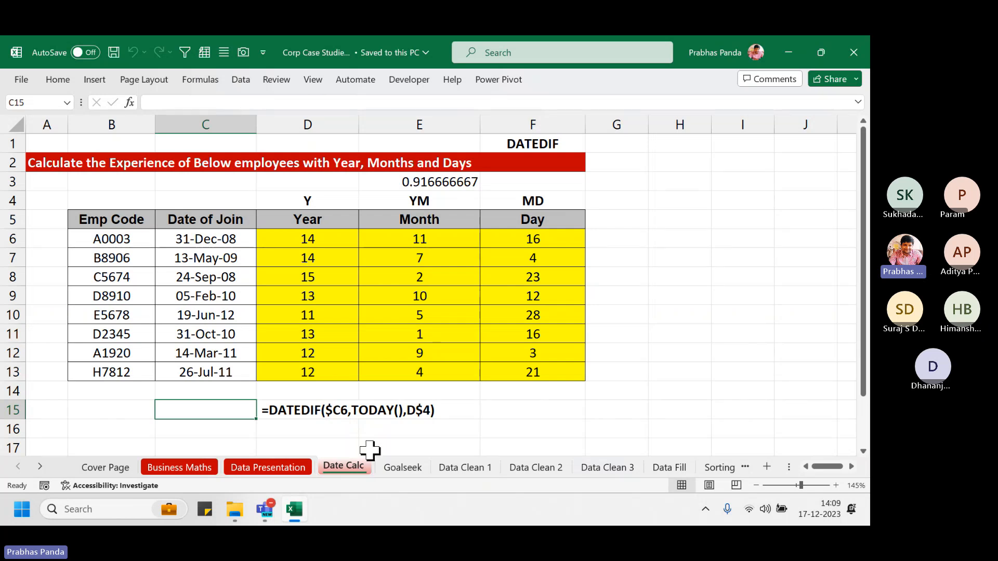
Bring the Teams meeting window to the front, then return to the Excel workbook
left_click(808, 312)
mouse_move(274, 507)
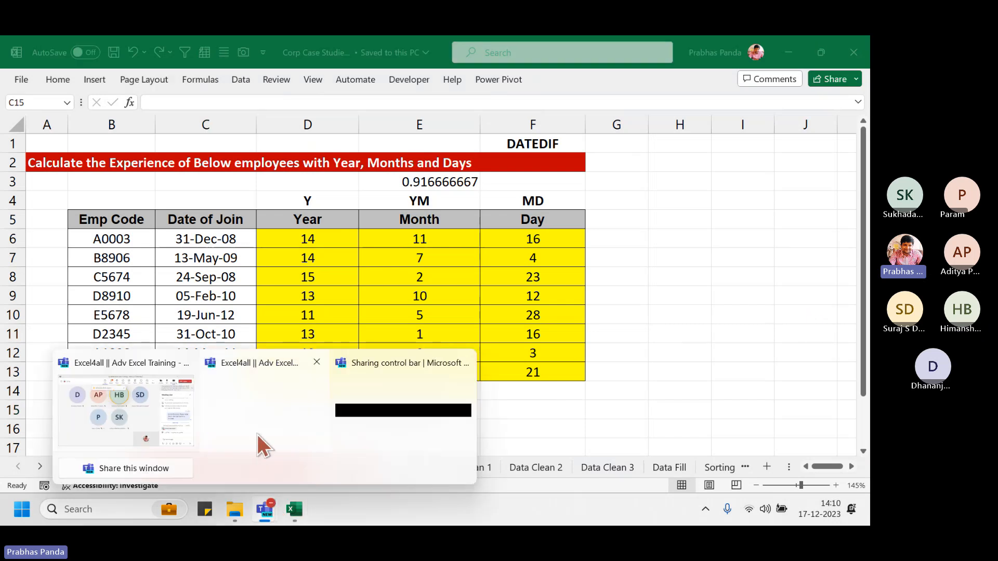
left_click(169, 410)
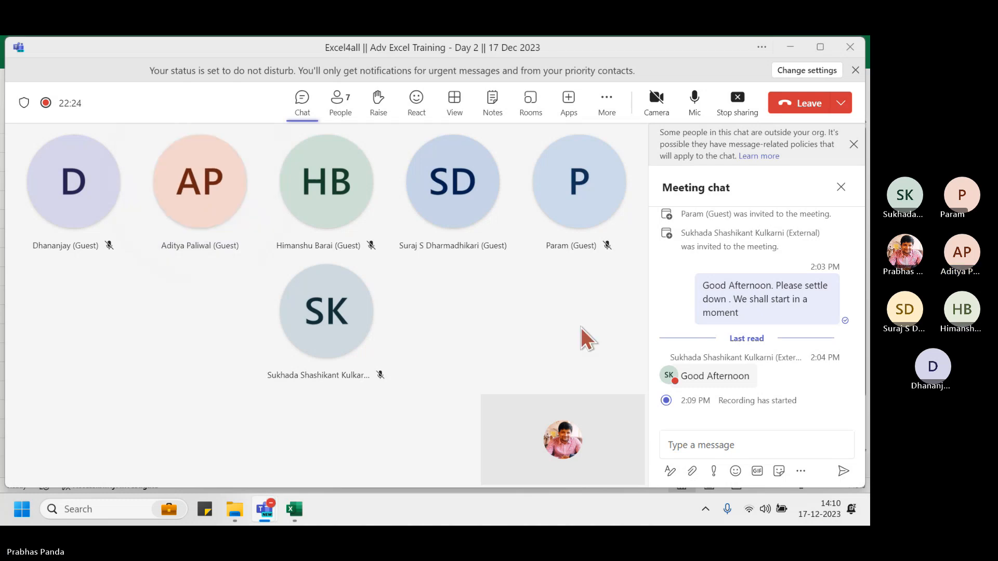
key("alt+Tab")
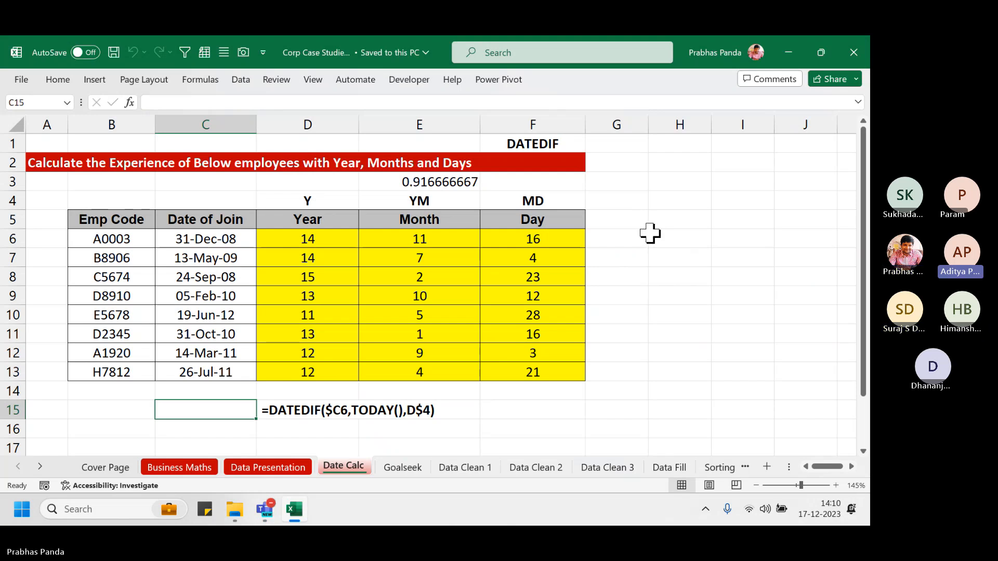
Open Business Maths, scroll to Vendor Evaluation and select the Bottom 3 values 87, 99.2, 103.2
left_click(170, 469)
scroll(233, 281, "up", 3)
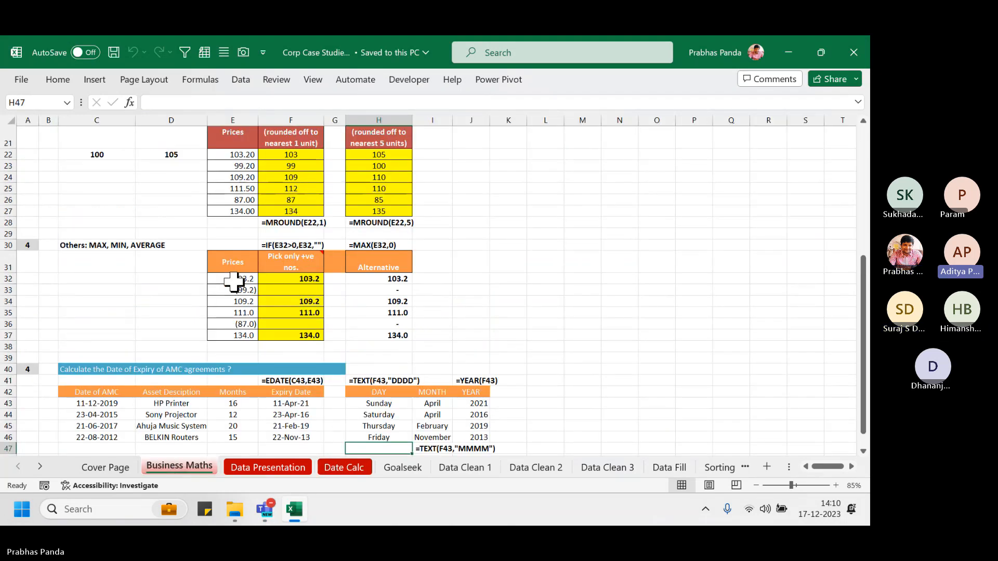
scroll(234, 281, "up", 2)
scroll(234, 282, "up", 3)
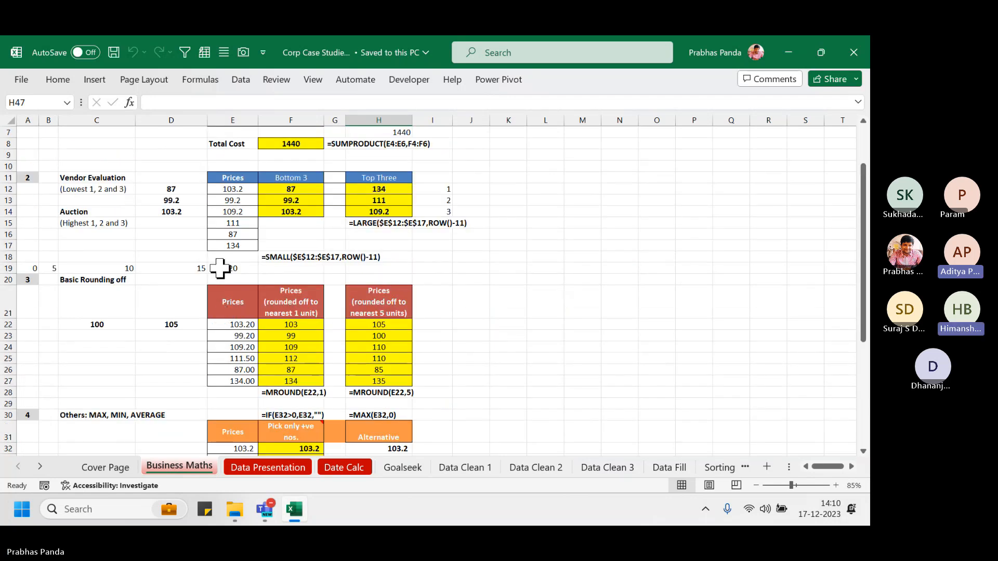
scroll(222, 249, "up", 3, "ctrl")
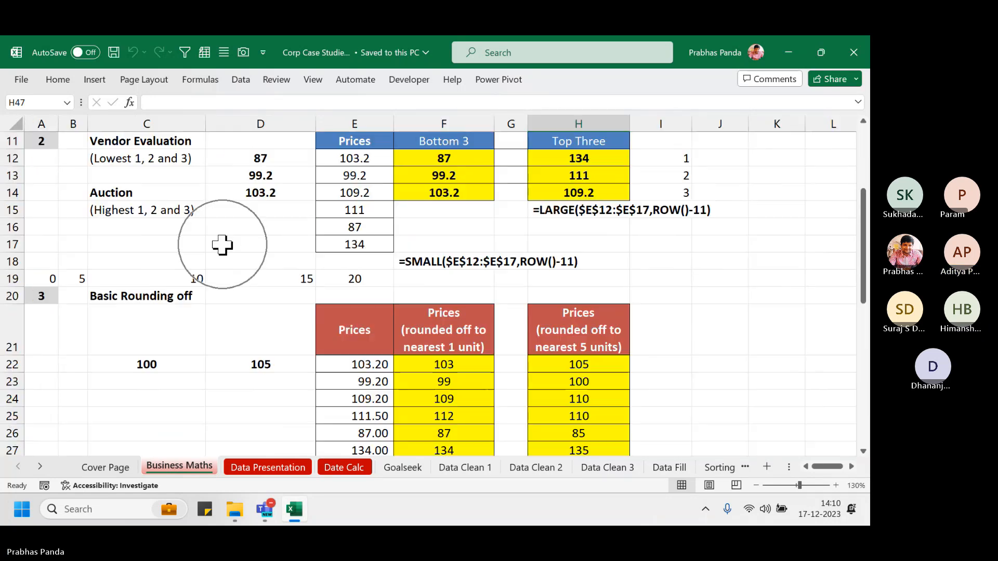
scroll(222, 244, "up", 1)
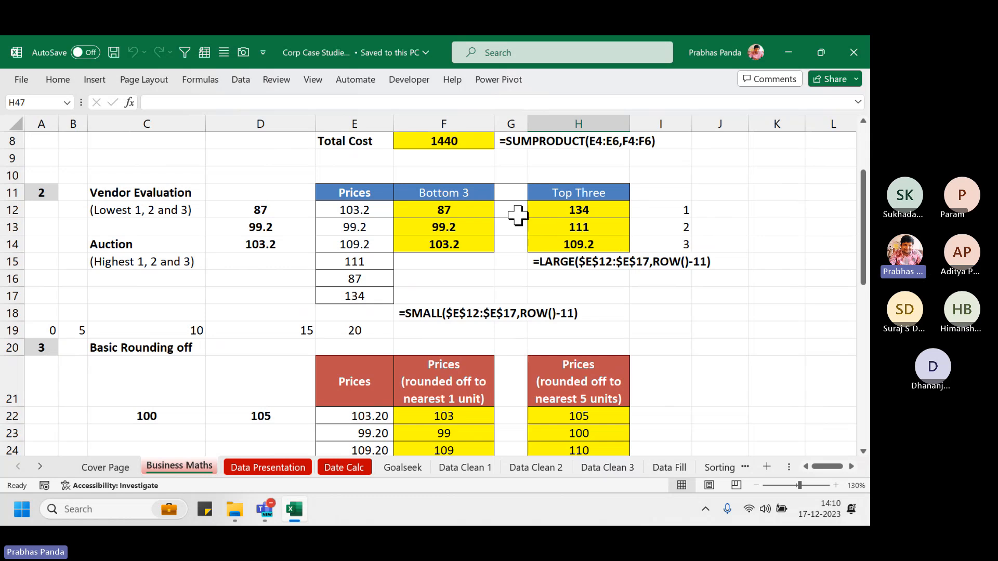
left_click_drag(513, 213, 513, 264)
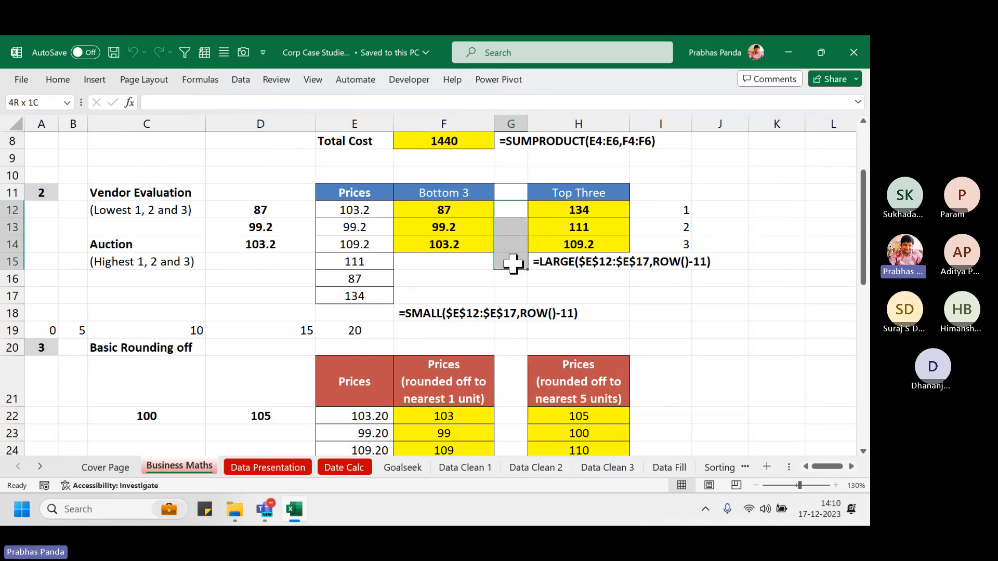
left_click_drag(261, 210, 266, 246)
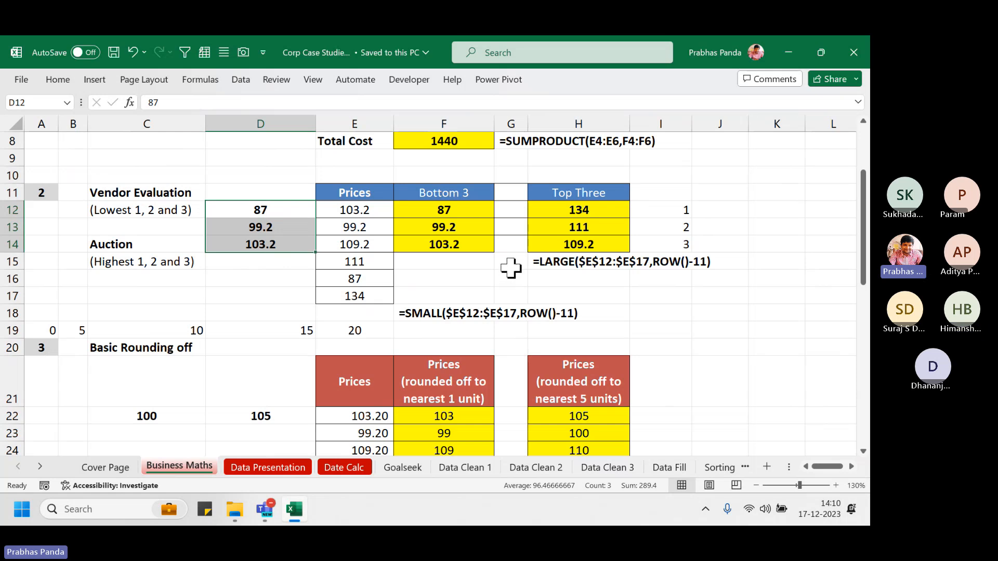
Enter =ROW() in G12 and fill it down to G14
left_click(513, 209)
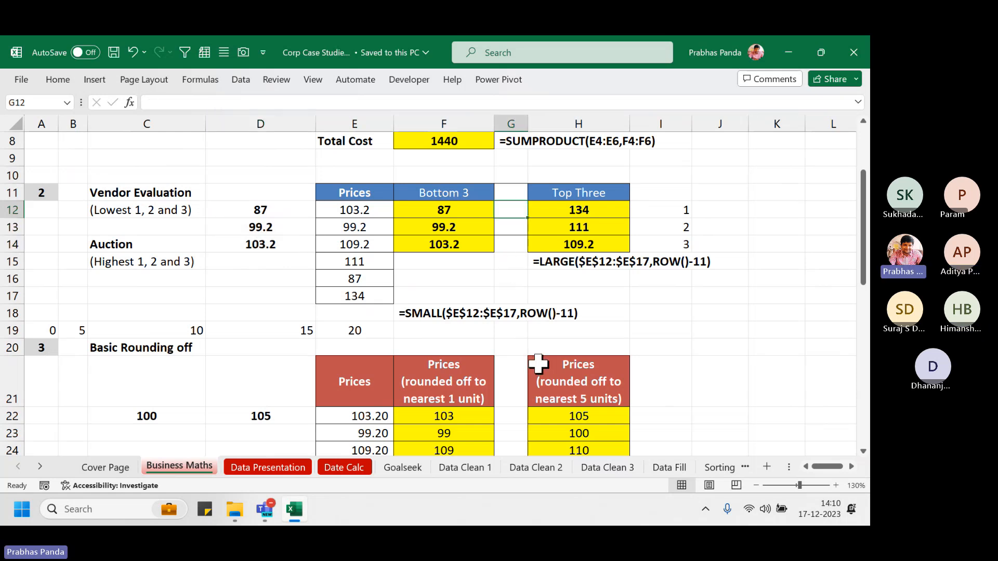
type("=row()")
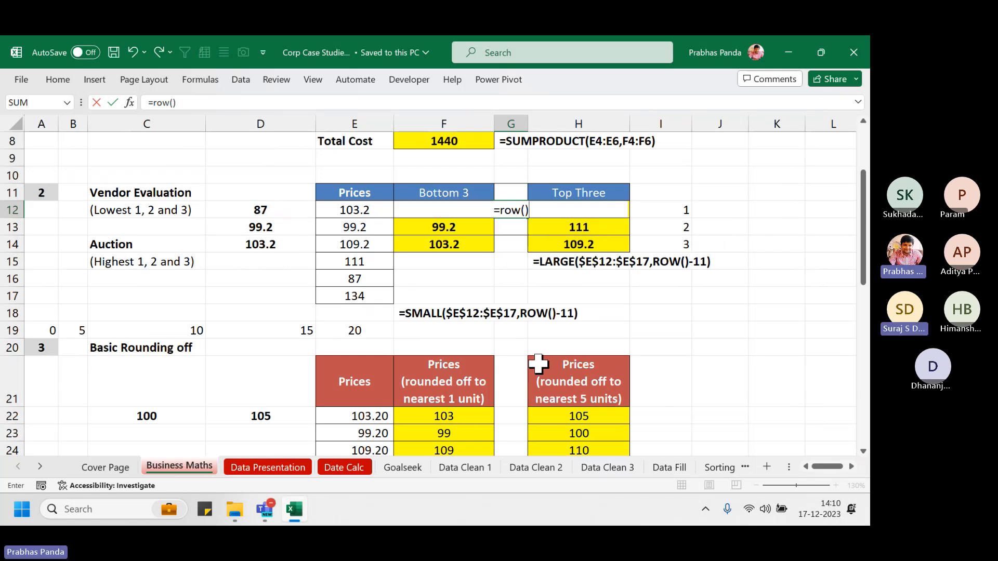
key("Return")
key("Up")
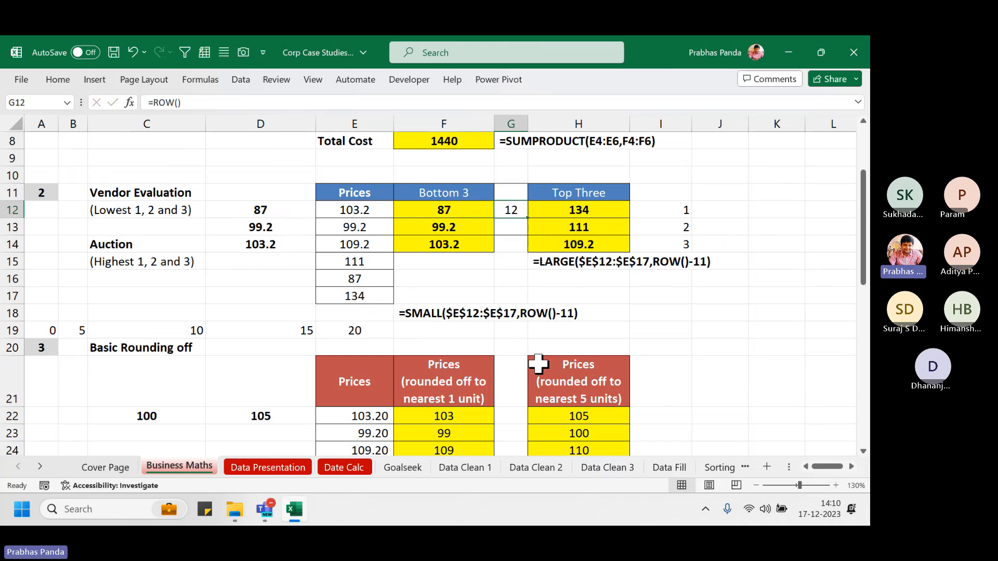
left_click(15, 210)
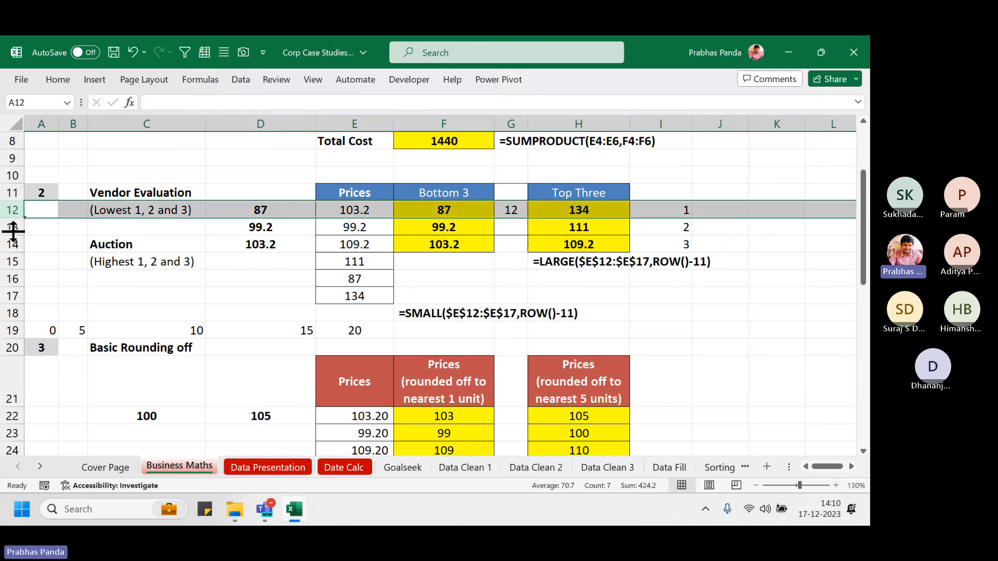
left_click(512, 208)
key("shift+Down")
key("shift+Down")
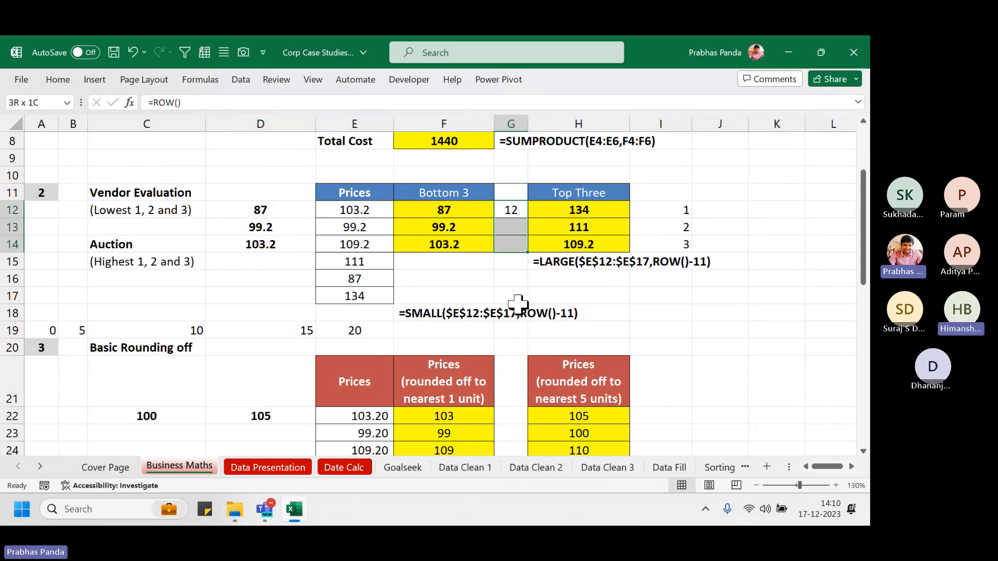
key("ctrl+d")
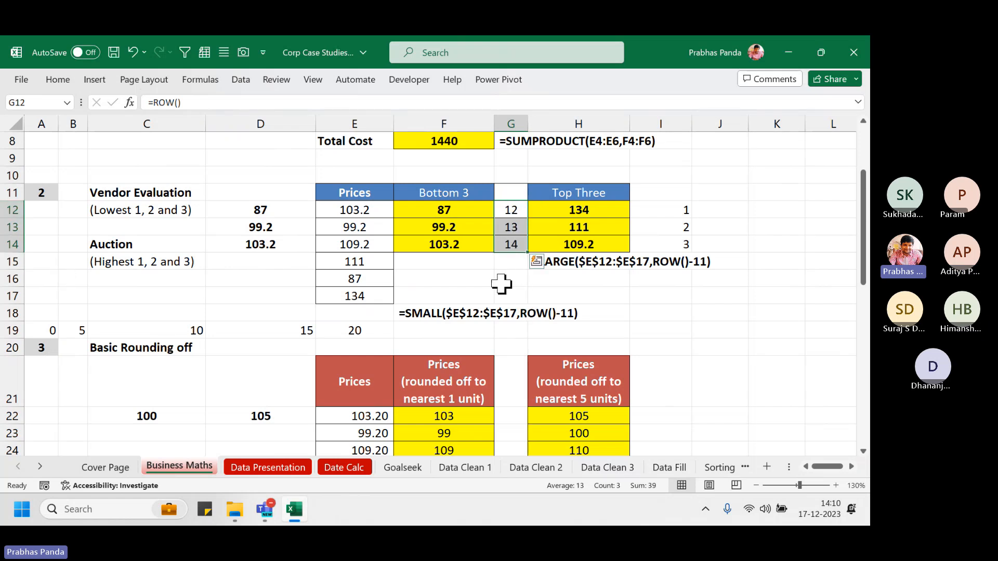
Check the filled ROW formulas in G13 and G14
left_click(511, 227)
key("F2")
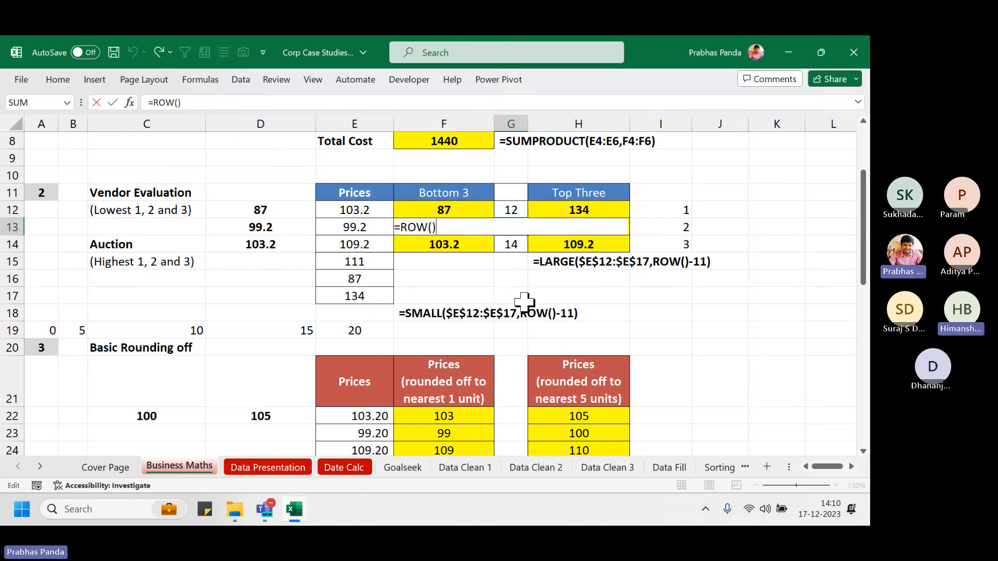
key("Return")
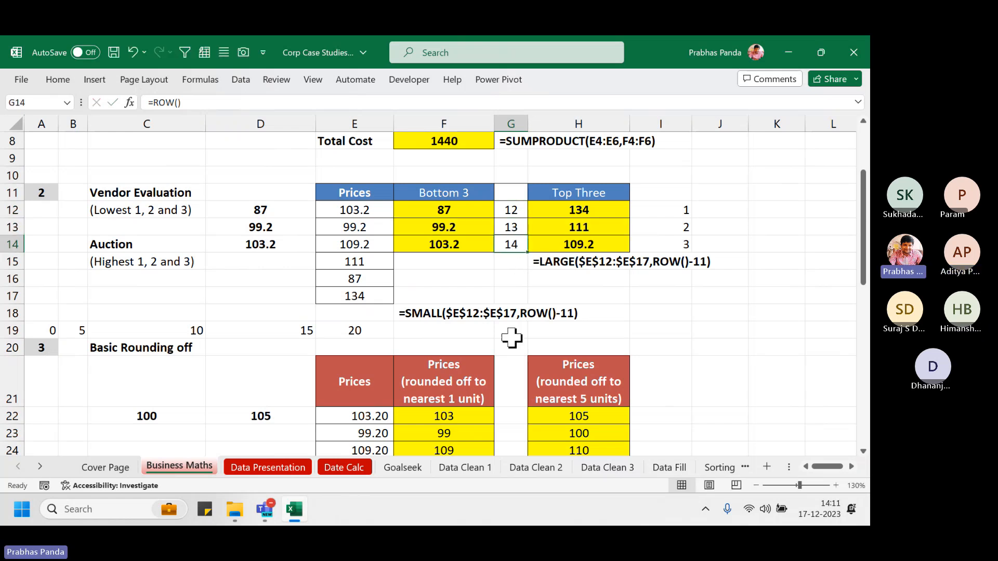
key("F2")
key("ctrl+Return")
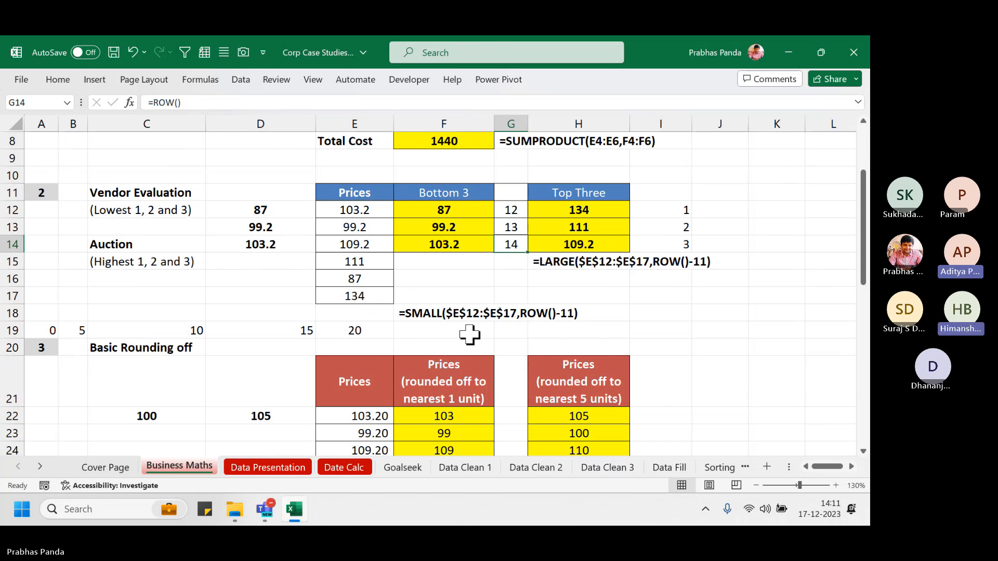
Change G12's formula to =ROW()-11 so it returns 1
left_click(516, 209)
key("F2")
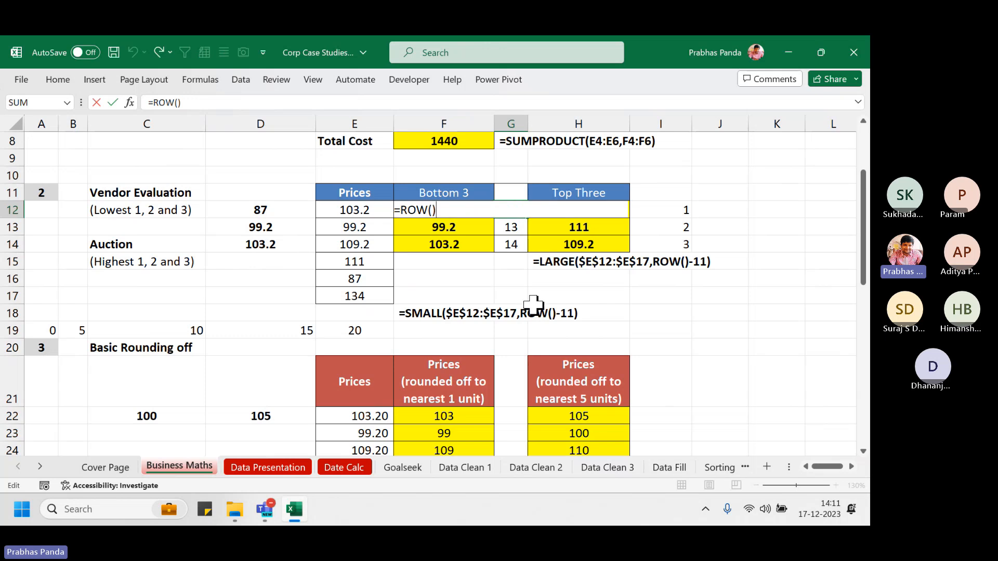
type("-11")
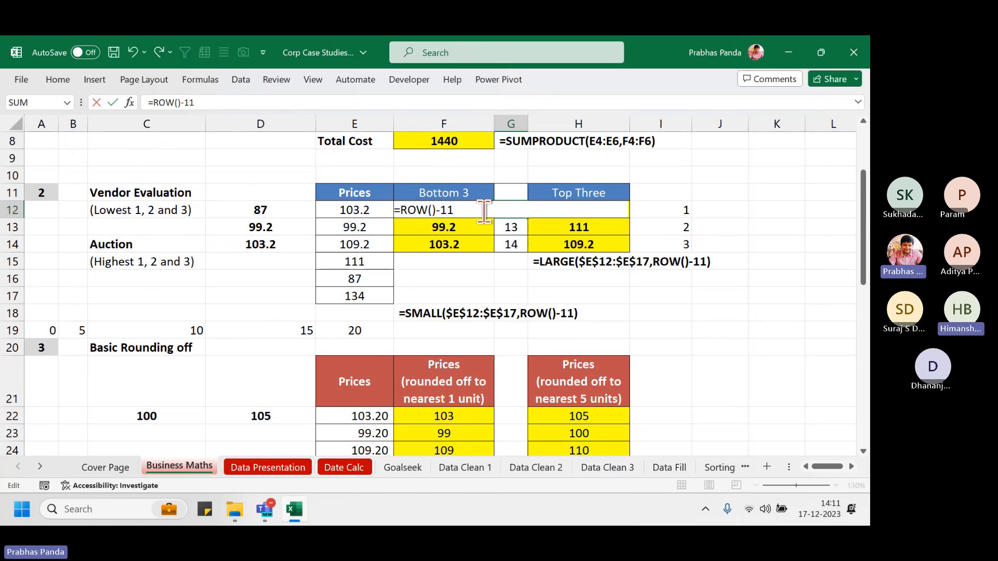
key("Return")
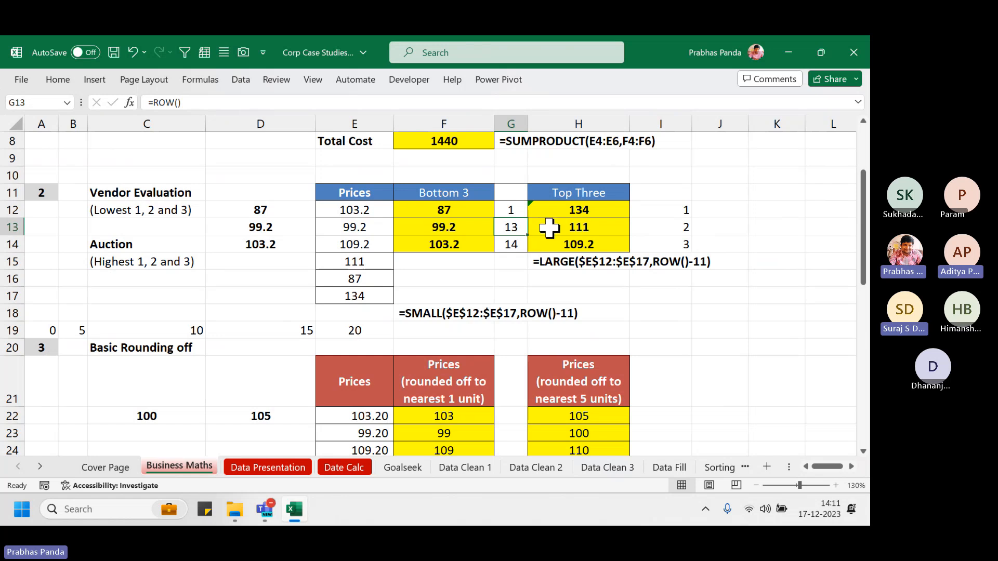
Compare with the rank formulas in column I, then clear the column G helper cells
left_click(674, 227)
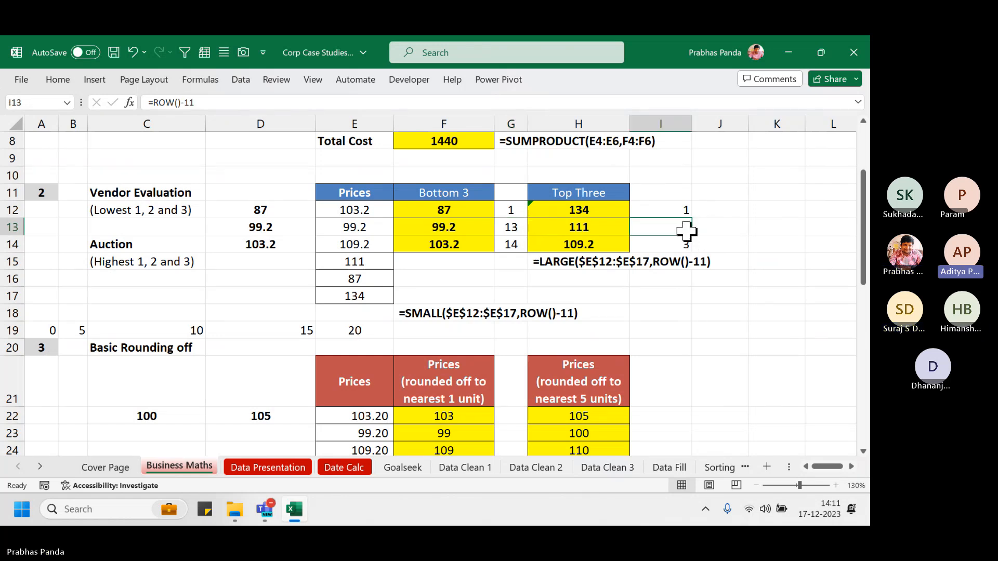
left_click(508, 229)
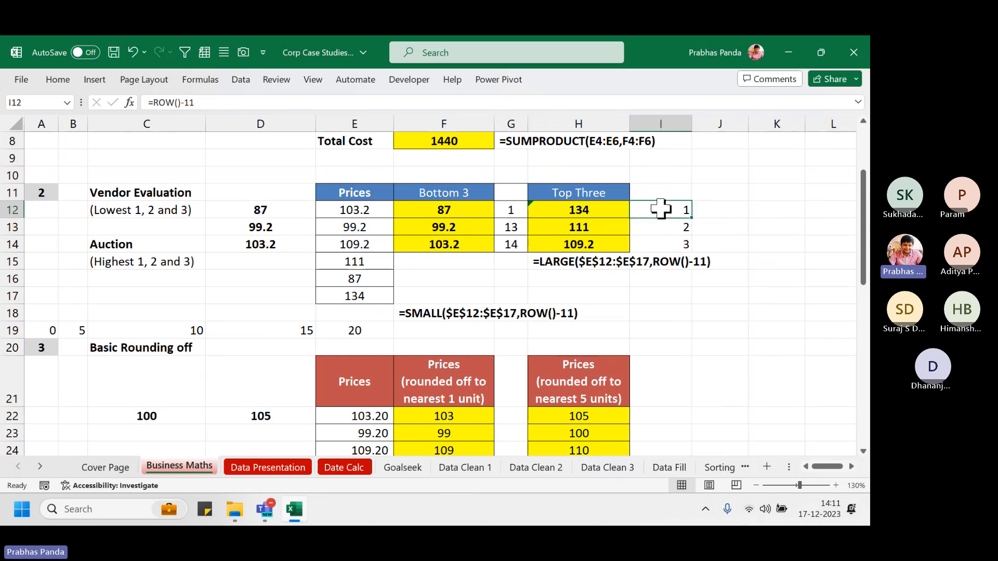
left_click_drag(657, 207, 662, 241)
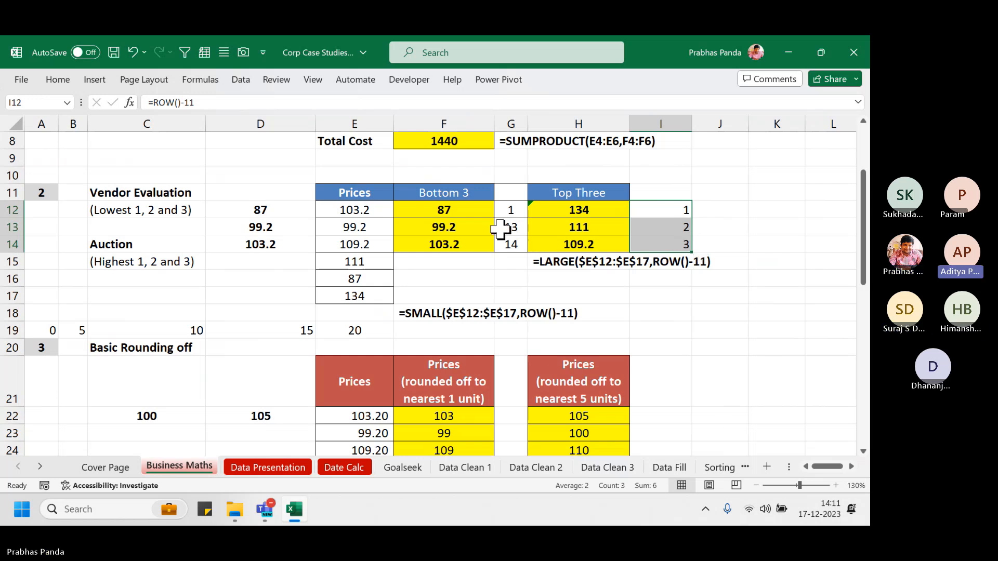
left_click_drag(510, 194, 510, 298)
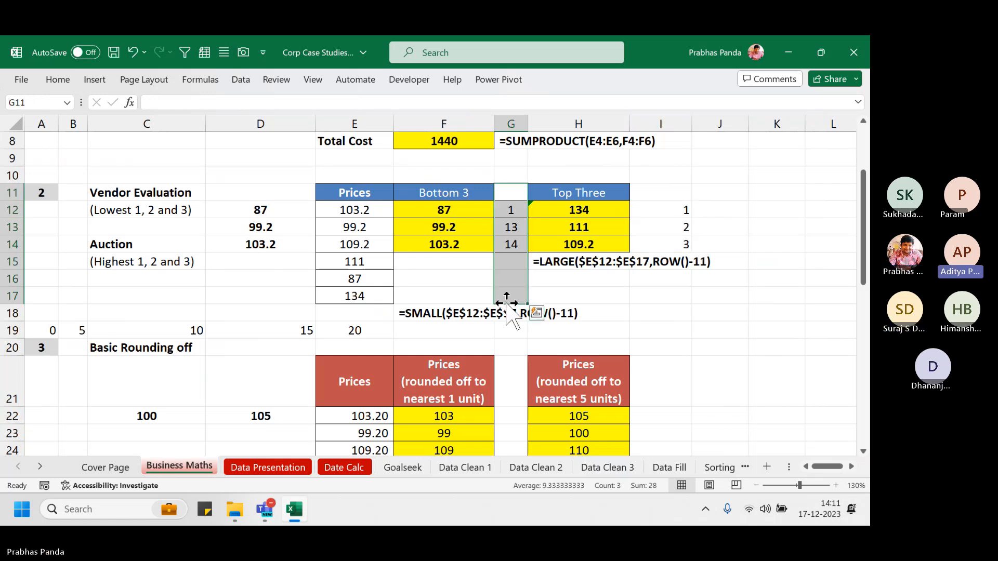
key("Delete")
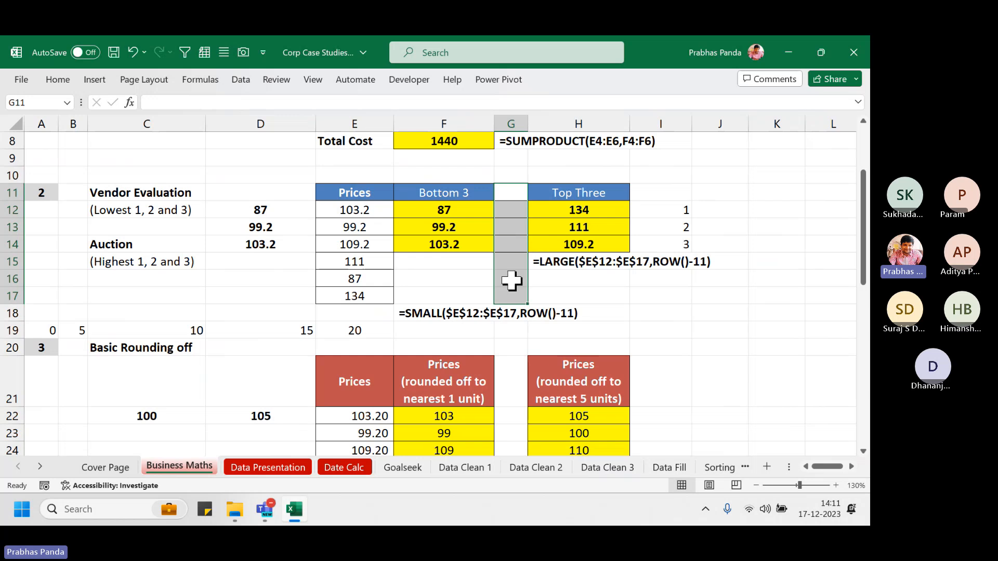
left_click_drag(510, 211, 510, 263)
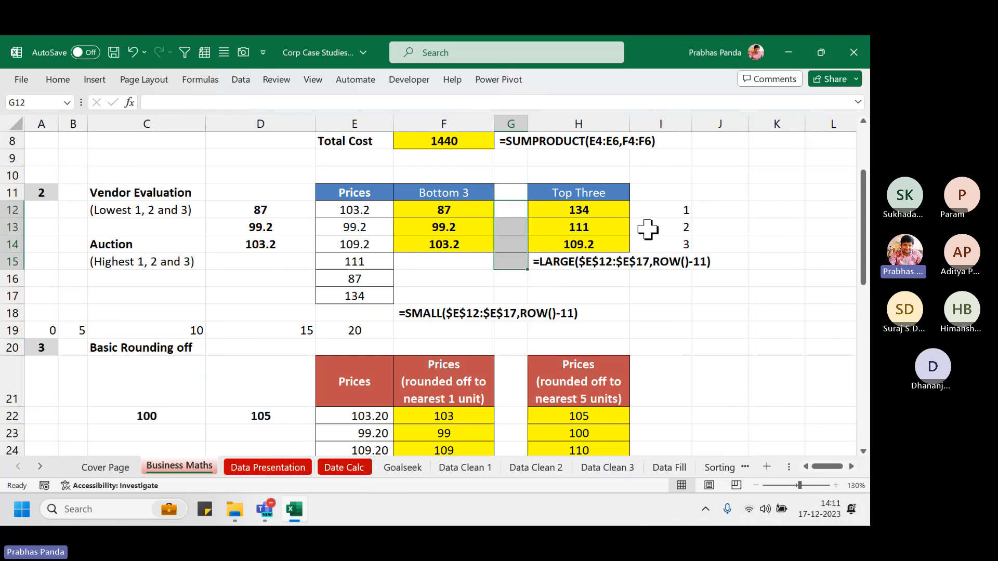
Inspect the Top Three LARGE results, then visit Date Calc and Goalseek before returning to Business Maths
left_click(622, 214)
left_click_drag(621, 225, 620, 239)
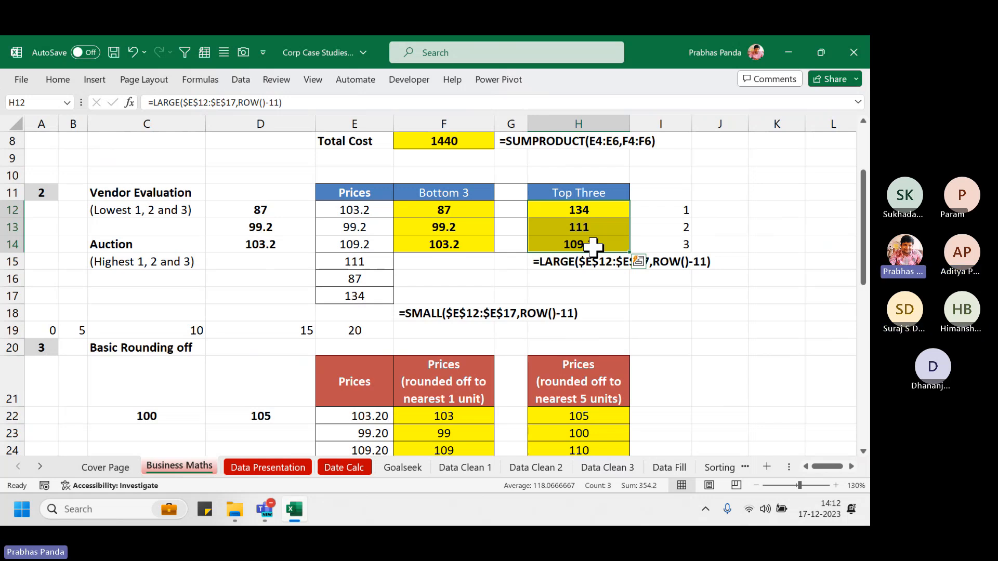
left_click(360, 473)
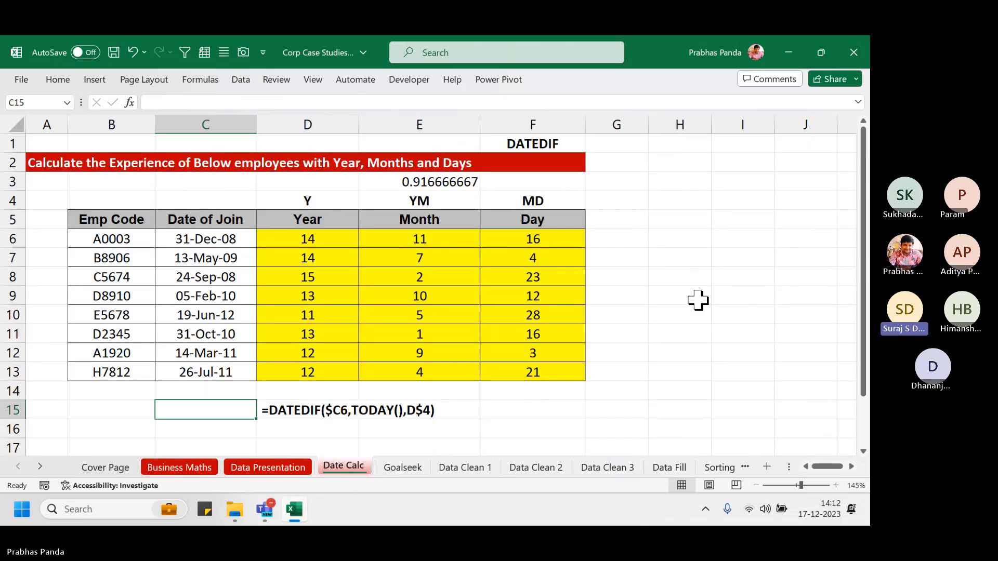
left_click(404, 467)
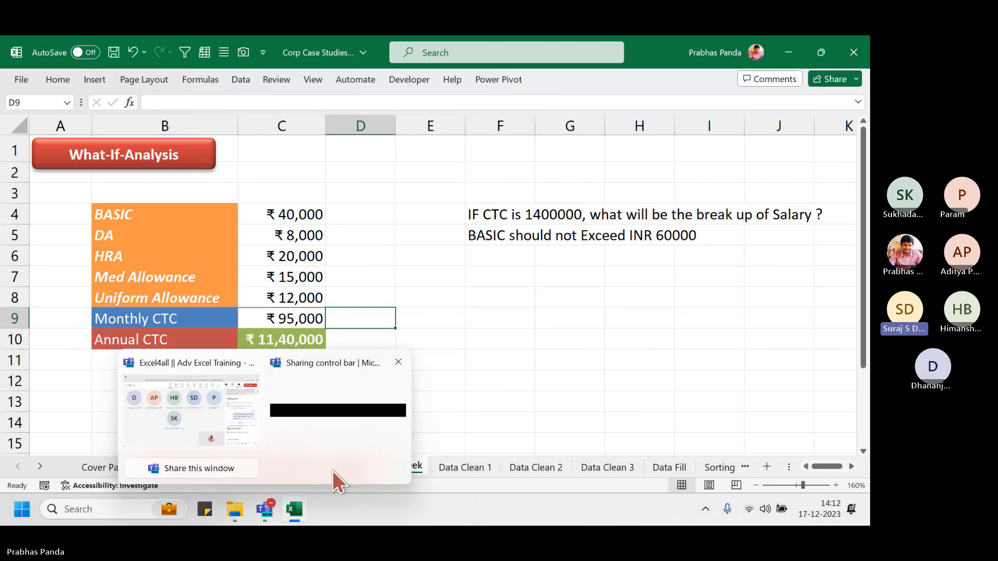
left_click(503, 317)
left_click(344, 467)
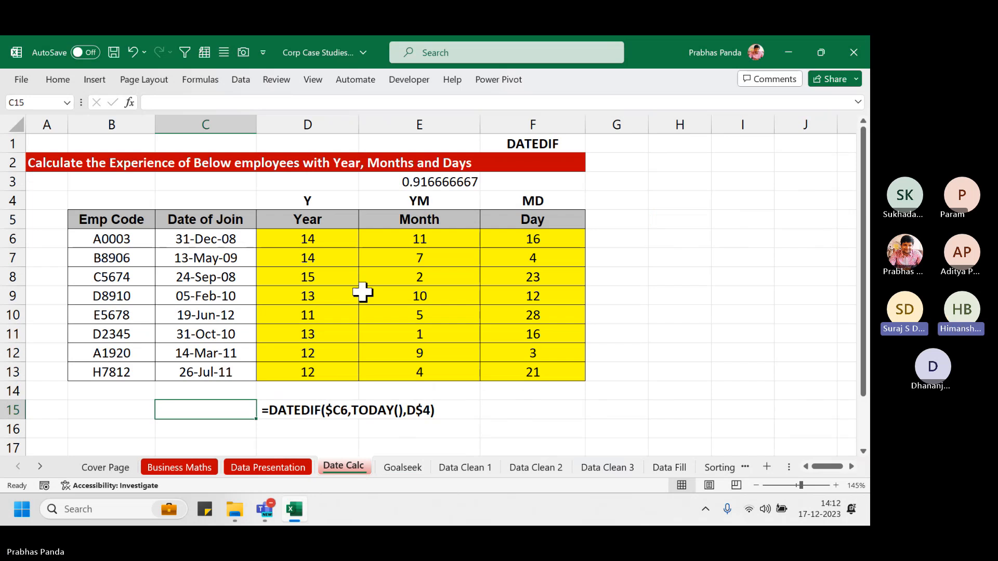
left_click(199, 466)
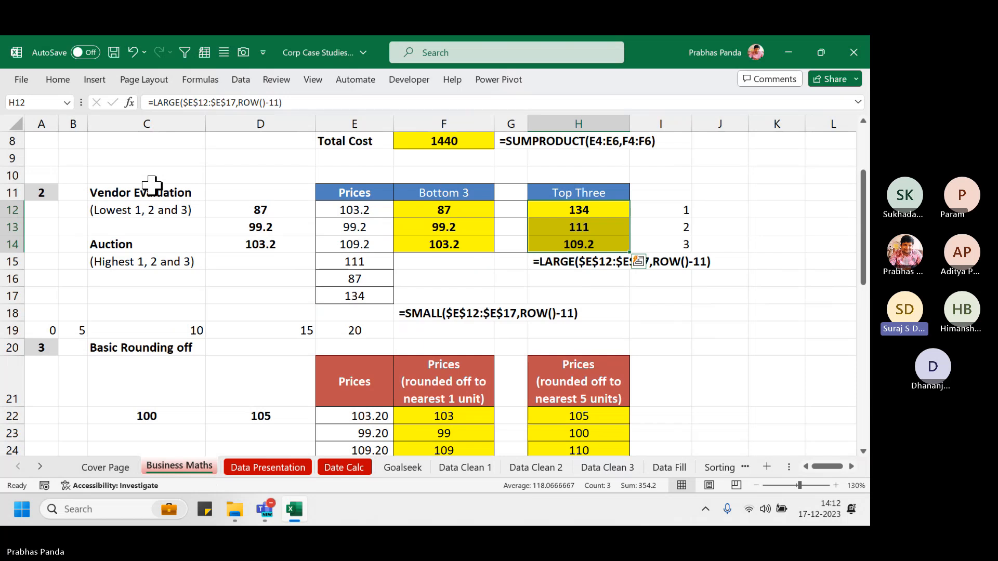
Give the F32:F37 IF formulas a "Negative" label for non-positive prices
scroll(202, 337, "down", 5)
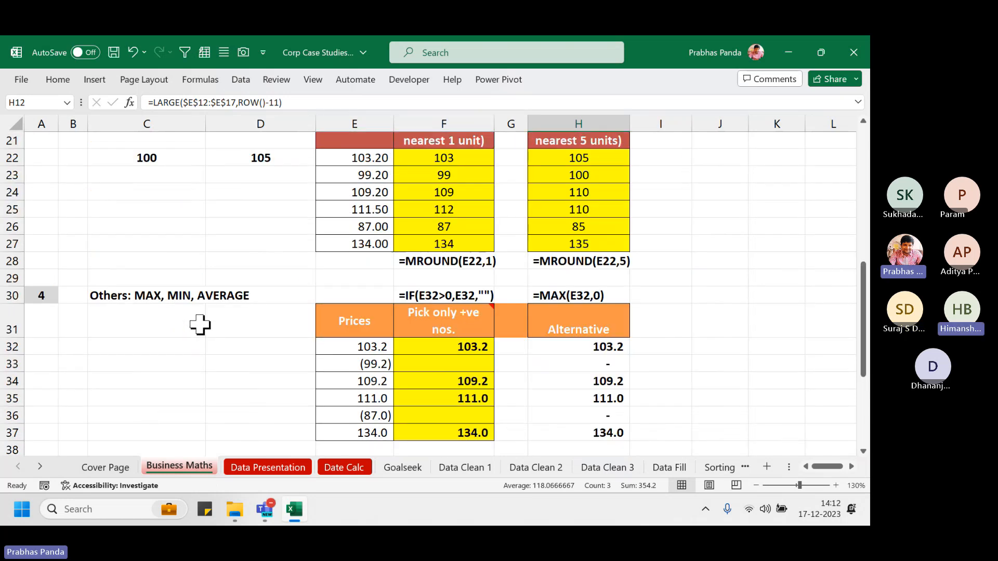
scroll(199, 325, "down", 1)
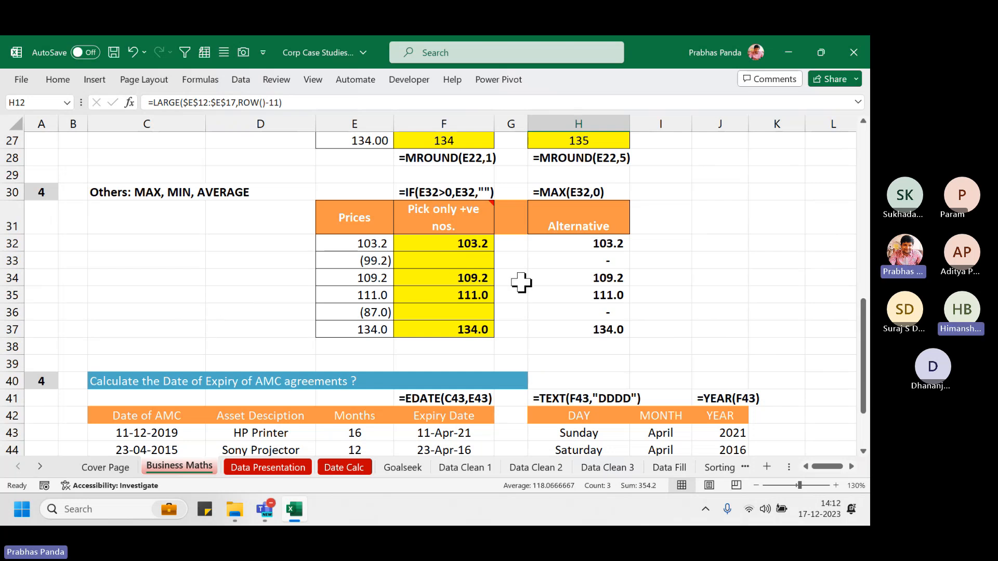
left_click_drag(464, 248, 458, 331)
key("F2")
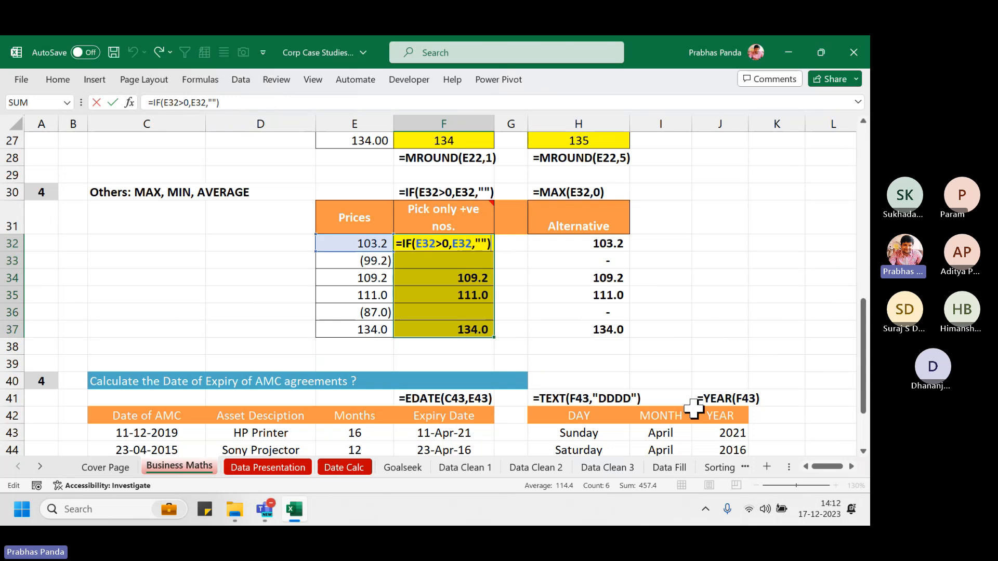
key("Left")
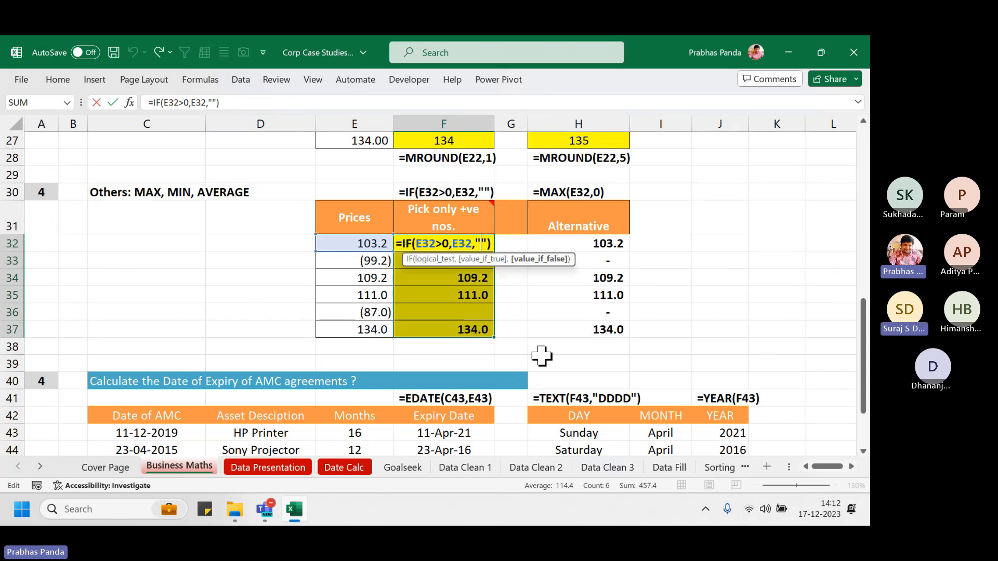
type("Negative")
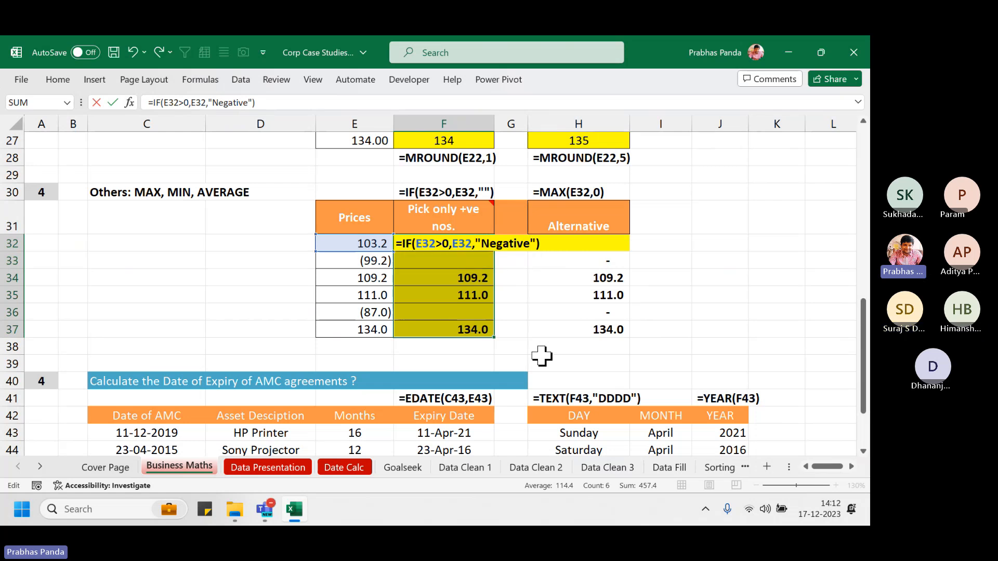
key("ctrl+Return")
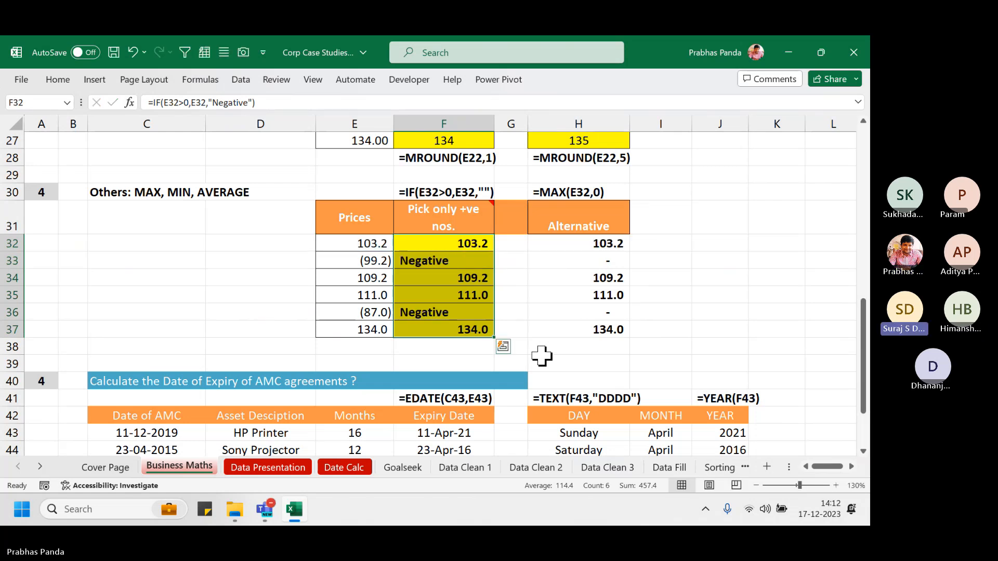
Undo the Negative label change and open the Data Presentation sheet
key("F2")
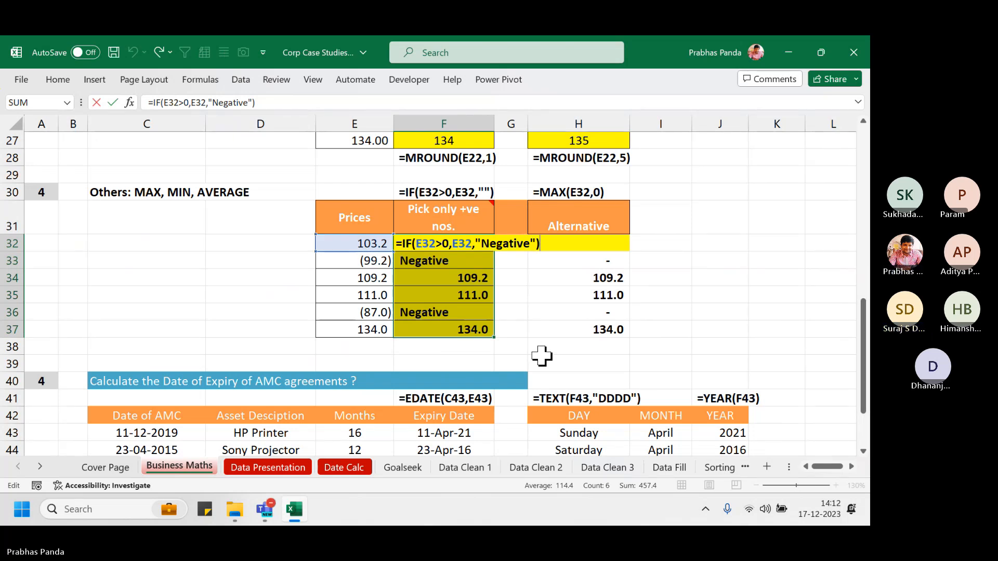
key("ctrl+Return")
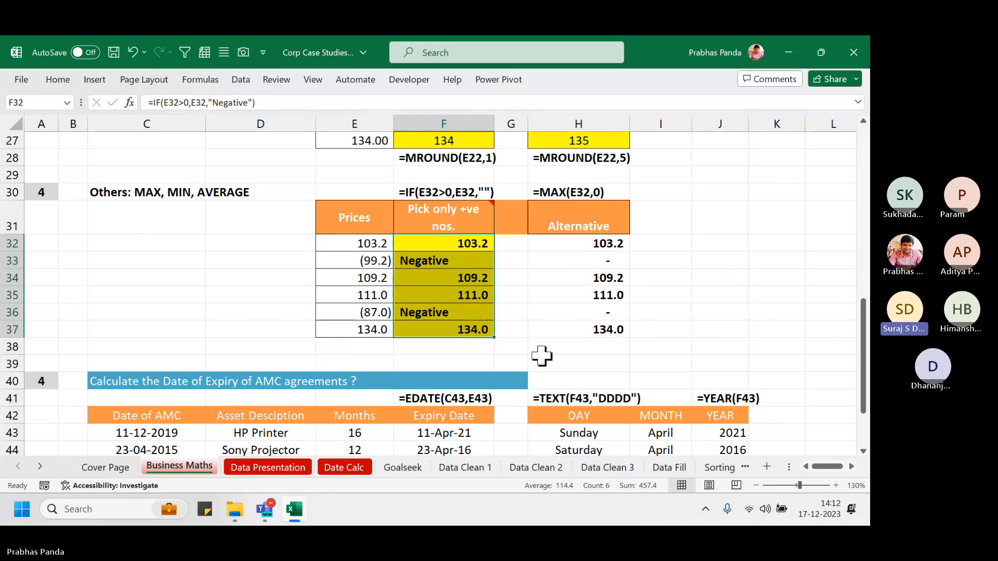
key("ctrl+z")
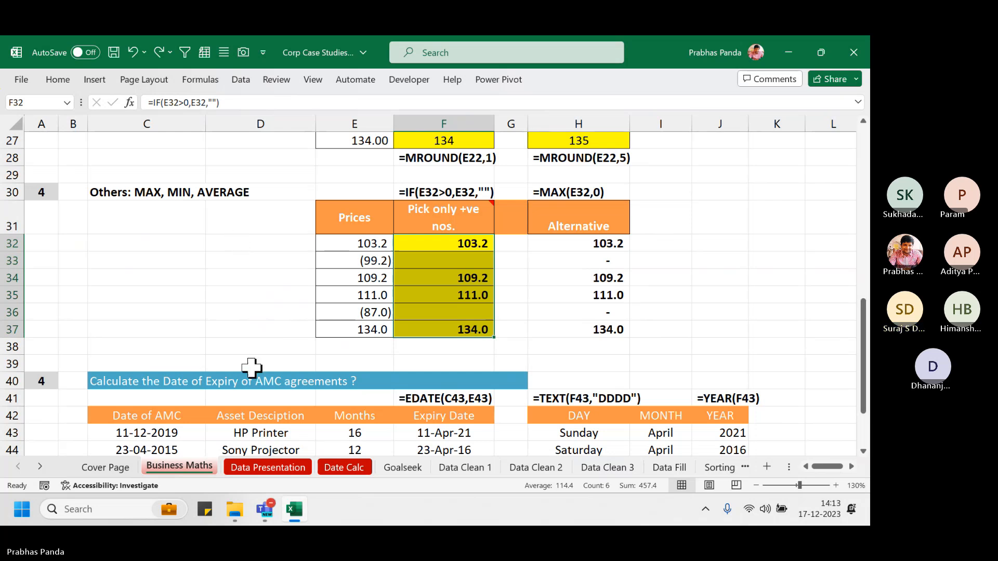
left_click(270, 470)
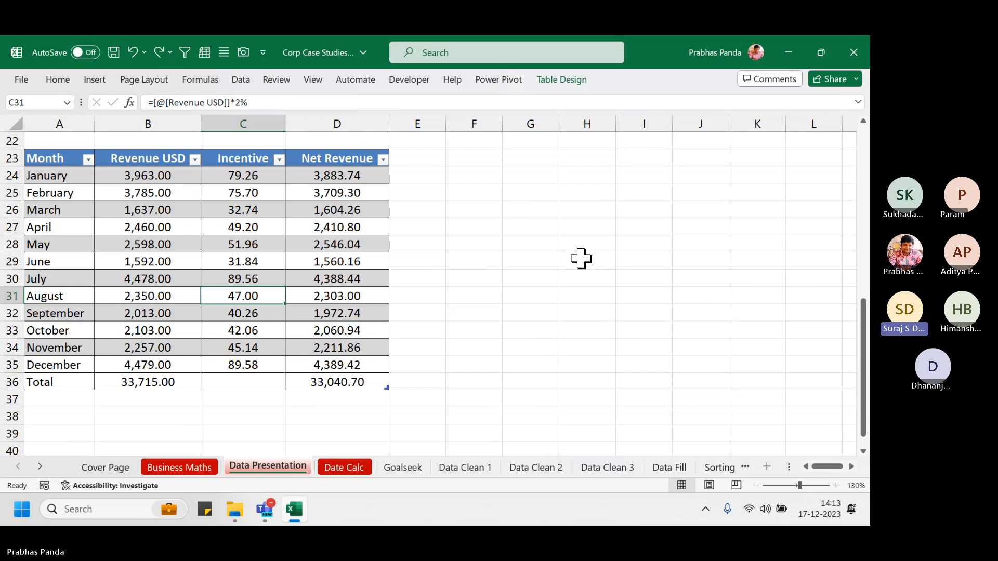
Apply General format to C5 (=B5/$B$17) so it reads 0.11754412
scroll(582, 259, "up", 7)
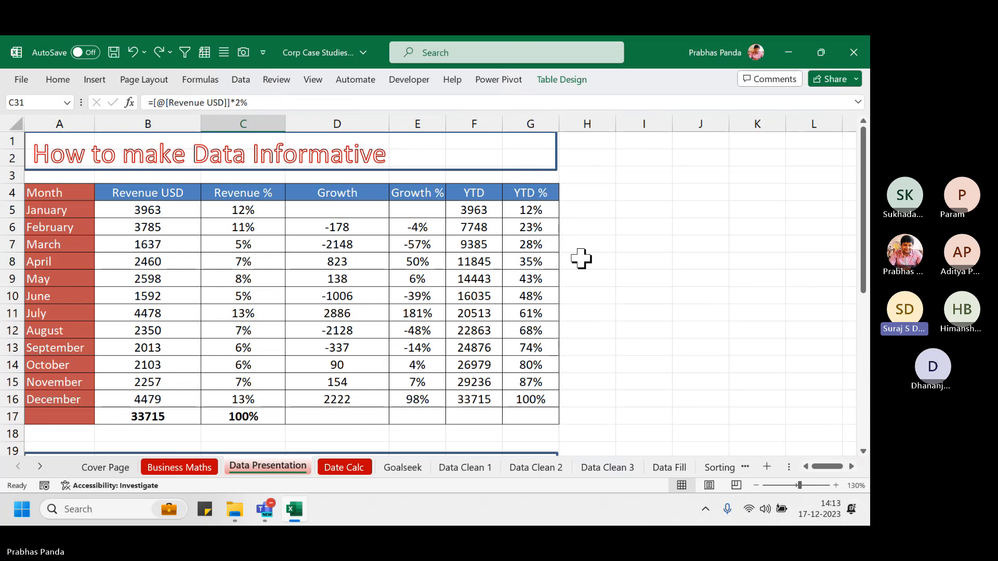
left_click(241, 210)
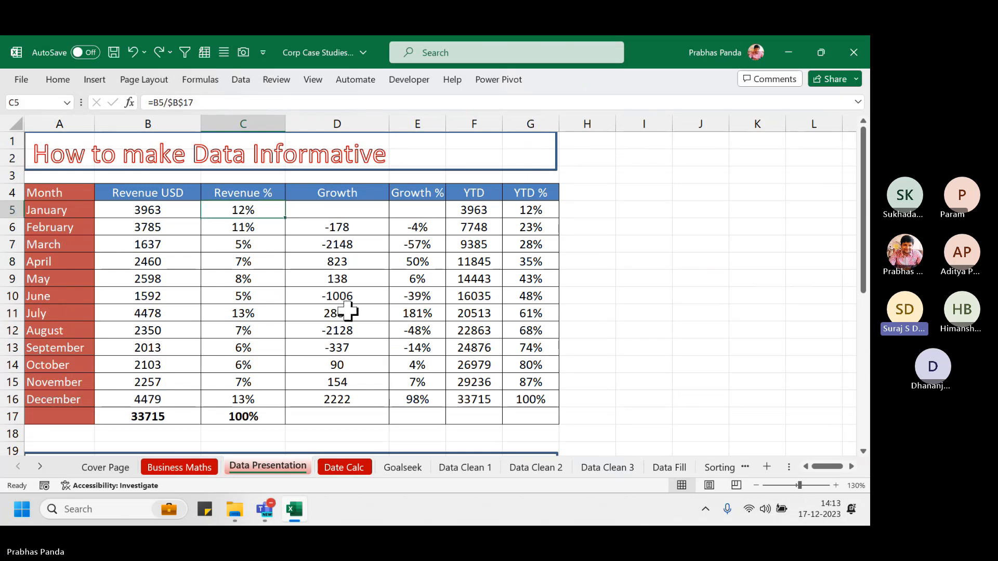
key("F2")
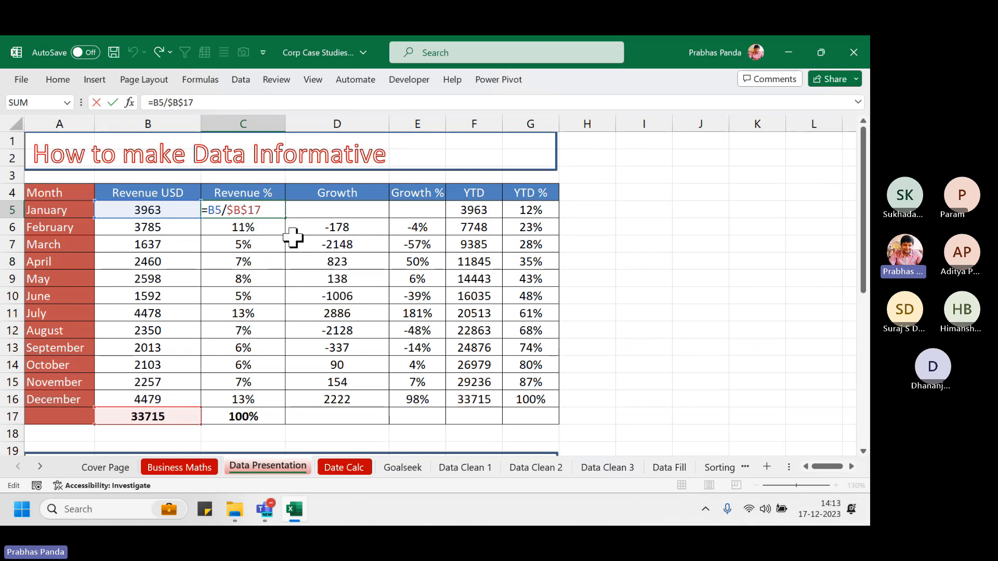
key("ctrl+Return")
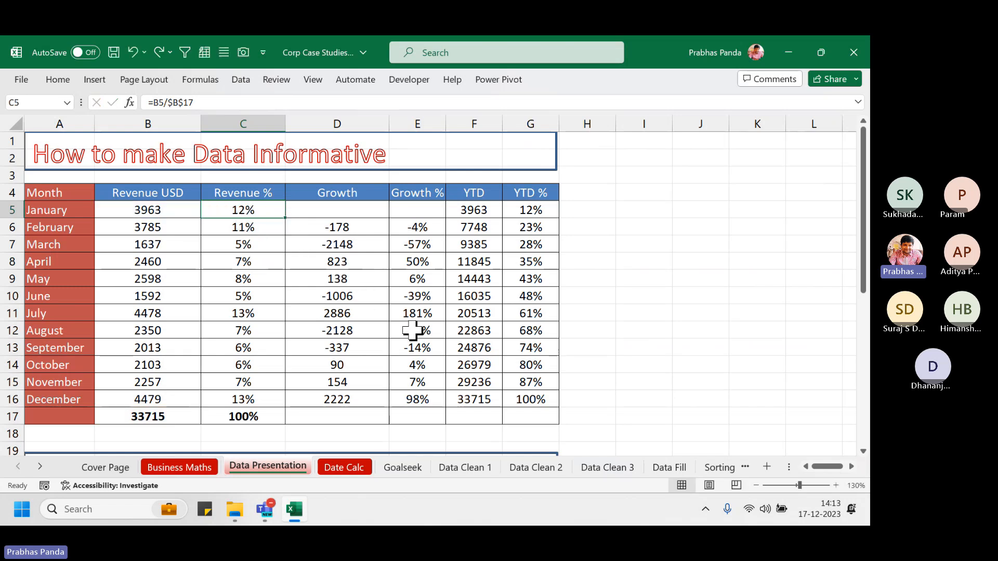
key("ctrl+shift+asciitilde")
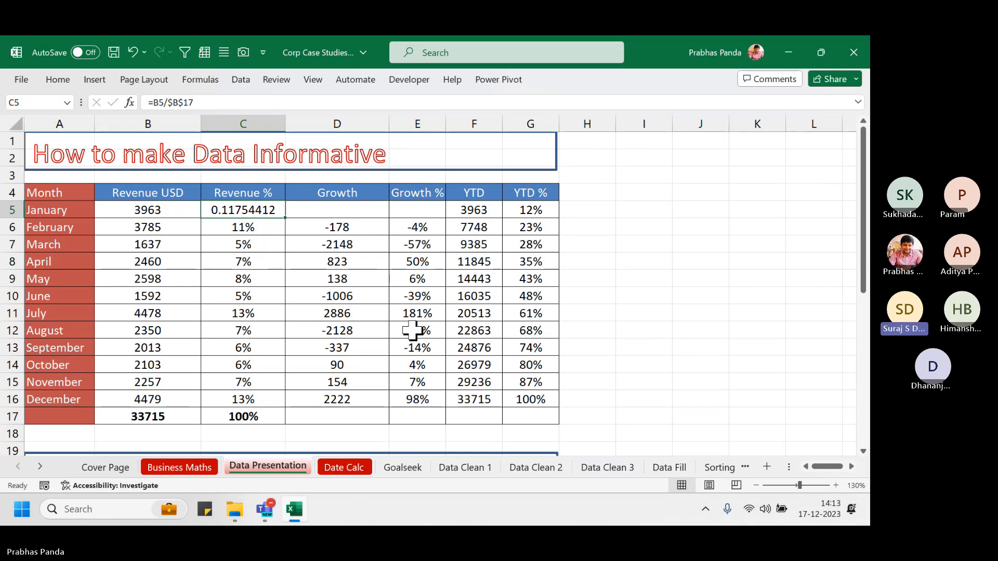
Enter =1/2 in I7, format it as 50%, then delete it
left_click(653, 240)
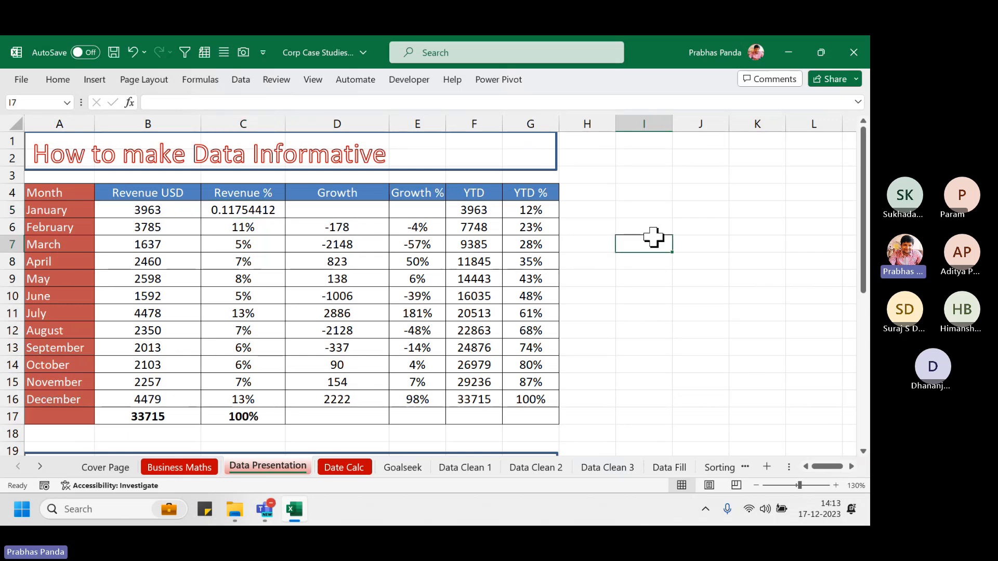
type("=1/2")
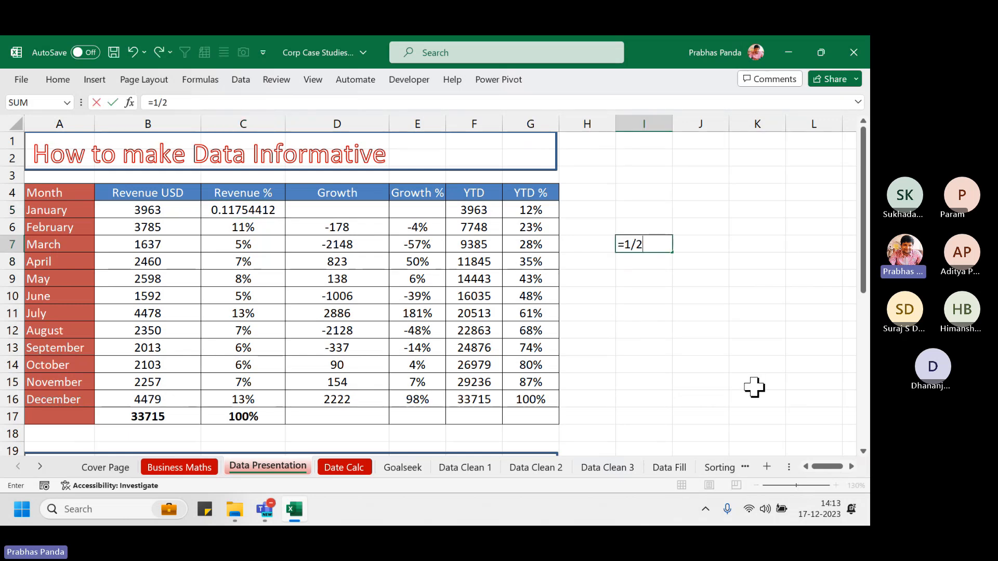
key("Return")
key("Up")
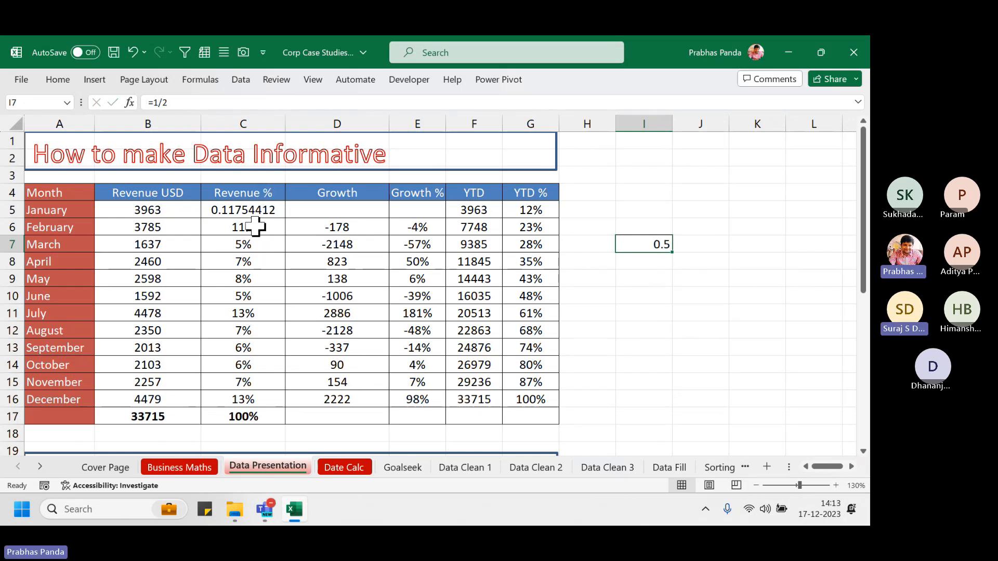
key("ctrl+shift+5")
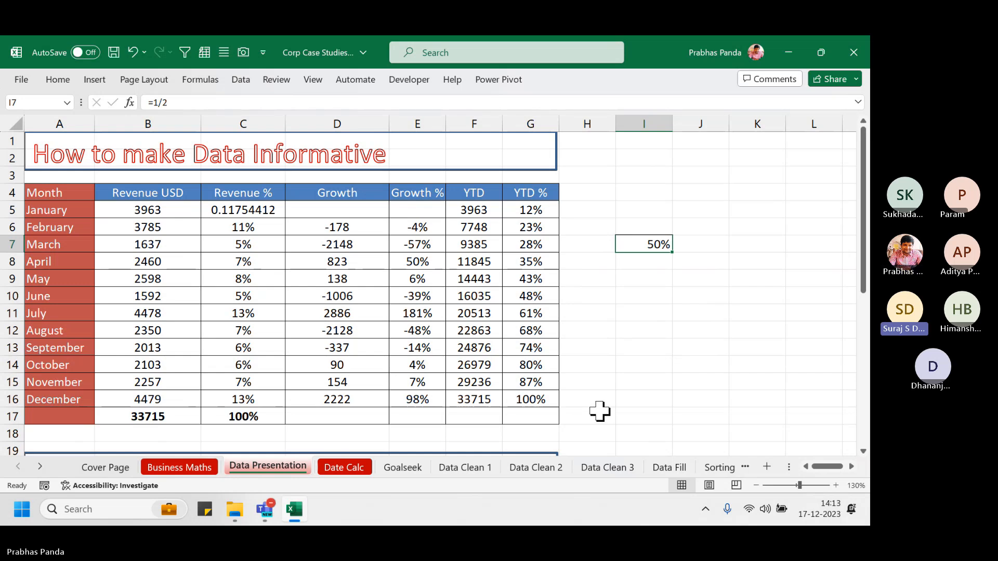
key("Delete")
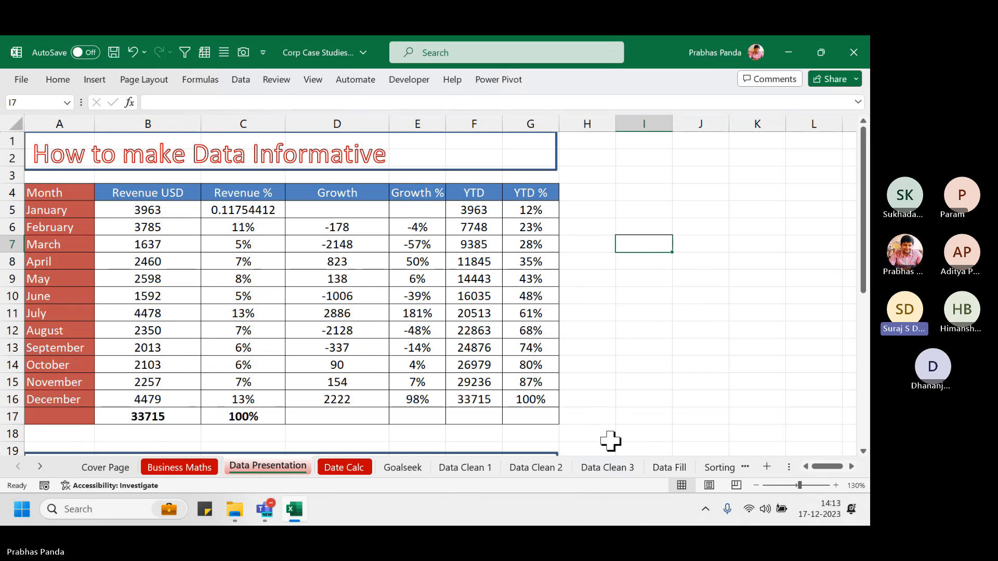
Reformat January's Revenue % in C5 as a percentage, showing 12%
left_click(643, 351)
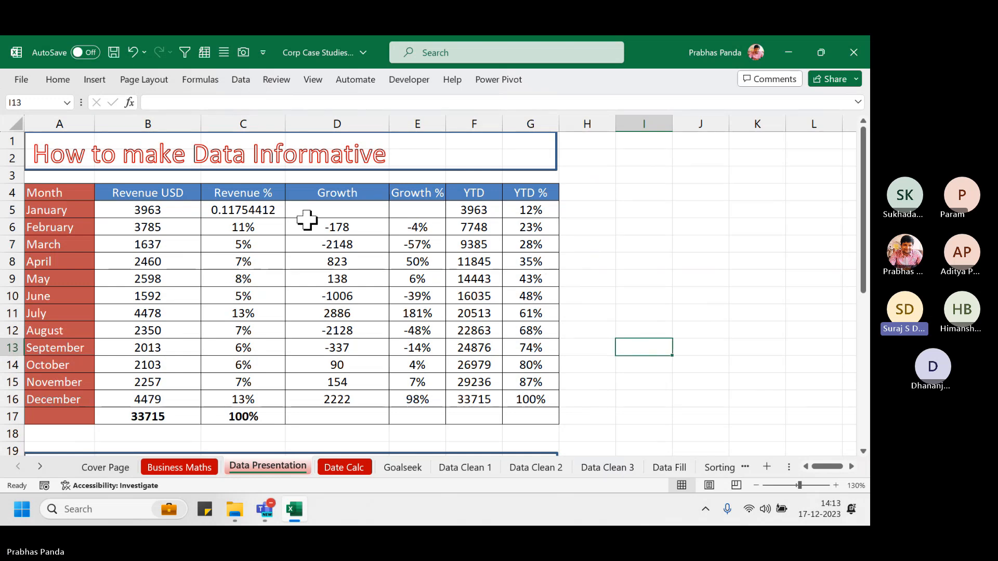
left_click(256, 210)
key("ctrl+shift+5")
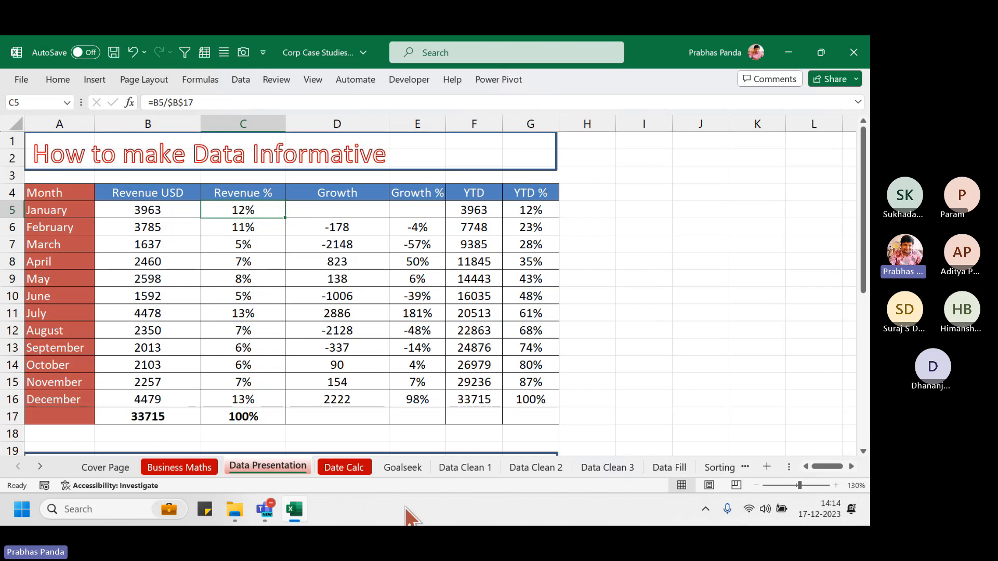
Switch to the Goalseek sheet showing the ₹11,40,000 annual CTC salary breakup
left_click(401, 467)
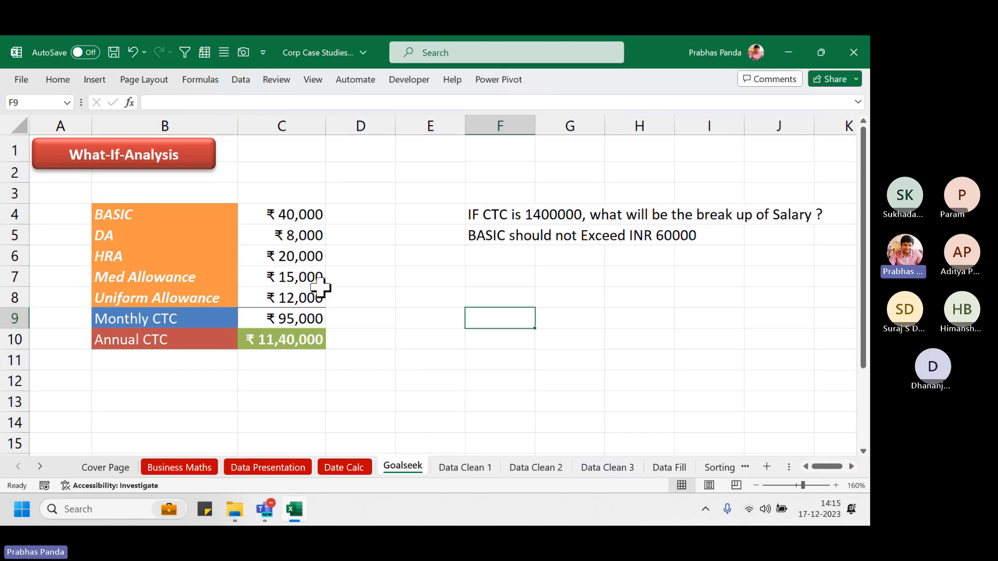
Inspect BASIC, the DA and HRA formulas, and the Med and Uniform Allowance amounts
left_click(297, 215)
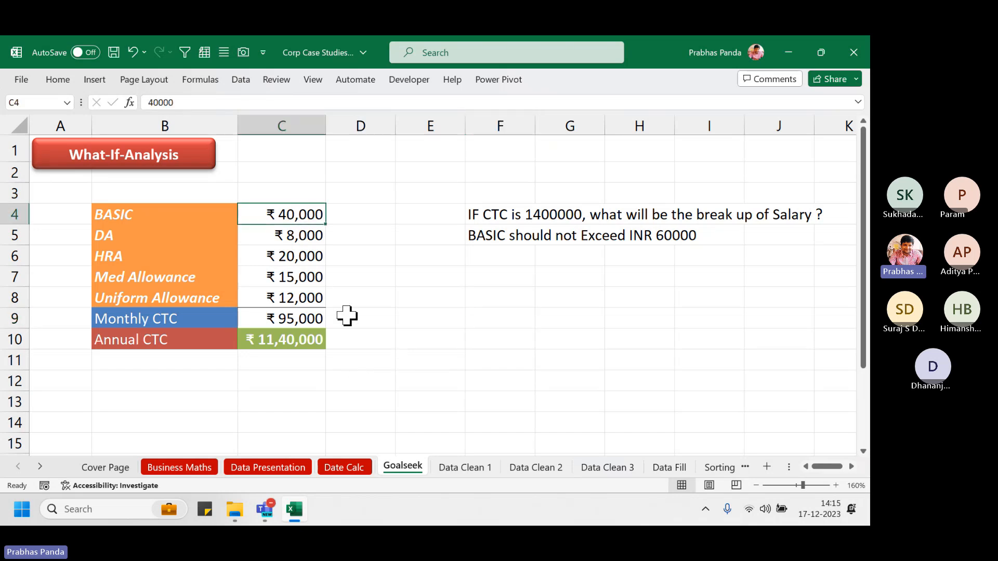
left_click(311, 234)
key("F2")
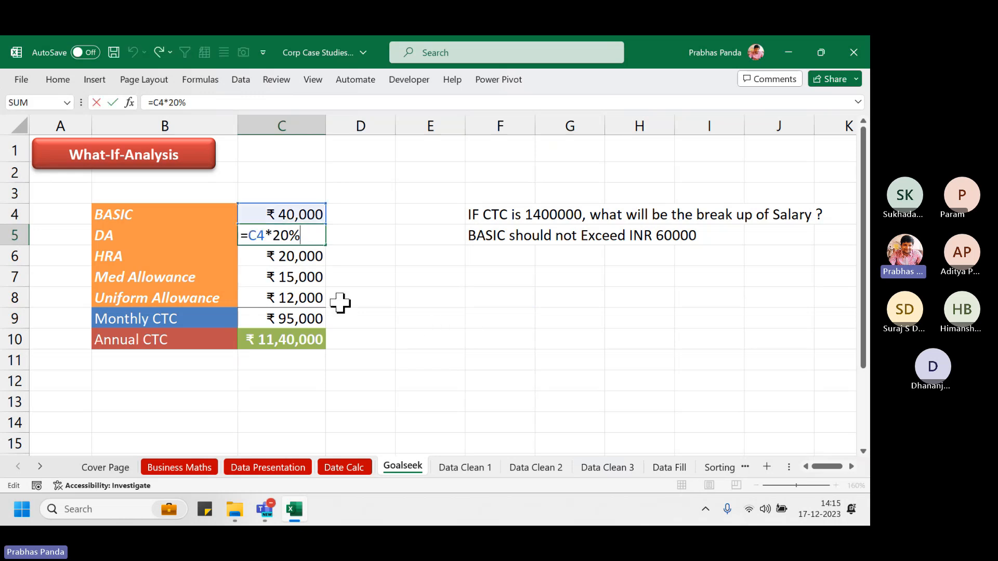
key("Return")
key("F2")
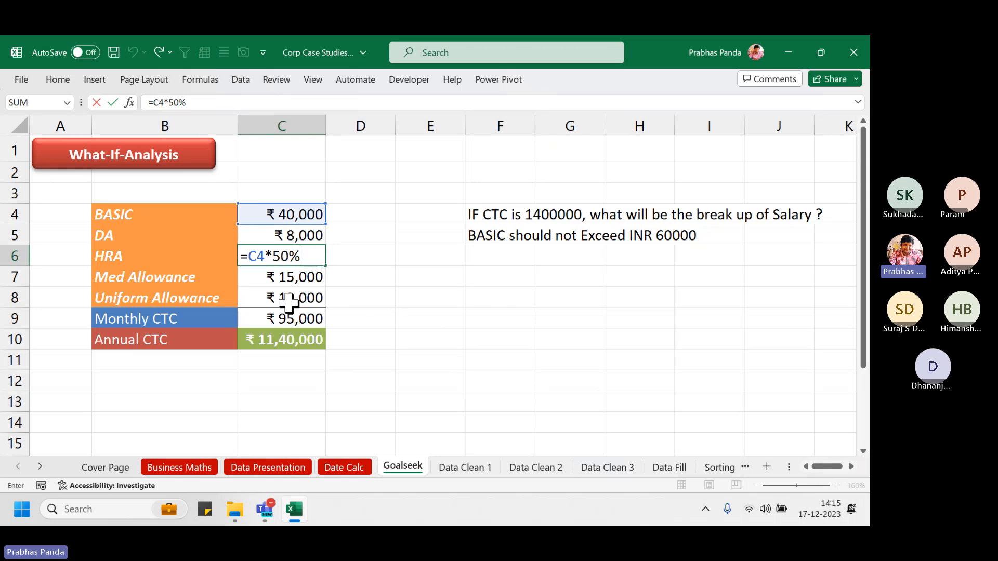
left_click(290, 281)
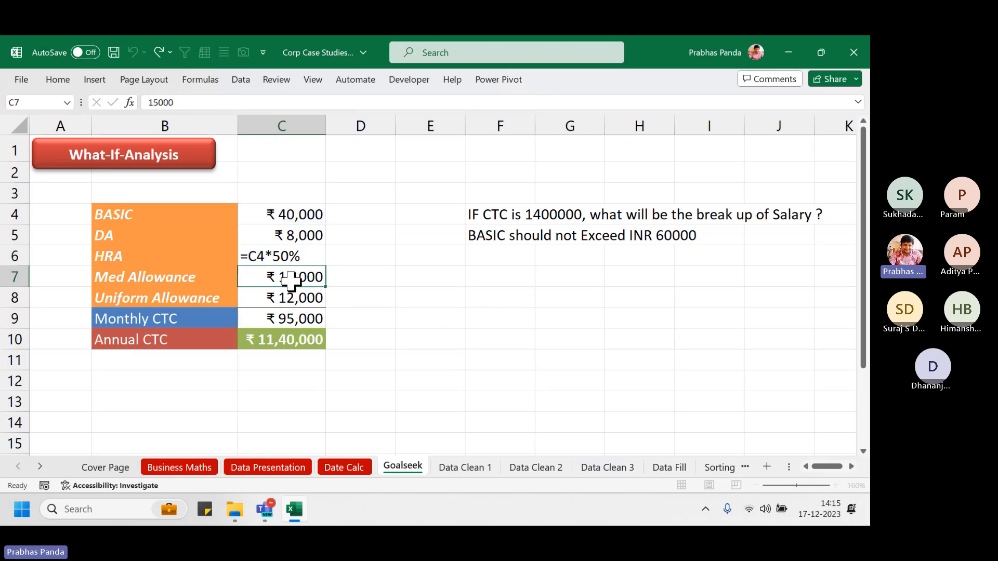
left_click(315, 304)
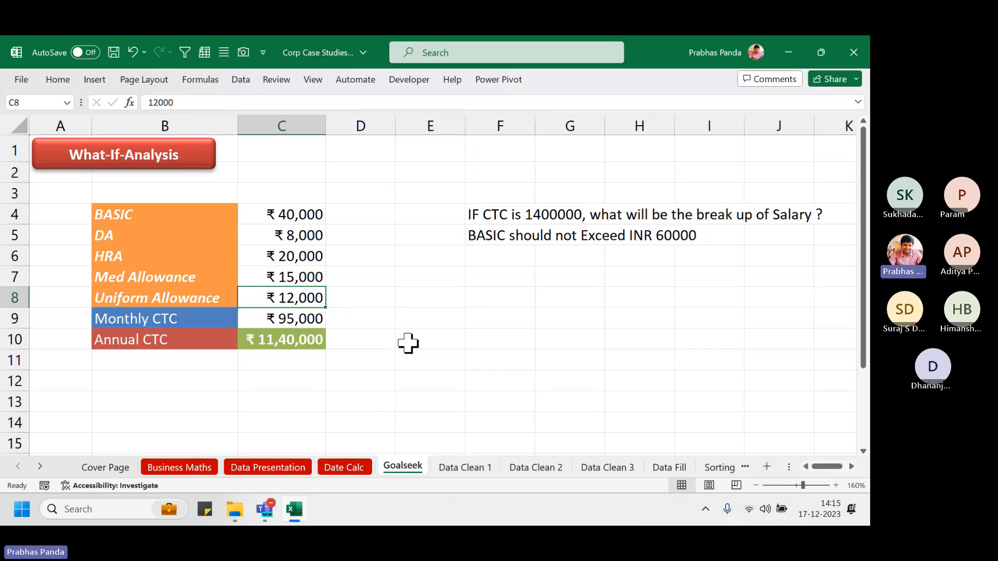
Check the Monthly and Annual CTC formulas in C9 and C10, then turn on formula view
left_click(308, 320)
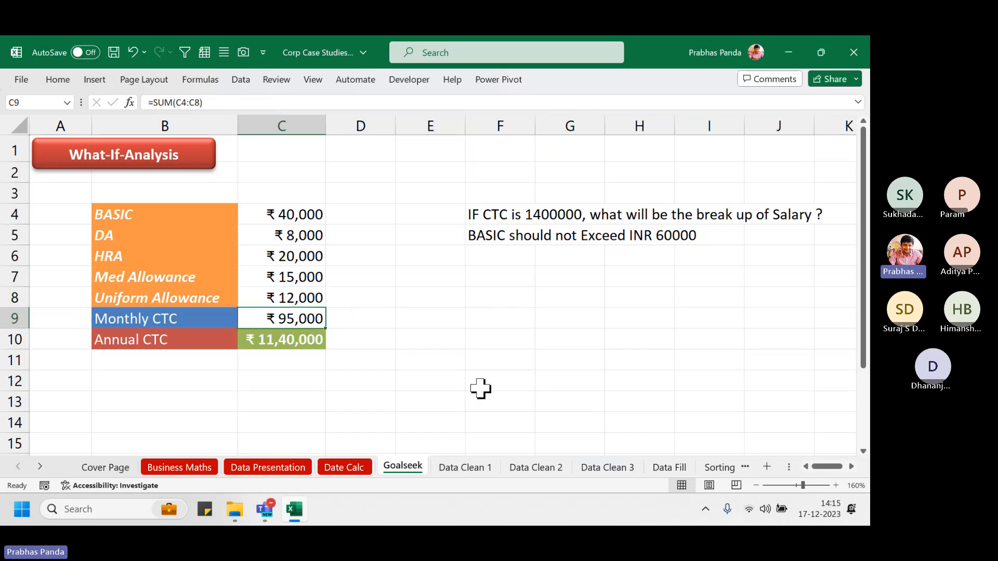
key("F2")
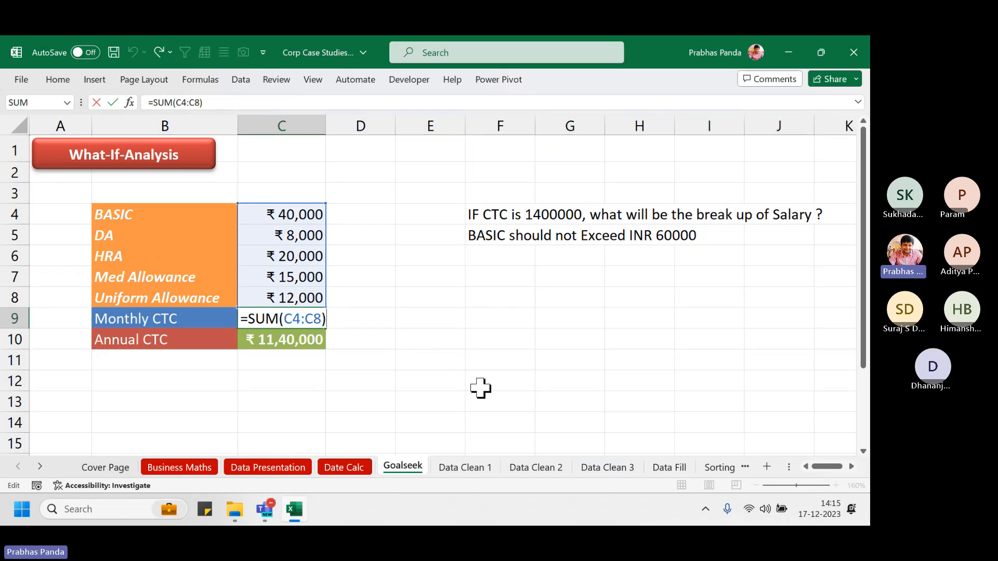
key("Escape")
left_click(281, 340)
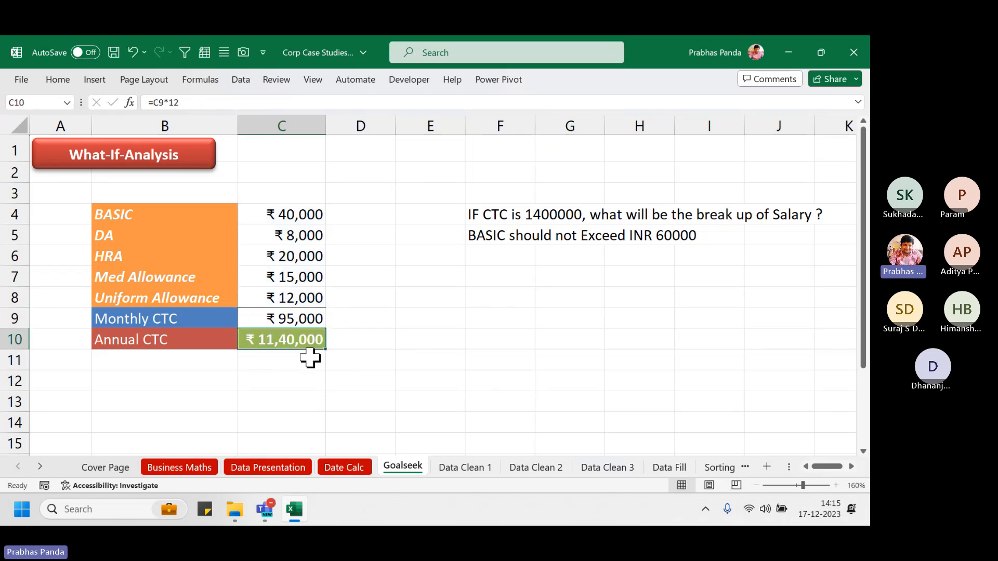
key("F2")
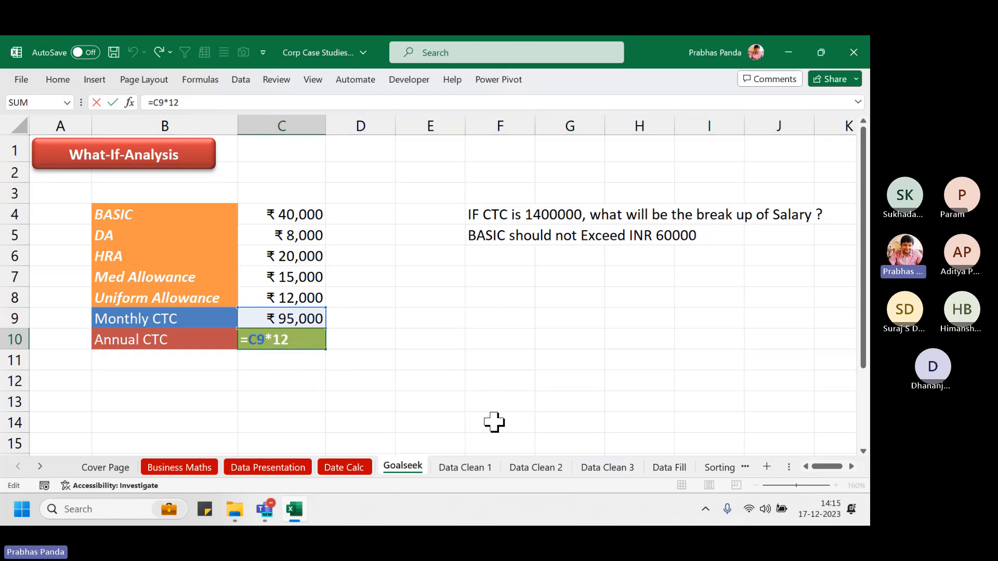
key("Escape")
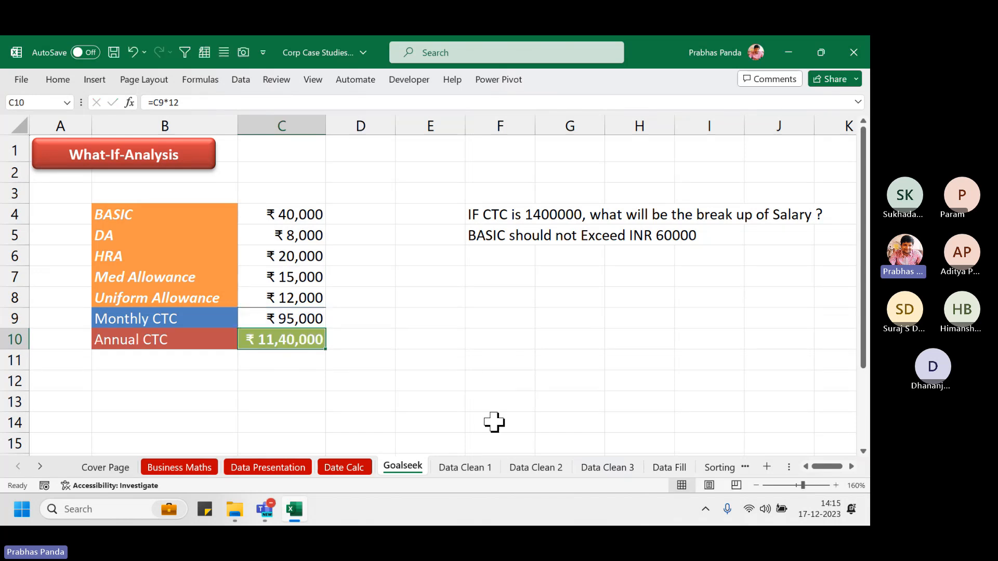
key("ctrl+grave")
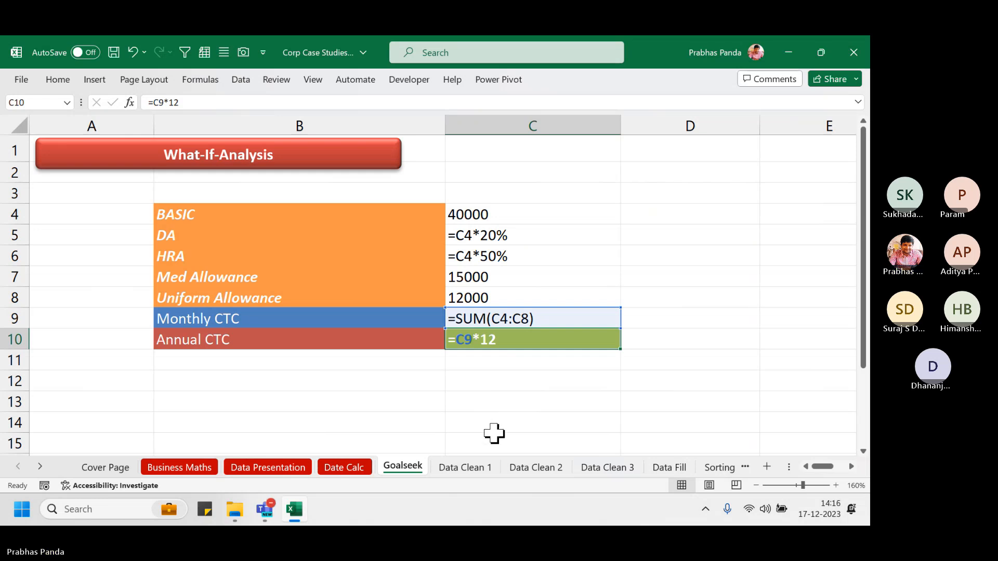
Open the Windows Start menu while the Goalseek formulas remain displayed
mouse_move(288, 507)
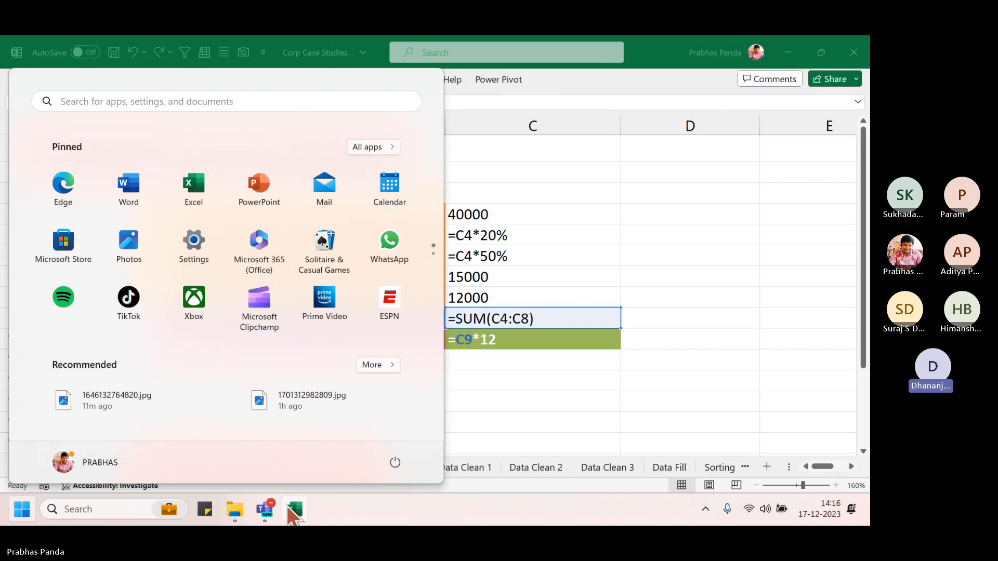
Show values again, admit the Teams lobby guest, then return to Excel and select C5
left_click(289, 512)
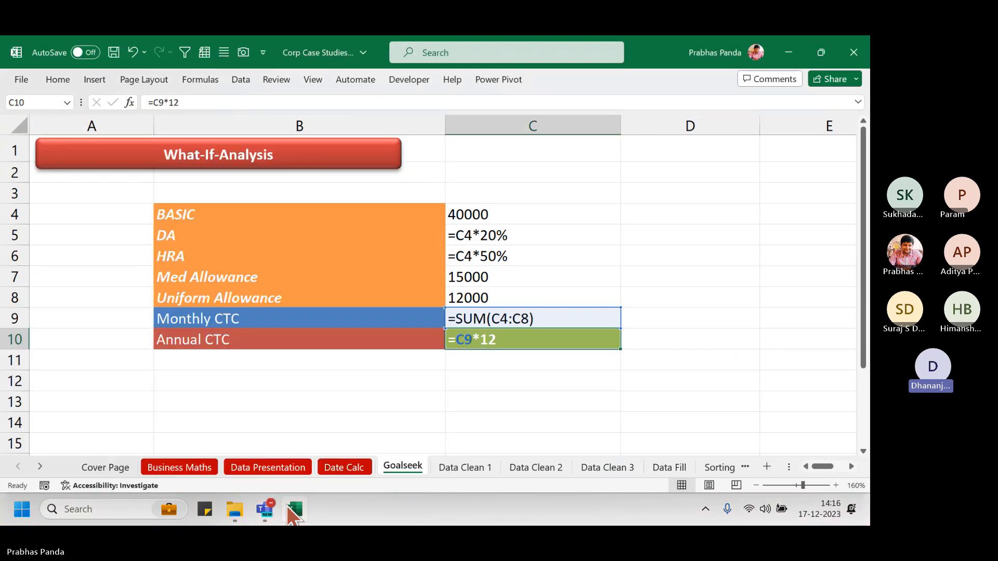
key("ctrl+grave")
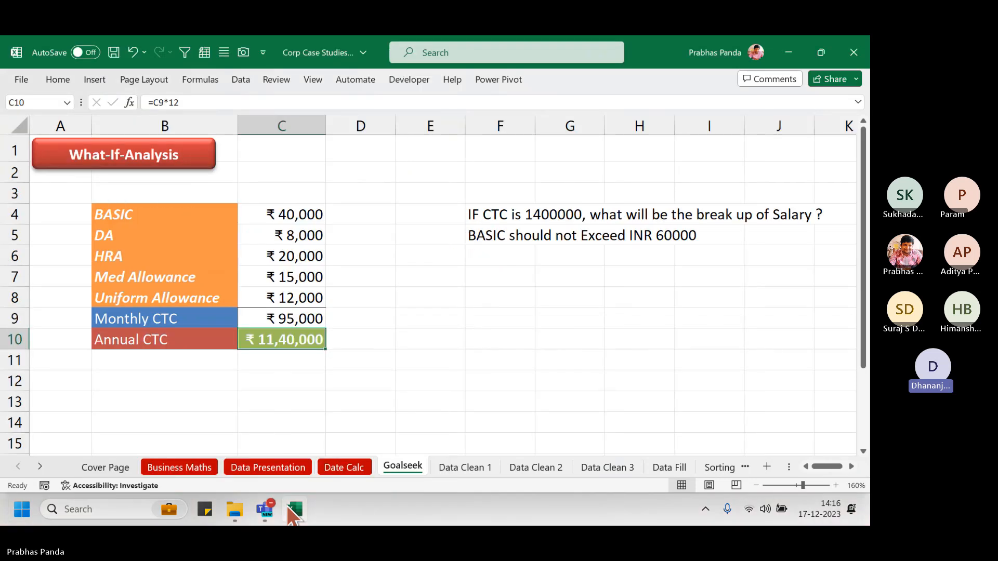
left_click(266, 511)
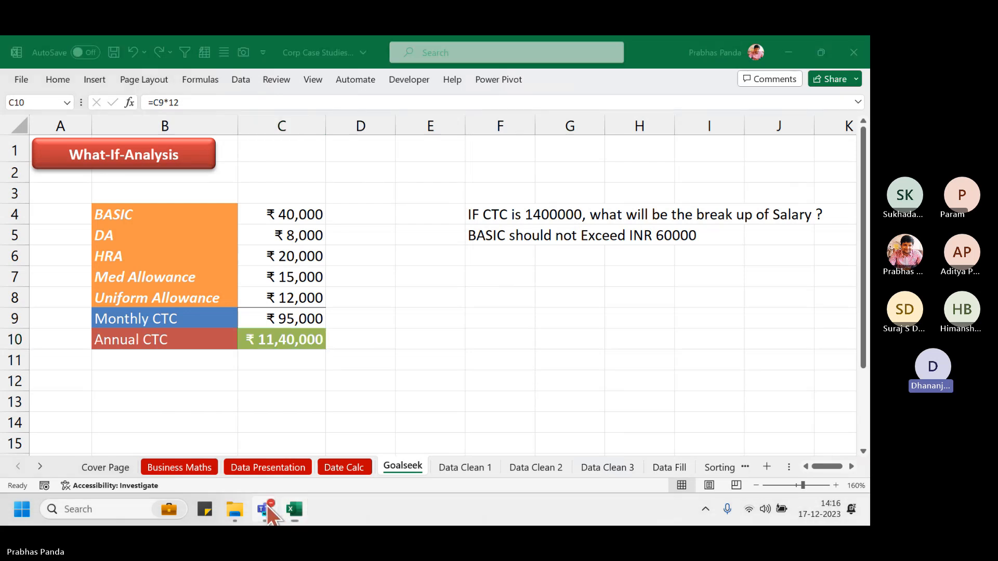
left_click(207, 432)
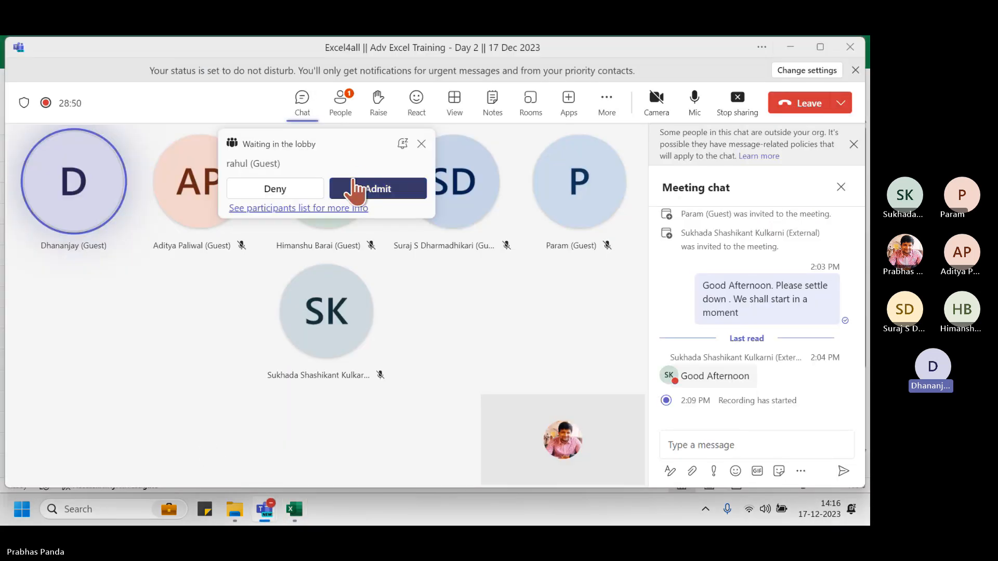
left_click(352, 182)
key("alt+Tab")
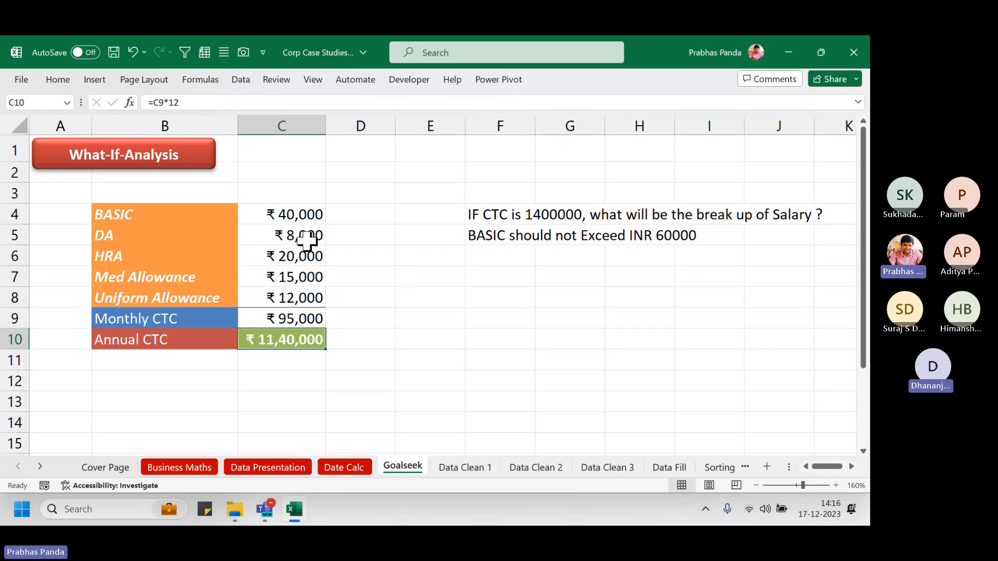
left_click(307, 237)
key("F2")
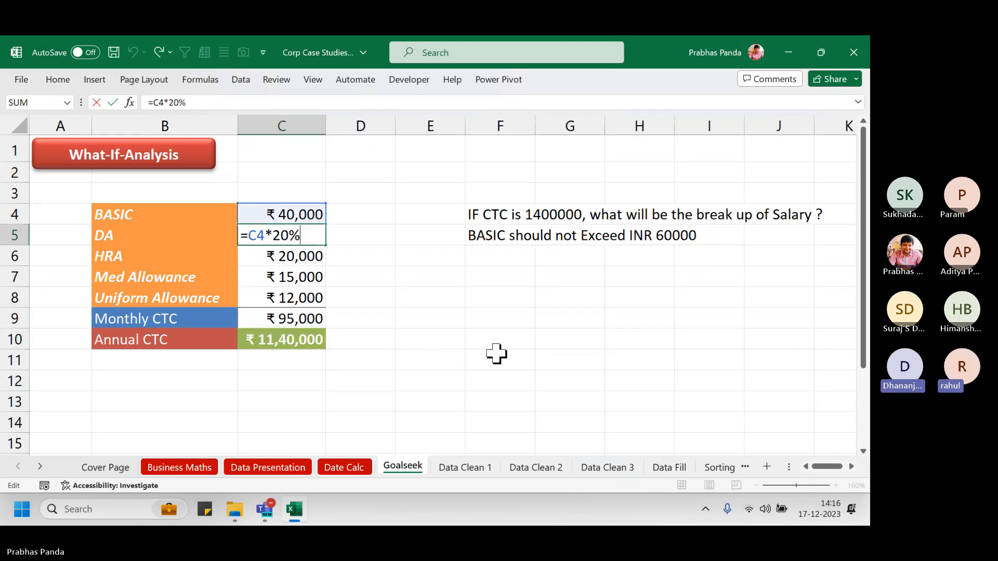
key("Escape")
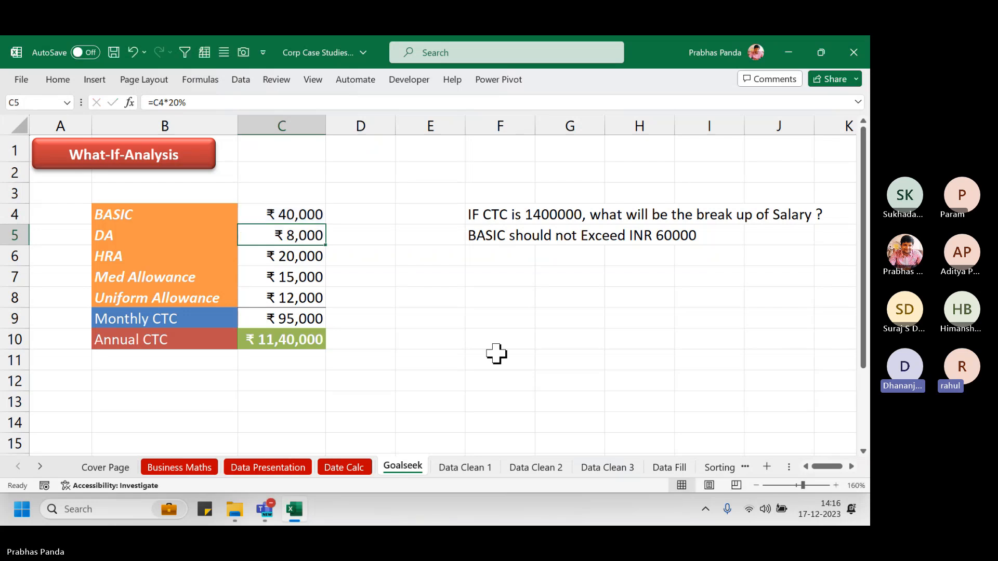
left_click(310, 258)
key("F2")
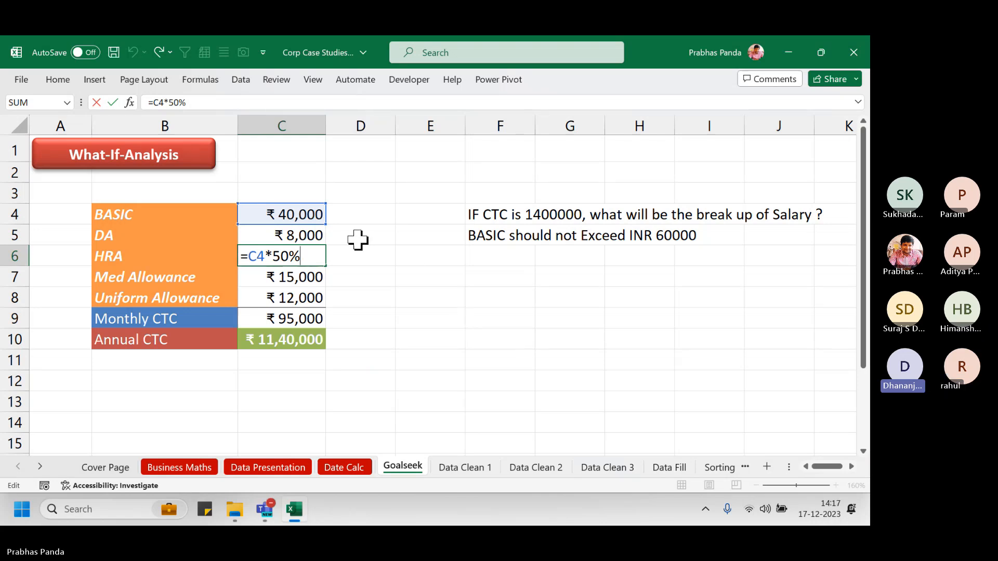
left_click(357, 255)
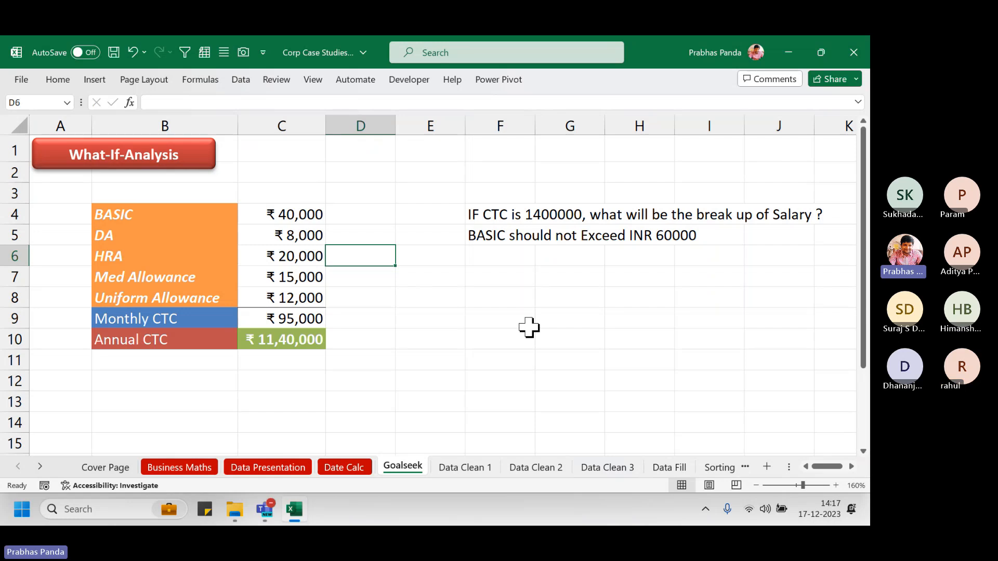
key("ctrl+r")
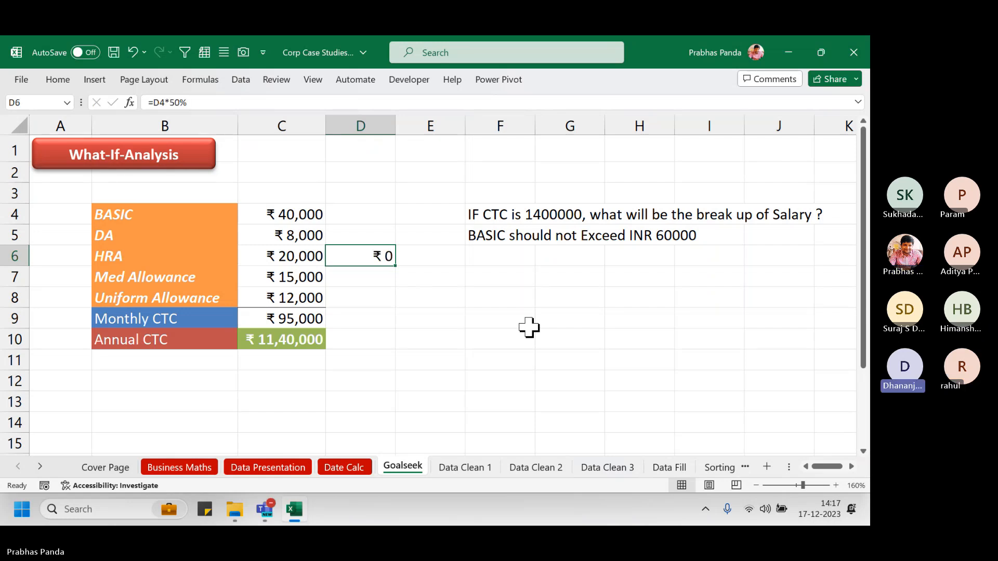
key("Delete")
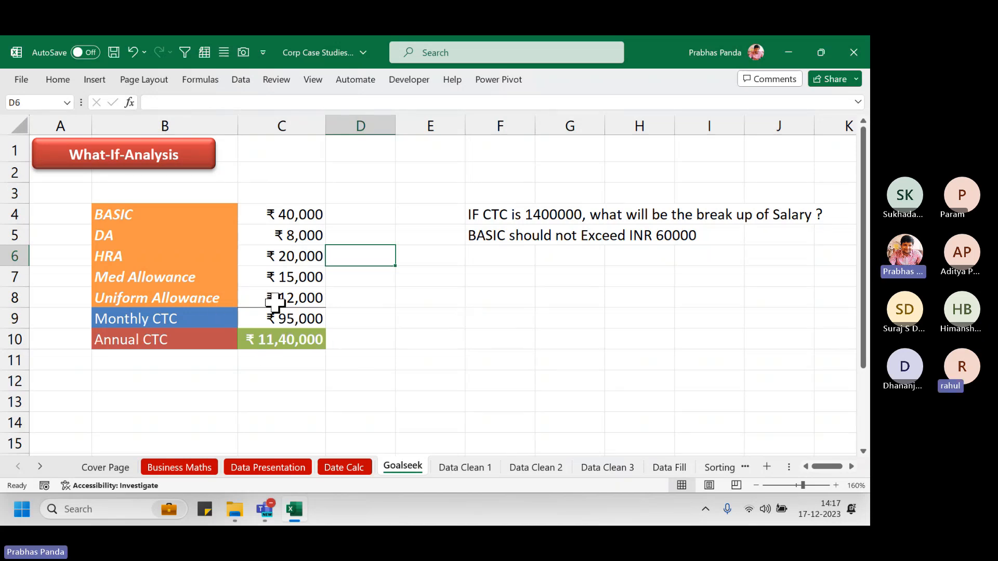
key("ctrl+grave")
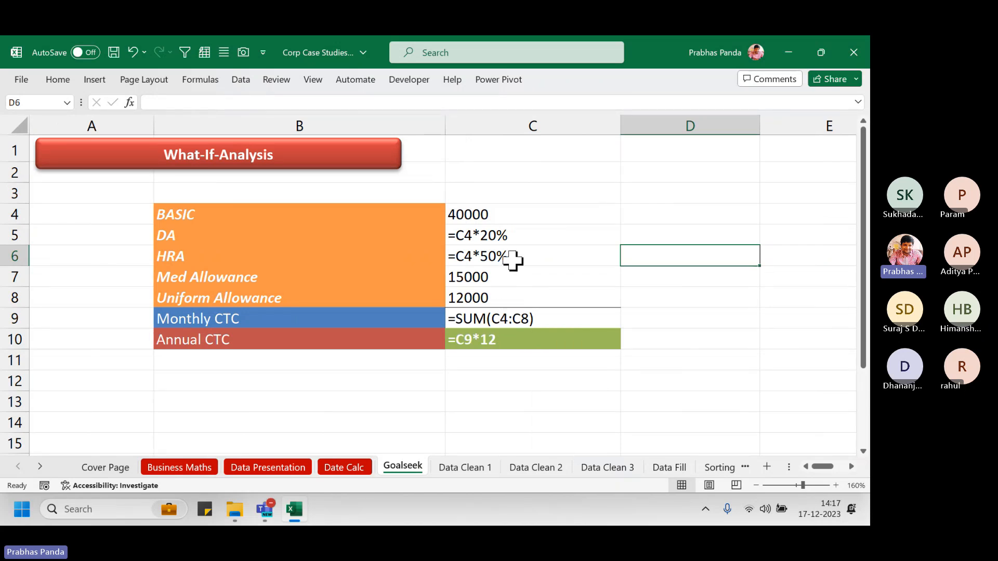
key("ctrl+grave")
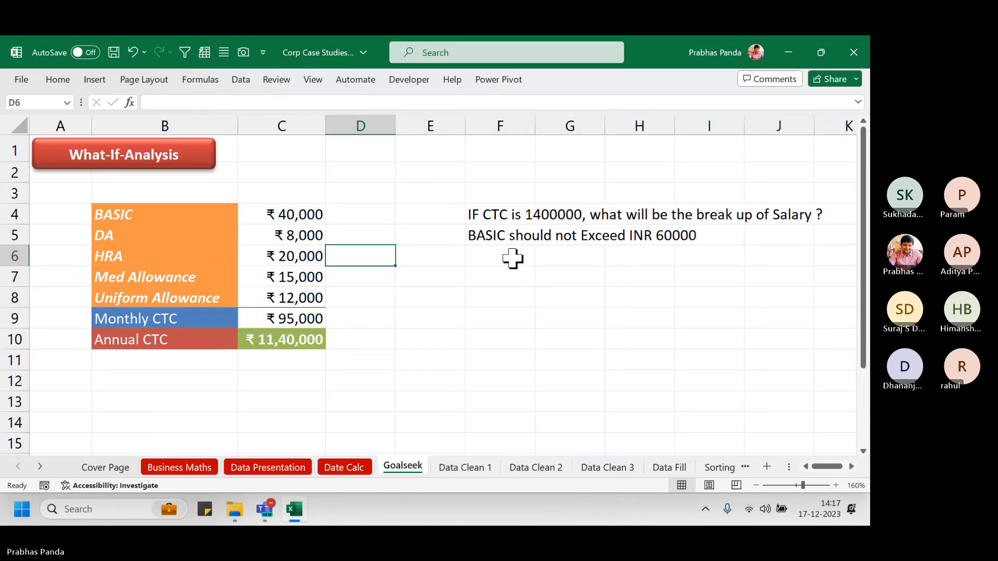
Admit the second lobby guest in the Teams meeting and switch back to the Excel workbook
key("alt+Tab")
left_click(395, 192)
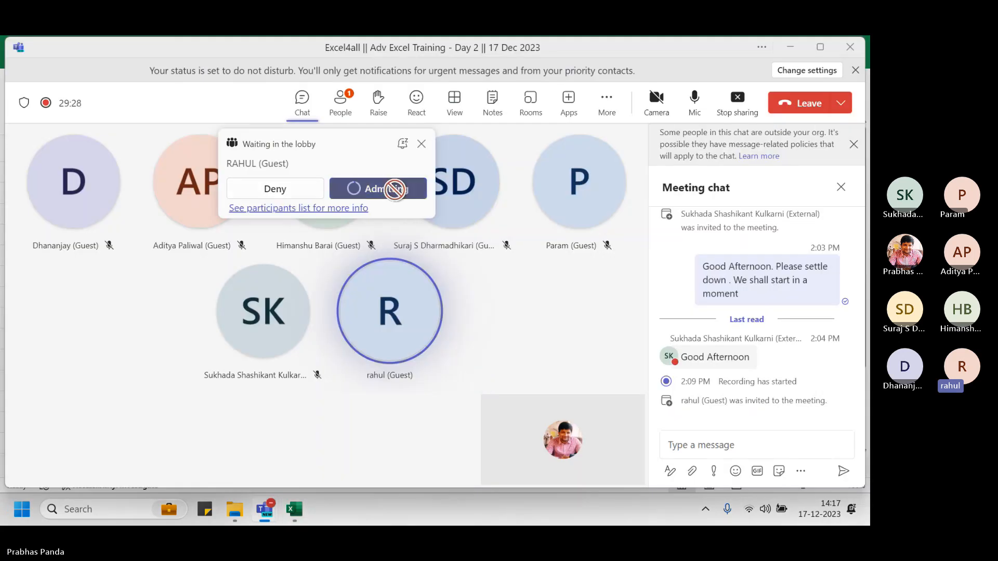
key("alt+Tab")
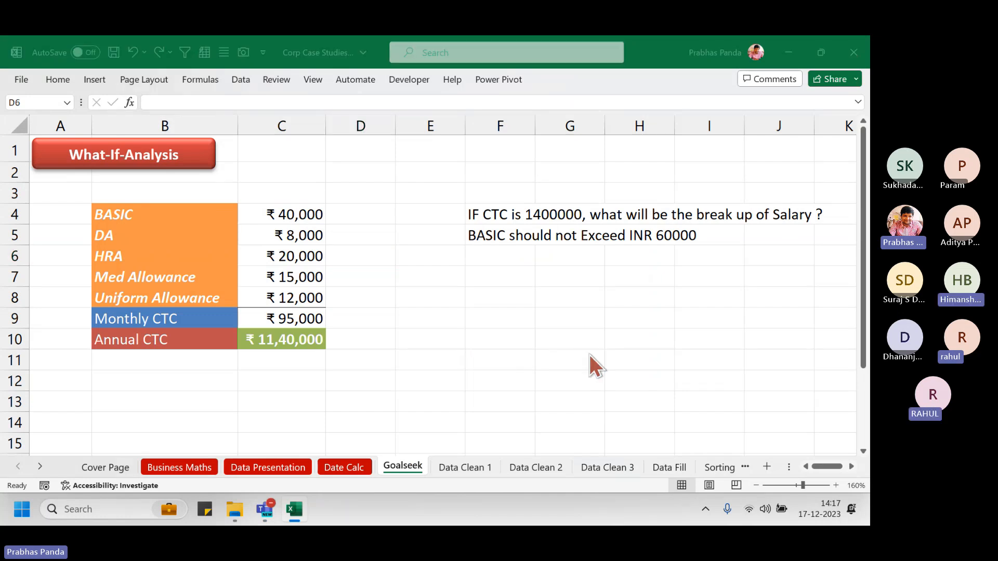
key("alt+Tab")
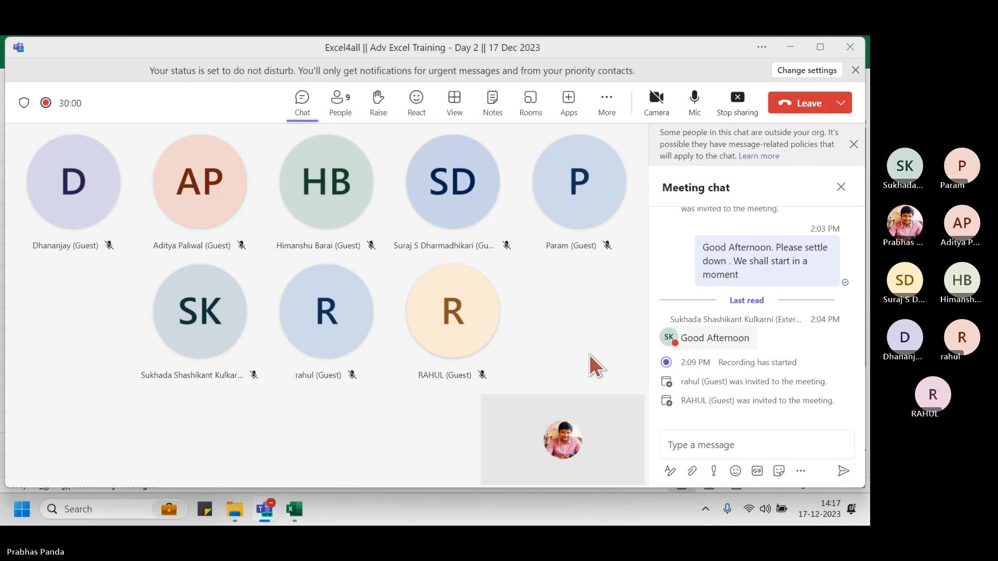
key("alt+Tab")
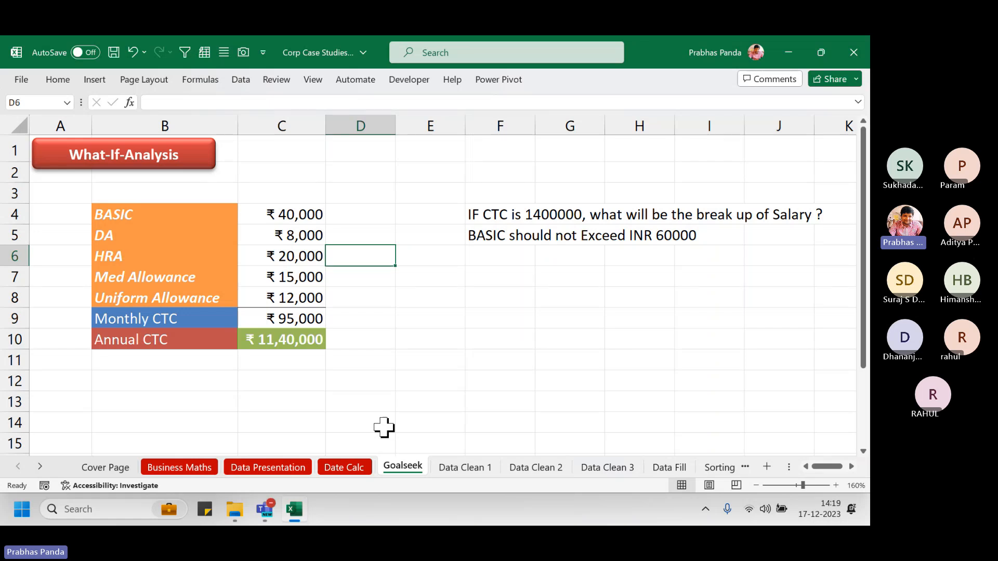
Select C2:C13 on the Goalseek sheet to read their 1330000 sum in the status bar
left_click(308, 180)
left_click_drag(308, 181, 312, 363)
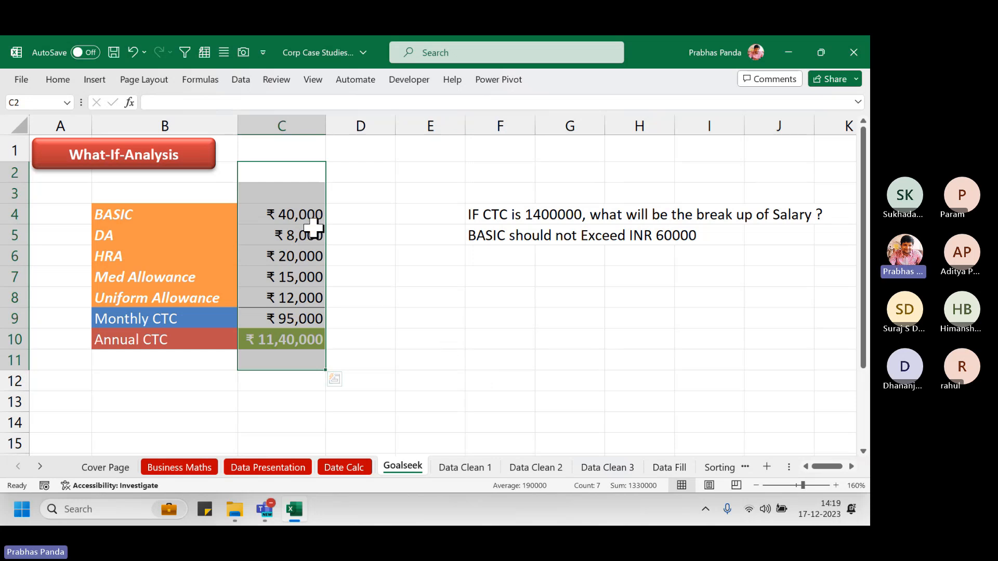
left_click(296, 213)
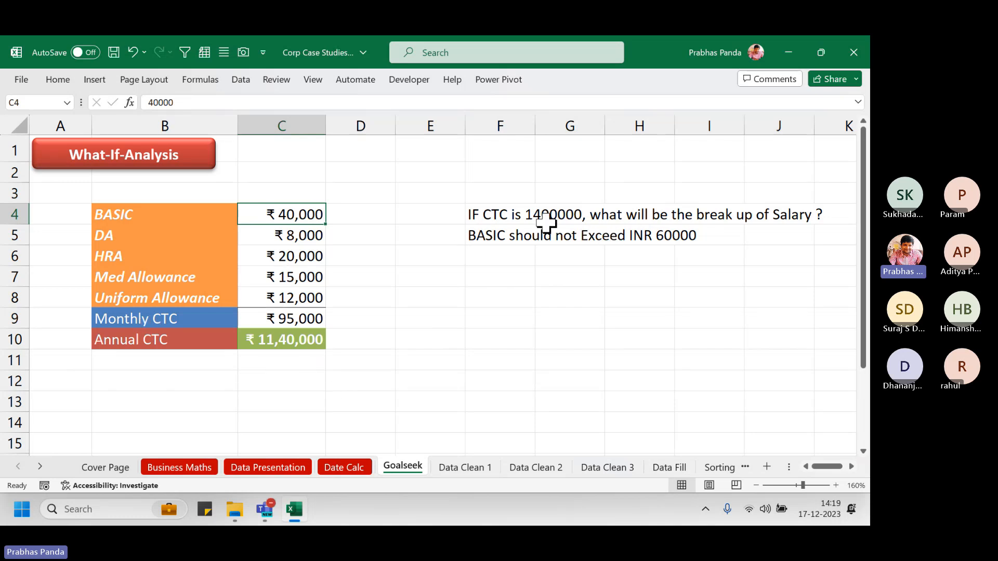
left_click_drag(296, 177, 284, 403)
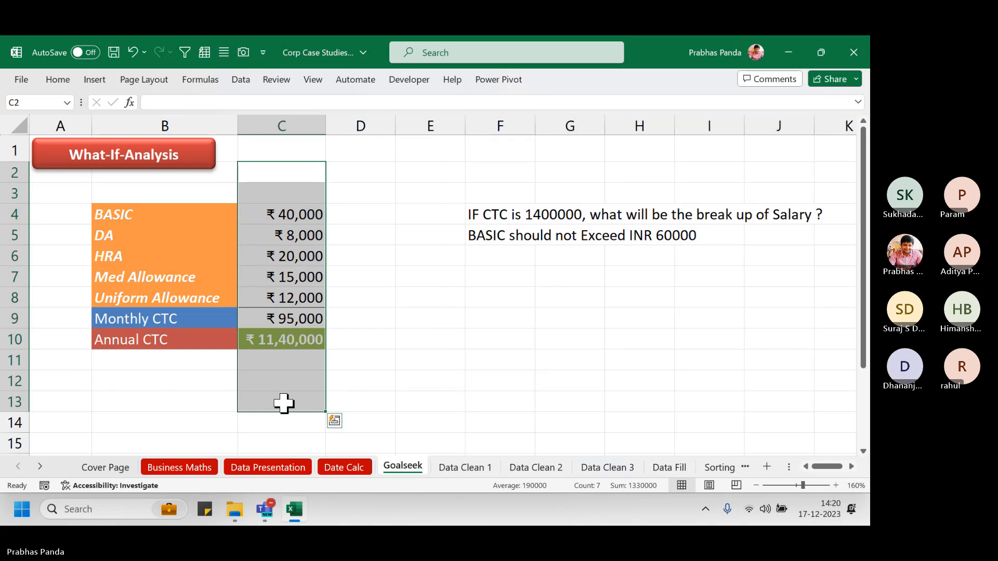
Fill the note 'BASIC should not Exceed INR 60000' in F5:I5 with yellow
left_click(821, 53)
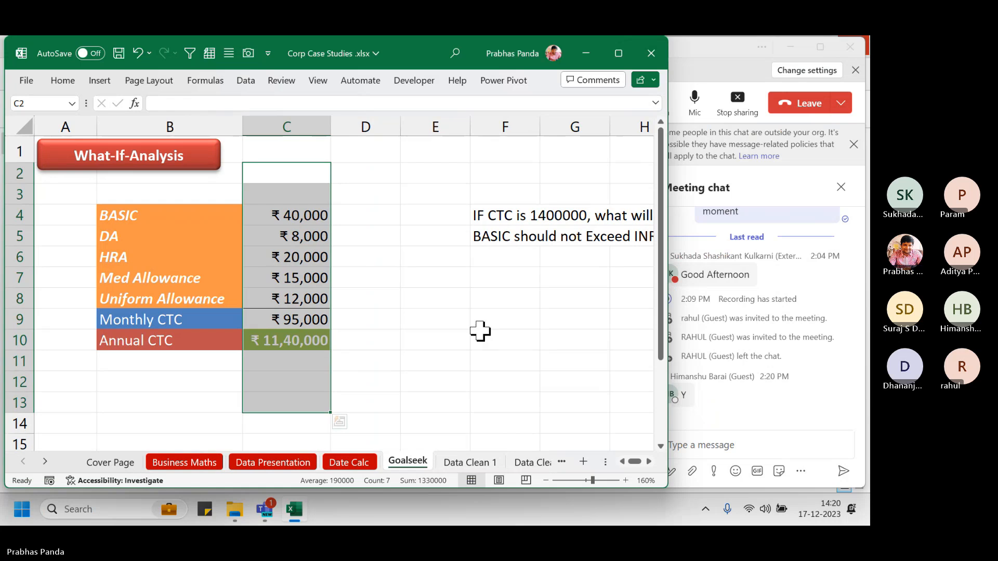
scroll(413, 262, "down", 2, "ctrl")
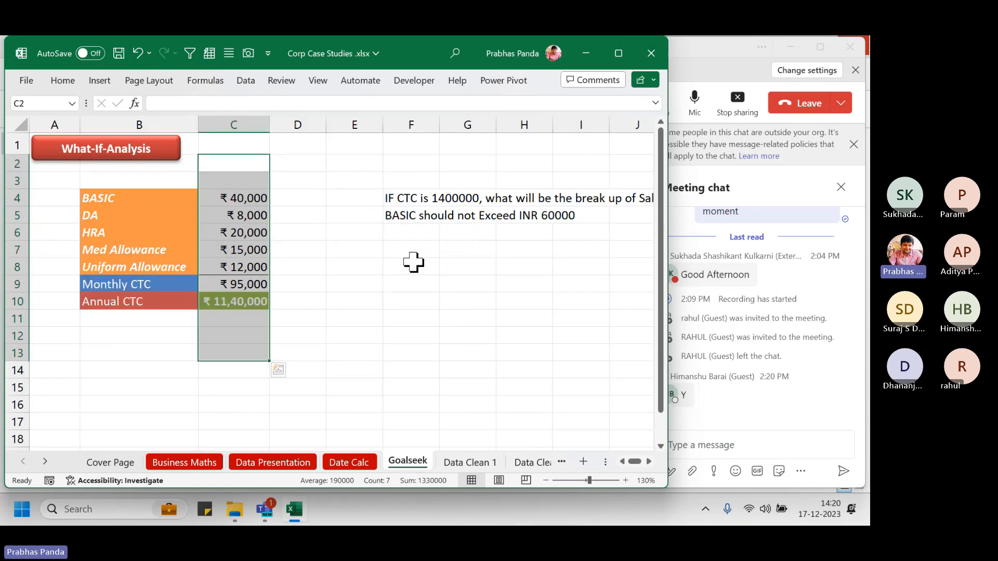
left_click(348, 269)
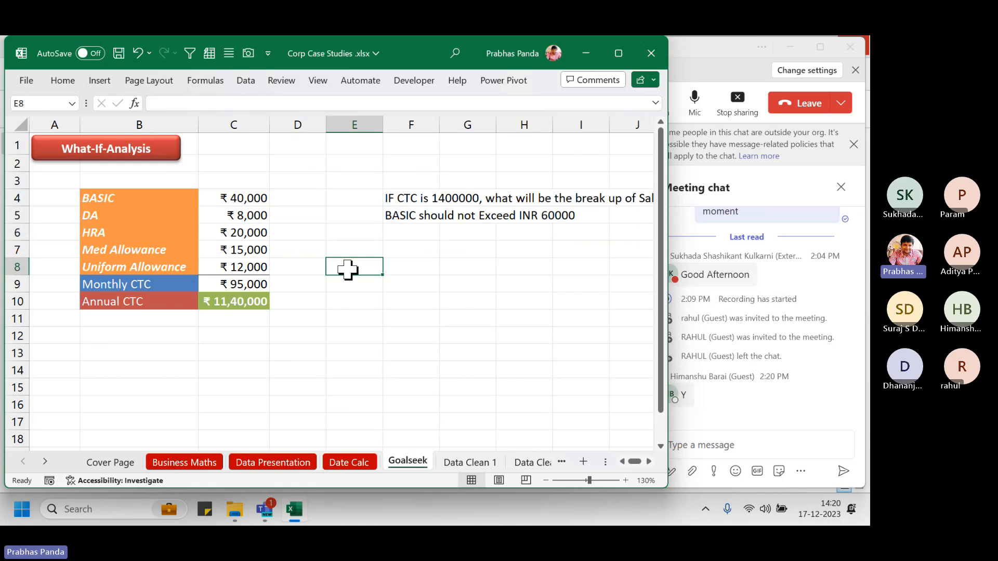
left_click(395, 216)
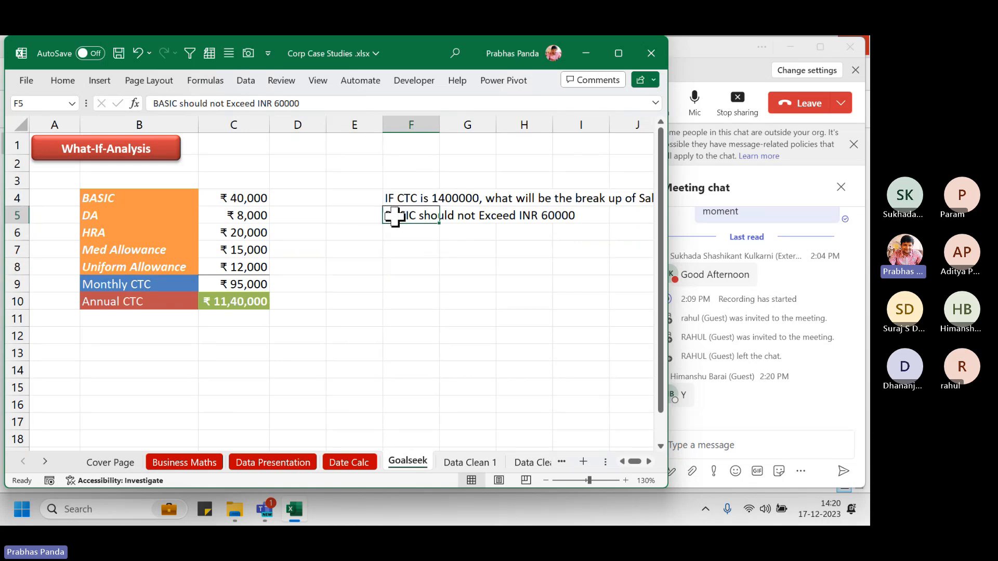
left_click_drag(395, 216, 585, 214)
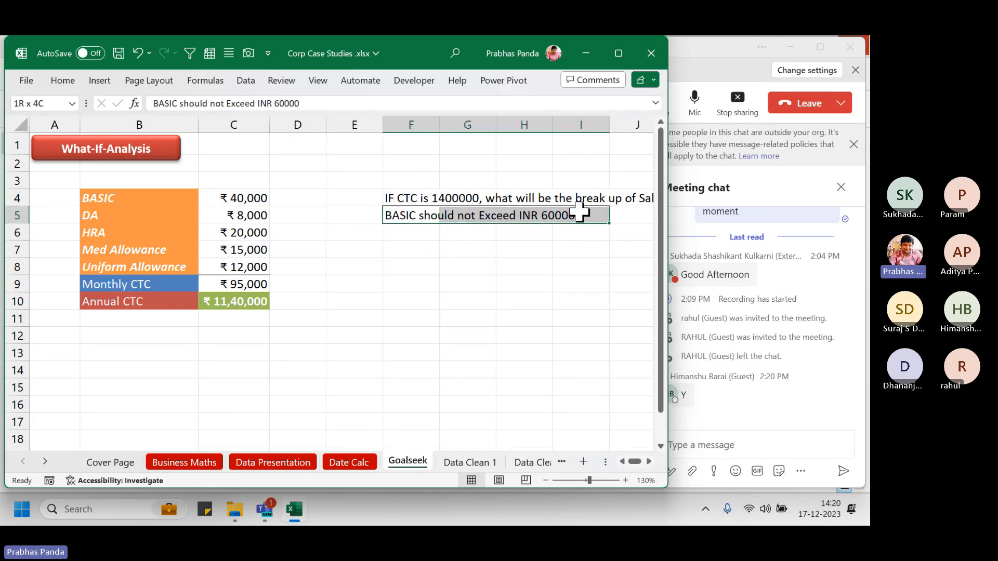
left_click(58, 82)
left_click(123, 136)
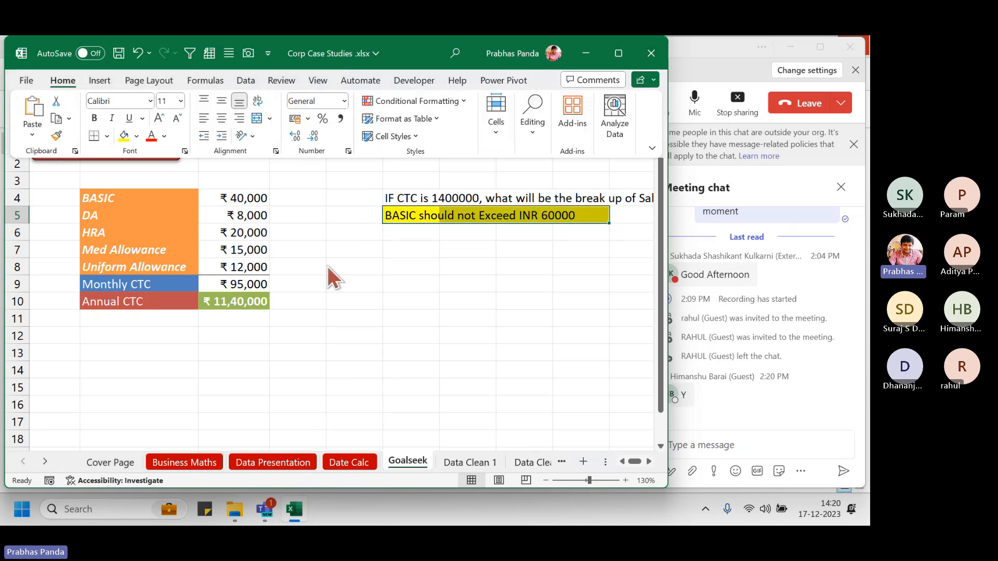
left_click(320, 255)
left_click(356, 264)
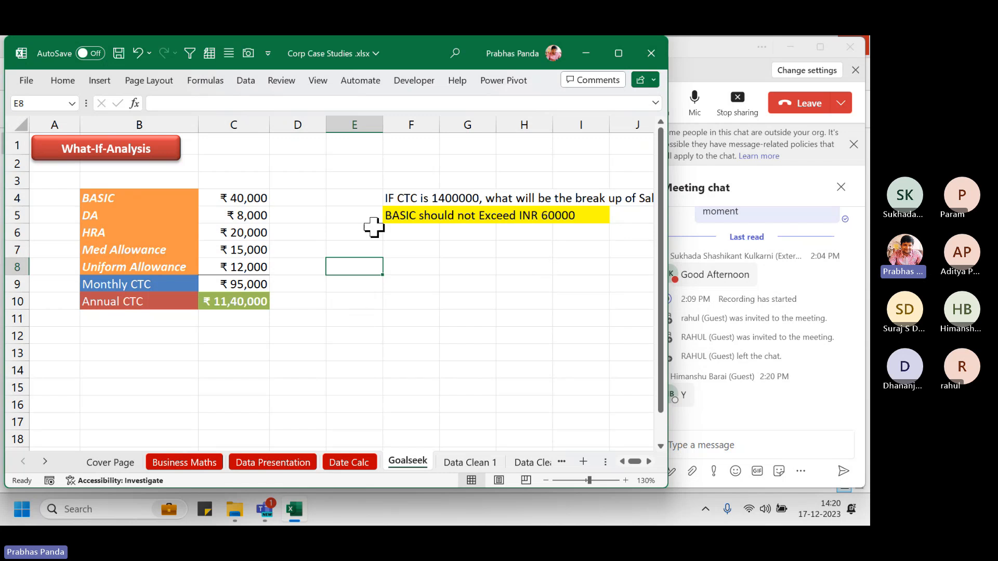
left_click(240, 196)
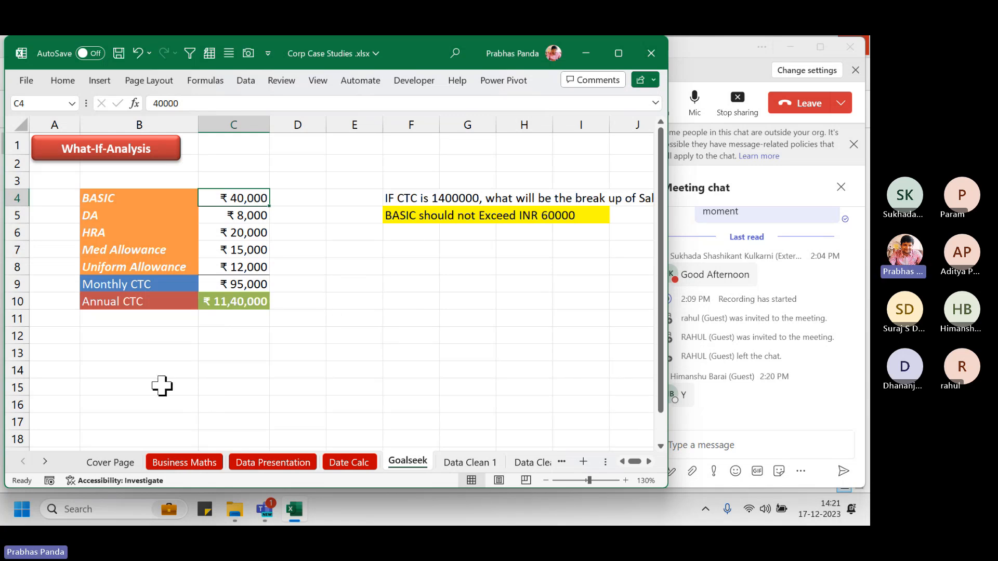
left_click_drag(256, 165, 234, 383)
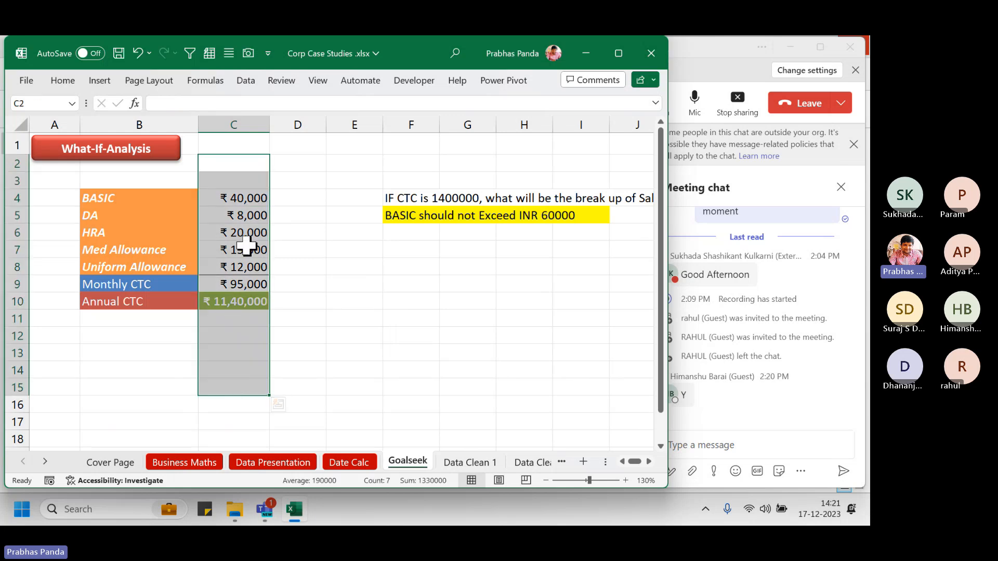
left_click(246, 198)
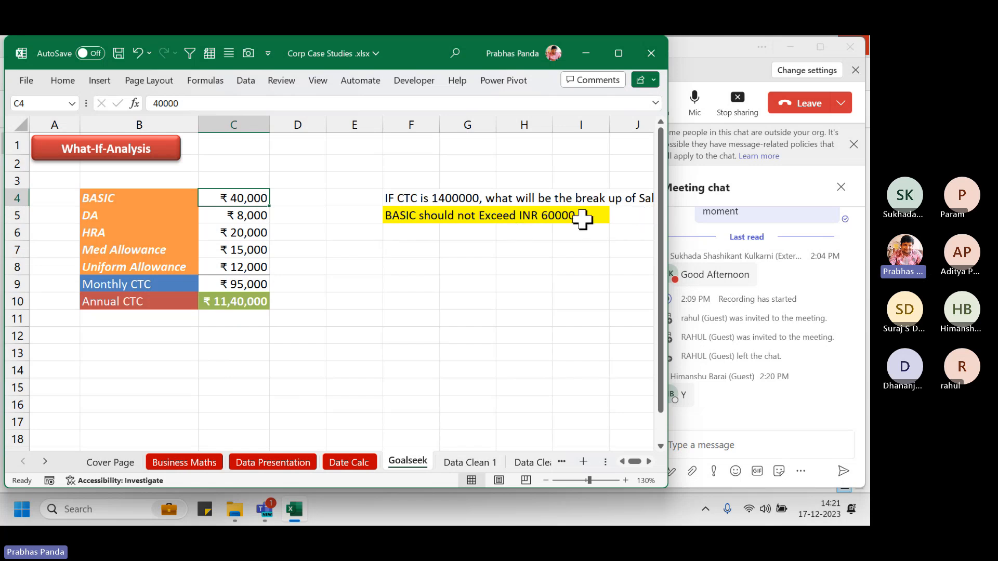
key("ctrl")
type("50000")
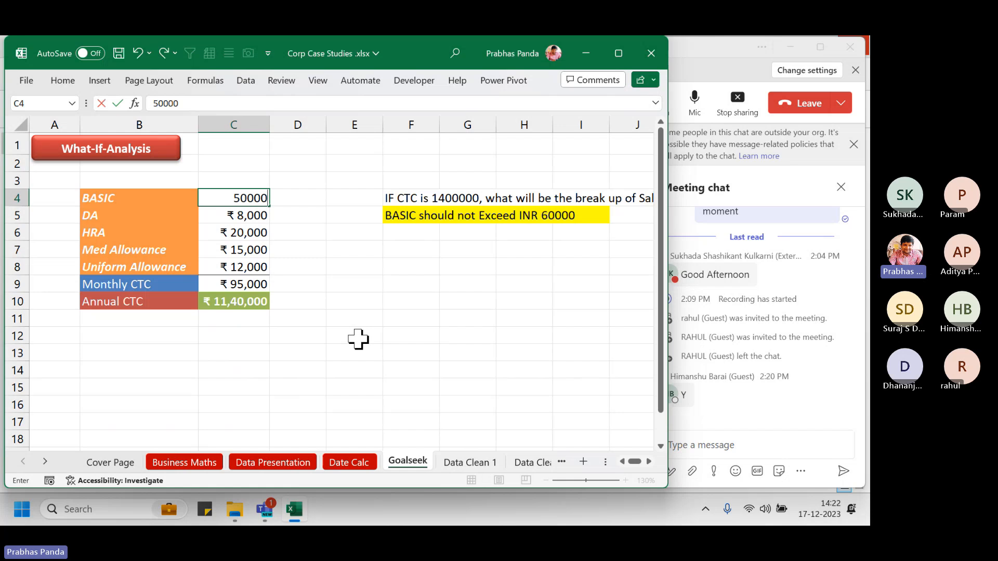
key("Escape")
type("60000")
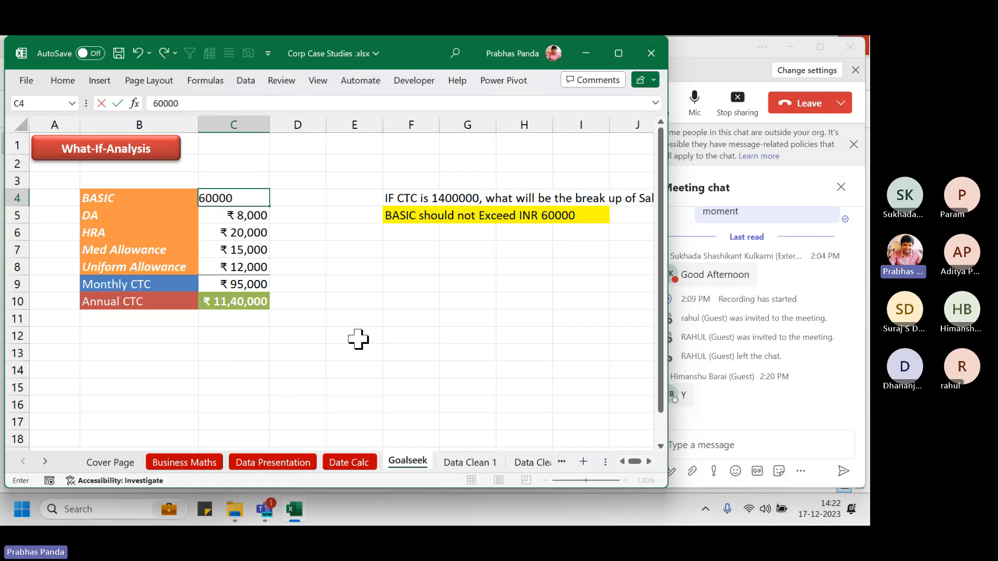
key("Return")
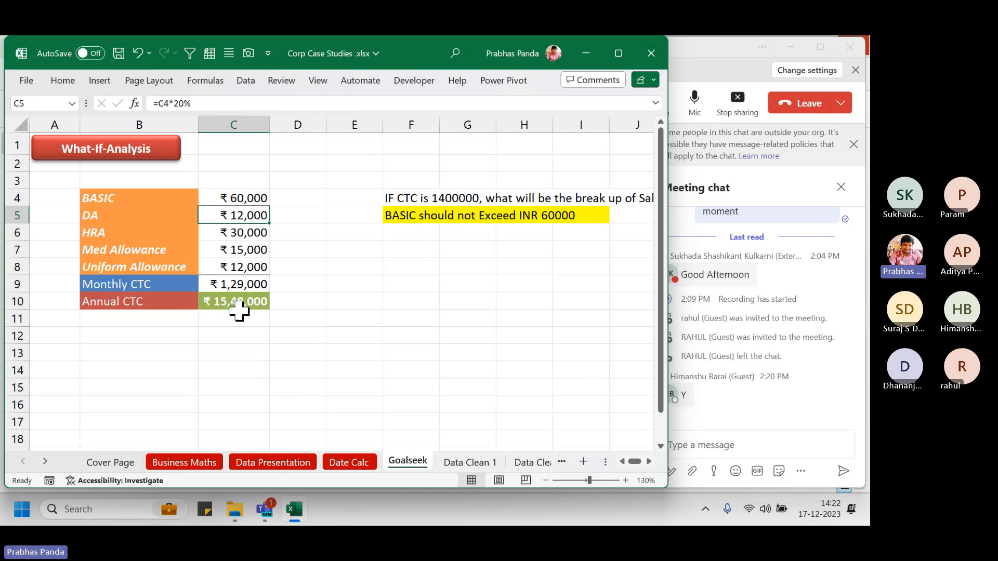
left_click(257, 193)
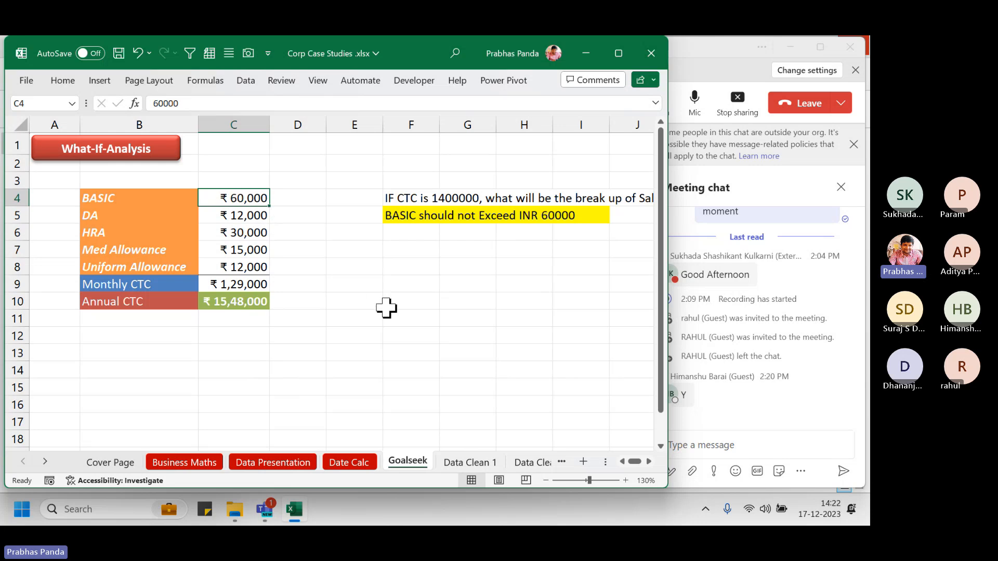
type("58000")
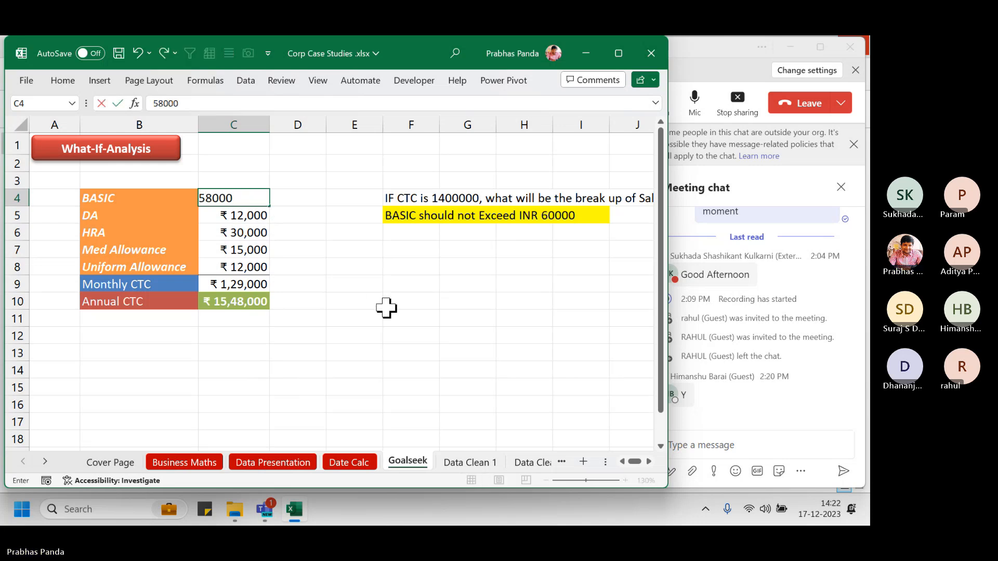
key("Return")
key("Up")
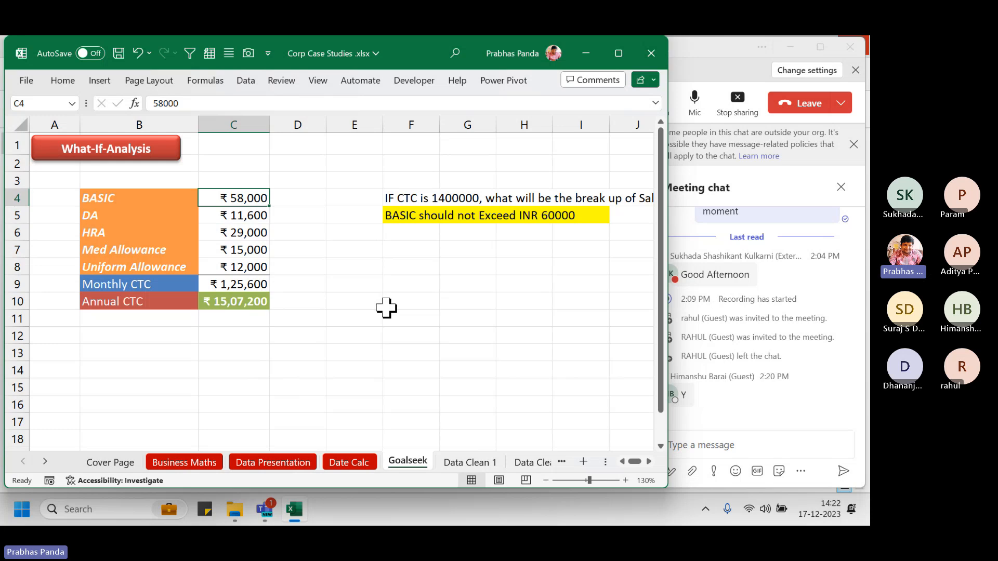
type("570000")
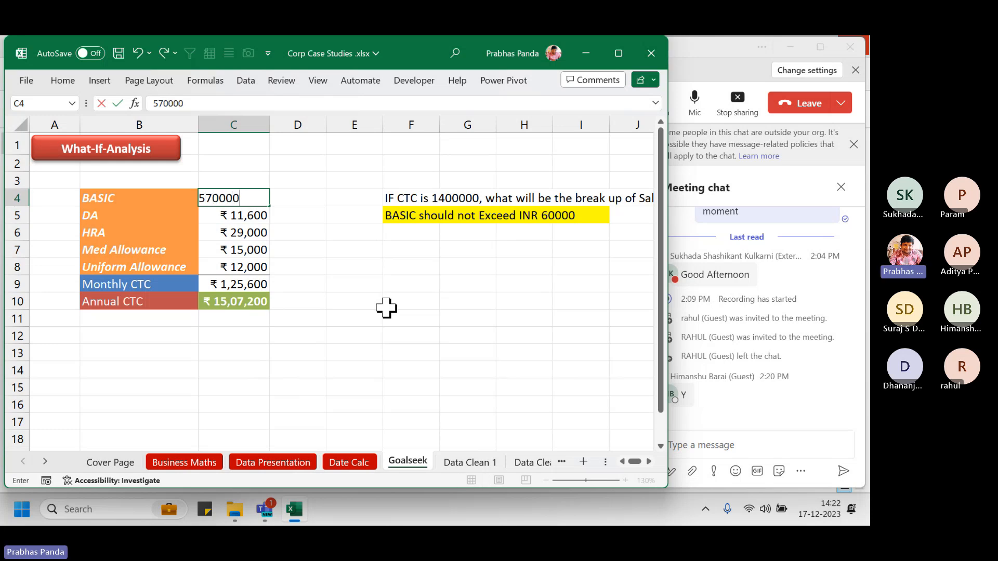
key("BackSpace")
key("Return")
key("Up")
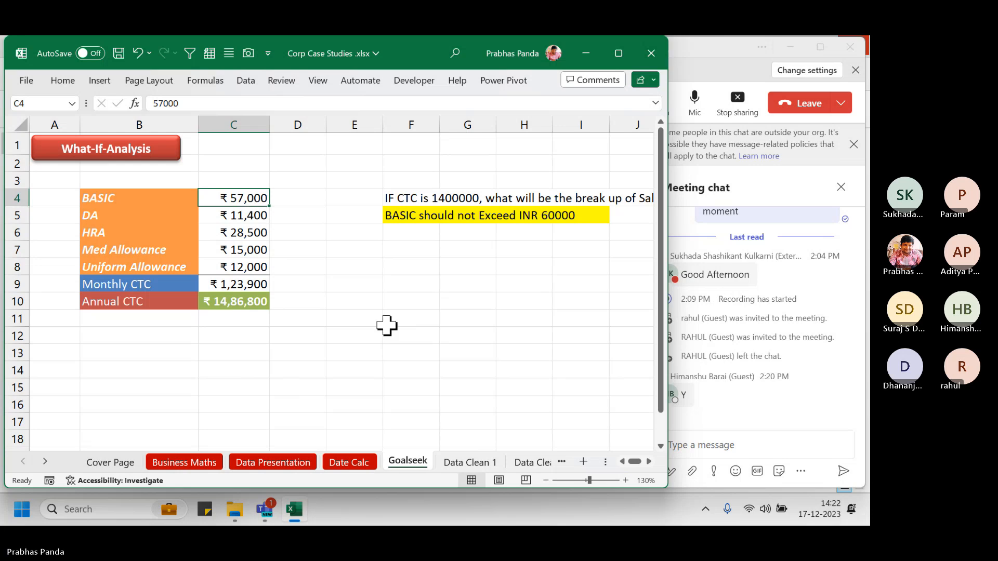
type("40000")
key("Return")
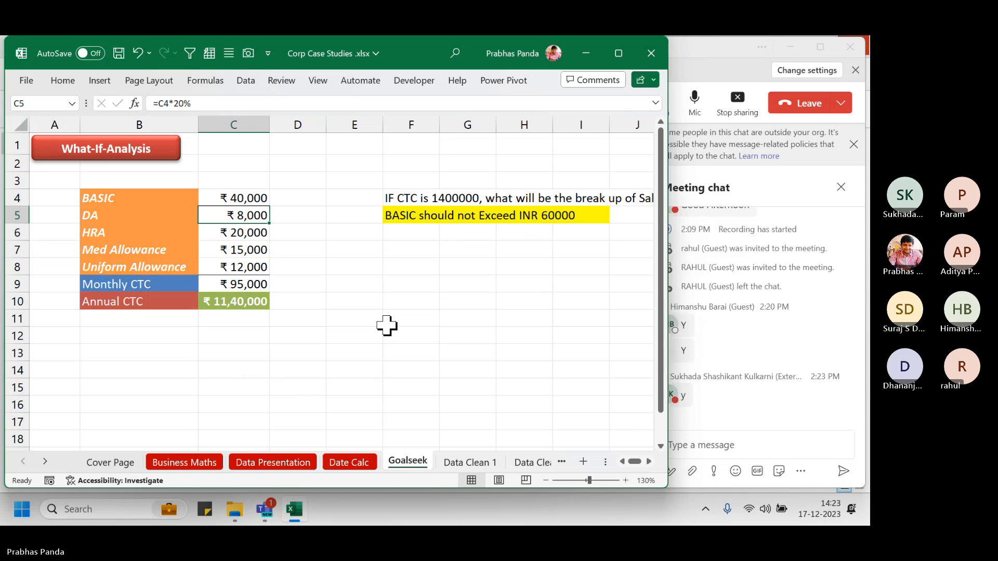
left_click(719, 60)
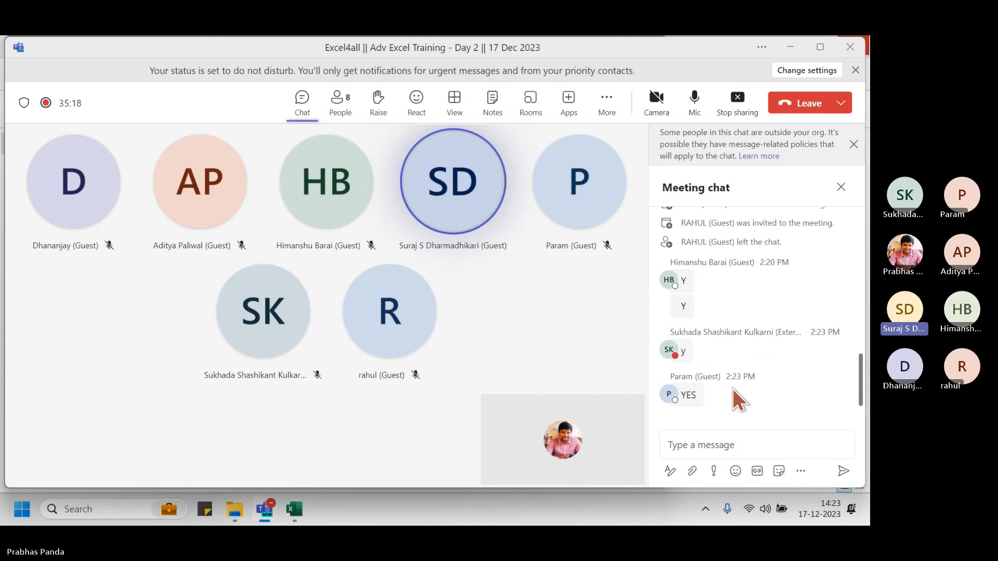
left_click(728, 444)
left_click(729, 445)
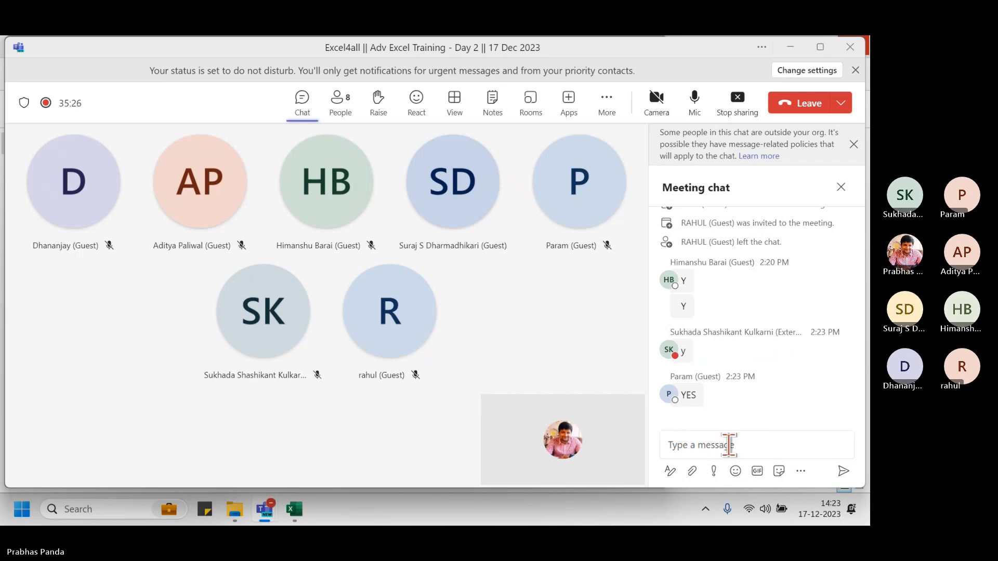
left_click(729, 445)
left_click(728, 444)
left_click(728, 444)
left_click(728, 444)
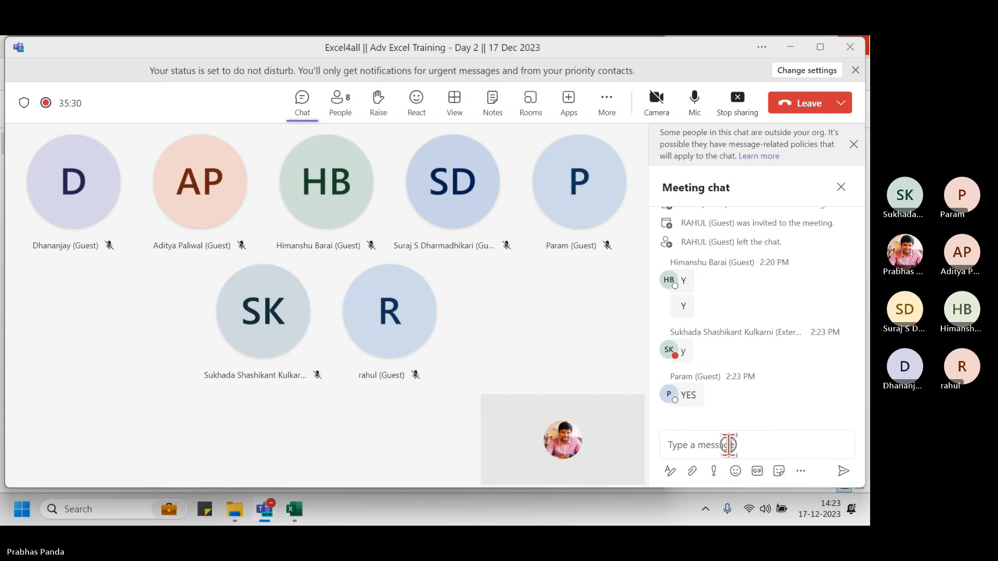
left_click(302, 103)
key("ctrl")
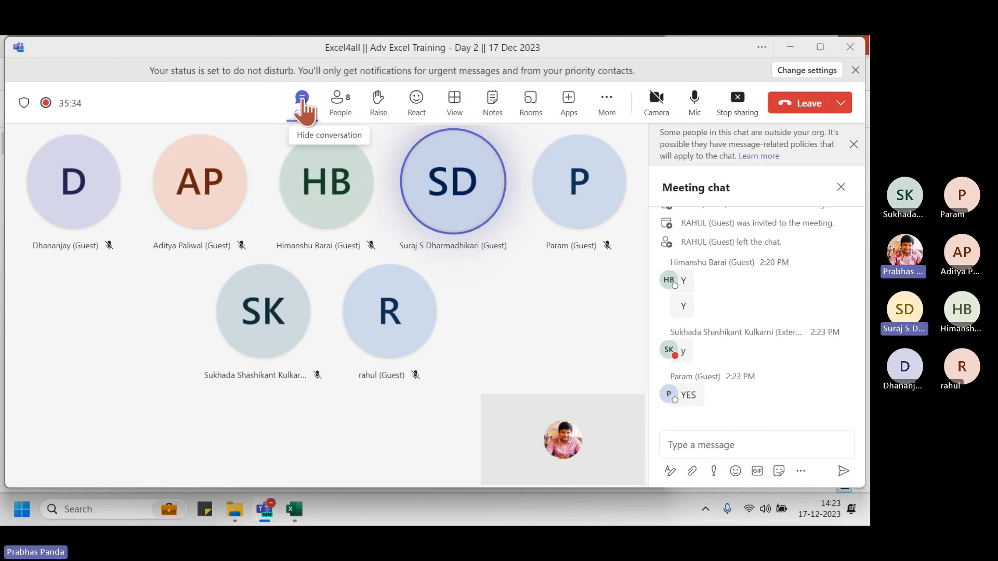
key("alt+Tab")
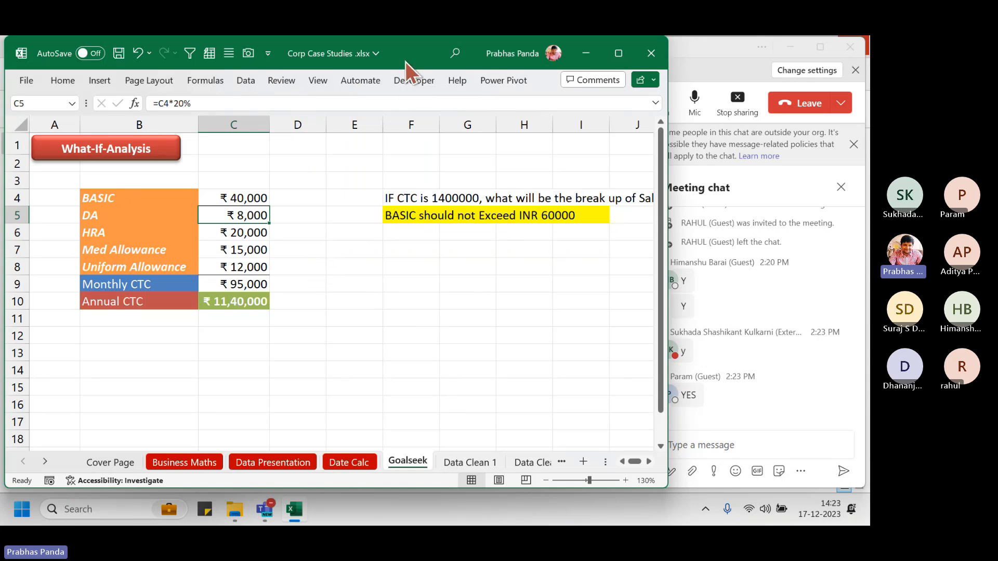
Nudge the Excel window slightly while presenting the Goalseek salary table
left_click_drag(404, 62, 401, 62)
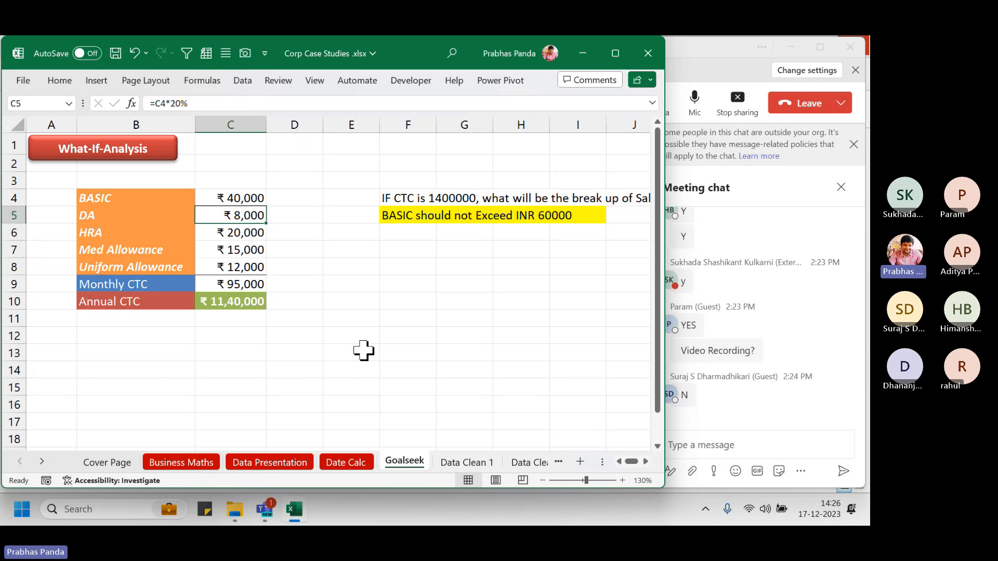
Open Goal Seek from Data > What-If Analysis, move it aside, then close it
left_click(240, 83)
left_click(543, 134)
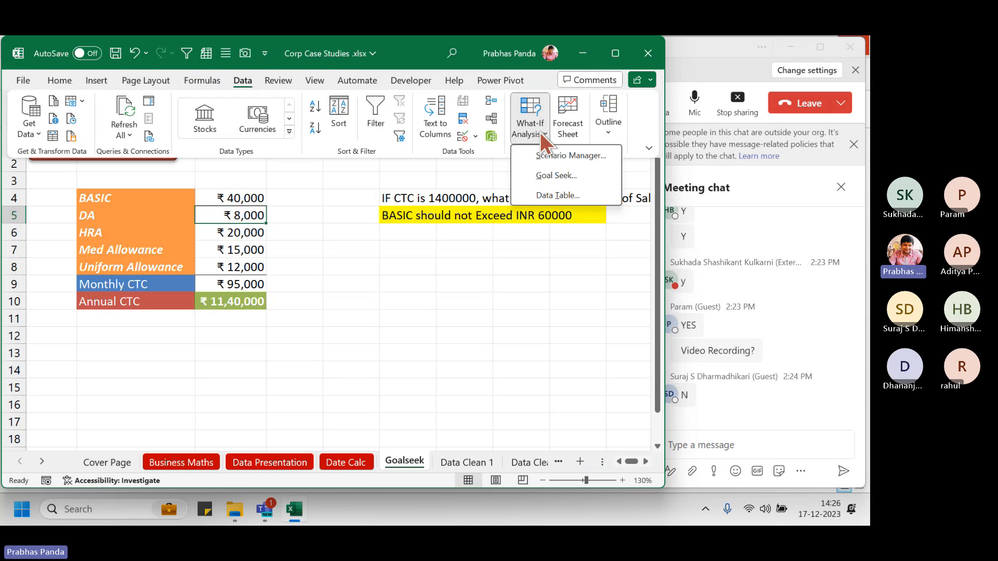
left_click(557, 176)
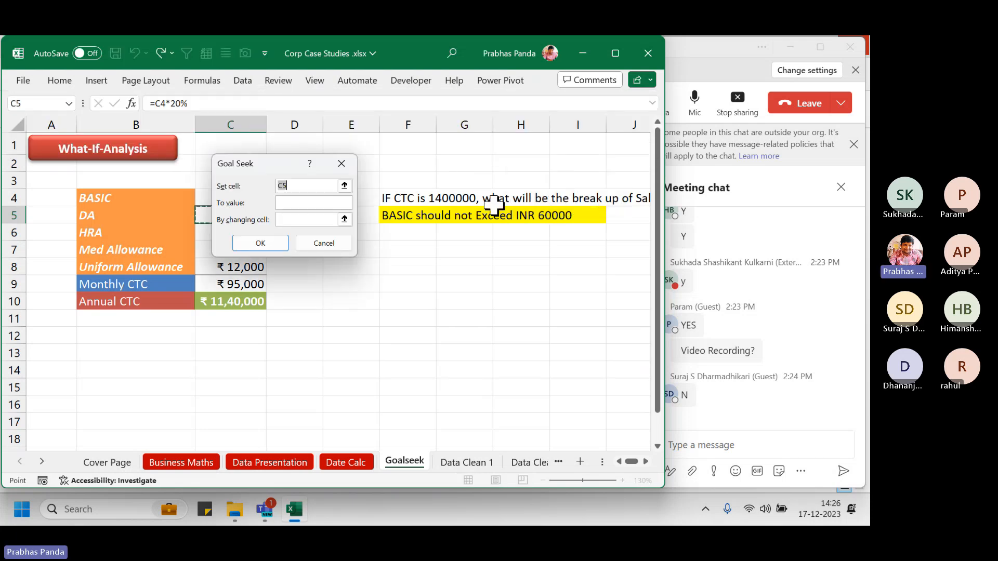
left_click_drag(257, 165, 407, 238)
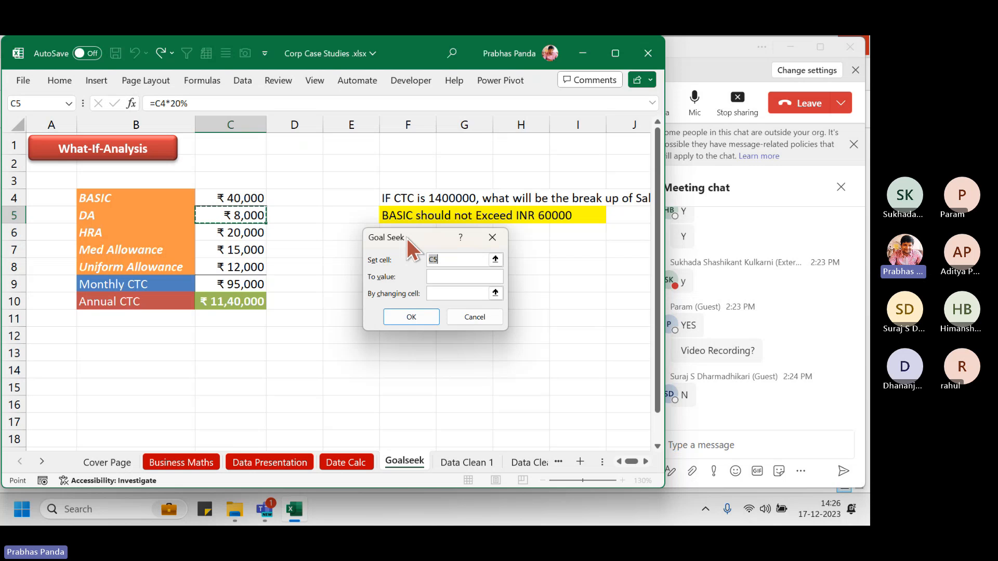
key("Escape")
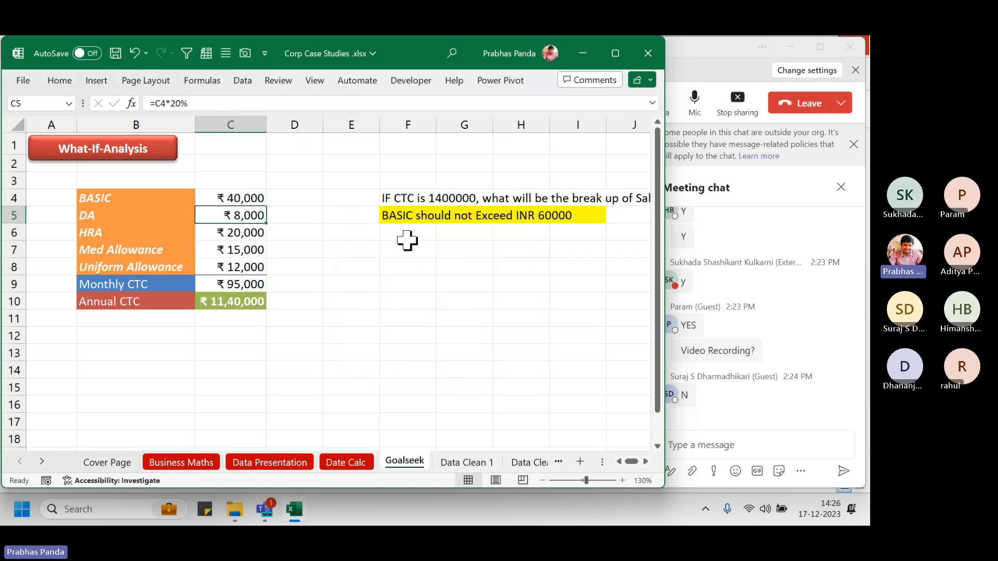
Toggle the formulas view on and off, then reopen Goal Seek with Alt+T, G
key("ctrl+grave")
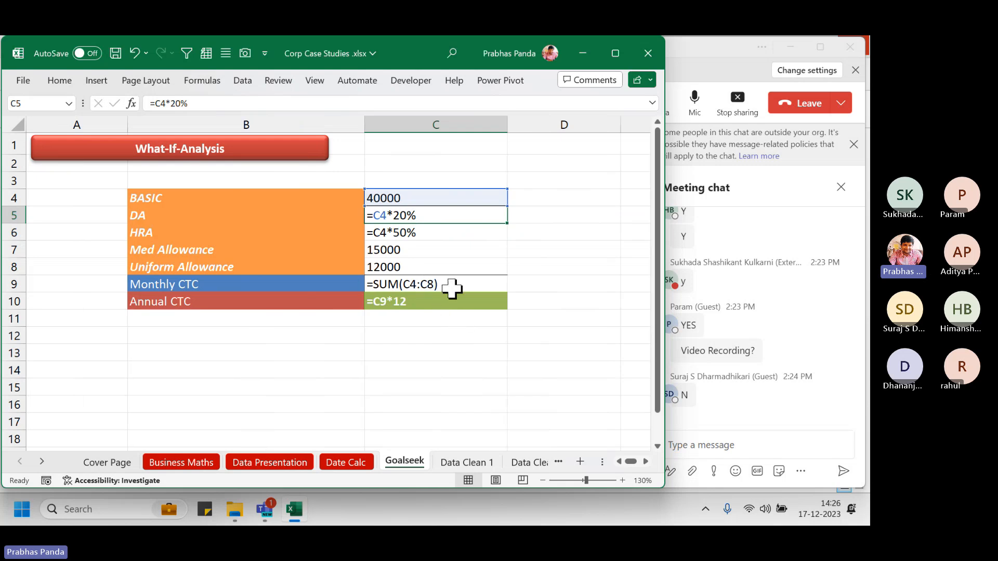
key("ctrl+grave")
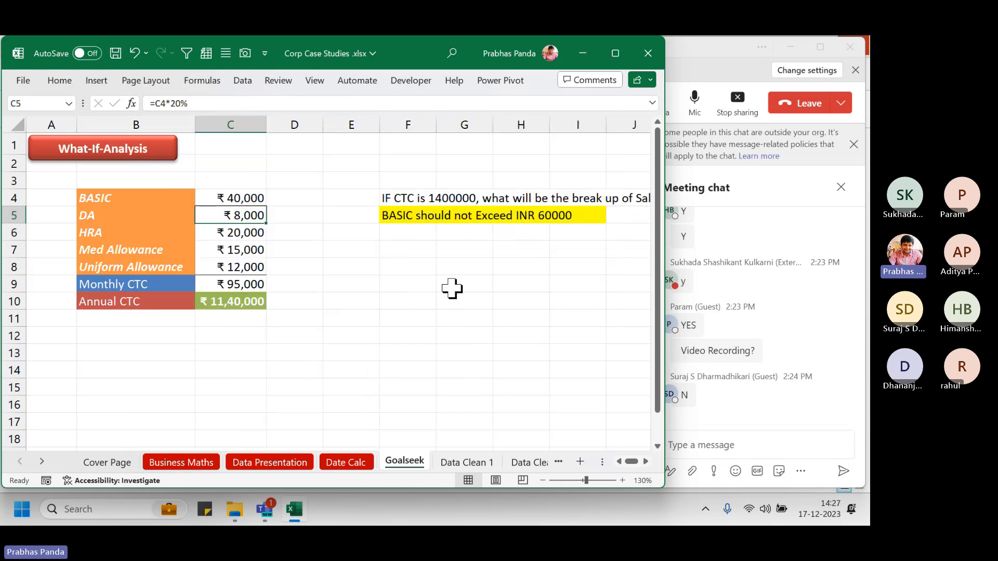
key("alt+t")
key("g")
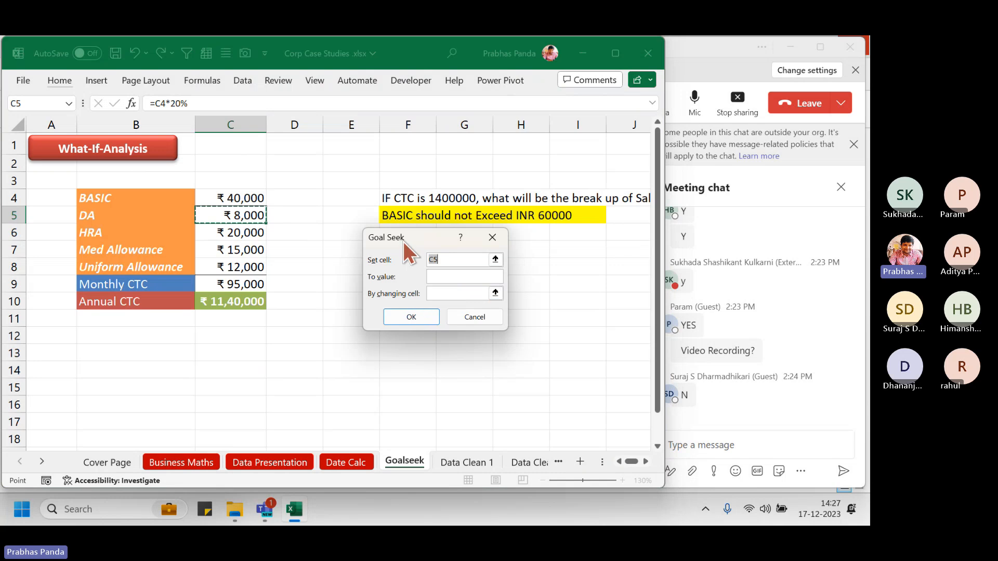
left_click_drag(404, 242, 393, 238)
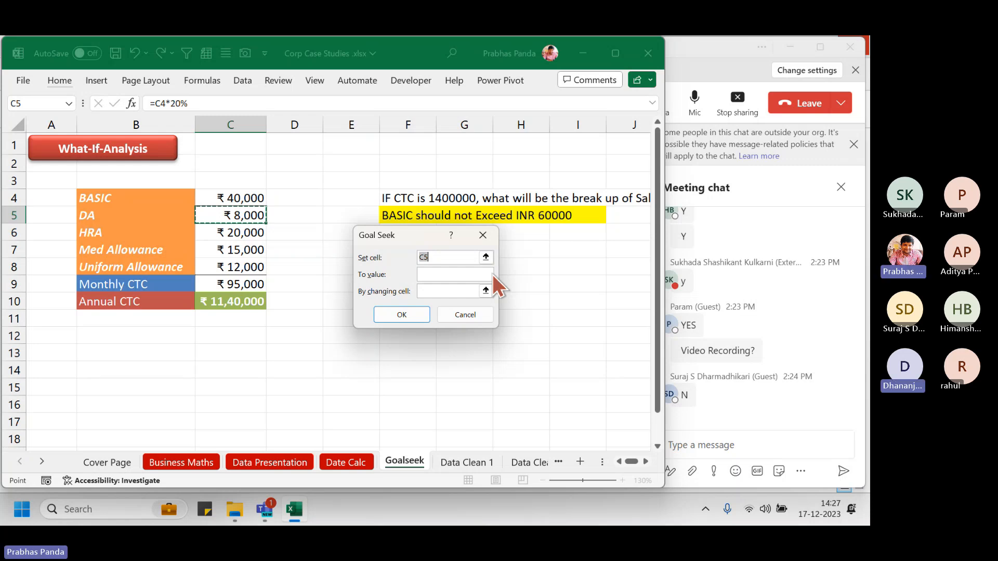
Run Goal Seek with Set cell C10, To value 1400000, By changing cell C4
left_click(234, 302)
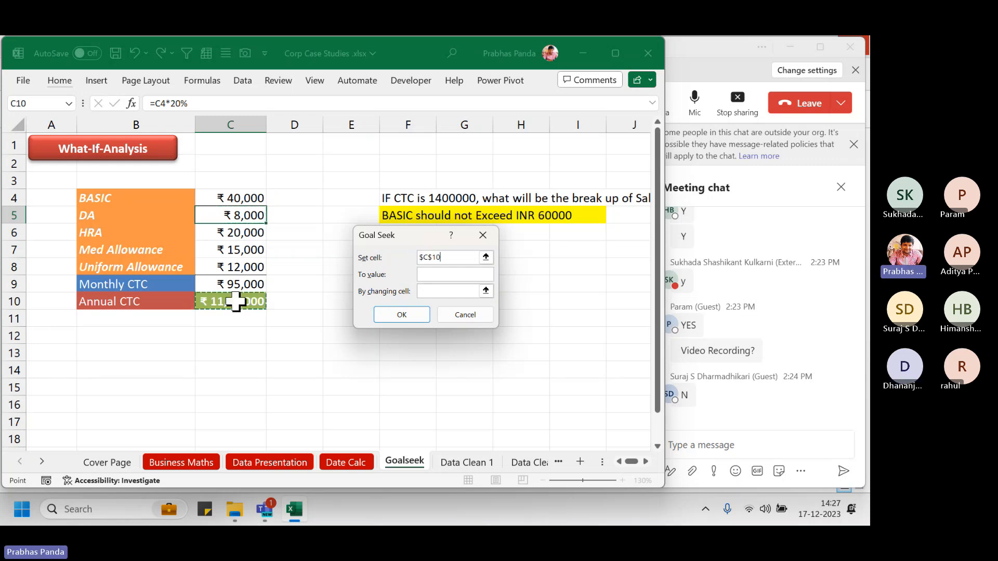
left_click(236, 301)
left_click(235, 302)
left_click(464, 255)
left_click(465, 256)
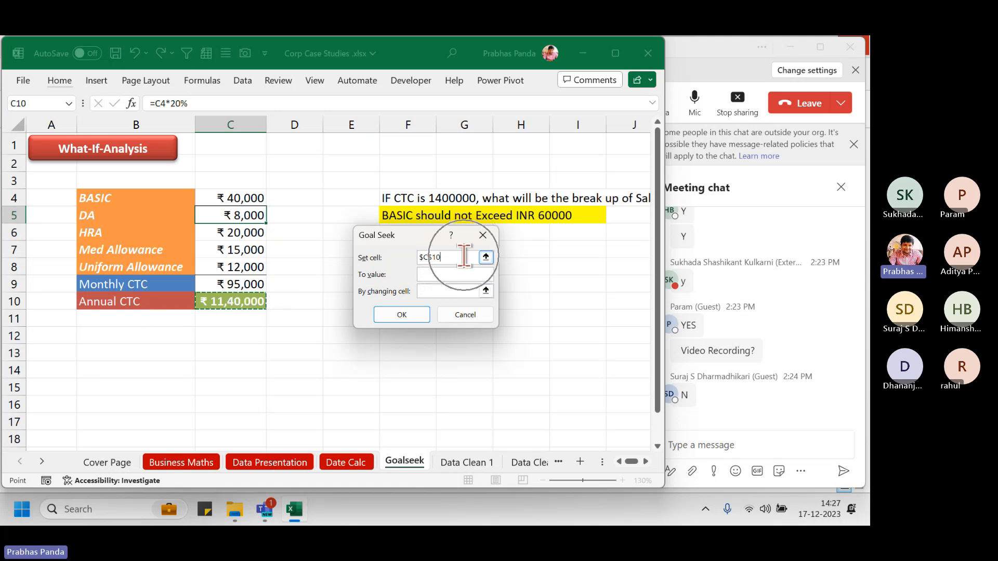
key("ctrl")
key("ctrl")
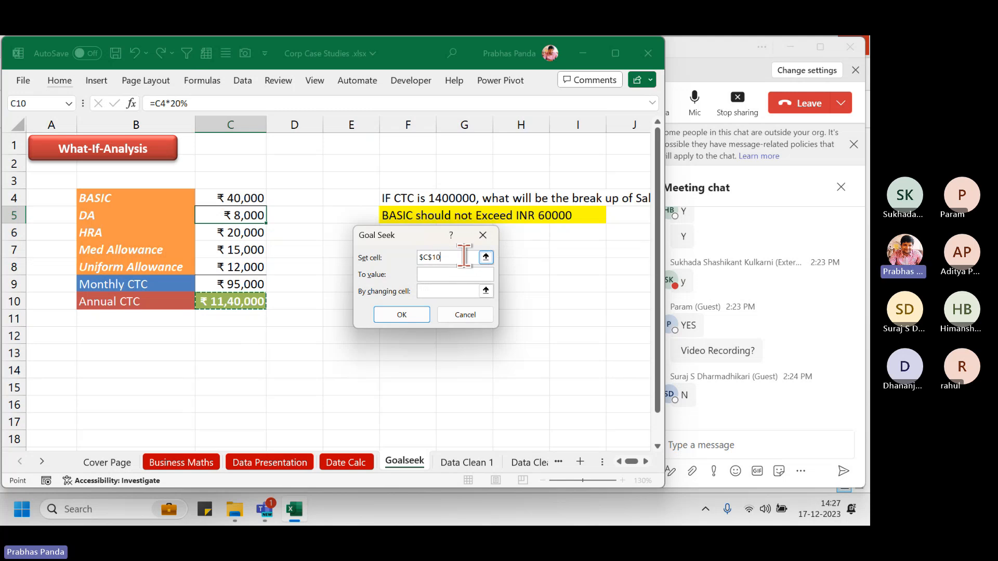
left_click(453, 274)
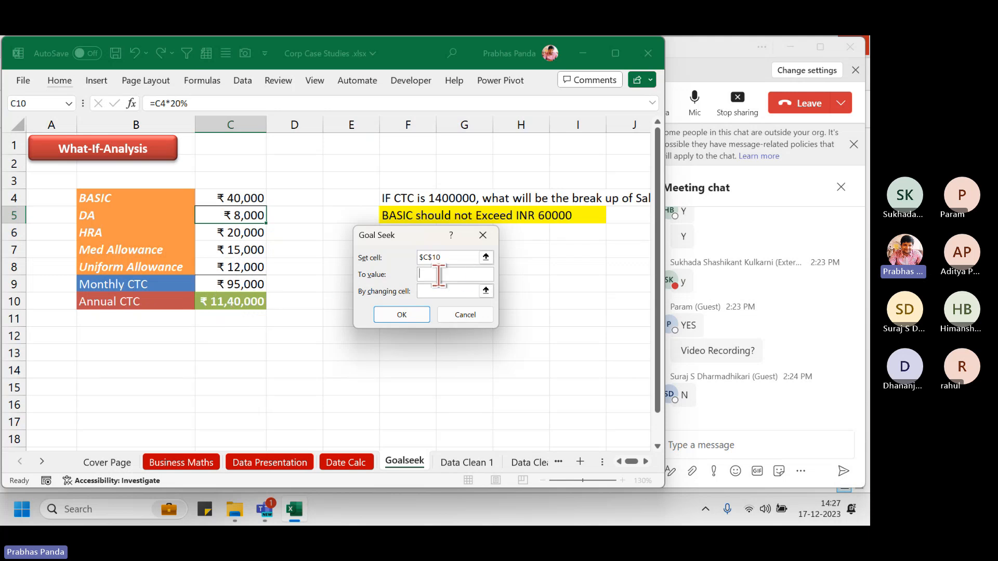
type("1400000")
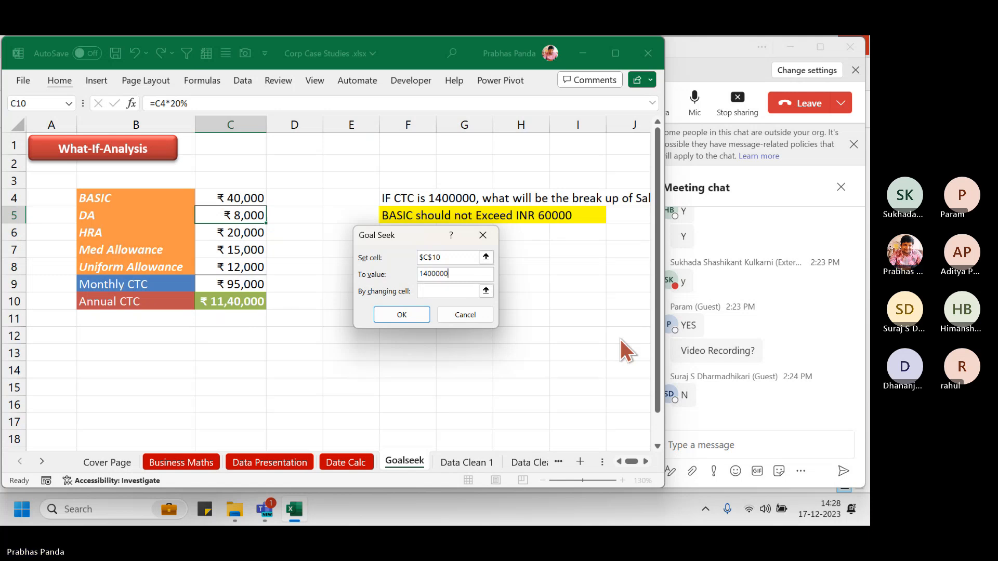
left_click(443, 292)
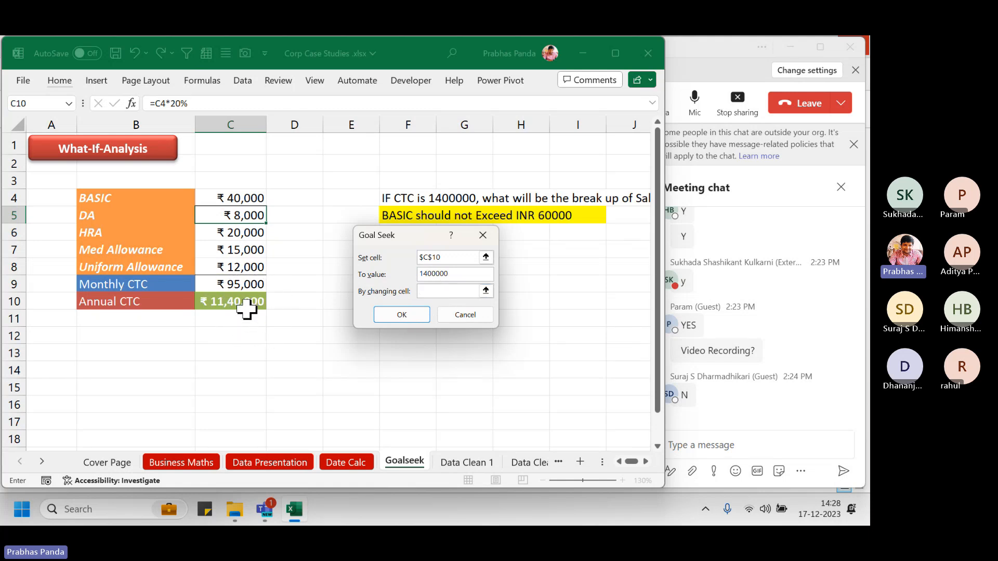
left_click(252, 197)
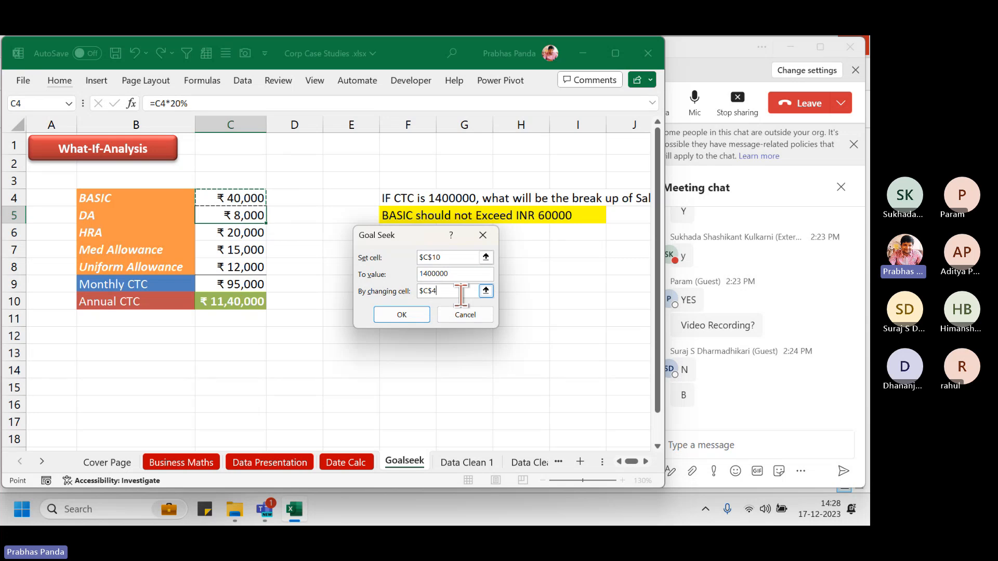
left_click(401, 315)
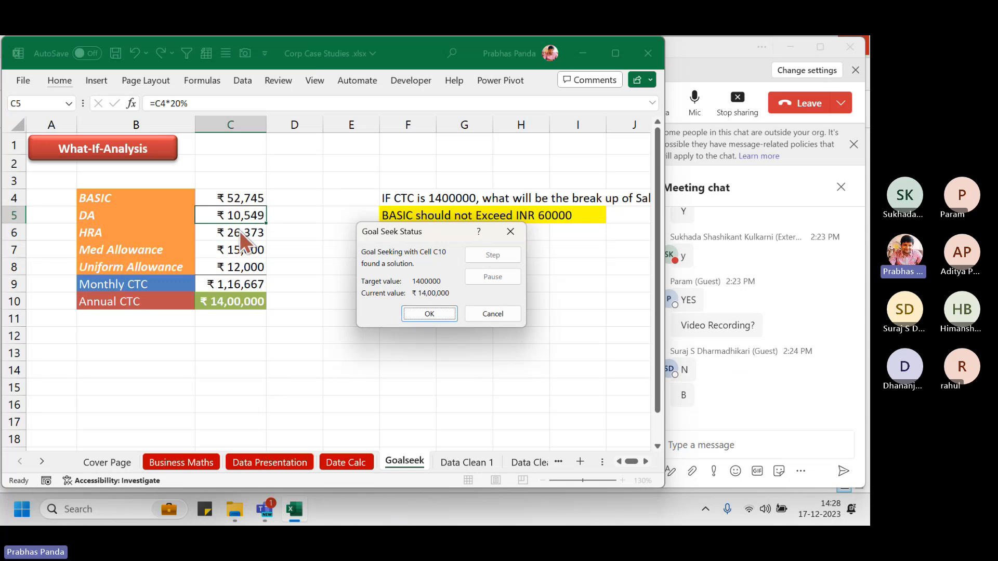
Accept the Goal Seek solution, then select the solved column C values and C10
left_click_drag(189, 180, 277, 333)
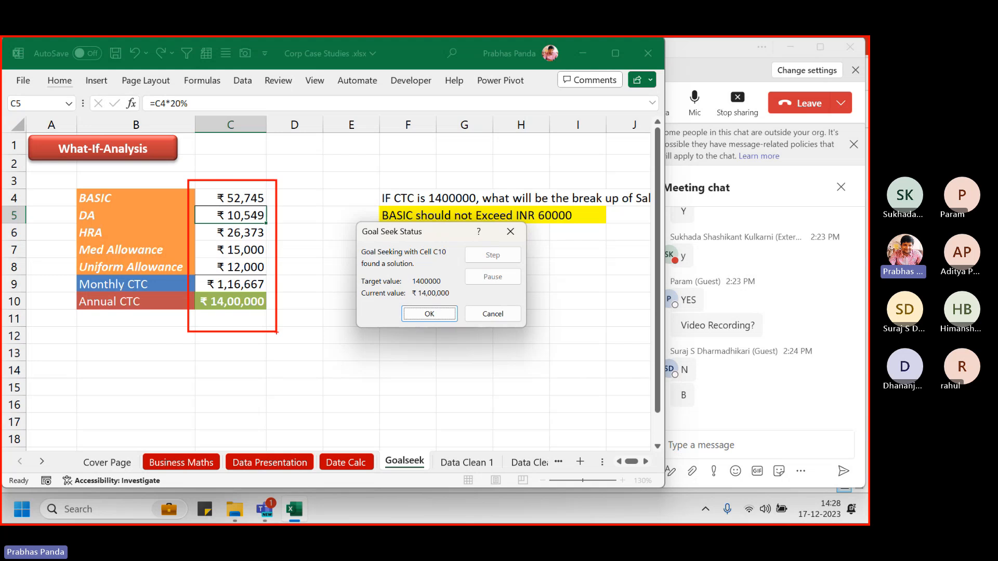
left_click_drag(193, 286, 286, 338)
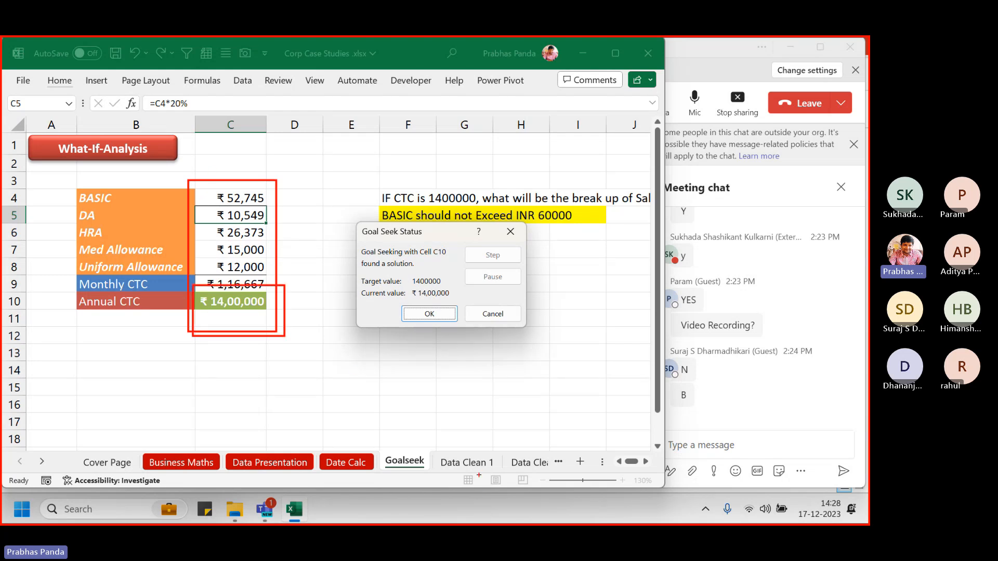
left_click(436, 315)
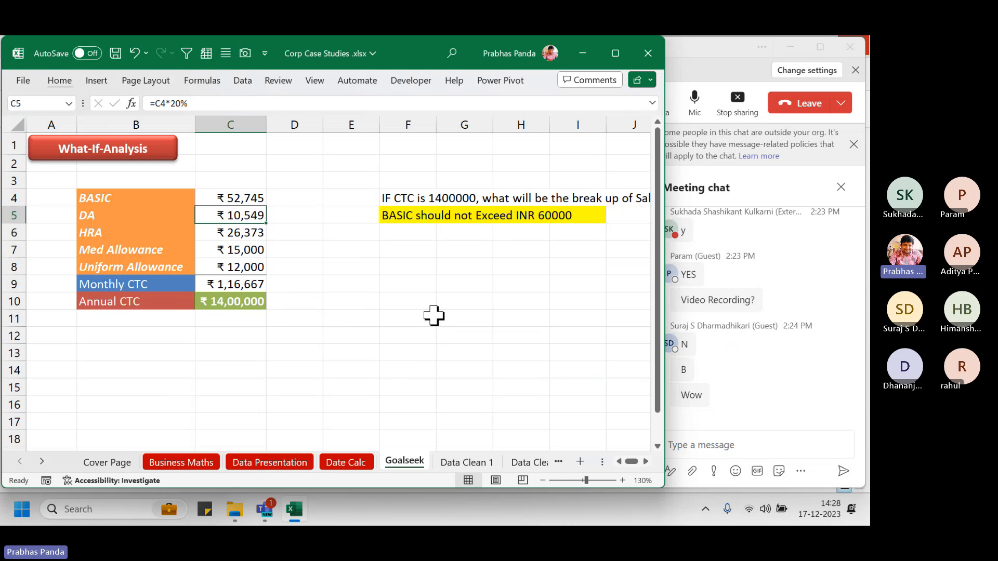
left_click(336, 267)
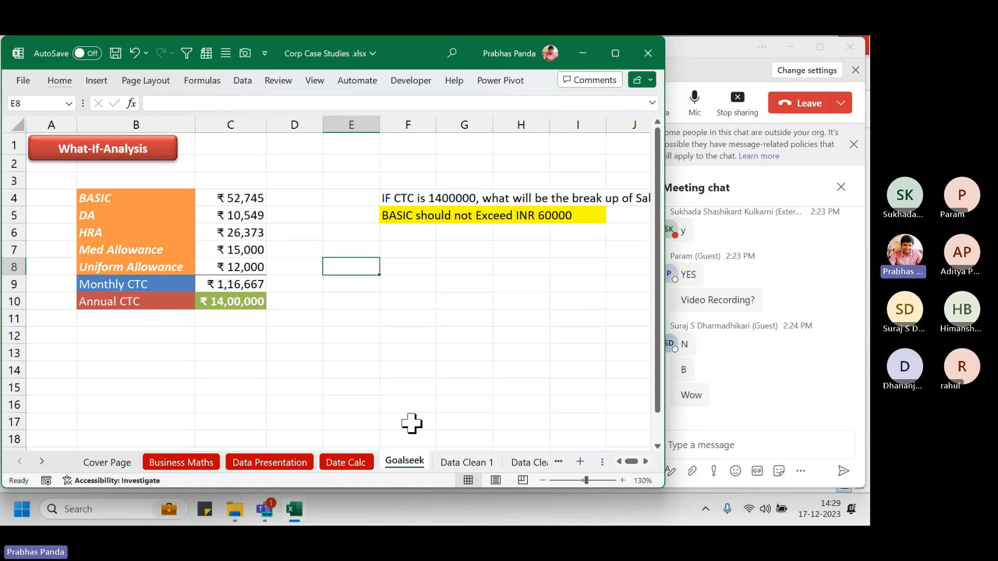
left_click_drag(234, 197, 237, 317)
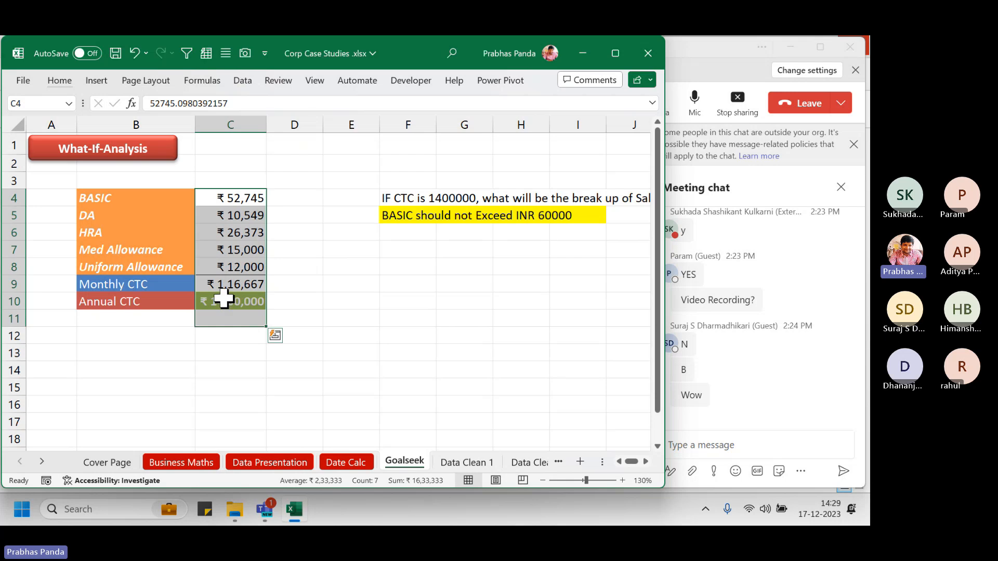
left_click(224, 301)
key("alt")
key("a")
key("w")
key("g")
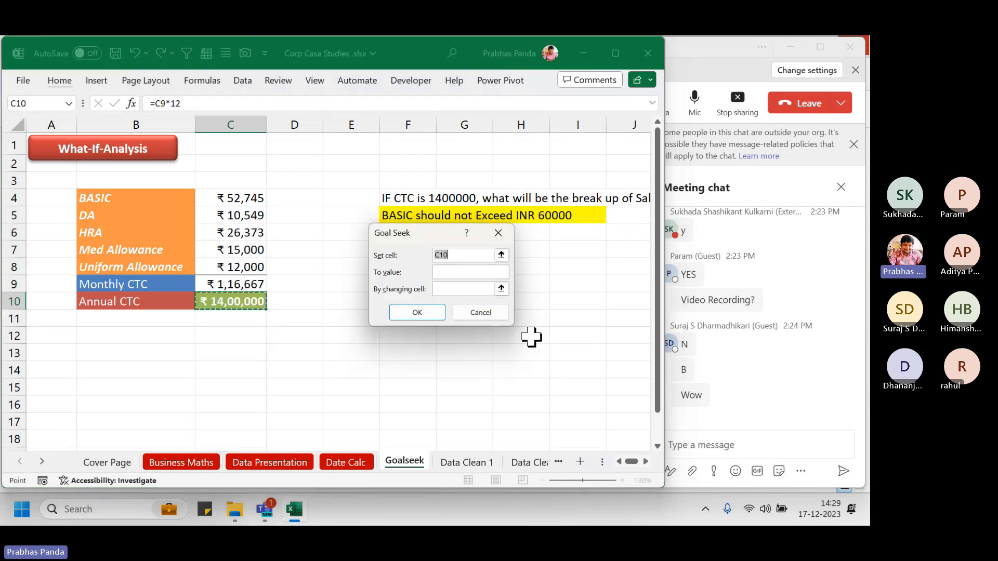
left_click(234, 303)
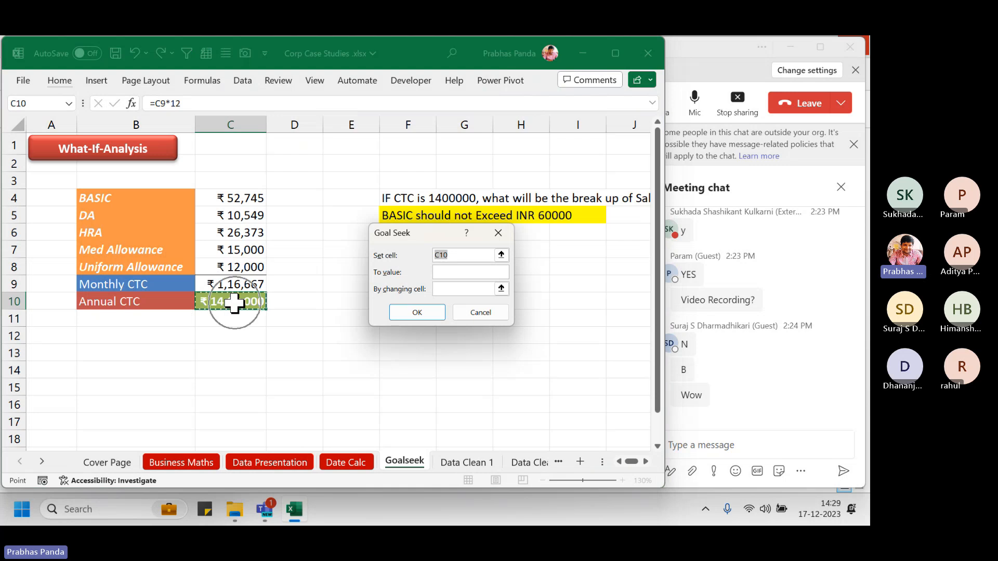
left_click(234, 303)
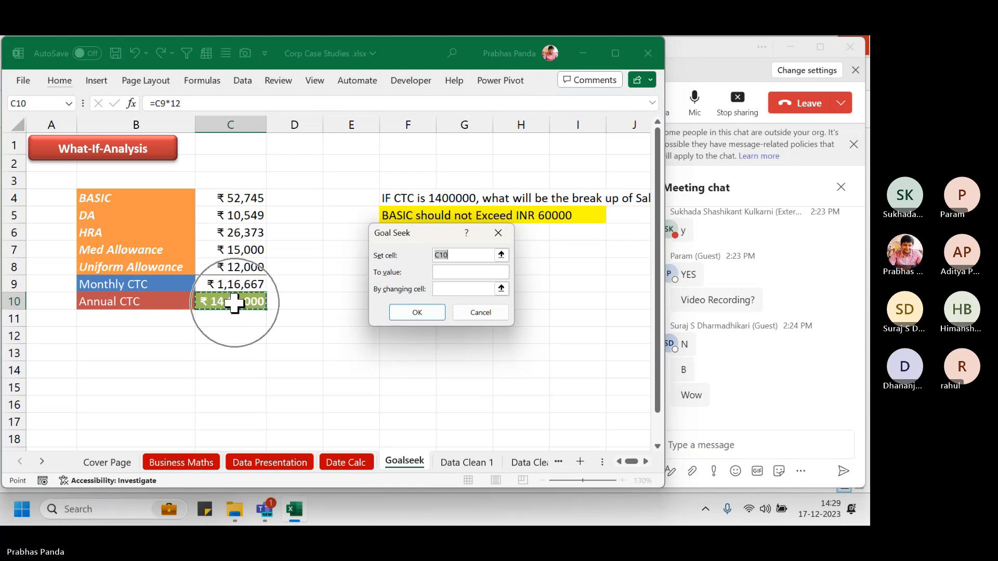
left_click(234, 303)
left_click(466, 288)
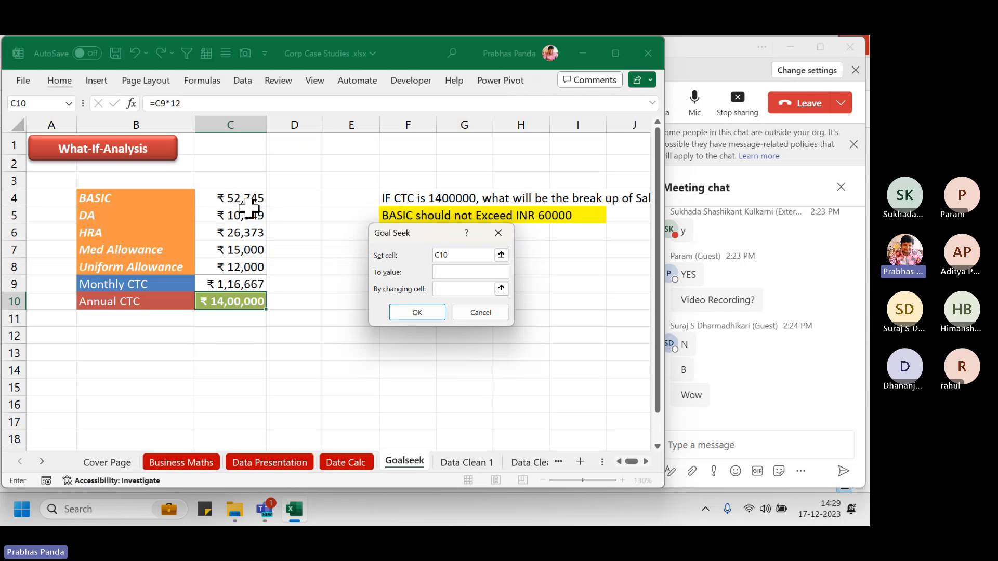
left_click(460, 283)
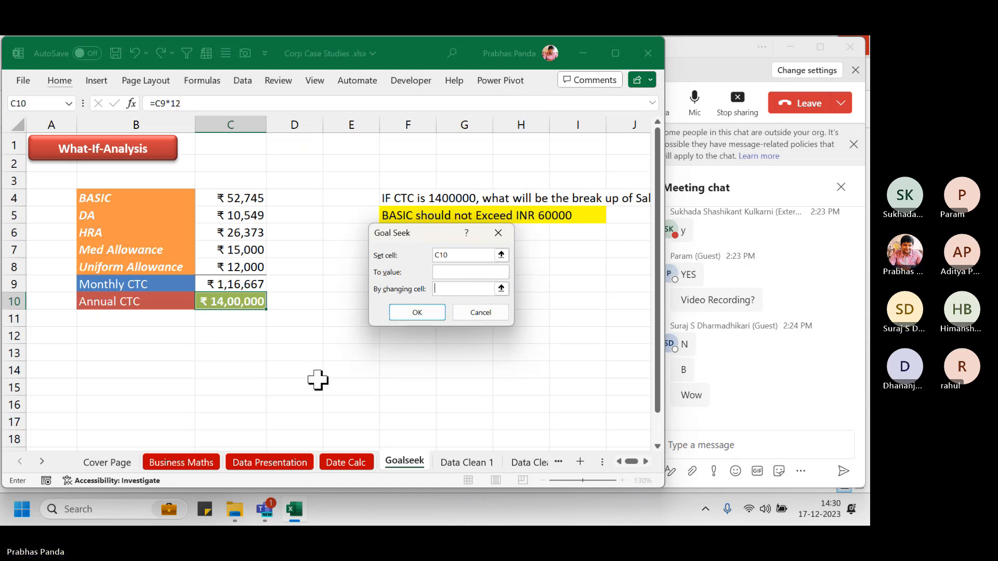
key("Escape")
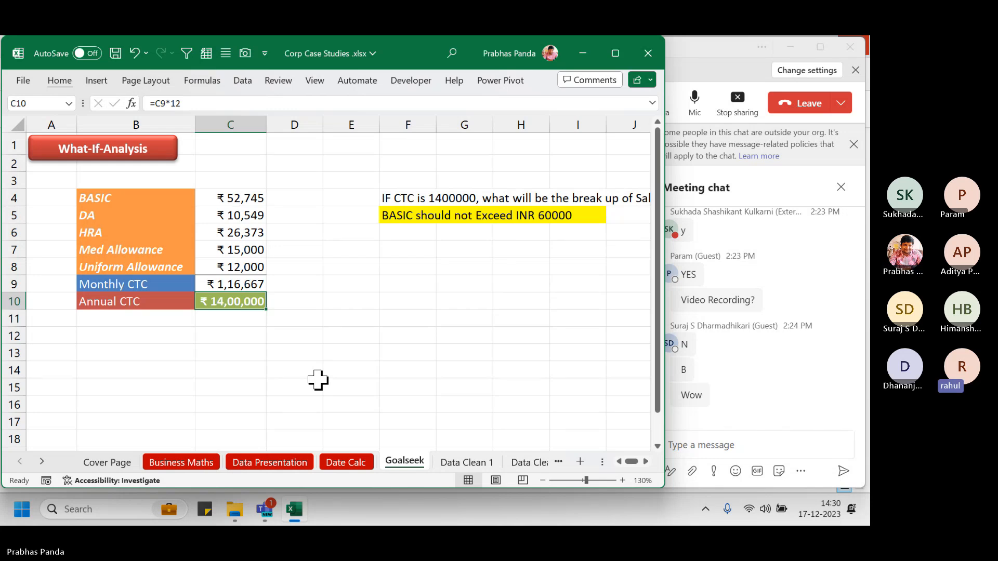
key("alt+Tab")
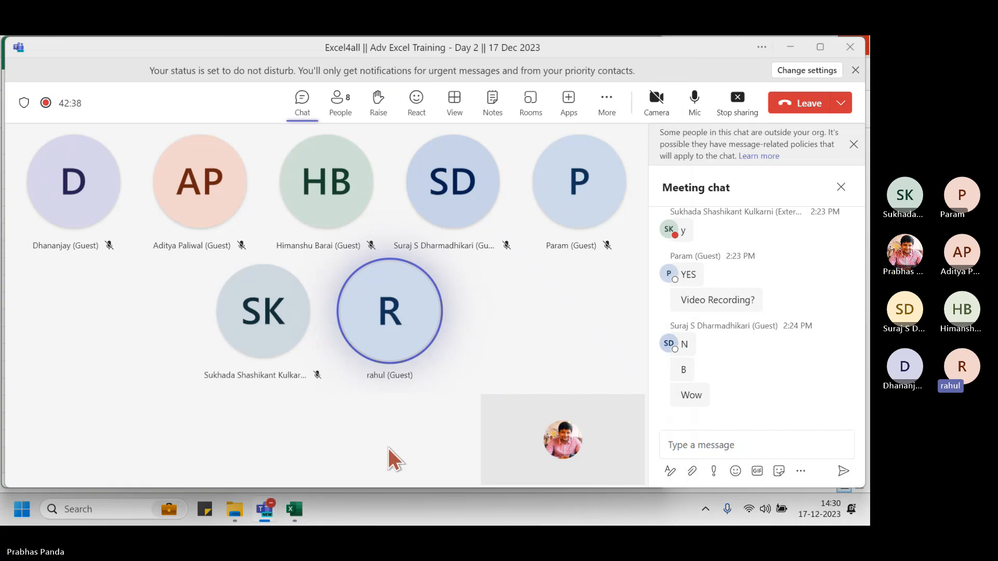
key("alt+Tab")
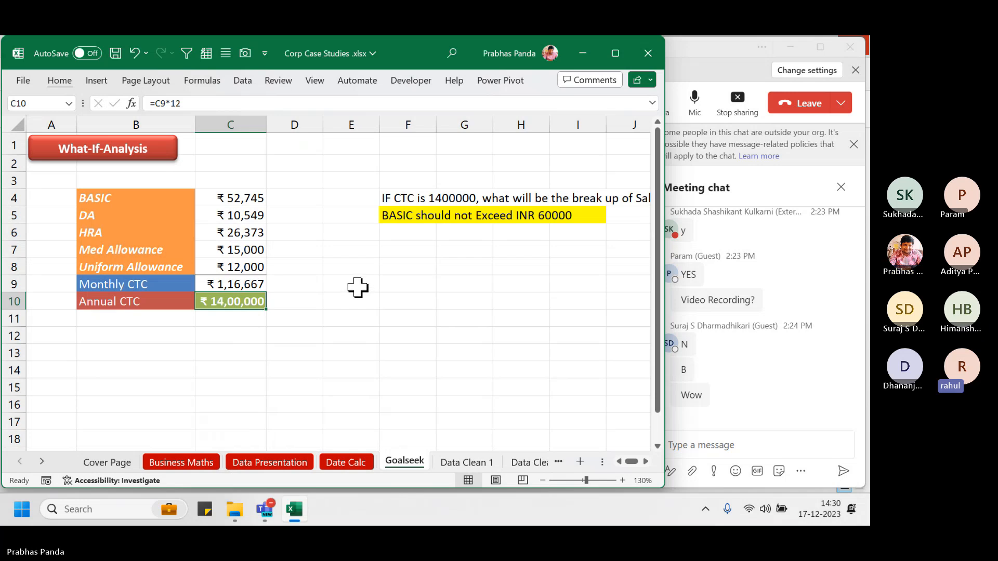
left_click(224, 251)
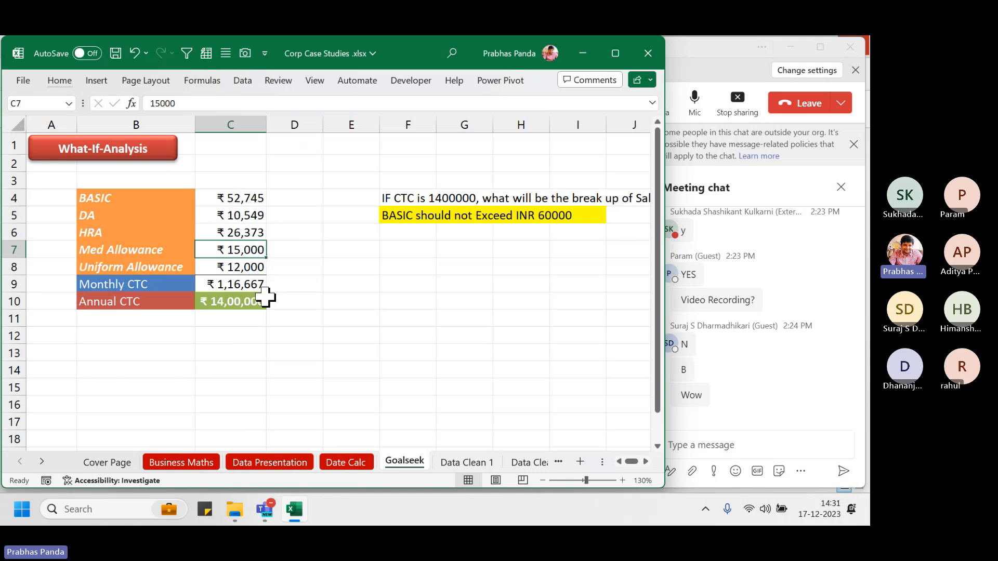
mouse_move(237, 251)
left_mouse_down()
mouse_move(244, 283)
mouse_move(244, 265)
left_mouse_up()
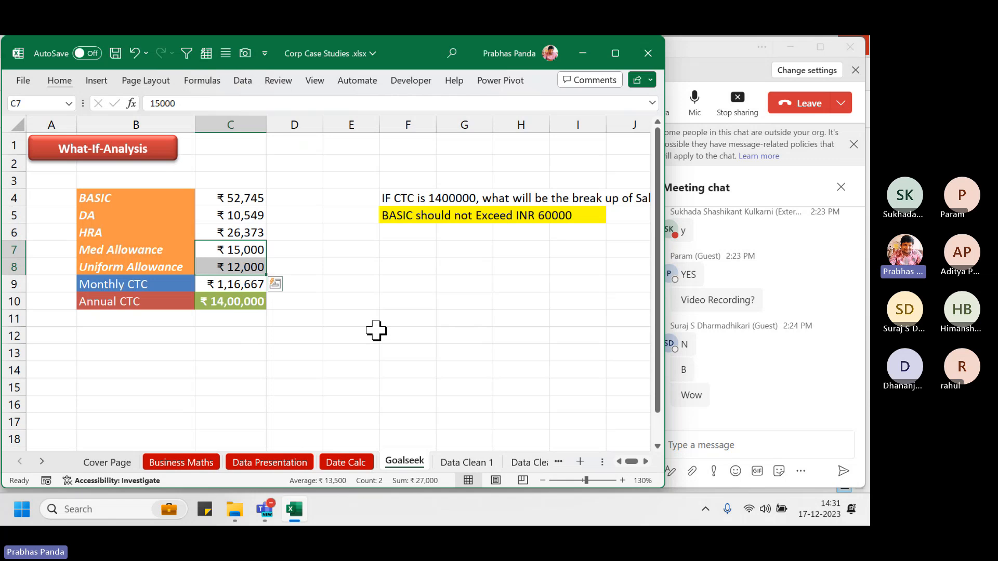
left_click(231, 337)
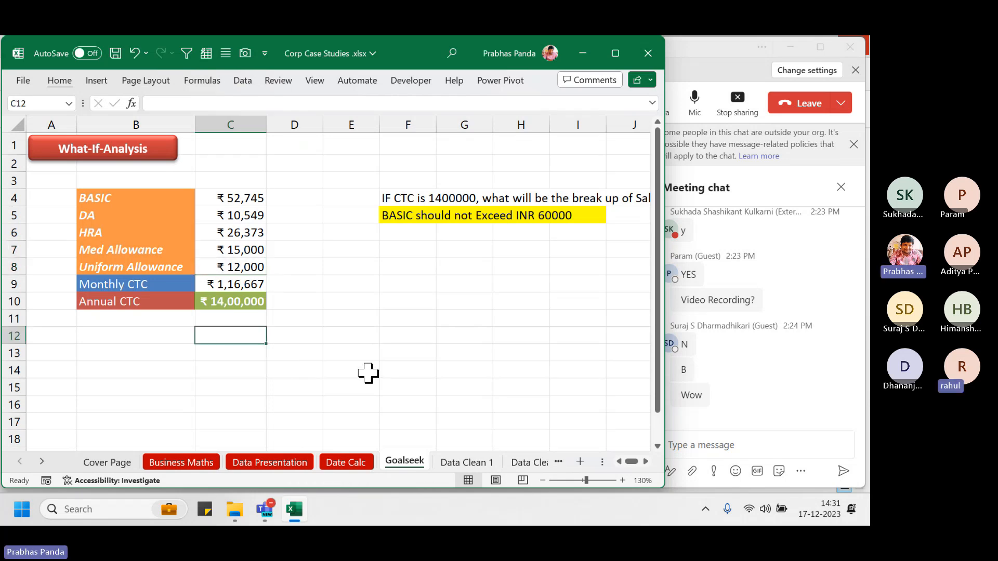
left_click(251, 285)
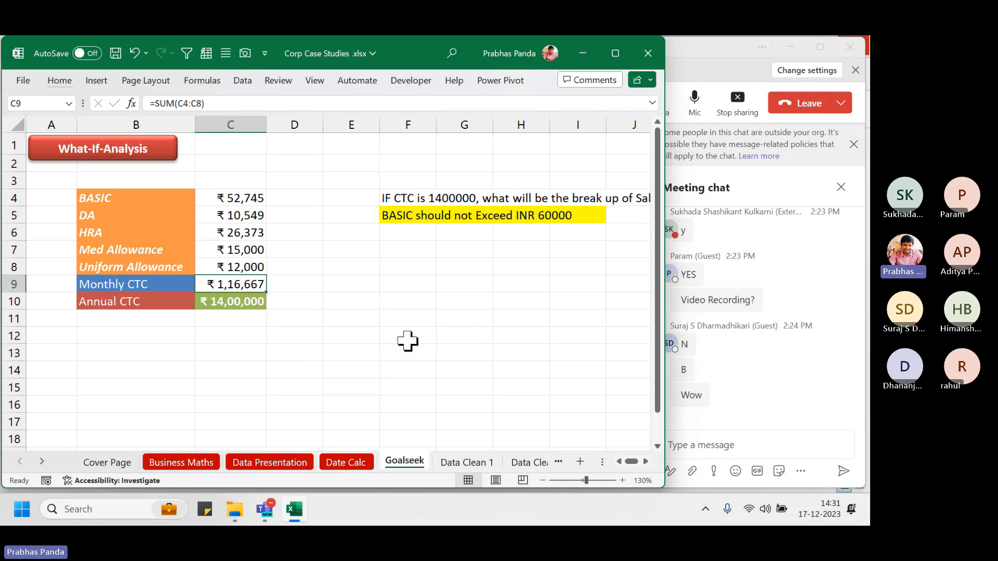
key("ctrl+grave")
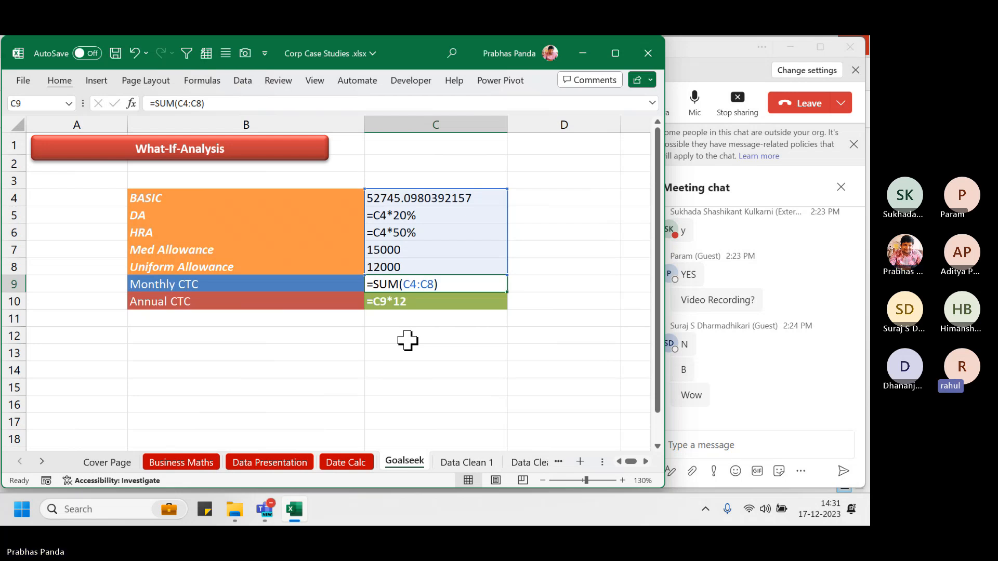
key("ctrl+grave")
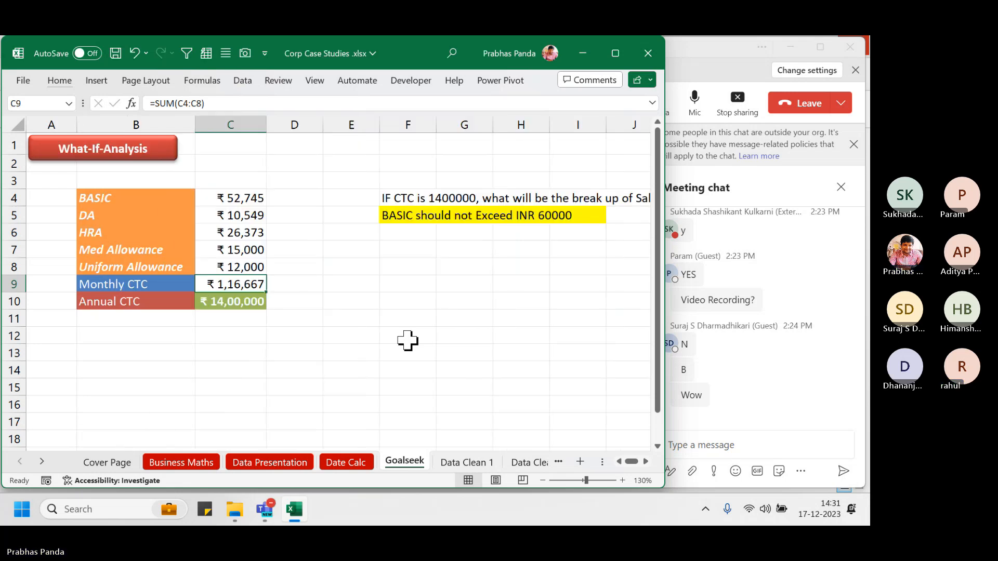
left_click(253, 333)
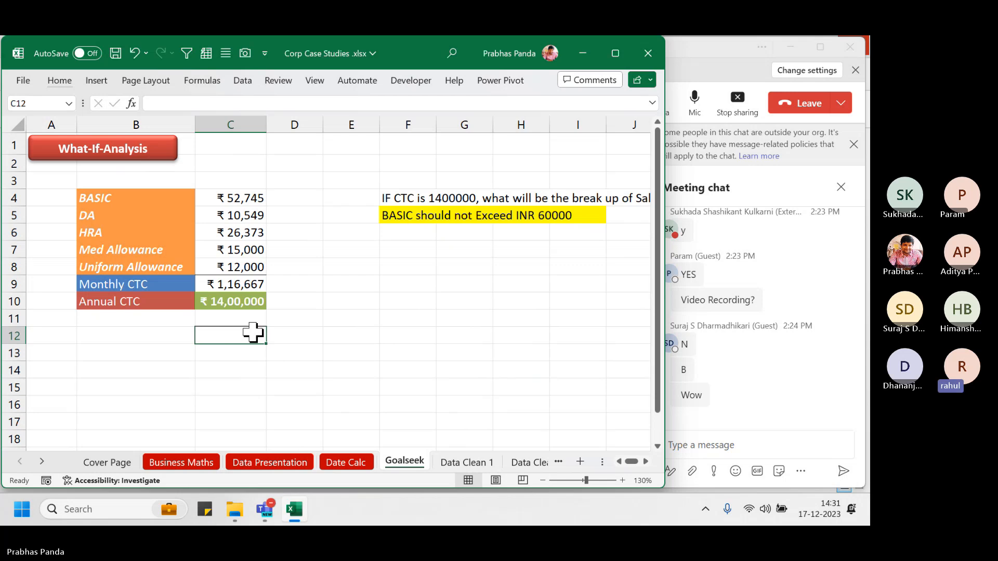
Set the Goalseek sheet tab colour to Red, then select cell B14
right_click(405, 460)
mouse_move(471, 362)
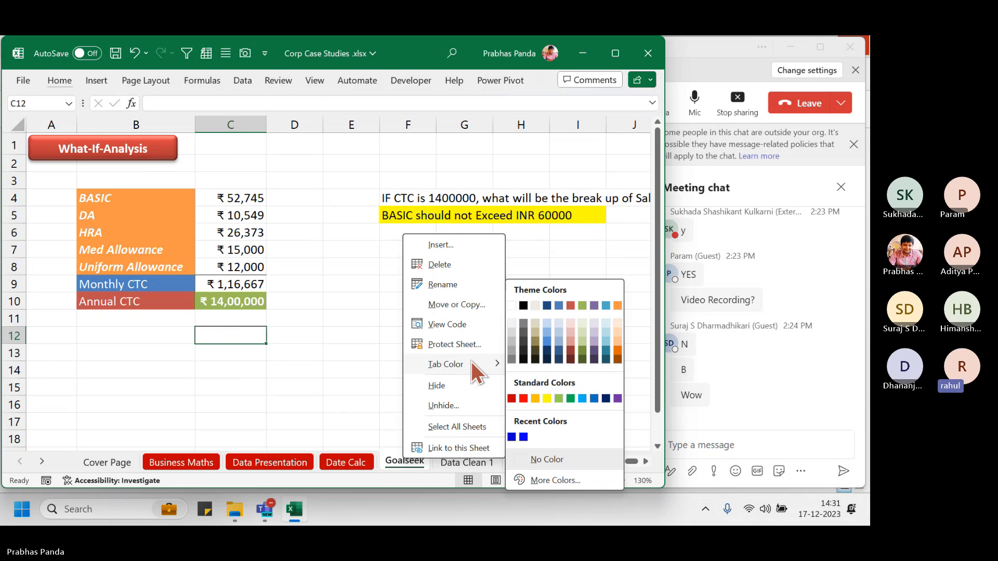
left_click(512, 397)
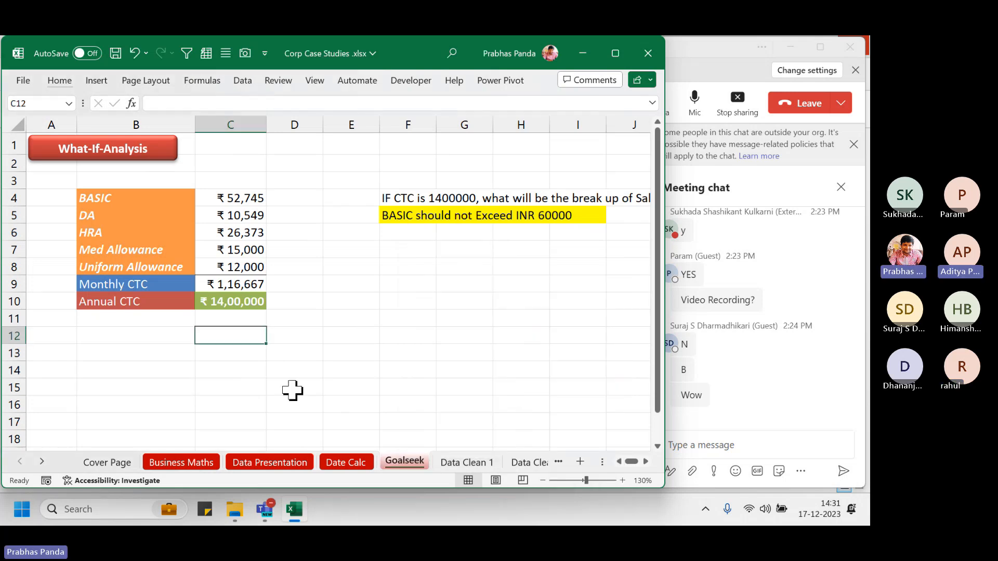
left_click(133, 370)
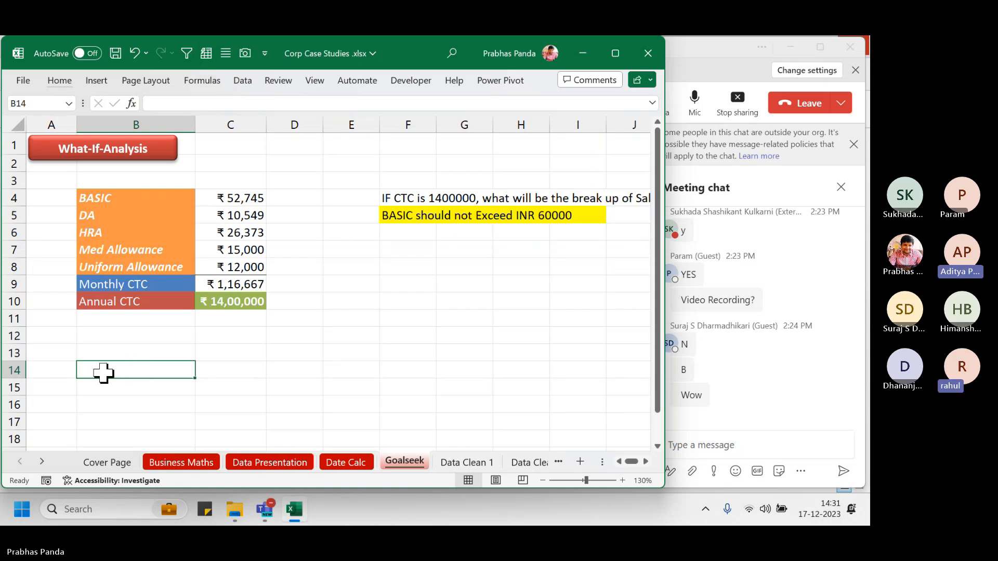
Enter 40000 as BASIC in C4, correcting a mistaken 400 entry
left_click(232, 198)
type("400")
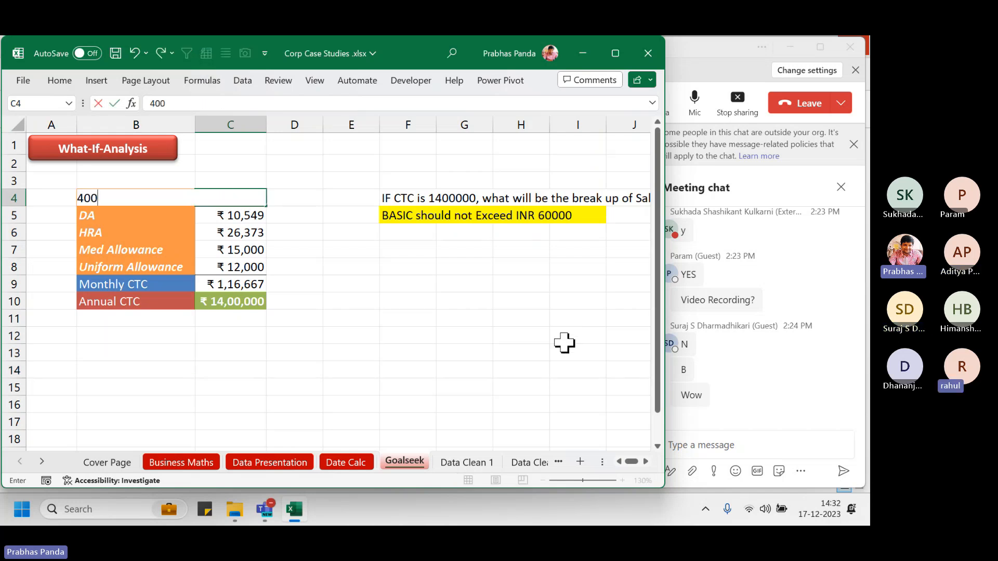
key("Escape")
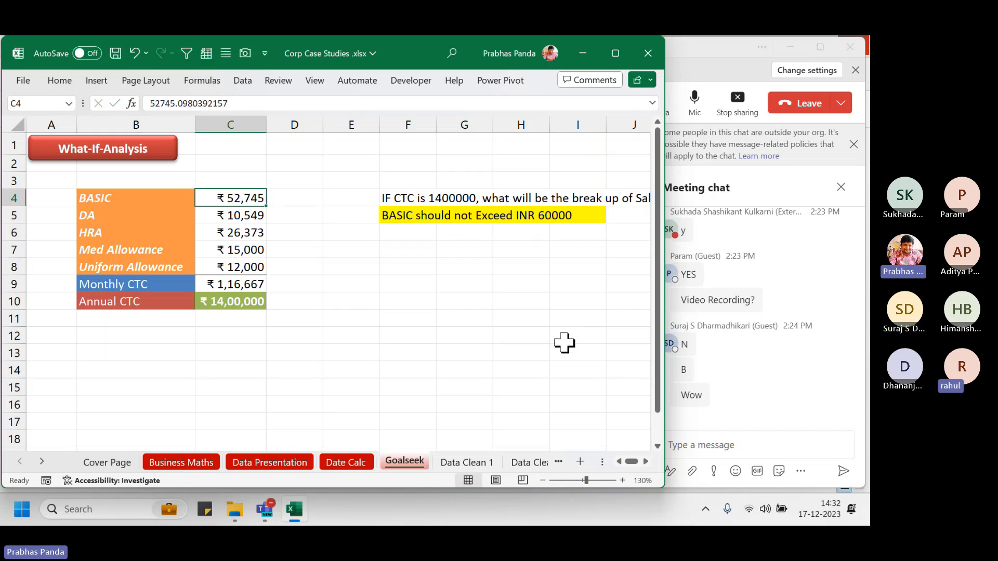
type("40000")
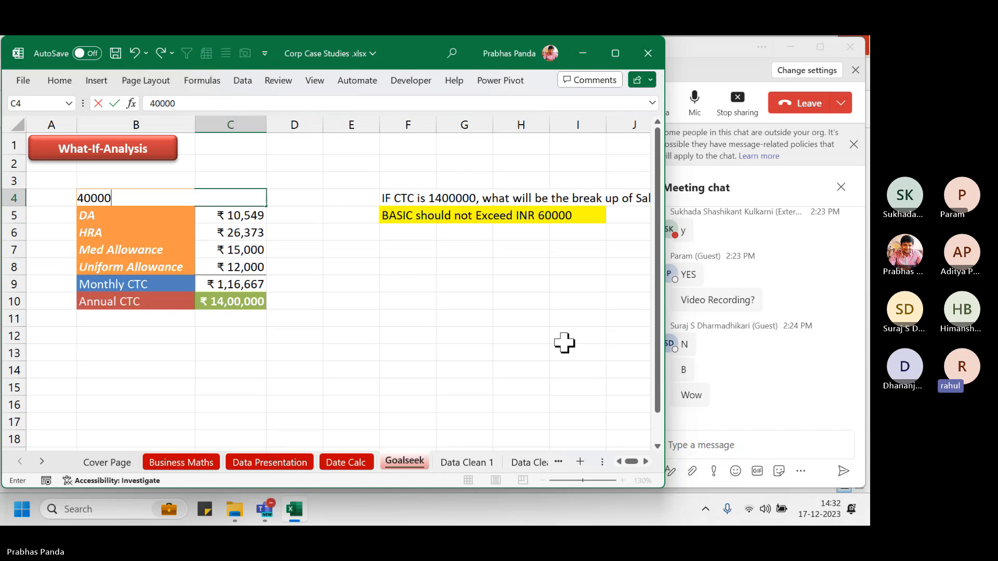
key("Return")
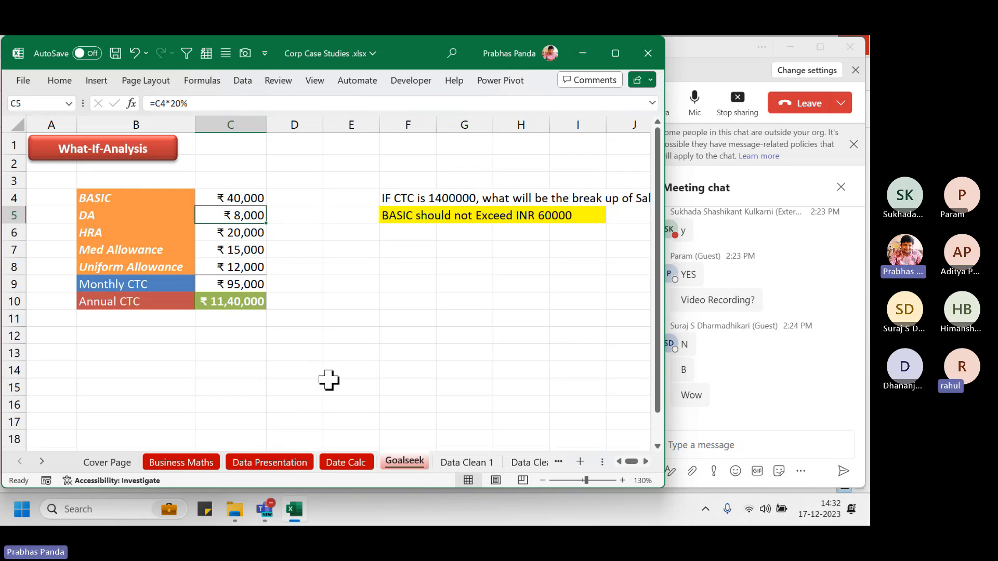
Check the Annual CTC formula in C10 and select the salary amounts to see their total
left_click(248, 303)
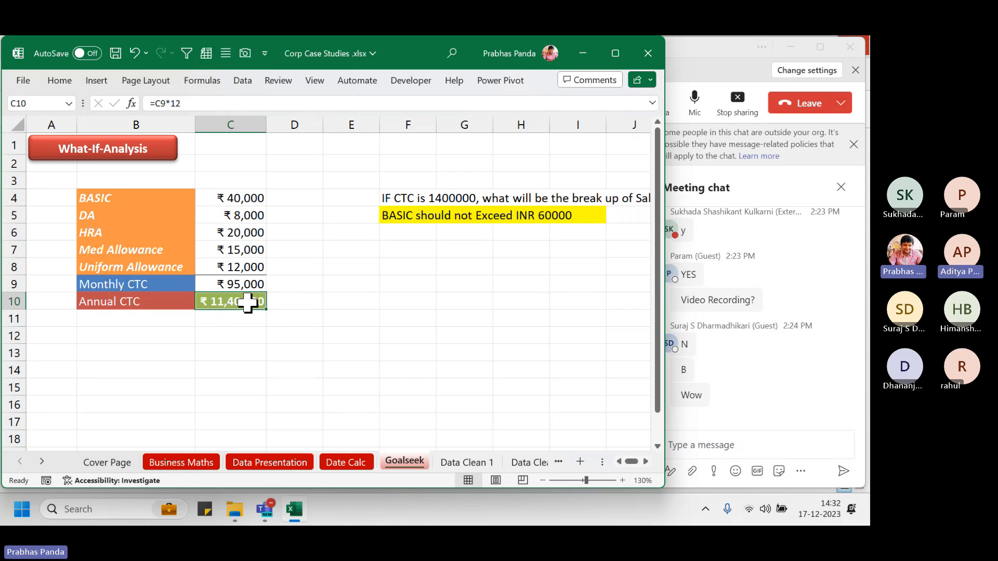
left_click(247, 303)
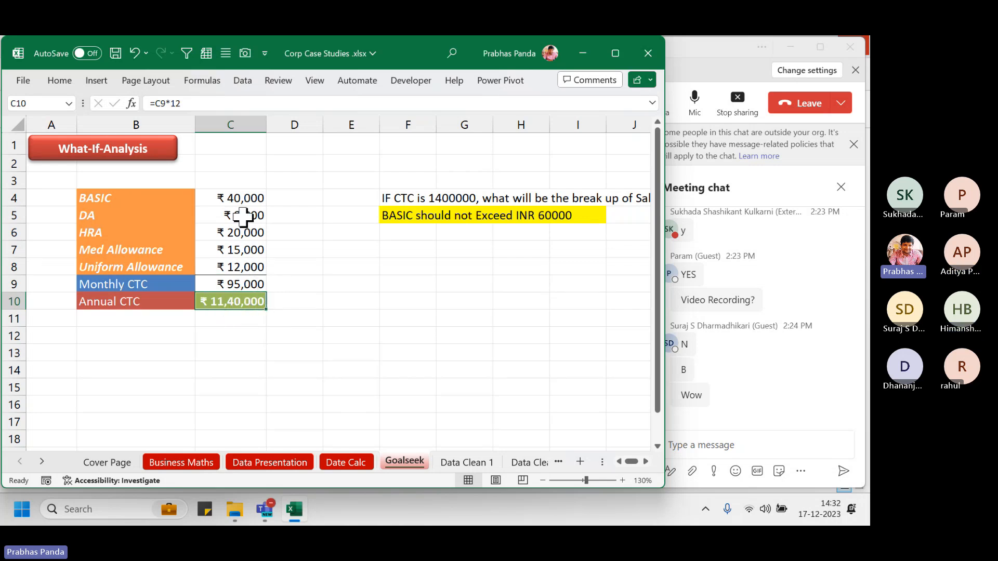
left_click_drag(235, 196, 222, 284)
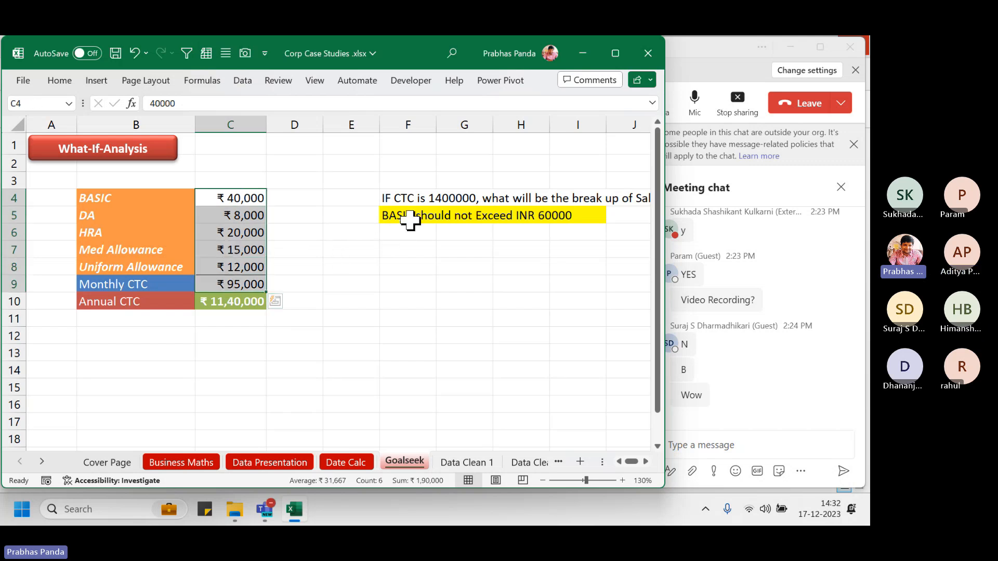
key("ctrl+q")
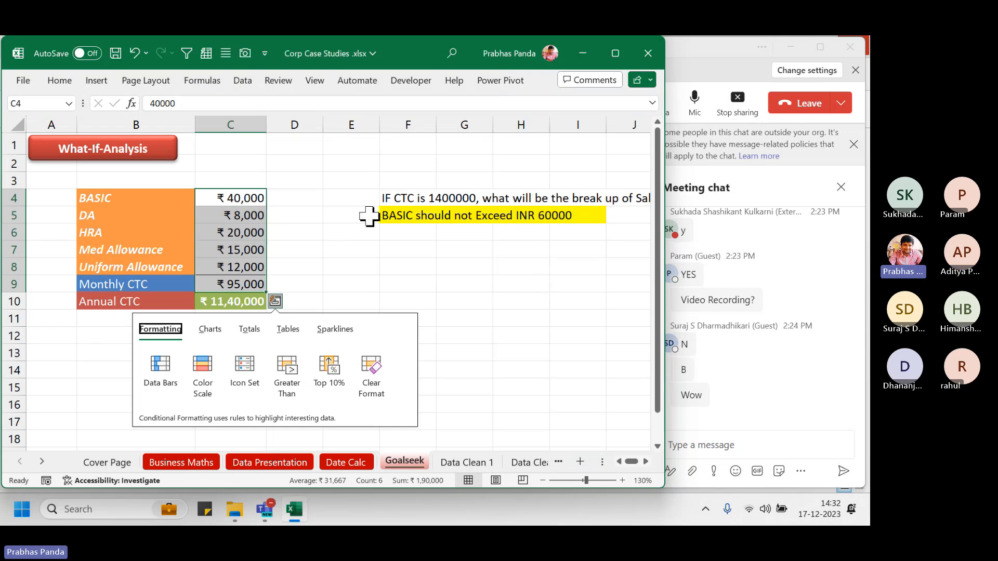
left_click(406, 265)
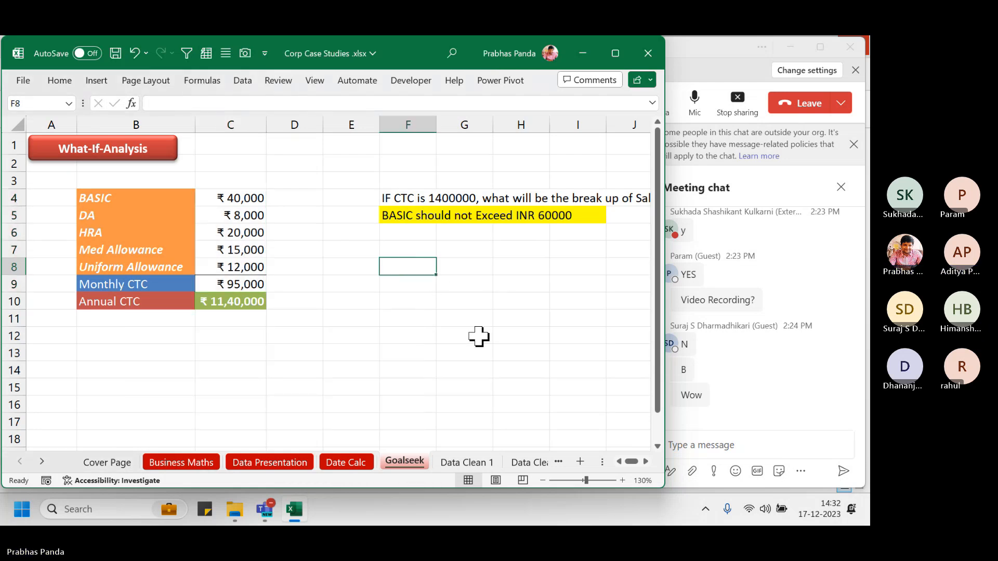
Goal Seek Annual CTC in C10 to 1400000 by changing BASIC in C4
left_click(244, 79)
left_click(530, 127)
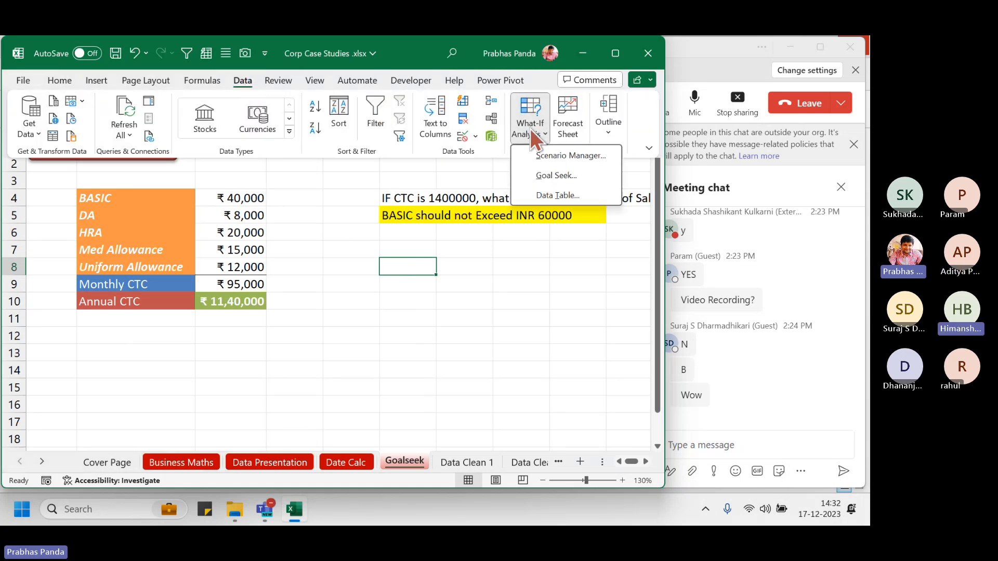
left_click(546, 177)
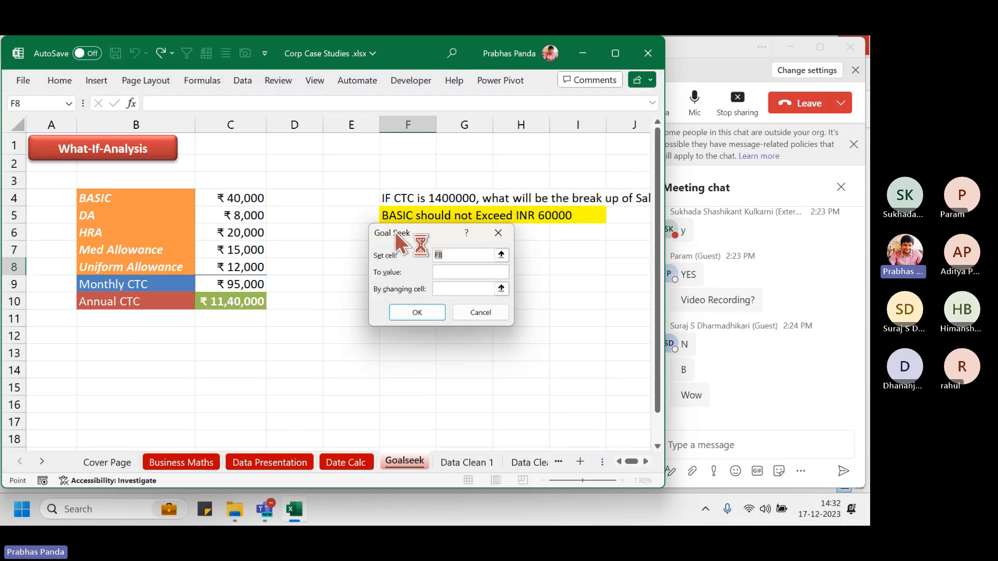
left_click_drag(396, 233, 392, 250)
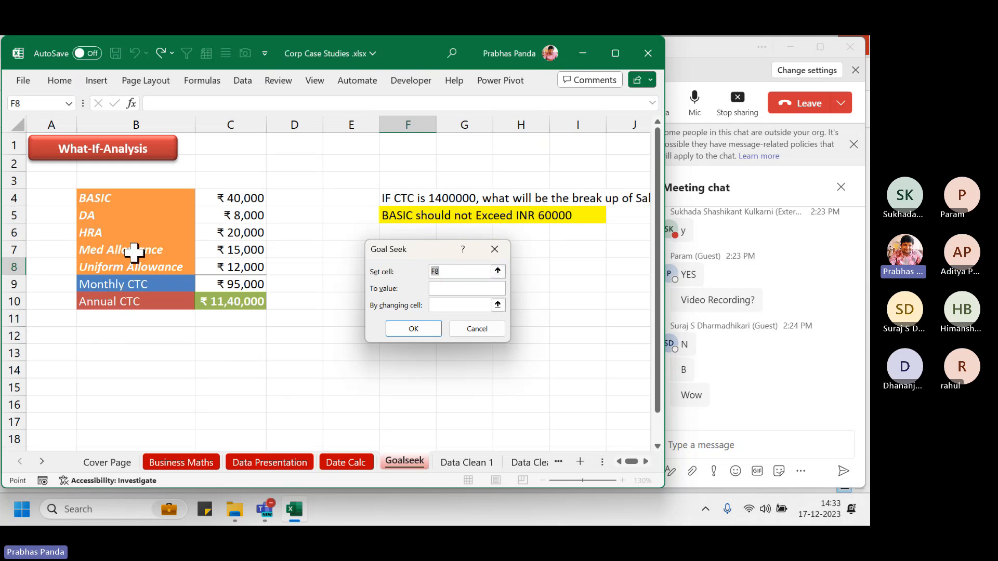
left_click(238, 300)
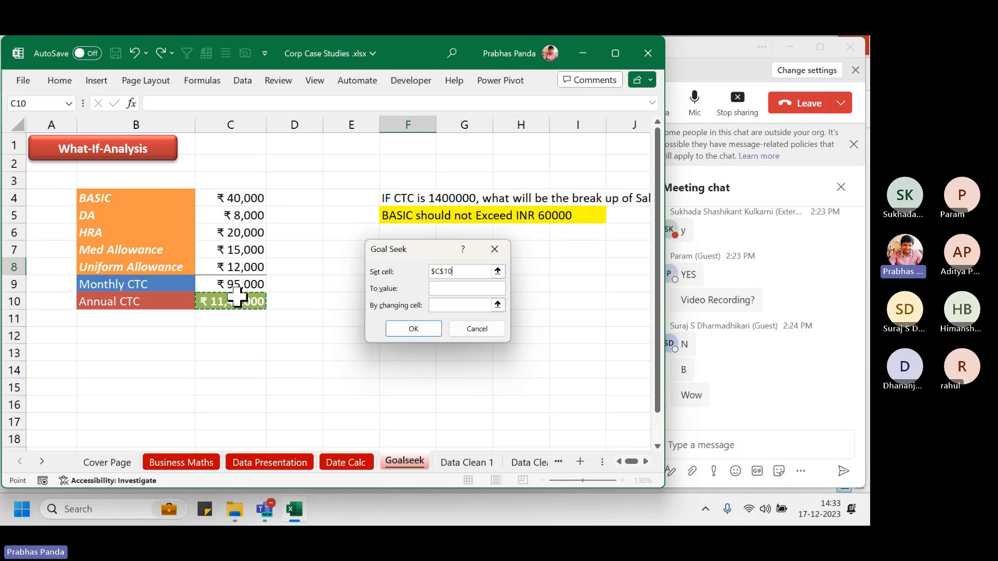
left_click(237, 298)
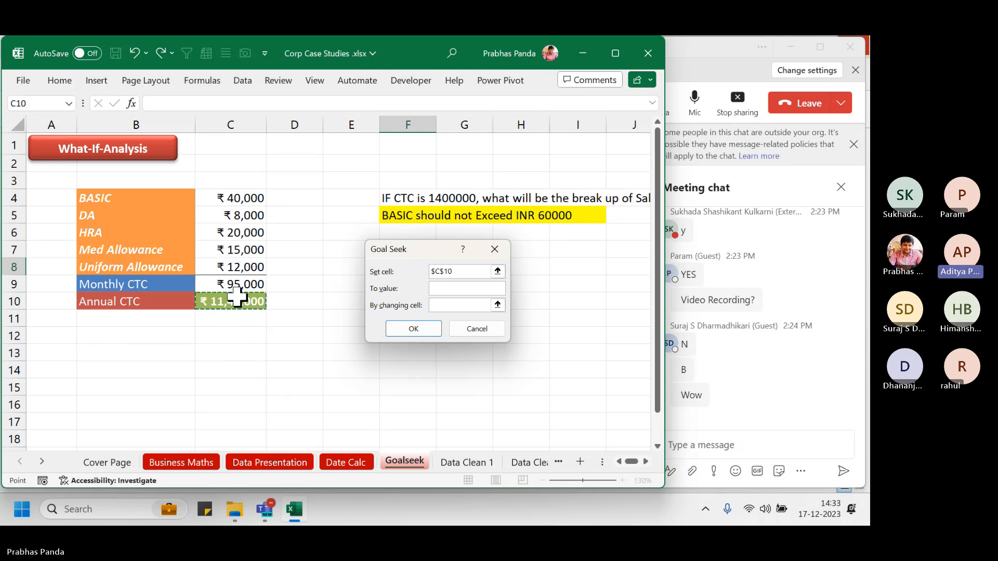
left_click(238, 298)
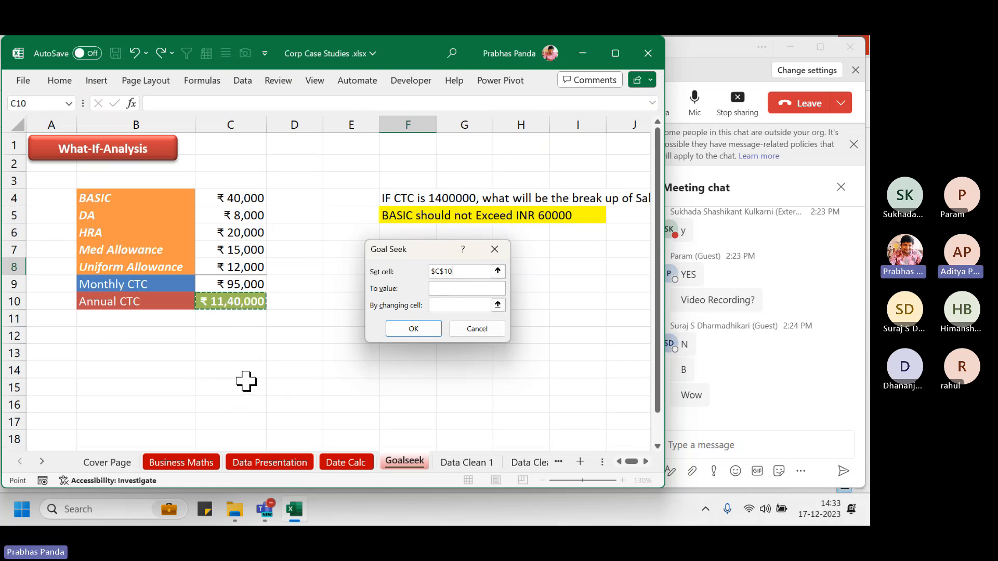
left_click(466, 289)
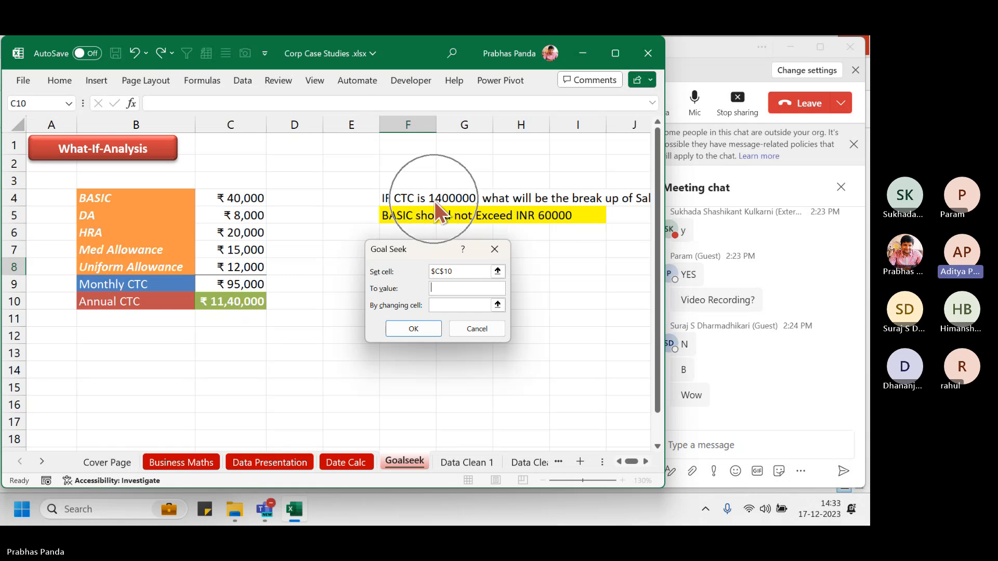
type("140")
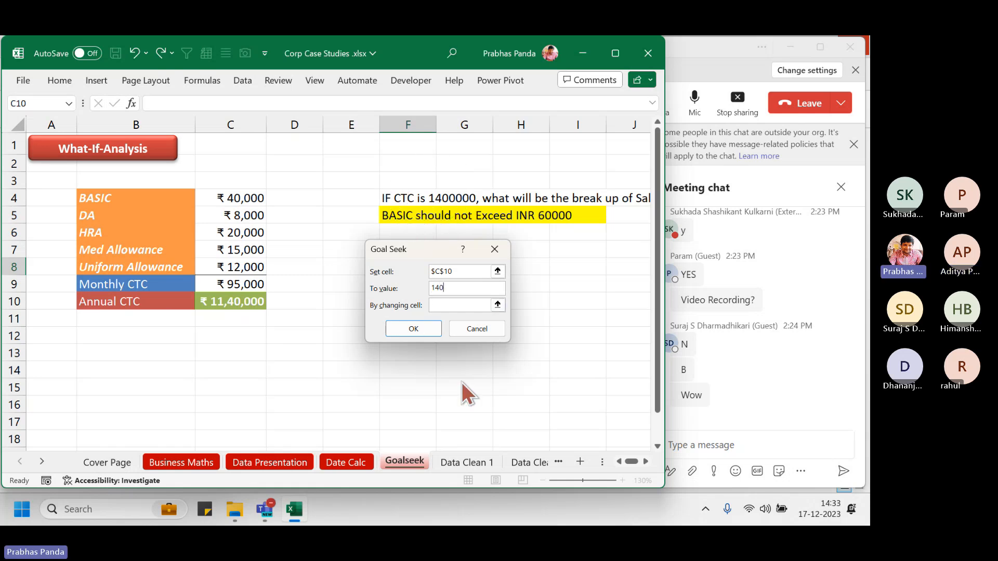
type("0000")
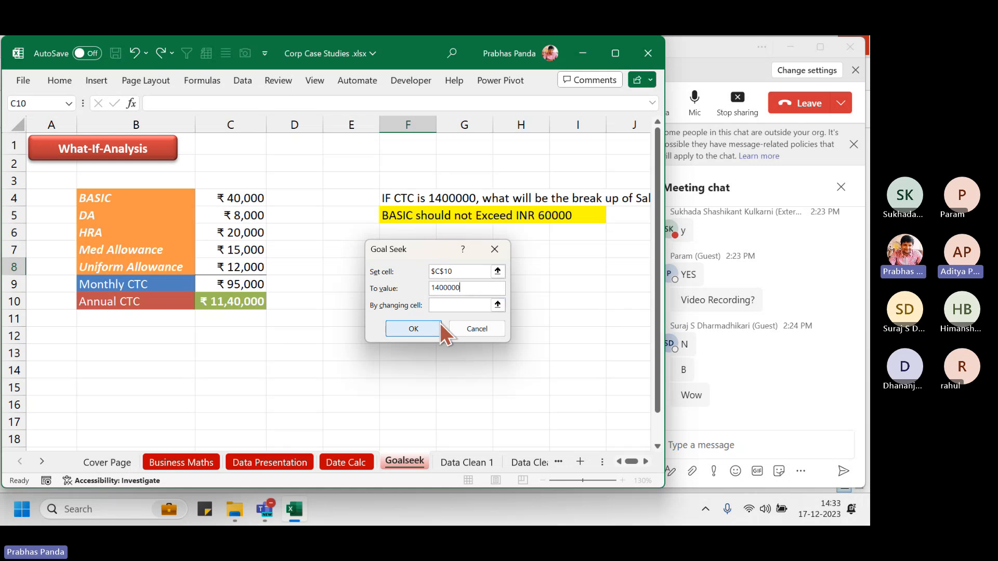
left_click(453, 305)
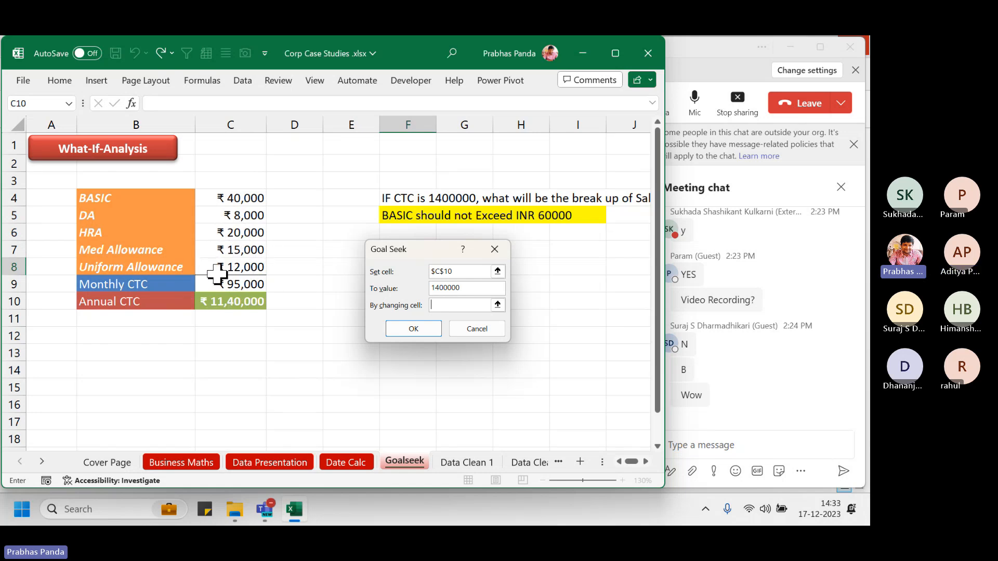
left_click(243, 201)
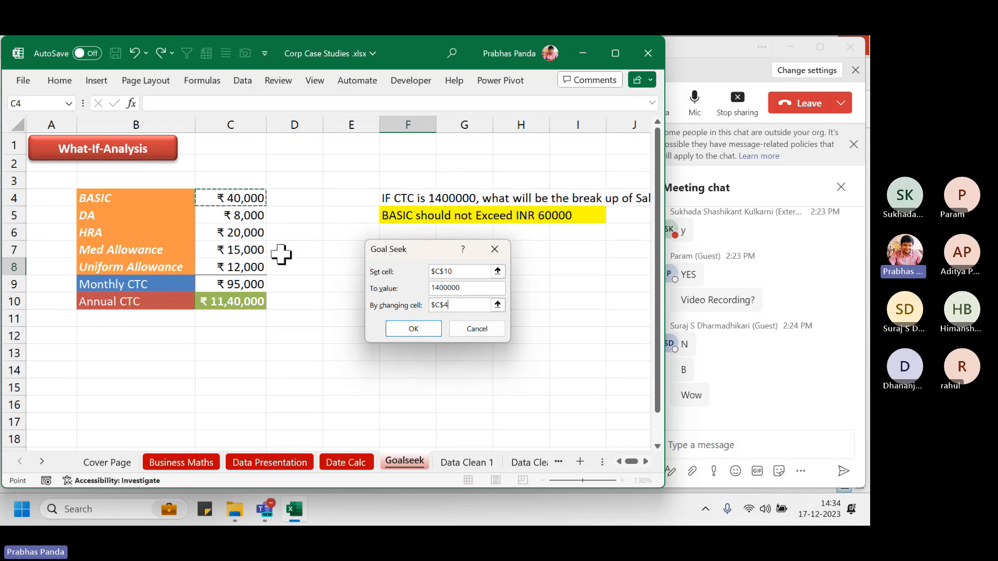
left_click(414, 330)
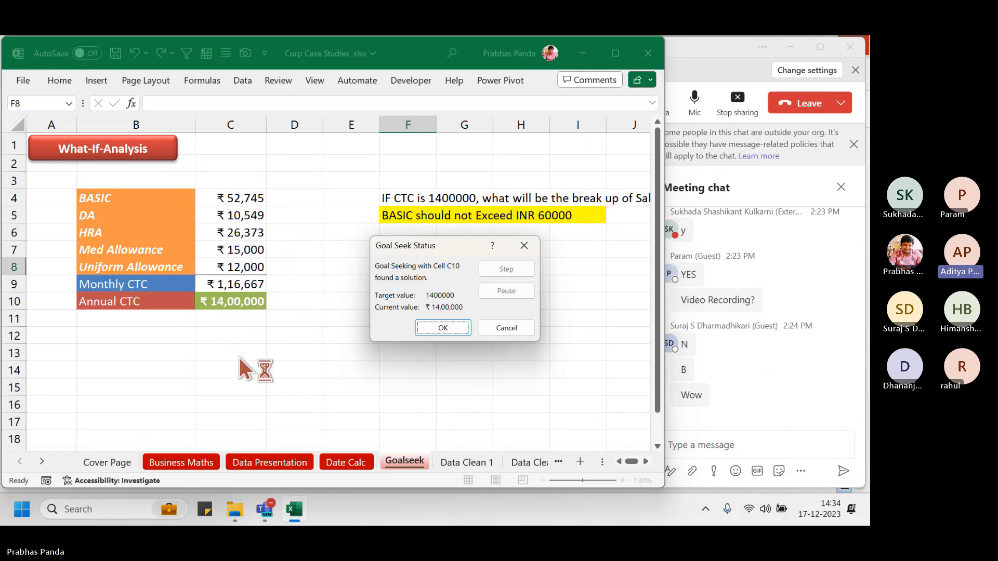
Accept the BASIC ₹52,745 result and move to the Data Clean 1 sheet
left_click(466, 331)
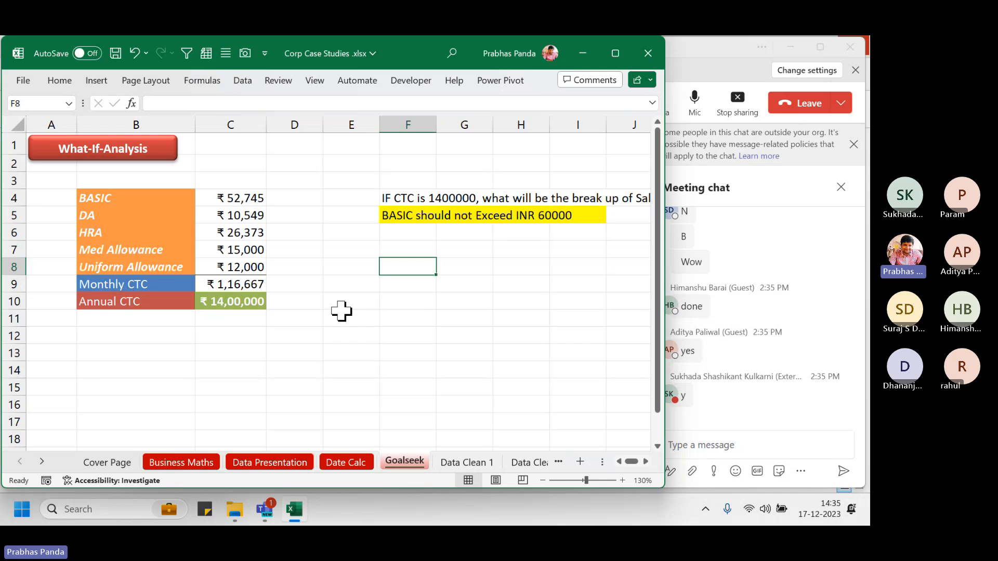
left_click(452, 463)
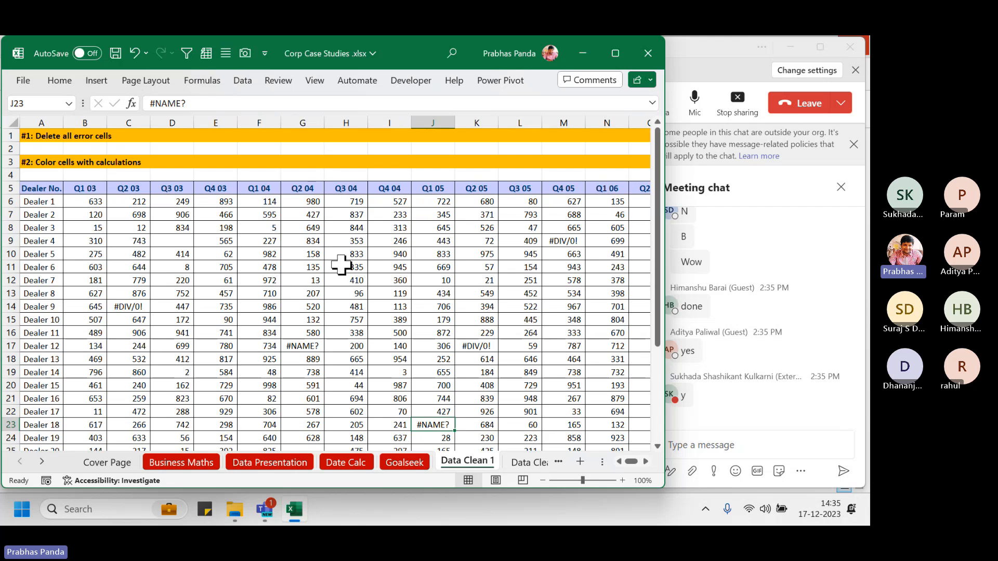
left_click(41, 463)
left_click(42, 463)
left_click(42, 463)
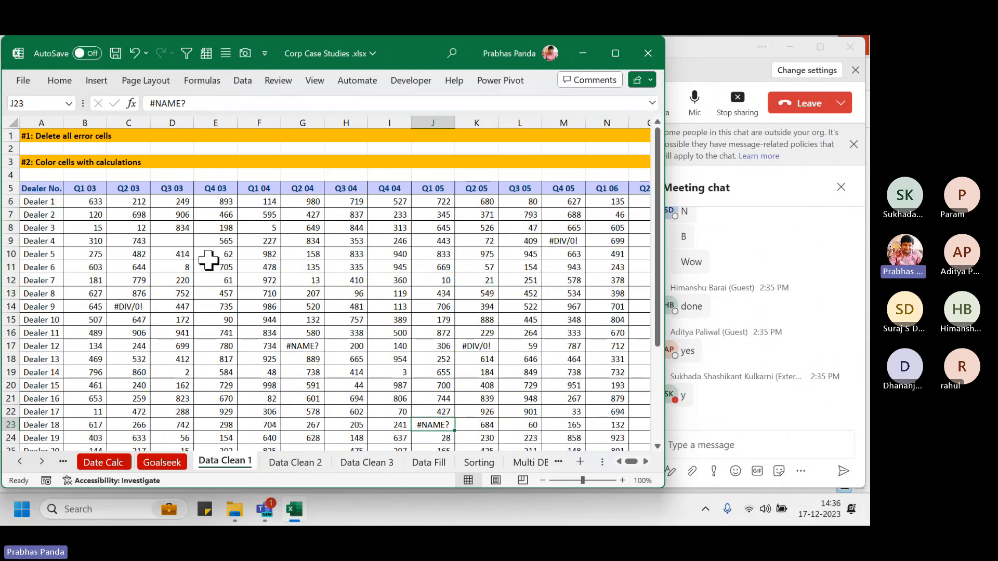
left_click_drag(42, 188, 47, 339)
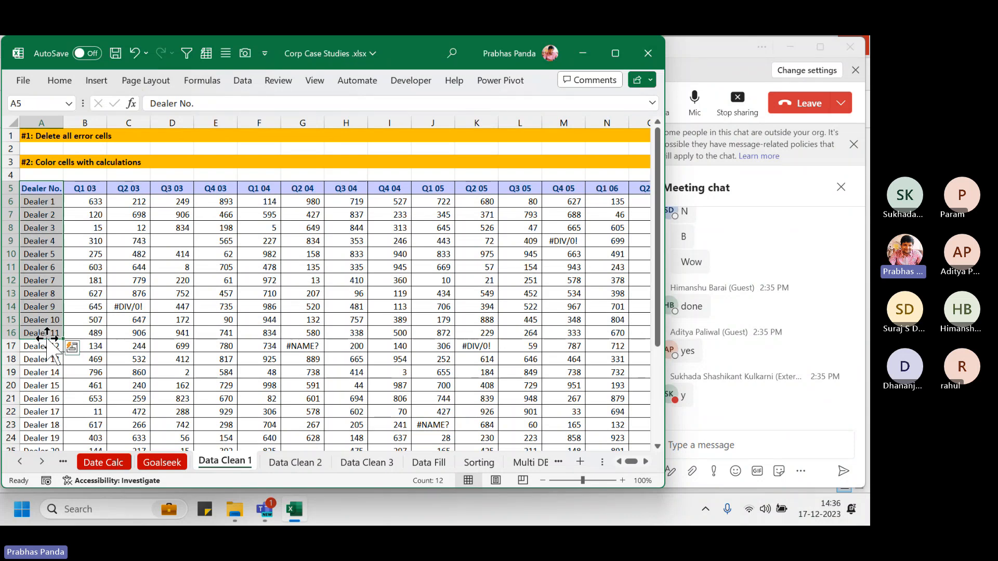
left_click(161, 304)
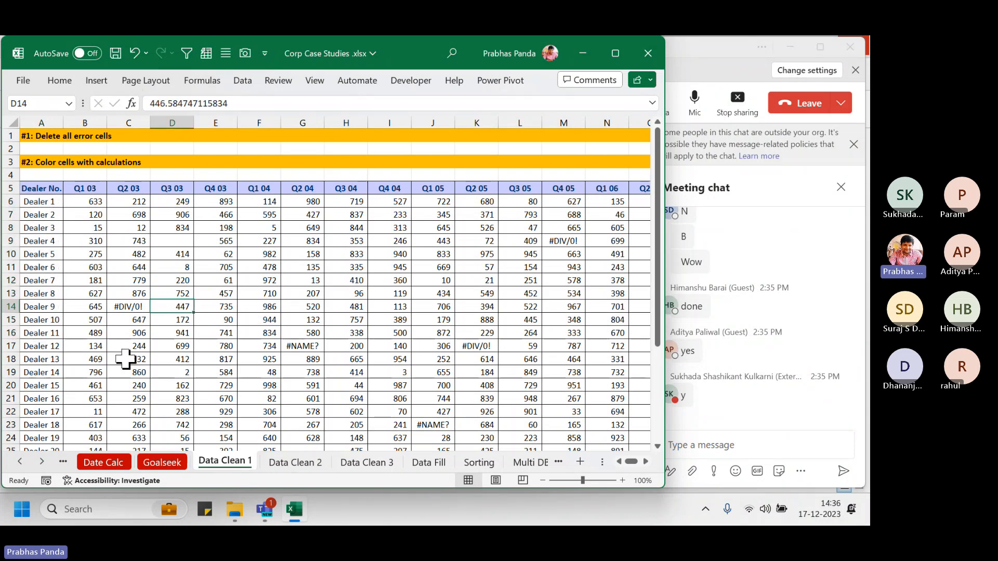
left_click(134, 308)
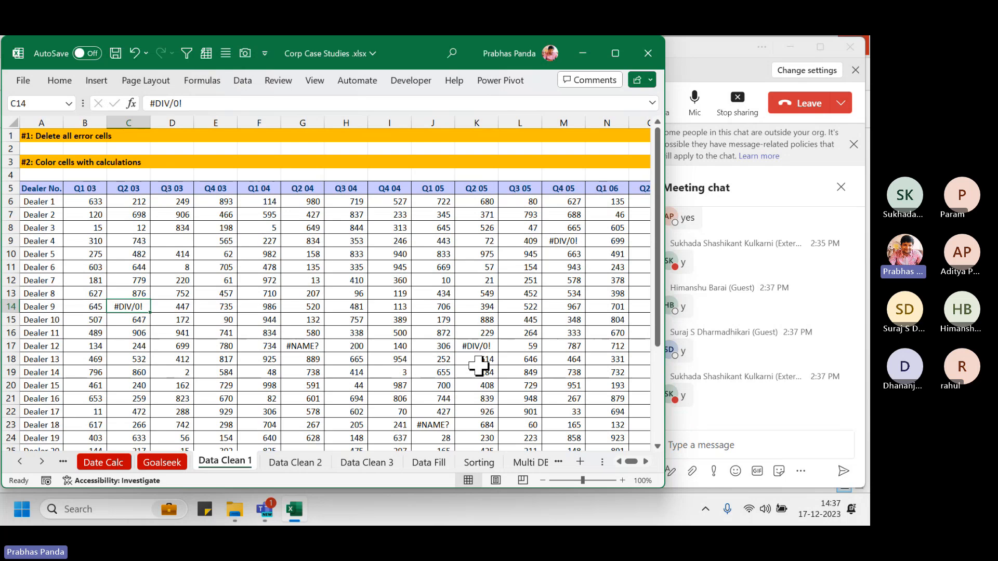
key("alt+Tab")
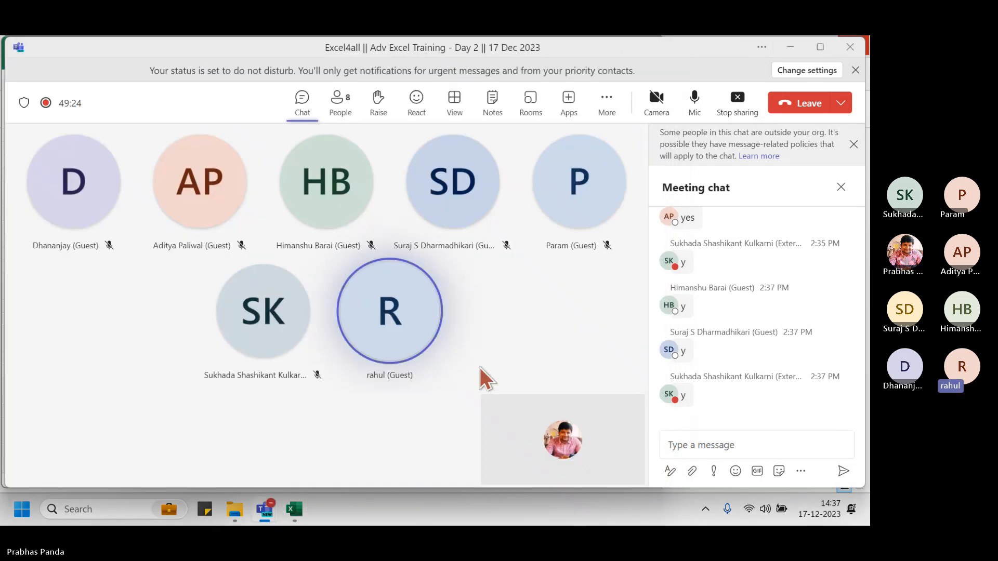
key("alt+Tab")
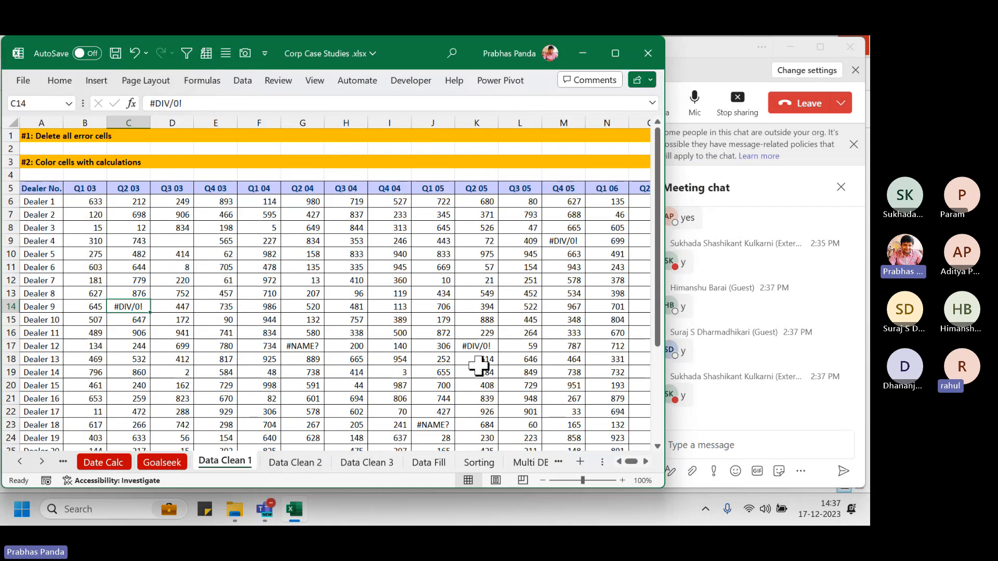
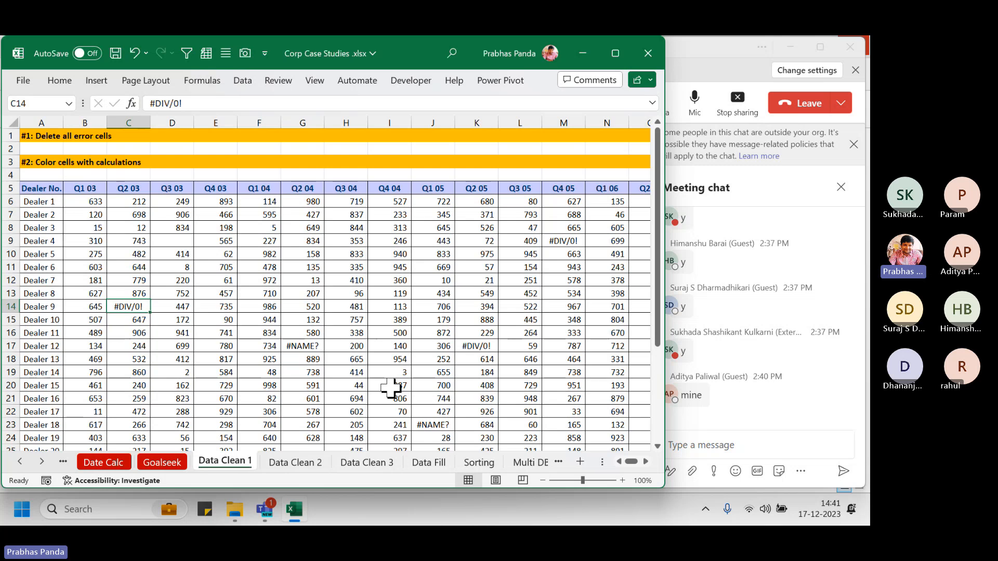
Select the whole dealer data region by pressing Ctrl+A from cell E12
left_click(134, 307)
key("ctrl")
left_click(284, 256)
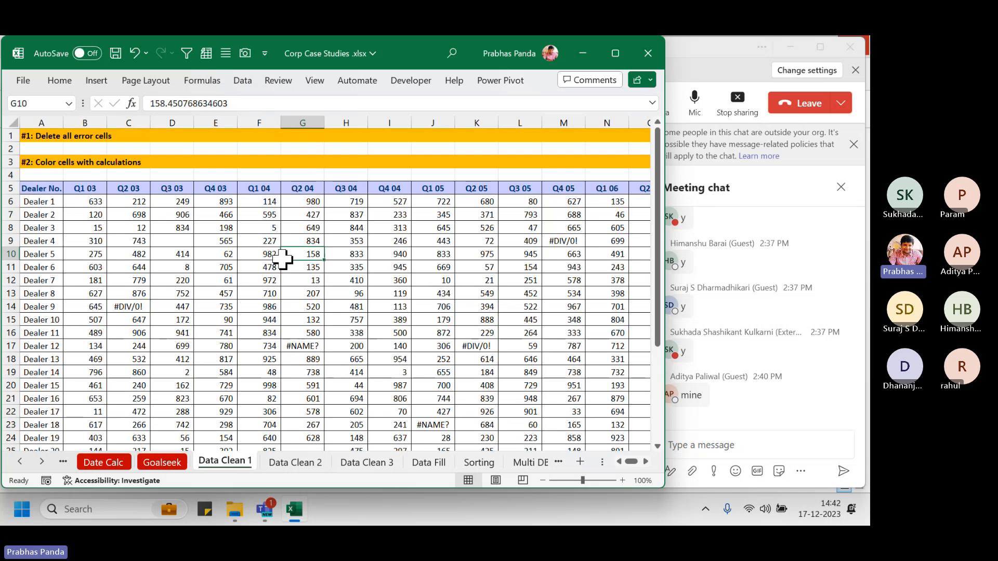
left_click(228, 280)
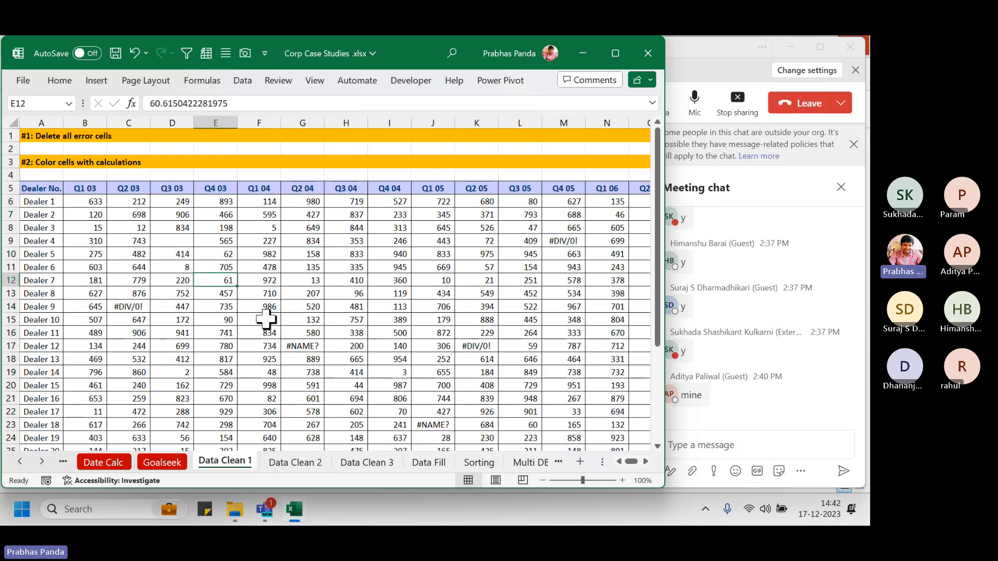
key("ctrl+a")
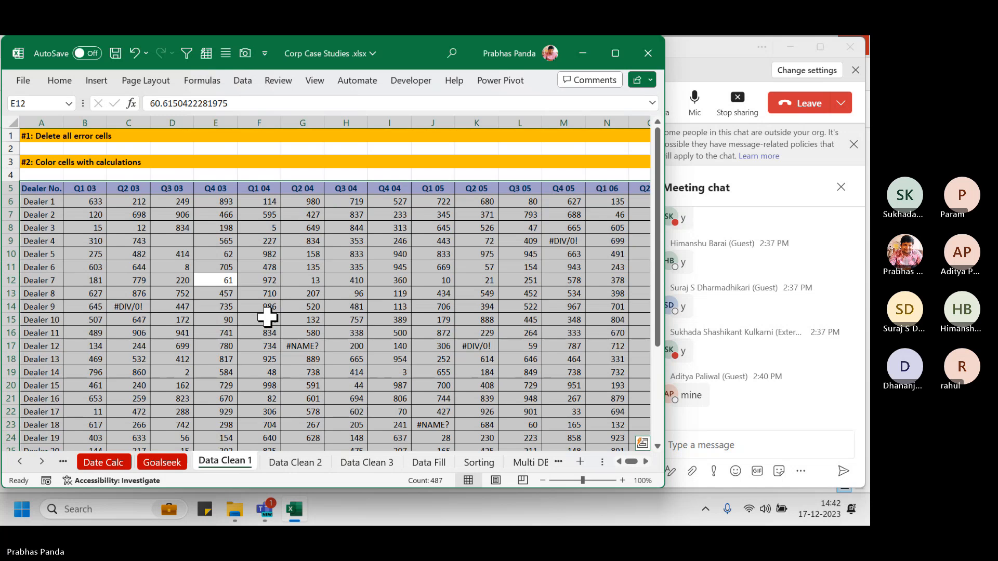
Use Go To Special to select only error constants, with Numbers, Text and Logicals unchecked
key("F5")
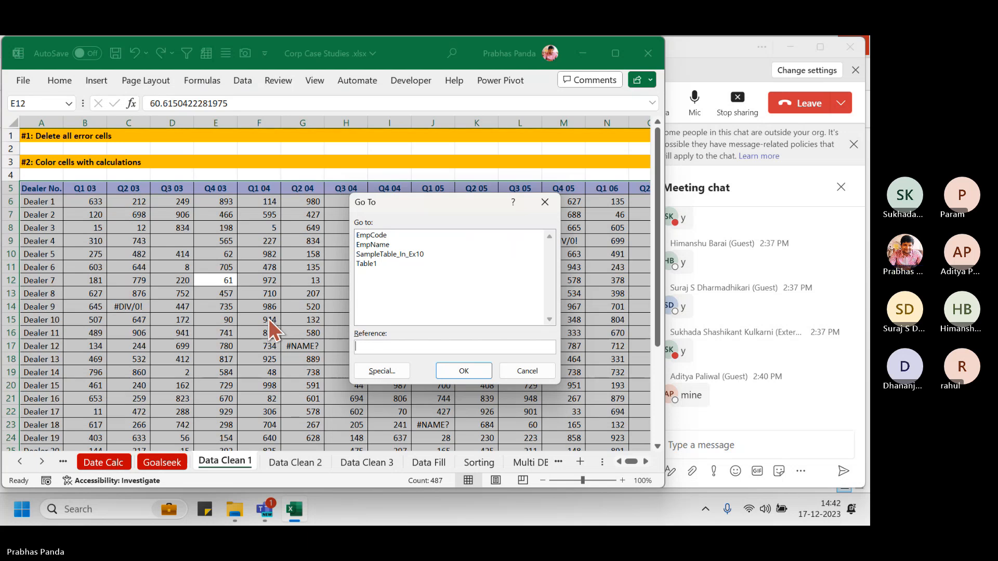
left_click(366, 370)
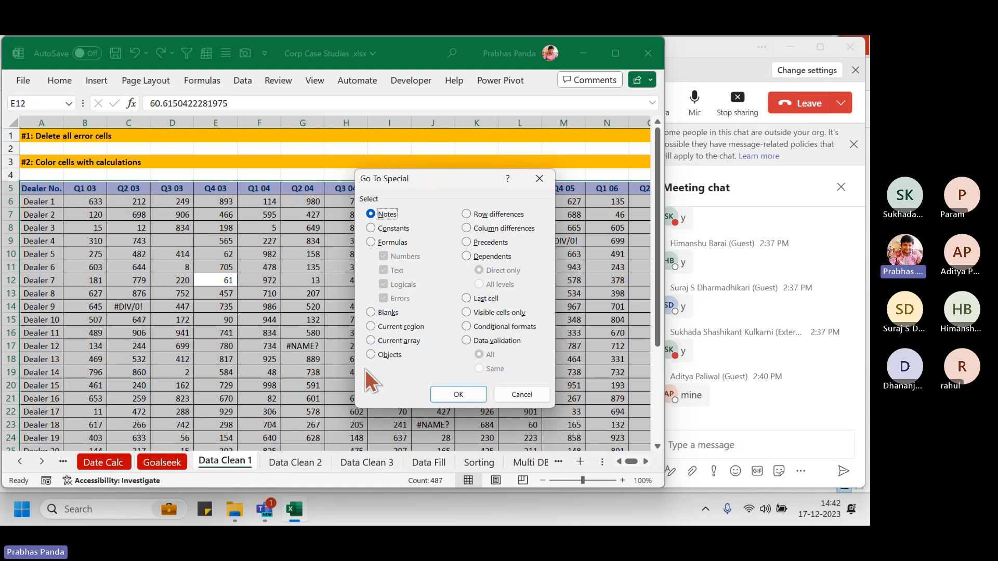
left_click(396, 233)
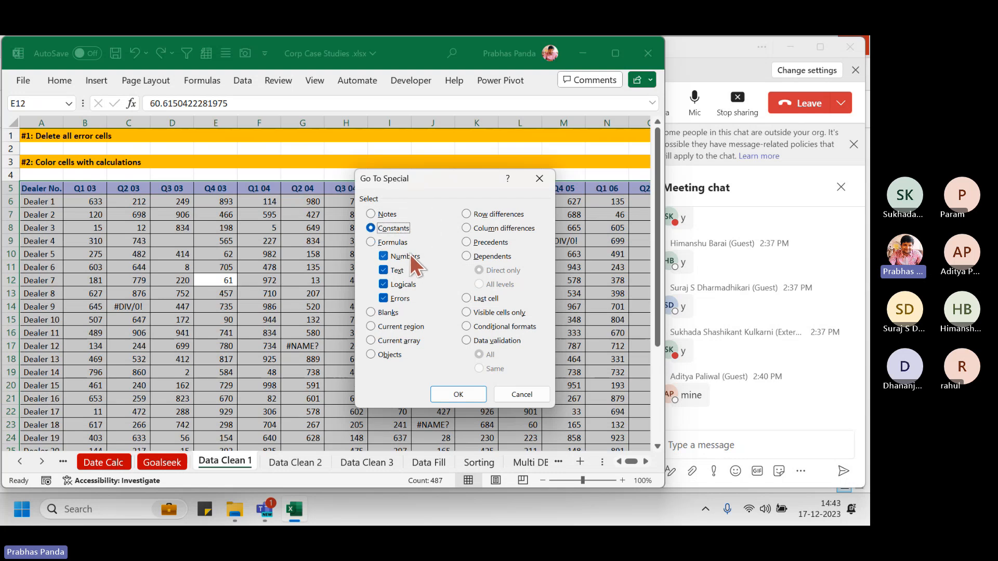
left_click(399, 285)
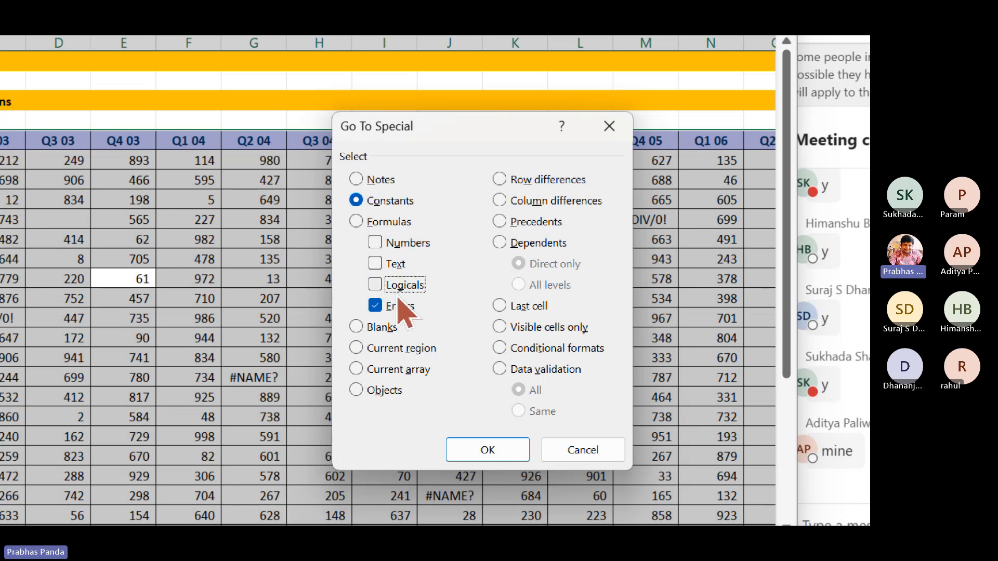
left_click(467, 449)
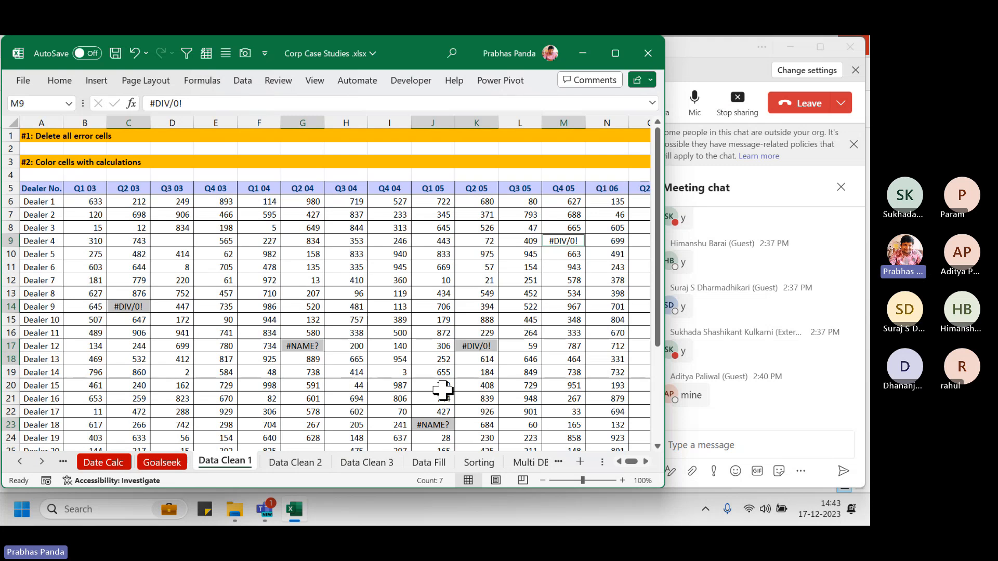
Enter NA into all the selected #DIV/0! and #NAME? cells at once
type("NA")
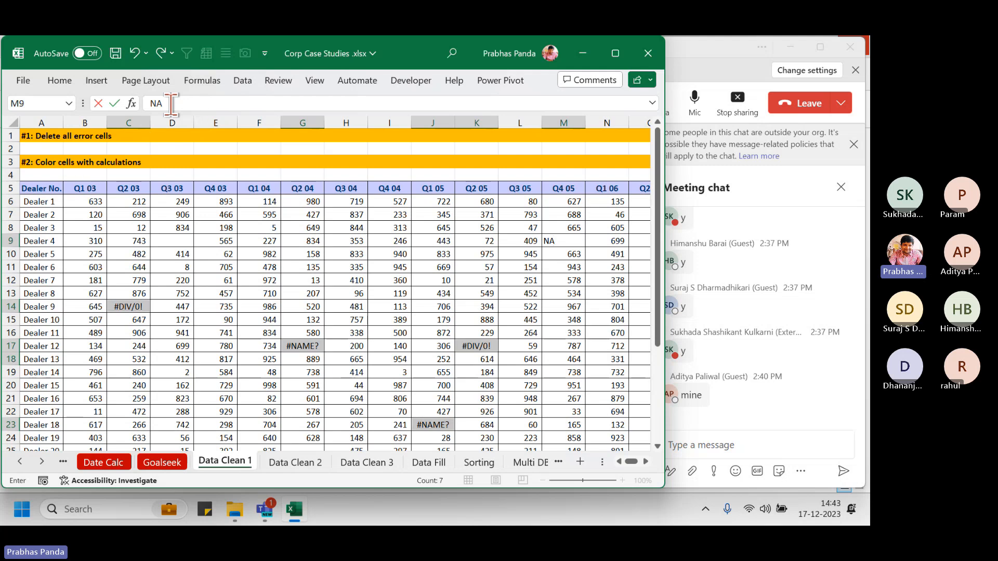
key("ctrl+Return")
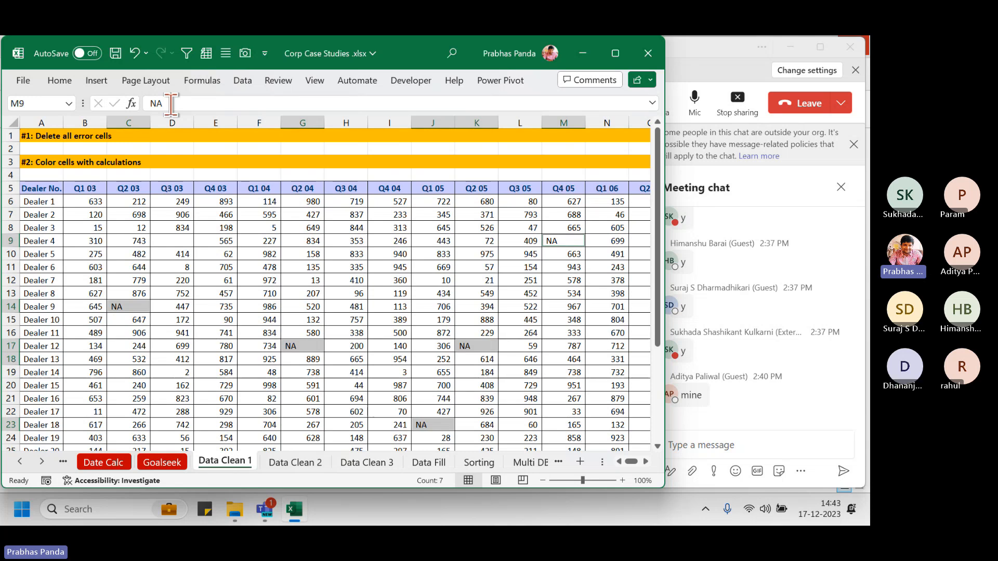
Fill the NA cells yellow, then repeat the yellow fill on empty cell B37 with F4
left_click(58, 80)
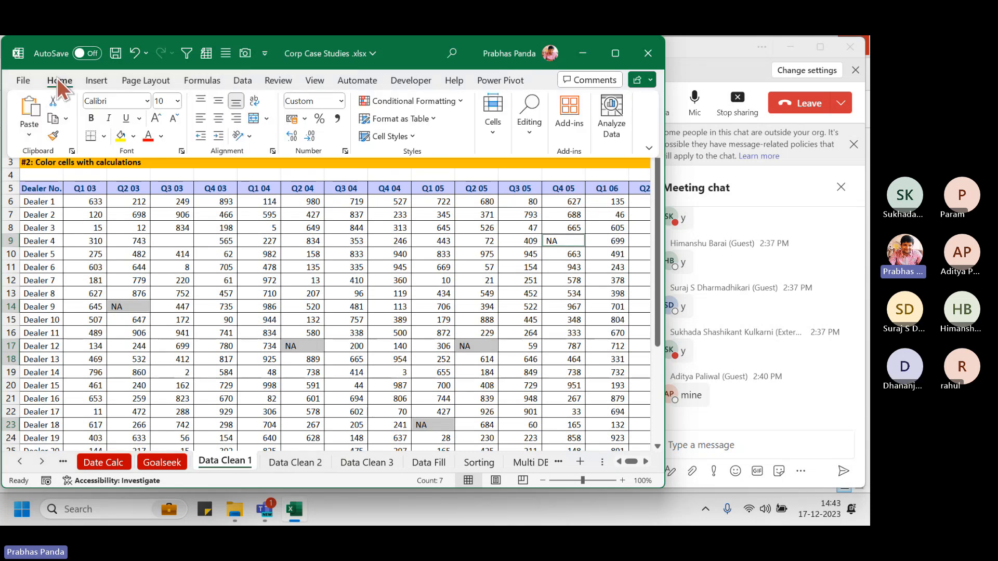
left_click(123, 136)
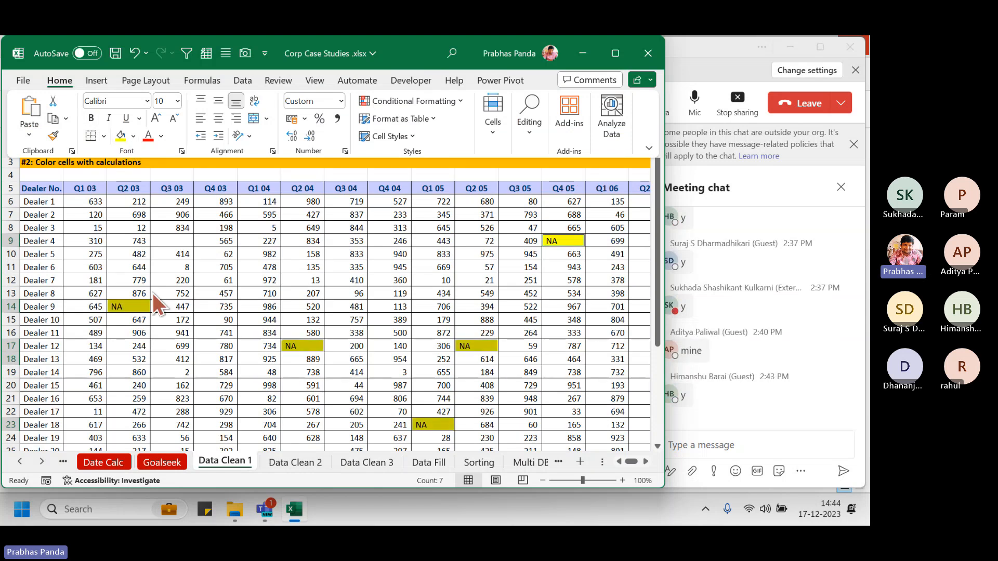
scroll(151, 338, "down", 2)
scroll(150, 338, "down", 6)
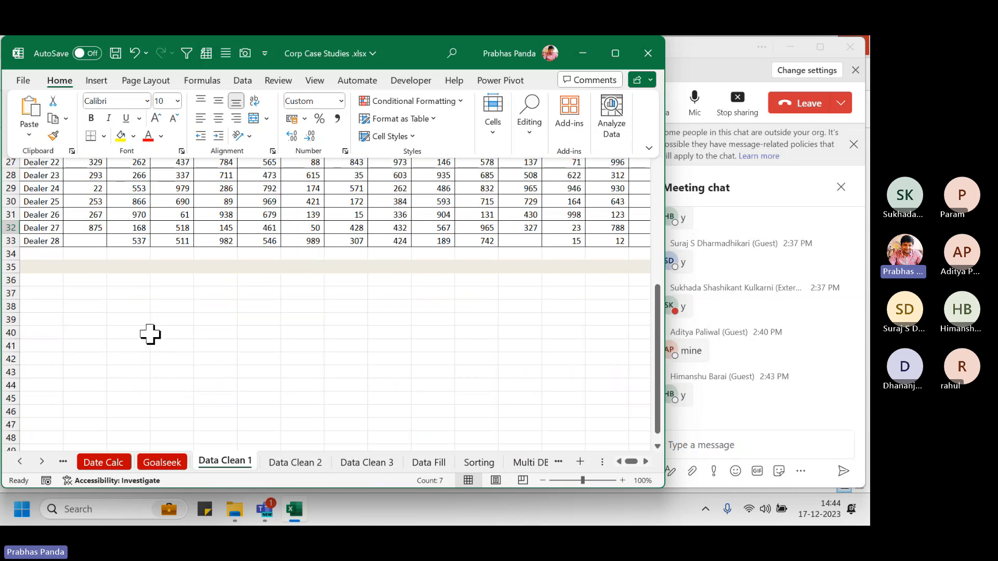
left_click(91, 295)
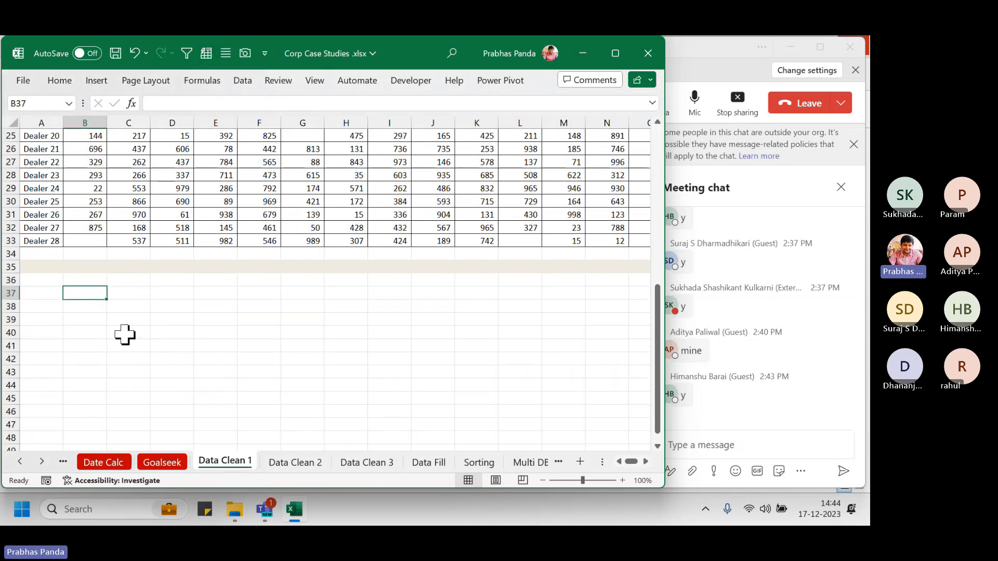
key("F4")
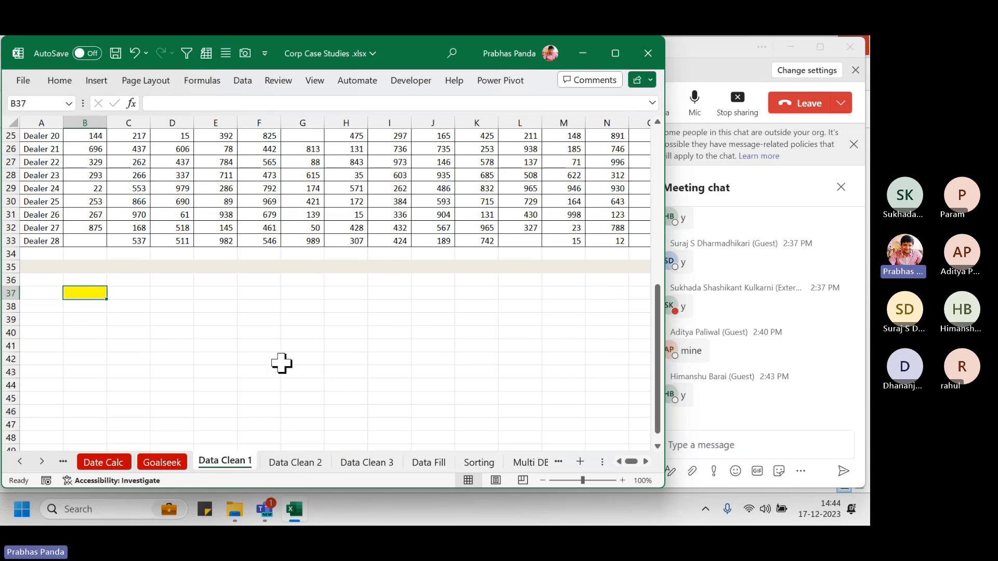
scroll(278, 364, "up", 3)
scroll(278, 364, "up", 5)
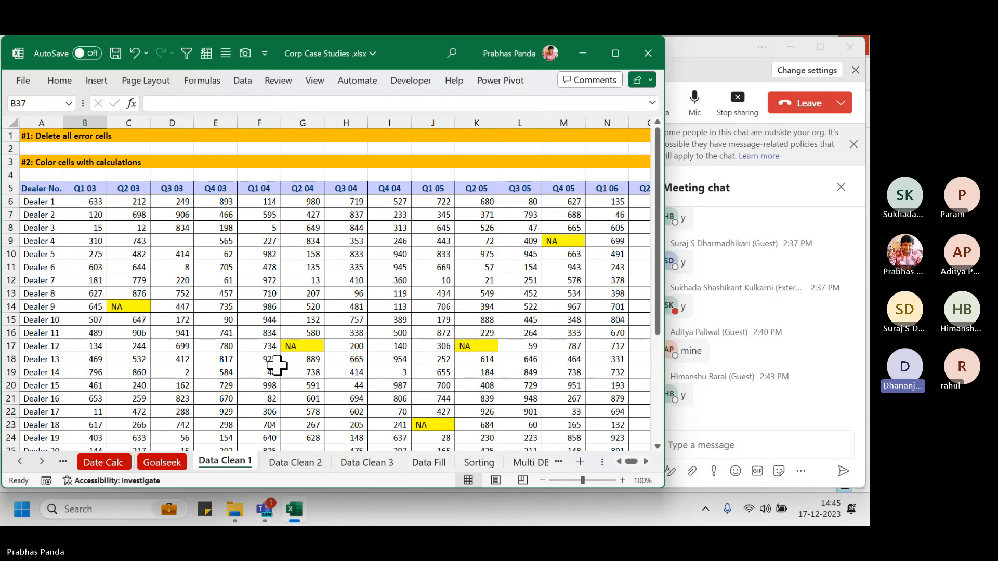
left_click(59, 83)
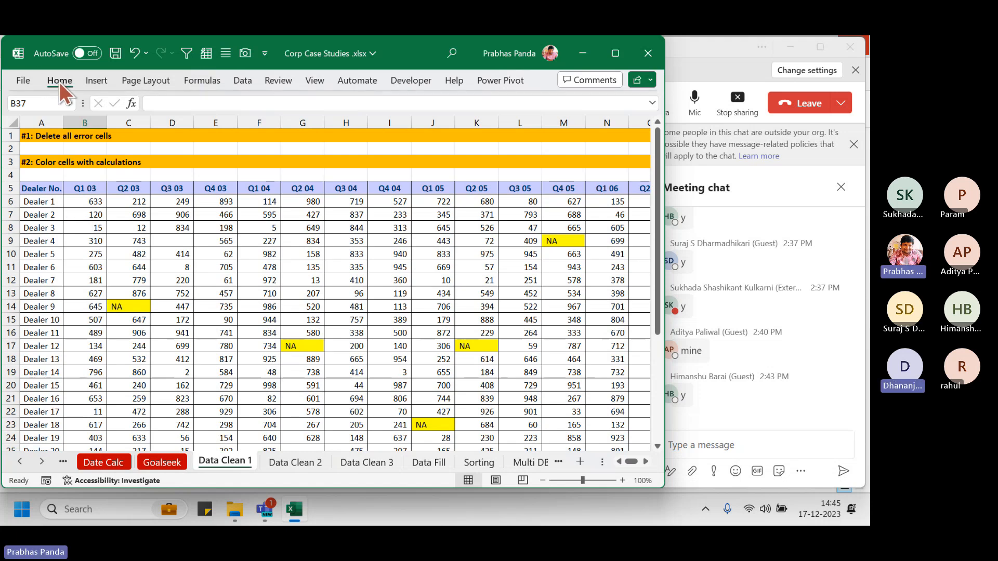
left_click(533, 131)
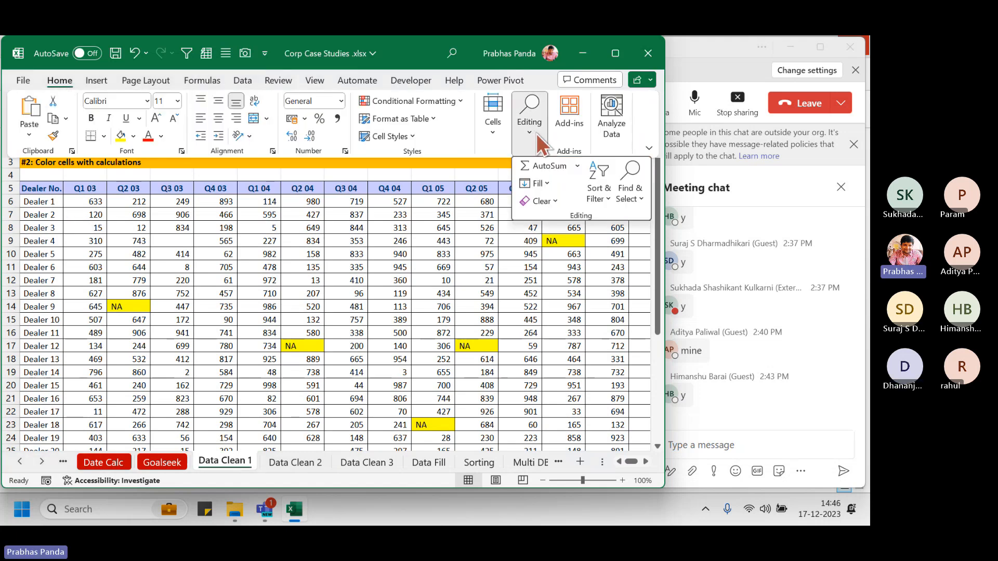
left_click(630, 196)
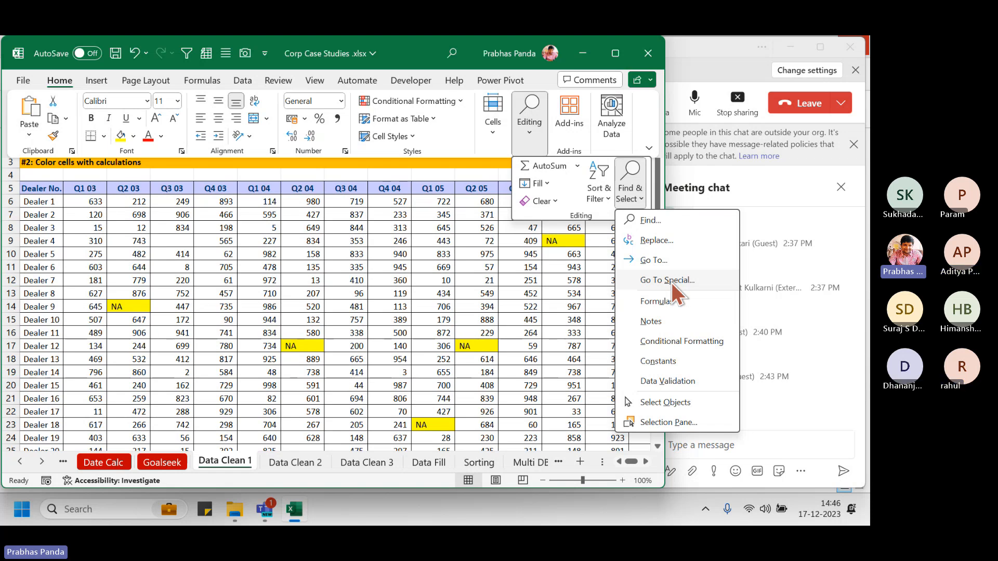
left_click(672, 281)
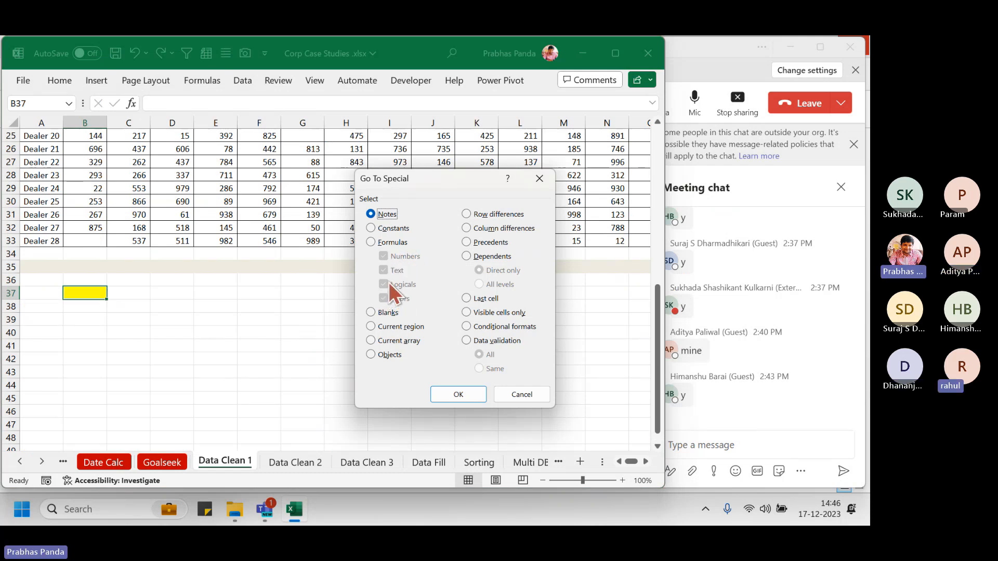
left_click(386, 229)
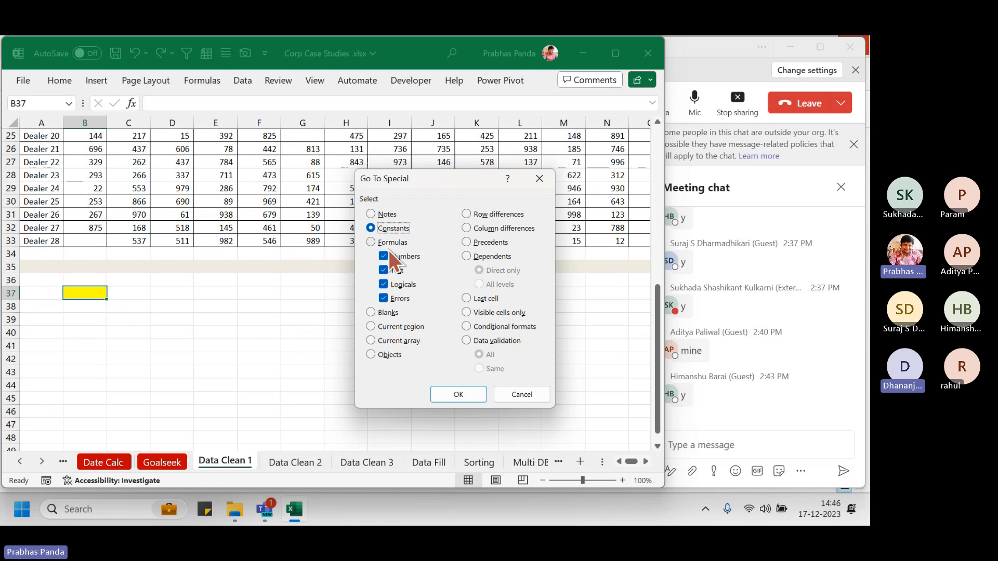
left_click(393, 257)
left_click(391, 272)
left_click(392, 286)
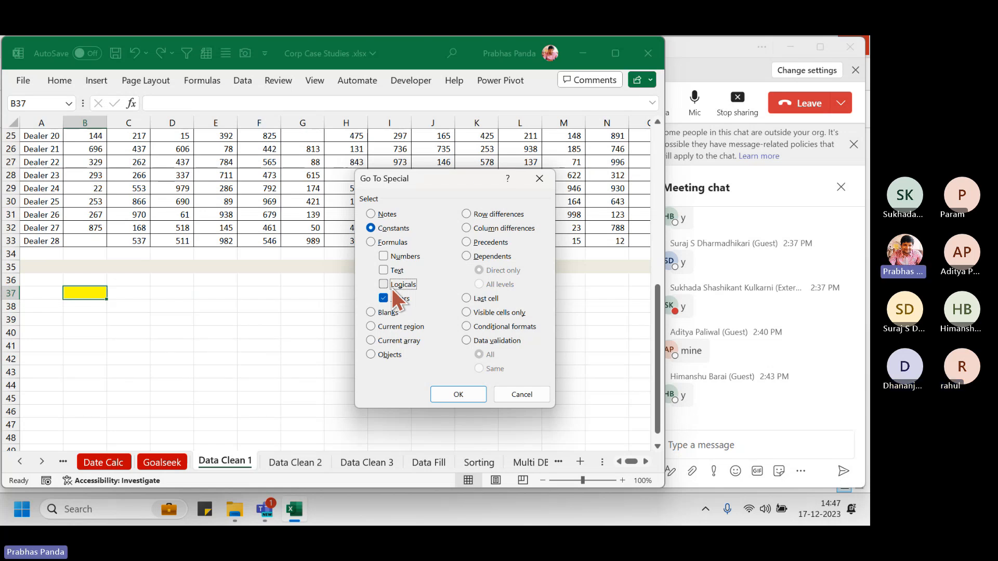
key("Escape")
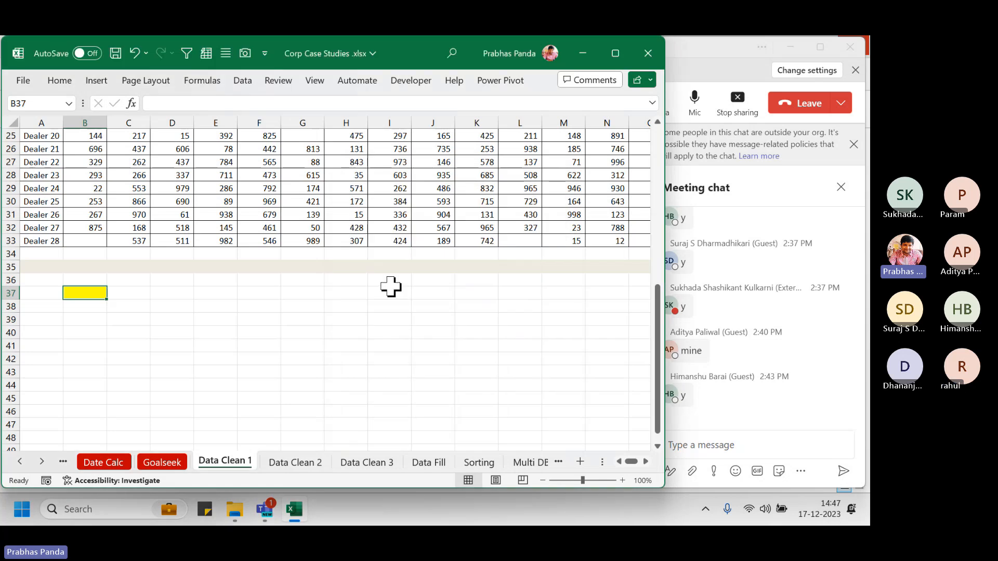
scroll(391, 286, "up", 8)
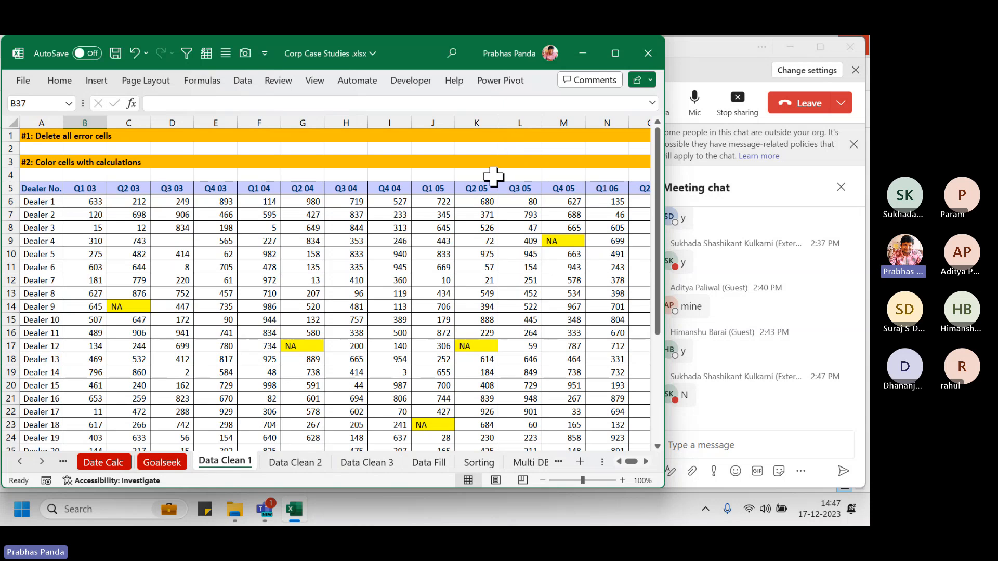
Open the Go To dialog with Ctrl+G from a cell in the dealer table
left_click(307, 268)
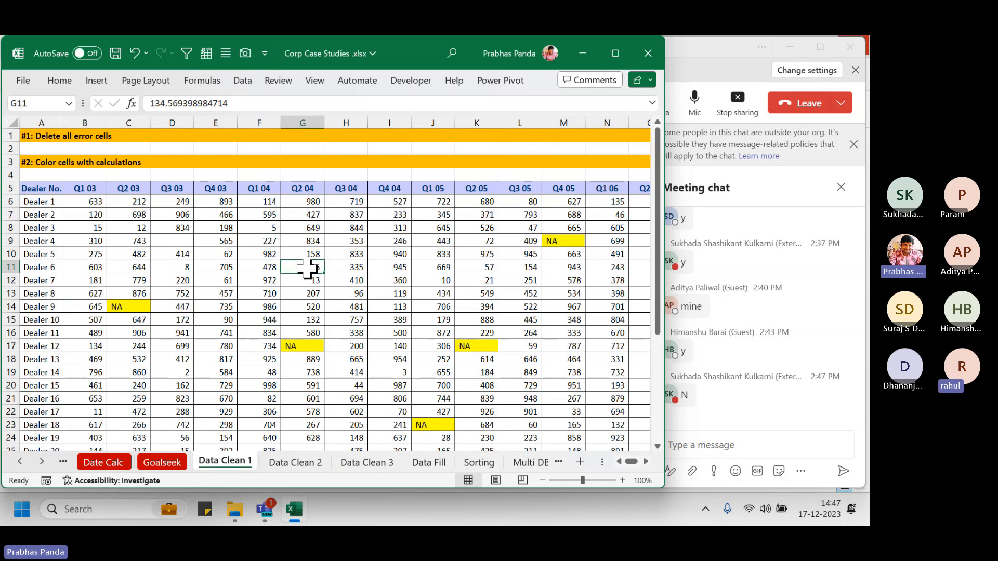
key("ctrl+g")
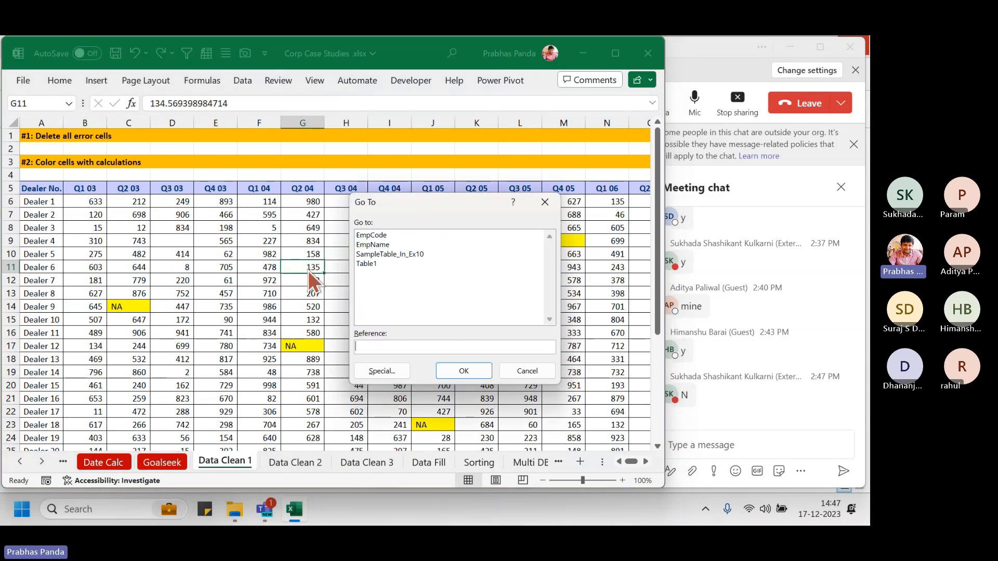
Select the table's formula cells through Go To Special, then bring the Teams meeting window forward
left_click(375, 374)
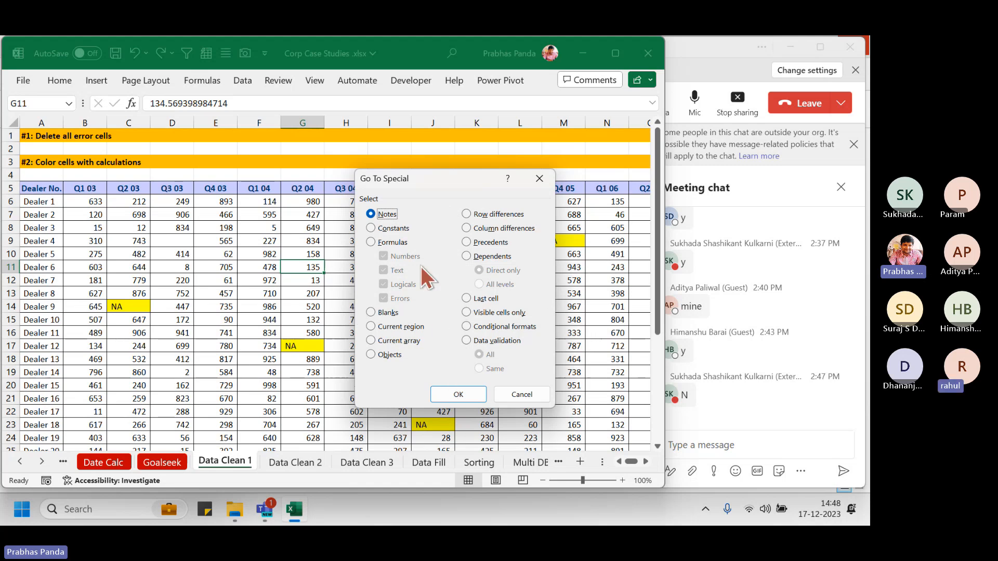
left_click(398, 237)
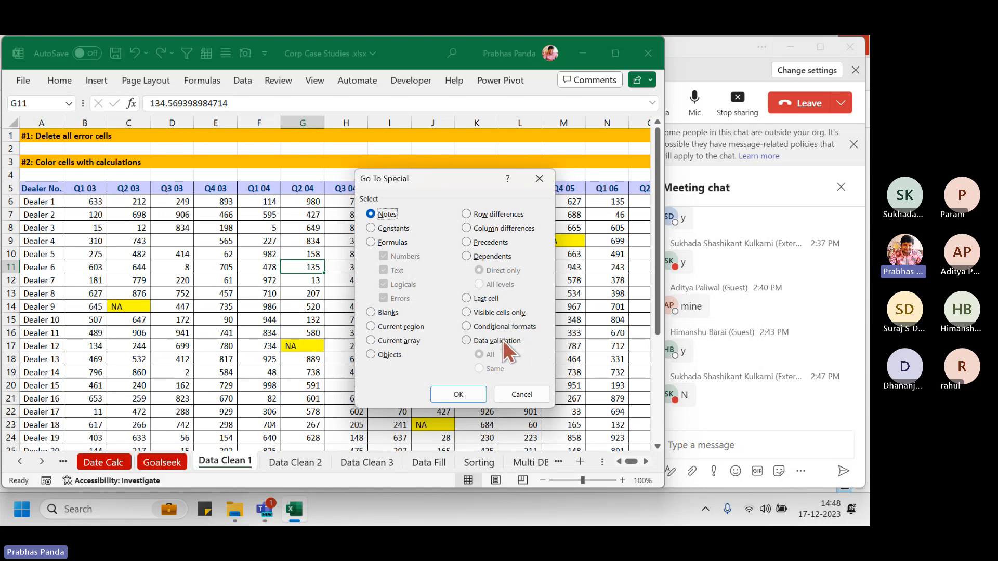
left_click(454, 399)
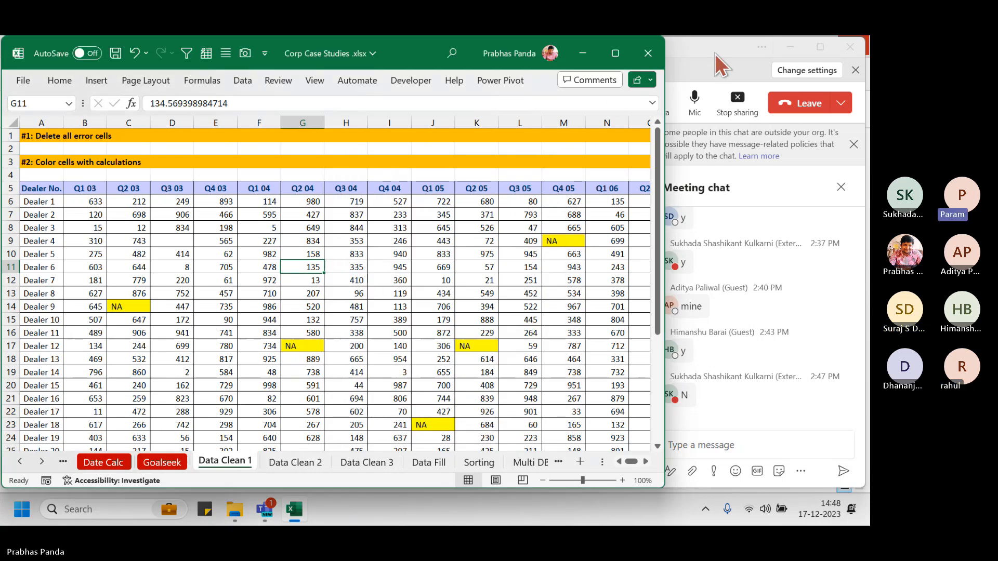
left_click(723, 65)
Close the meeting chat, stop sharing, and show the participant's shared Corp Case Studies workbook
left_click(854, 144)
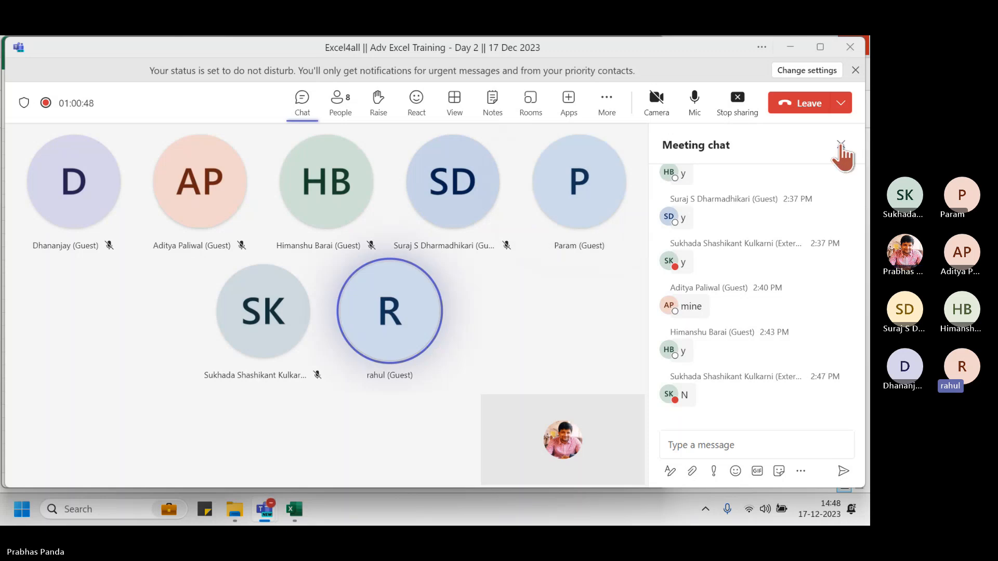
left_click(841, 144)
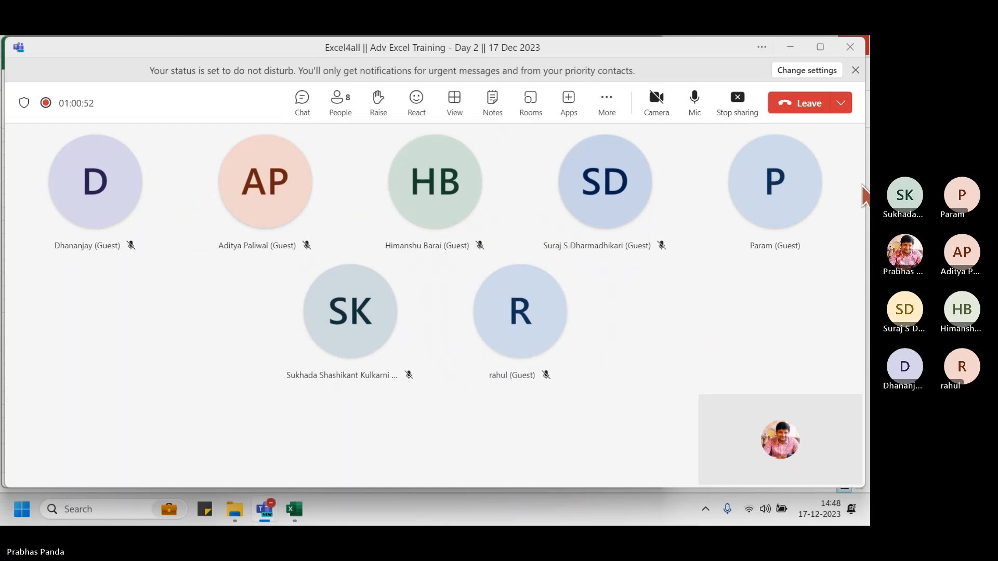
left_click(737, 103)
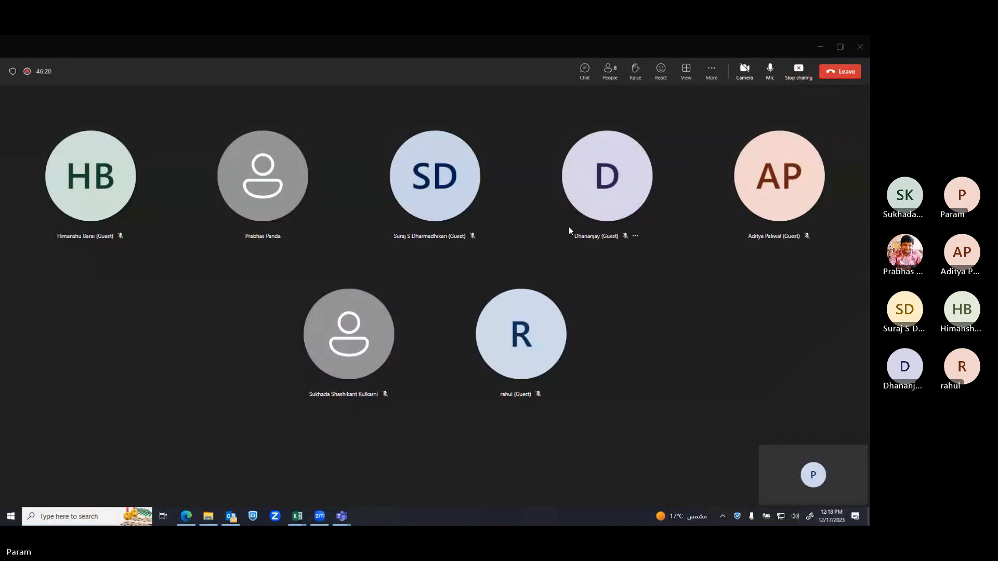
mouse_move(297, 517)
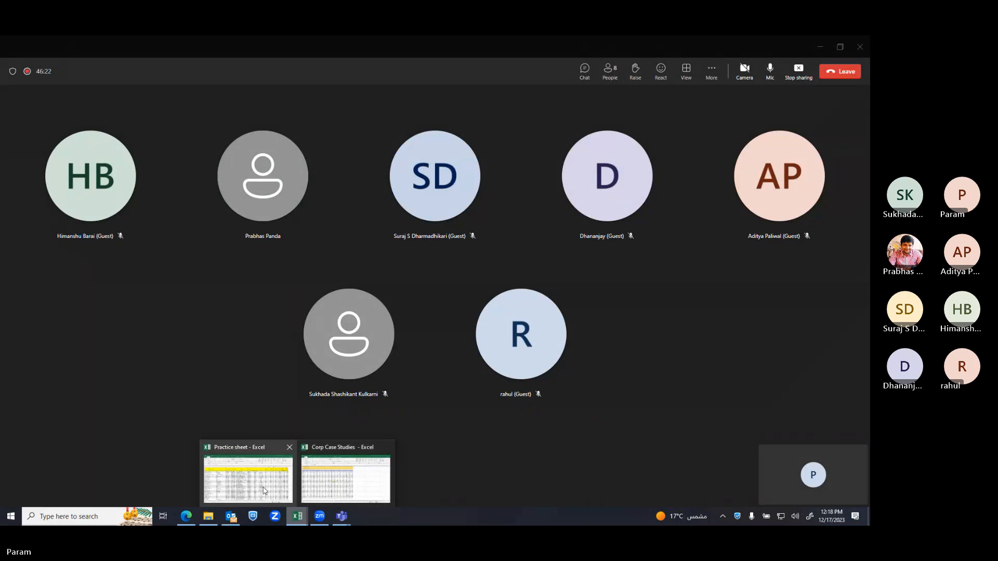
left_click(345, 478)
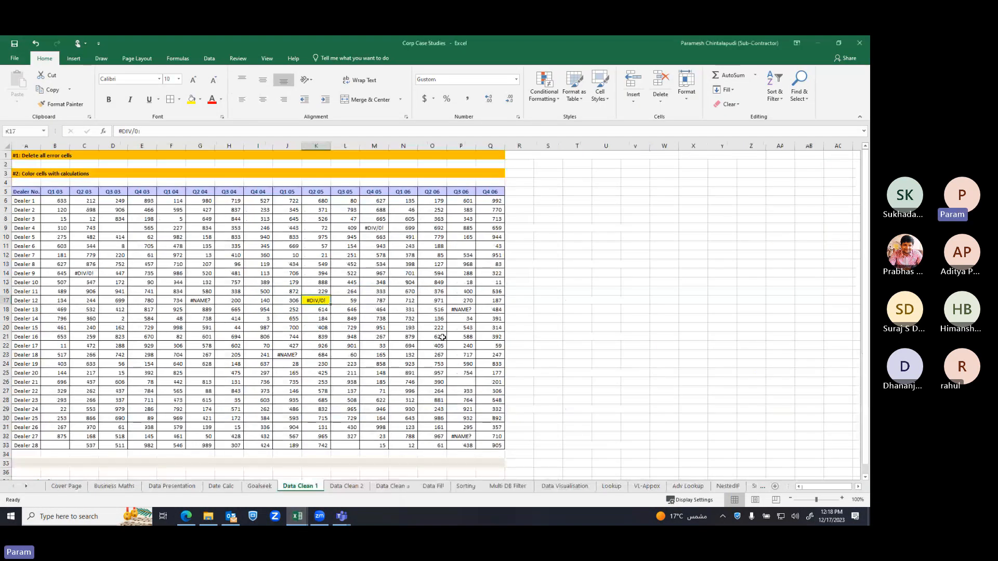
Select the Dealer table A5:Q33 with Ctrl+A, starting from the Dealer 1 cell
left_click(555, 273)
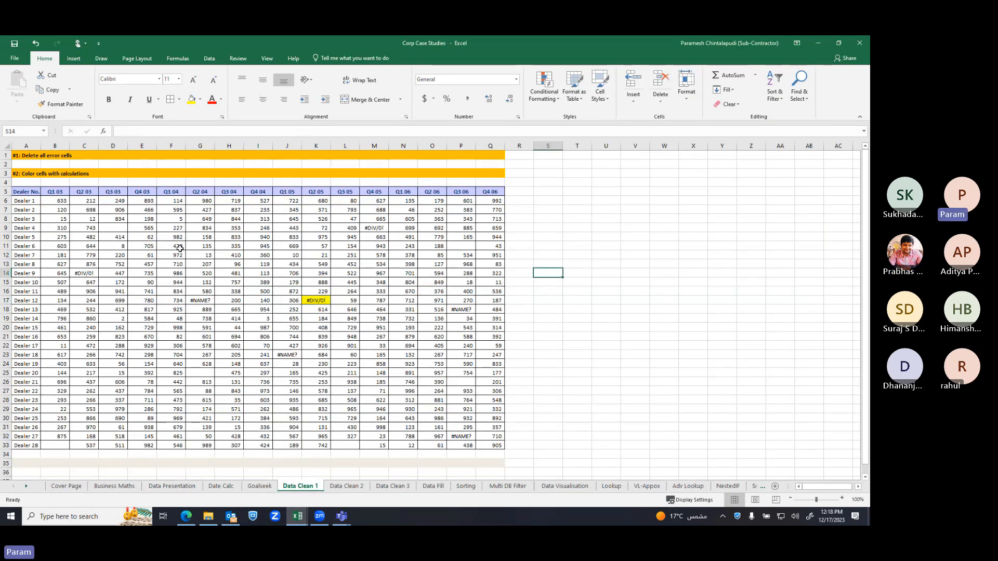
key("ctrl+a")
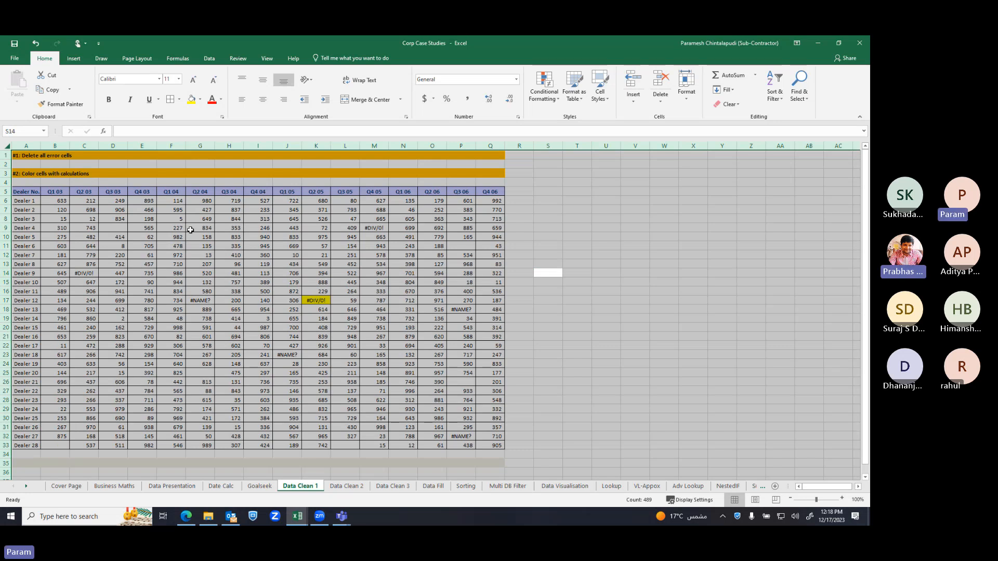
left_click(639, 207)
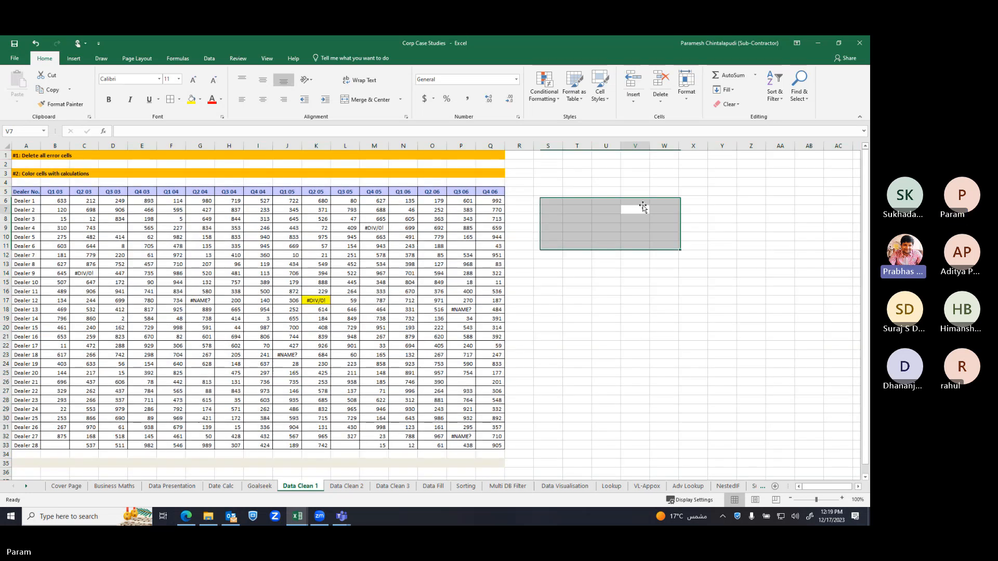
left_click(22, 199)
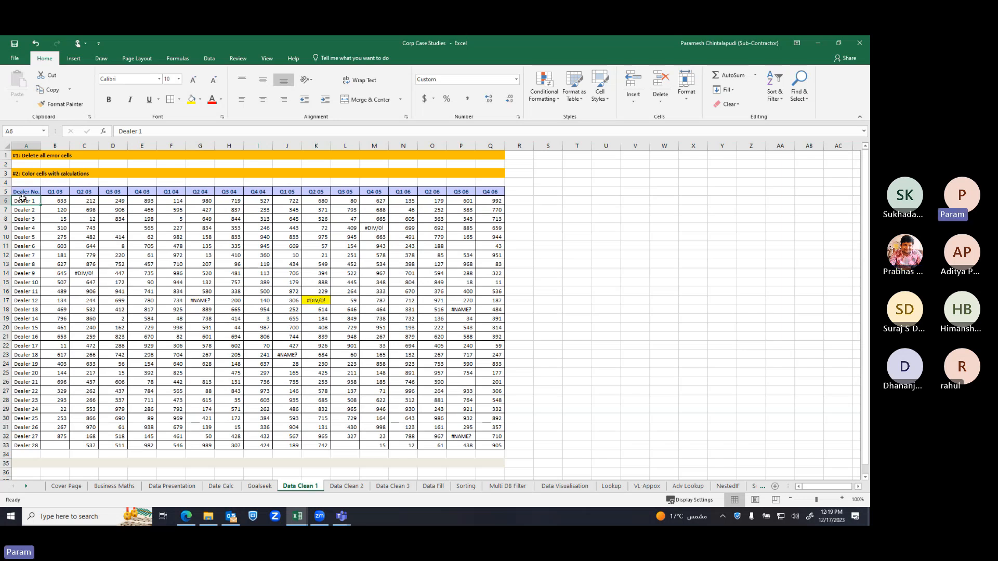
key("ctrl+a")
Set Go To Special to Constants with only Errors left checked
key("ctrl+g")
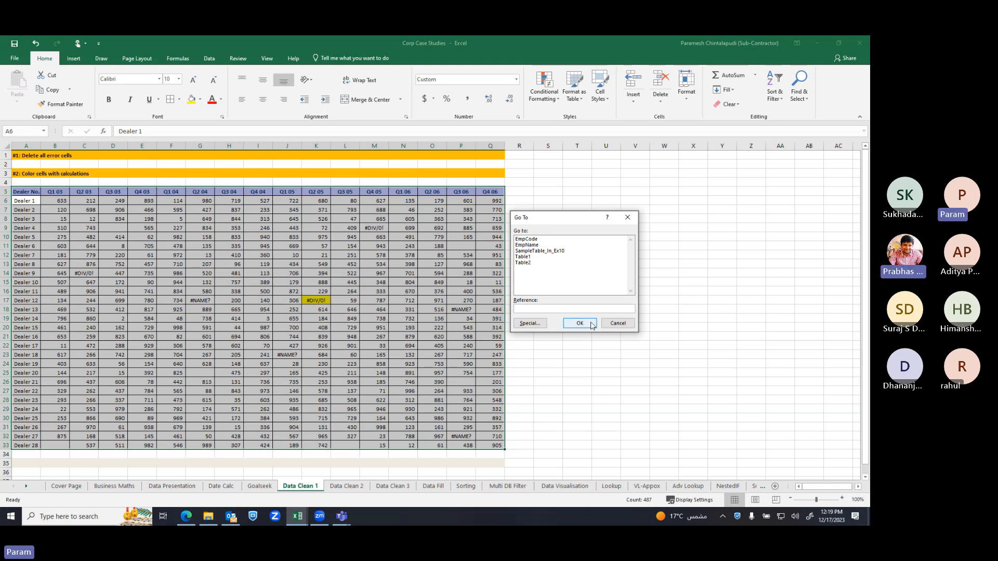
left_click(530, 323)
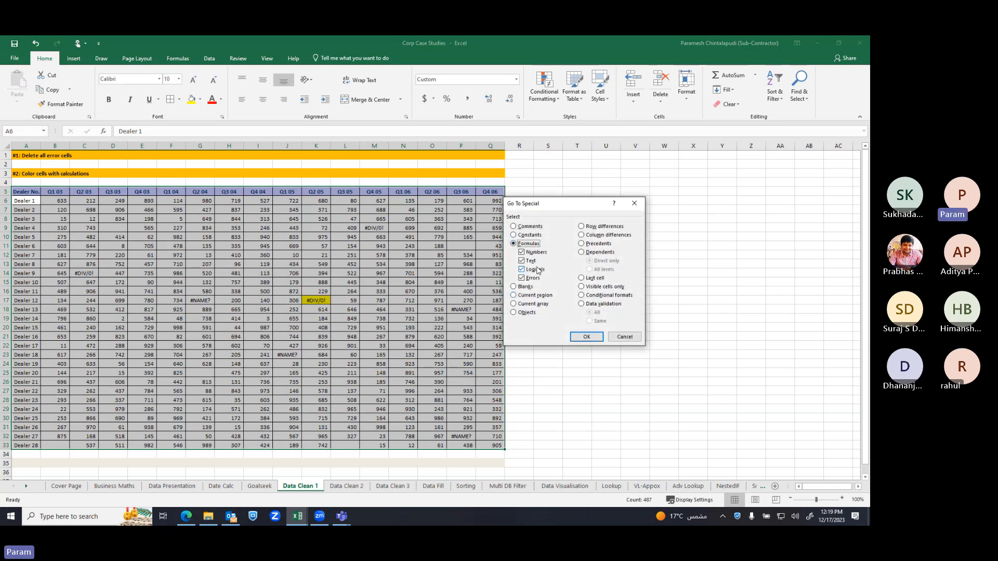
left_click(529, 252)
left_click(530, 261)
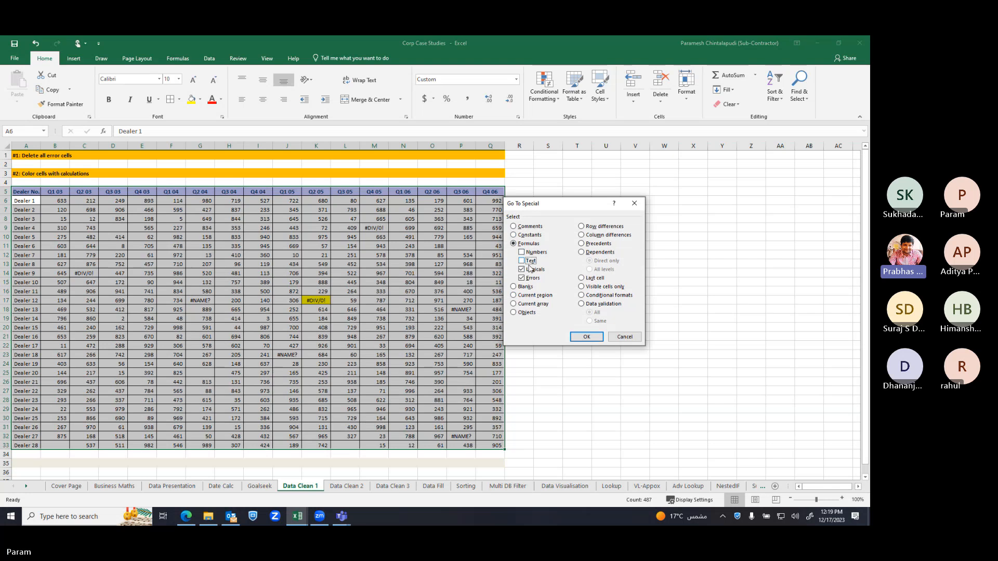
left_click(514, 237)
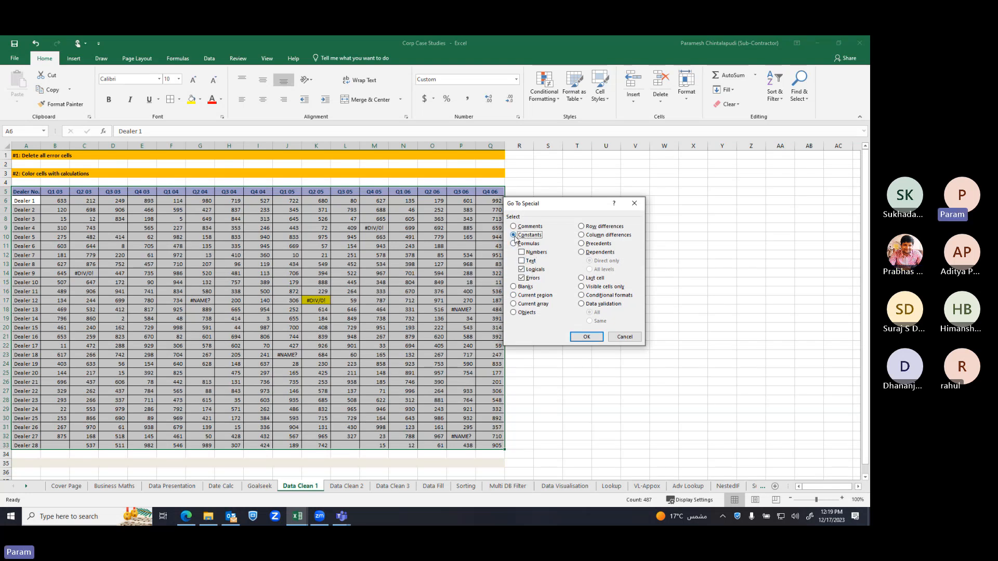
left_click(530, 270)
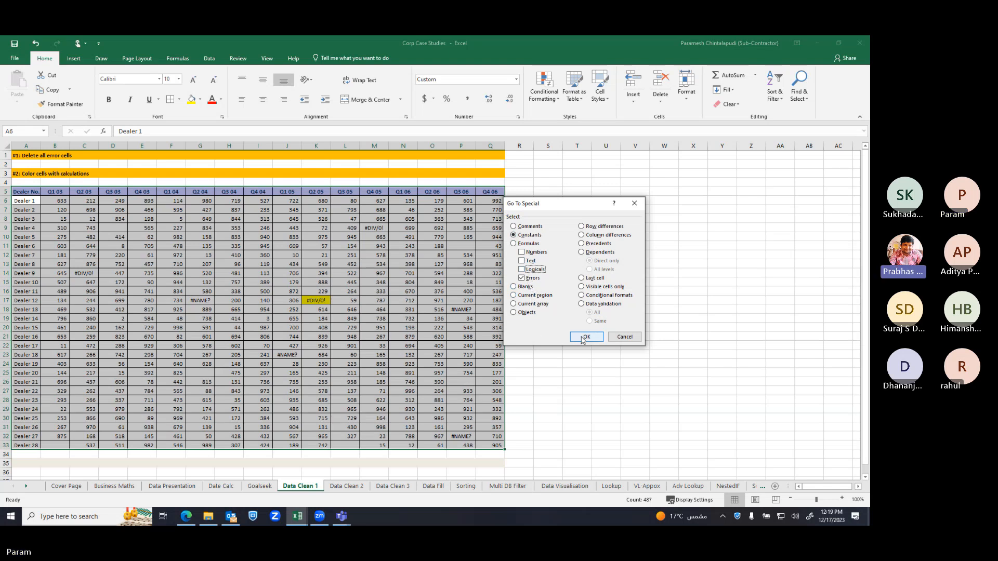
Select the seven error cells, replace them all with NA, and fill them yellow
left_click(584, 338)
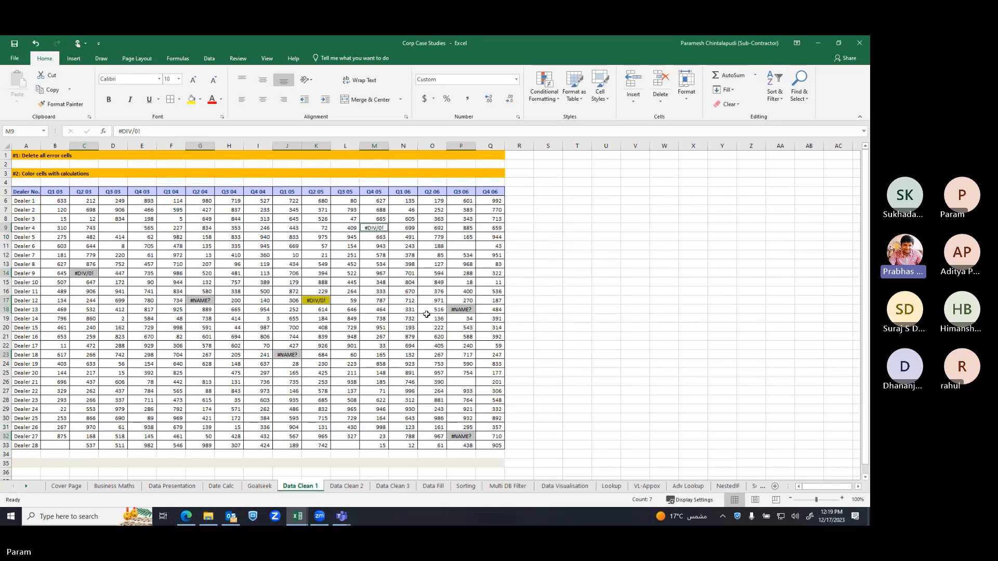
left_click(161, 130)
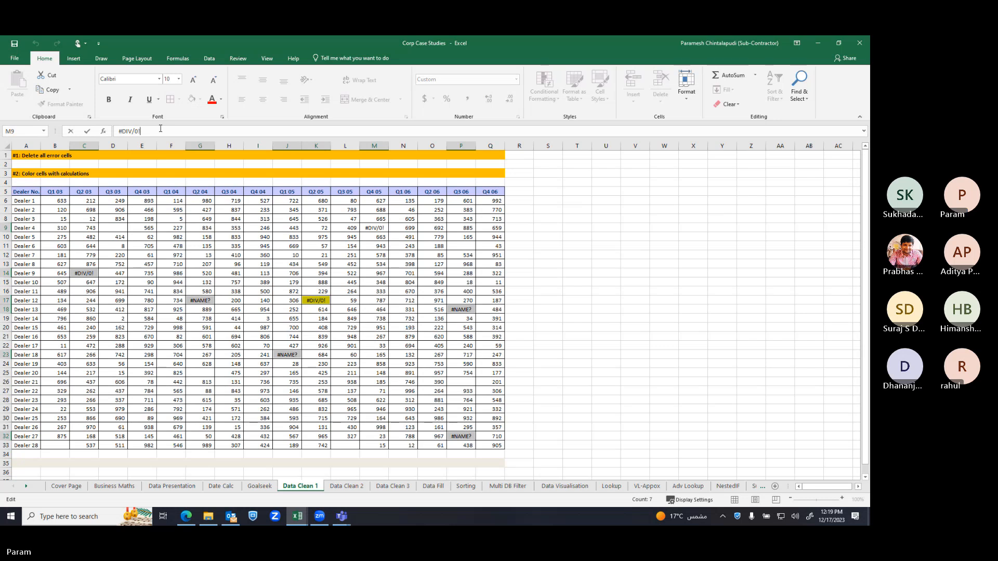
key("BackSpace")
key("BackSpace")
key("BackSpace")
key("BackSpace")
key("BackSpace")
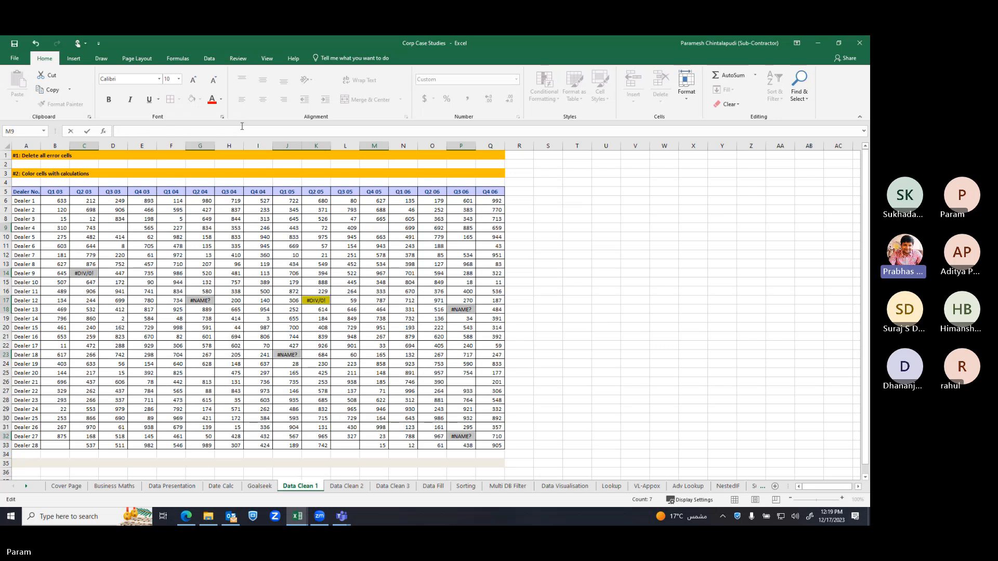
type("NA")
key("ctrl+Return")
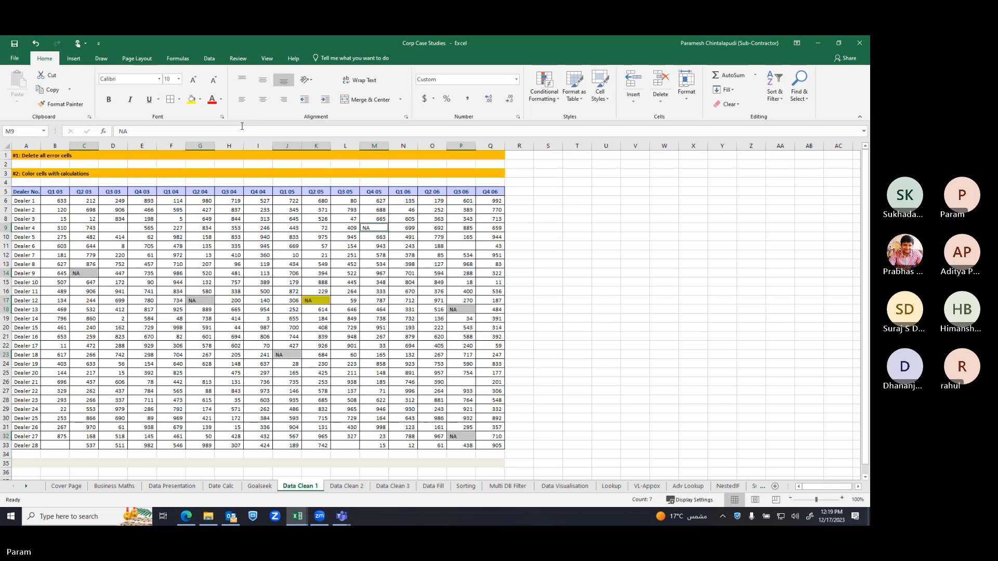
left_click(192, 100)
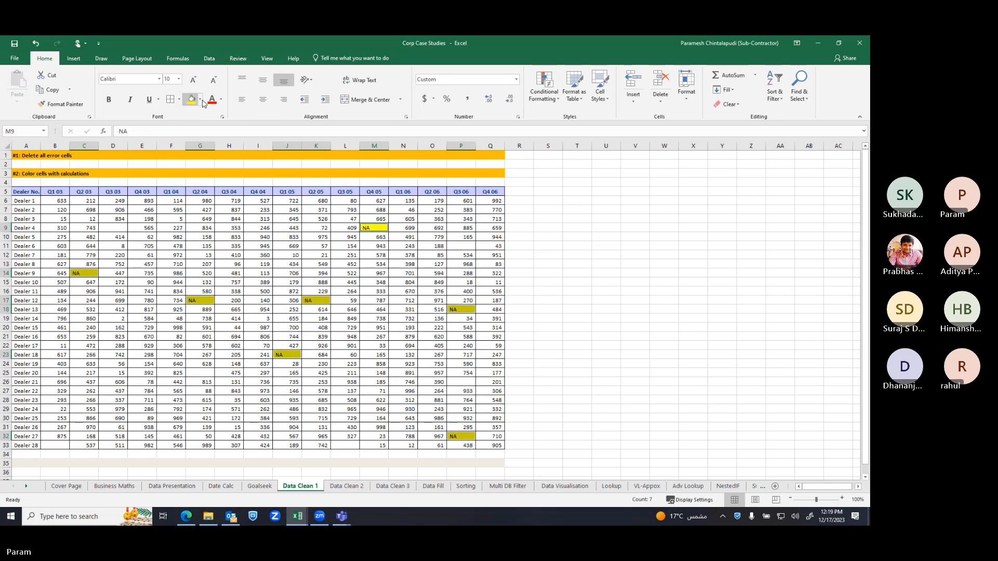
left_click(600, 271)
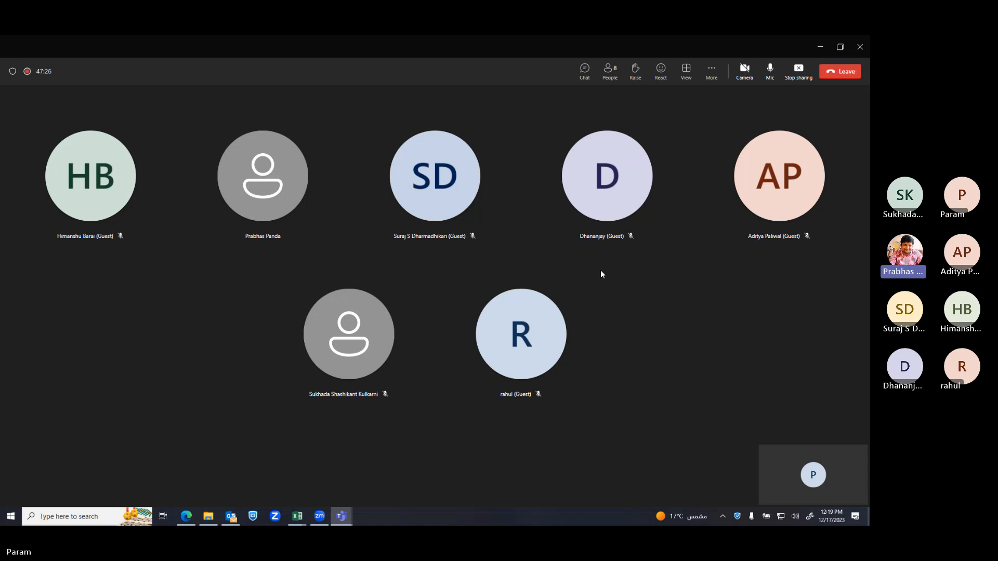
Stop sharing and minimize the Adv Excel folder window to reveal Corp Case Studies
left_click(800, 77)
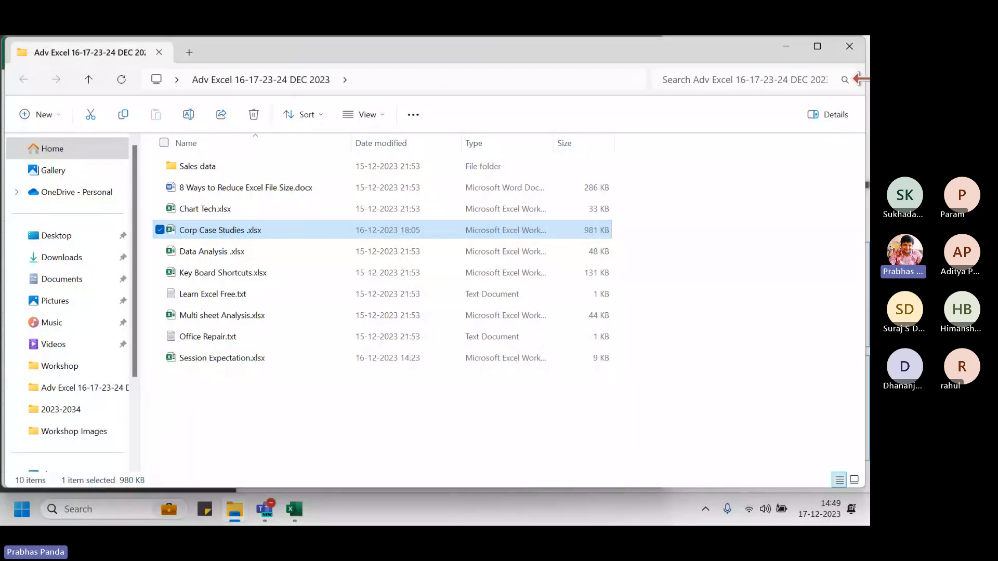
left_click_drag(867, 82, 664, 124)
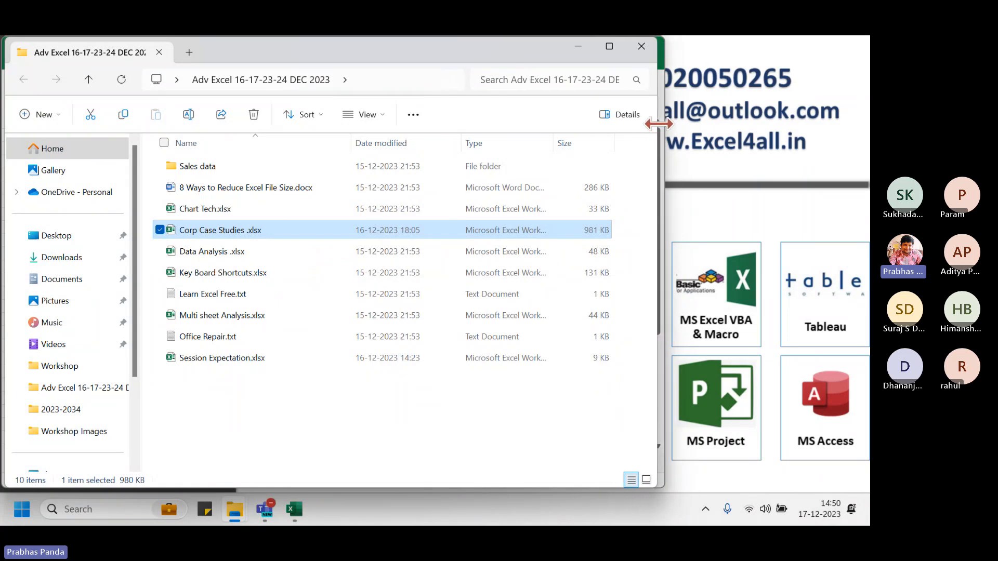
left_click(579, 50)
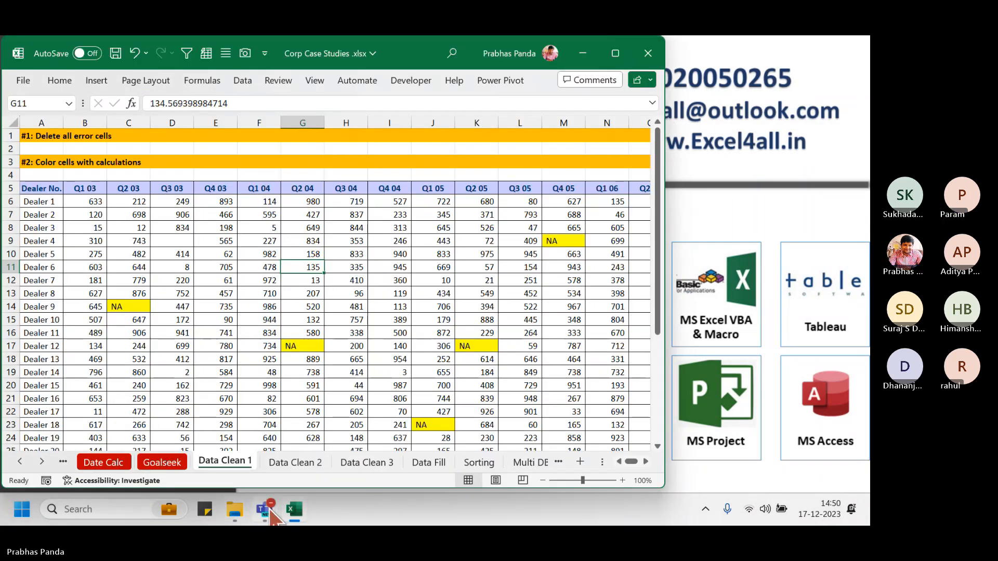
Return to Excel and draw a red annotation box around empty cell D9
mouse_move(266, 512)
left_click(180, 429)
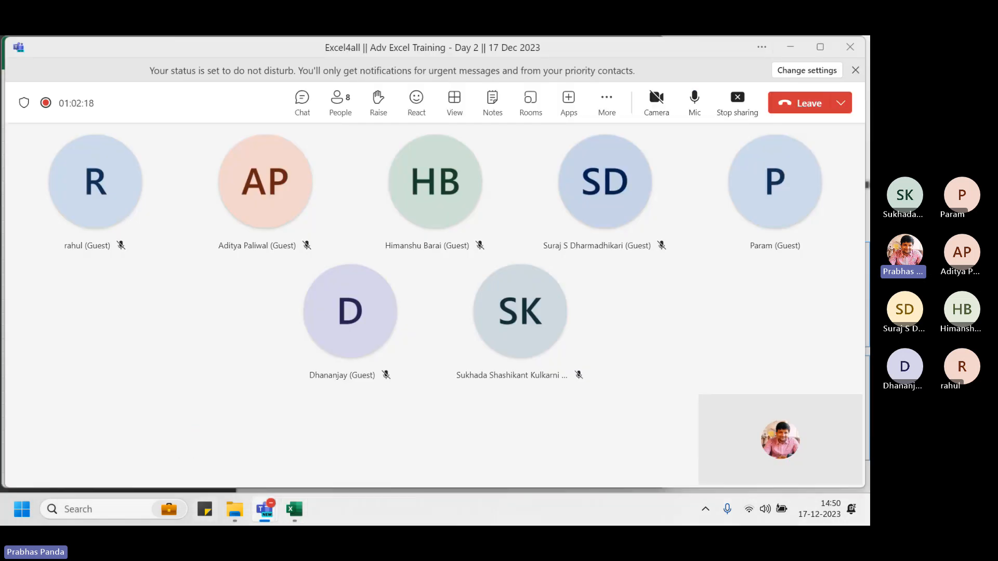
left_click(314, 427)
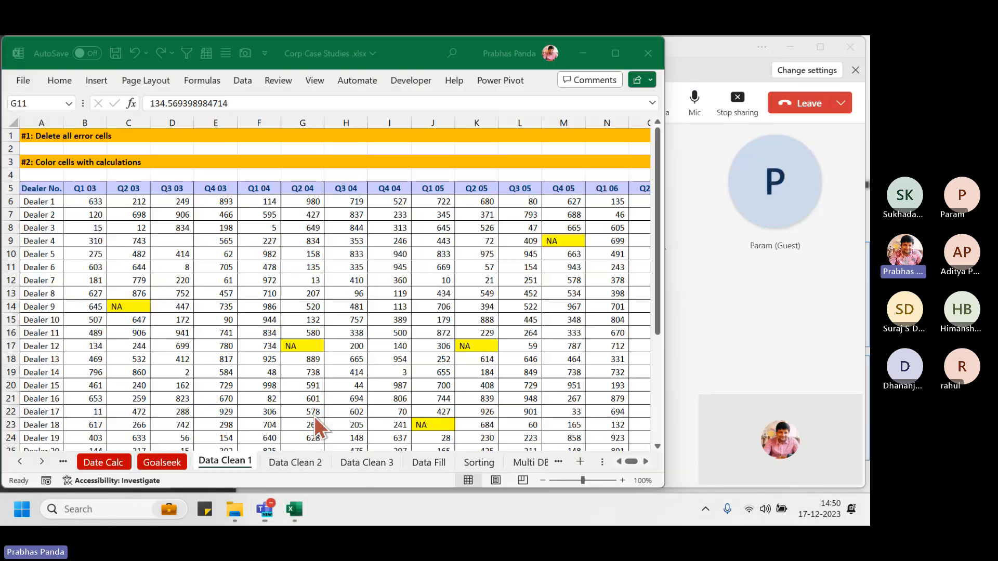
left_click(178, 240)
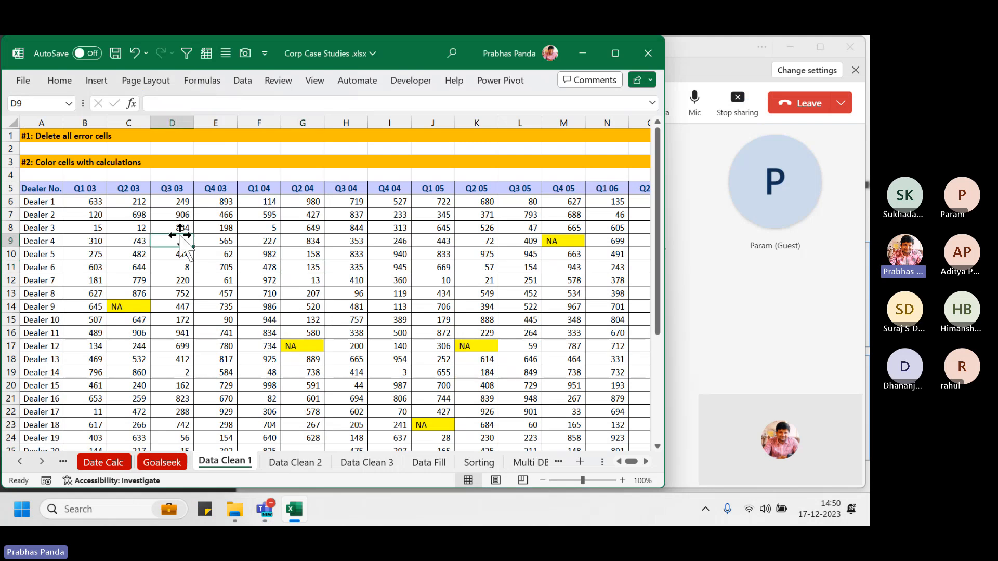
key("ctrl+2")
left_click_drag(145, 226, 202, 259)
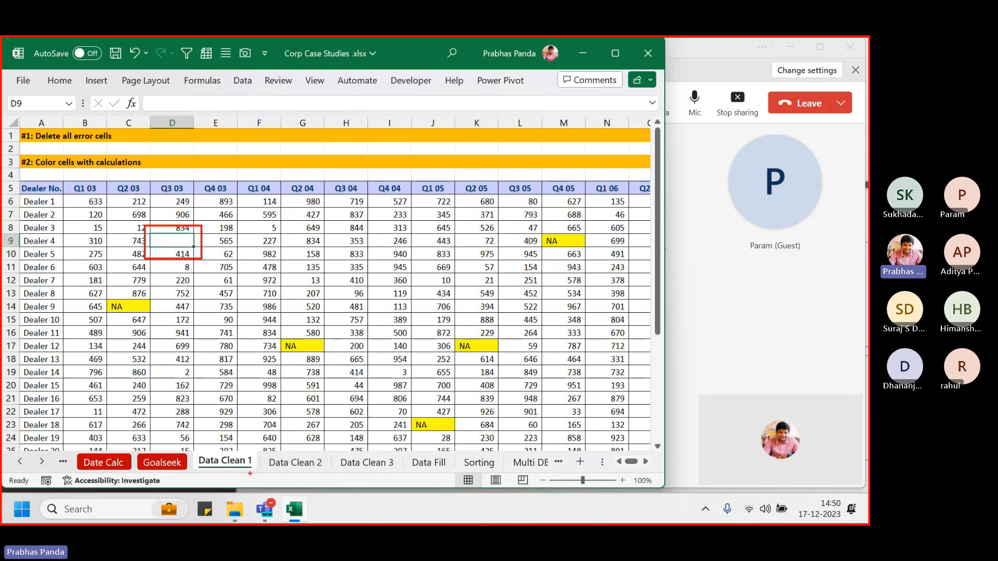
key("Escape")
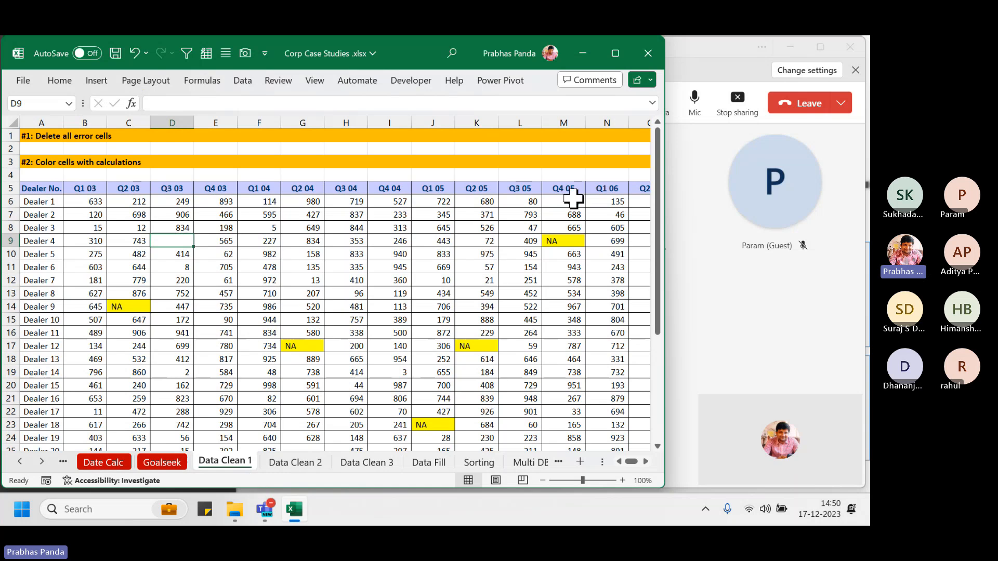
Open the meeting chat, switch back to Excel, and select the dealer data region with Ctrl+A
left_click(722, 52)
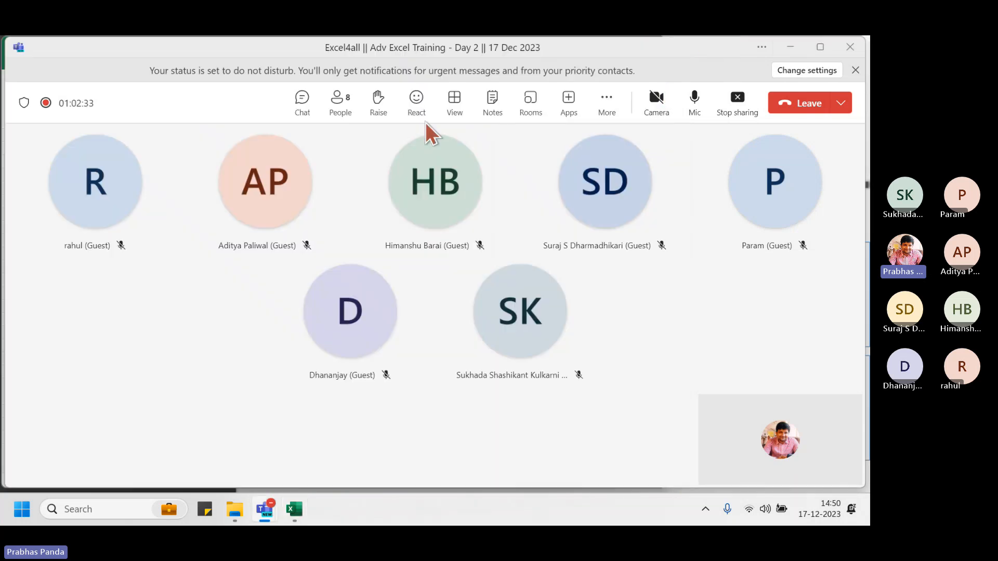
left_click(302, 97)
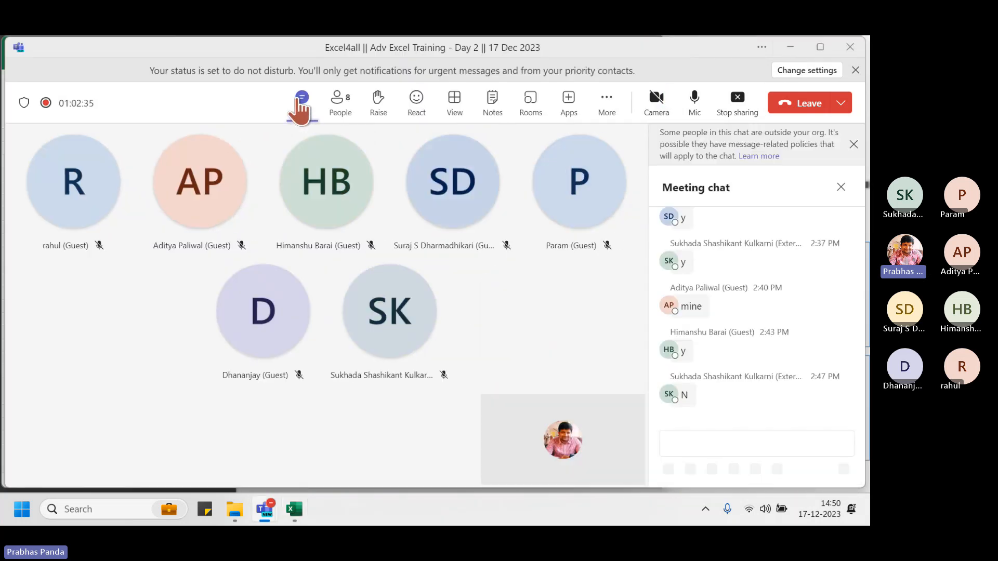
key("alt+Tab")
left_click(319, 253)
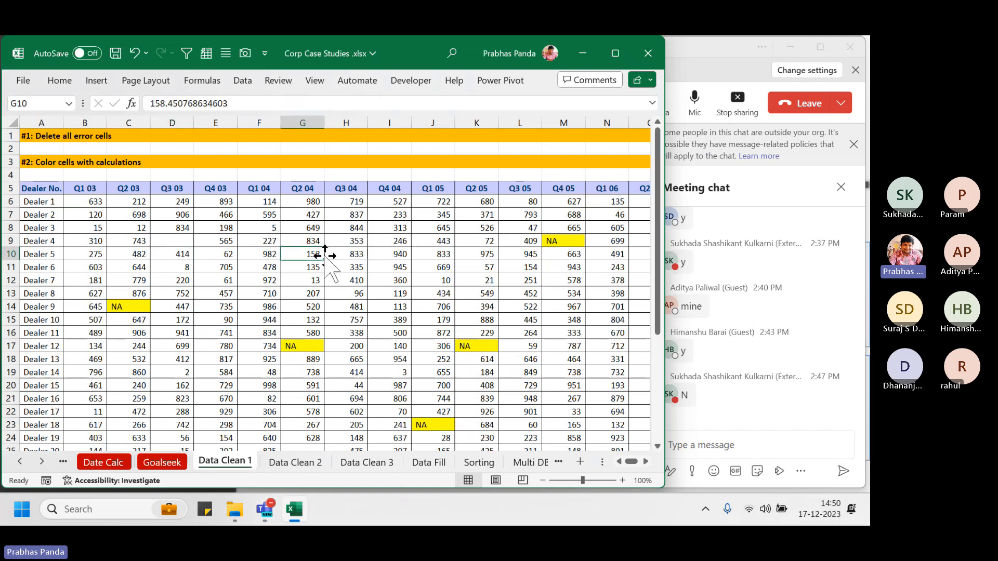
key("ctrl+a")
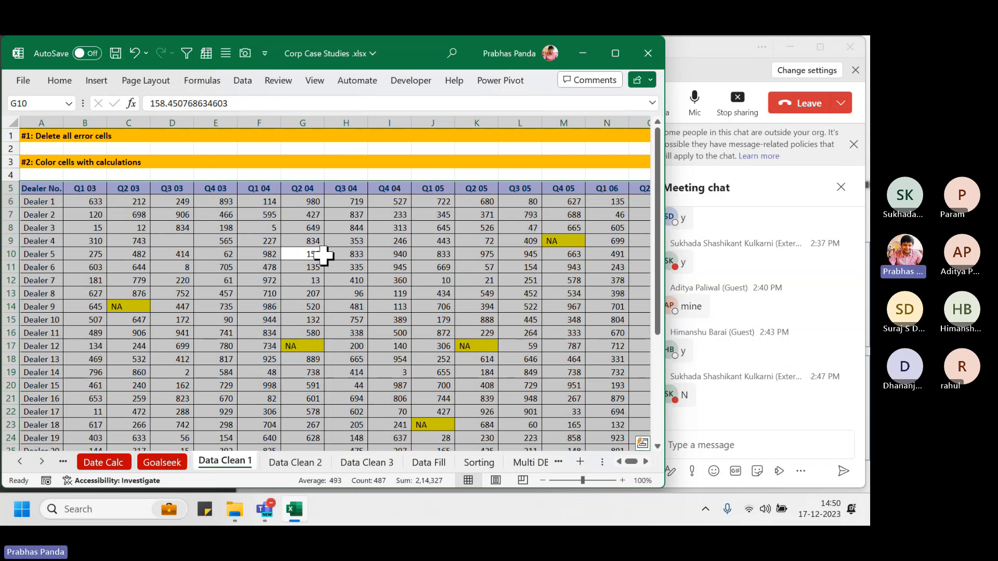
Open Go To Special from the F5 Go To box and choose Blanks
key("F5")
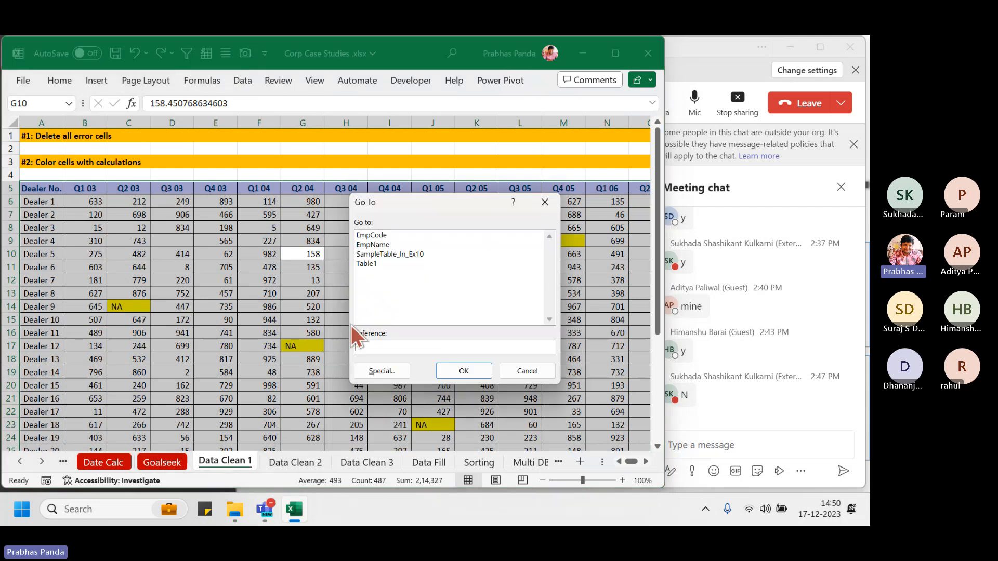
left_click(382, 371)
left_click(388, 314)
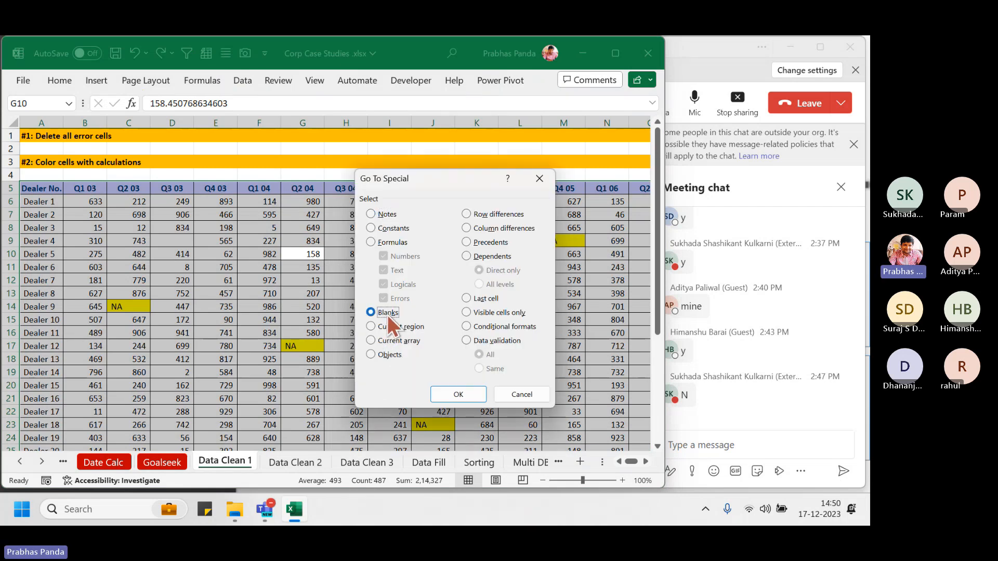
key("ctrl")
key("ctrl")
key("ctrl")
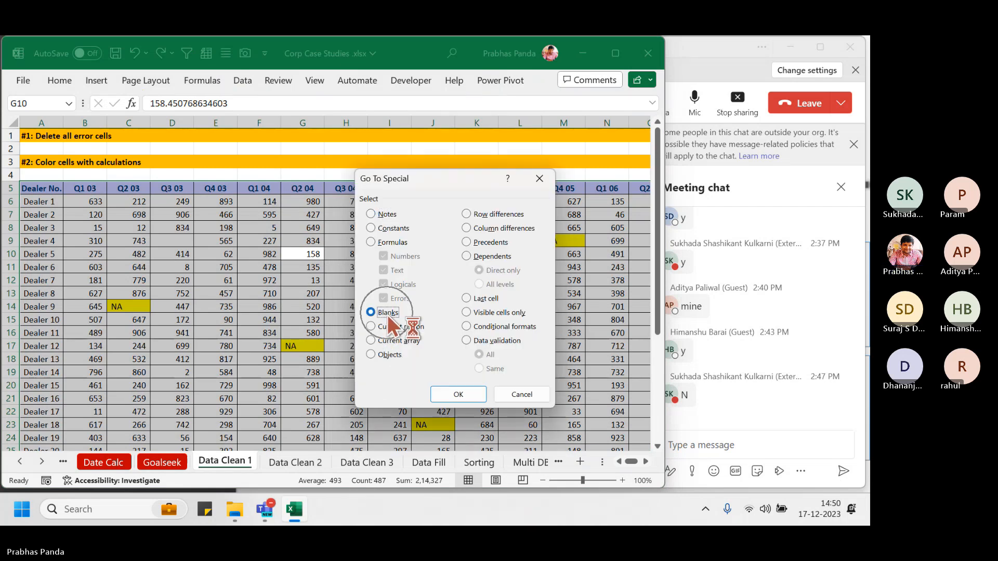
key("ctrl")
key("ctrl")
key("ctrl")
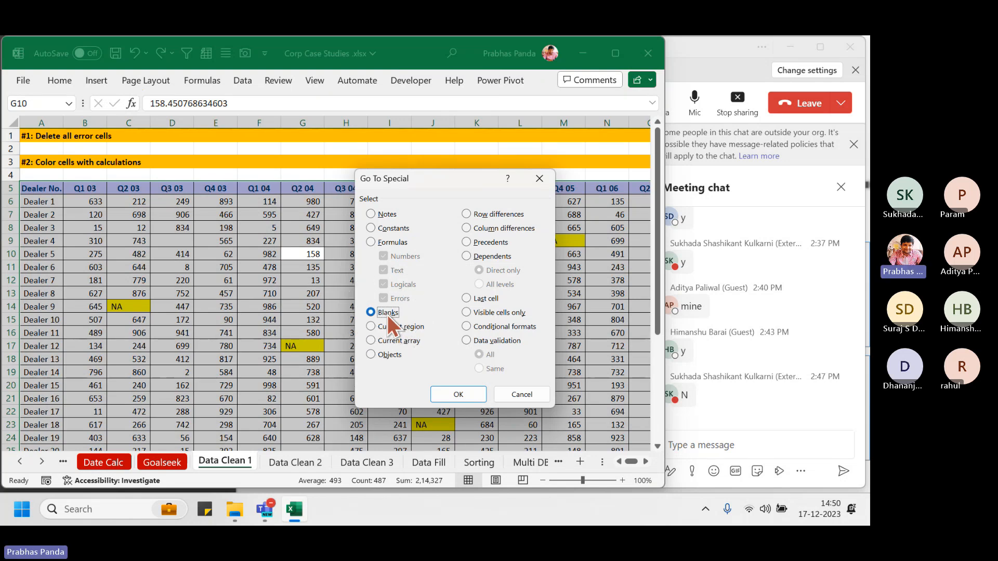
Select the six blank dealer-data cells and enter NIL into all of them at once
left_click(458, 395)
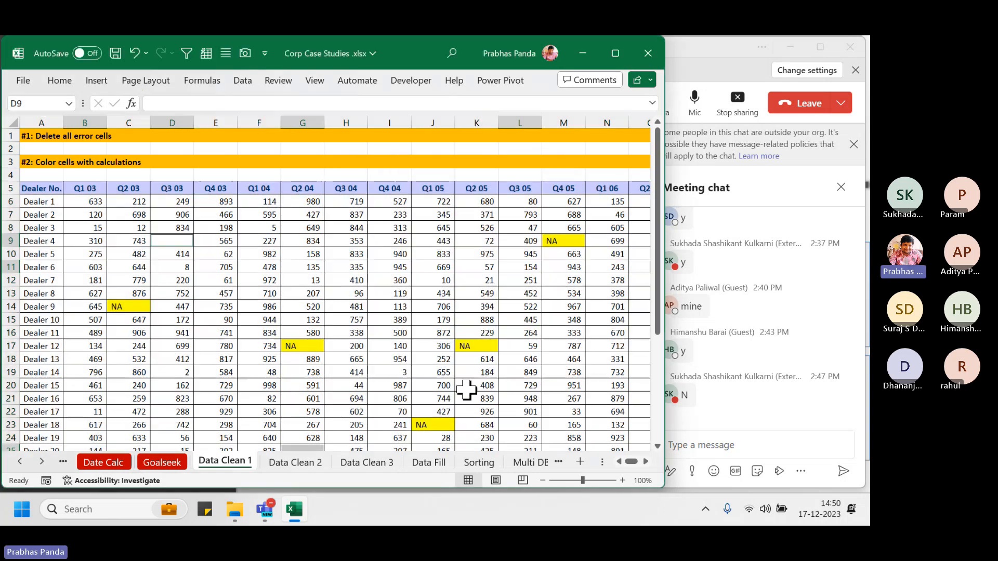
left_click_drag(658, 222, 620, 270)
scroll(620, 269, "down", 2)
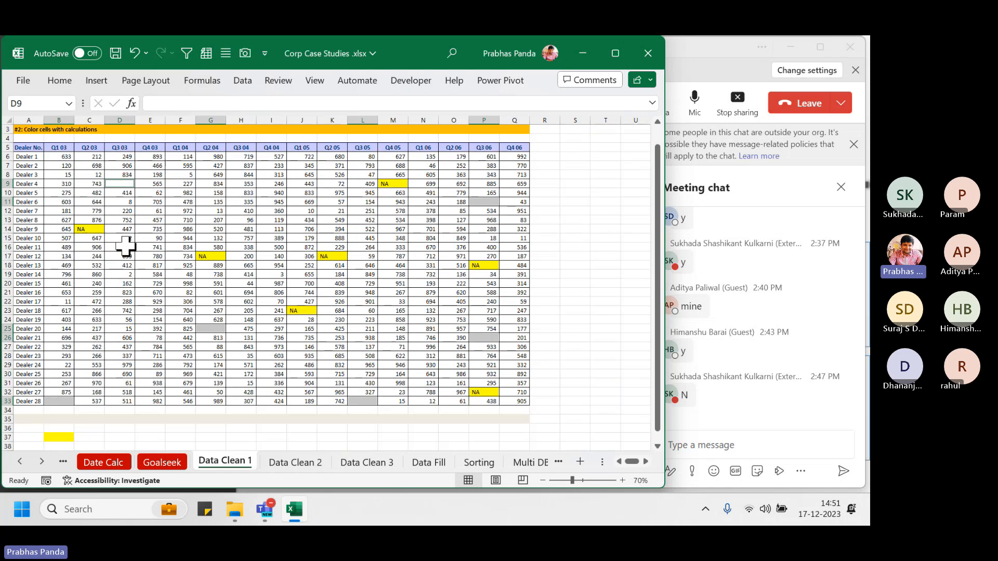
scroll(108, 284, "up", 1)
scroll(109, 285, "up", 3)
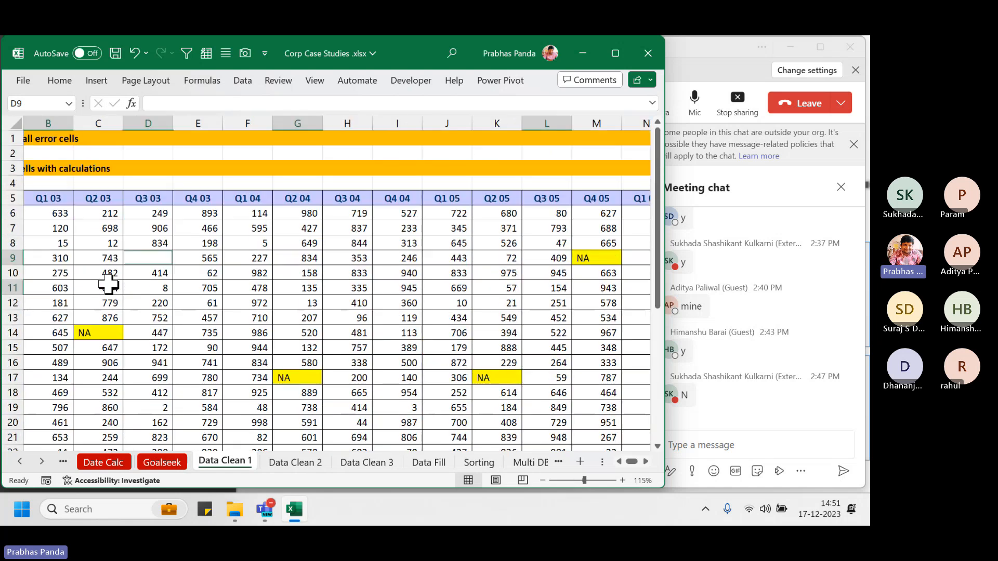
type("NIL")
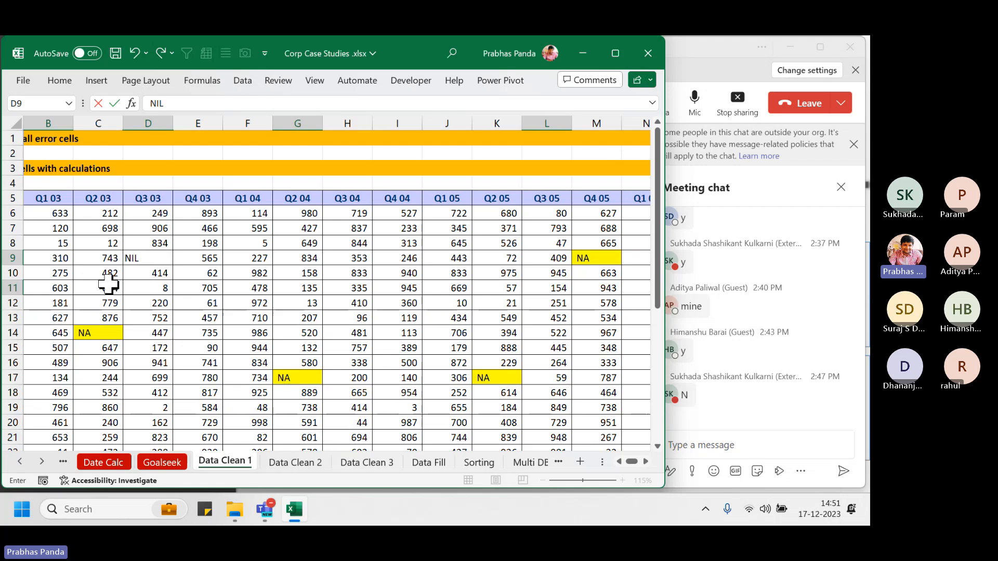
key("ctrl+Return")
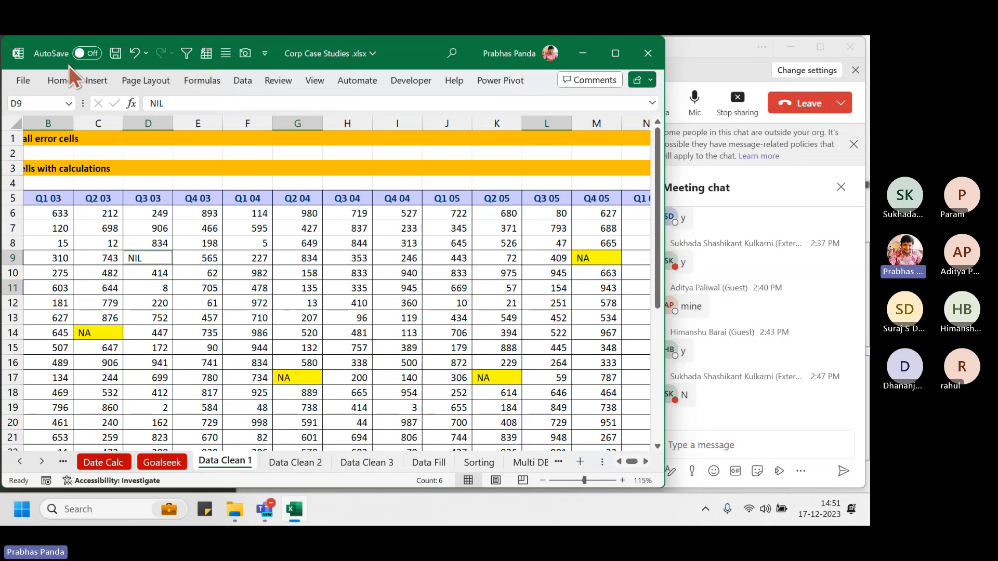
Fill the selected NIL cells green, then repeat the green fill on legend cell B38
left_click(58, 81)
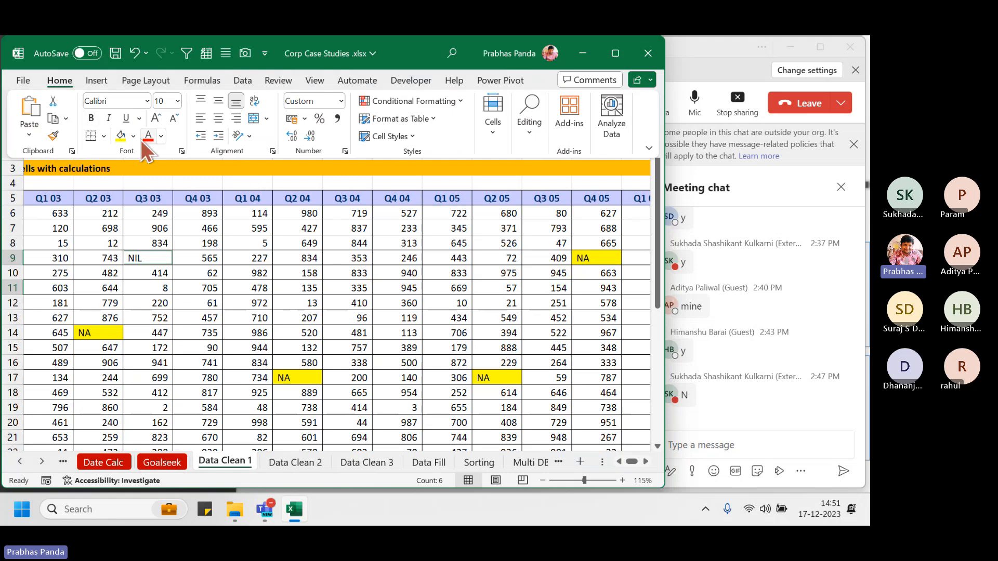
left_click(133, 136)
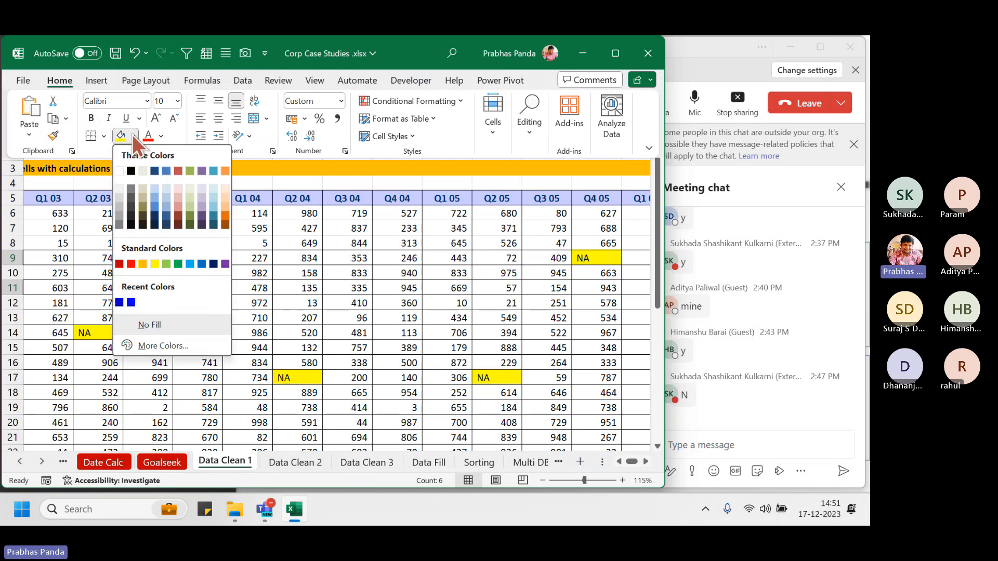
left_click(166, 264)
scroll(89, 301, "down", 11)
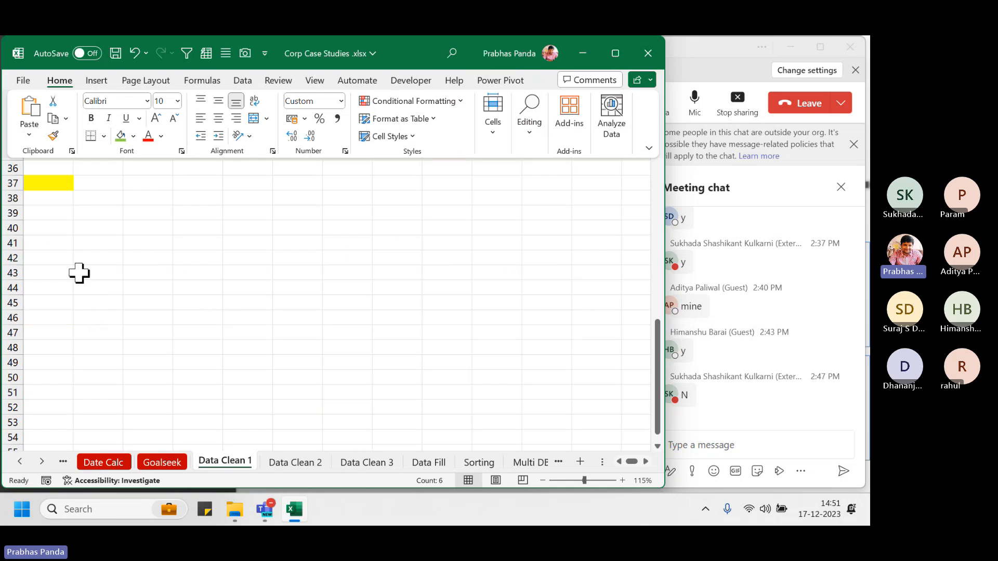
left_click(40, 197)
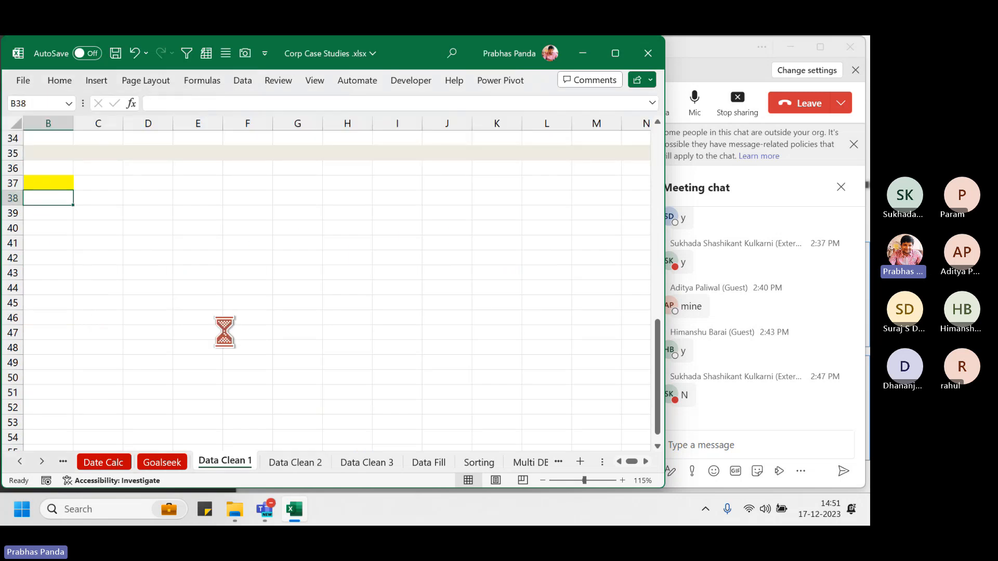
key("F4")
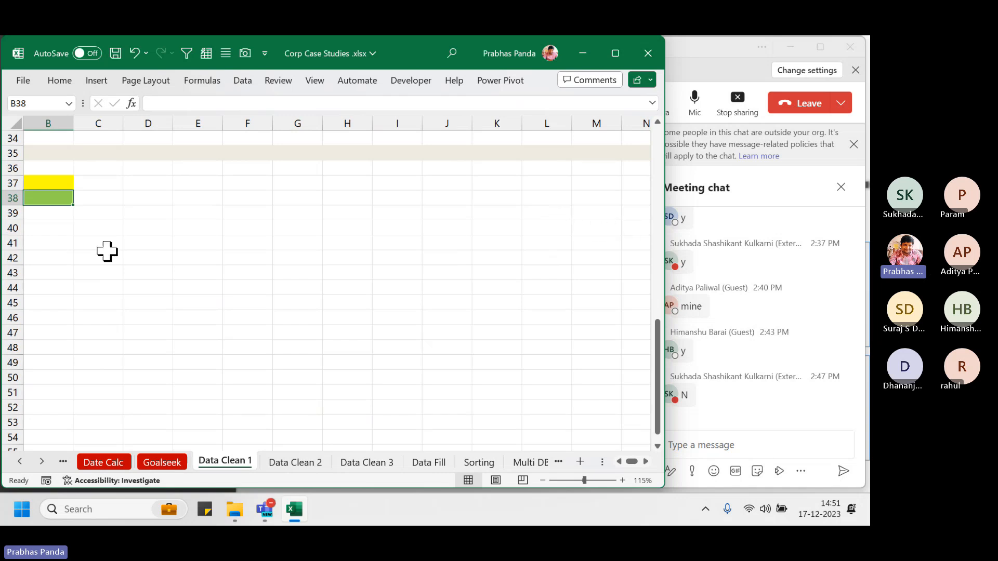
scroll(96, 392, "up", 3)
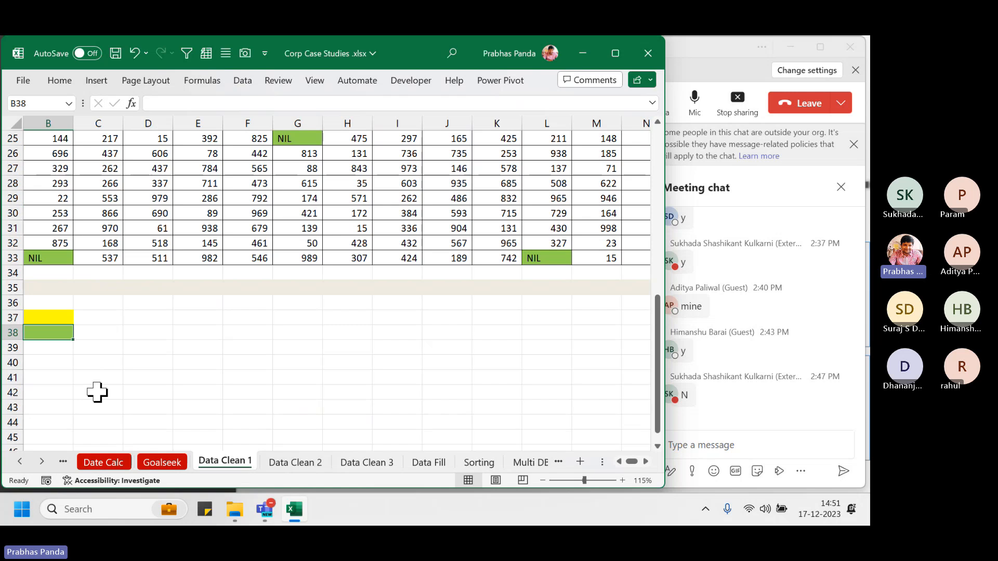
scroll(97, 393, "up", 3)
scroll(97, 393, "down", 2)
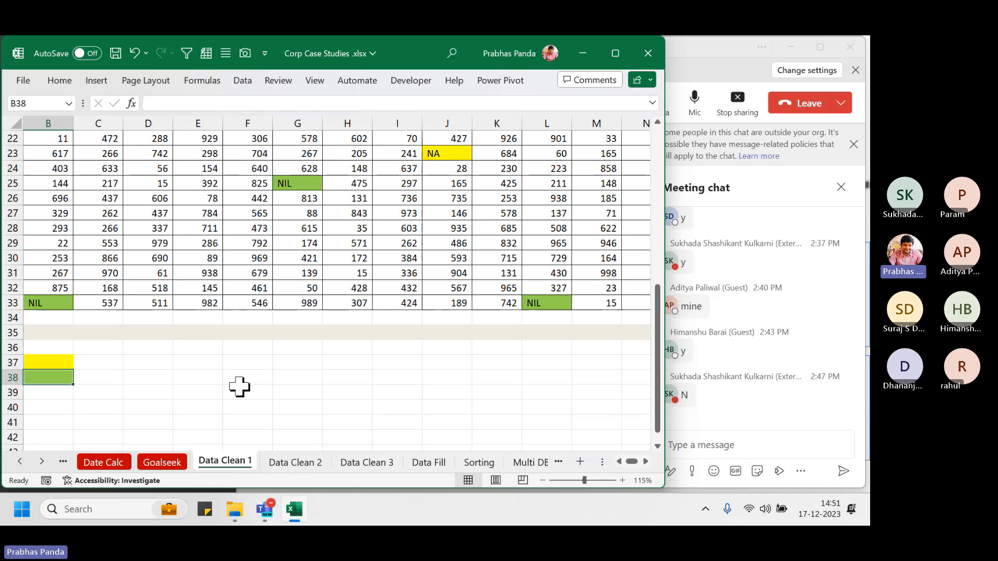
Color the Data Clean 1 sheet tab red and return to the Teams meeting
right_click(222, 457)
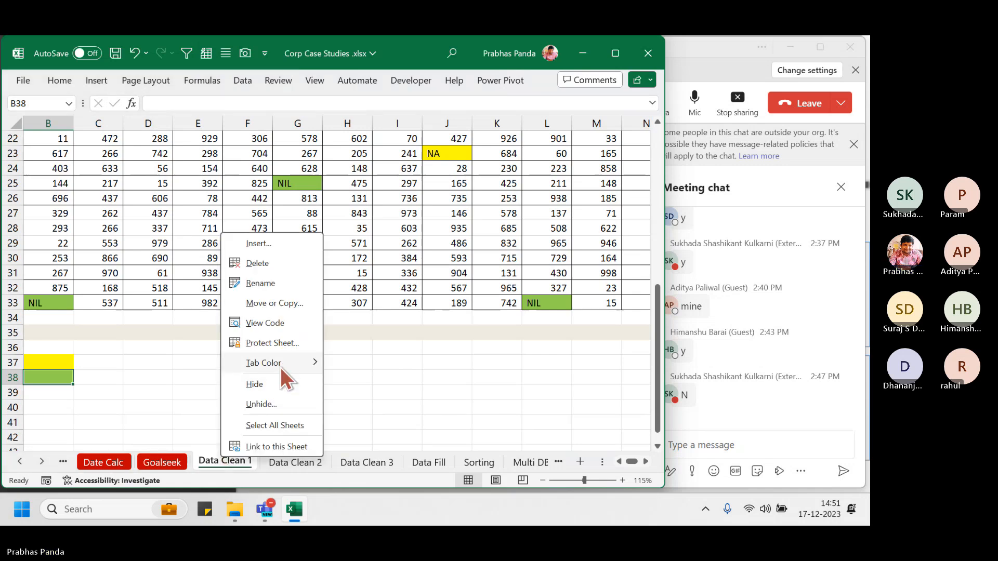
mouse_move(280, 367)
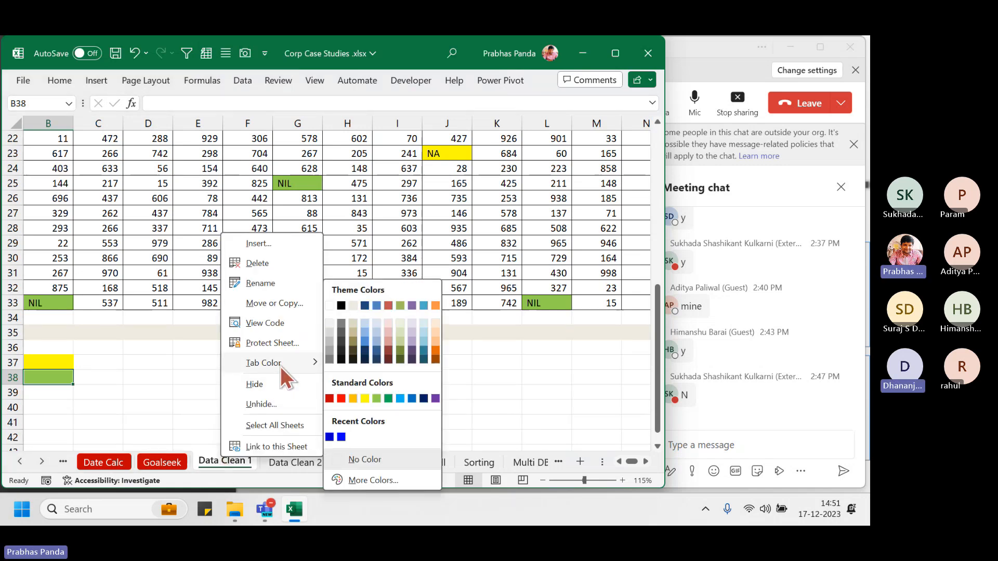
left_click(330, 399)
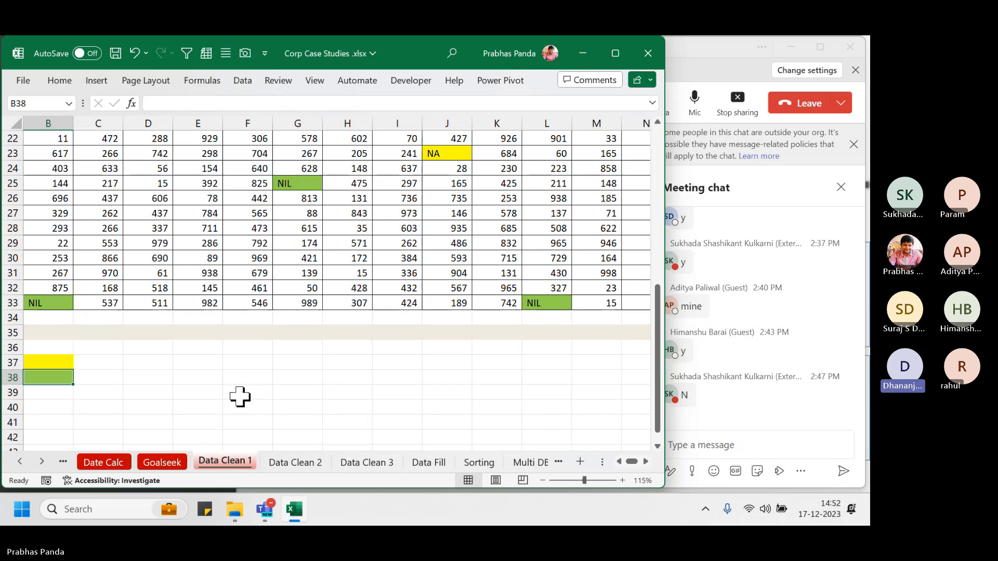
left_click(707, 56)
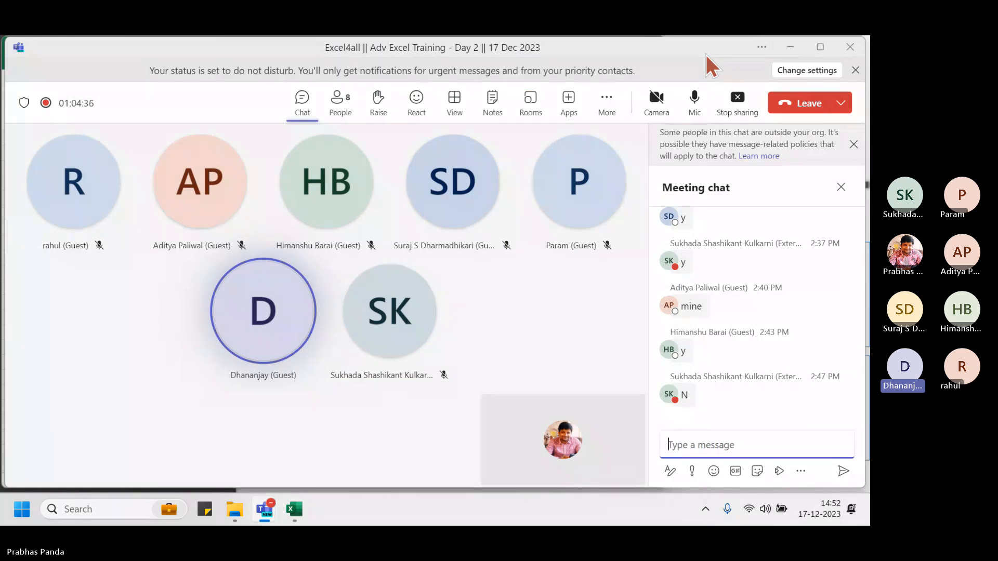
Dismiss the outside-organisation banner and close the Meeting chat panel
left_click(853, 144)
left_click(841, 146)
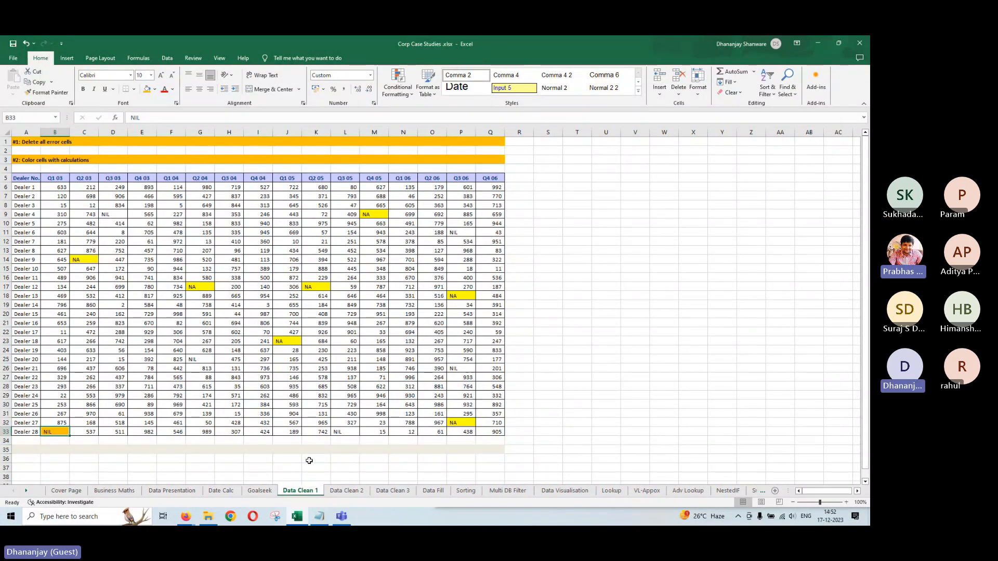
Undo the two fills and re-enter NIL into the selected blank cells
key("ctrl+z")
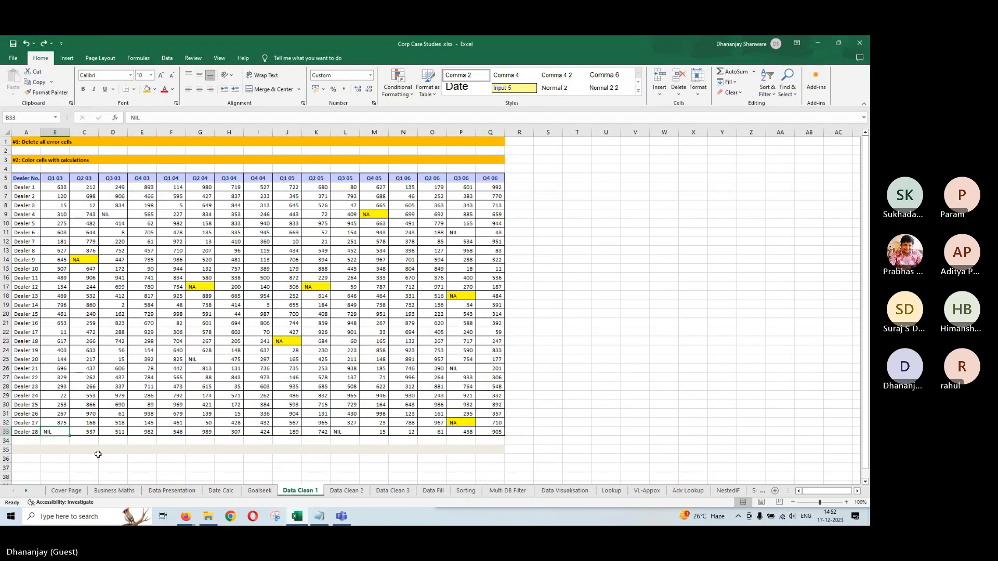
key("ctrl+z")
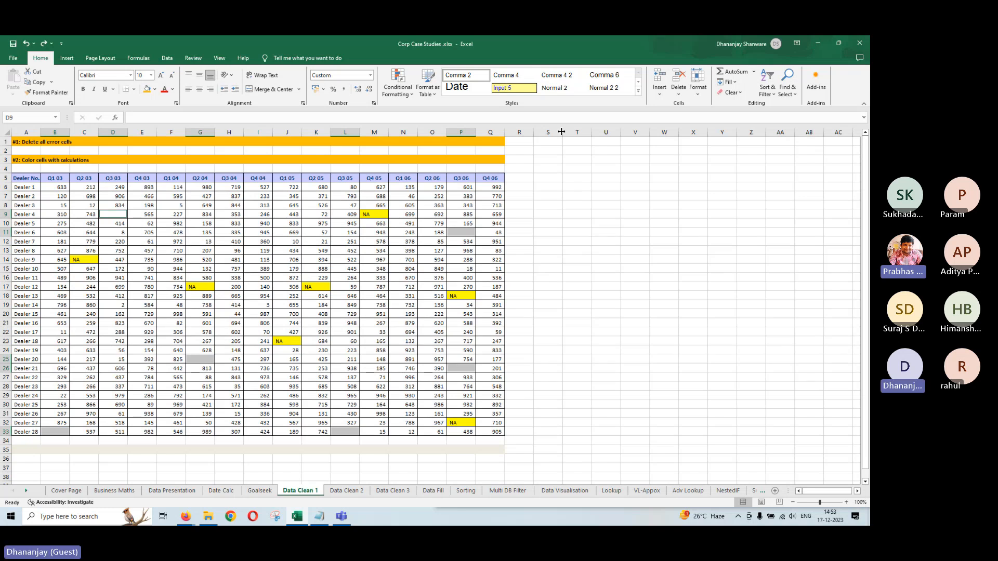
type("NIL")
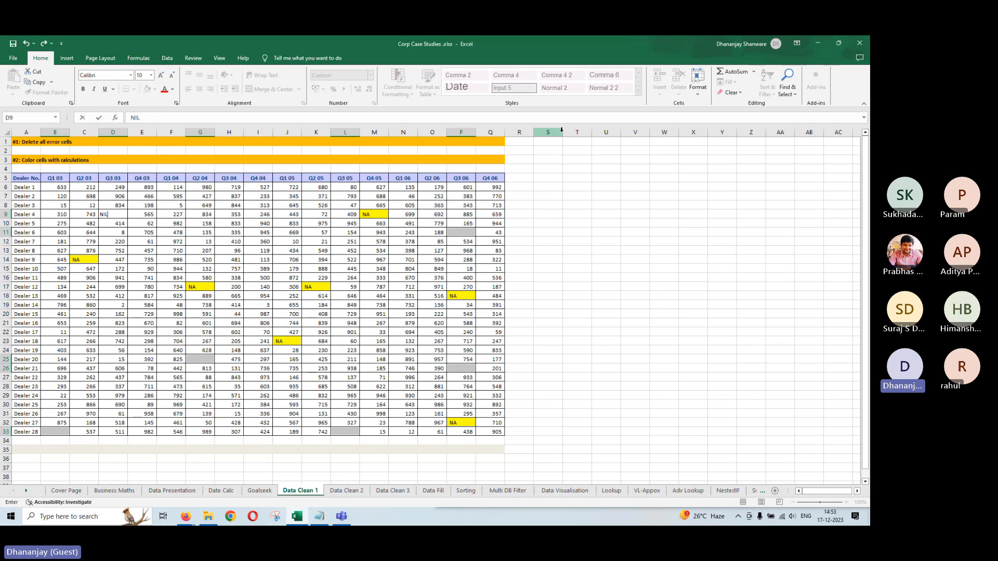
key("ctrl+Return")
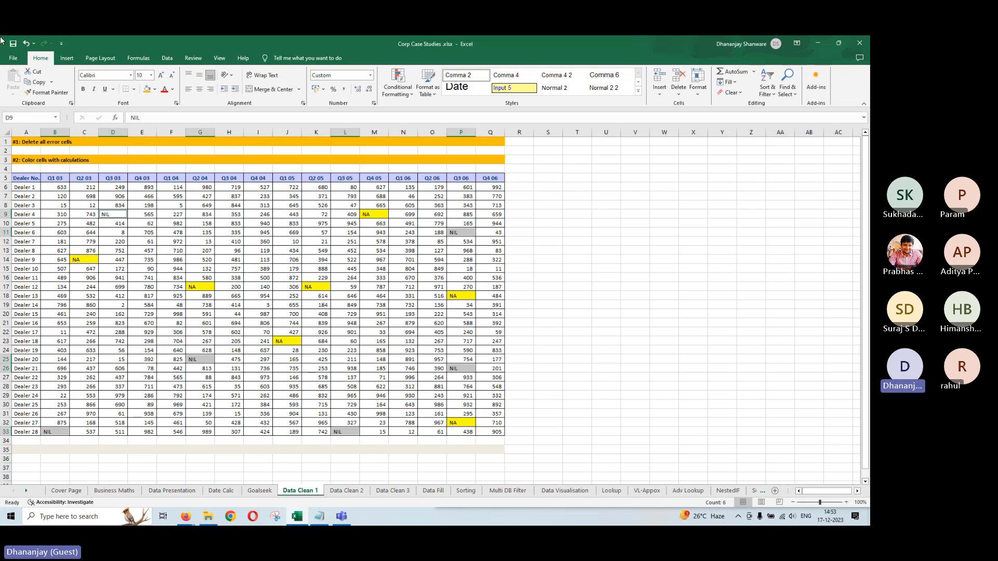
Fill the NIL cells dark yellow, snap Excel left, and stop sharing the screen
left_click(147, 91)
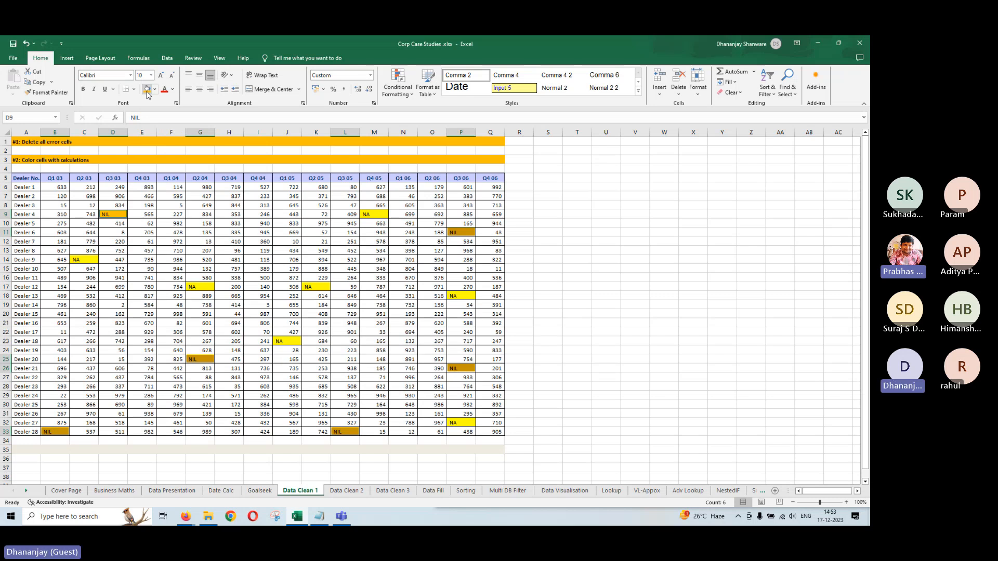
key("super+Left")
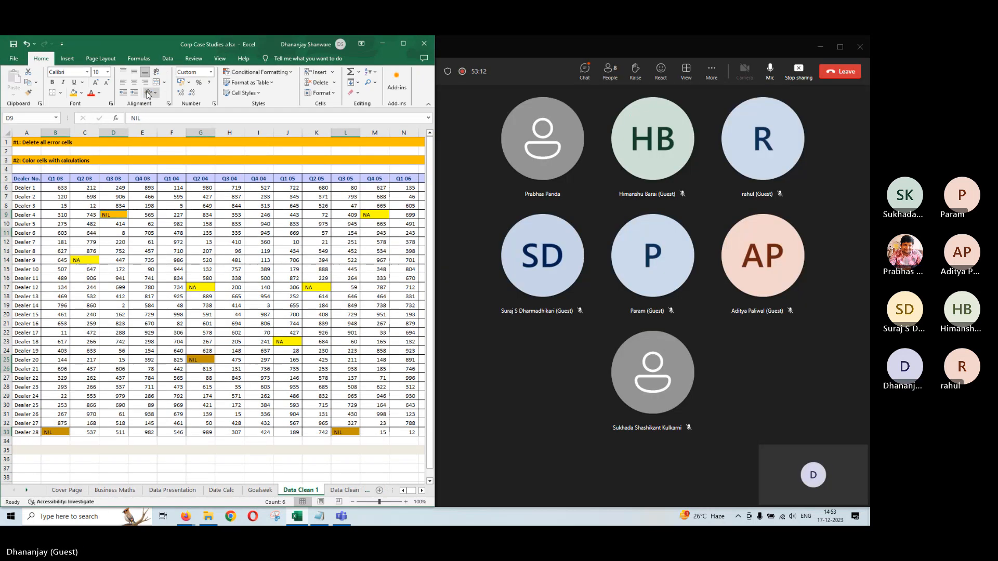
left_click(798, 72)
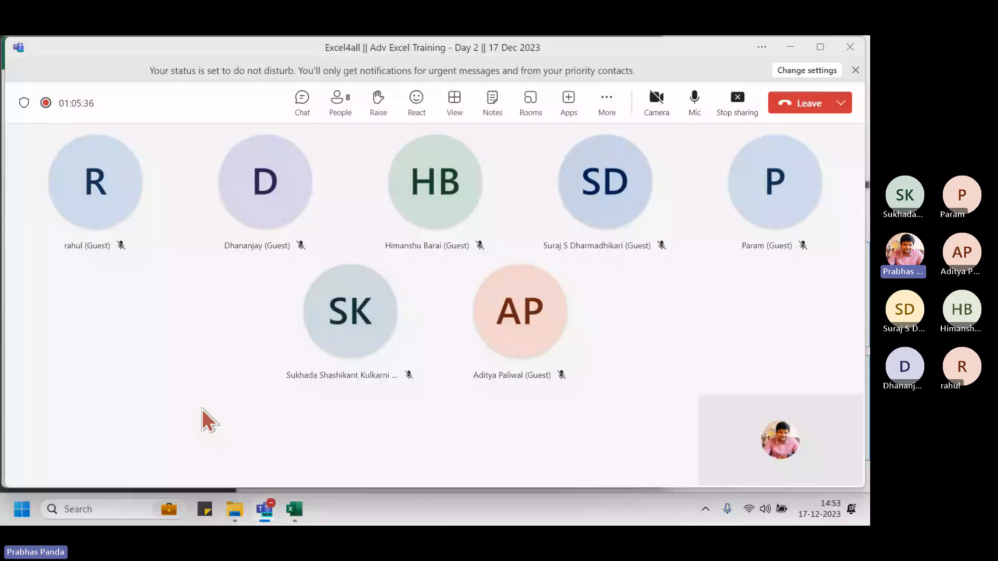
Show the meeting chat, return to Excel at cell A1, and open the Data Clean 2 sheet
left_click(302, 101)
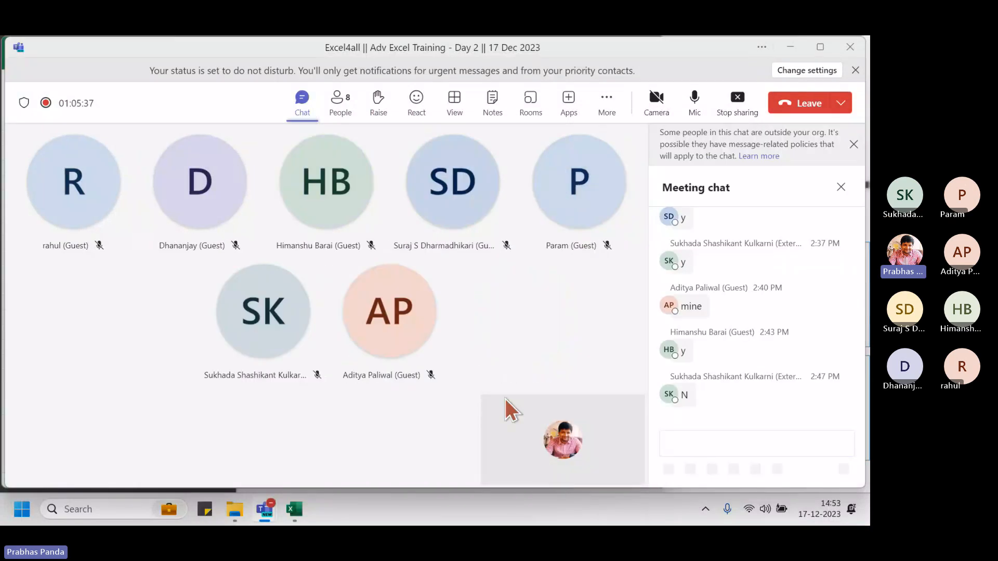
key("alt+Tab")
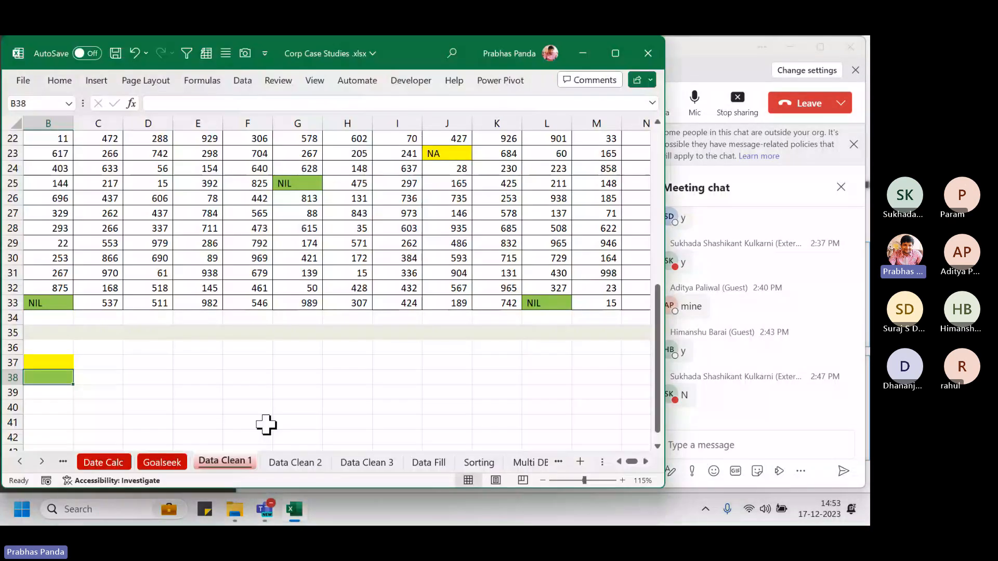
scroll(441, 358, "up", 4)
scroll(440, 358, "up", 3)
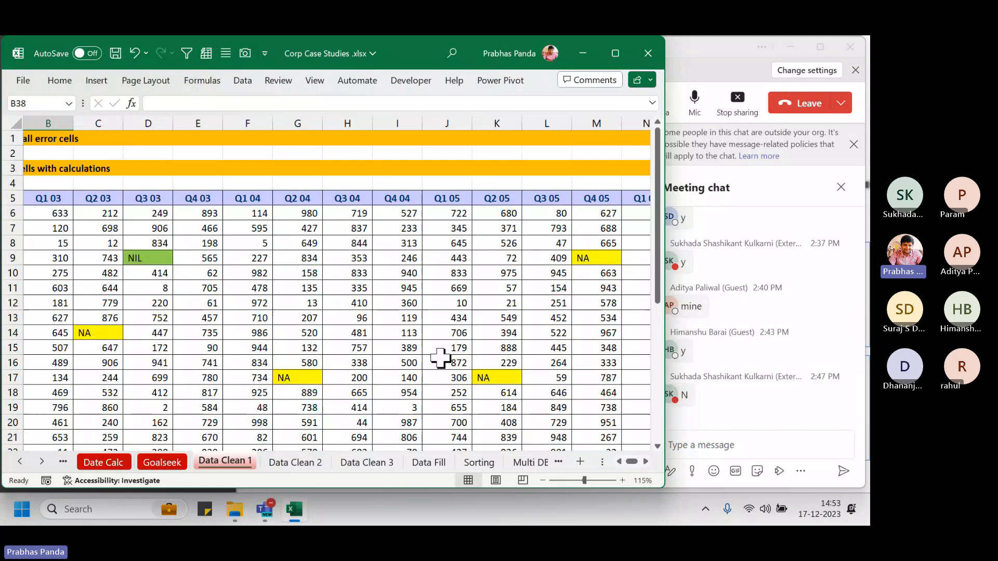
scroll(351, 319, "down", 4)
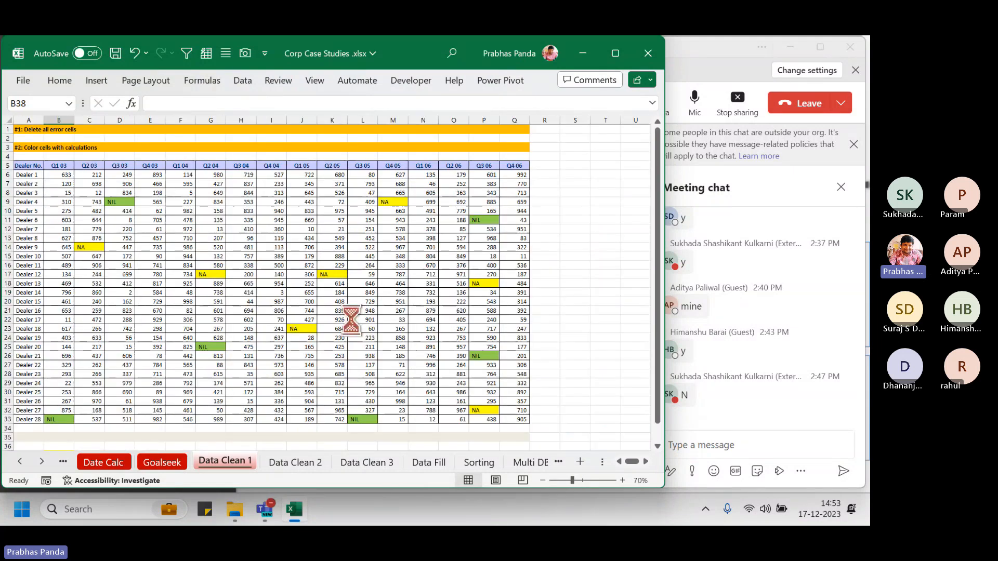
scroll(351, 319, "up", 3)
key("ctrl+Home")
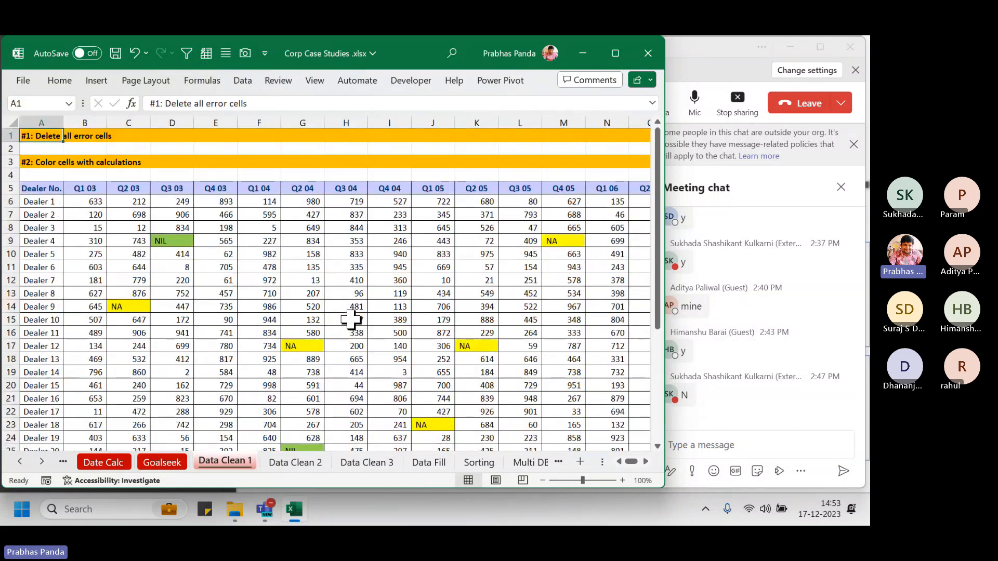
left_click(296, 463)
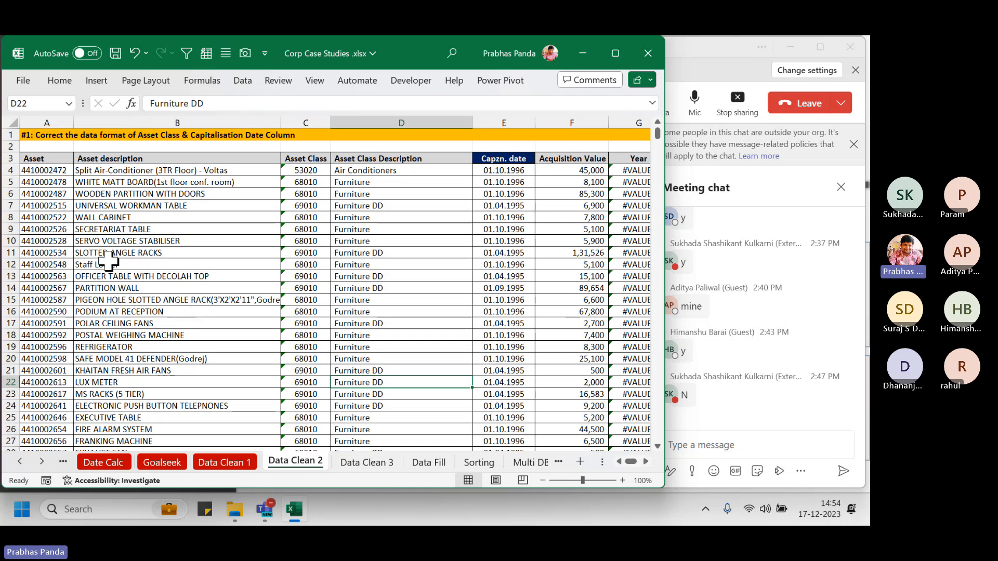
Jump to the top of the asset table and select column C, Asset Class
scroll(104, 221, "up", 2, "ctrl")
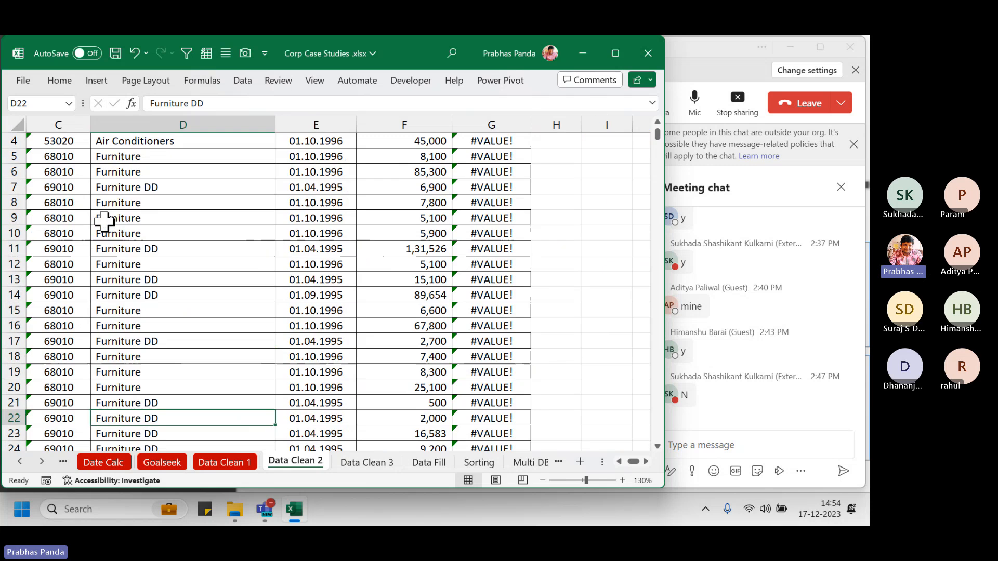
key("ctrl+Home")
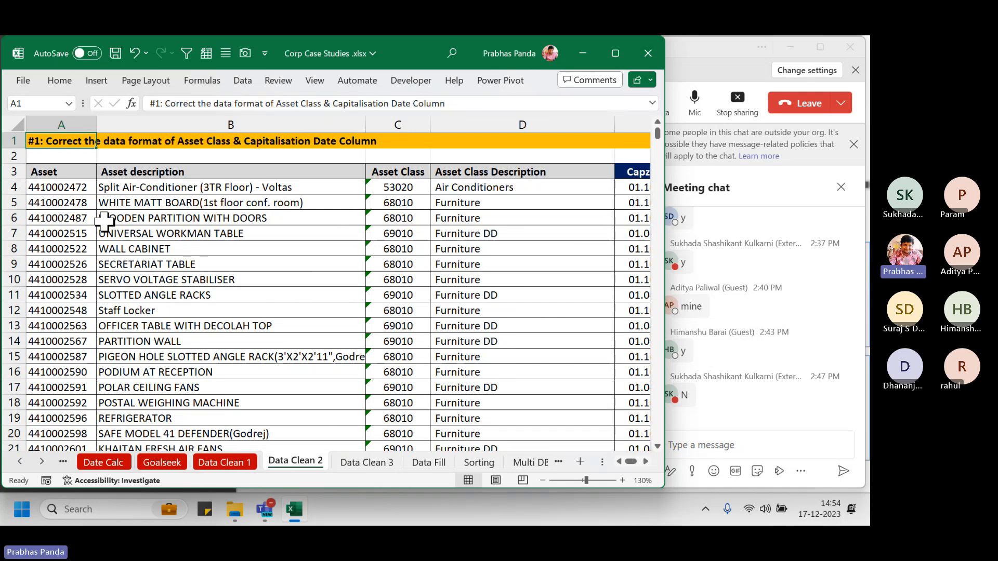
left_click_drag(57, 124, 226, 118)
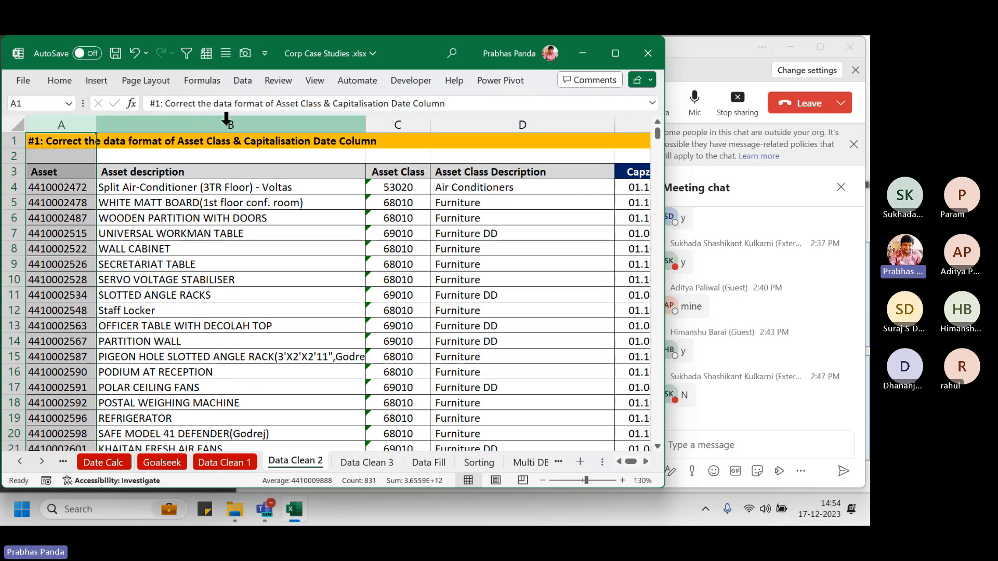
left_click_drag(422, 127, 416, 122)
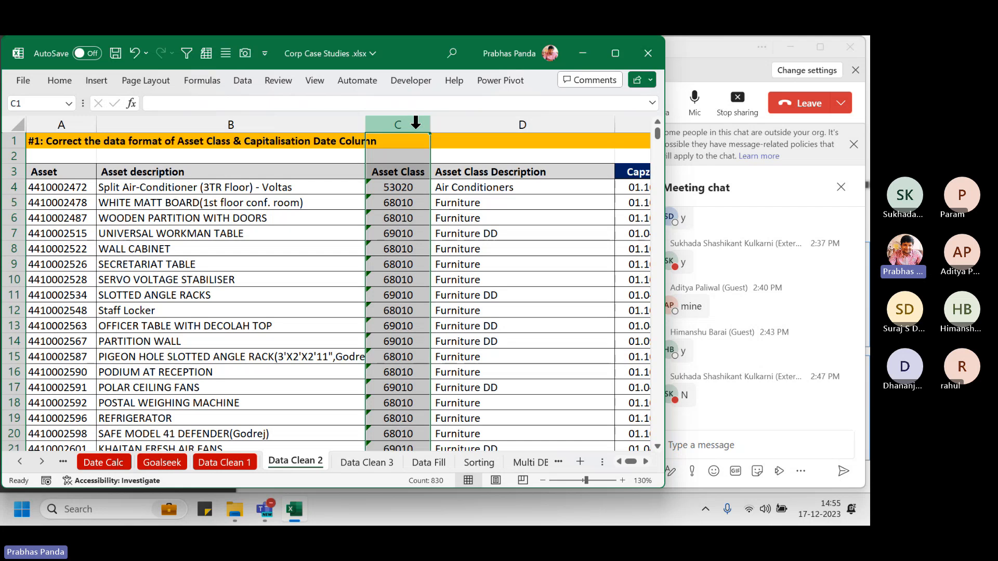
scroll(411, 121, "right", 7)
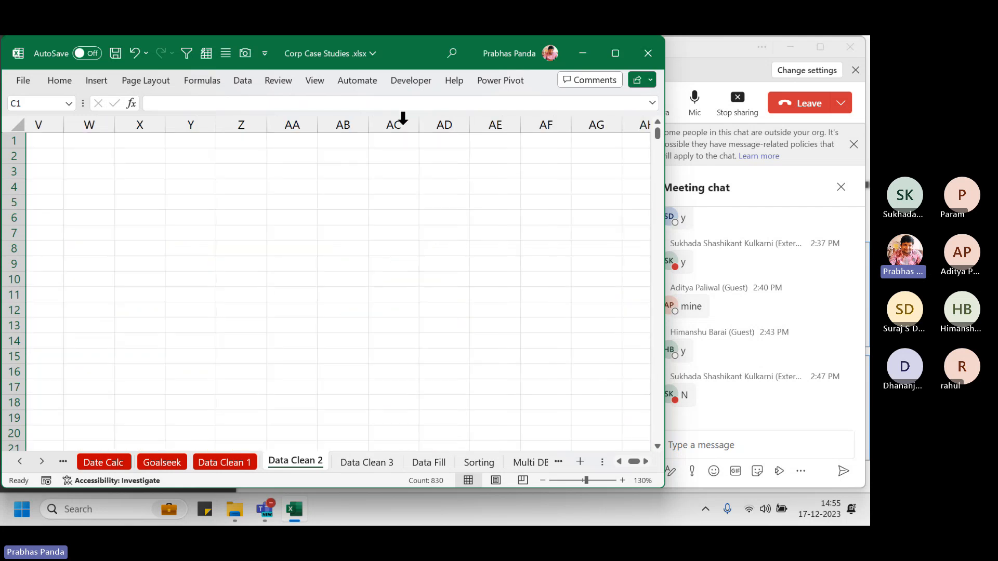
left_click(403, 118)
key("ctrl+Home")
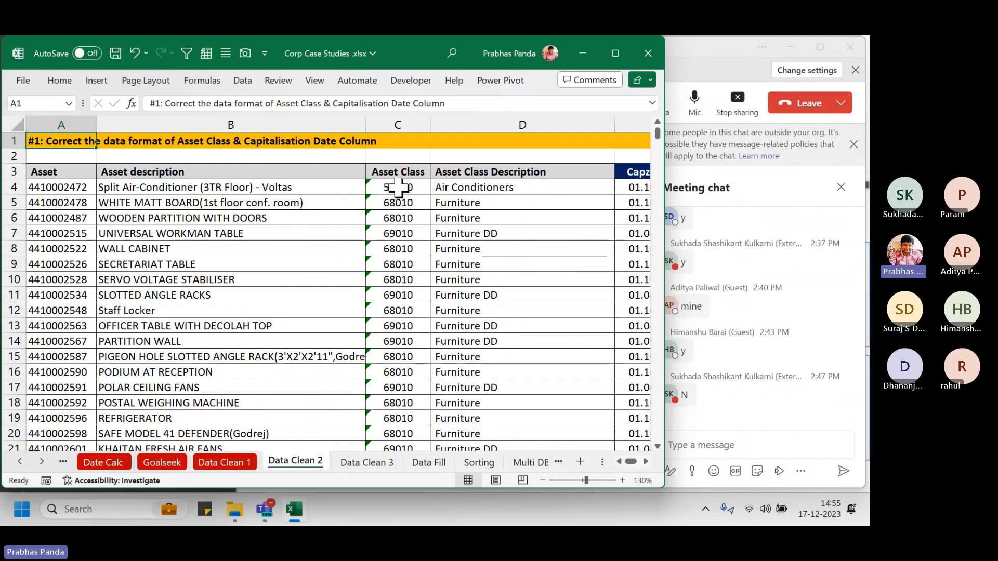
key("ctrl+2")
mouse_move(355, 173)
left_mouse_down()
mouse_move(390, 316)
mouse_move(381, 415)
left_mouse_up()
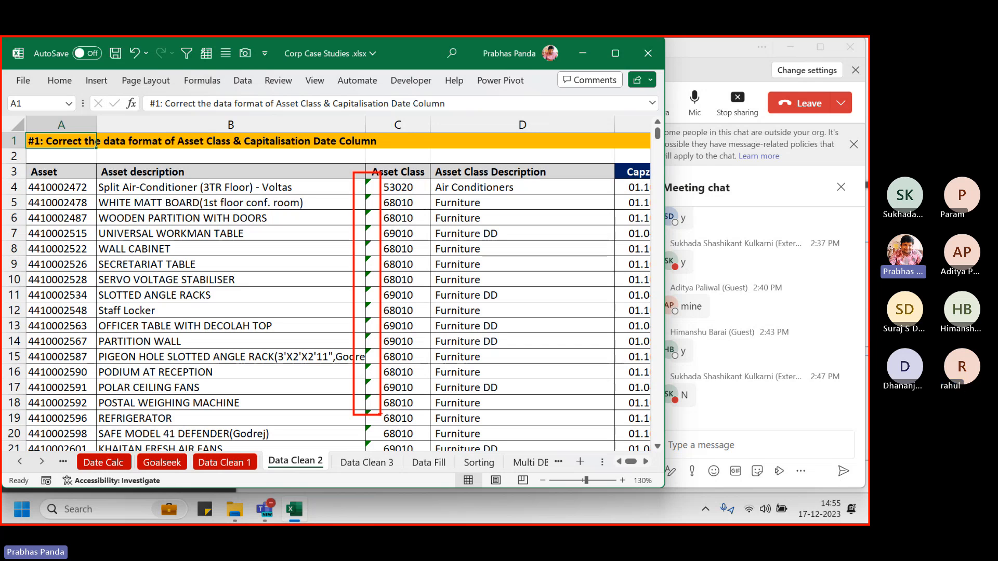
key("Escape")
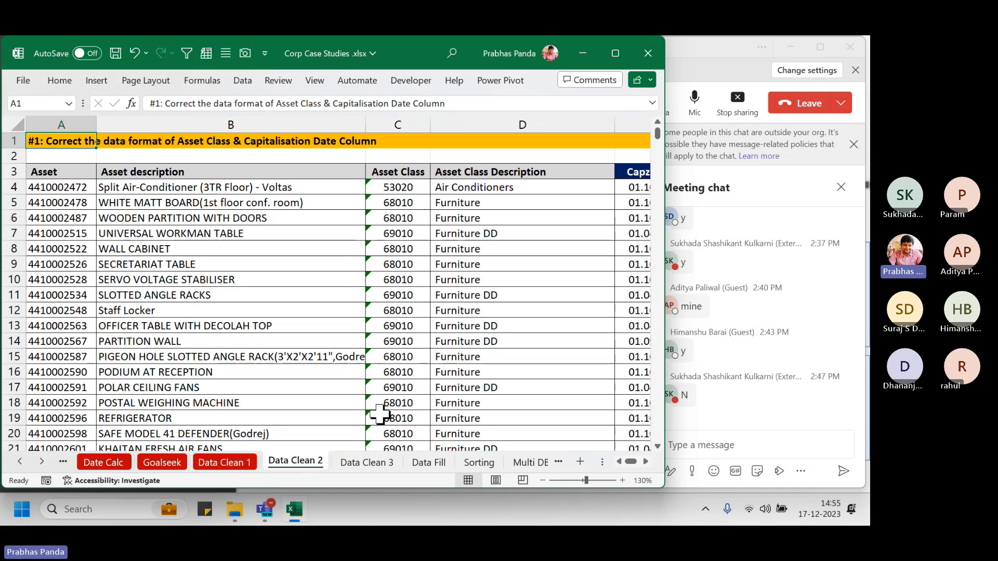
left_click_drag(391, 188, 375, 378)
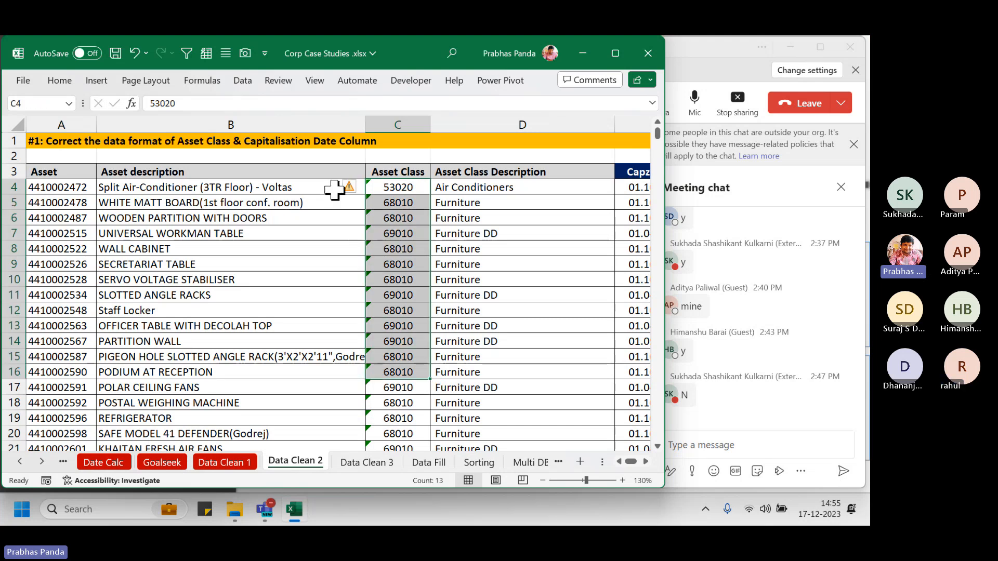
left_click(348, 189)
left_click(348, 190)
left_click(349, 189)
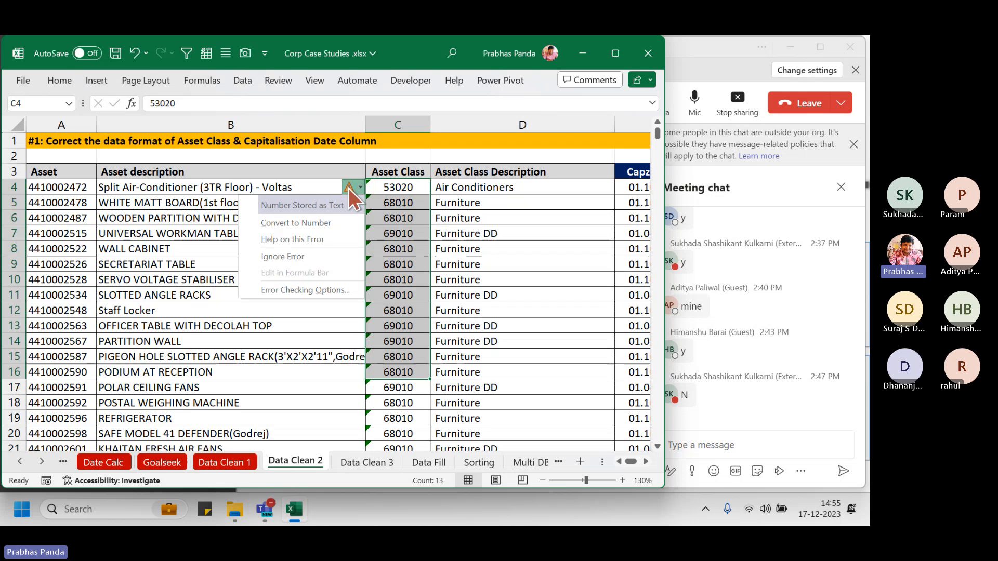
left_click(329, 223)
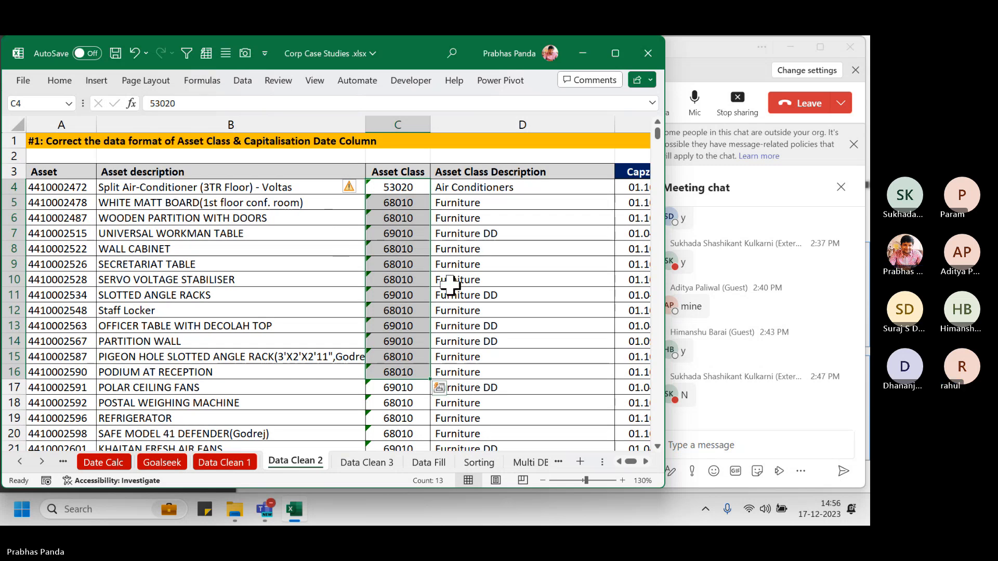
left_click(409, 231)
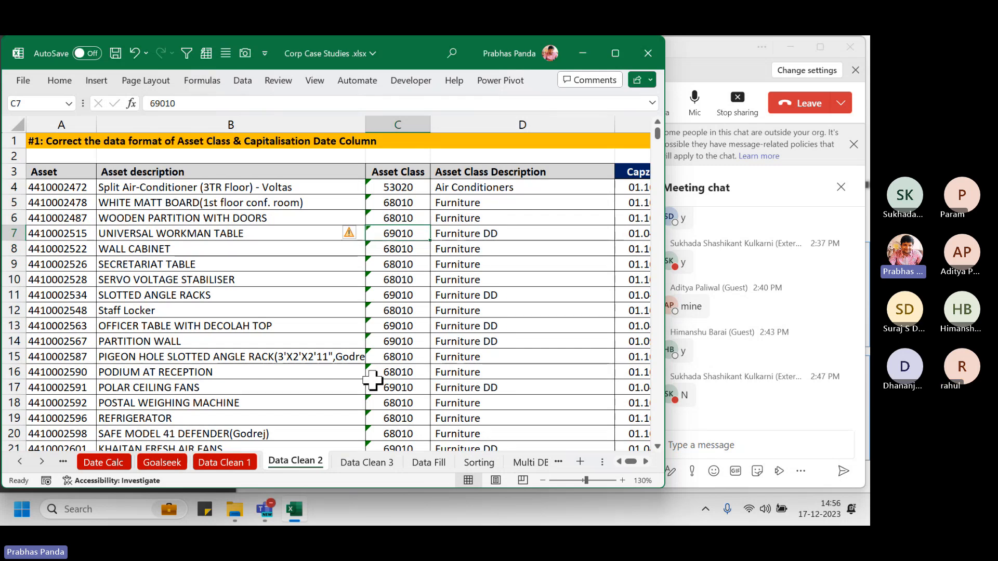
Select Asset Class cells C4:C832 and scroll back to the top, keeping the selection
left_click(404, 188)
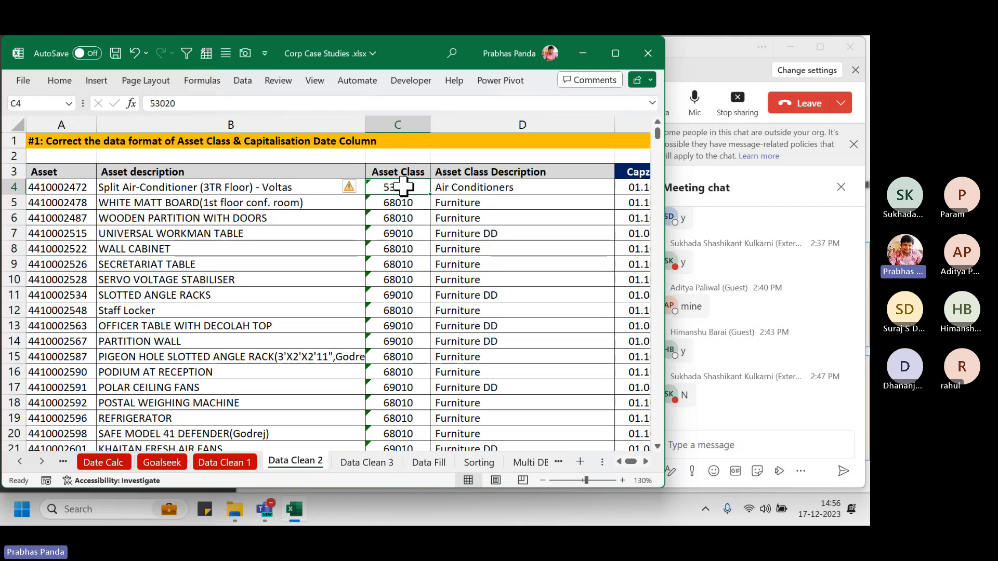
key("ctrl+shift+Down")
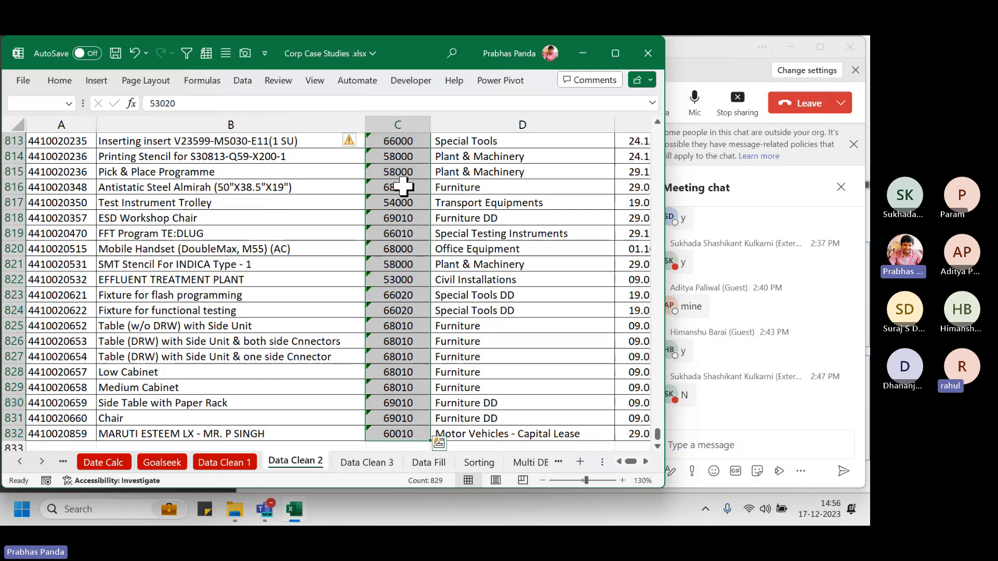
key("ctrl+BackSpace")
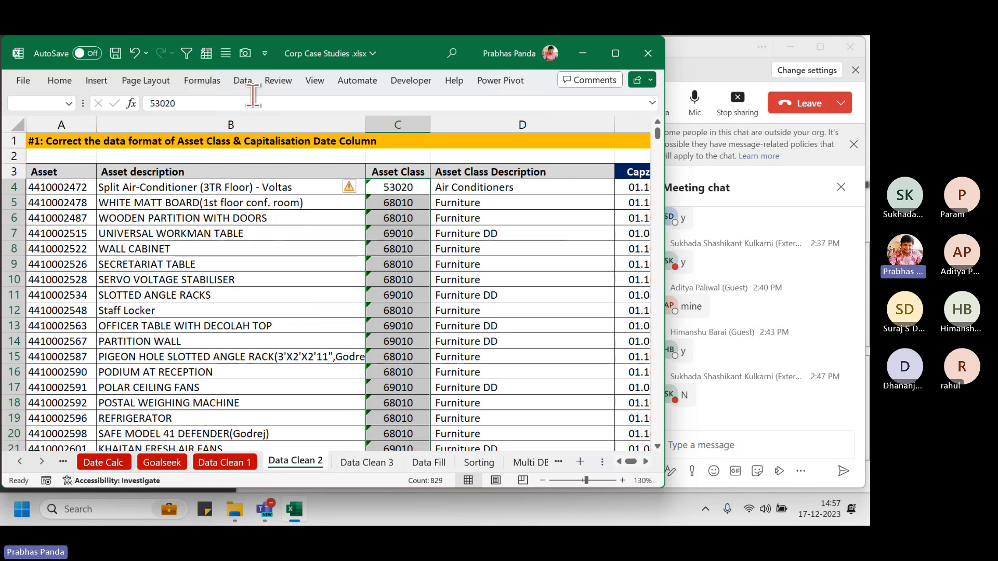
Convert the Asset Class codes in C4:C832 to numbers using Text to Columns with default settings
left_click(248, 76)
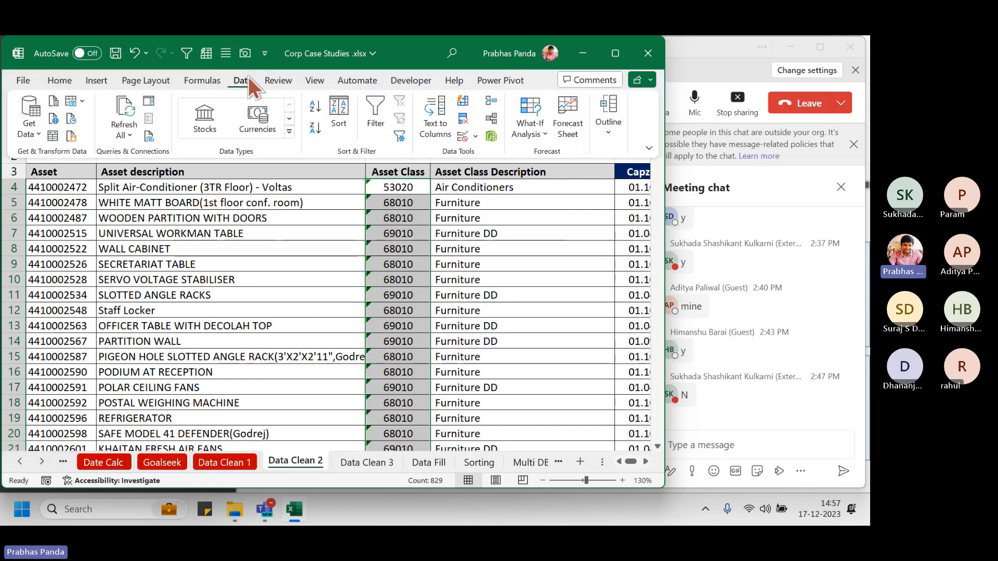
left_click(436, 126)
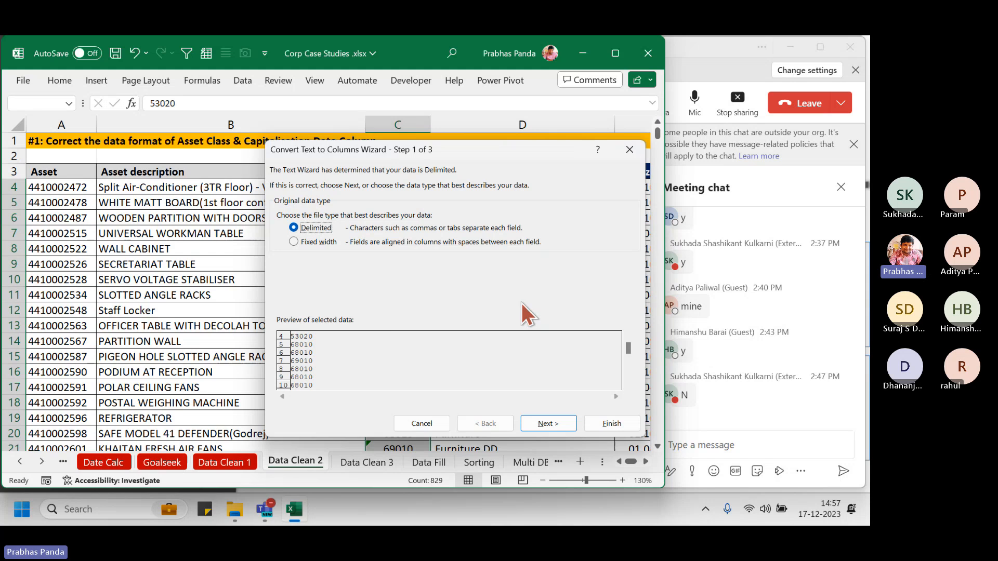
left_click(613, 423)
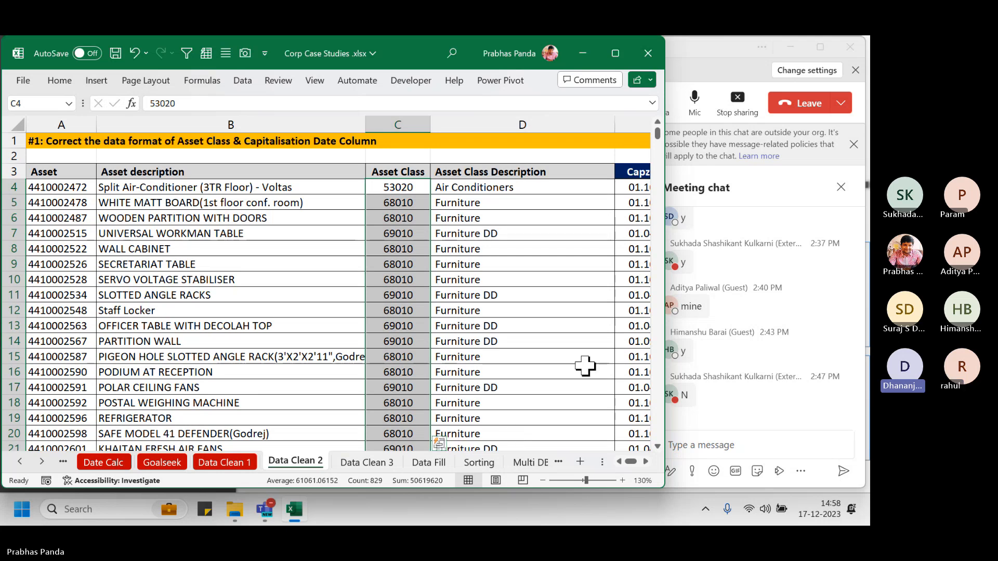
Dismiss the outside-organisation notice and hide the Teams meeting chat panel
left_click(724, 57)
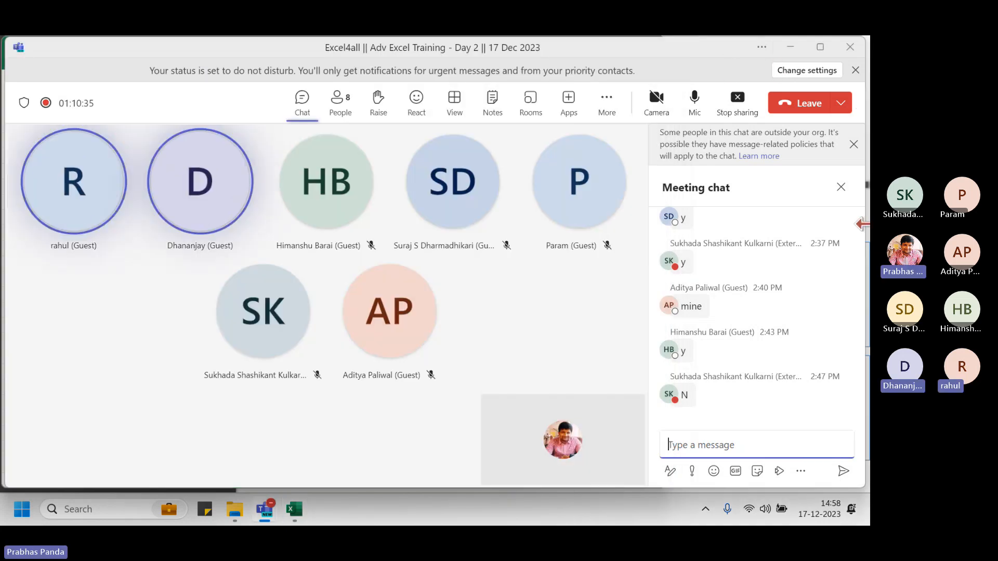
left_click(853, 145)
left_click(841, 145)
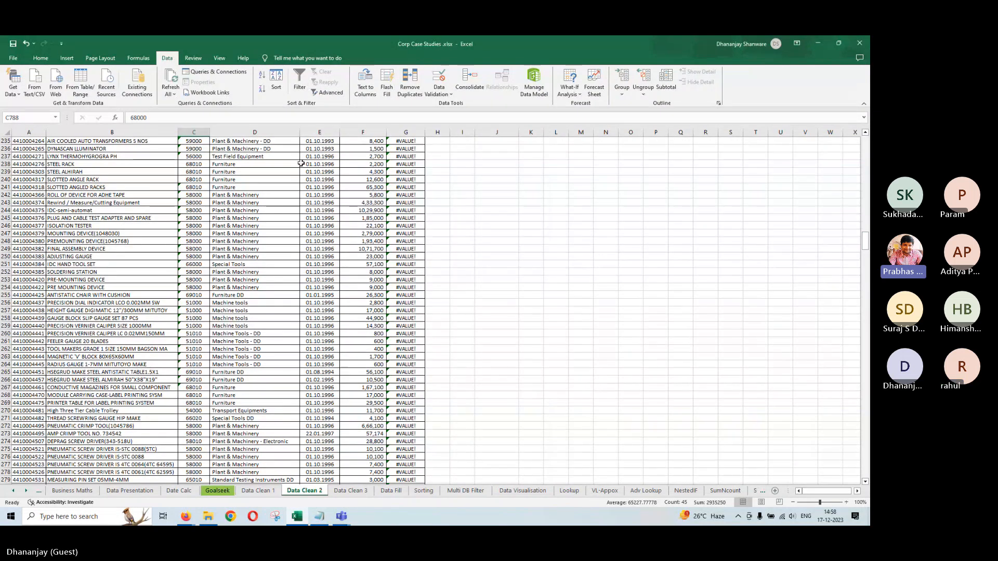
Undo the last change, then convert the Asset Class values from C4 down to numbers with Text to Columns
left_click(199, 139)
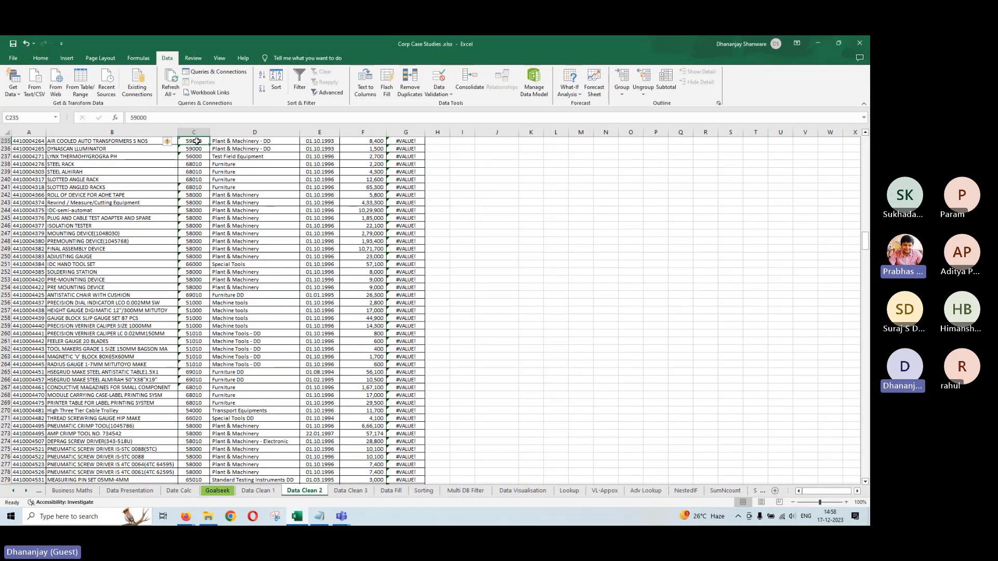
key("ctrl+z")
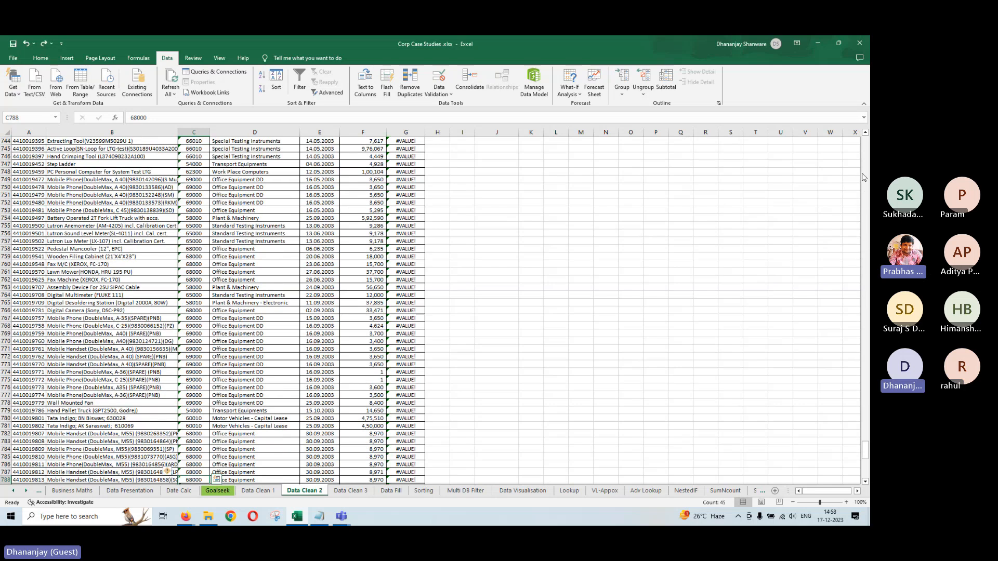
left_click_drag(865, 450, 865, 143)
left_click(190, 165)
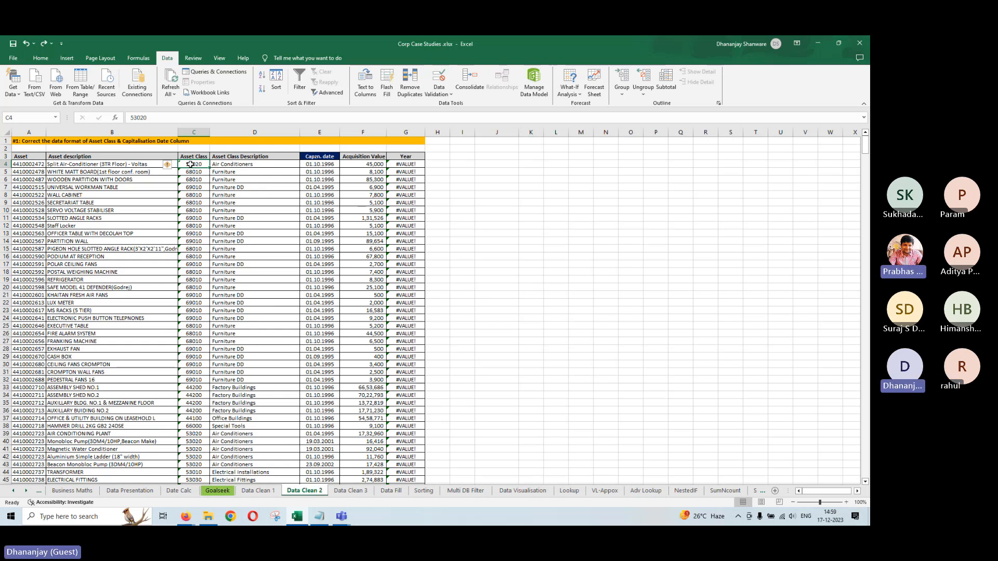
key("ctrl+shift+Down")
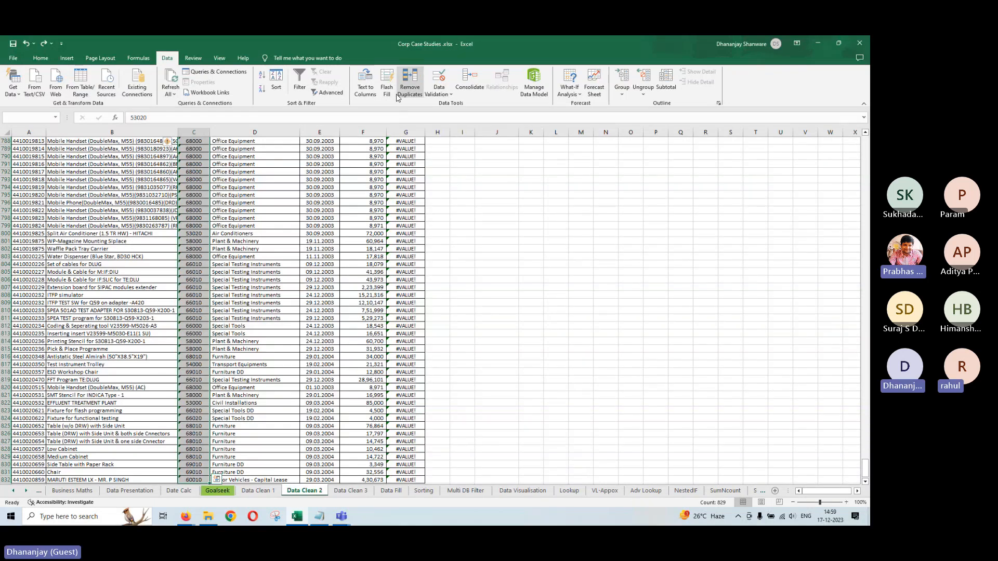
left_click(365, 80)
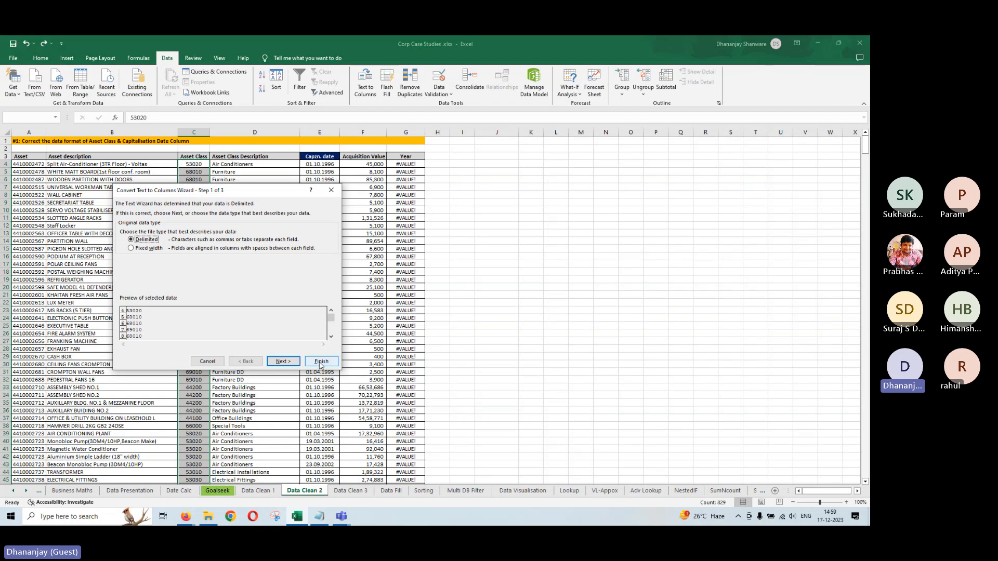
left_click(321, 362)
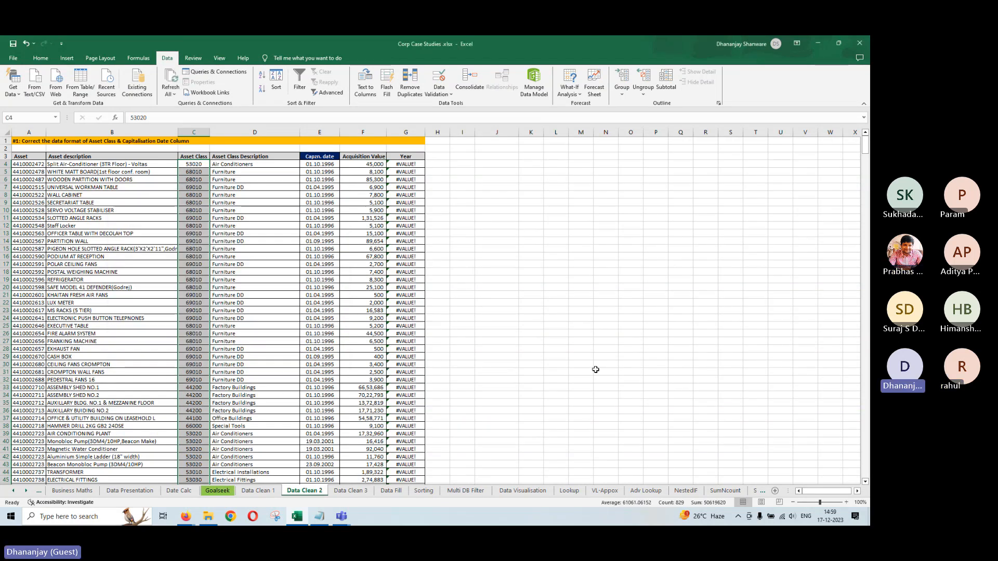
left_click(838, 399)
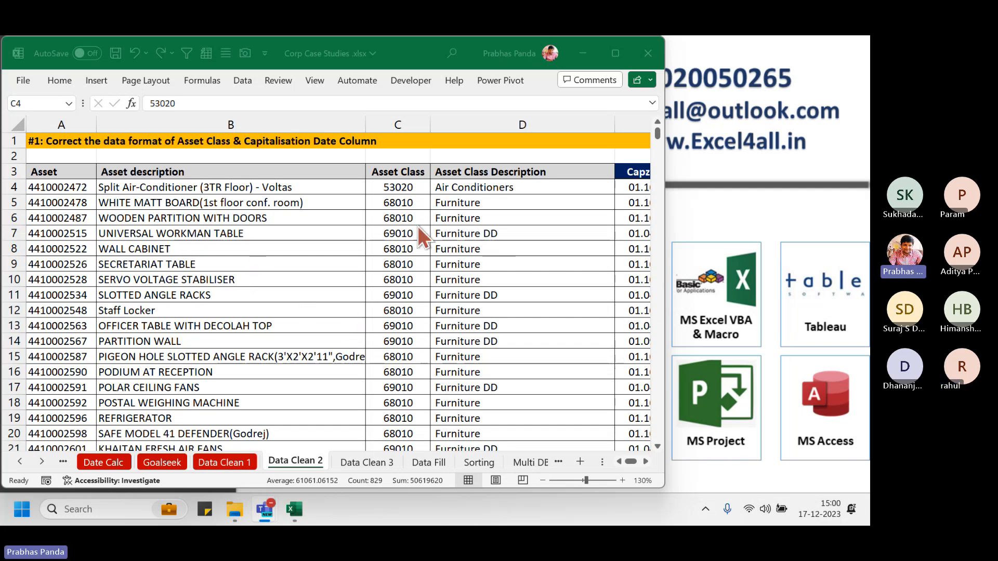
Undo the number conversion so codes like 53020 and 68010 are text again
left_click(381, 209)
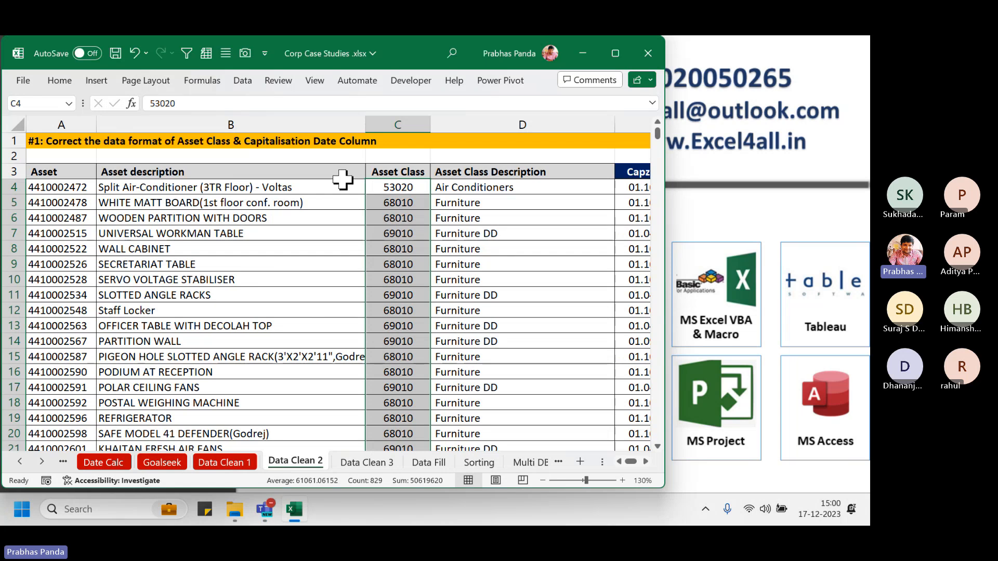
left_click(410, 125)
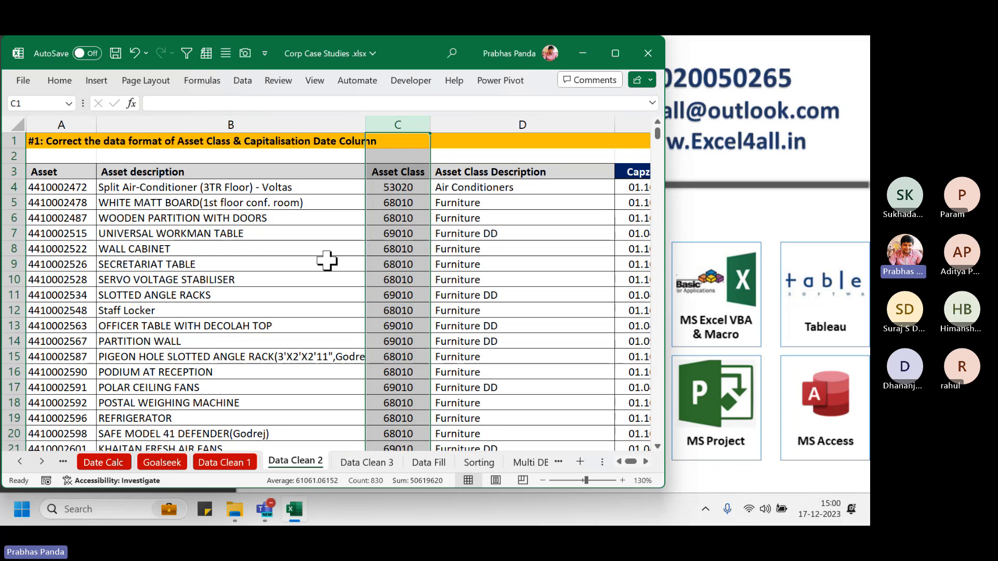
left_click_drag(259, 191, 230, 374)
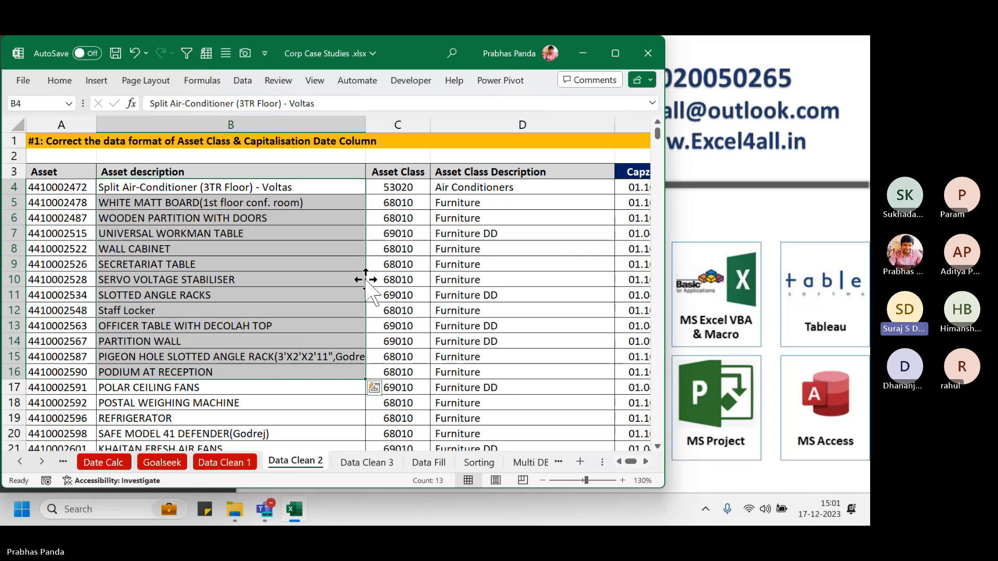
left_click(354, 246)
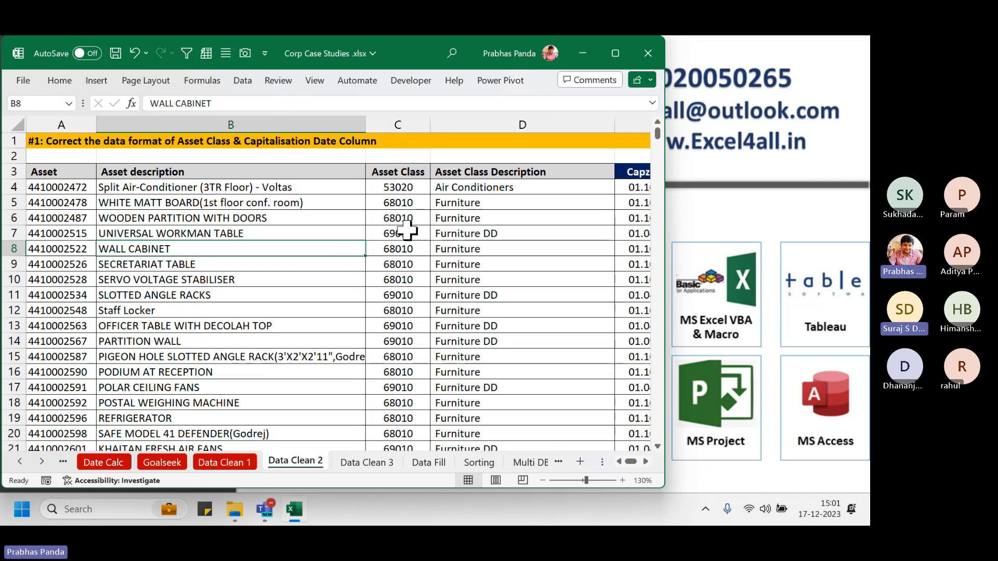
key("ctrl+z")
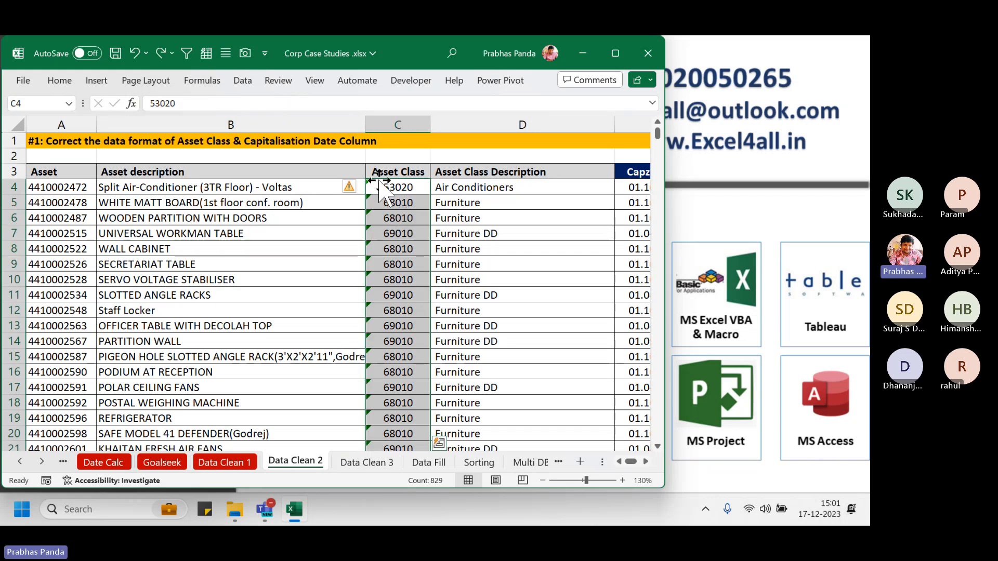
Use Convert to Number on the flagged Asset Class cells, then redo the conversion with Ctrl+Y
left_click(351, 185)
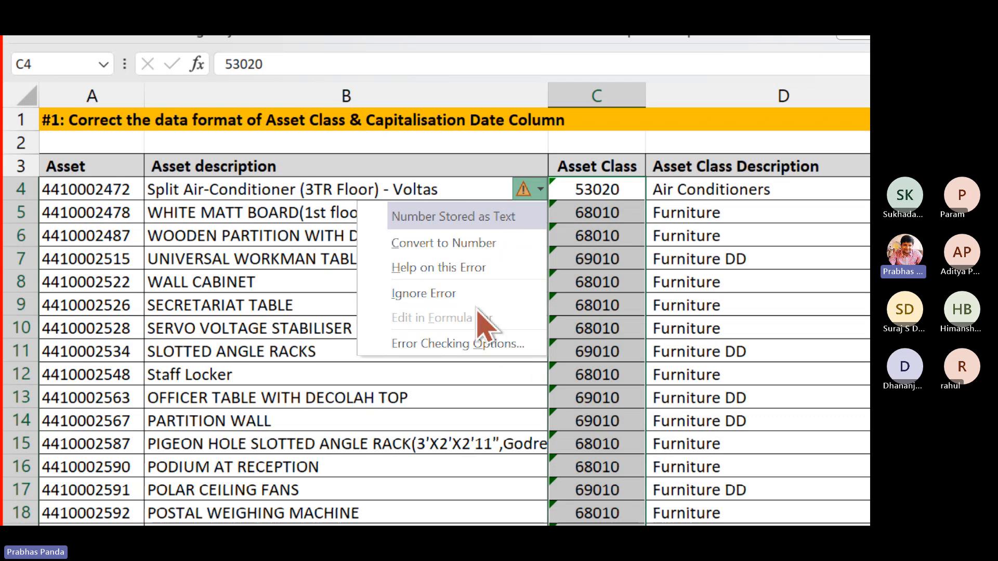
left_click(441, 243)
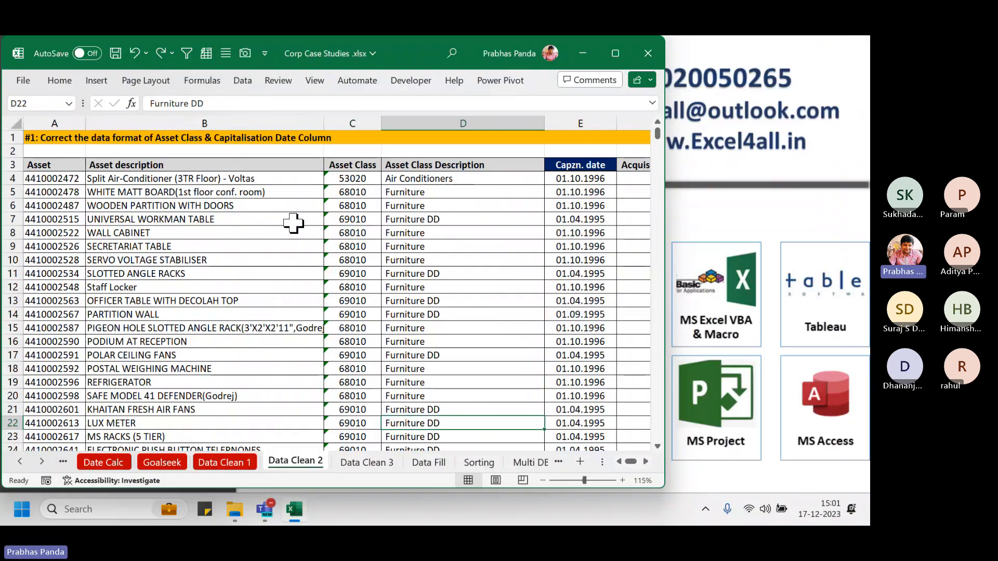
scroll(293, 224, "up", 1)
key("ctrl+y")
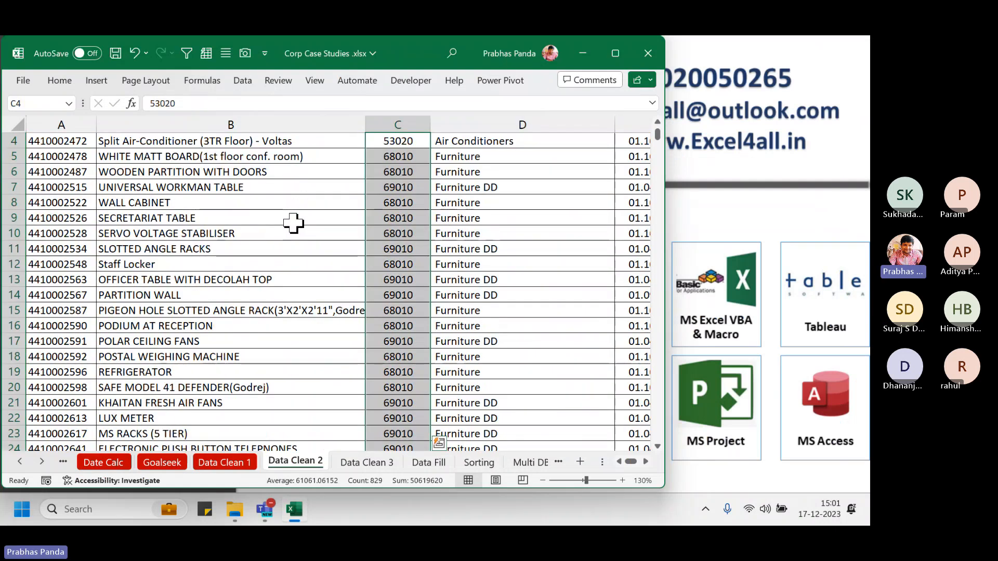
scroll(394, 301, "up", 1)
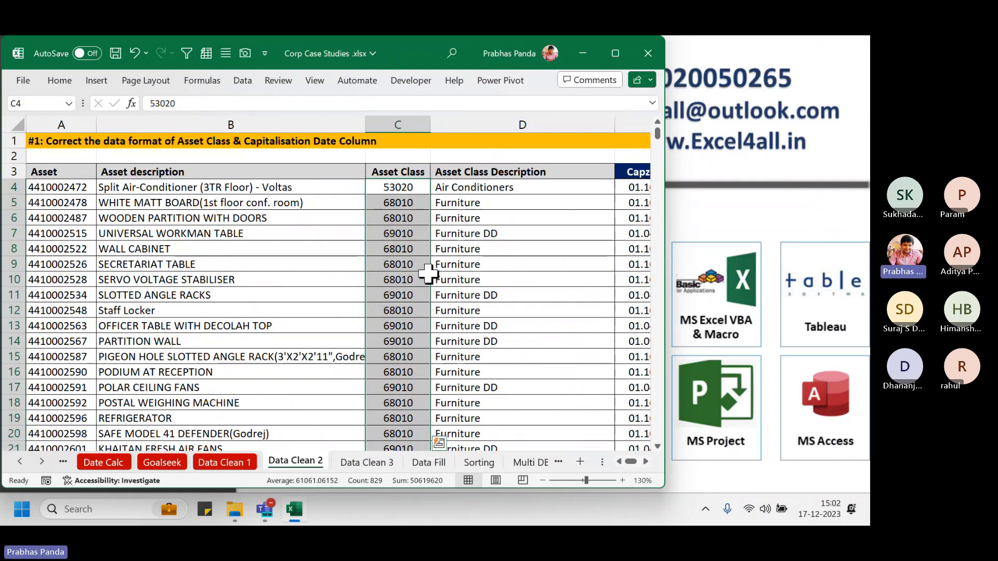
left_click(473, 253)
Return to the shared workbook and open G14's =YEAR(E14) formula for inspection
key("Right")
key("Right")
key("Right")
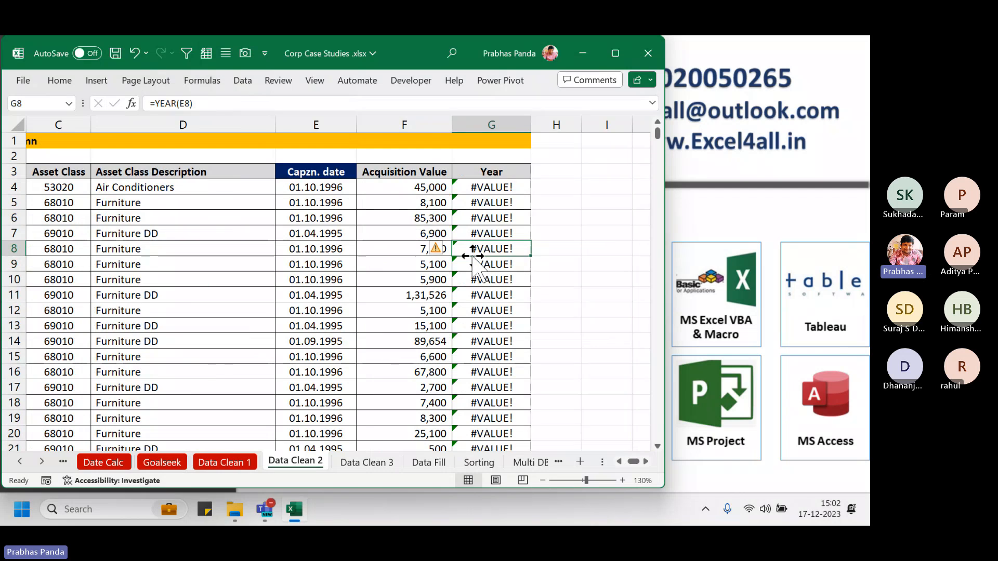
mouse_move(290, 522)
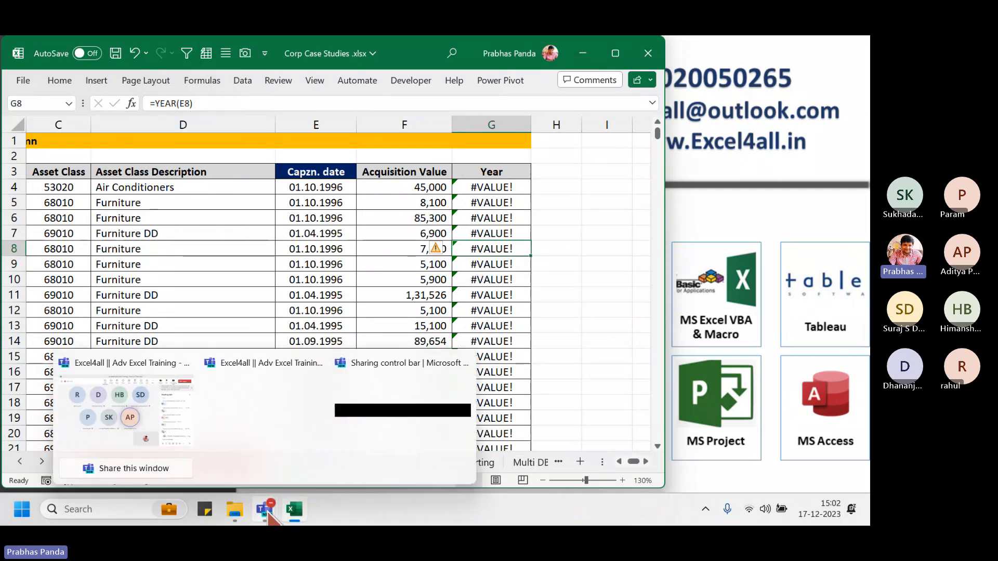
left_click(198, 426)
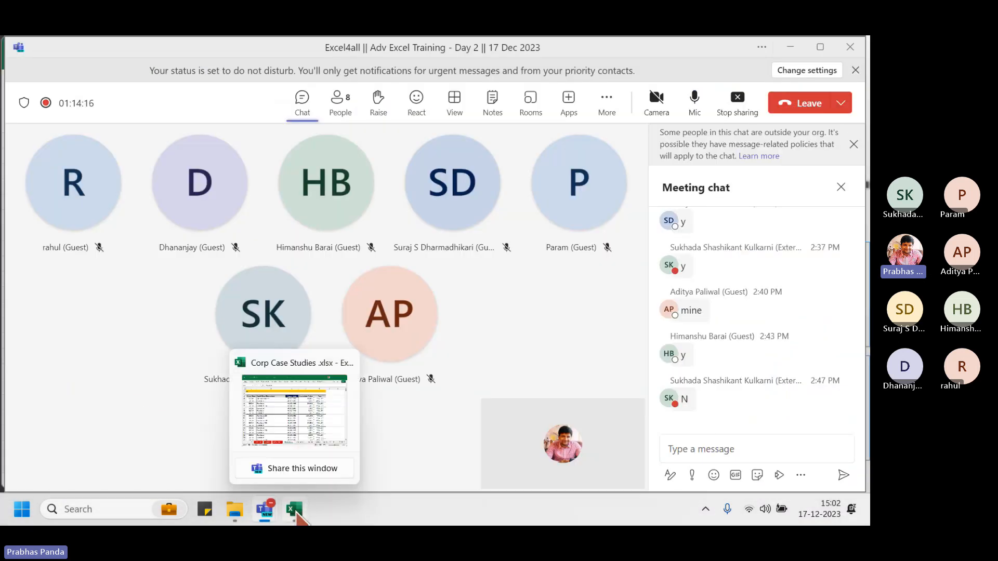
left_click(296, 514)
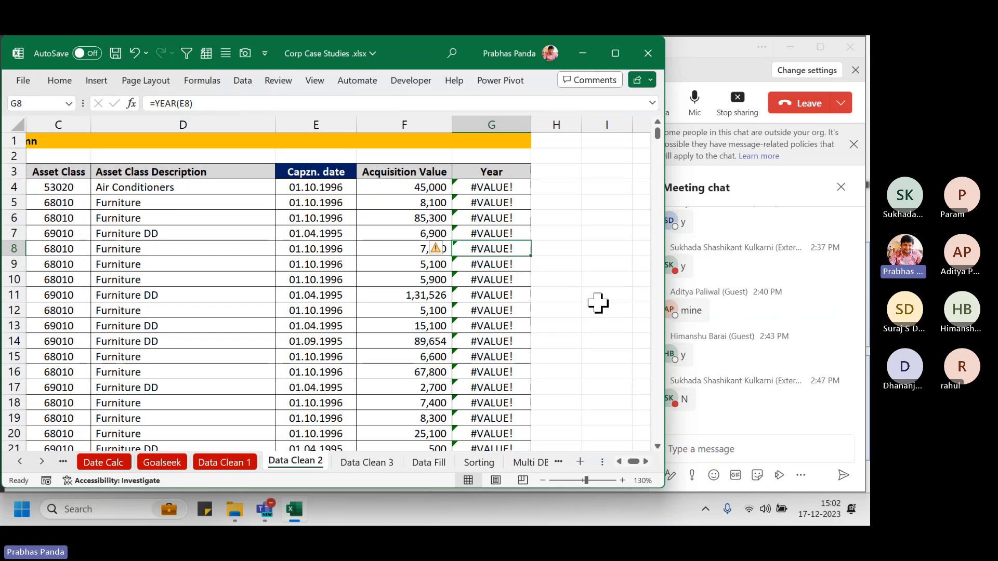
left_click_drag(490, 189, 484, 295)
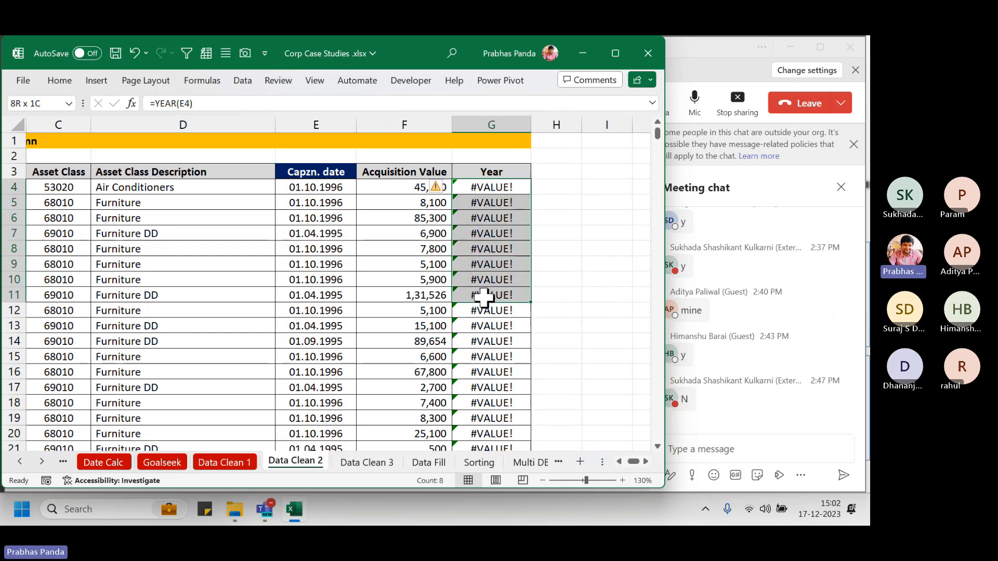
left_click(488, 337)
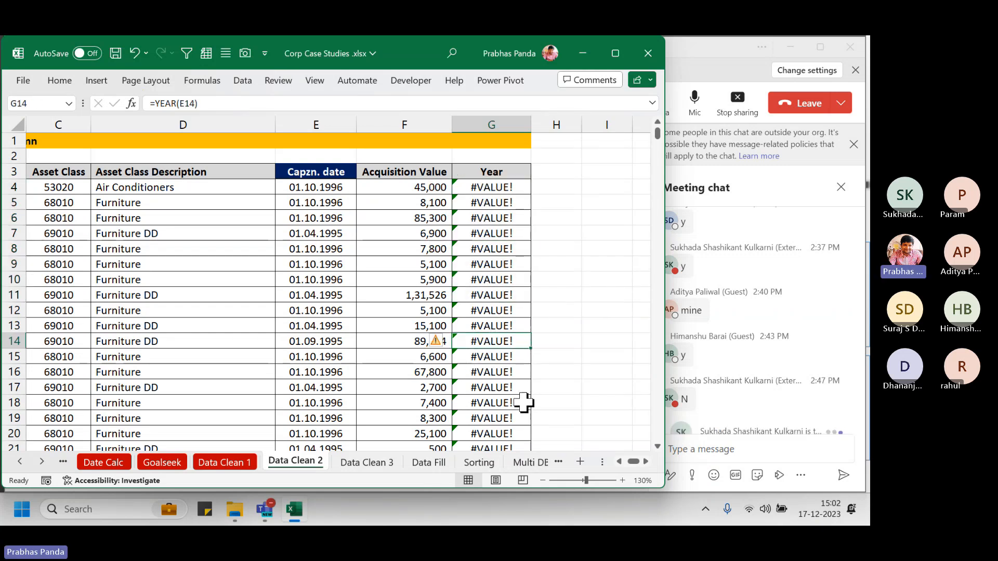
key("F2")
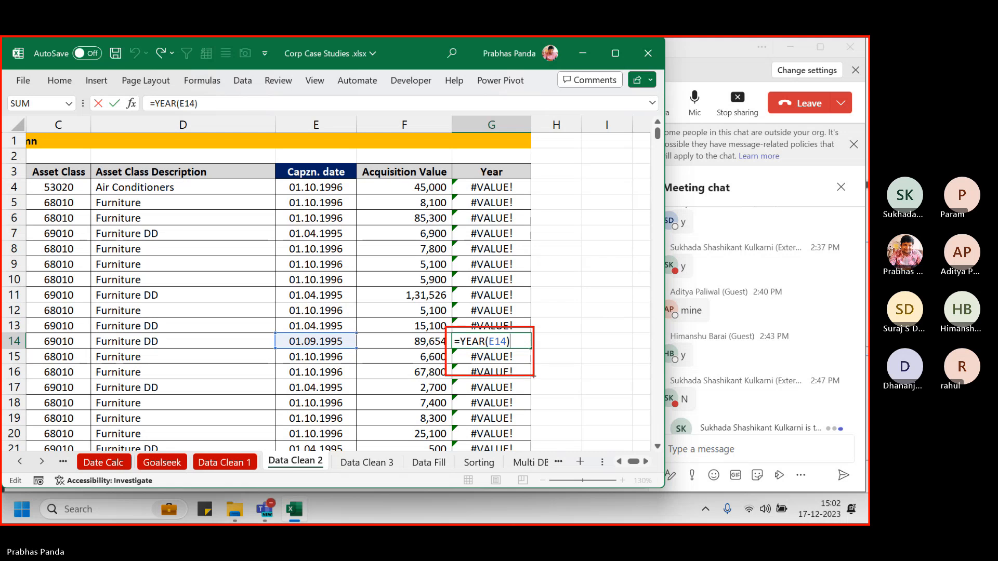
Mark the E14 date 01.09.1995, the E4:E17 dates and the G3:G11 Year results, then clear the marks
mouse_move(271, 325)
left_mouse_down()
mouse_move(357, 358)
mouse_move(450, 349)
left_mouse_up()
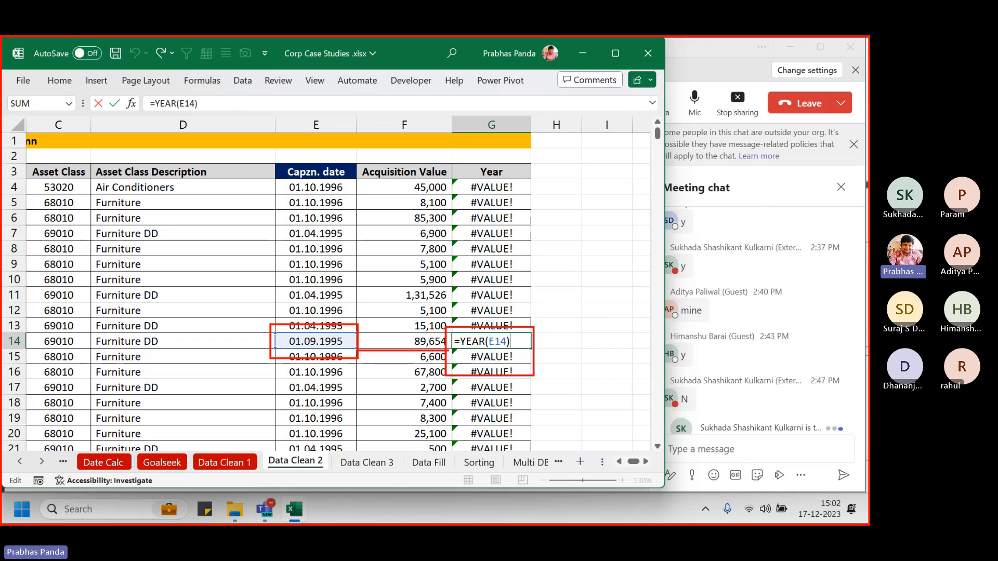
left_click_drag(272, 180, 372, 400)
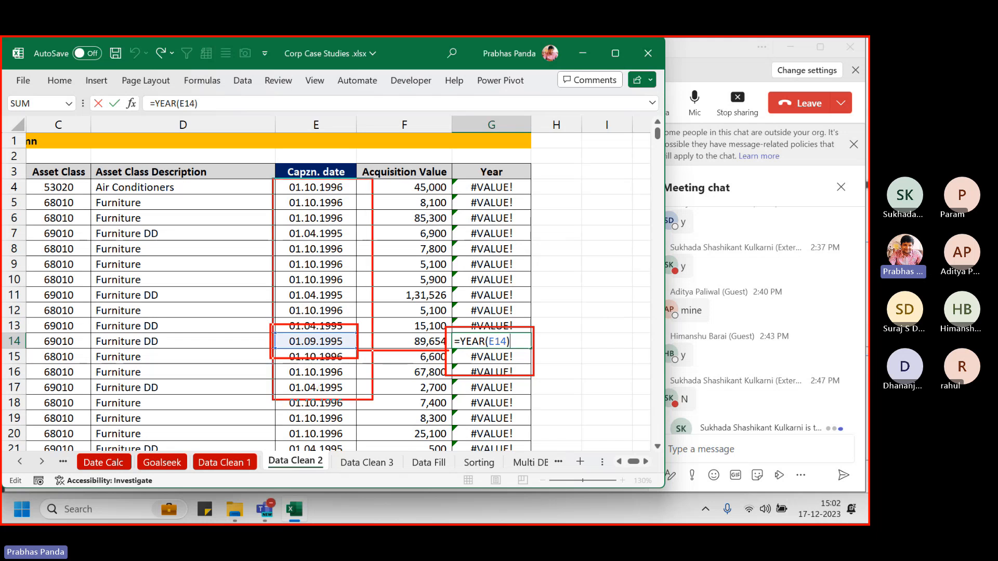
mouse_move(453, 176)
left_mouse_down()
mouse_move(486, 298)
mouse_move(563, 312)
left_mouse_up()
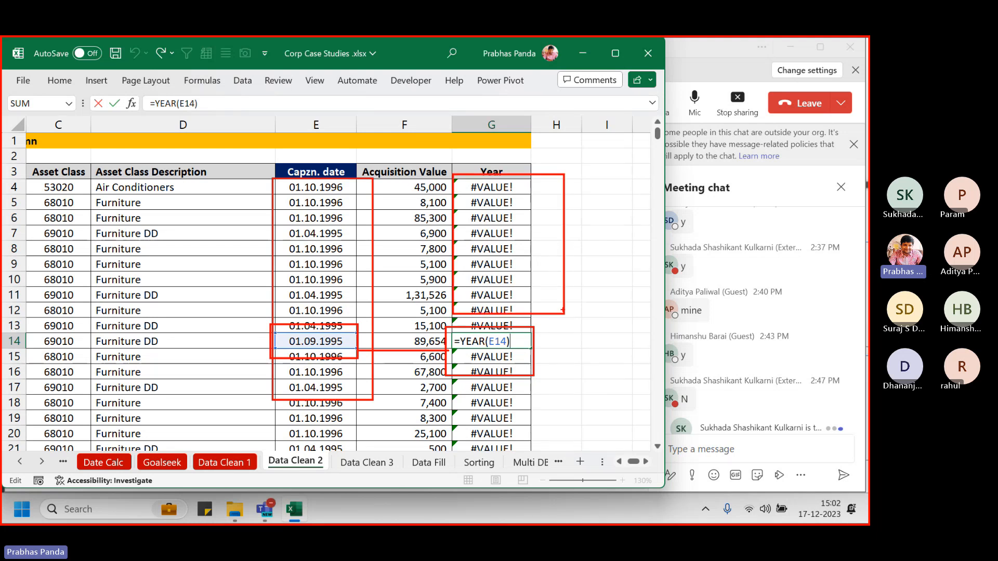
key("Escape")
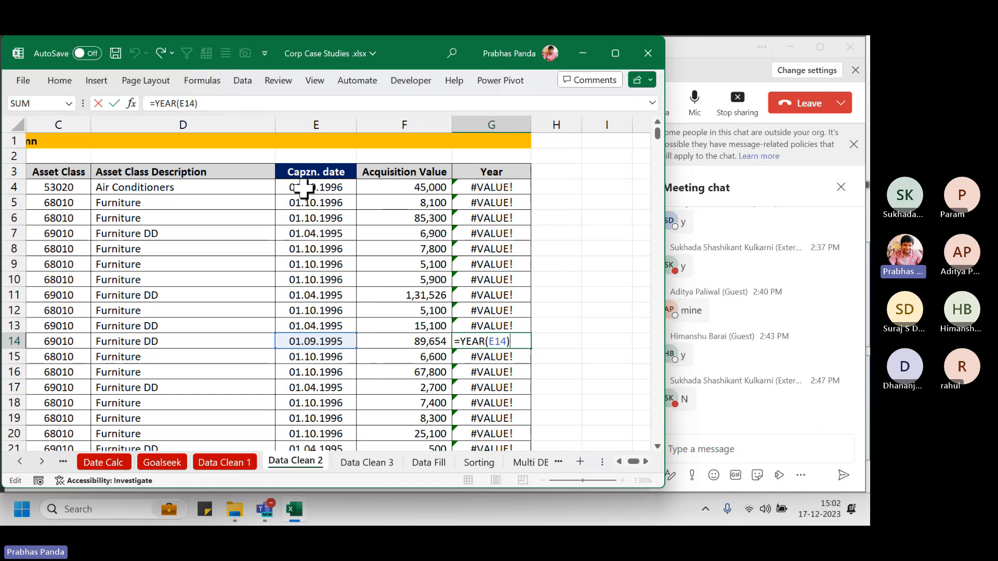
Select the Capzn. dates from E4 to the last row and bring up the ribbon key tips
left_click(307, 187)
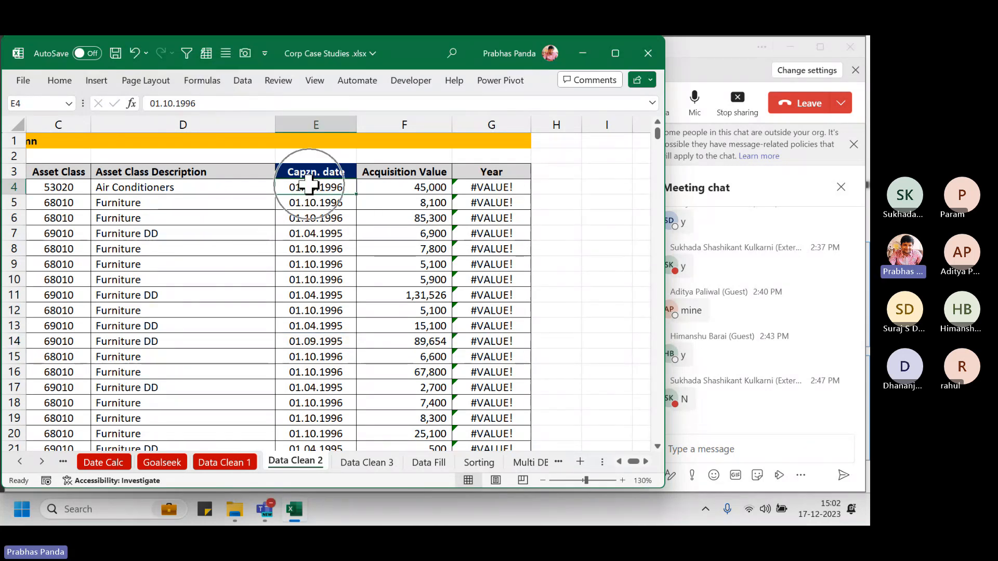
key("ctrl+shift+Down")
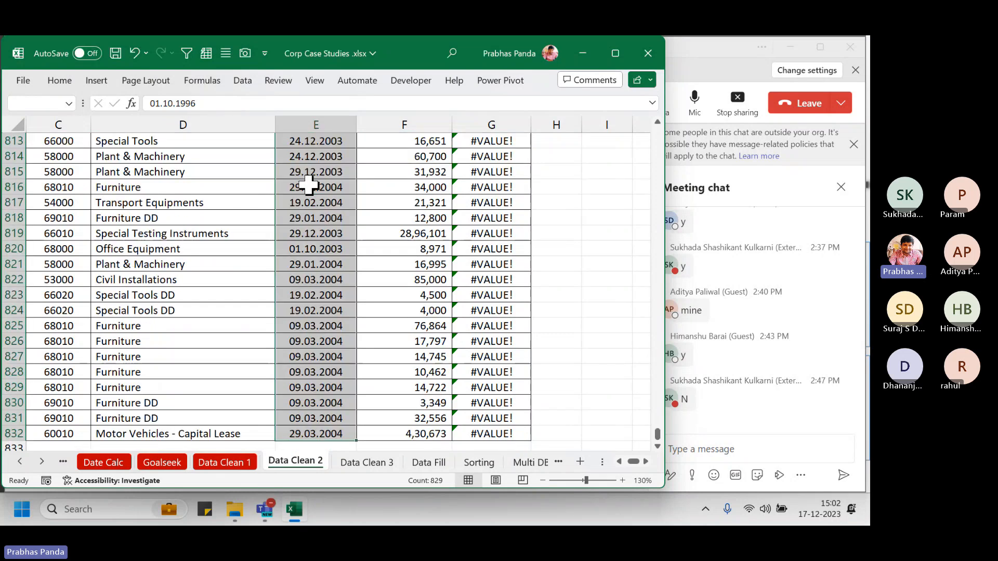
key("ctrl+BackSpace")
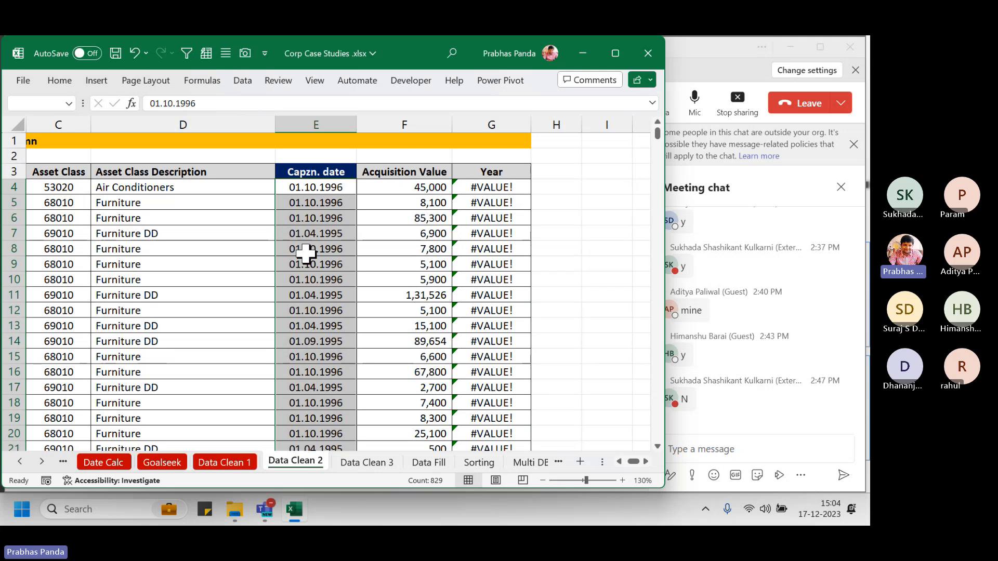
key("alt")
Launch Text to Columns on the dates, keep Delimited, and advance to step 3 of 3
key("a")
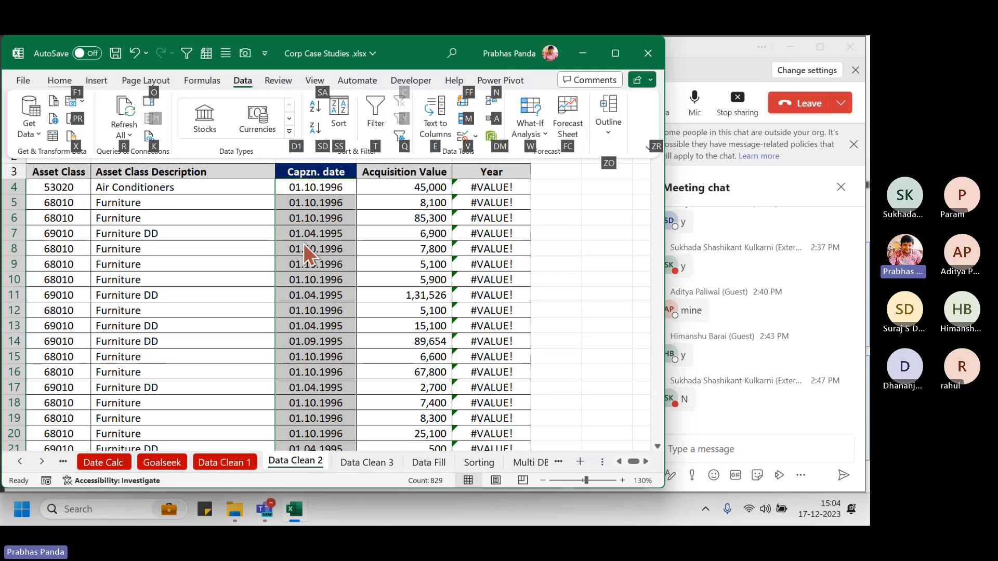
key("e")
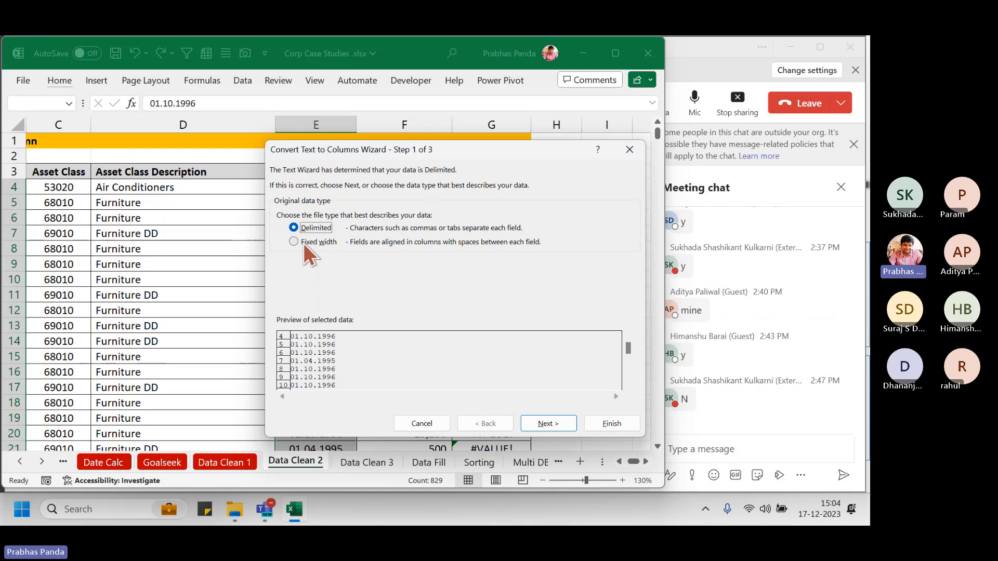
left_click(540, 421)
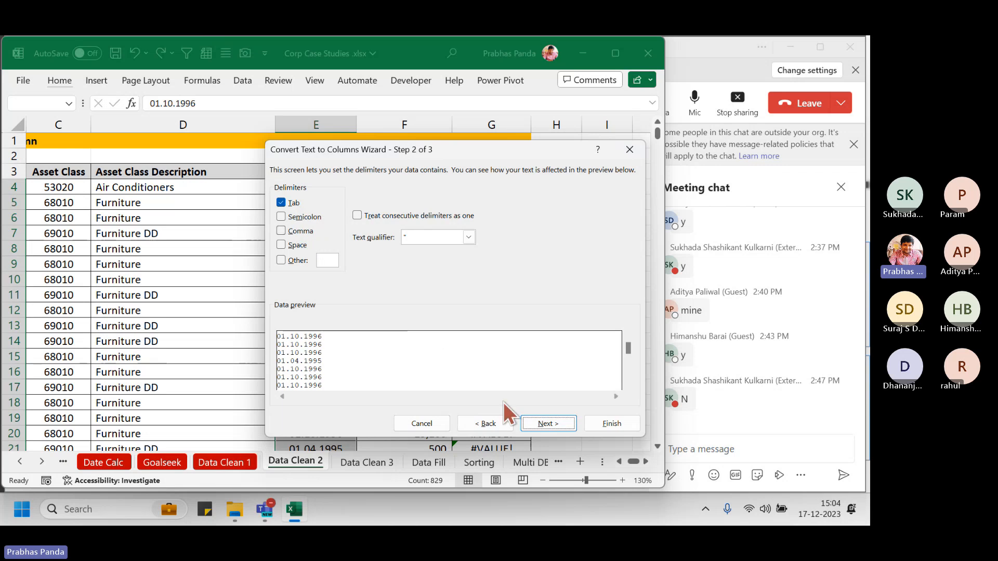
left_click(538, 429)
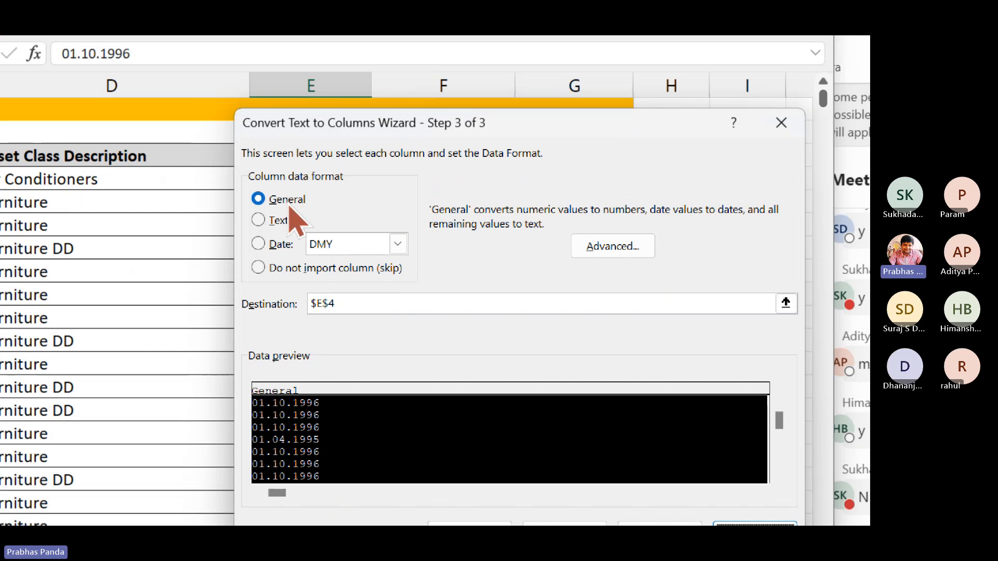
Set the column data format to Date with DMY order and finish the conversion
left_click(280, 247)
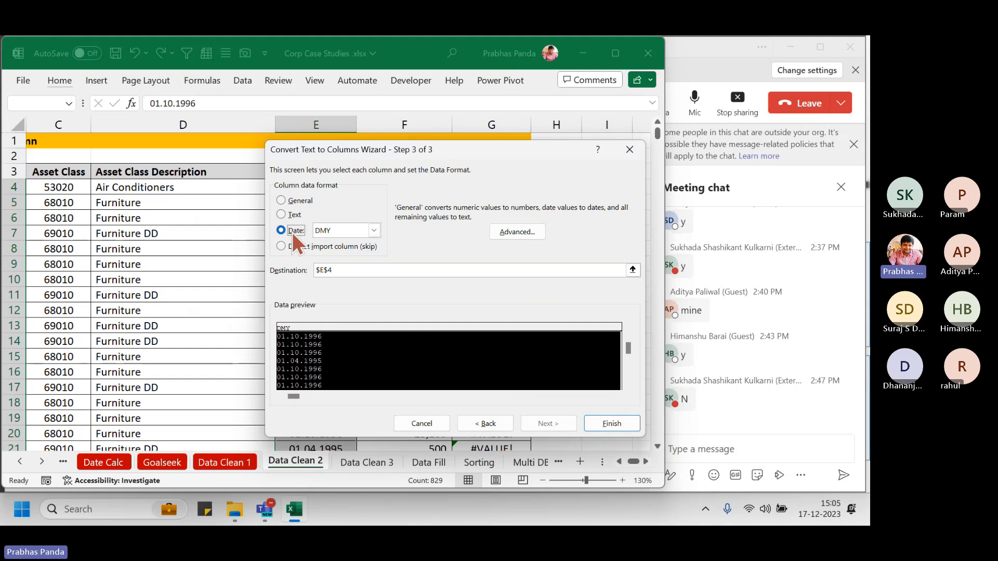
left_click_drag(426, 151, 218, 102)
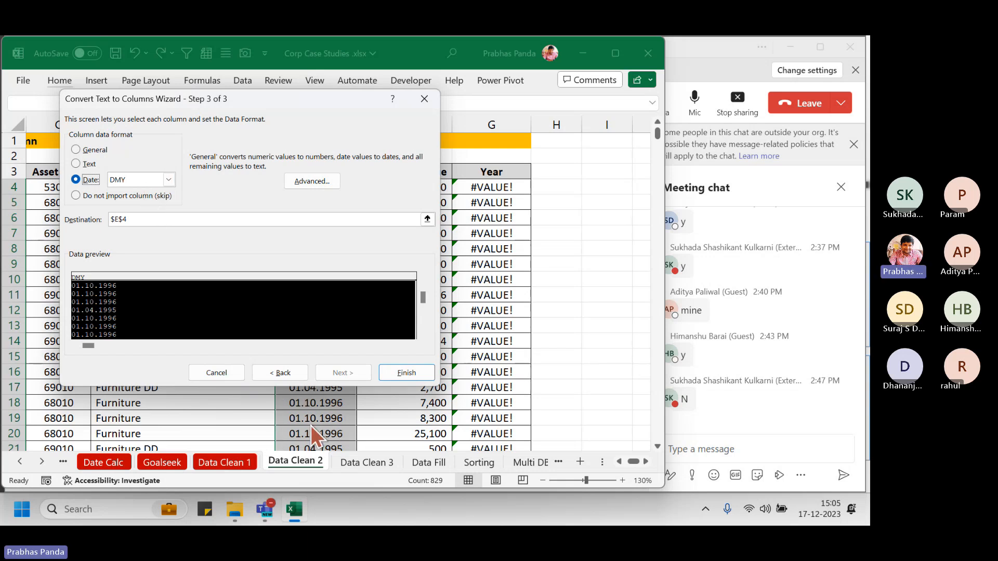
key("ctrl")
key("ctrl")
key("ctrl")
key("ctrl")
key("ctrl")
key("ctrl")
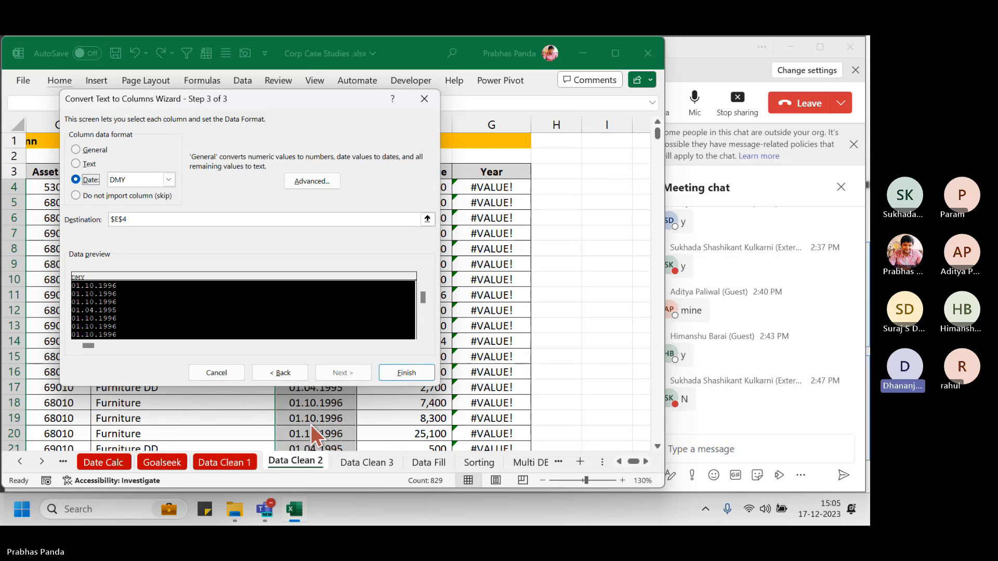
key("ctrl")
key("ctrl")
key("ctrl")
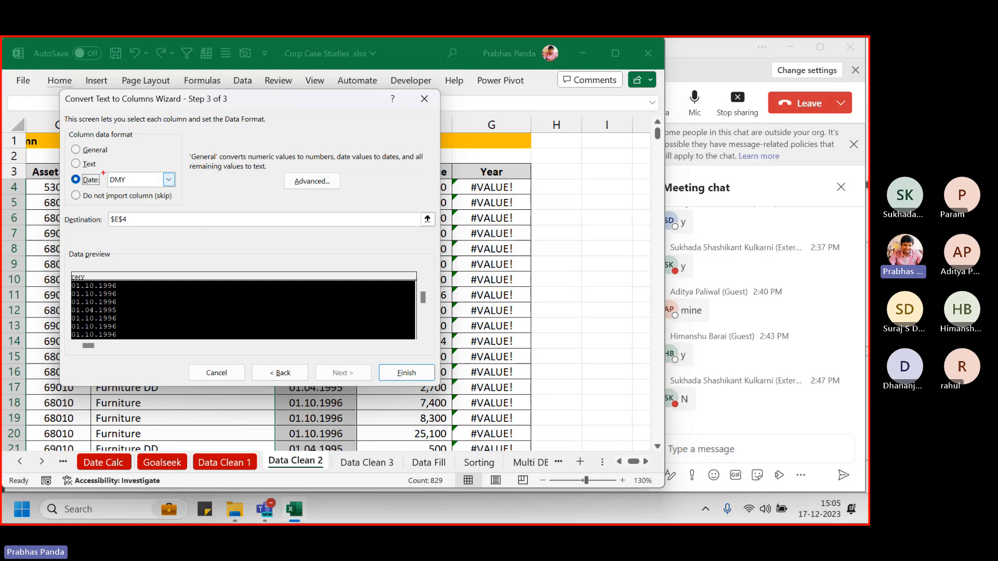
left_click_drag(104, 170, 187, 198)
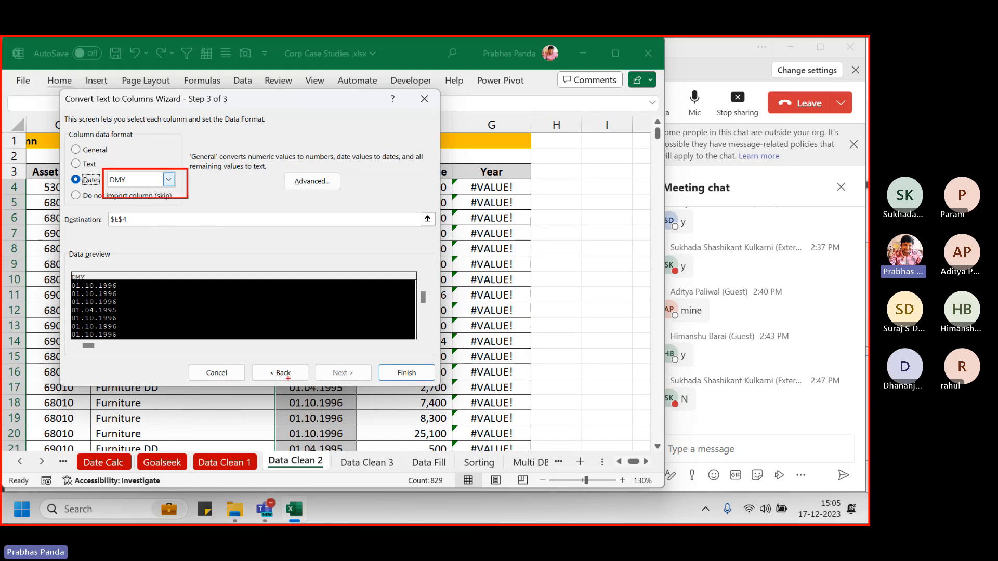
left_click_drag(276, 397, 381, 443)
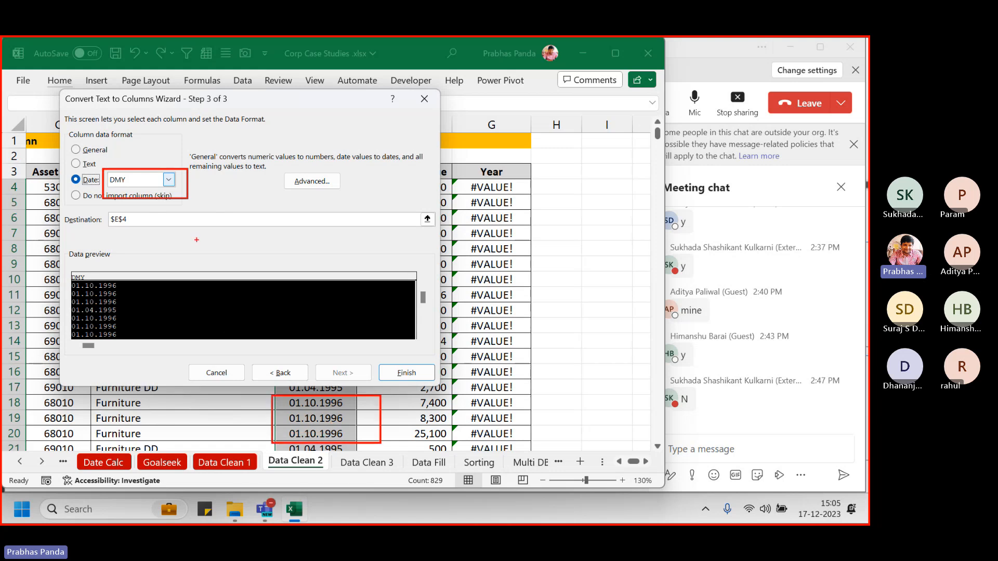
left_click(169, 180)
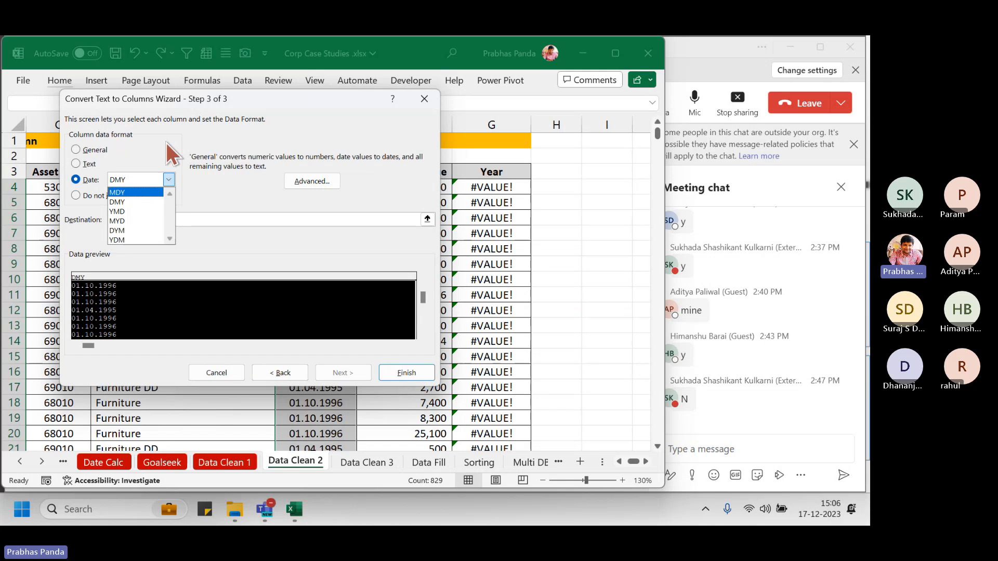
left_click(130, 203)
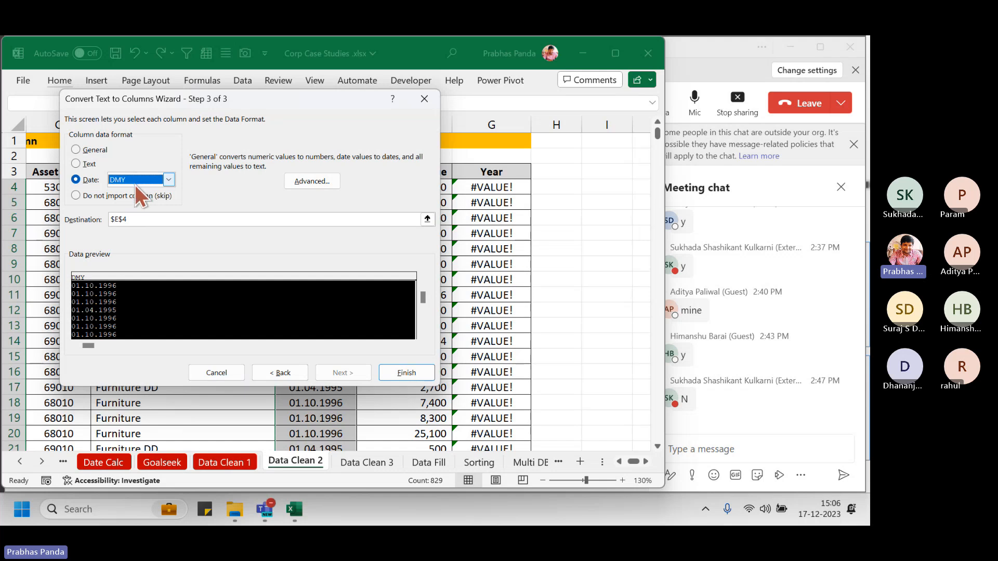
left_click(408, 372)
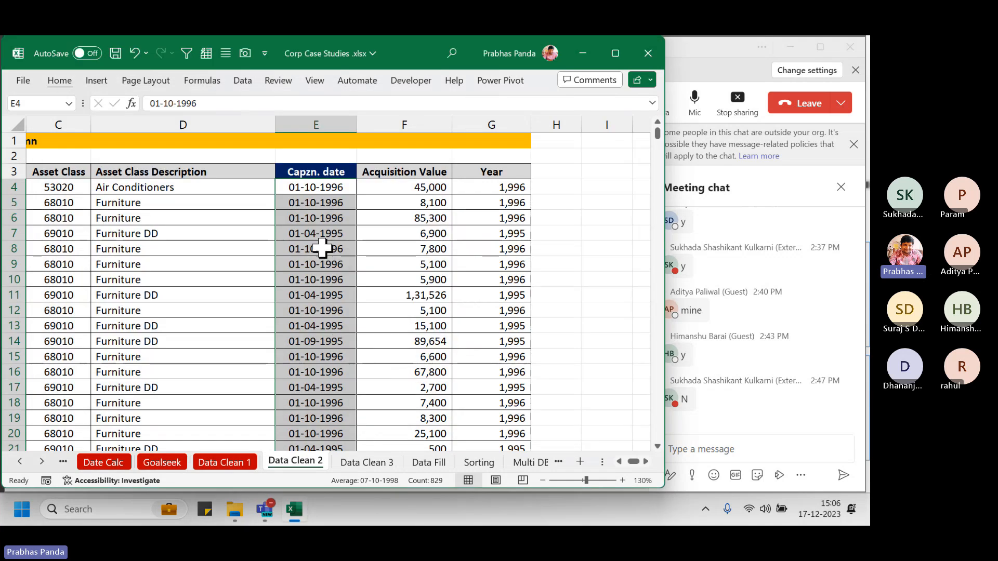
Select the converted Capzn. and Year columns to review them, then deselect
left_click(339, 117)
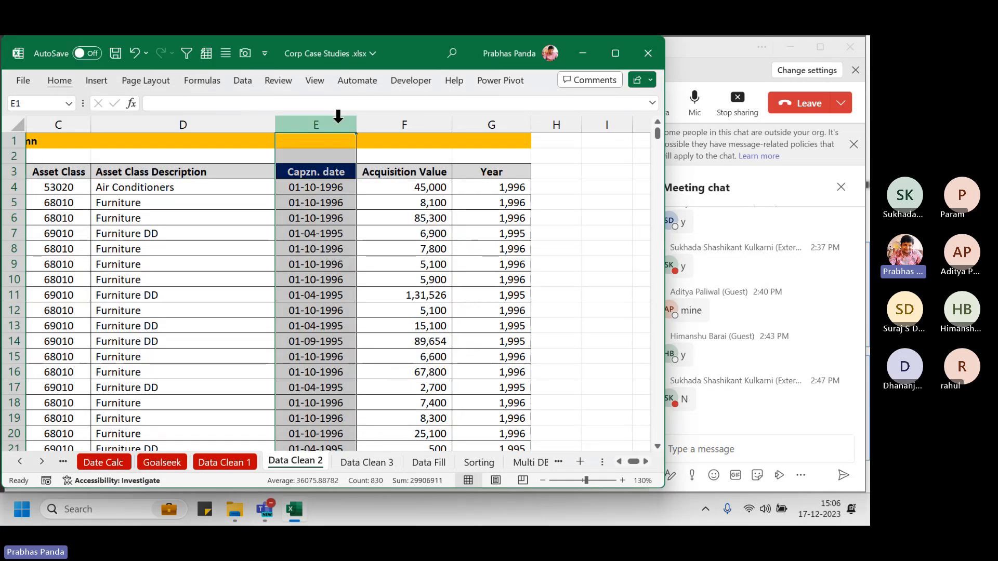
left_click(498, 118, "ctrl")
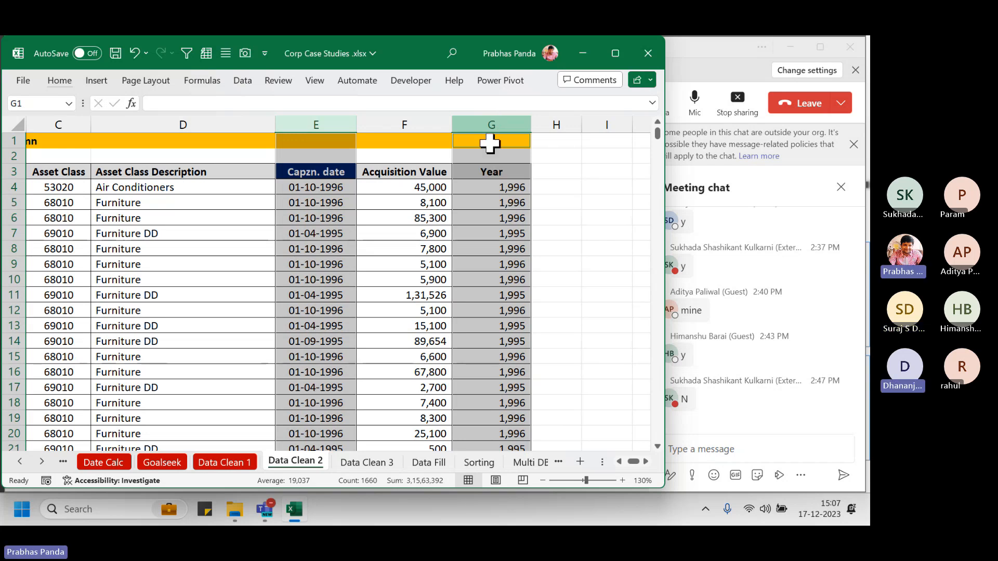
left_click(567, 278)
key("Right")
key("Right")
key("Right")
key("Right")
key("Right")
key("Right")
key("Right")
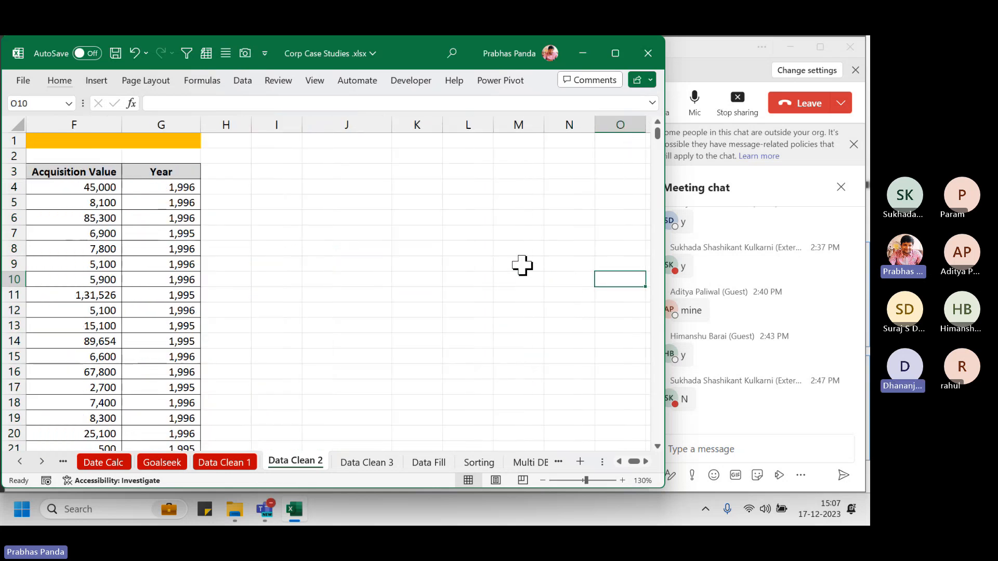
Insert today's date 17-12-2023 into K9 with Ctrl+; and start typing 01-01-2023 in K11
left_click(413, 262)
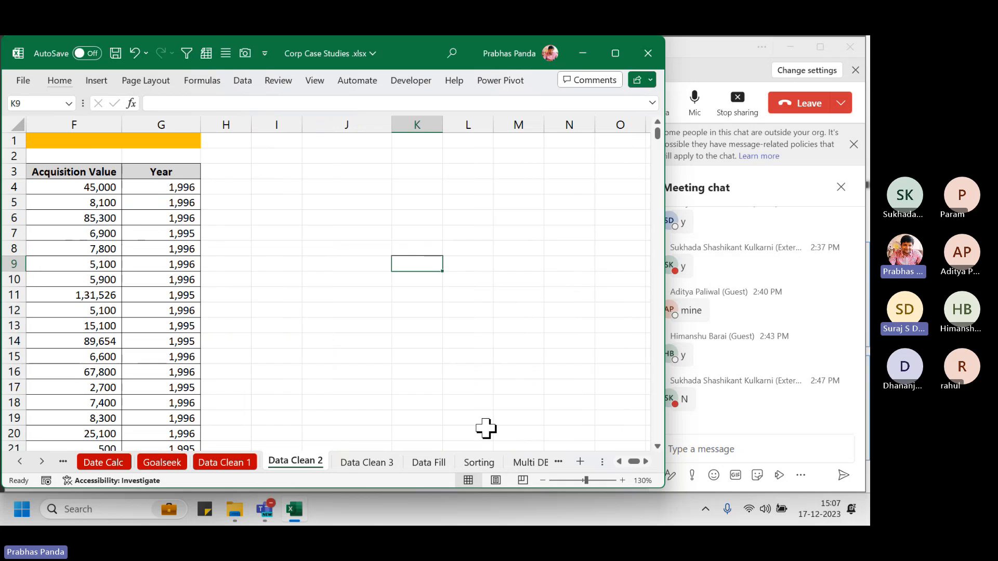
key("ctrl+semicolon")
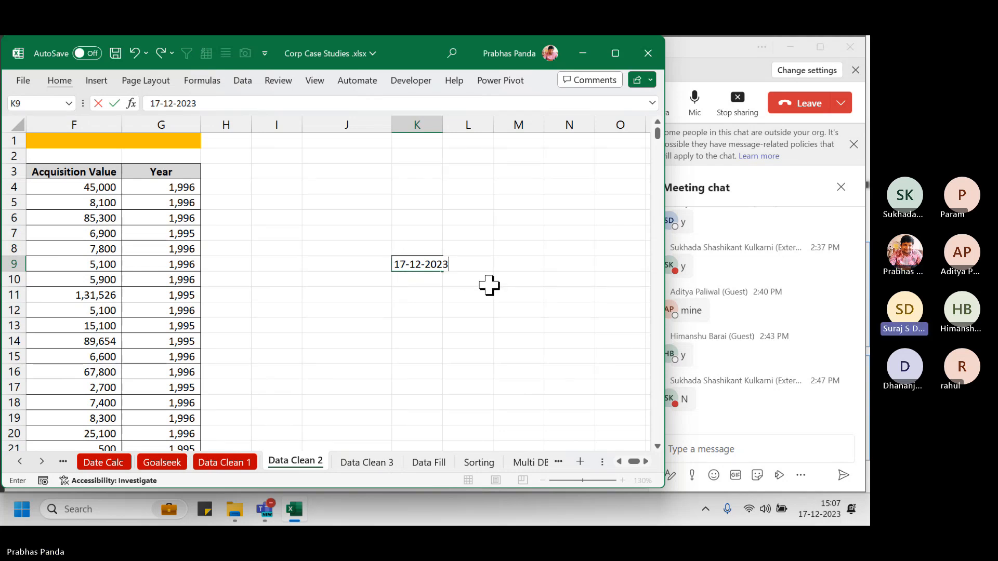
key("Return")
key("Down")
key("Down")
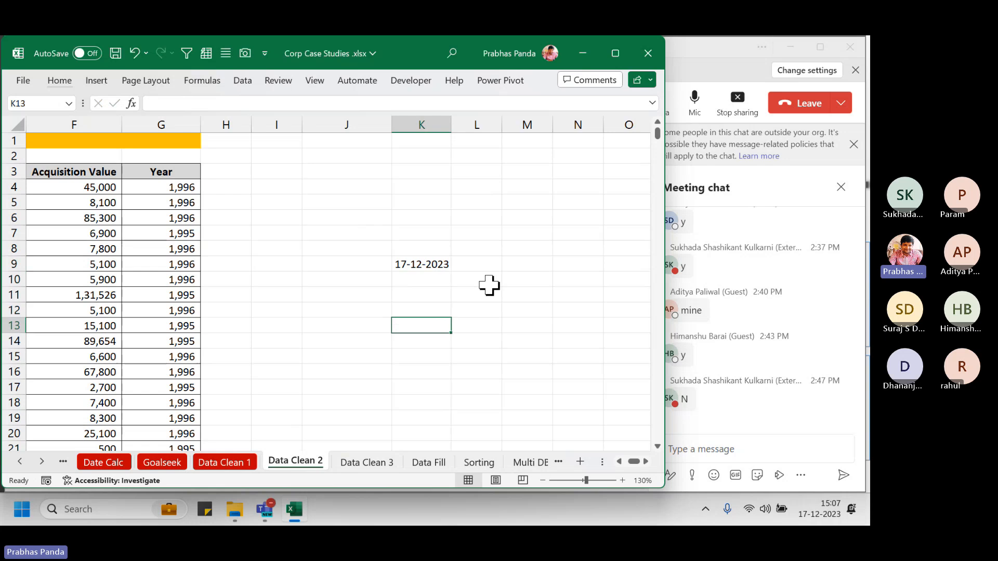
key("Up")
type("01-01-")
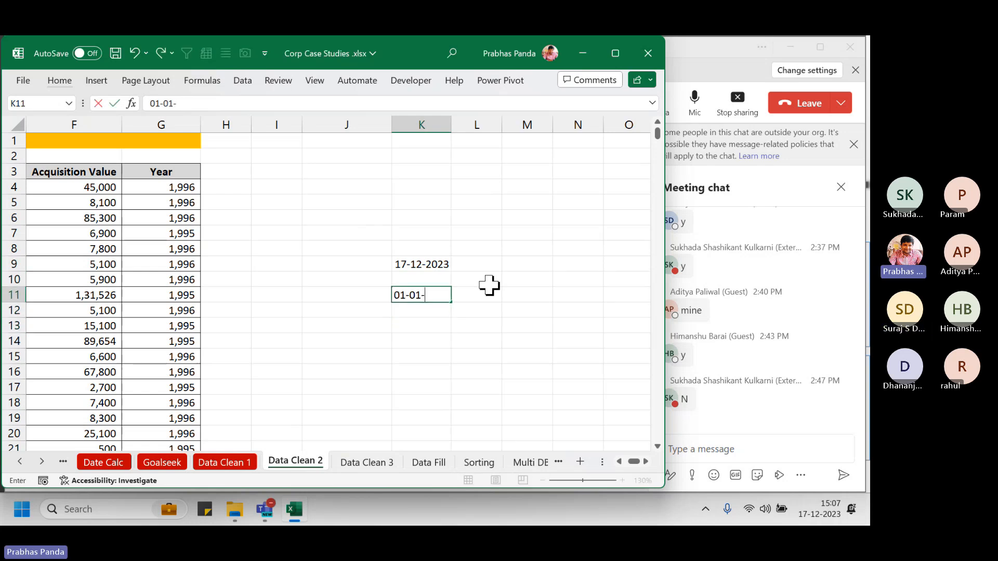
type("2023")
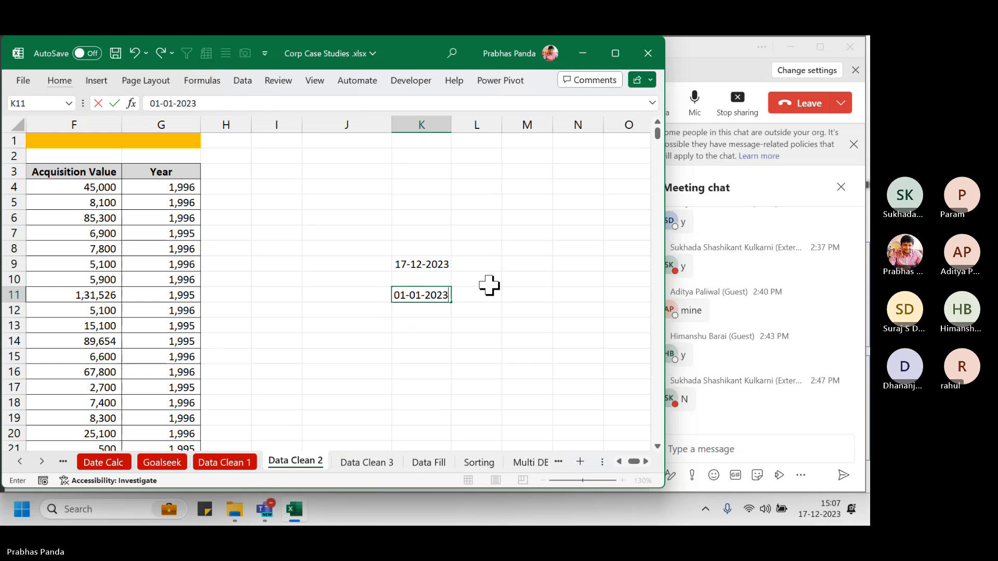
Enter 01-01-2023 in K11 and display it as 01-Jan-23 using the date shortcut
key("Return")
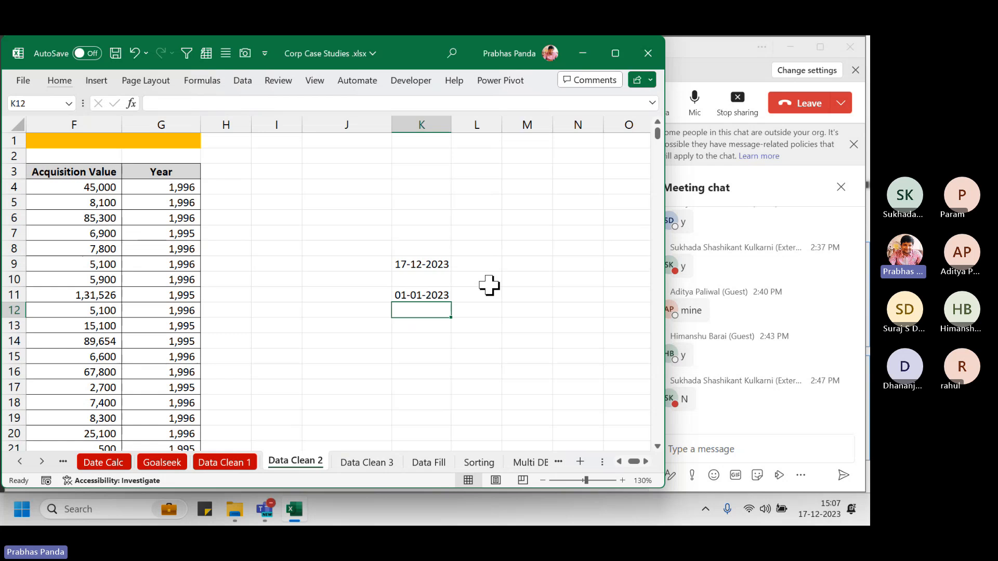
key("Up")
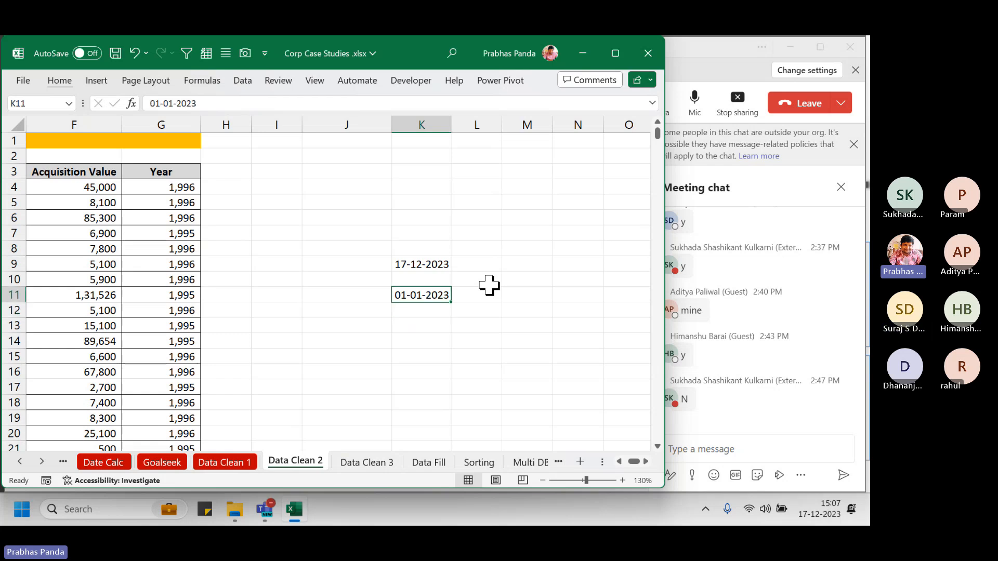
key("ctrl+shift+3")
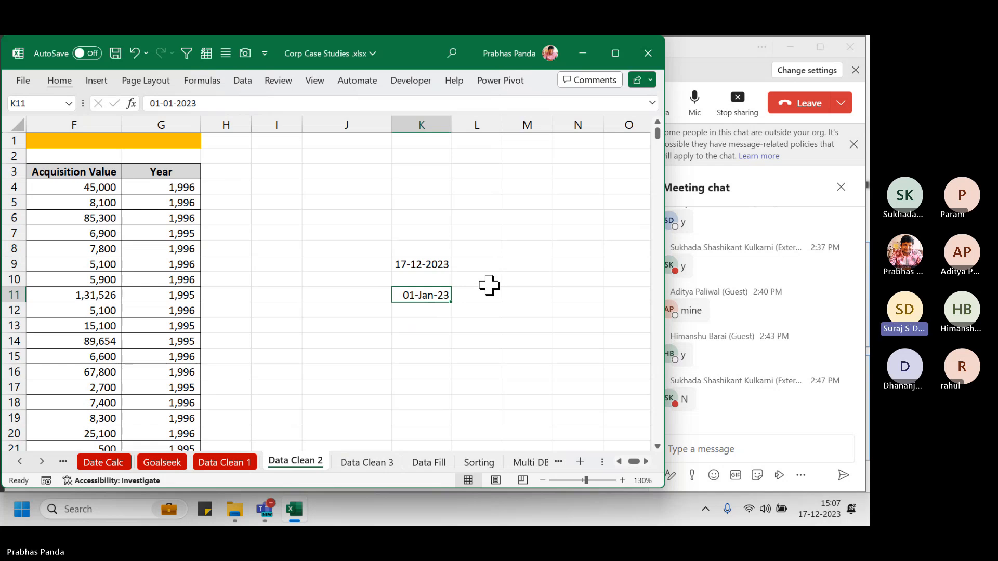
key("Left")
key("Left")
key("Left")
key("Left")
key("Left")
key("Left")
key("Left")
key("Left")
key("Left")
key("Left")
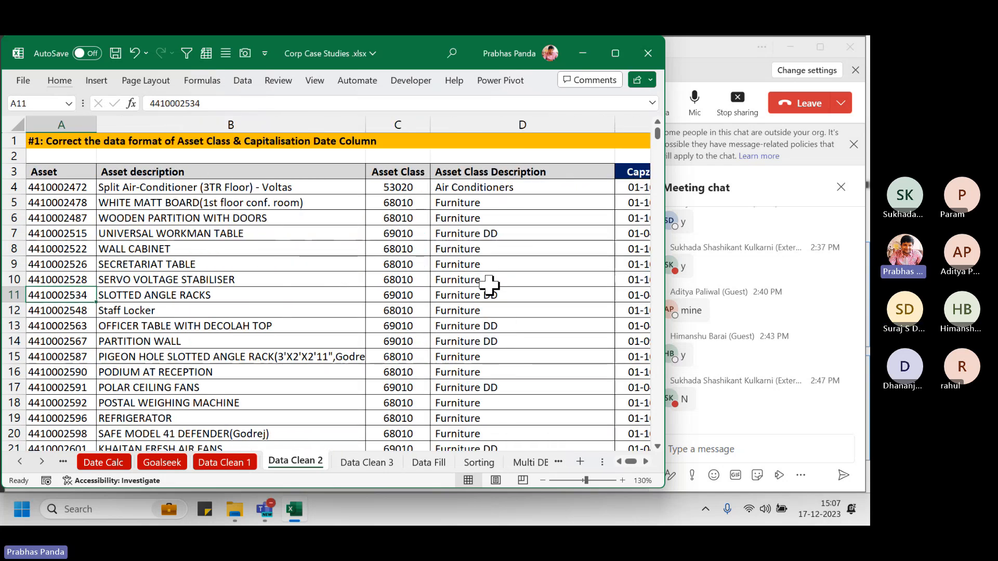
Bring the Year column into view and select its year values from G4 to G17
left_click(647, 461)
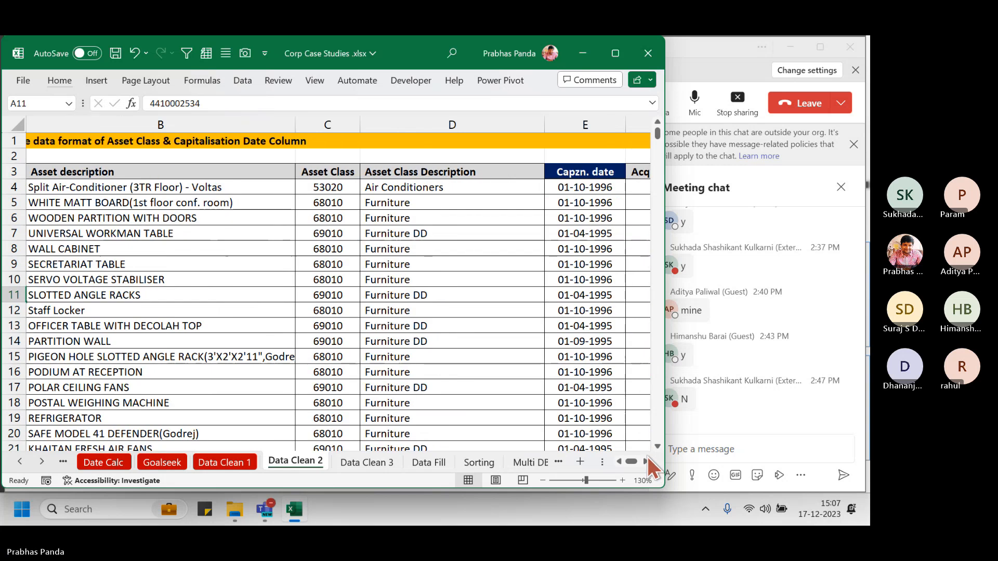
left_click(646, 461)
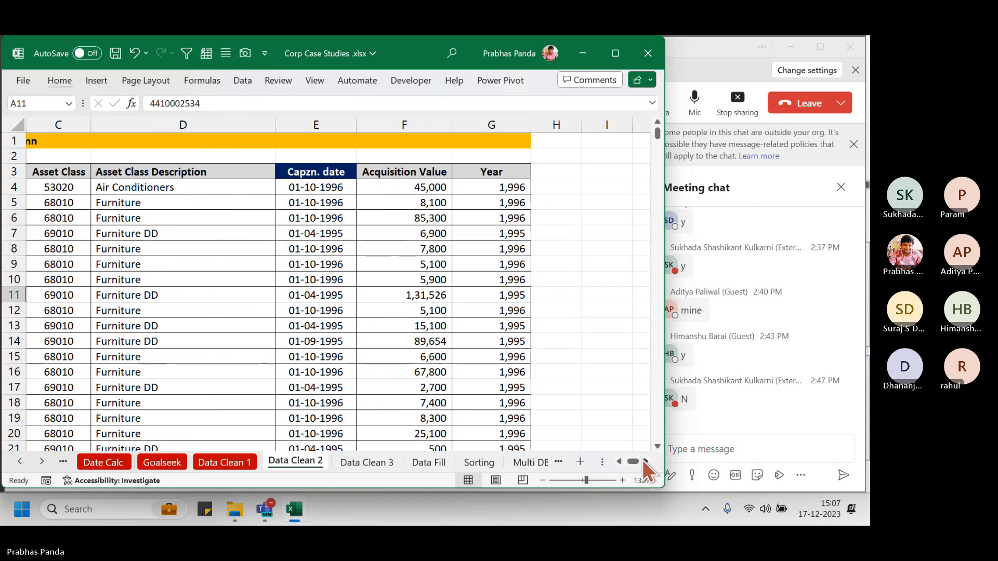
left_click(646, 461)
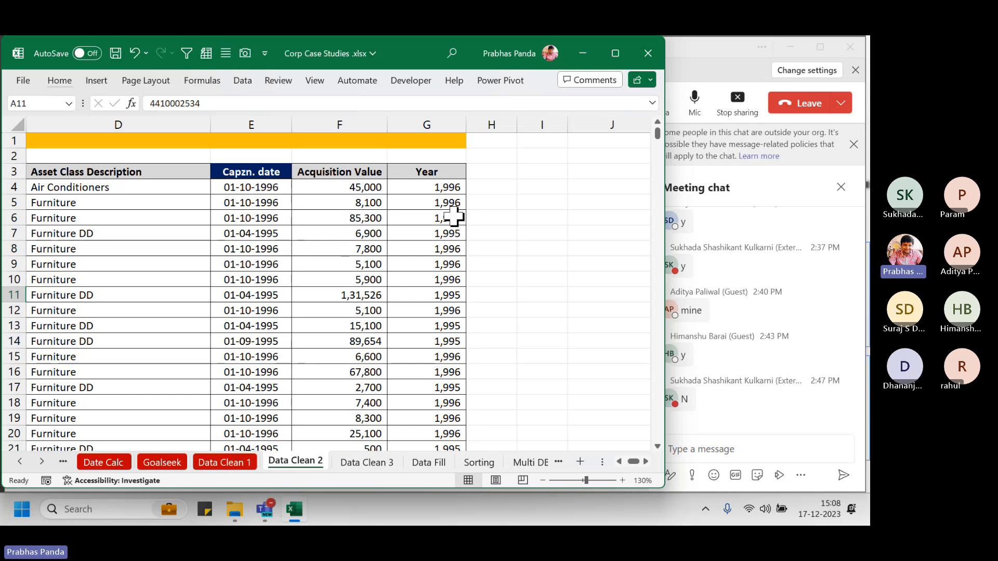
left_click_drag(447, 188, 438, 388)
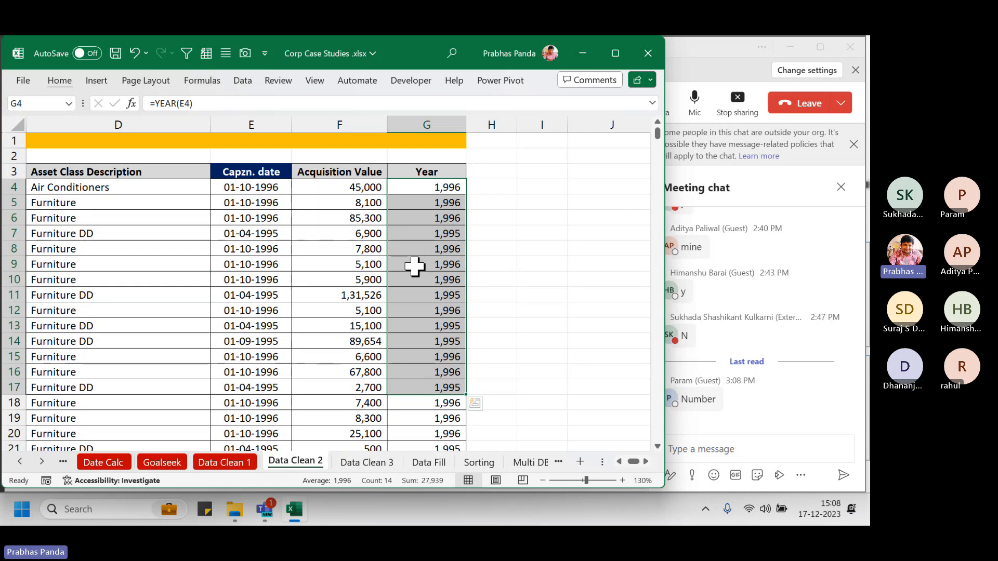
Select the Year column from G4 to the last row and launch the On-Screen Keyboard
left_click(452, 189)
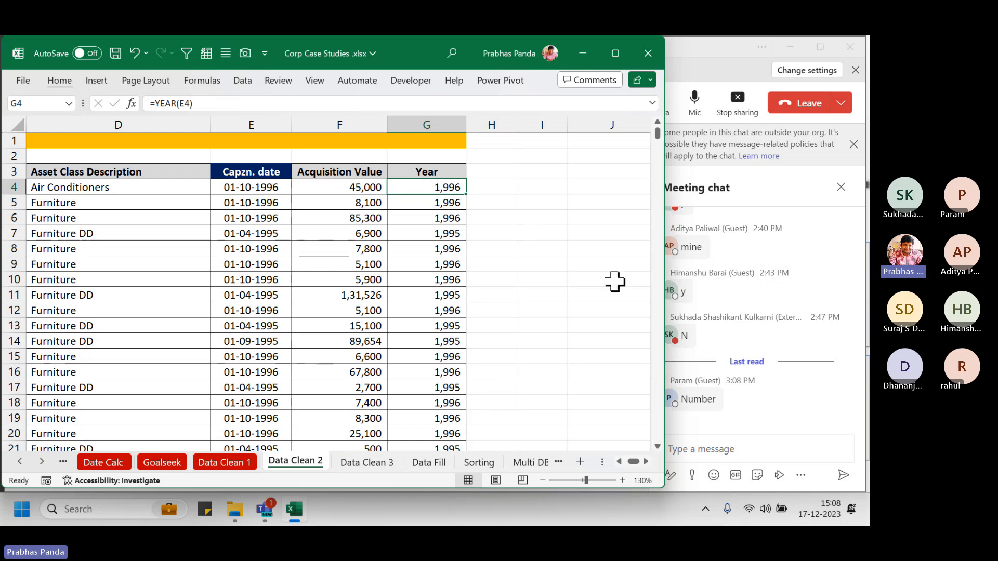
key("ctrl+shift+Down")
key("ctrl+BackSpace")
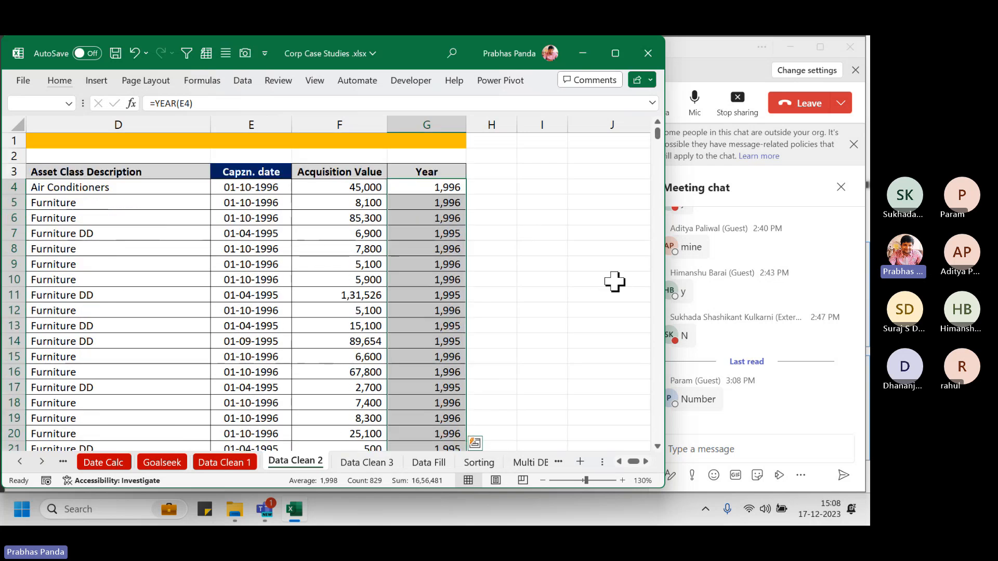
key("super")
type("On")
key("Return")
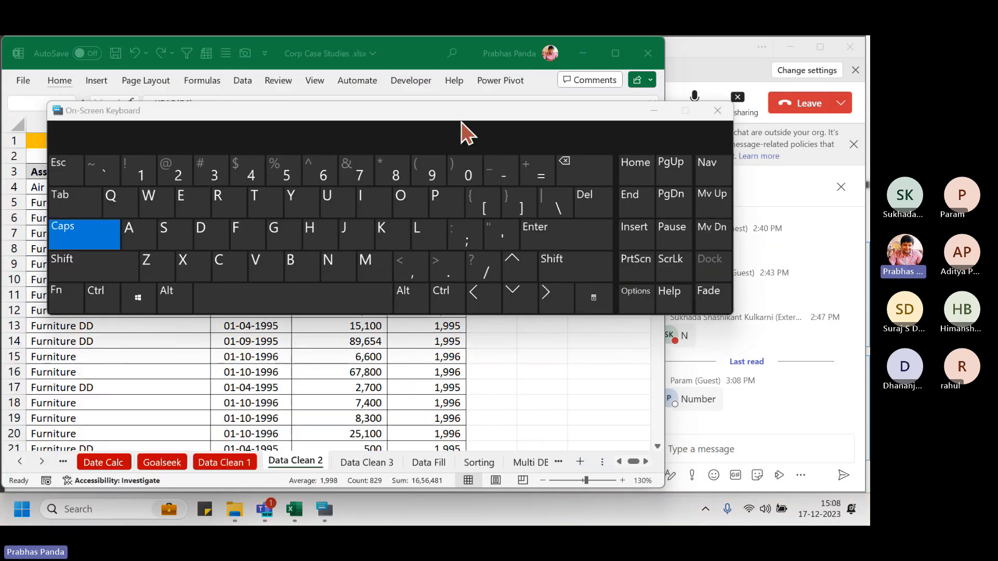
left_click_drag(461, 115, 521, 258)
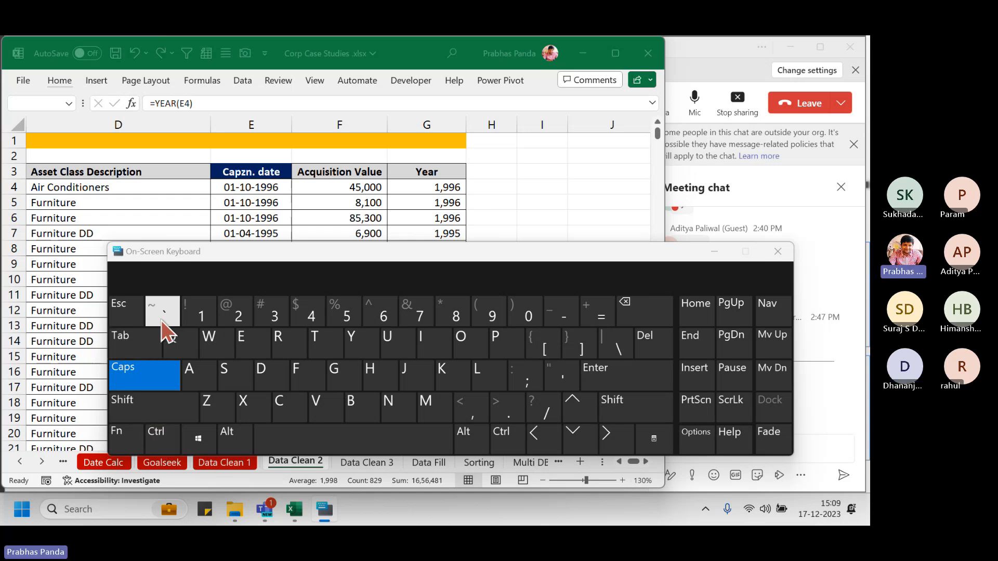
Apply General format to the selected years so they show as 1996 without commas
key("ctrl+1")
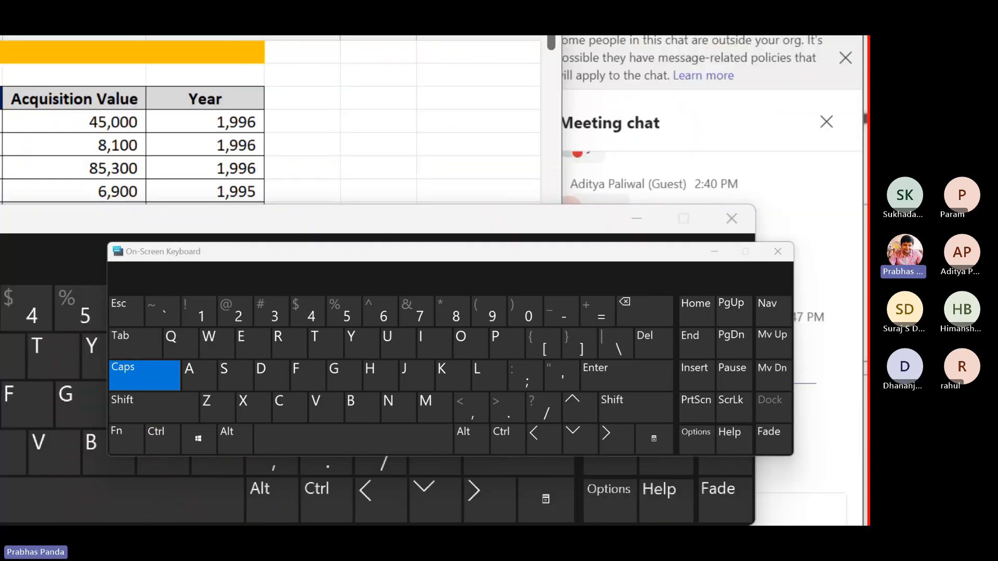
key("Escape")
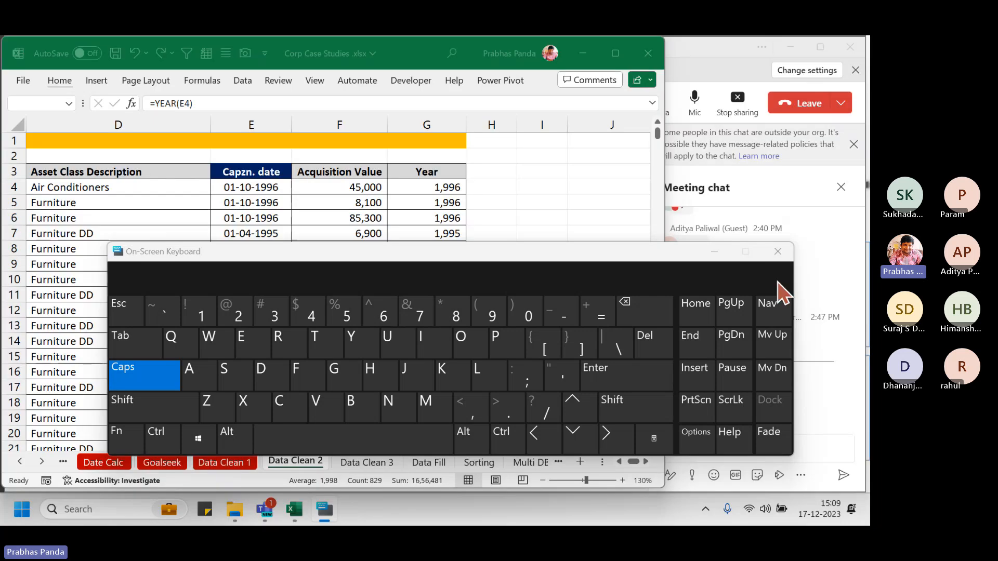
left_click(777, 252)
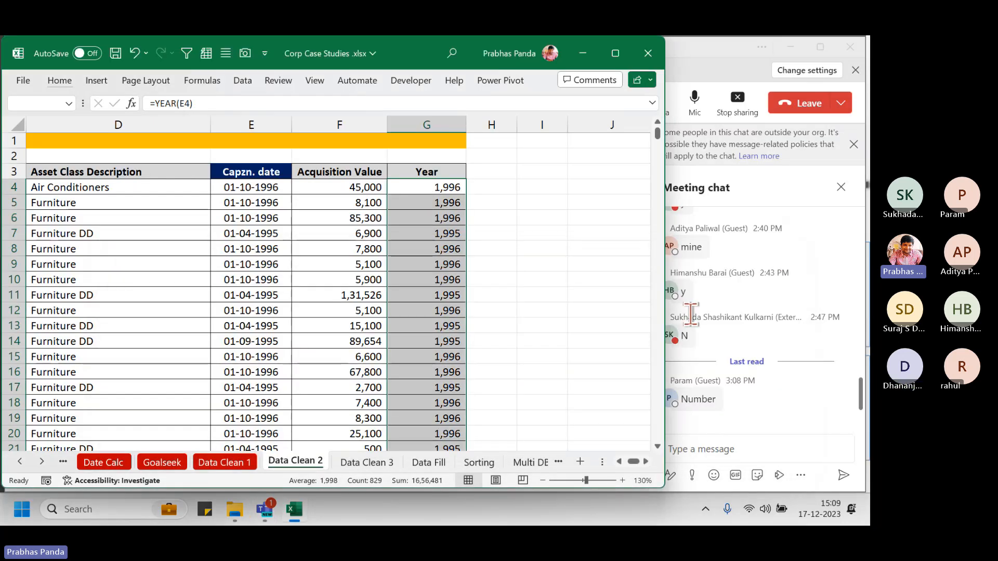
key("ctrl+shift+asciitilde")
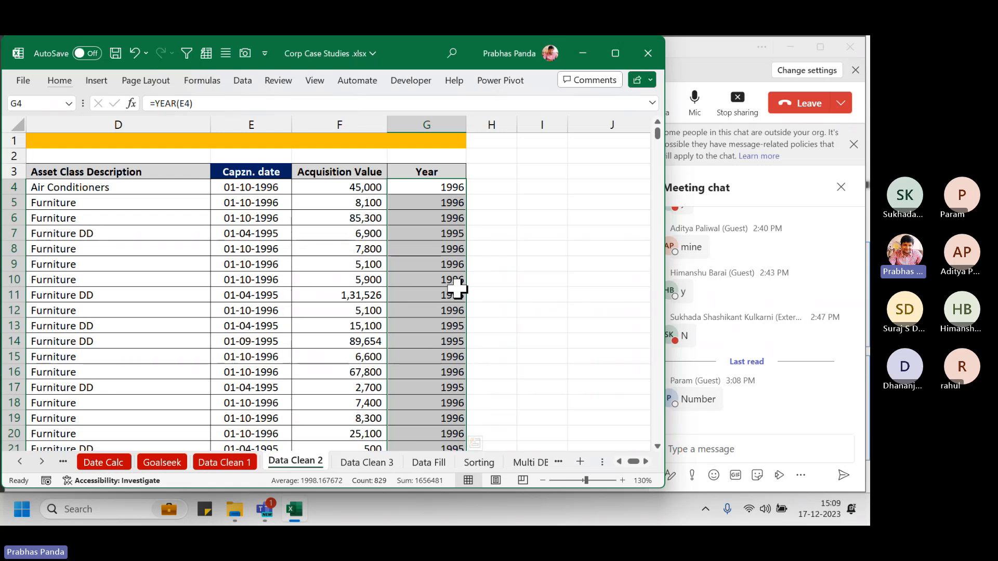
Clear the Year selection and set the Data Clean 2 sheet tab colour to red
left_click(285, 283)
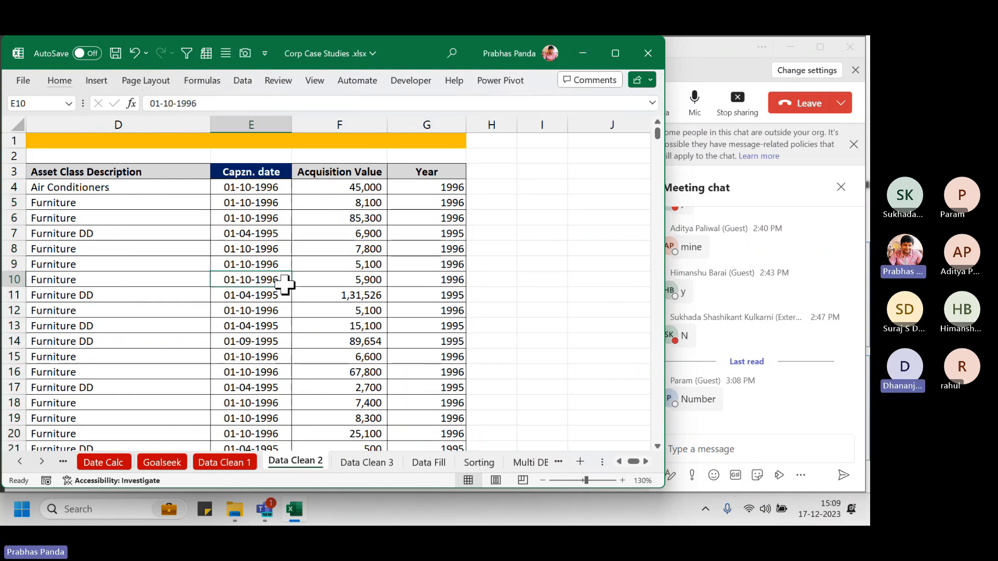
right_click(289, 462)
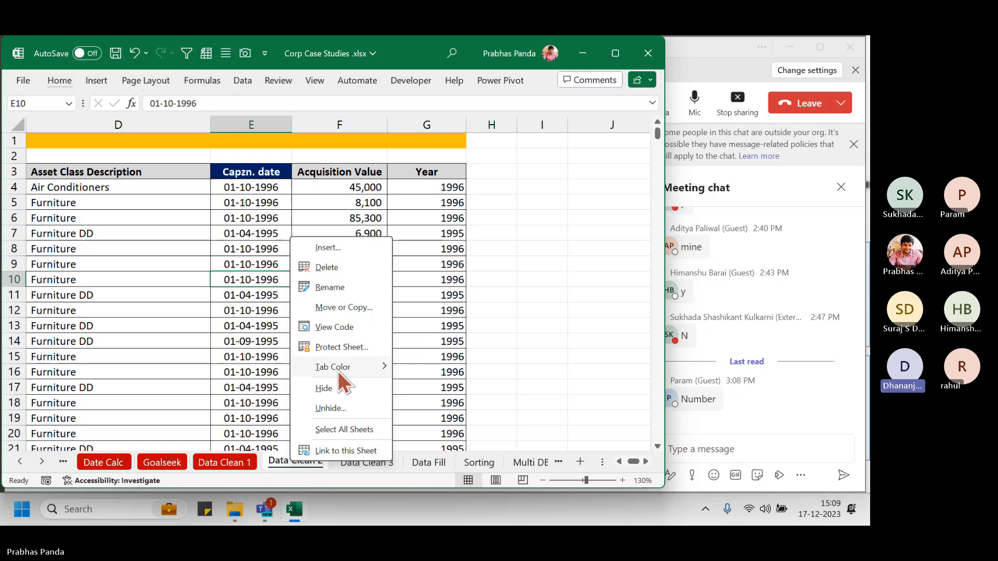
mouse_move(338, 371)
left_click(402, 396)
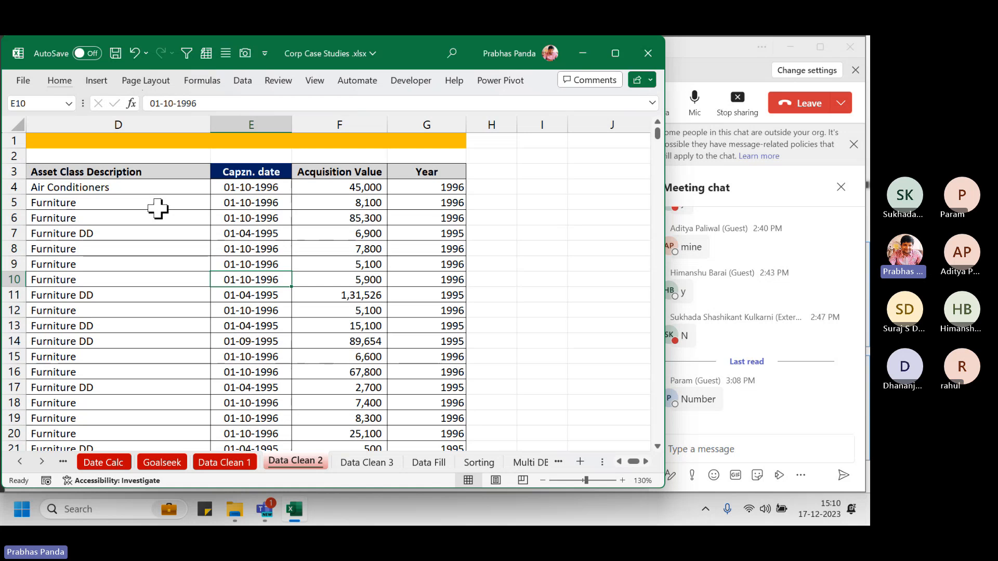
Copy the years in G4:G16, paste them into column H, then undo that formula paste
left_click_drag(442, 187, 434, 376)
key("ctrl+c")
key("Right")
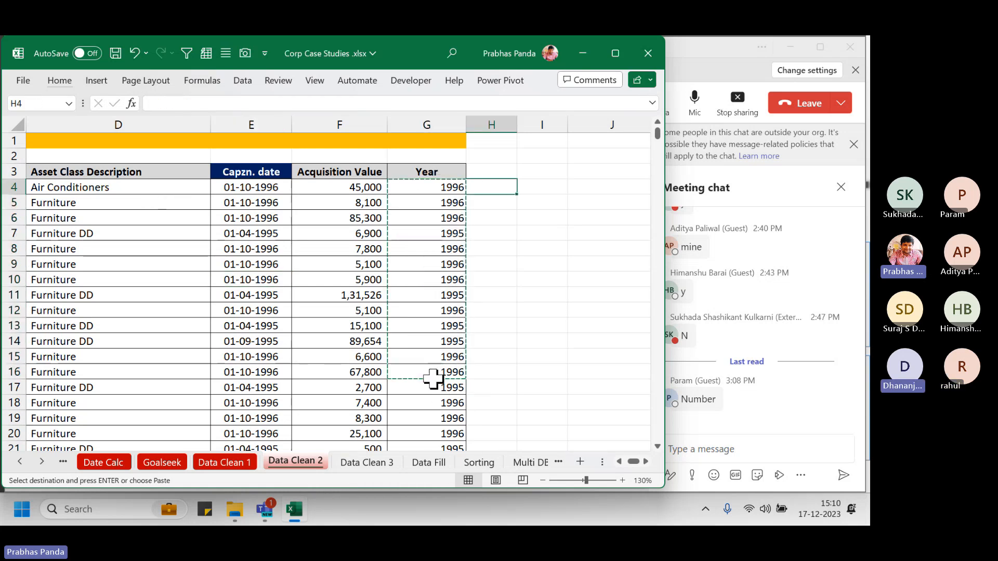
key("ctrl+v")
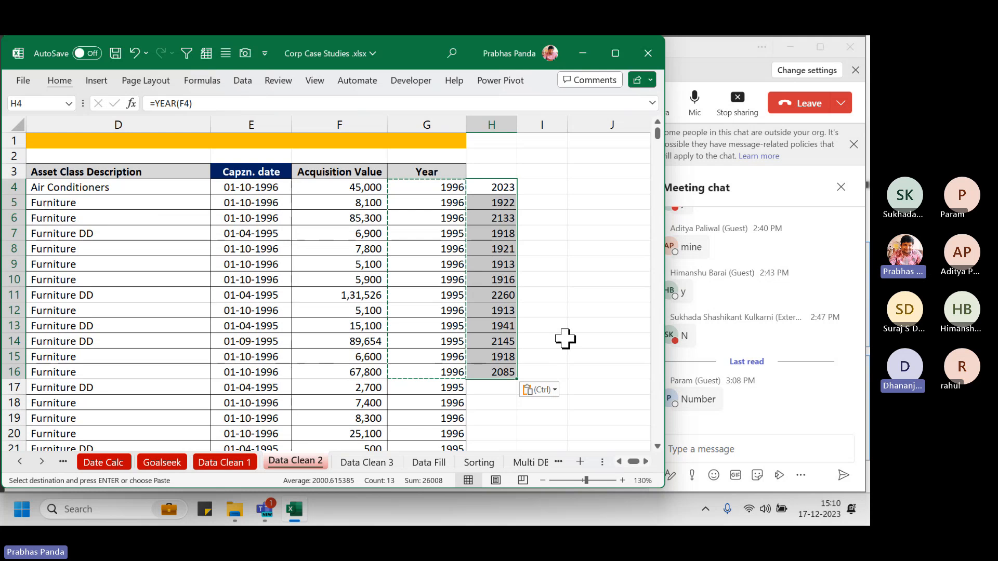
key("ctrl+z")
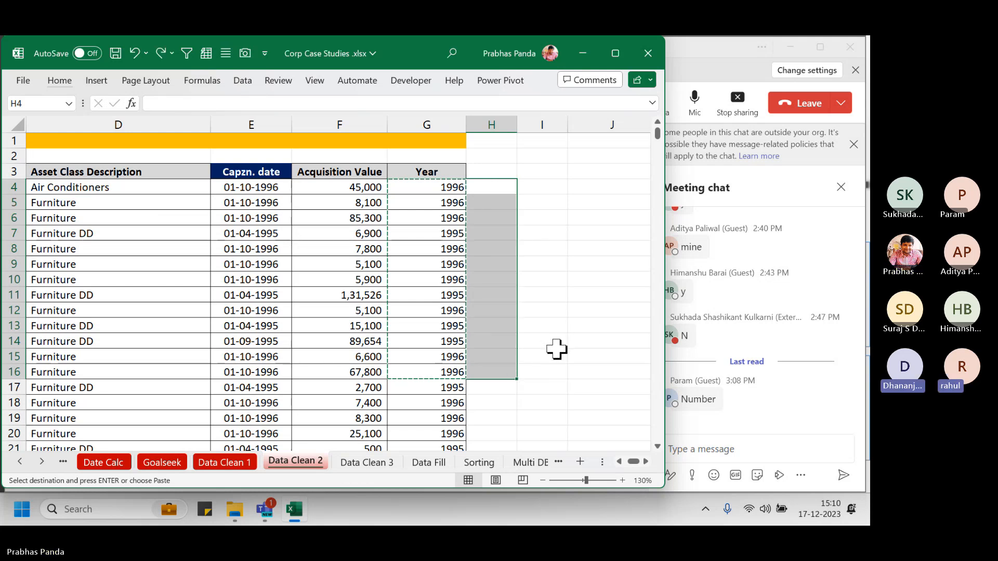
Paste the copied years into H4 as values only
key("alt+h")
key("v")
key("s")
key("v")
key("Return")
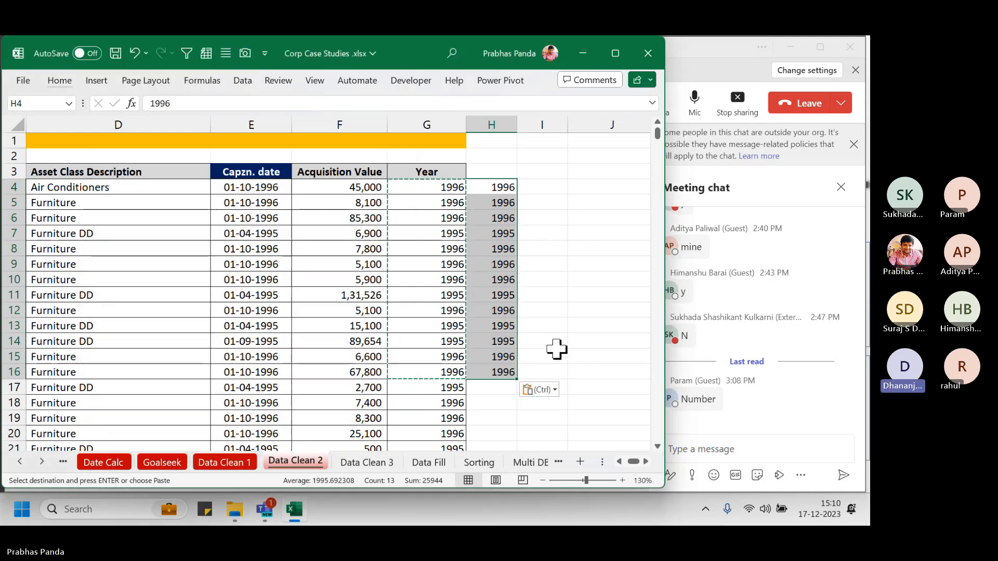
key("Escape")
Select the pasted years H4:H16 and bring the Teams meeting window to the front
key("Down")
key("Down")
key("Down")
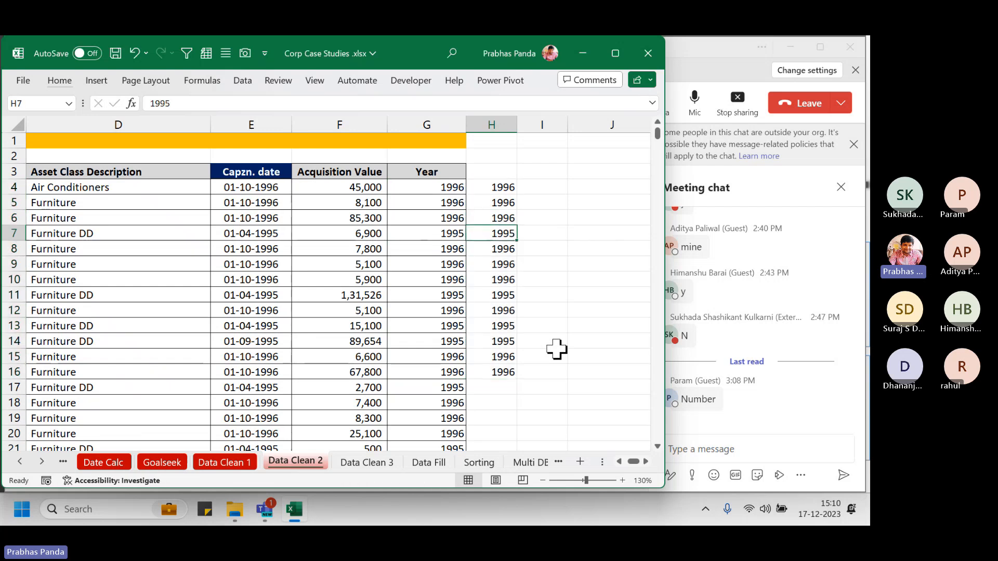
key("Up")
key("Up")
key("Up")
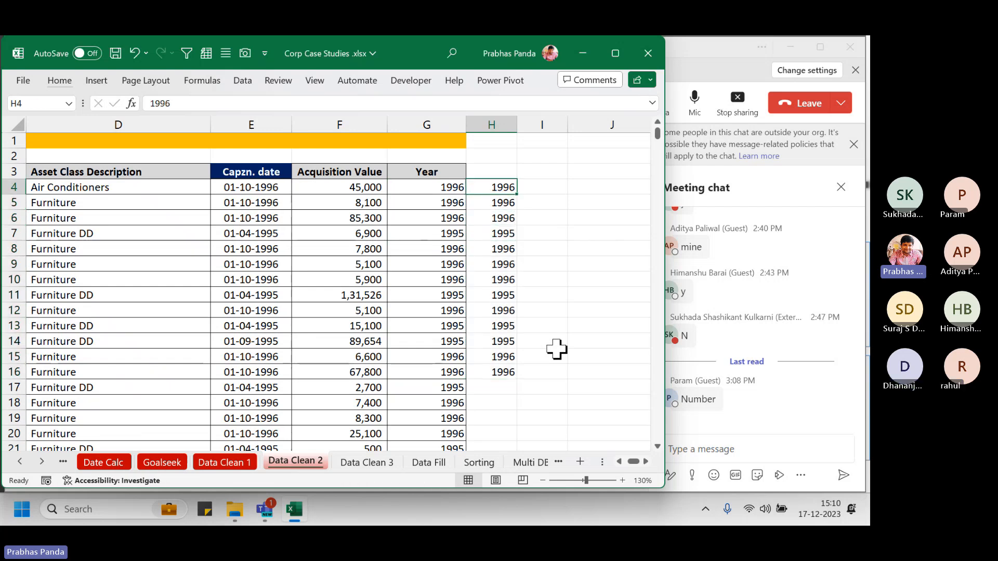
key("ctrl+shift+Down")
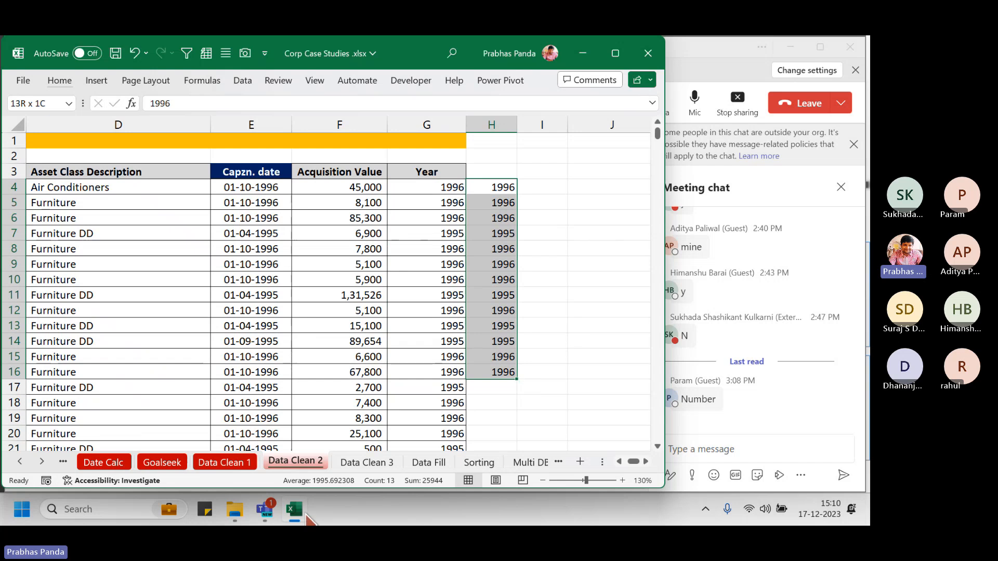
left_click(266, 509)
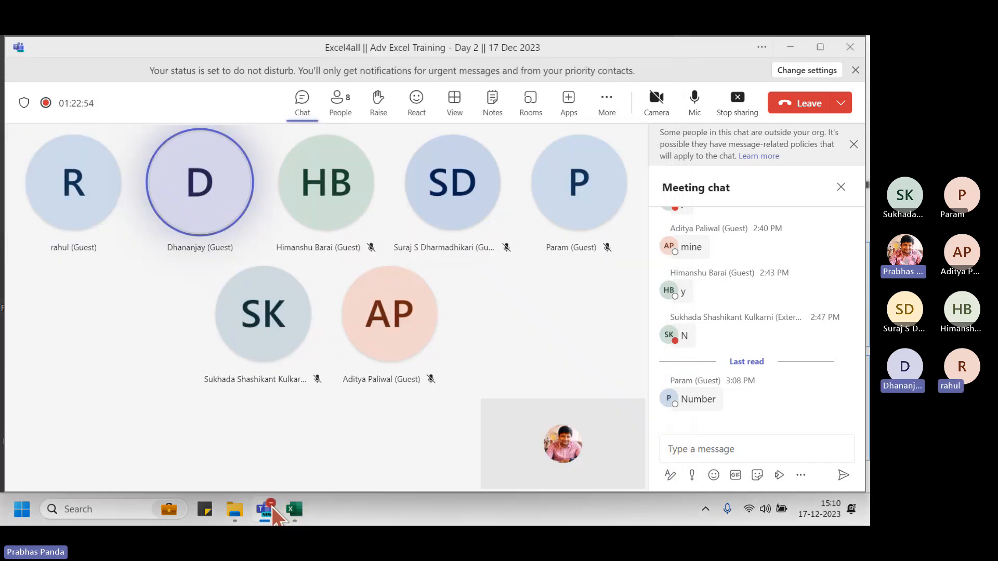
Back in Excel, use the On-Screen Keyboard on H4:H16, then move to the Data Clean 3 sheet
left_click(294, 509)
key("super")
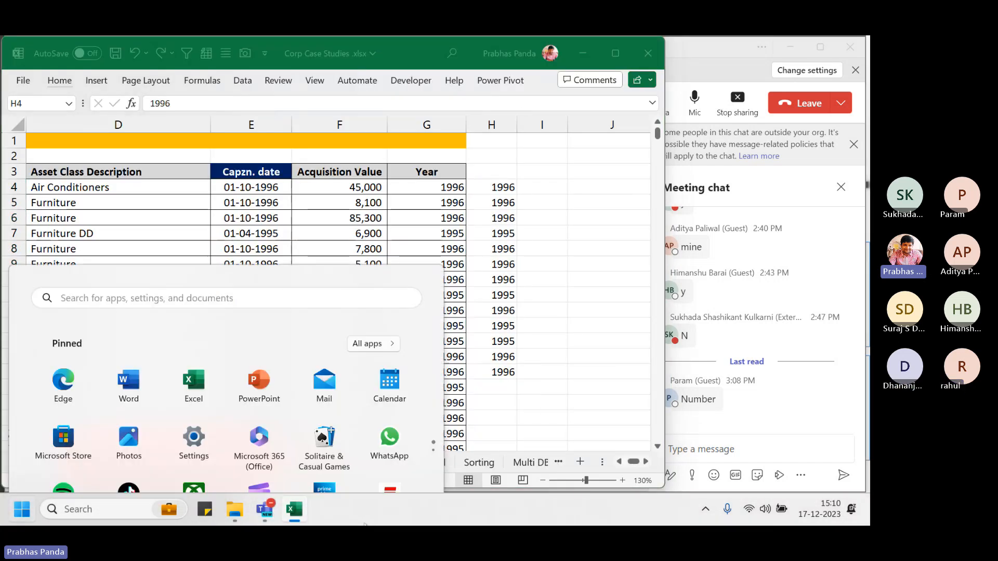
type("on")
key("Return")
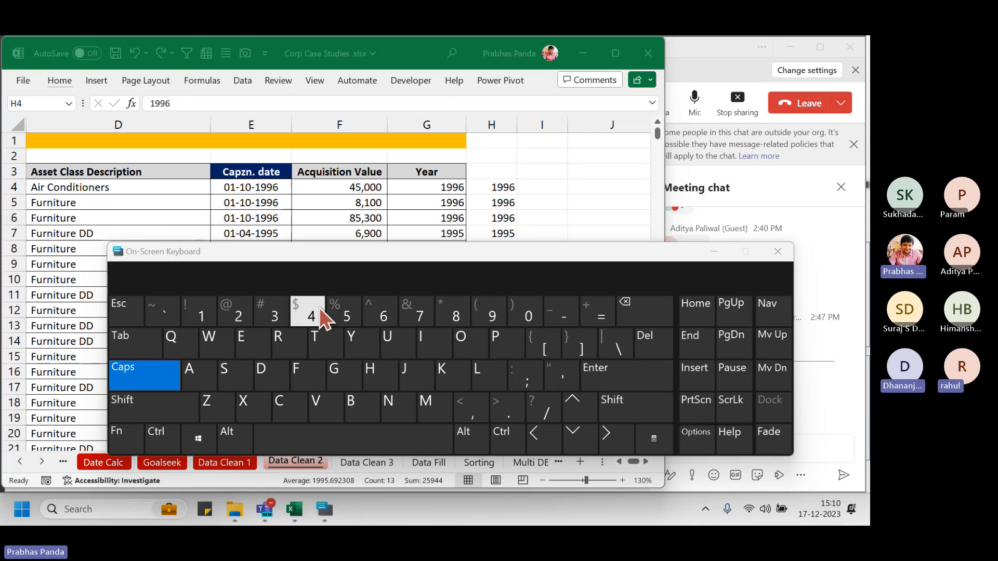
left_click(714, 252)
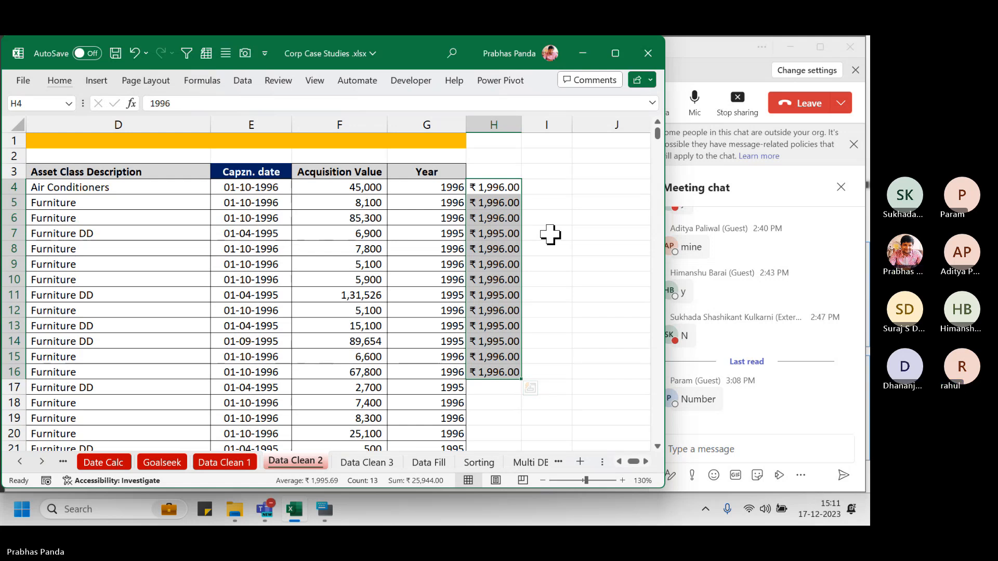
key("ctrl+Page_Down")
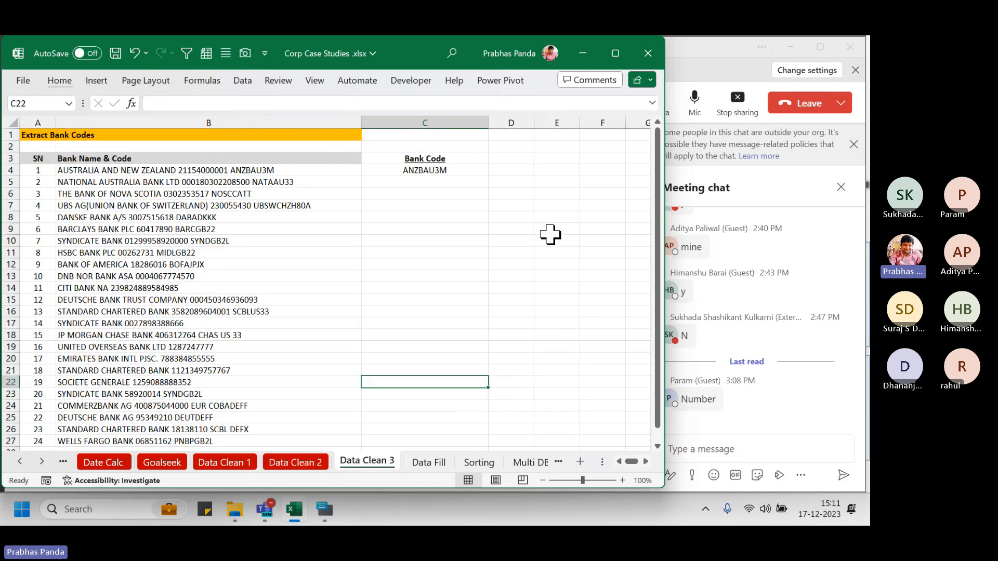
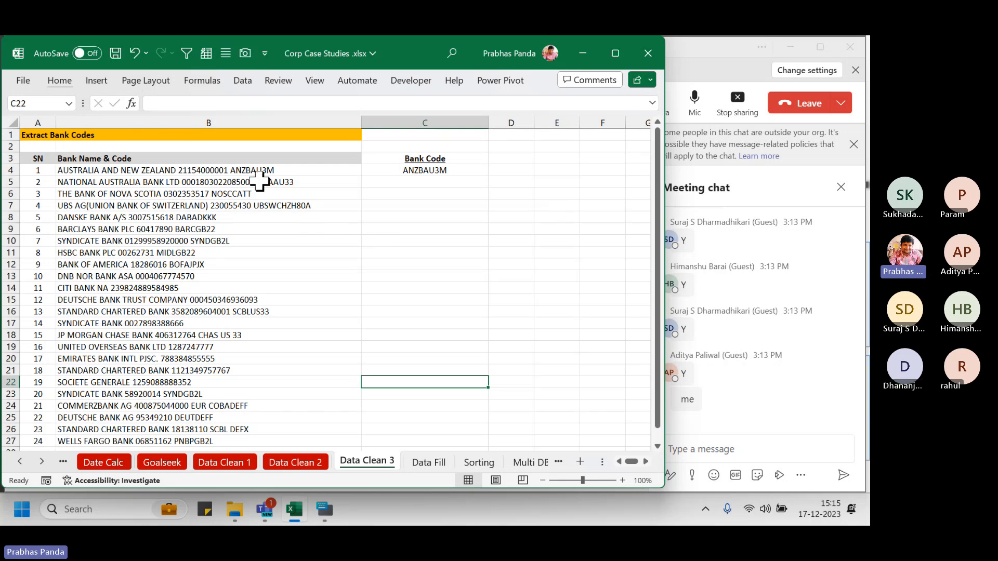
AutoFit column B to its longest bank string, then select the bank strings and Bank Code cells
left_click(222, 115)
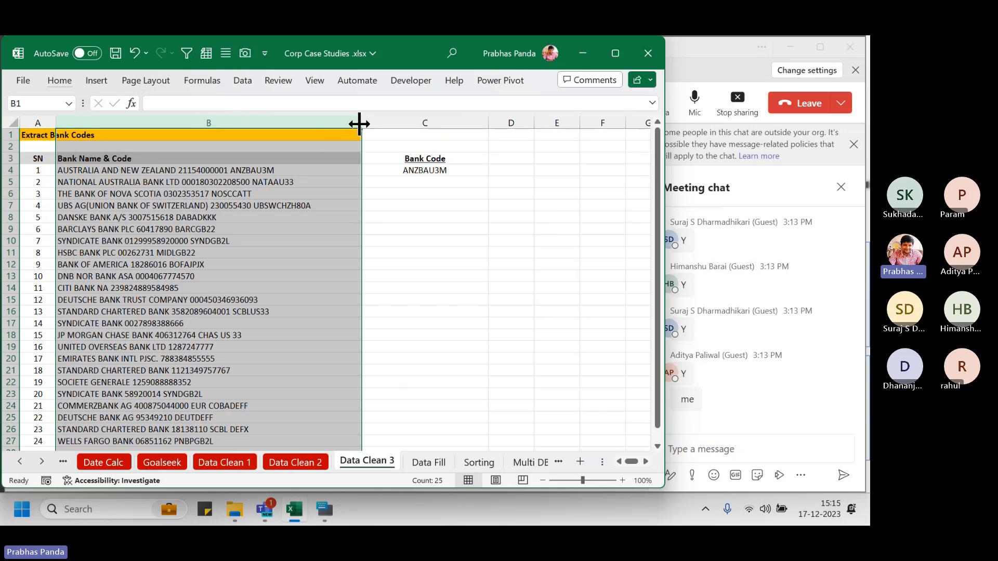
double_click(361, 123)
left_click_drag(236, 171, 188, 437)
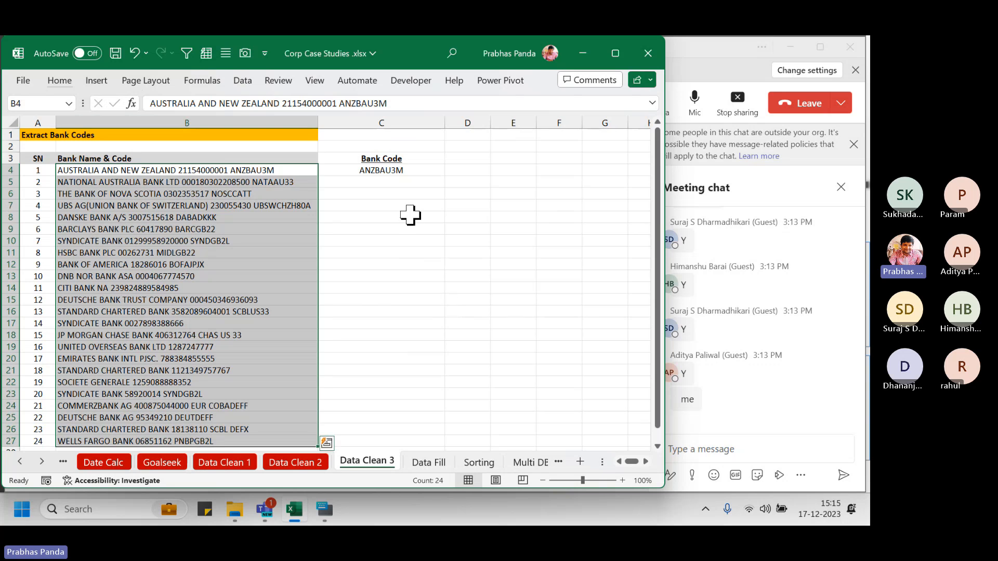
left_click_drag(398, 150, 379, 305)
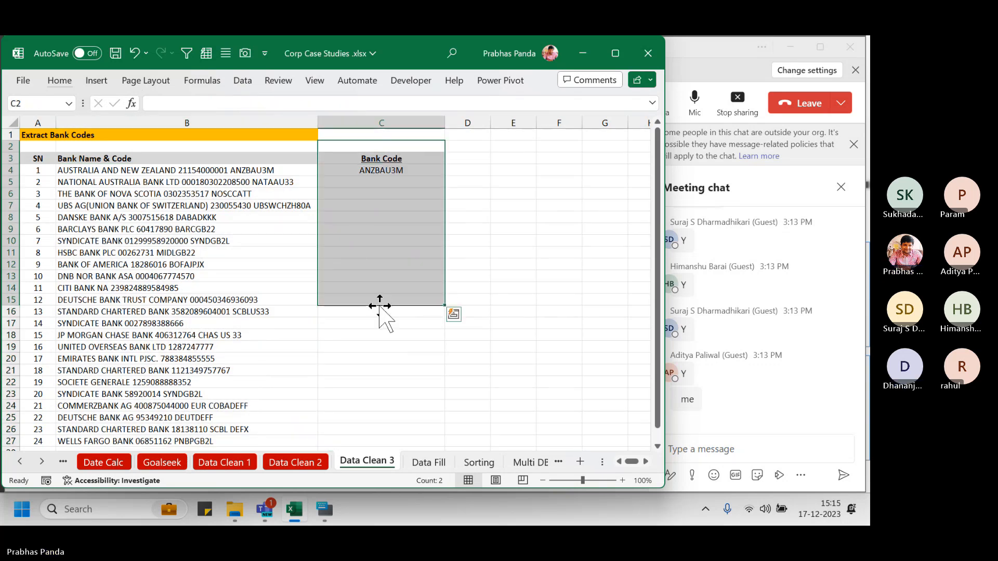
left_click_drag(234, 169, 190, 418)
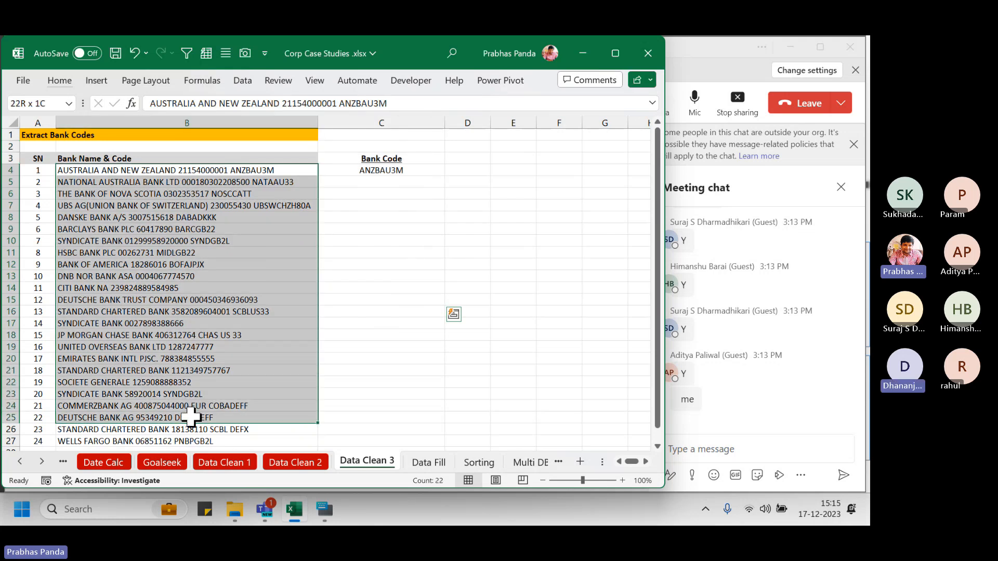
left_click_drag(394, 146, 380, 321)
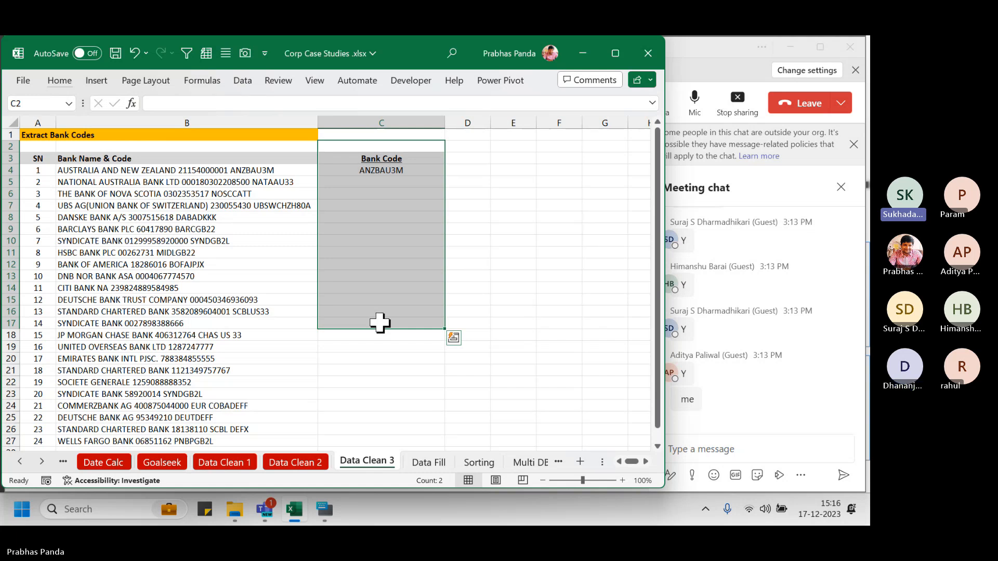
Clear the Bank Code entries in C3:C4 and launch Text to Columns on B4:B27
key("ctrl+z")
key("ctrl+z")
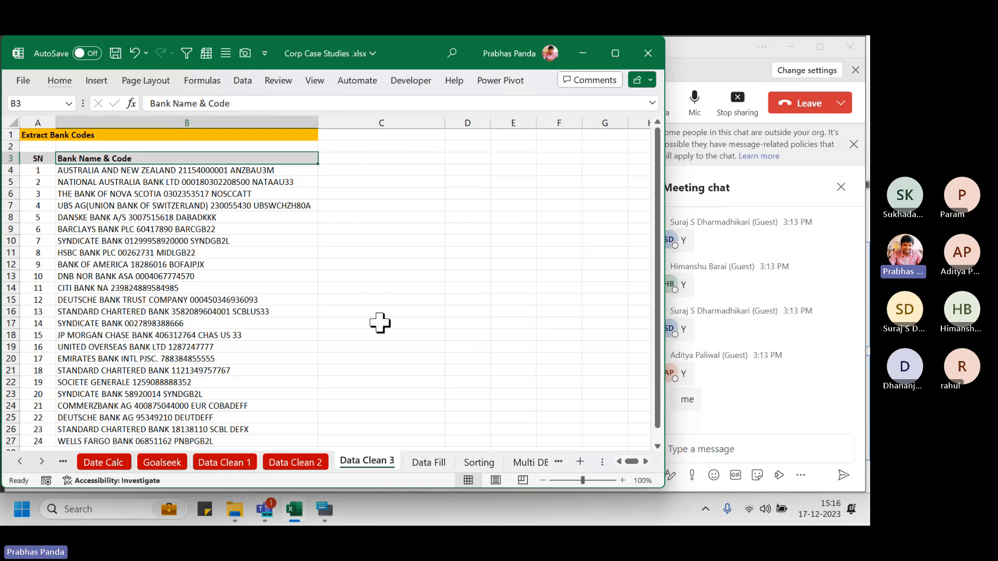
key("Down")
key("ctrl+shift+Down")
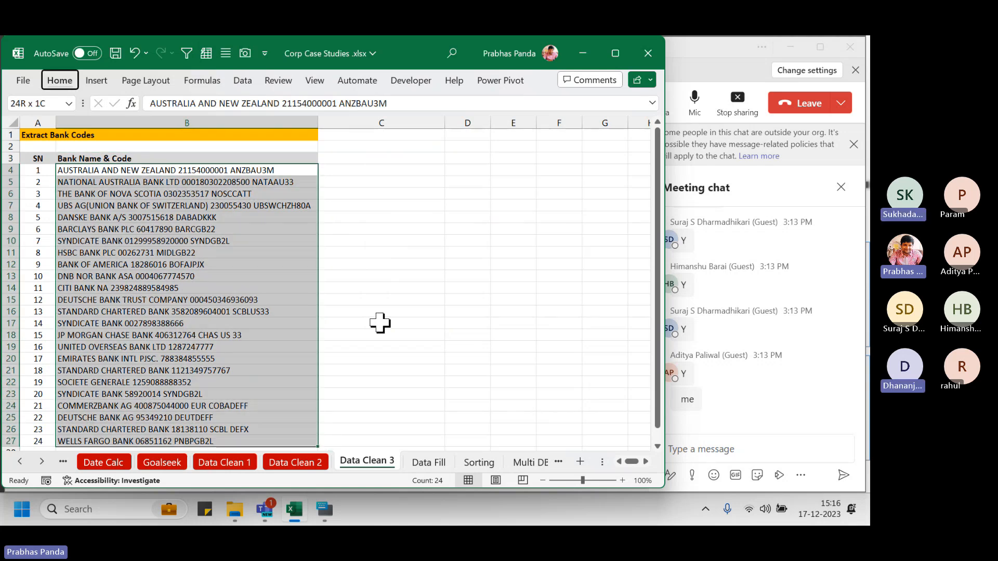
key("alt+a")
key("e")
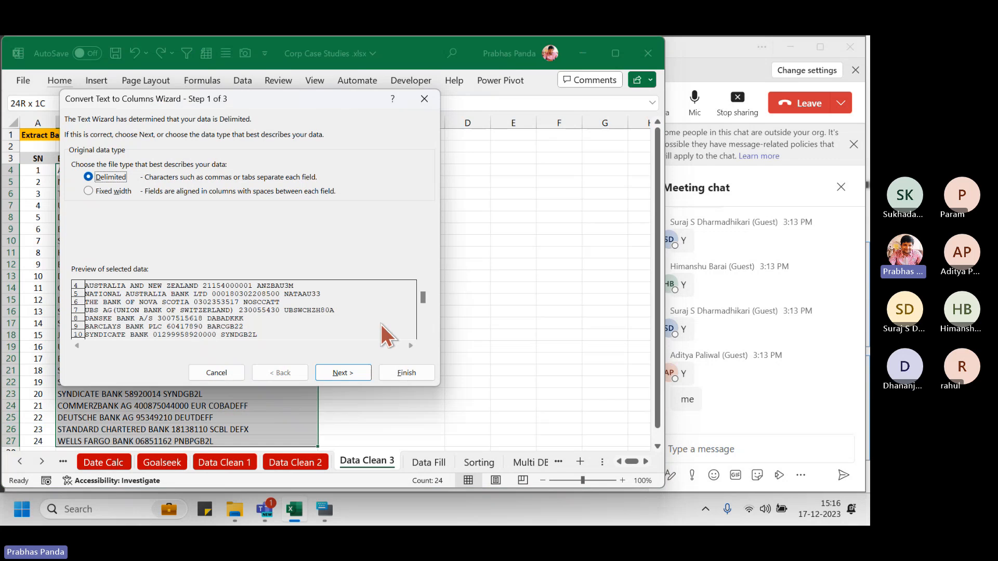
Split the bank strings as Delimited data with Space as the delimiter
left_click(339, 372)
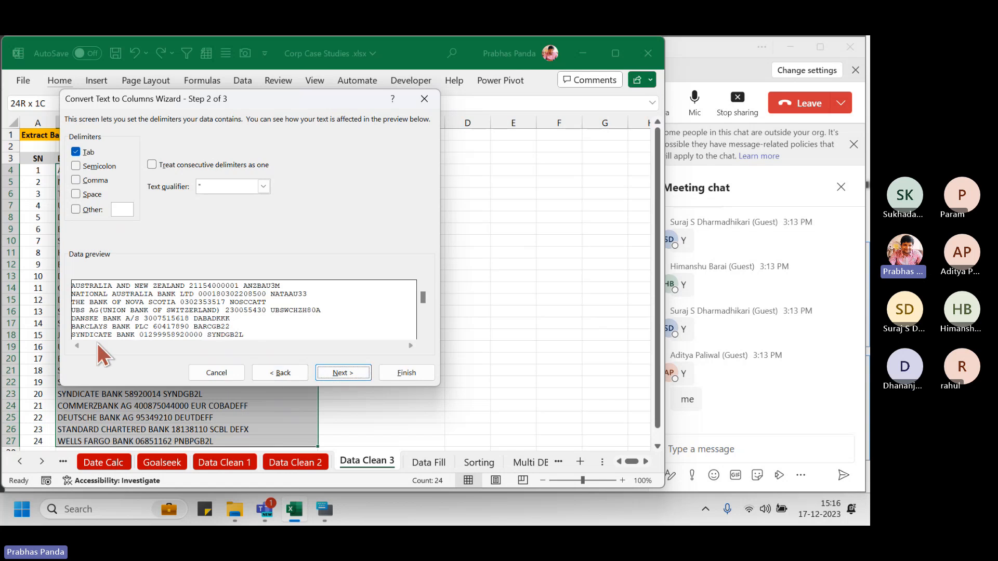
left_click(75, 194)
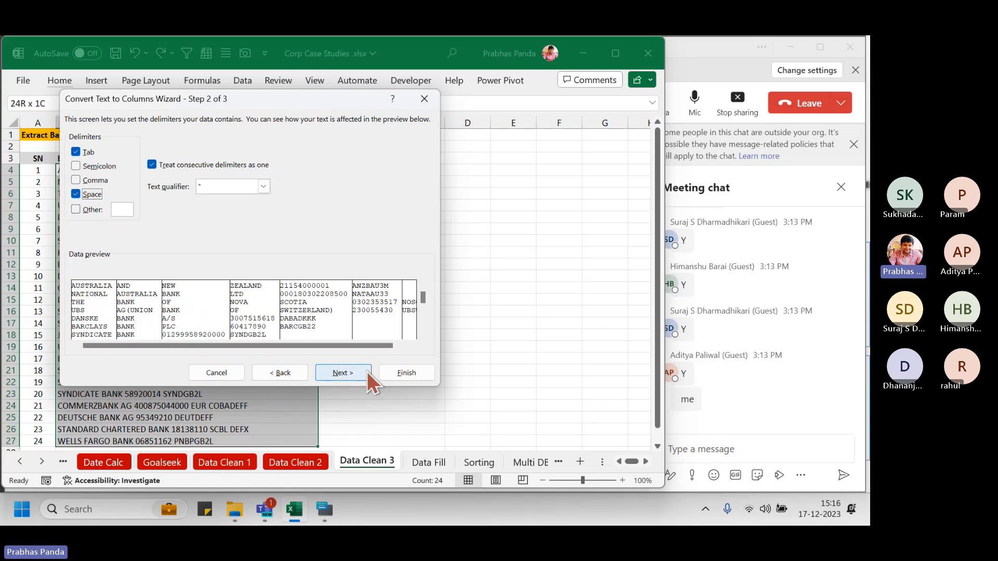
left_click(415, 373)
Inspect the split pieces in columns E to H, then undo the split
left_click(518, 204)
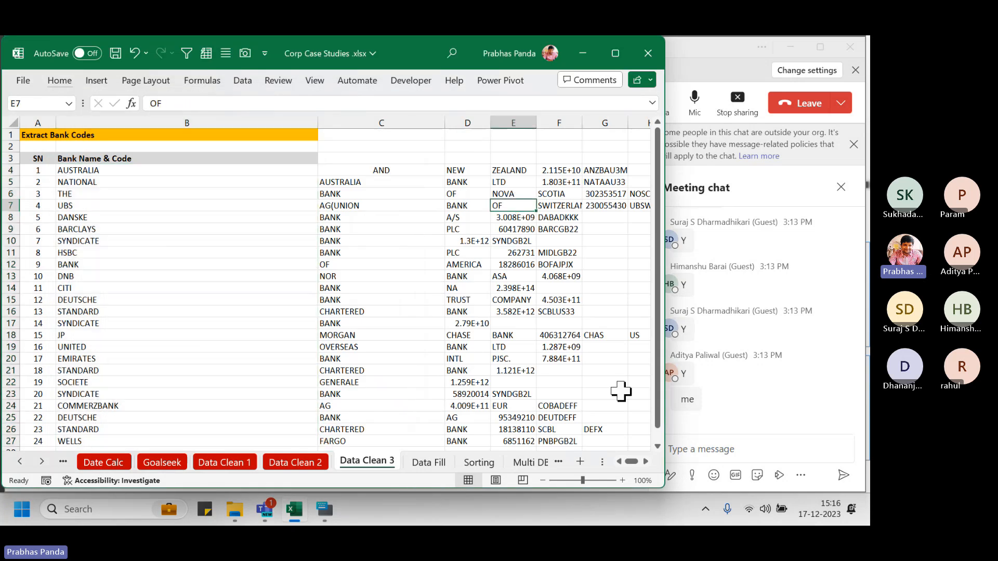
key("Right")
key("Right")
key("Right")
key("Right")
key("Right")
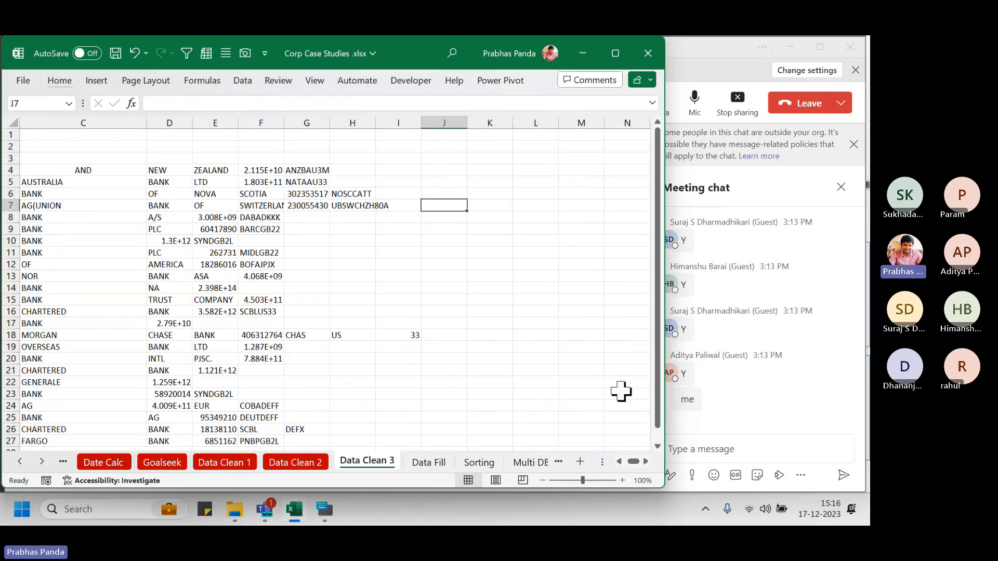
left_click(364, 118)
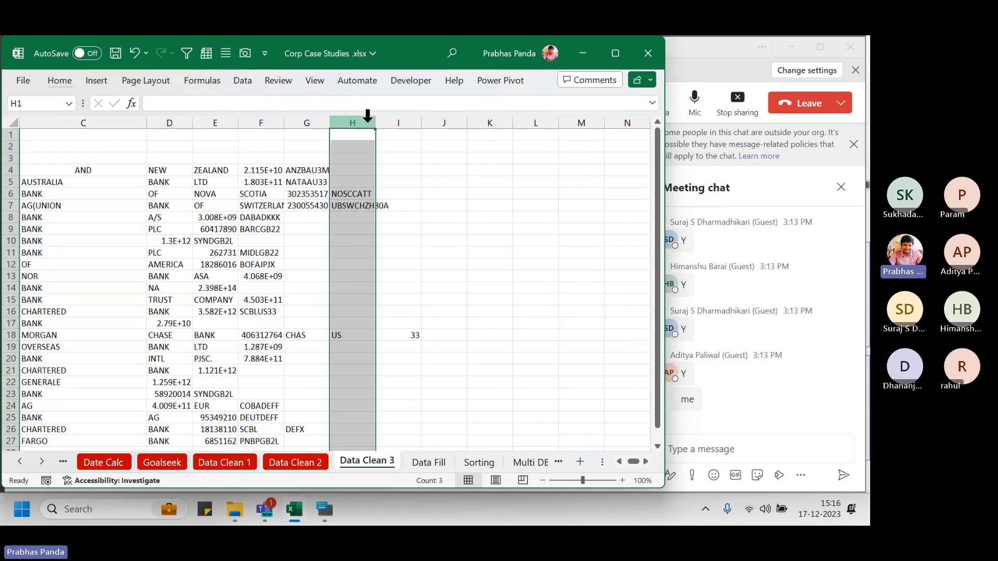
left_click(314, 118)
left_click(270, 119)
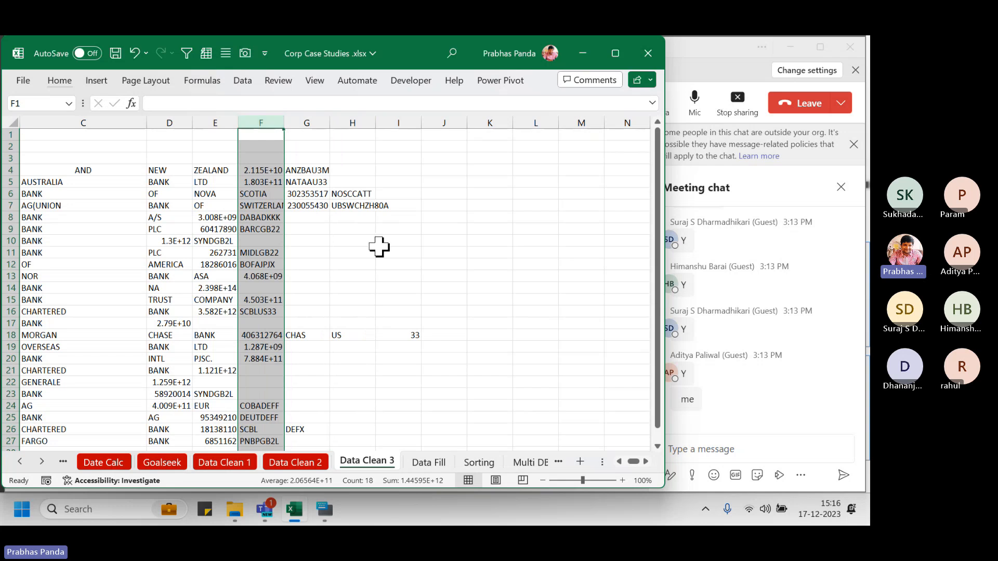
key("ctrl+a")
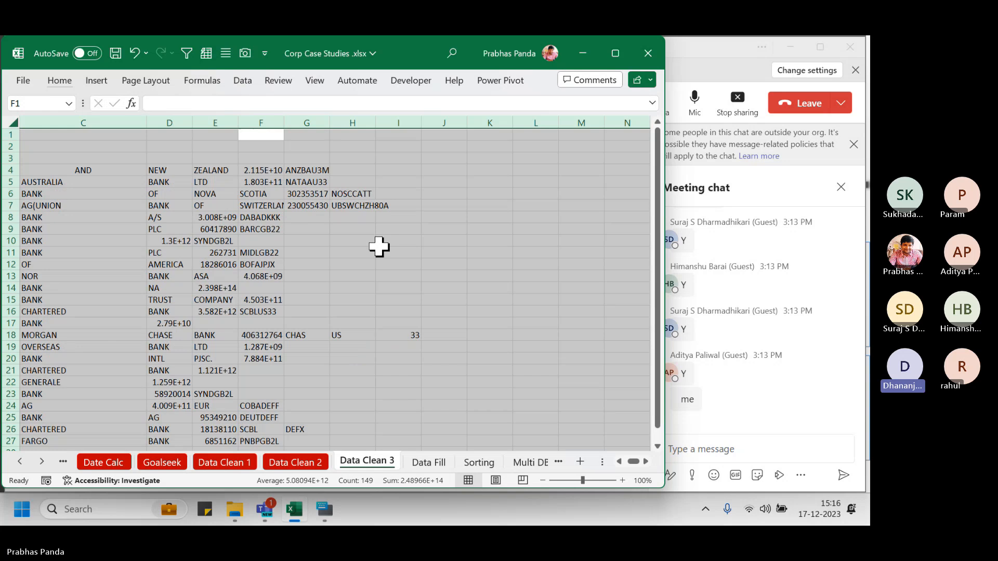
key("ctrl+z")
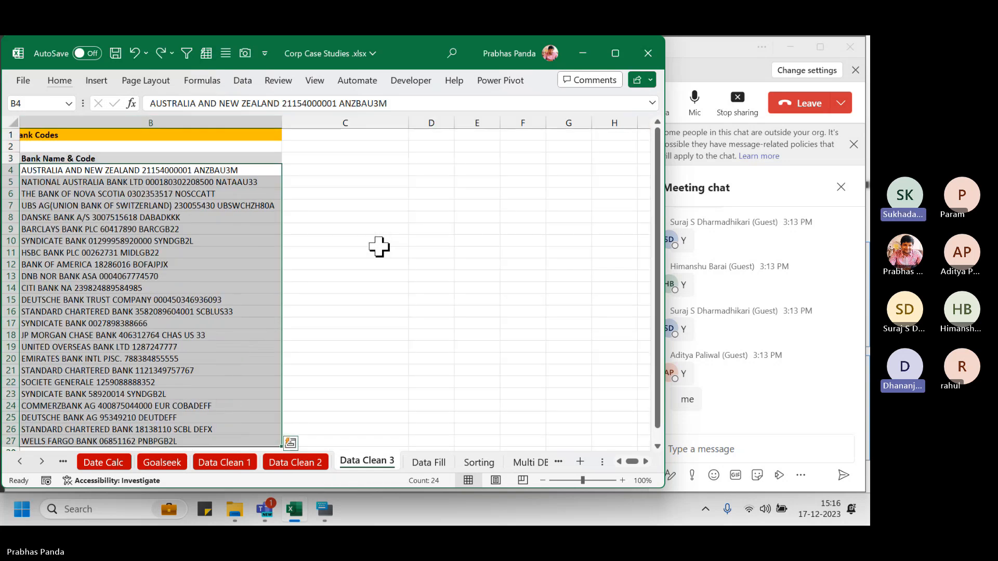
key("Left")
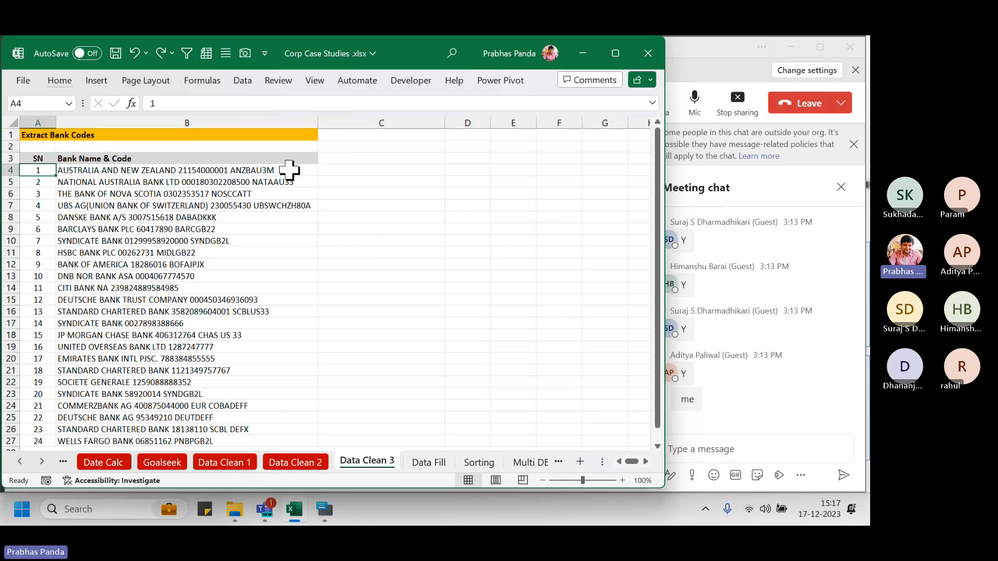
Select the bank strings B4:B22 and narrow column A
left_click(289, 170)
left_click_drag(289, 170, 246, 379)
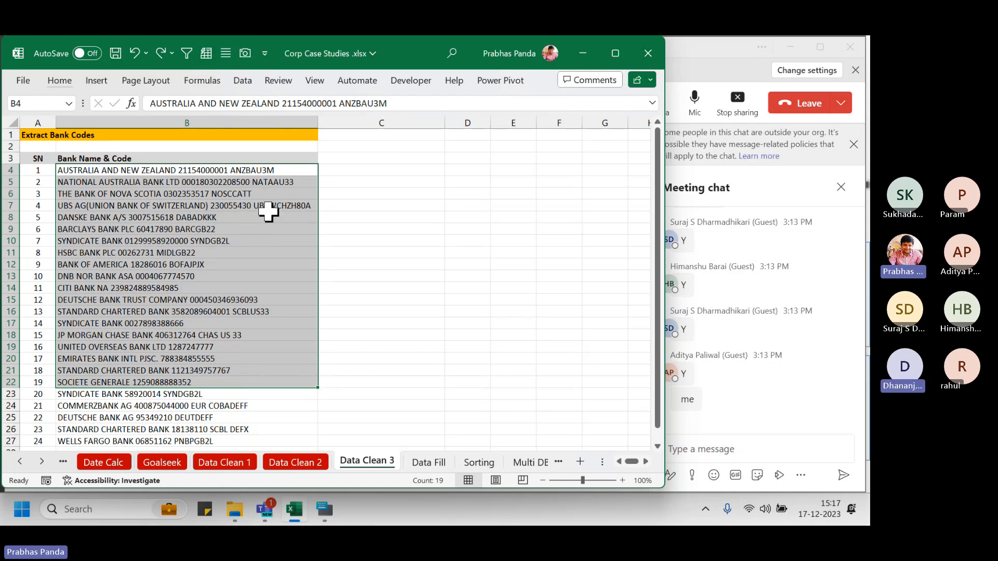
scroll(268, 215, "up", 3, "ctrl")
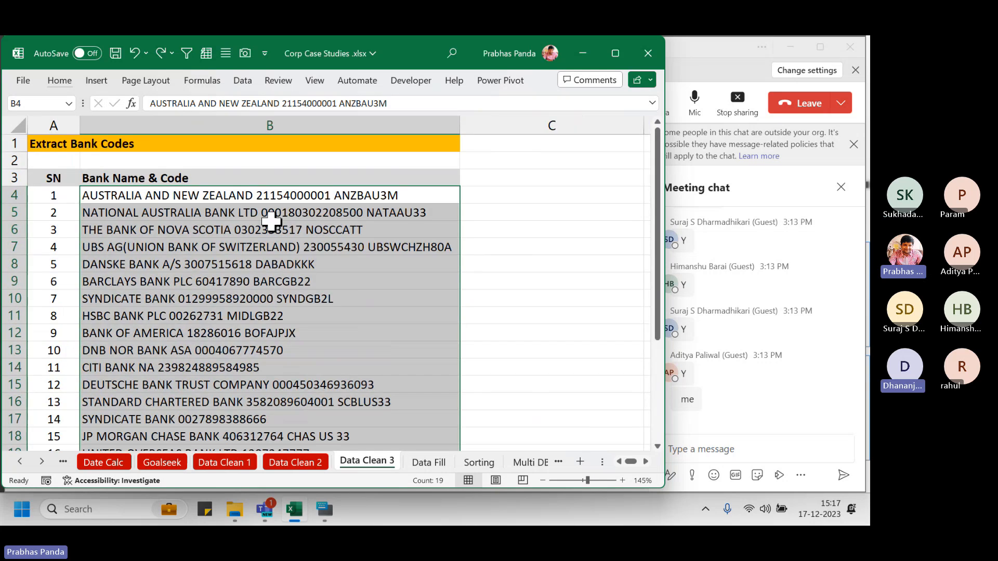
left_click_drag(79, 126, 56, 127)
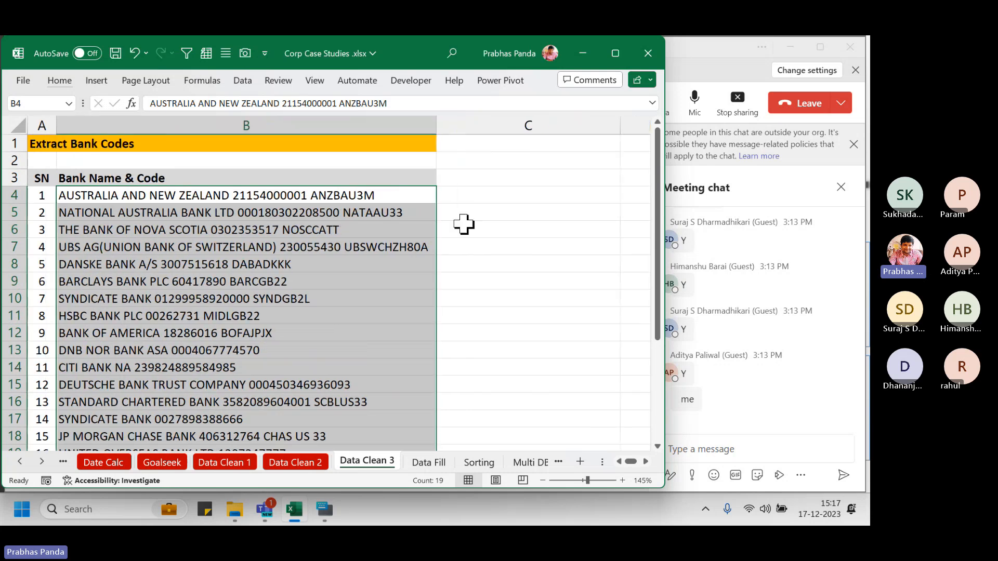
Enter =RIGHT(B4,8) in C4 and fill it down to C27
left_click(477, 196)
type("=")
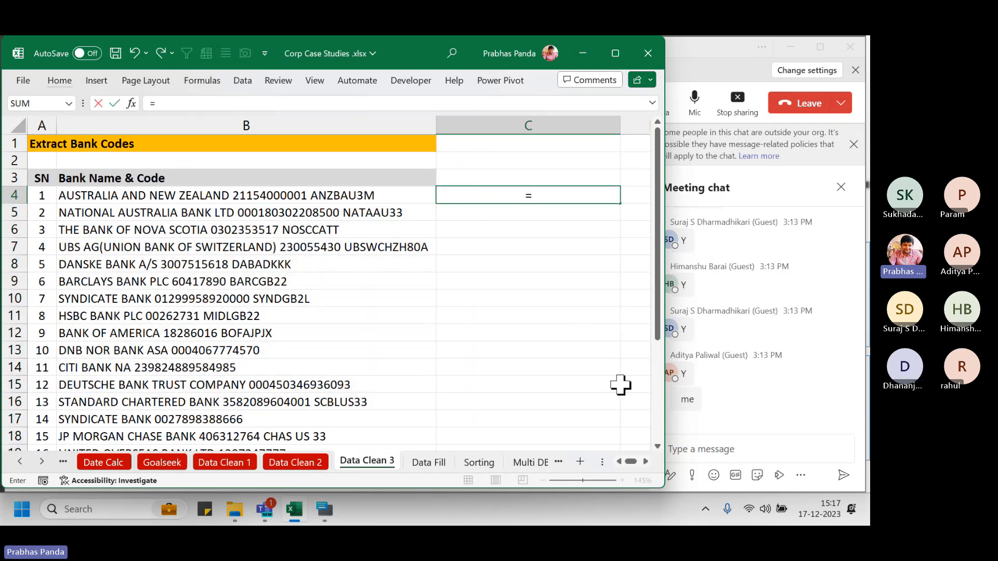
type("RIGHT(")
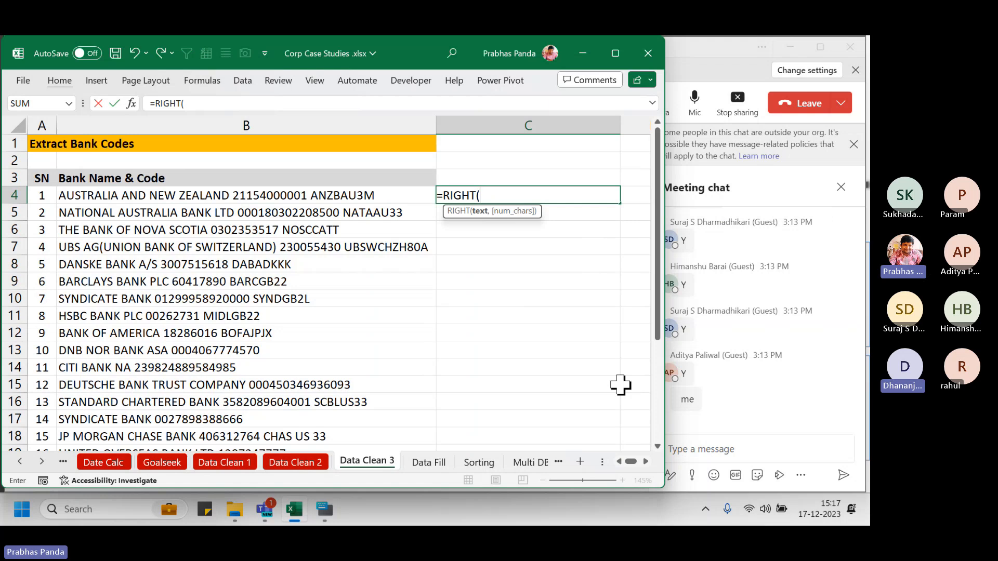
key("Left")
type(",")
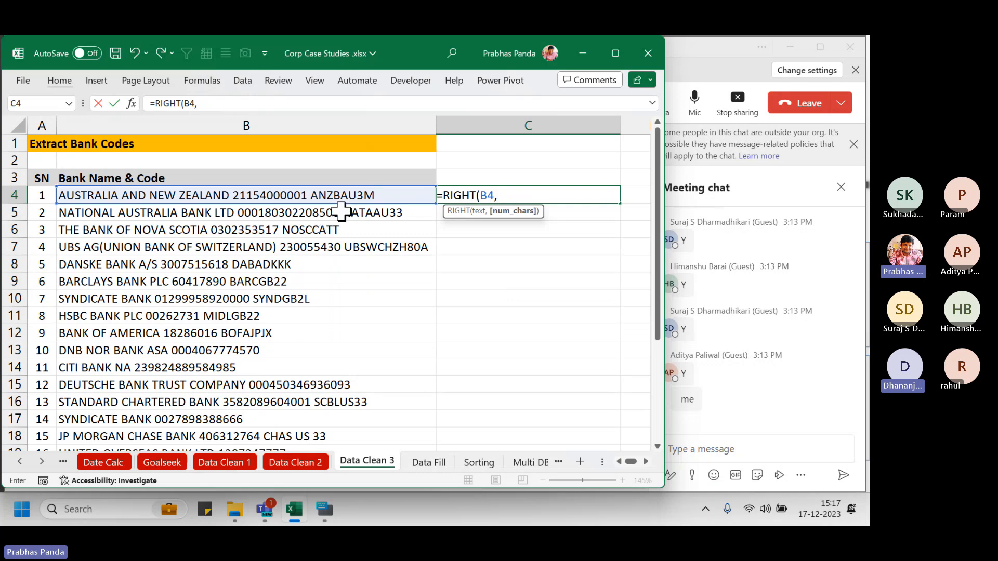
type("8)")
key("ctrl+Return")
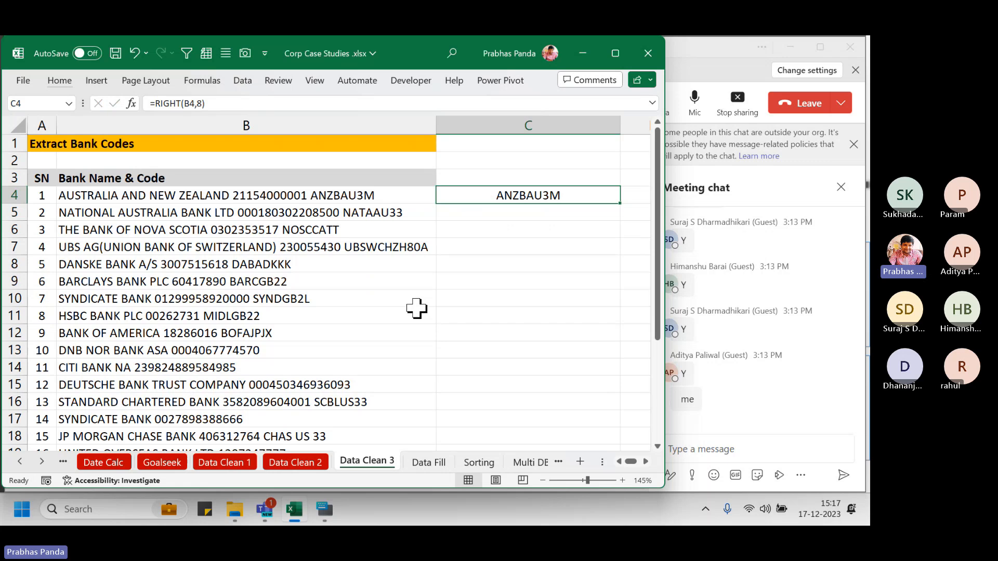
double_click(620, 204)
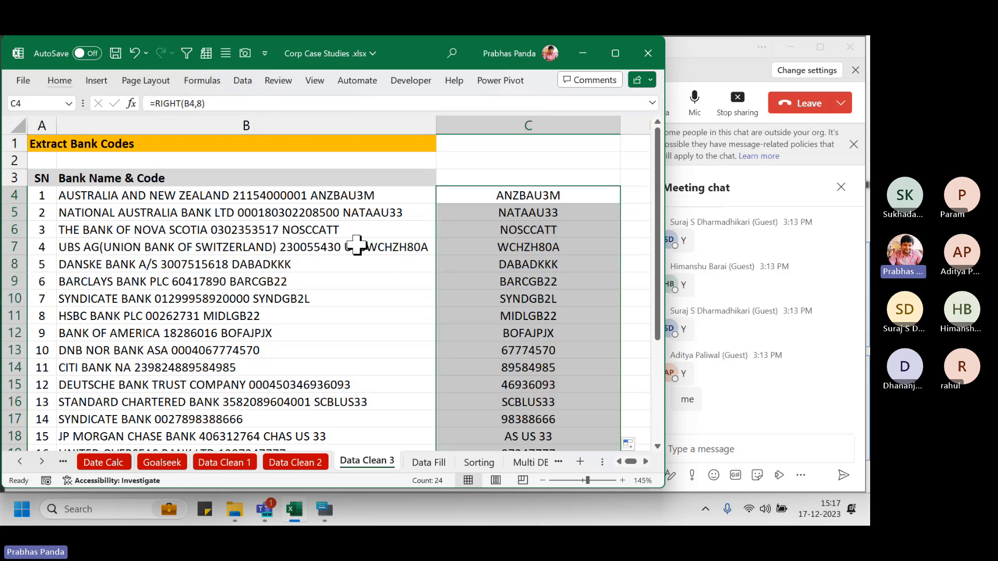
left_click(6, 247)
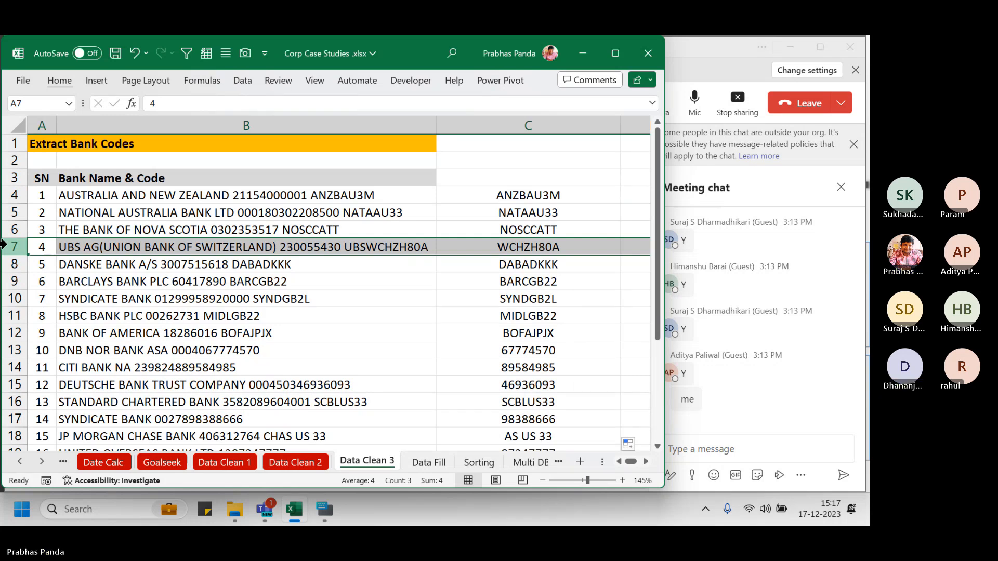
Delete all contents of column C, then select bank strings B4:B8
left_click(565, 127)
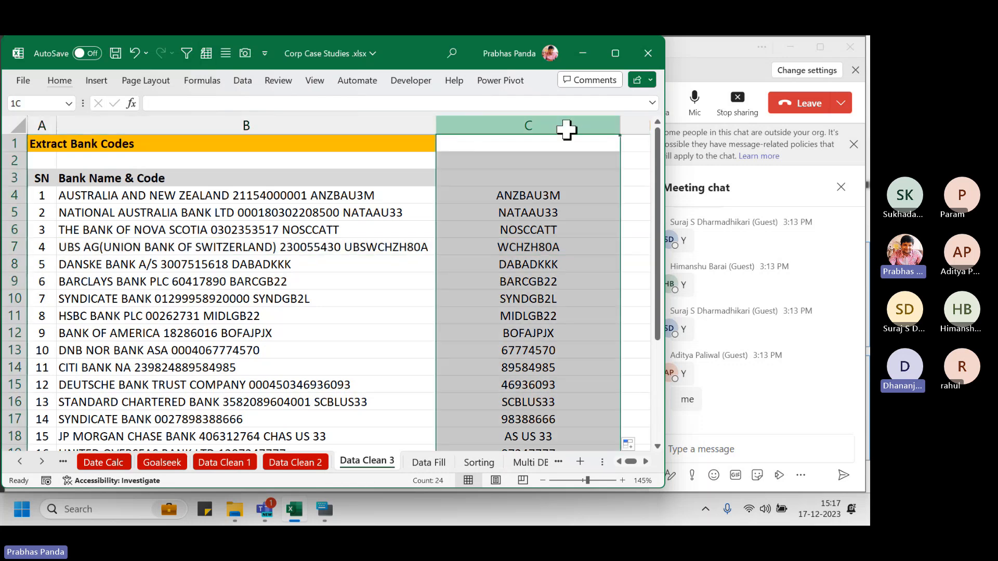
key("Delete")
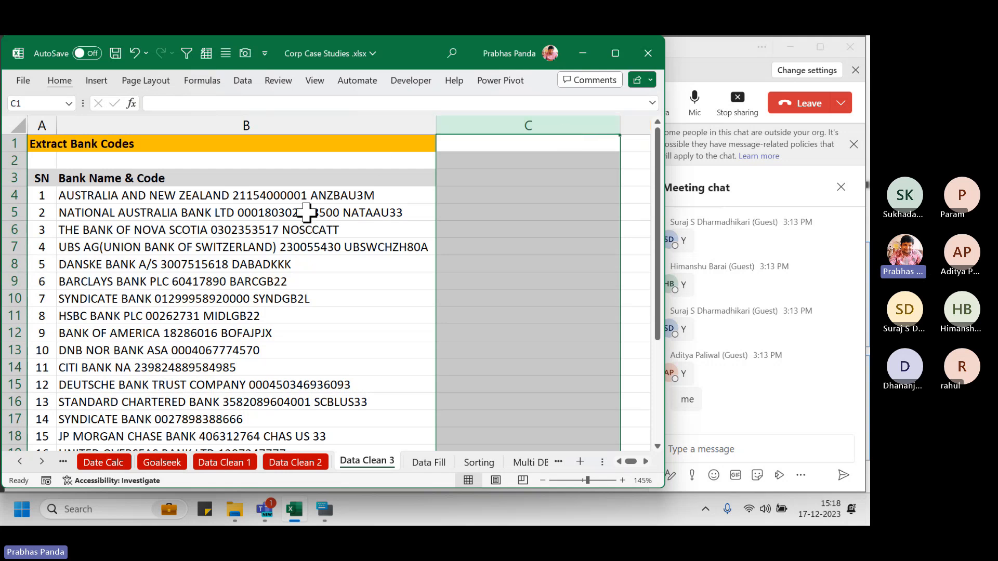
left_click_drag(304, 196, 304, 265)
left_click_drag(292, 347, 301, 431)
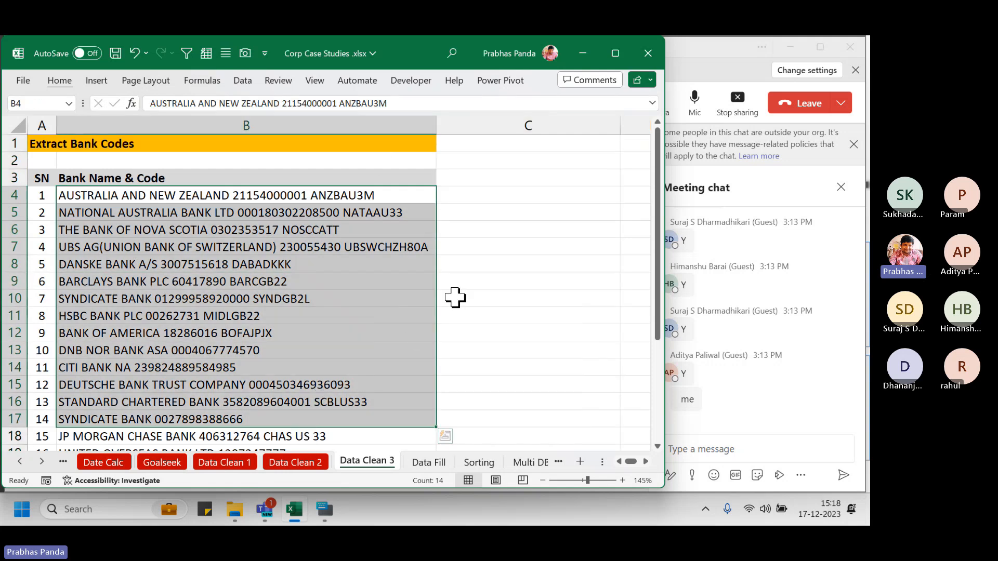
left_click(468, 267)
left_click(464, 283)
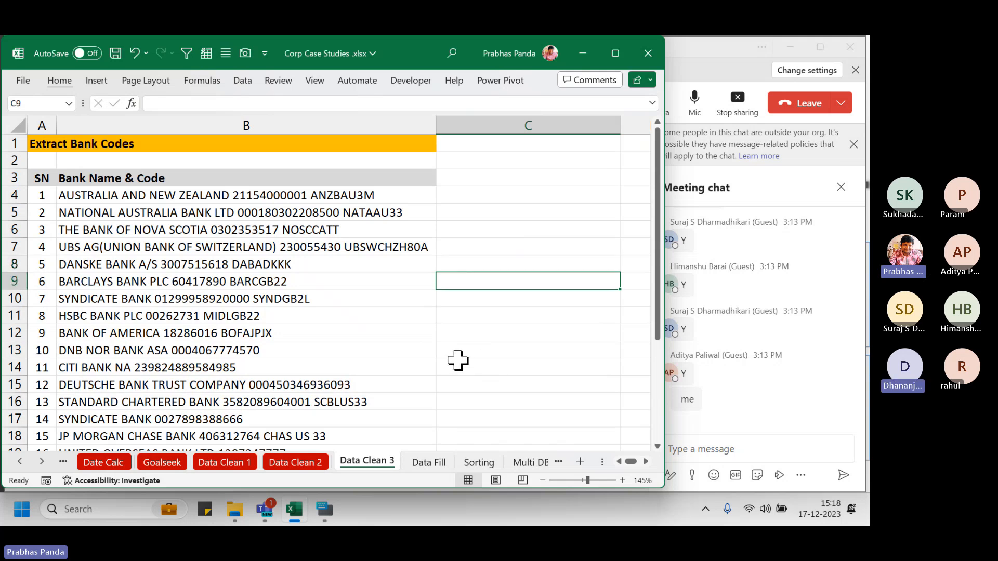
type("IF")
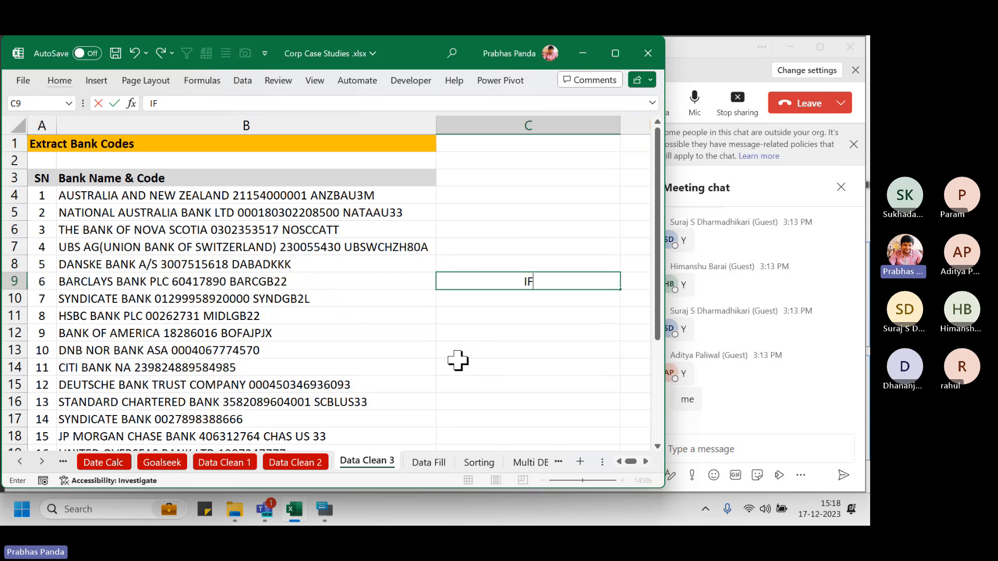
type(",LEN,MI")
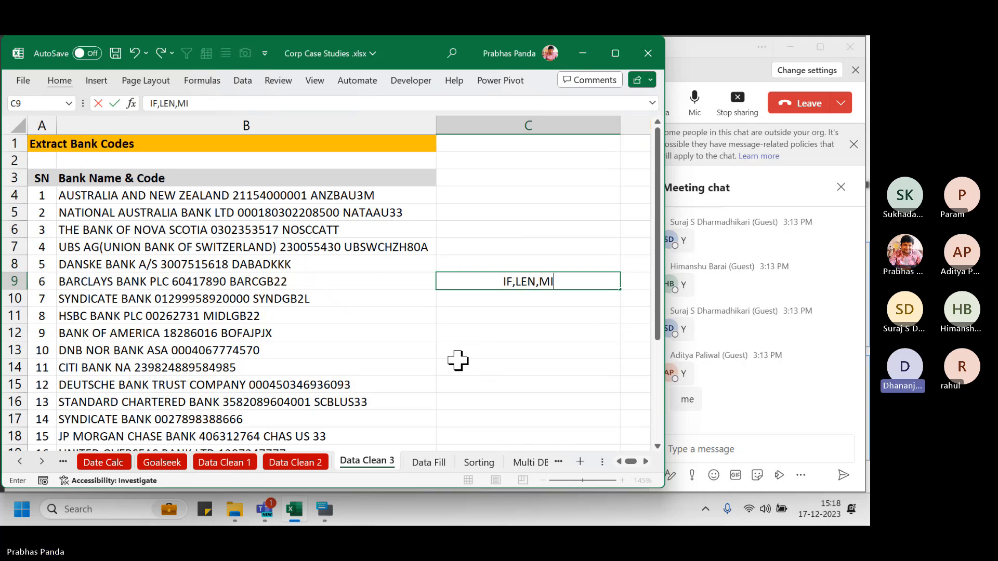
type("D,FIND,")
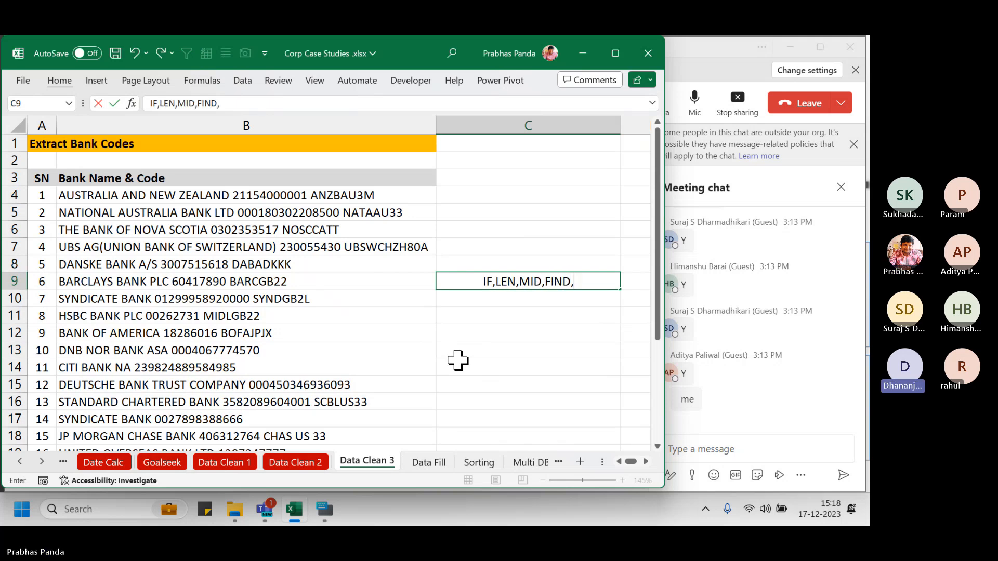
type("SEARCH,I")
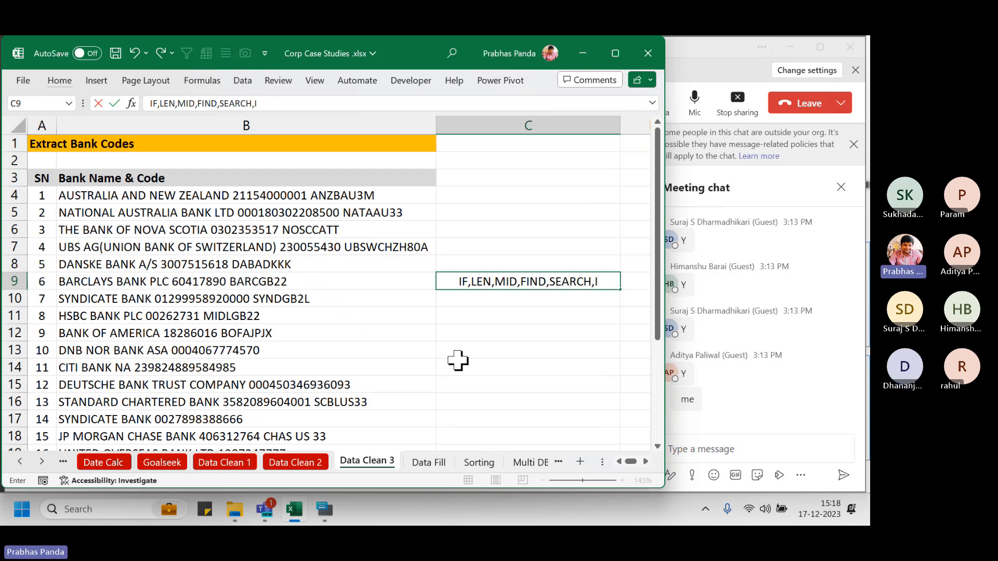
type("FERROR")
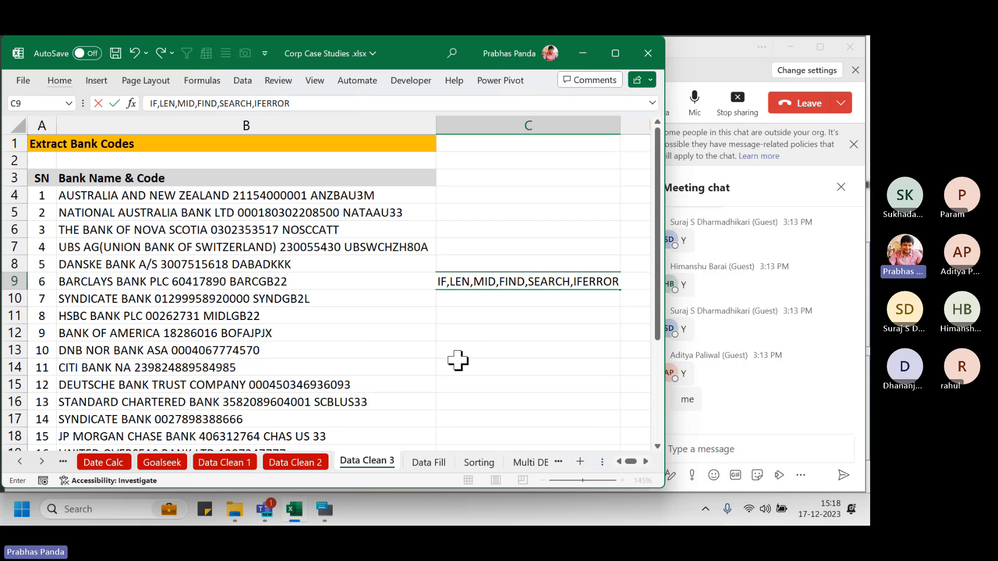
type(")")
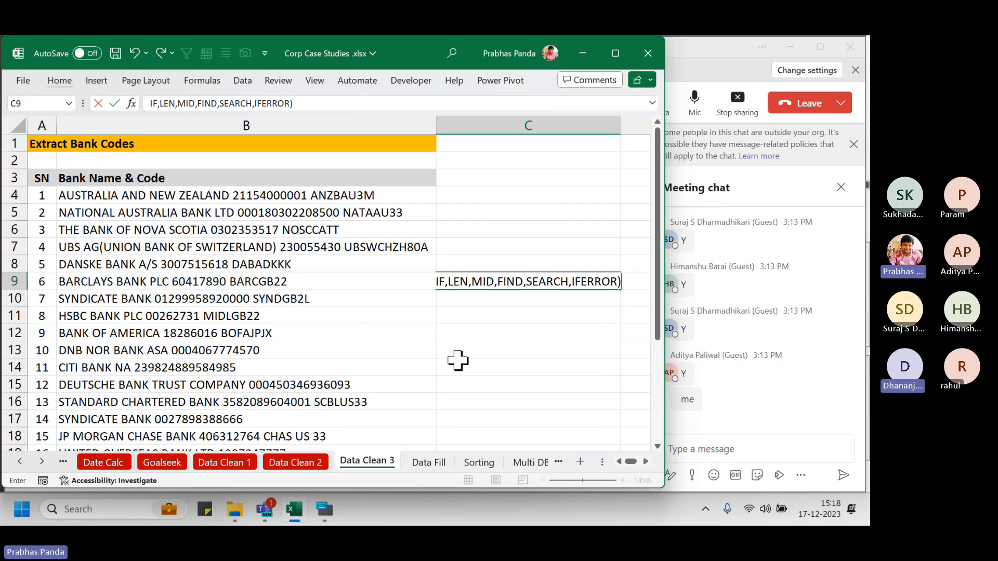
type("}")
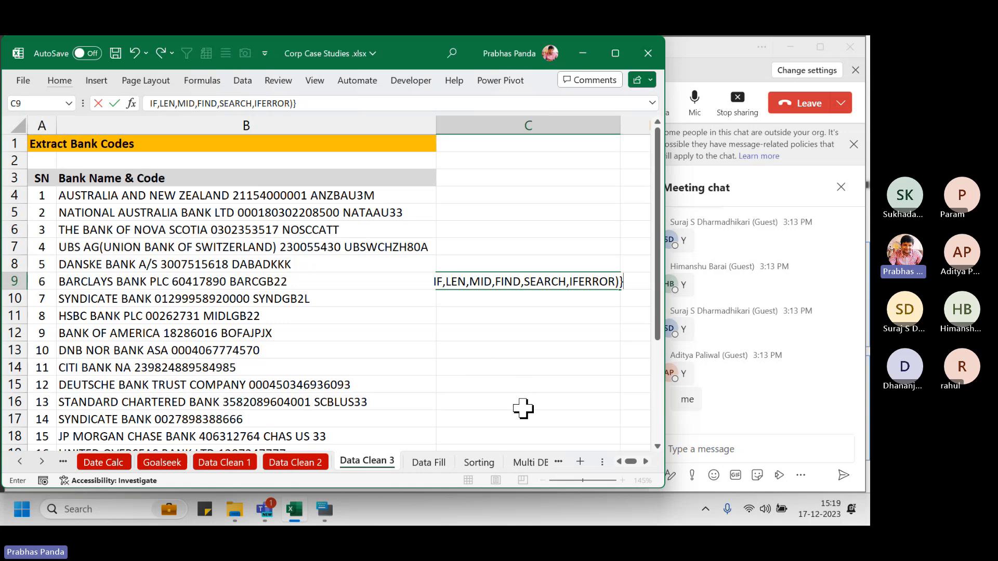
key("Escape")
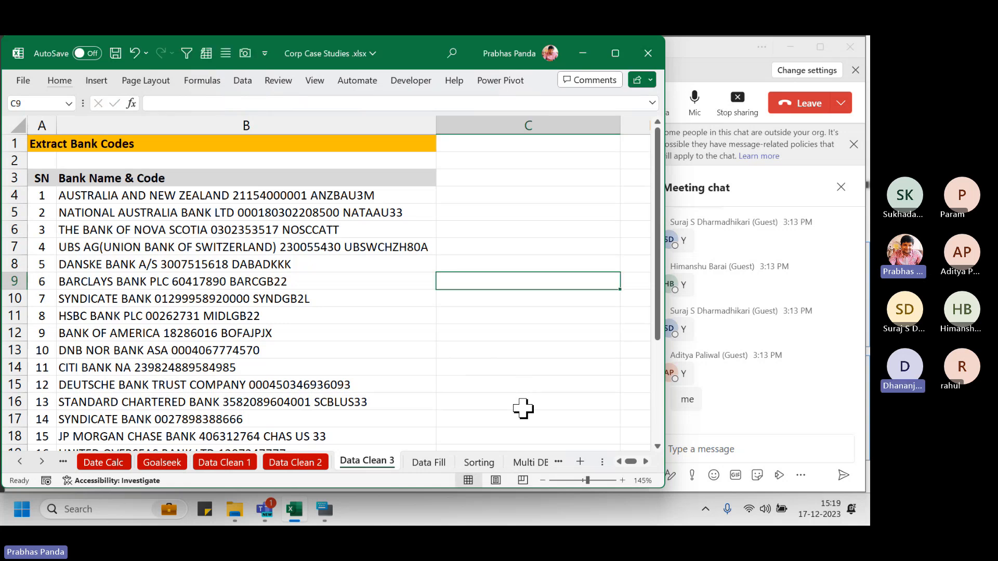
left_click_drag(357, 200, 333, 417)
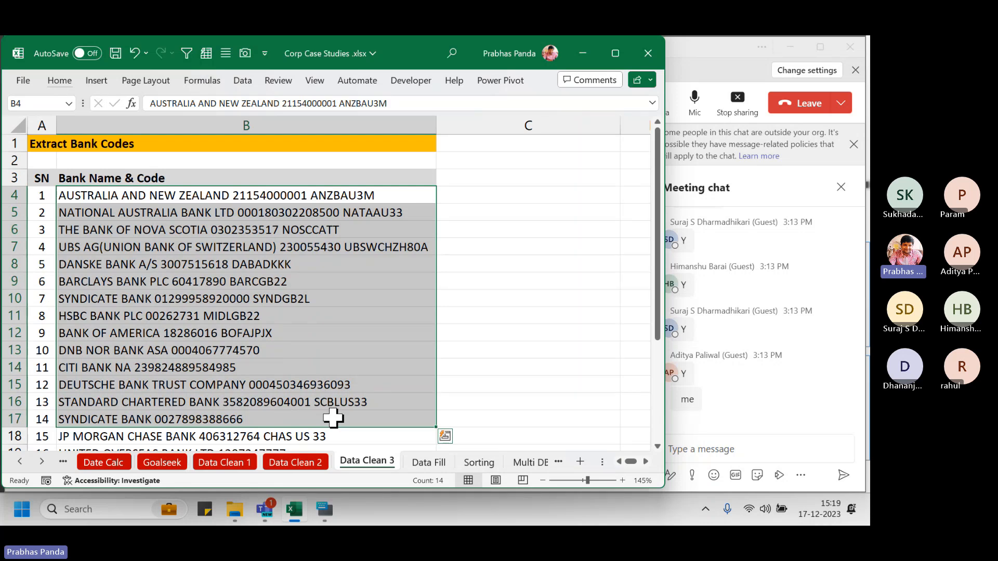
left_click_drag(350, 199, 504, 299)
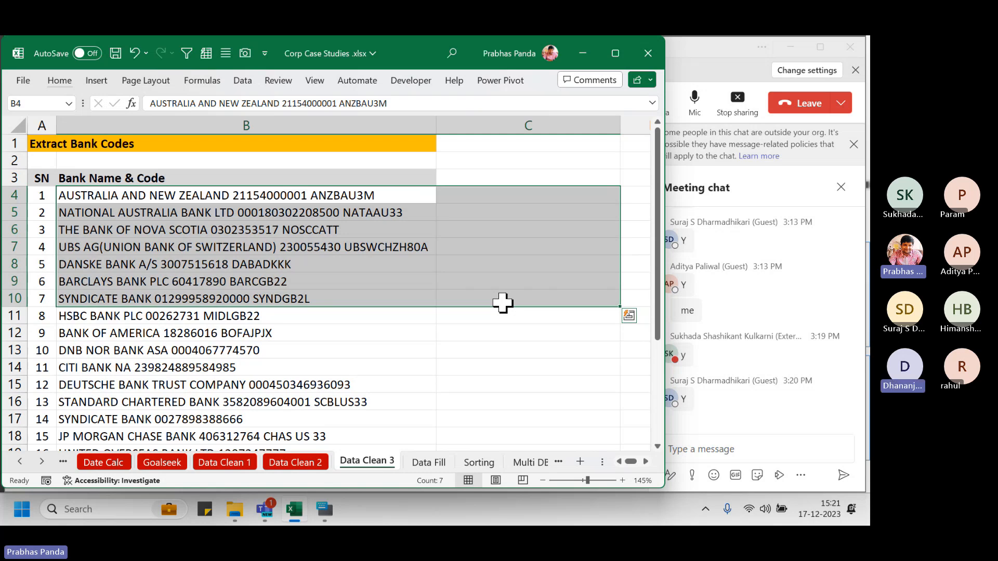
key("Up")
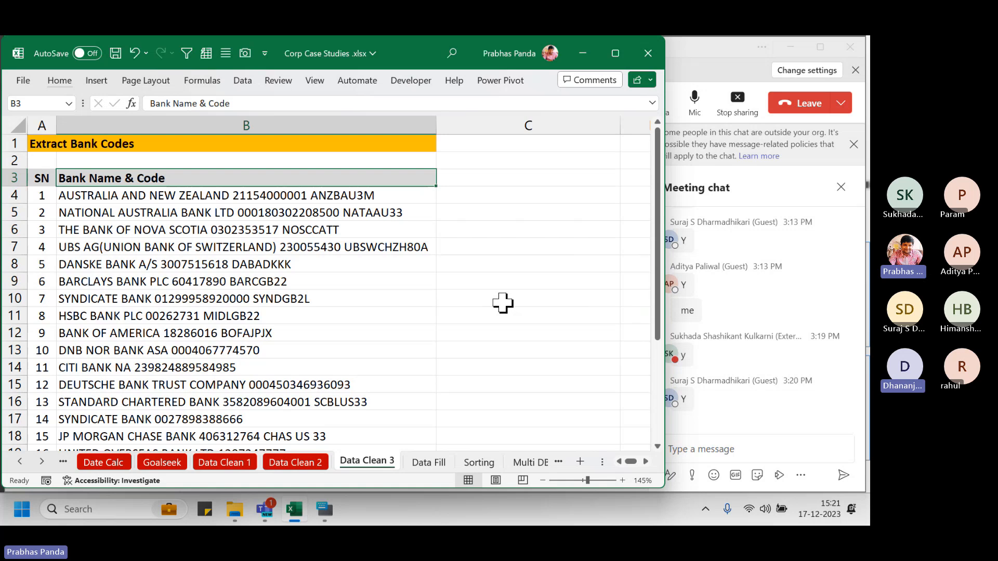
Highlight the codes ANZBAU3M, UBSWCHZH80A and DABADKKK at the ends of the bank strings
key("Right")
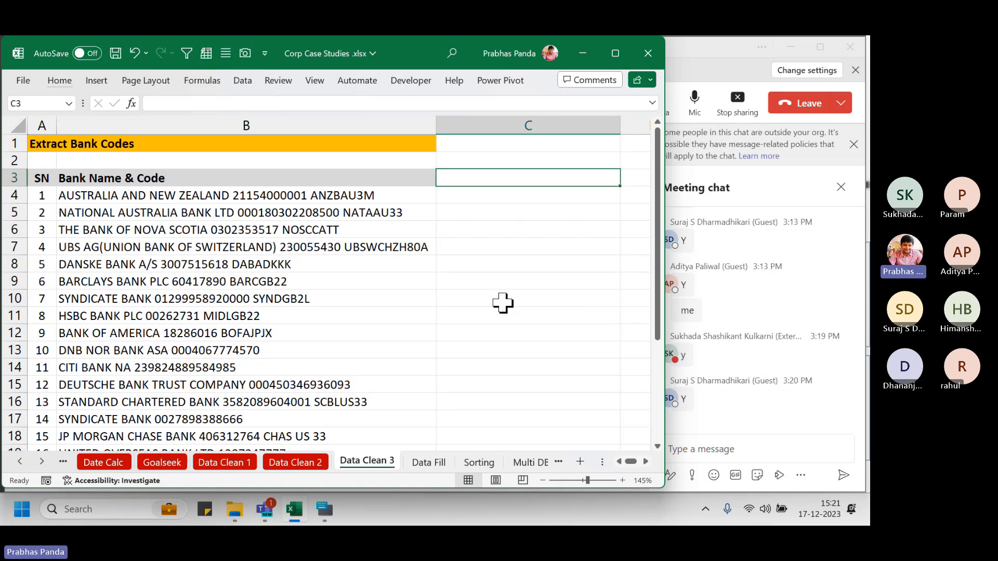
left_click(536, 126)
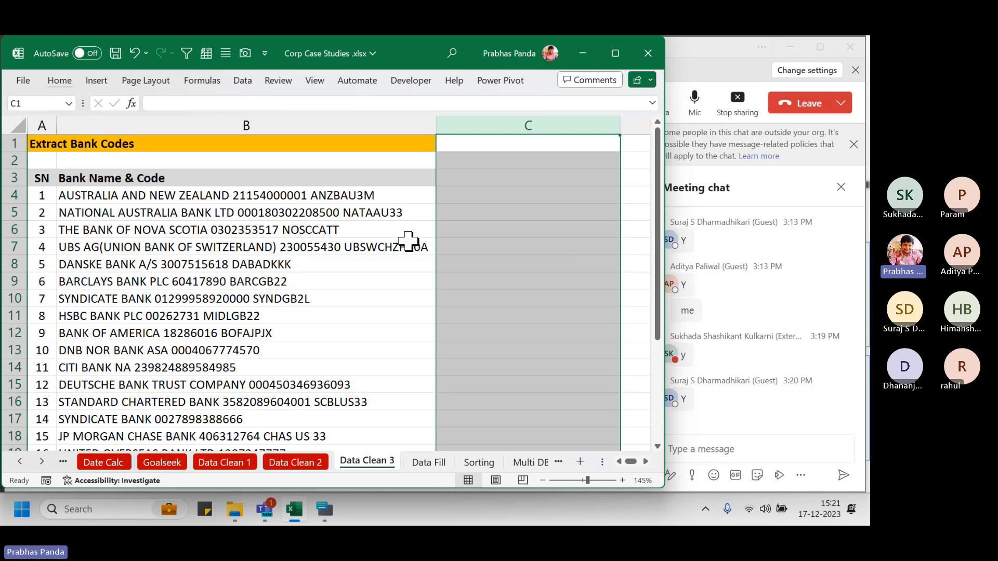
double_click(405, 195)
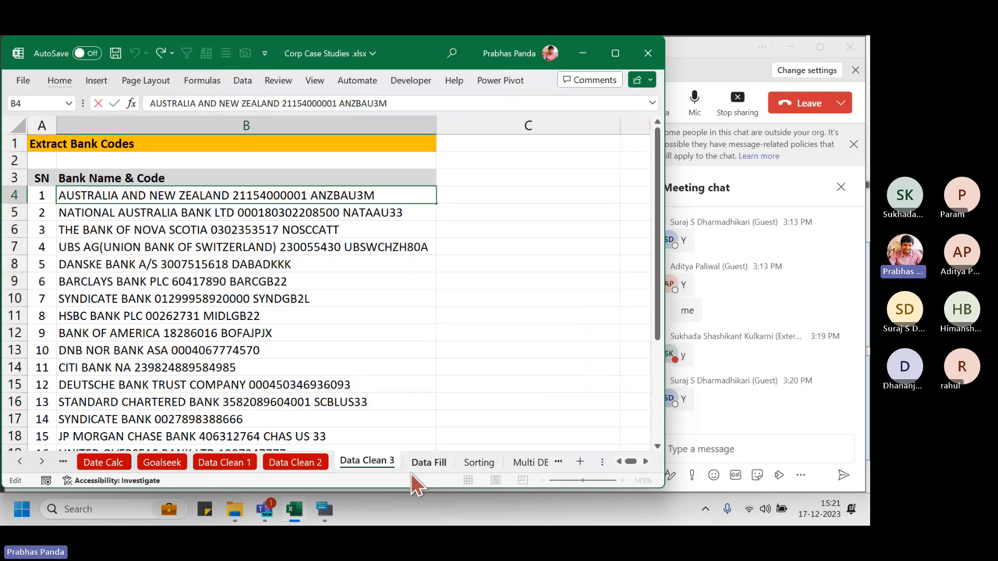
key("Escape")
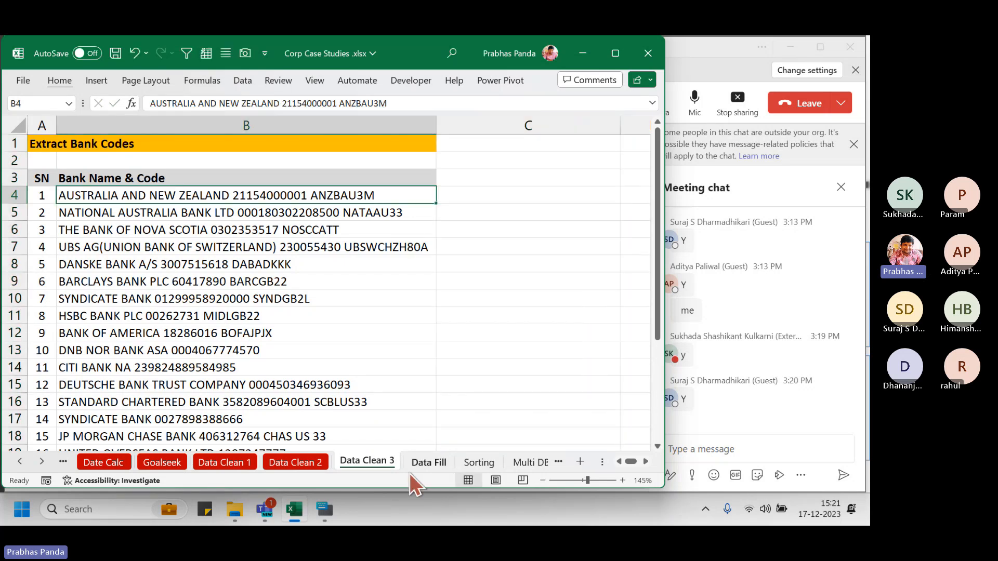
mouse_move(308, 177)
left_mouse_down()
mouse_move(317, 199)
mouse_move(386, 202)
mouse_move(347, 223)
mouse_move(435, 236)
left_mouse_up()
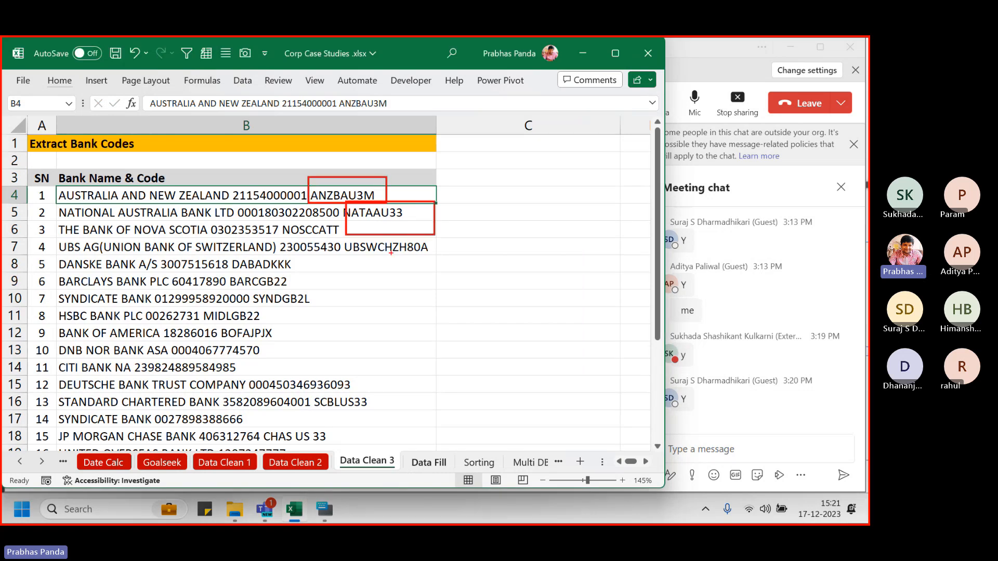
left_click_drag(337, 232, 447, 267)
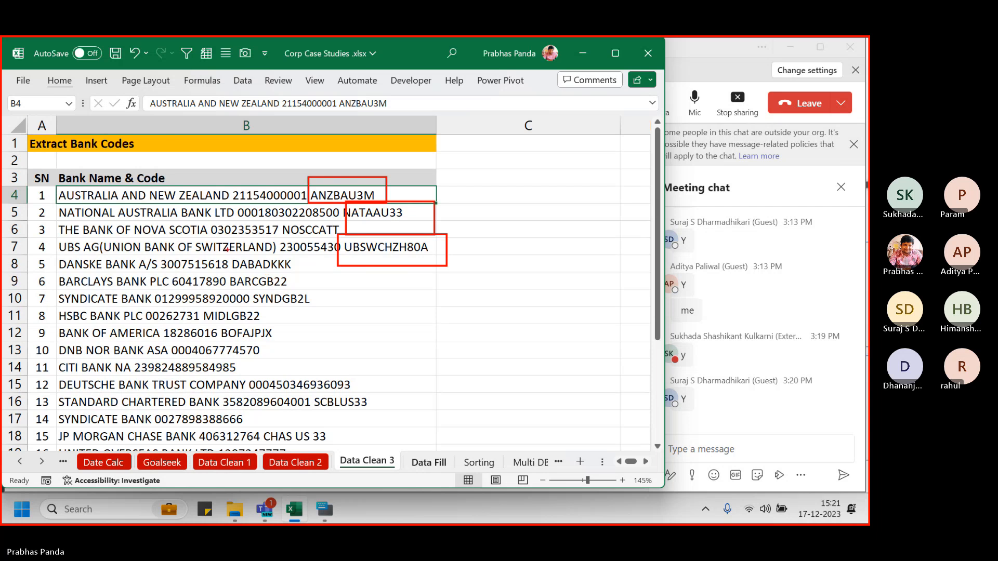
left_click_drag(227, 250, 310, 283)
key("Escape")
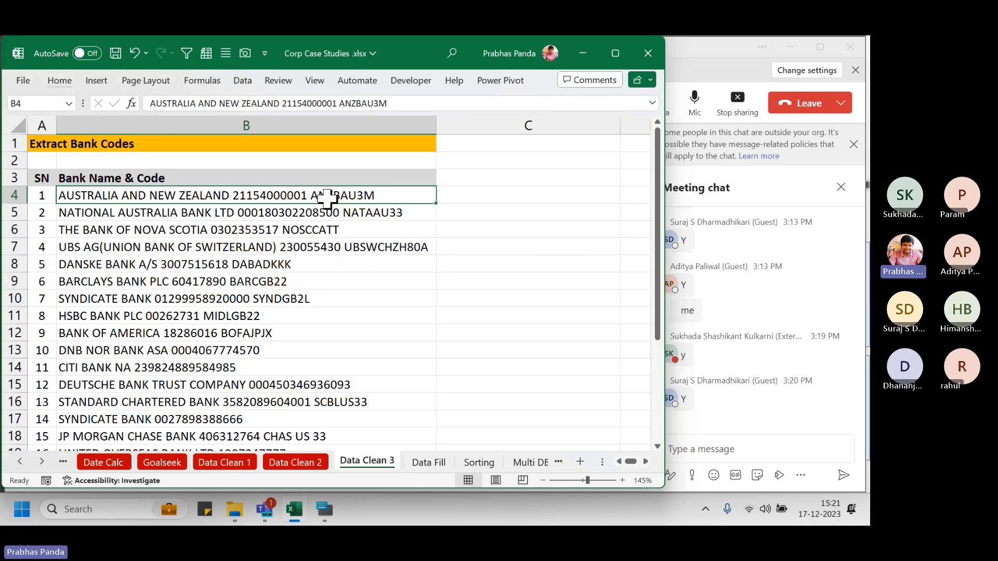
Copy ANZBAU3M from B4 into C4 and Flash Fill the rest of column C
double_click(327, 196)
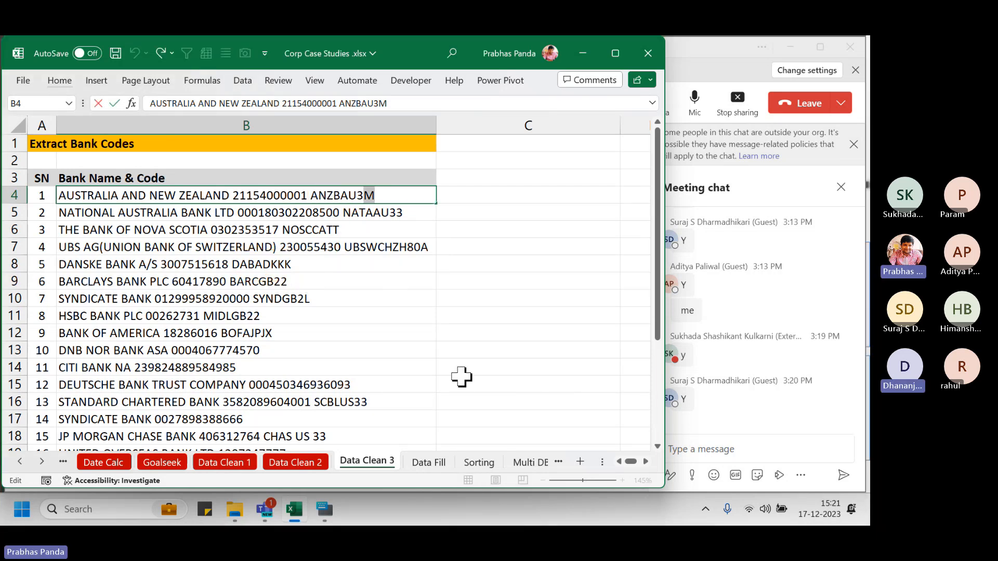
key("shift+Left")
key("shift+Left")
key("shift+Left")
key("shift+Left")
key("shift+Left")
key("shift+Left")
key("shift+Left")
key("ctrl+c")
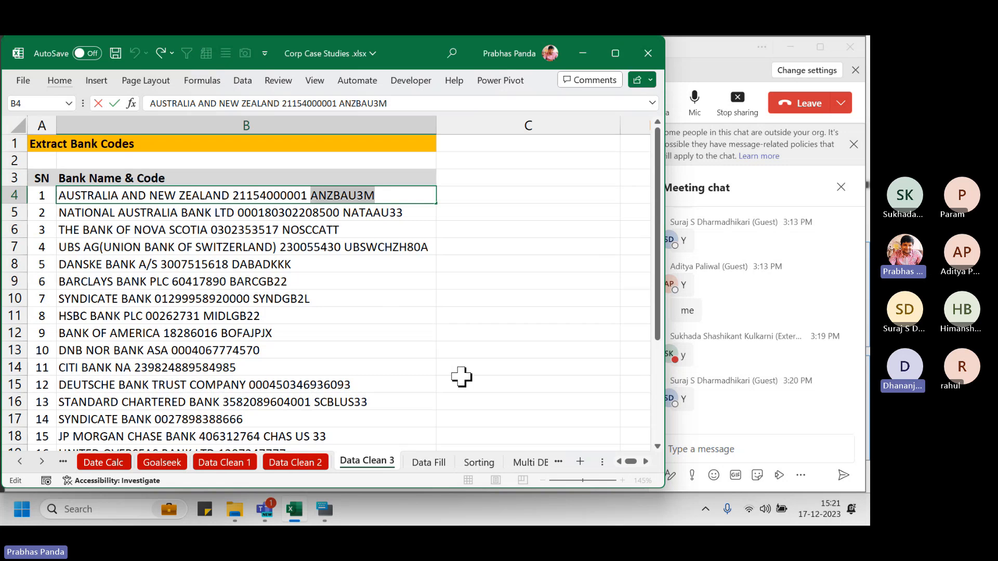
key("Tab")
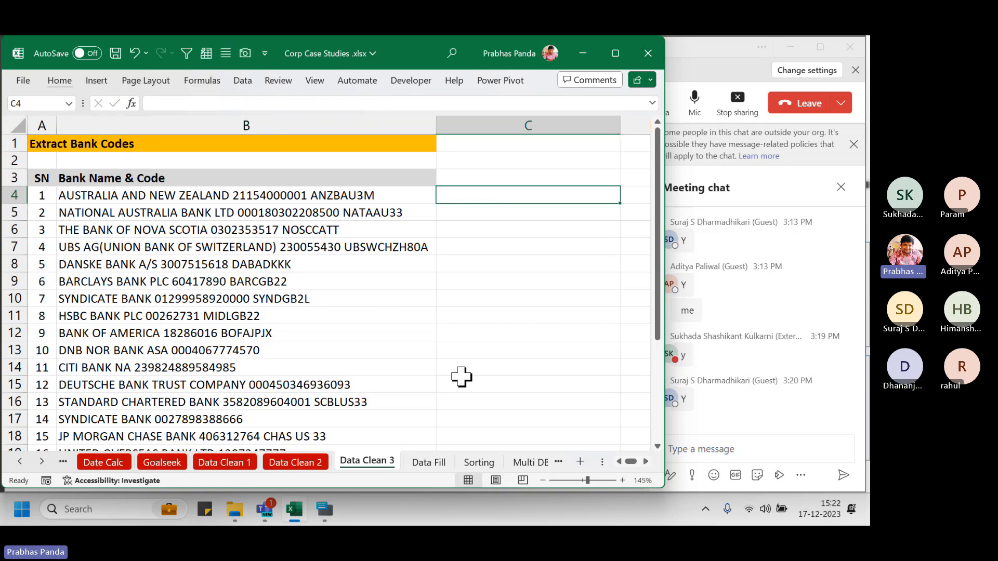
key("ctrl+v")
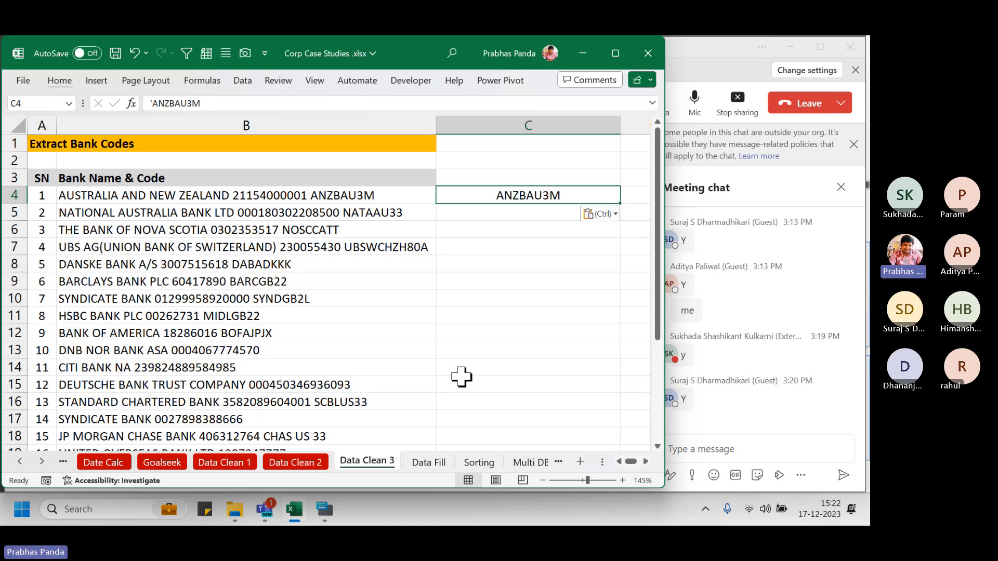
key("ctrl+e")
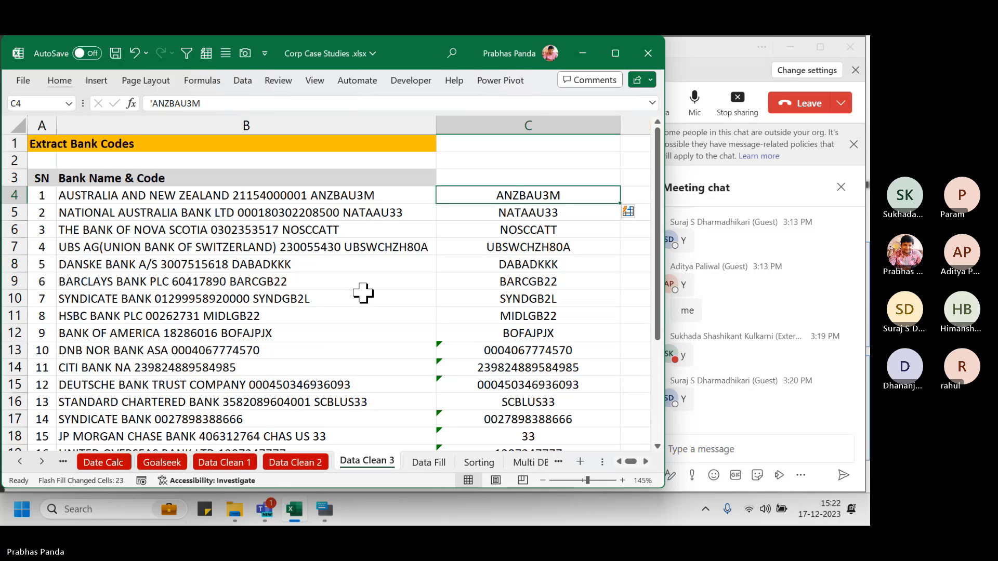
scroll(362, 292, "down", 1)
Enter 'CTRL+E : FLASH FILL' in C1 and narrow column C
left_click(436, 141)
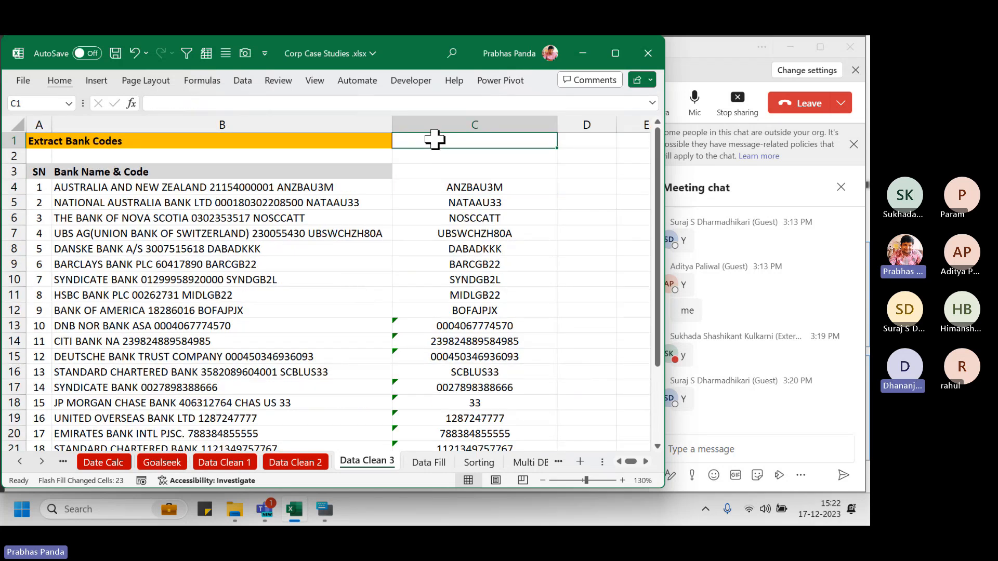
type("CTRL+E")
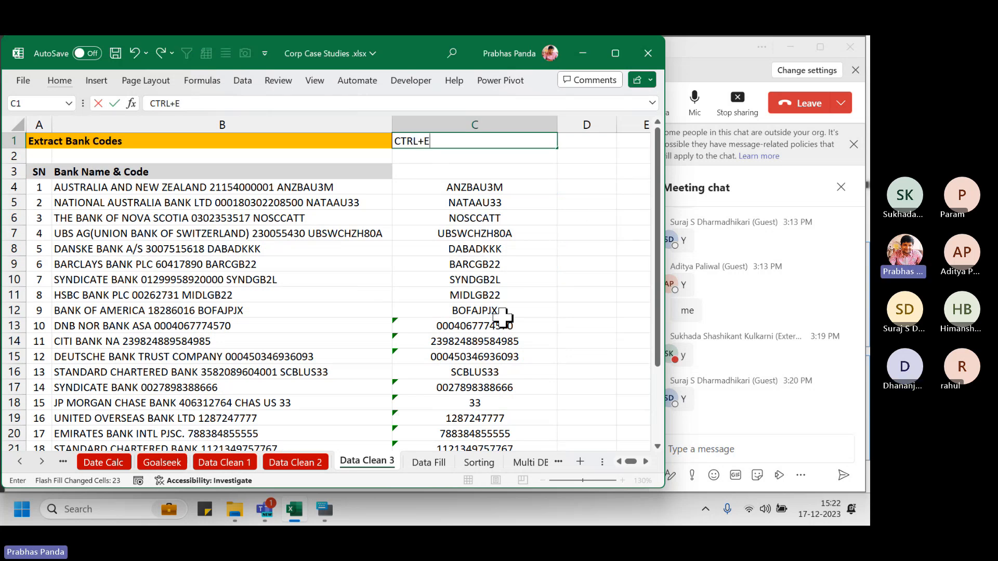
type(" : FLASH FILL")
key("Tab")
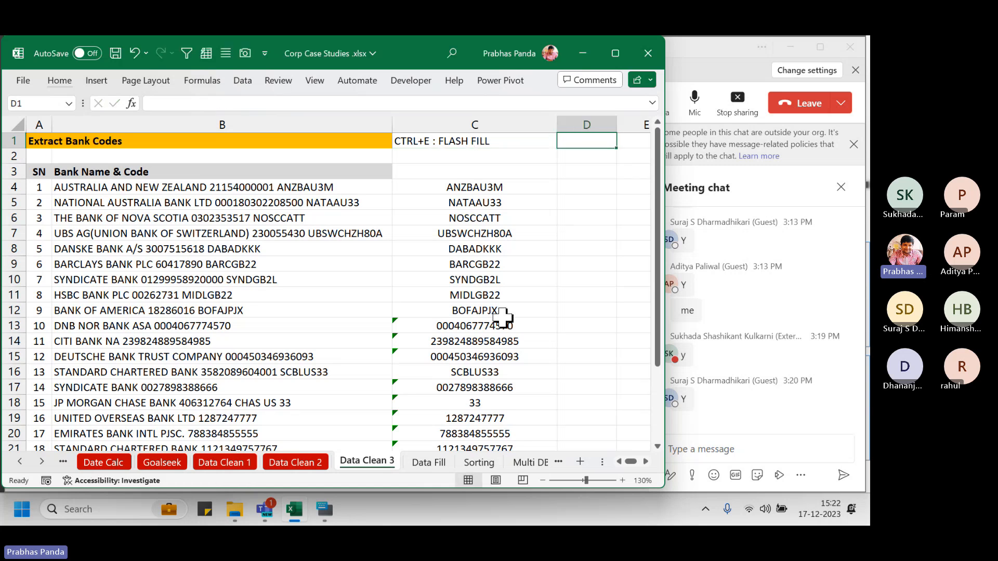
left_click_drag(556, 124, 530, 134)
Enter '2013 & ABOVE' in D1 and make C1:D1 bold and underlined
type("20")
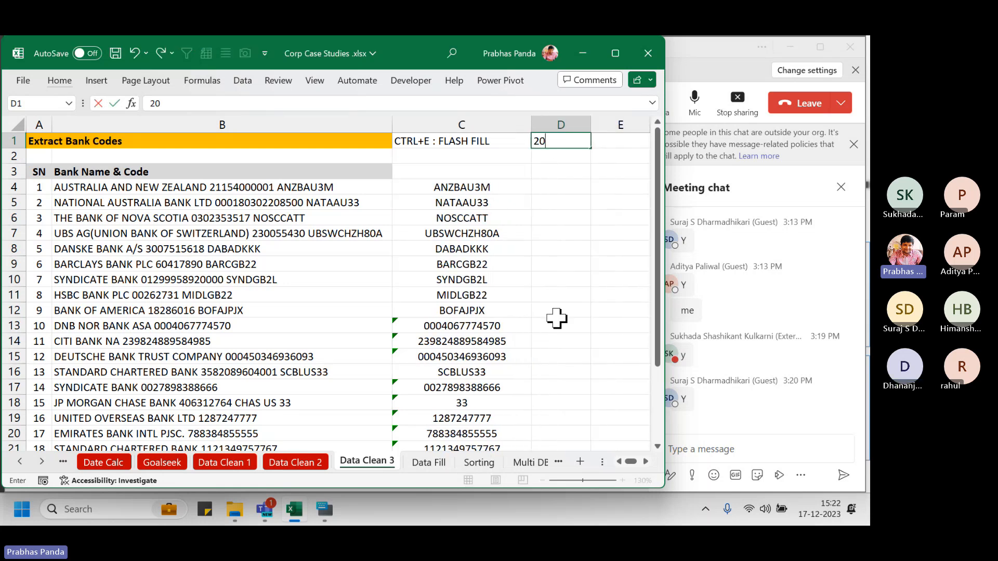
type("13 & ABOVE")
key("Return")
key("Up")
key("shift+Right")
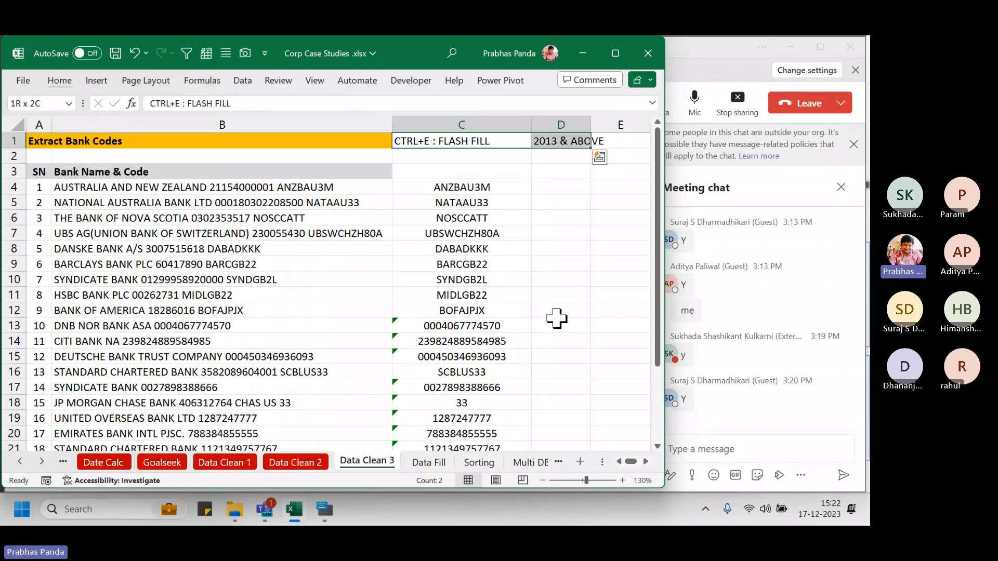
key("ctrl+b")
key("ctrl+u")
Review the first bank name and its code, then undo the earlier flash fill
key("Down")
key("Down")
key("Down")
key("Down")
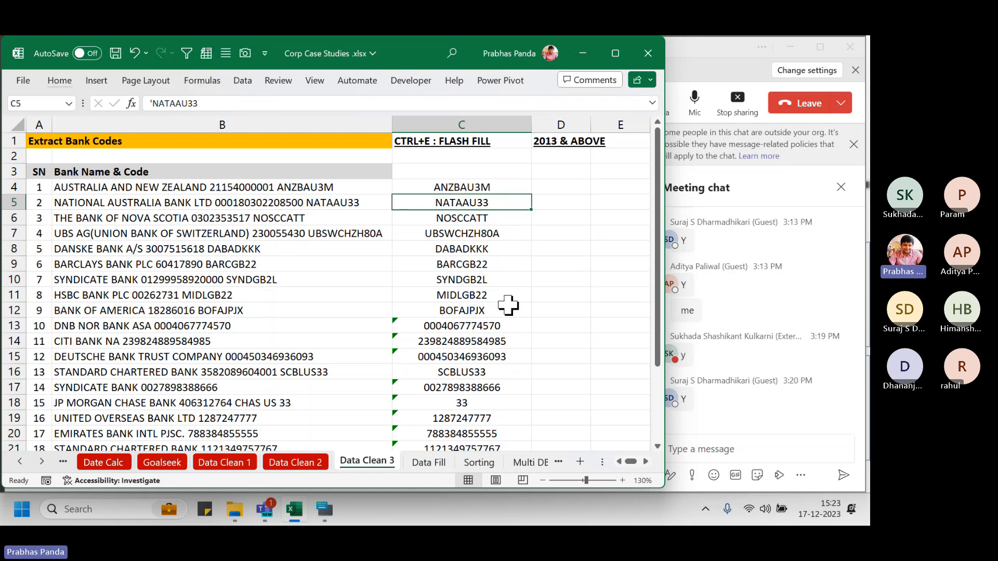
left_click(309, 189)
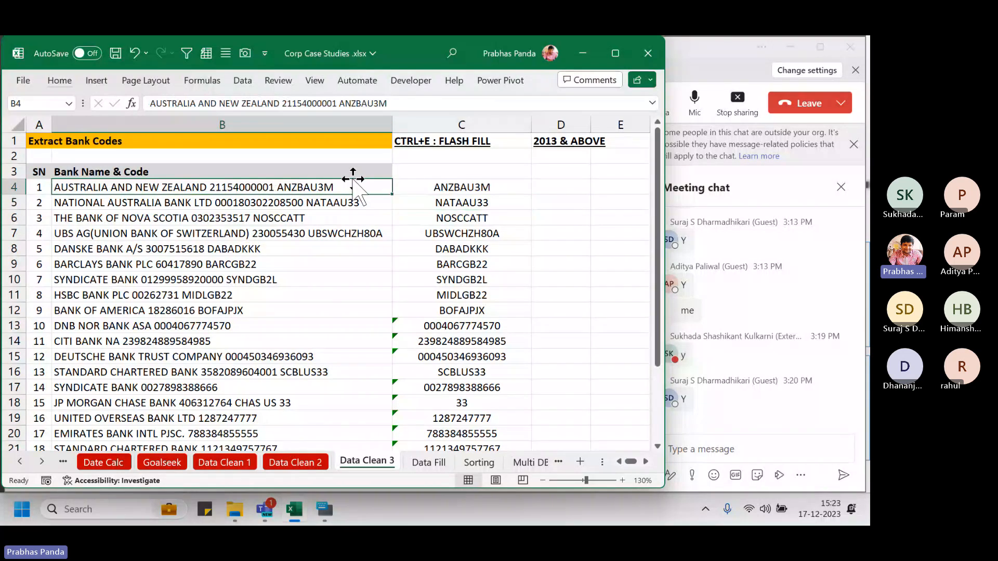
left_click(452, 189)
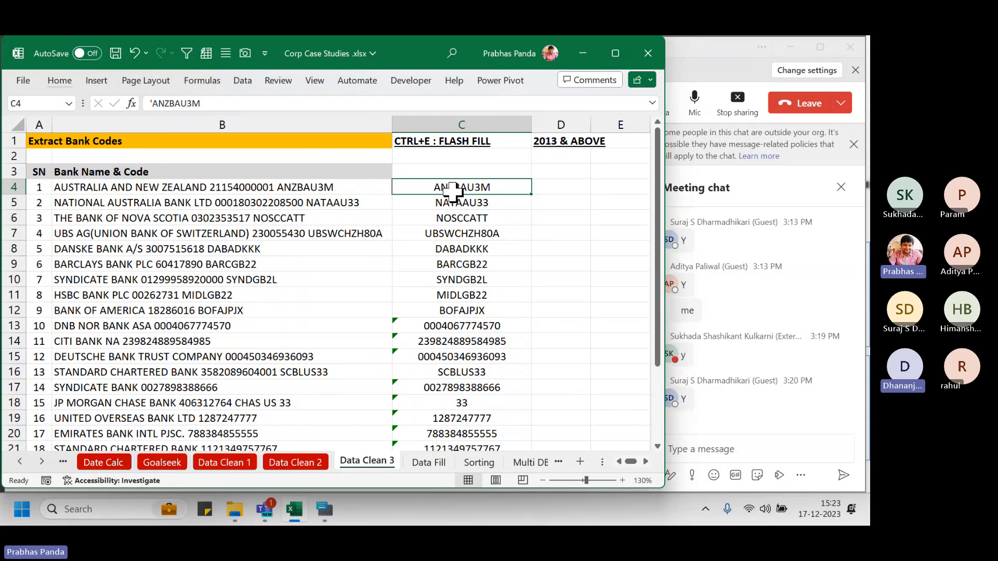
key("ctrl+z")
Copy ANZBAU3M from B4 into C4 as the sample and Flash Fill column C again
key("Left")
key("F2")
key("Left")
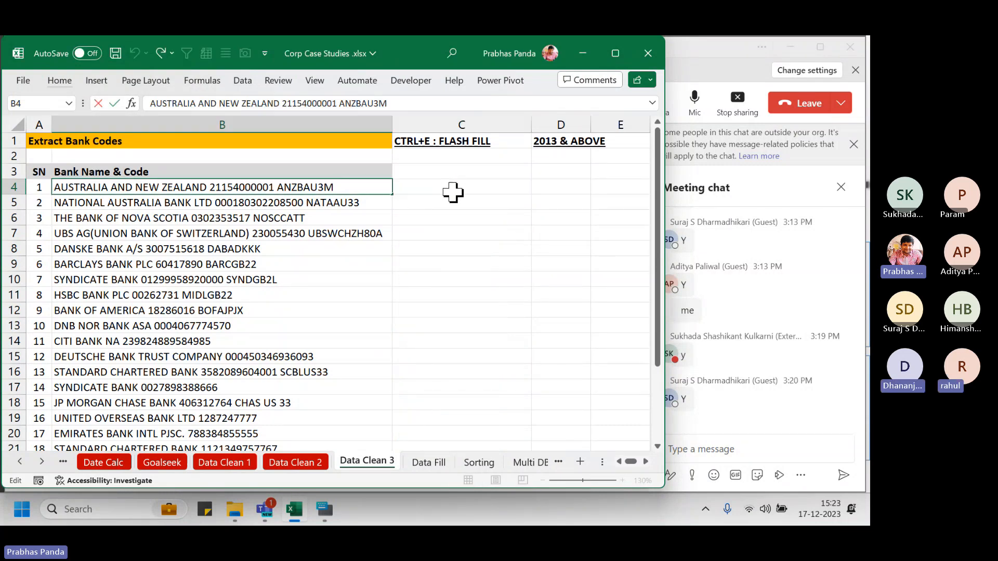
key("shift+Left")
key("shift+Left")
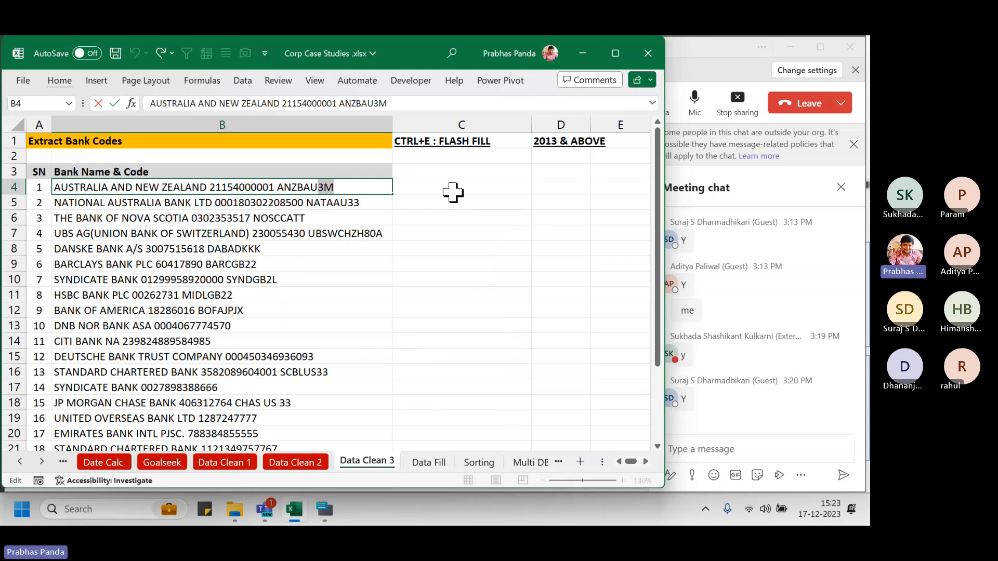
key("Tab")
key("ctrl+v")
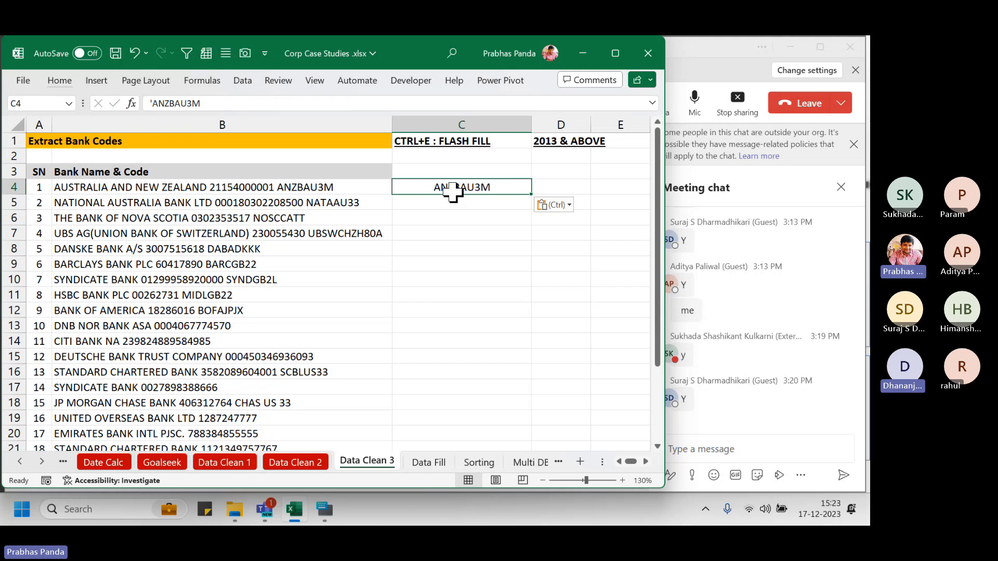
key("ctrl+e")
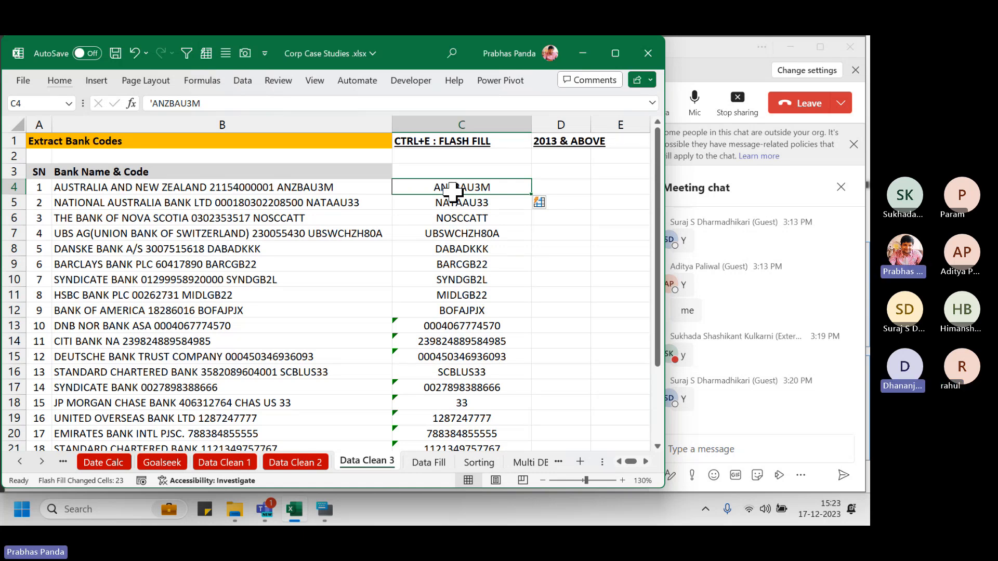
left_click(299, 326)
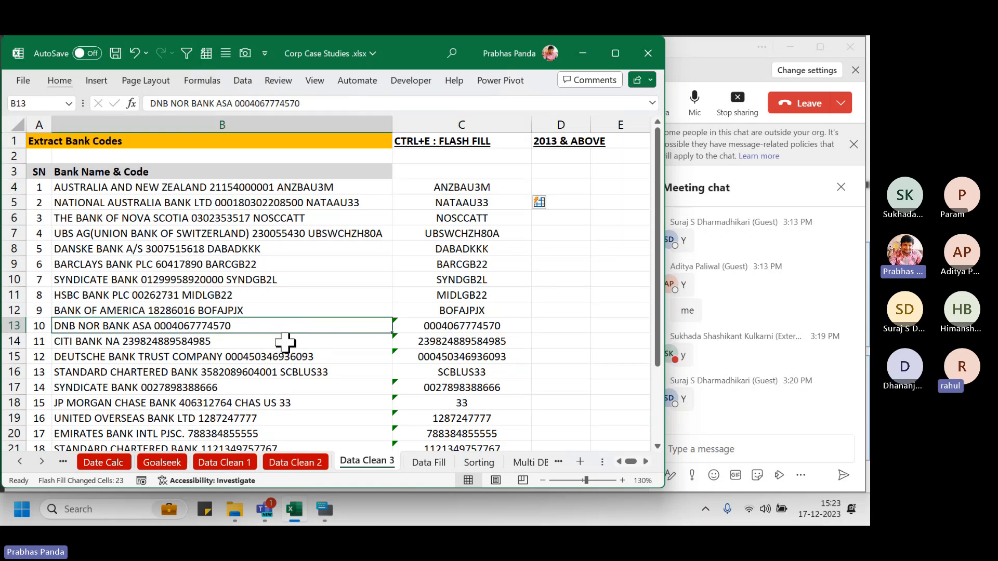
left_click_drag(484, 326, 485, 399)
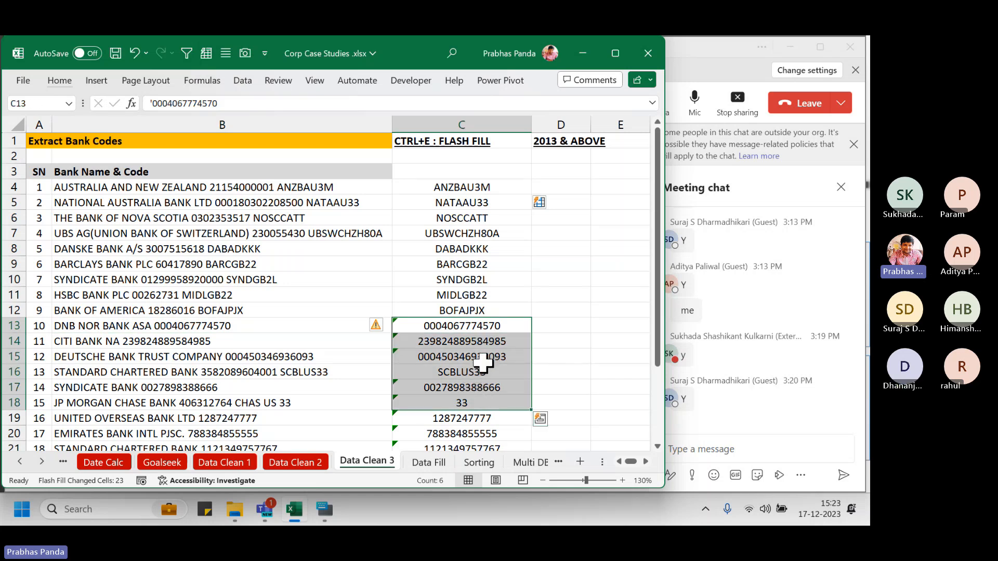
left_click_drag(468, 188, 469, 295)
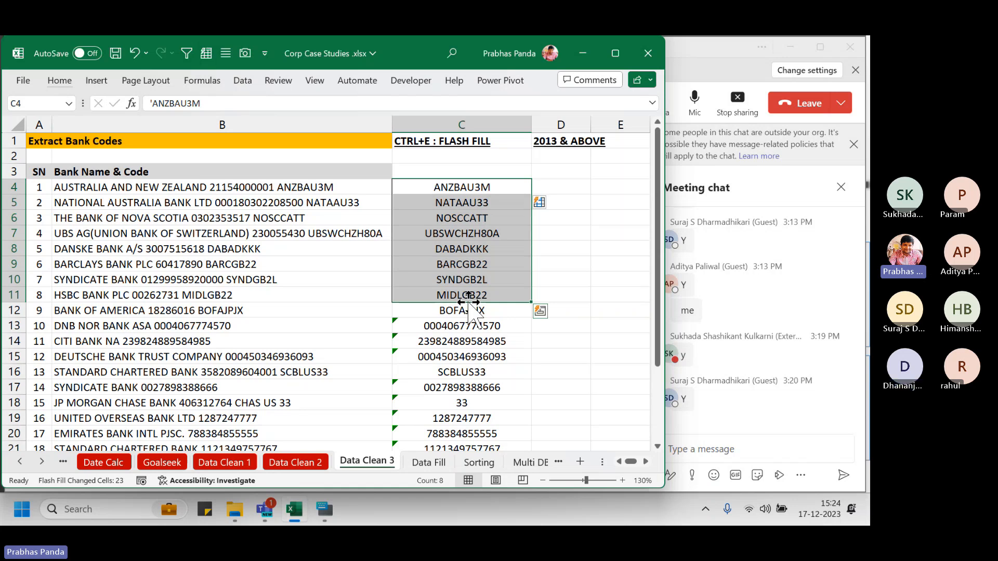
key("Left")
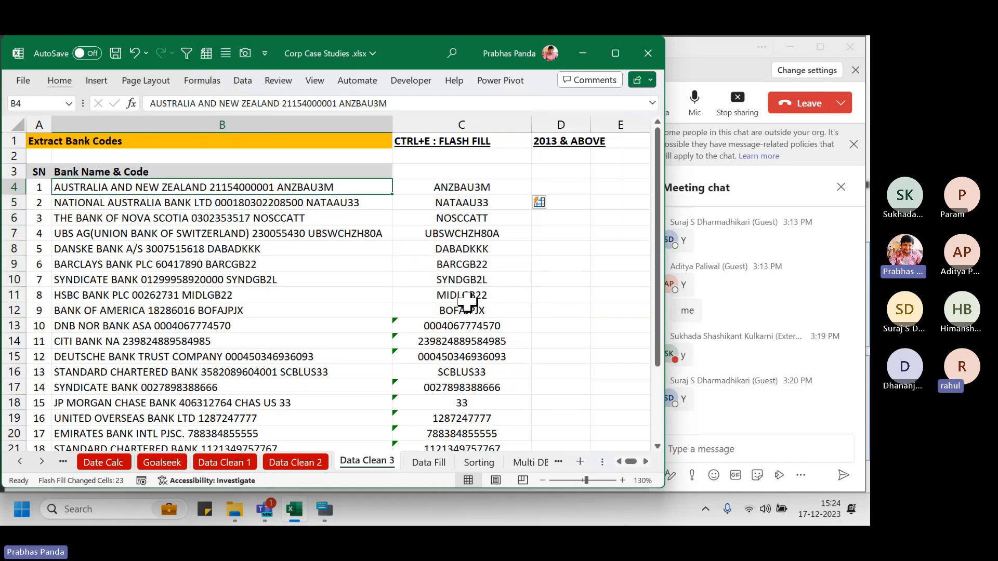
left_click(446, 188)
left_click(334, 187, "shift")
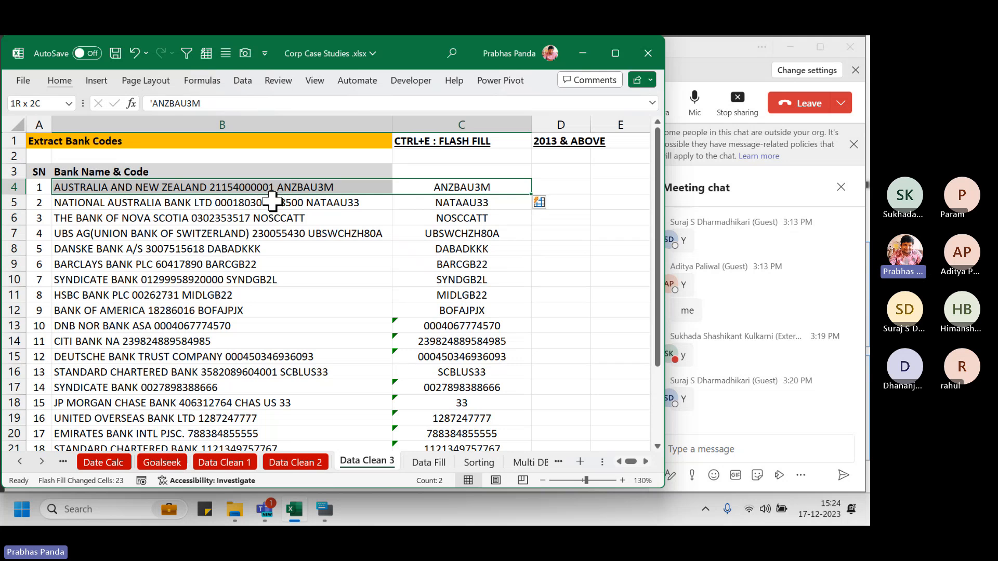
left_click_drag(272, 169, 353, 196)
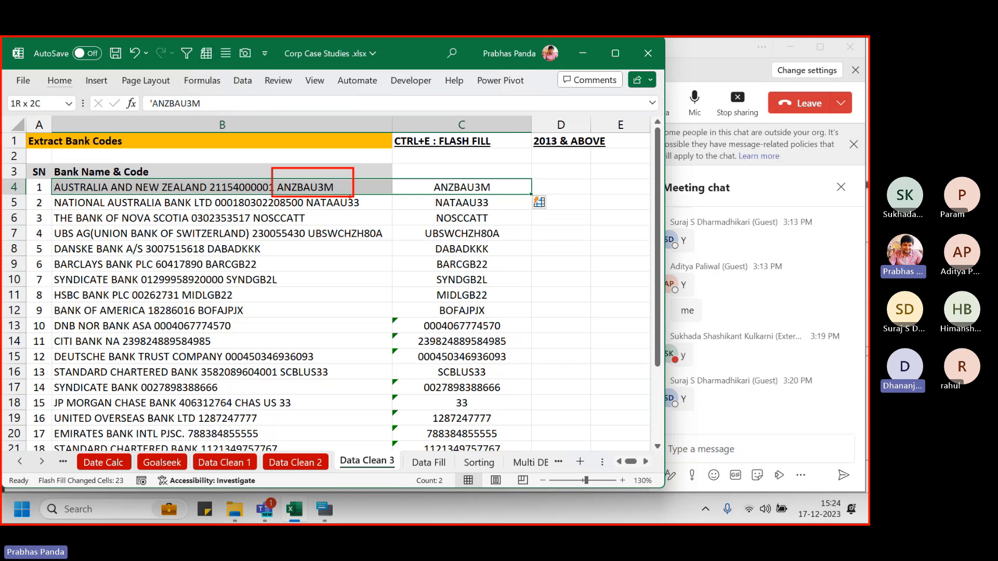
mouse_move(428, 178)
left_mouse_down()
mouse_move(474, 440)
mouse_move(502, 459)
left_mouse_up()
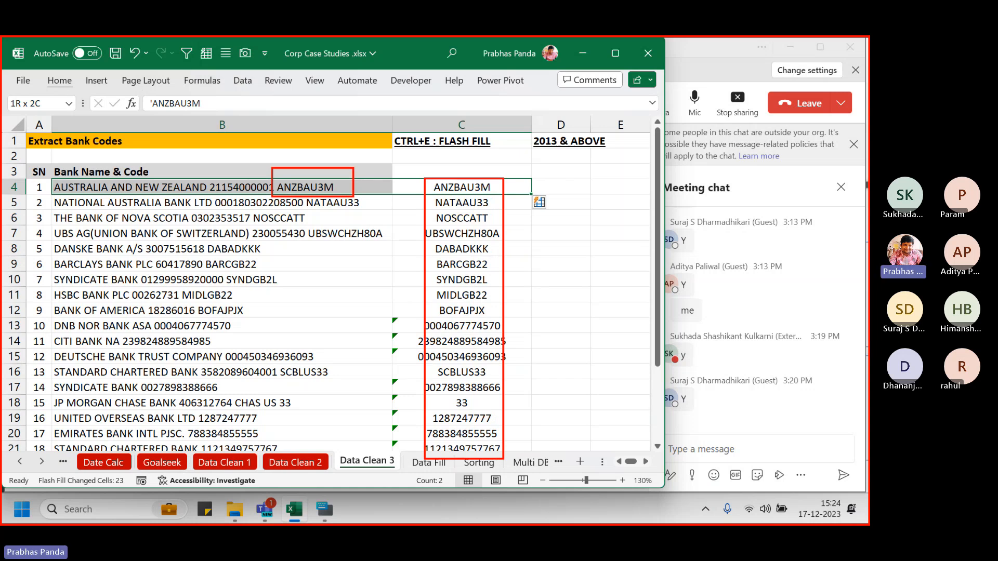
key("Escape")
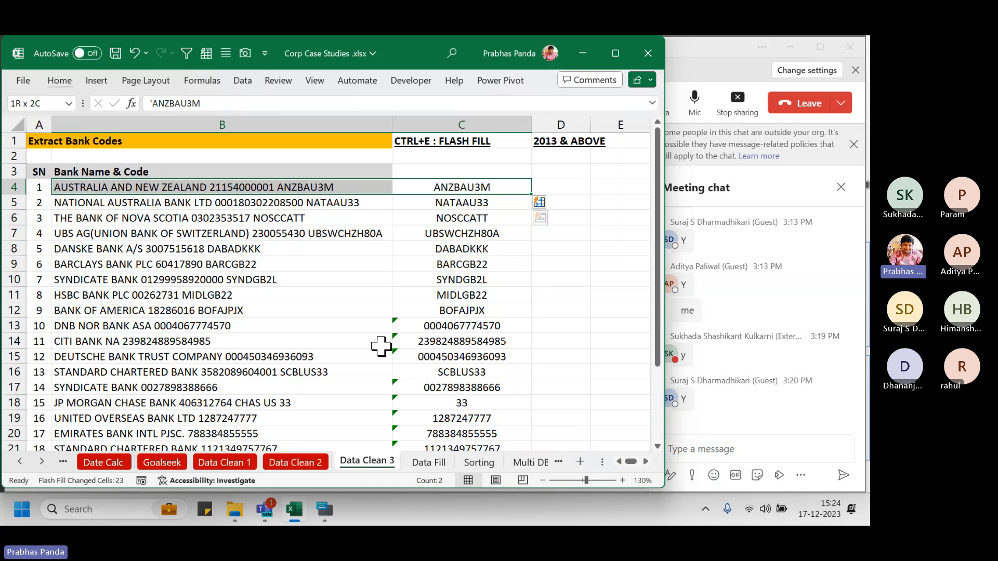
left_click_drag(470, 326, 472, 429)
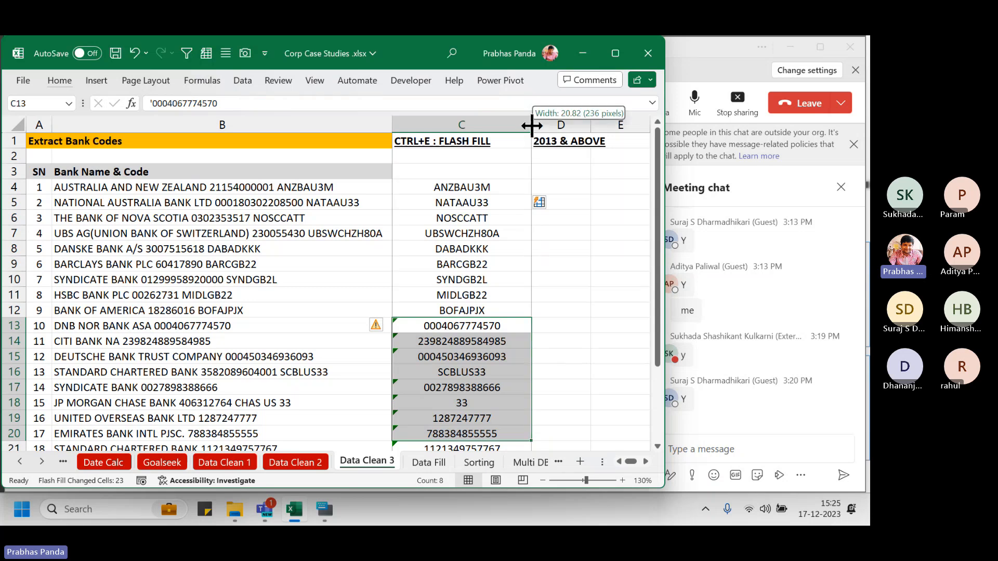
AutoFit column C to codes like UBSWCHZH80A and review the codes in C4:C17
double_click(531, 123)
left_click(423, 264)
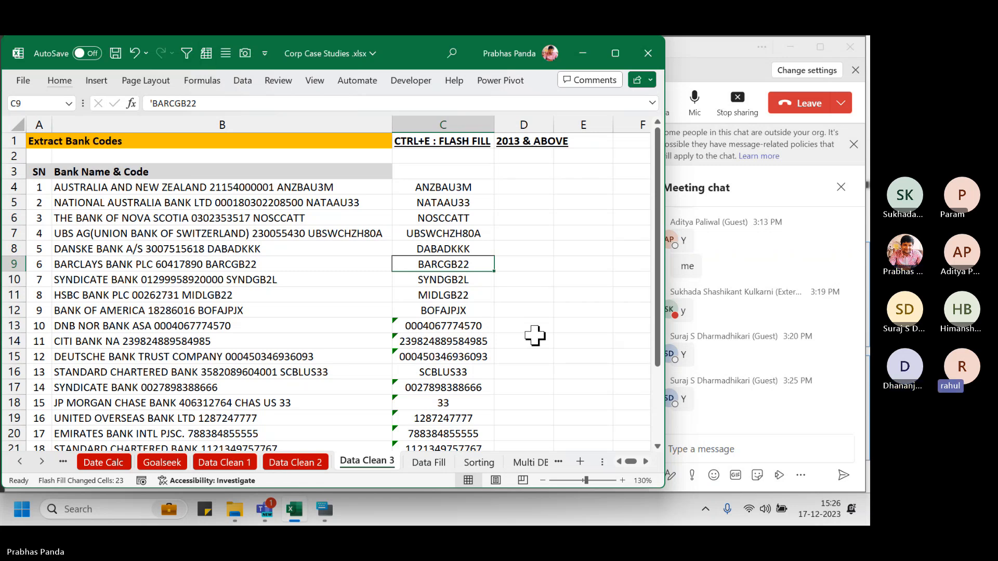
left_click_drag(446, 187, 418, 388)
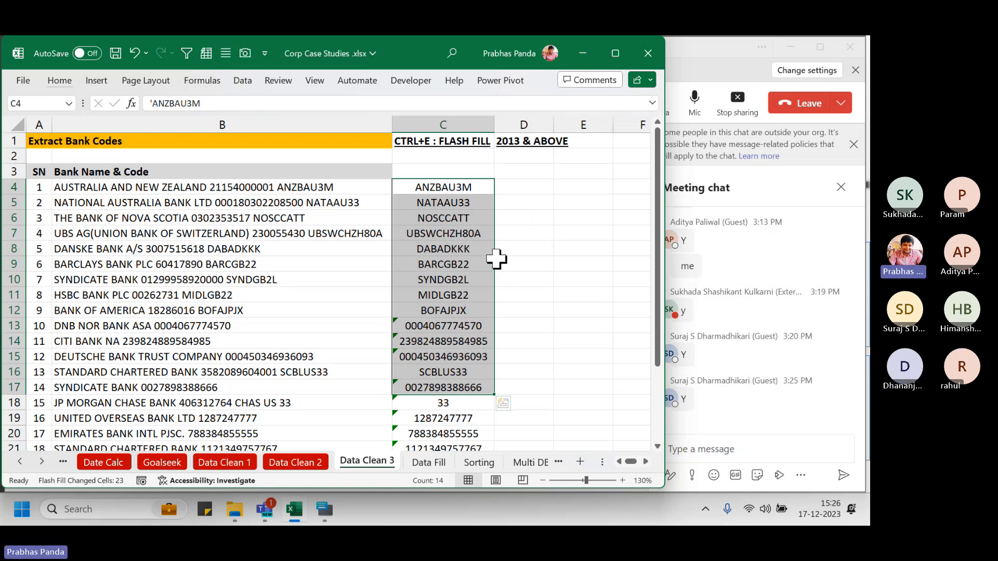
scroll(496, 259, "down", 2, "ctrl")
scroll(496, 258, "up", 2, "ctrl")
scroll(501, 255, "down", 1, "ctrl")
left_click(468, 164)
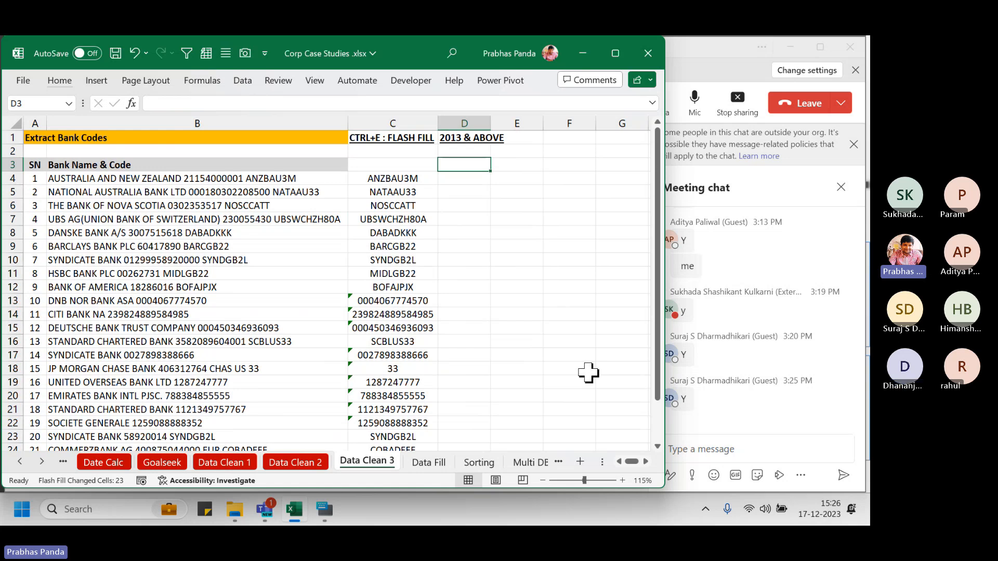
Add a 'FLASH FILL RULES' heading in D3 with yellow fill, bold and underline across D3:E3
type("FLASH")
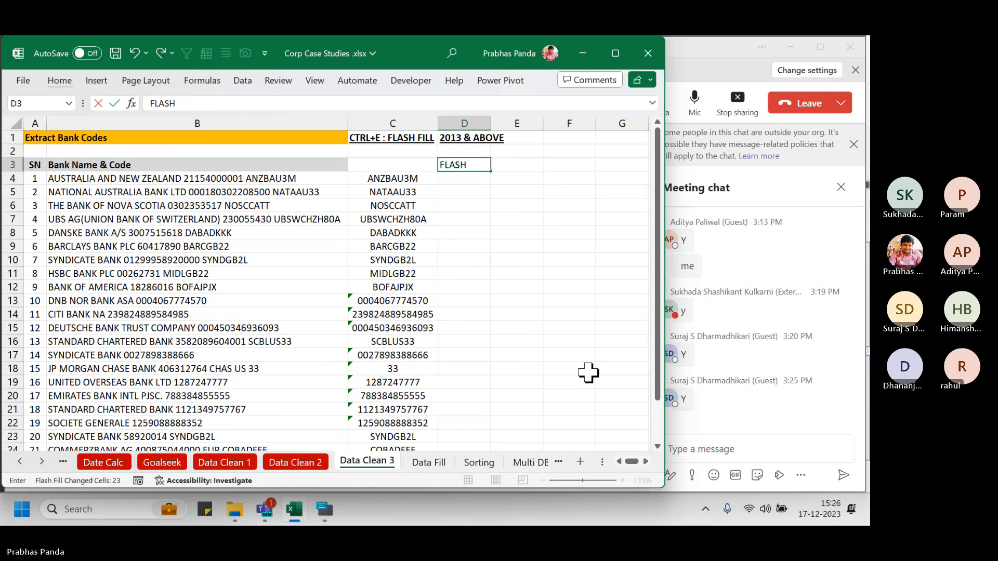
type(" FILL RULES")
key("ctrl+Return")
key("shift+Right")
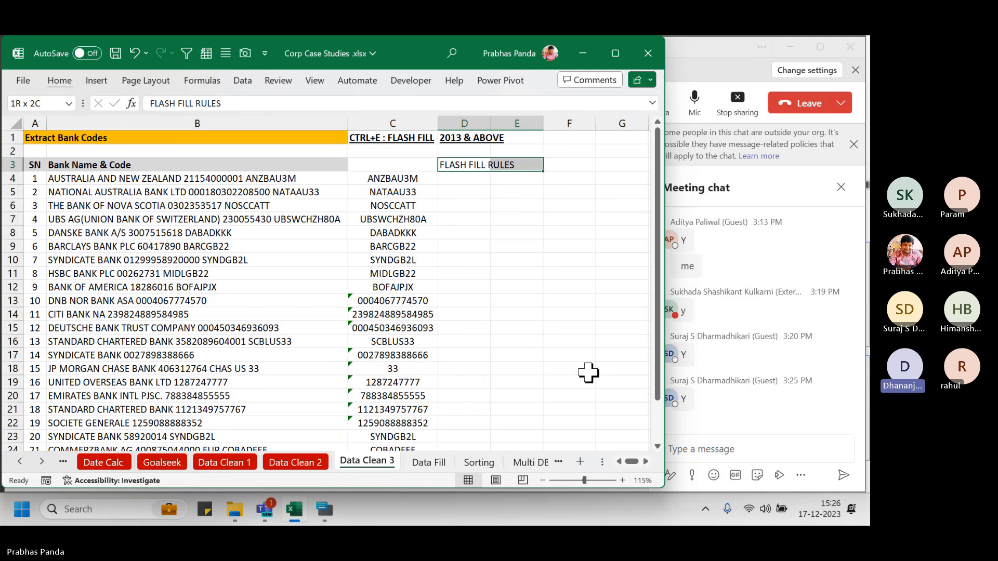
left_click(59, 80)
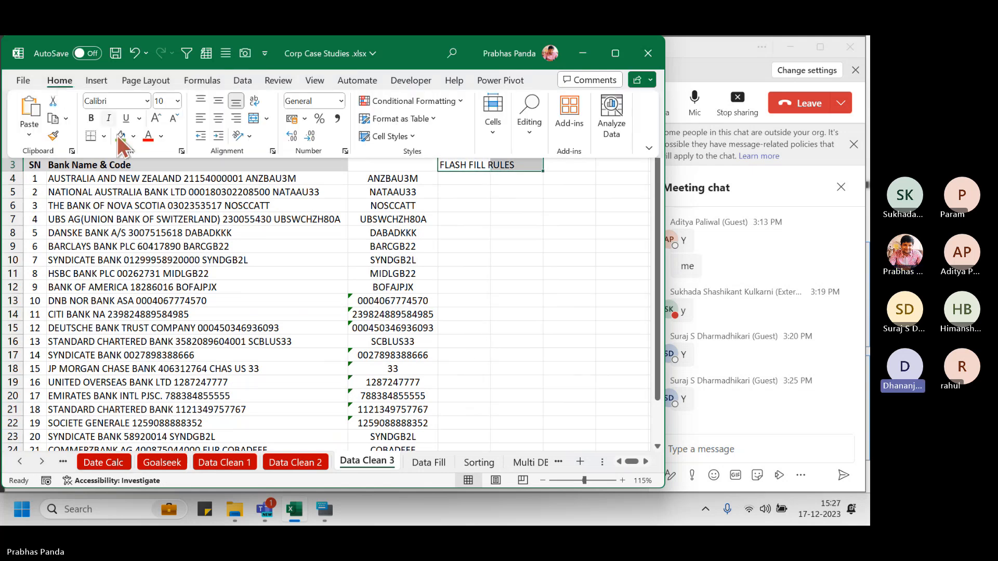
left_click(133, 136)
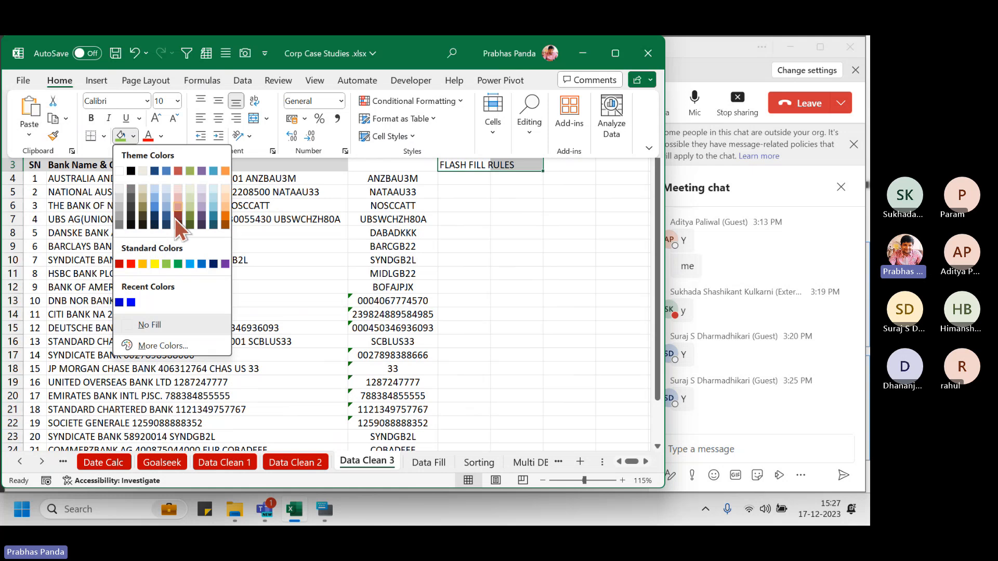
left_click(151, 264)
key("ctrl+b")
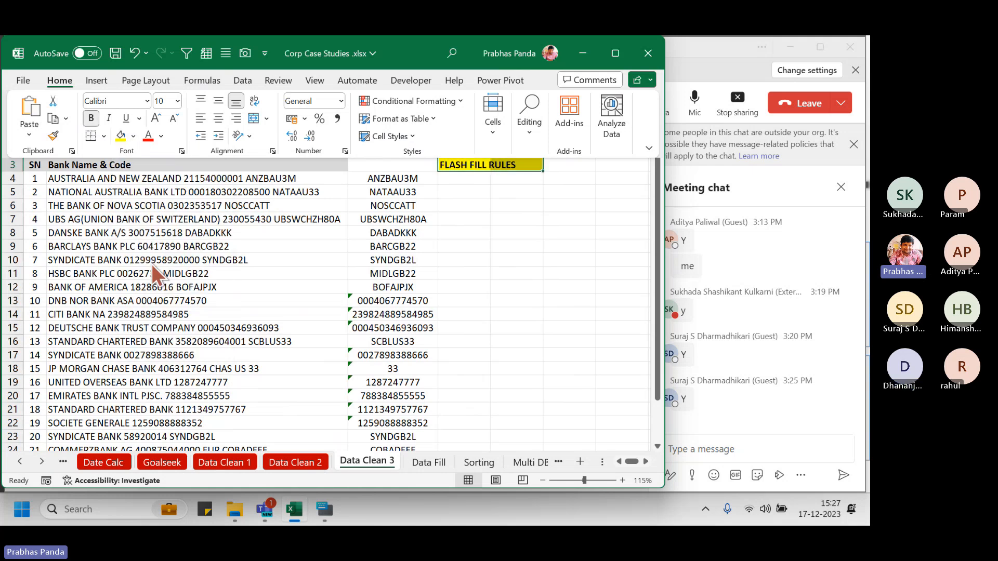
key("ctrl+u")
Enter 'ENSURE THERE IS A BLANK COLUMN NEXT TO DATA COLUMN' in D4
left_click(464, 178)
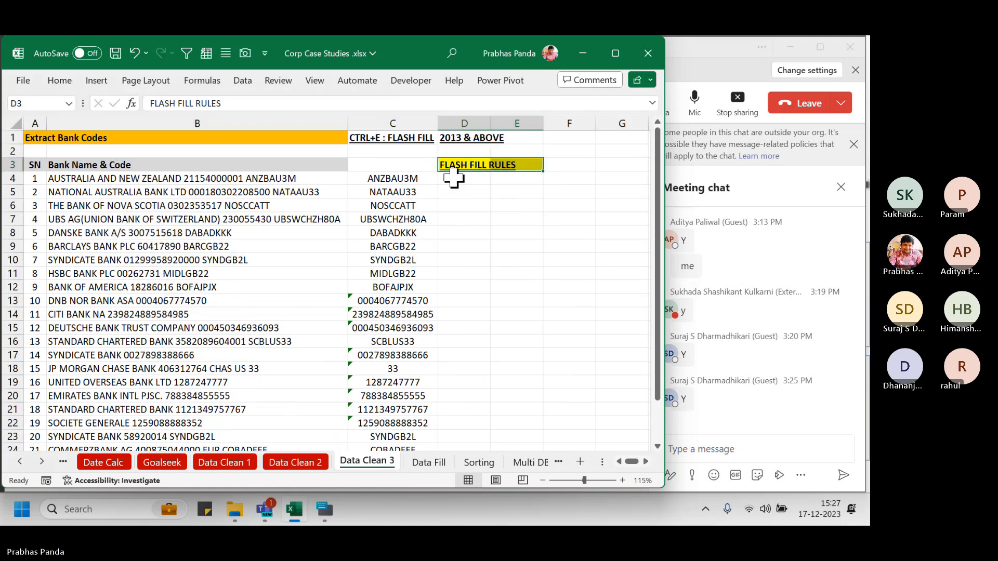
type("EN")
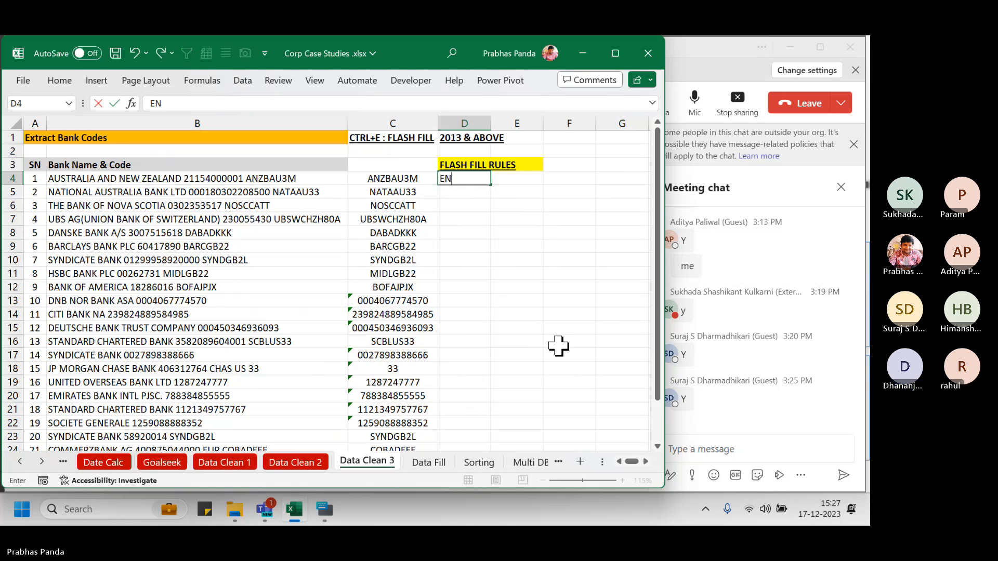
type("SURE THERE IS A")
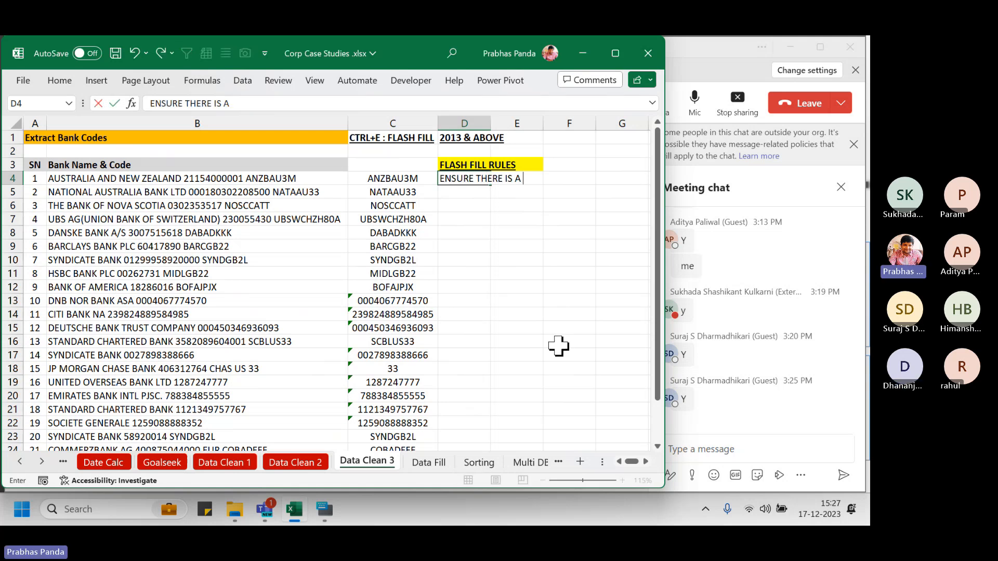
type(" BLANK")
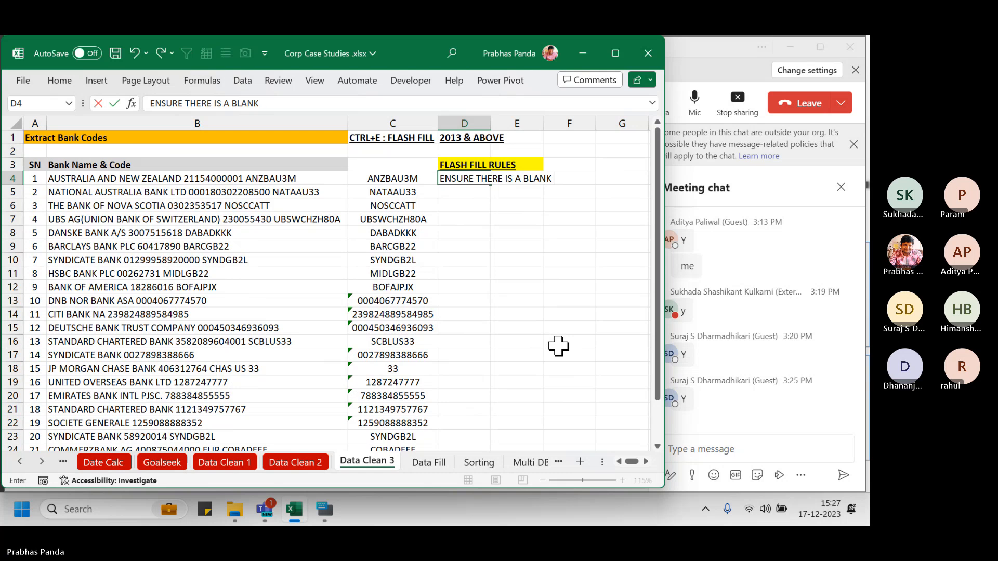
type(" COLUMN NEXT")
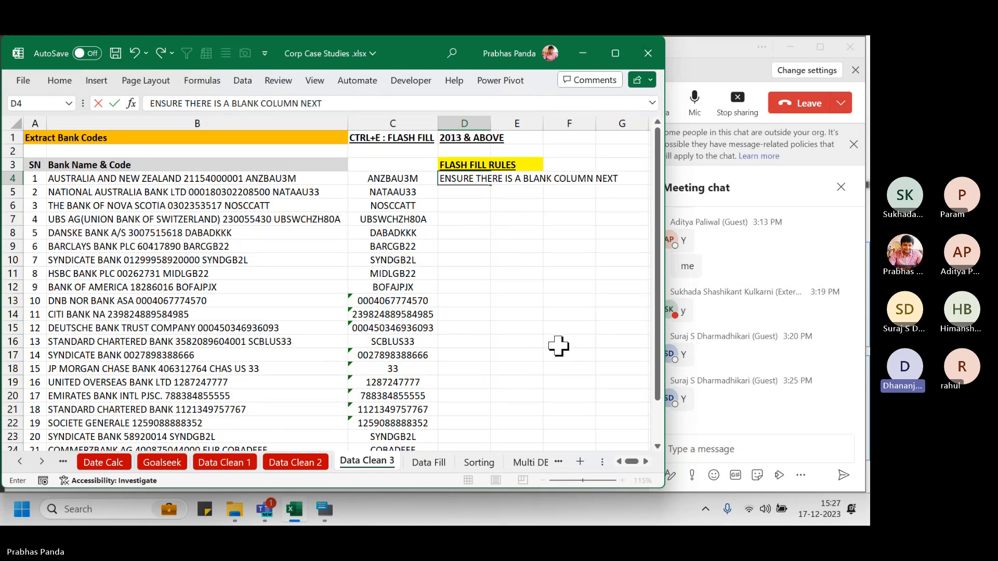
type(" TO DATA COLUMN")
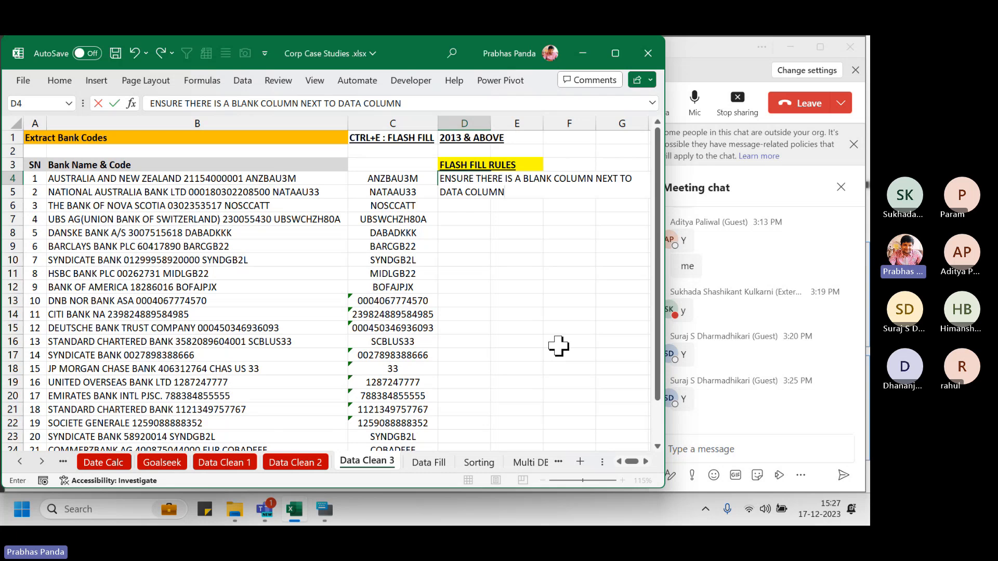
left_click(236, 120)
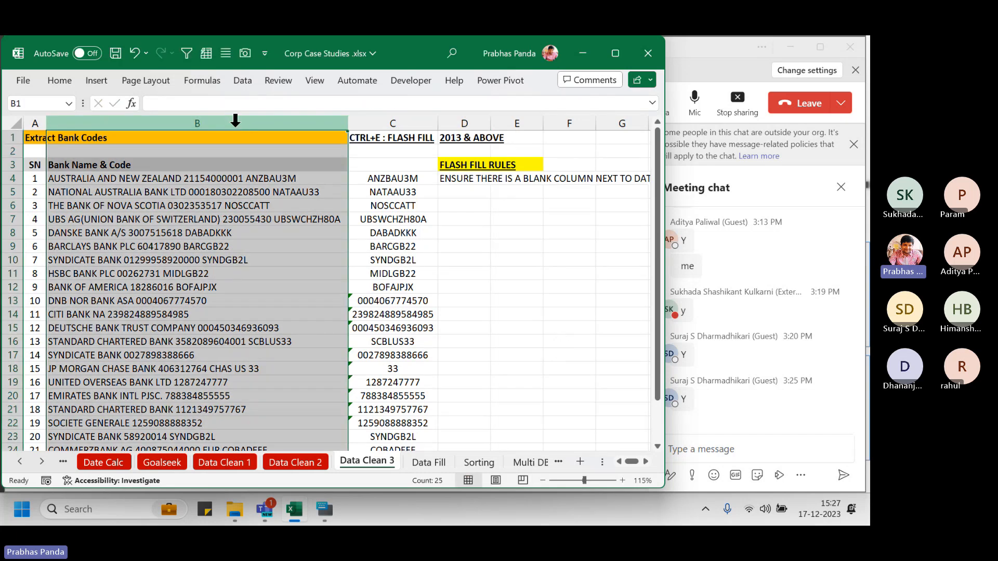
left_click(402, 121)
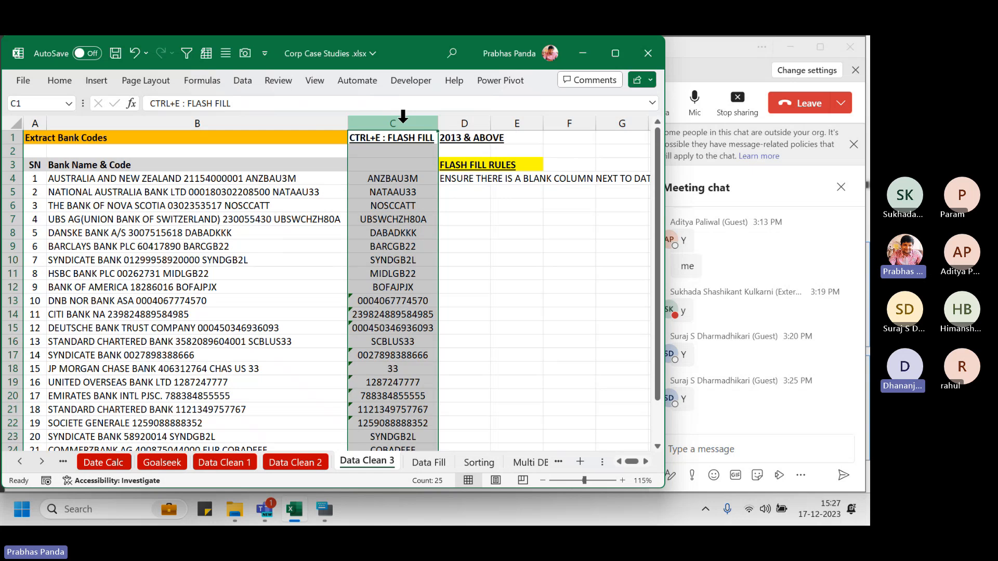
Copy D4's rule text, post it in the Teams meeting chat, and return to Excel
left_click(460, 178)
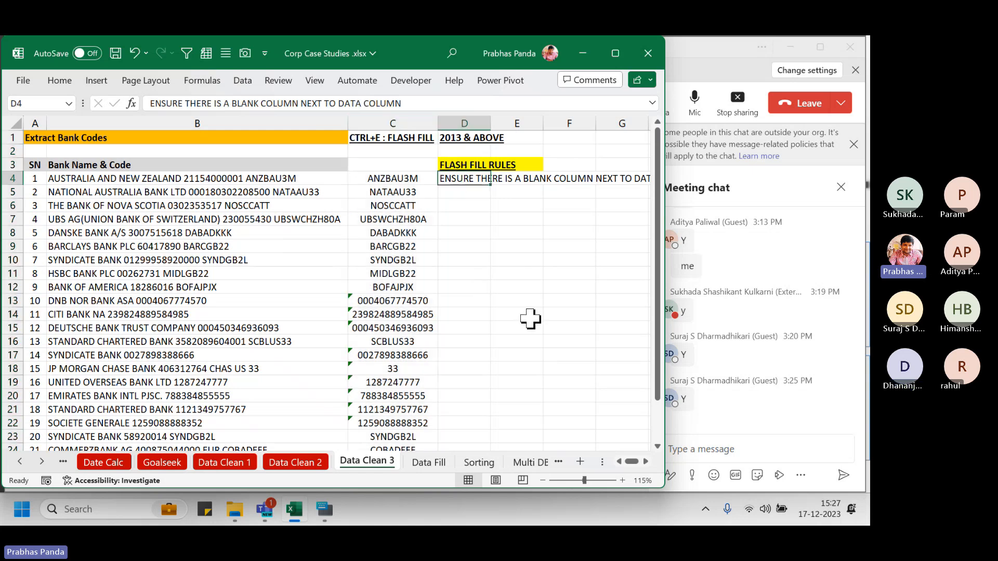
key("F2")
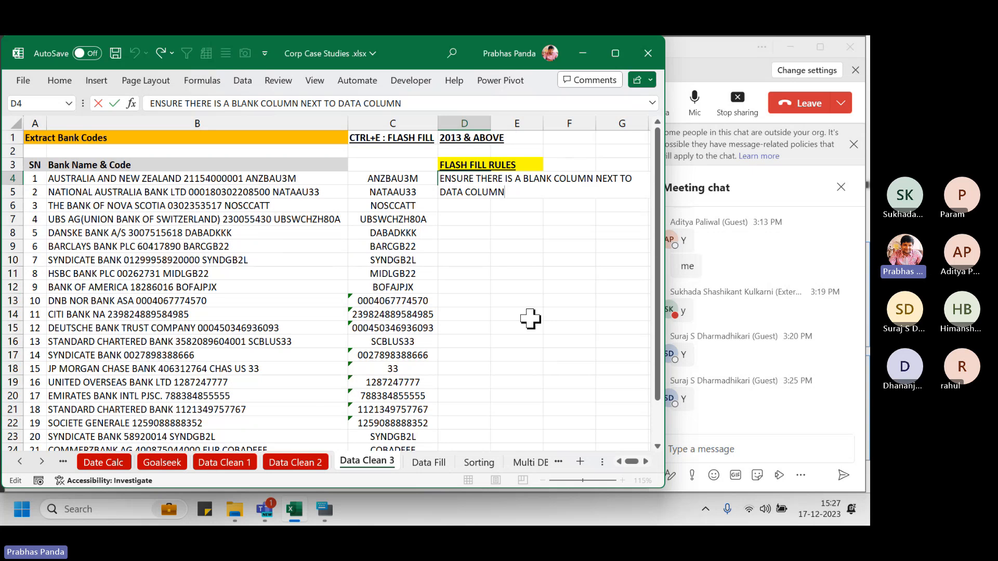
key("ctrl+shift+Home")
key("ctrl+c")
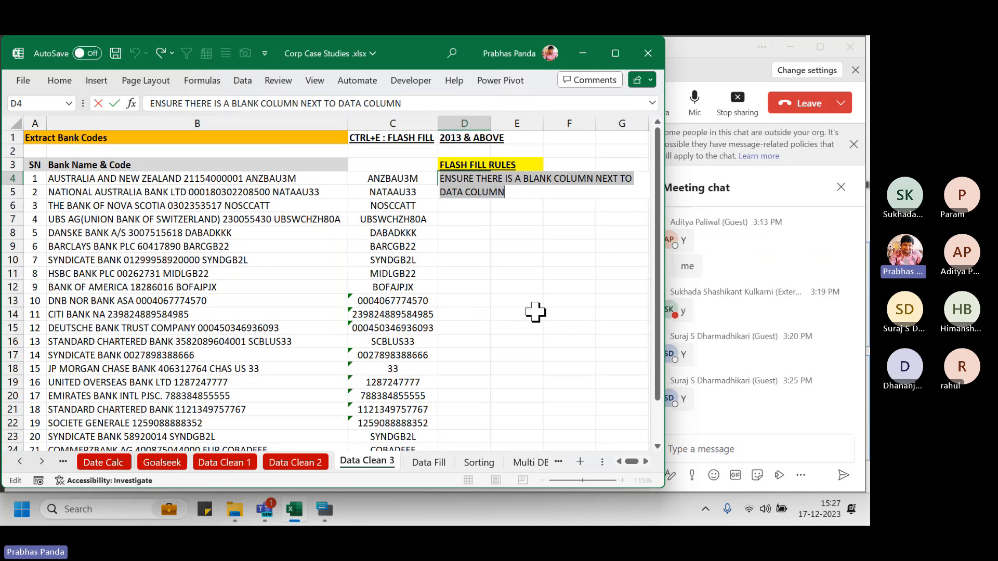
left_click(700, 449)
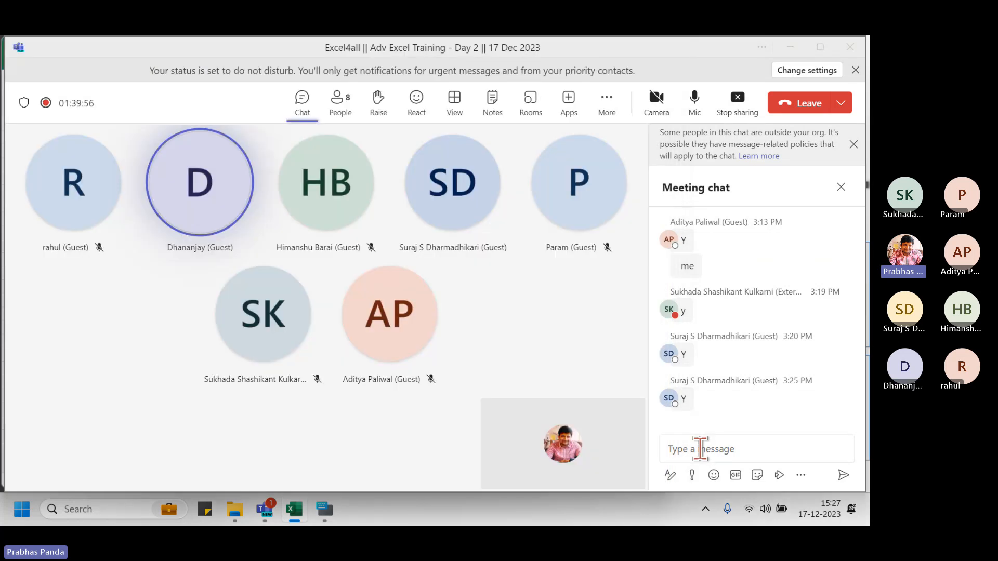
key("ctrl+v")
key("Return")
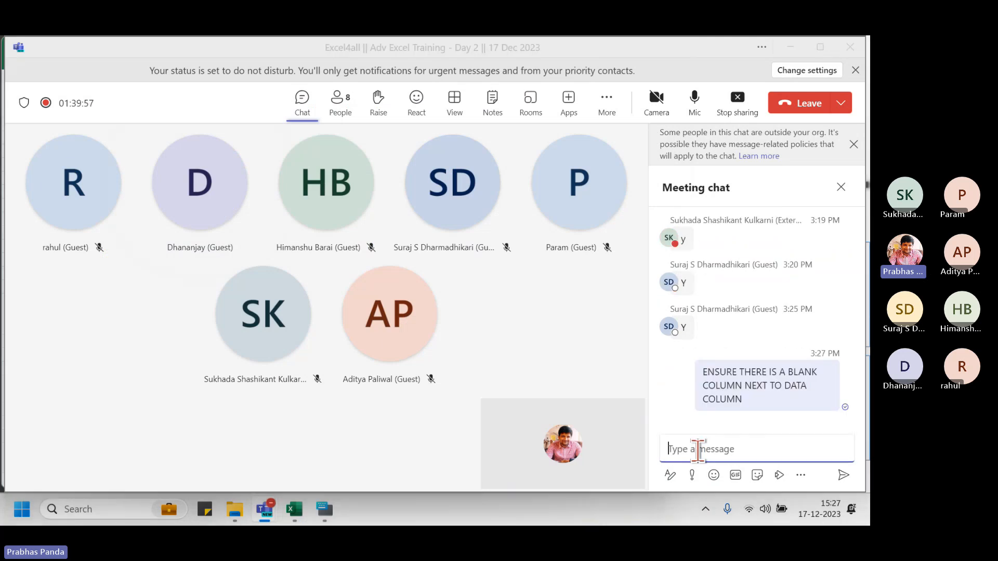
key("alt+Tab")
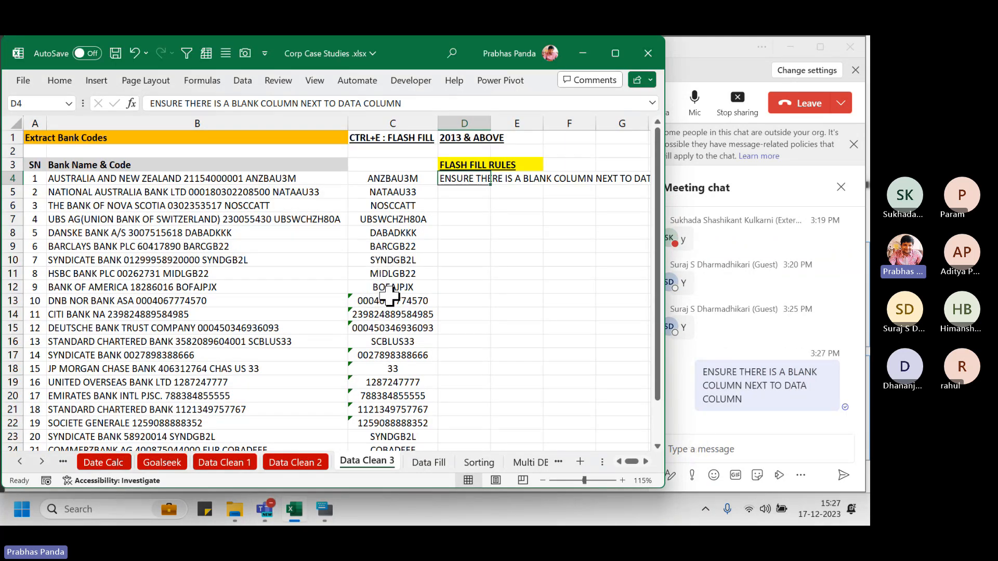
Enter the second rule 'AFTER FLASH FILL MAKE PASTE SPECIAL VALUES.' in D5
left_click(453, 195)
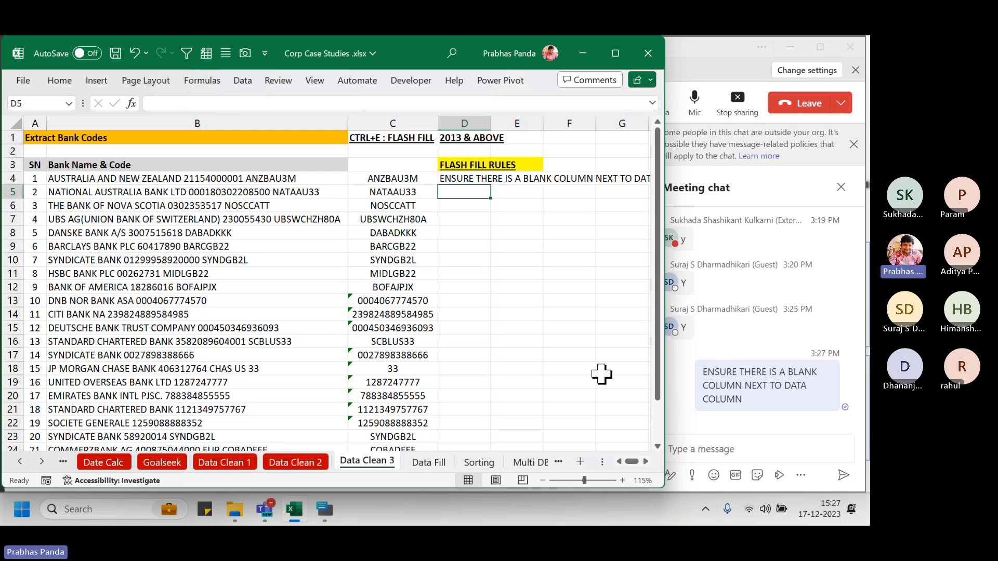
type("AFTER FLASH")
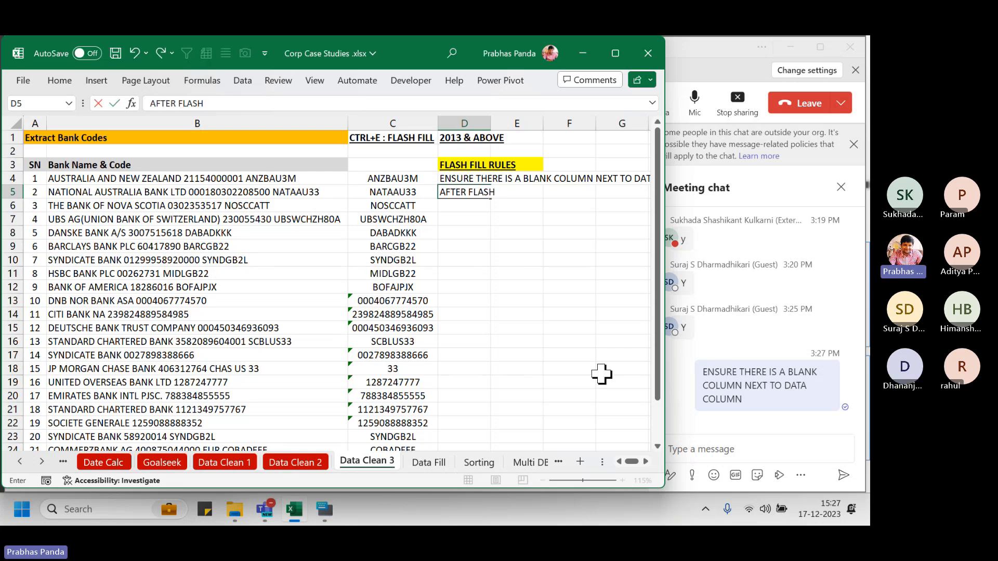
type(" FILL MAKE PASTE")
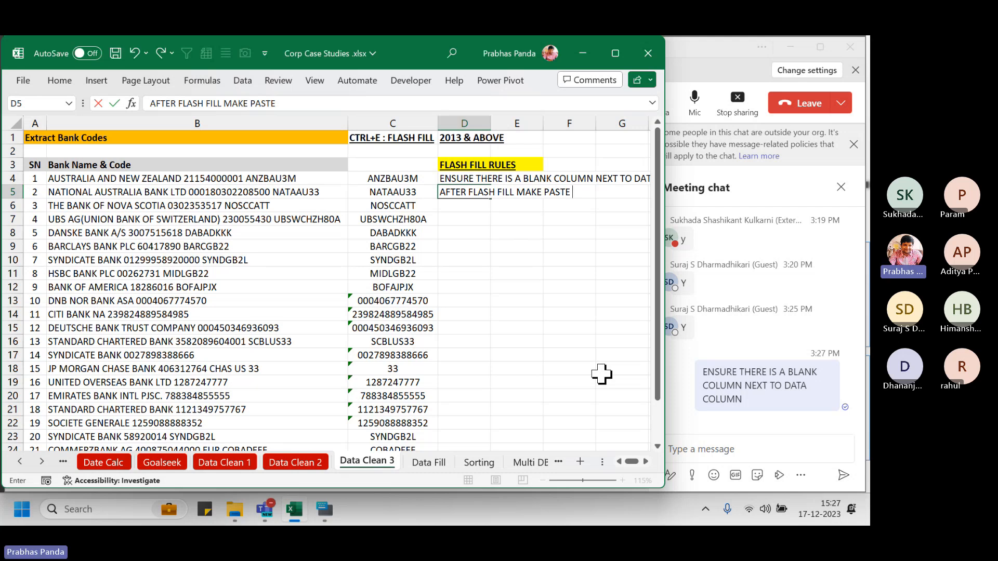
type(" SPECIAL VALUES")
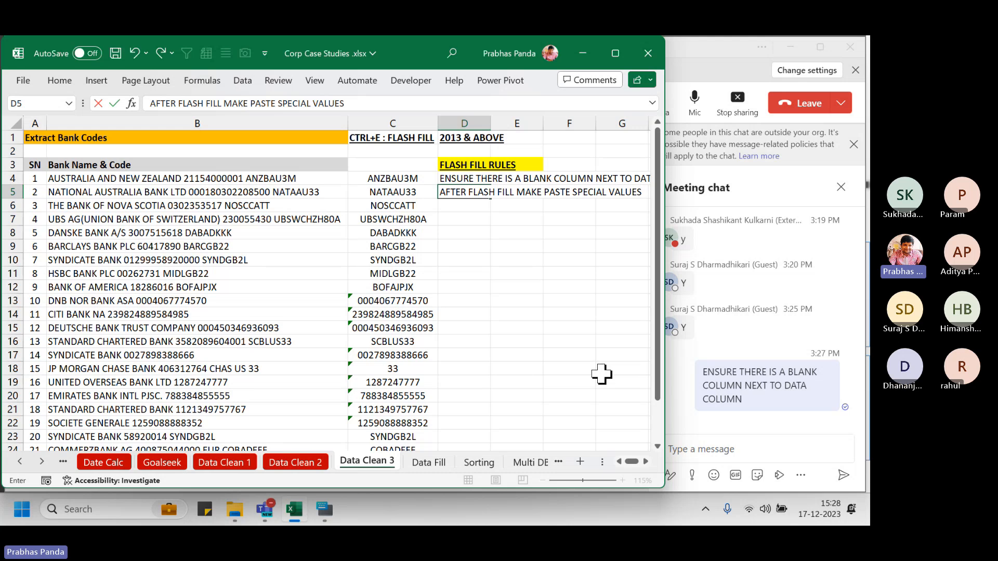
type(".")
key("Return")
Copy the flash-filled codes in C4:C27 and paste them back as values only
key("Left")
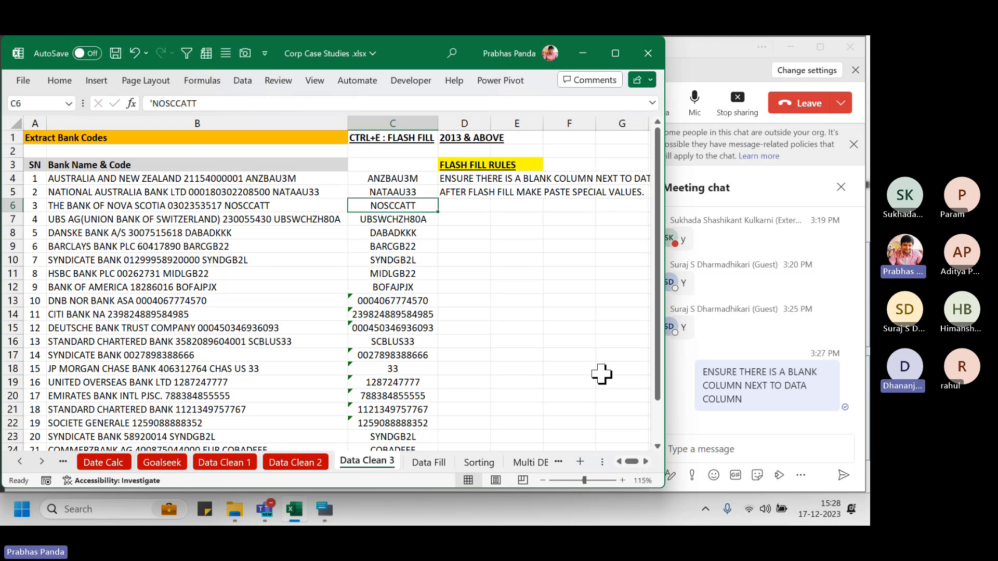
key("Up")
key("Up")
key("ctrl+shift+Down")
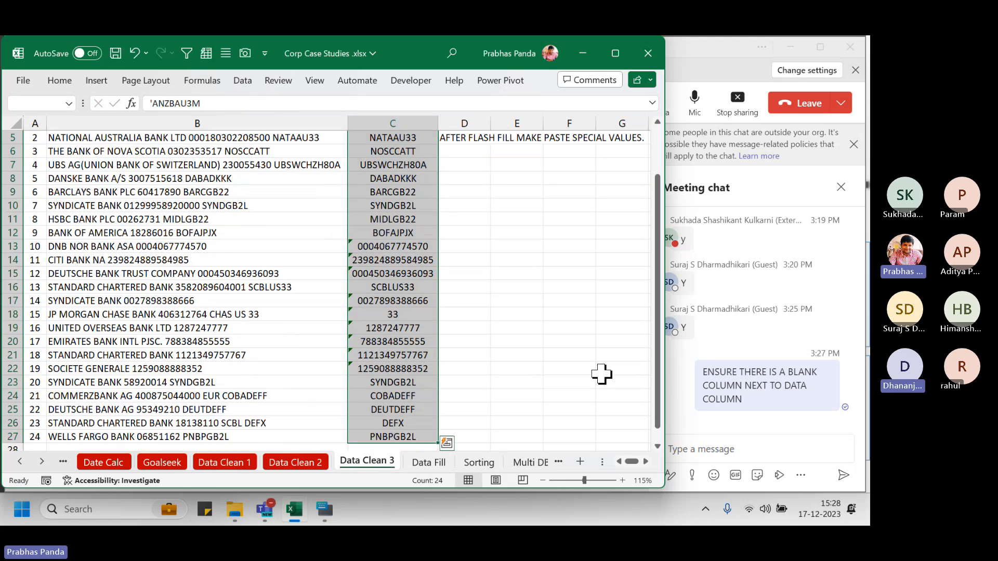
key("ctrl+c")
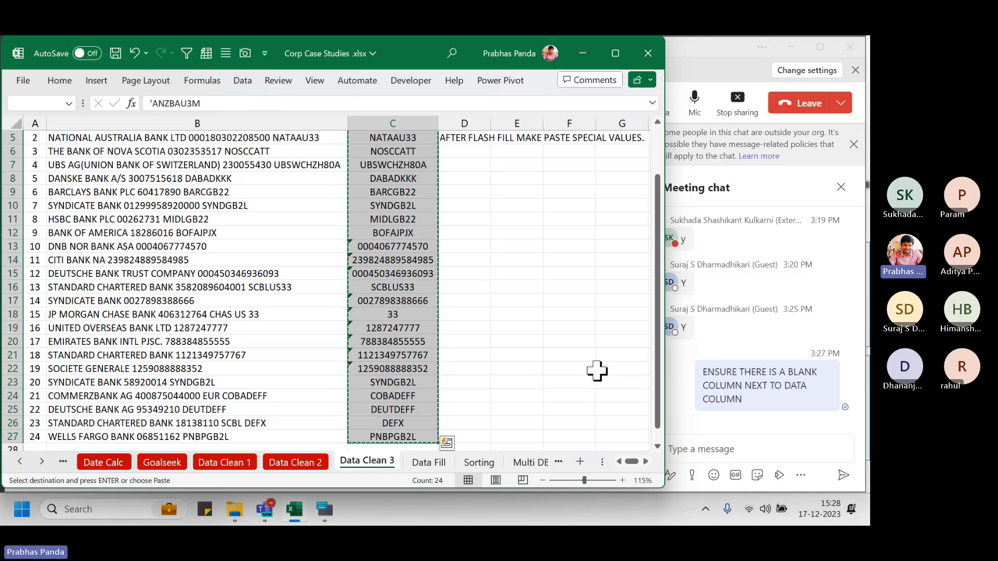
right_click(388, 207)
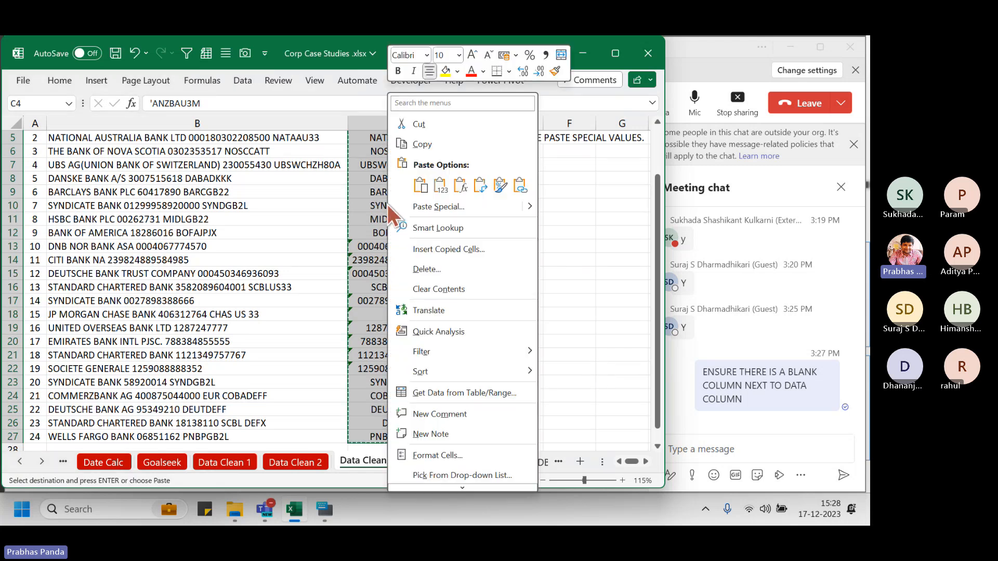
left_click(443, 207)
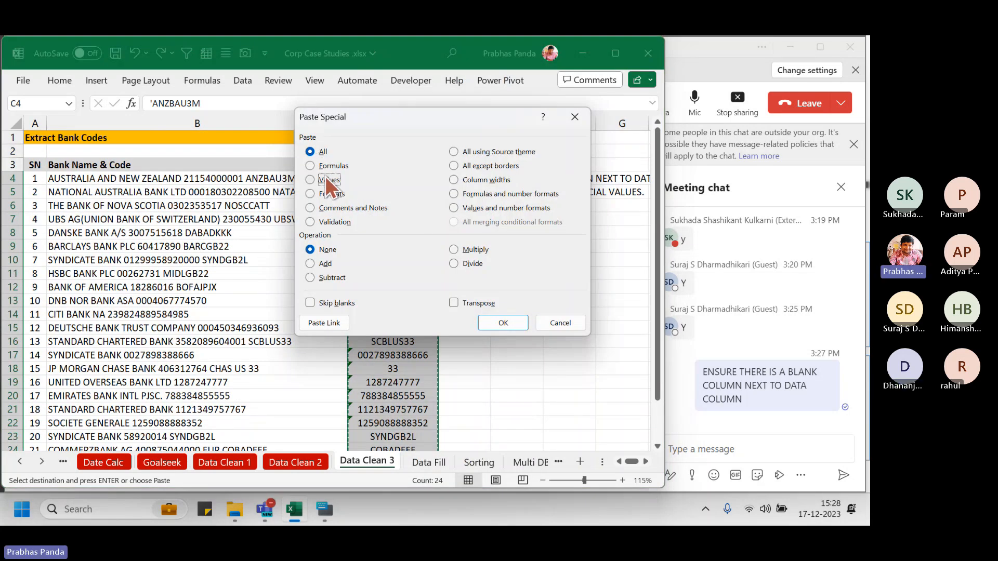
left_click(326, 183)
left_click(505, 326)
Select the full rule text inside D5 for copying
left_click(462, 192)
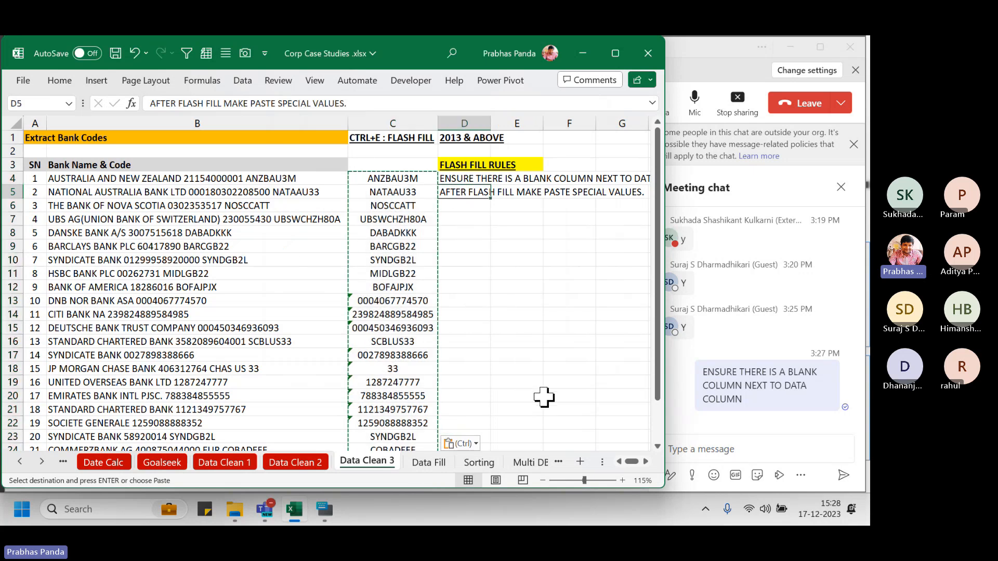
key("F2")
key("shift+Home")
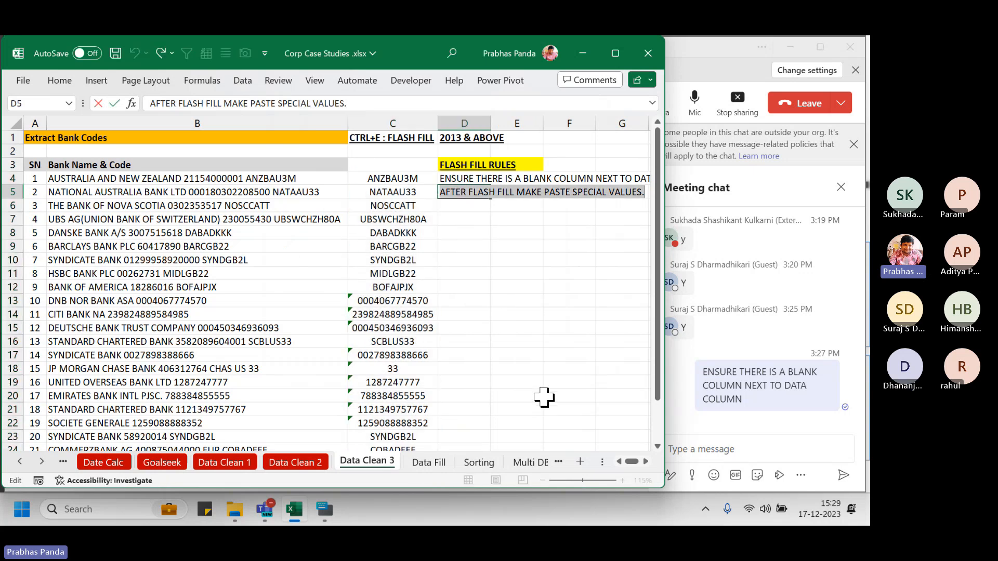
Post the second rule, AFTER FLASH FILL MAKE PASTE SPECIAL VALUES., in the Teams meeting chat
left_click(696, 448)
key("ctrl+v")
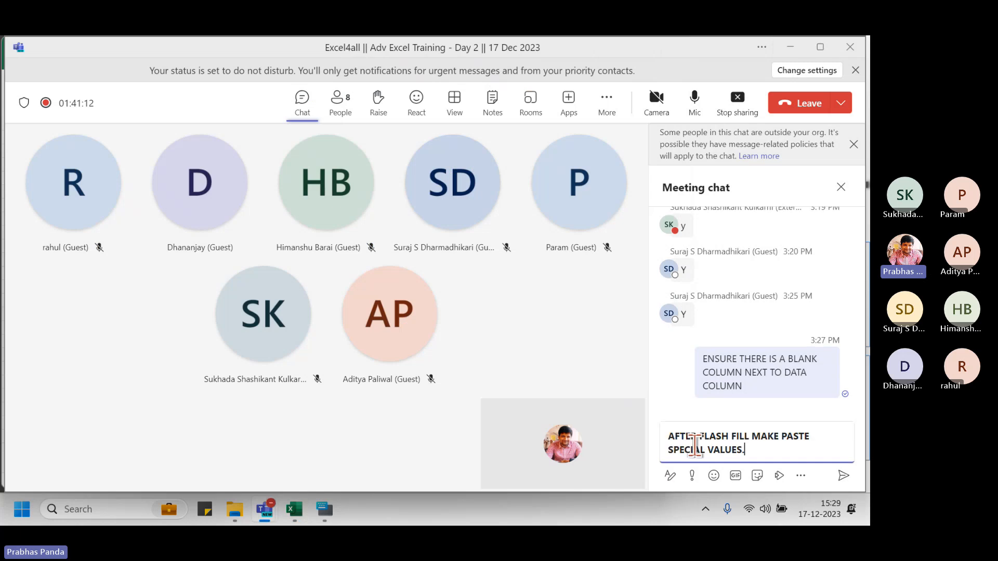
key("Return")
key("alt+Tab")
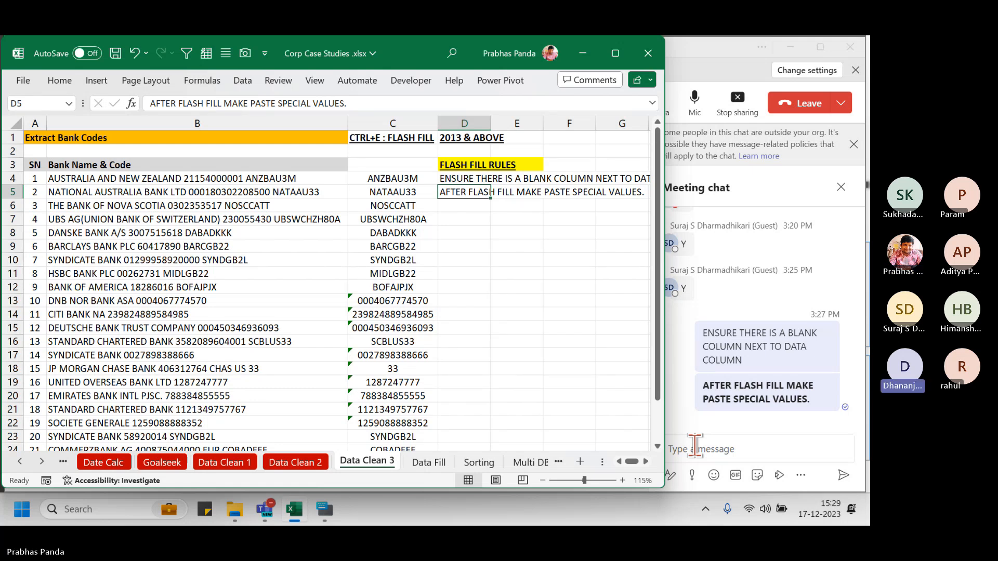
Enter the third rule, CREATE DATA HEADER ONLY AFETR STEP 2., in D6
key("Down")
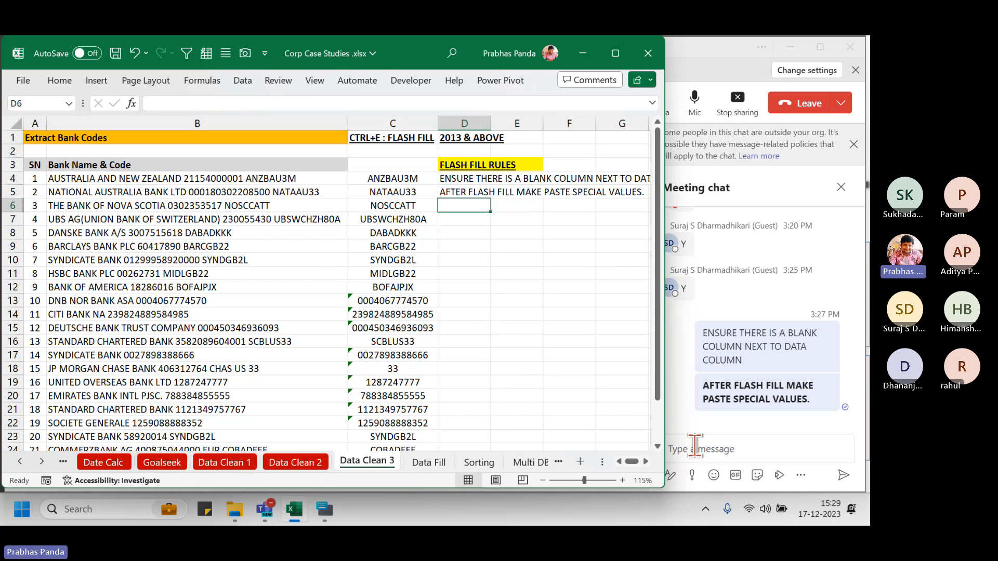
type("CREAT")
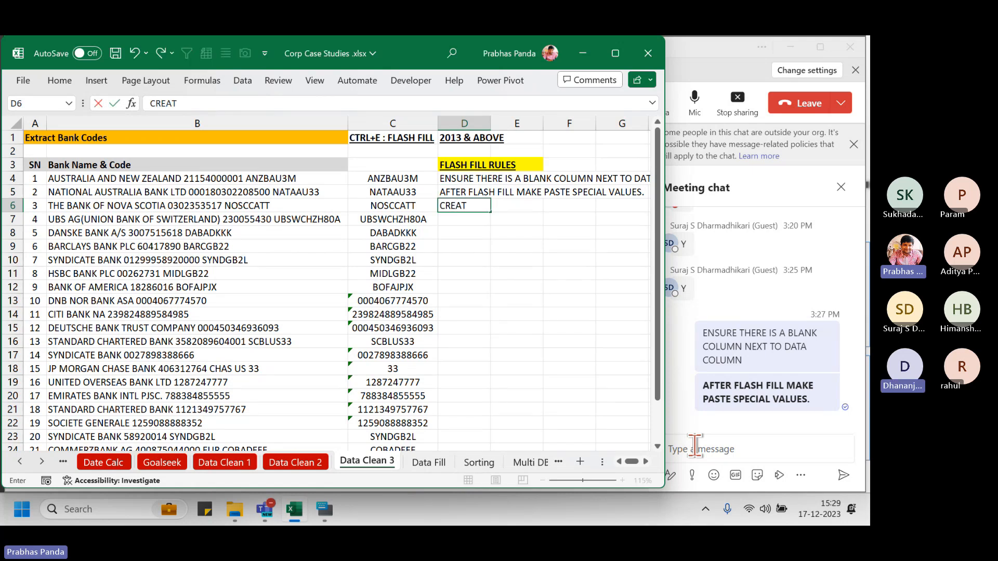
type("E DATA HEAD")
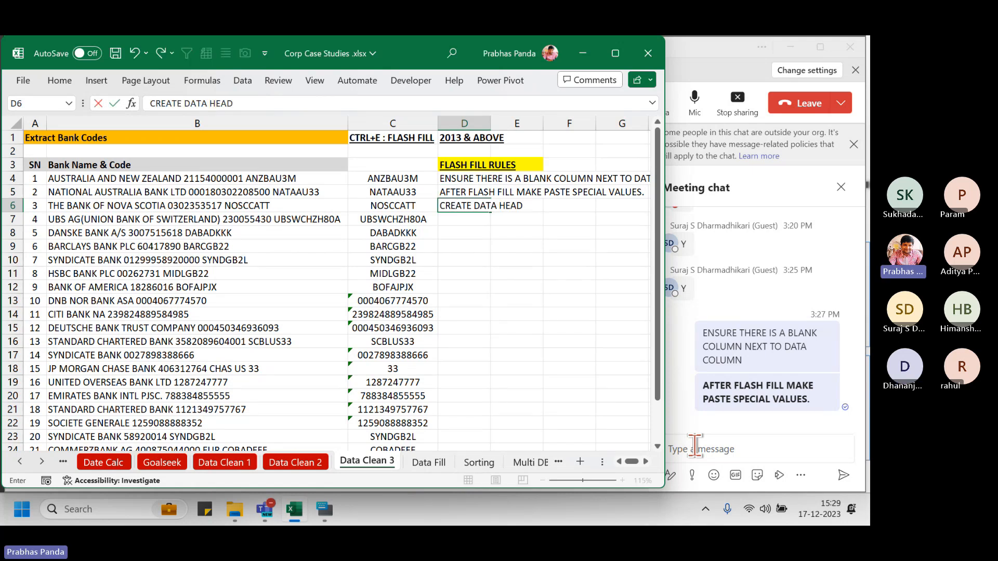
type("ER ONLY AFET")
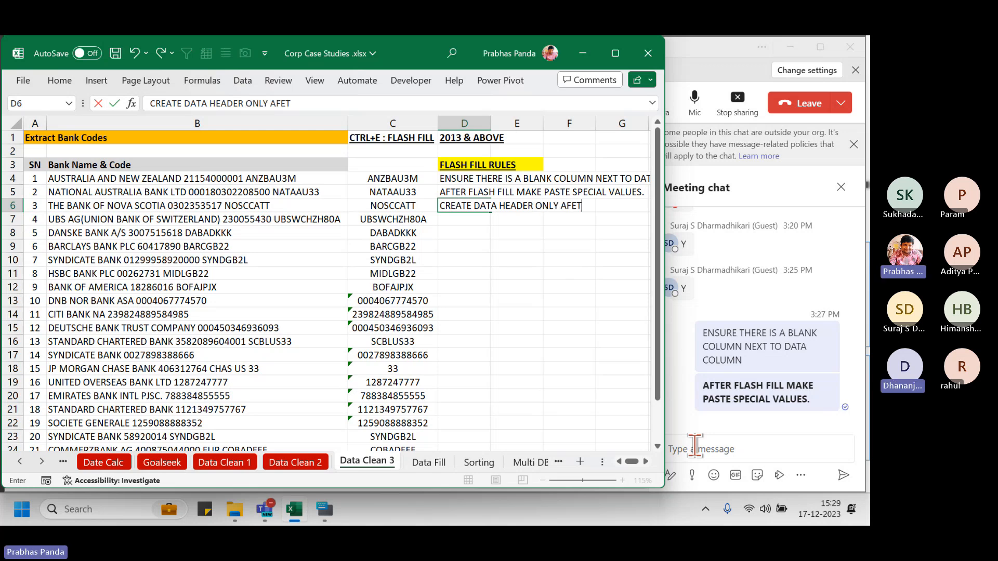
type("R STEP 2.")
key("Return")
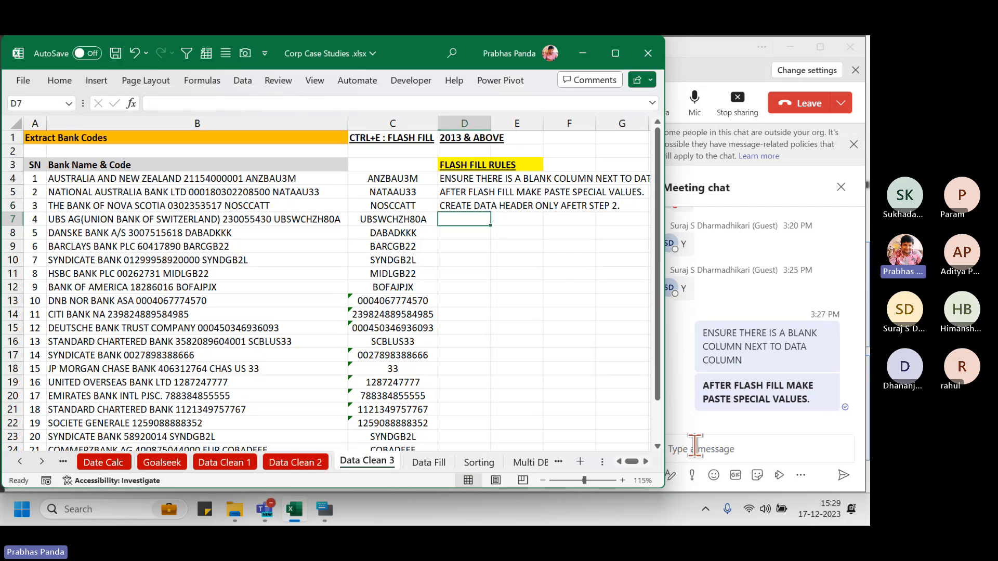
Clear the extracted bank codes from C4 down column C
key("Left")
key("Left")
key("Up")
key("Up")
key("Up")
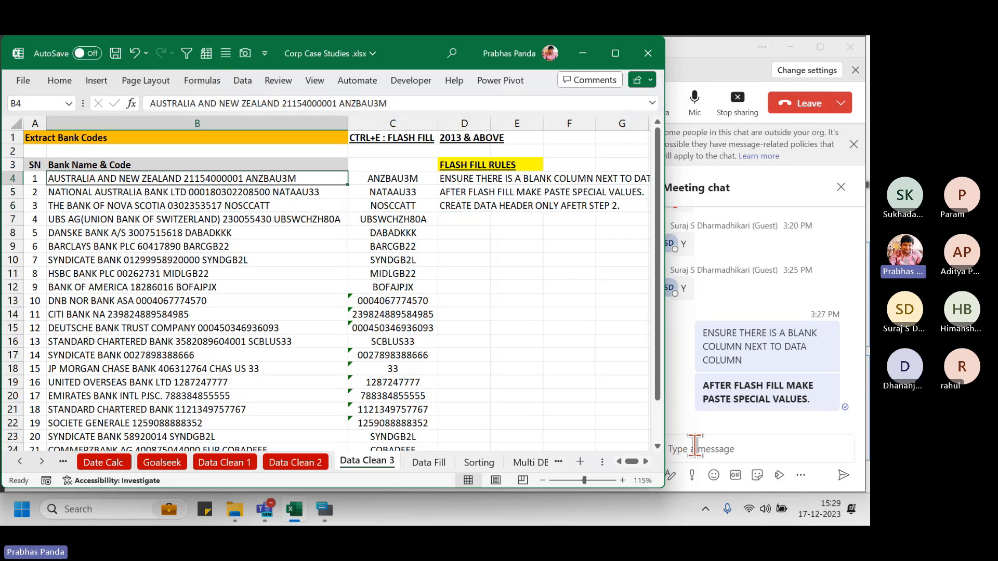
key("Right")
key("ctrl+shift+Down")
key("Delete")
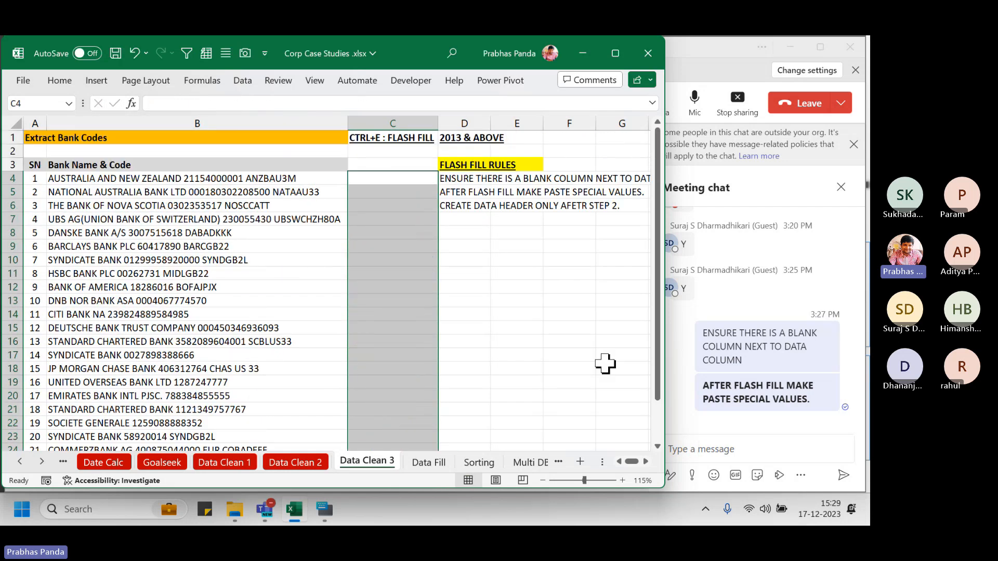
Restore the bank codes with undo and put the BANK CODE header in C3
left_click(391, 164)
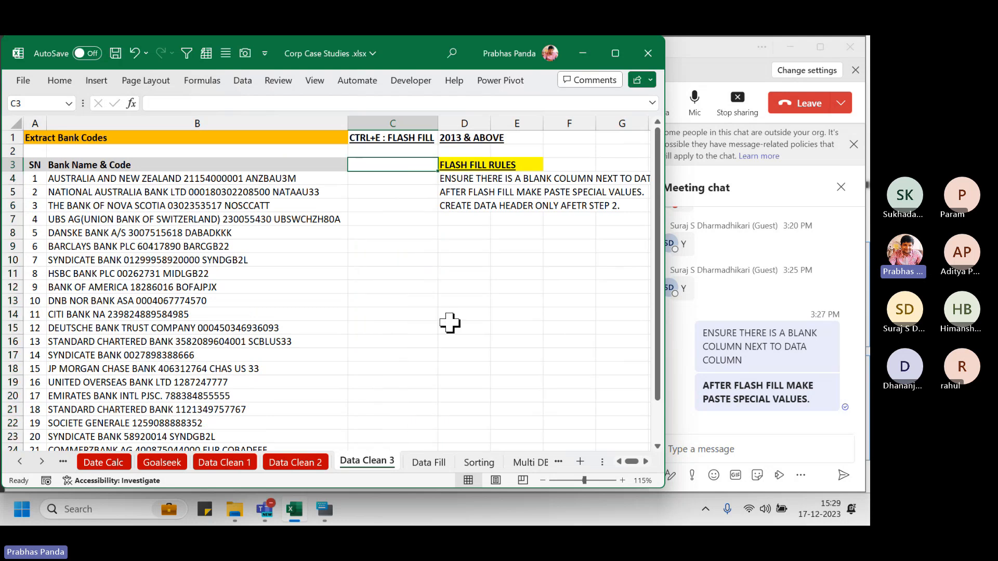
type("BANK CODE")
key("Return")
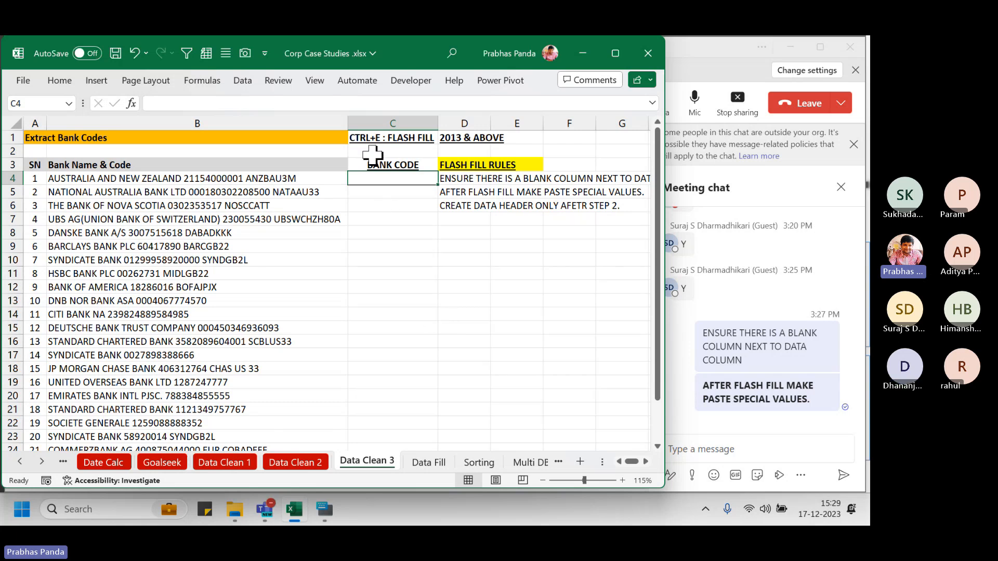
left_click(386, 166)
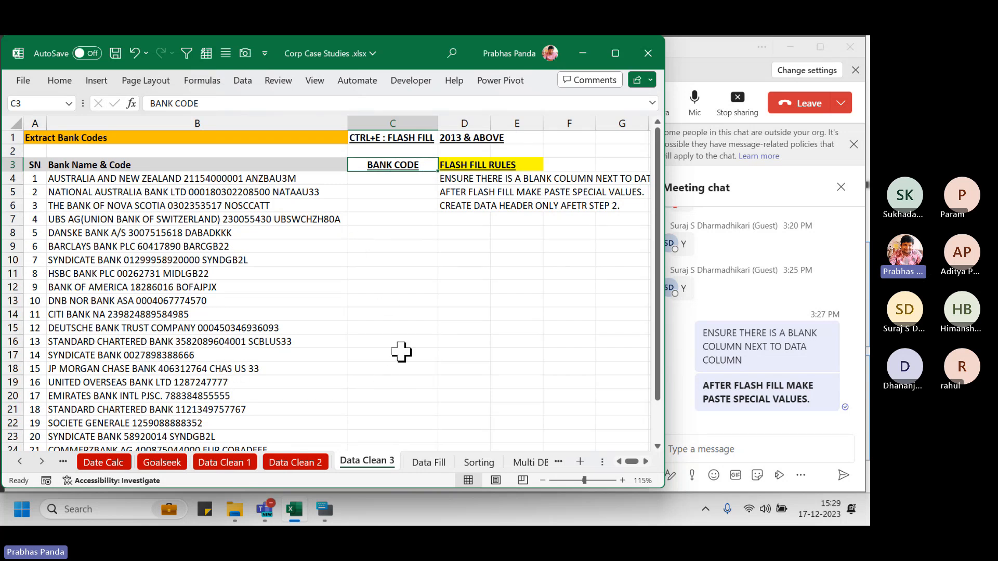
key("Delete")
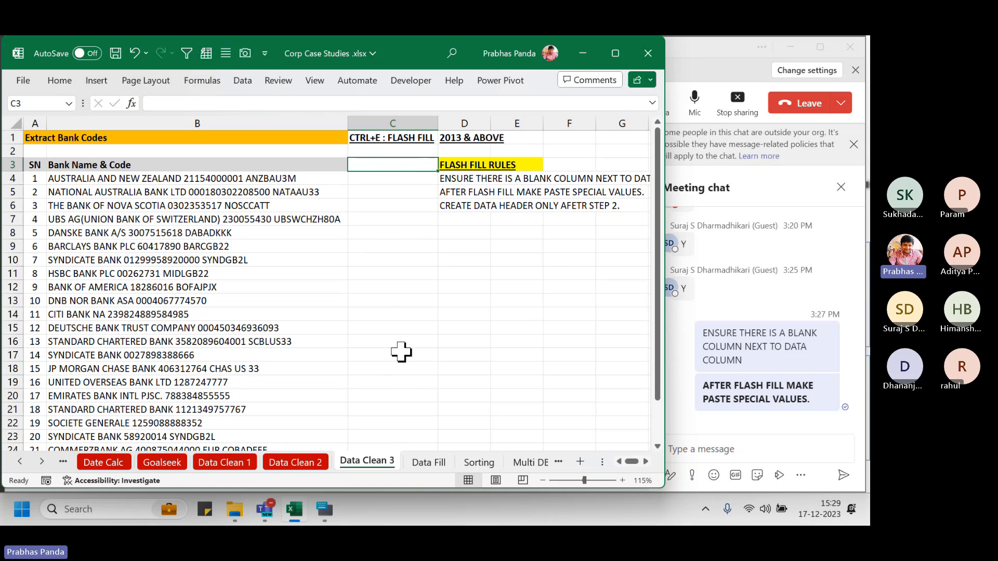
key("ctrl+z")
key("ctrl+z")
key("ctrl+z")
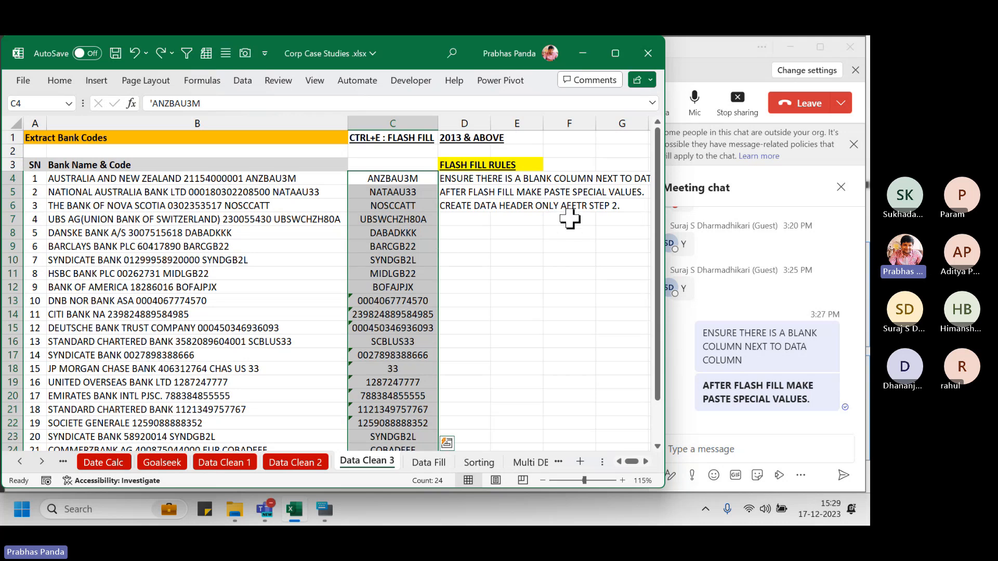
left_click(397, 166)
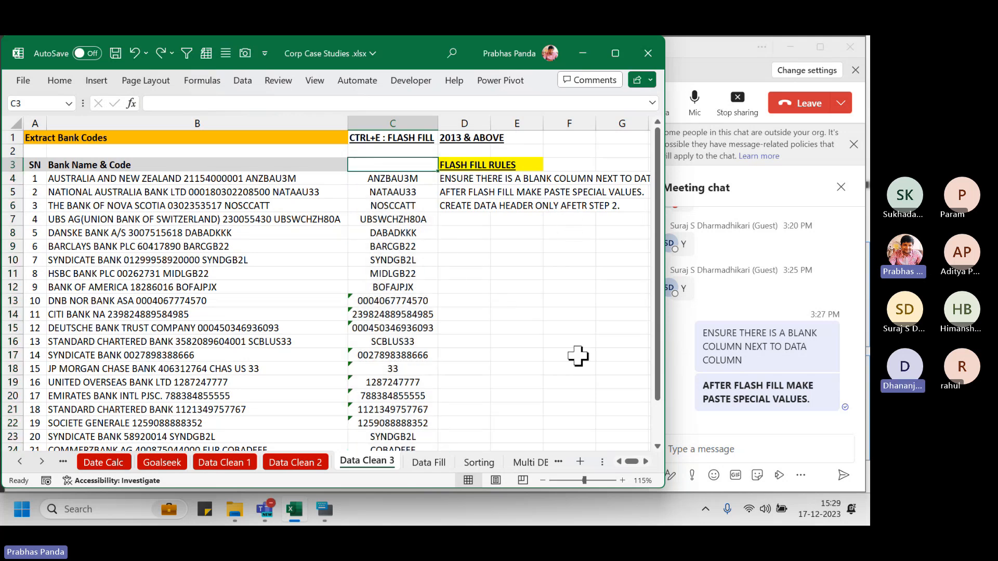
type("BAN")
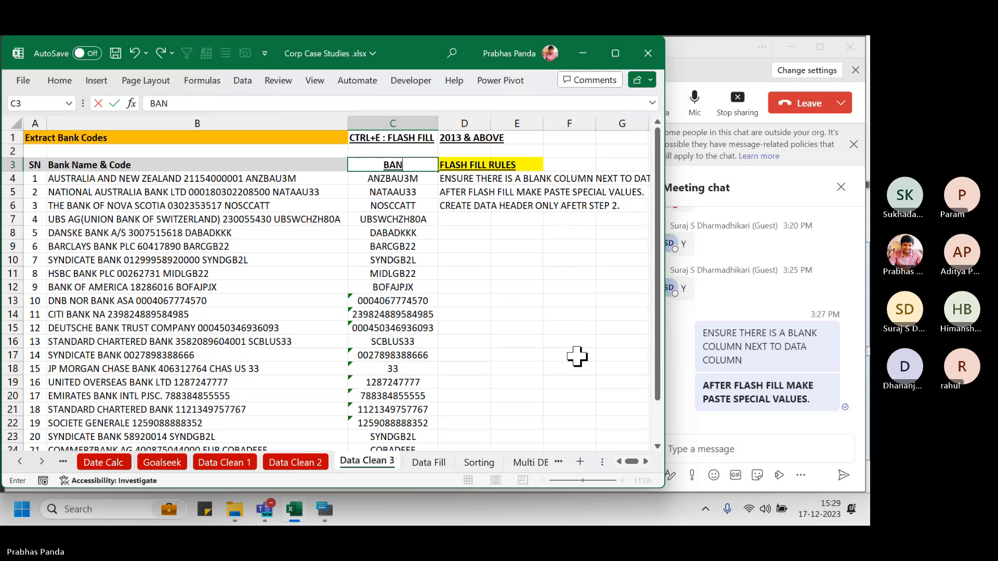
type("K CODE")
key("Return")
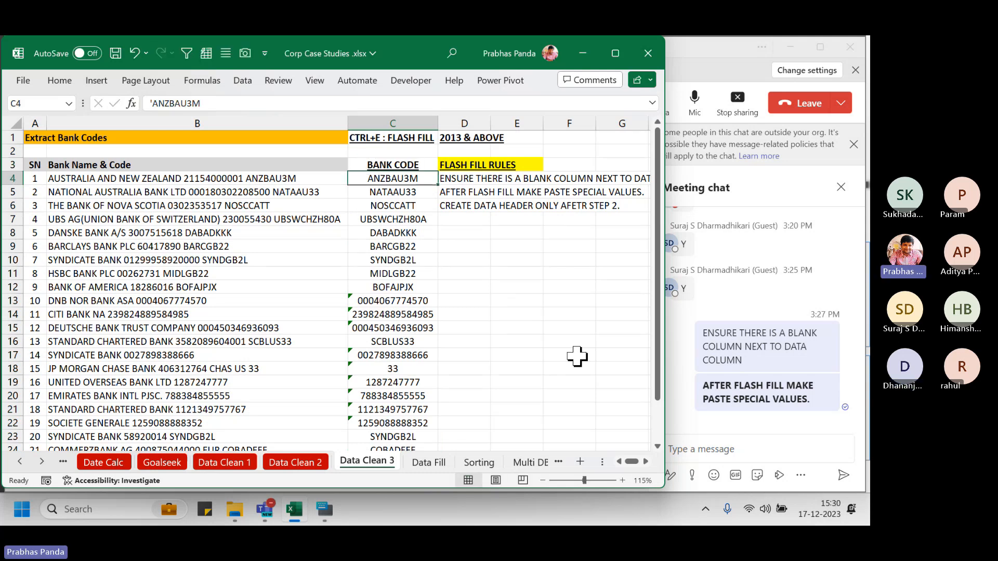
Copy the D6 header rule and post it in the Teams meeting chat
key("Down")
key("Down")
key("Right")
key("F2")
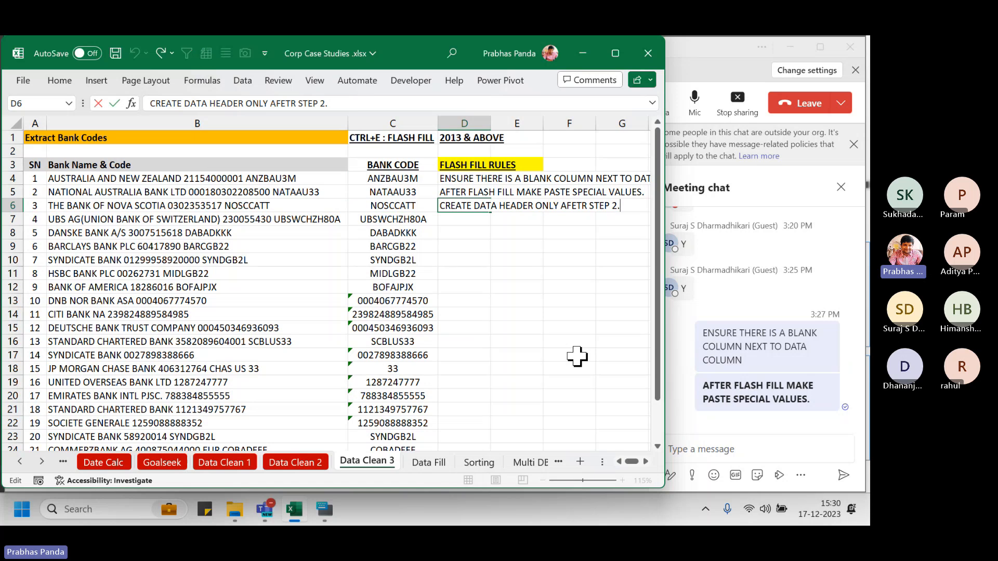
key("shift+Home")
key("ctrl+c")
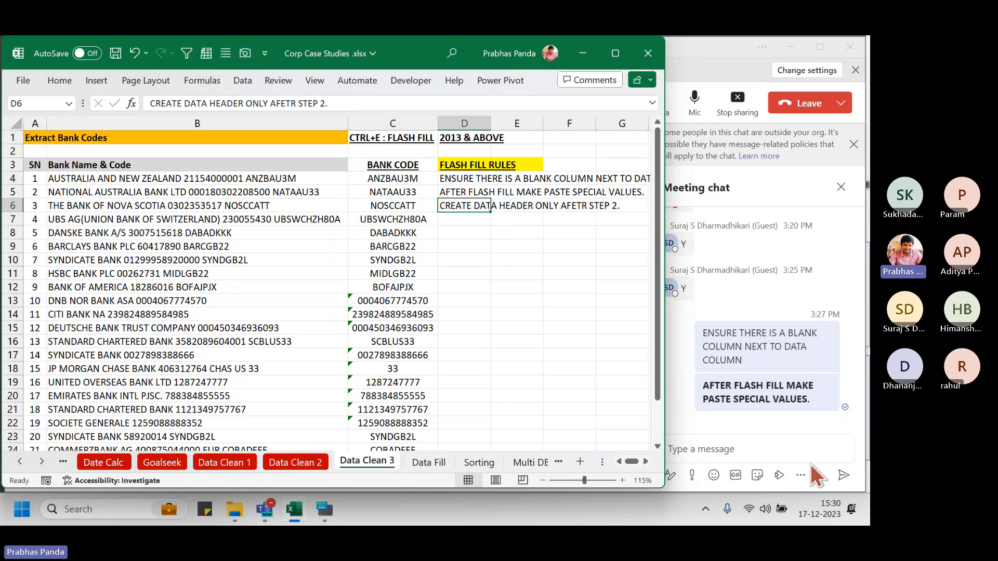
left_click(775, 450)
key("ctrl+v")
key("Return")
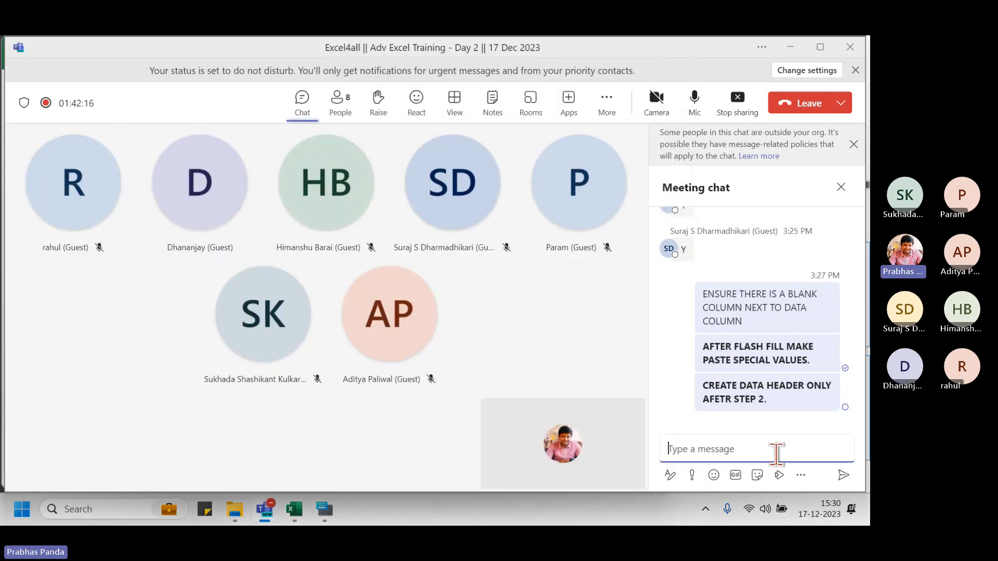
key("alt+Tab")
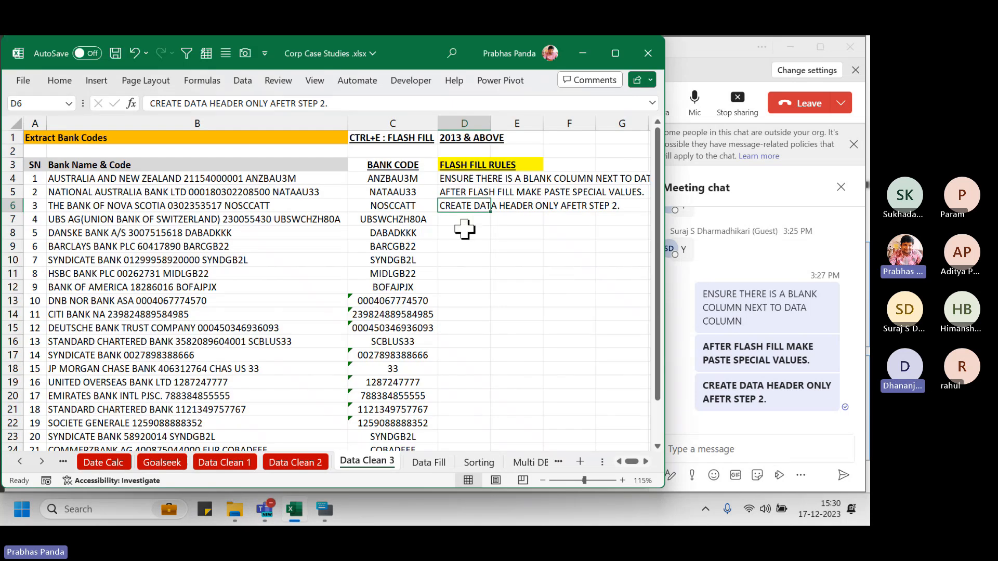
Enter the fourth rule, ENSURE THERE IS NO FORMULA ON DATA COLUMN, in D7
left_click(464, 222)
type("ENSURE ")
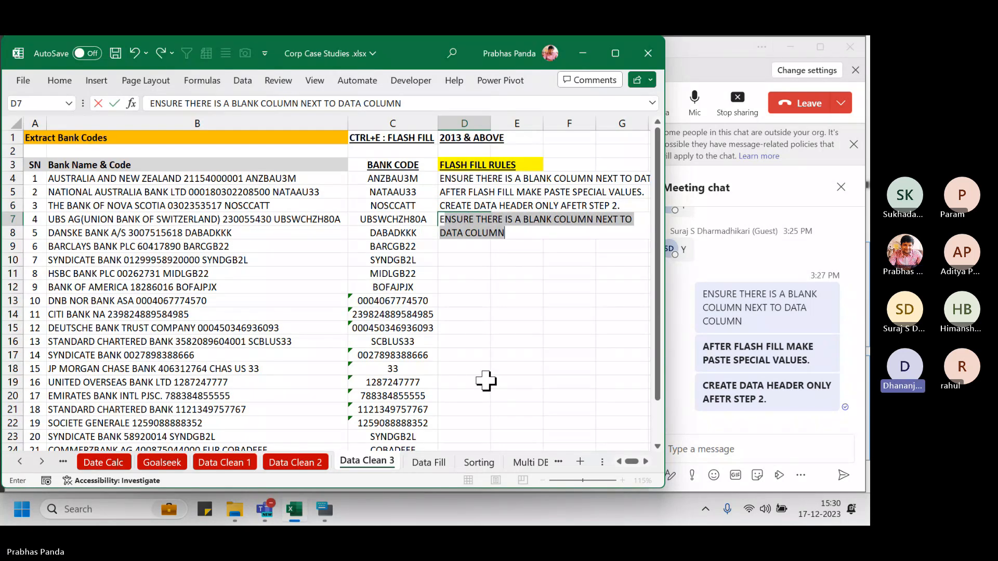
type("THERE IS NO")
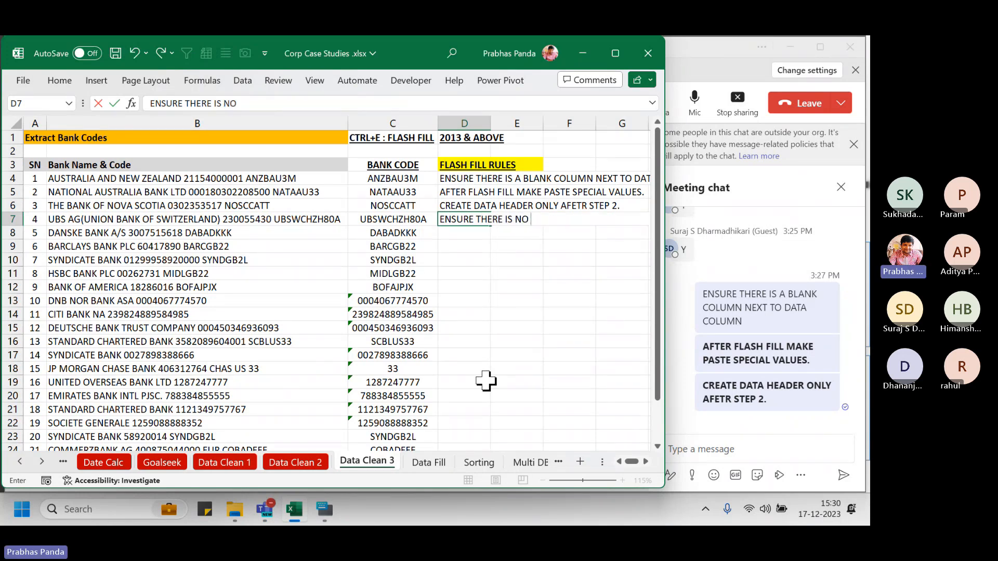
type(" FORMUL")
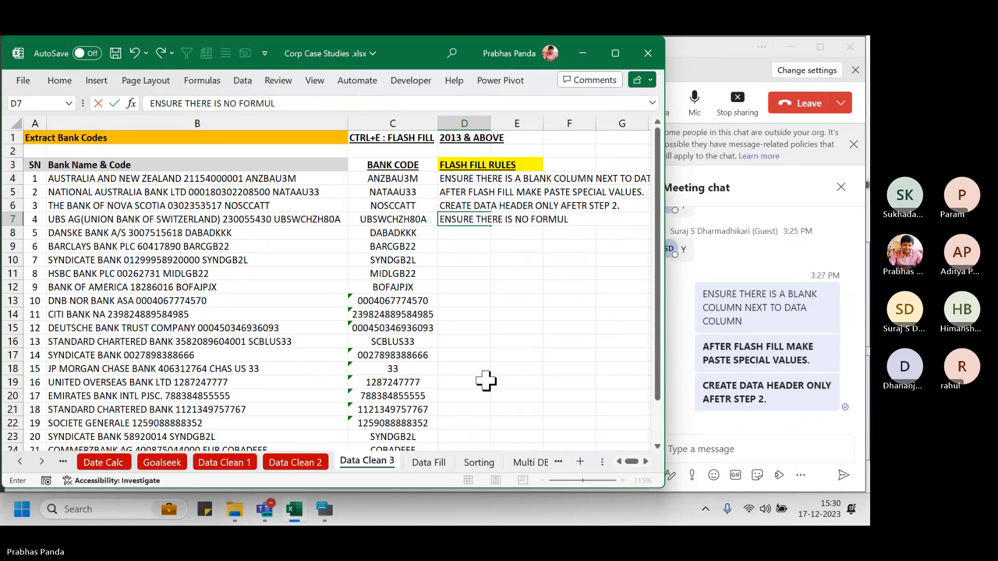
type("A ON DATA")
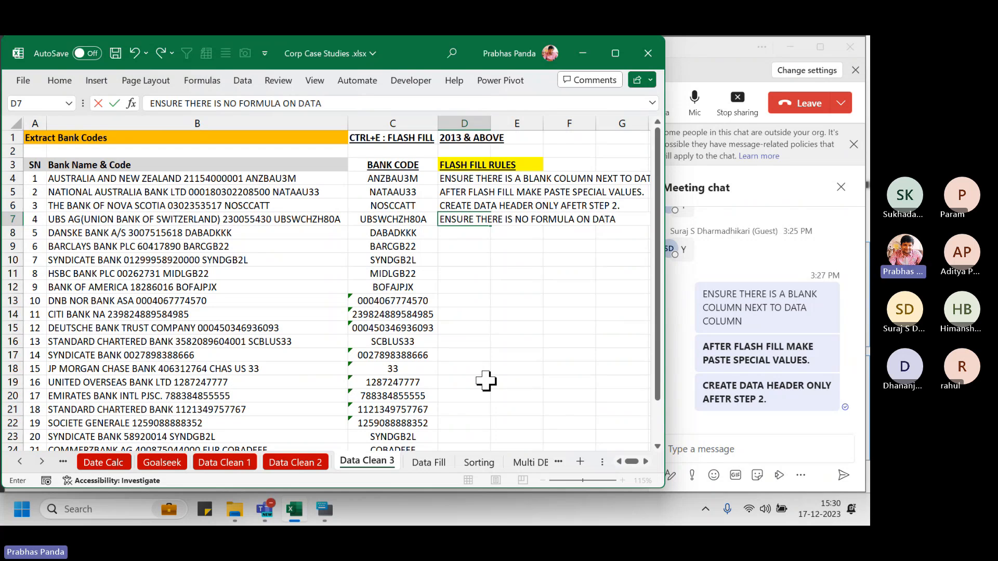
type(" COLUMN")
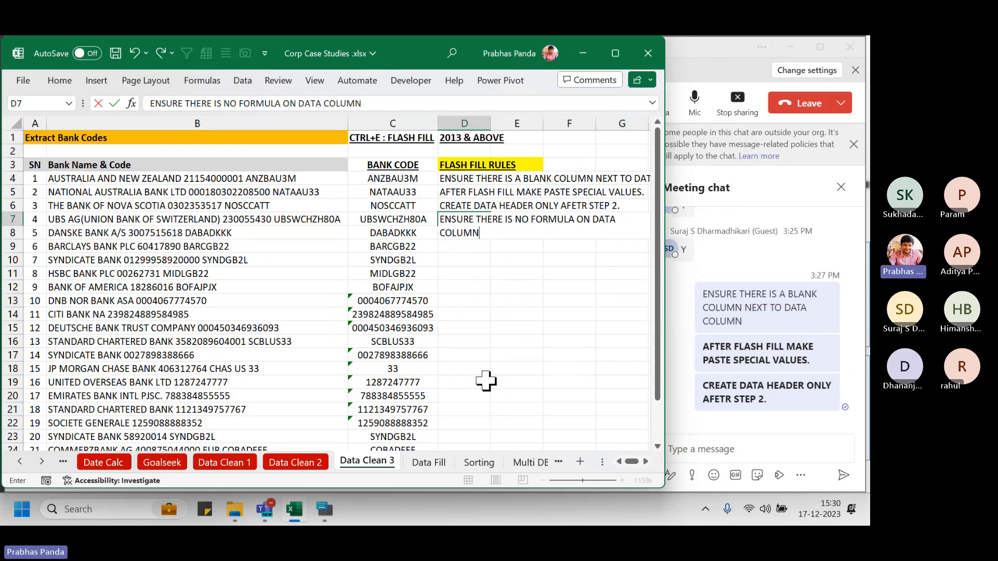
key("Return")
left_click(254, 119)
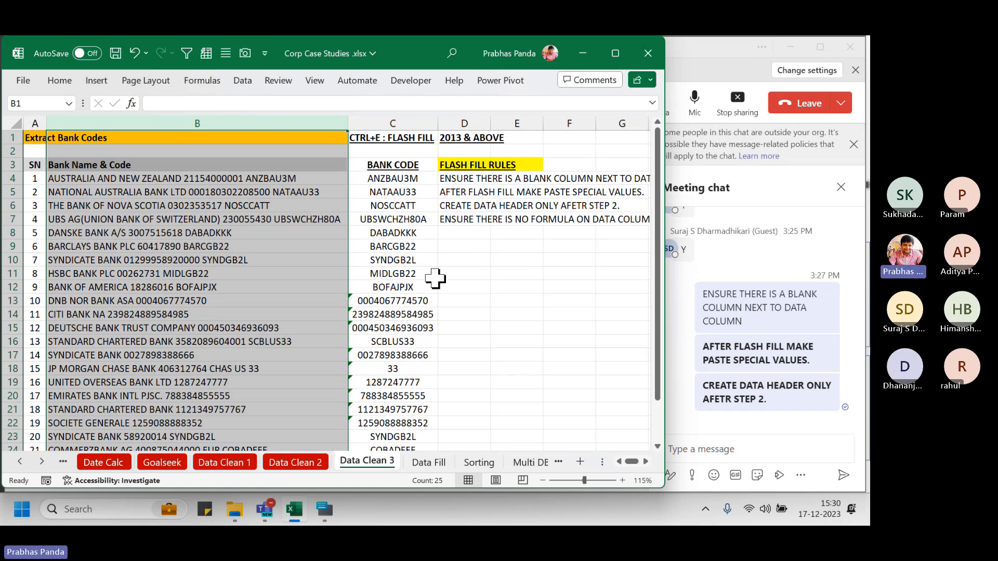
Copy the D7 rule and post it in the Teams meeting chat
left_click(458, 208)
left_click(457, 221)
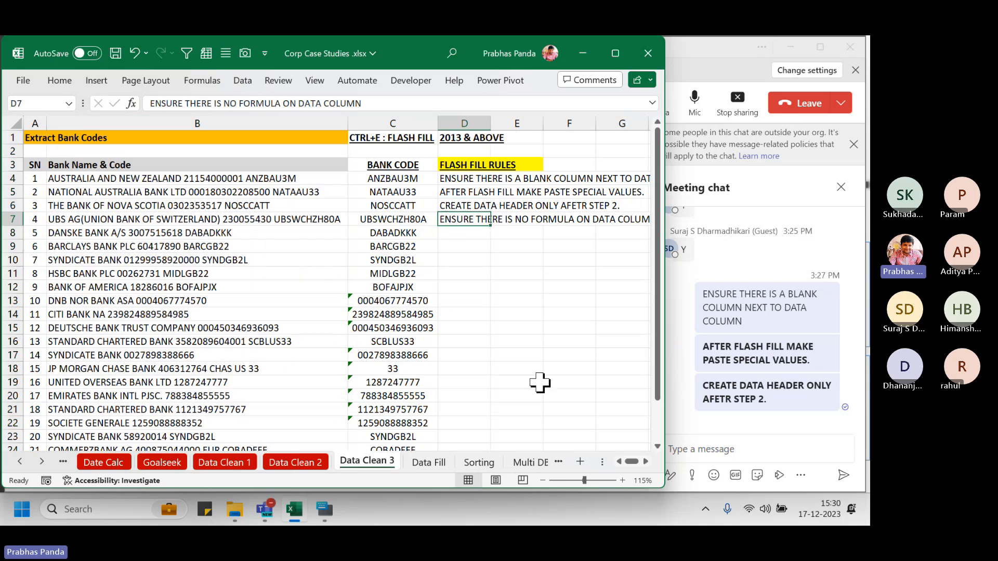
key("F2")
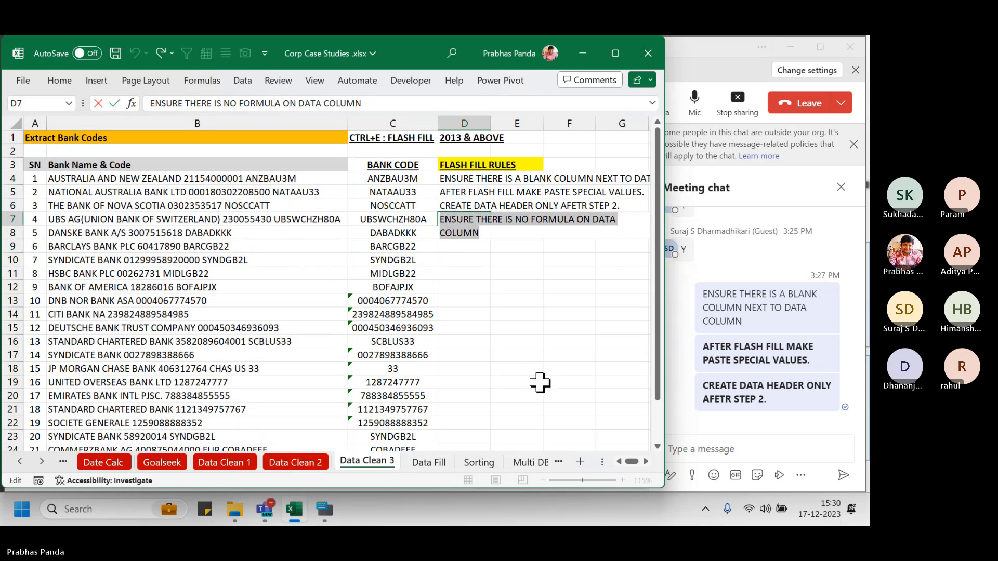
key("Escape")
left_click(740, 448)
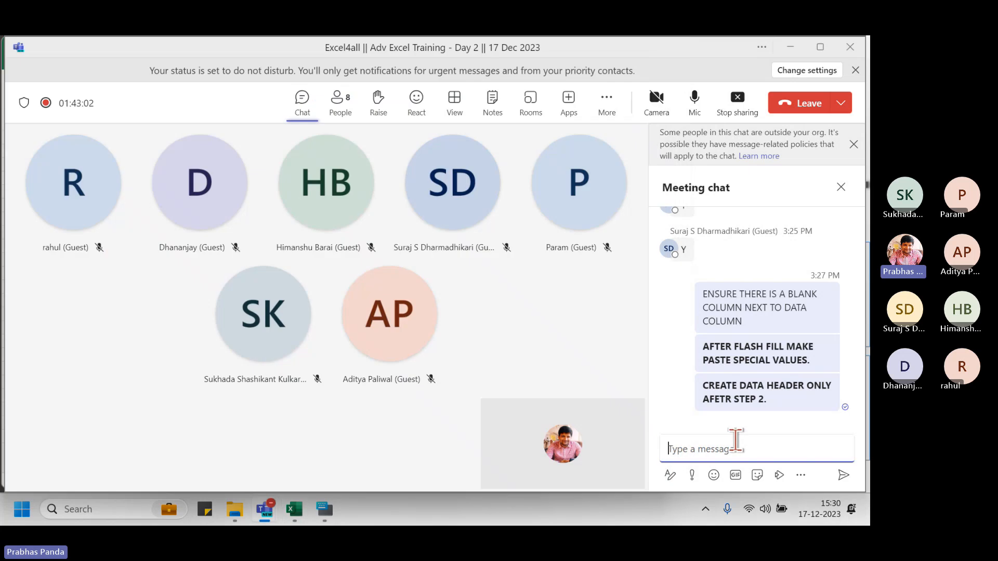
key("ctrl+v")
key("Return")
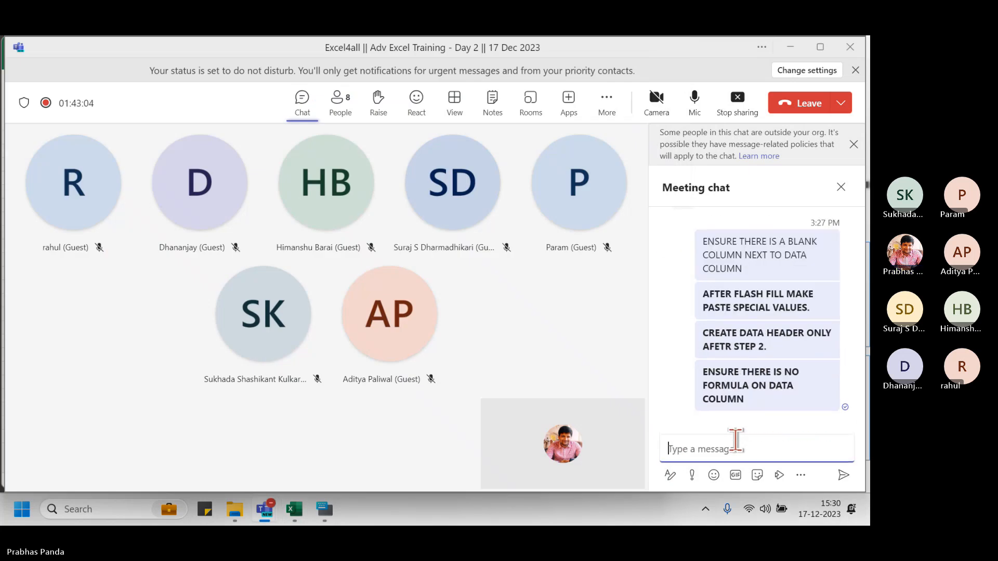
key("alt+Tab")
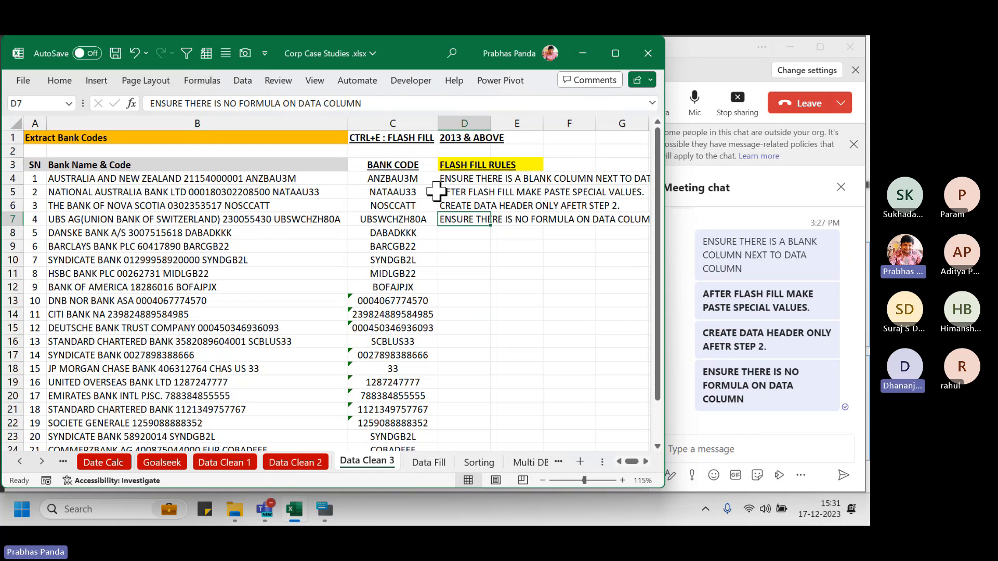
Copy B4:B27 and paste it back over itself as values only
left_click_drag(195, 174, 113, 481)
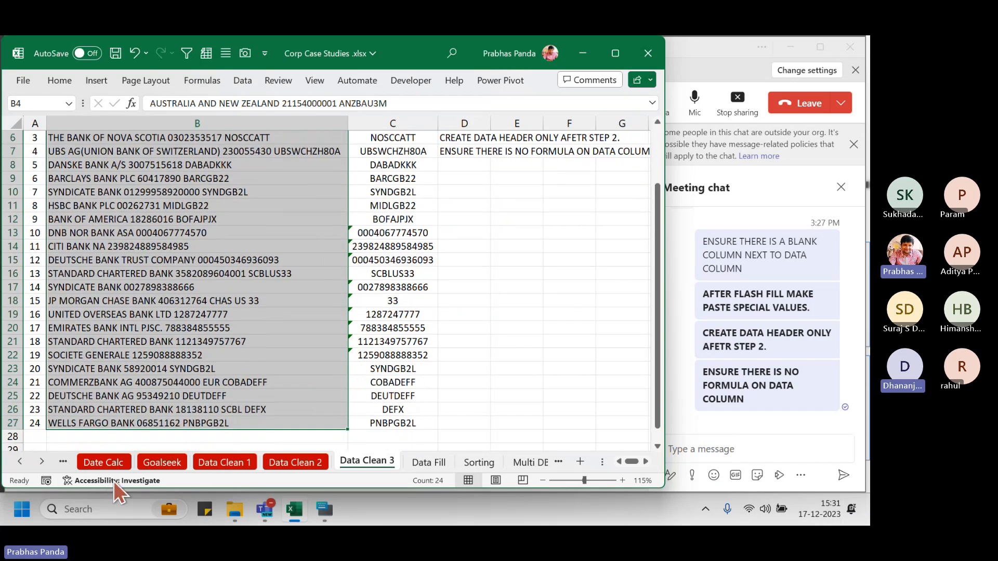
key("ctrl+c")
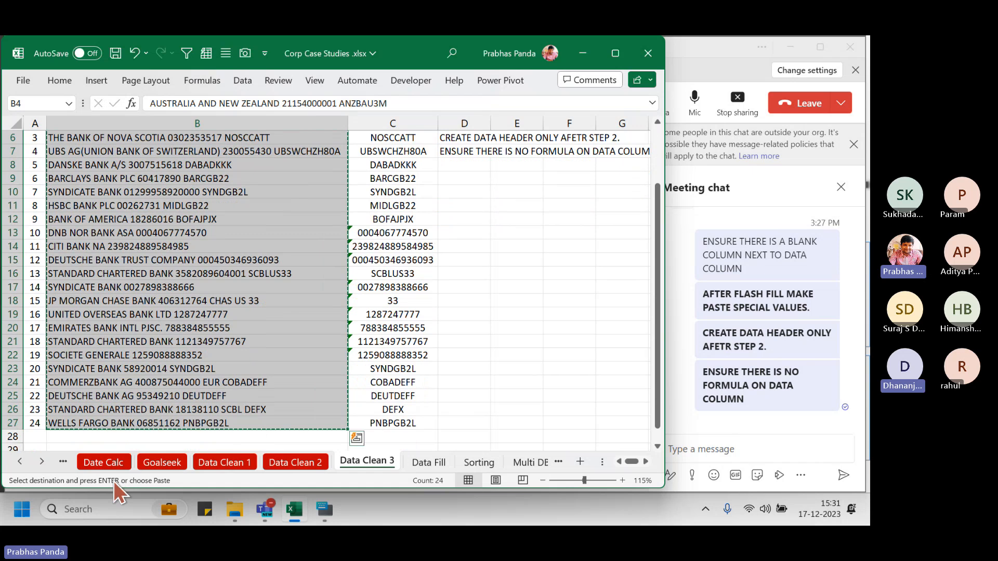
right_click(163, 216)
left_click(226, 202)
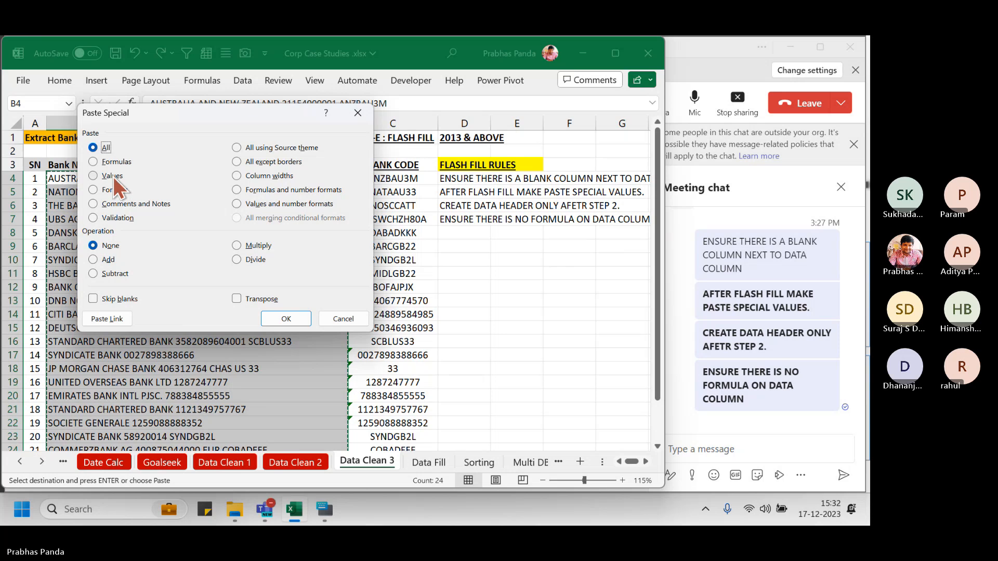
double_click(113, 176)
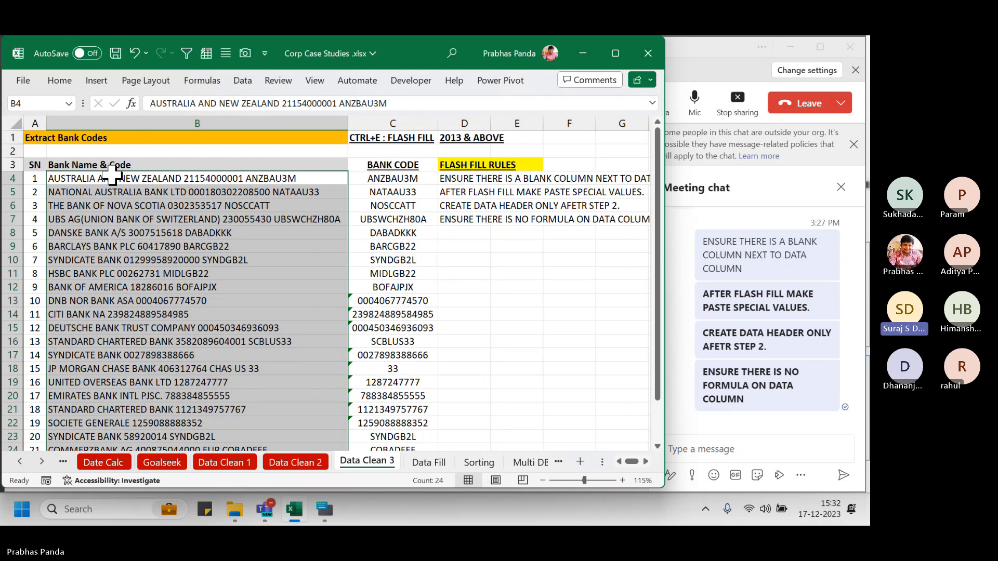
Copy the bank codes C4:C27 and pick Values in Paste Special
key("Down")
key("Right")
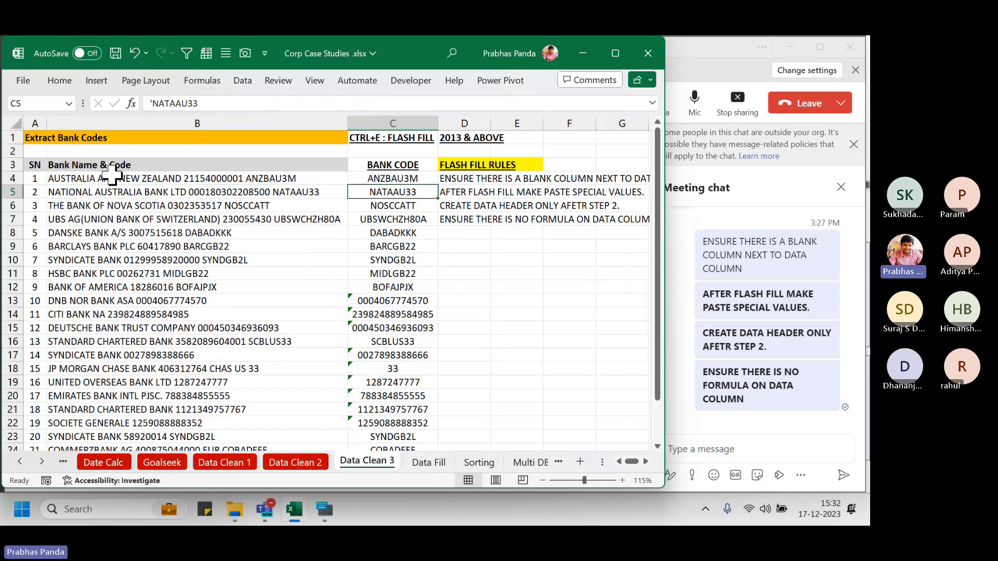
key("Up")
key("ctrl+shift+Down")
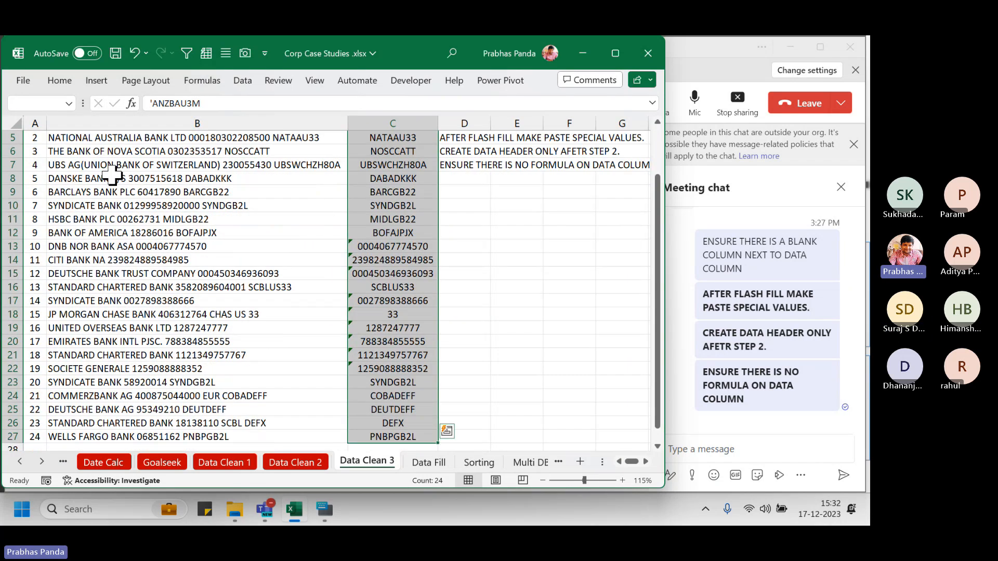
key("ctrl+c")
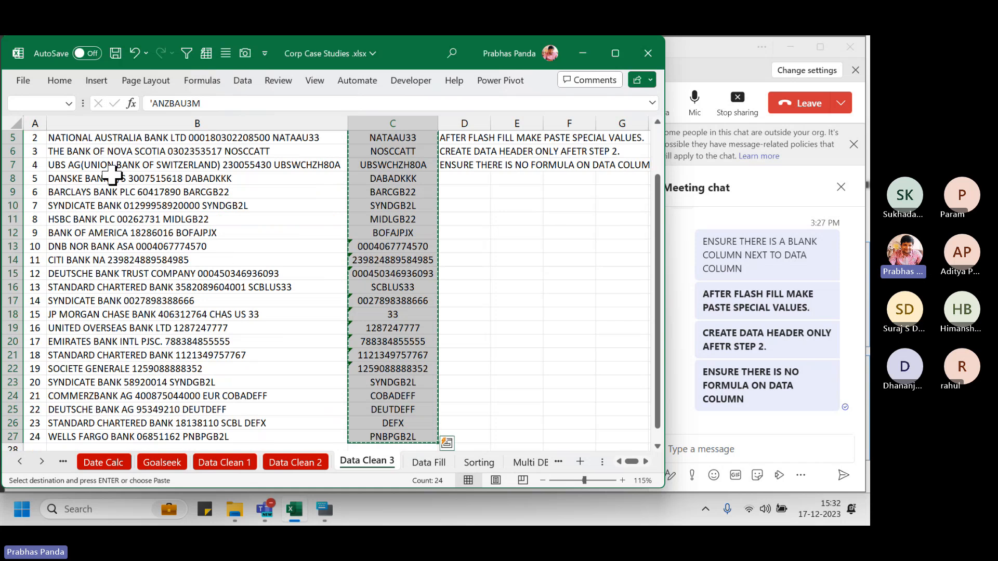
right_click(388, 158)
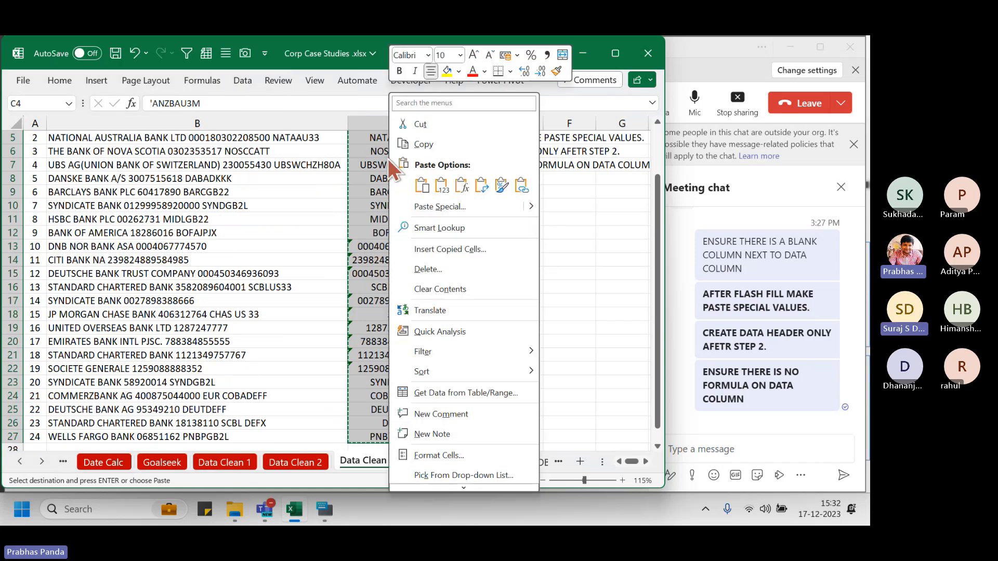
left_click(442, 211)
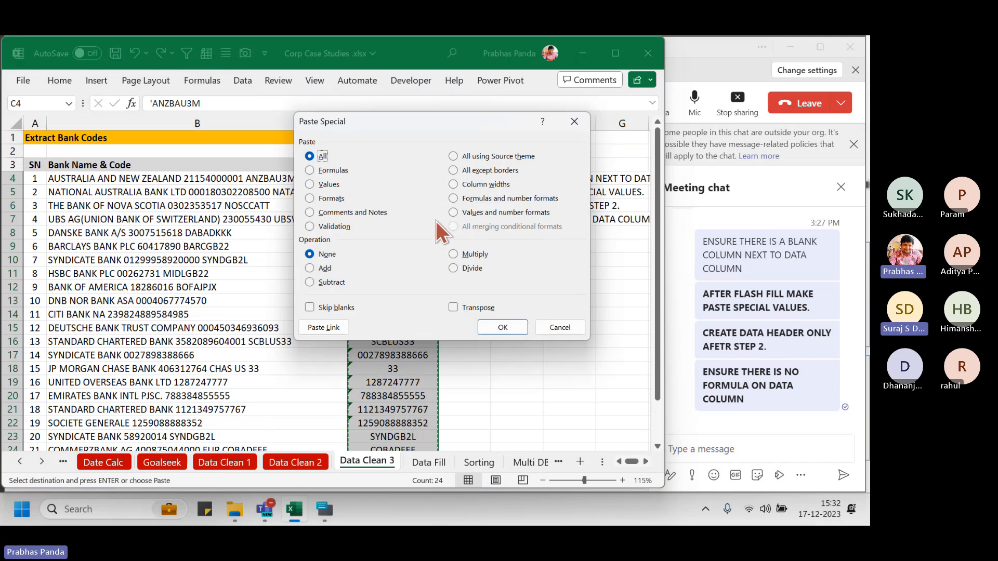
left_click(330, 183)
Paste the codes as values, check C13:C22 and C8, and cancel the copy
left_click(496, 327)
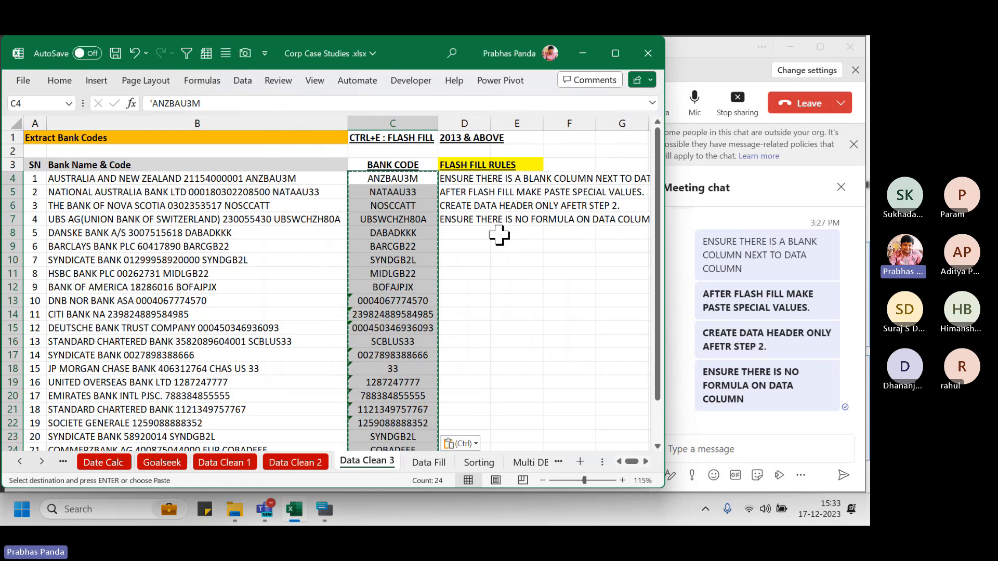
left_click(376, 297)
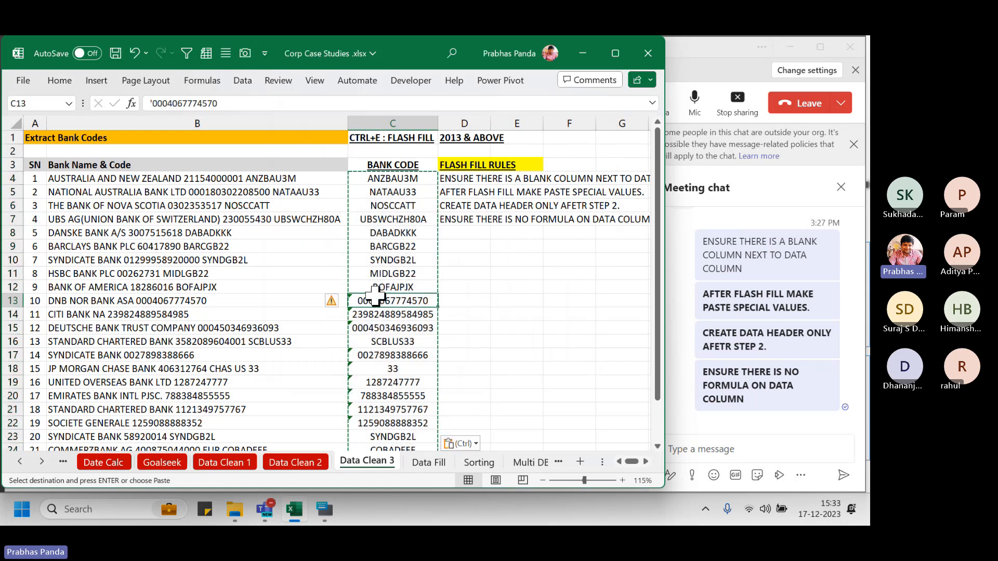
left_click_drag(377, 297, 382, 425)
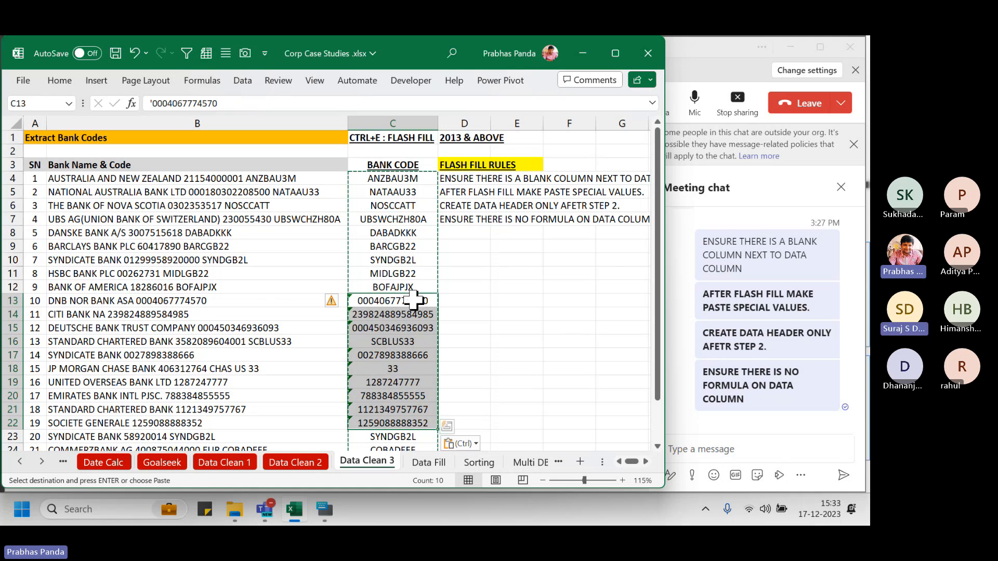
key("Escape")
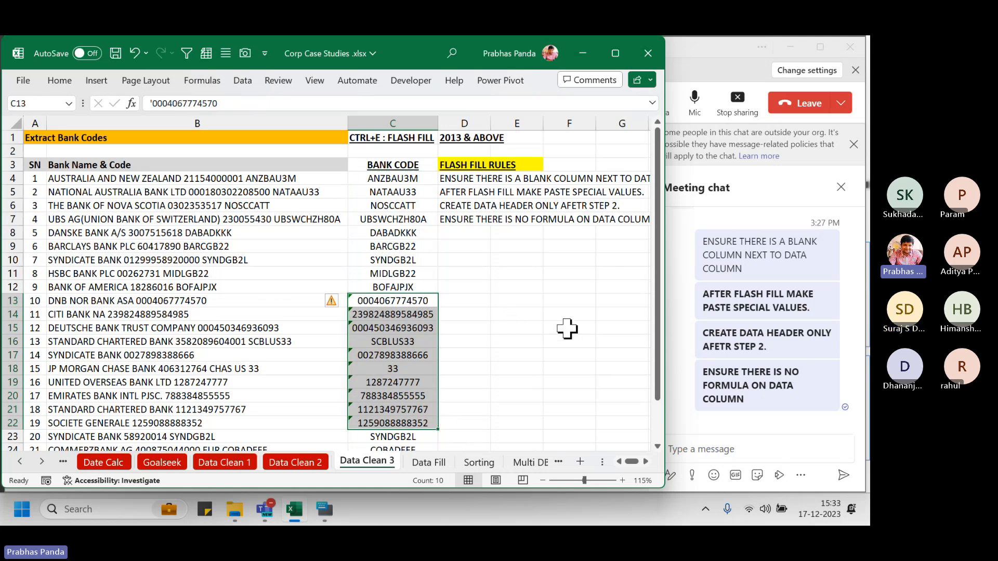
left_click(395, 233)
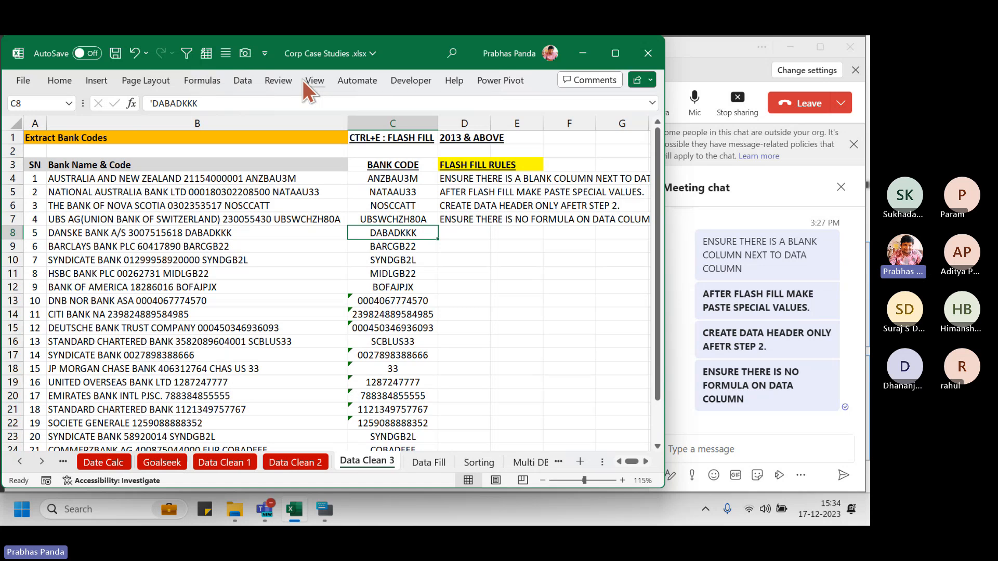
Show the Home Editing Fill list with Flash Fill, then close it unused
left_click(59, 80)
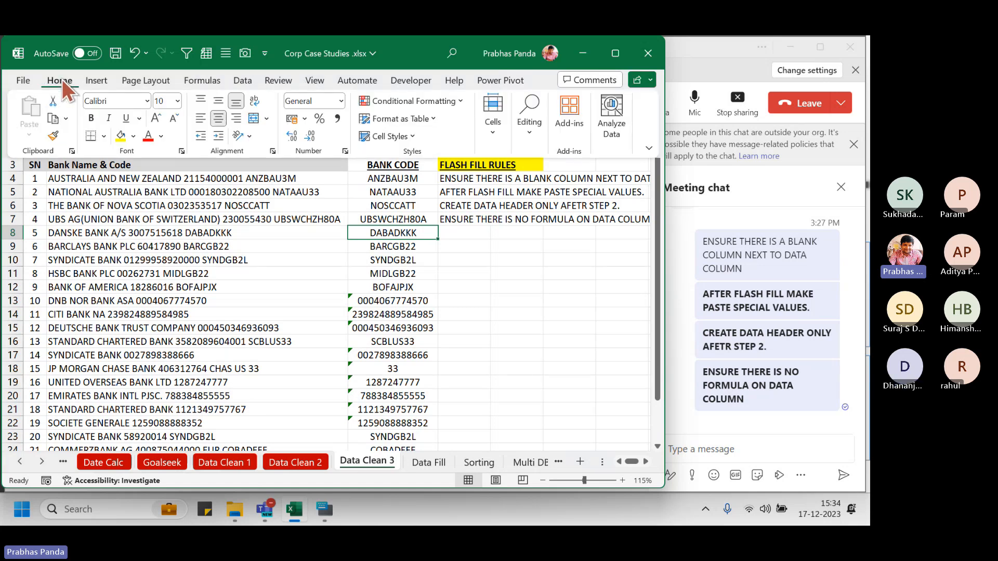
left_click(528, 127)
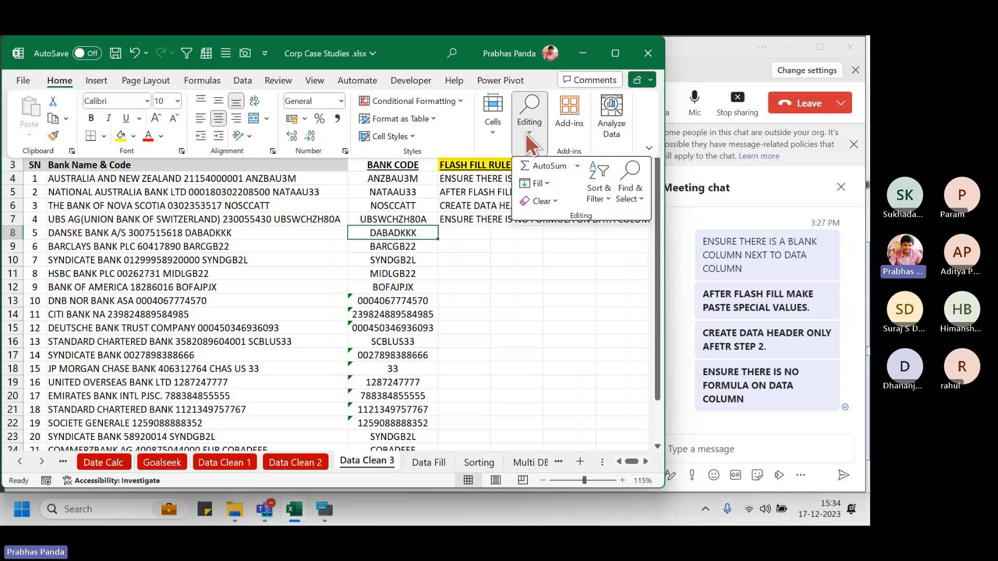
left_click(548, 183)
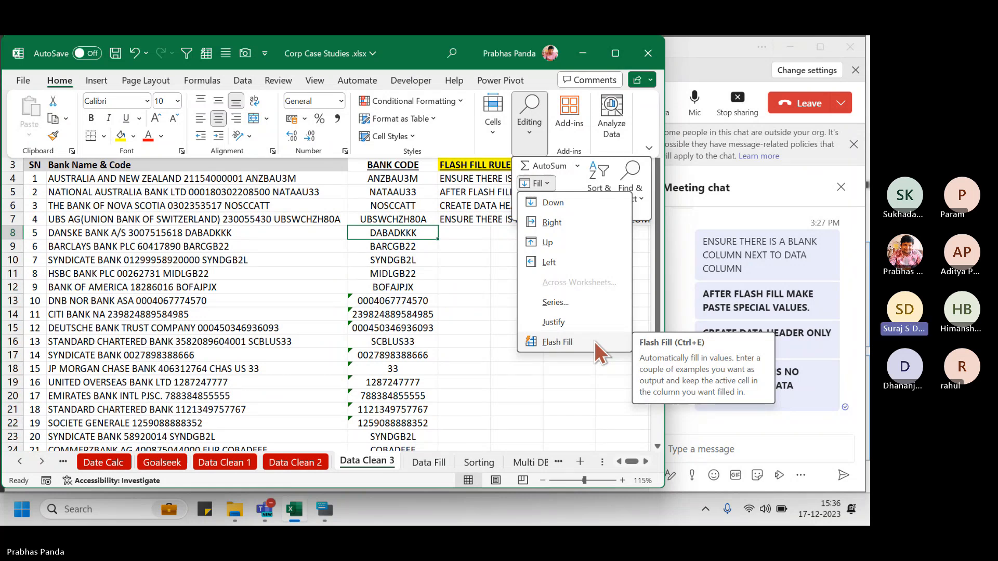
left_click(594, 342)
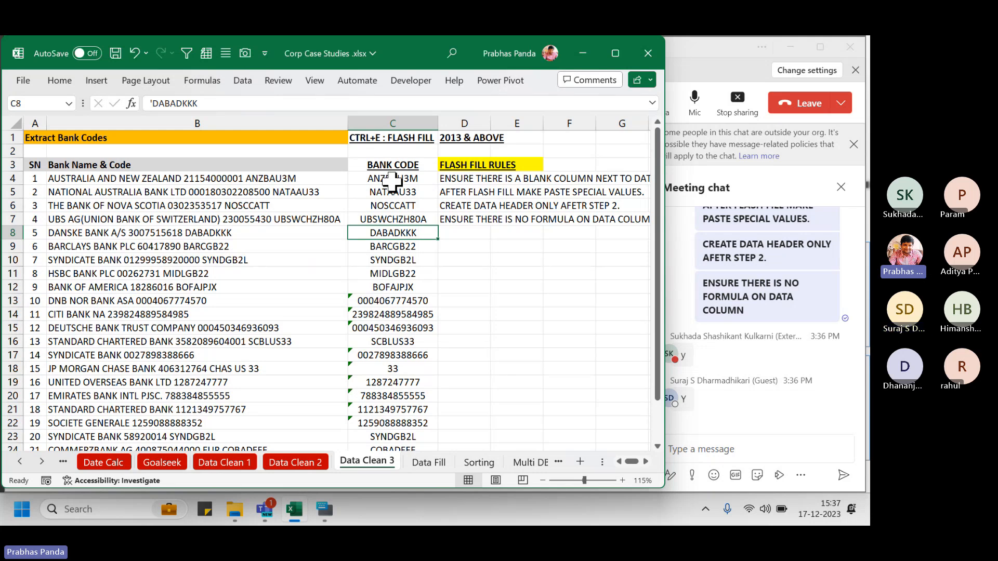
Insert a blank column at C with Alt+I+C and narrow its width
left_click(407, 121)
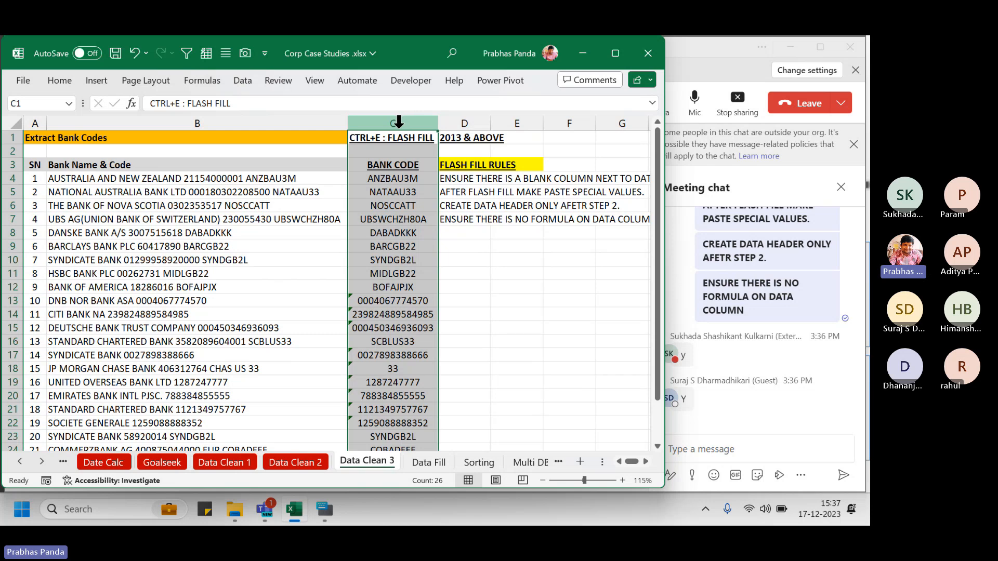
left_click(235, 180)
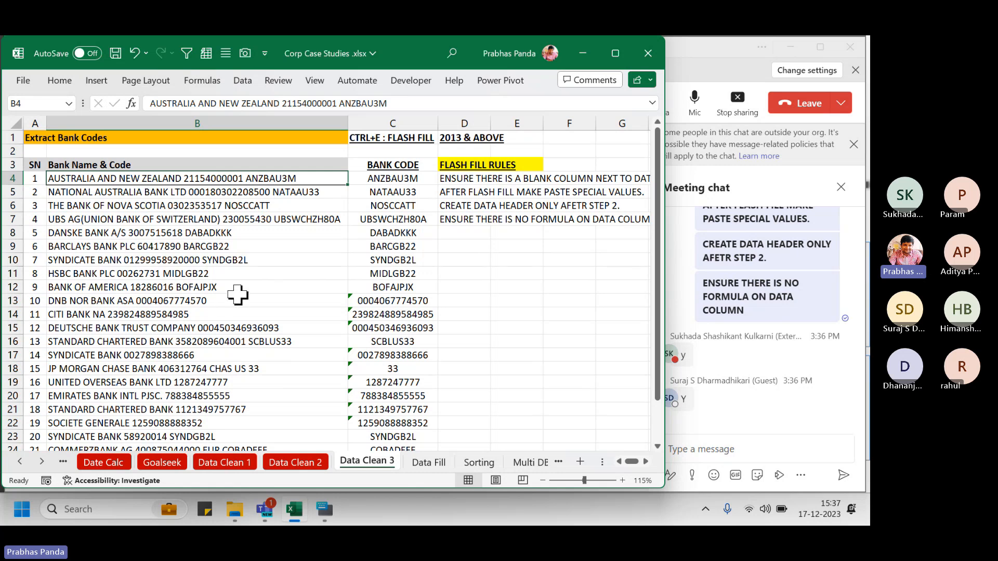
left_click(373, 177)
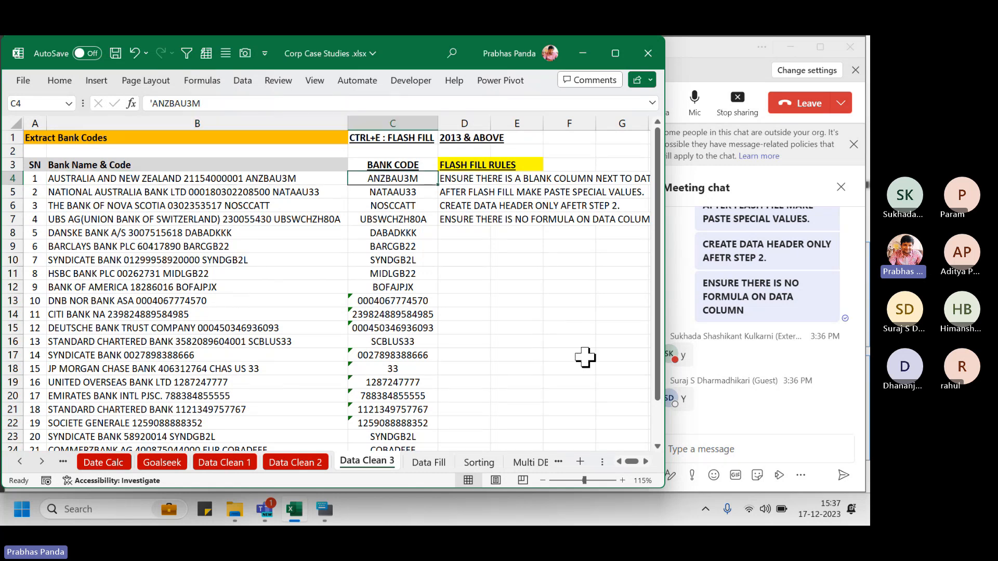
key("alt+i")
key("c")
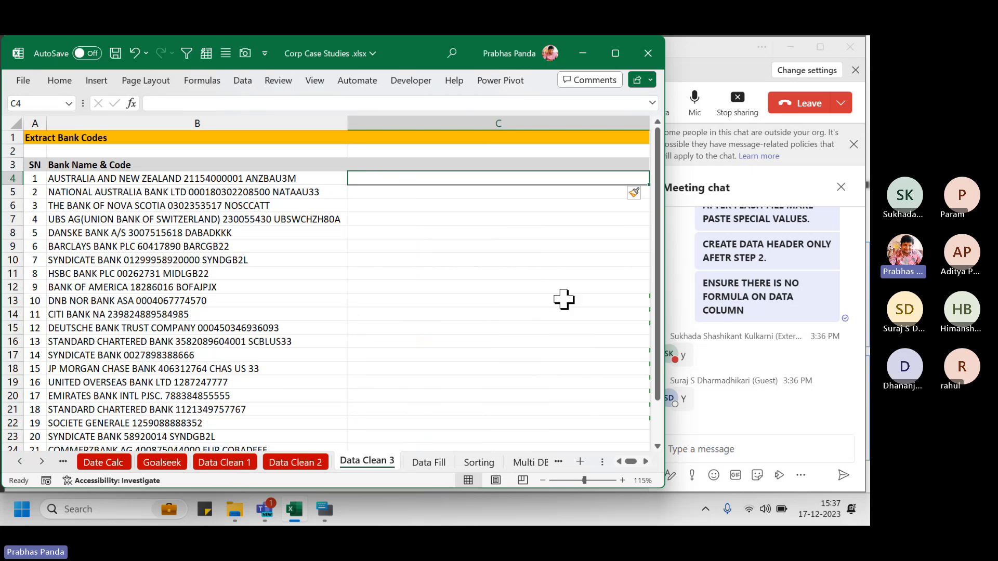
scroll(567, 283, "down", 2)
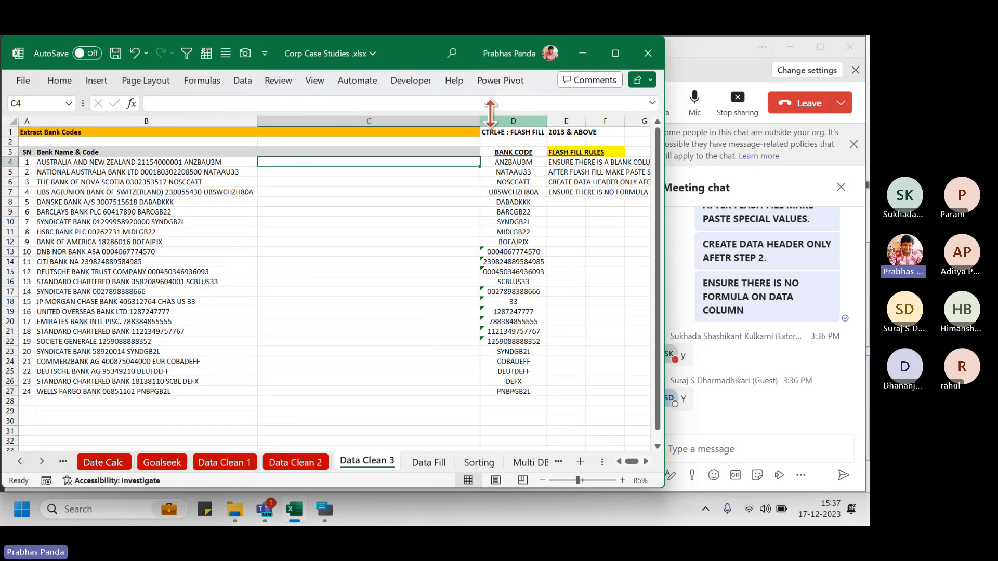
left_click_drag(479, 121, 380, 122)
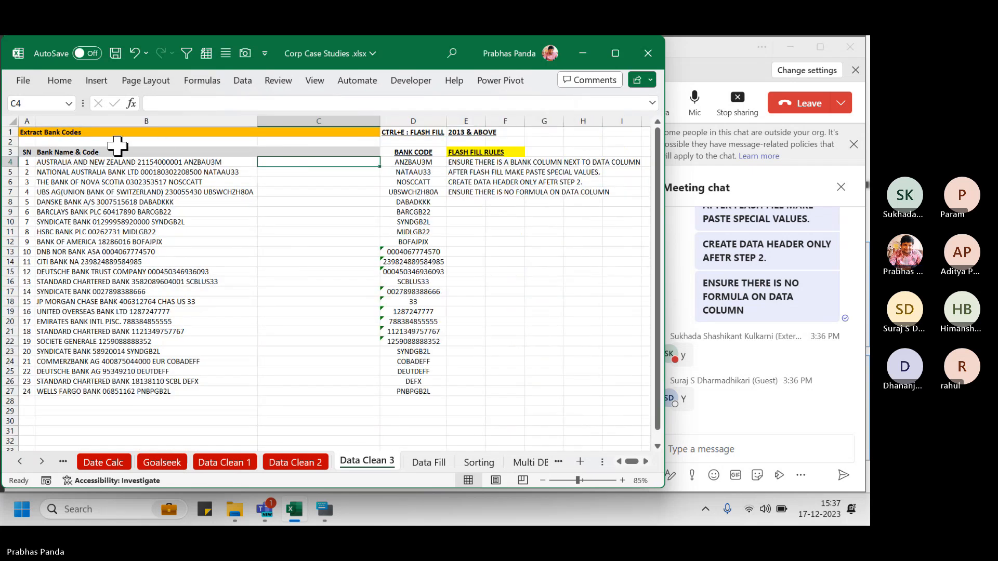
scroll(107, 144, "up", 2)
scroll(104, 166, "up", 1)
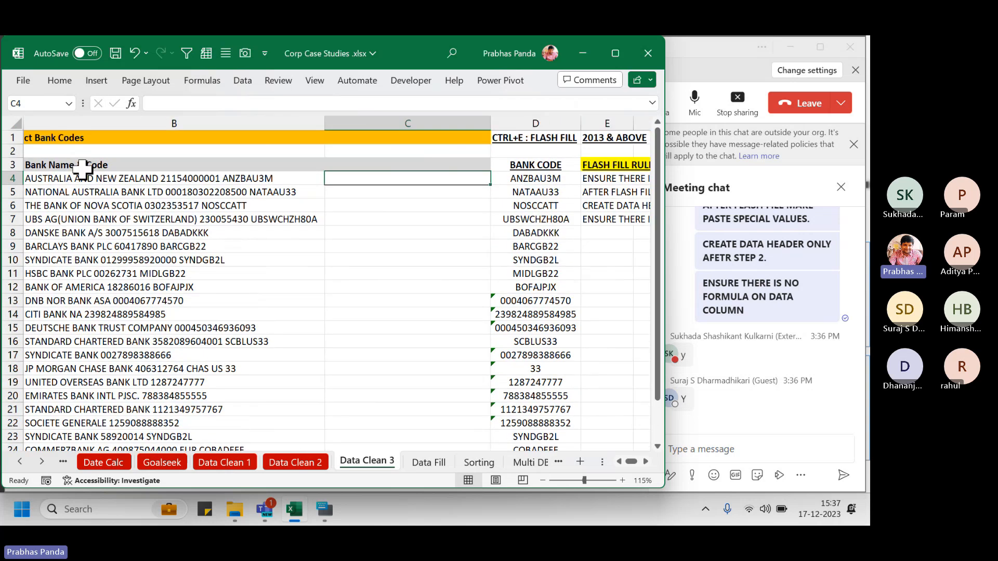
key("Left")
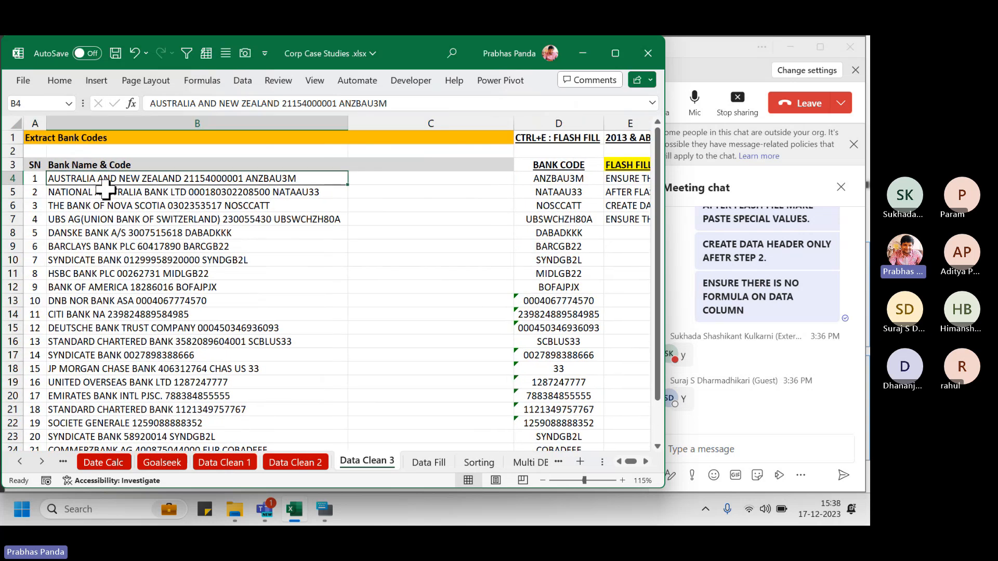
key("F2")
key("Left")
key("Left")
key("Left")
key("Left")
key("Left")
key("Left")
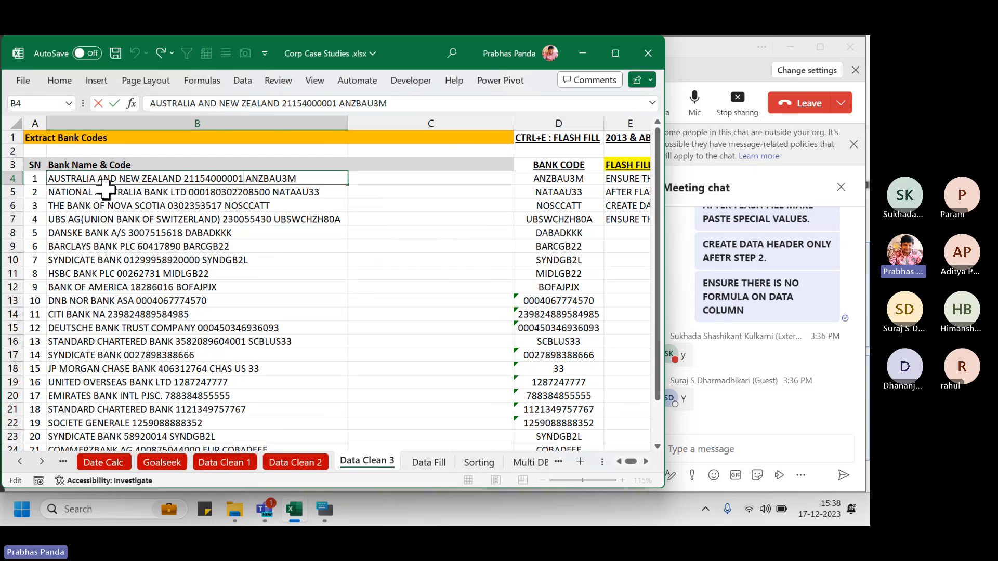
key("shift+Left")
key("shift+Left")
key("shift+Left")
key("shift+Left")
key("shift+Left")
key("shift+Left")
key("shift+Left")
key("shift+Left")
key("shift+Left")
key("shift+Left")
key("shift+Left")
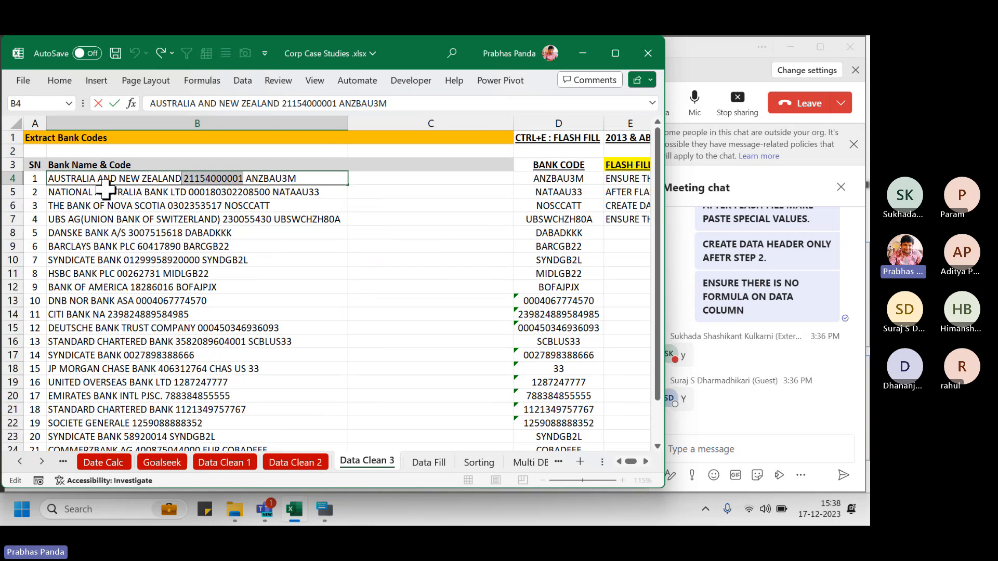
key("shift+Right")
key("Tab")
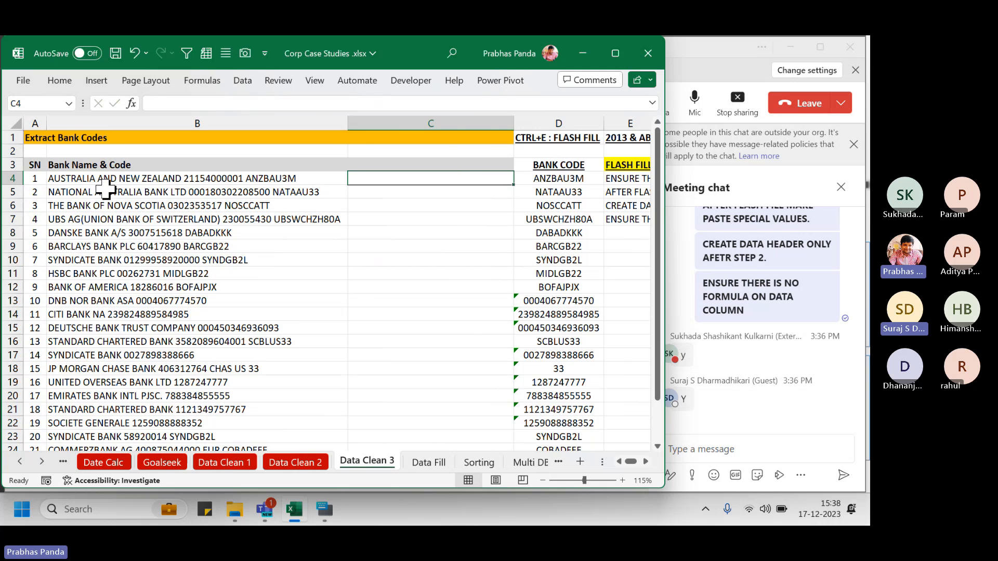
key("ctrl+v")
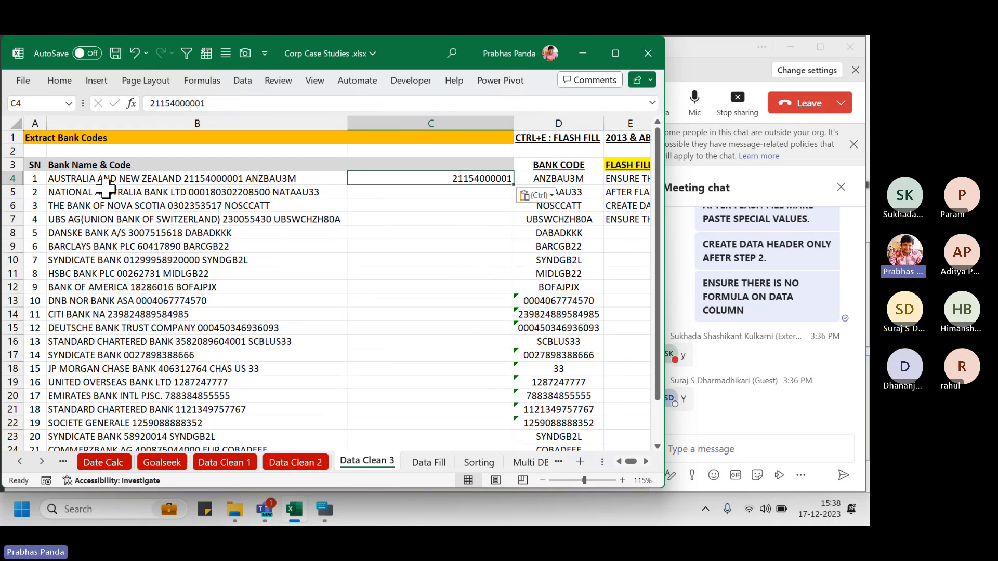
key("ctrl+e")
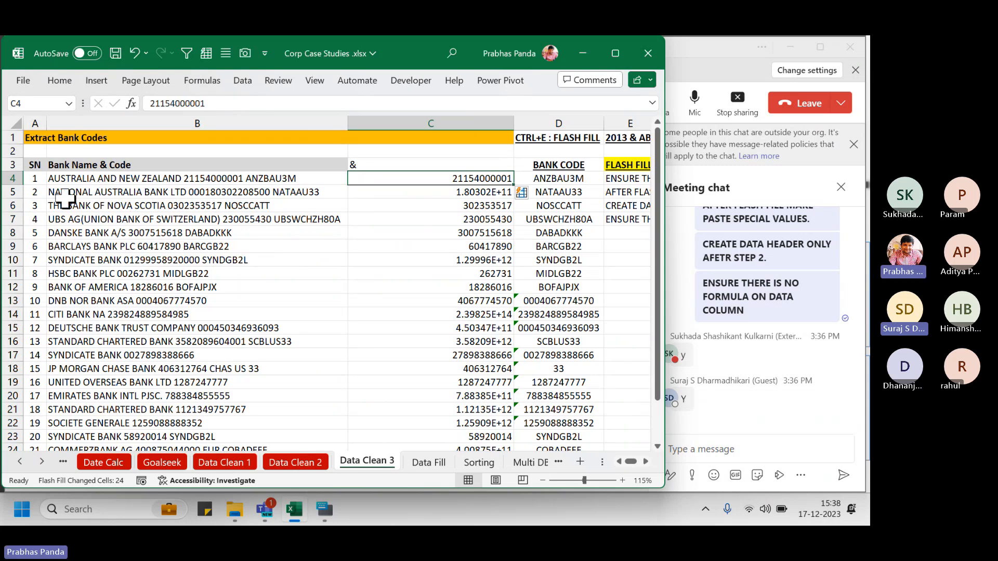
left_click(12, 192)
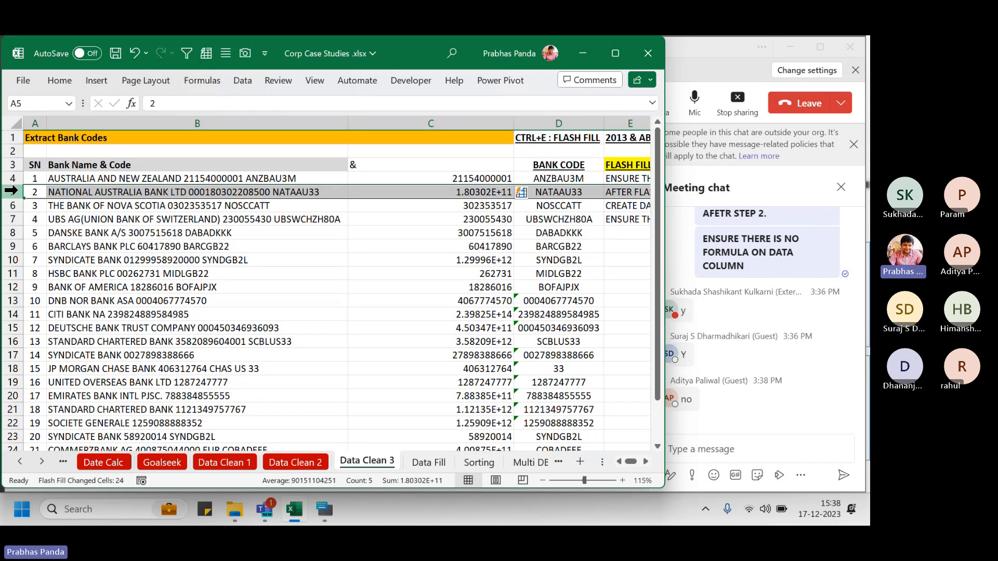
key("Up")
key("Right")
key("Right")
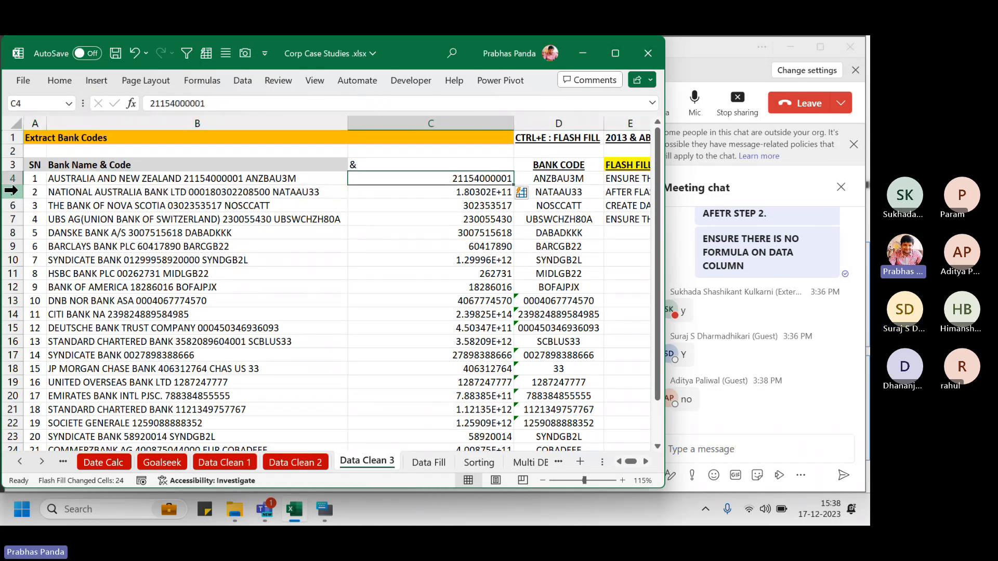
key("Up")
key("Down")
key("Up")
key("Down")
key("Up")
key("Down")
key("Left")
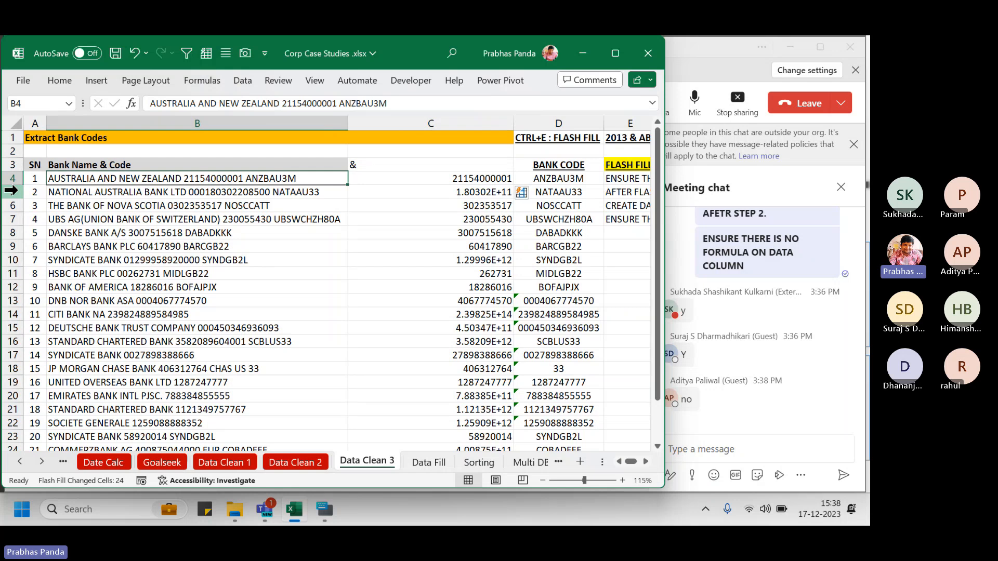
key("Right")
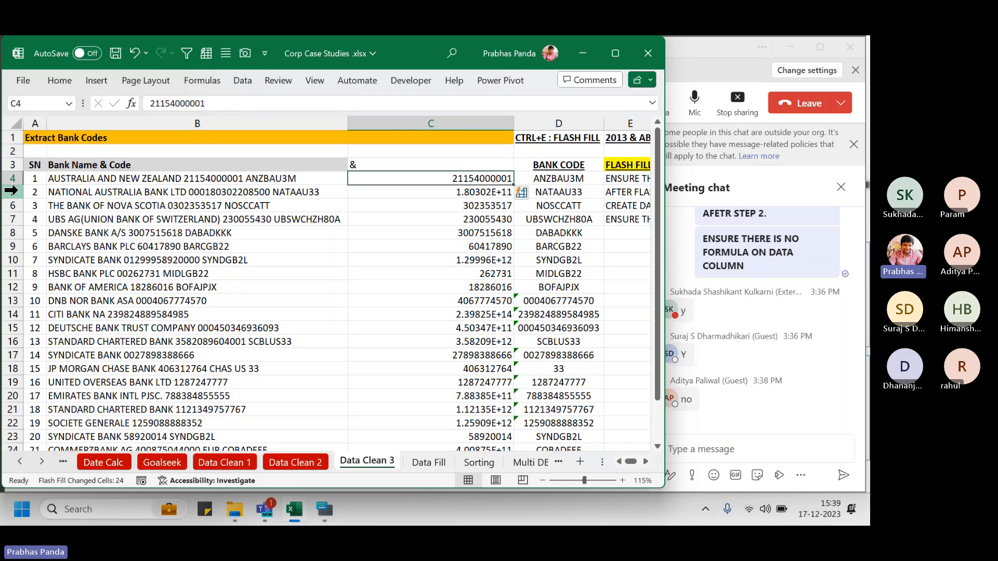
key("Down")
key("shift+Down")
key("shift+Down")
key("shift+Down")
key("shift+Down")
key("shift+Down")
key("shift+Down")
key("shift+Down")
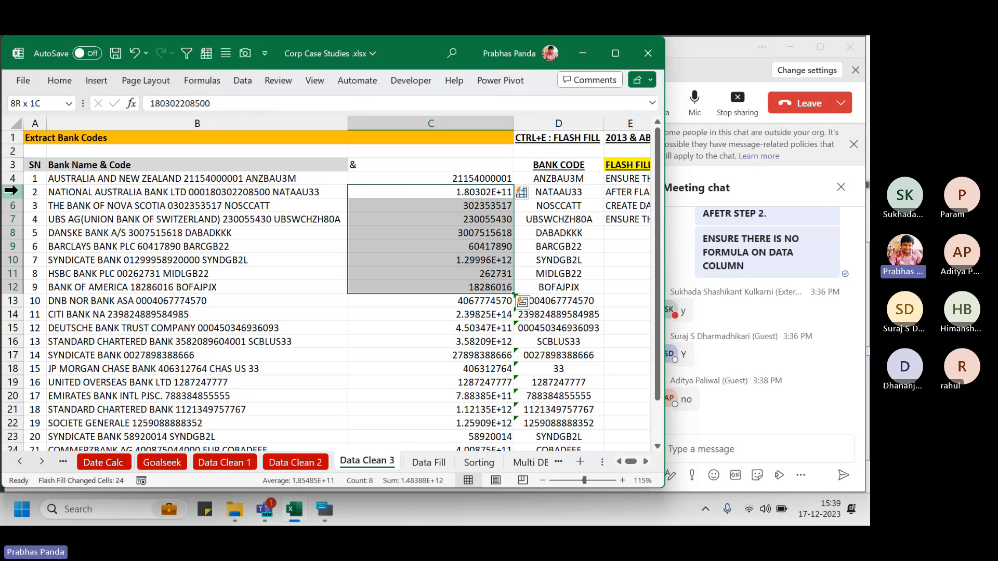
key("Up")
key("Up")
key("Up")
key("Down")
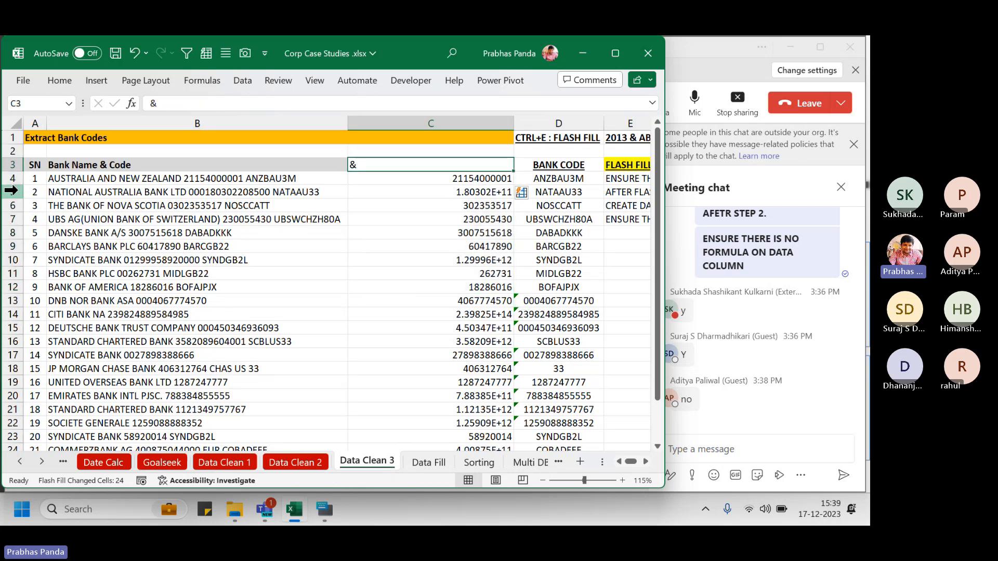
key("ctrl+shift+Down")
key("Delete")
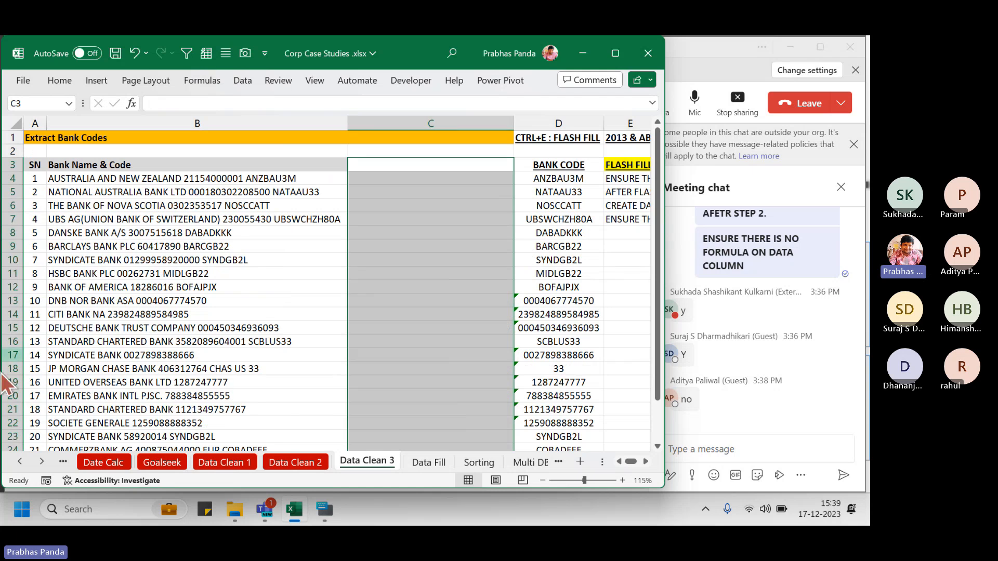
left_click(134, 179)
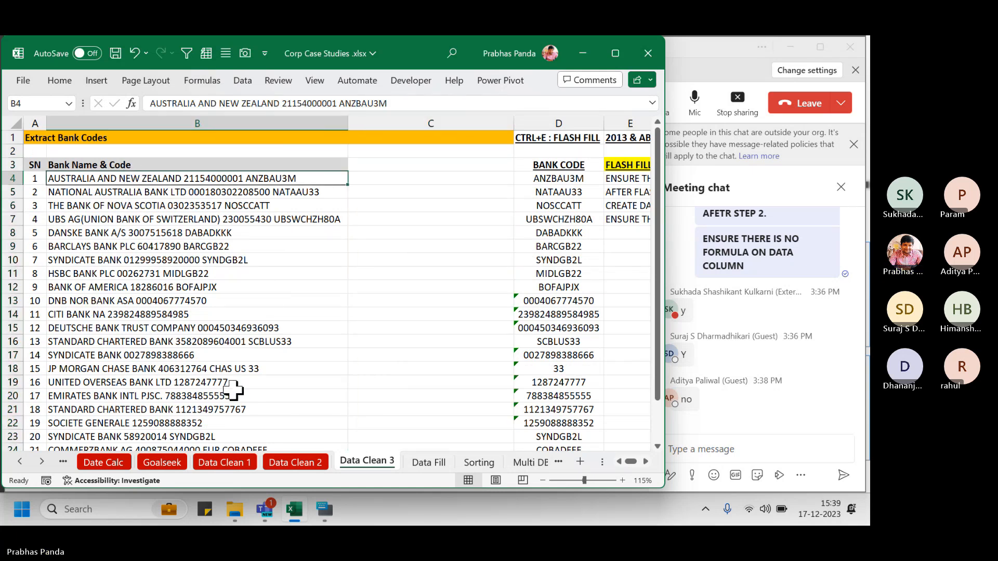
key("F2")
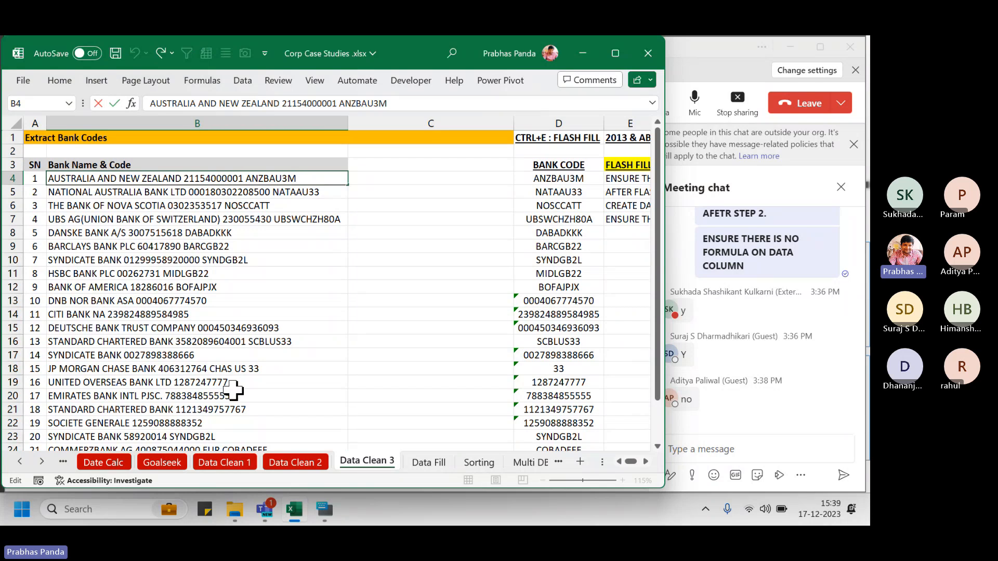
key("shift+Left")
key("shift+Left")
key("shift+Left")
key("shift+Left")
key("shift+Left")
key("shift+Left")
key("shift+Left")
key("shift+Left")
key("shift+Left")
key("shift+Left")
key("shift+Left")
key("ctrl+c")
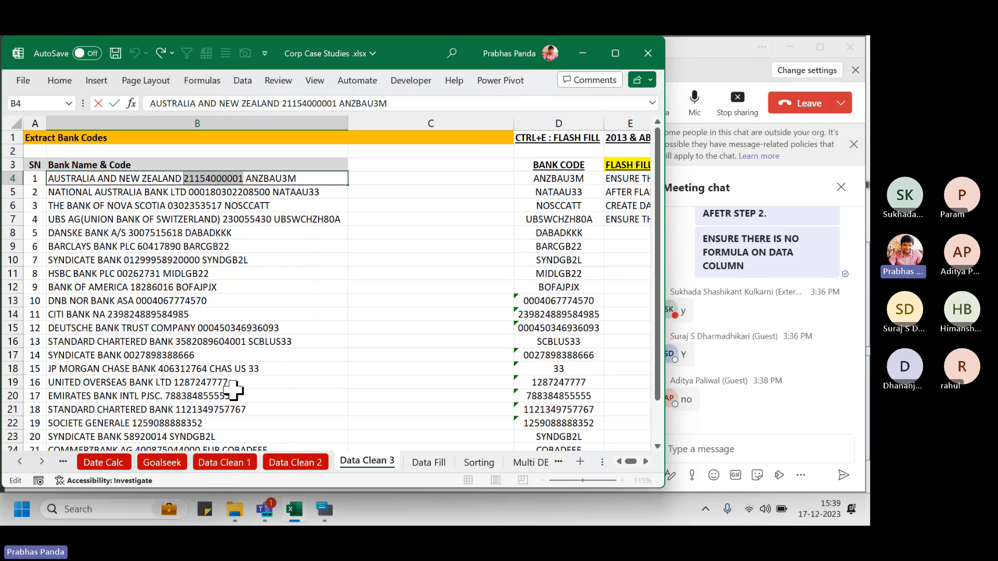
key("Tab")
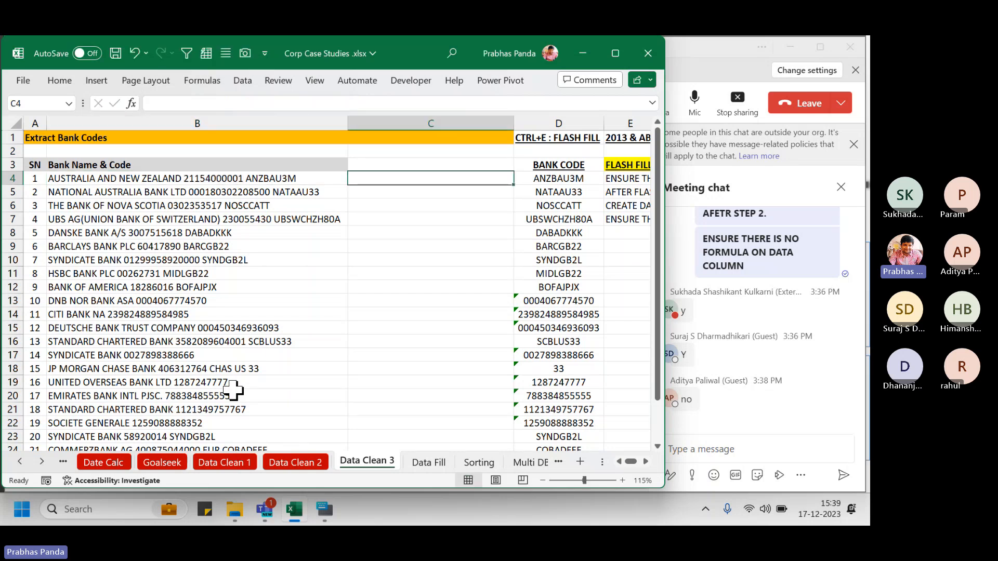
type("'")
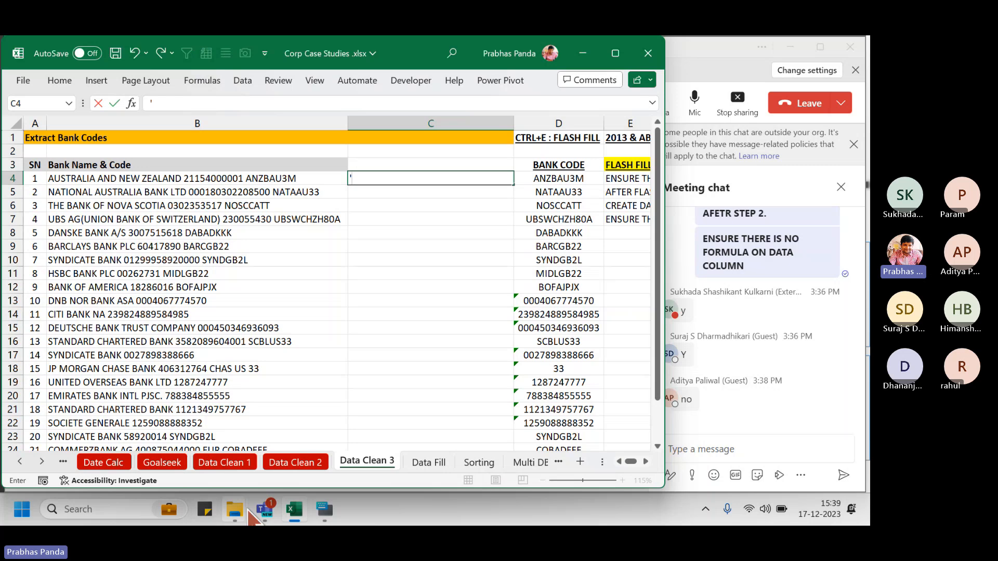
left_click(324, 509)
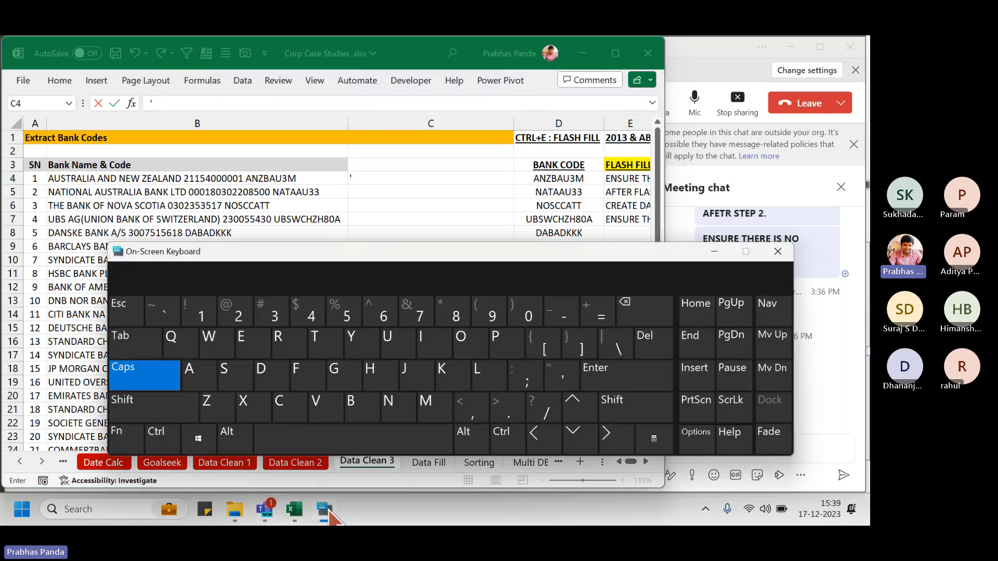
left_click(555, 380)
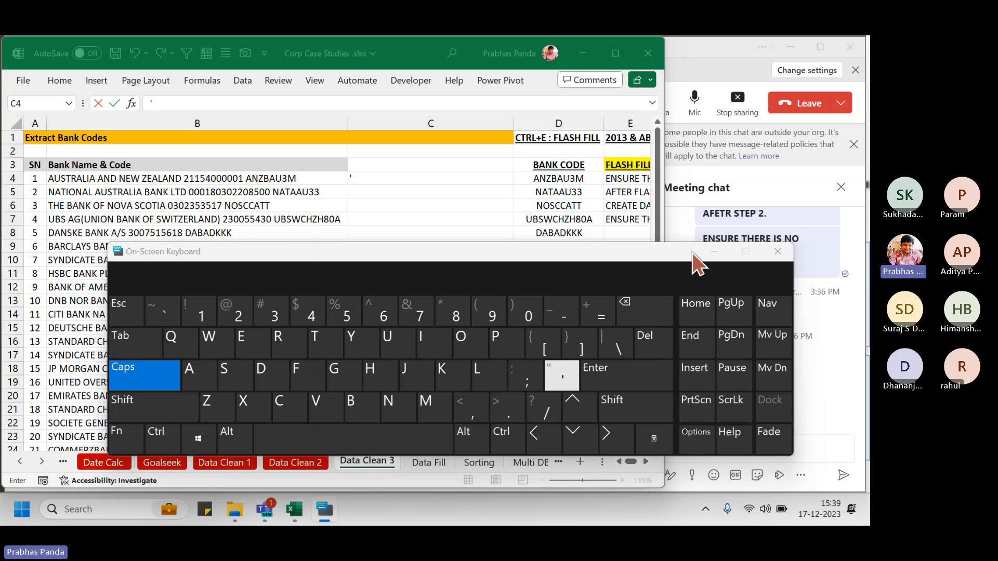
left_click(715, 253)
key("ctrl+v")
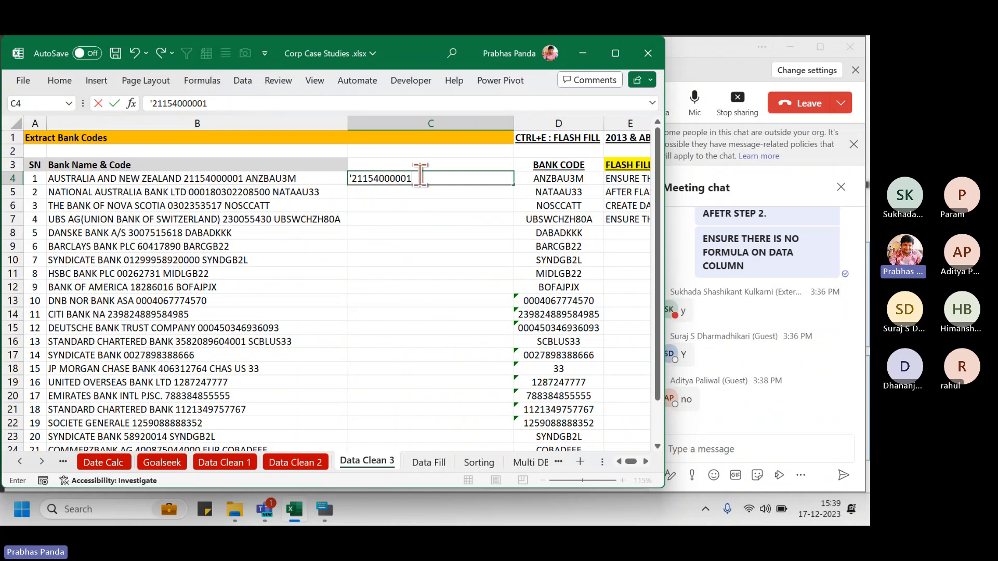
key("Return")
Flash-fill the remaining account numbers down column C with Ctrl+E
key("Left")
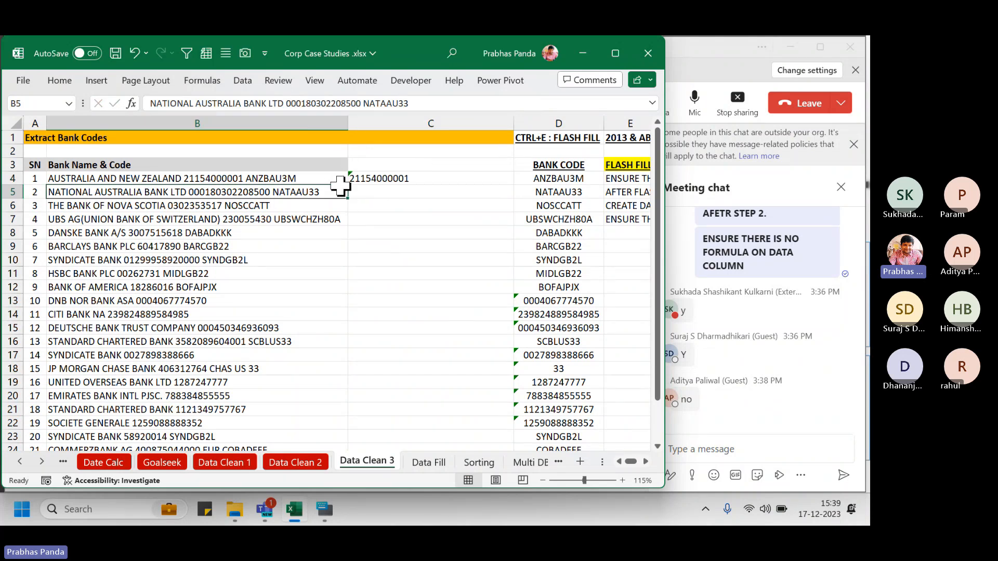
left_click(412, 181)
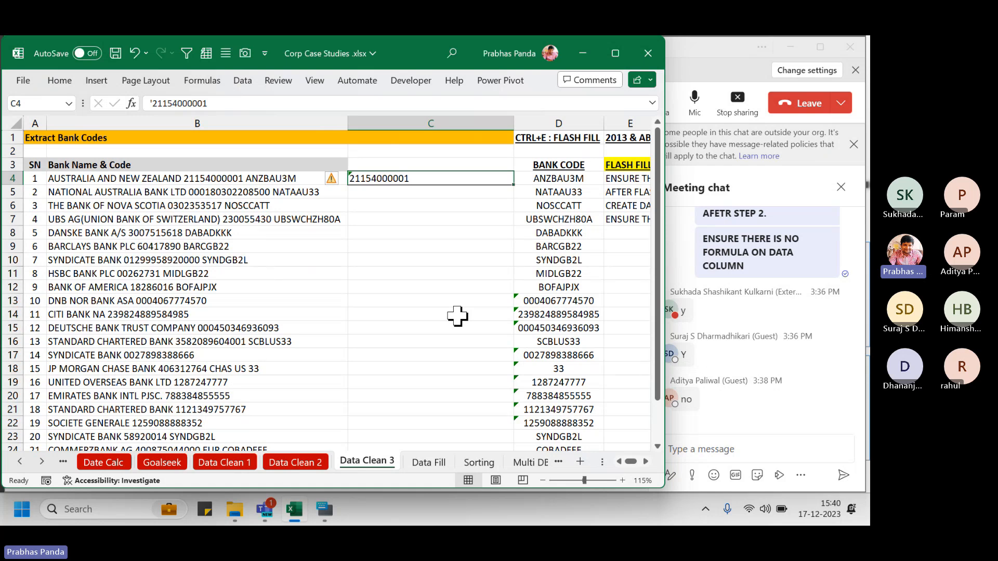
key("ctrl+e")
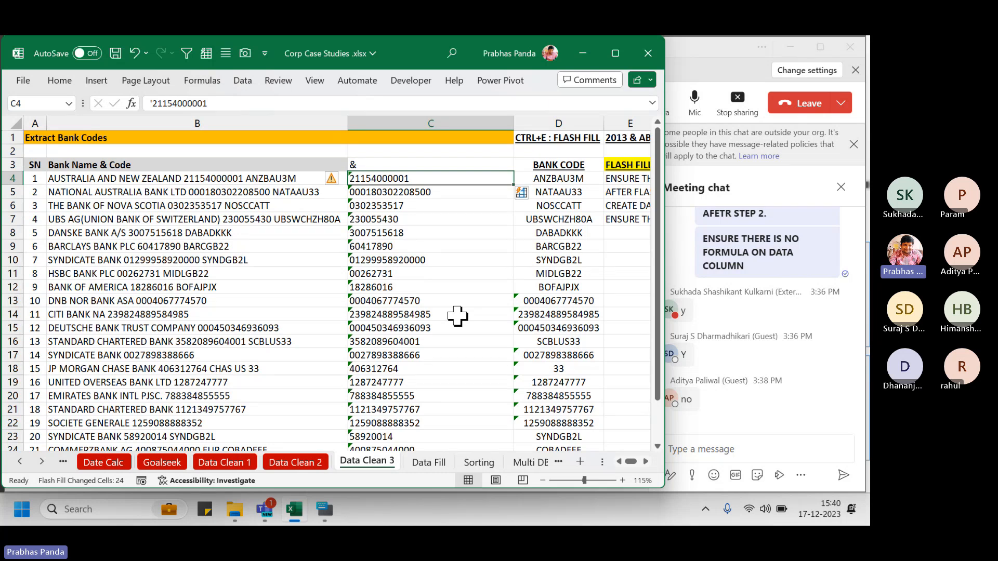
key("ctrl+shift+Down")
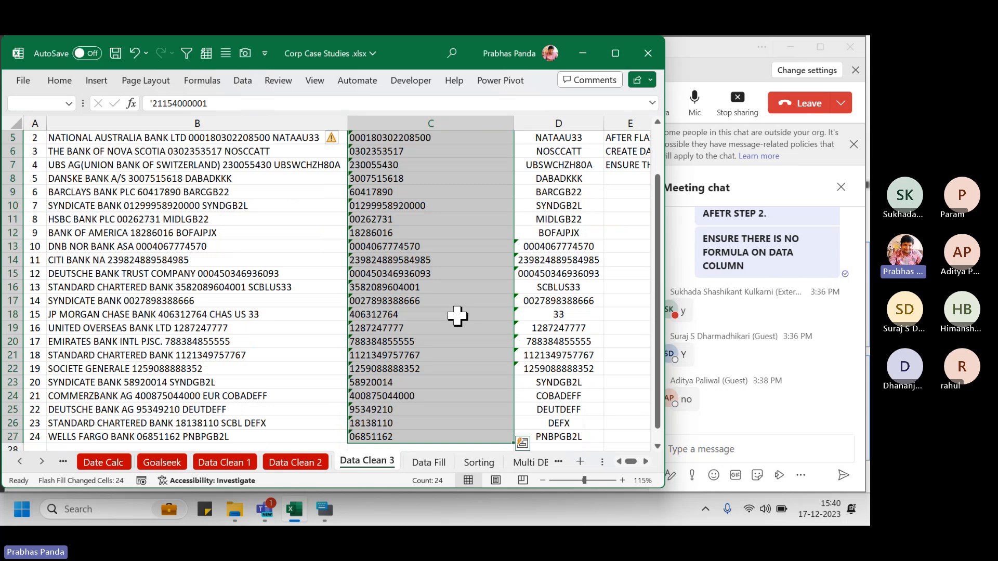
Paste the account numbers back as values and add the 'Bank Acct No.' header in C3
key("ctrl+c")
scroll(457, 316, "up", 2)
key("ctrl+alt+v")
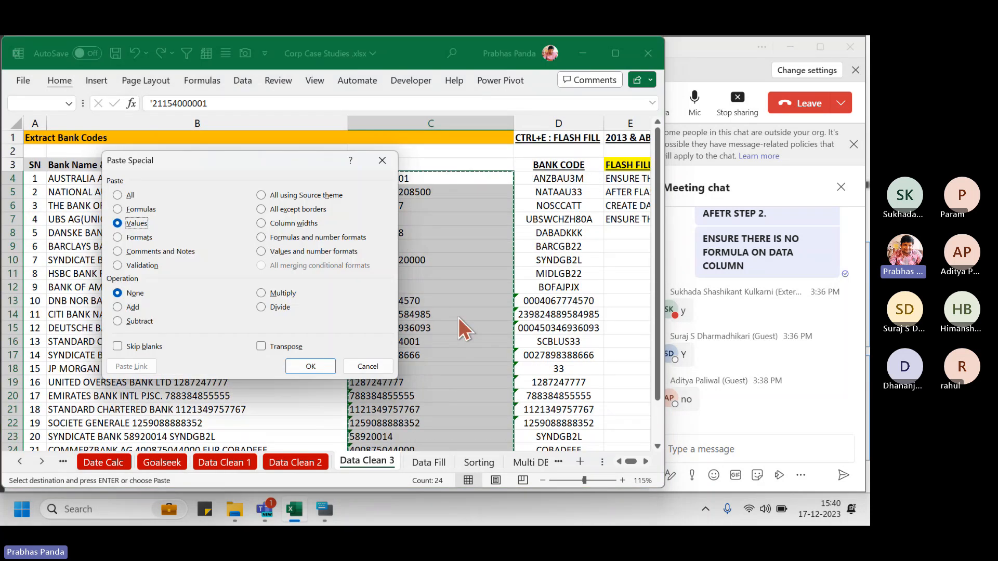
left_click(311, 366)
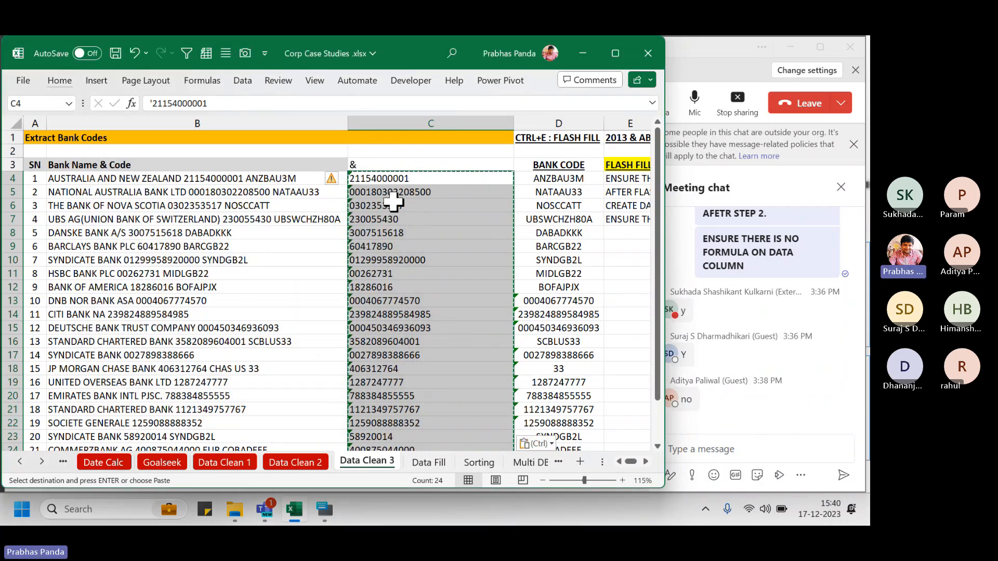
key("Up")
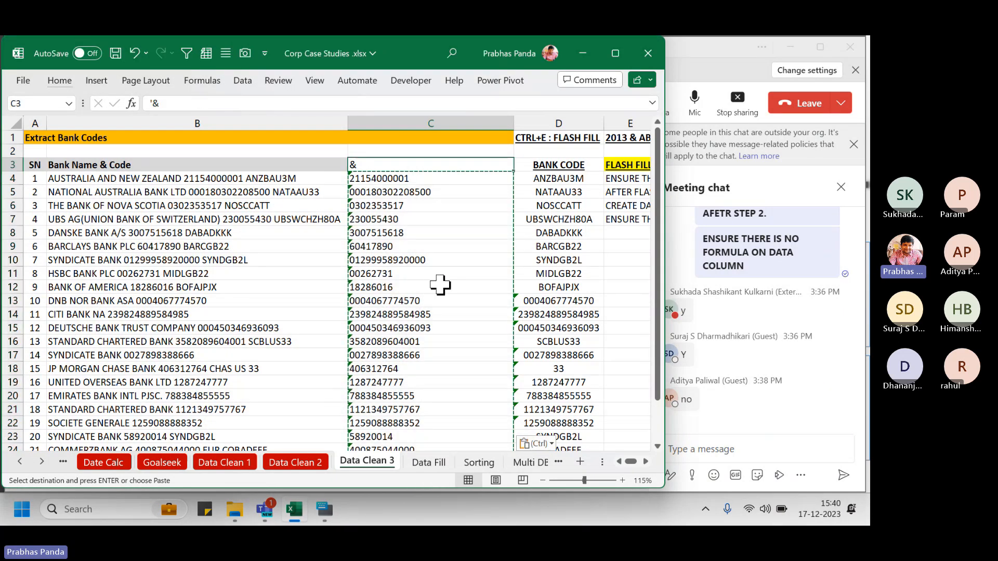
type("Bank Acct No")
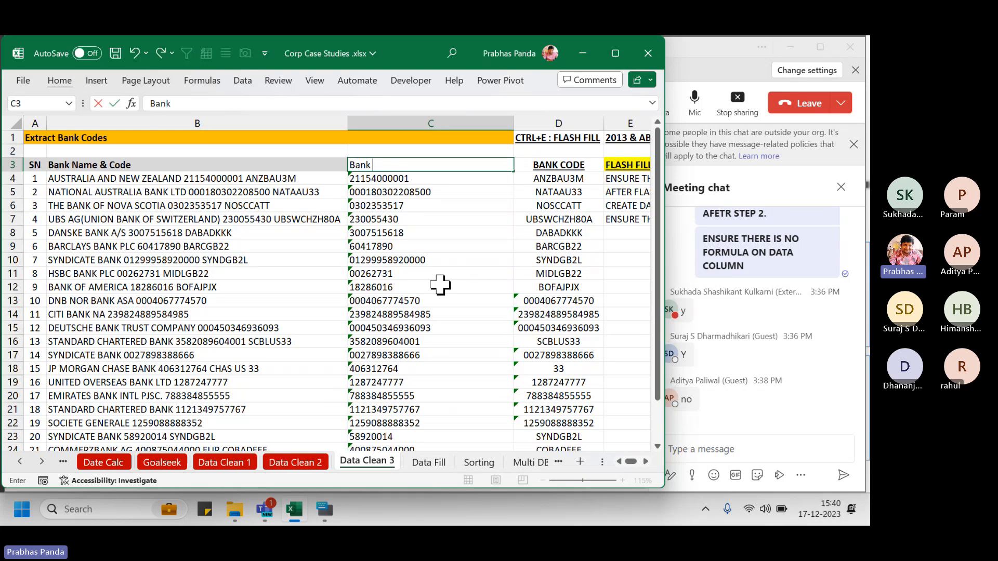
type(".")
key("Return")
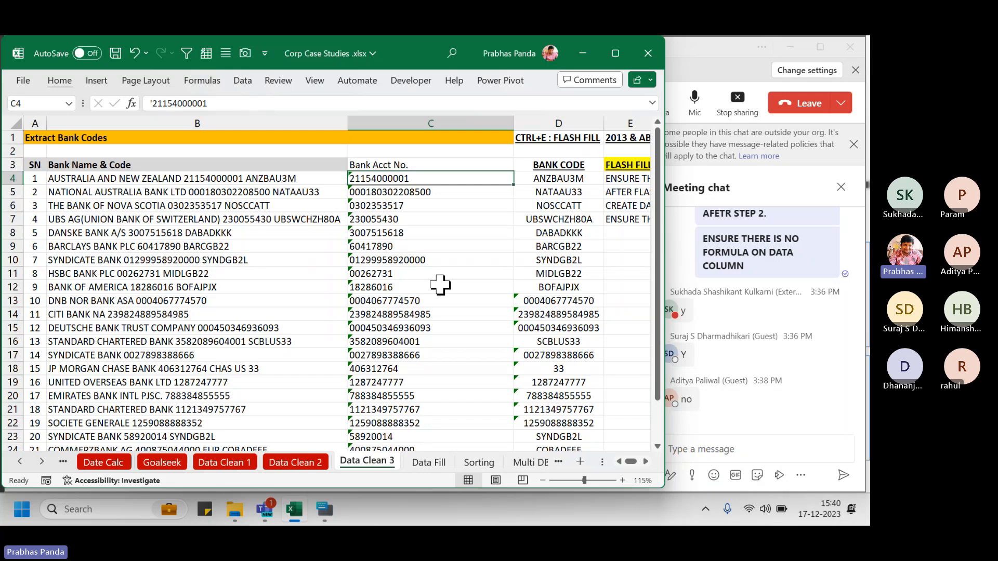
Ignore the number-stored-as-text warnings on the account numbers
key("ctrl+shift+Down")
mouse_move(334, 139)
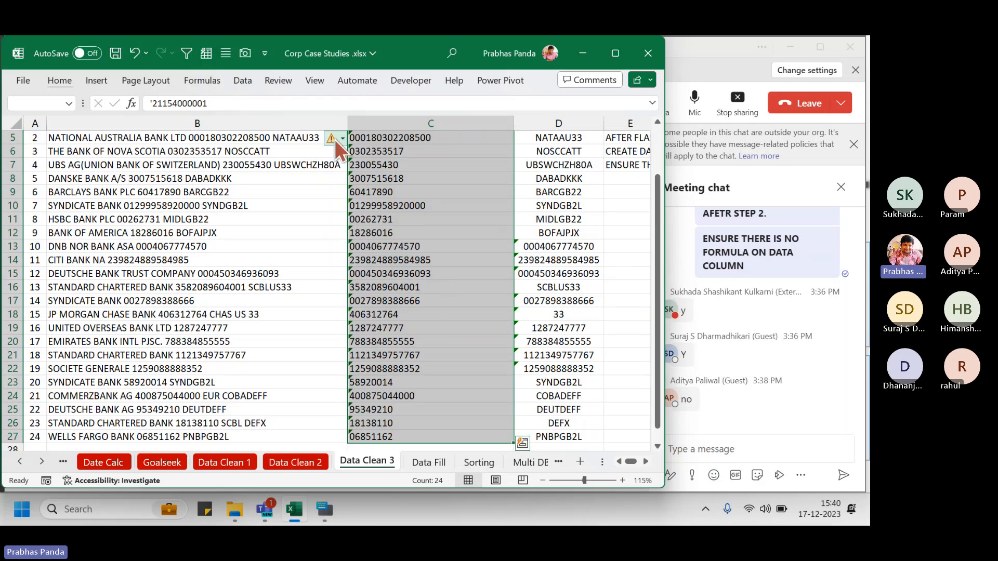
left_click(334, 139)
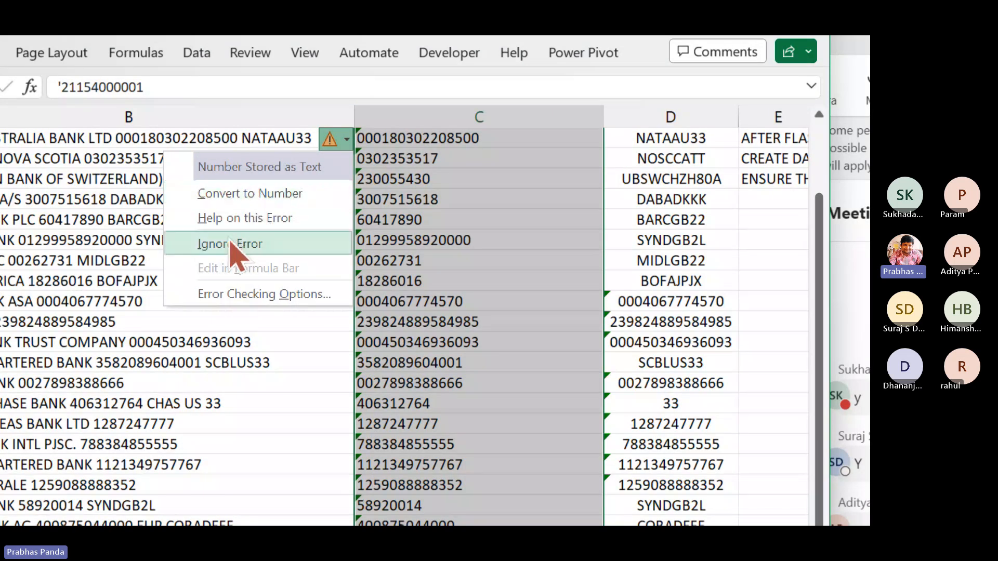
left_click(230, 245)
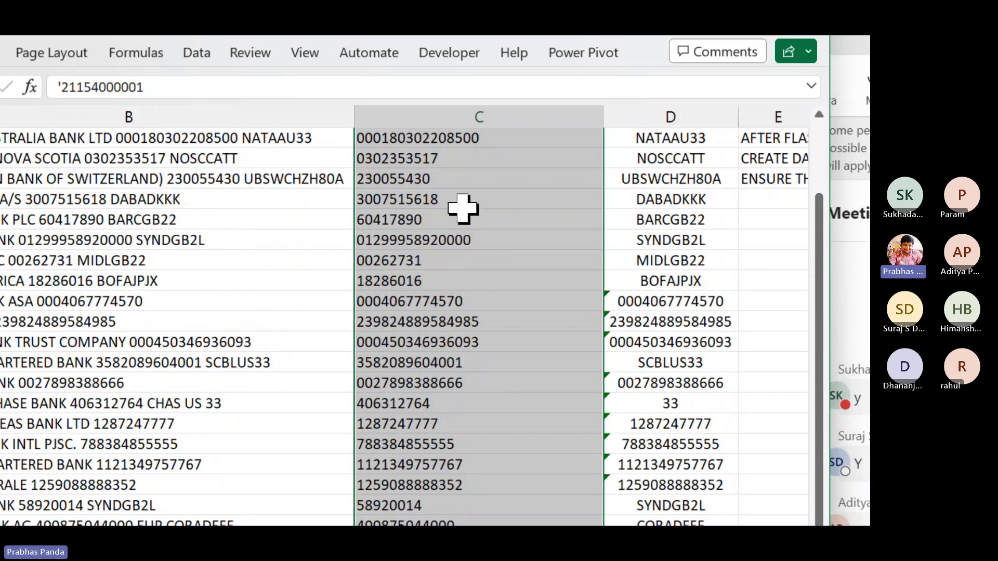
Centre-align the header and account numbers and autofit column C
scroll(464, 209, "up", 1)
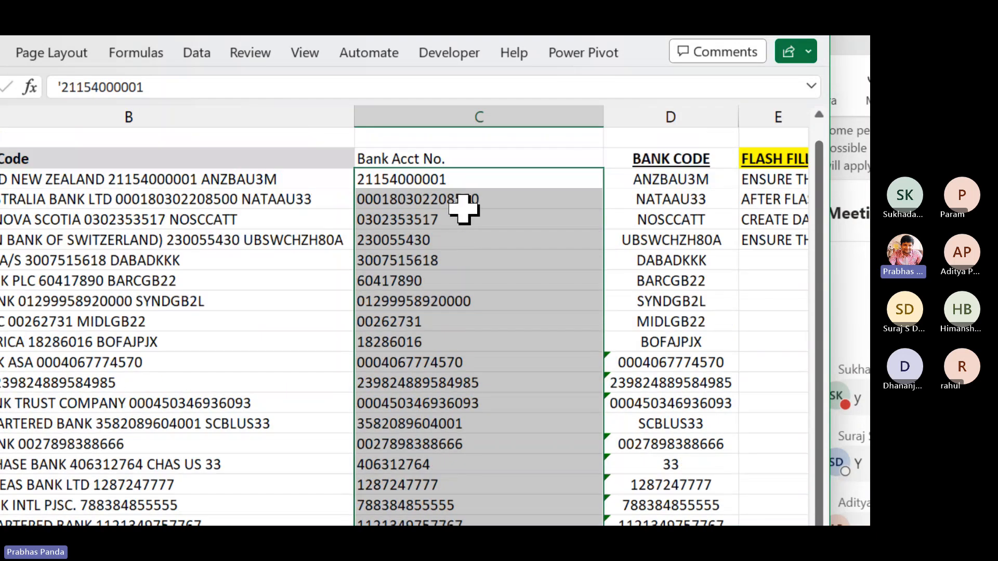
left_click(477, 152)
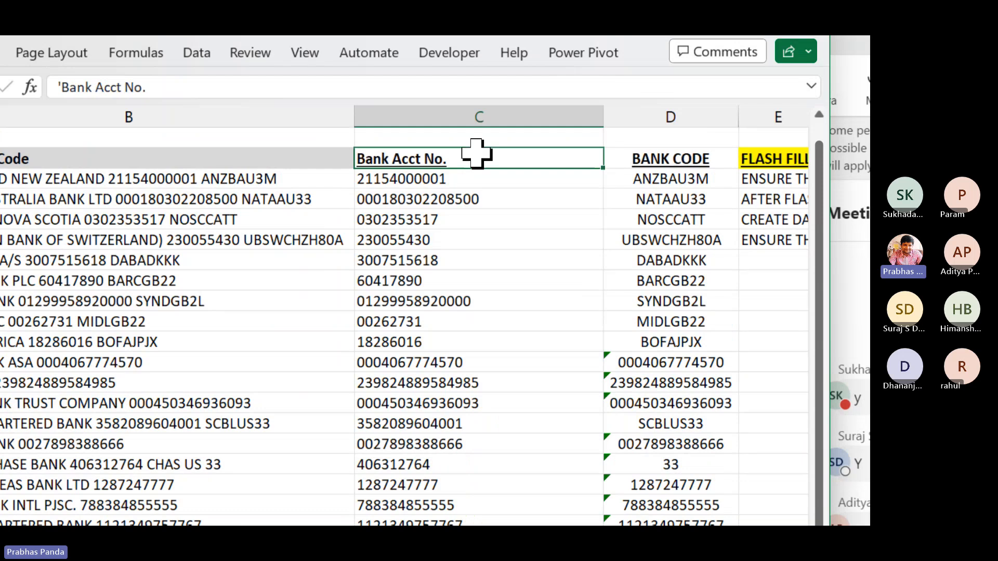
key("ctrl+shift+Down")
key("alt+h")
key("a")
key("c")
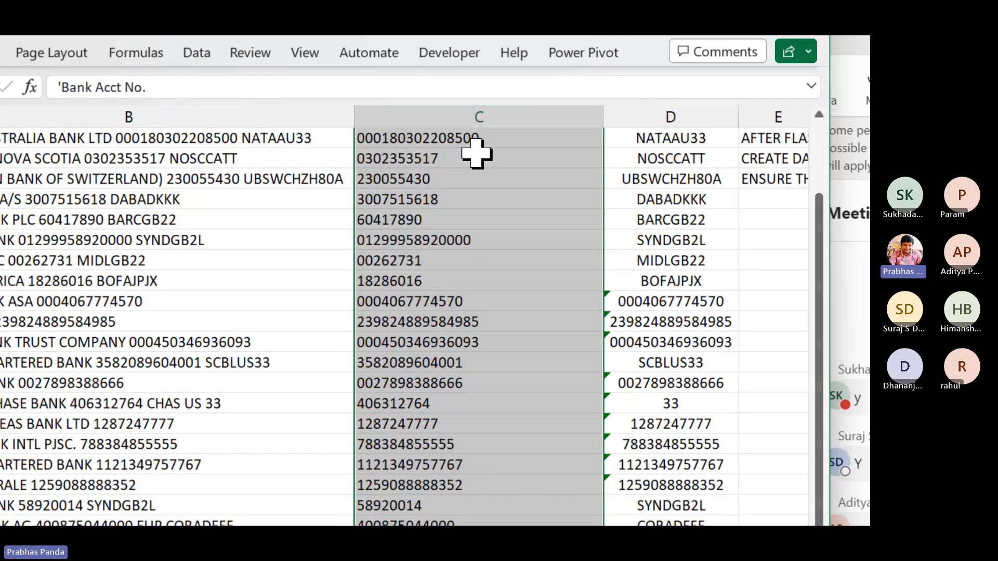
key("ctrl+BackSpace")
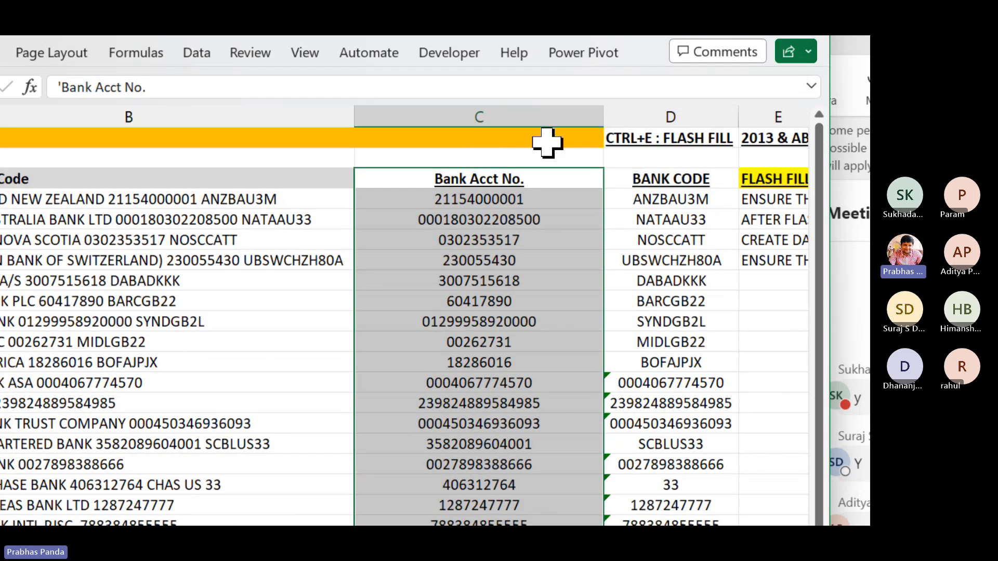
left_click_drag(602, 119, 602, 119)
double_click(601, 119)
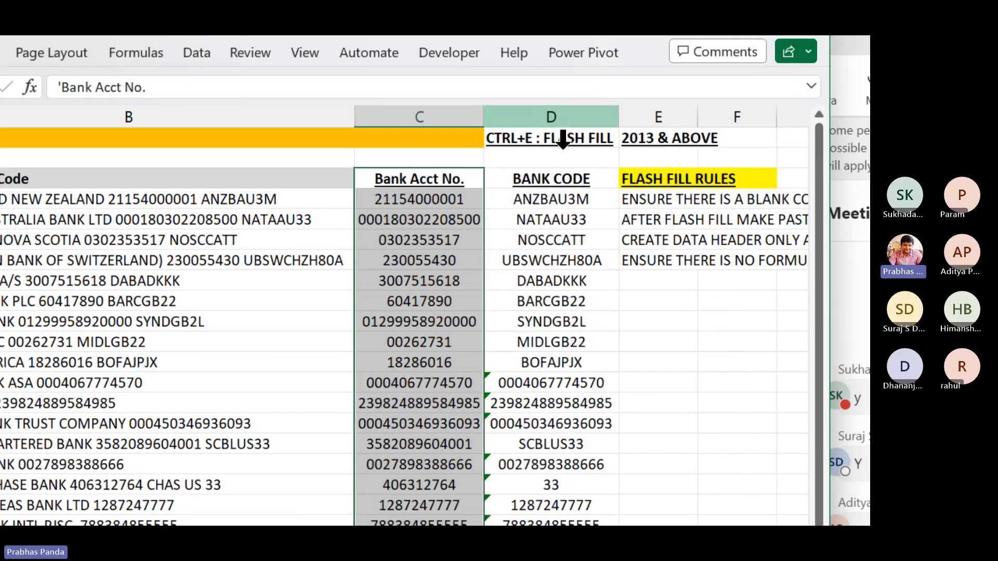
left_click(414, 322)
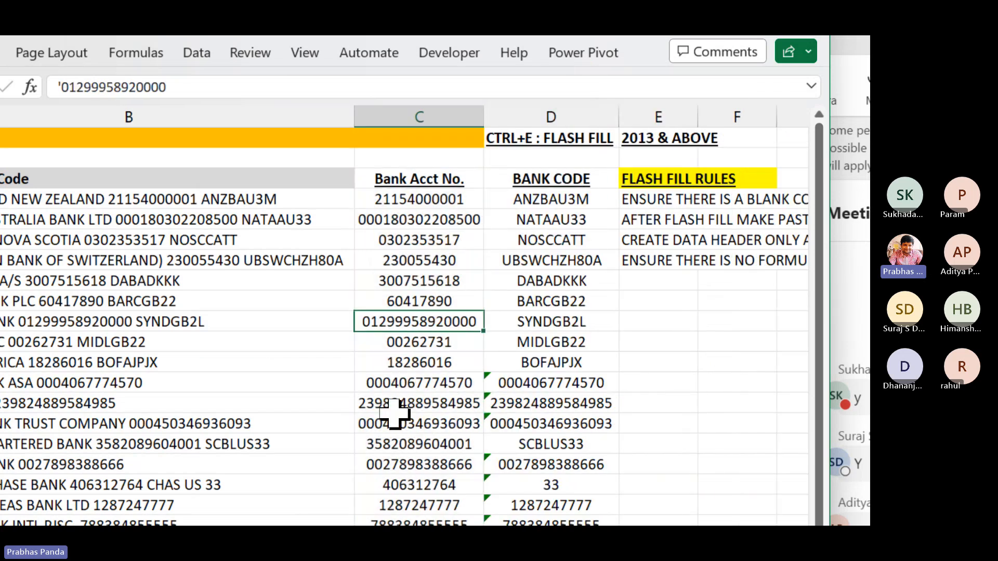
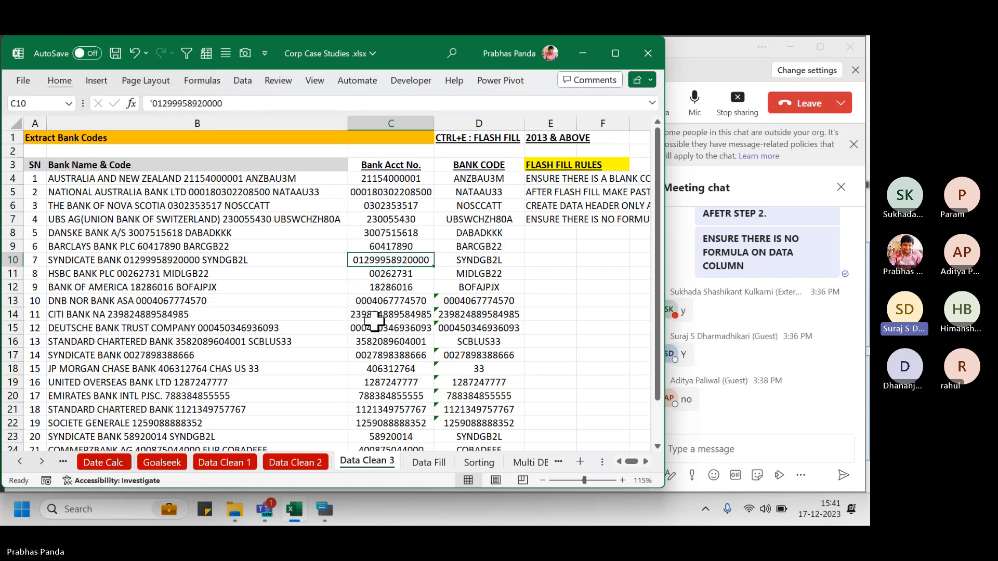
left_click(596, 256)
key("Right")
key("Right")
key("Right")
key("Right")
key("Right")
key("Right")
key("Right")
key("Right")
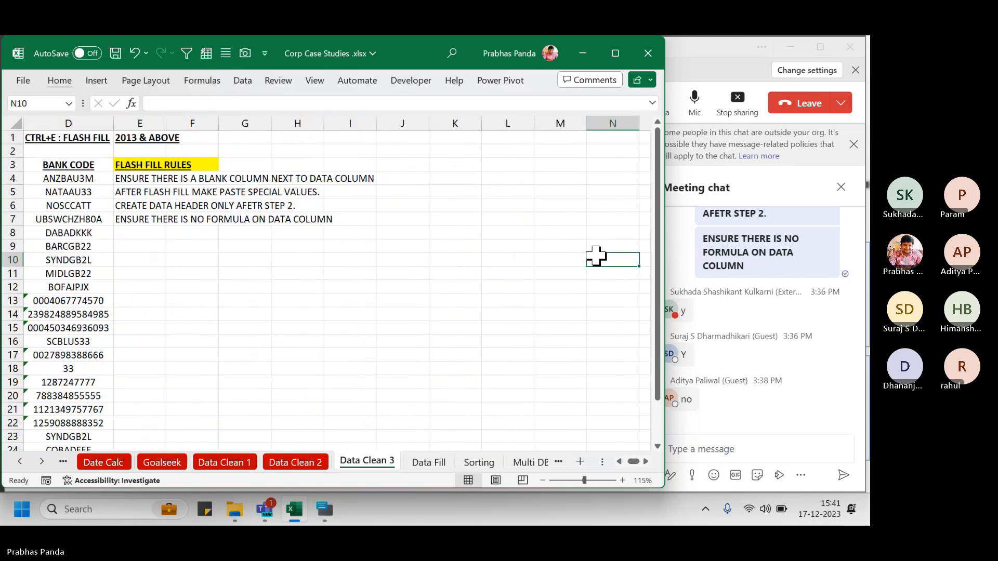
key("Right")
key("Right")
key("Right")
key("Right")
key("Right")
key("Right")
scroll(250, 245, "up", 1, "ctrl")
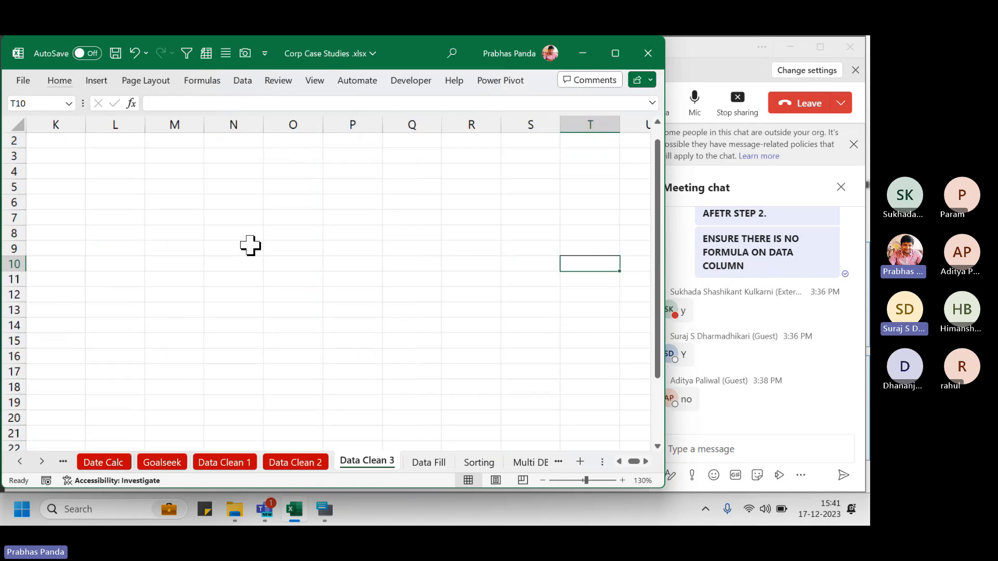
scroll(250, 246, "up", 8, "ctrl")
left_click(226, 217)
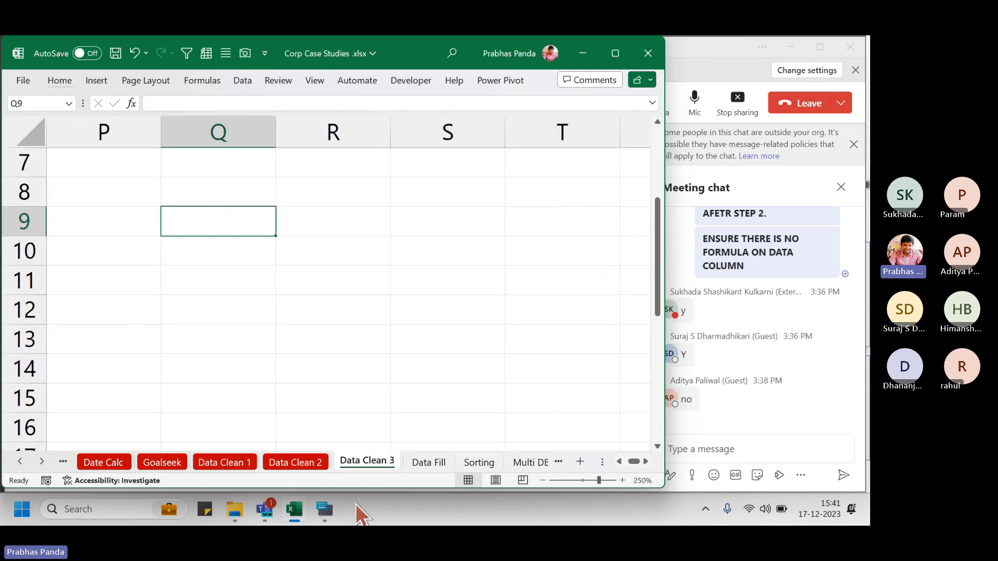
type("1234567")
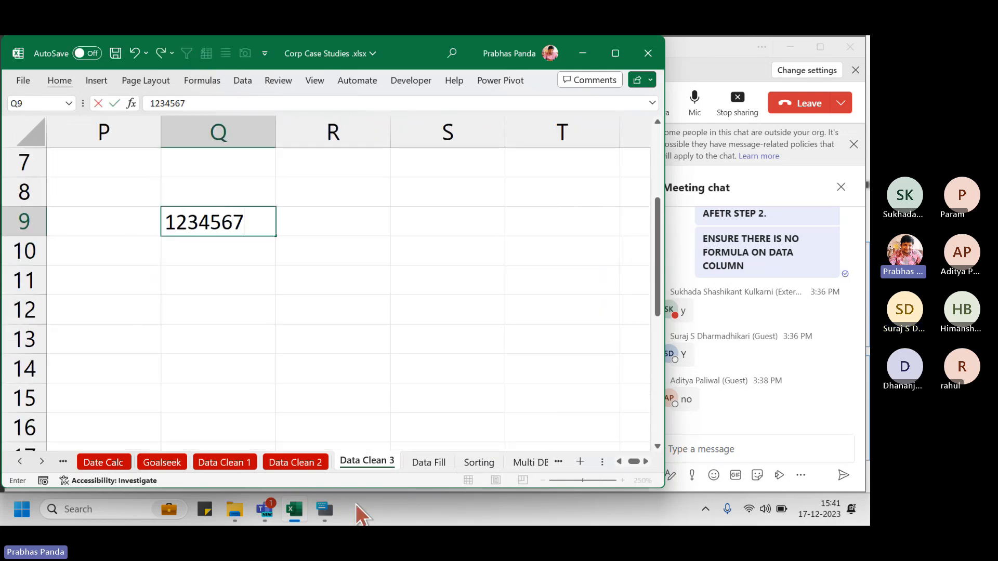
type("890")
key("Tab")
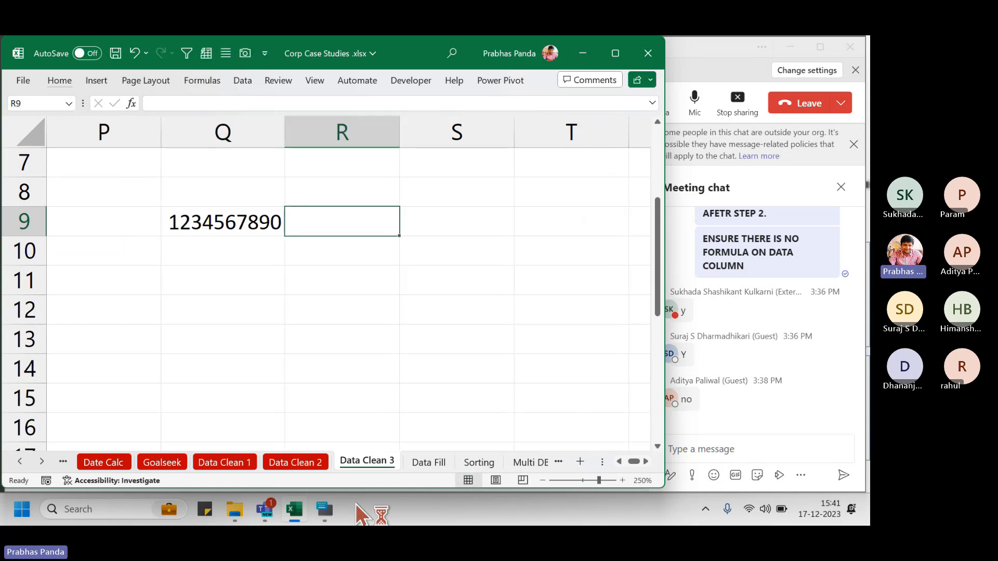
type("=len(")
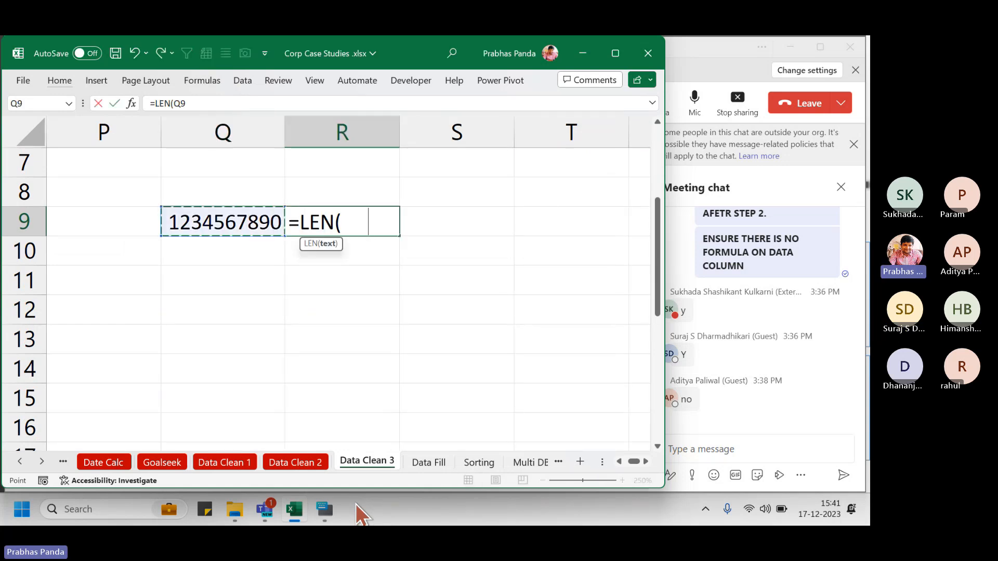
key("Left")
key("Return")
key("Up")
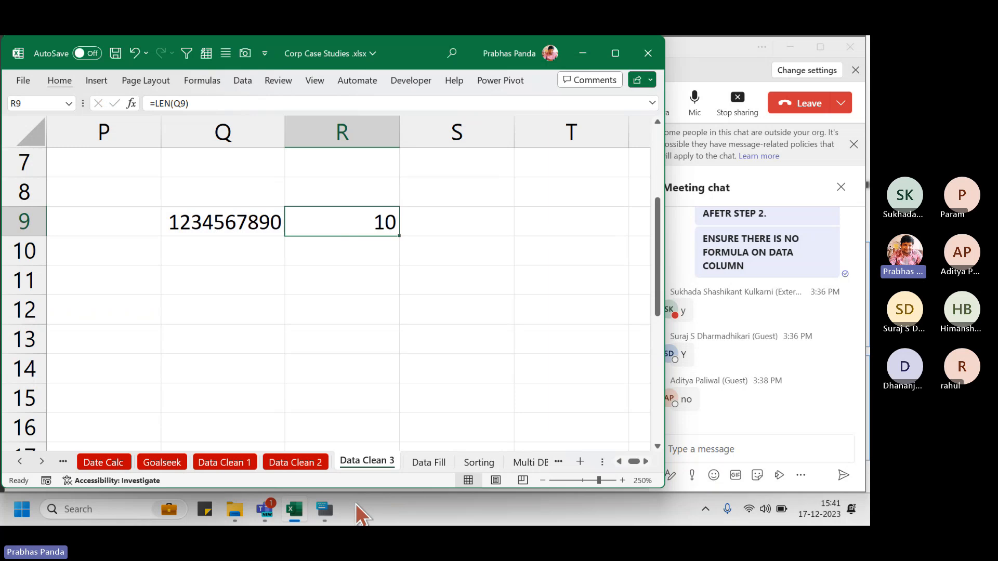
key("Left")
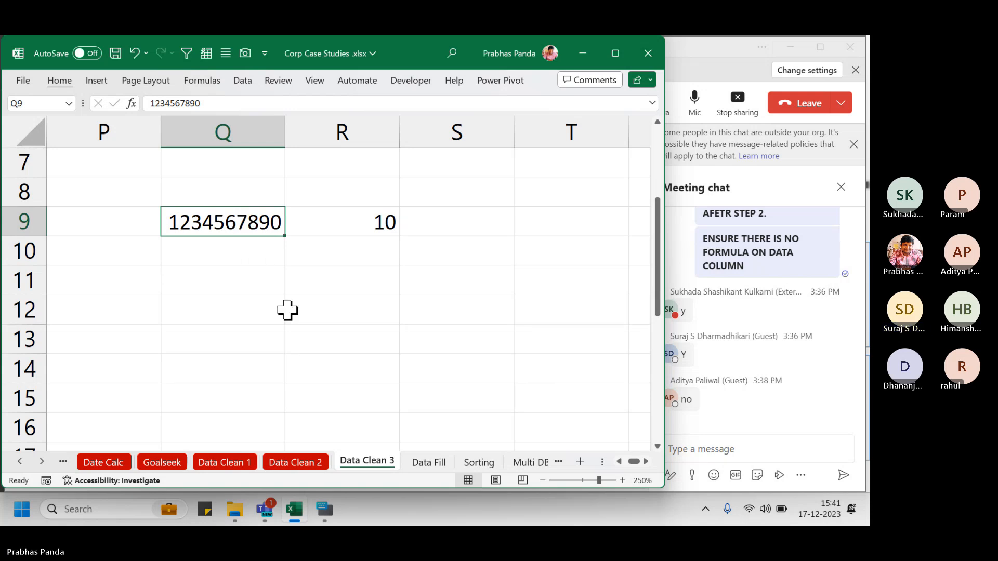
key("F2")
type("1")
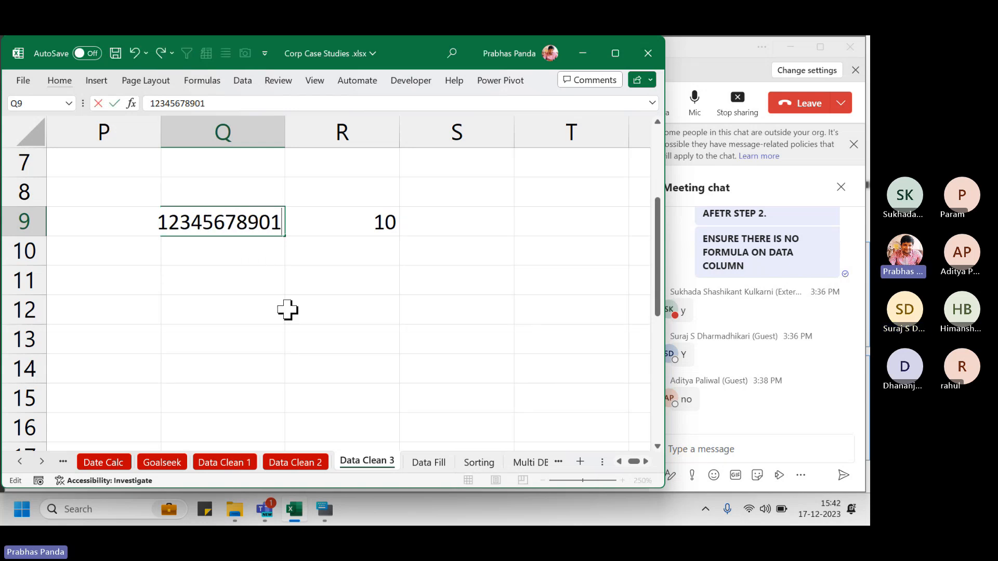
key("Return")
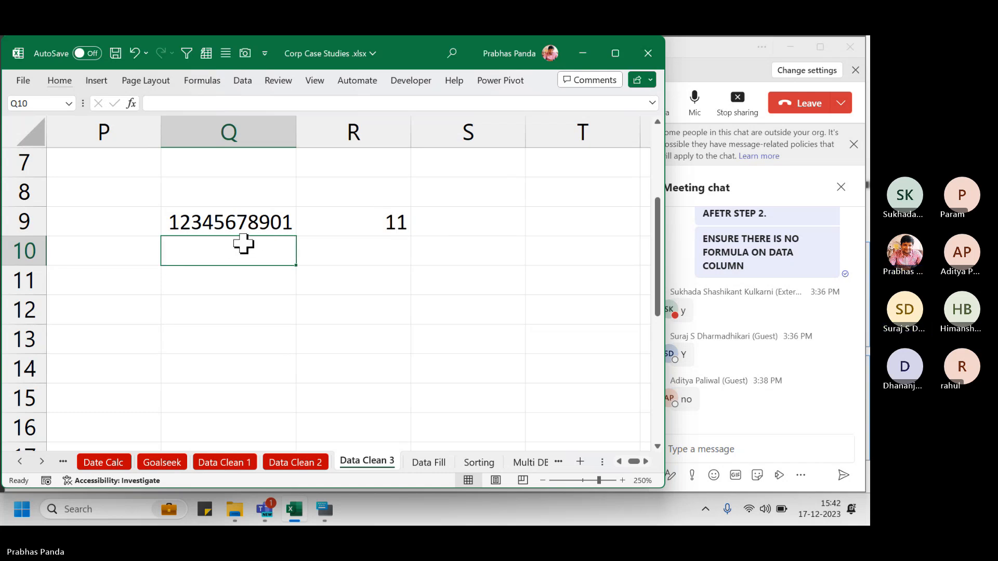
key("Up")
key("F2")
type("2")
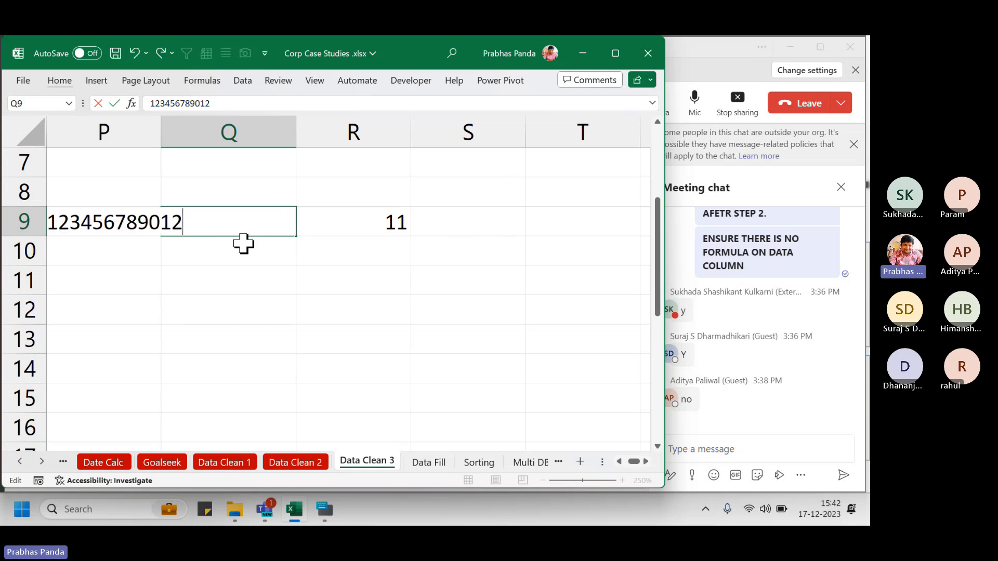
key("Return")
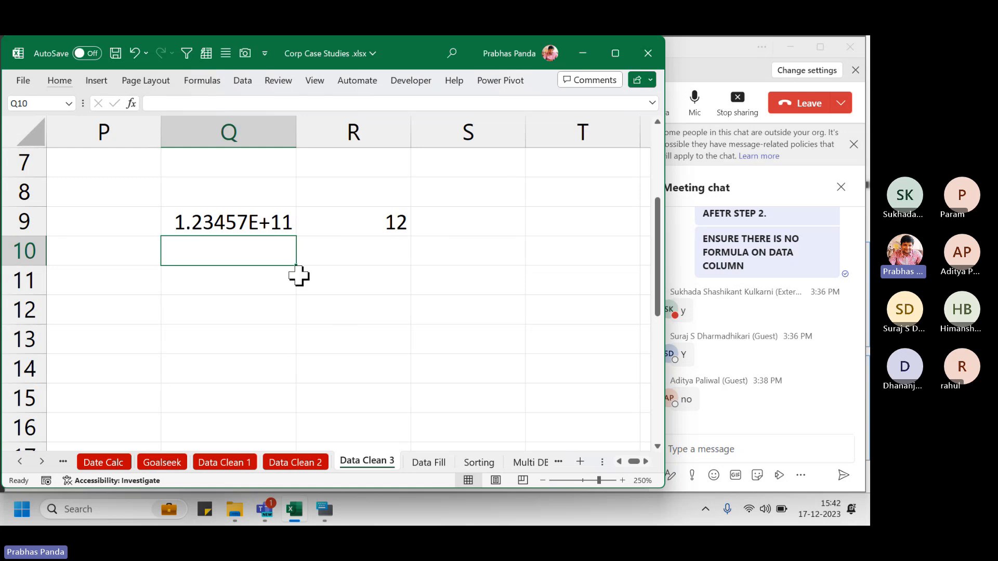
key("ctrl+d")
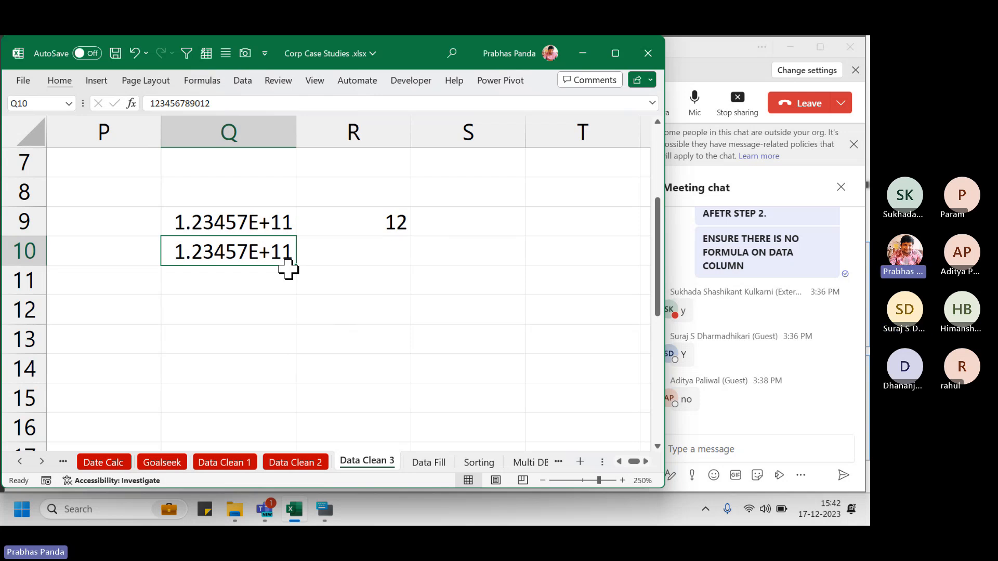
Prefix Q10's number with an apostrophe to store it as text, then autofit column Q
key("F2")
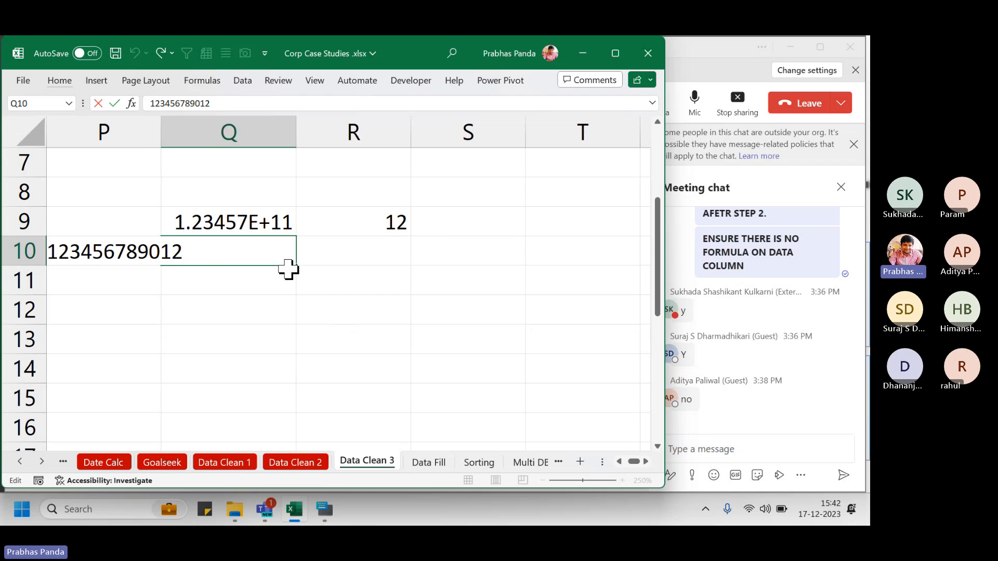
left_click(48, 252)
type("'")
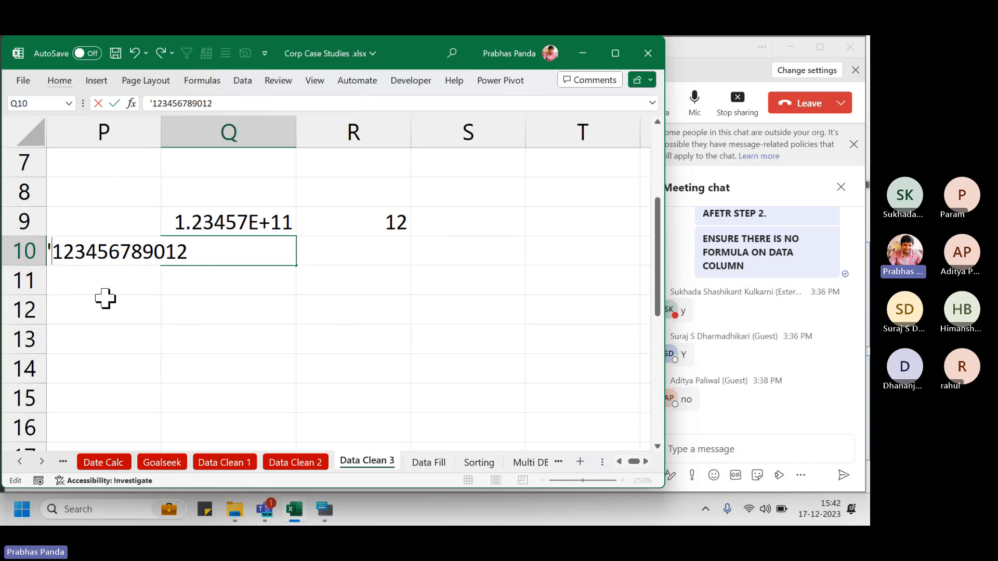
key("Return")
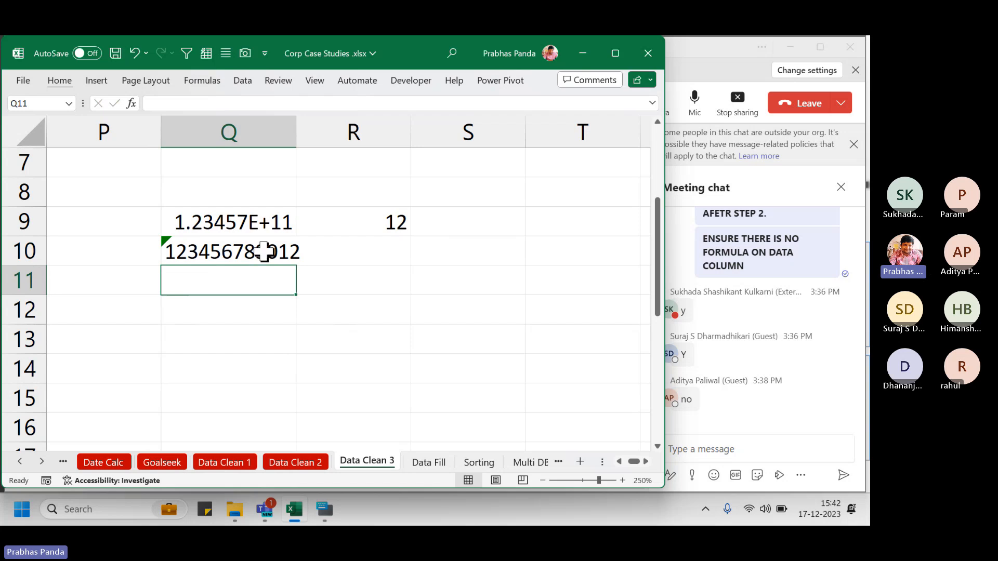
double_click(301, 135)
Fill the LEN formula down into R10 so it shows 12, then return to column A
left_click(349, 250)
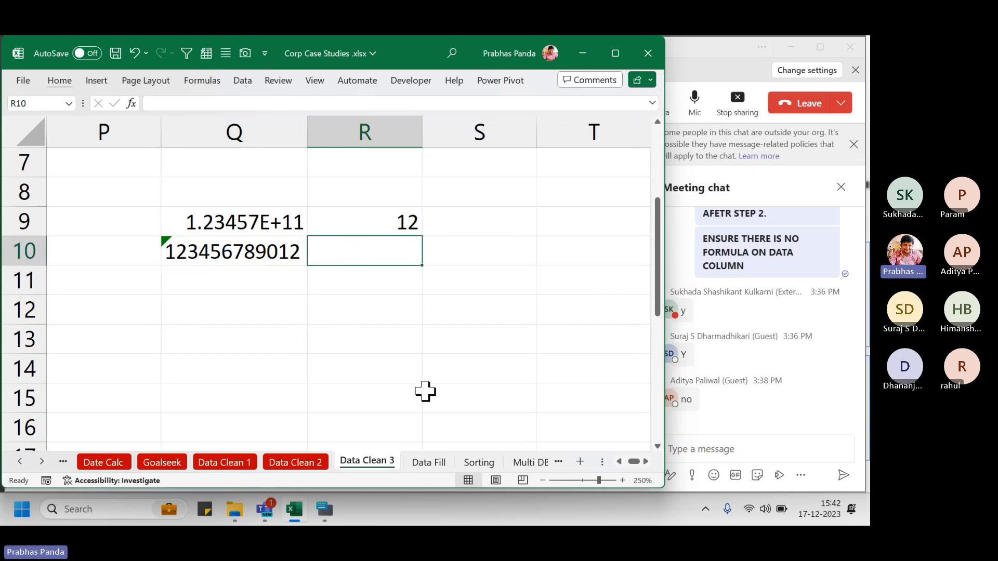
key("ctrl+d")
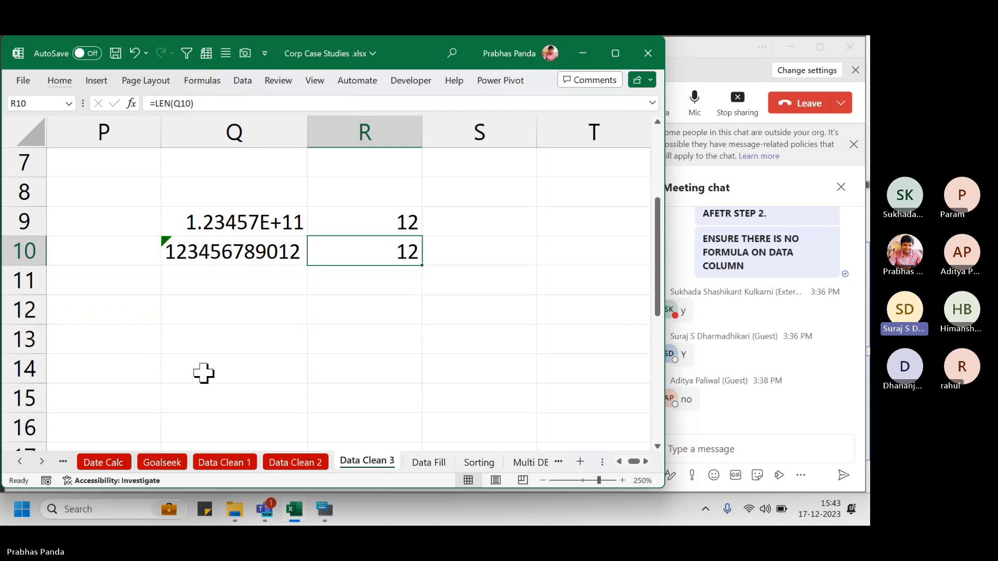
key("Left")
key("Left")
key("Left")
key("Left")
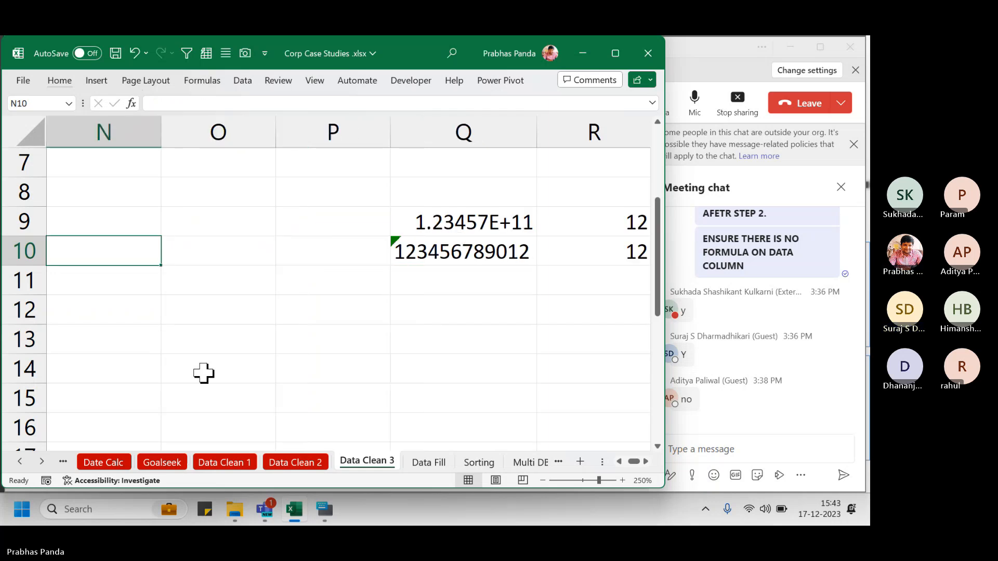
key("Left")
key("Left")
key("Left")
key("Home")
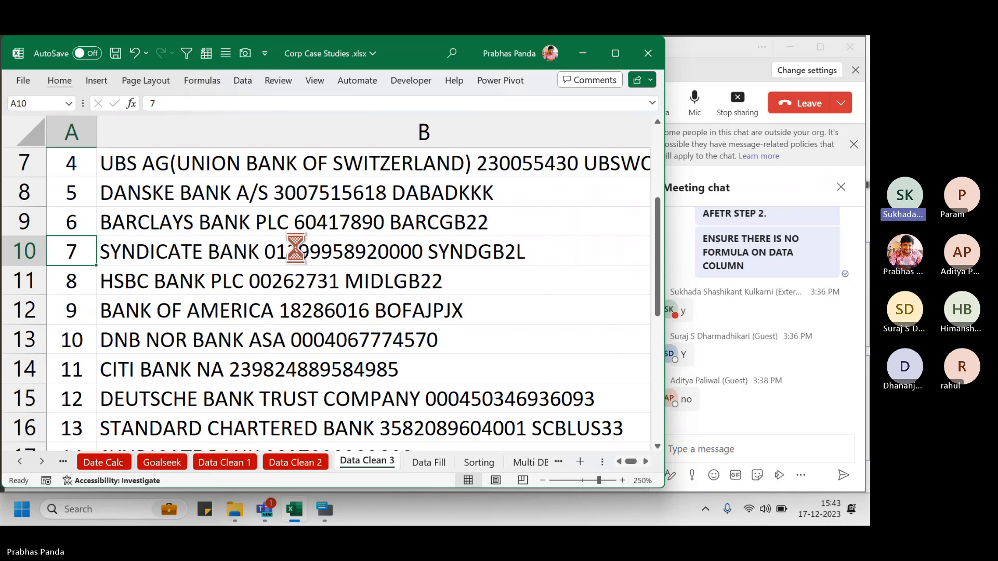
scroll(295, 249, "down", 3)
scroll(295, 249, "down", 3)
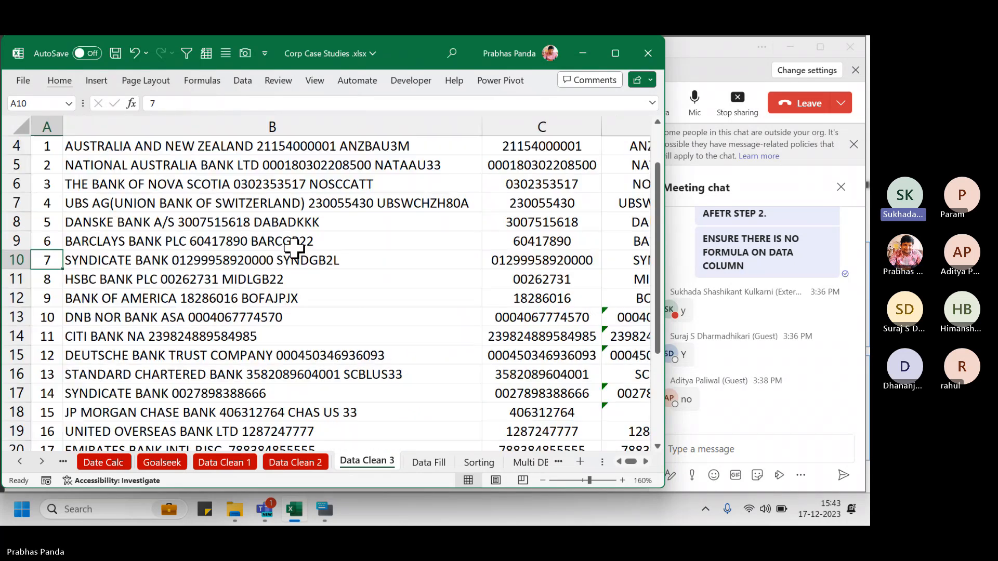
scroll(293, 249, "down", 1)
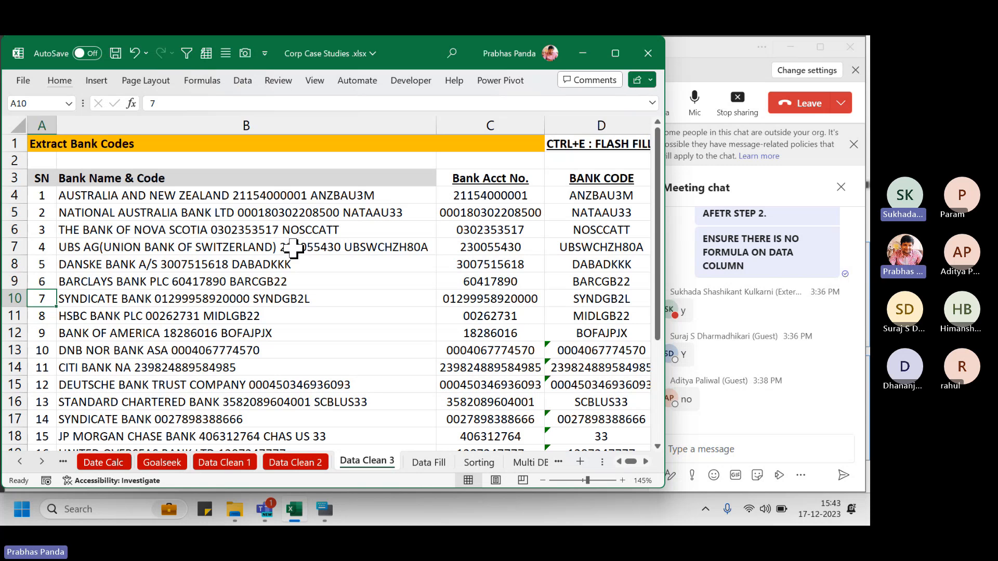
left_click(590, 211)
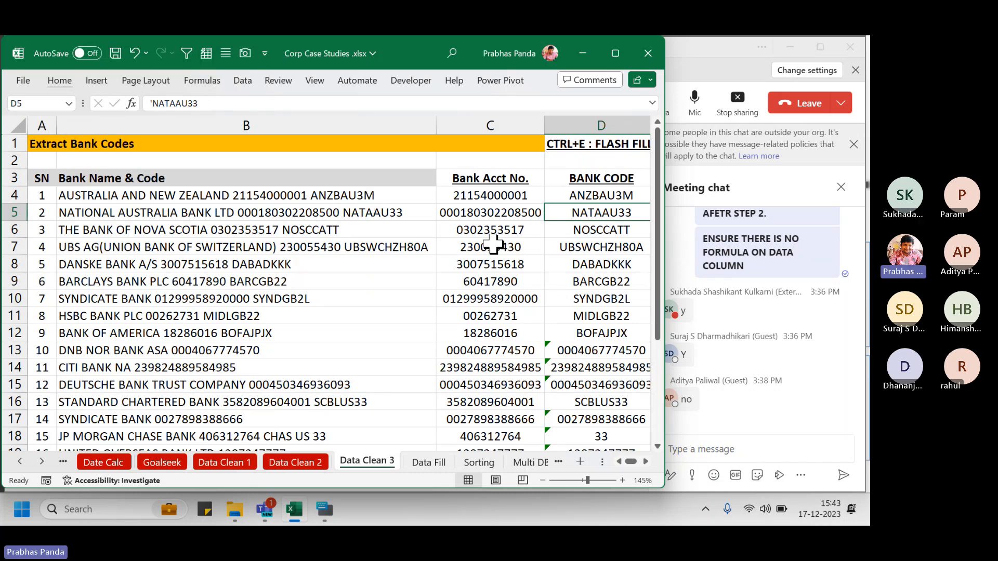
Enter 1234 in Q7 and a person's name in Q6 as test entries
key("Right")
key("Right")
key("Right")
key("Right")
key("Right")
key("Right")
key("Right")
key("Right")
key("Right")
key("Right")
key("Right")
key("Right")
key("Right")
key("Right")
key("Right")
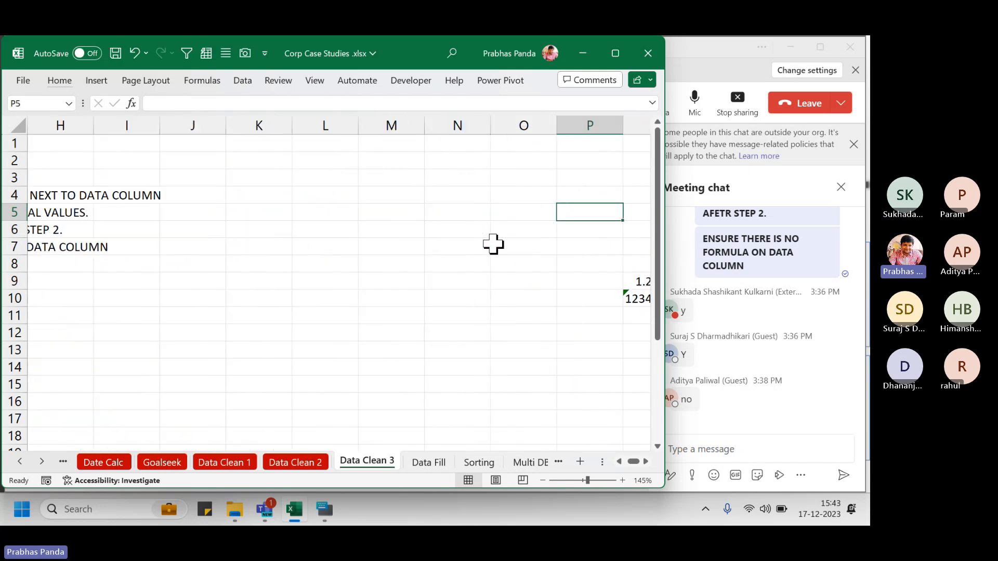
left_click(493, 245)
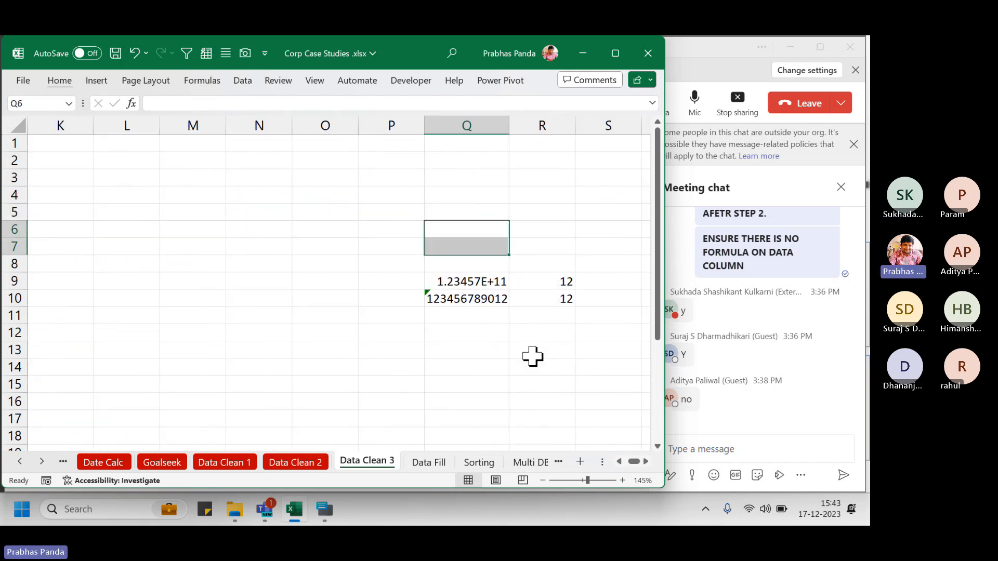
type("1234")
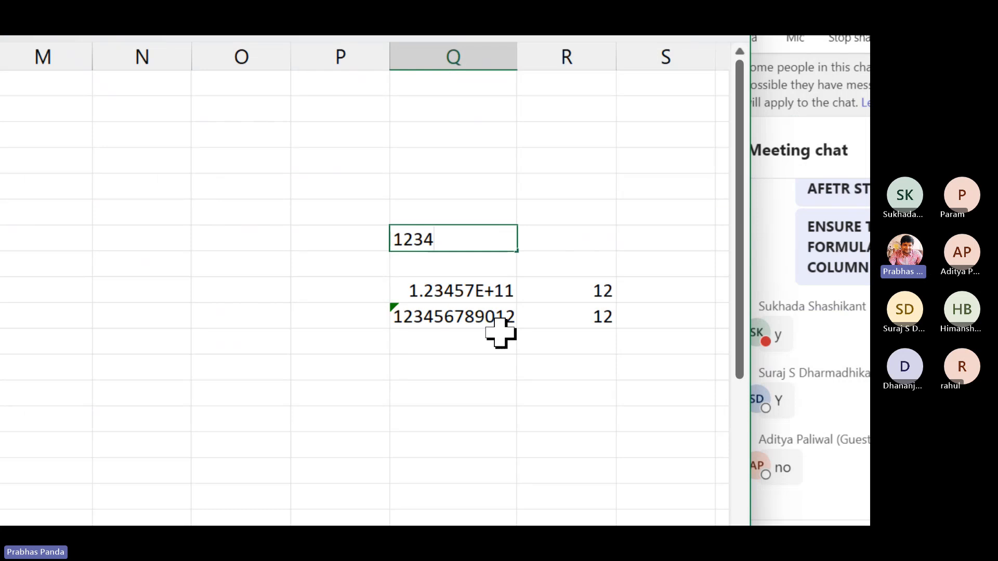
key("Return")
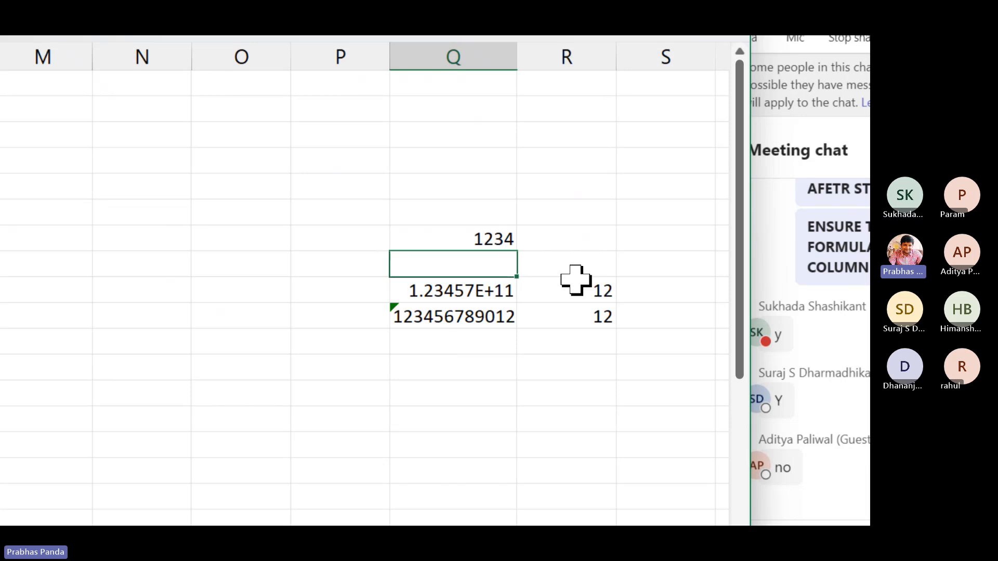
key("Up")
key("Up")
type("Sukhada")
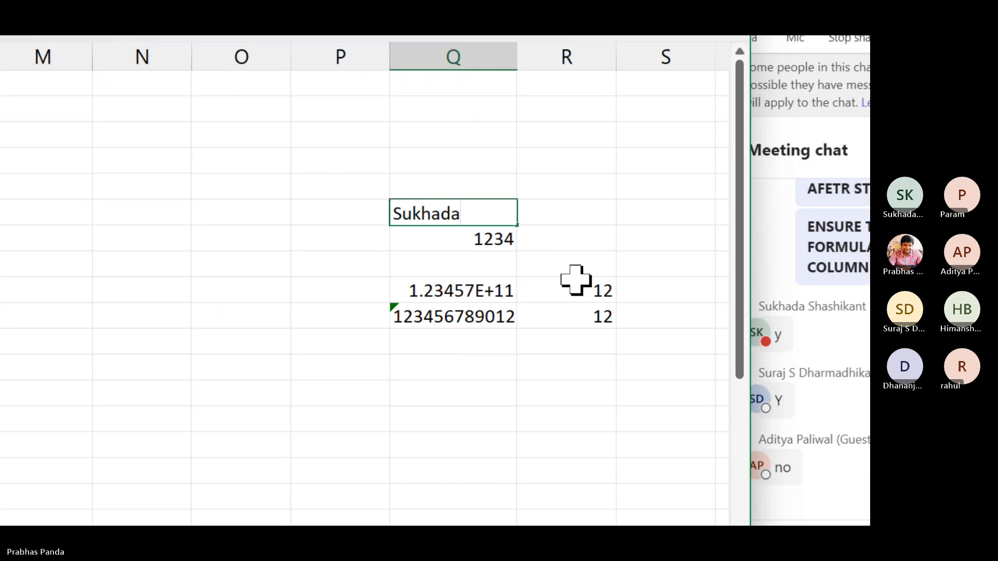
key("Return")
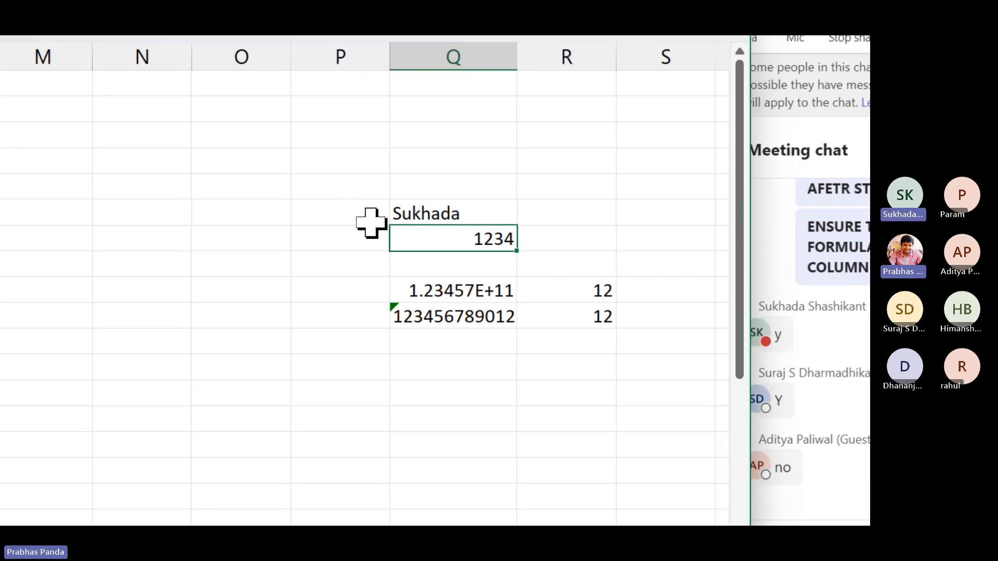
Compare the Q6 and Q7 entries, then enter A1234 in Q5
left_click(423, 214)
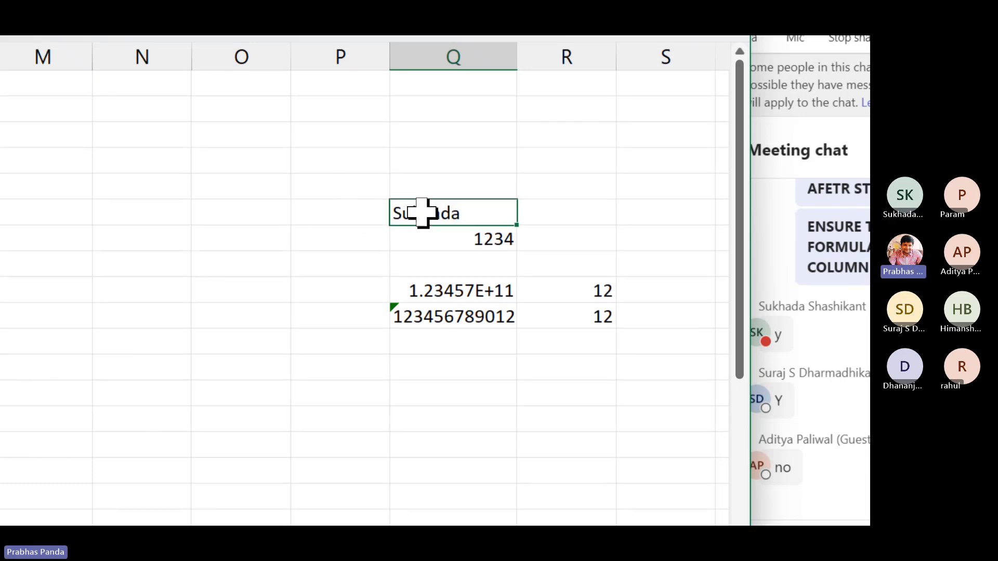
left_click(475, 238)
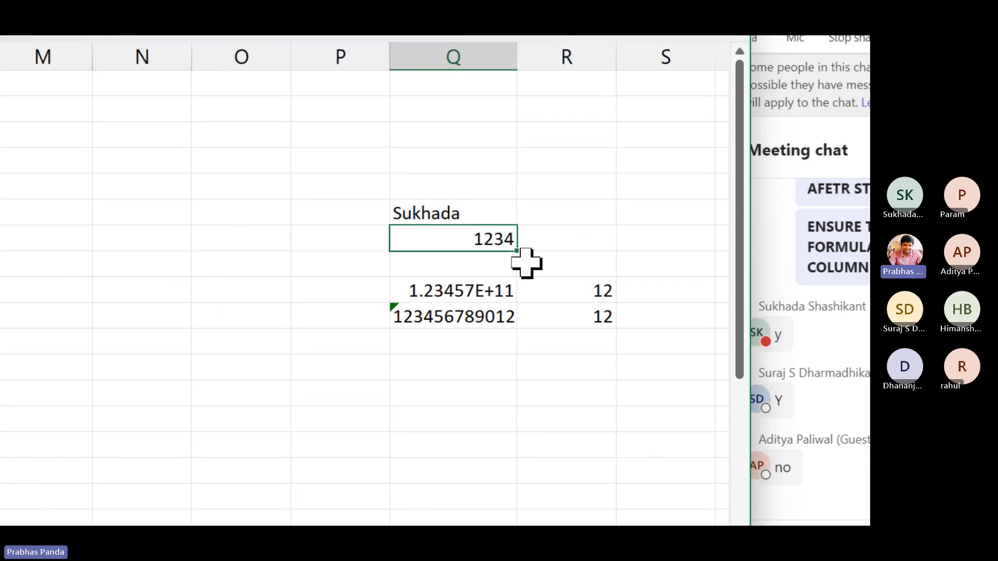
left_click(459, 213)
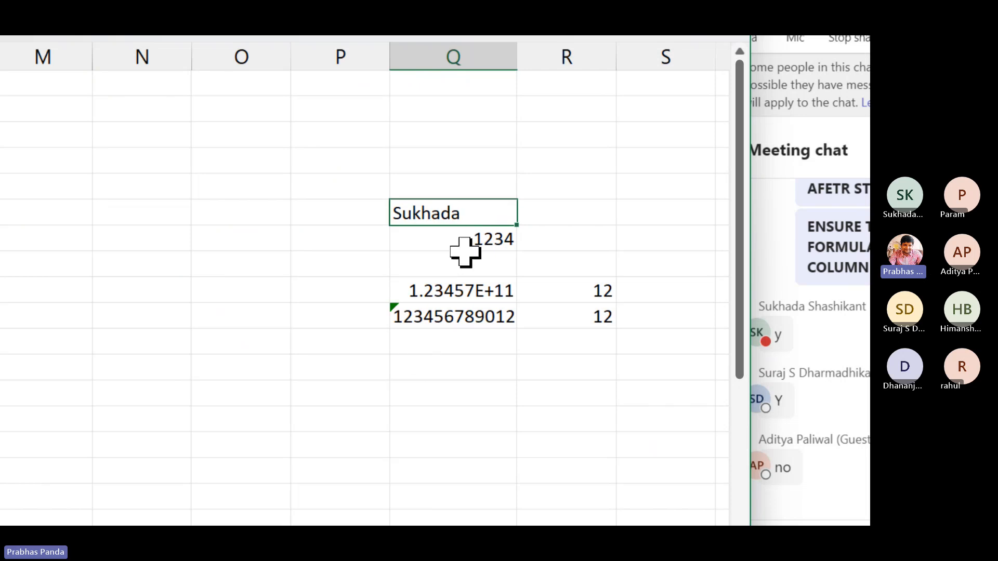
left_click(445, 189)
type("a")
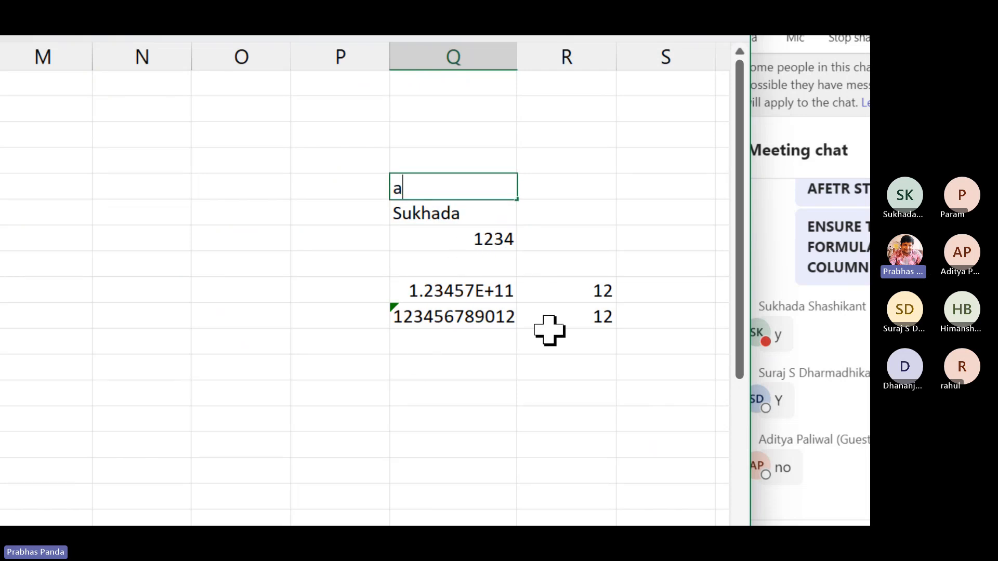
key("BackSpace")
type("A1234")
key("Return")
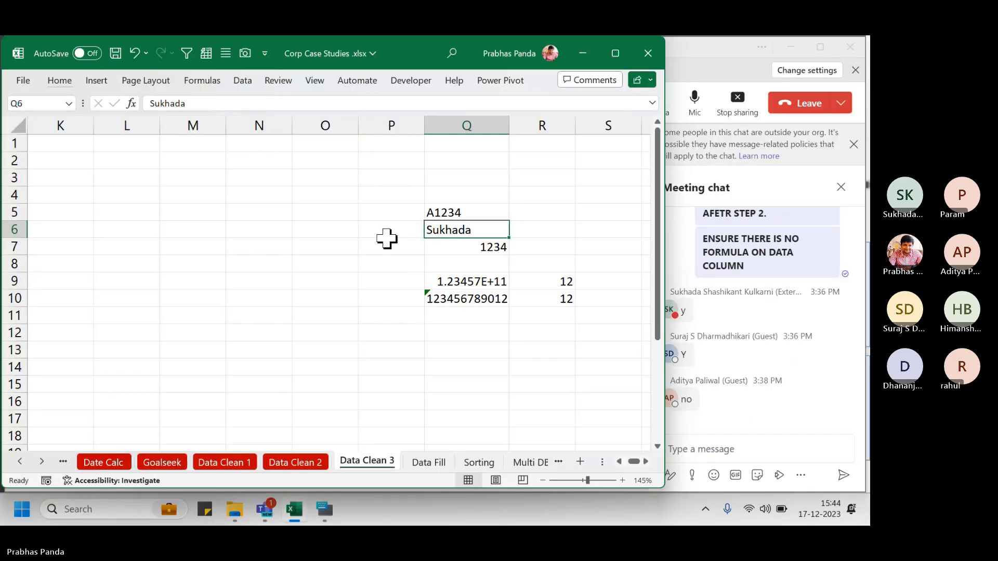
key("Left")
key("Left")
key("Left")
key("Left")
key("Left")
key("Left")
key("Left")
key("Left")
key("Left")
key("Left")
key("Left")
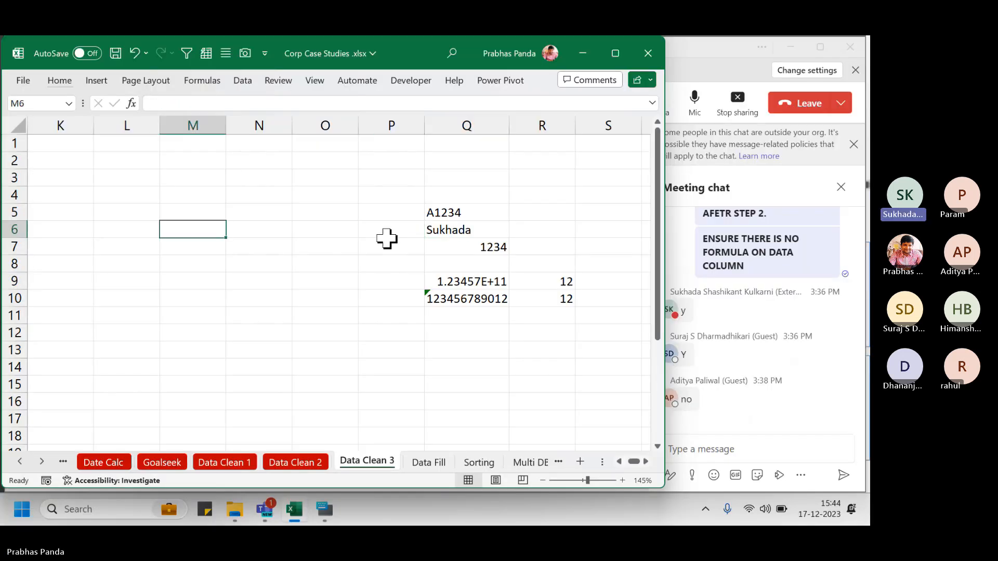
Return to column A, then close the Teams chat policy banner and meeting chat panel
key("Left")
key("Left")
key("Left")
key("Left")
key("Left")
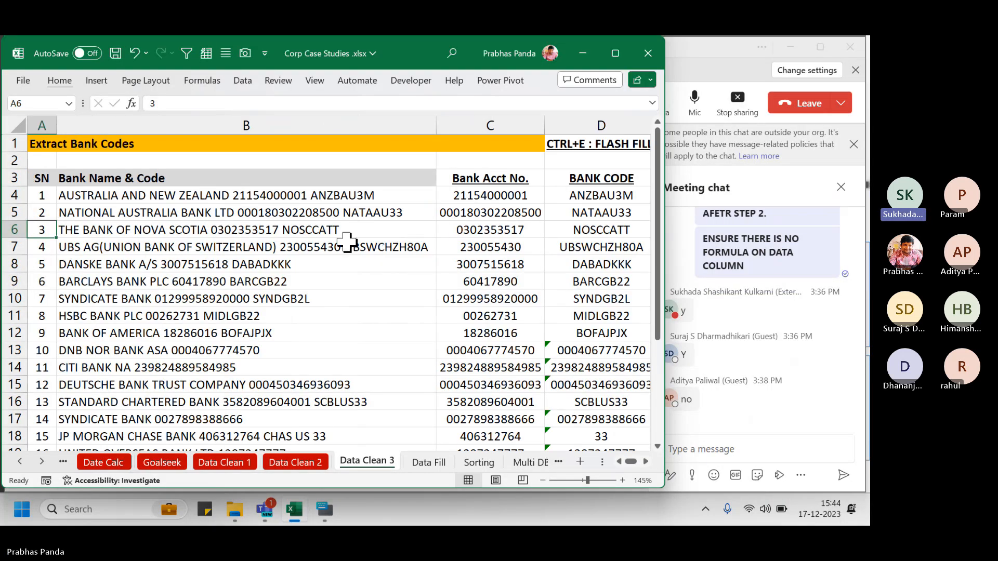
scroll(347, 240, "down", 1, "ctrl")
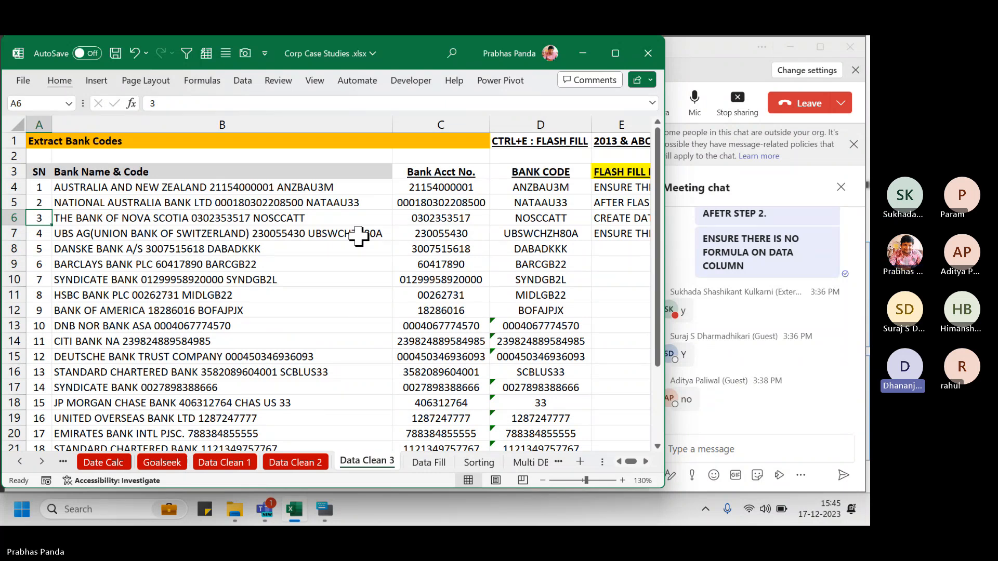
left_click(706, 58)
left_click(854, 144)
left_click(841, 145)
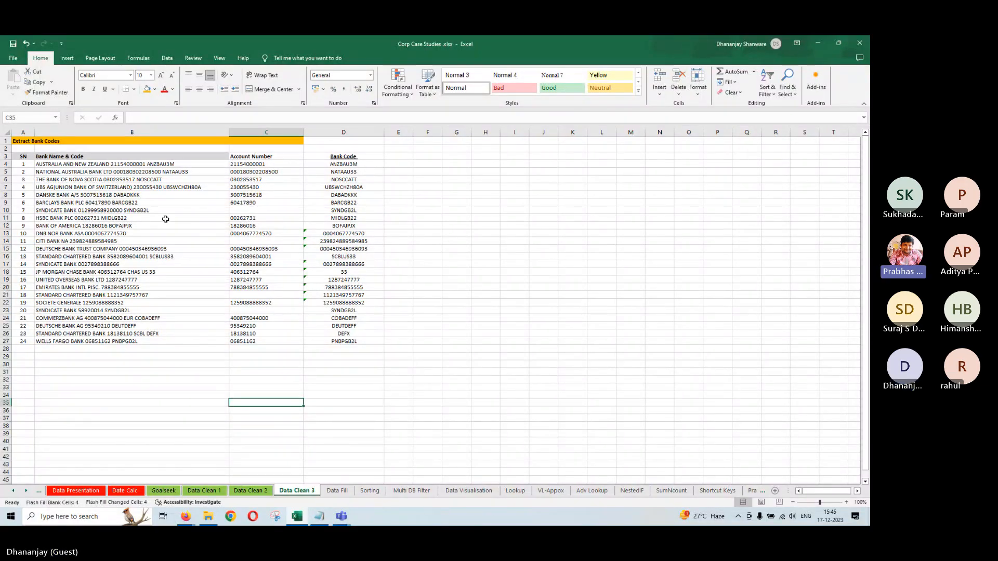
left_click(237, 212)
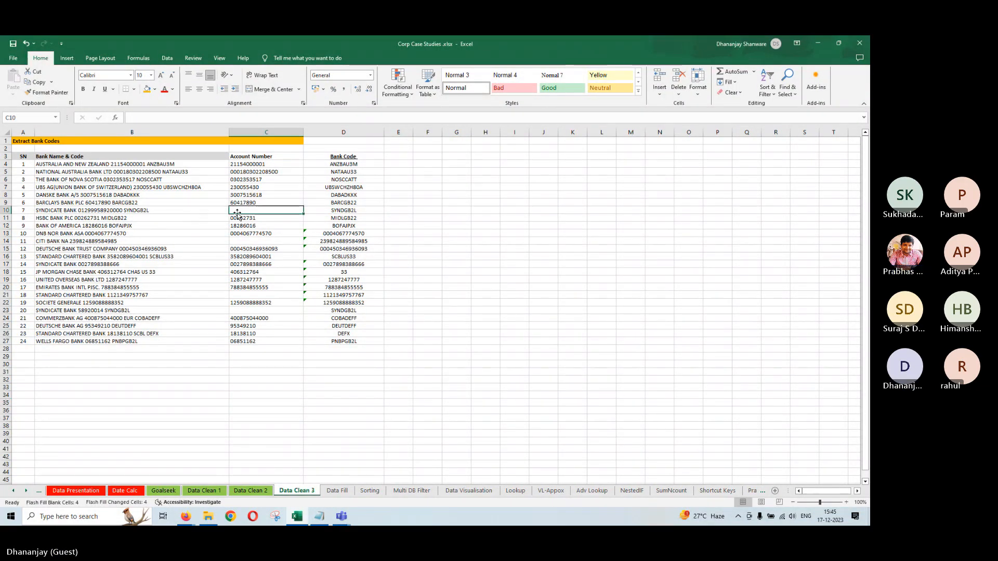
left_click(244, 241)
left_click(240, 295)
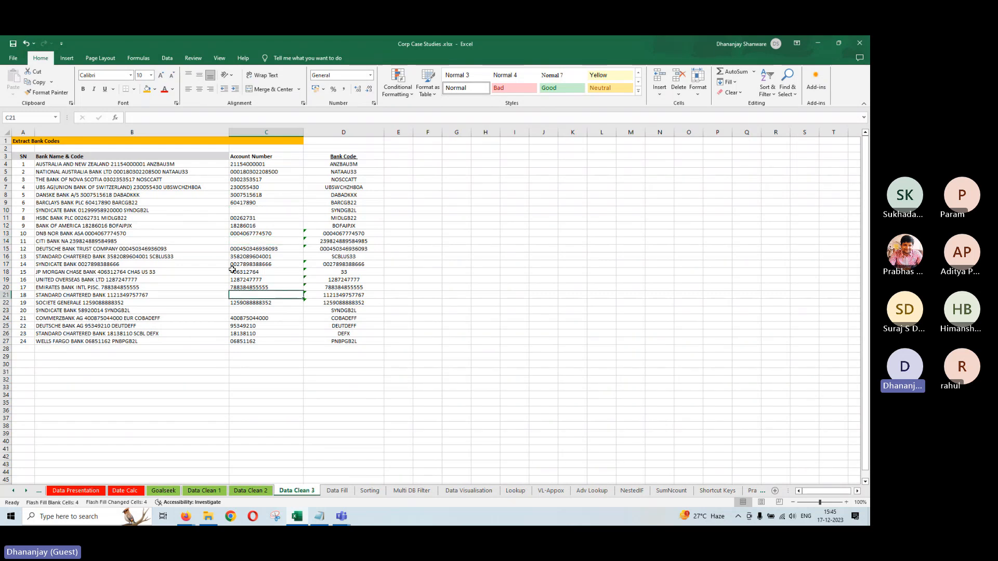
left_click(241, 210)
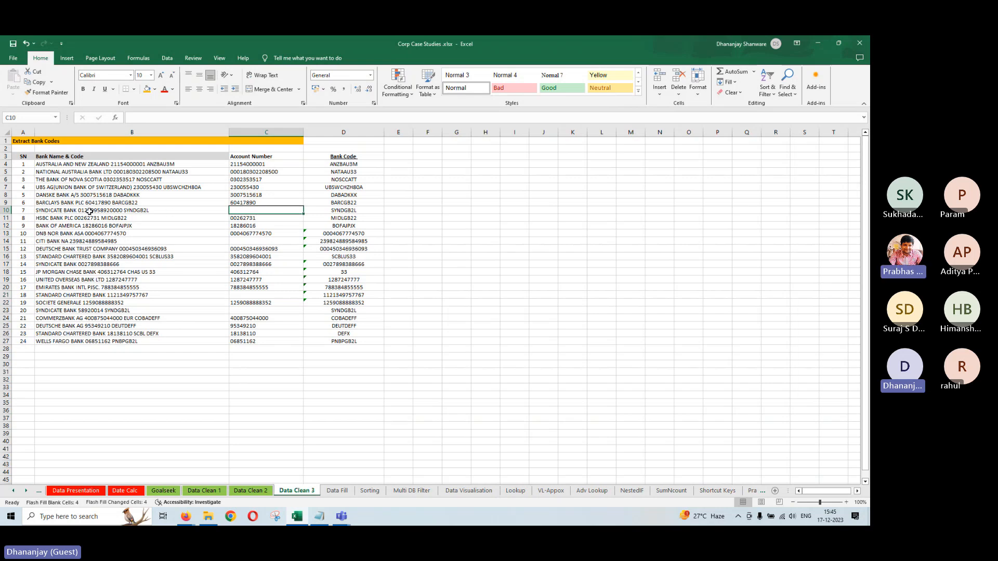
Clear the Account Number header in C3 and all values in column C
left_click(259, 157)
key("Delete")
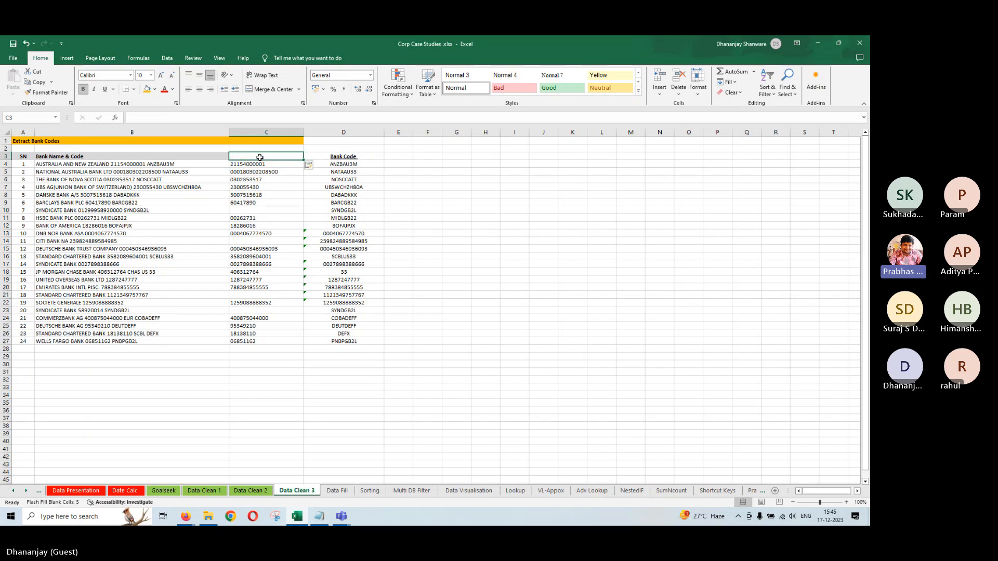
left_click(264, 132)
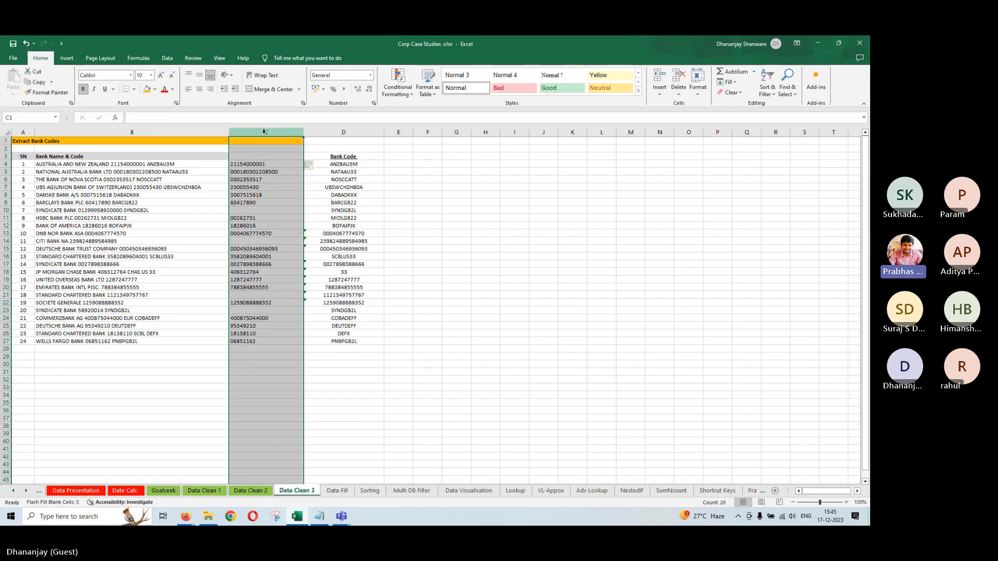
key("Delete")
left_click(233, 455)
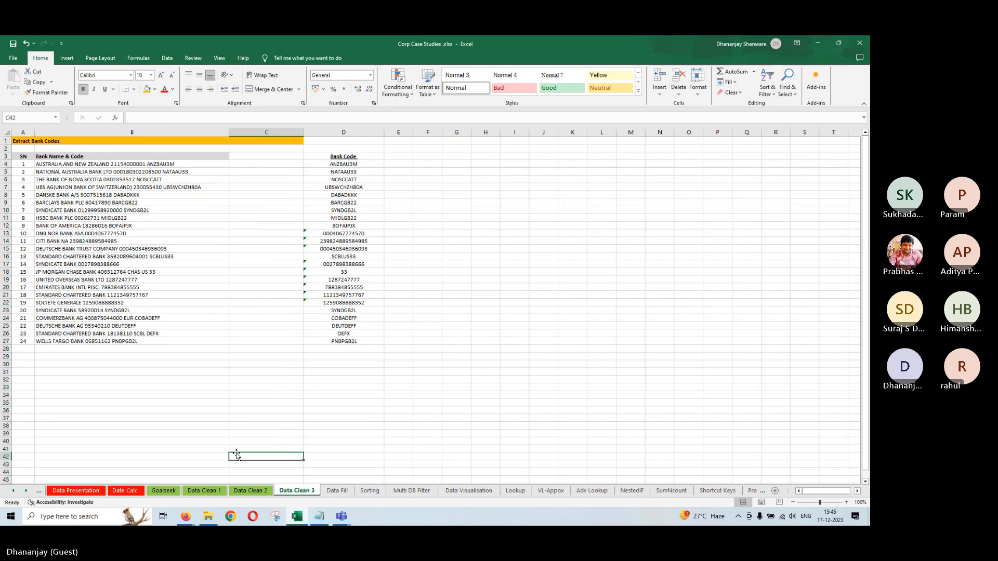
left_click(124, 165)
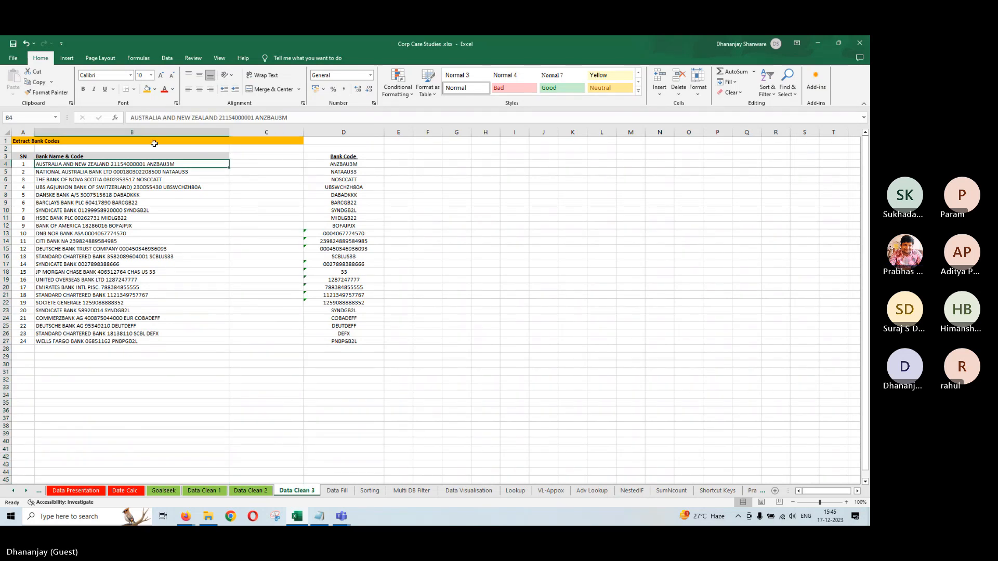
left_click_drag(254, 118, 220, 119)
key("ctrl+c")
key("Escape")
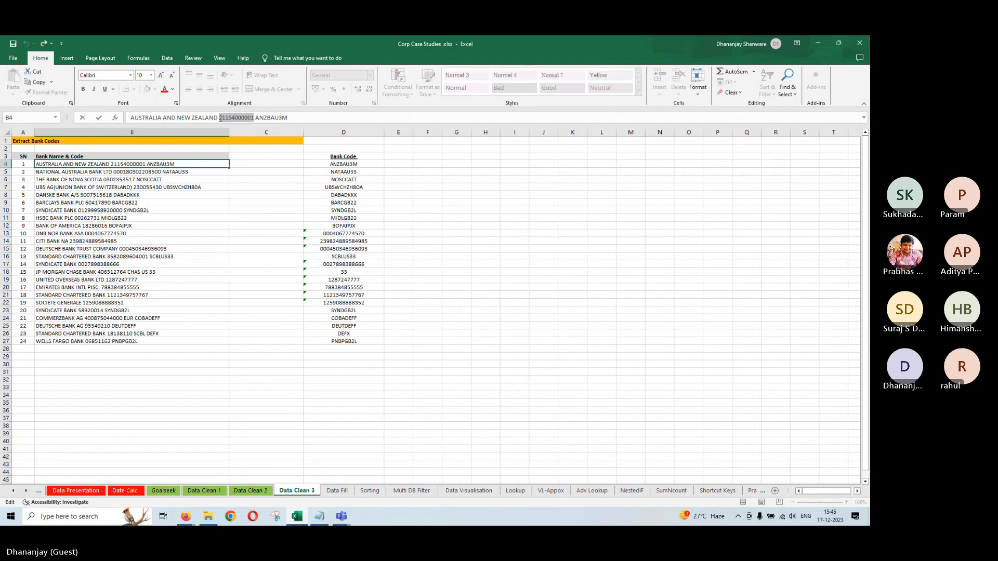
left_click(255, 163)
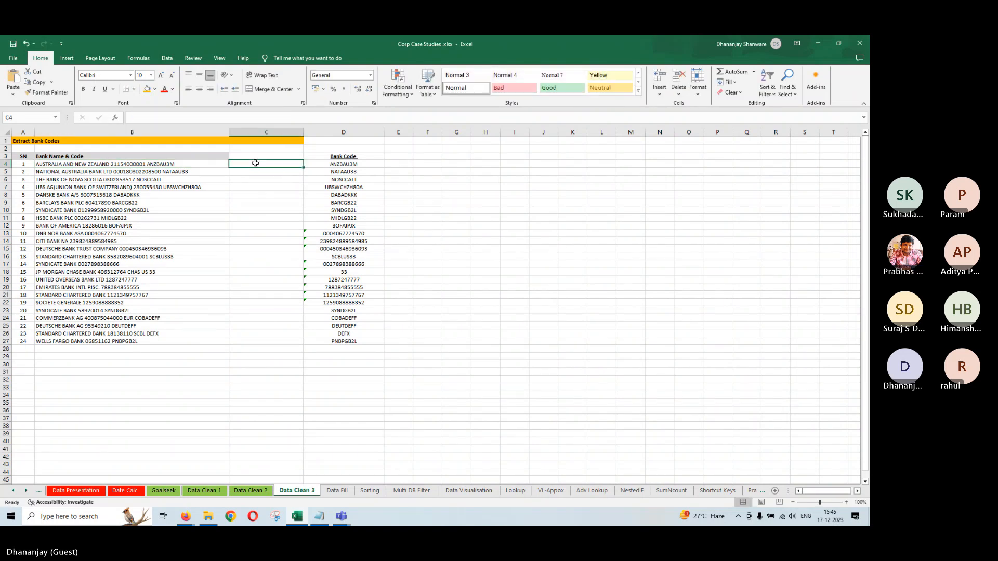
type("'")
key("ctrl+v")
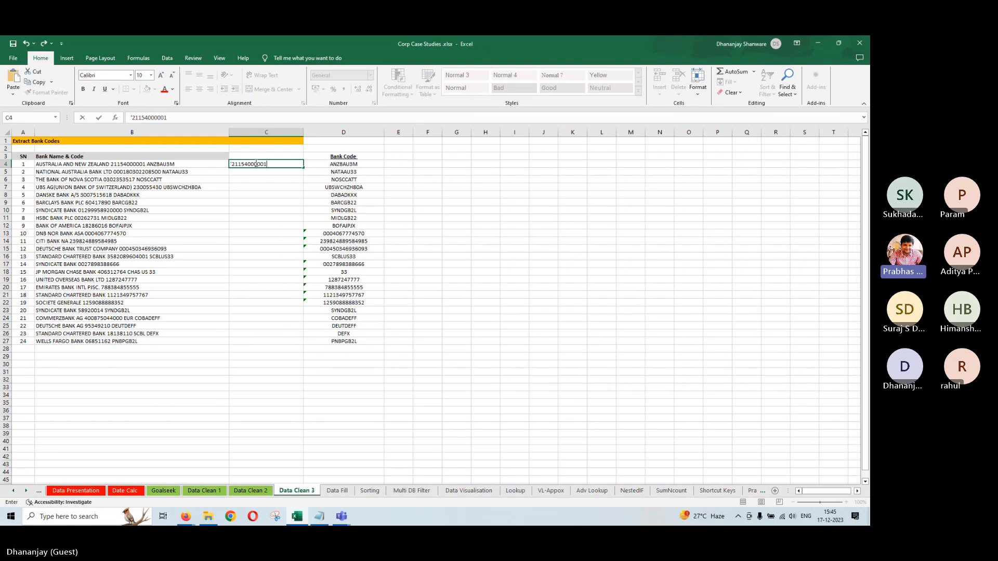
key("Return")
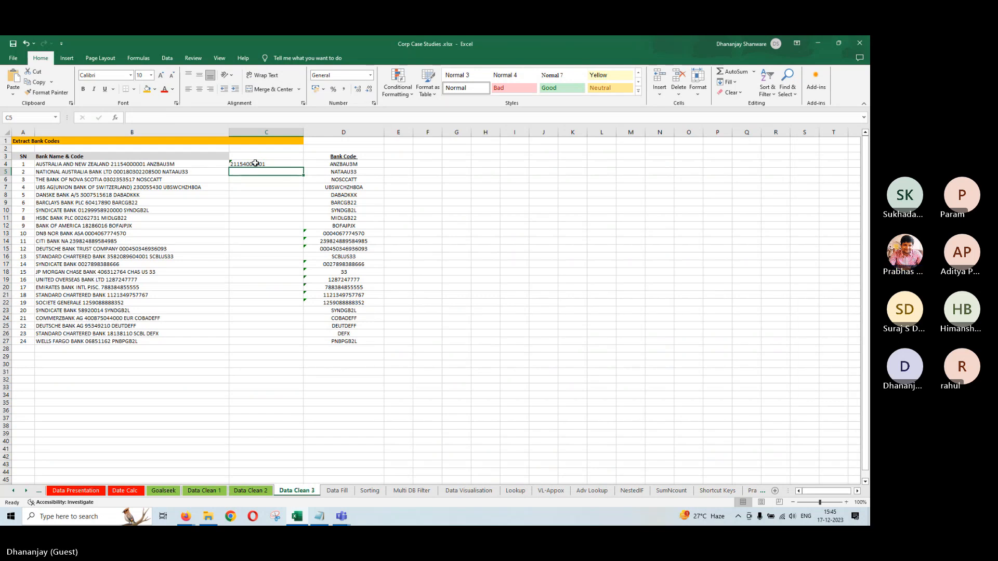
left_click(257, 163)
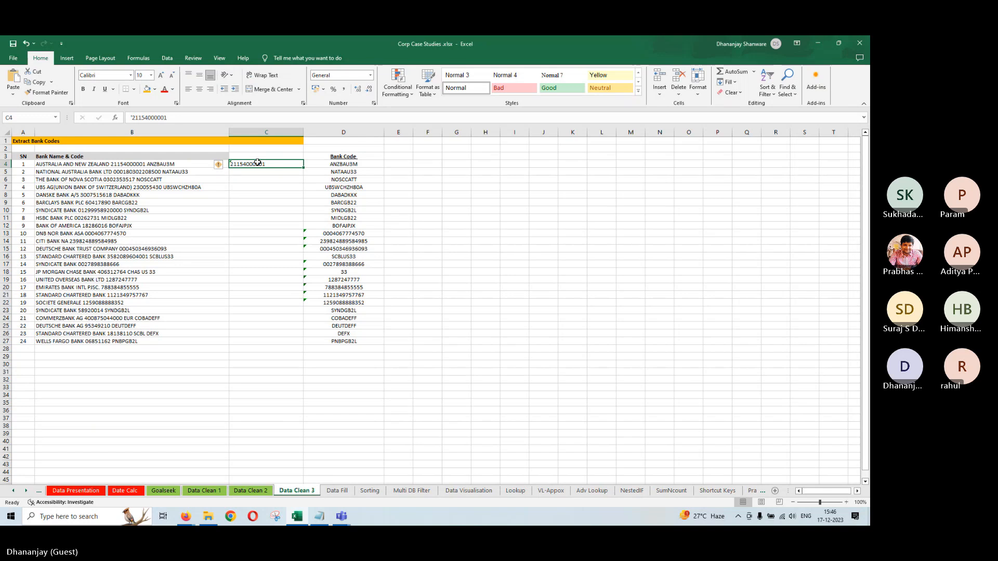
key("ctrl+e")
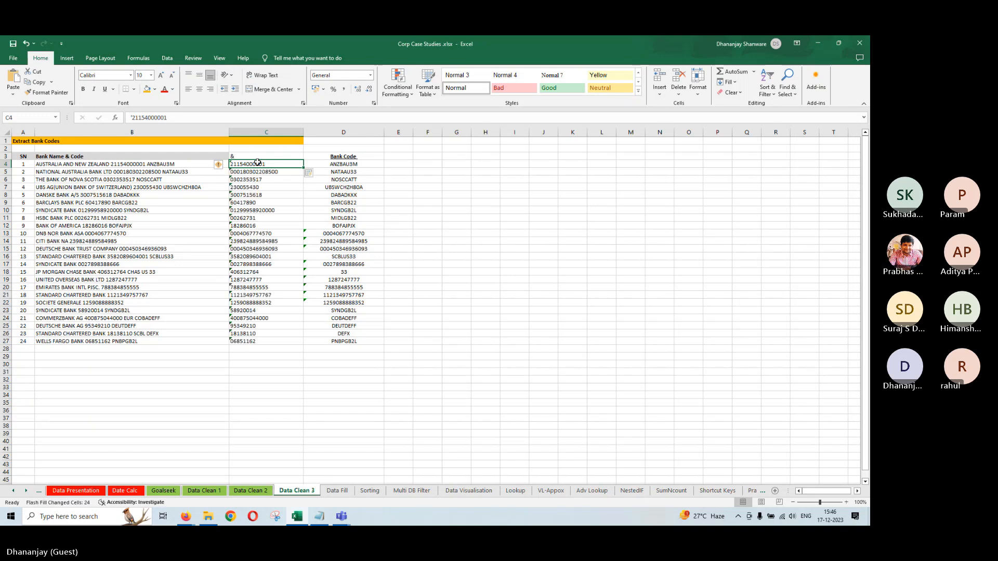
Copy C4:C27 and paste it back over itself as values only
left_click_drag(257, 163, 254, 342)
key("ctrl+c")
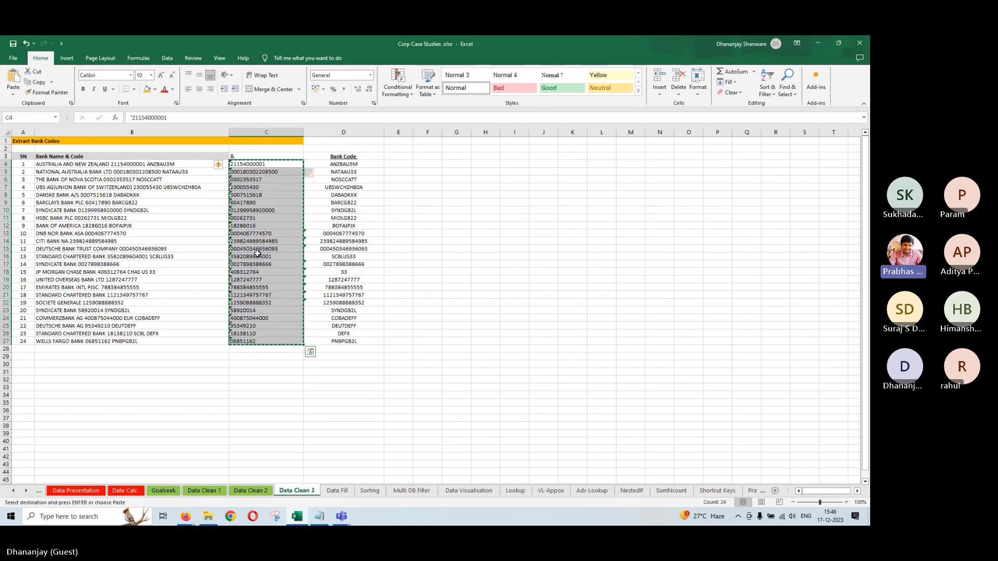
left_click(310, 351)
right_click(259, 254)
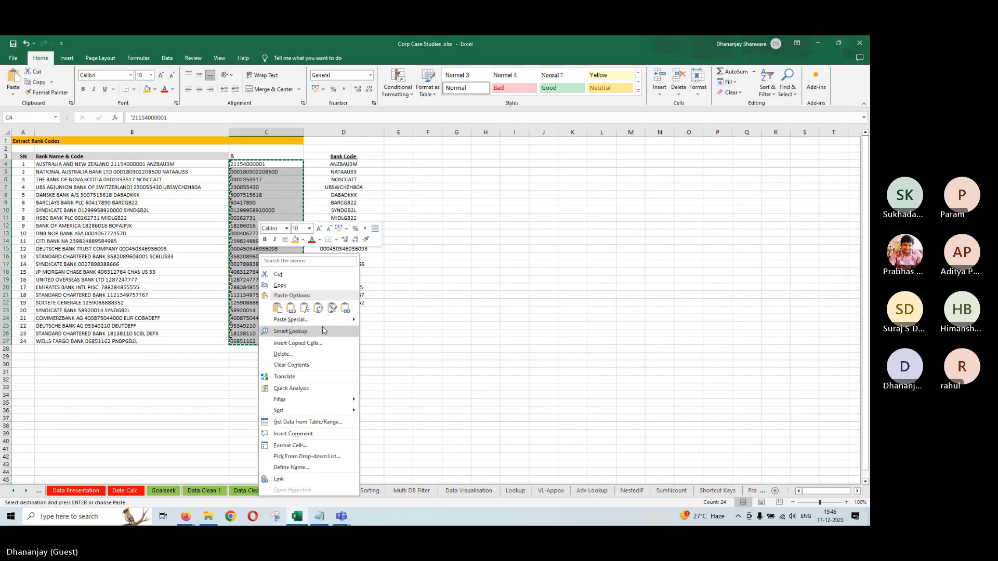
left_click(307, 319)
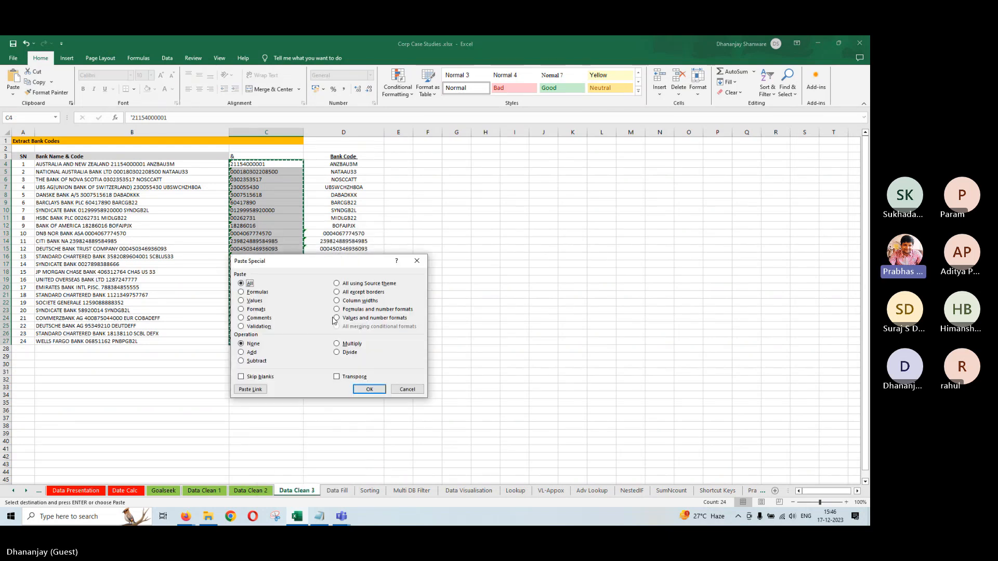
left_click(242, 301)
left_click(361, 390)
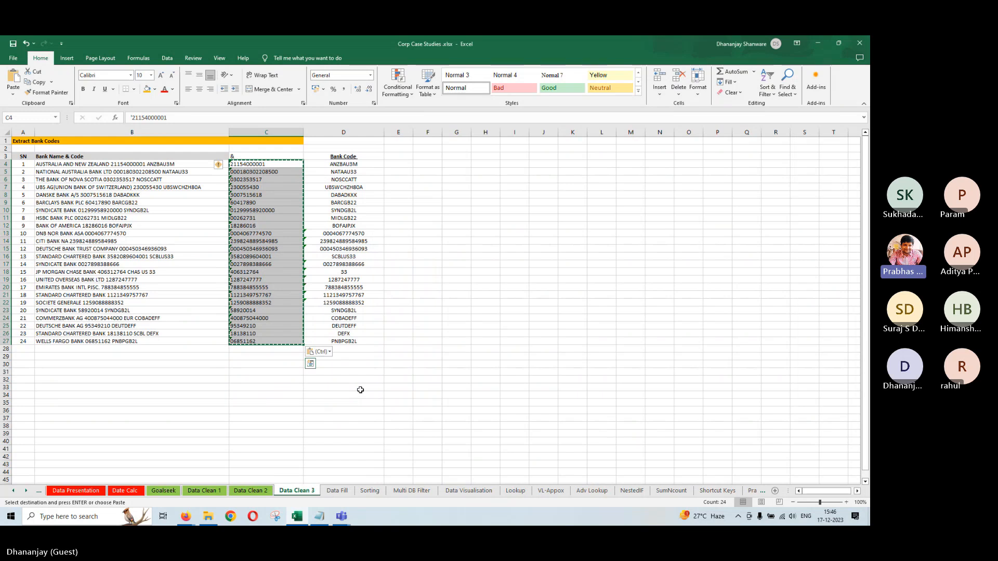
left_click(253, 157)
Retype 'Account Number' as the C3 header and select the numbers C4:C27
key("BackSpace")
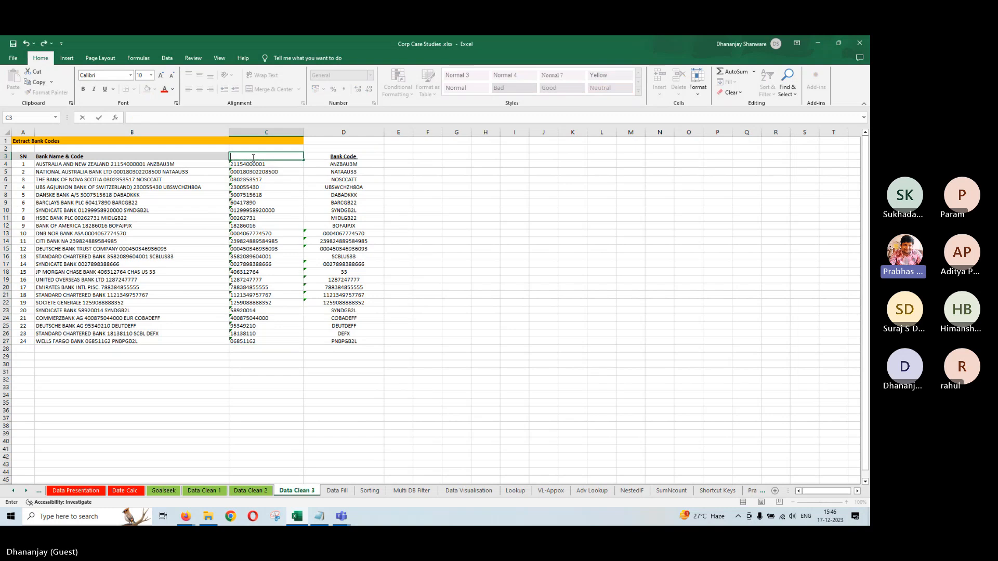
type("Account Nu")
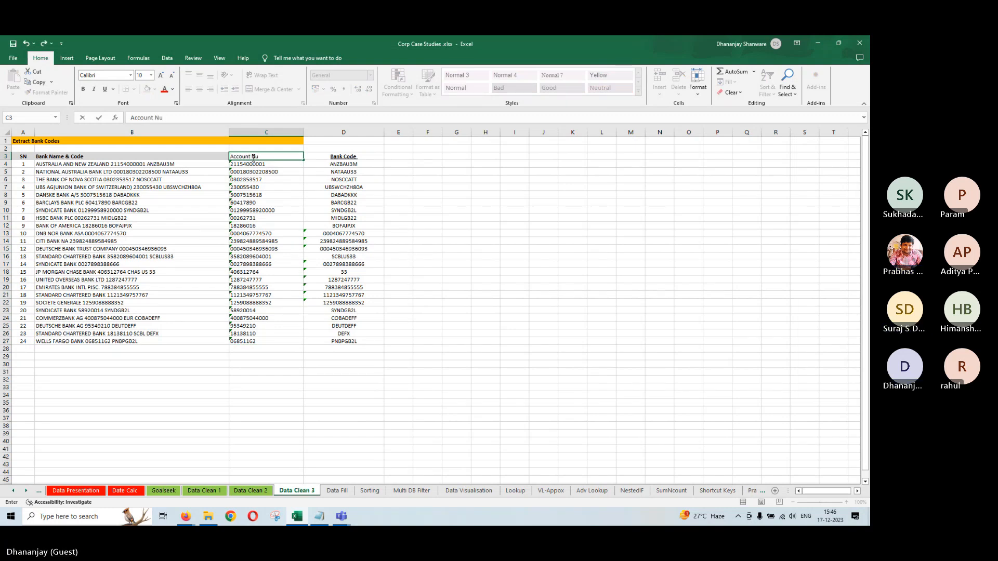
type("mber")
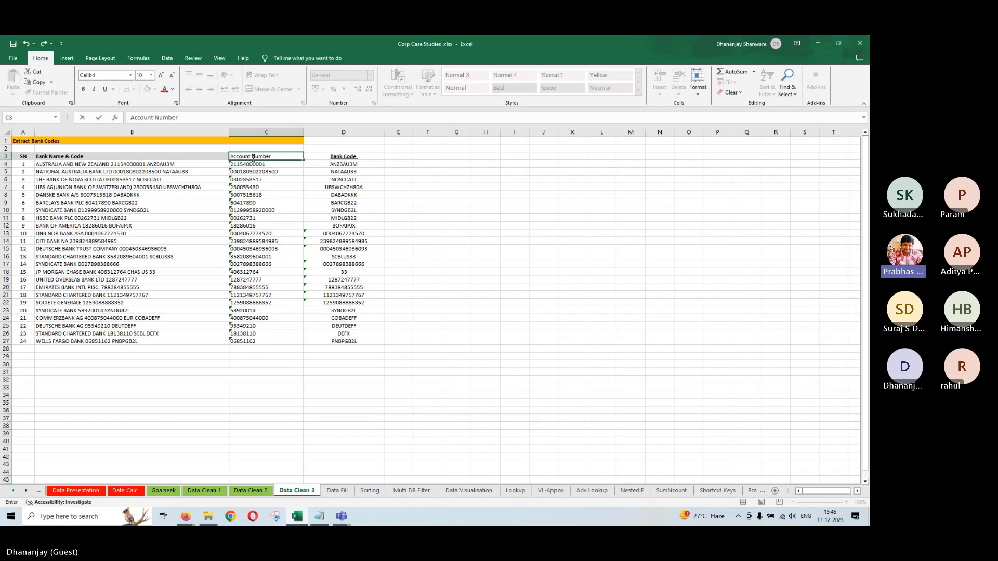
left_click_drag(251, 165, 248, 342)
left_click_drag(248, 337, 248, 333)
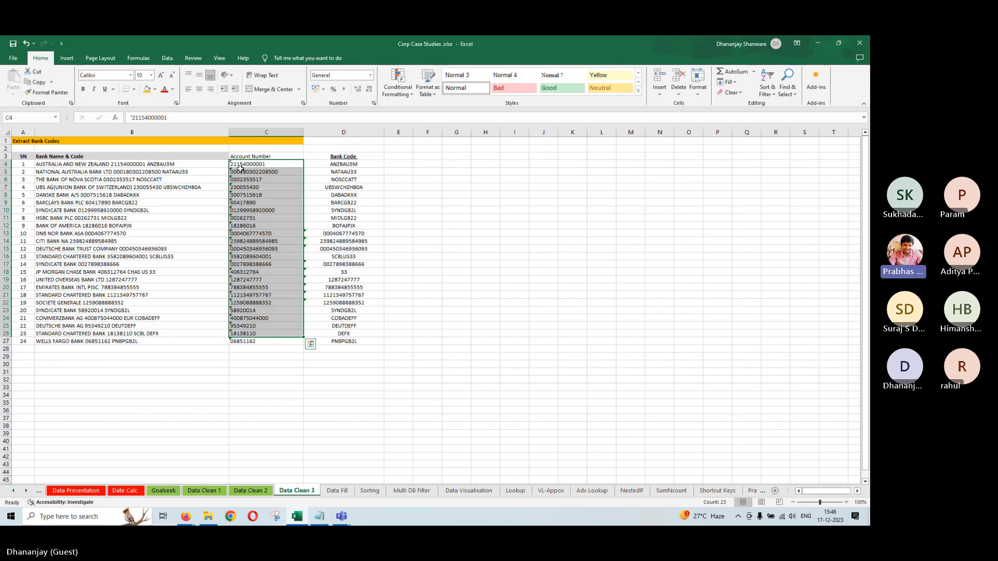
left_click_drag(241, 166, 243, 341)
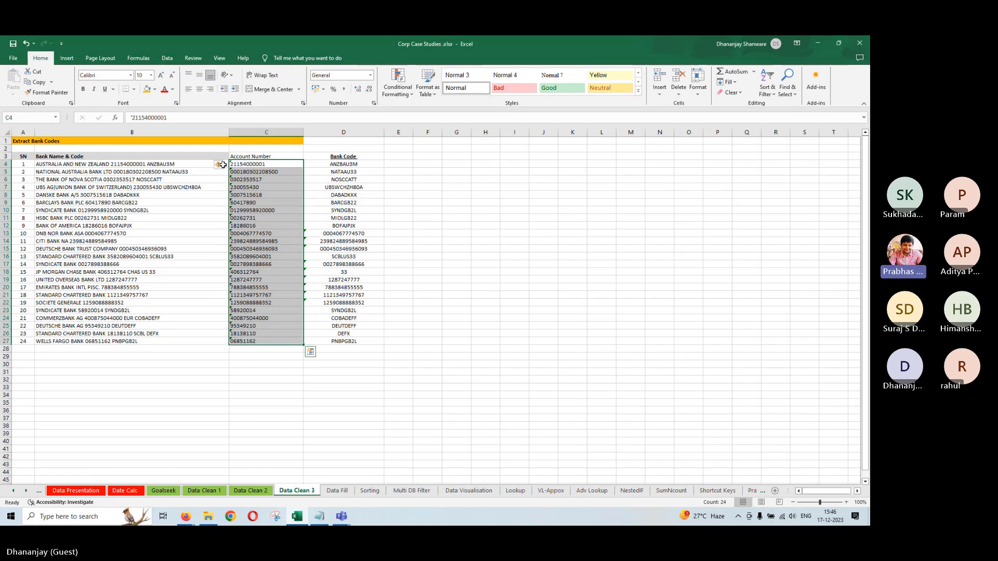
Ignore the number-stored-as-text errors on all account numbers in column C
left_click(245, 333)
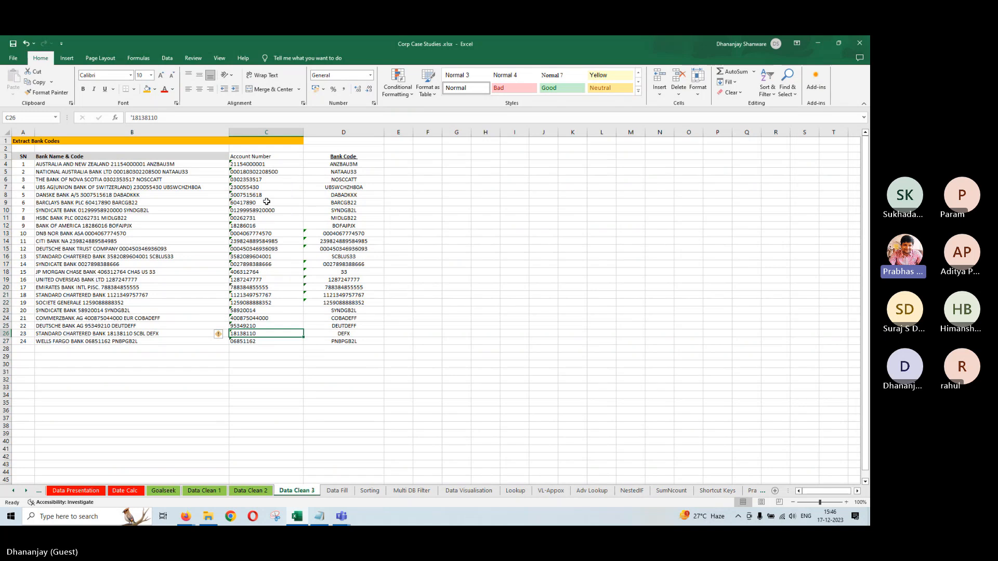
left_click(259, 165)
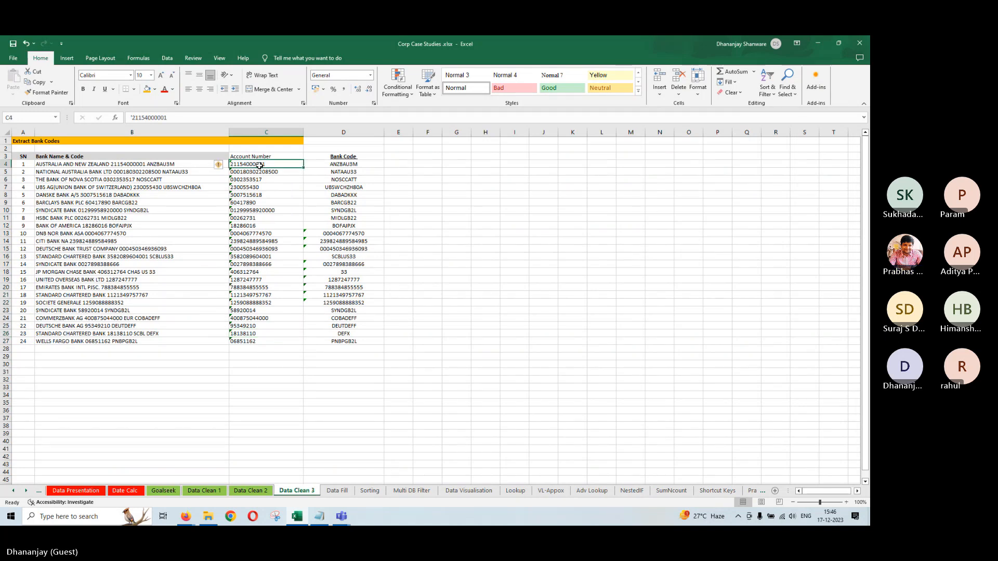
key("ctrl+shift+Down")
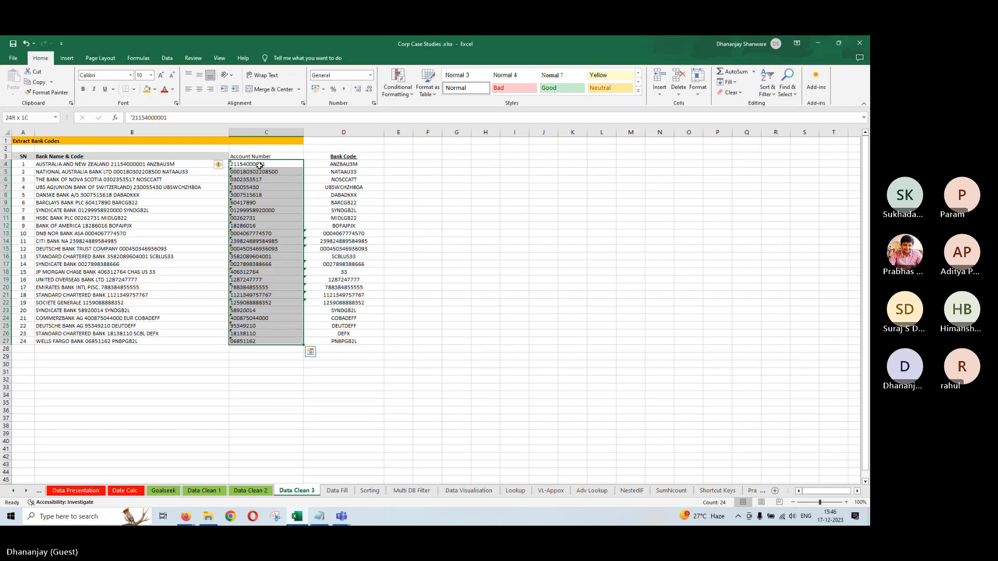
left_click(225, 166)
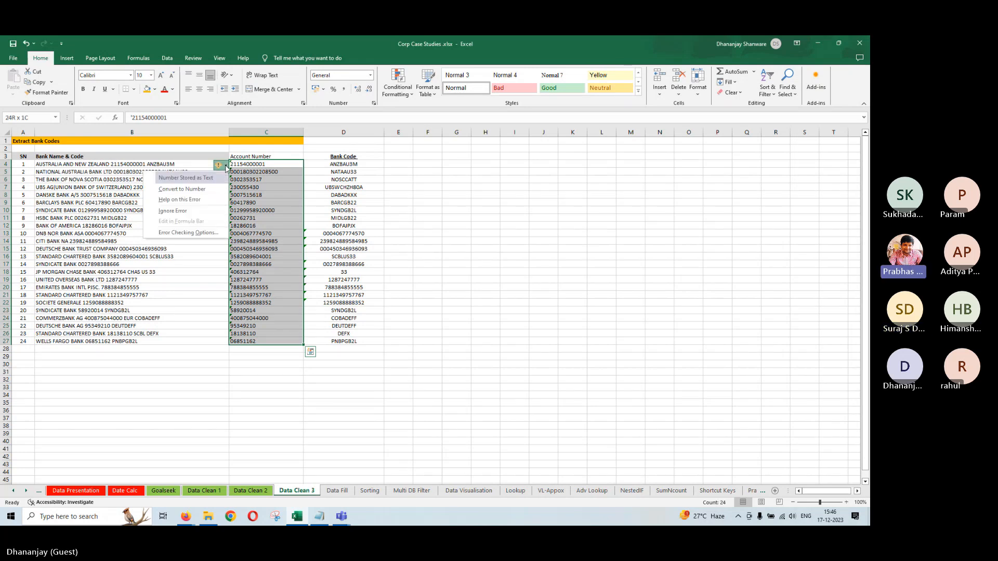
left_click(173, 211)
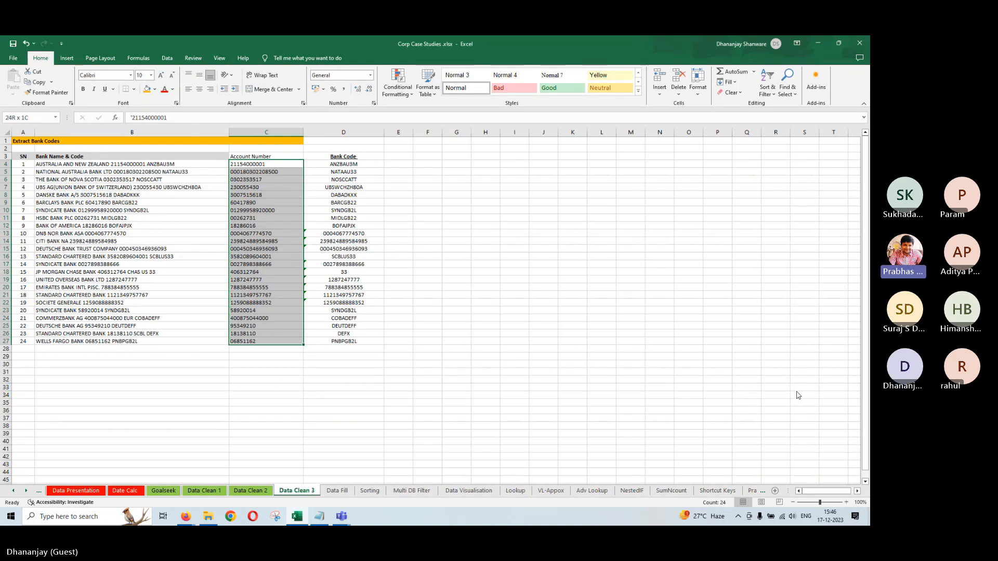
left_click(829, 411)
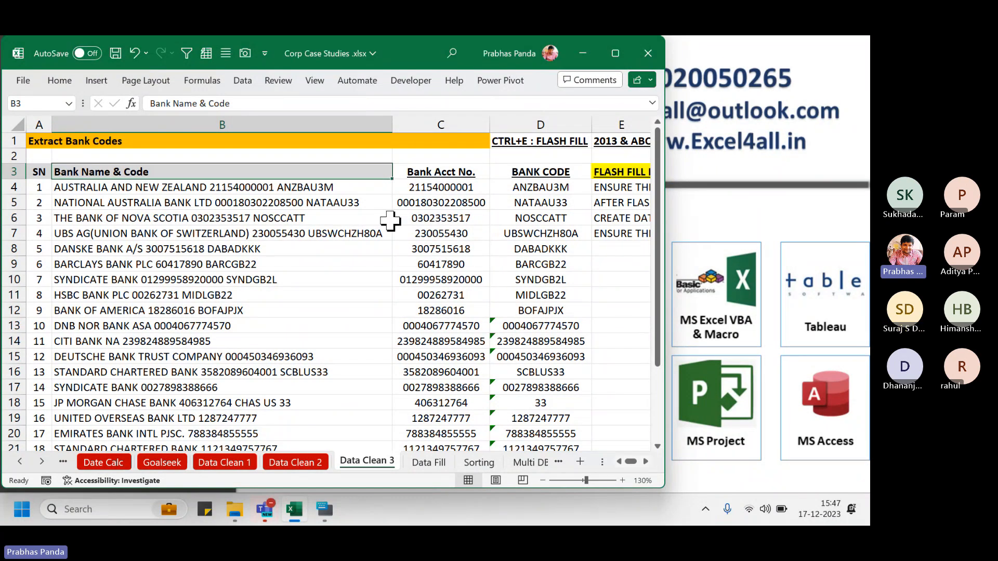
left_click(436, 248)
key("alt+i")
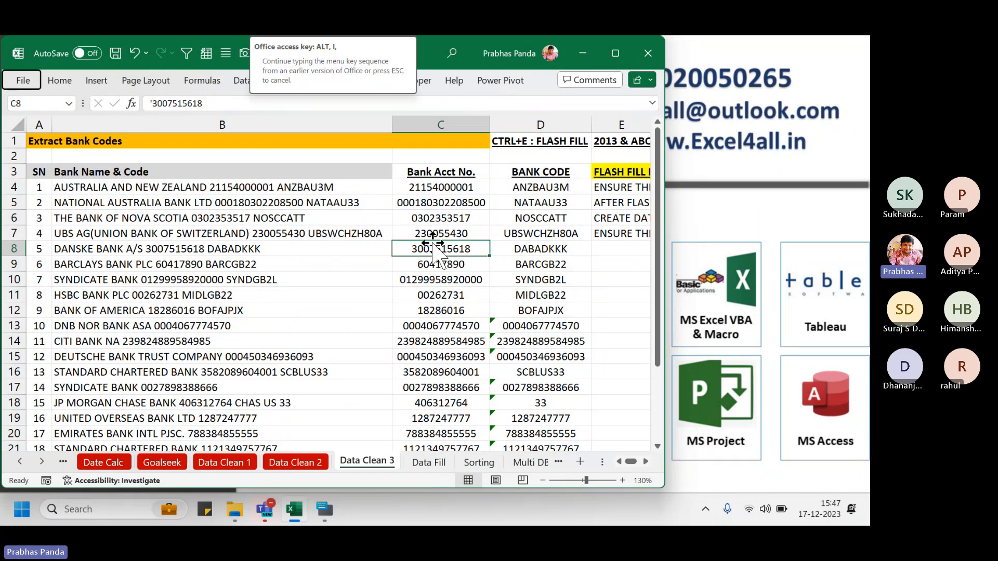
key("F2")
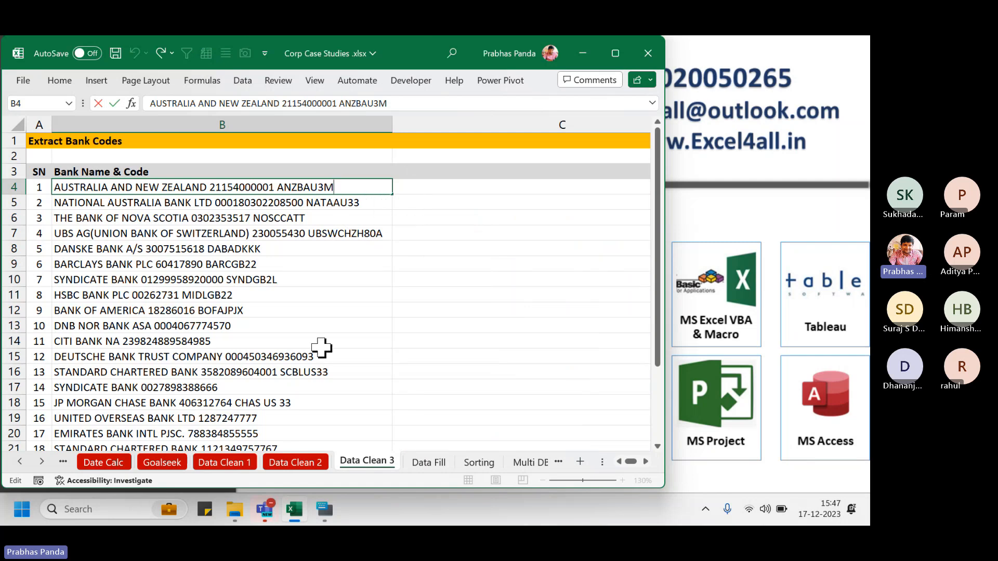
left_click(329, 372)
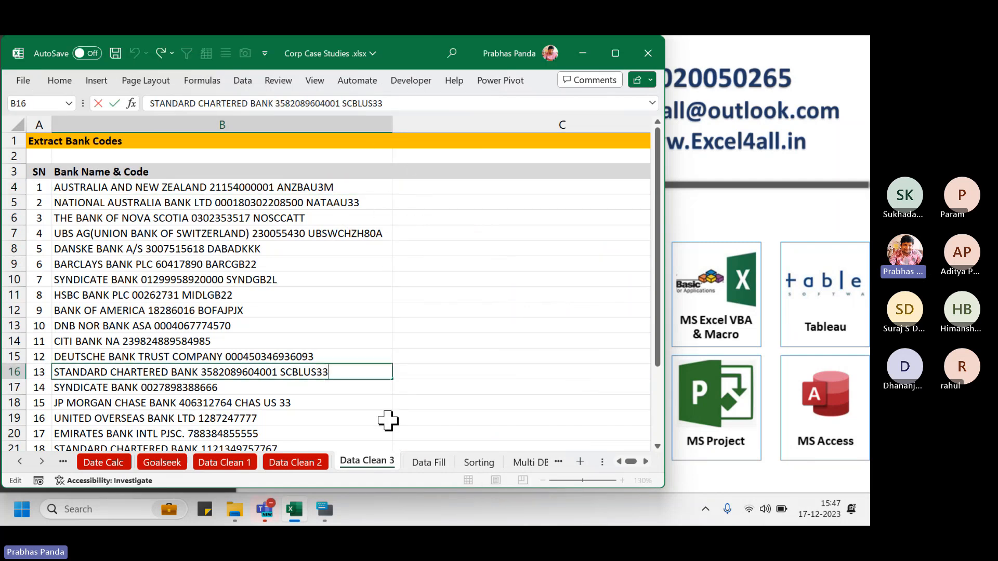
key("F2")
key("shift+Left")
key("shift+Left")
key("shift+Left")
key("shift+Left")
key("shift+Left")
key("shift+Left")
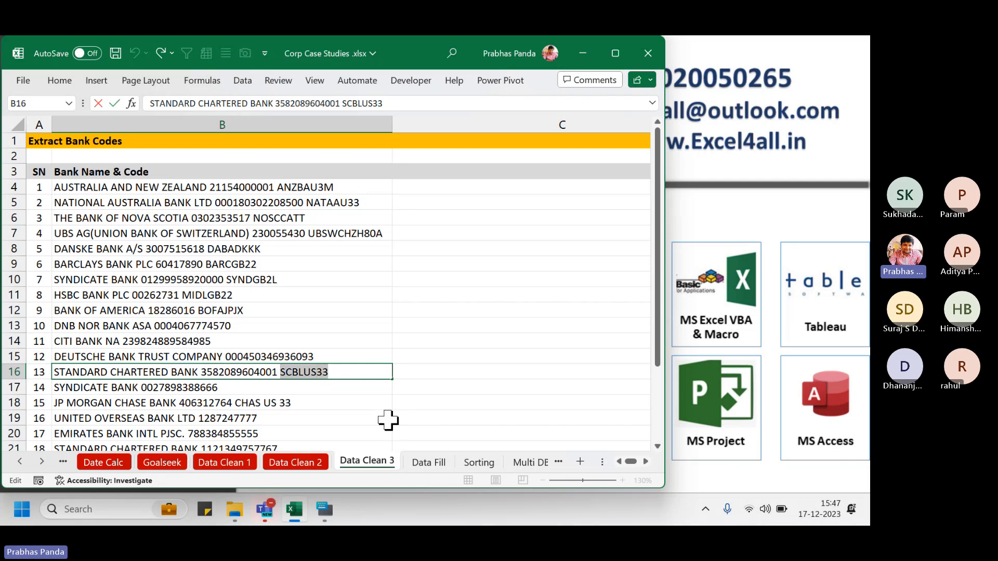
key("Tab")
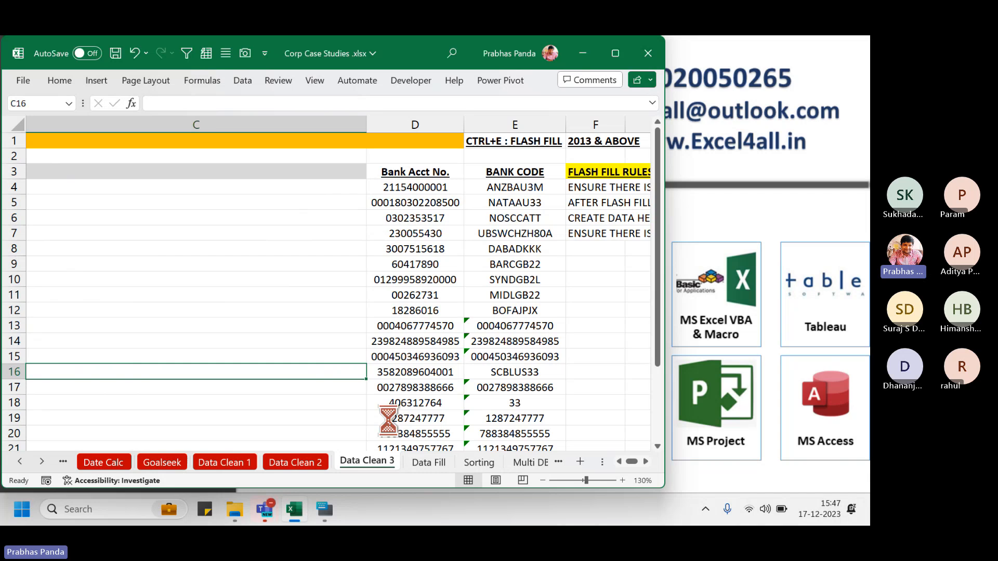
key("ctrl+v")
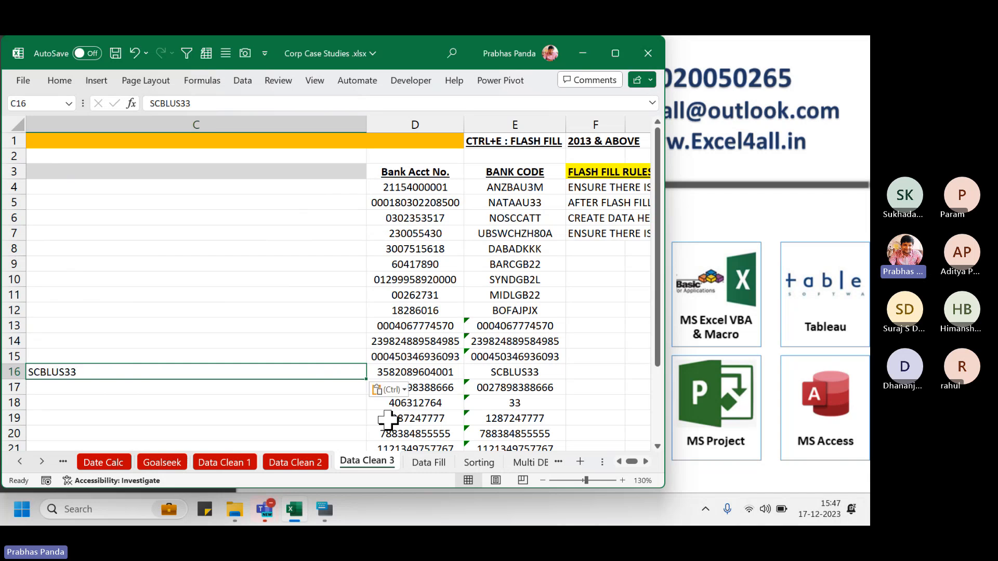
left_click(619, 462)
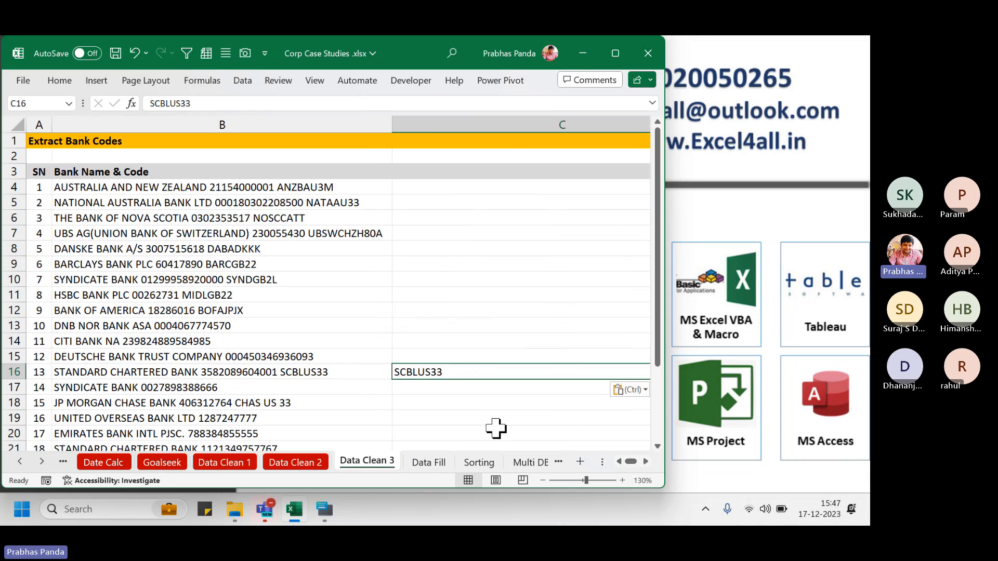
key("ctrl+e")
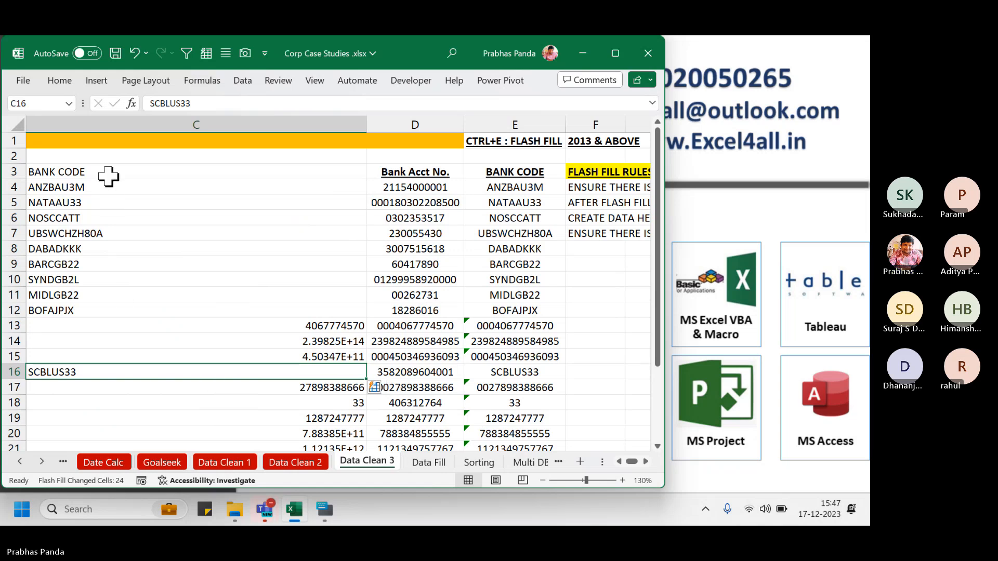
left_click_drag(108, 176, 118, 330)
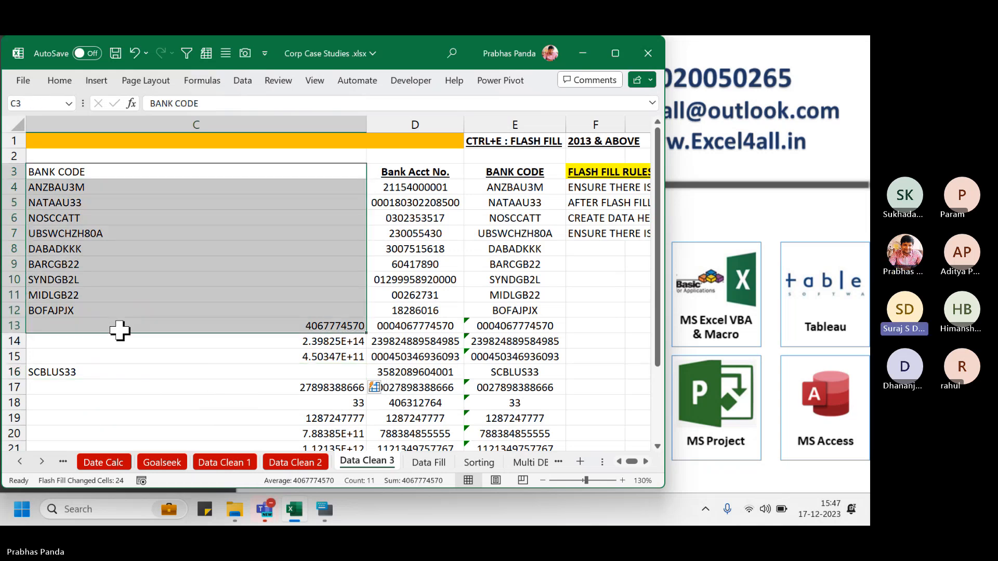
scroll(155, 312, "down", 4)
left_click_drag(174, 206, 172, 367)
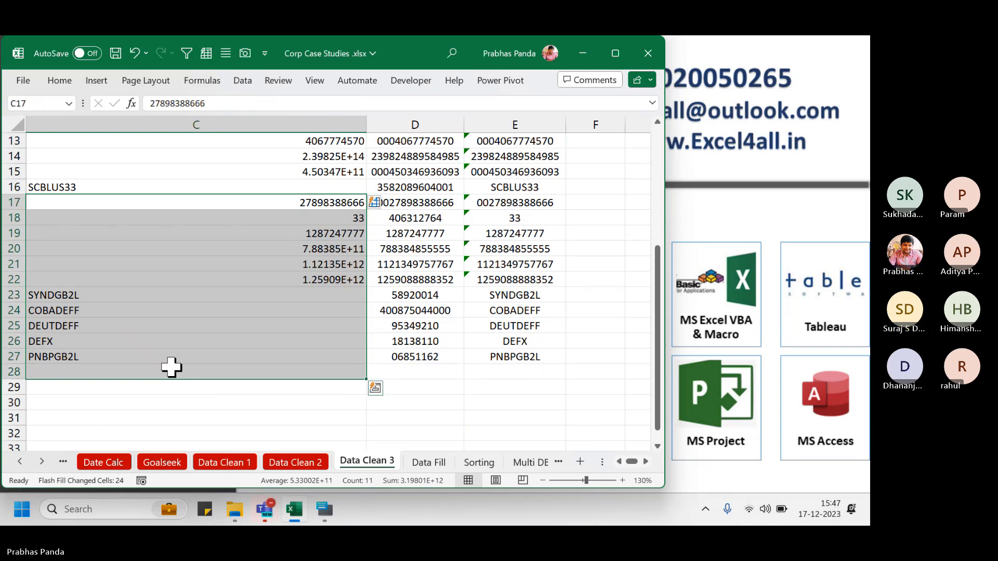
key("ctrl+z")
key("ctrl+z")
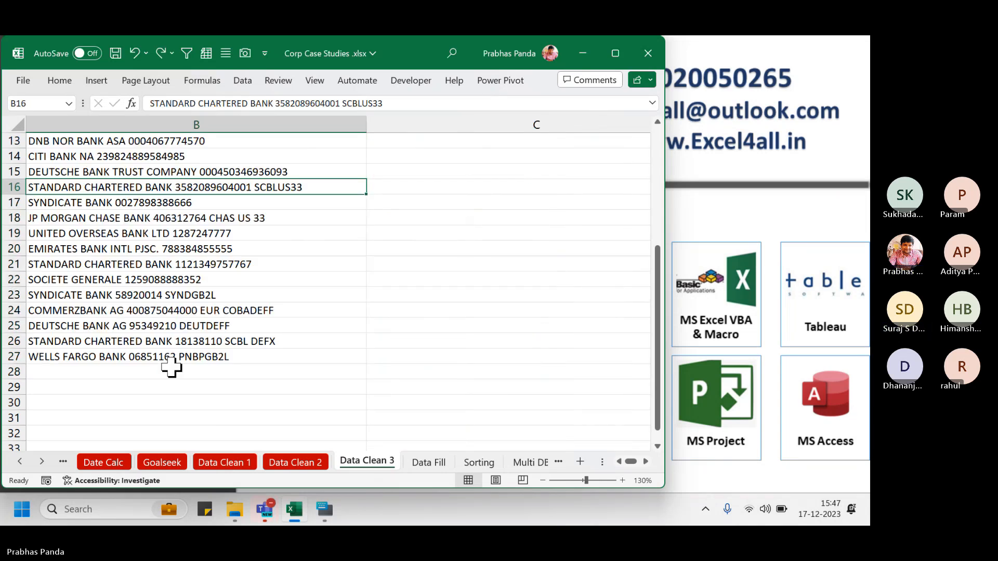
key("ctrl+z")
key("ctrl+z")
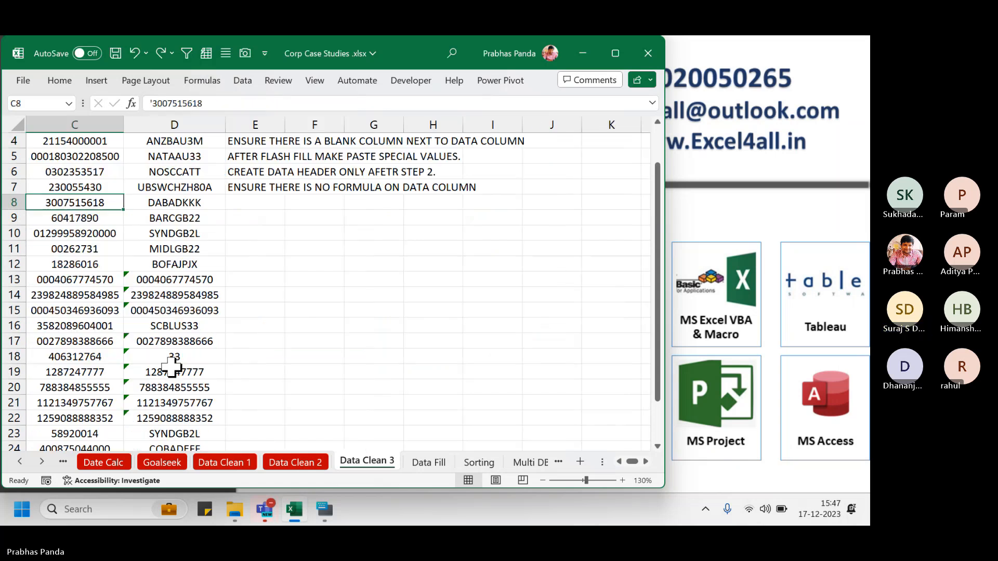
key("Up")
key("ctrl+Home")
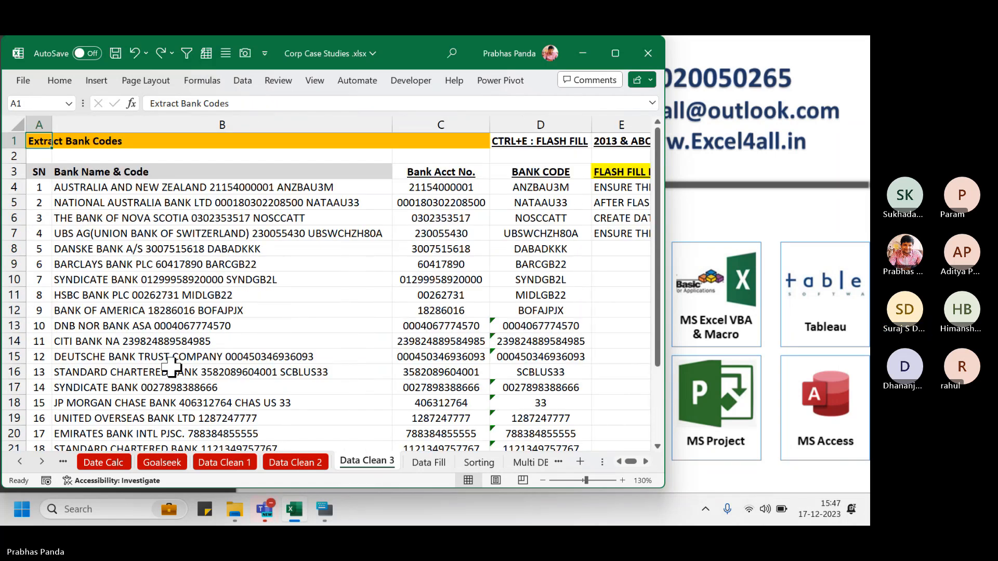
Switch back to the Teams meeting window and commit the account number in C4
left_click(269, 514)
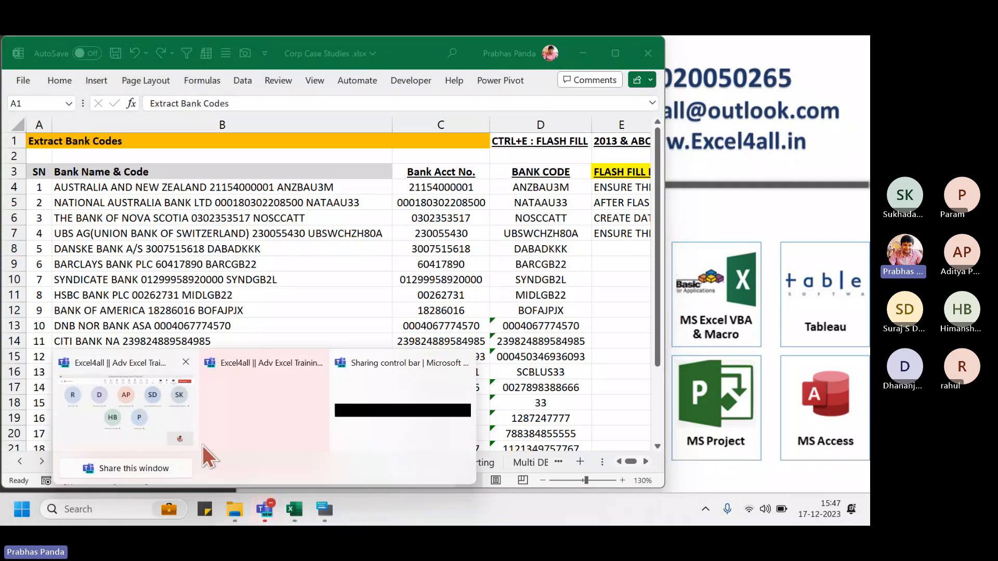
left_click(202, 445)
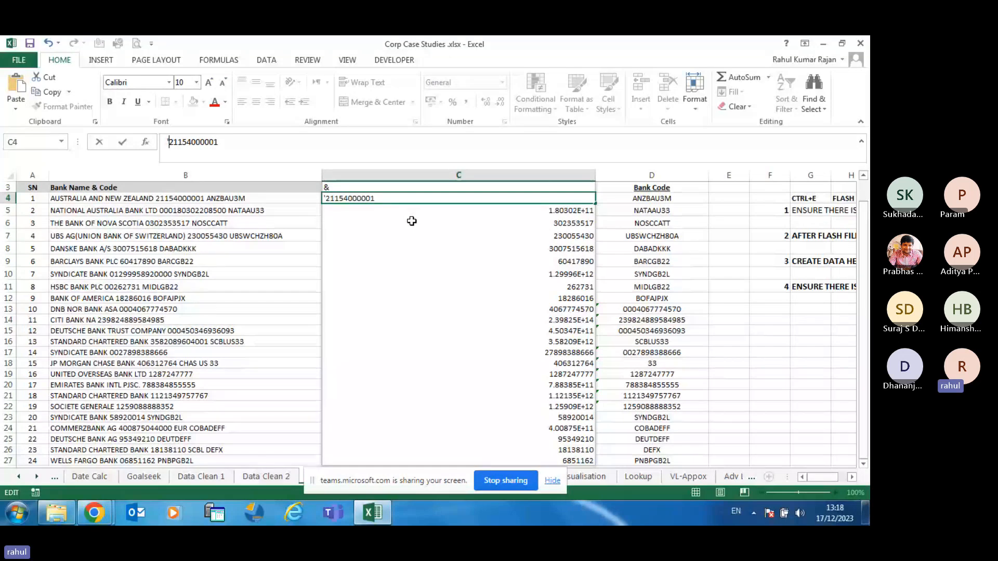
key("Return")
Try Flash Fill from C4, dismiss the no-pattern message, undo, and select the column C cells
key("Up")
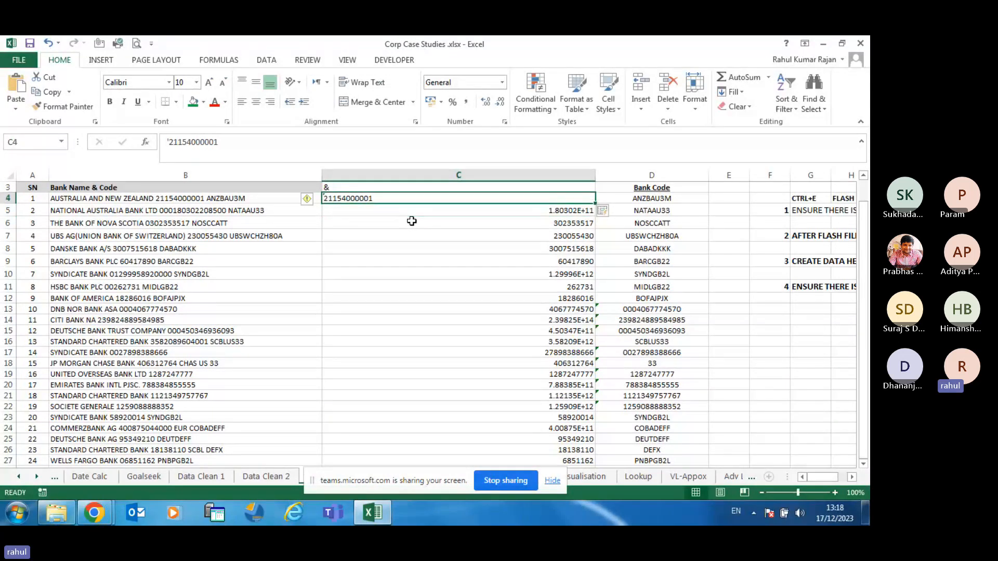
key("ctrl+e")
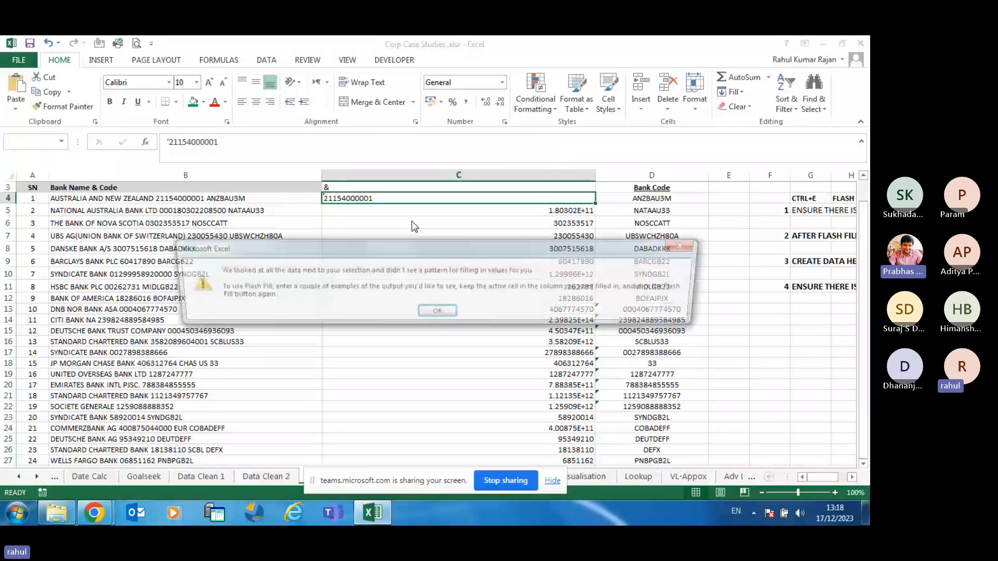
left_click(454, 314)
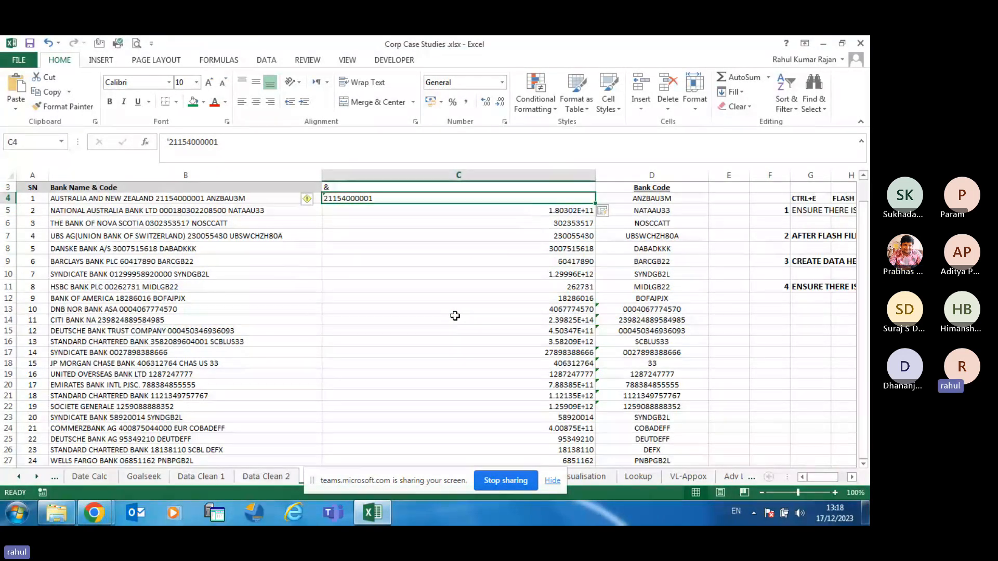
key("ctrl+z")
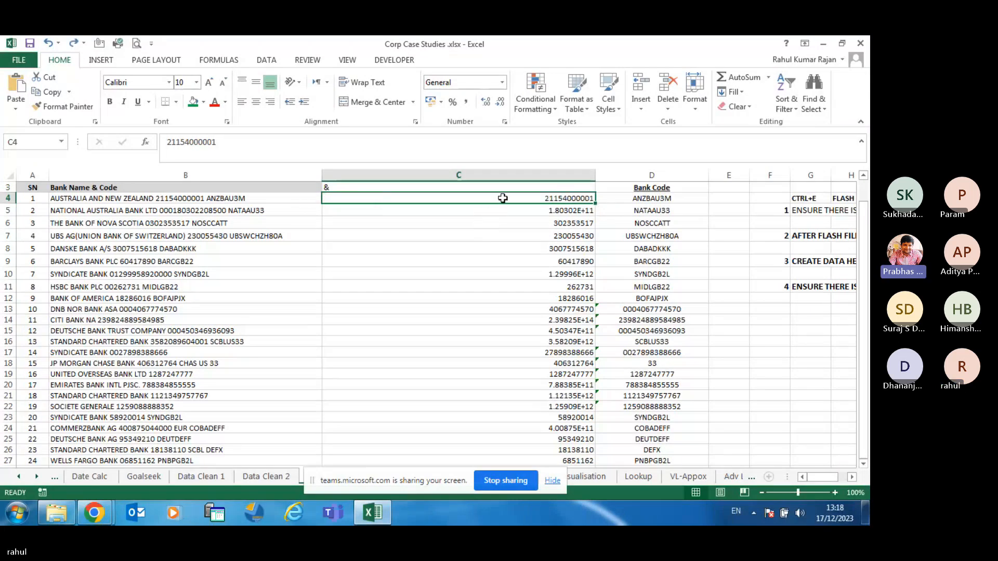
left_click_drag(507, 205, 542, 214)
key("Delete")
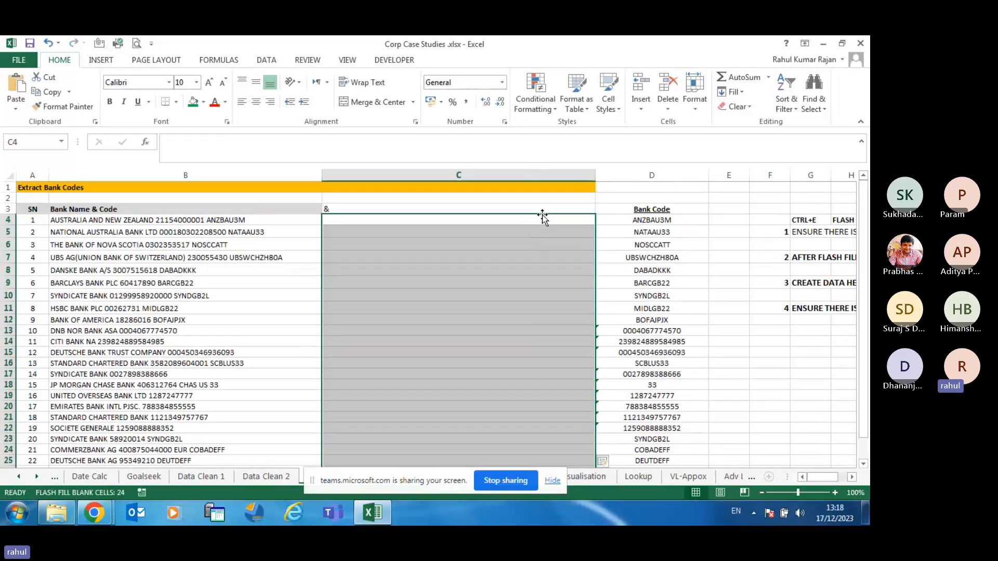
left_click(437, 219)
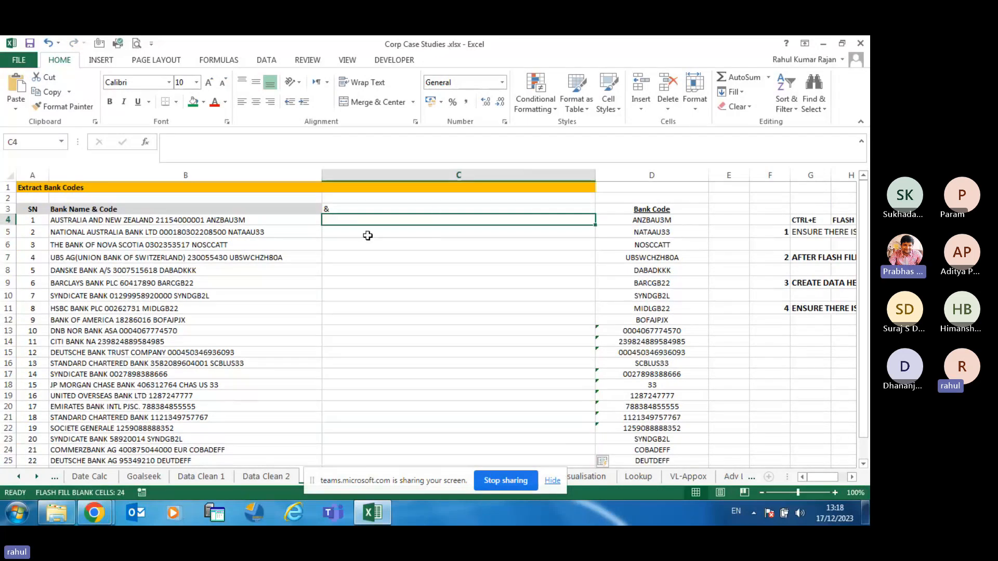
left_click(363, 210)
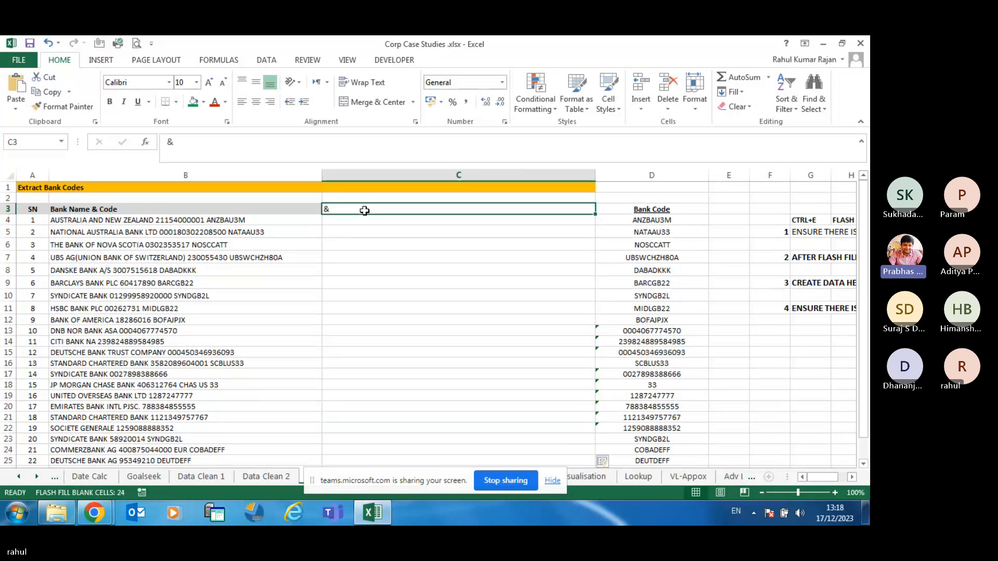
key("Delete")
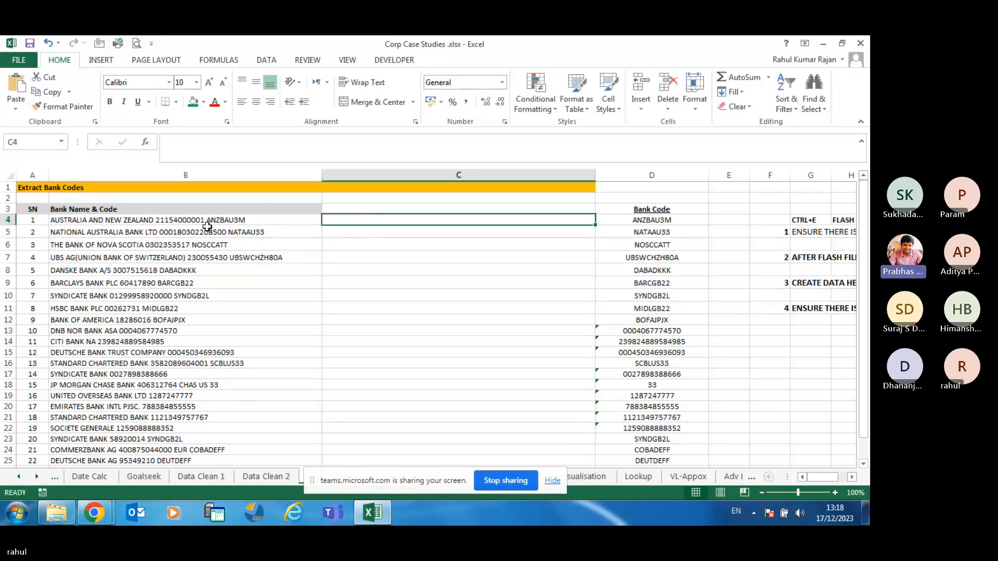
left_click(205, 221)
double_click(206, 221)
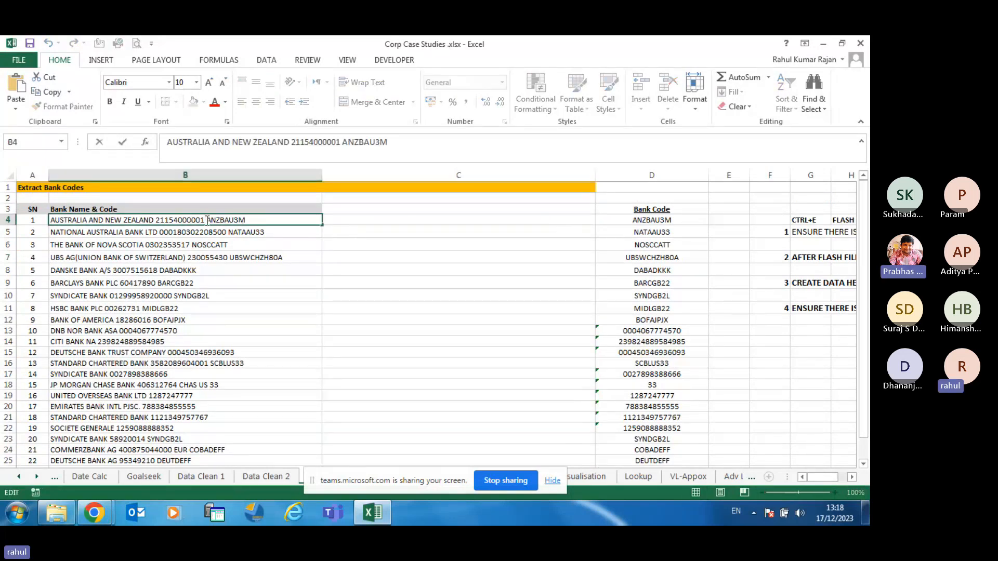
left_click_drag(207, 221, 158, 222)
key("ctrl+c")
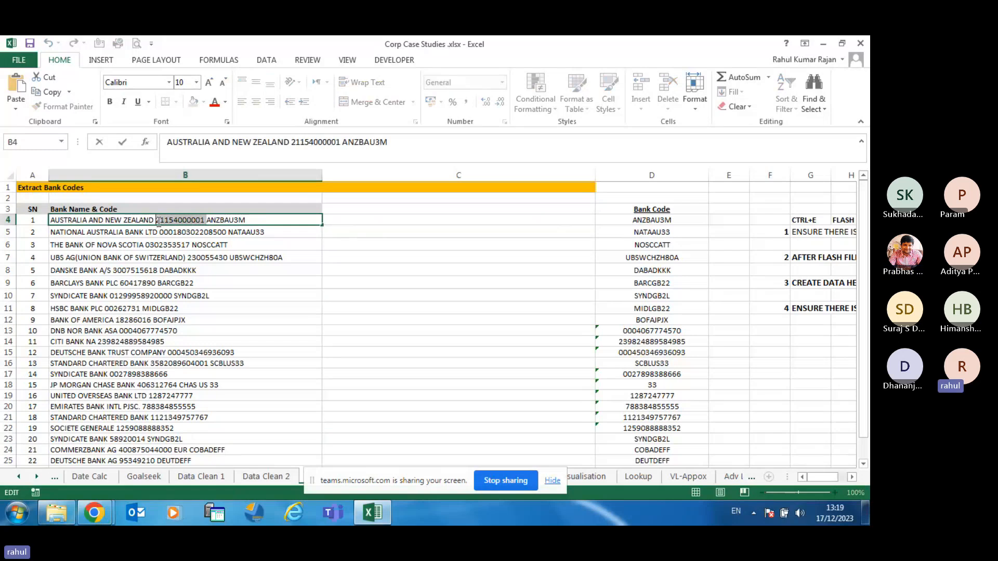
left_click(343, 220)
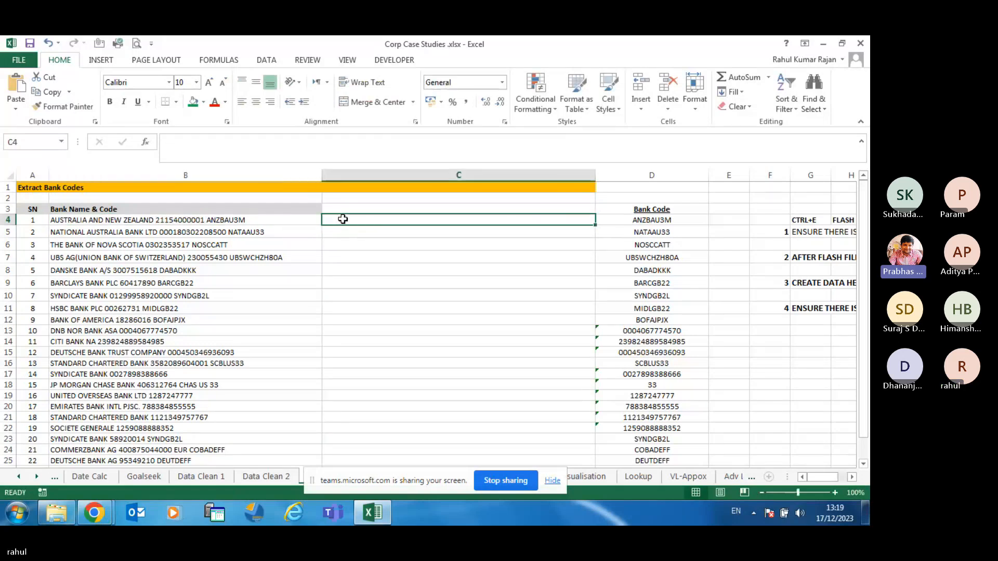
key("ctrl+v")
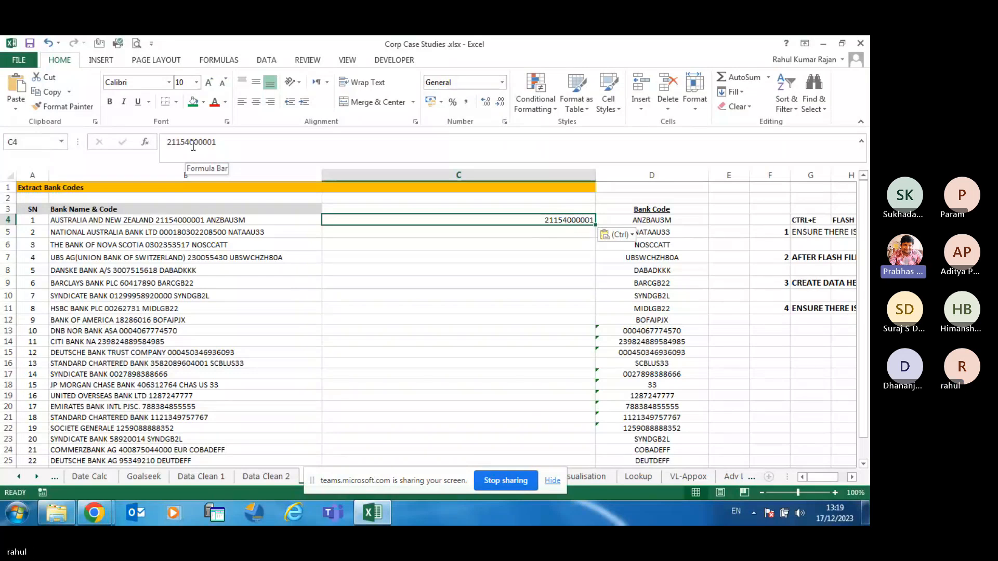
key("ctrl+z")
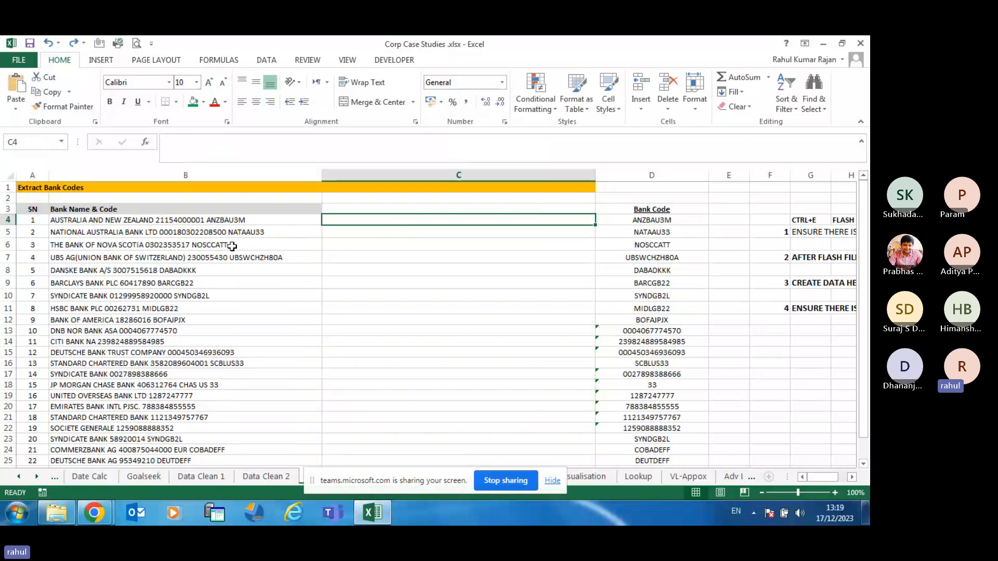
Retry marking the account number inside the first bank entry in B4
type("'")
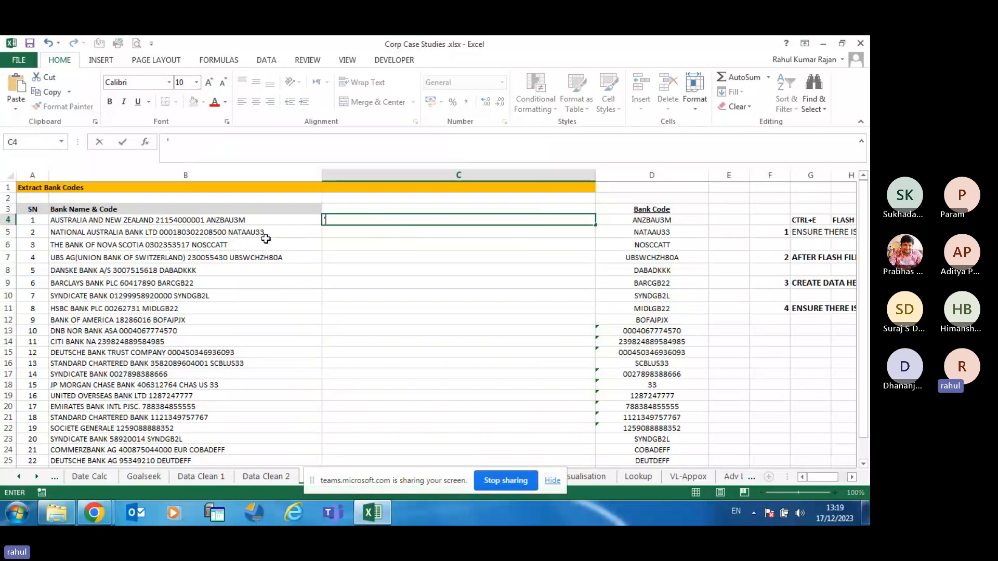
double_click(205, 220)
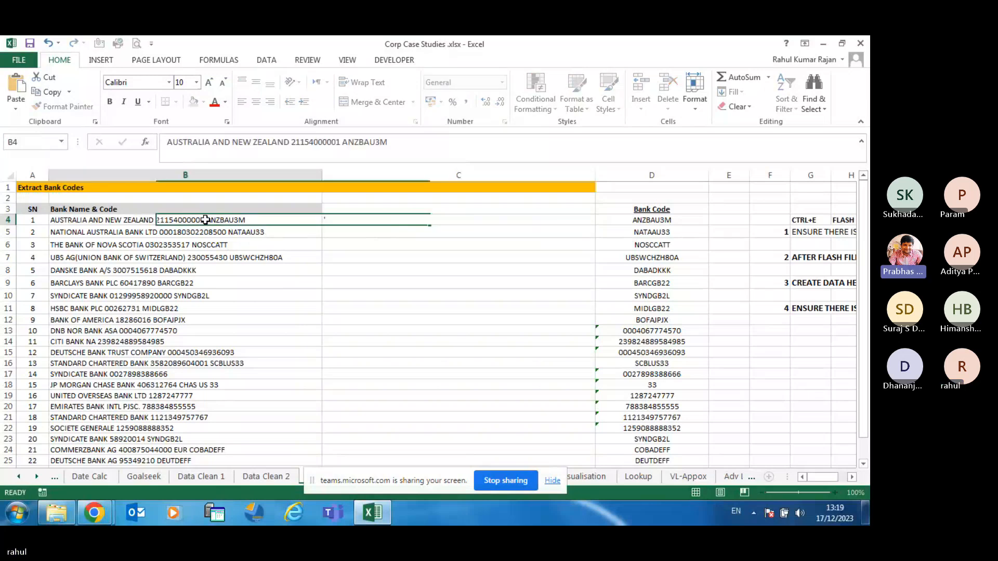
left_click_drag(204, 220, 157, 220)
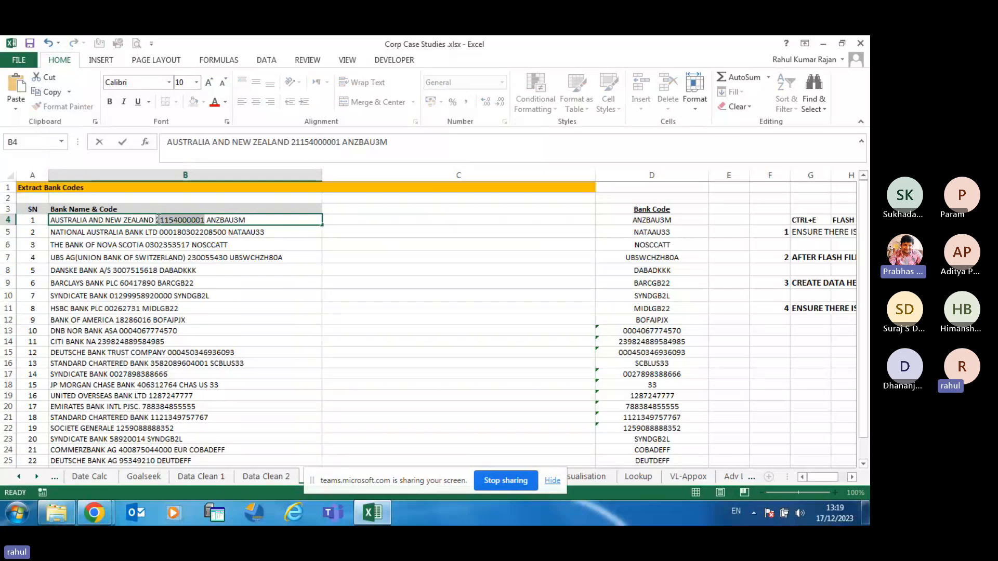
left_click(357, 256)
left_click(353, 222)
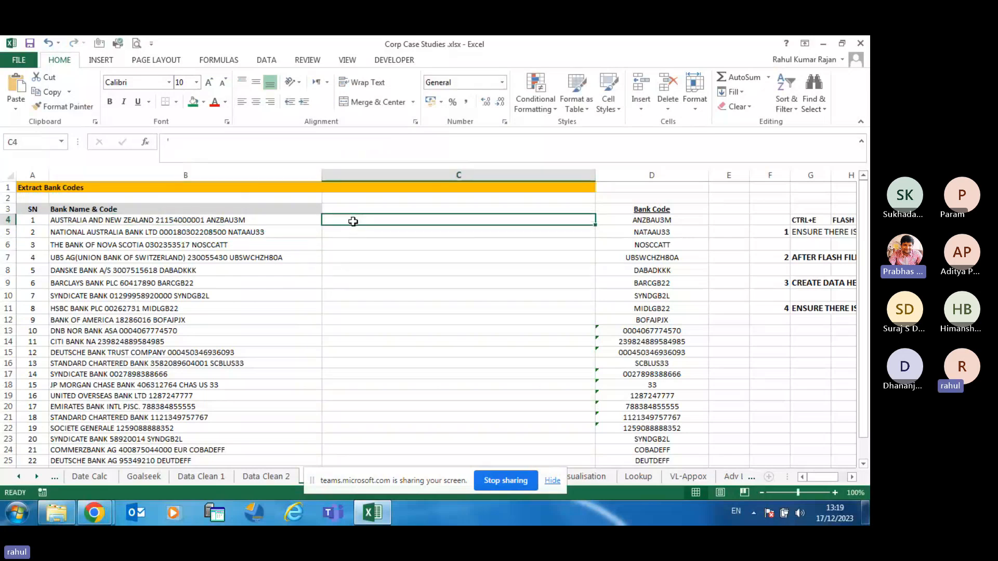
left_click(206, 220)
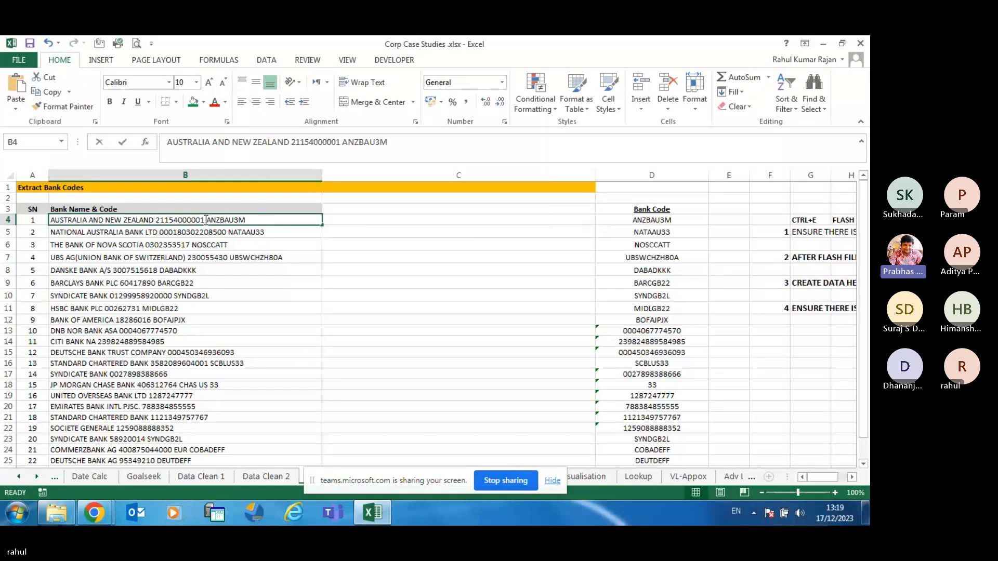
double_click(206, 220)
left_click_drag(206, 219, 155, 220)
key("ctrl+c")
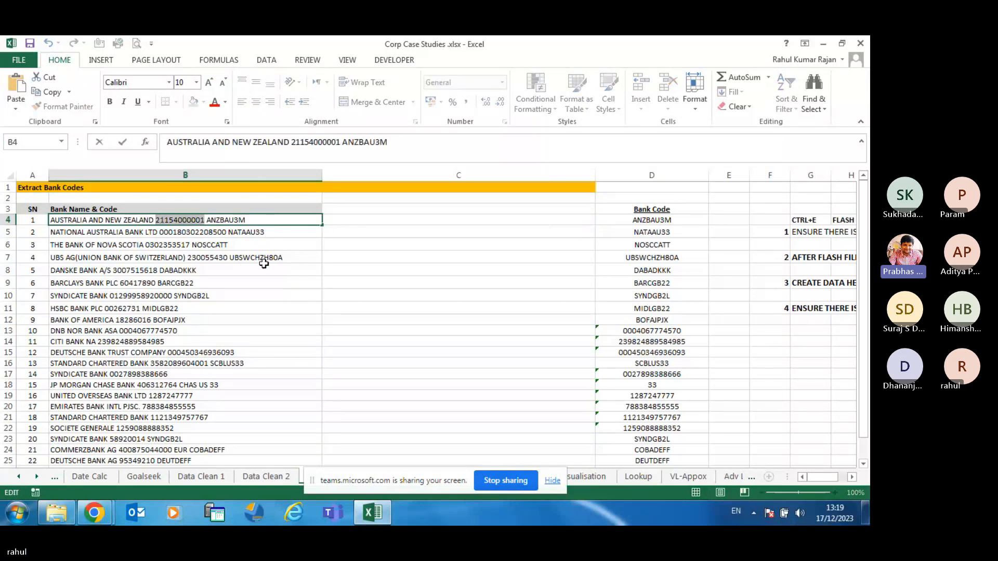
left_click(357, 221)
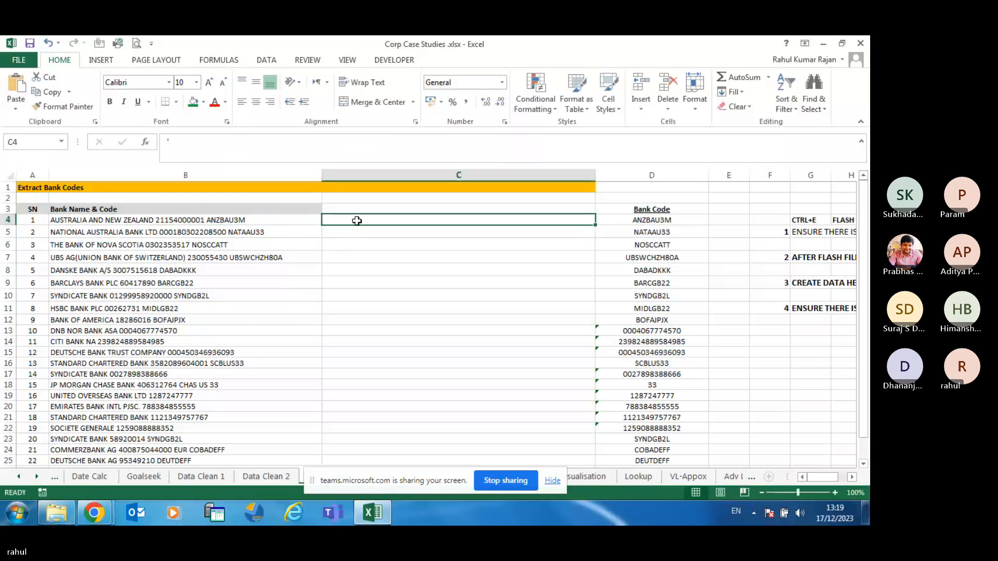
type("'")
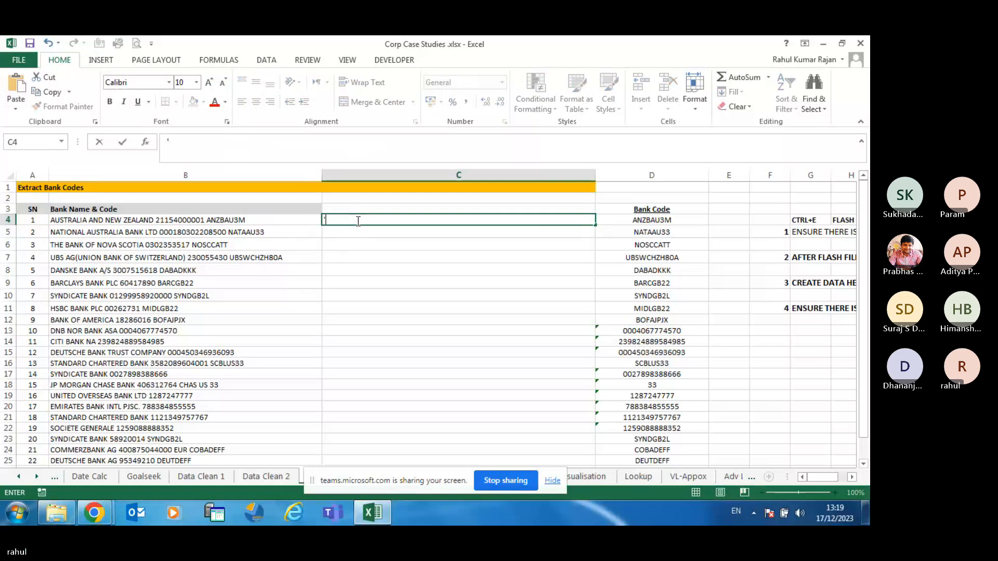
key("ctrl+v")
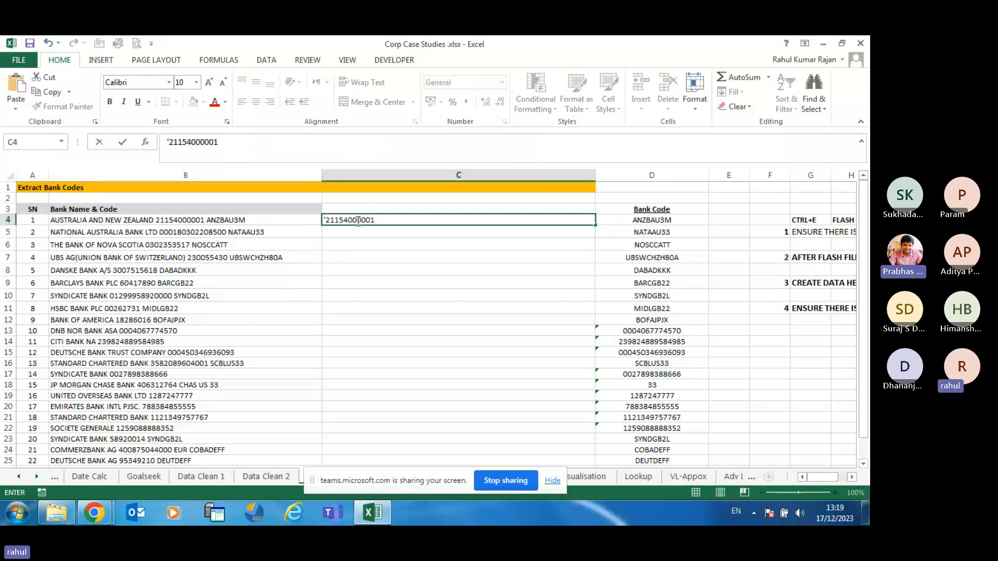
key("Return")
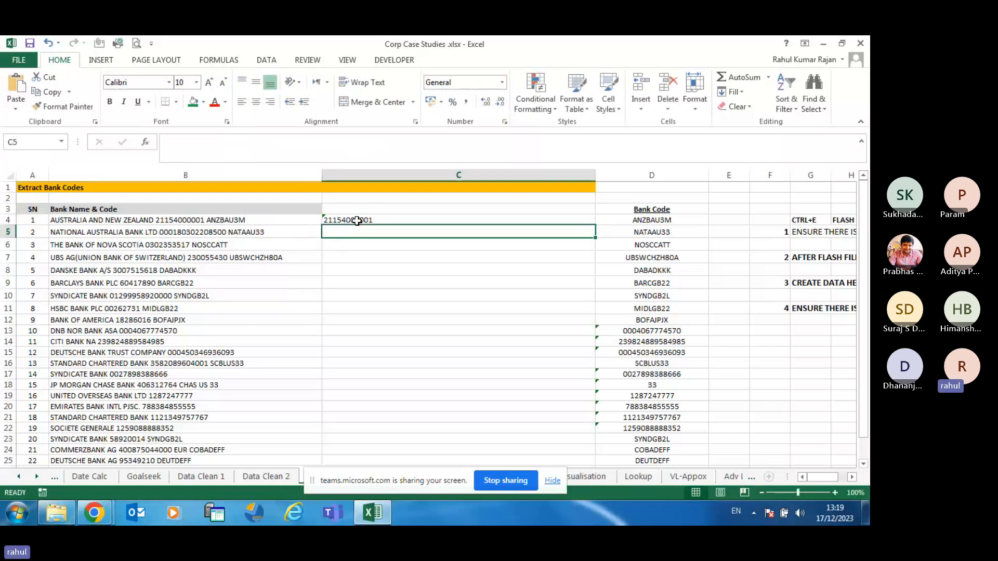
left_click(356, 220)
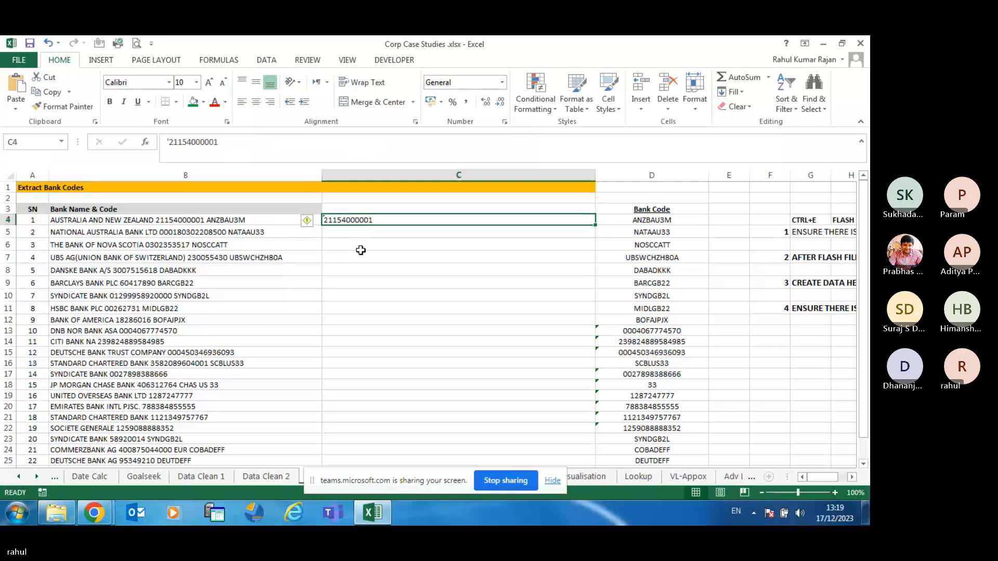
Flash Fill the 24 account numbers into C5:C27, then paste C4:C27 back as values
key("ctrl+e")
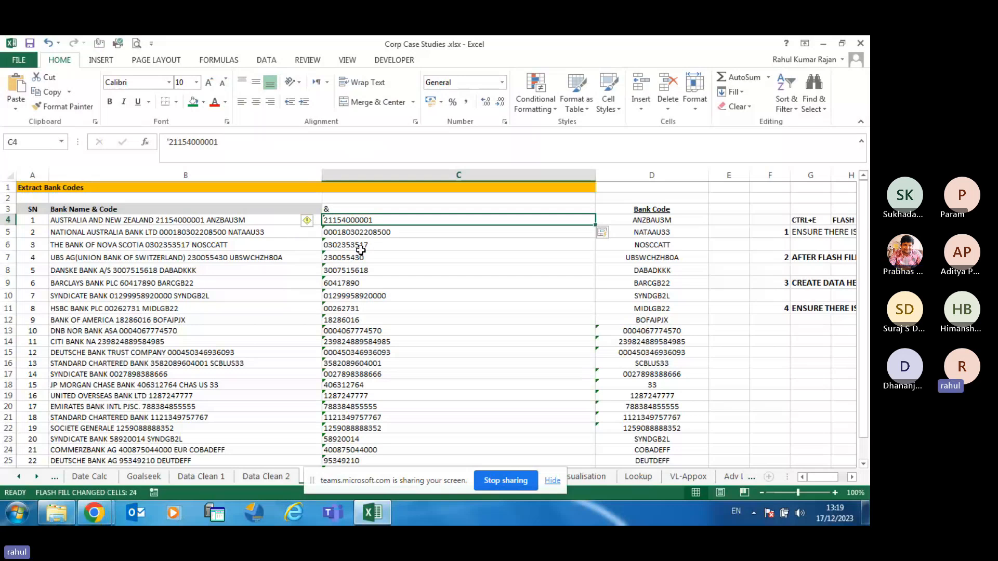
key("ctrl+shift+Down")
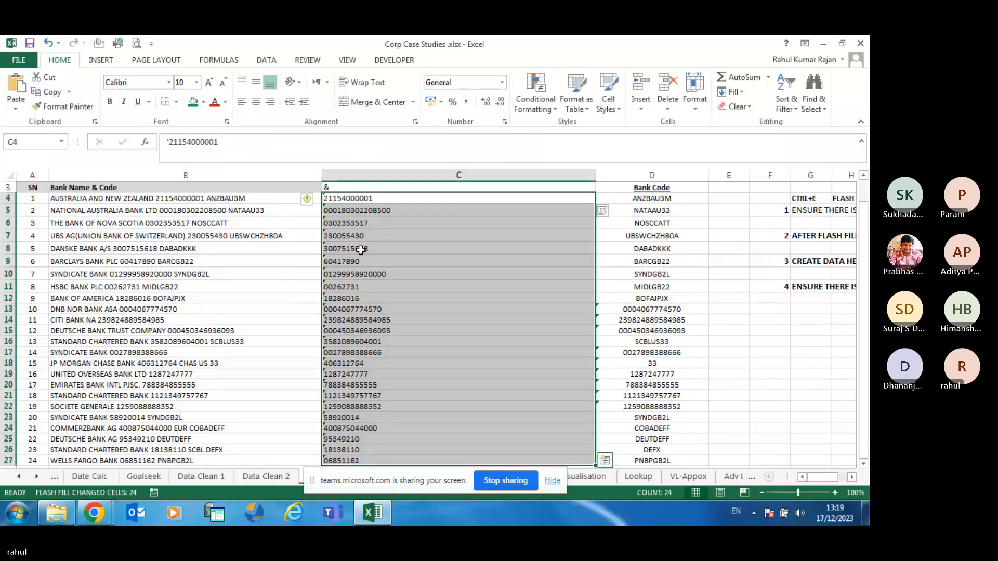
mouse_move(317, 202)
key("ctrl+c")
right_click(396, 269)
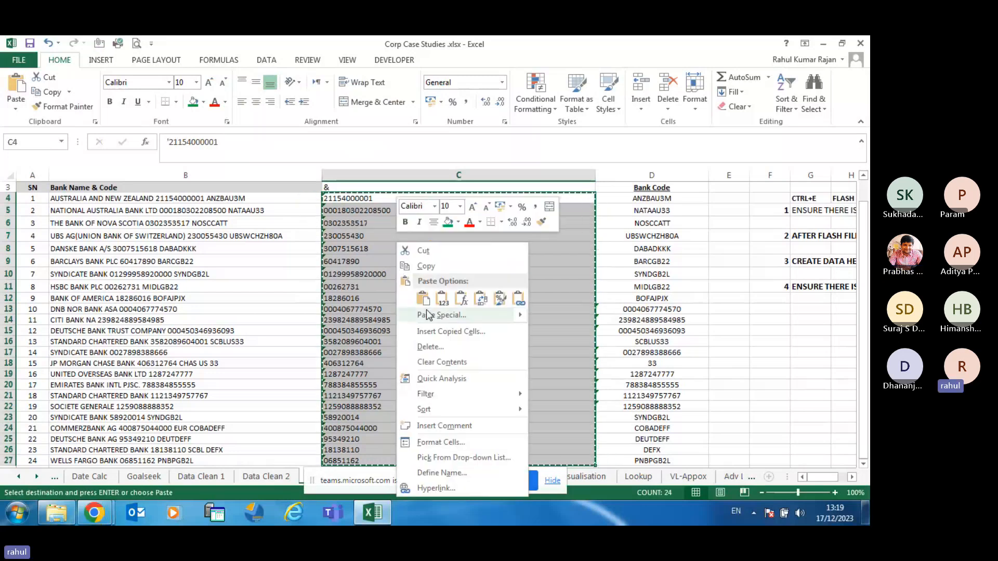
left_click(434, 314)
left_click(333, 264)
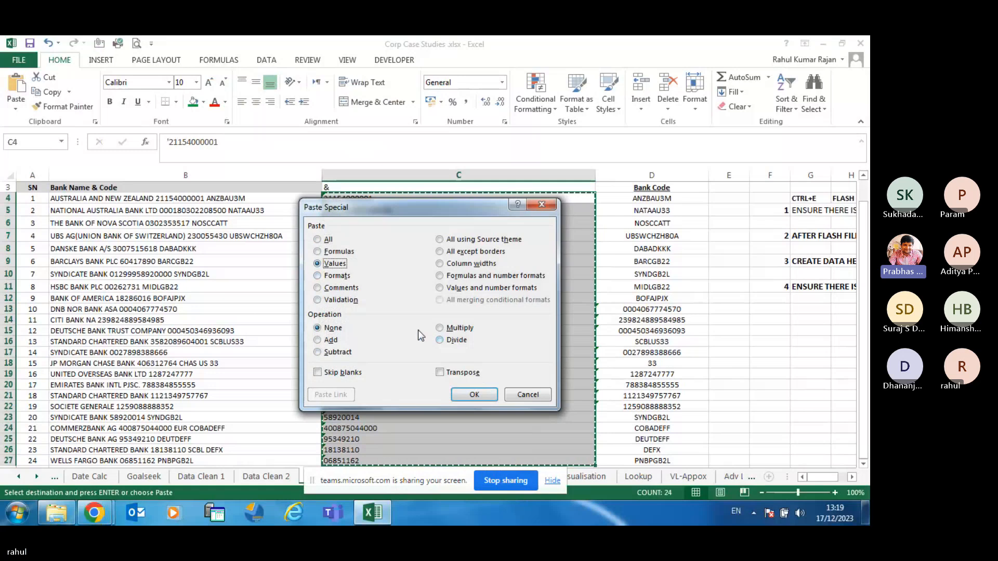
left_click(479, 391)
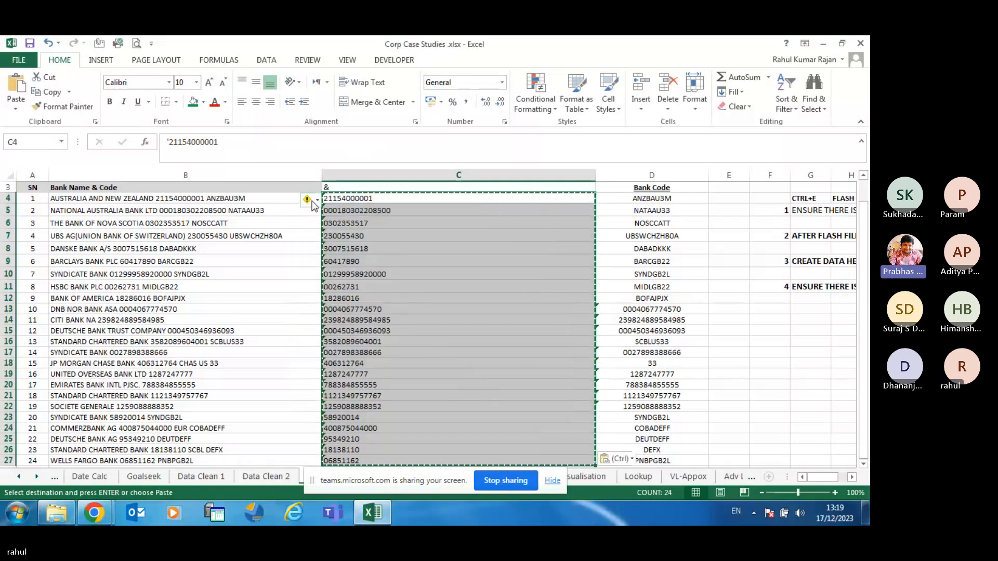
key("Escape")
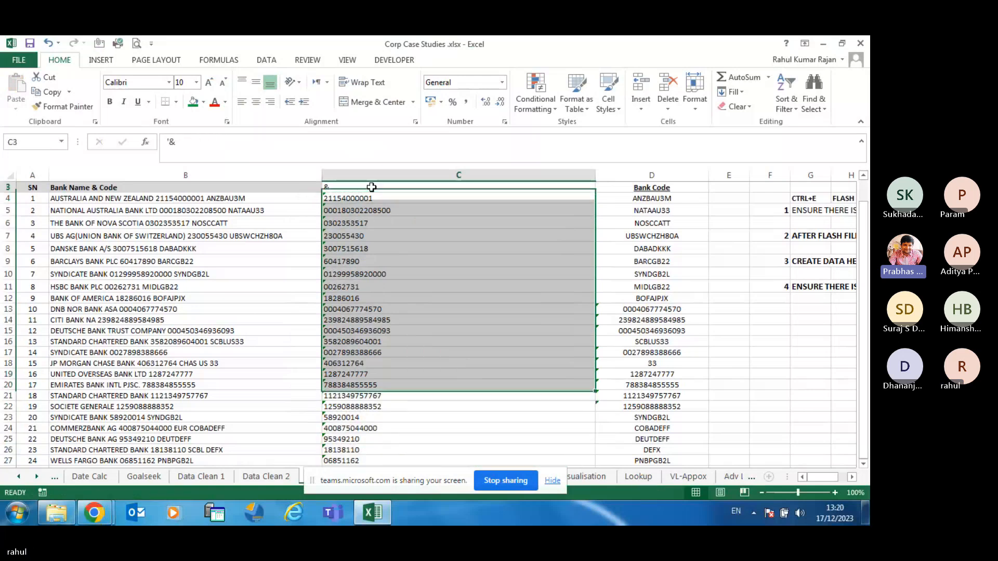
Enter the header BANK ACCT NO in C3 and make it bold and underlined
left_click(373, 188)
type("bA")
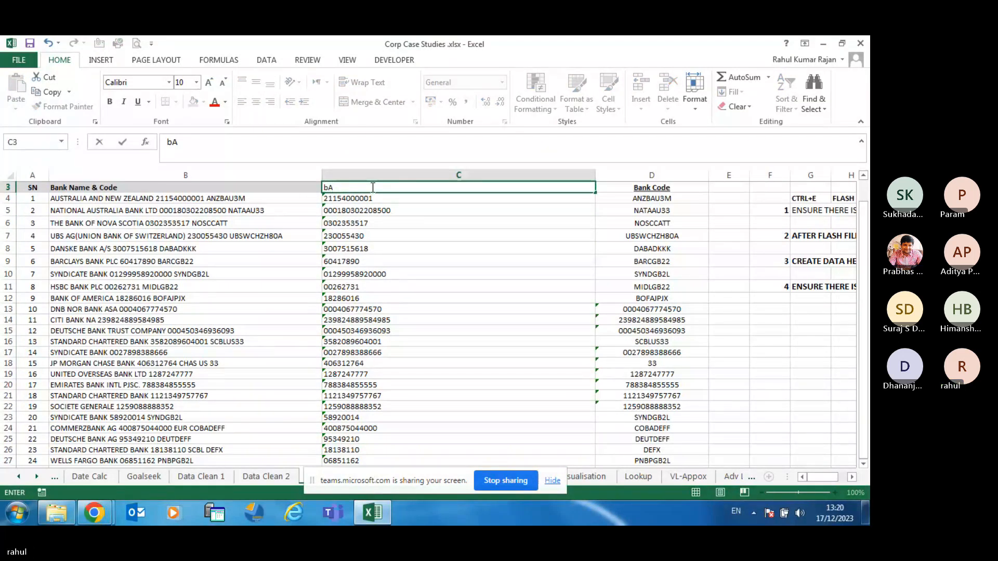
key("BackSpace")
key("BackSpace")
type("ANK ACCT NO")
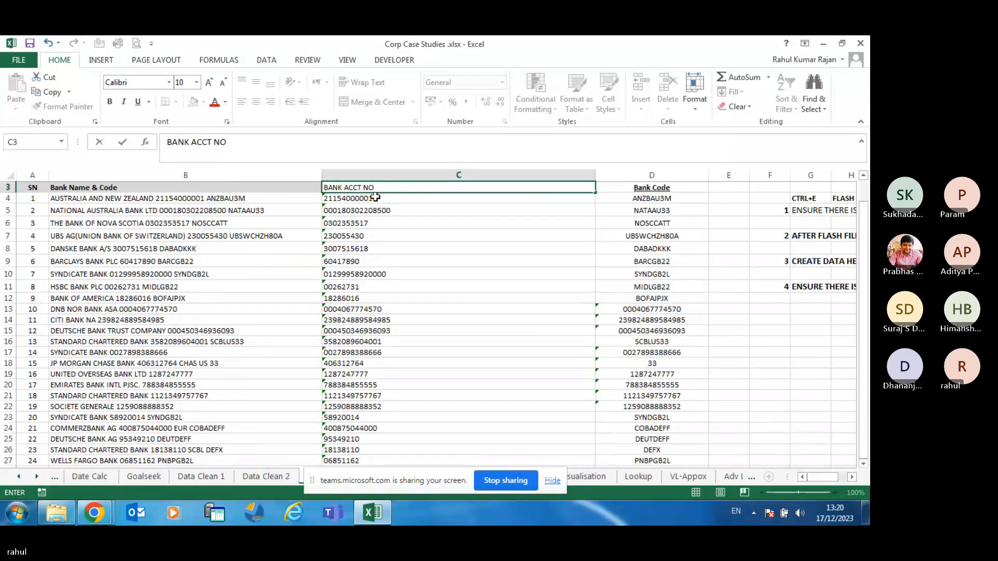
left_click(362, 297)
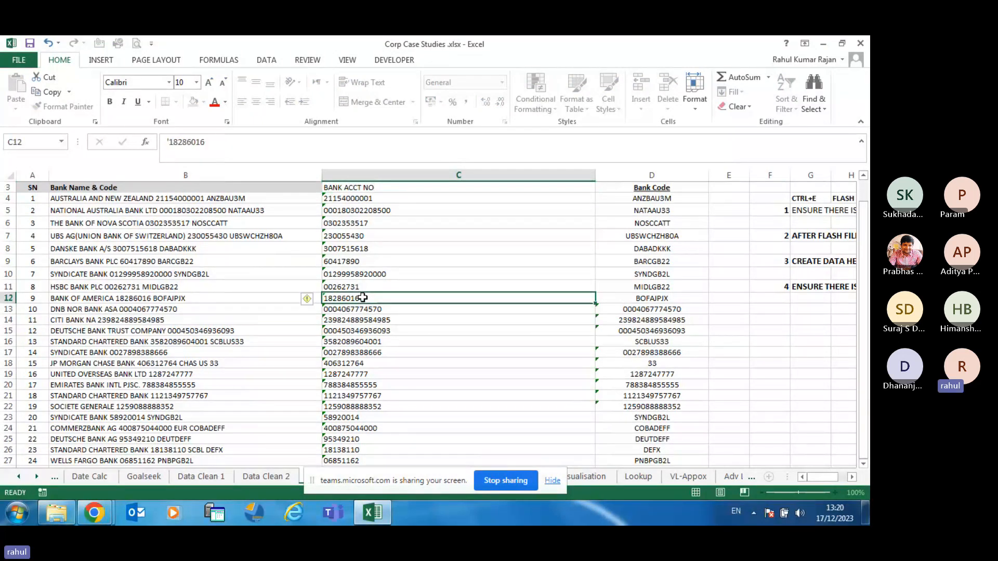
left_click(339, 189)
left_click(110, 102)
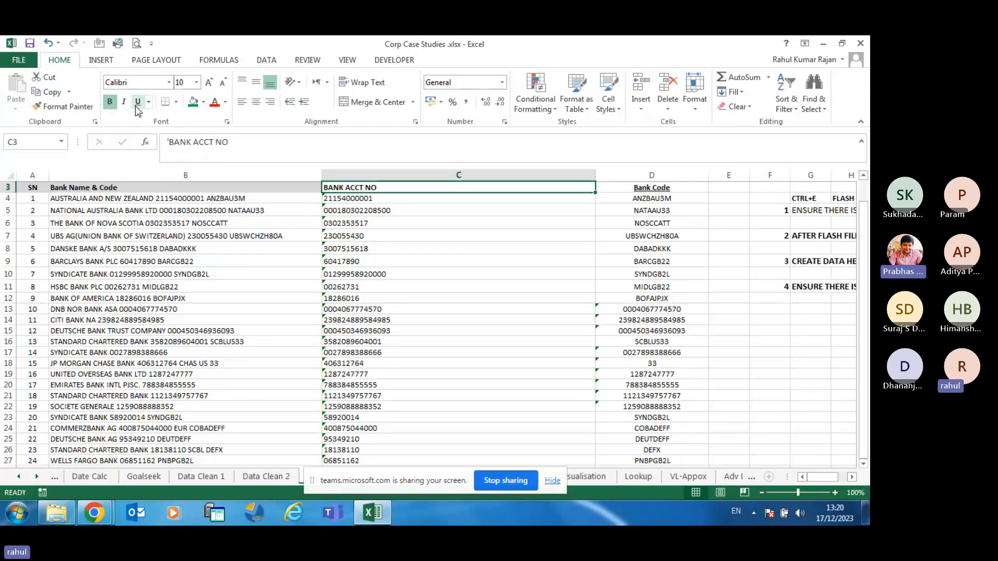
left_click(137, 102)
Ignore the number-stored-as-text warnings on account numbers C4:C27
left_click(399, 199)
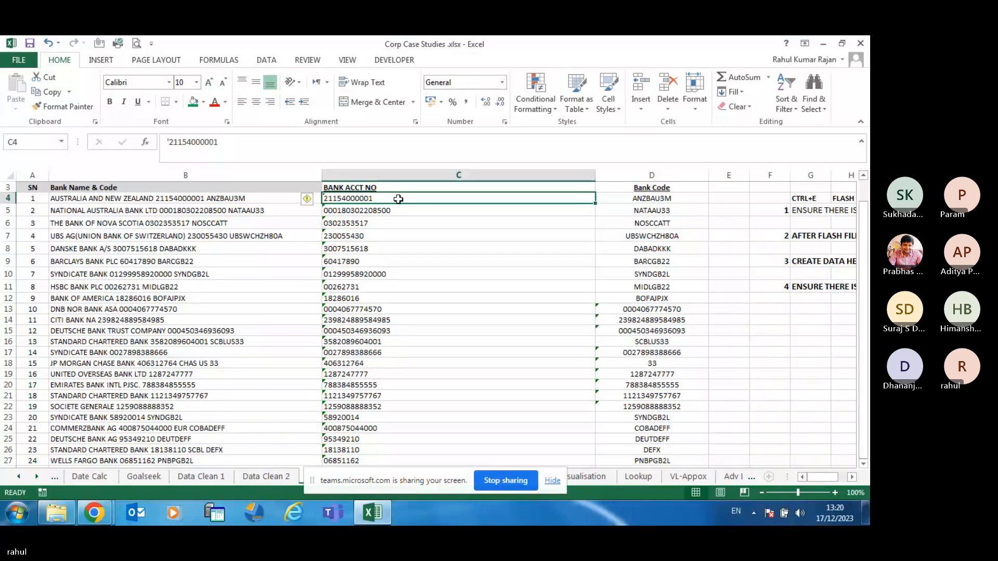
key("ctrl+shift+Down")
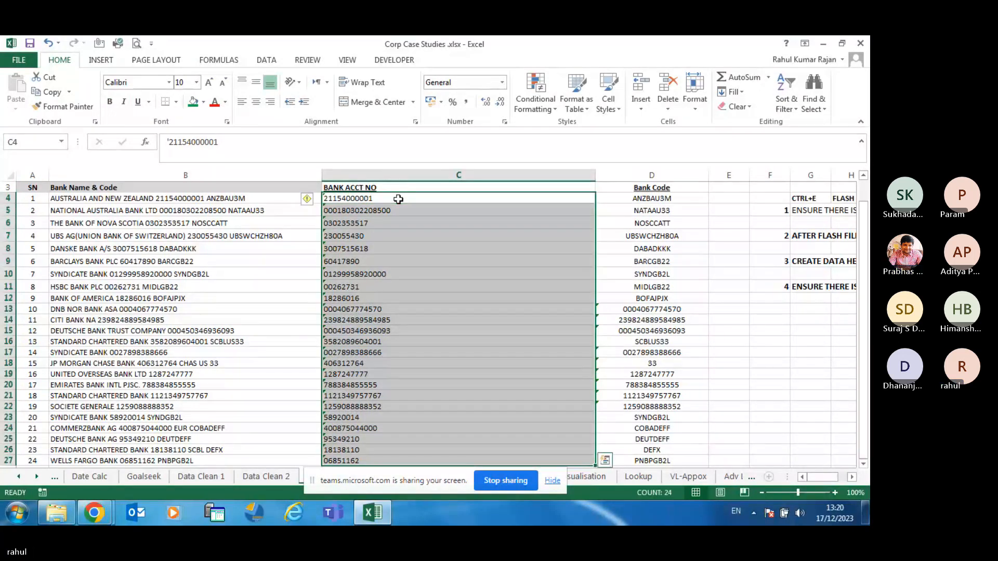
left_click(316, 201)
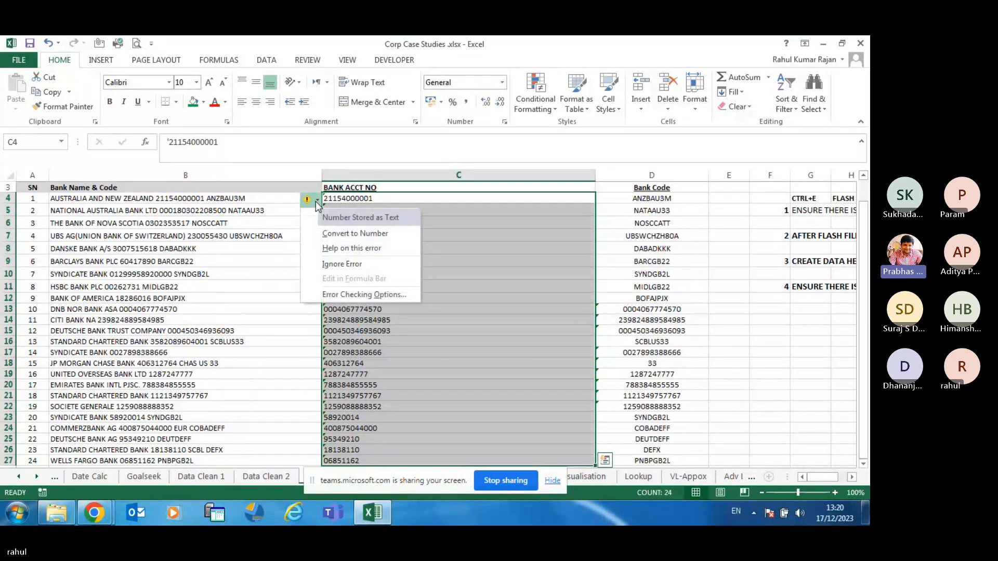
left_click(345, 263)
left_click(444, 271)
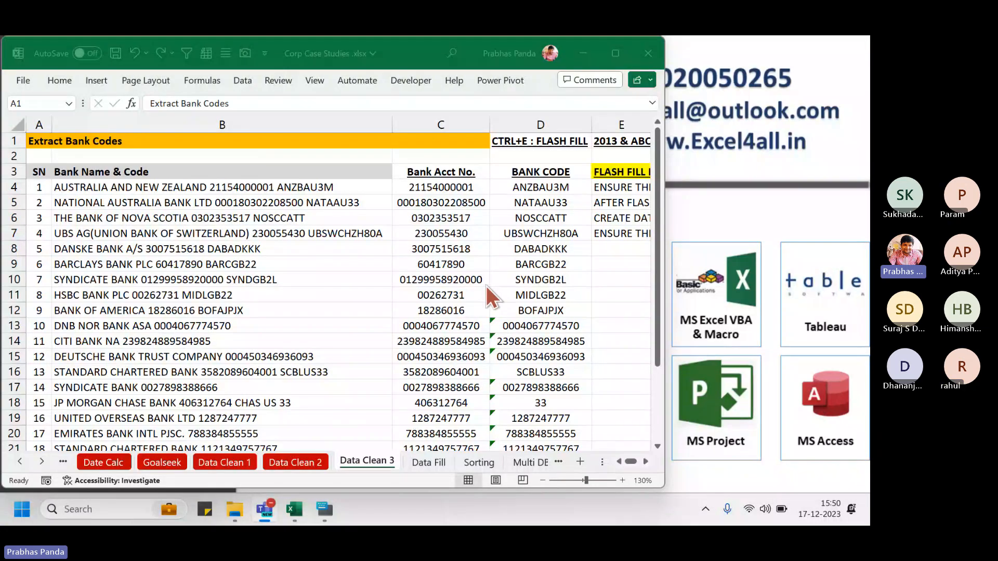
Unhide the Text Challenge sheet from the sheet-tab Unhide list in the workbook
left_click(480, 214)
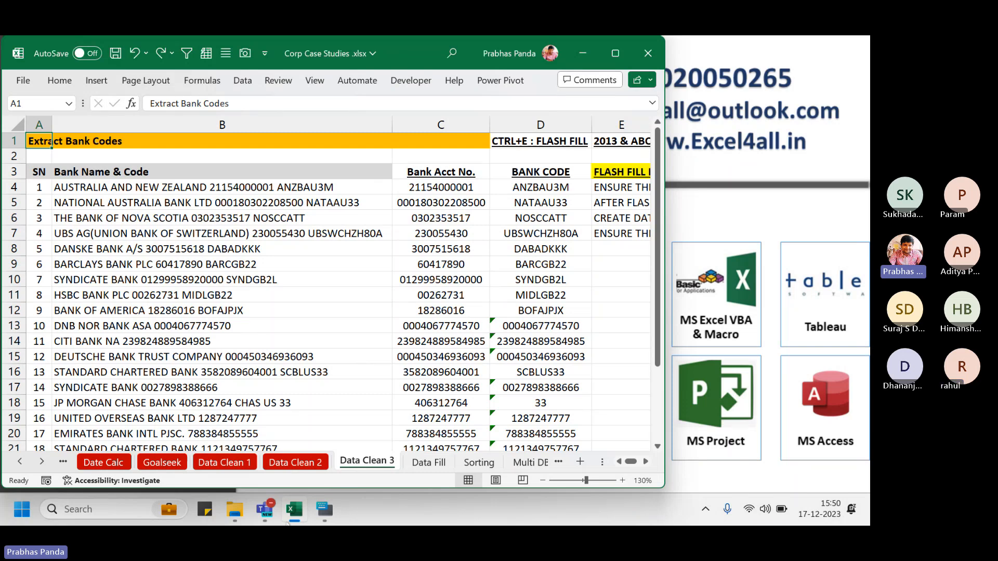
right_click(361, 459)
key("Escape")
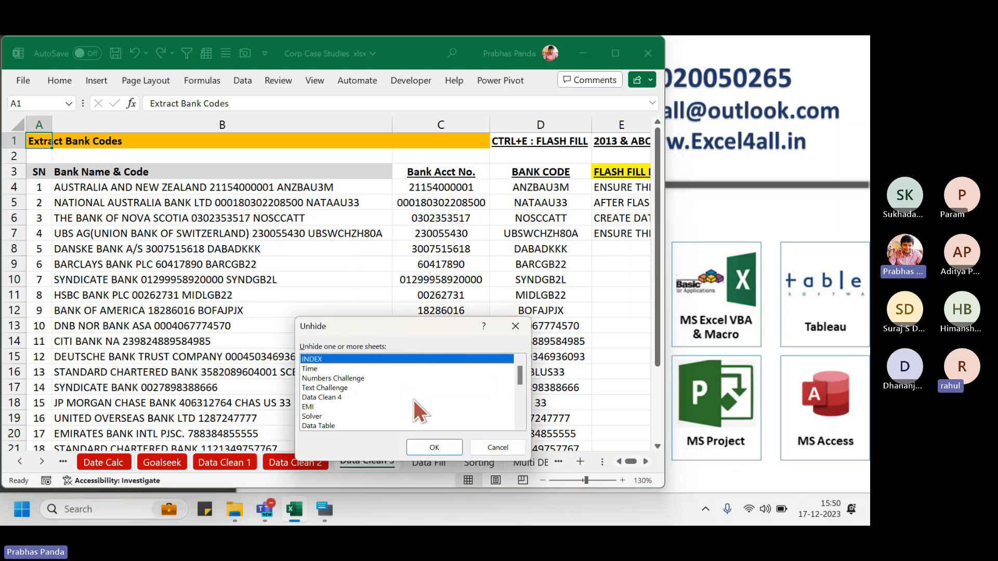
left_click(367, 388)
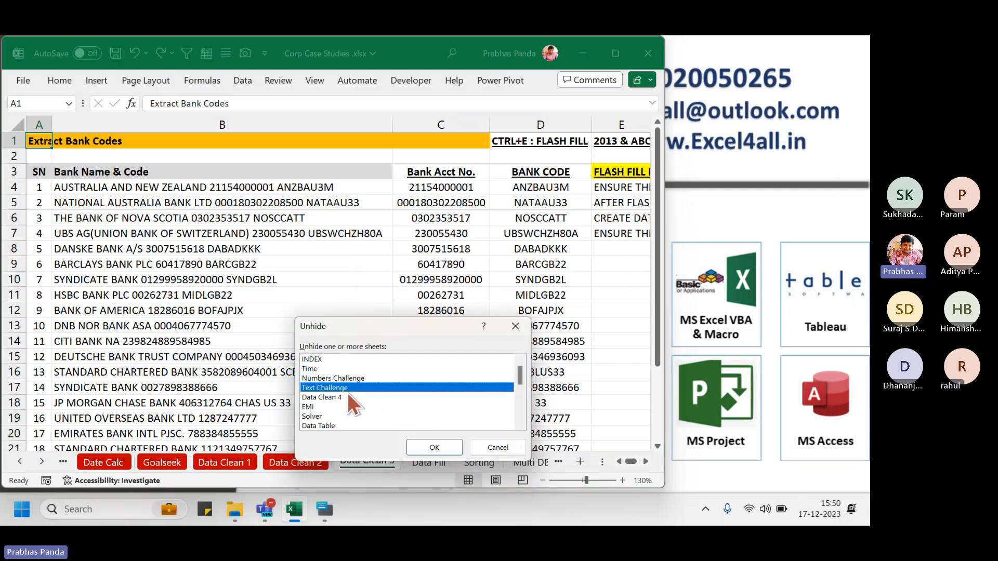
left_click(434, 448)
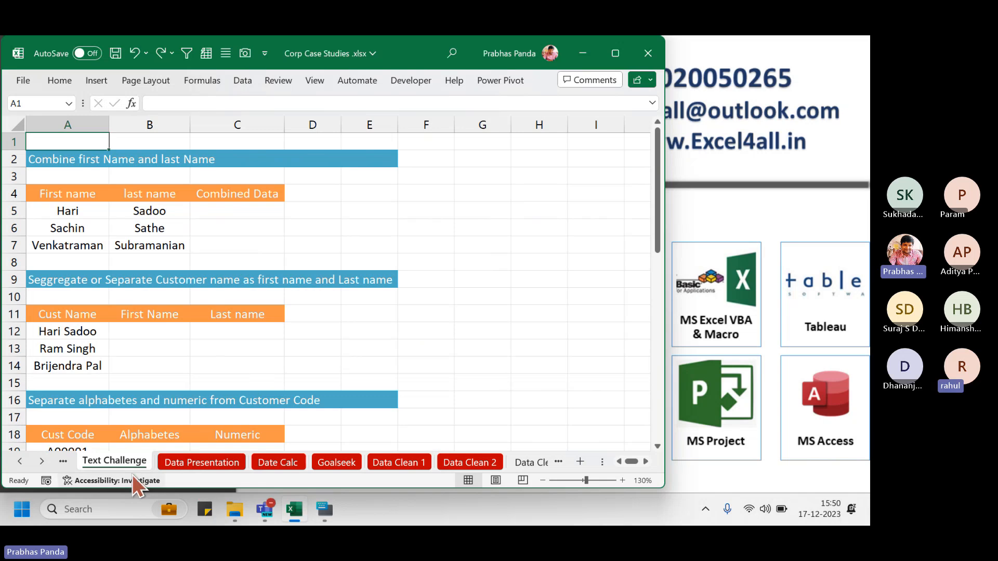
Move the Text Challenge tab after Data Clean 2, then go back to Data Clean 3
left_click_drag(120, 460, 509, 461)
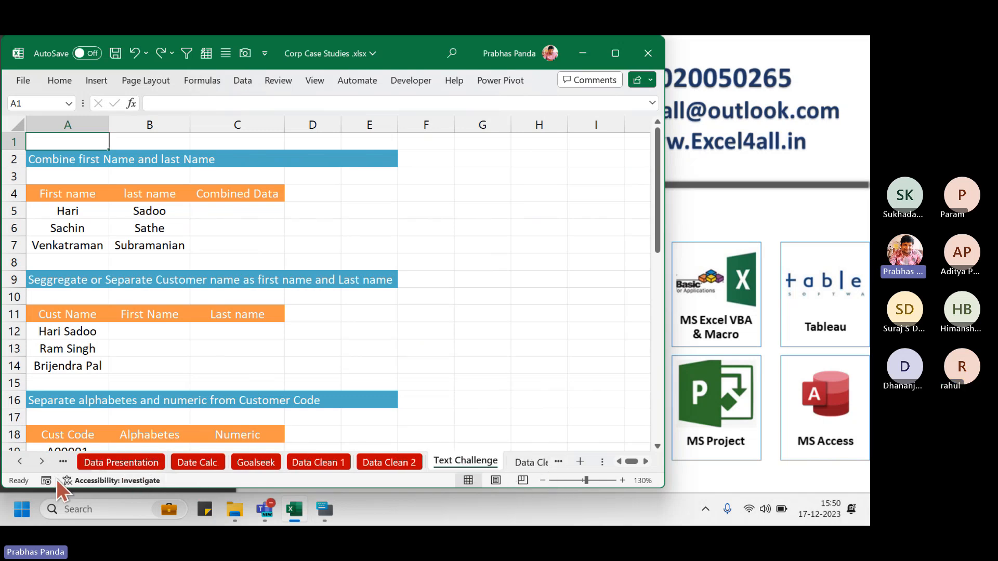
left_click(38, 463)
left_click(38, 463)
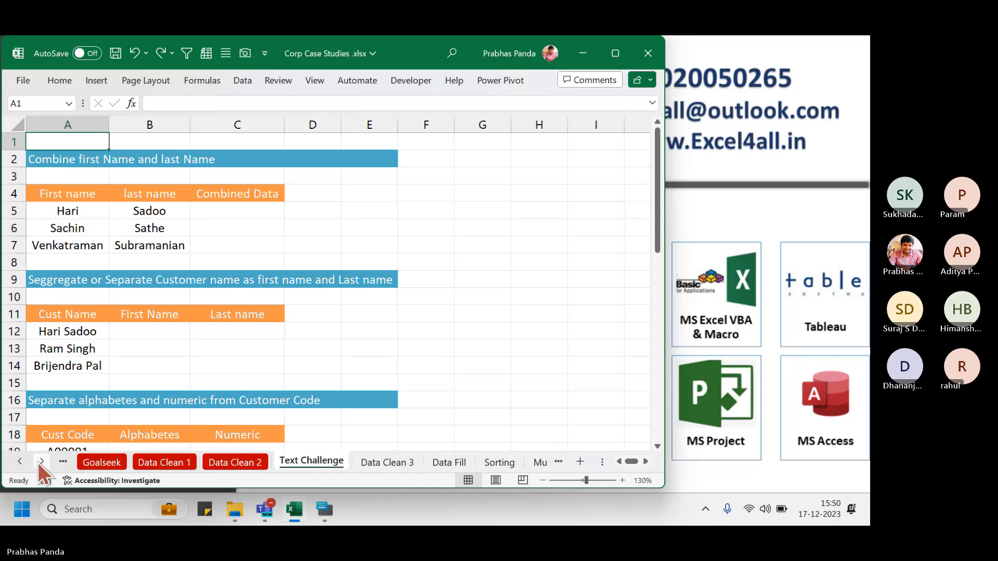
left_click(38, 463)
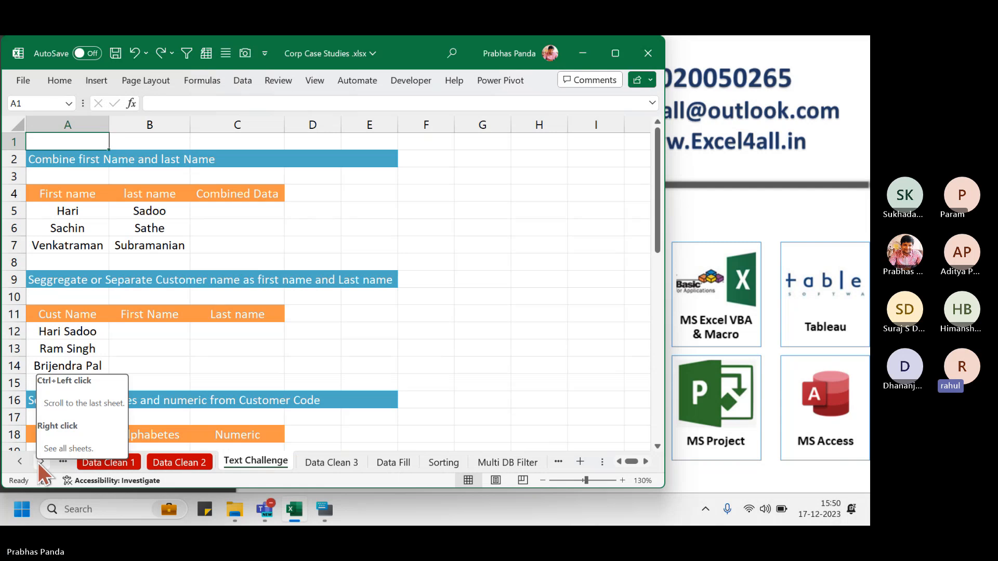
left_click(331, 460)
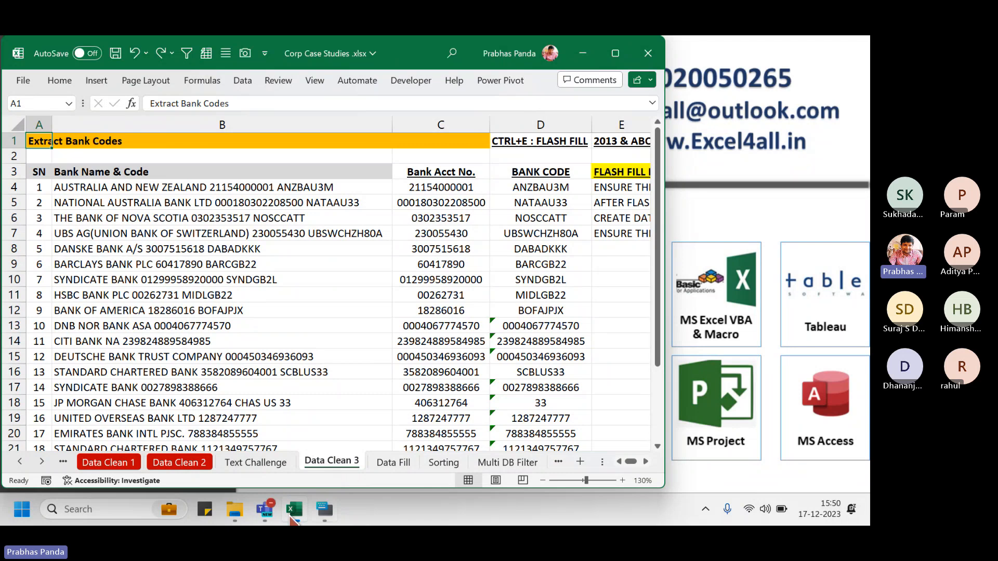
Open the chat panel in the Teams meeting, then bring the Excel workbook back
mouse_move(264, 510)
left_click(151, 420)
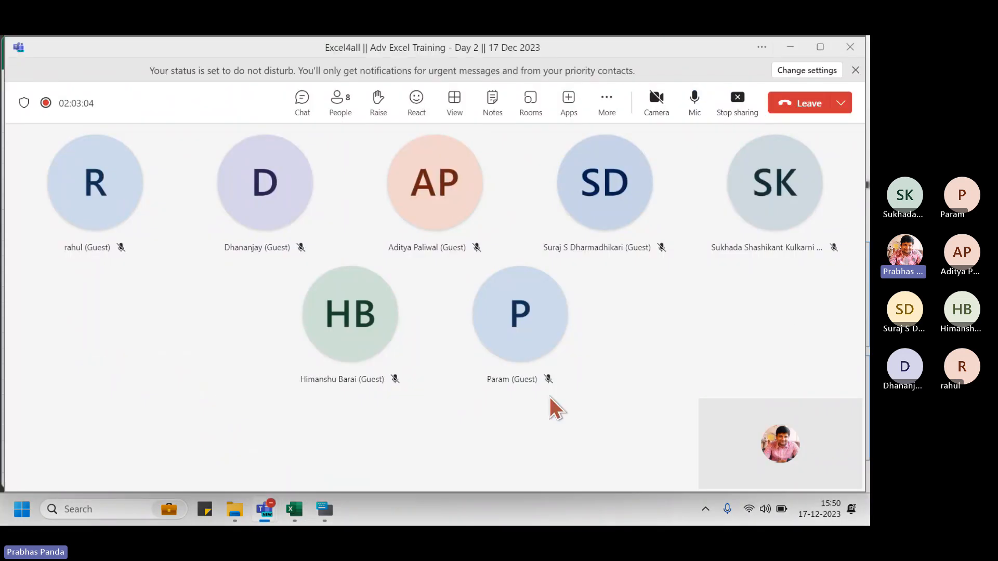
left_click(302, 99)
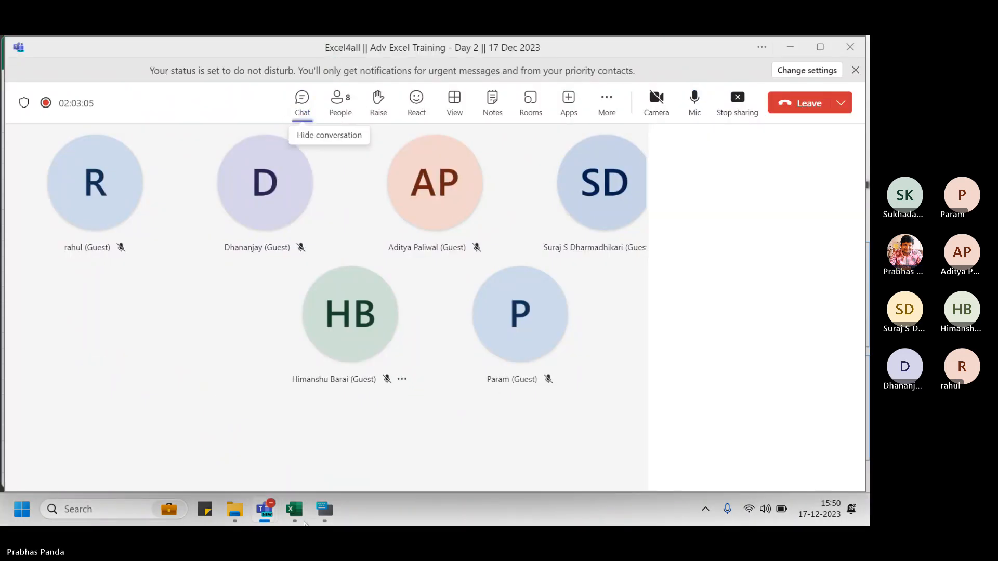
left_click(299, 515)
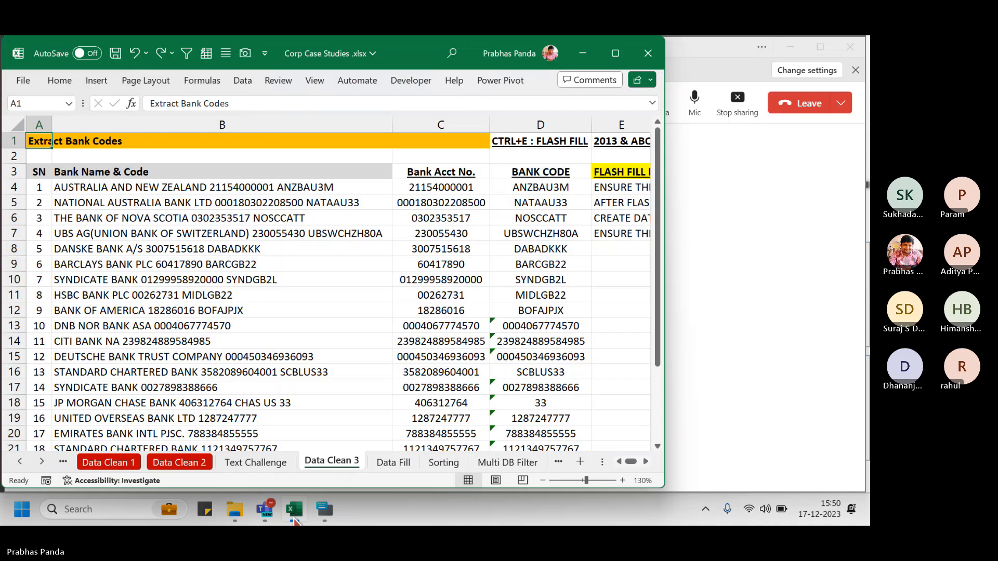
Check the hidden-sheets list, cancel without unhiding Numbers Challenge, and view Text Challenge
right_click(329, 462)
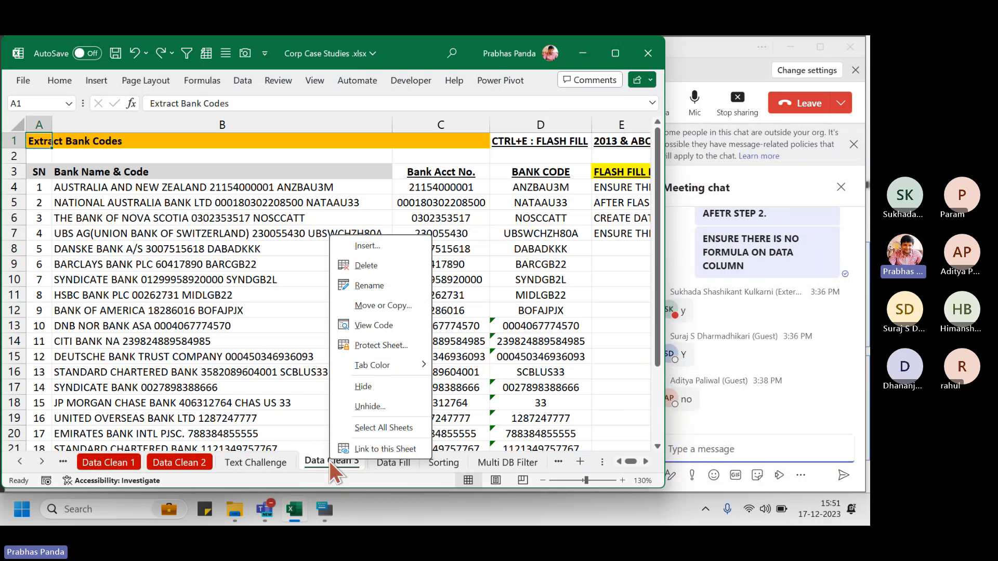
left_click(391, 406)
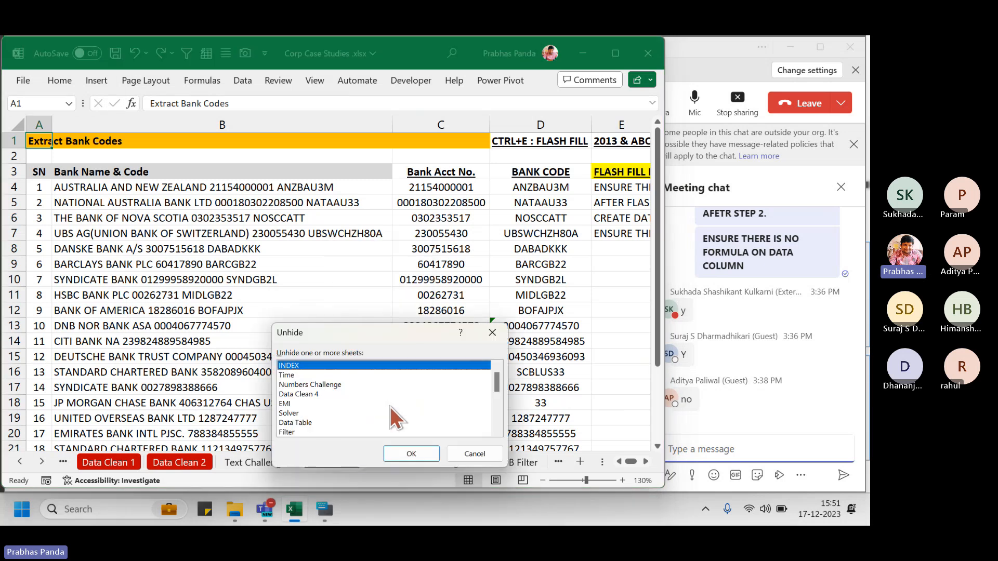
left_click_drag(364, 386, 487, 141)
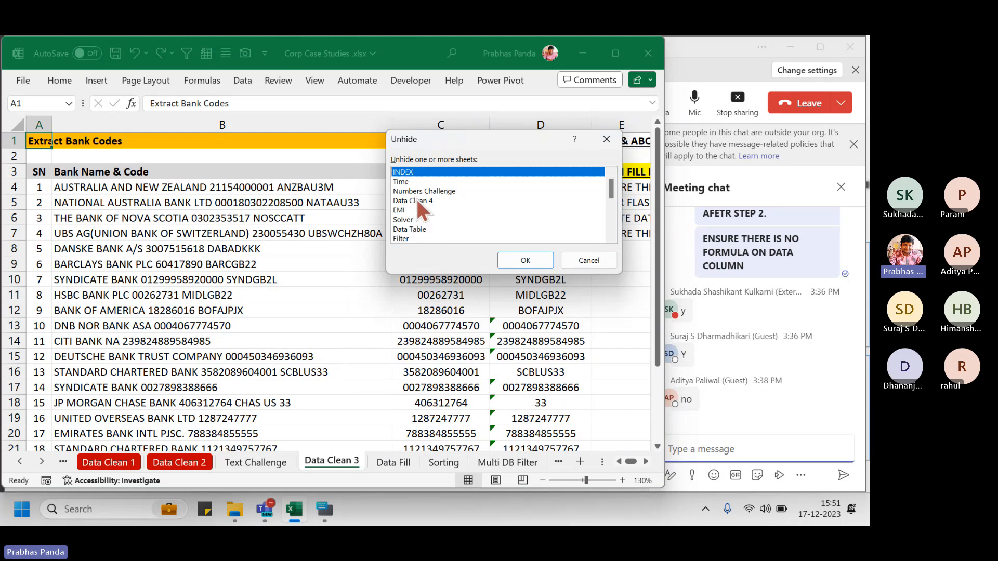
left_click(430, 191)
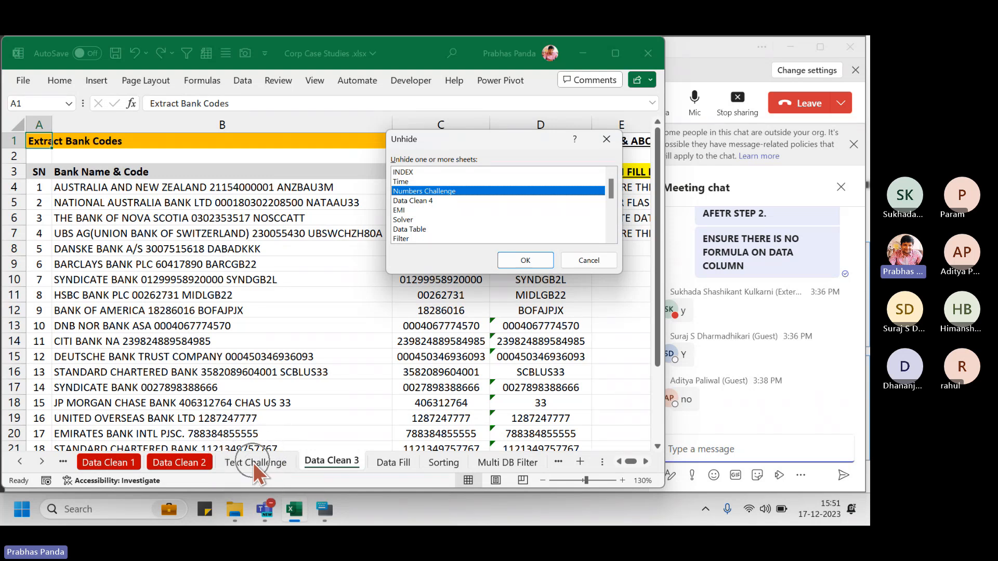
key("ctrl")
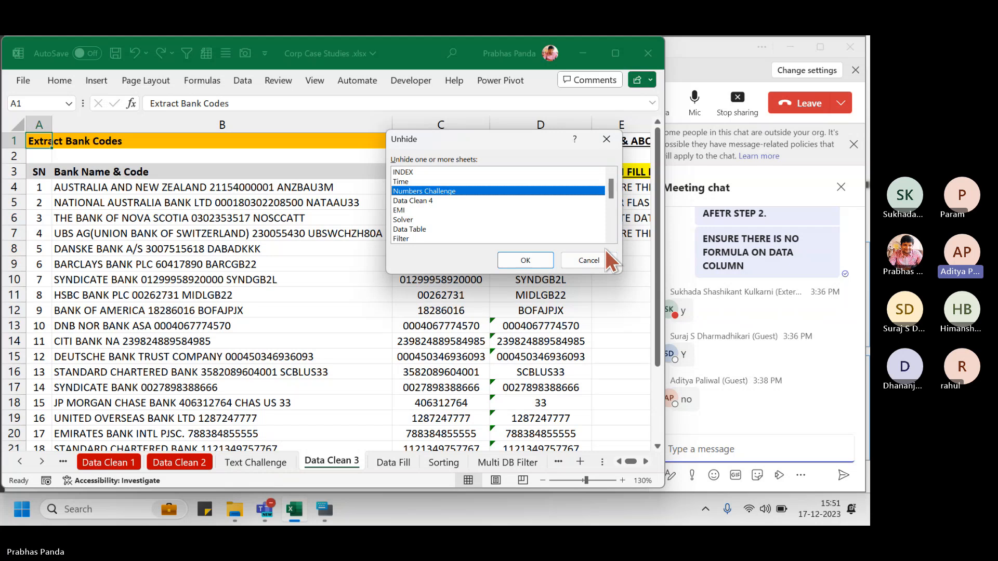
left_click(603, 258)
left_click(262, 463)
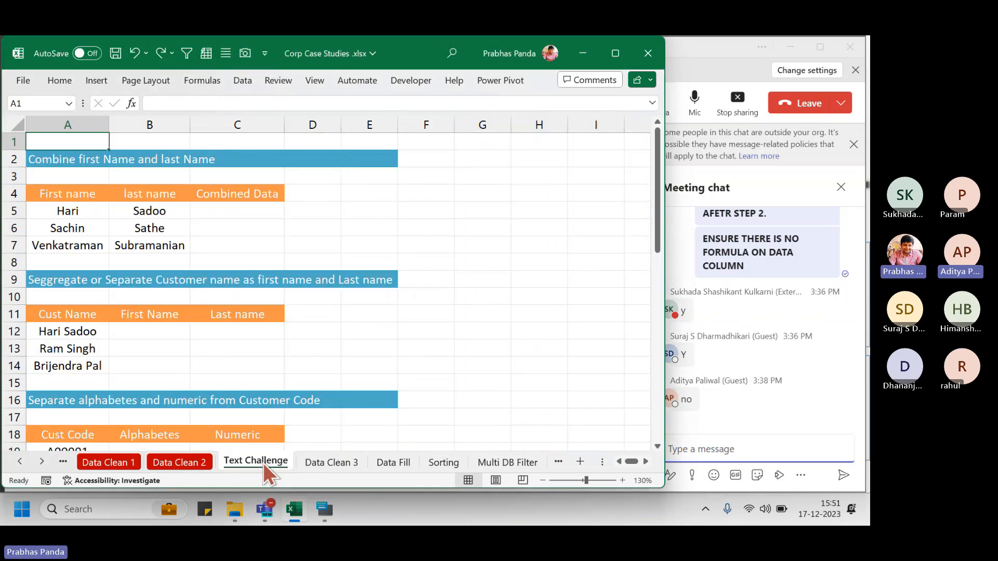
From Data Clean 3, recheck the Unhide list, cancel again, and return to Text Challenge
left_click(332, 461)
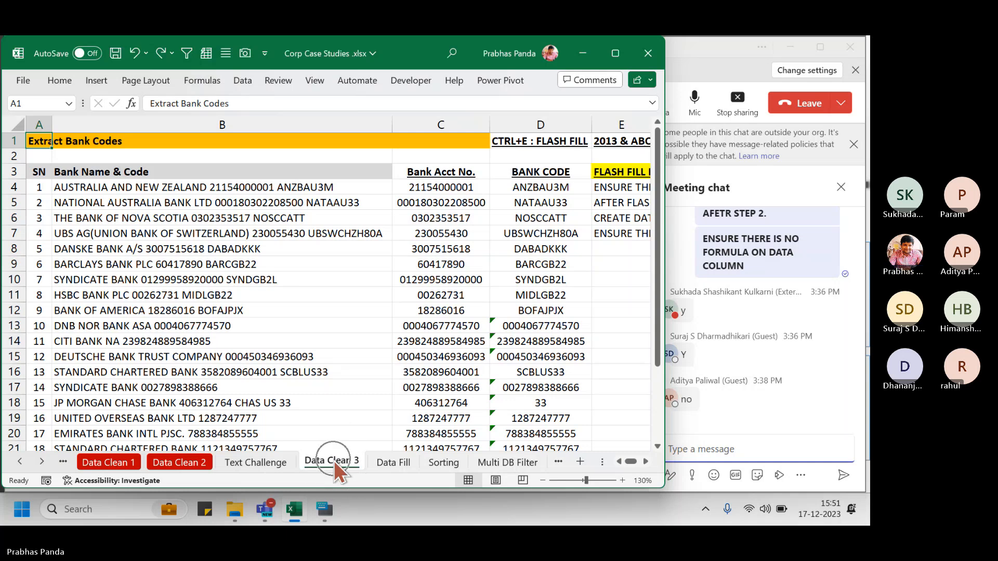
right_click(333, 460)
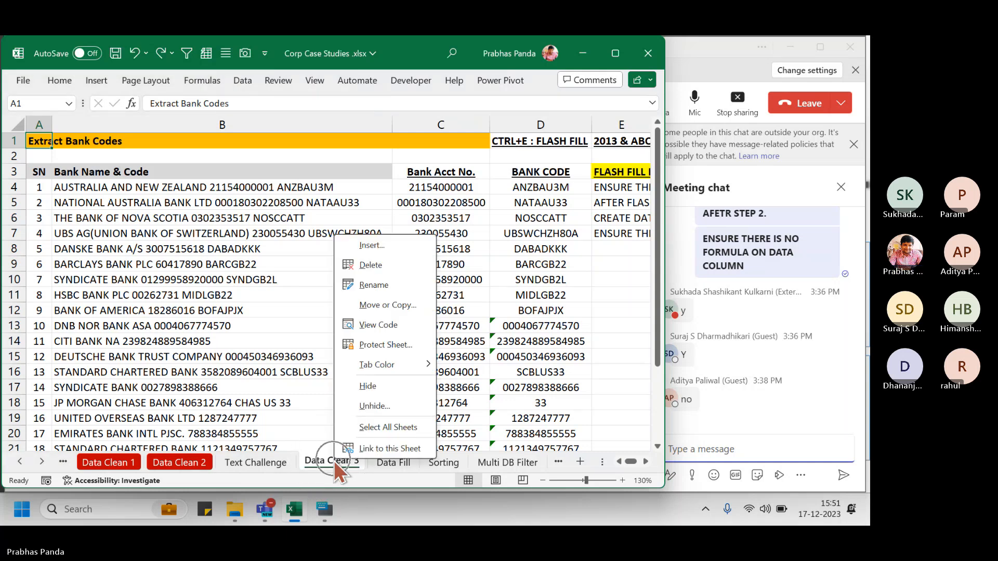
left_click(375, 406)
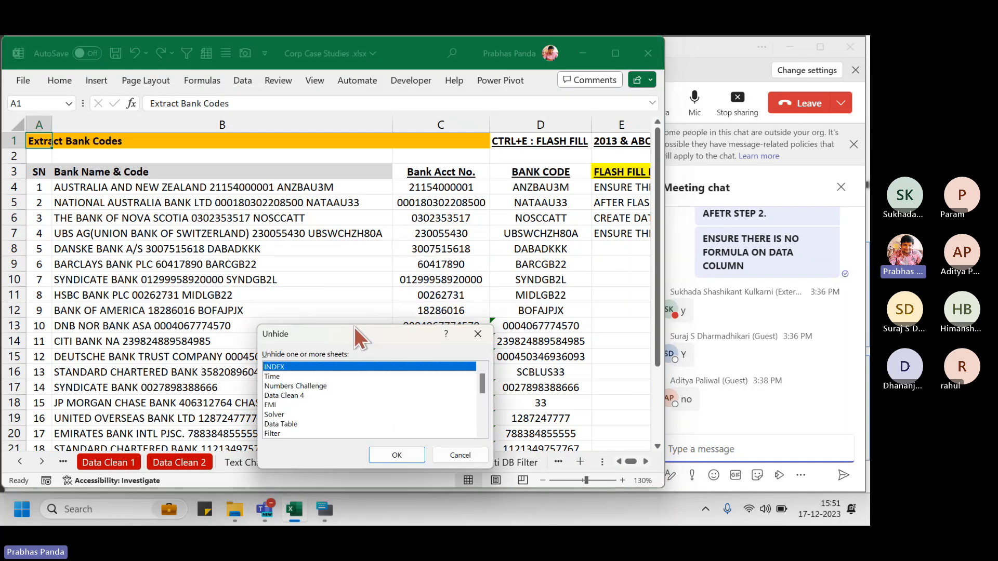
left_click_drag(354, 326, 445, 235)
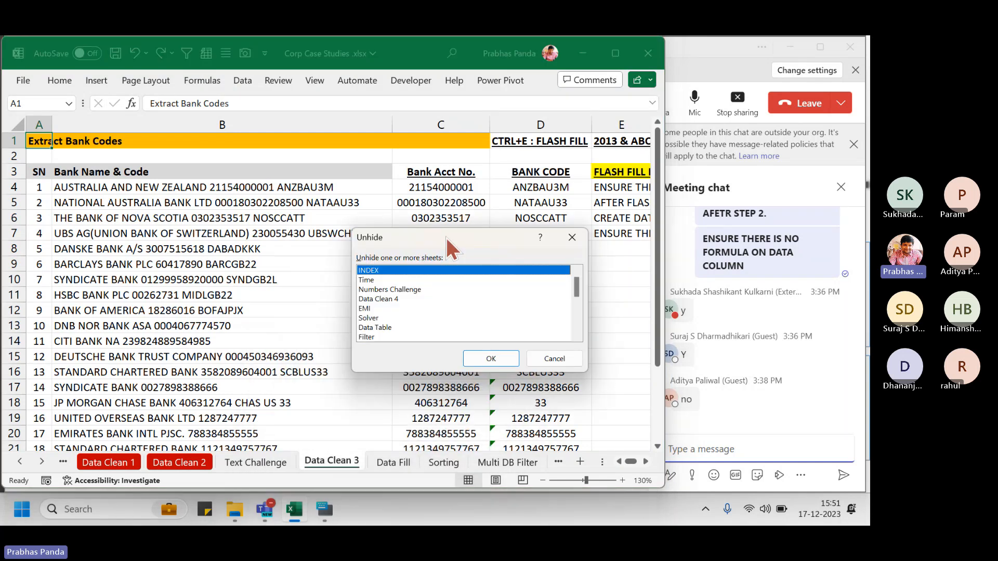
left_click(420, 289)
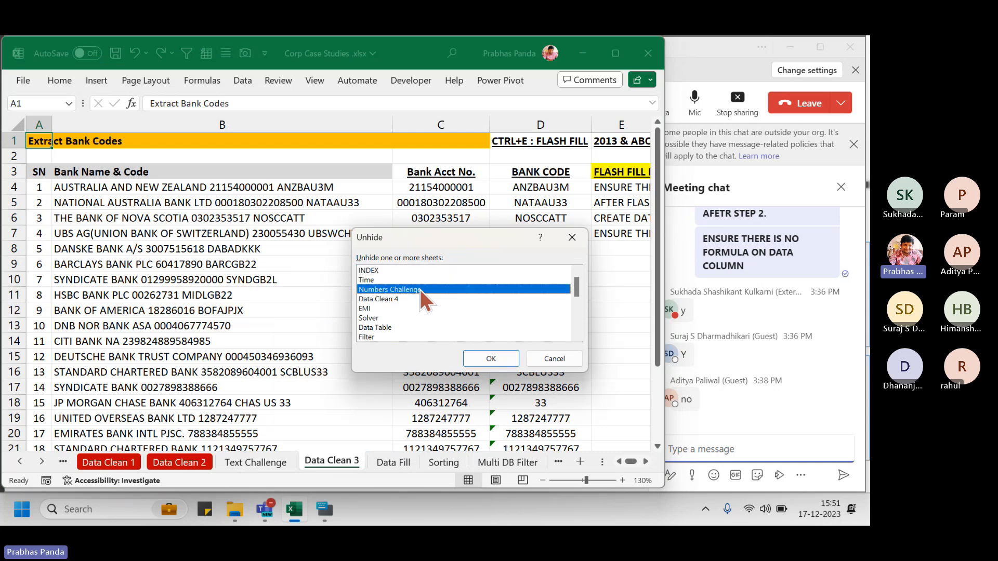
left_click(554, 358)
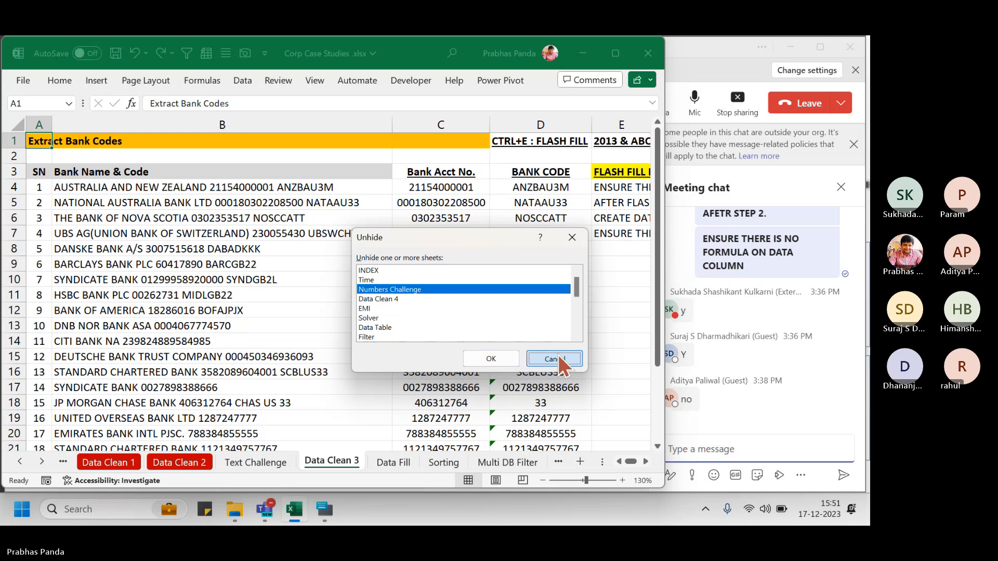
left_click(265, 463)
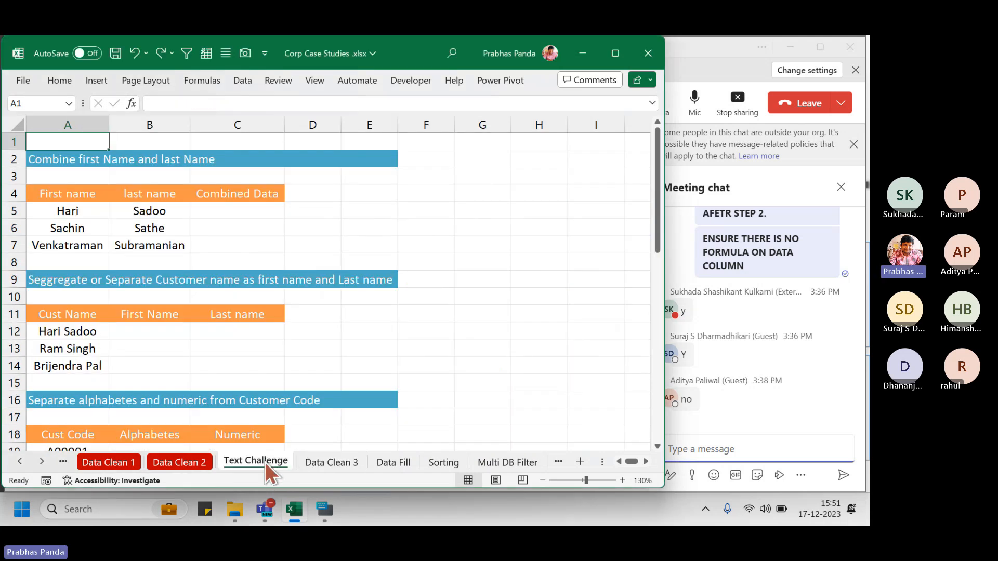
scroll(77, 304, "up", 2, "ctrl")
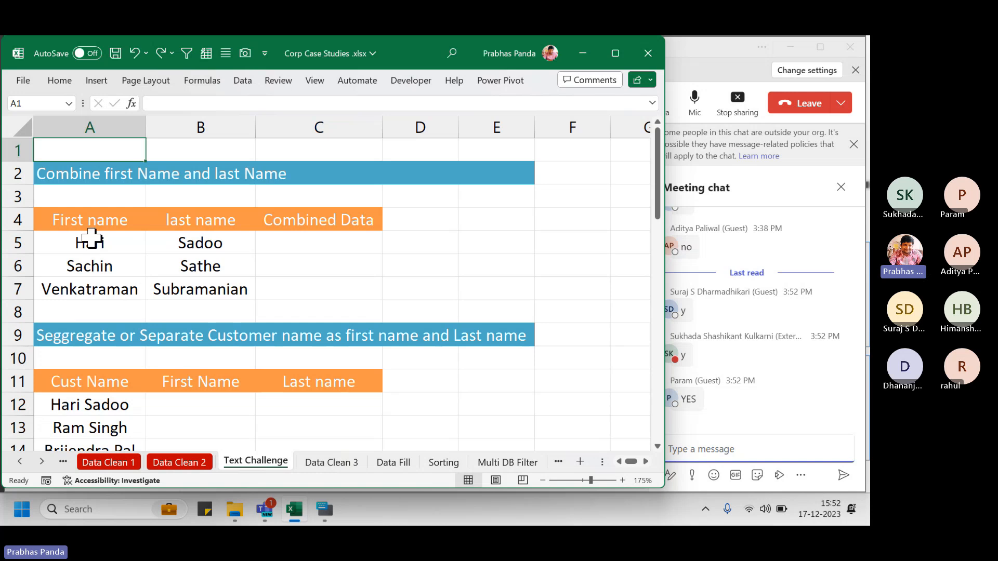
left_click_drag(90, 240, 85, 308)
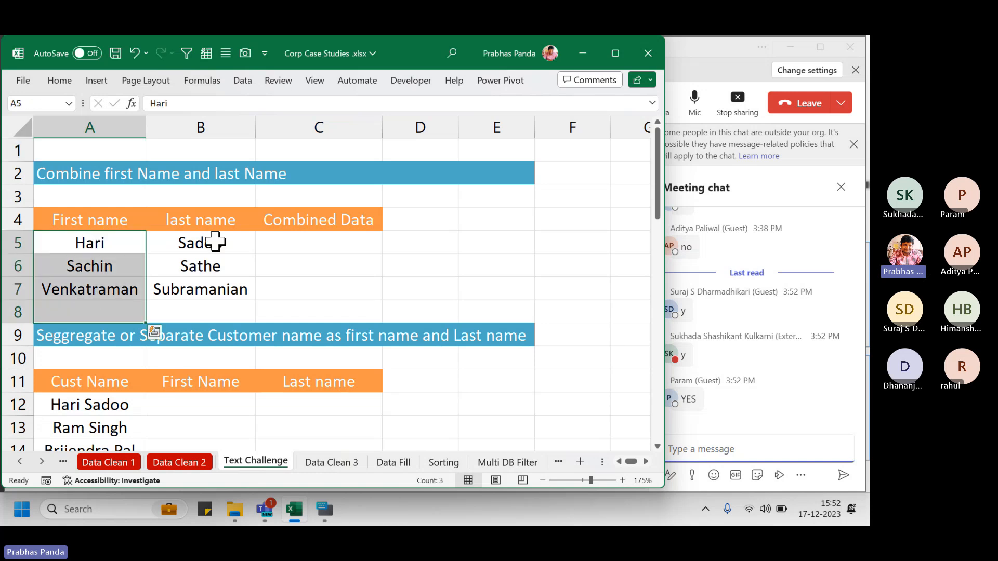
left_click_drag(213, 242, 218, 309)
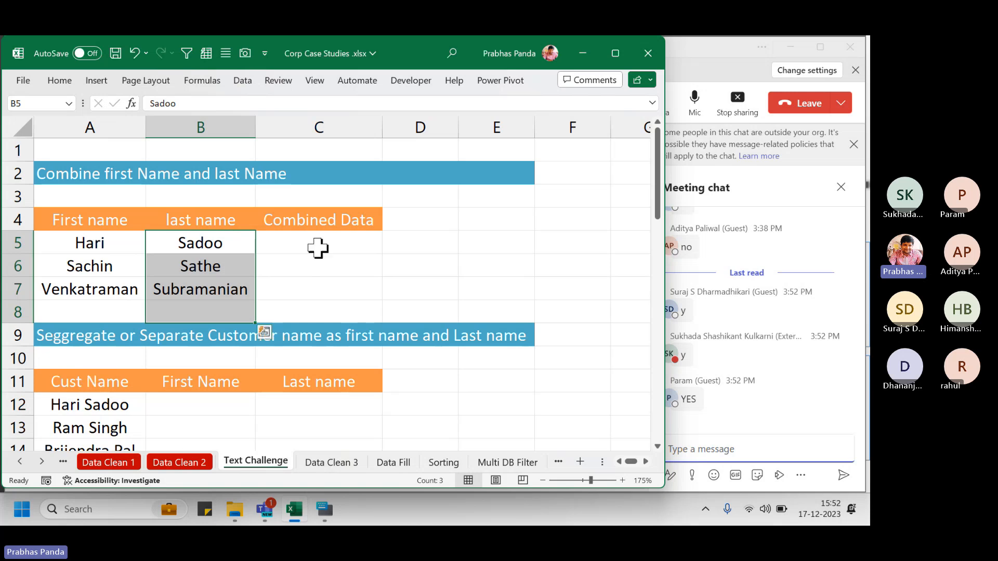
left_click_drag(318, 248, 349, 283)
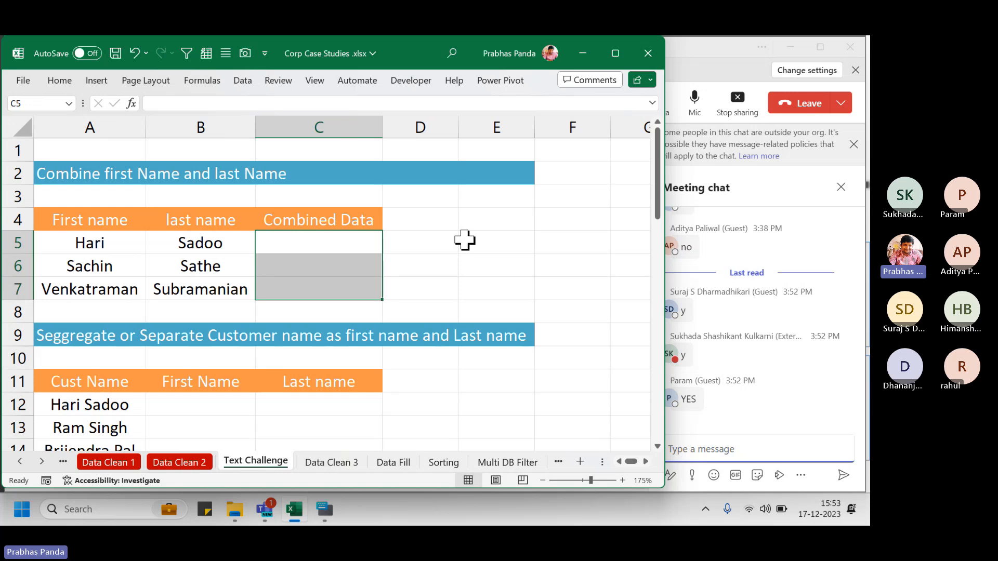
Fill C5:C7 with =A5&" "&B5 to join first and last names, then autofit column C
type("=")
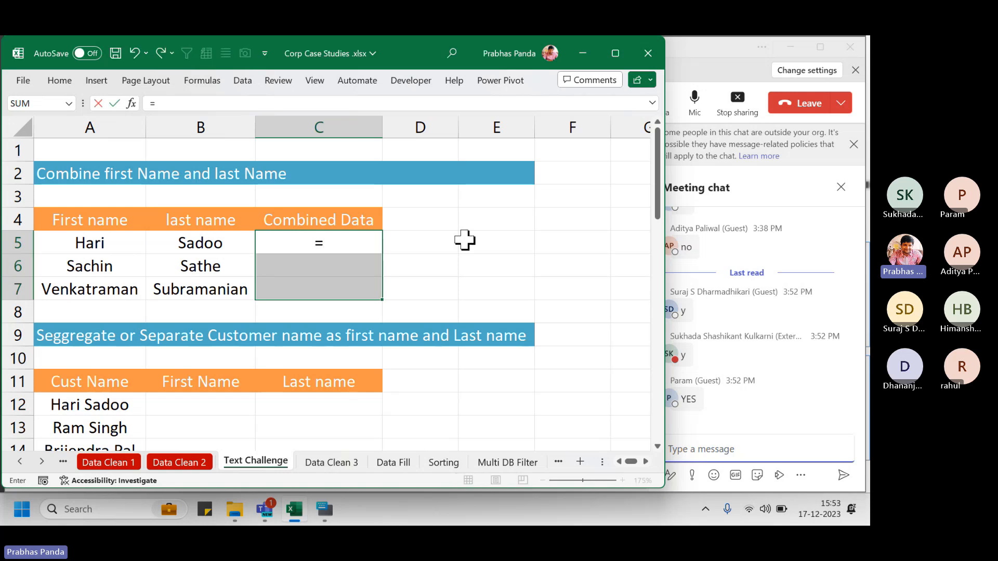
type("CONCATE")
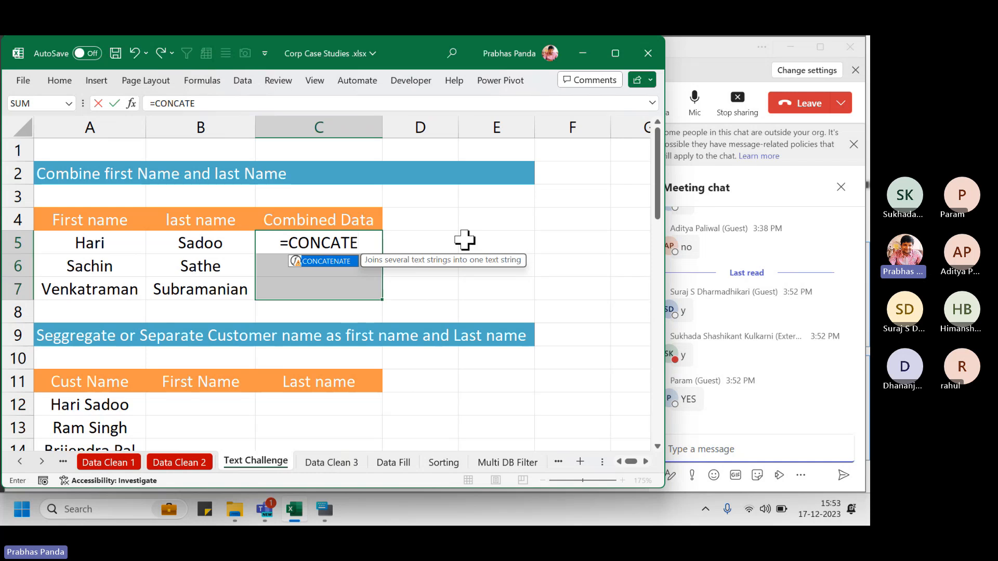
key("Escape")
key("Escape")
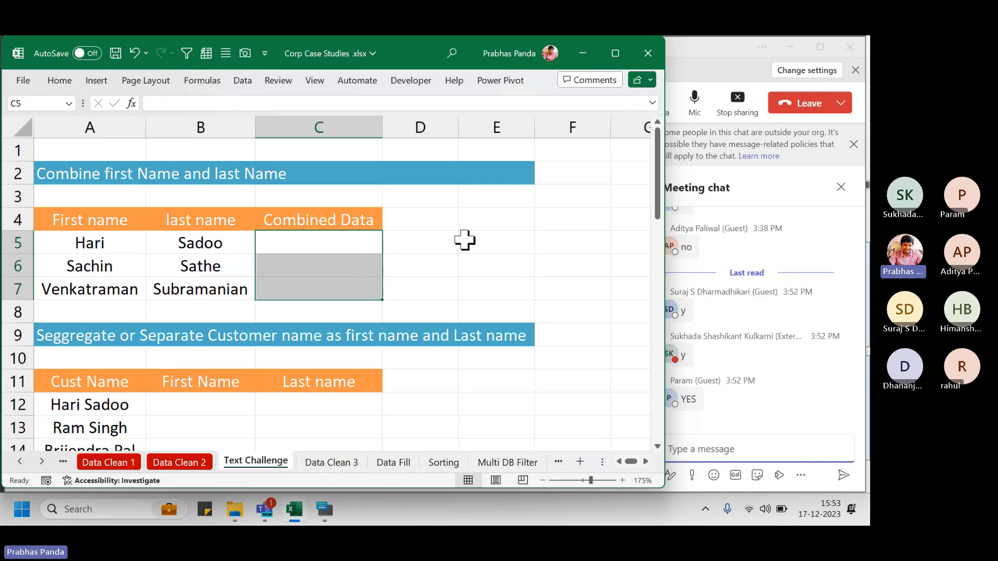
type("=")
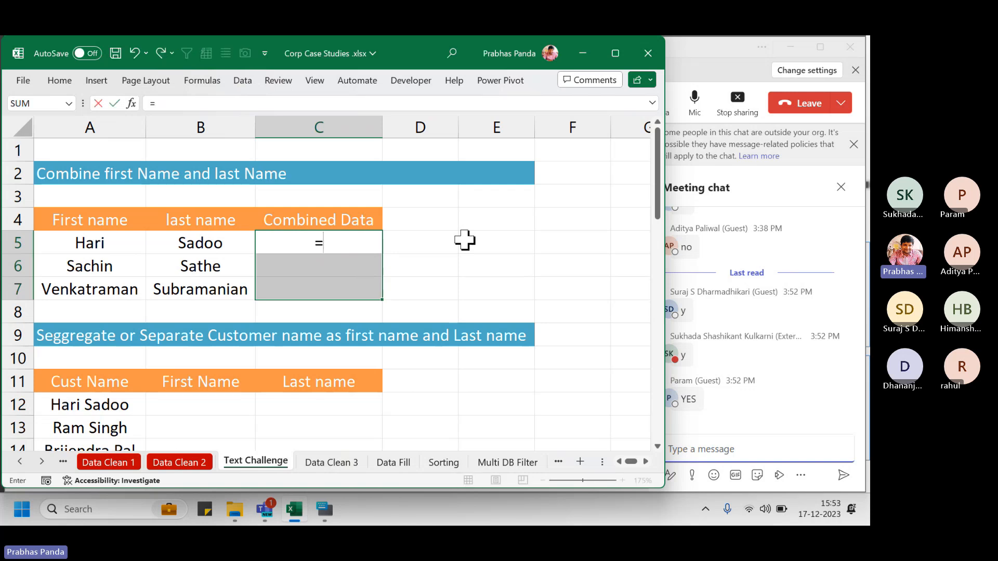
key("Left")
key("Left")
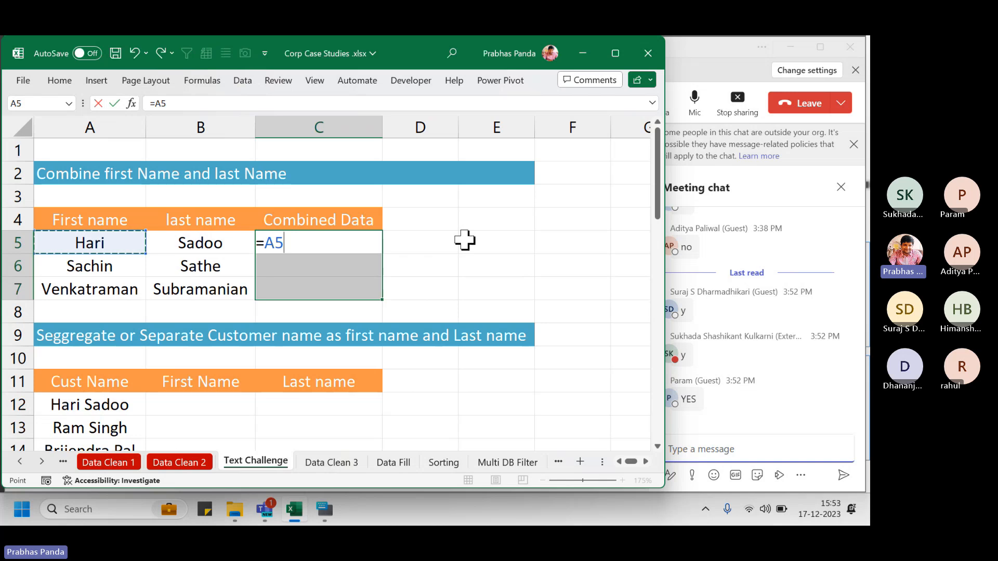
type("&")
type("\" \"")
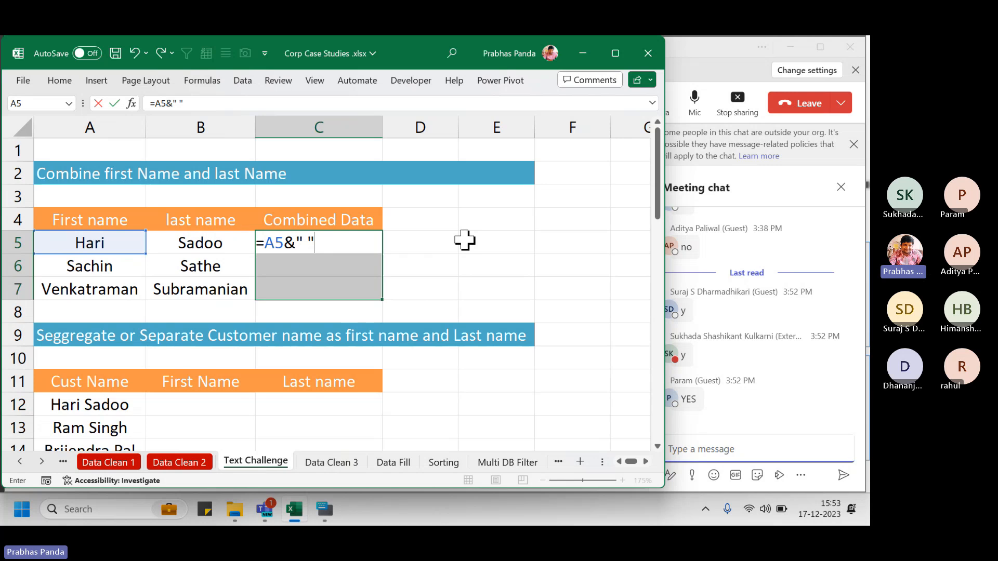
type("&")
key("Left")
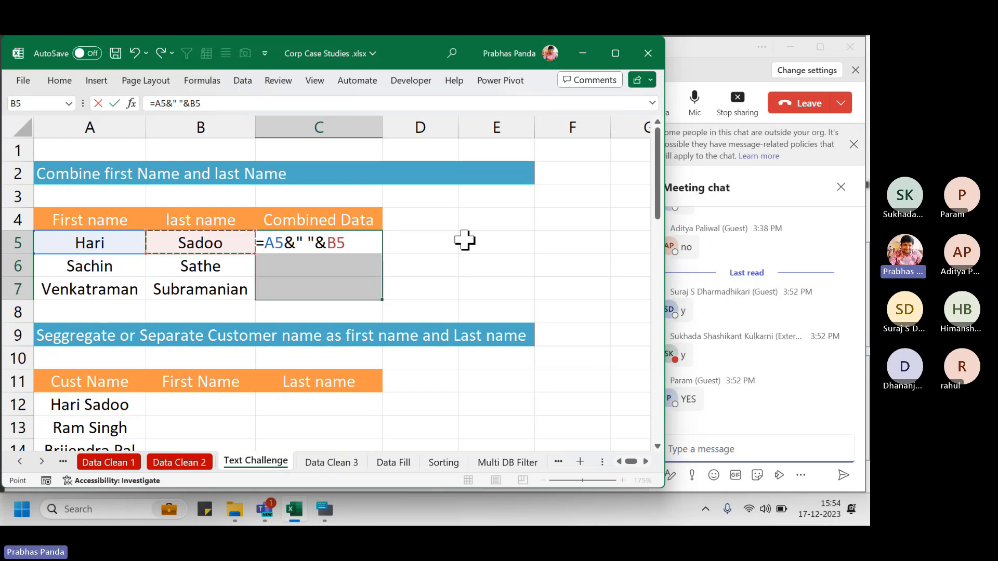
key("ctrl+Return")
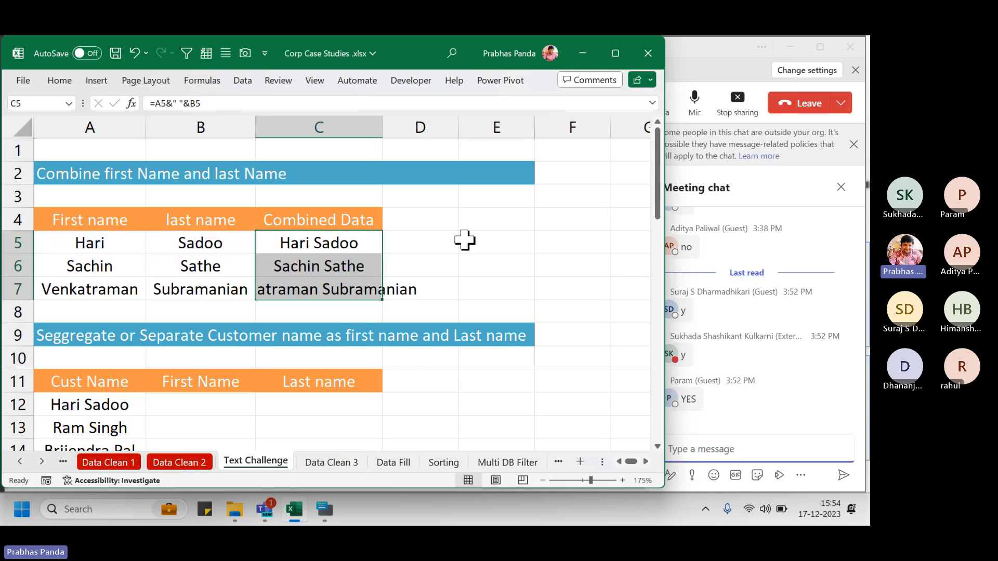
key("alt+o")
key("c")
key("a")
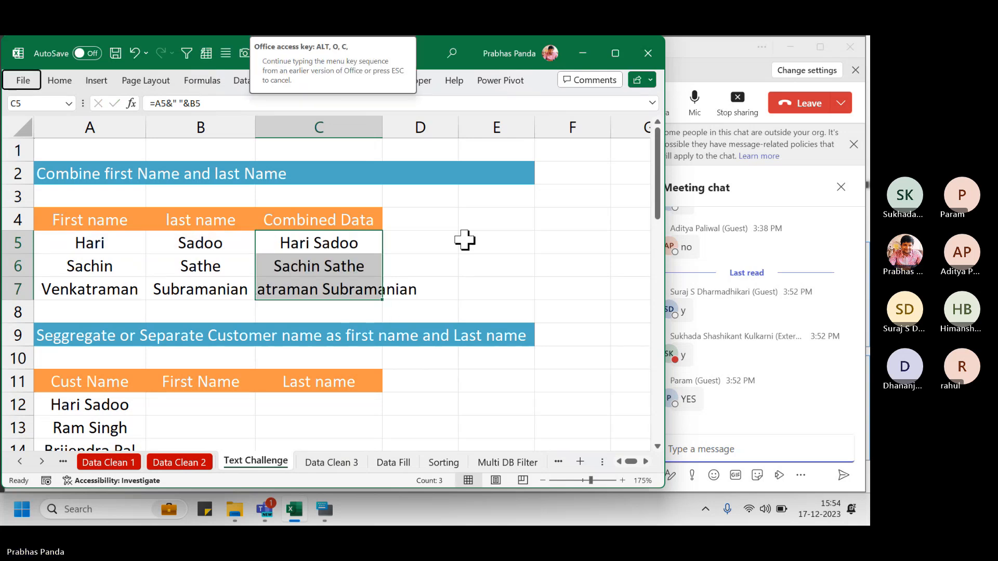
Copy C5's formula text and paste it into C3 as a label
key("F2")
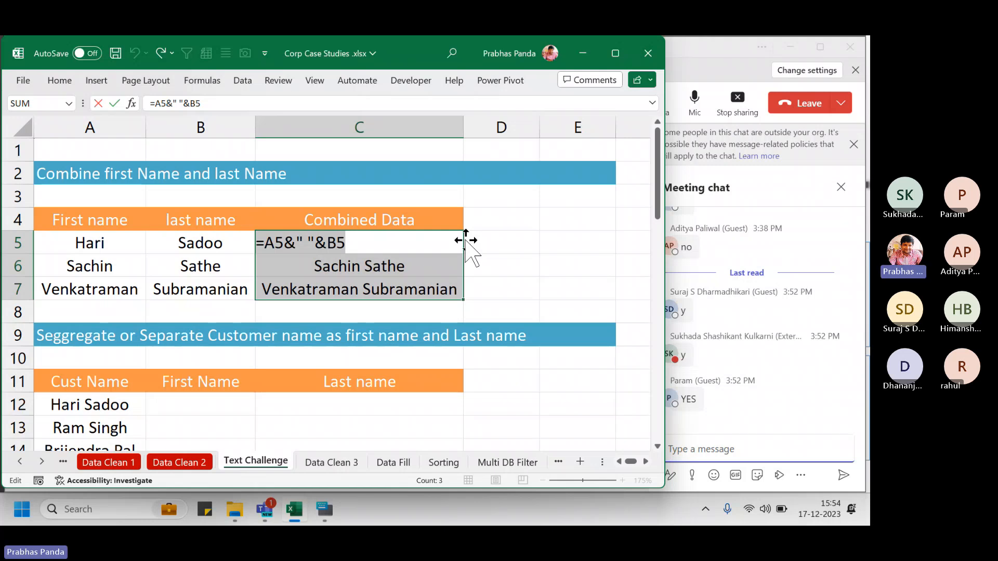
key("ctrl+c")
key("Escape")
key("Up")
key("Up")
key("ctrl+v")
key("Return")
key("Up")
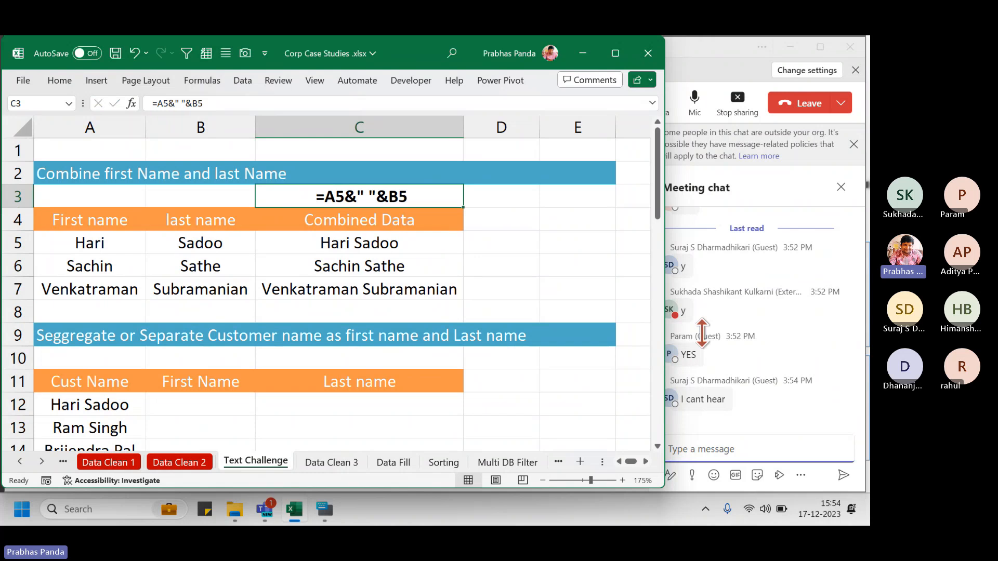
left_click(717, 448)
Paste and send =A5&" "&B5 in the meeting chat, then Alt+Tab back to Excel
key("ctrl+v")
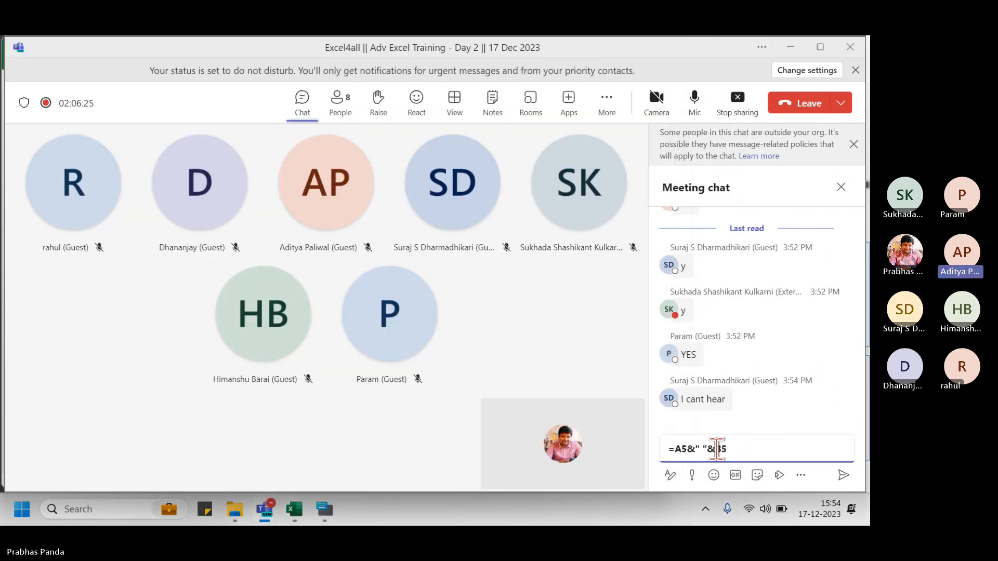
key("Return")
key("alt+Tab")
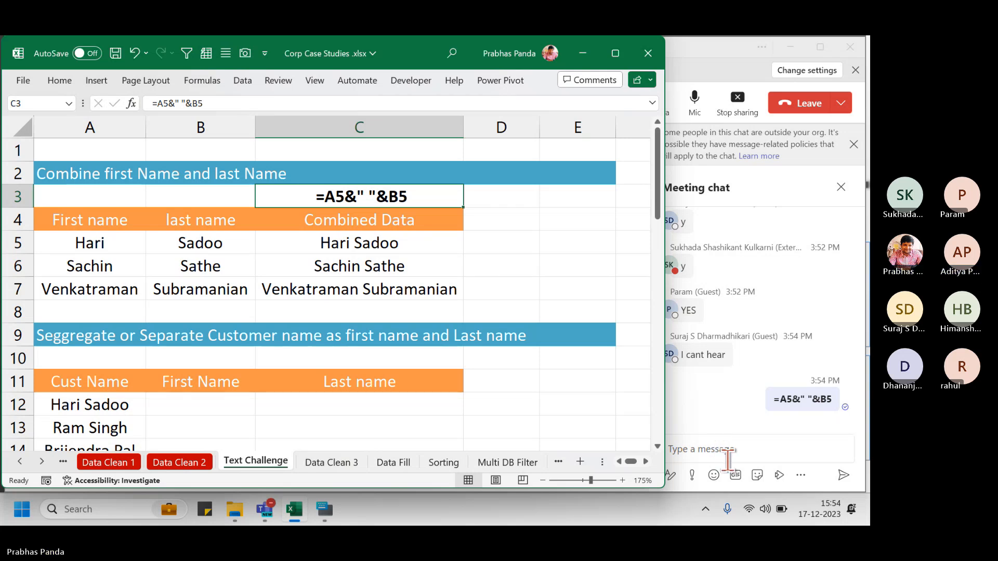
Admit the lobby guest, then start typing YES I CAN HEAR YOU in the meeting chat
left_click(720, 68)
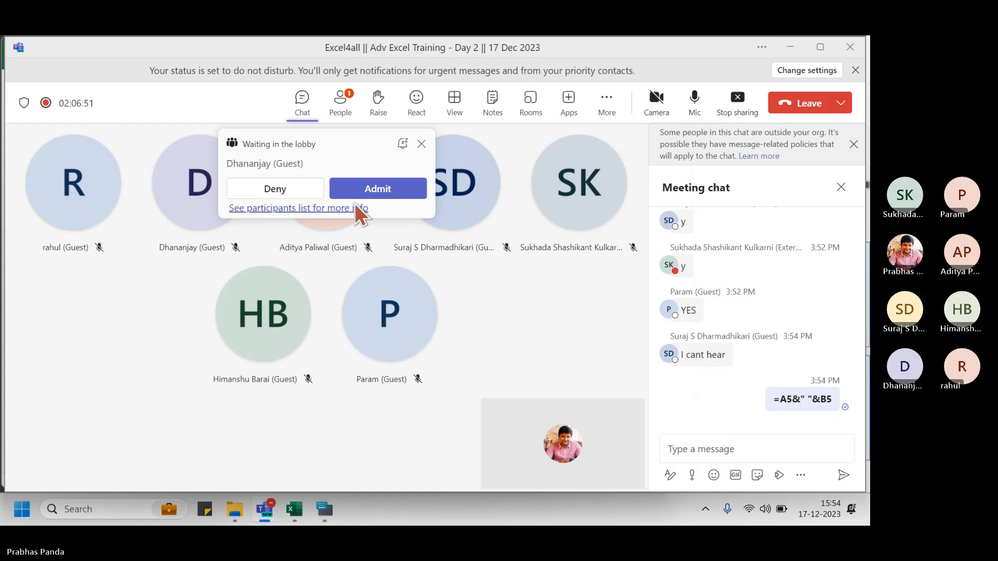
left_click(366, 192)
key("alt+Tab")
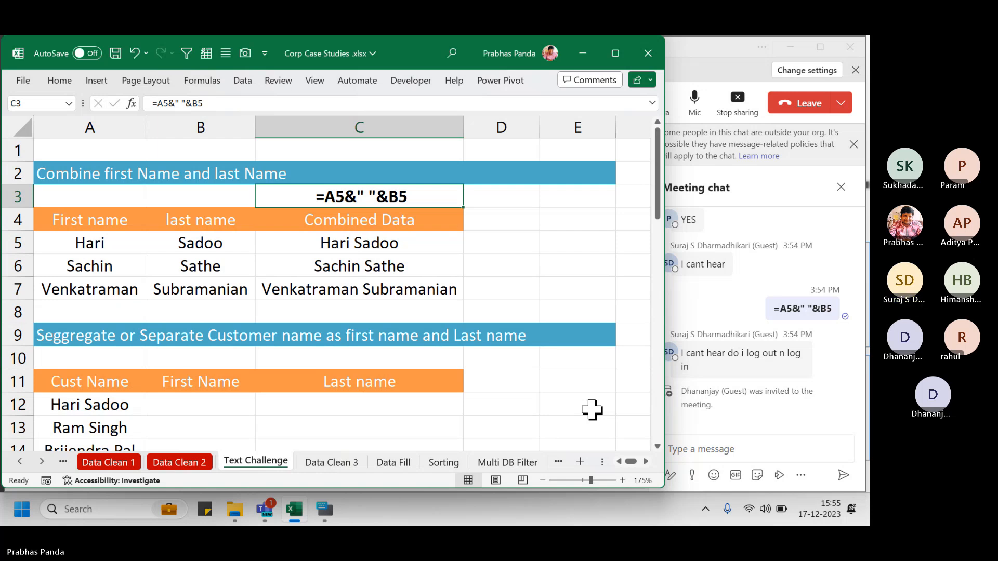
left_click(760, 441)
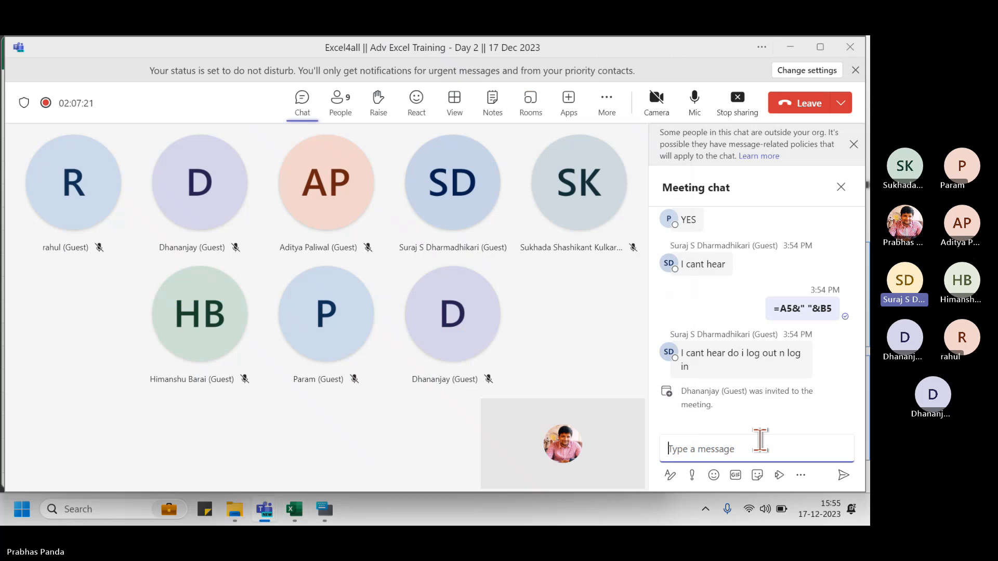
type("YES I CAN ")
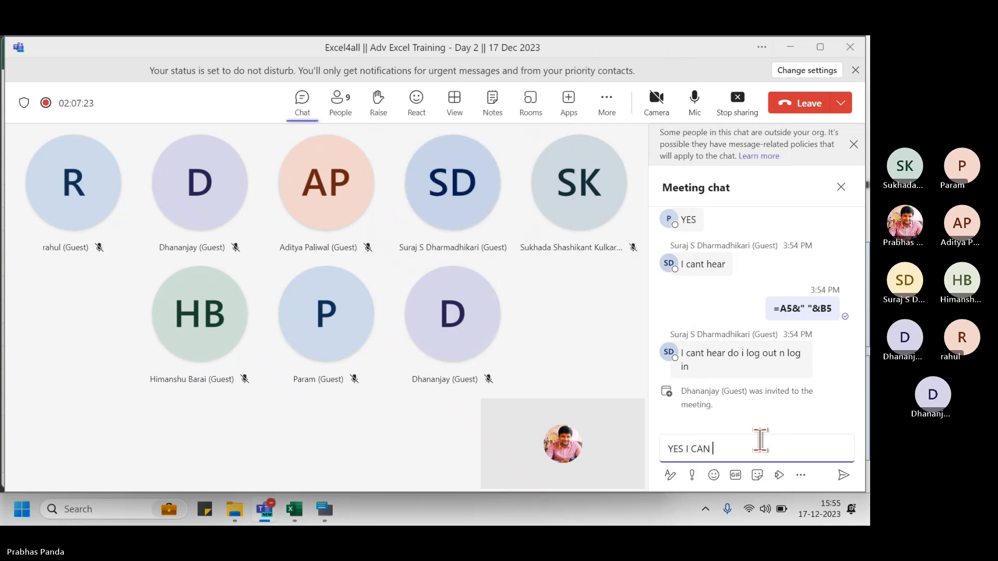
type("HEAR YOU")
Send the chat reply and Alt+Tab back to the Text Challenge sheet
key("Return")
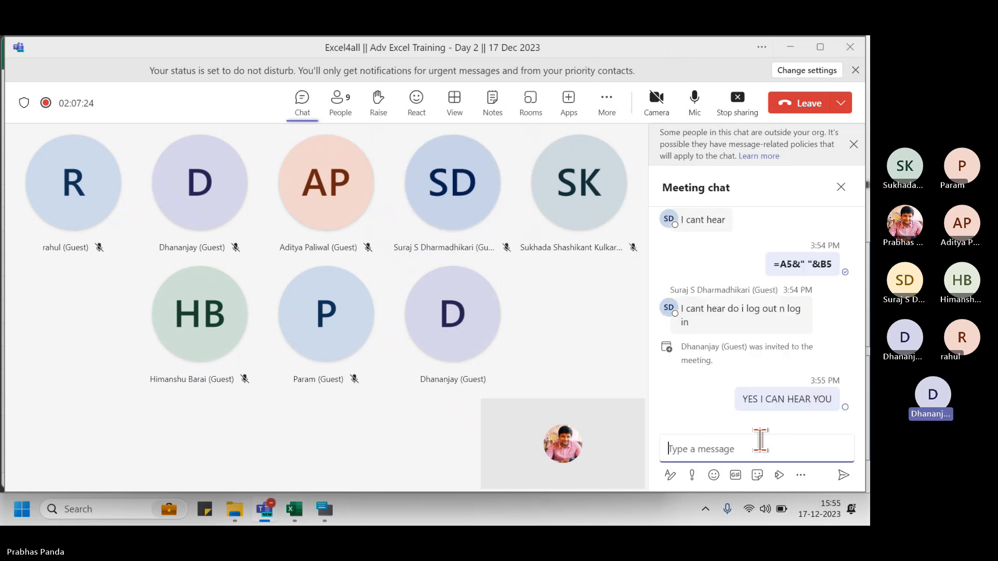
key("alt+Tab")
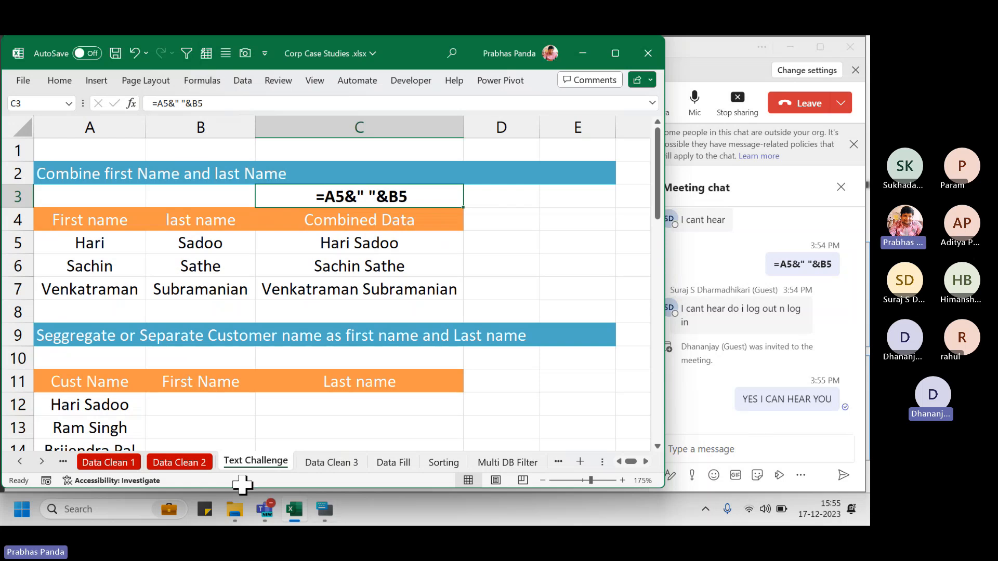
left_click(328, 463)
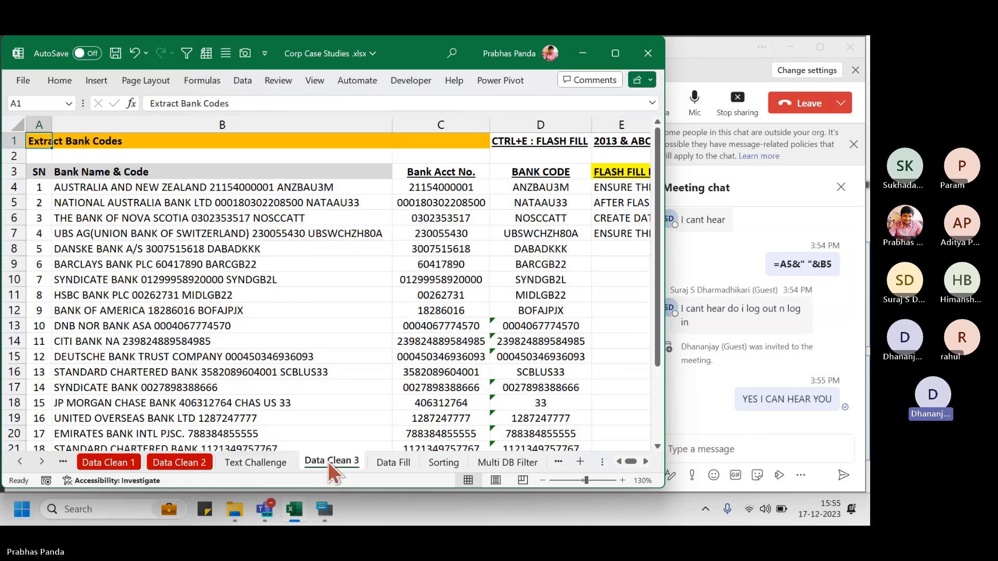
left_click(274, 462)
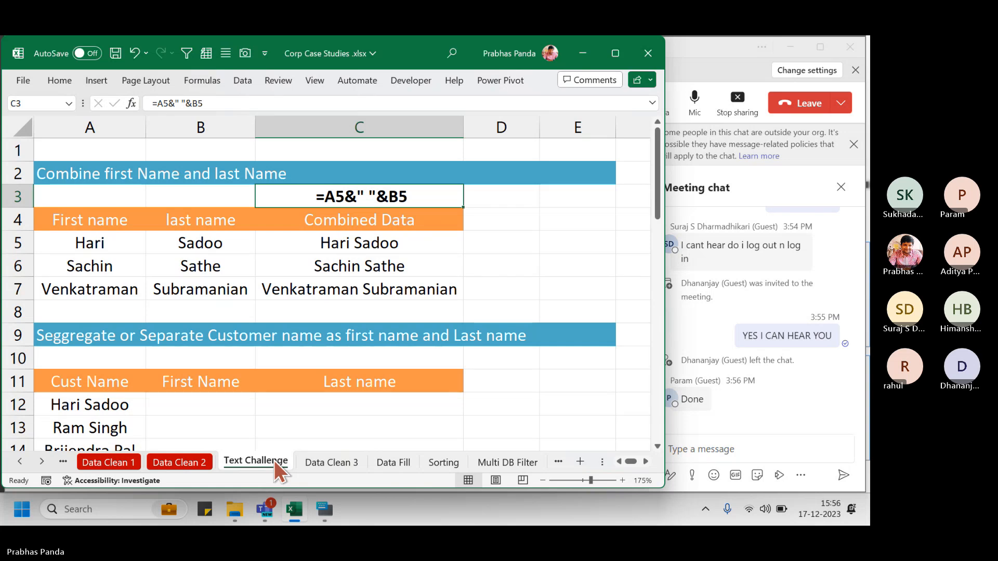
left_click(715, 45)
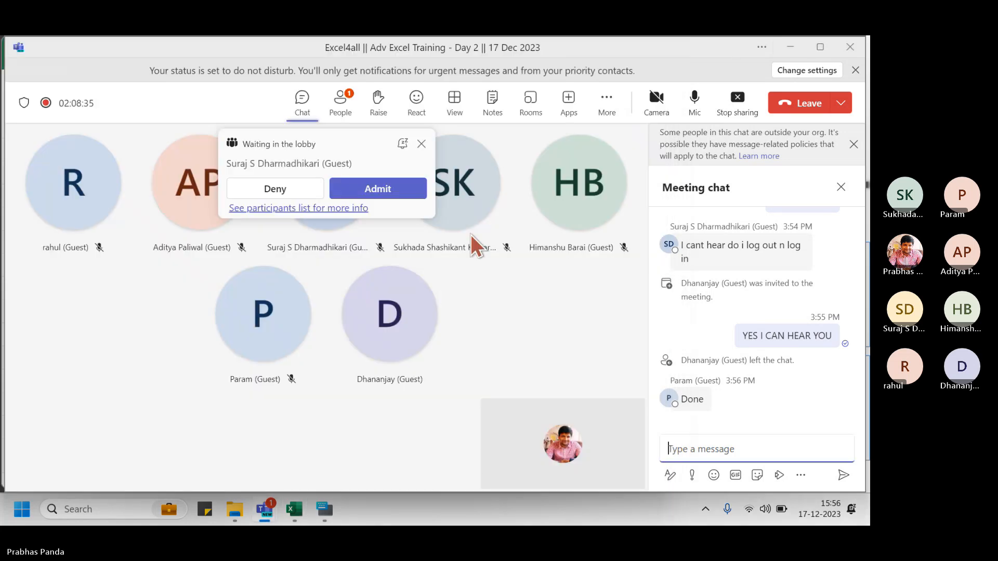
left_click(401, 189)
key("alt+Tab")
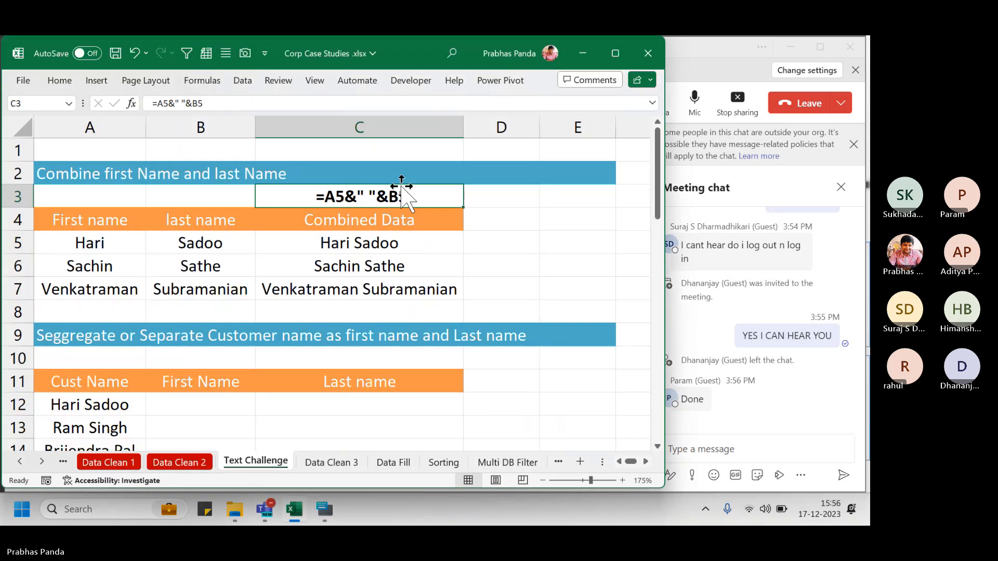
left_click(476, 268)
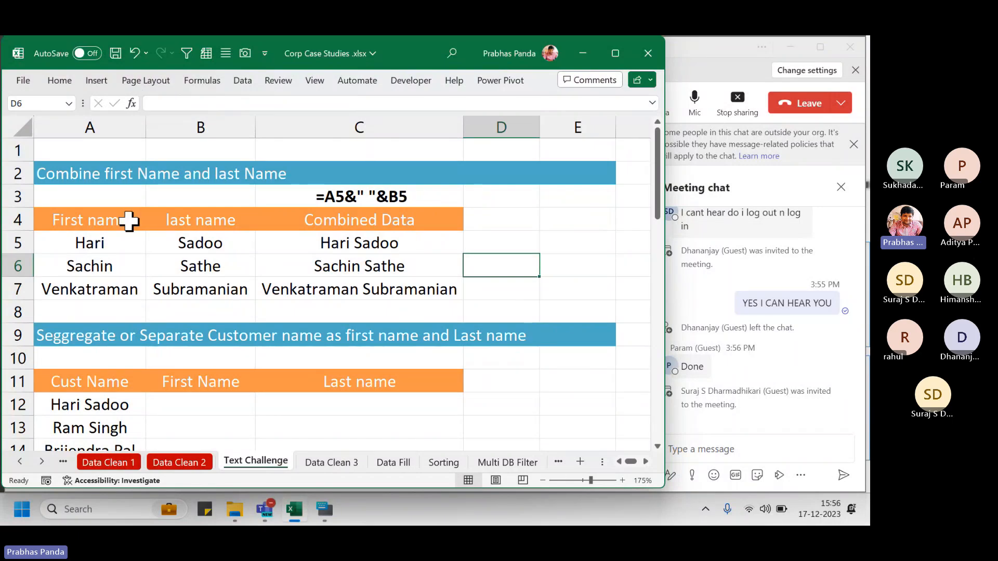
Copy the first and last names in A5:B7 to I3 and autofit the columns
left_click_drag(104, 238, 186, 289)
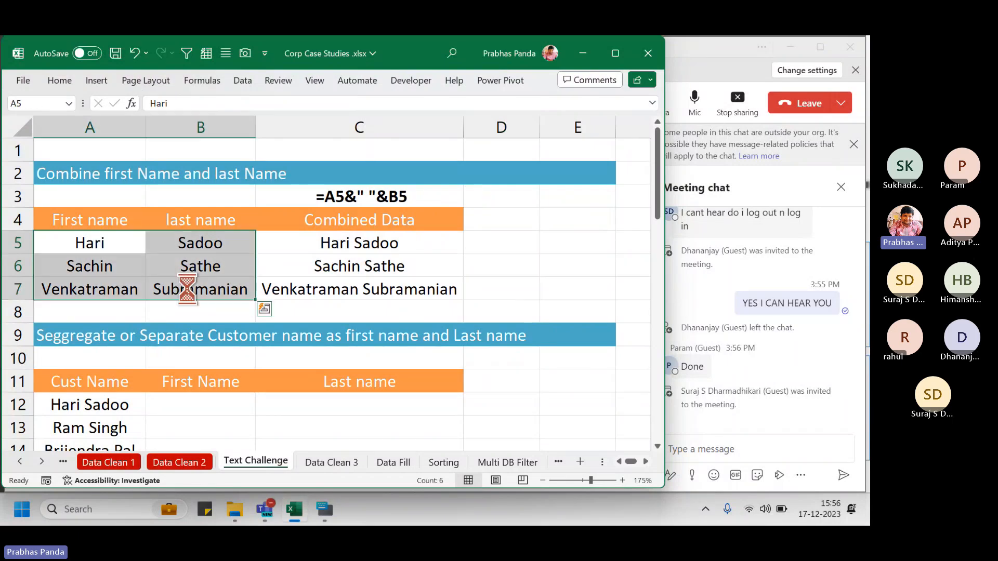
key("ctrl+c")
key("Right")
key("Right")
key("Right")
key("Right")
key("Right")
key("Right")
key("Right")
key("Right")
key("Right")
key("Right")
key("Right")
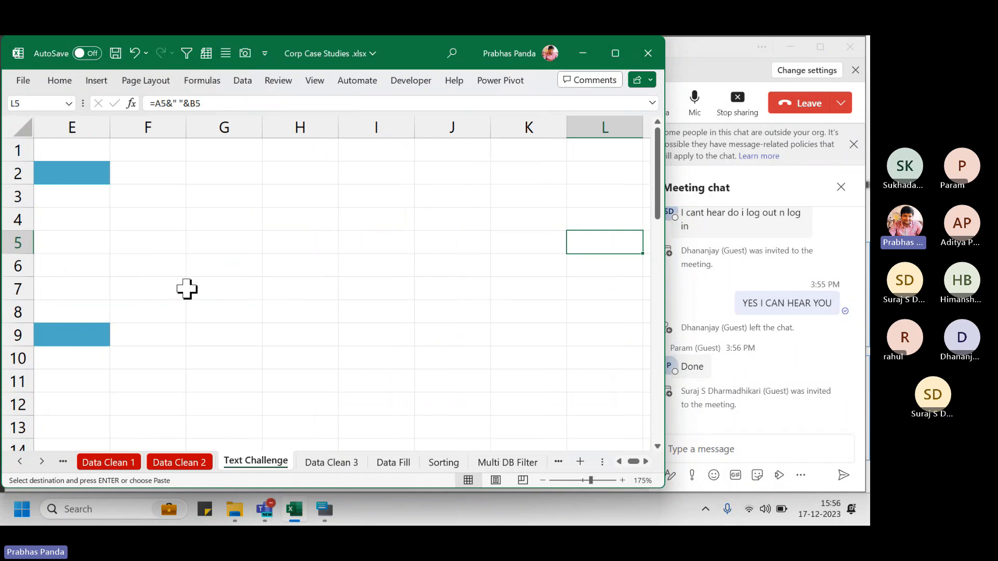
key("Right")
key("Right")
key("Right")
key("Right")
left_click(74, 199)
key("ctrl+v")
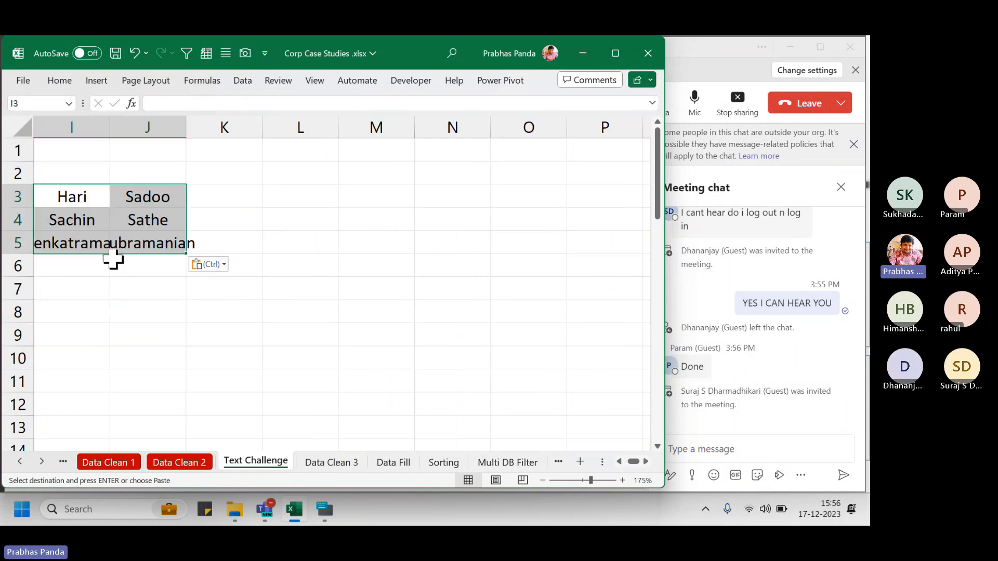
key("h")
key("o")
key("i")
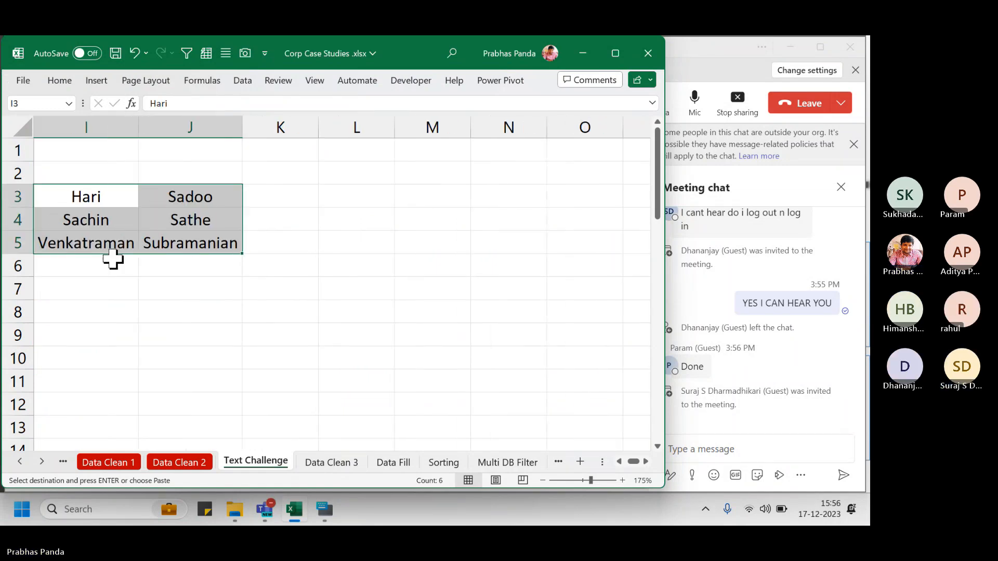
key("Right")
left_click_drag(98, 174, 99, 308)
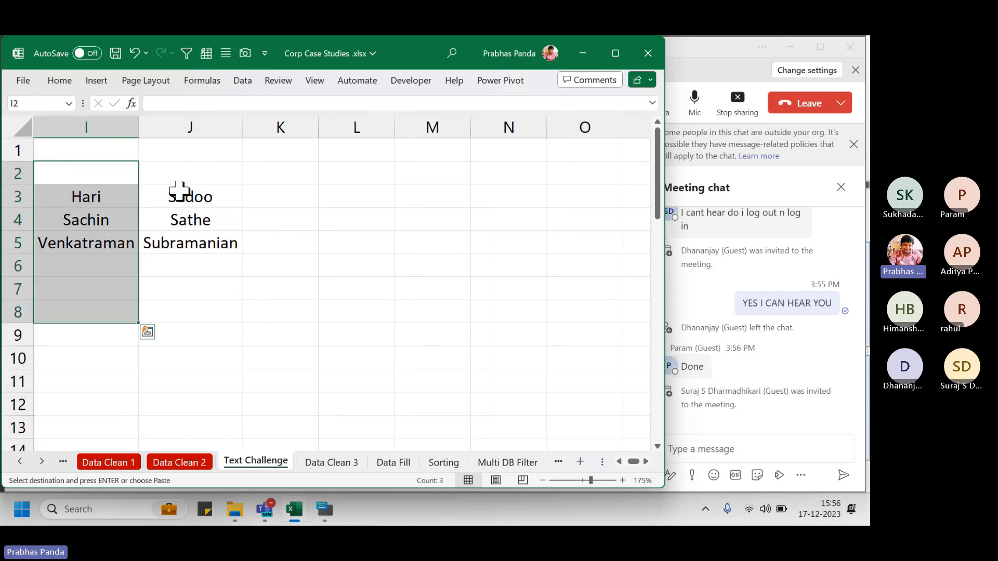
left_click_drag(178, 194, 167, 326)
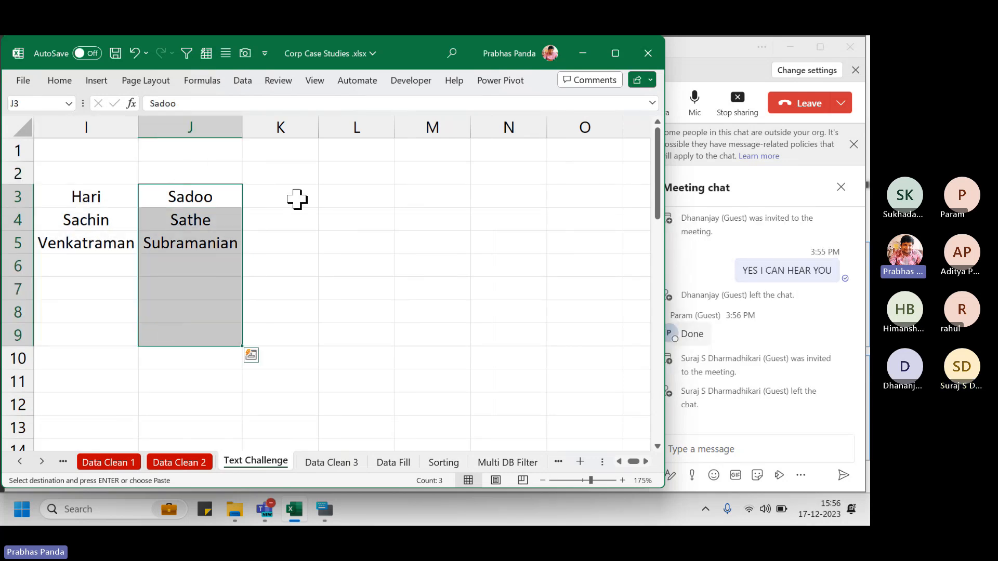
left_click(296, 198)
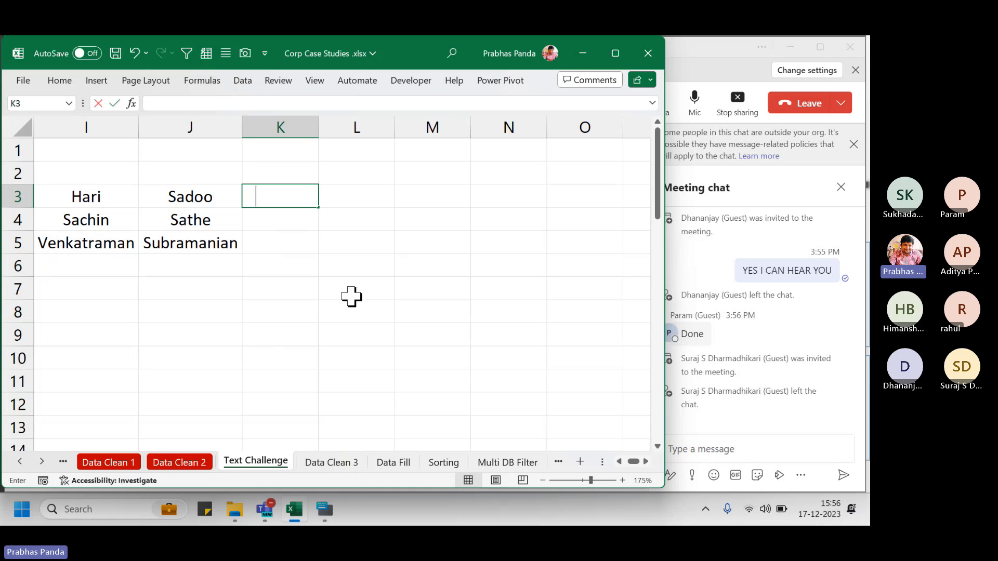
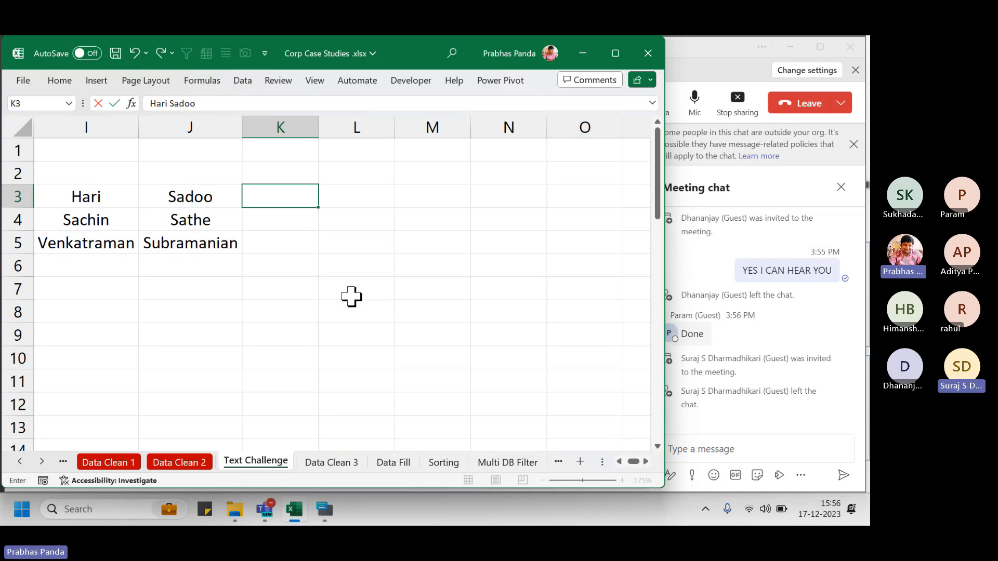
key("Return")
key("Up")
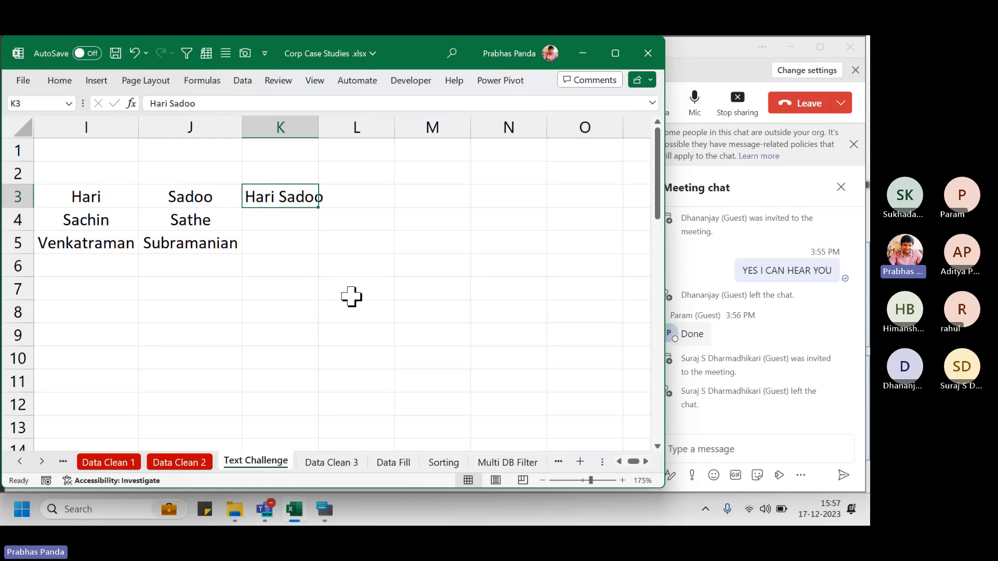
key("ctrl+e")
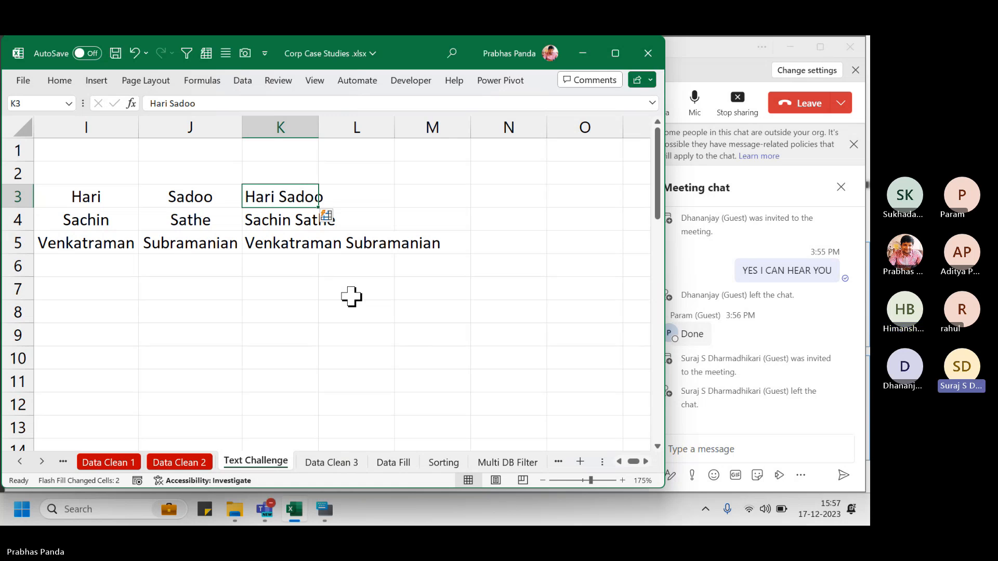
key("Left")
key("Left")
key("Left")
key("Left")
key("Left")
key("Left")
key("Left")
key("Left")
key("Left")
key("Left")
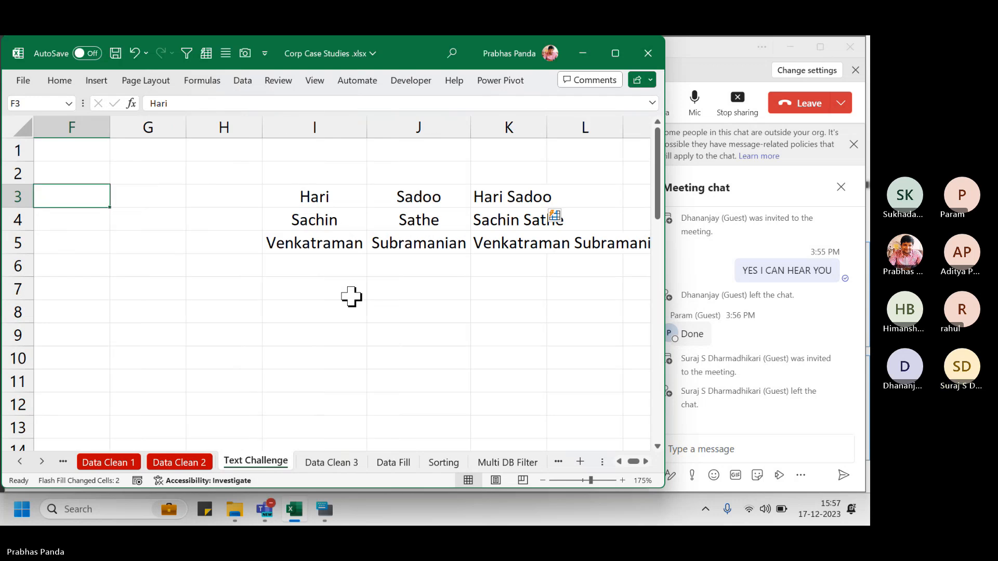
Clear C5:C7 and fill all three cells with the formula =A5&" "&B5
key("Down")
key("Down")
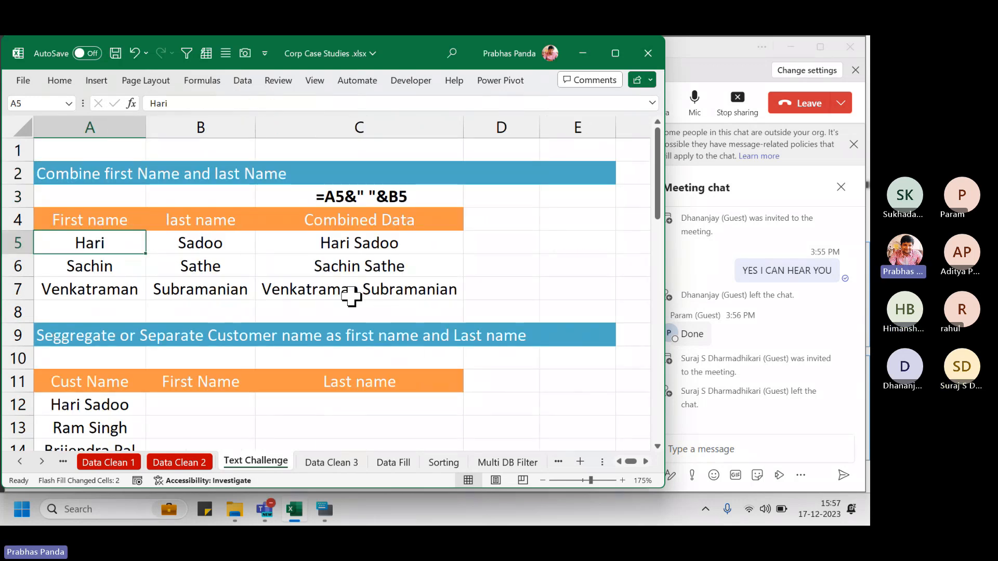
key("shift+Right")
key("shift+Down")
key("Right")
key("Right")
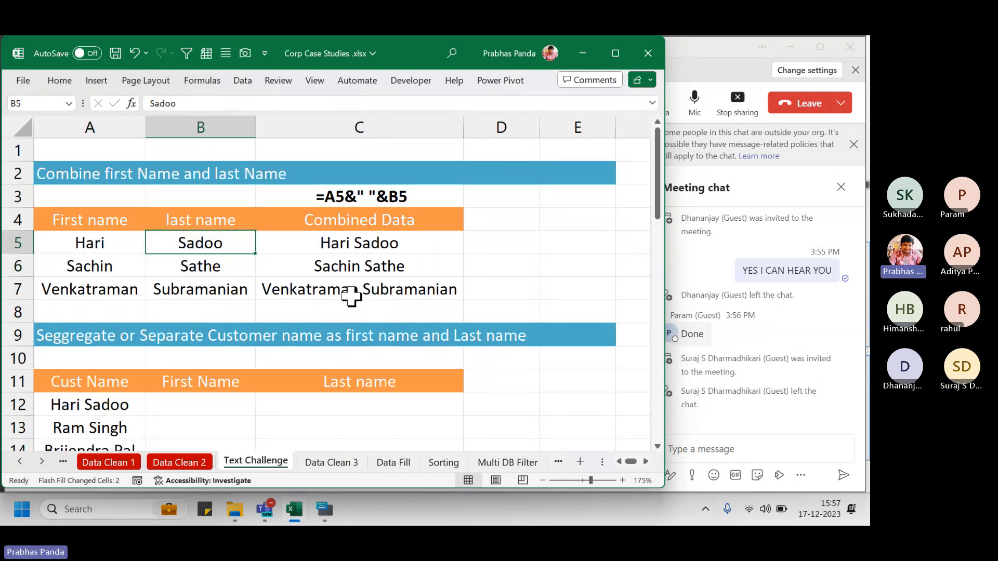
key("shift+Down")
key("shift+Down")
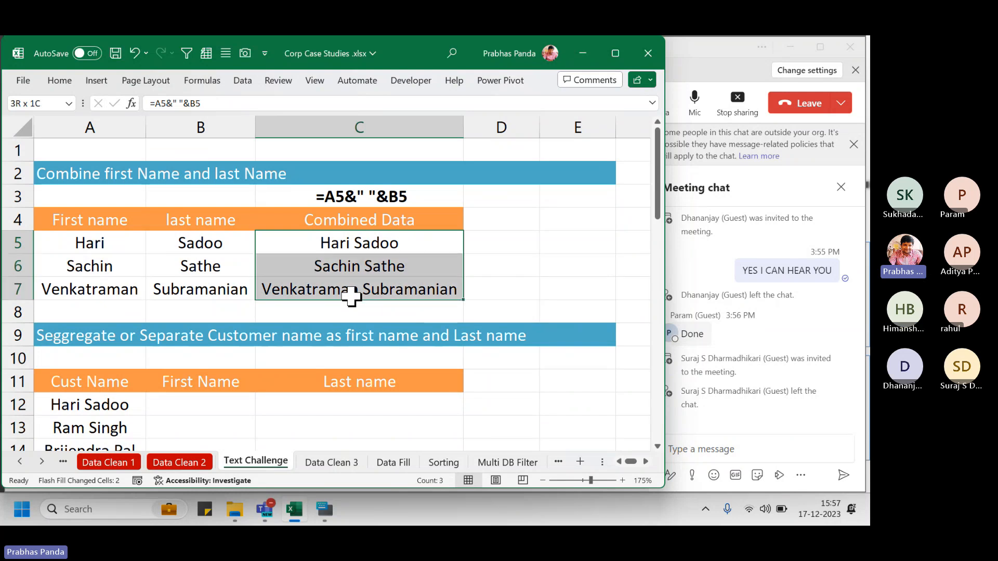
key("Delete")
type("=")
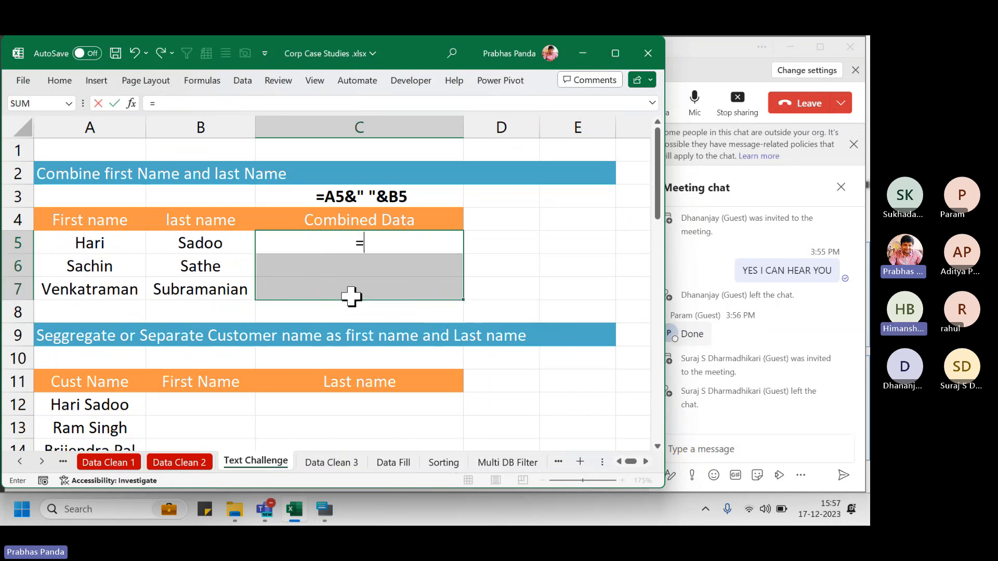
key("Left")
key("Left")
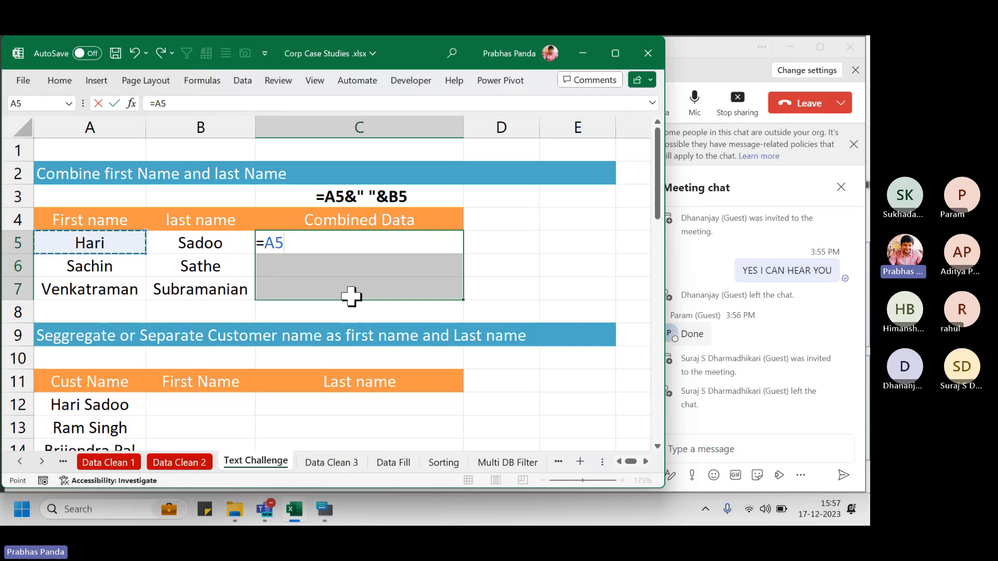
type("&")
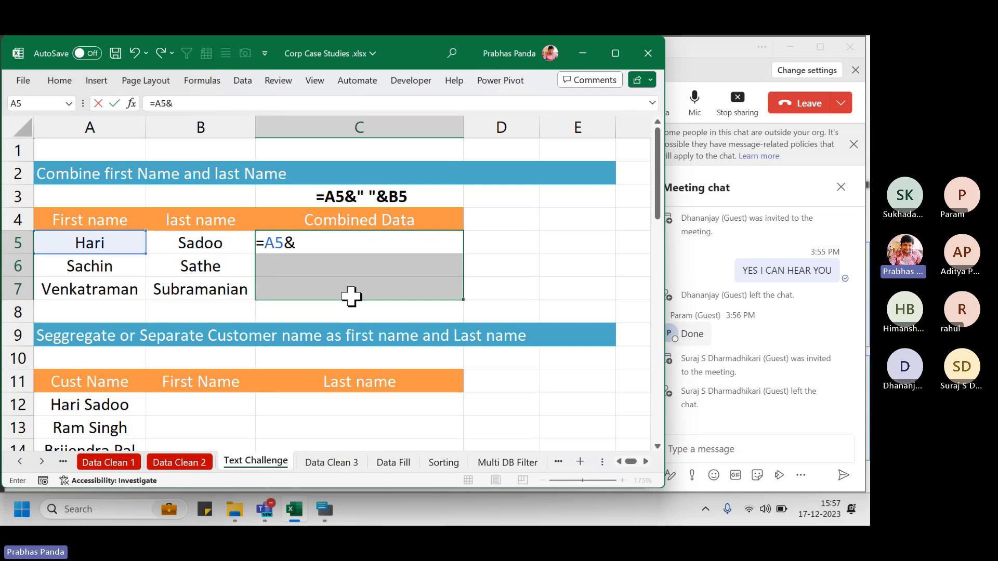
type("\" \"&")
key("Left")
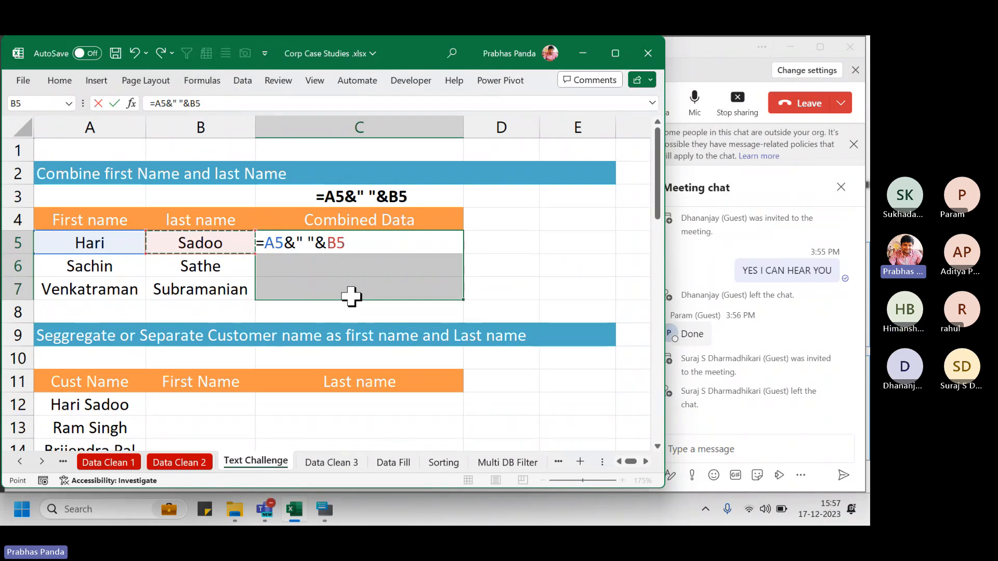
key("ctrl+Return")
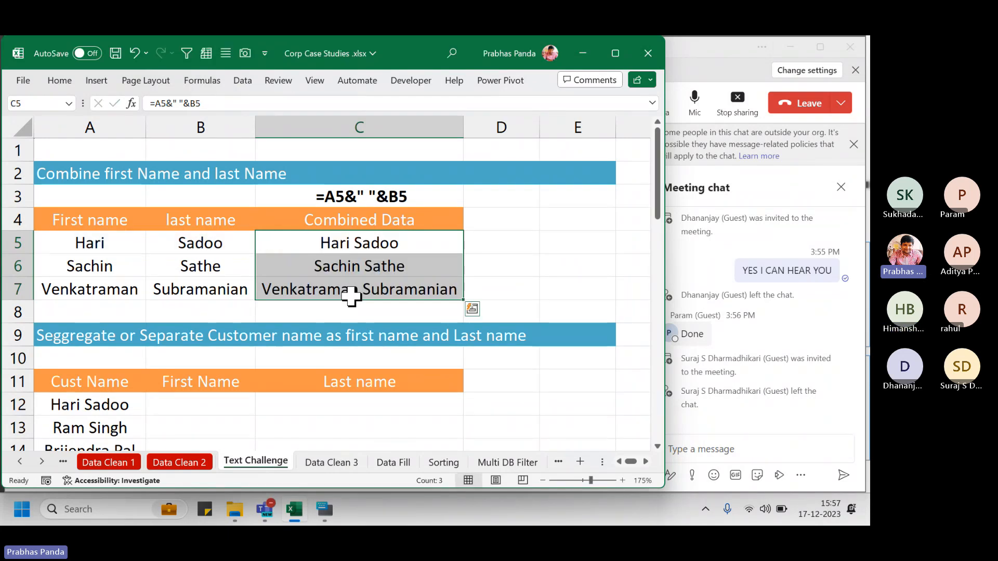
key("Up")
key("Up")
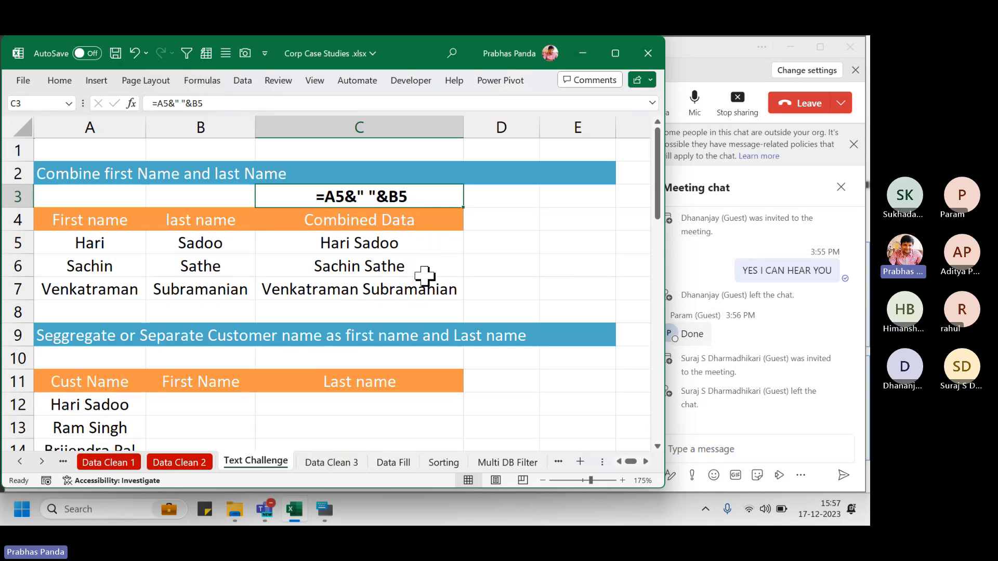
key("Right")
key("Right")
key("Right")
key("Right")
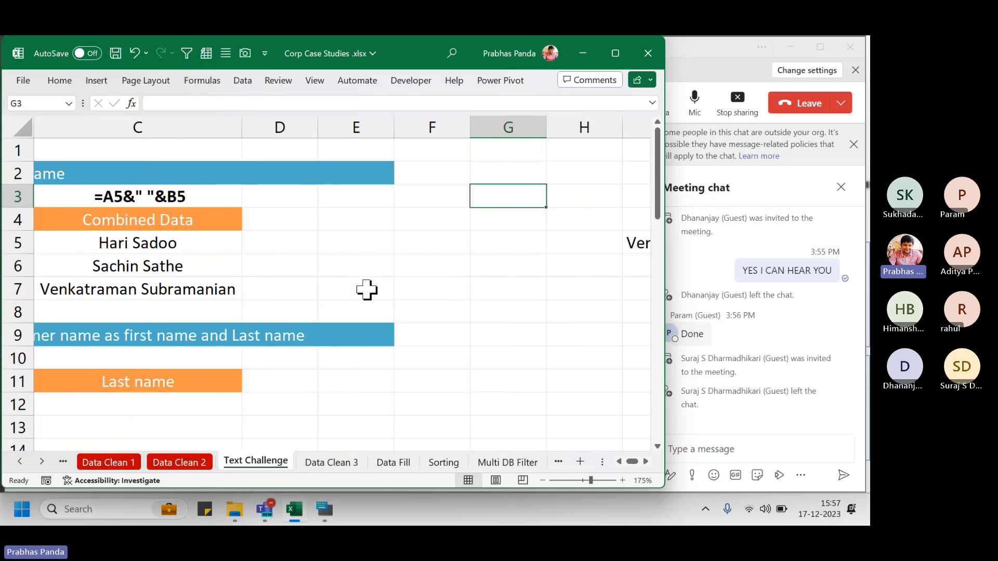
Clear the combined full names from column K
key("Right")
key("Right")
key("Right")
key("Right")
key("Right")
key("Right")
key("Right")
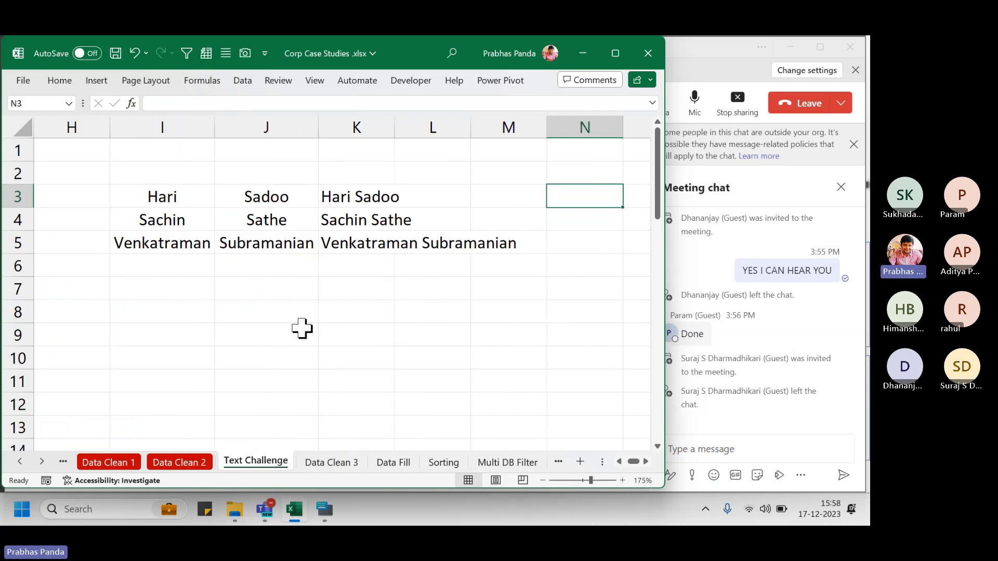
left_click_drag(359, 173, 488, 279)
key("Delete")
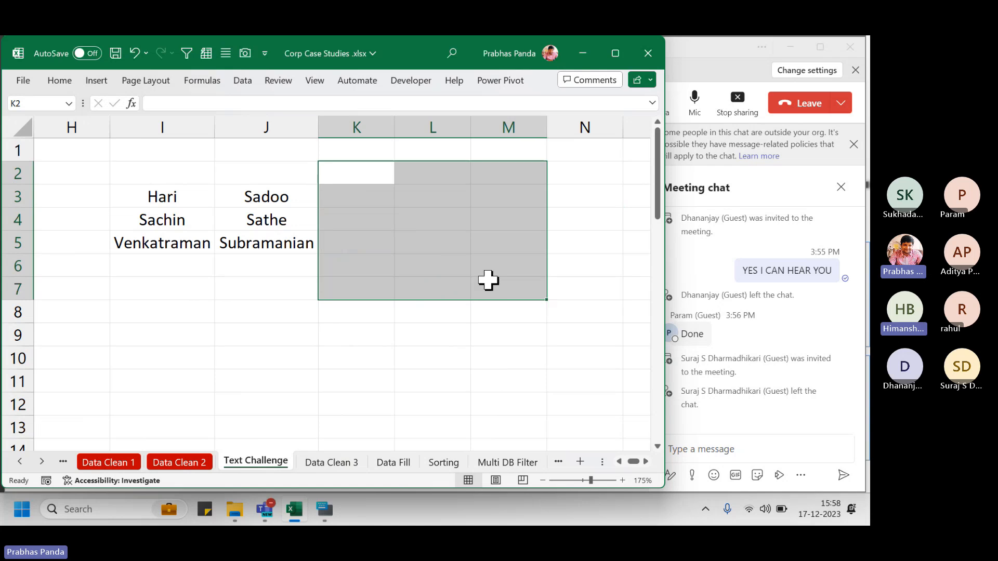
key("Left")
key("Left")
key("Left")
key("Down")
key("Right")
key("Right")
key("Right")
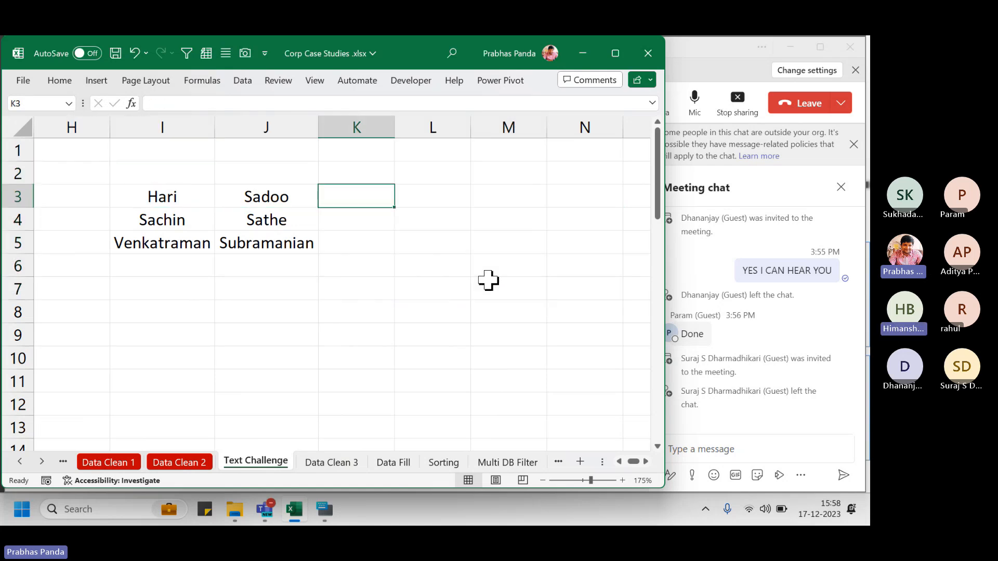
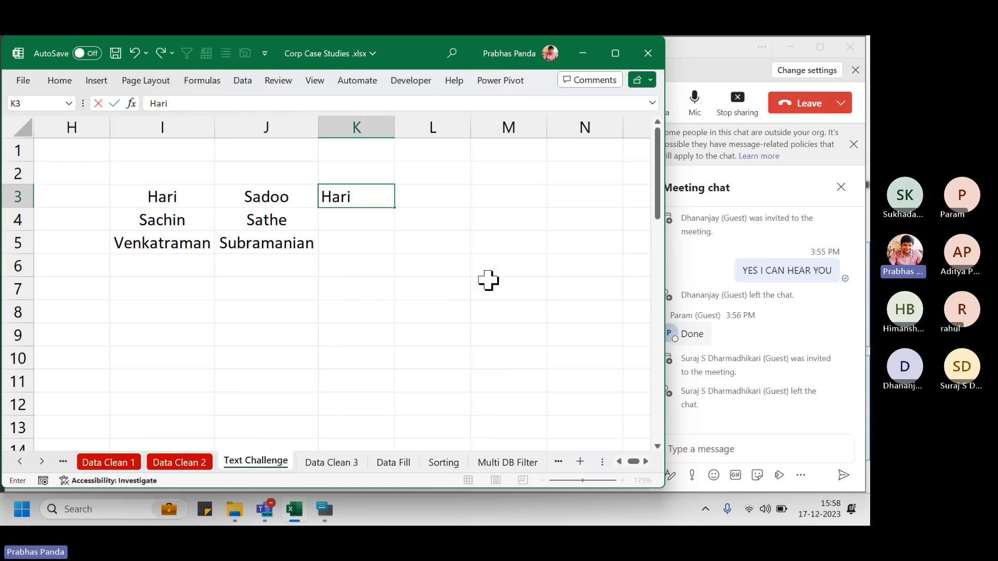
key("Return")
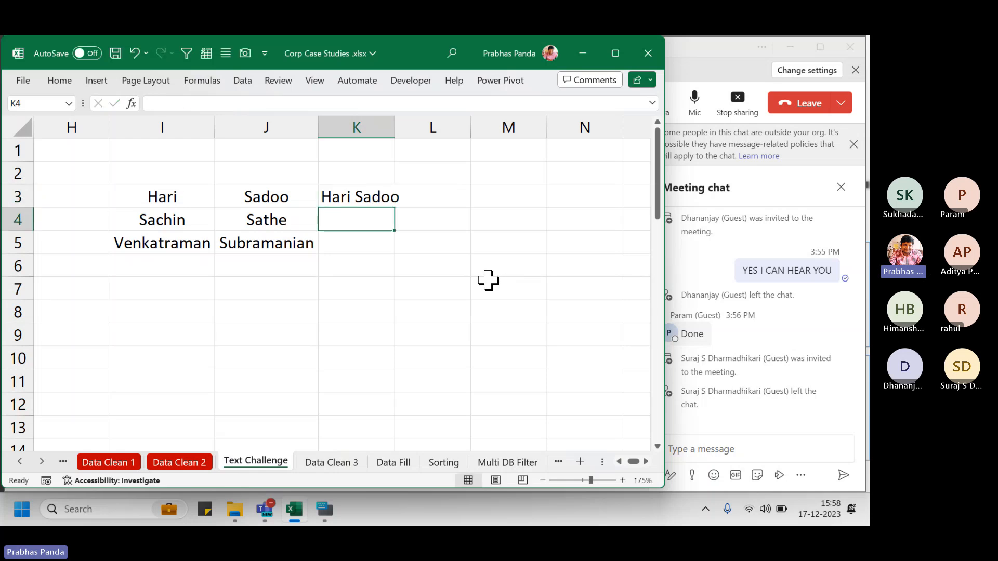
key("Up")
key("ctrl+e")
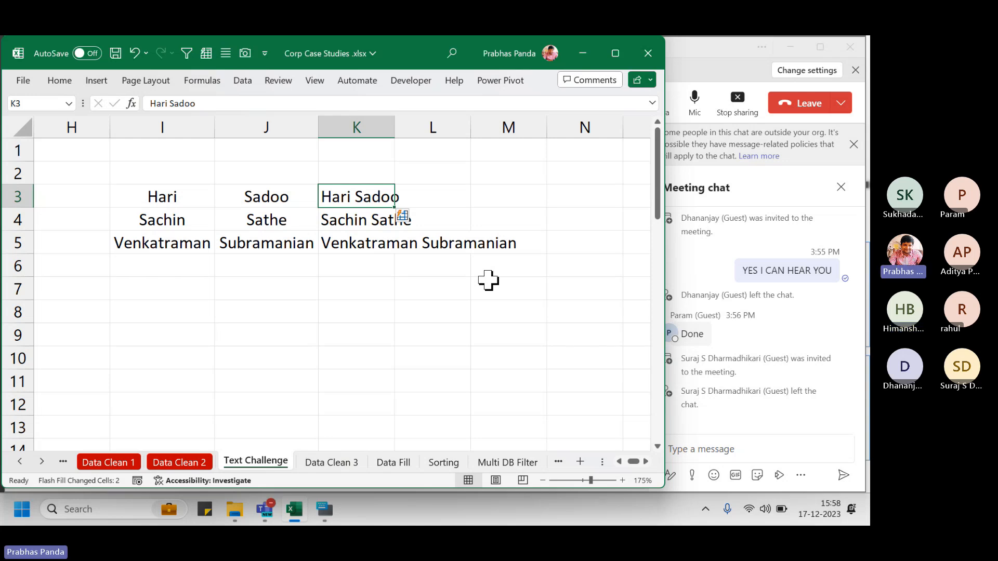
key("shift+Down")
key("shift+Down")
key("shift+Down")
key("Delete")
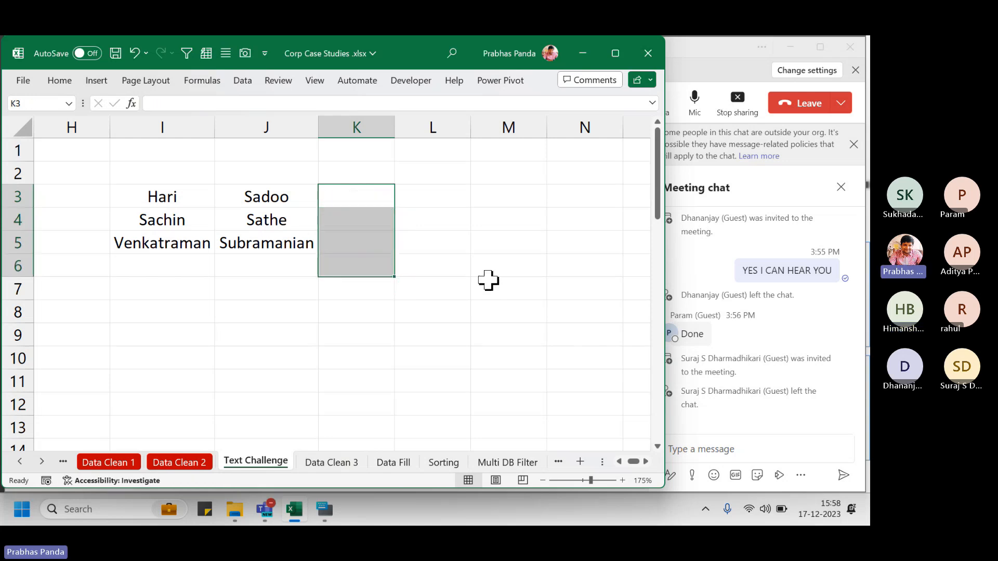
left_click_drag(276, 196, 260, 280)
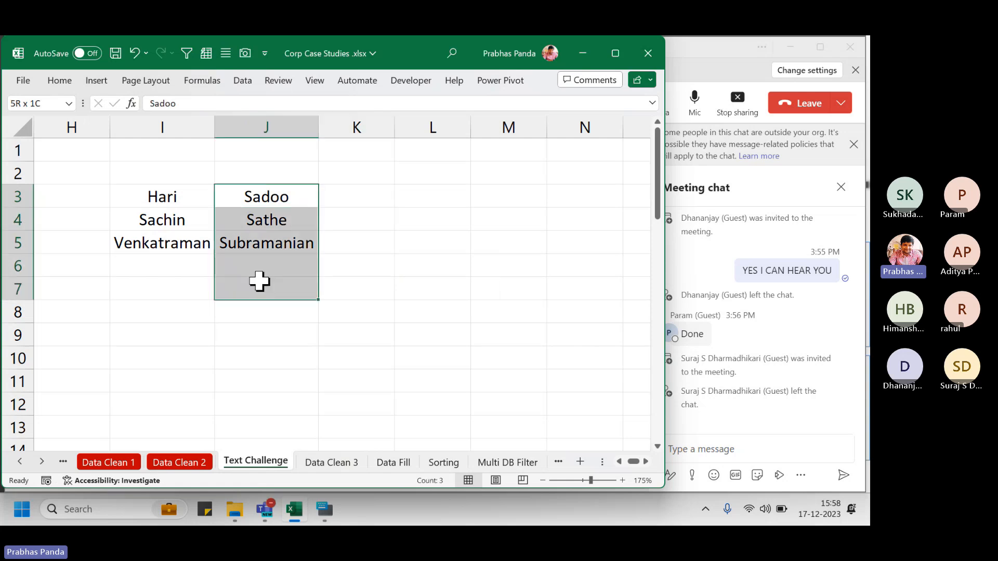
left_click(356, 200)
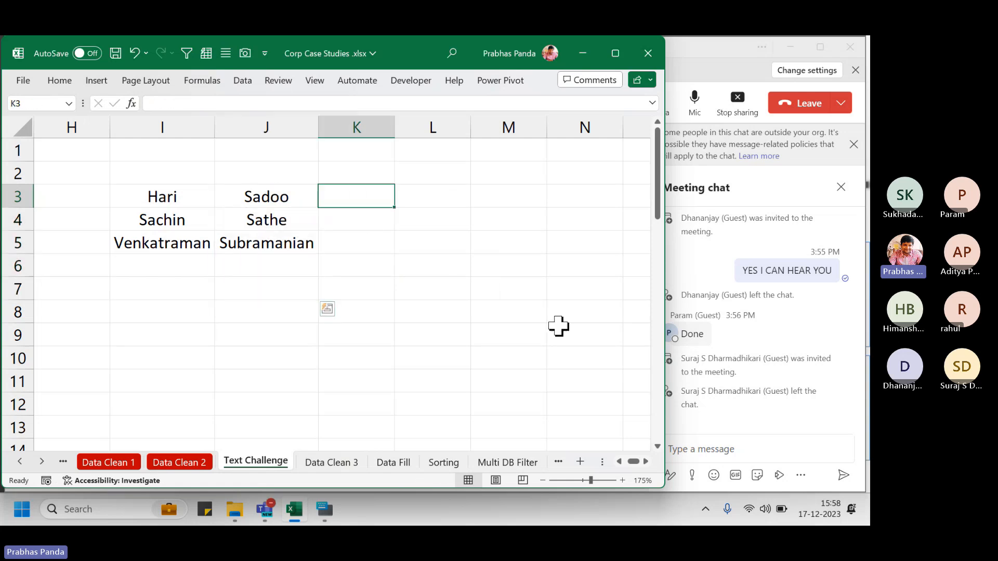
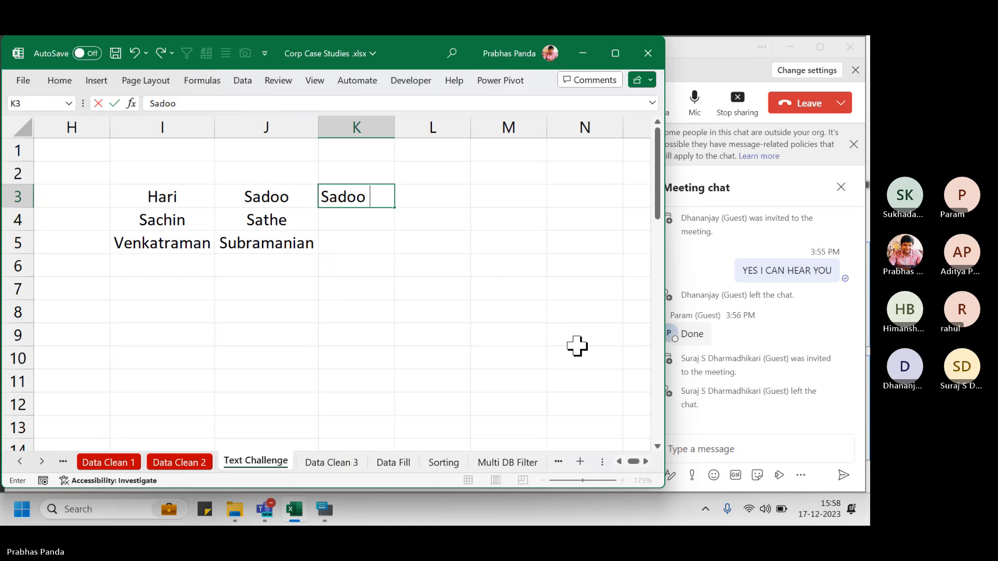
key("Return")
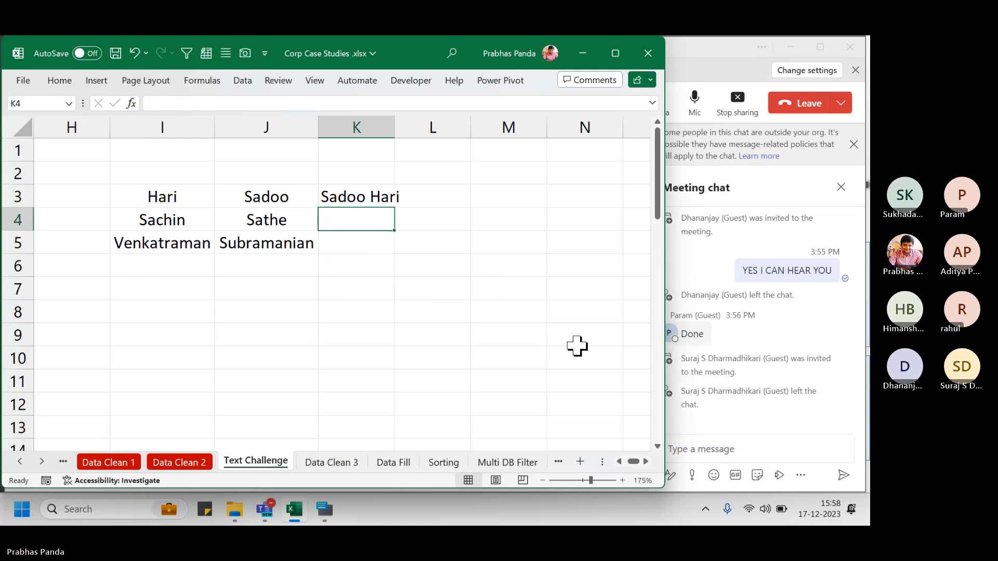
key("Up")
key("ctrl+e")
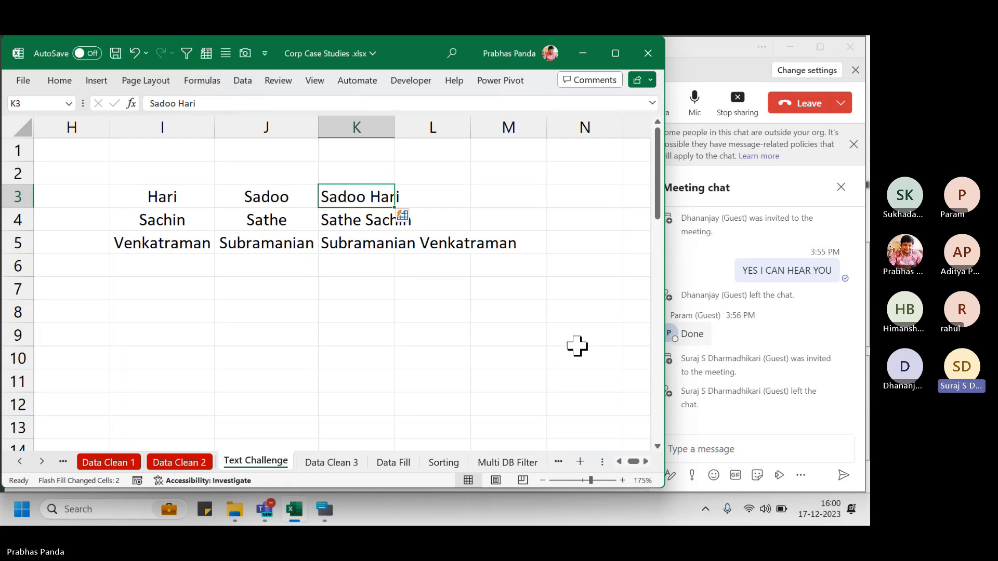
Return to column A and bring the Teams meeting window to the front
key("Left")
key("Left")
key("Left")
key("Left")
key("Left")
key("Left")
key("Left")
key("Left")
key("Left")
key("Left")
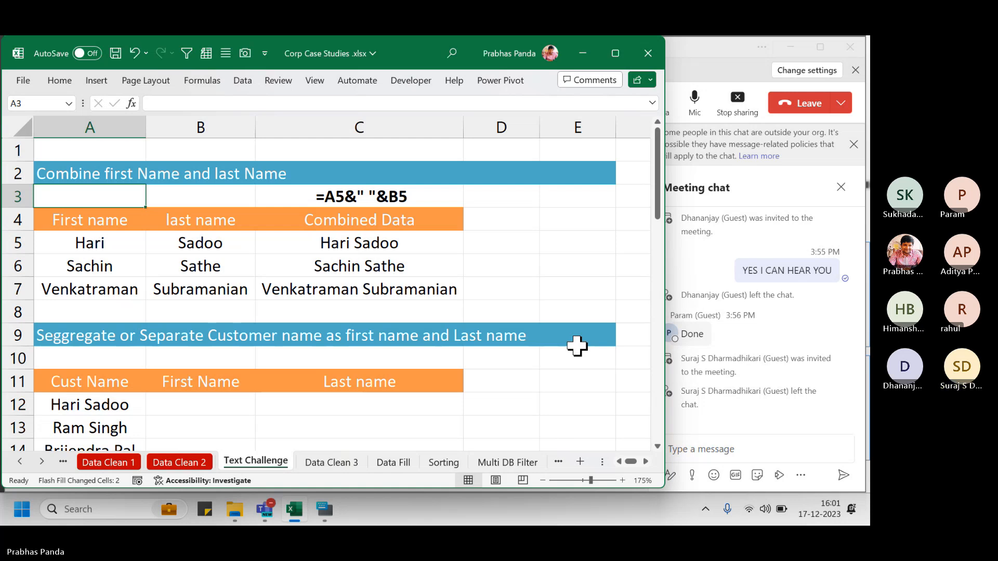
left_click(682, 66)
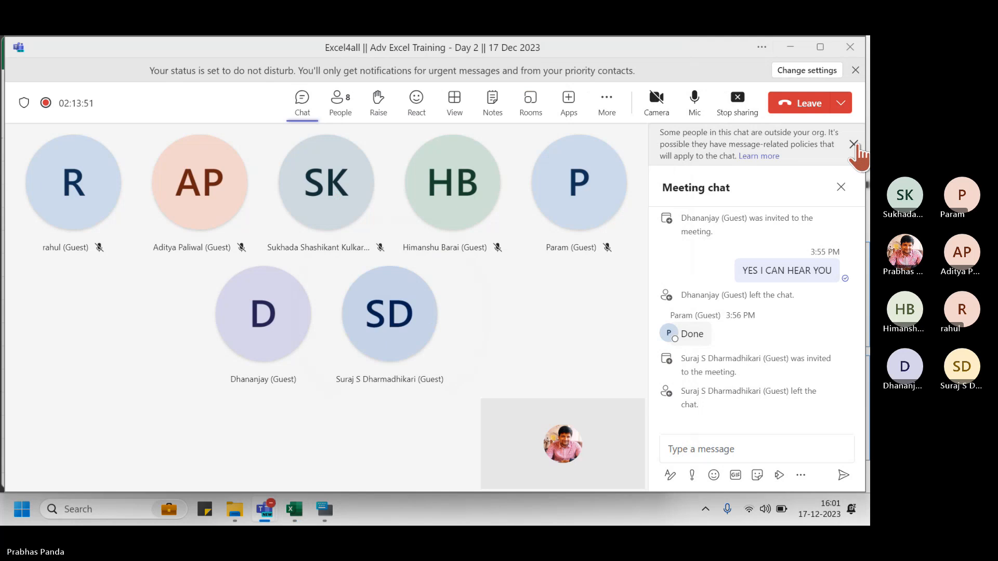
Dismiss the outside-organisation notice and close the Teams meeting chat panel
left_click(853, 144)
left_click(839, 145)
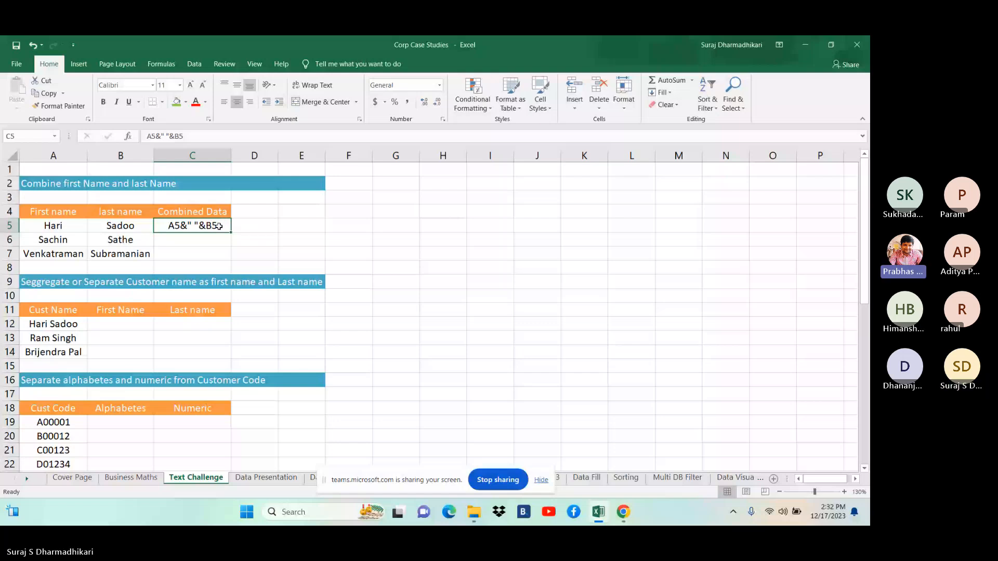
Replace C5's plain-text entry with =A5&" "&B5 and fill it down to C7
double_click(219, 226)
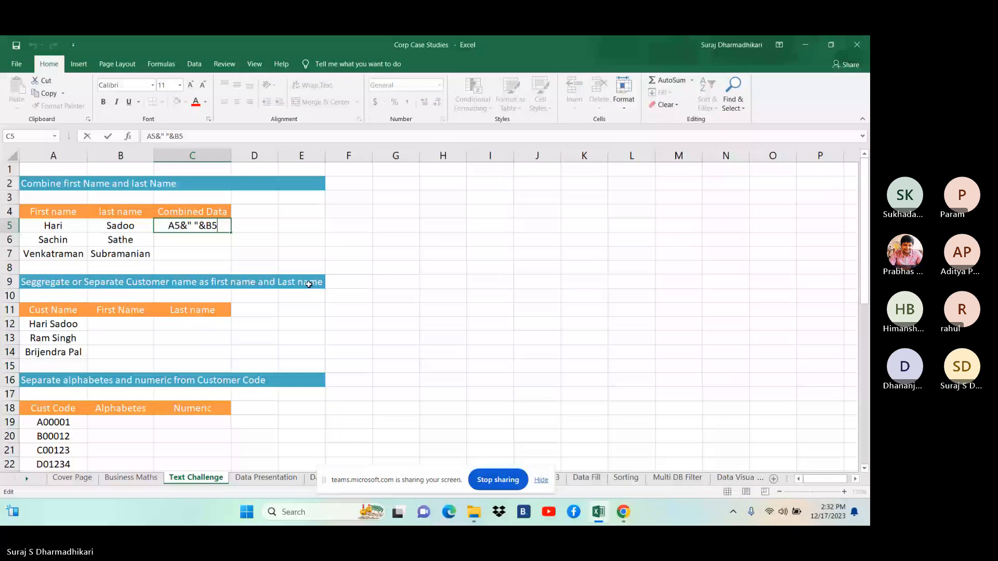
key("Escape")
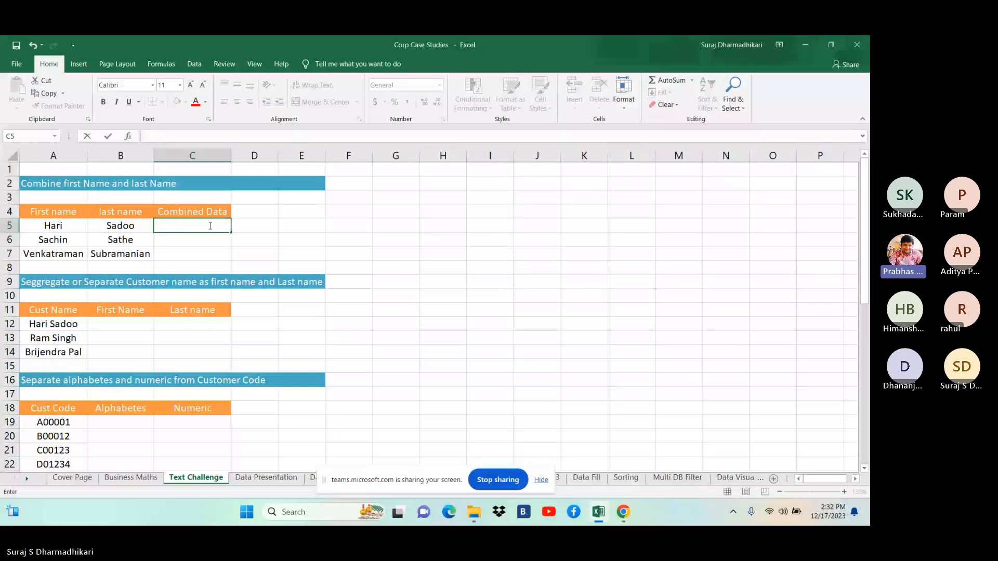
type("=")
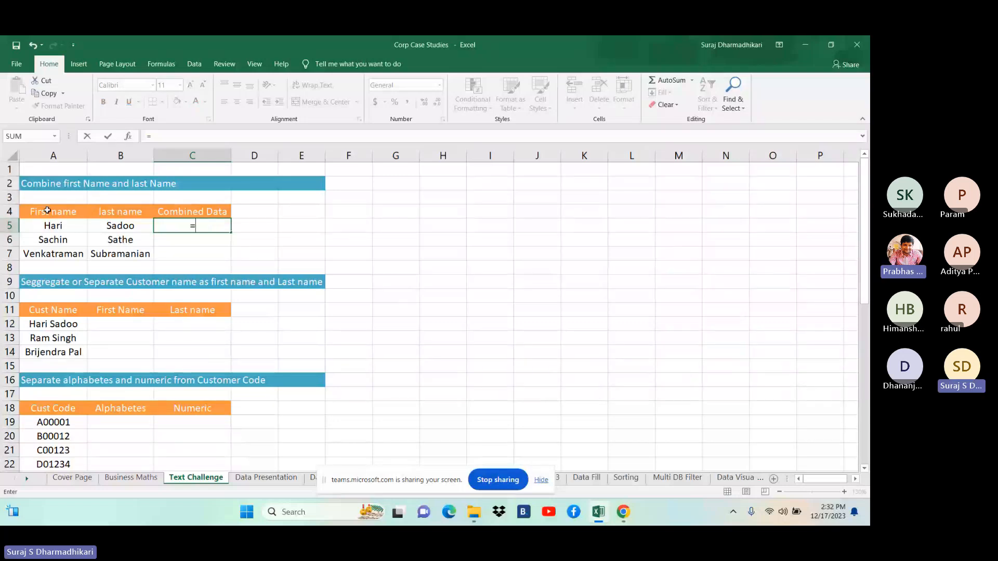
left_click(52, 227)
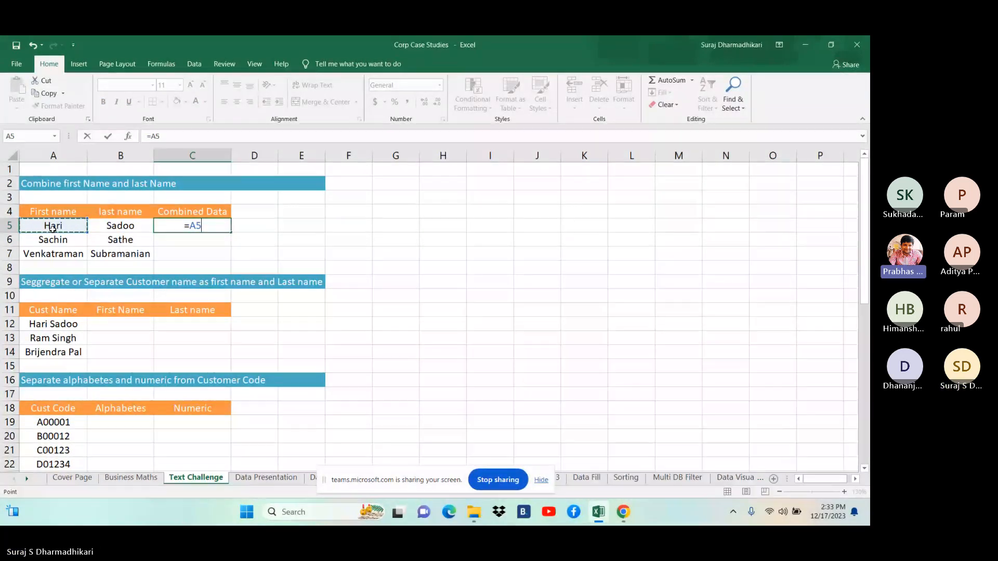
type("&")
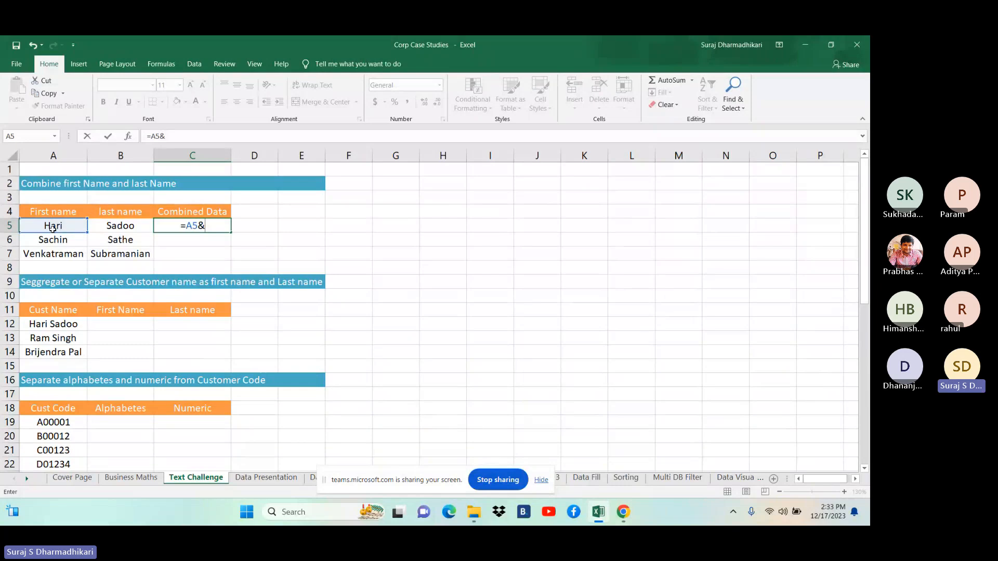
type("\"")
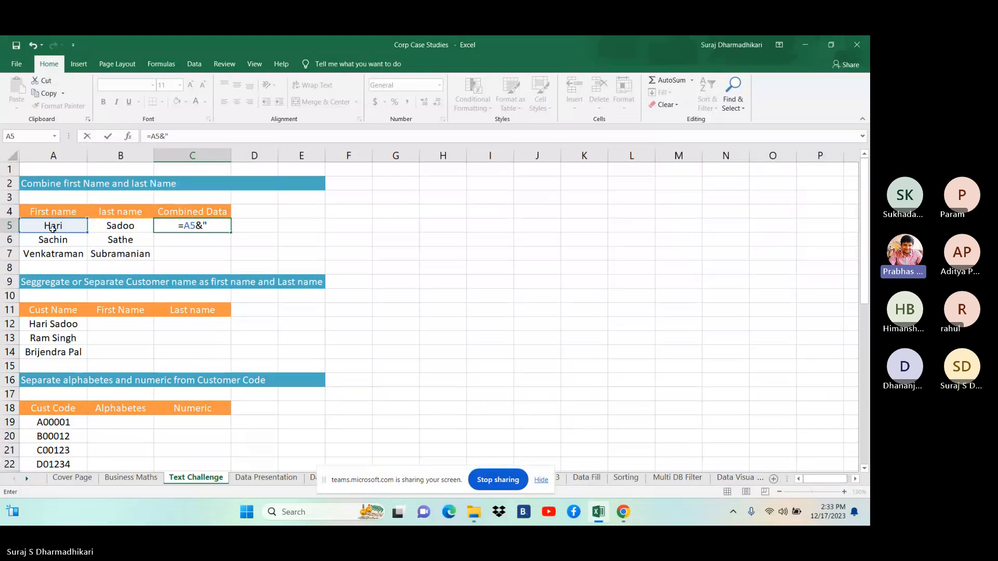
type(" \"")
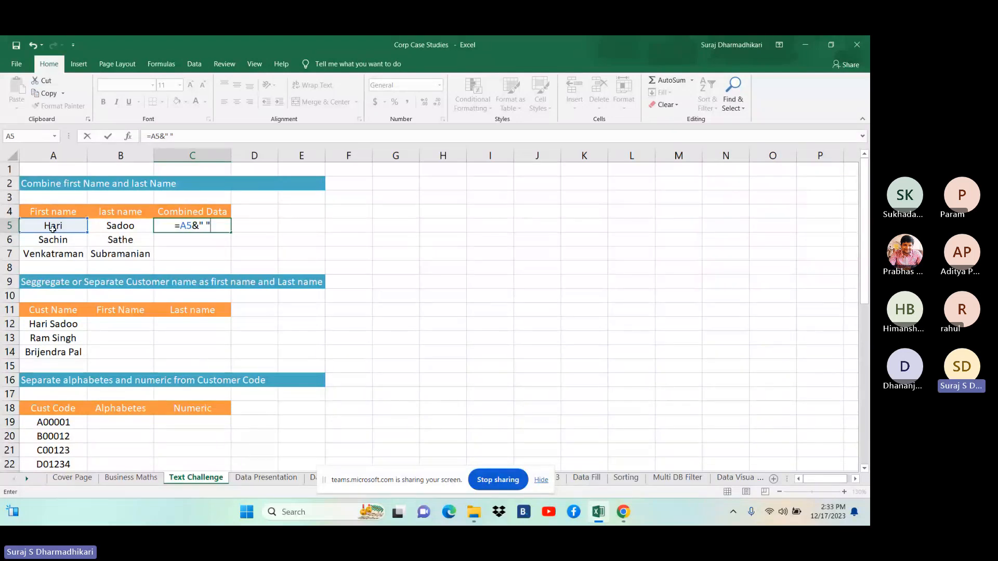
type("&")
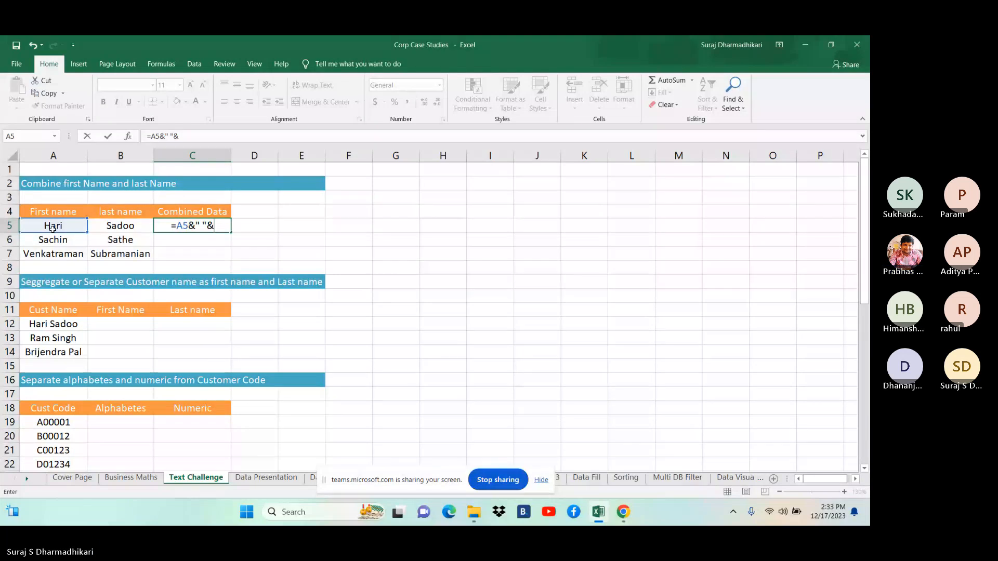
left_click(134, 229)
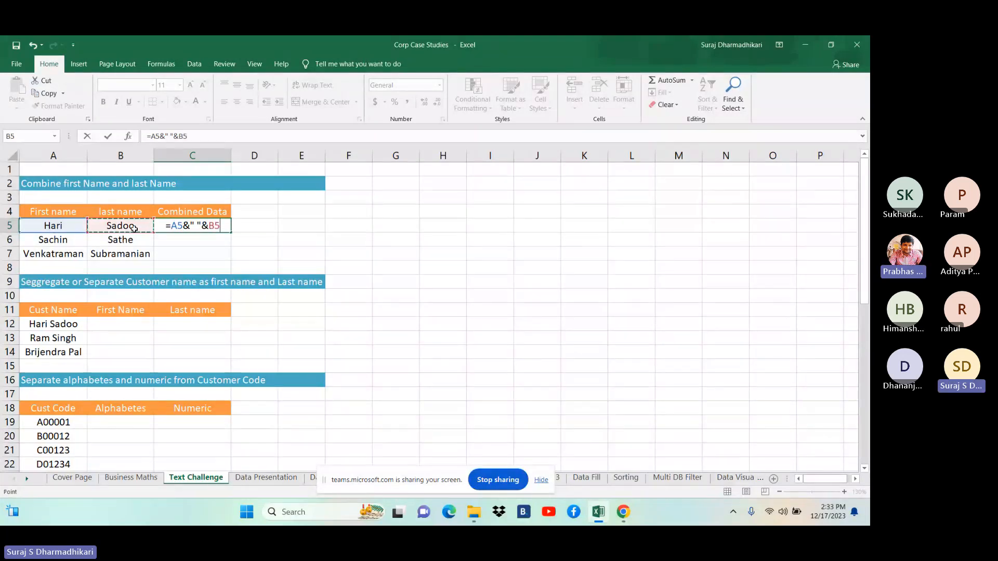
key("ctrl+Return")
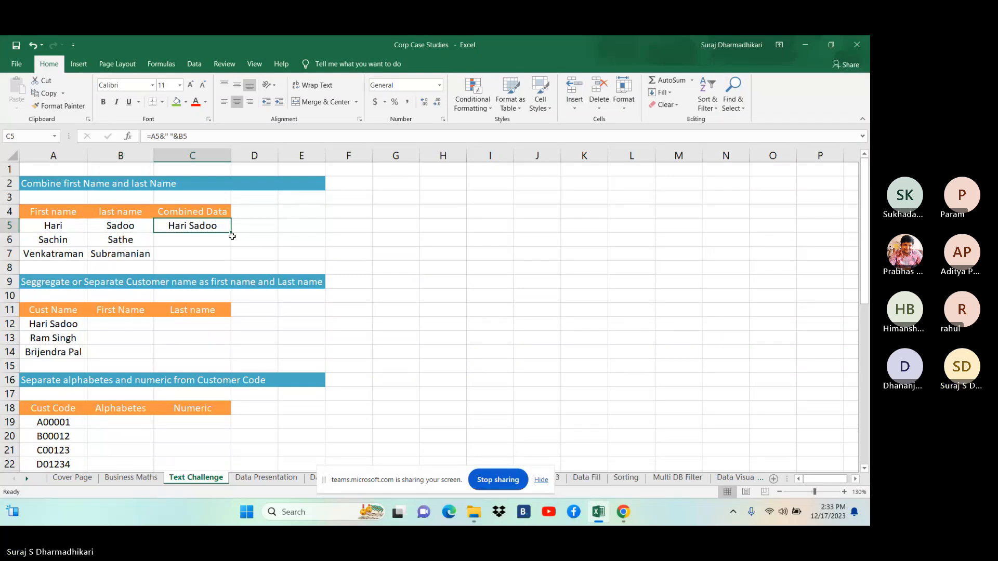
left_click_drag(231, 233, 232, 260)
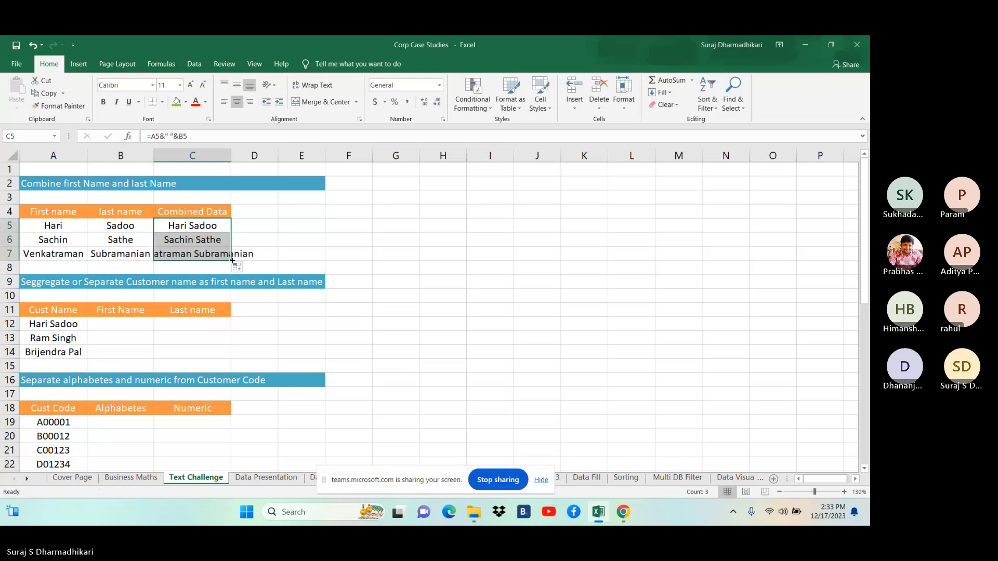
left_click(212, 227)
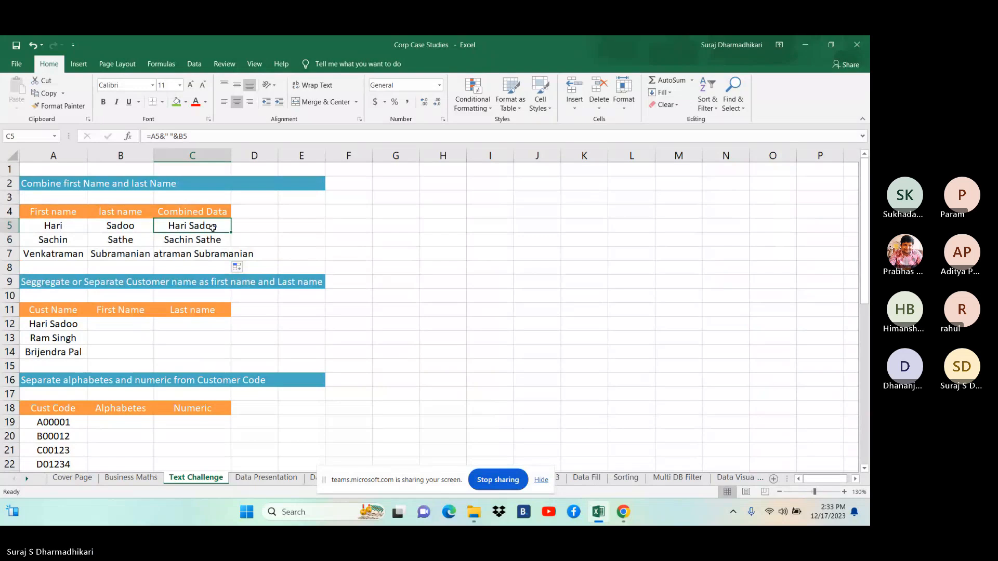
key("Right")
key("Right")
type("=")
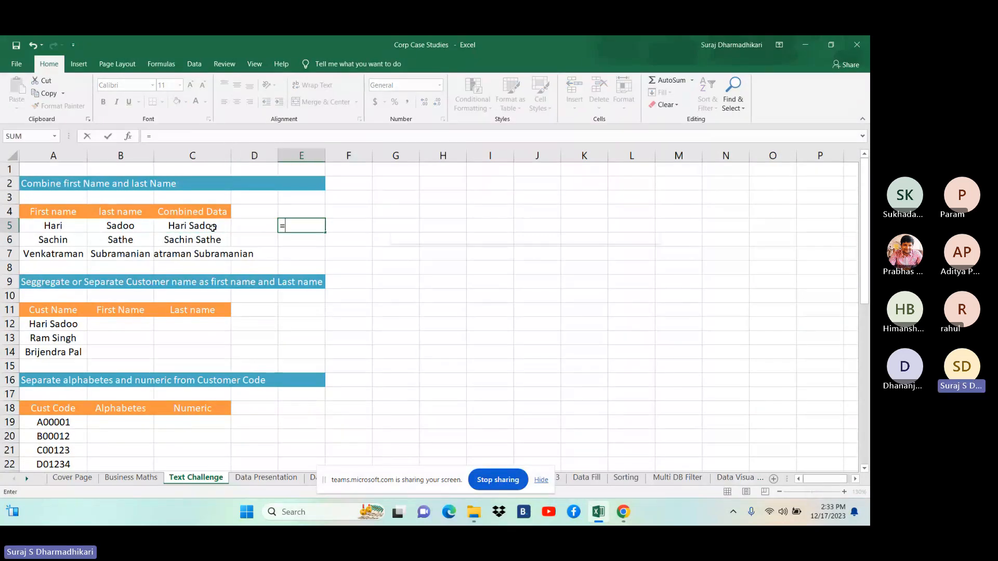
type("formu")
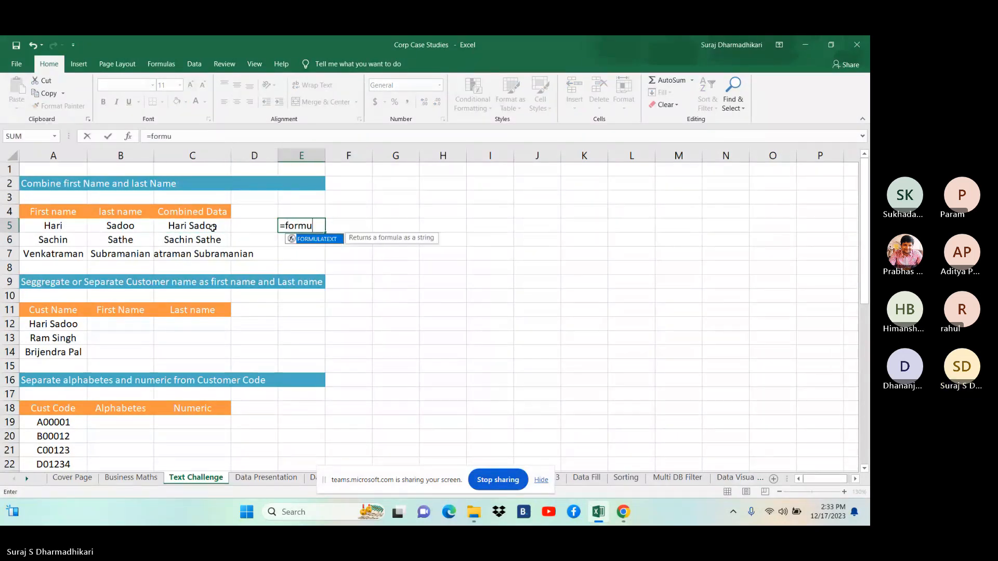
key("Tab")
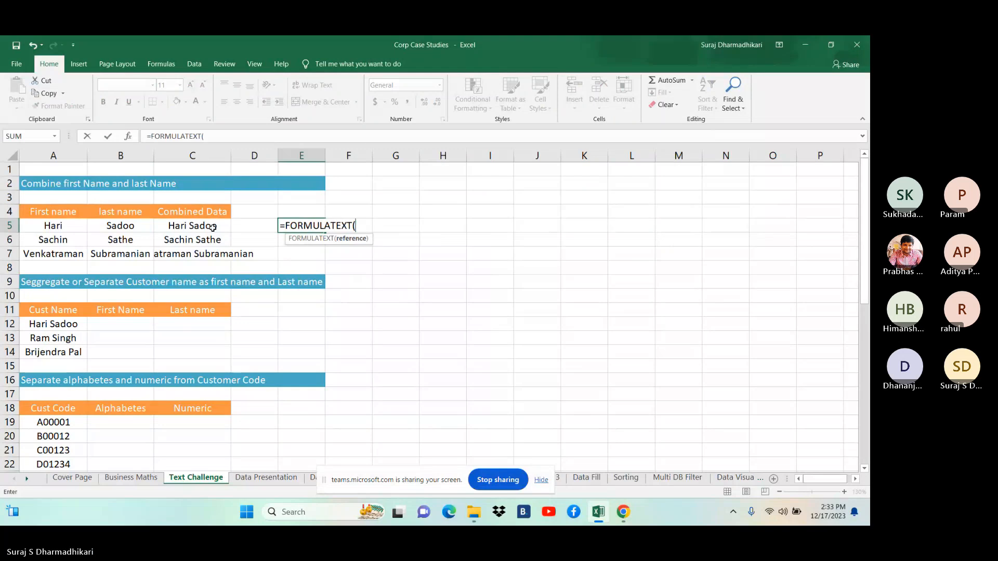
left_click(179, 225)
key("Return")
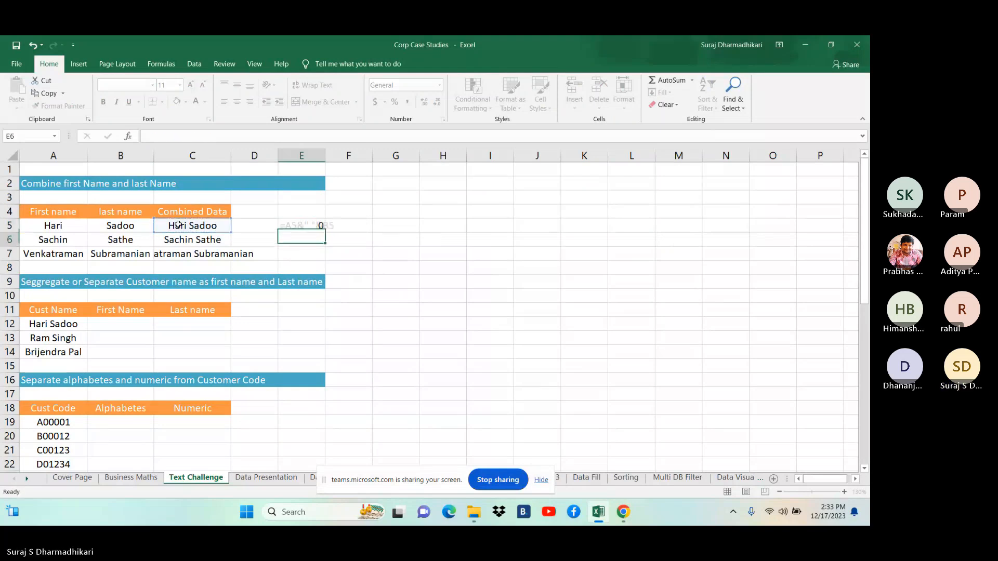
key("Up")
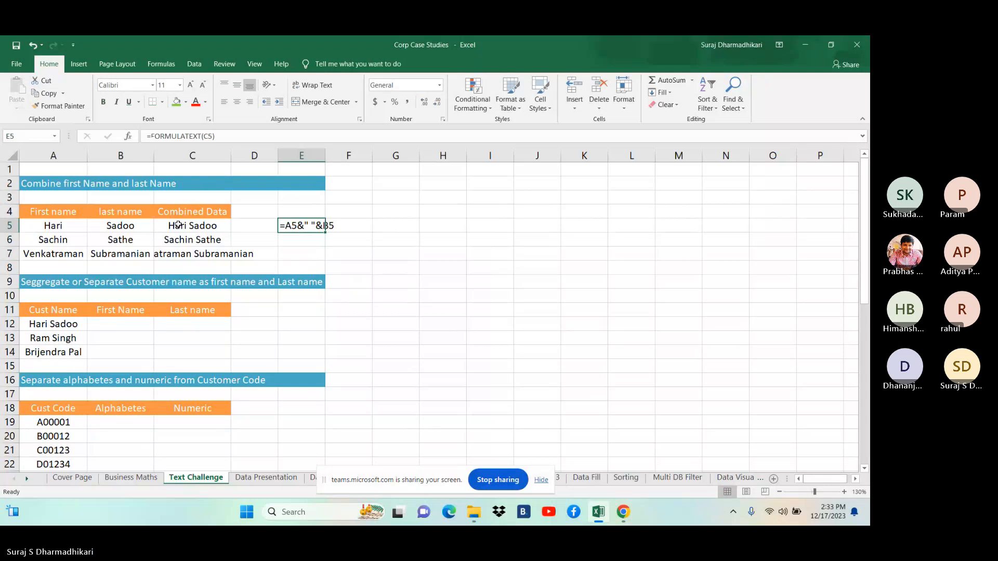
key("alt+Tab")
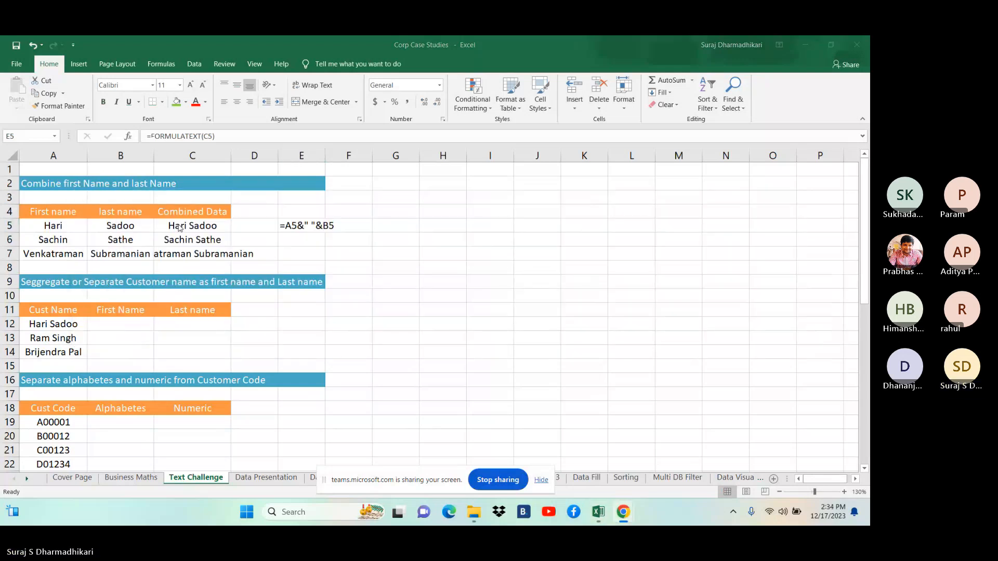
Stop screen sharing and switch to the Corp Case Studies workbook
left_click(494, 480)
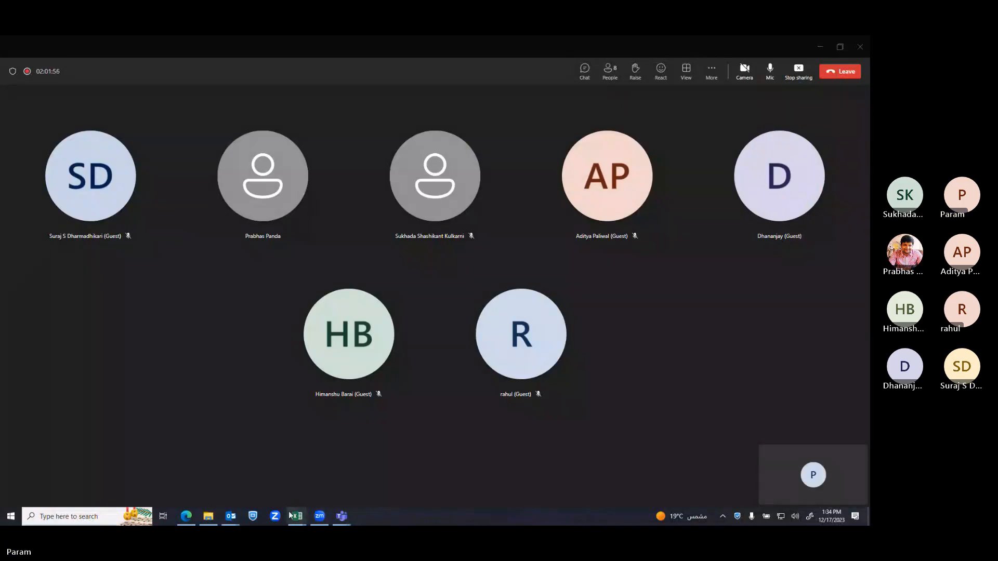
mouse_move(292, 521)
left_click(346, 470)
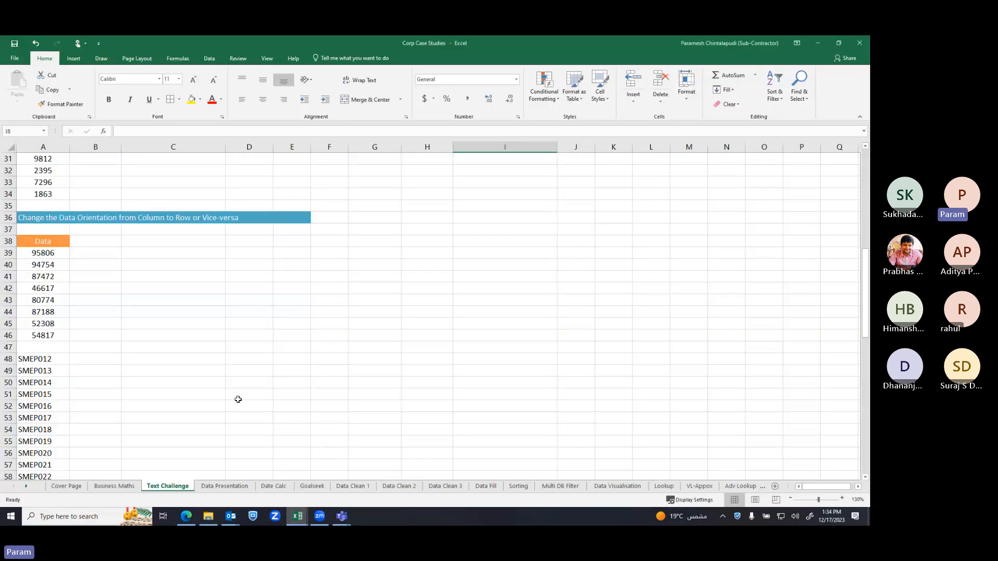
Scroll down to row 48 and select the SMEP codes in column A
left_click(171, 311)
scroll(171, 310, "down", 2)
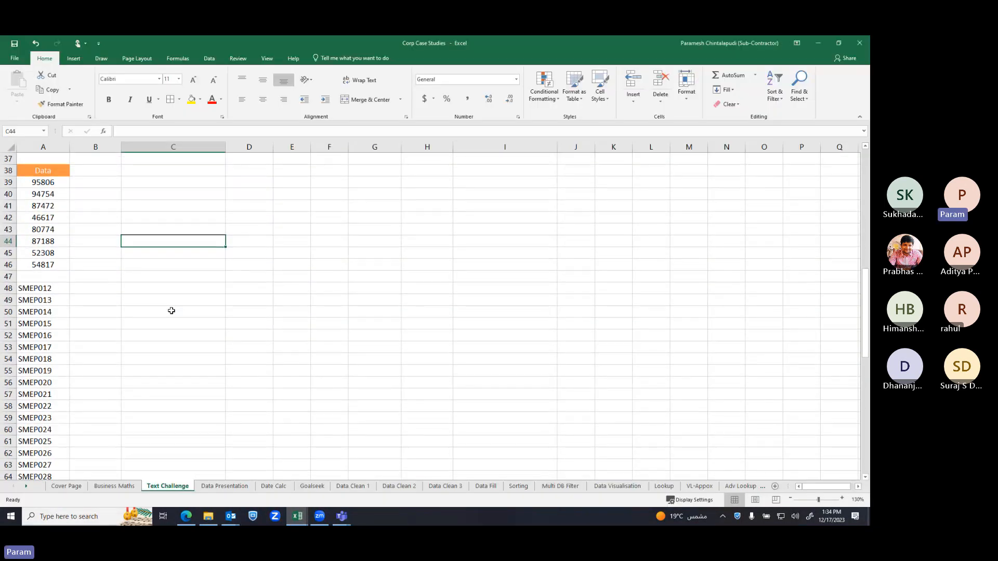
left_click(37, 288)
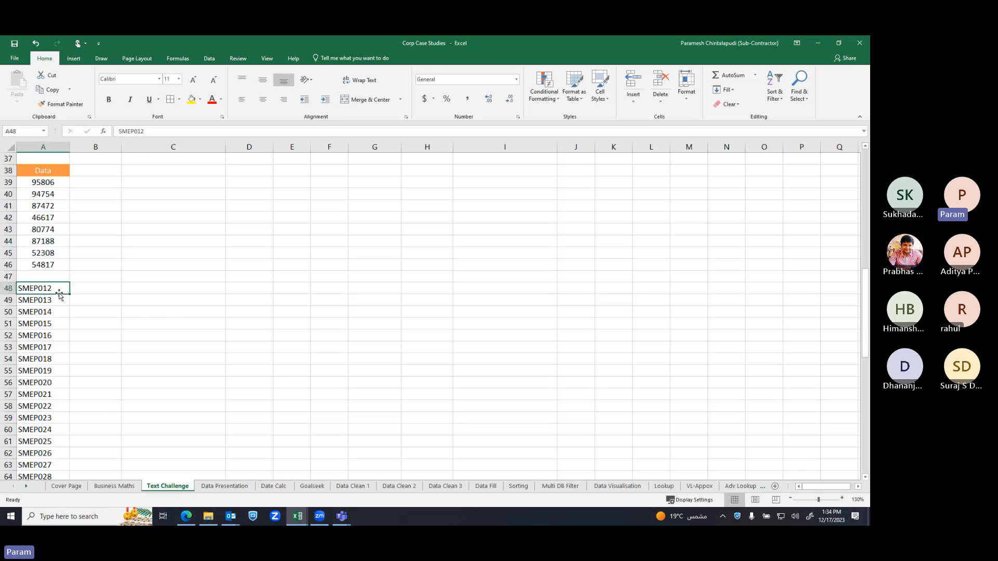
left_click_drag(60, 291, 52, 383)
scroll(53, 382, "up", 3)
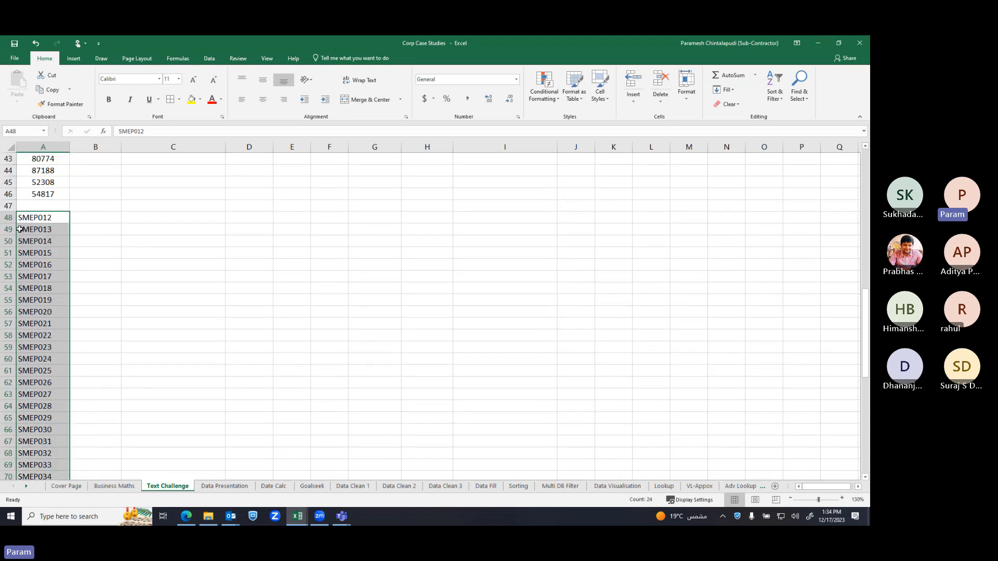
Enter 600012 in B48 beside SMEP012
left_click(91, 221)
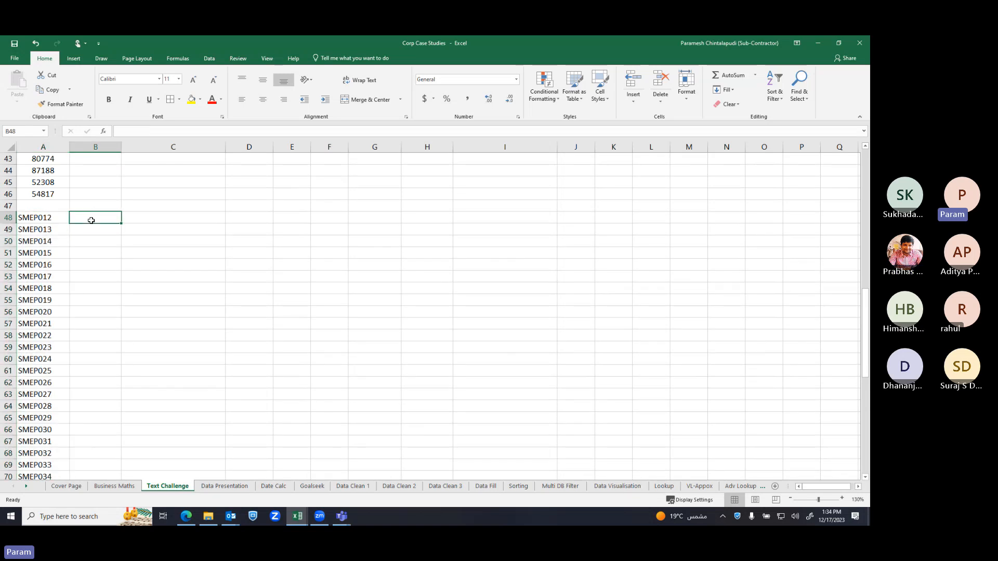
type("600")
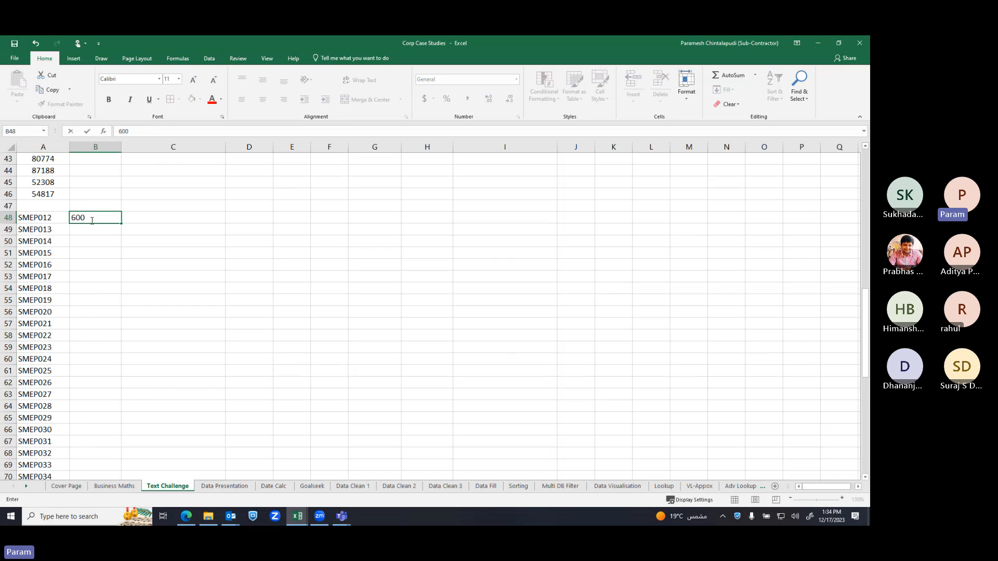
type("012")
key("Return")
left_click(96, 218)
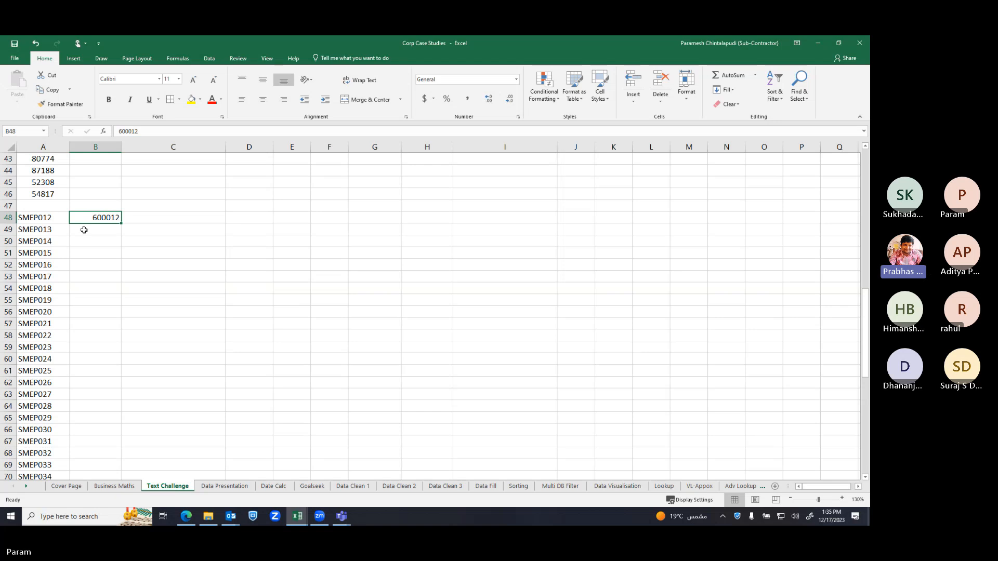
left_click(137, 215)
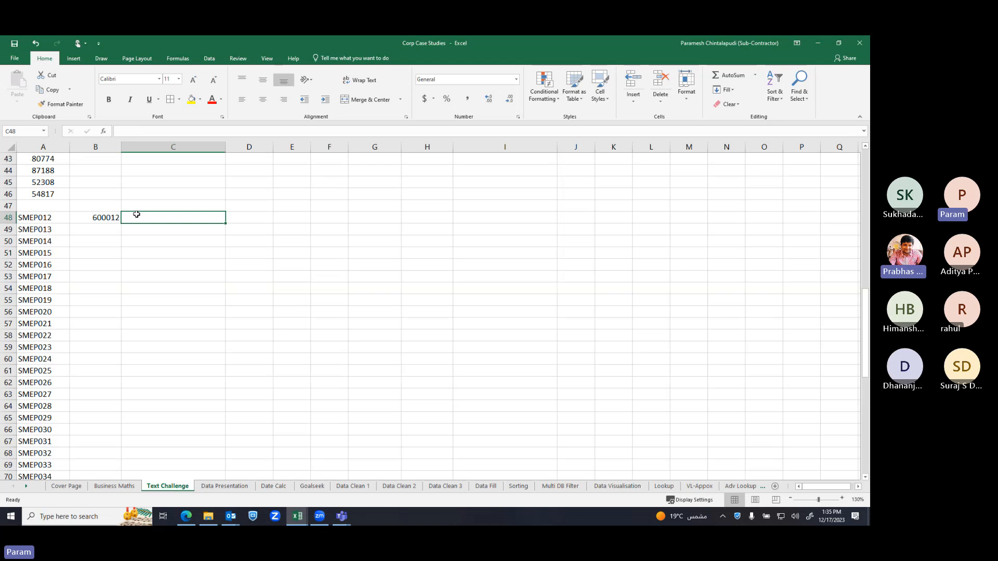
left_click(104, 230)
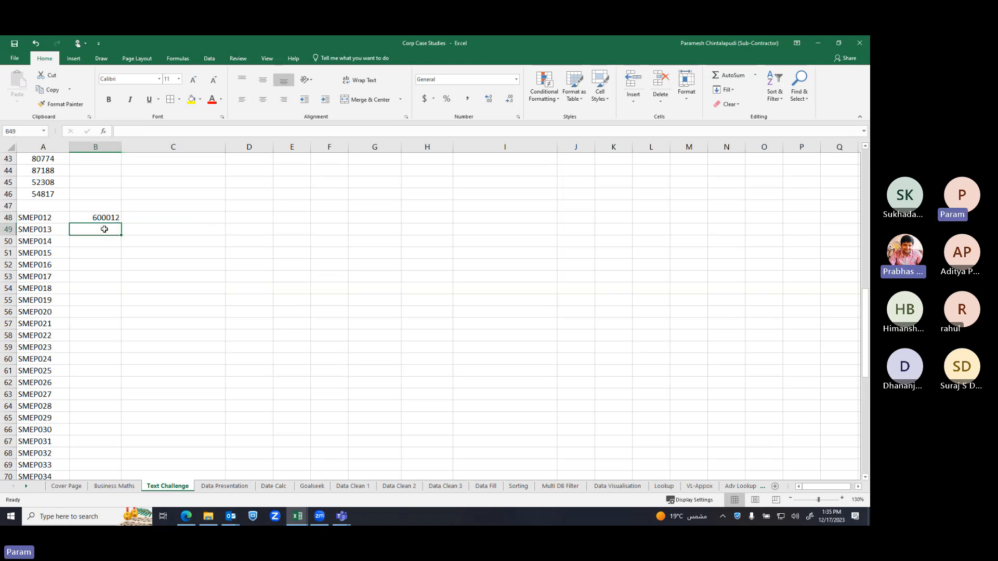
left_click(105, 218)
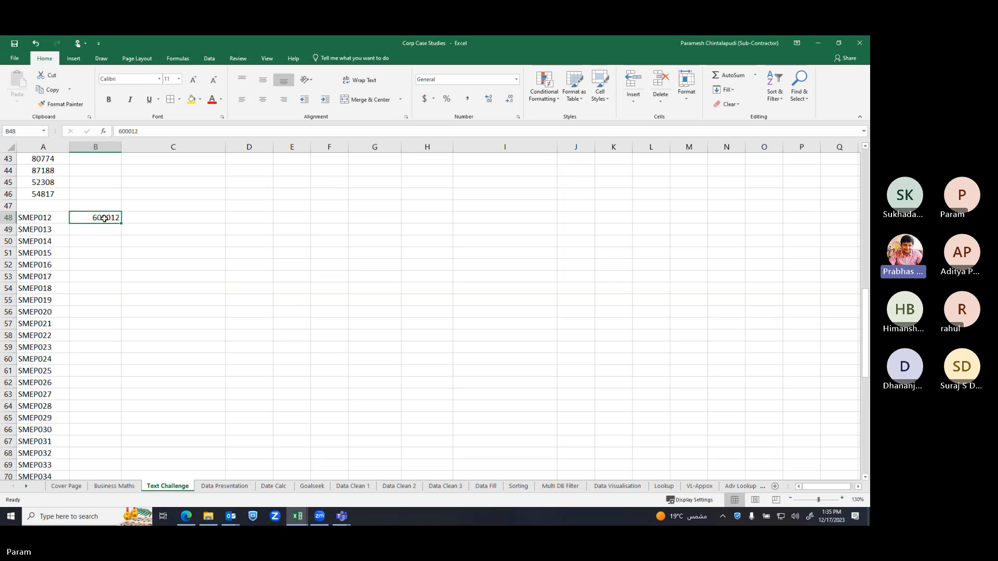
left_click(101, 229)
left_click(109, 220)
Copy 600012 down to B49 and change B49 to 600013
left_click_drag(121, 224, 116, 242)
left_click(108, 232)
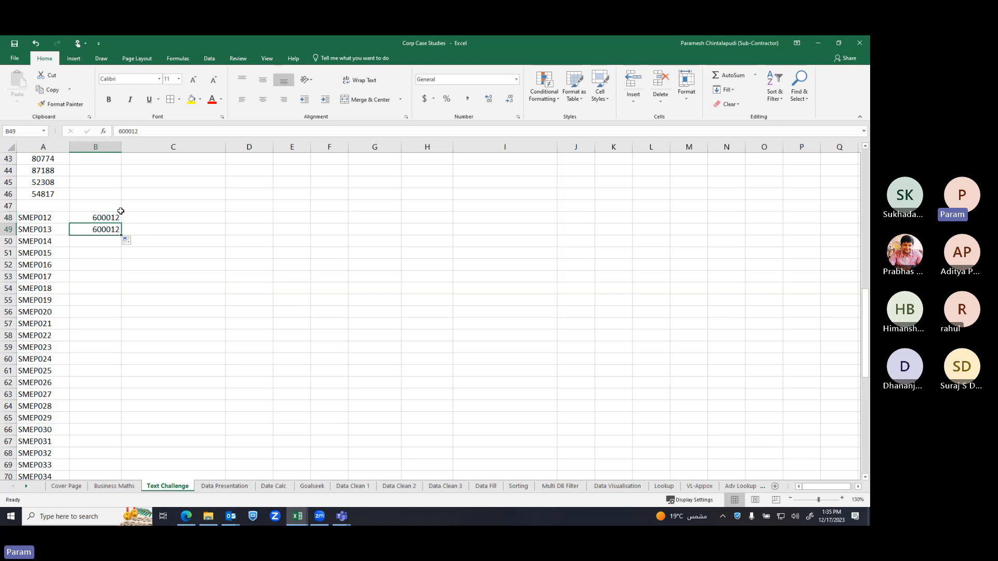
left_click(163, 130)
key("BackSpace")
type("3")
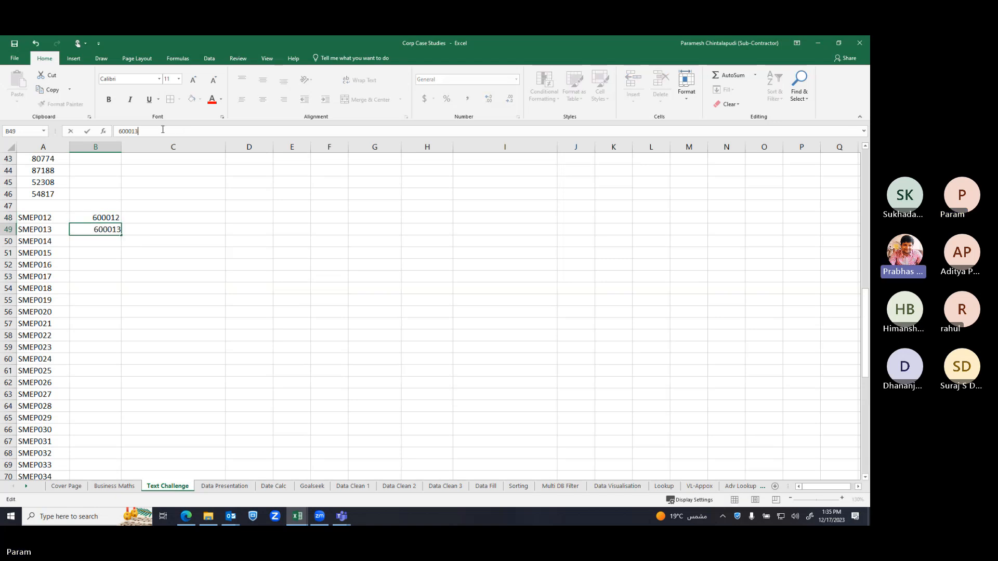
left_click(156, 204)
left_click(103, 221)
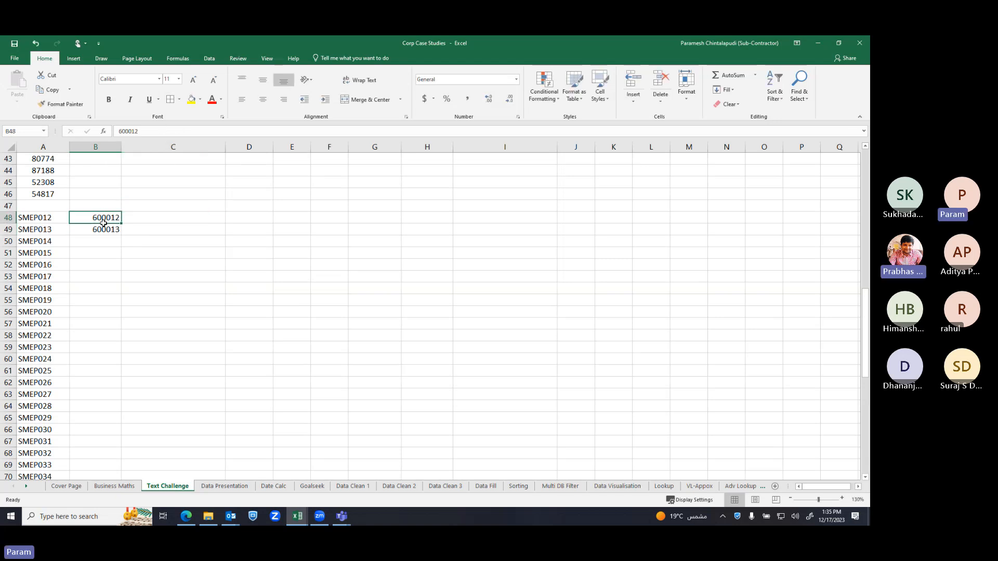
left_click_drag(103, 223, 104, 231)
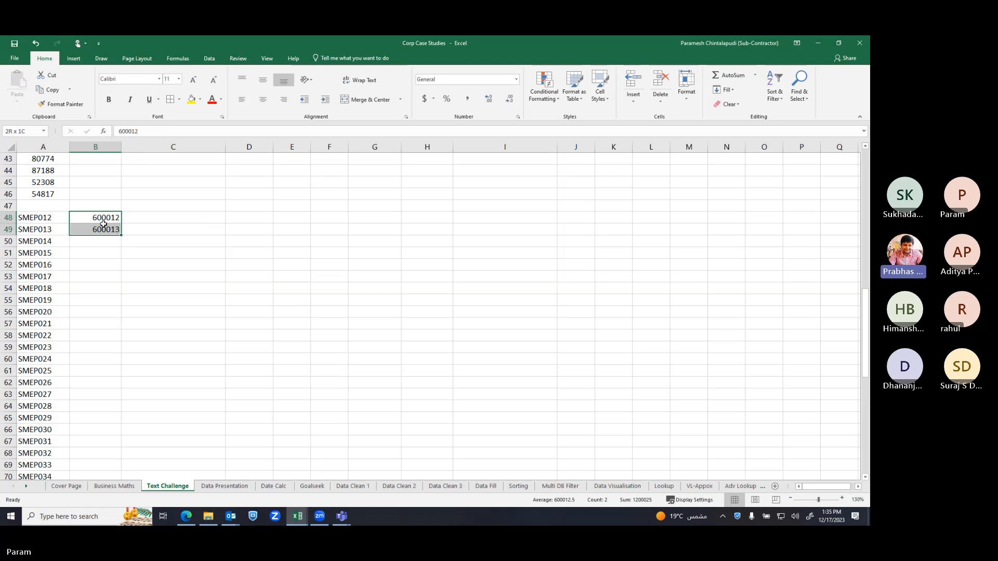
left_click(149, 208)
left_click(113, 220)
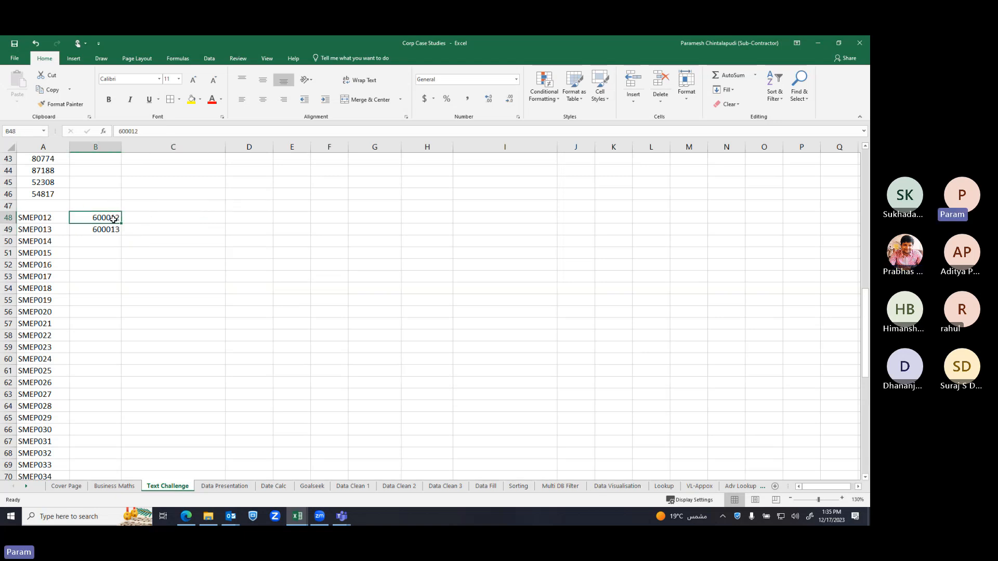
left_click(105, 244)
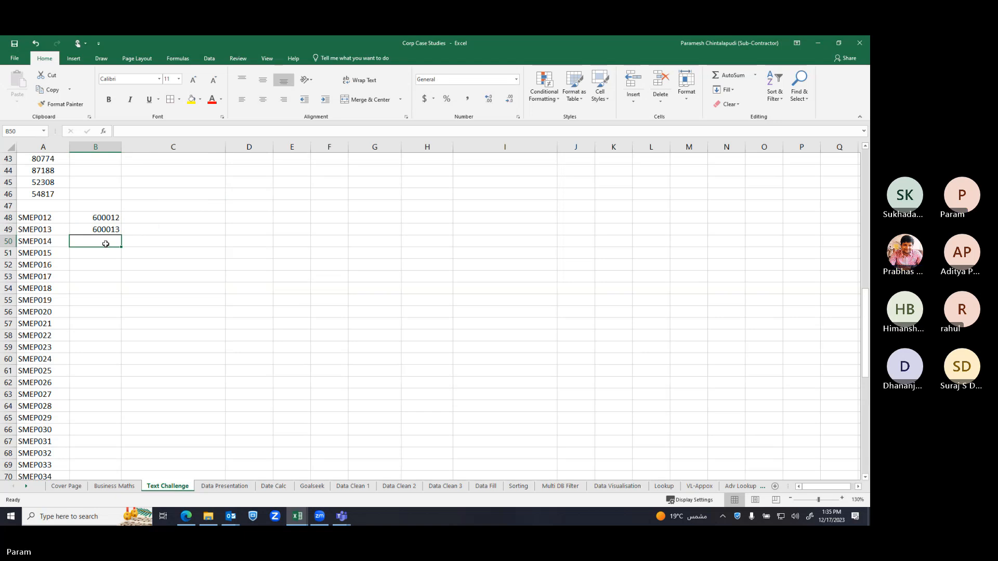
Enter 600014 in B50 so Flash Fill completes B48:B98, then open Find and Replace on A48:A98
type("600014")
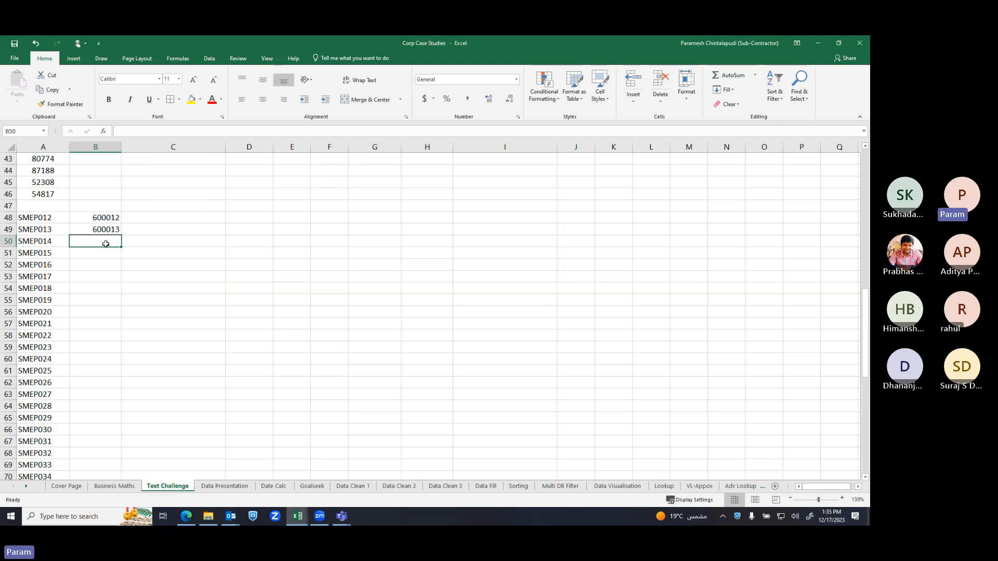
key("Return")
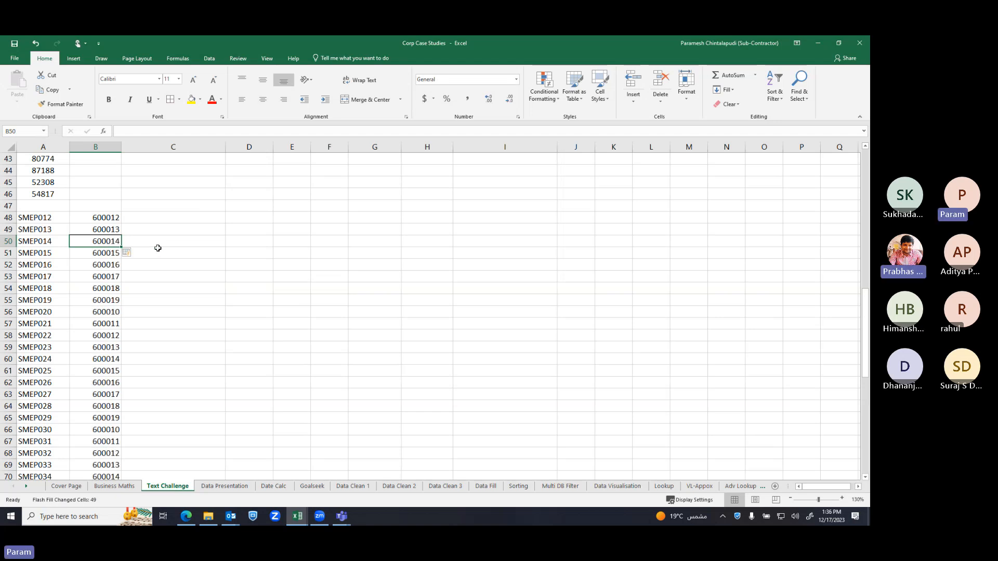
left_click(37, 218)
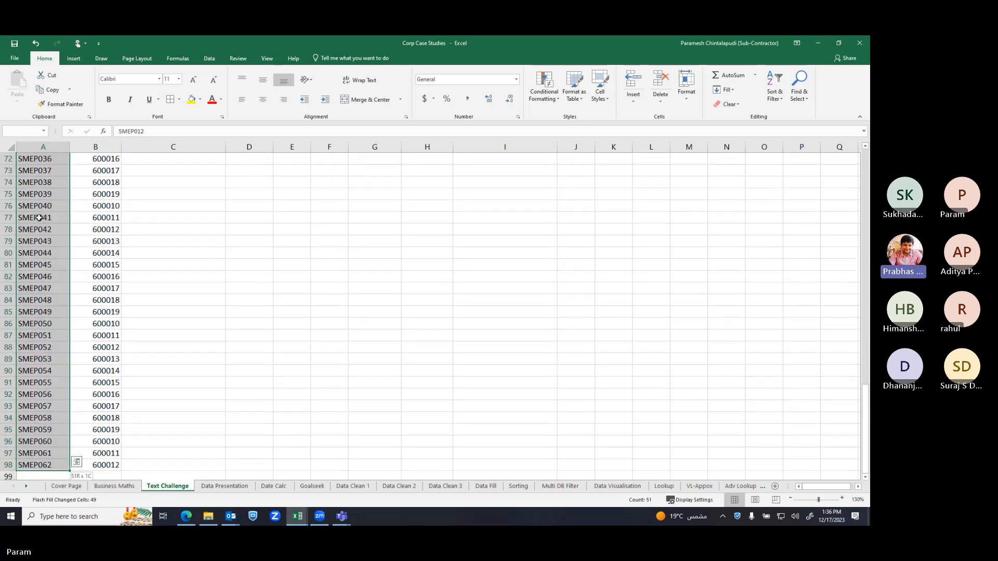
key("ctrl+shift+Down")
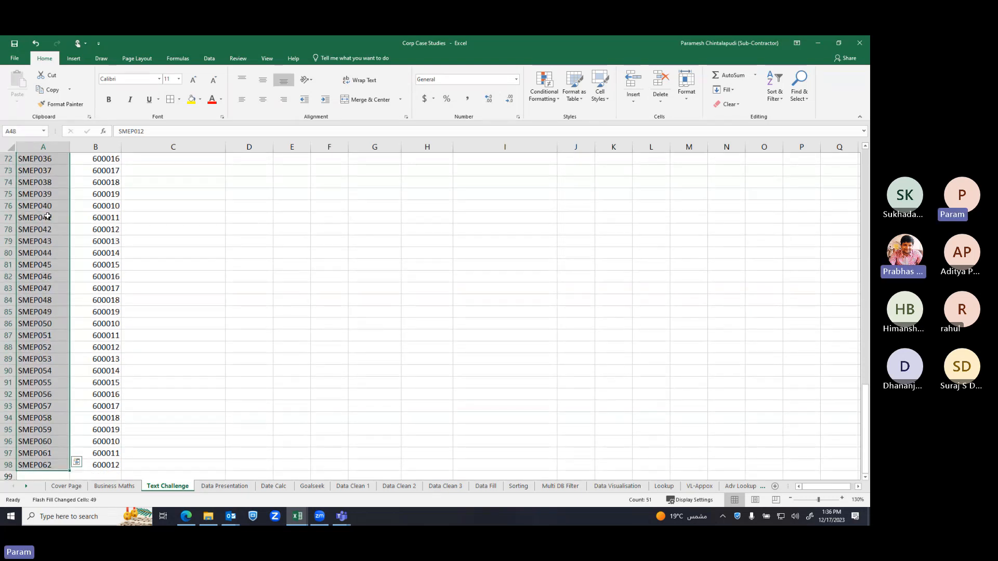
scroll(41, 217, "up", 5)
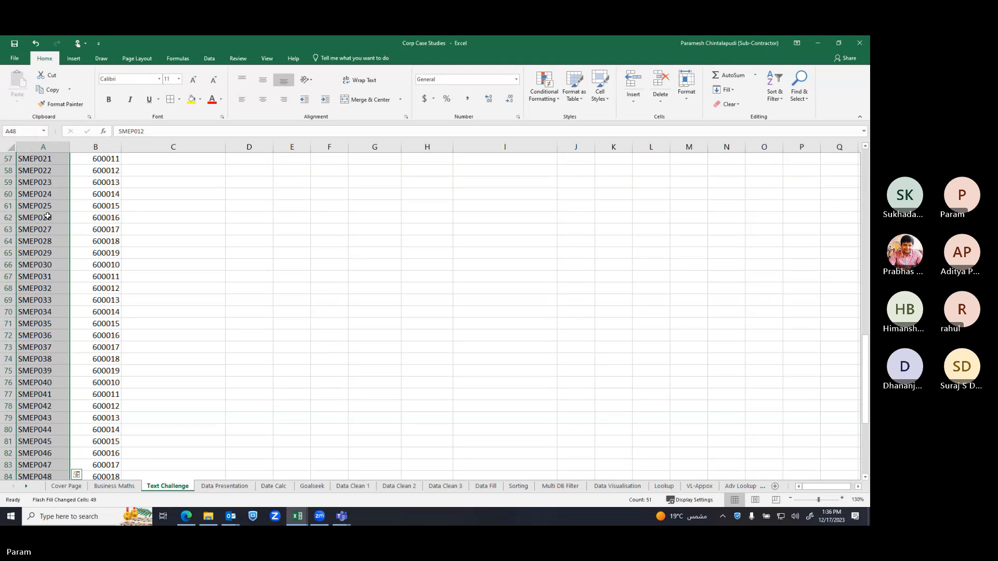
key("ctrl+h")
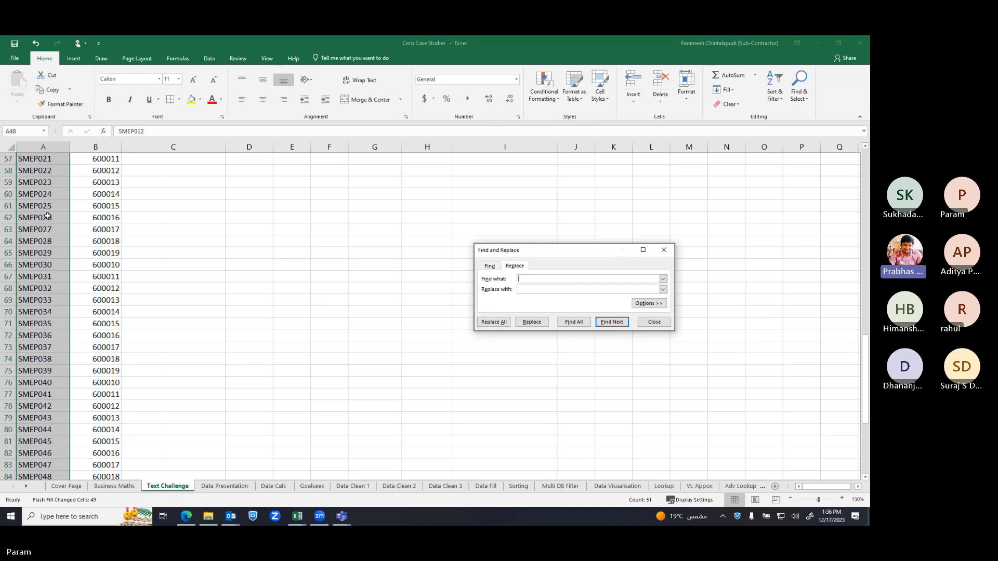
Replace SMEP with 6000 in all 51 column A codes using Replace All
type("SMEP")
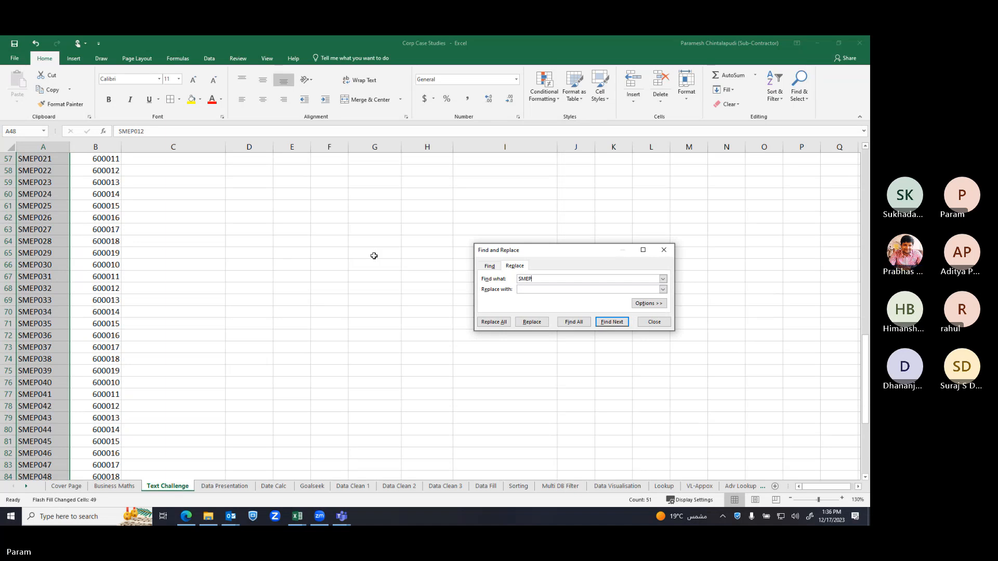
left_click(537, 290)
type("6000")
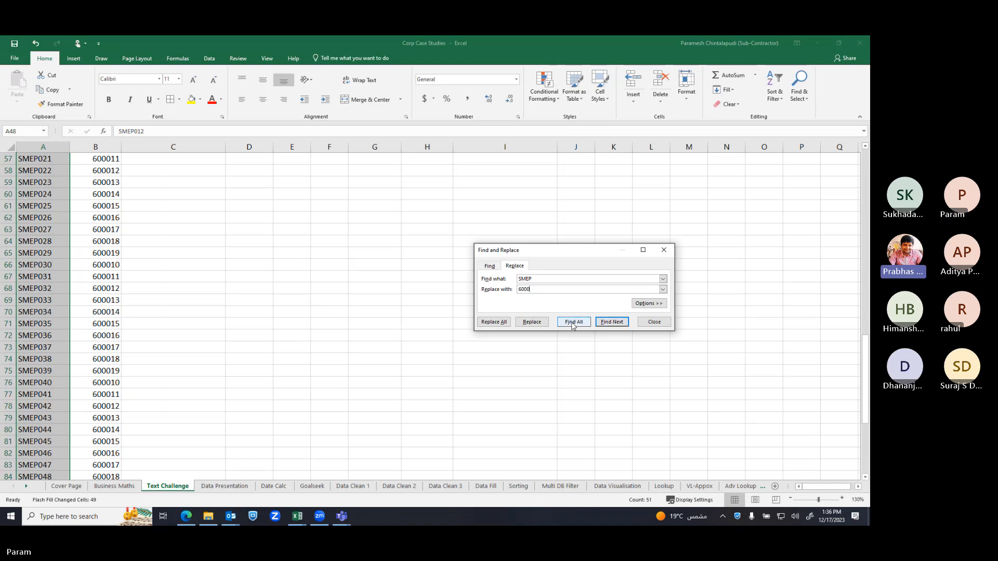
left_click(497, 322)
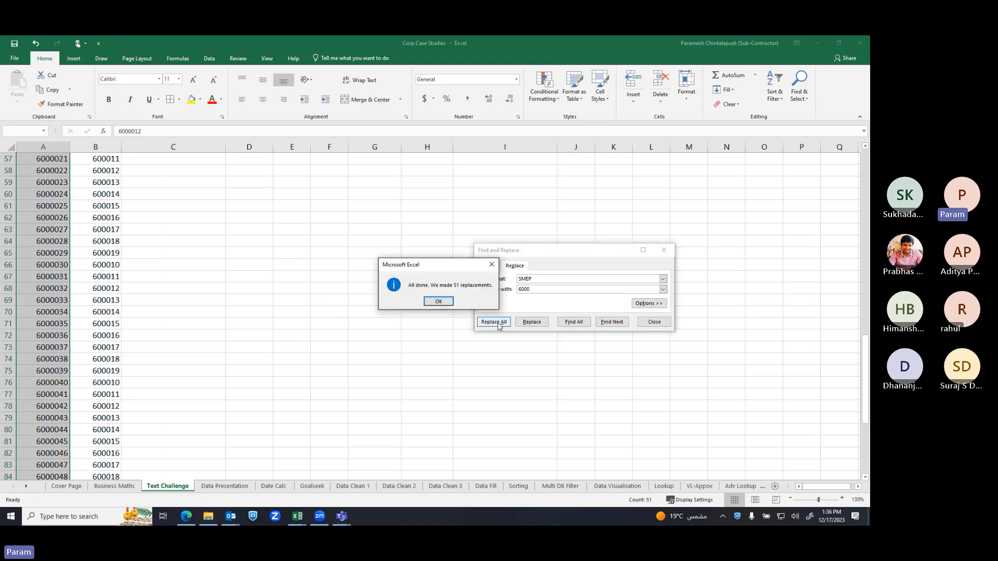
left_click(439, 301)
Close Find and Replace and clear the column A selection to review the codes
left_click(292, 300)
scroll(292, 302, "up", 4)
scroll(292, 302, "up", 6)
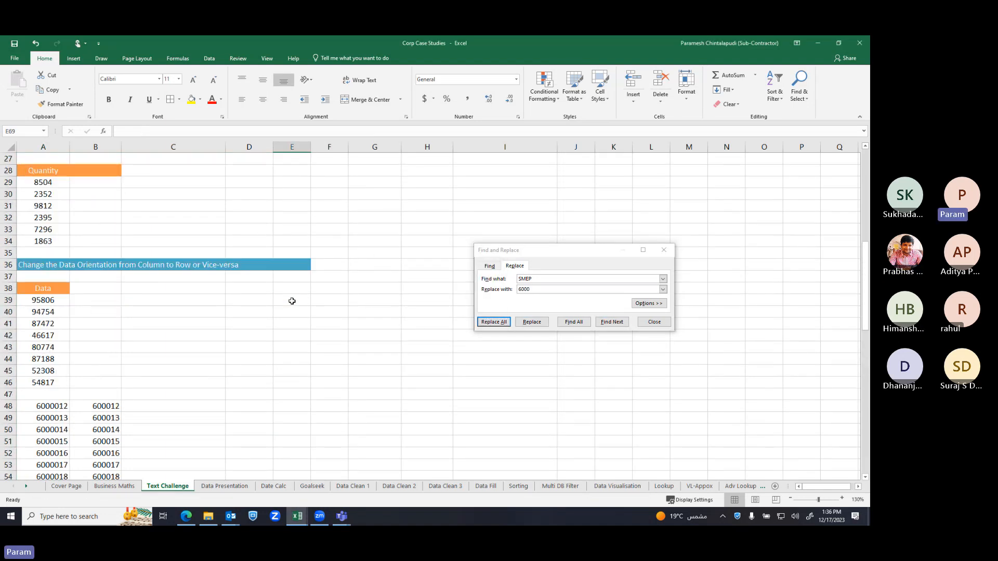
scroll(291, 300, "down", 4)
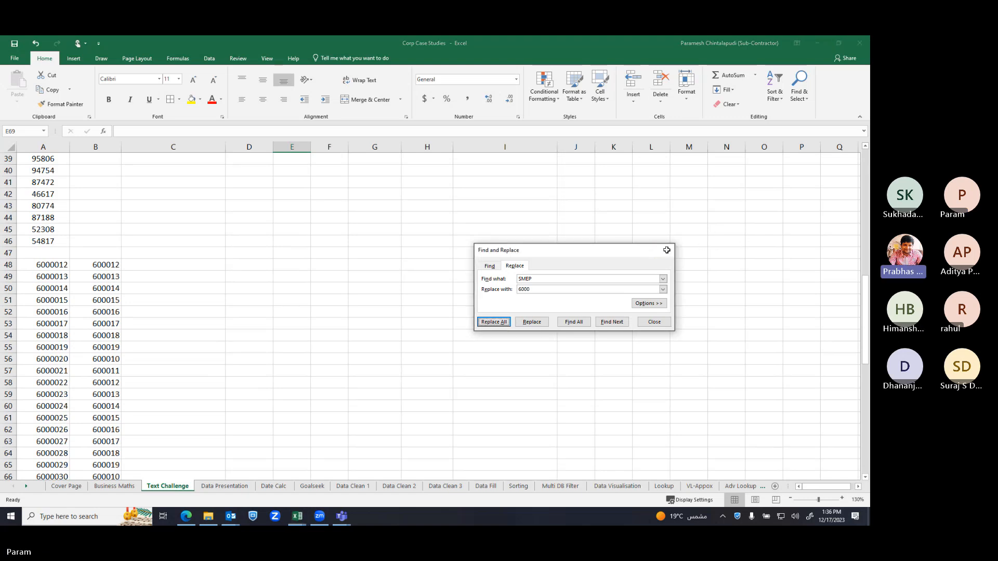
left_click(664, 250)
left_click(374, 288)
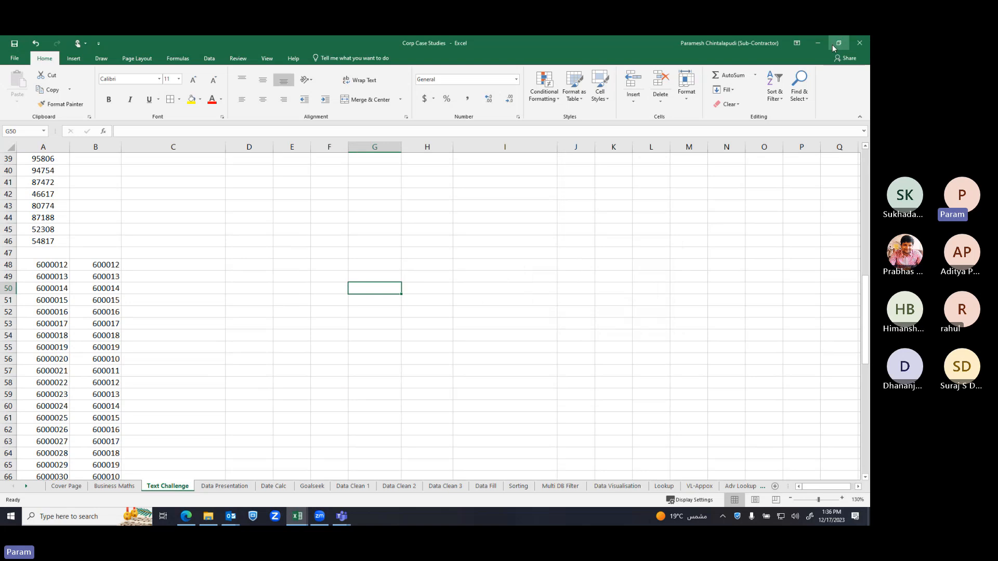
scroll(558, 339, "up", 3)
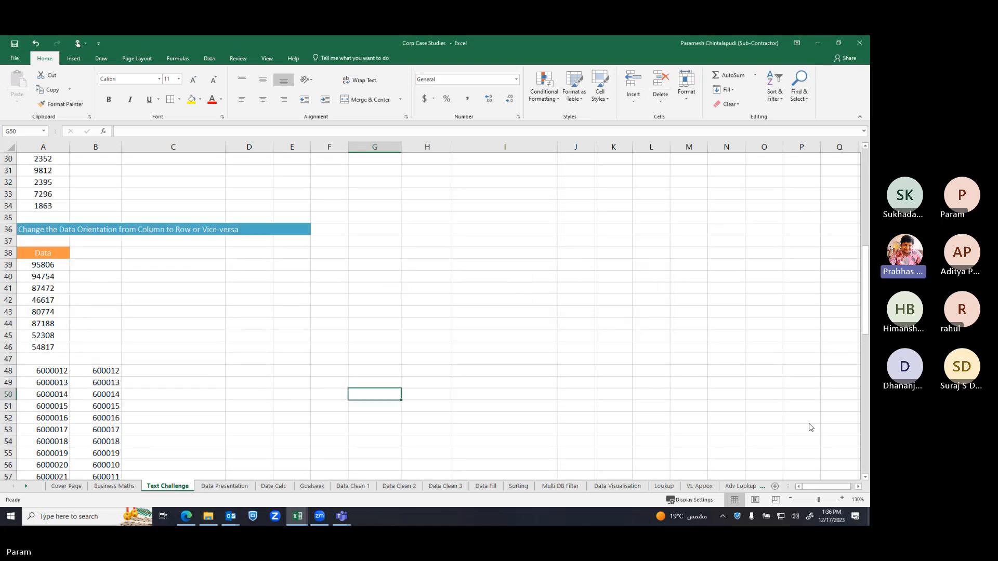
left_click(340, 516)
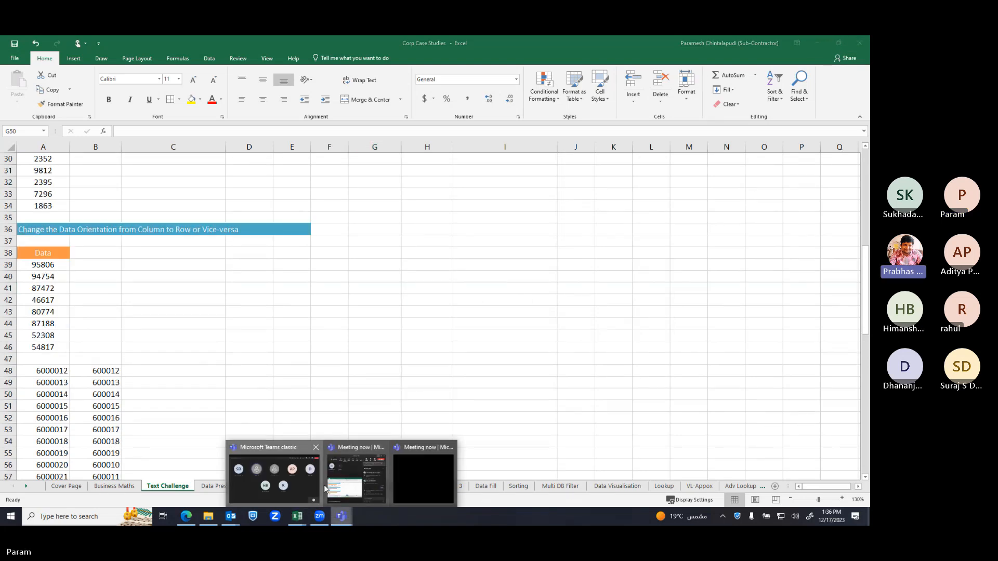
Bring the Teams meeting window forward with its chat showing 'Cant see the screen'
left_click(341, 480)
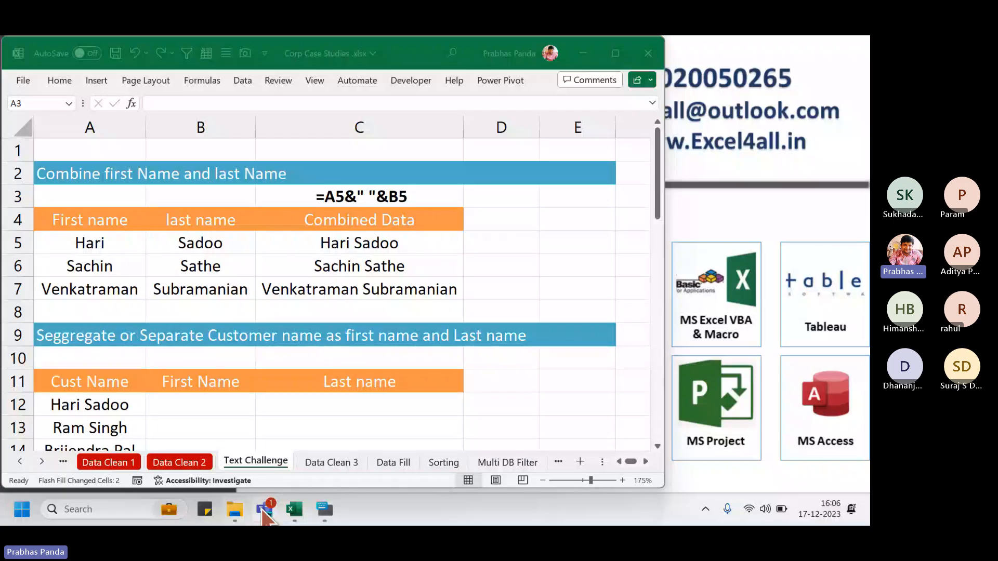
left_click(265, 511)
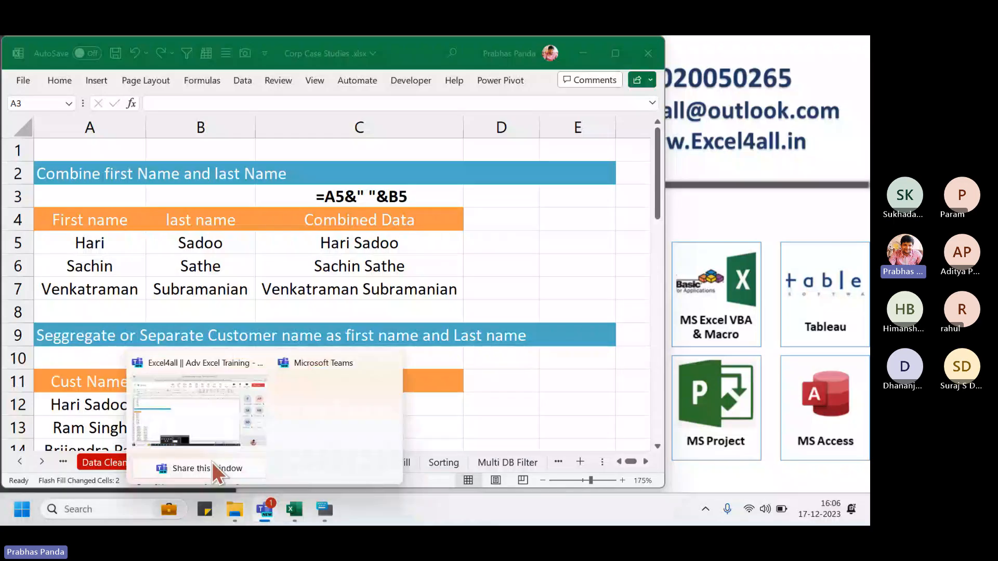
left_click(200, 418)
left_click(302, 101)
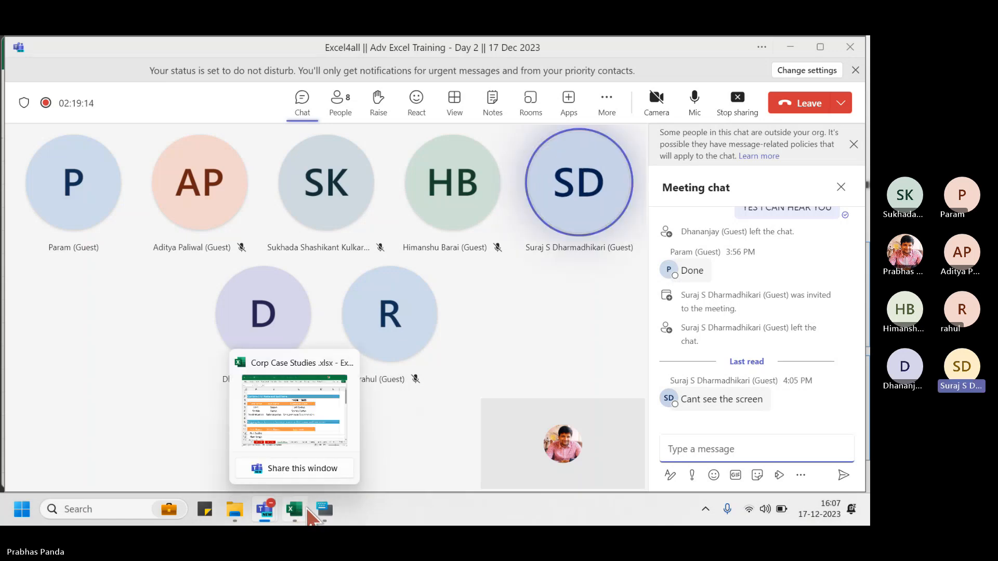
Open the On-Screen Keyboard and close it again
left_click(324, 509)
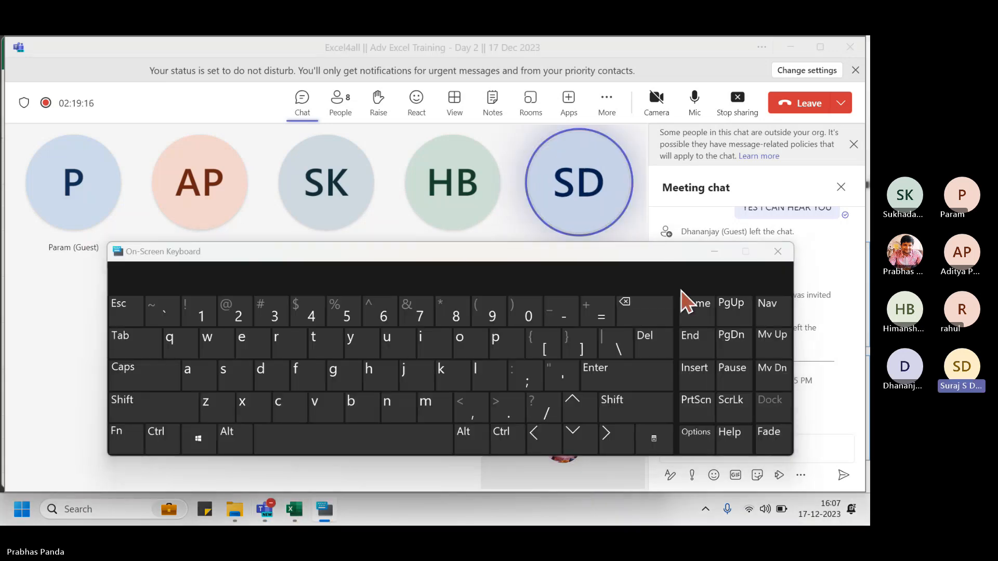
left_click(780, 250)
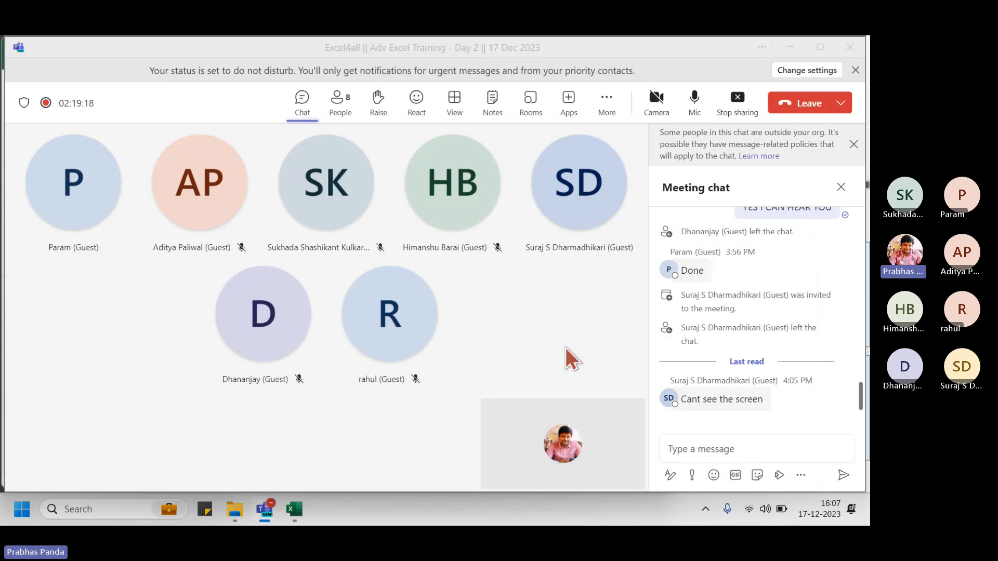
mouse_move(724, 412)
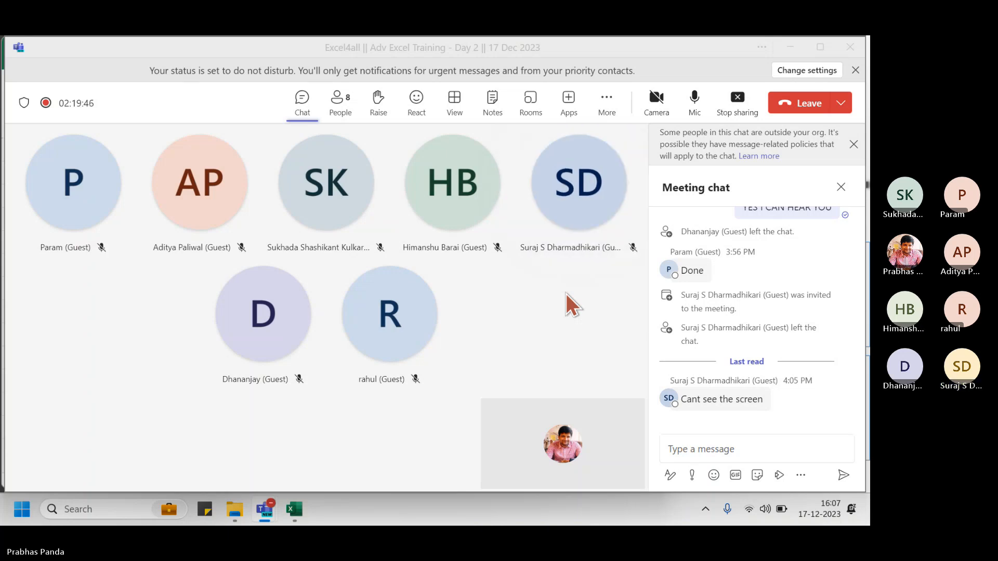
Back in Excel, browse the Text Challenge and Data Clean 3 tab menus without changes
left_click(295, 508)
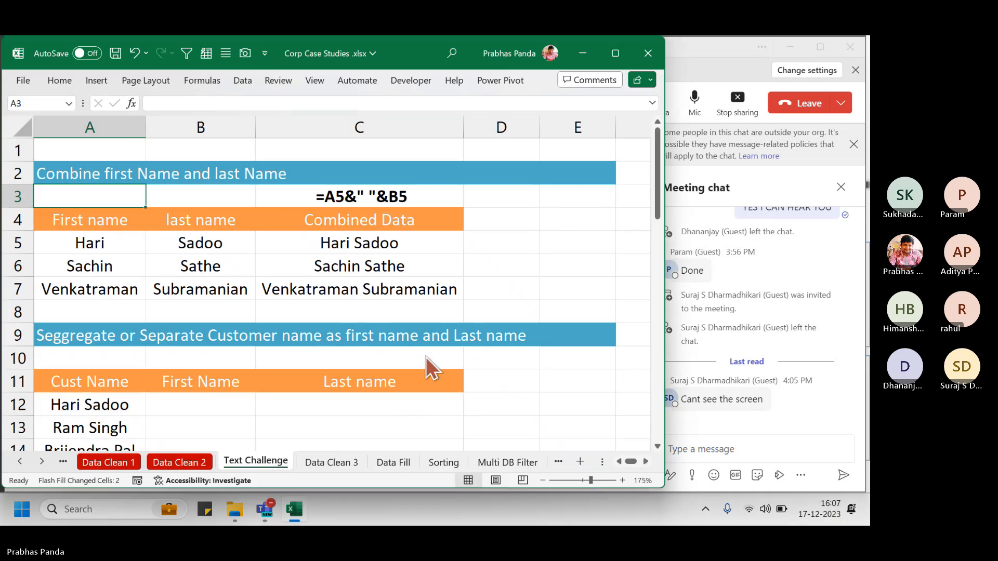
right_click(255, 463)
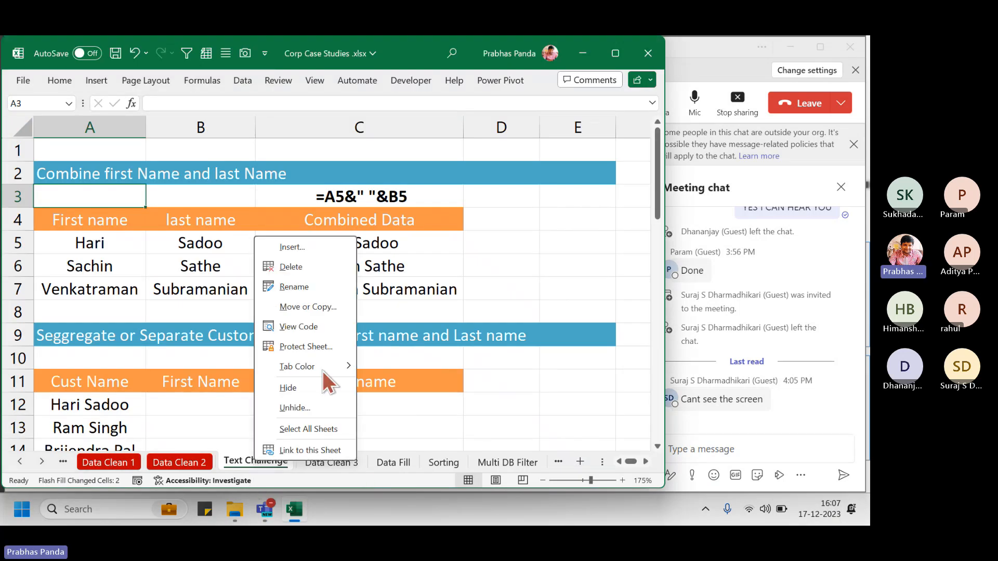
mouse_move(329, 366)
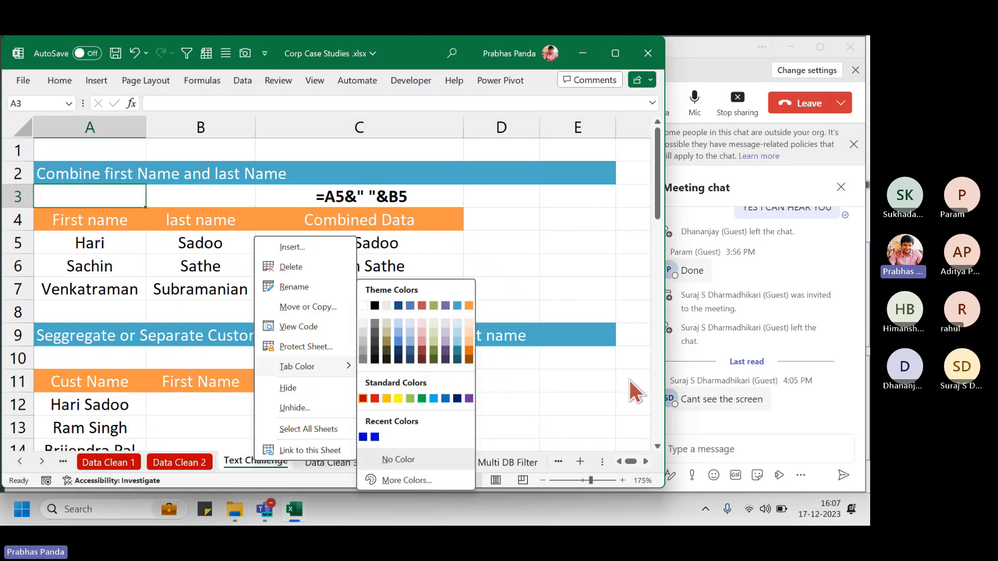
key("Escape")
left_click(341, 460)
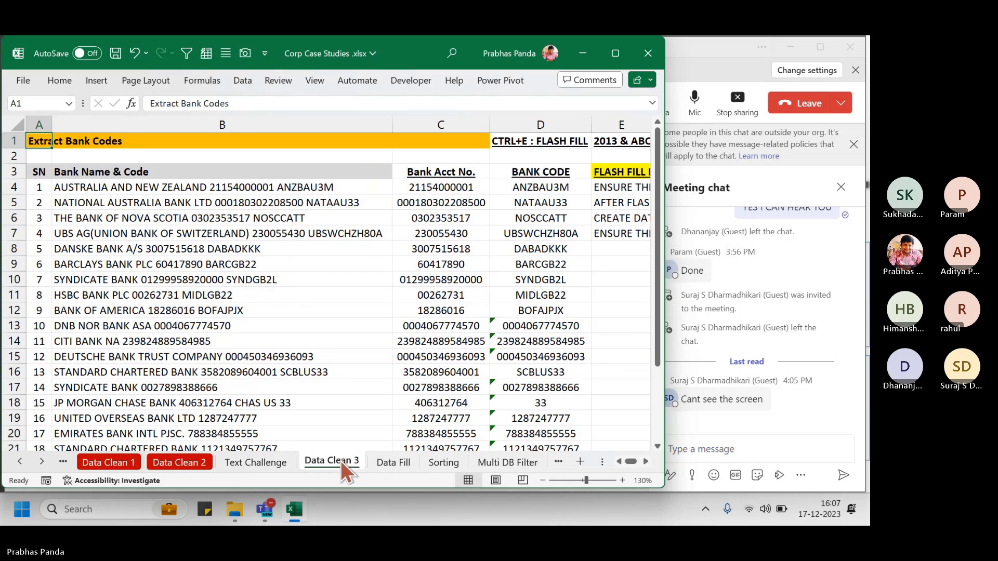
right_click(341, 460)
mouse_move(404, 366)
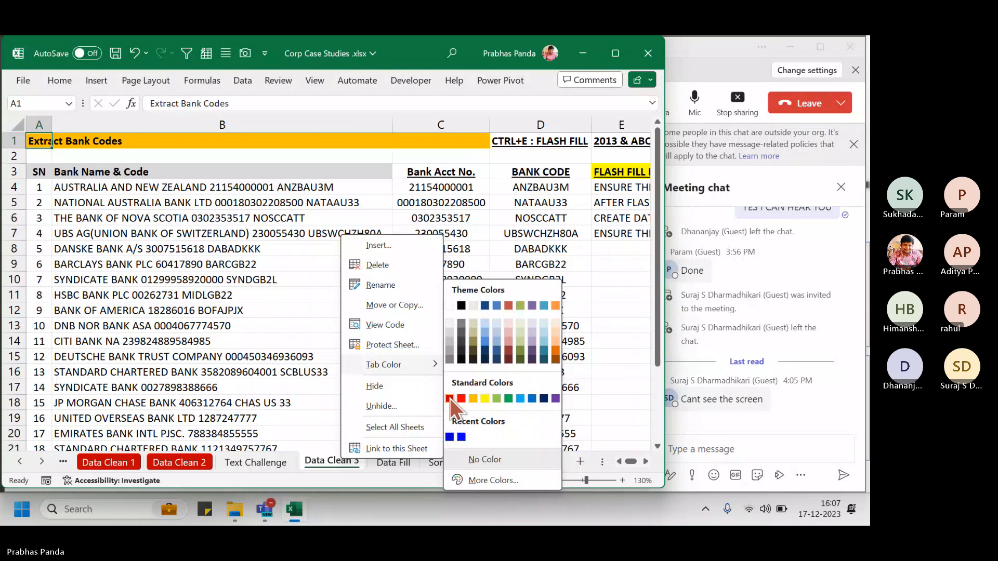
key("Escape")
key("Escape")
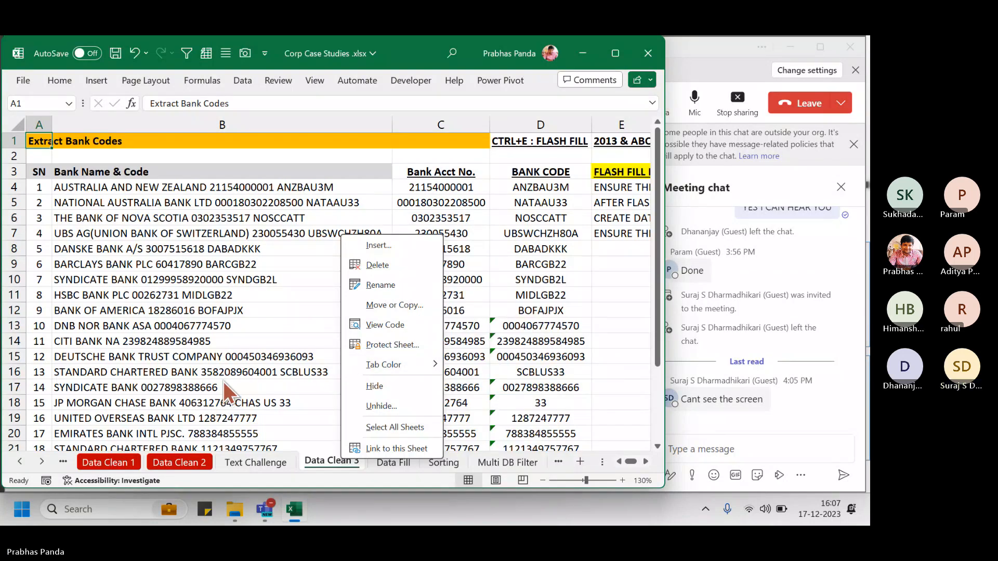
Colour the Text Challenge sheet tab standard red
right_click(329, 457)
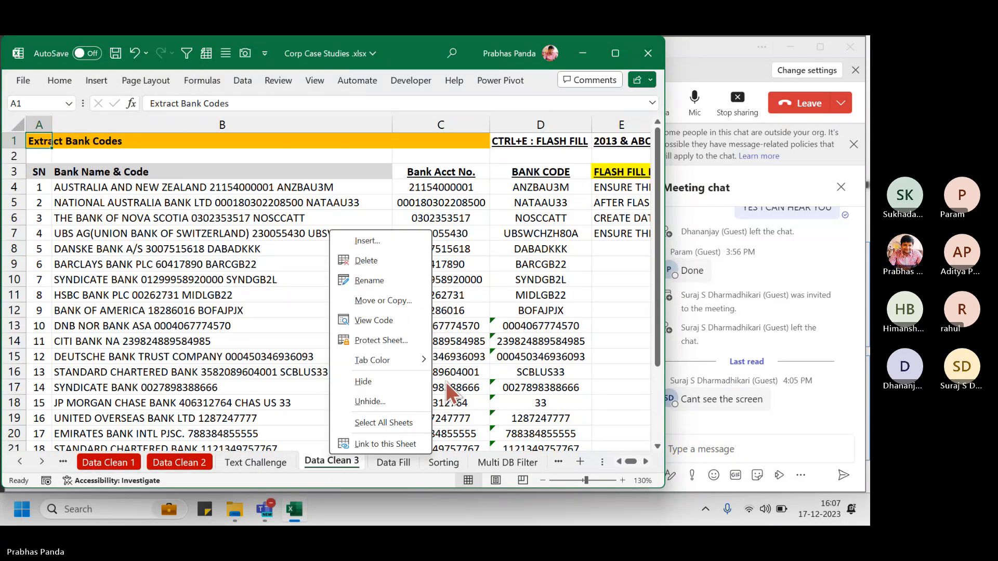
mouse_move(420, 363)
left_click(446, 402)
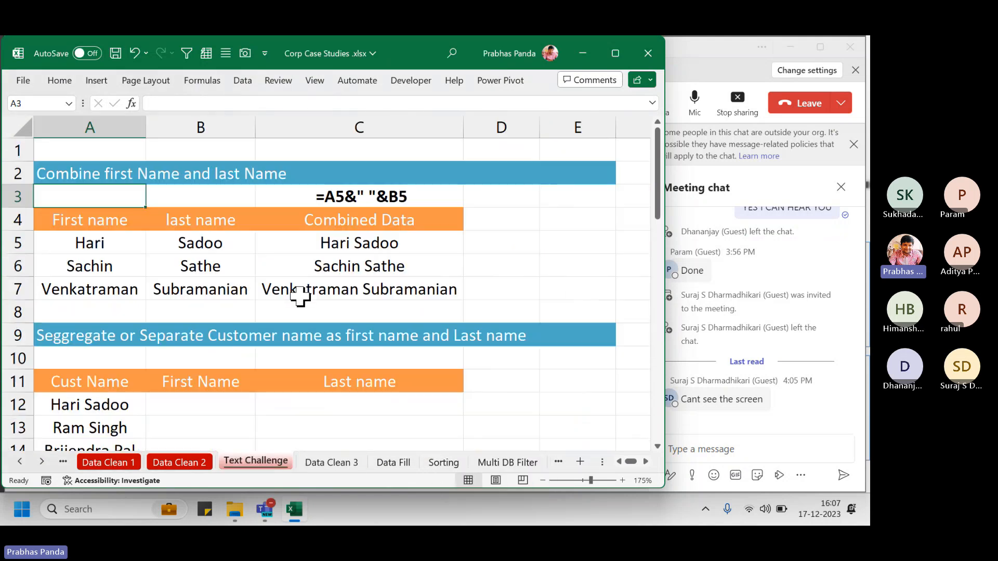
Colour the Data Clean 3 sheet tab standard red
left_click(337, 458)
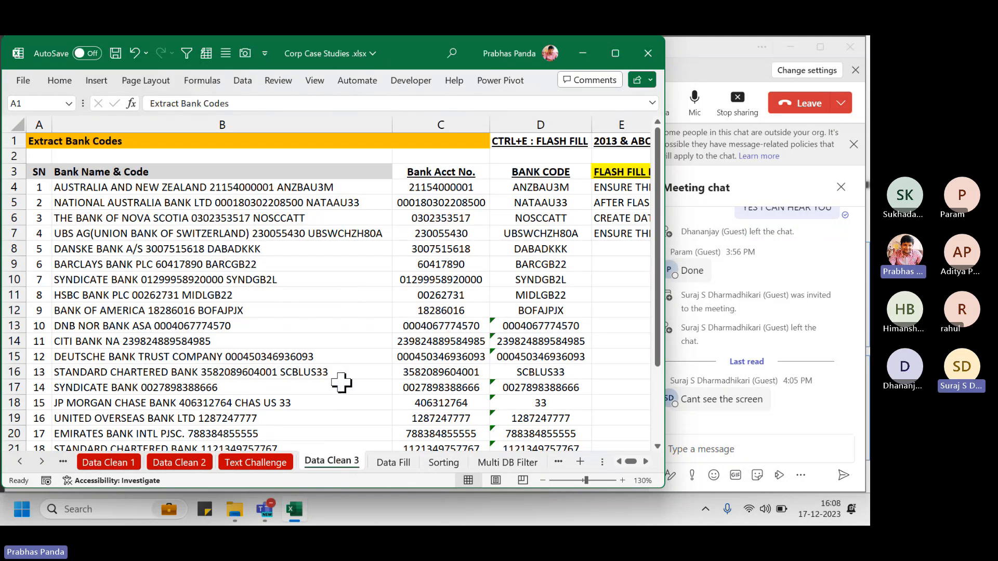
right_click(326, 461)
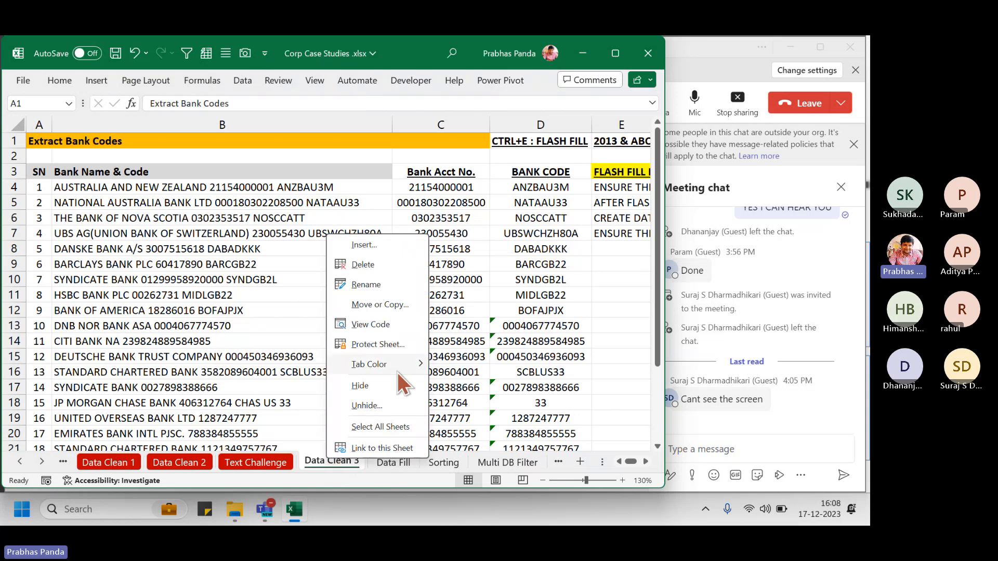
mouse_move(400, 363)
left_click(435, 399)
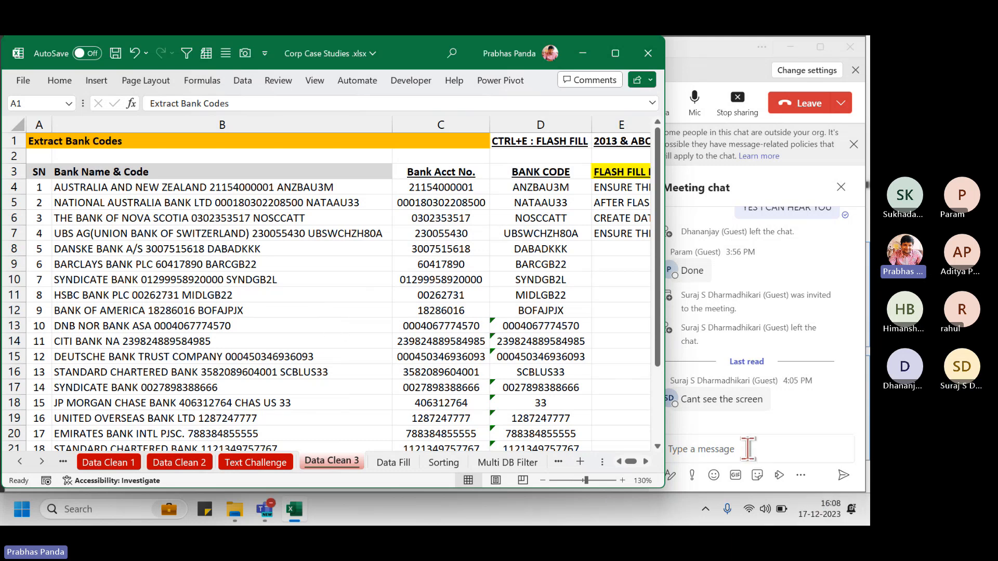
Post '04:25 PM WE WILL RESUME OUR SESSION. 15 MINS SHORT BREAK' in the meeting chat
left_click(748, 448)
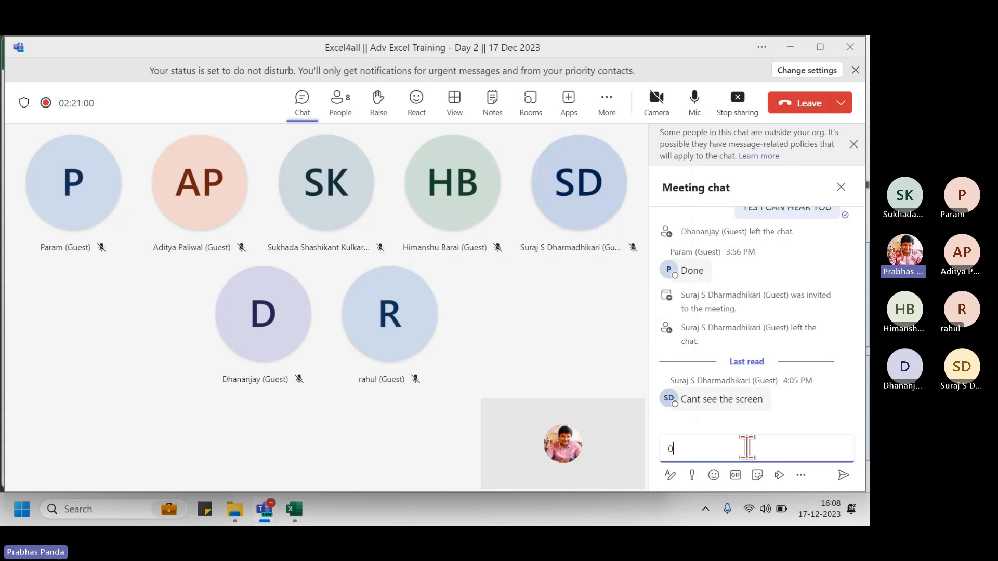
type("04:25 PM WE WILL R")
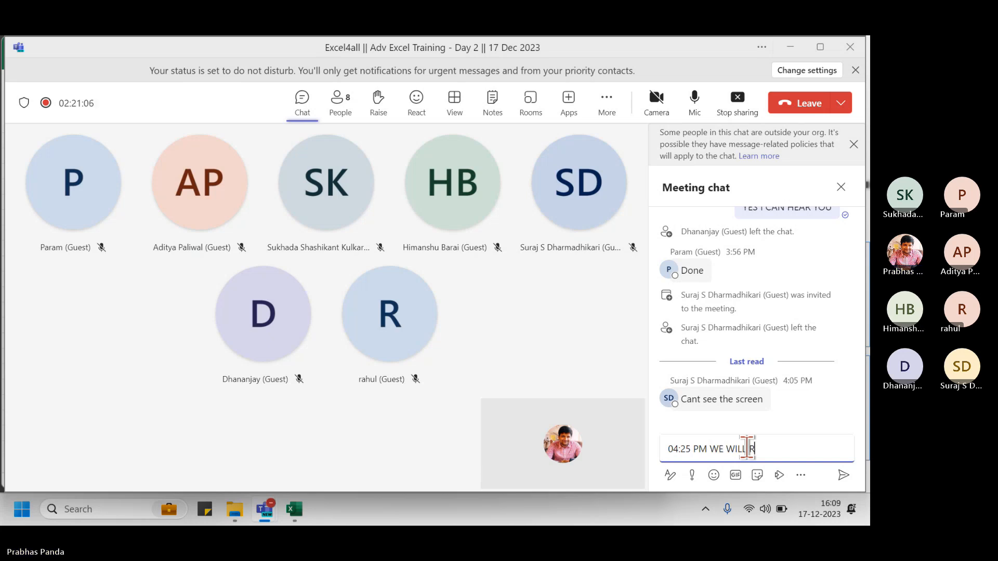
type("ESUME OUR SESSION")
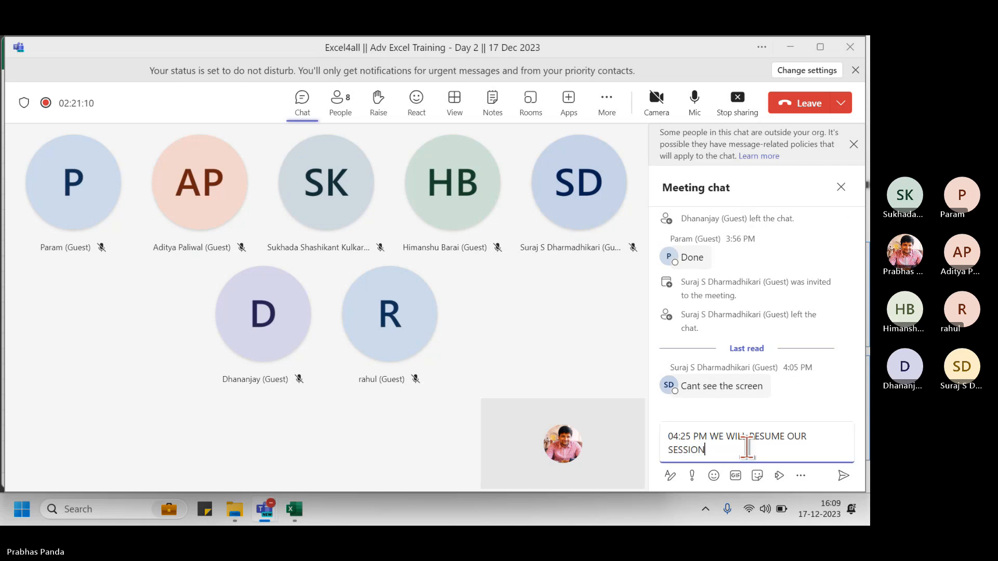
type(". 15 MINS SHORT BREAK")
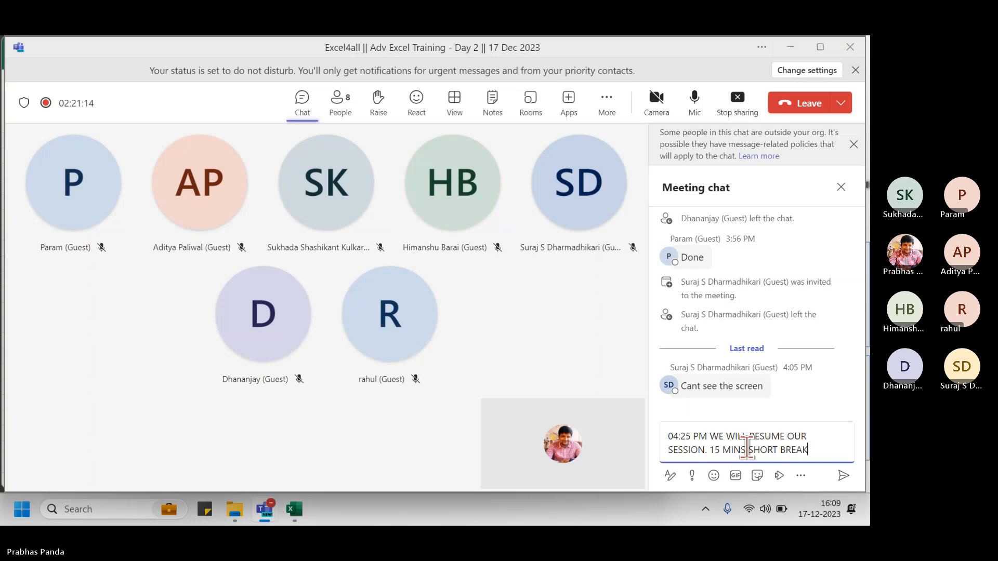
key("Return")
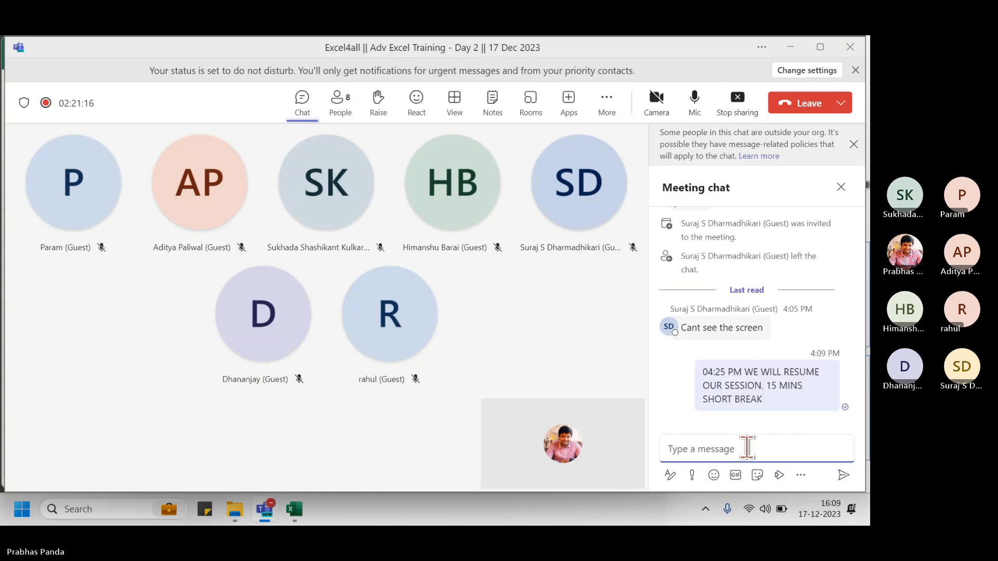
mouse_move(683, 256)
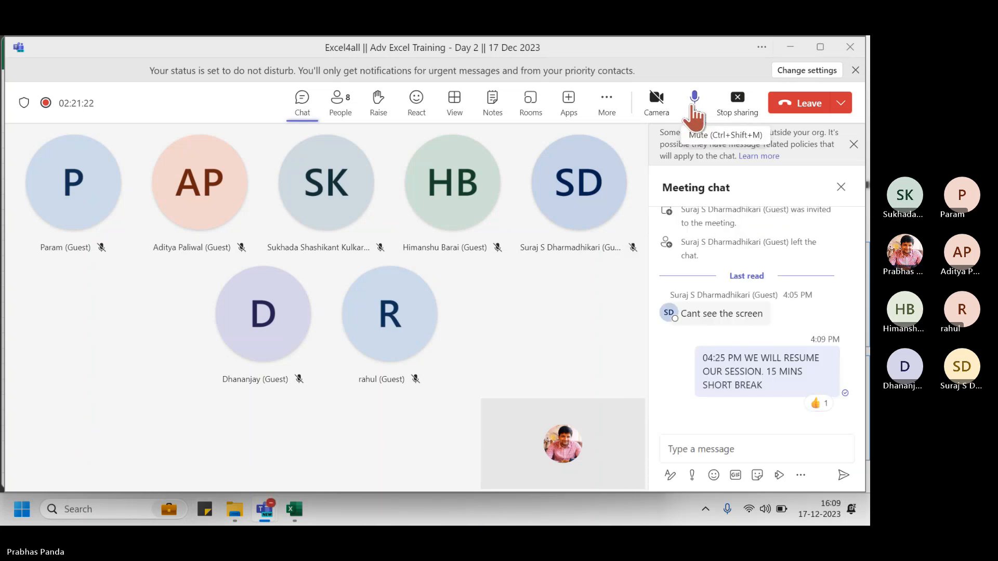
Mute the microphone and stop sharing the screen
left_click(694, 101)
left_click(296, 511)
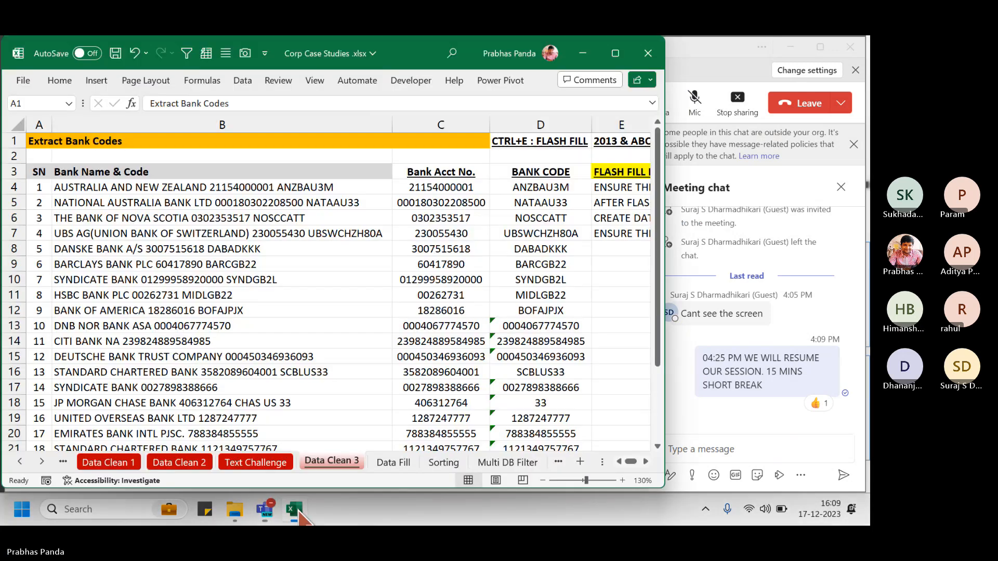
left_click(733, 104)
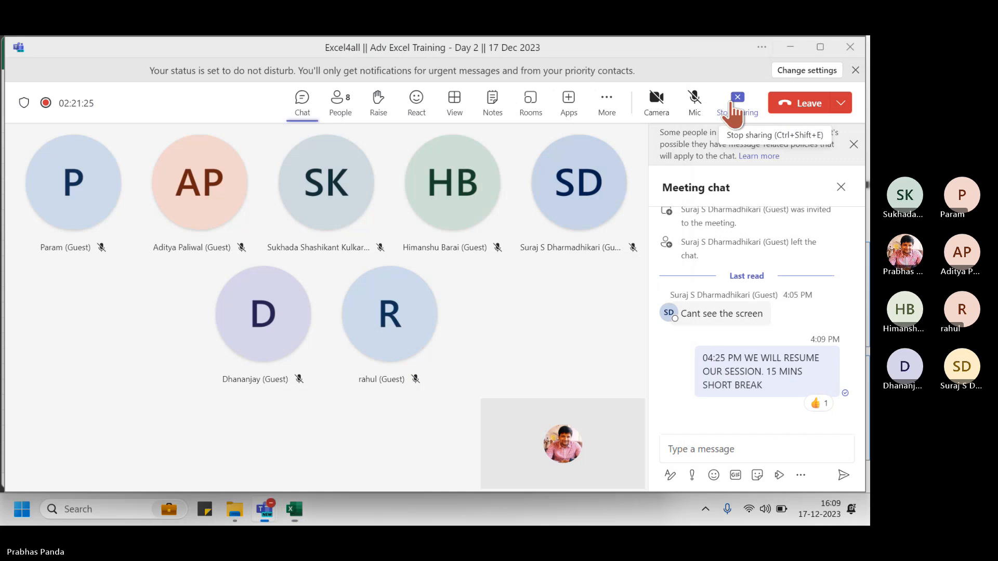
left_click(734, 104)
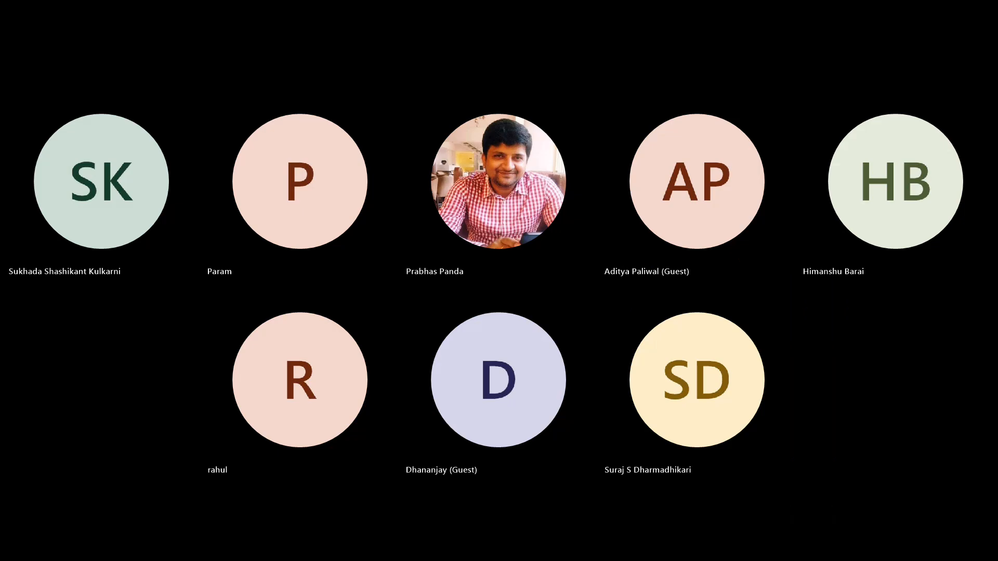
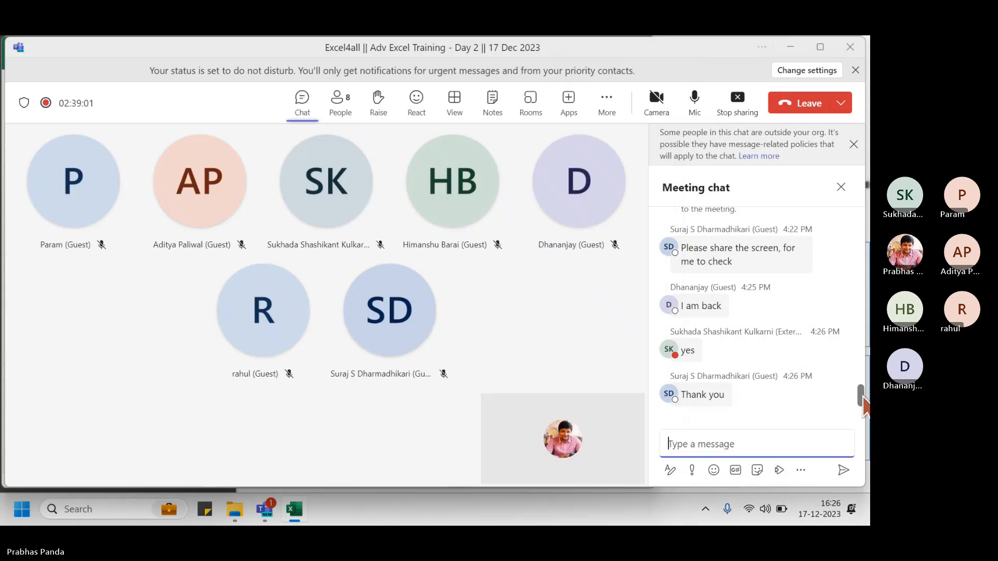
Bring the meeting window forward, then return to Excel and select the account number cell C6
left_click(864, 438)
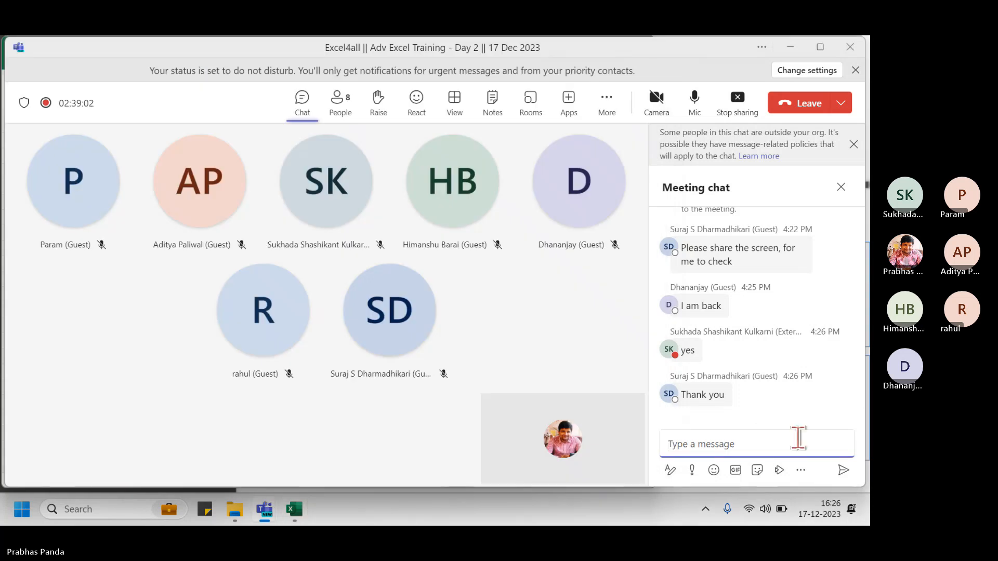
key("alt+Tab")
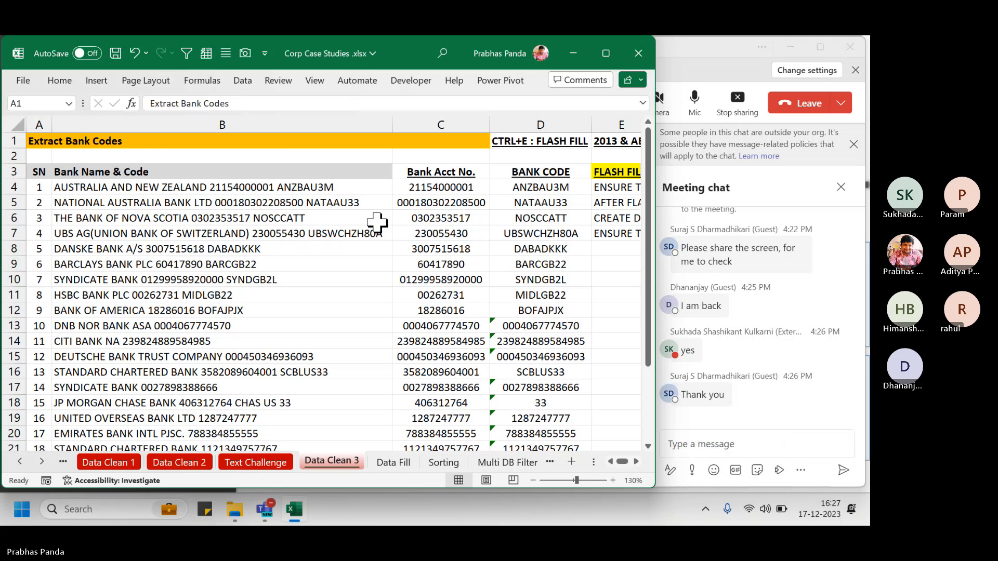
left_click(427, 220)
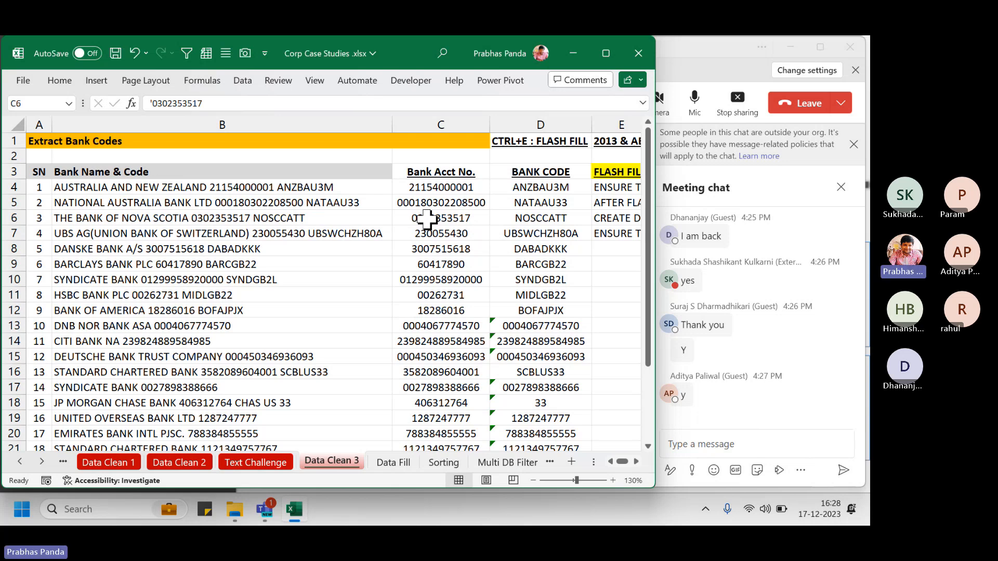
Open the Data Fill sheet and select the Store Detail, Product Description and Revenue data
left_click(391, 463)
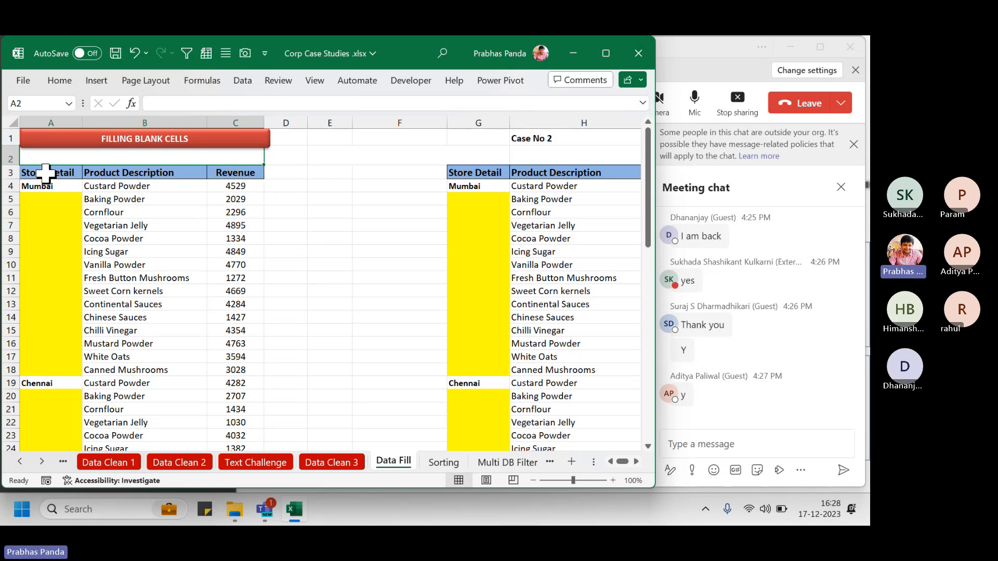
left_click_drag(45, 171, 39, 351)
left_click_drag(168, 167, 155, 380)
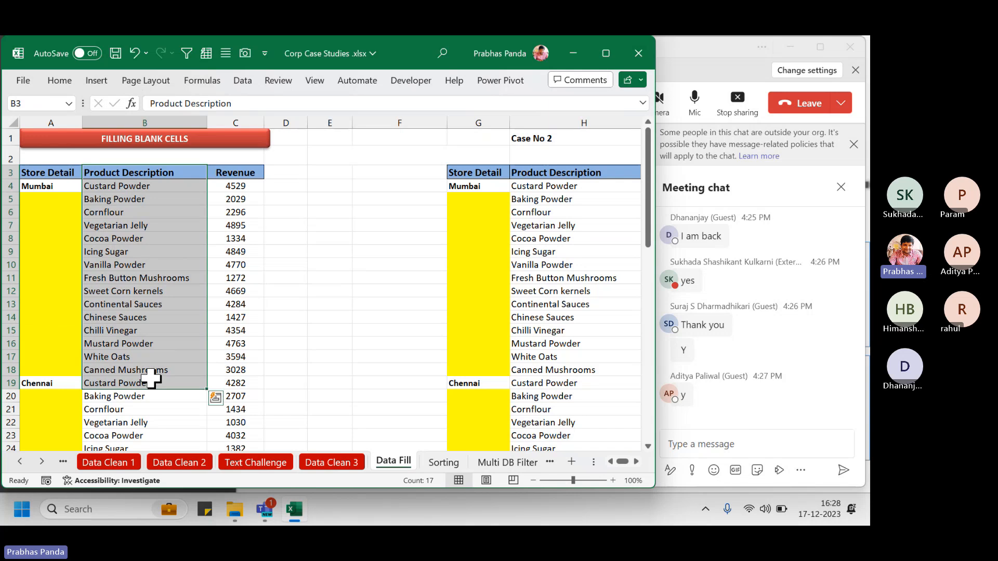
left_click_drag(239, 173, 220, 374)
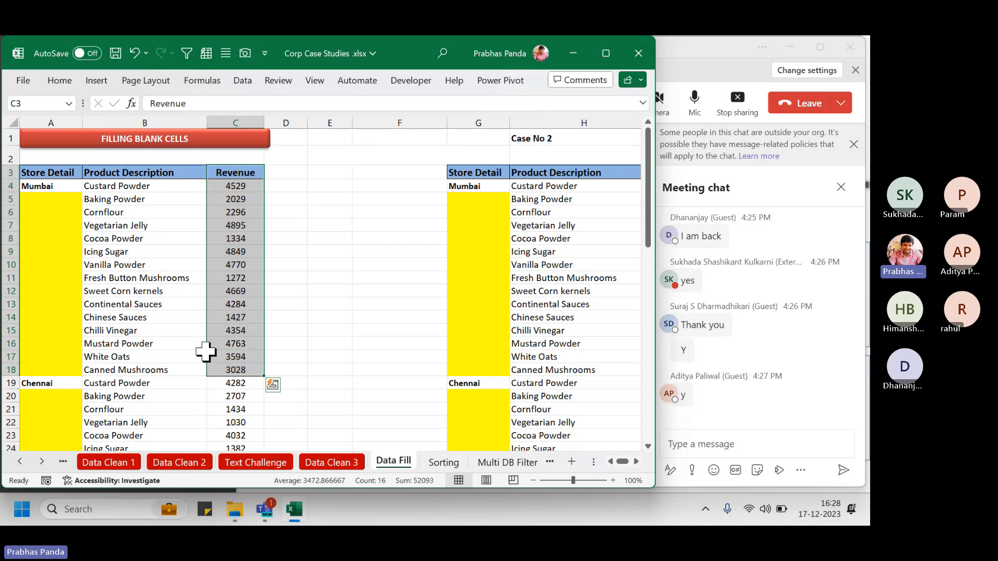
left_click_drag(52, 173, 207, 410)
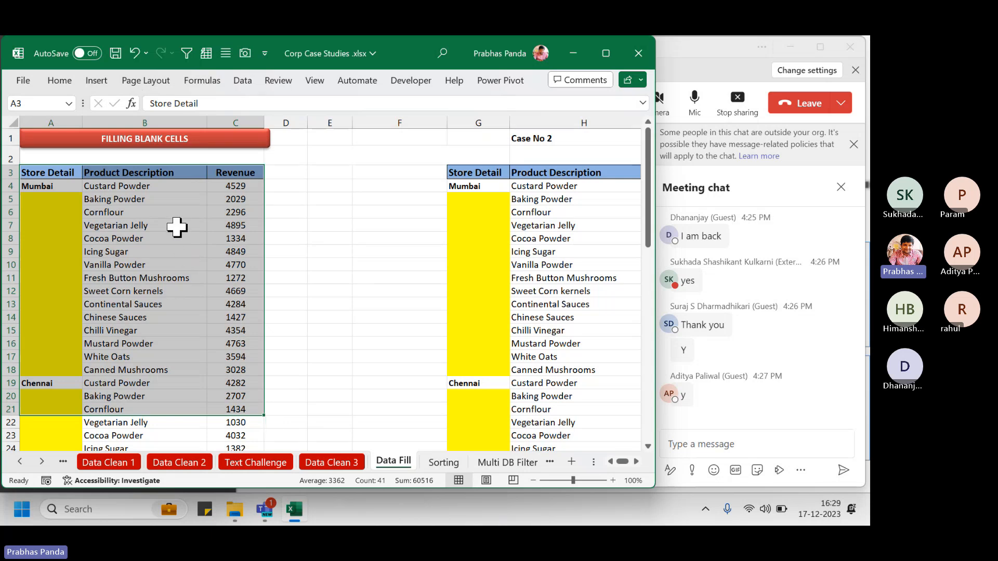
left_click(170, 212)
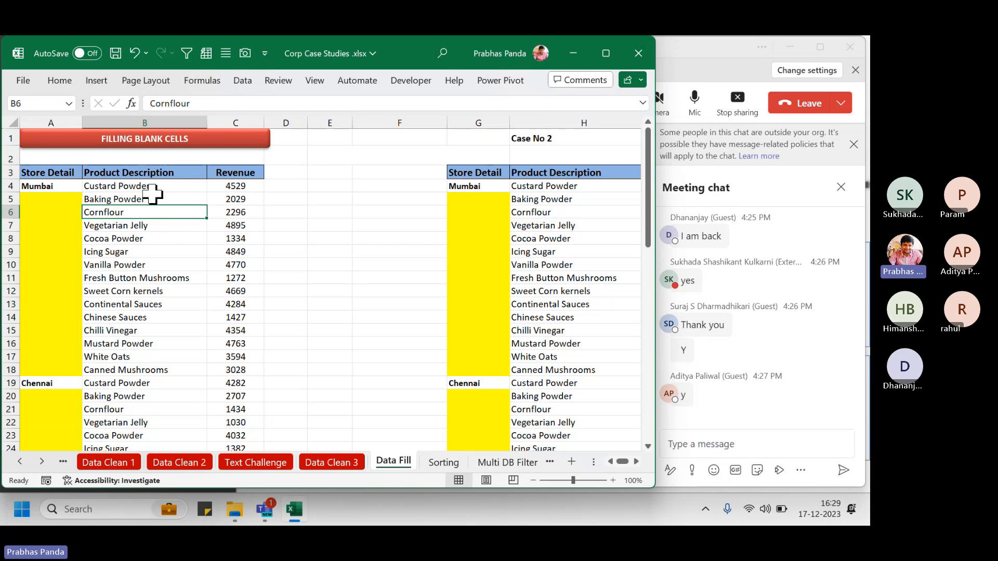
left_click_drag(156, 187, 148, 369)
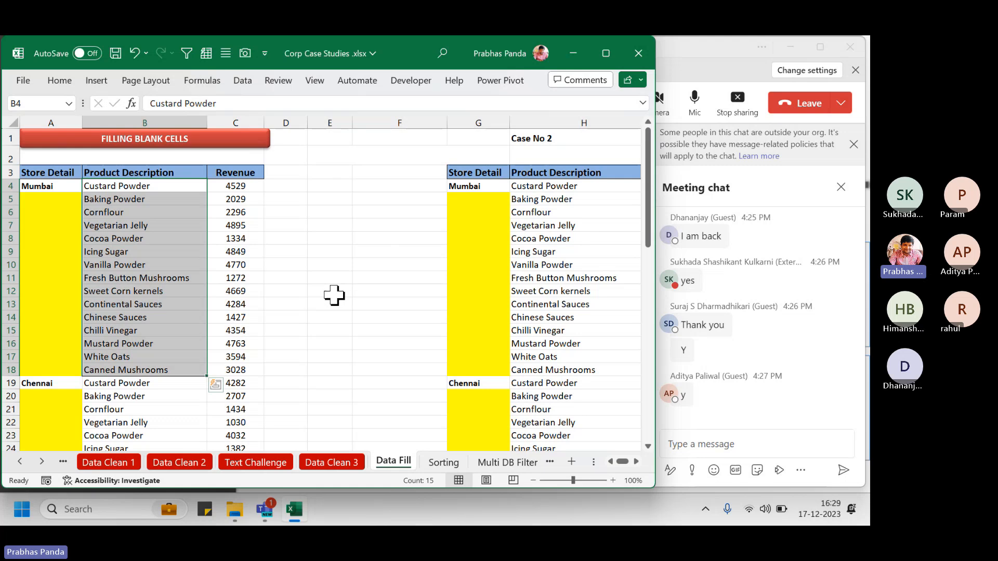
Turn on filters for the A3:C3 table headers with Ctrl+Shift+L
left_click(47, 174)
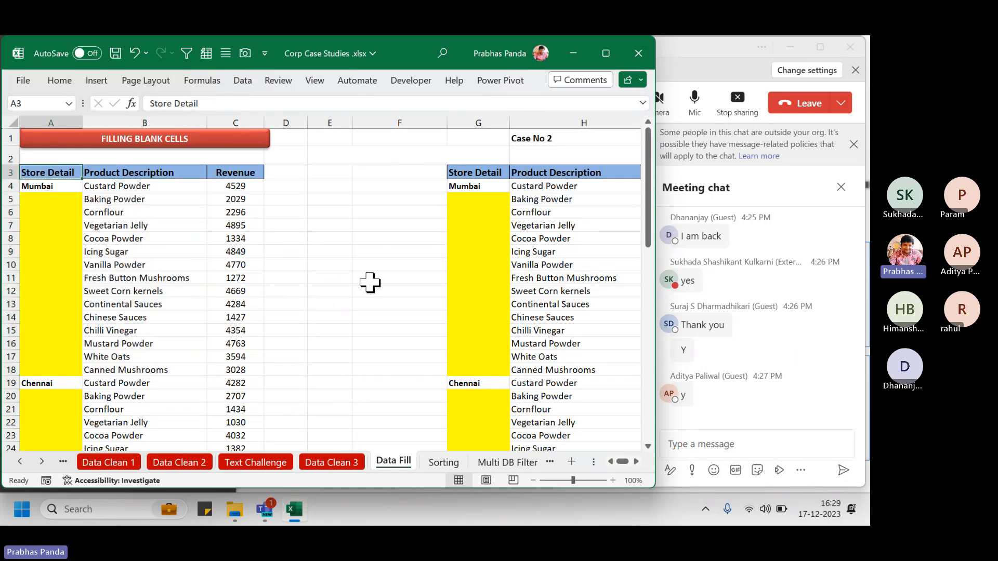
key("ctrl+shift+Right")
key("ctrl+shift+l")
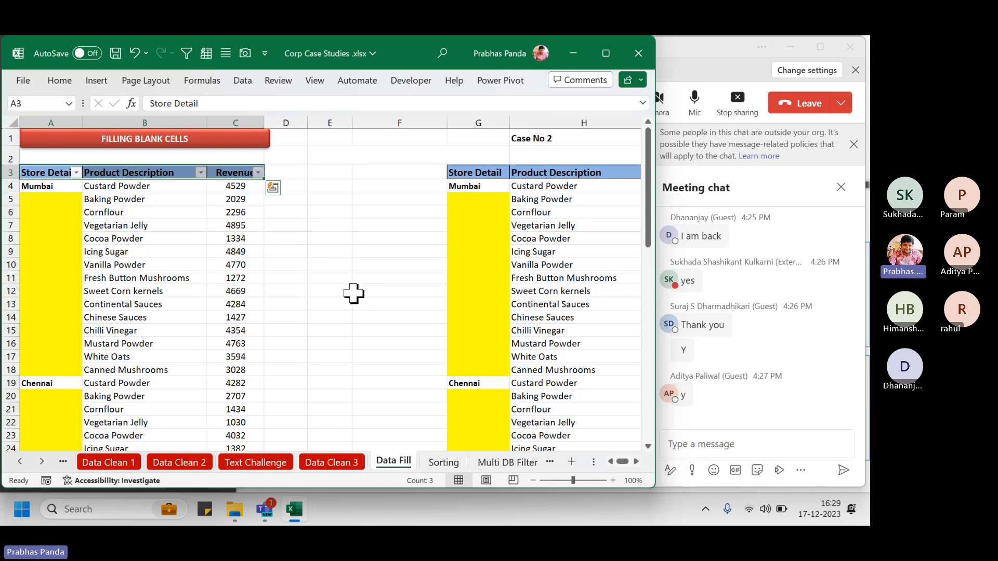
Filter Product Description to show only Continental Sauces
left_click(200, 172)
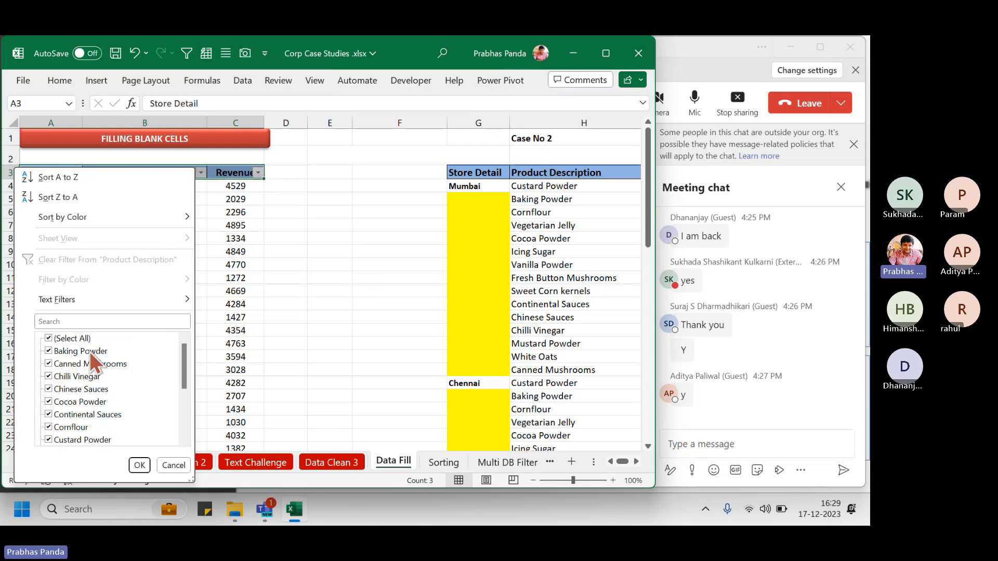
left_click_drag(184, 366, 183, 447)
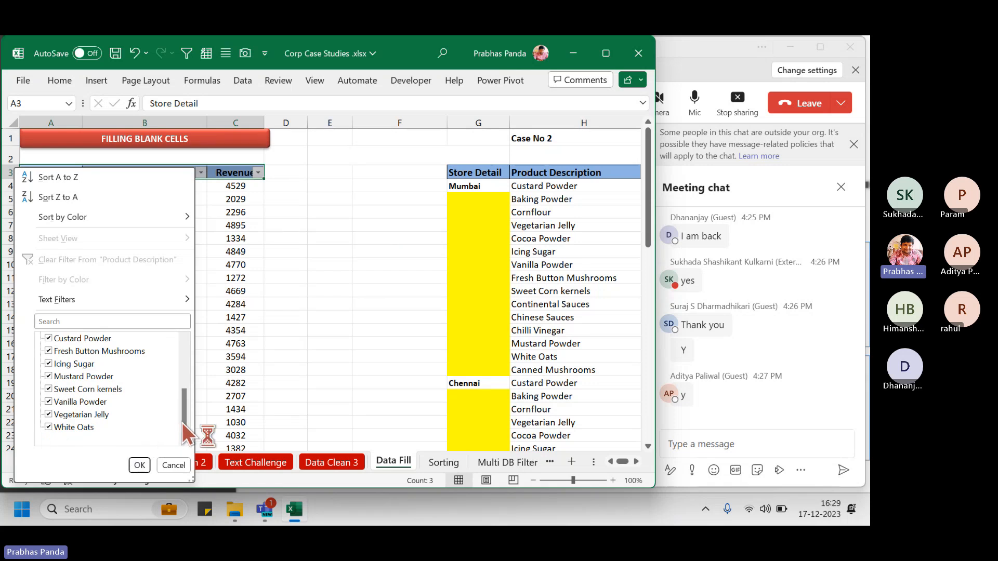
left_click_drag(182, 423, 185, 371)
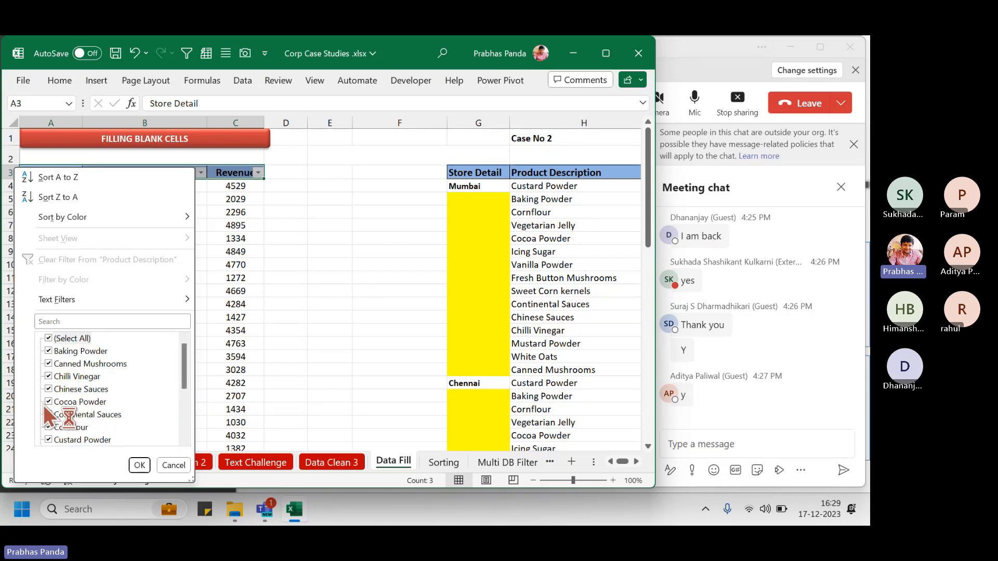
left_click(49, 339)
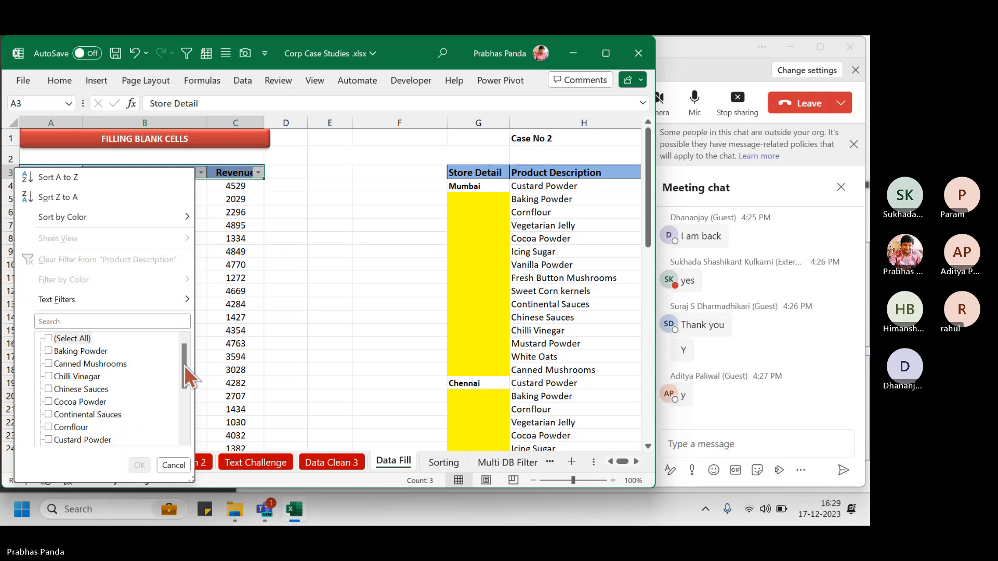
key("Escape")
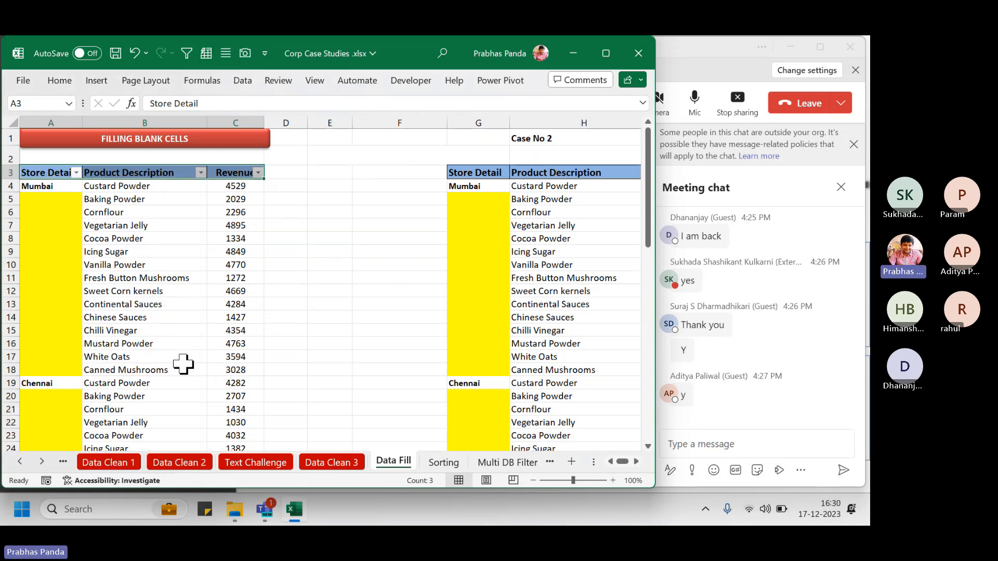
left_click(200, 173)
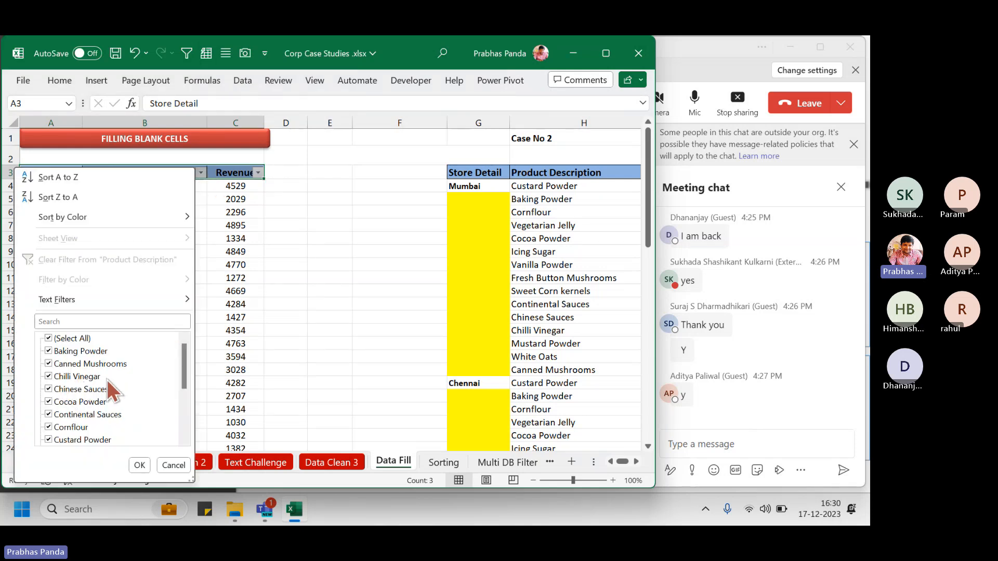
left_click(48, 339)
left_click(48, 415)
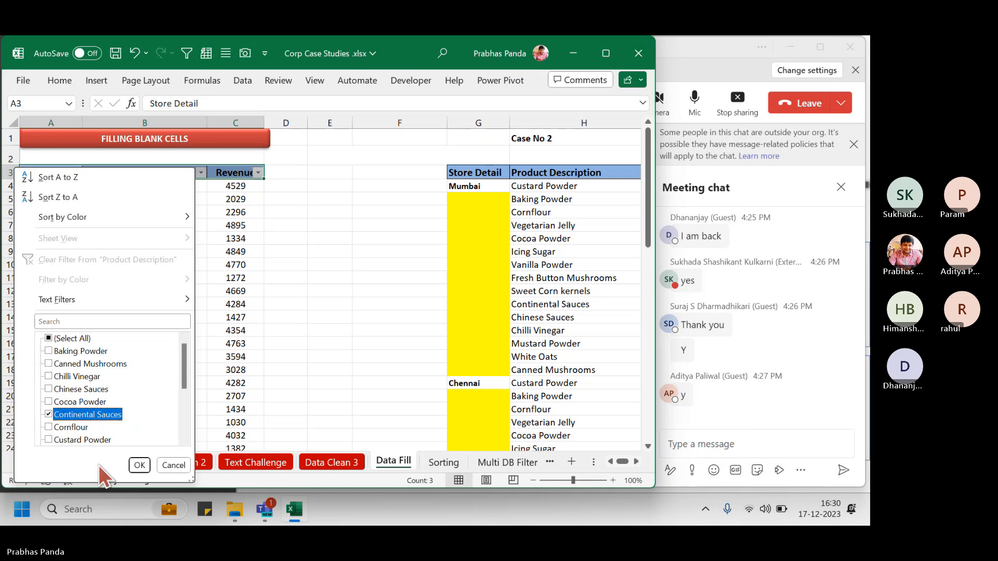
left_click(139, 465)
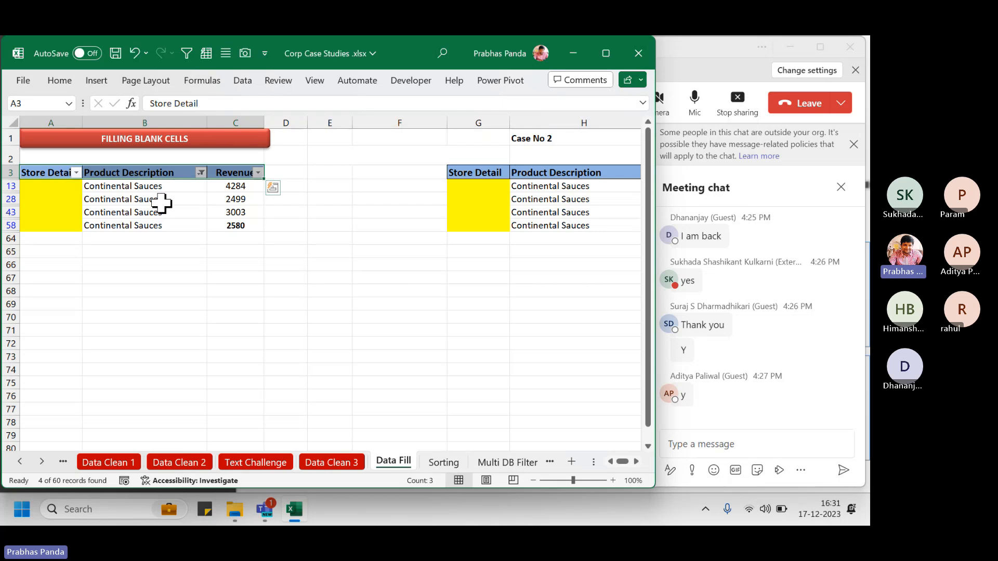
key("ctrl+shift+l")
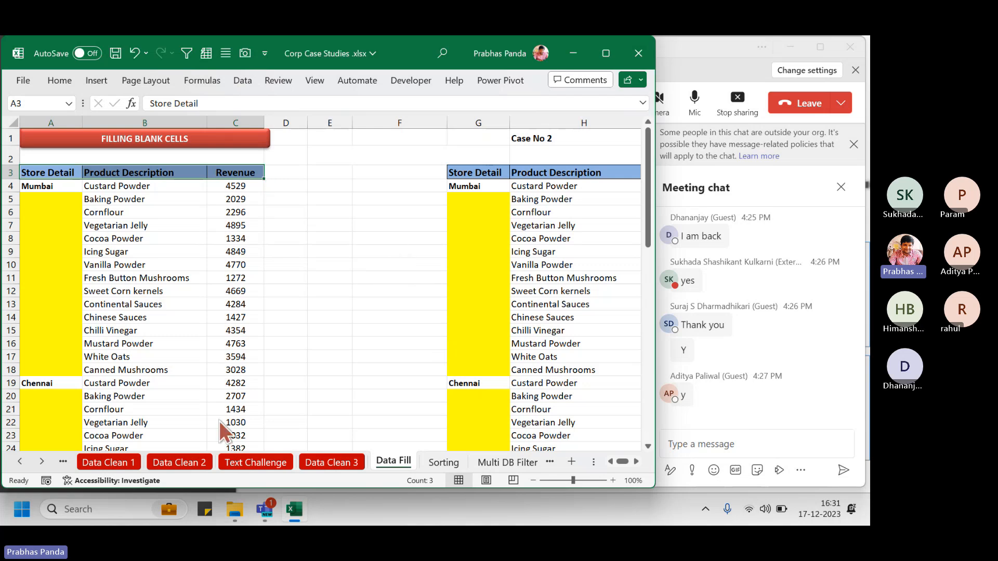
left_click(142, 307)
right_click(143, 307)
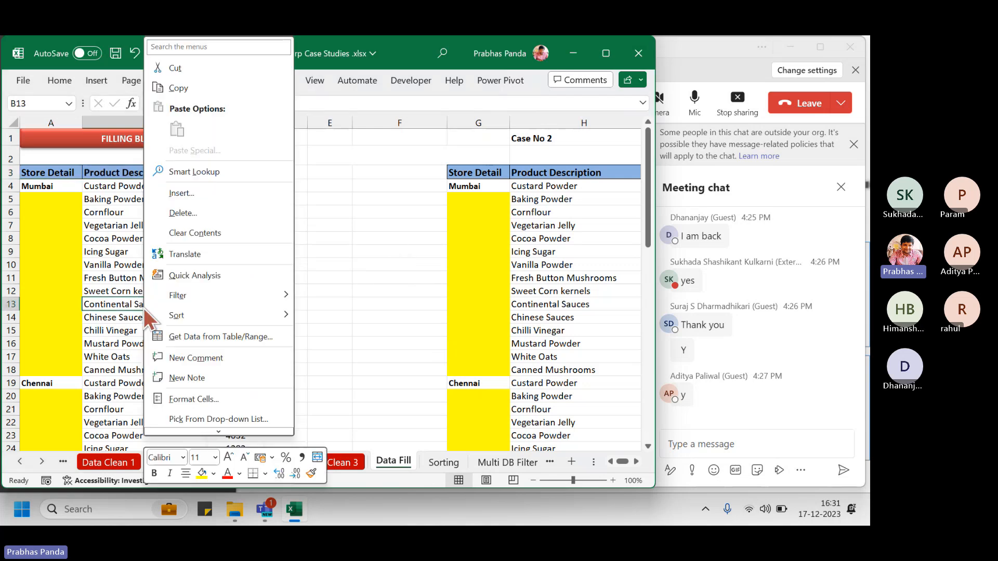
mouse_move(249, 296)
left_click(347, 337)
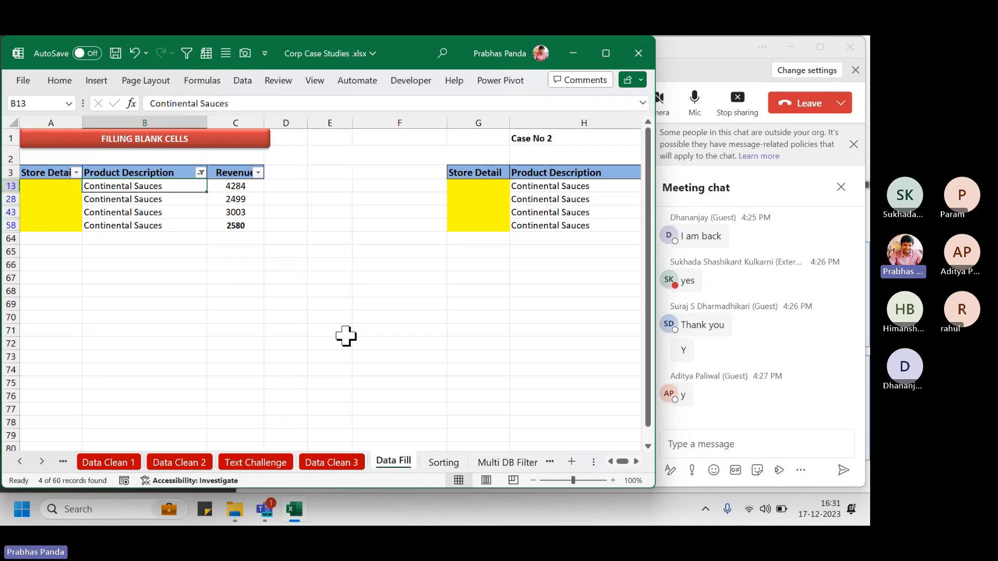
key("ctrl+shift+l")
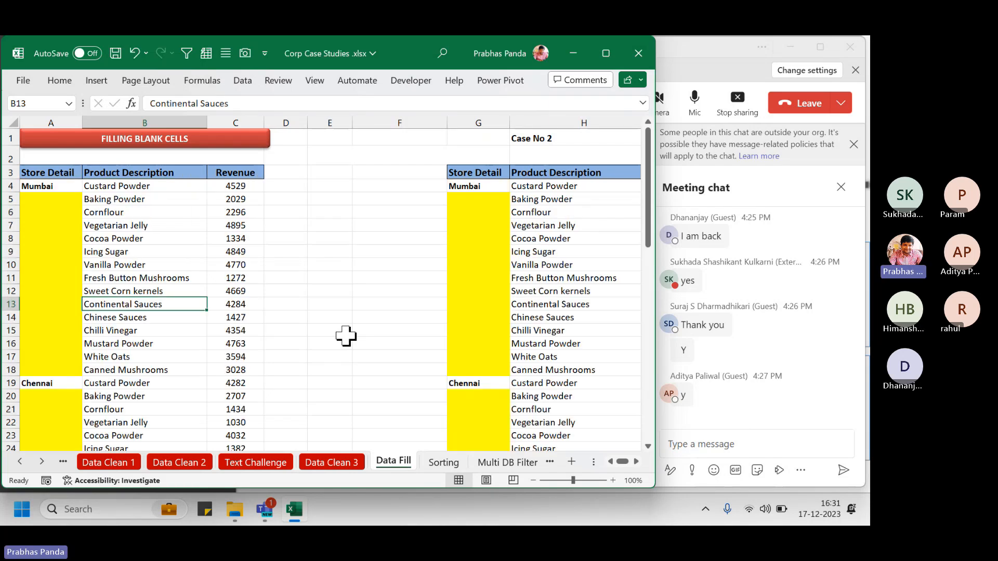
right_click(128, 305)
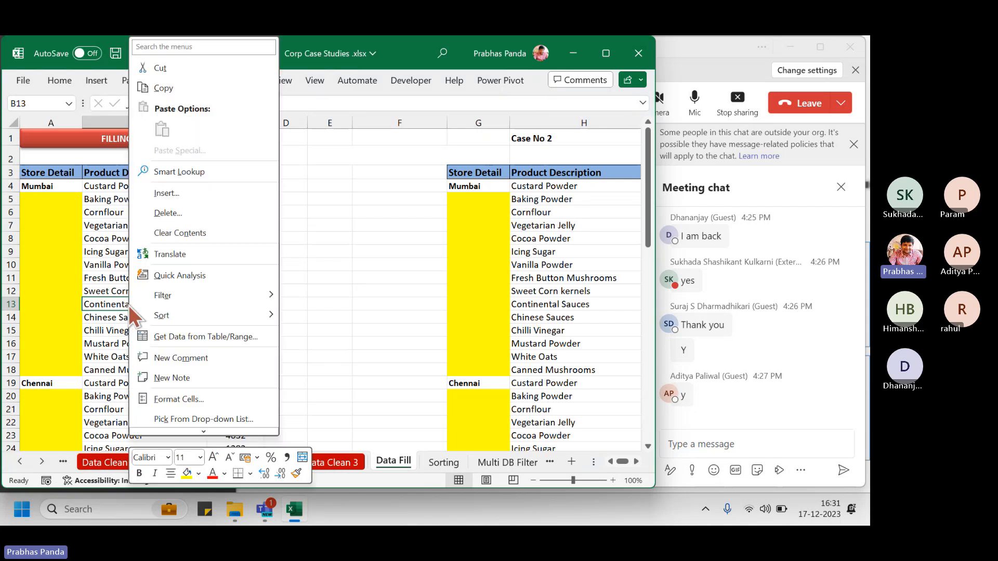
mouse_move(262, 298)
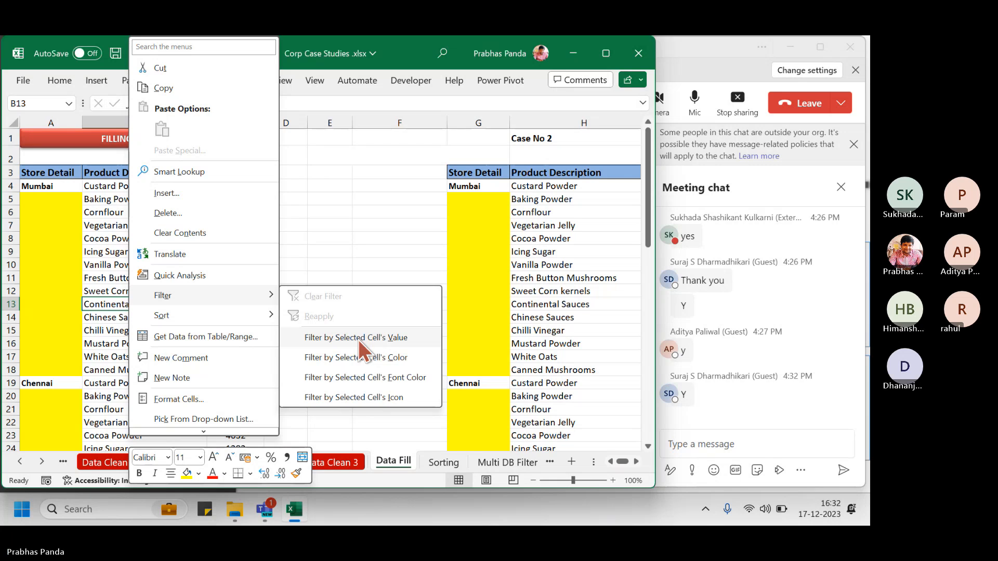
left_click(359, 339)
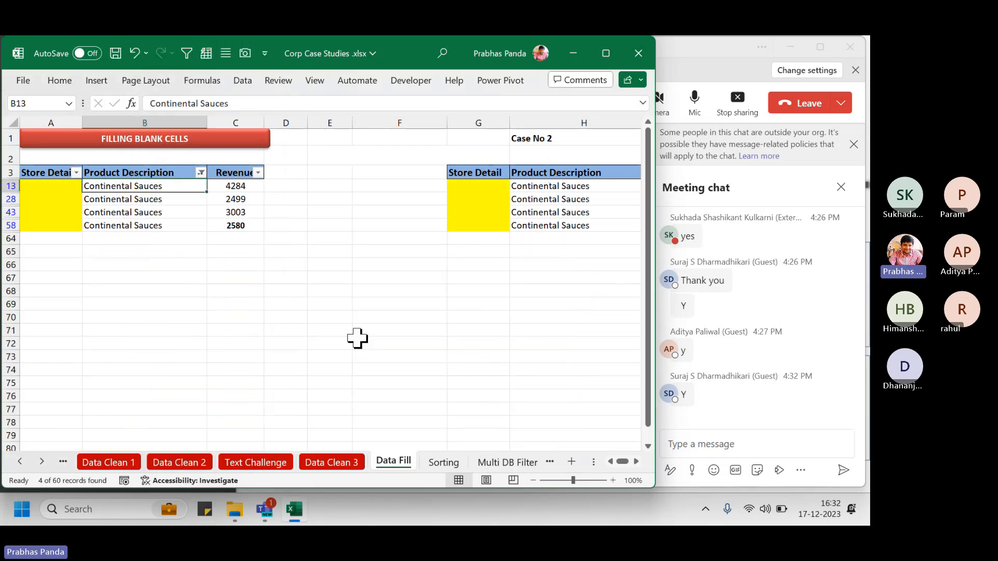
scroll(33, 292, "up", 4)
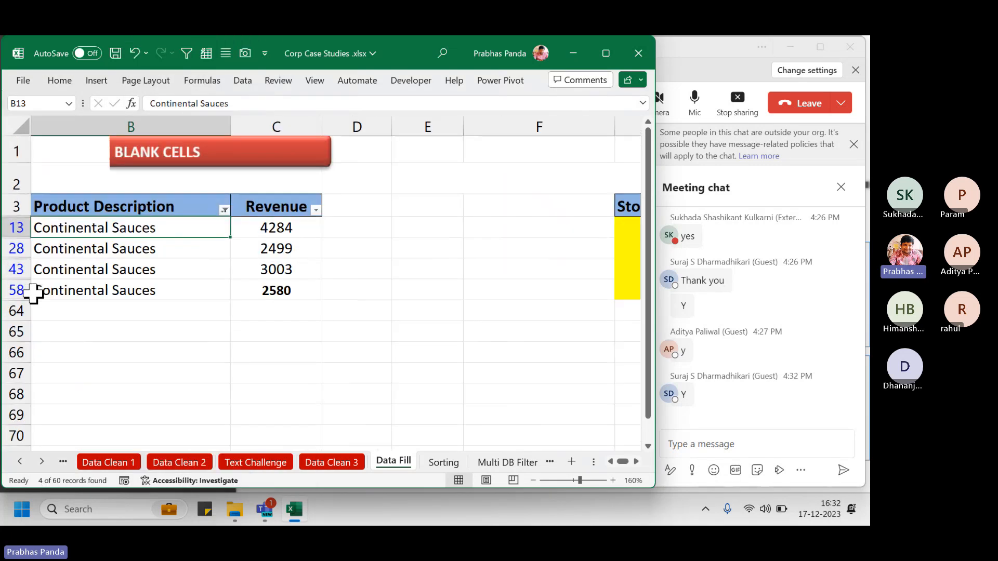
Turn off the filter, then select column A and the Mumbai and Chennai rows 4 and 19
key("ctrl+Home")
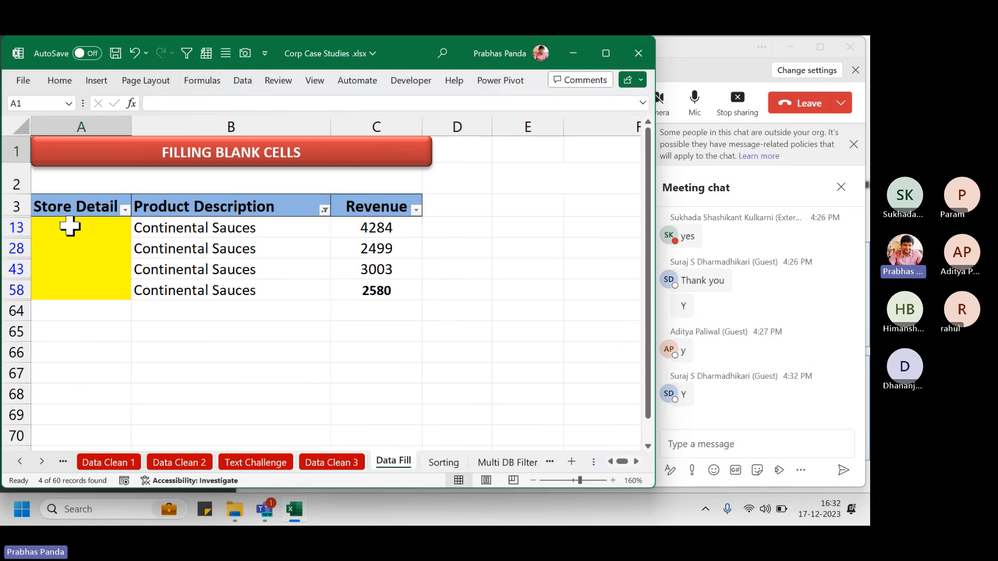
left_click_drag(69, 226, 67, 296)
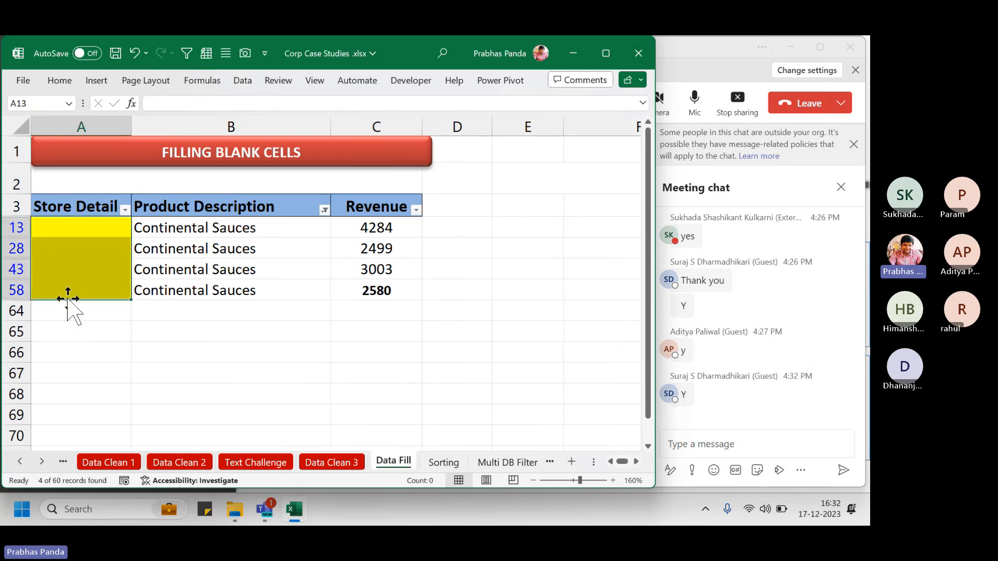
key("ctrl+shift+l")
left_click(97, 248)
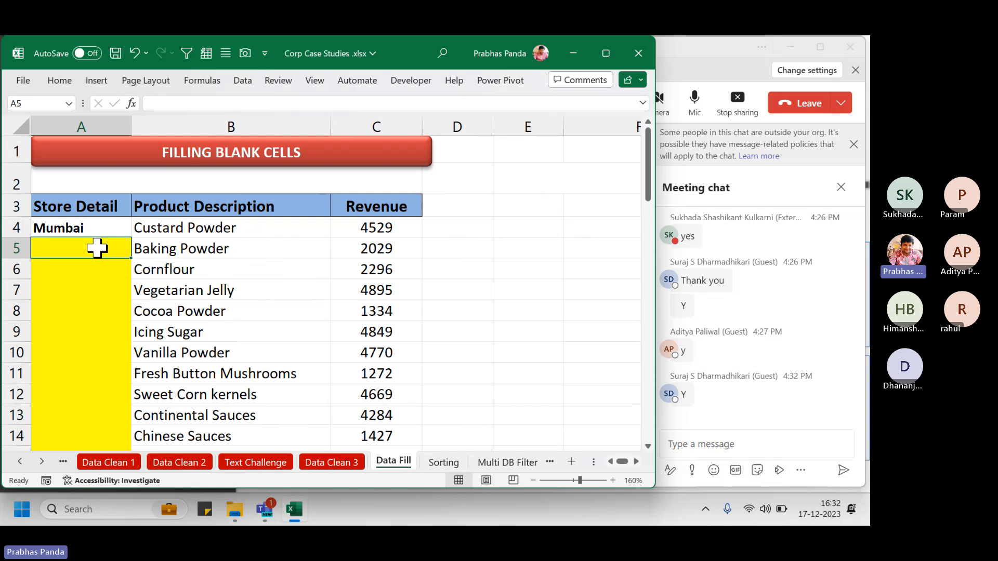
scroll(90, 246, "down", 4)
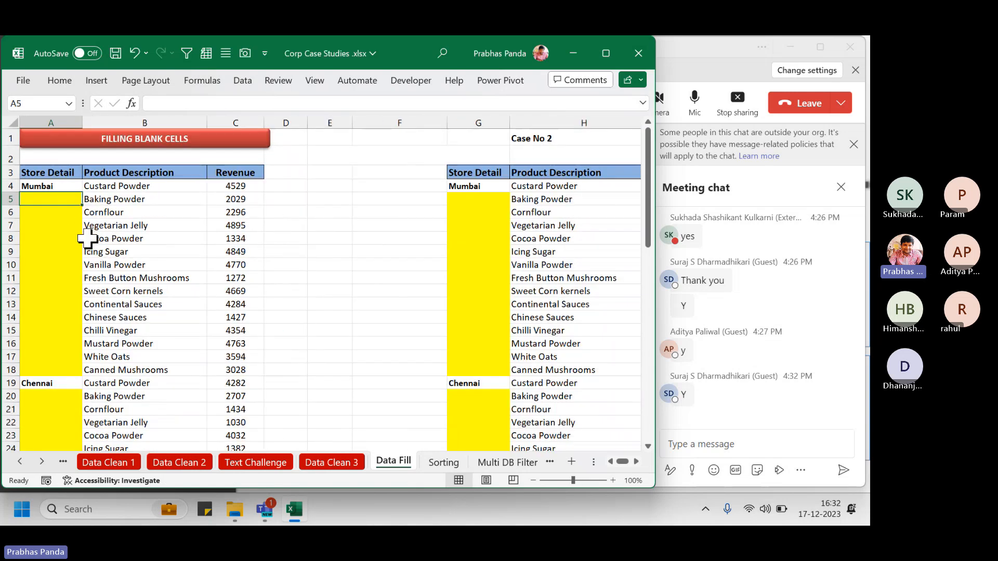
left_click(65, 118)
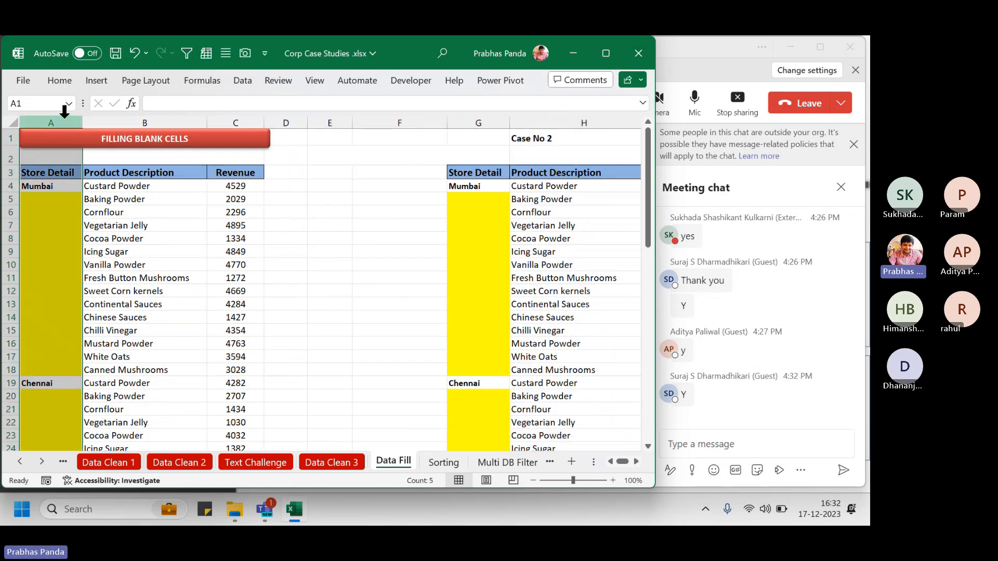
left_click(10, 186)
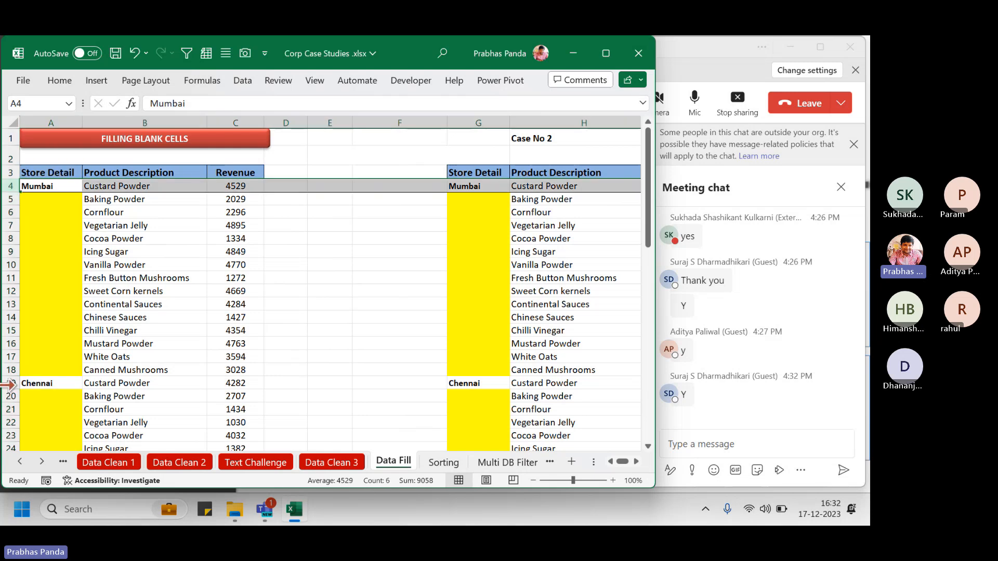
left_click(9, 383, "ctrl")
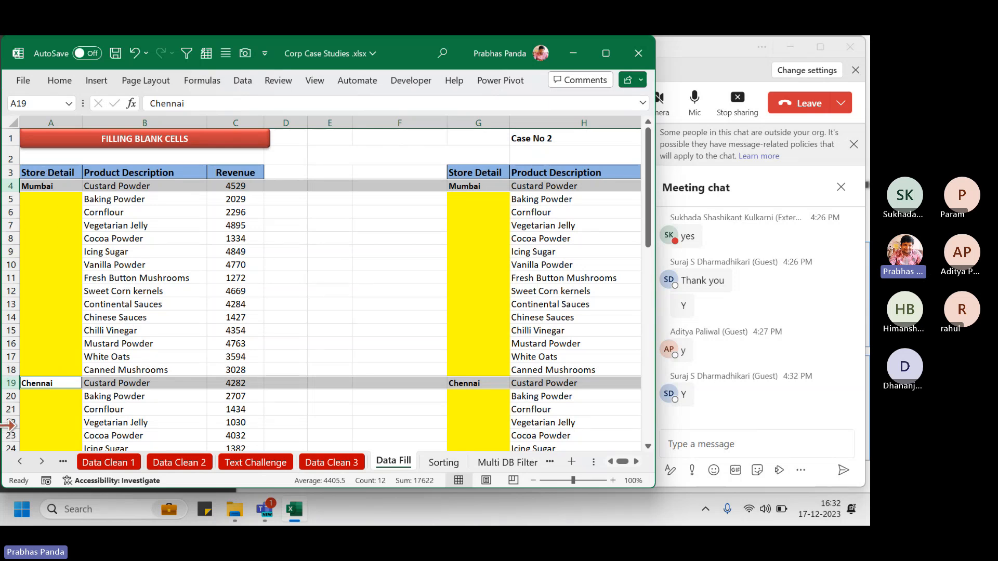
Select Store Detail cells A3:A20, then return to header cell A3
left_click(89, 239)
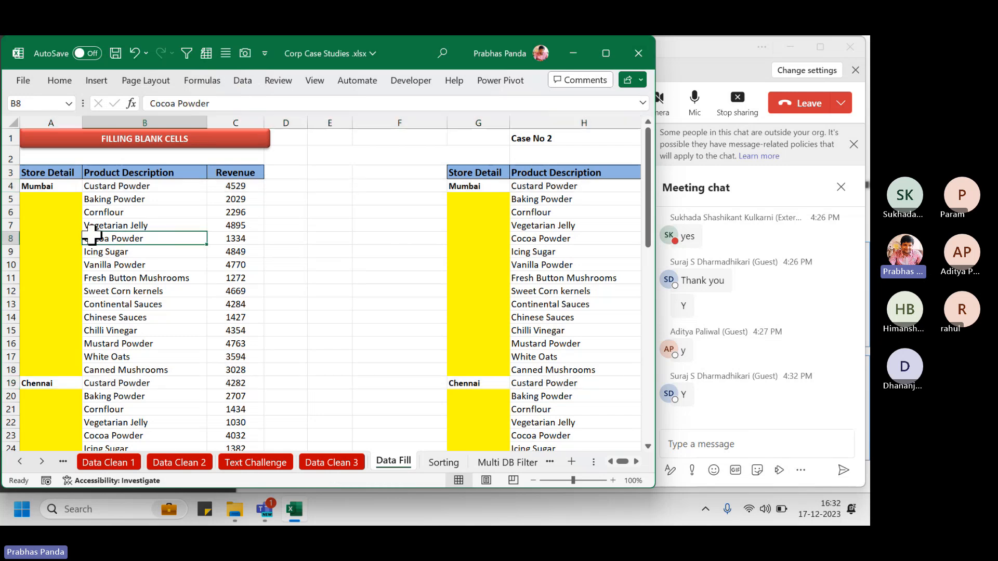
left_click_drag(42, 172, 32, 400)
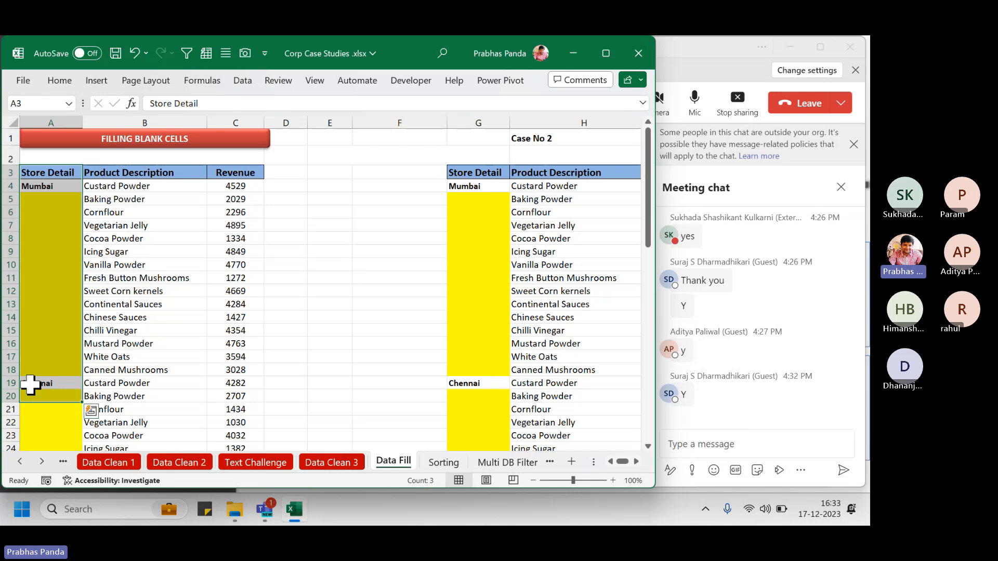
left_click(72, 209)
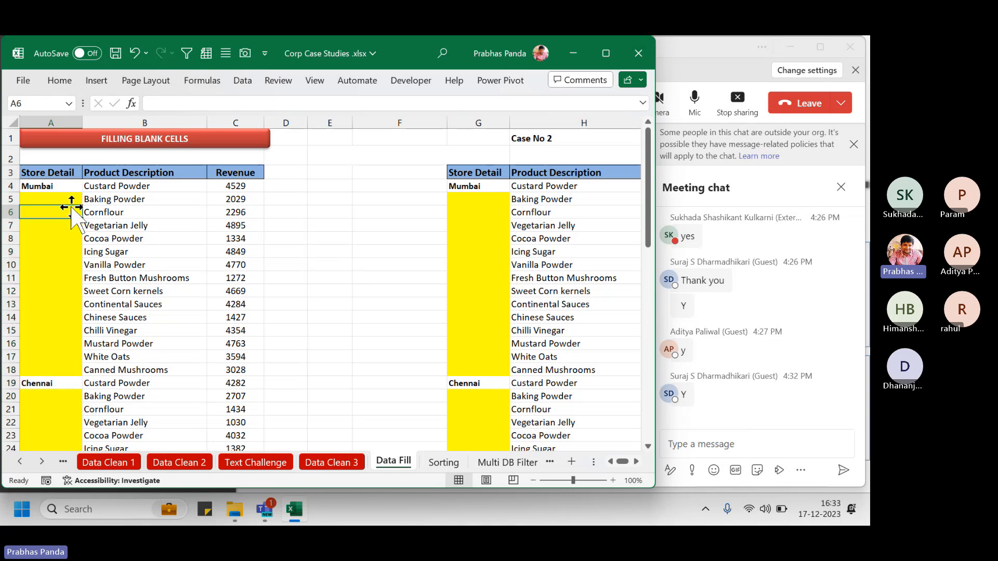
left_click(46, 175)
left_click(46, 174)
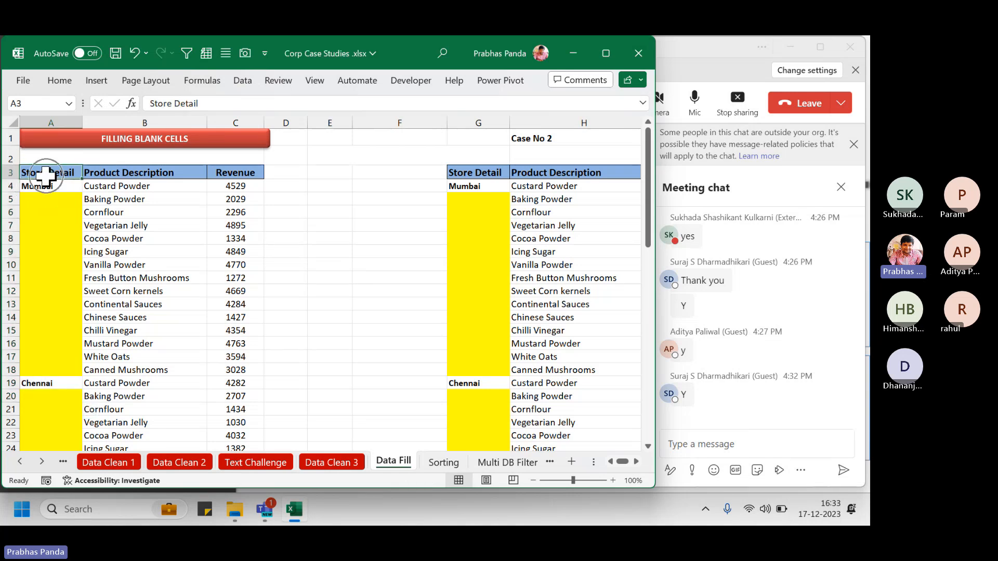
left_click(46, 175)
key("ctrl")
key("ctrl")
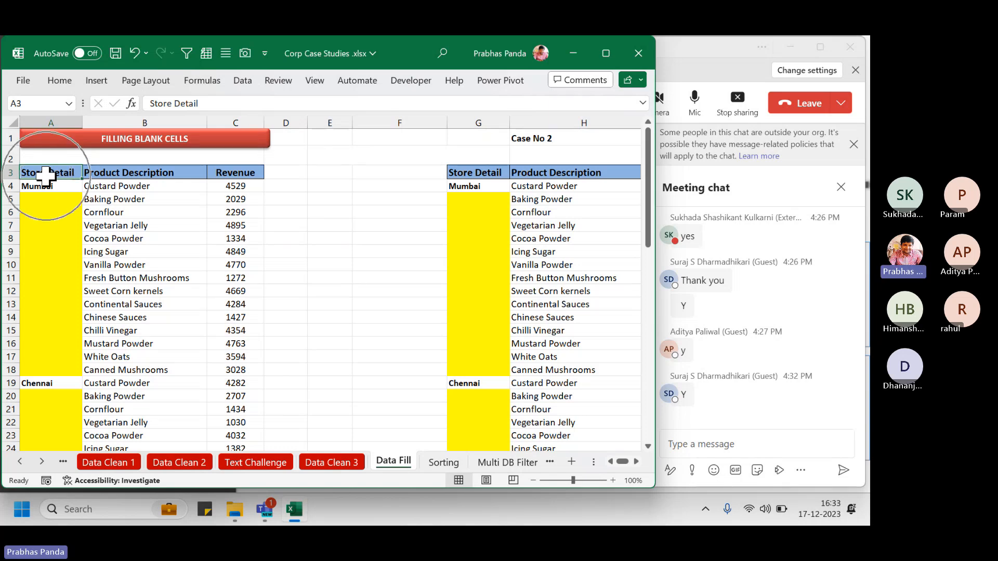
key("ctrl")
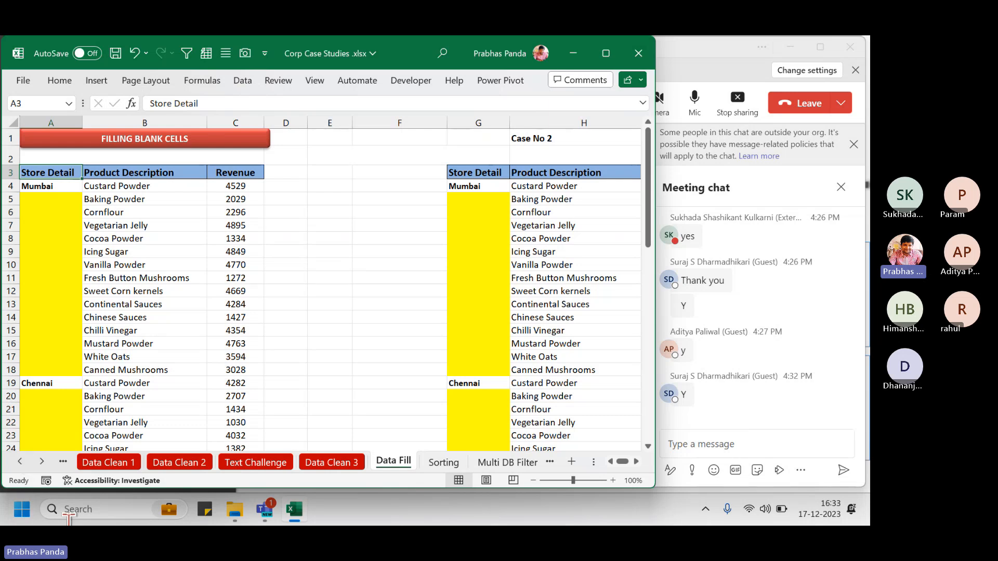
left_click(46, 173)
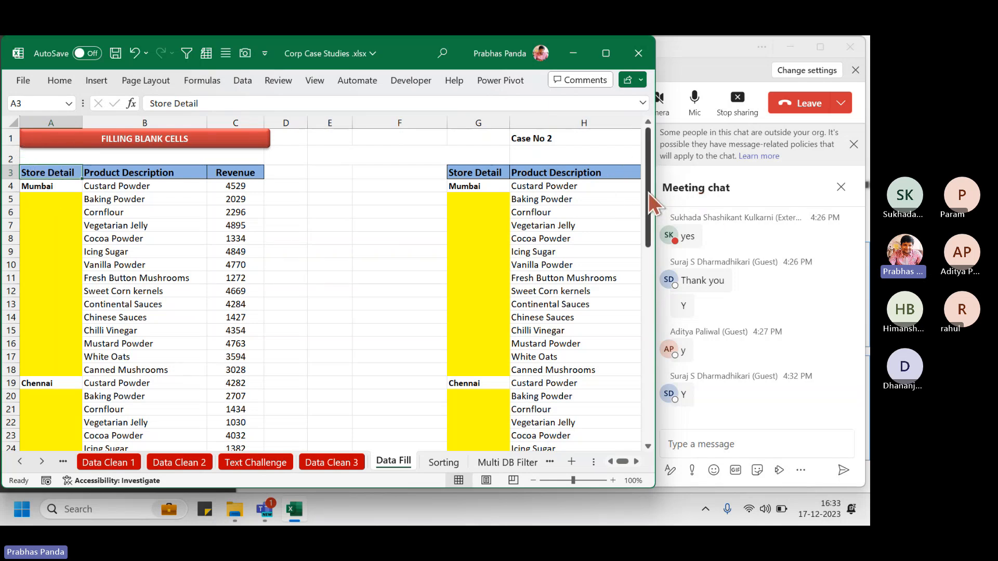
Scroll to the table's end and extend the selection from A3 down to A63
left_click_drag(647, 193, 644, 448)
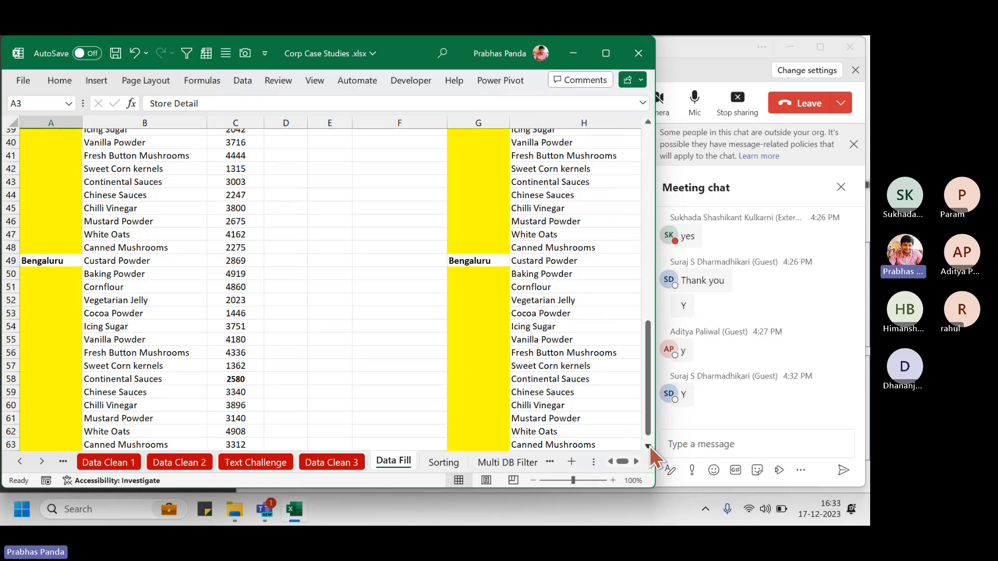
left_click(650, 447)
left_click(650, 447)
left_click(649, 447)
left_click(650, 447)
left_click(649, 447)
left_click(650, 447)
left_click(650, 447)
left_click(649, 447)
left_click(650, 448)
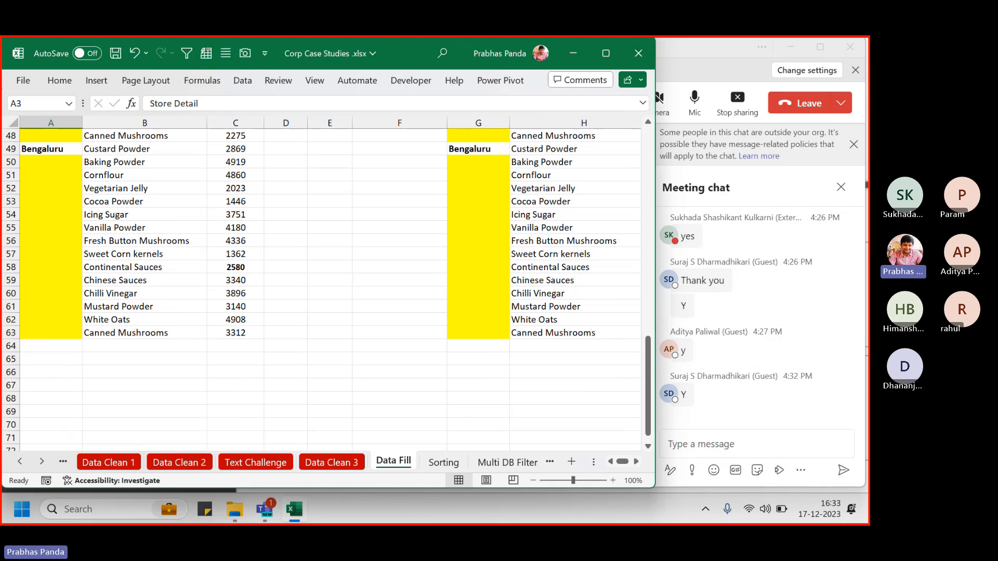
left_click_drag(3, 89, 86, 118)
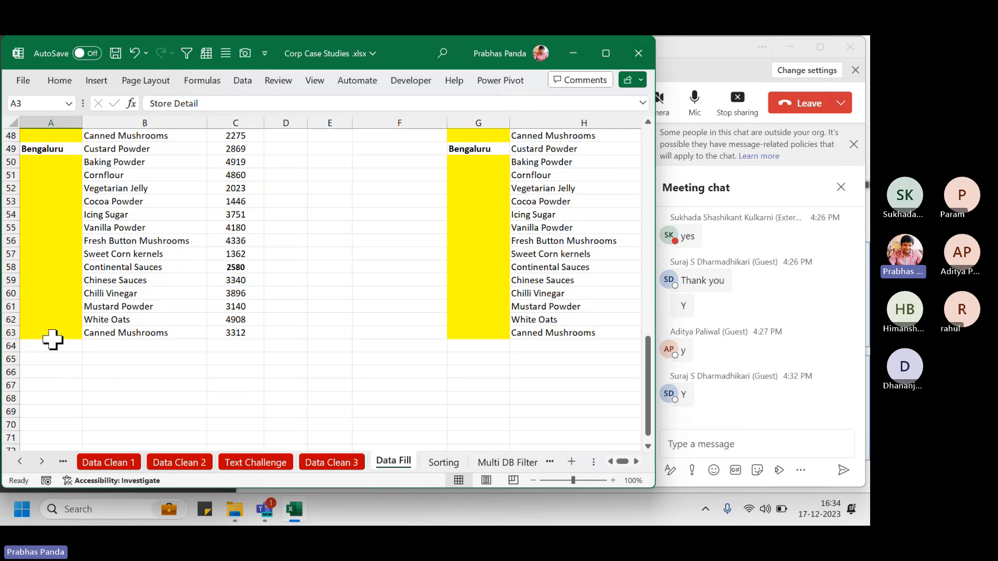
left_click(50, 336, "shift")
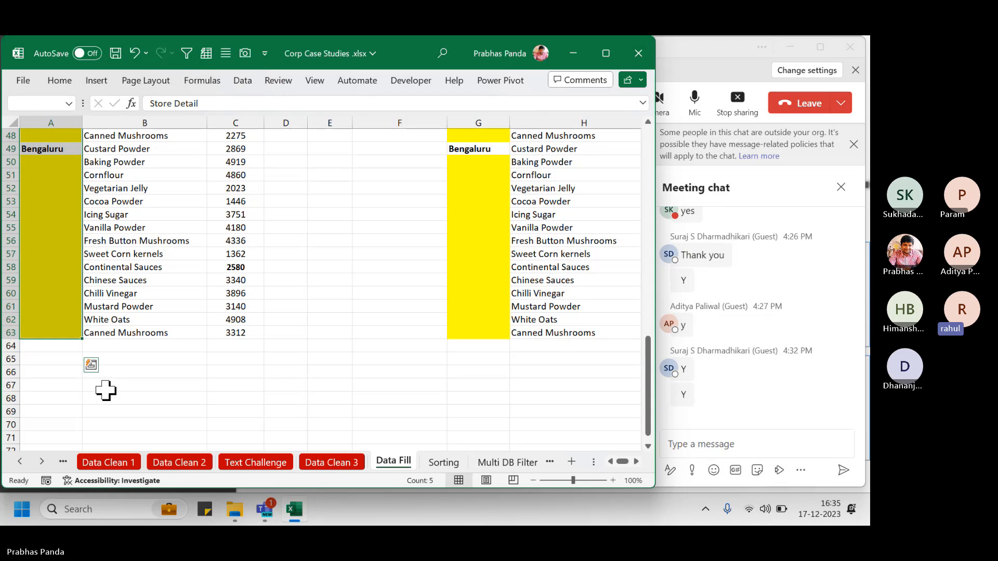
key("ctrl+Home")
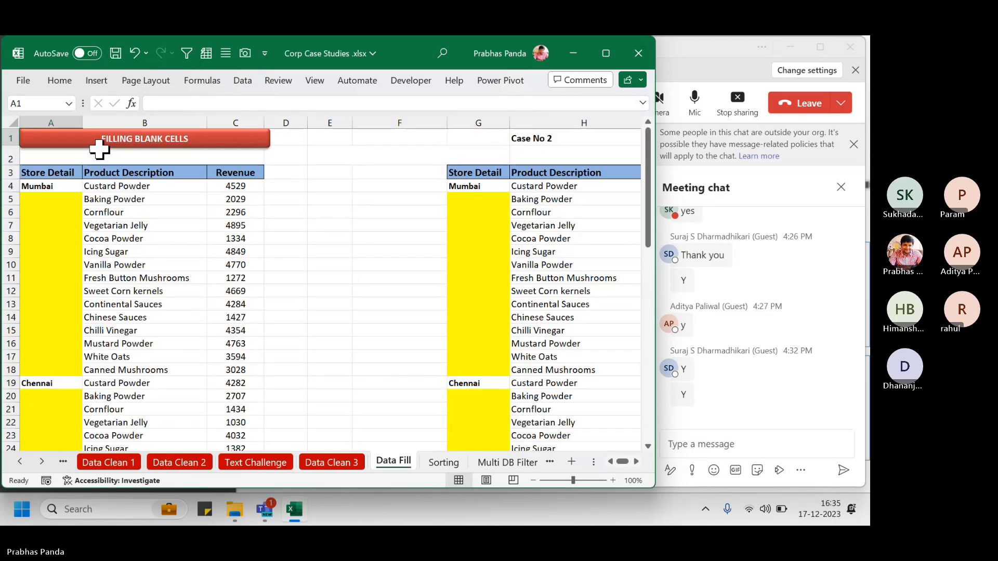
left_click(43, 177)
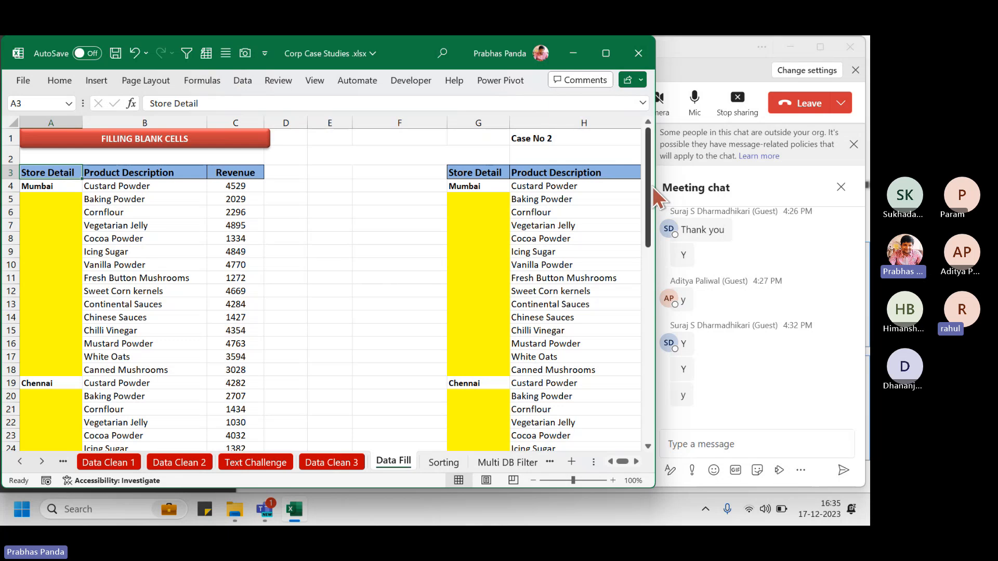
left_click_drag(650, 189, 654, 433)
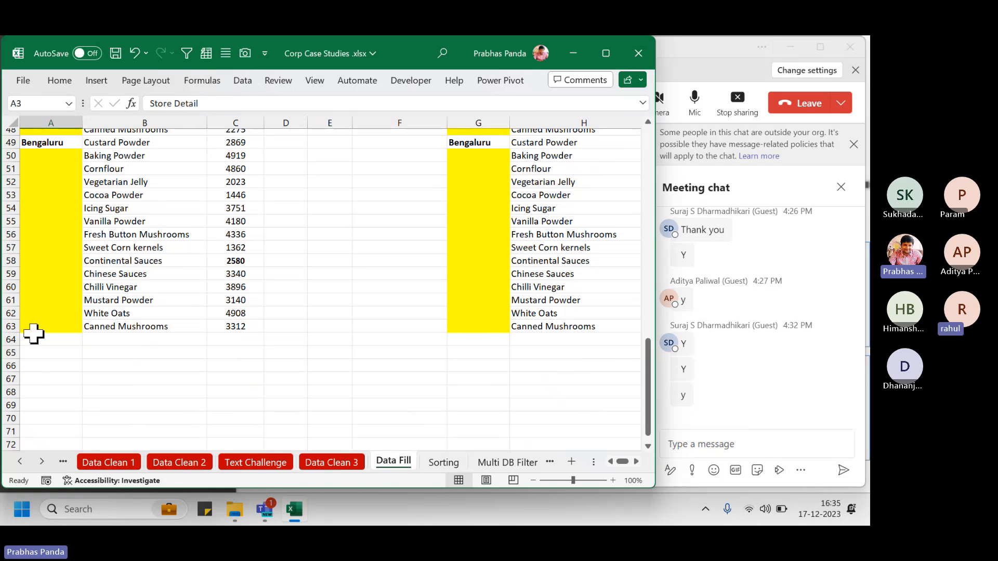
left_click(648, 446)
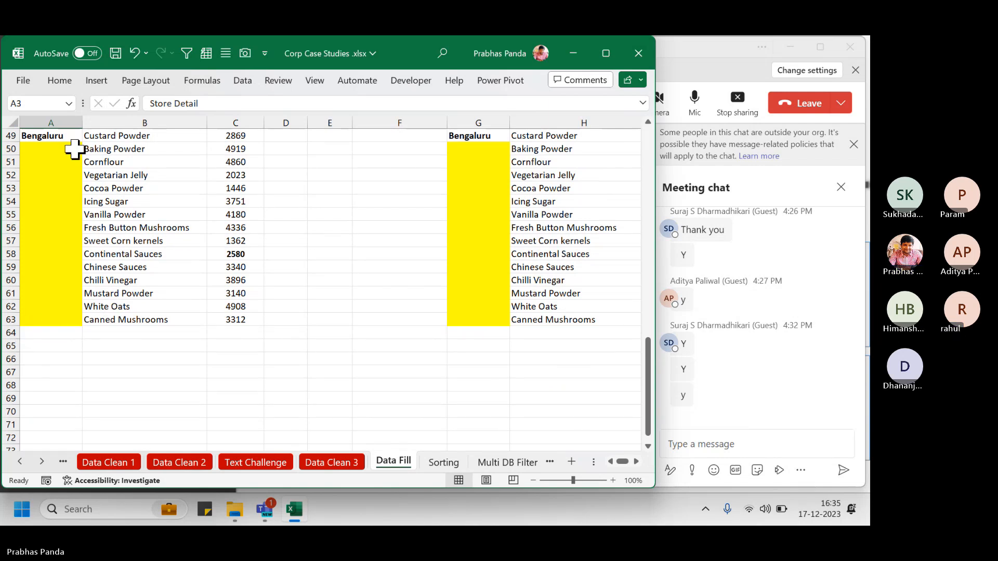
key("ctrl")
key("ctrl")
key("ctrl")
key("ctrl")
key("ctrl")
key("ctrl")
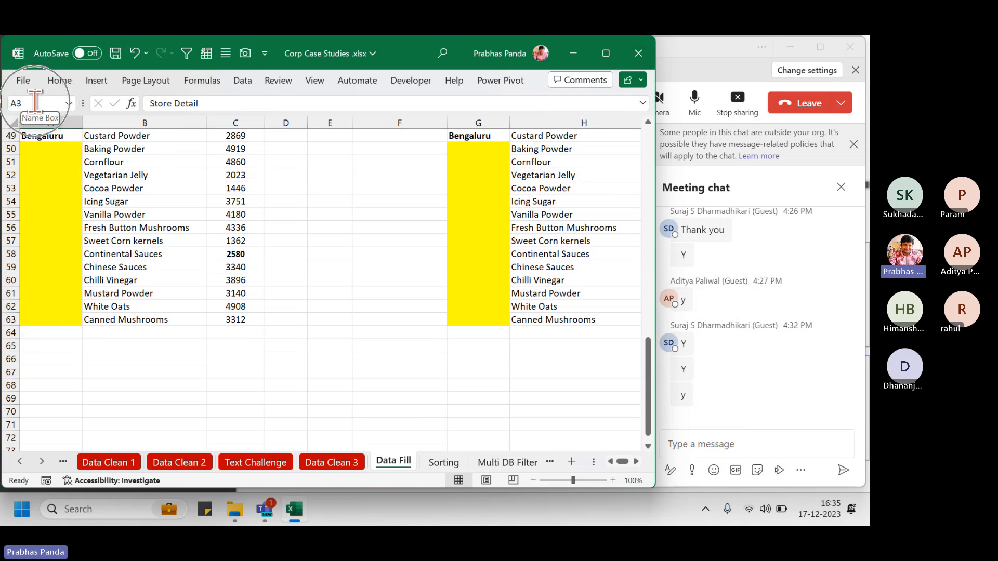
left_click(52, 323, "shift")
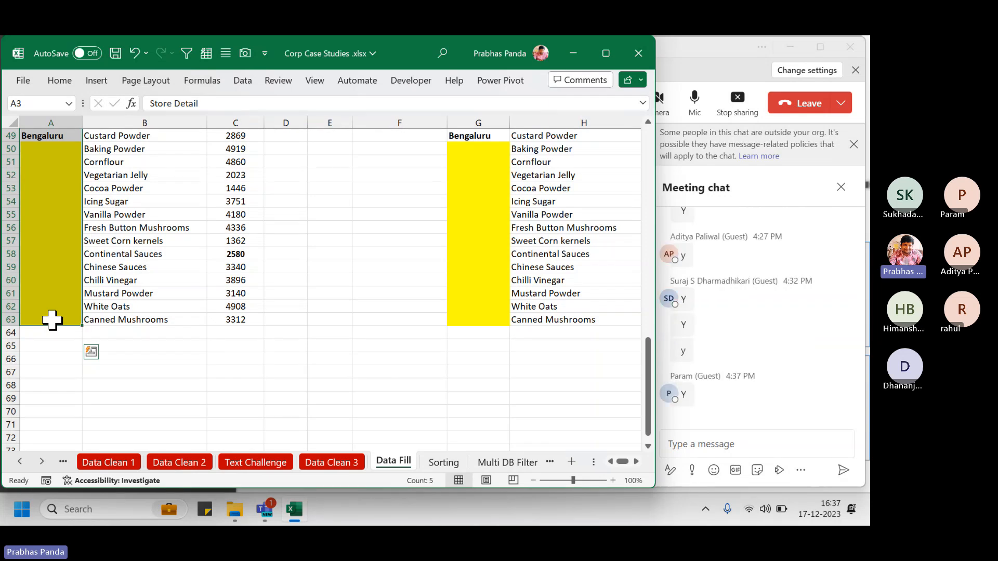
Select only the blank Store Detail cells via Go To Special > Blanks and type = in A5
key("ctrl+g")
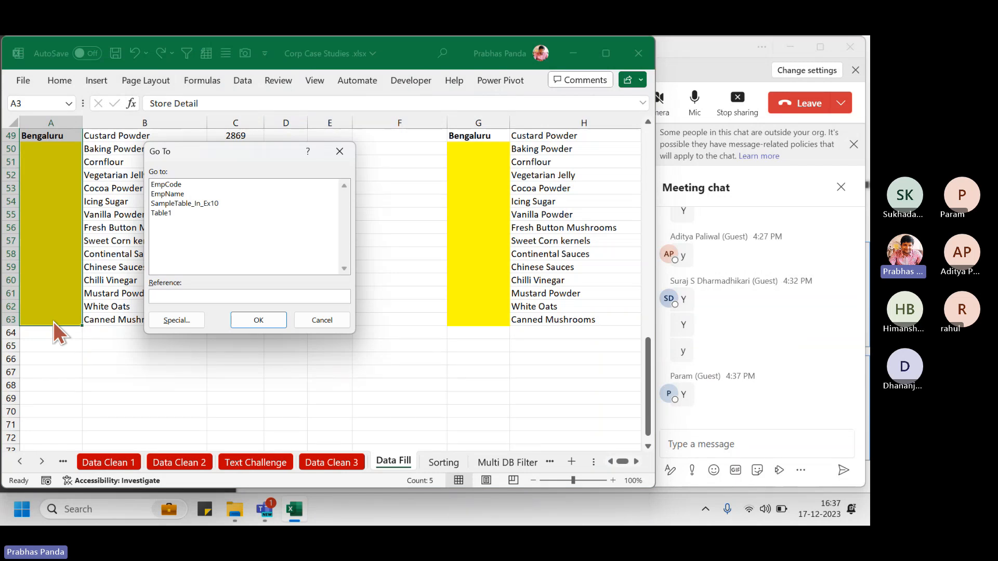
left_click(170, 323)
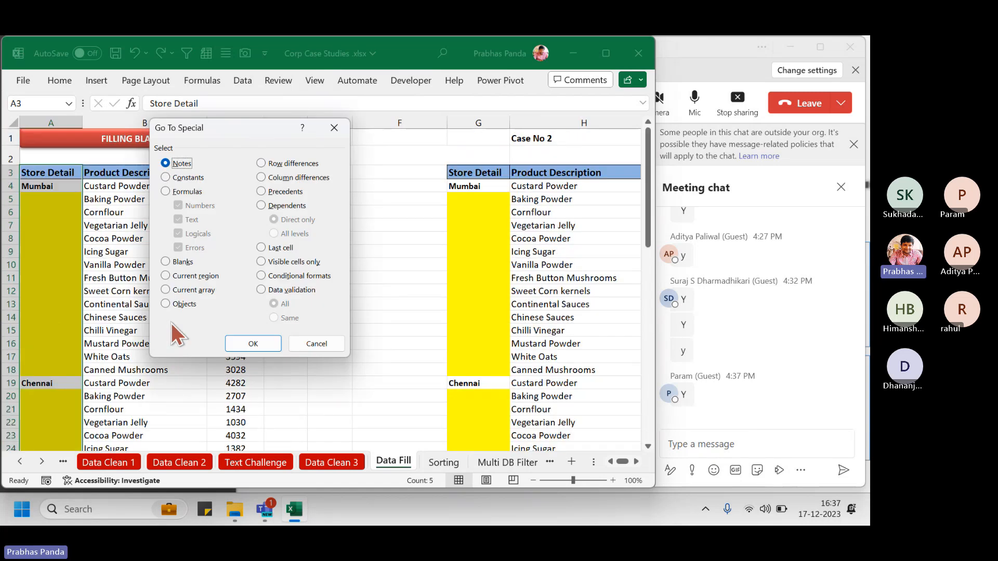
left_click(170, 266)
left_click(247, 342)
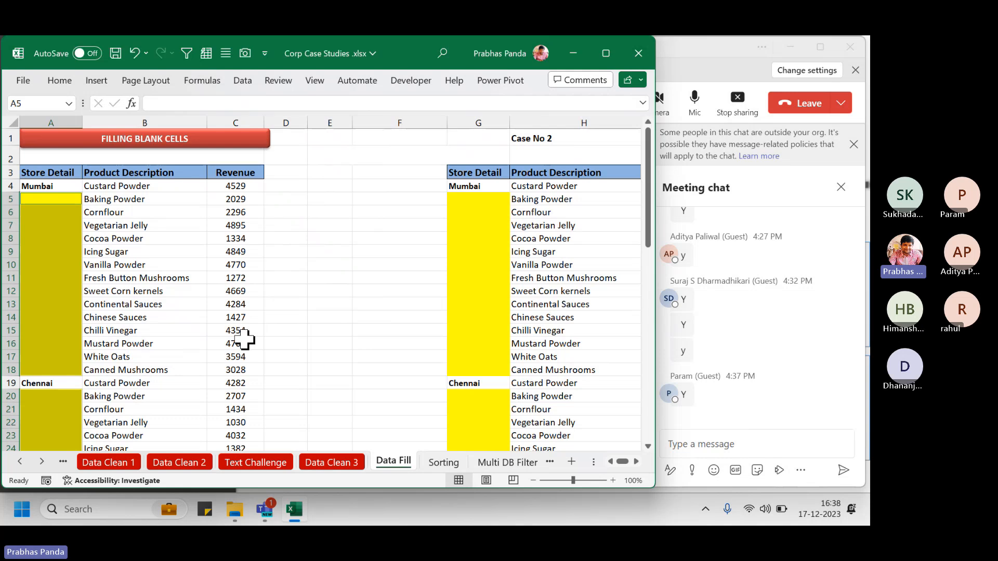
type("=")
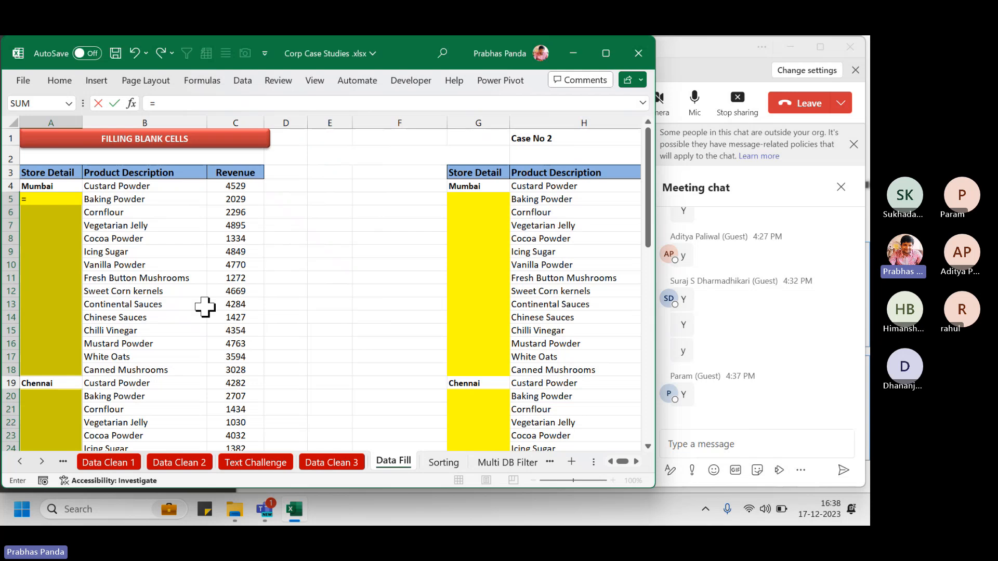
Fill all blank store cells with =A4 so each repeats the store name above it
left_click(65, 186)
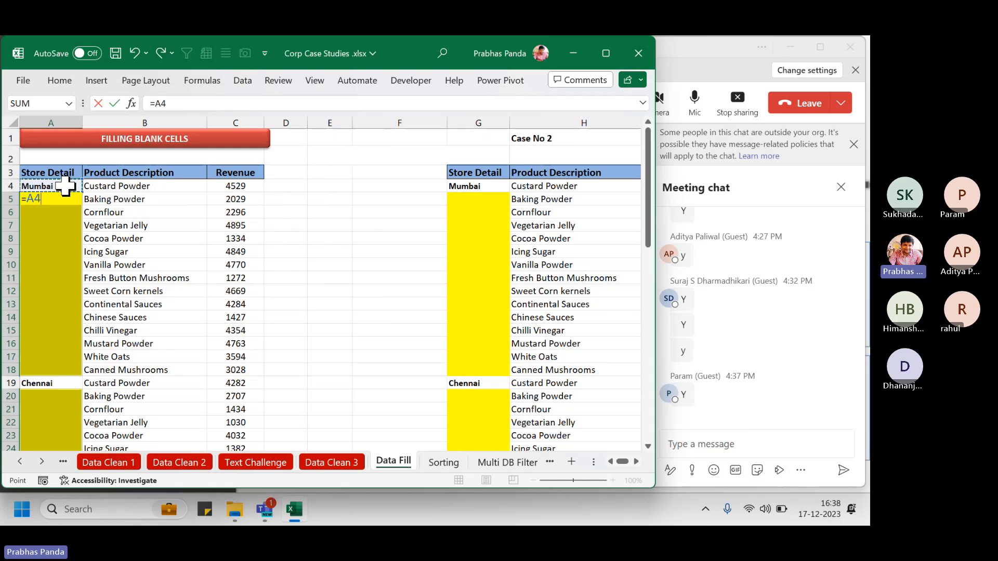
key("ctrl+Return")
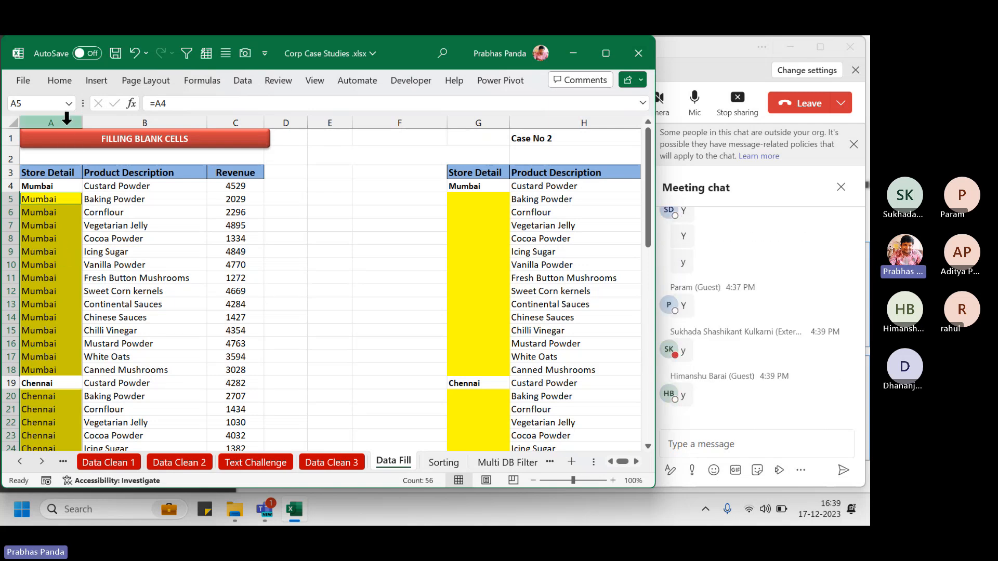
left_click(485, 117)
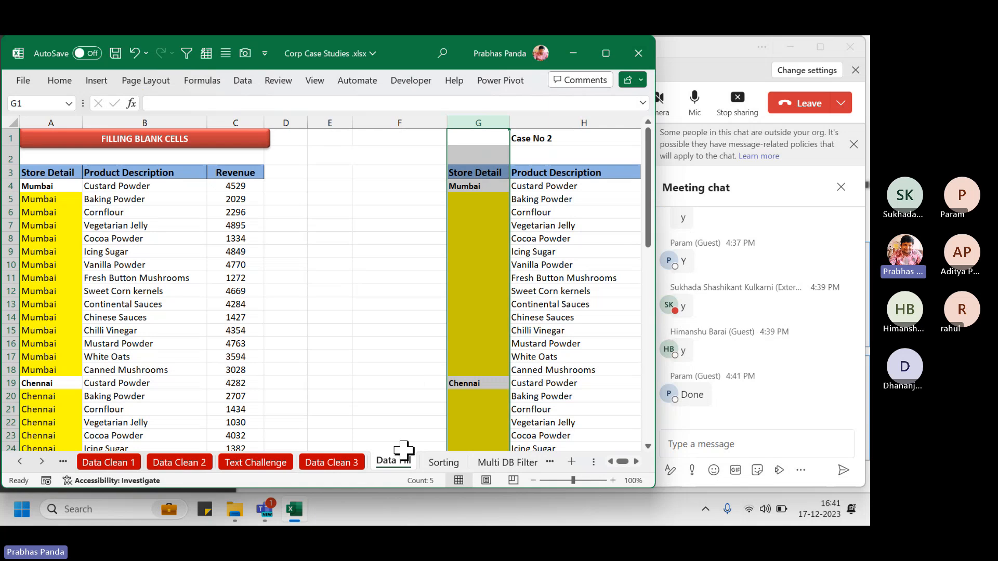
Colour the Data Fill sheet tab red and open the Sorting sheet
right_click(393, 462)
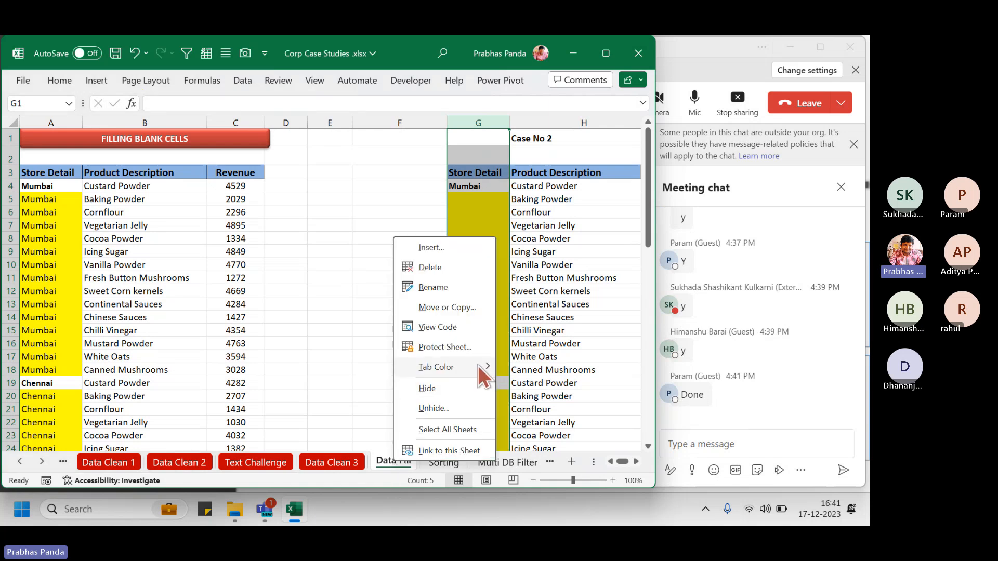
mouse_move(478, 366)
left_click(503, 400)
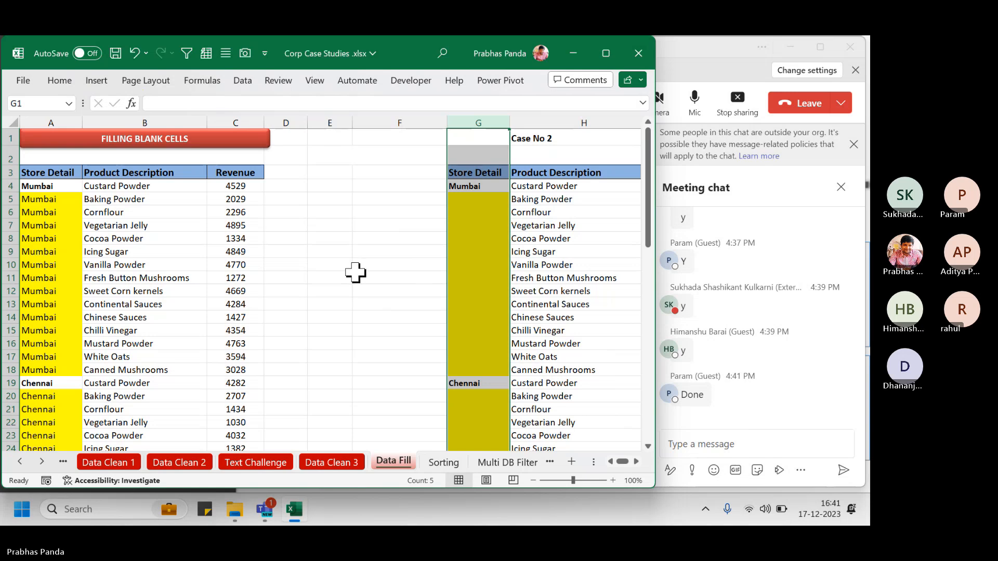
left_click(441, 465)
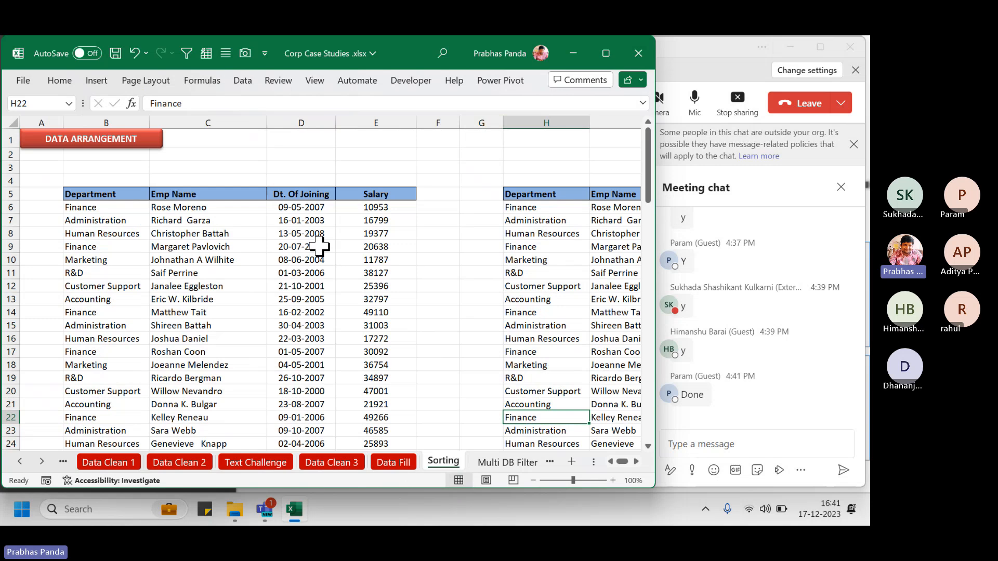
Scroll the sheet tab strip right, then bring the Teams meeting window forward
left_click(41, 461)
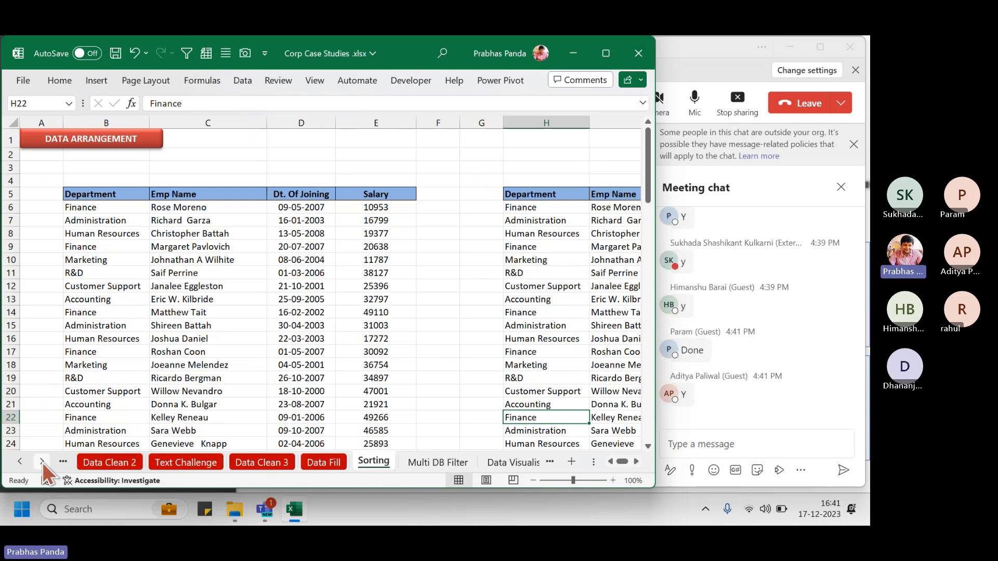
left_click(42, 462)
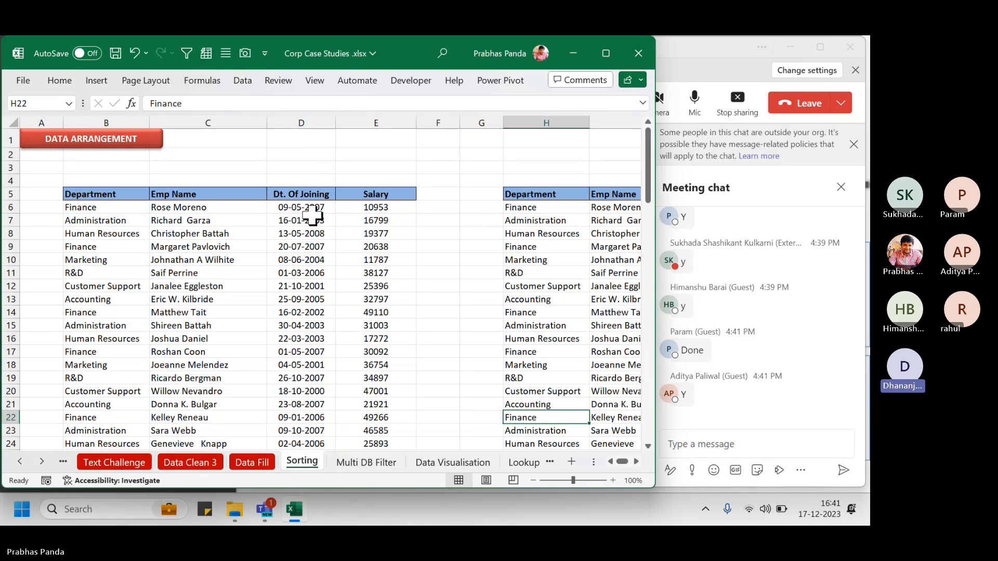
left_click(712, 58)
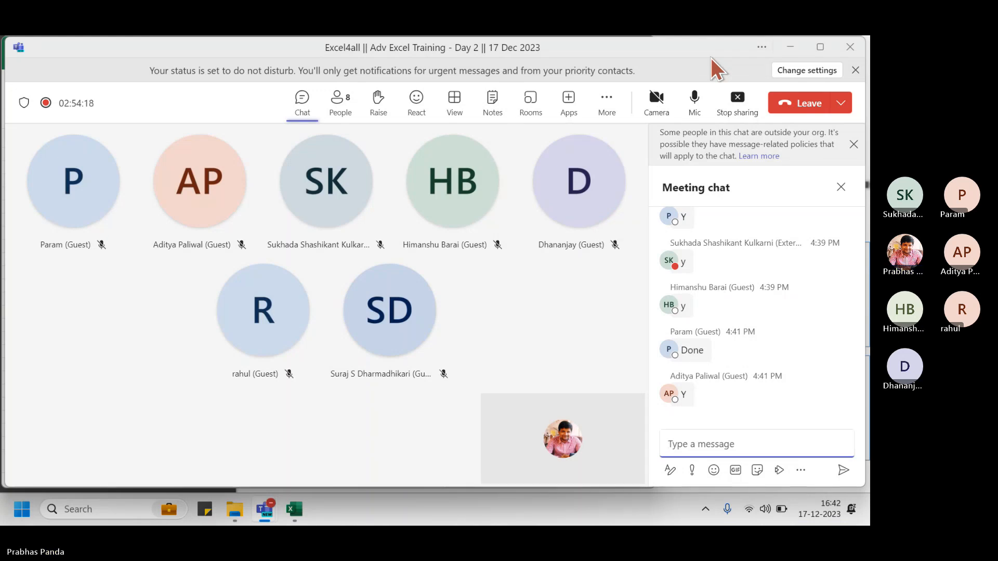
Switch from Teams back to the Excel workbook via the taskbar
left_click(294, 511)
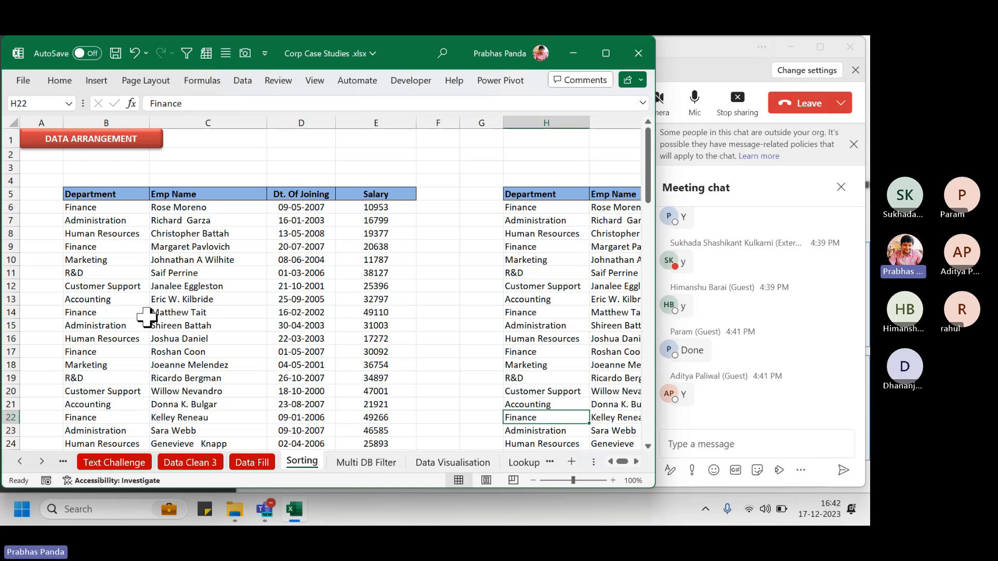
Select the Department, Emp Name, Dt. Of Joining and Salary columns B–E, then cells inside the table
scroll(147, 318, "up", 3)
key("ctrl+Home")
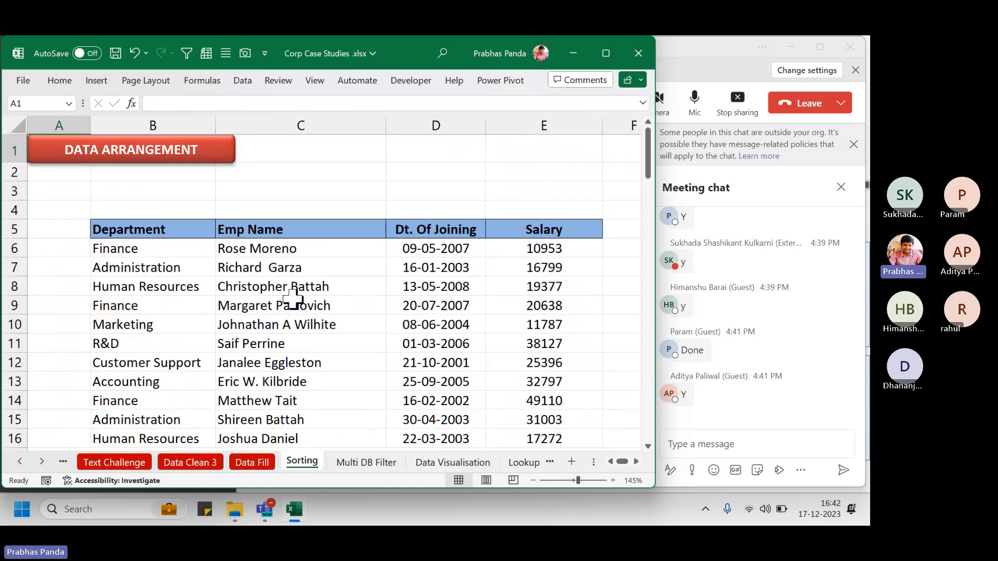
left_click(171, 122)
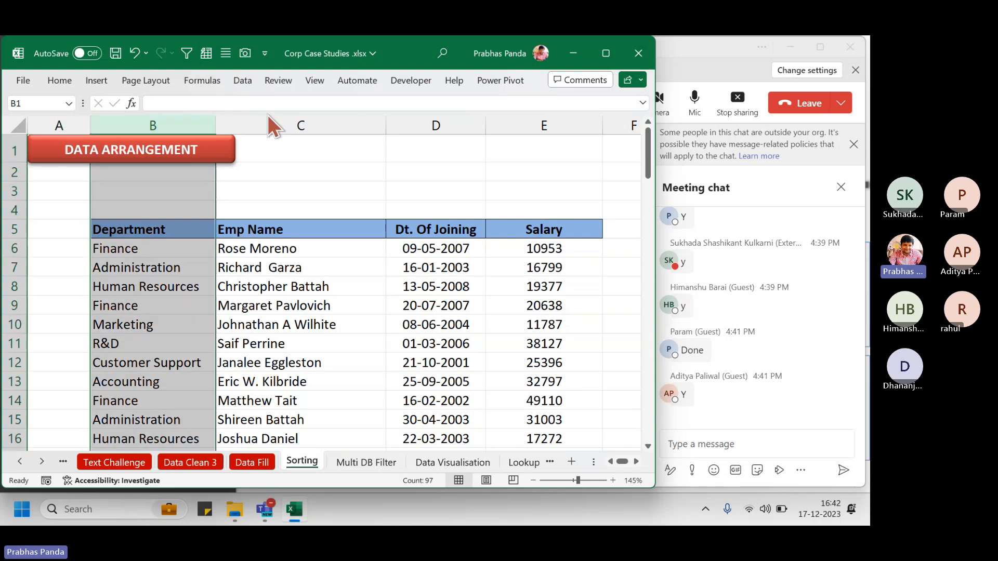
left_click(312, 115)
left_click(457, 114)
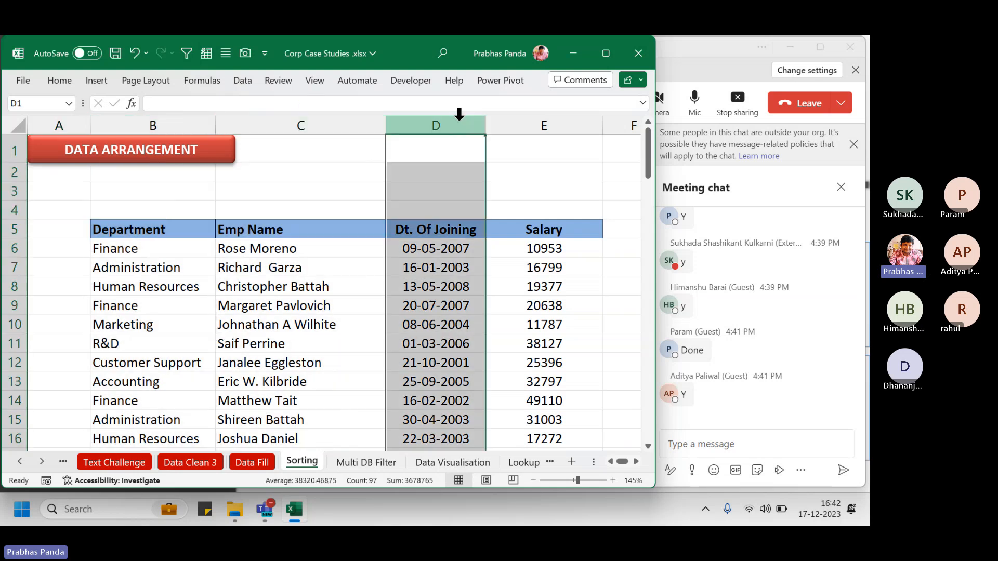
left_click(553, 117)
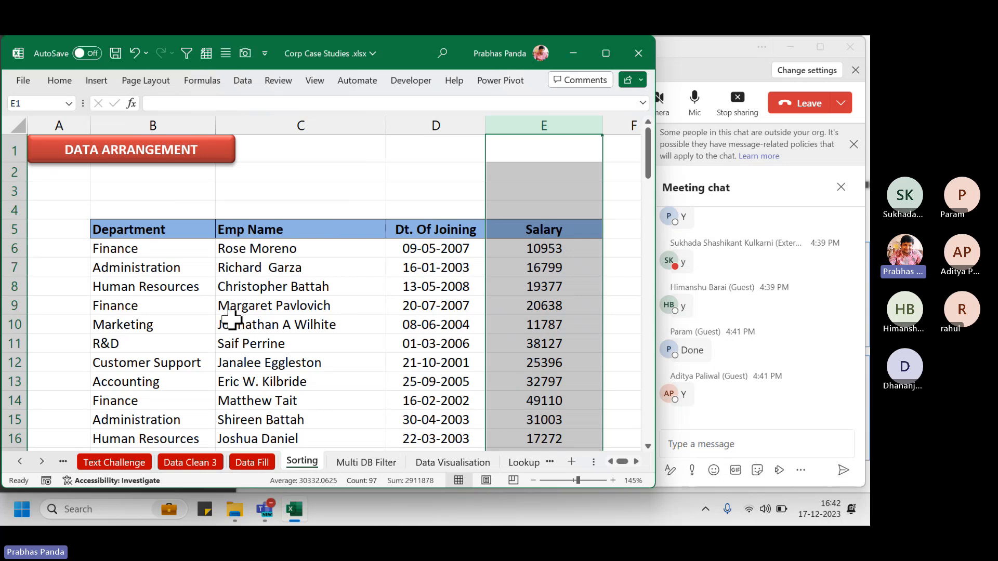
scroll(232, 320, "down", 2)
left_click(260, 235)
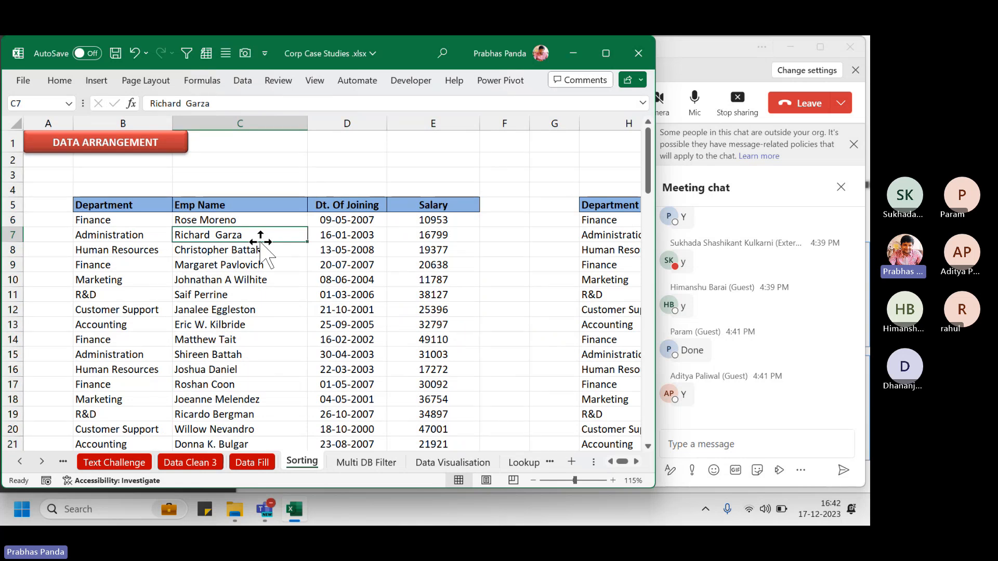
left_click(142, 125)
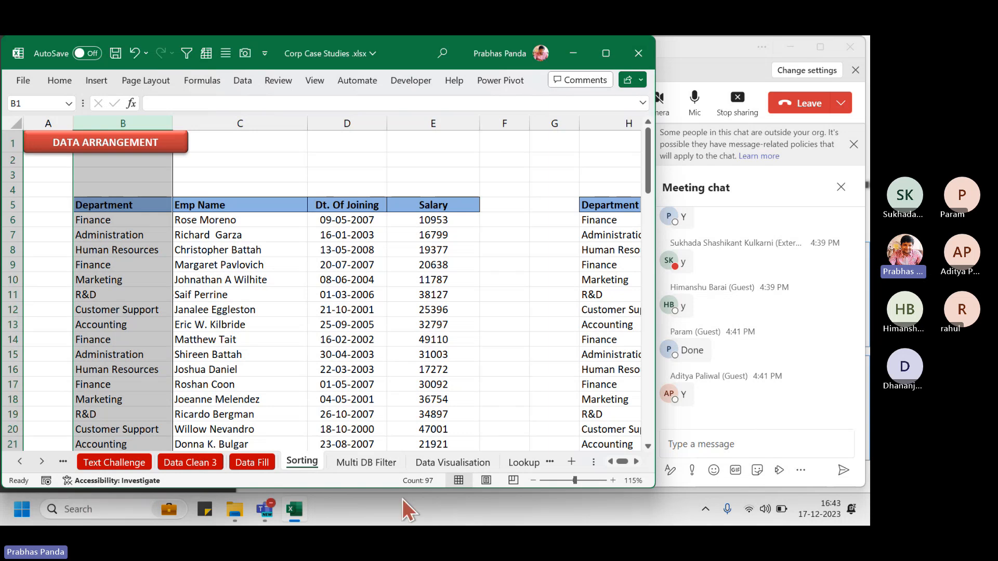
left_click(242, 276)
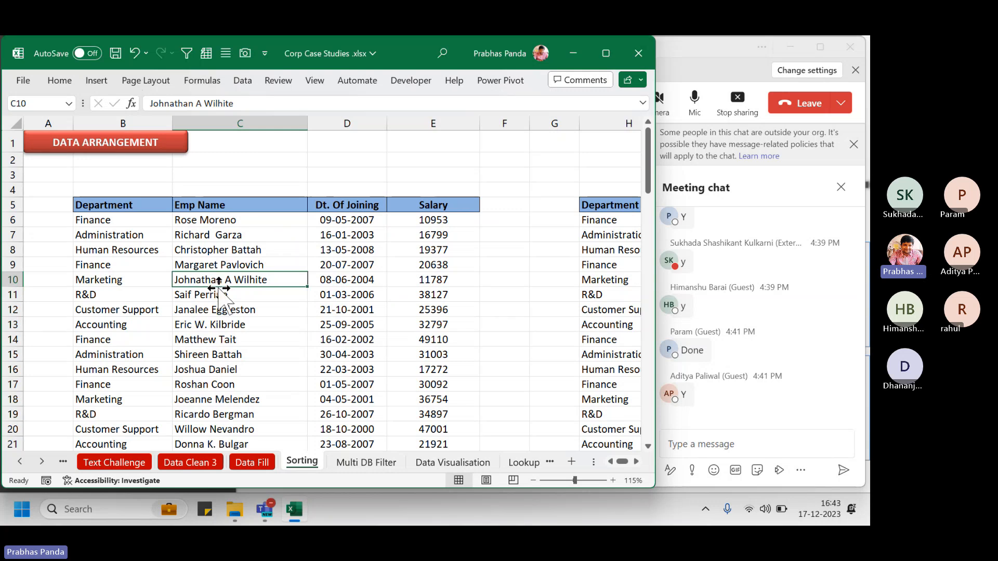
Look over the Sort & Filter and Data tab sorting commands, then return to the table at B5
left_click(61, 81)
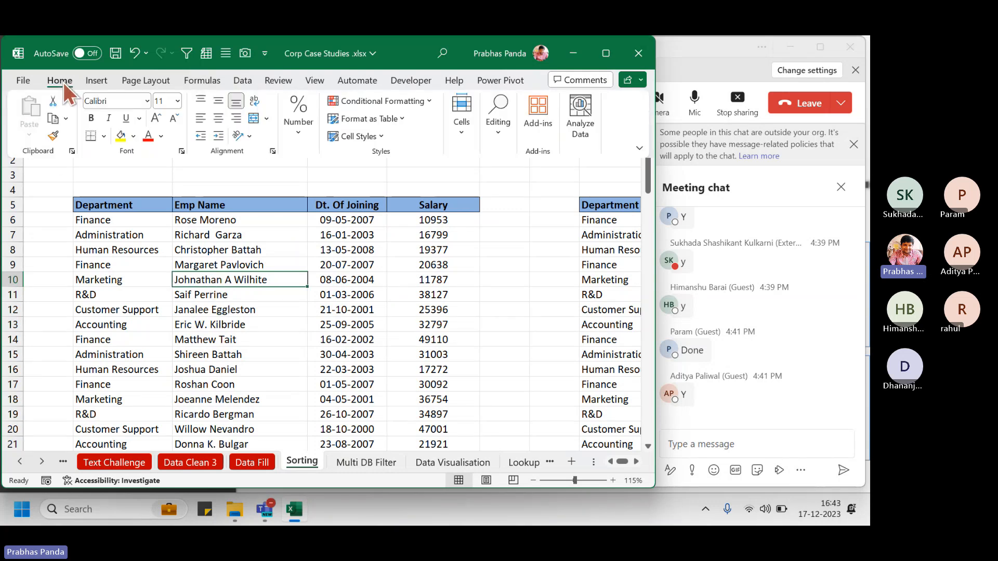
left_click(492, 132)
left_click(572, 193)
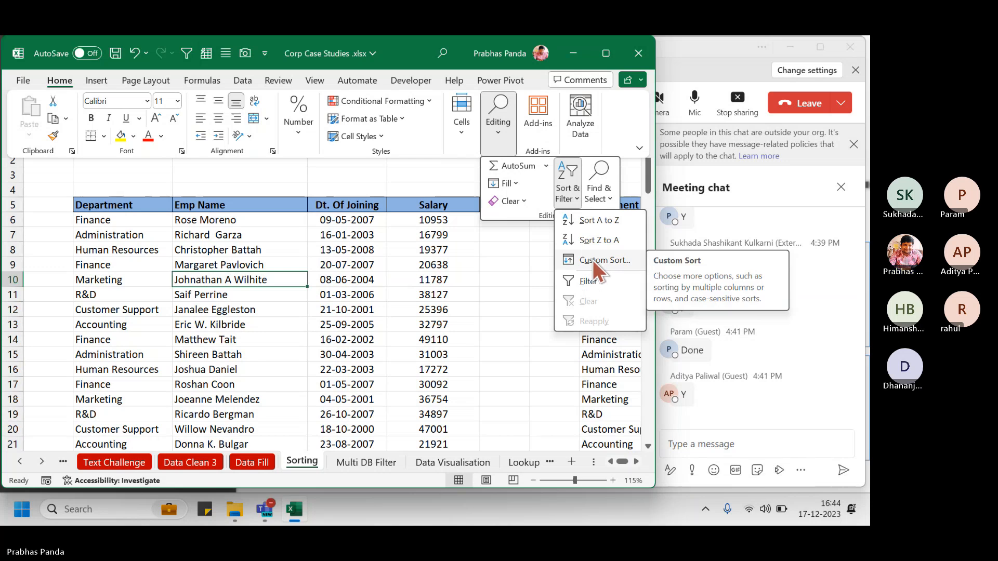
left_click(245, 80)
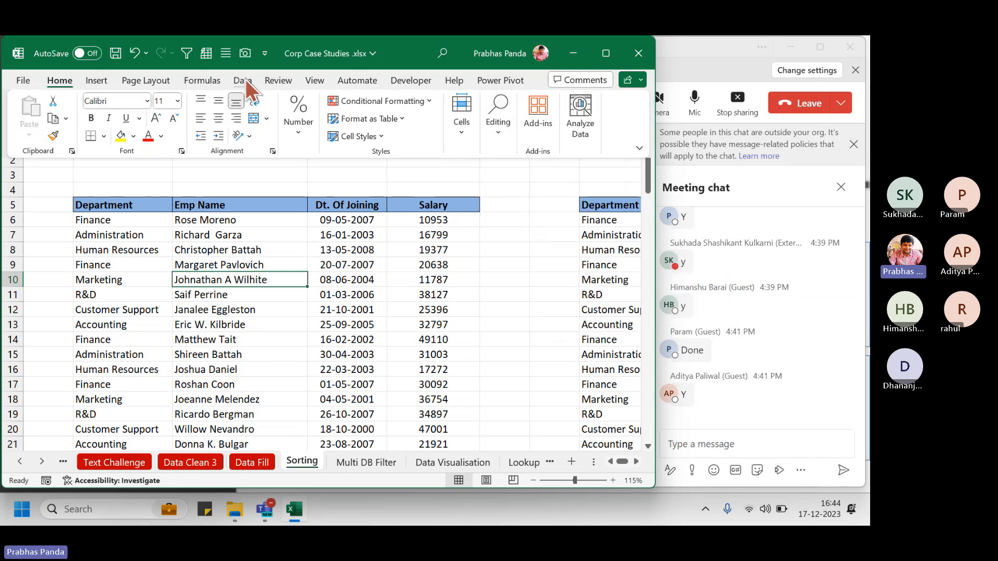
left_click(246, 80)
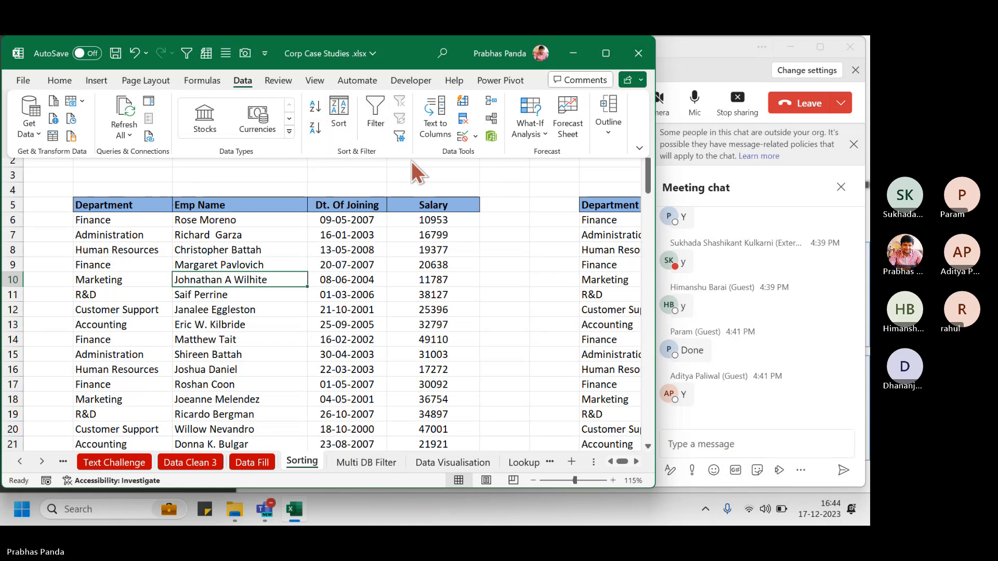
left_click(107, 204)
Check the sort options in B5's right-click menu, then dismiss them without sorting
left_click(107, 205)
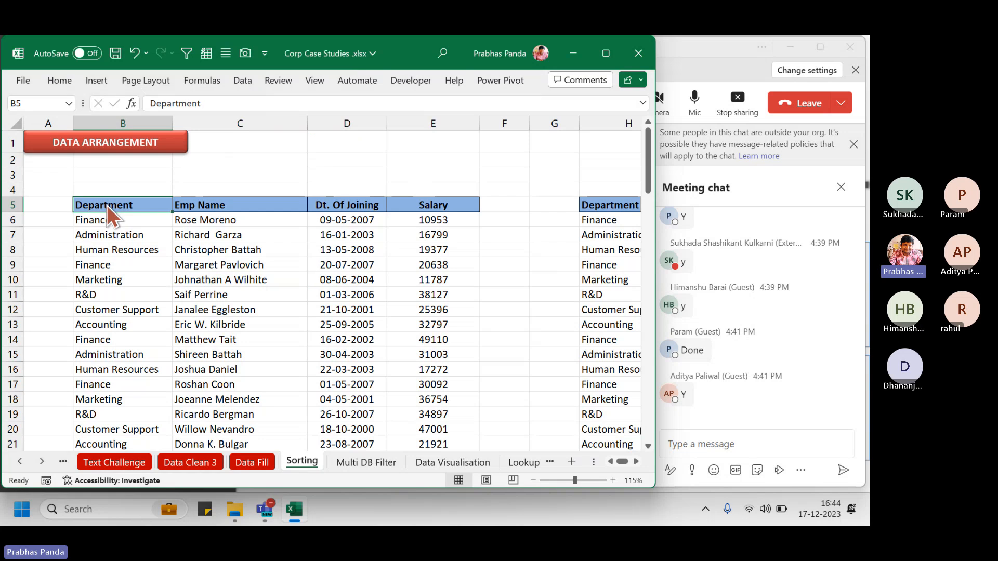
right_click(108, 204)
mouse_move(222, 378)
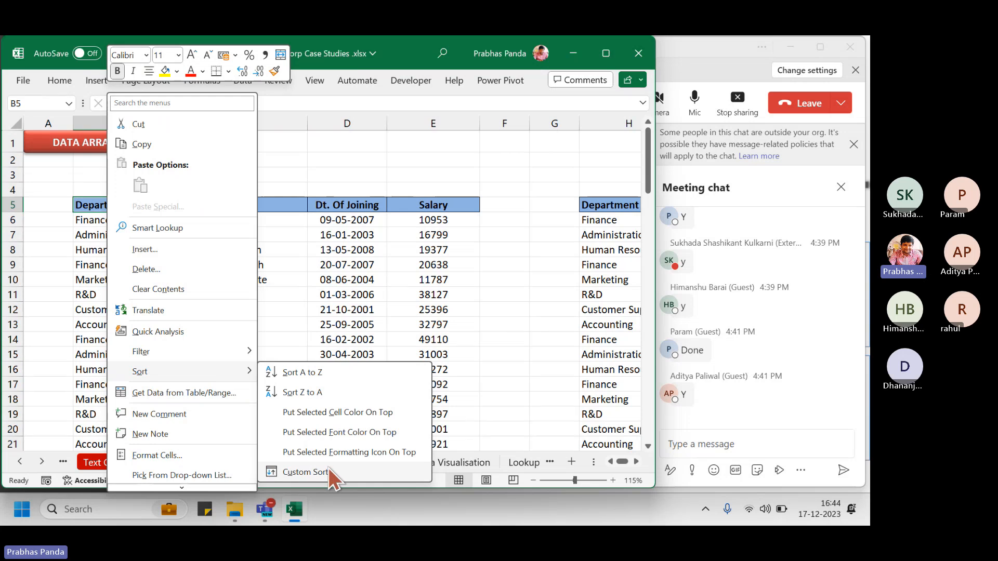
key("Escape")
key("Escape")
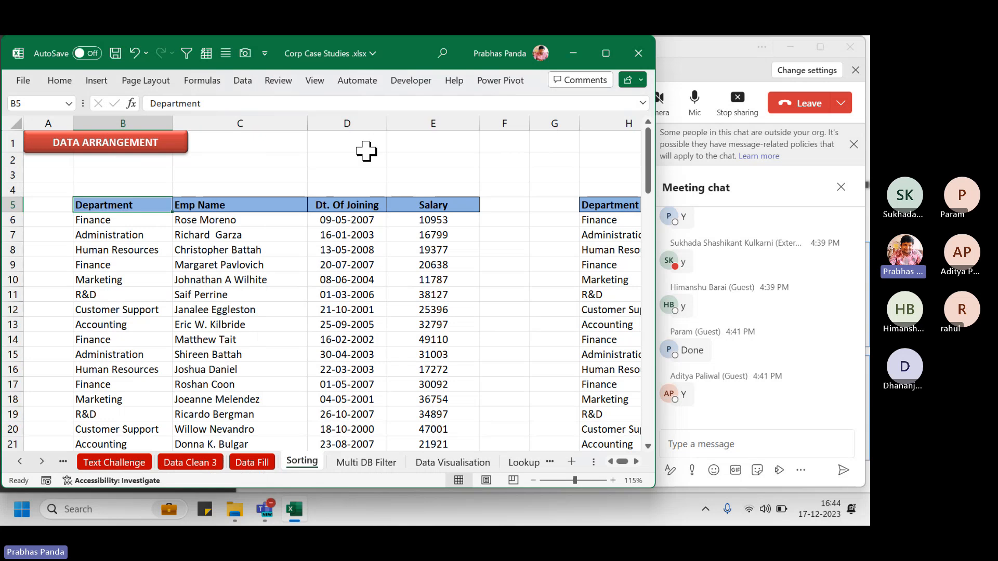
Enter the shortcut notes 'ALT+D+S' in D1 and 'DATA---- SORTINF' in E1
left_click(363, 149)
type("A")
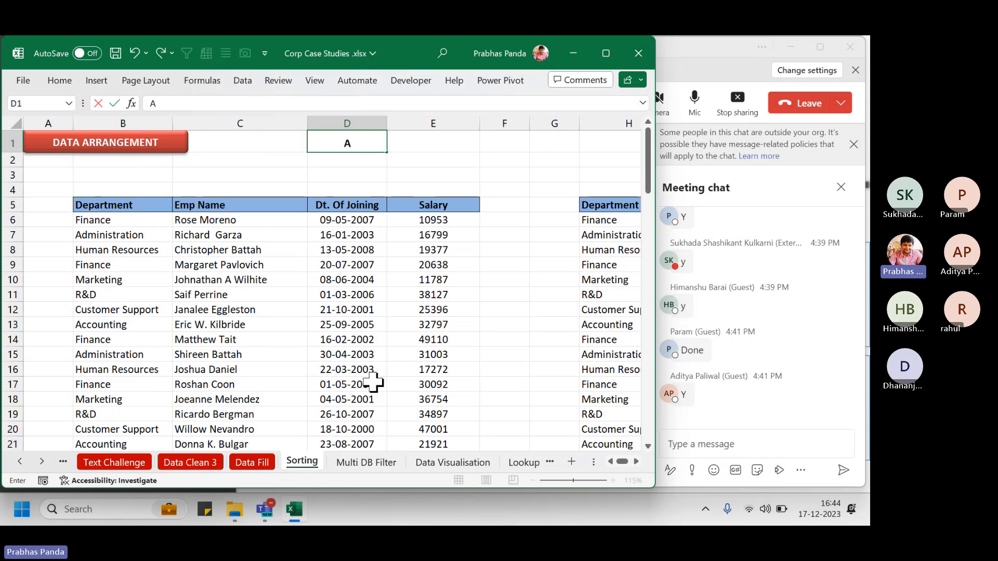
type("LT+D+S")
key("Tab")
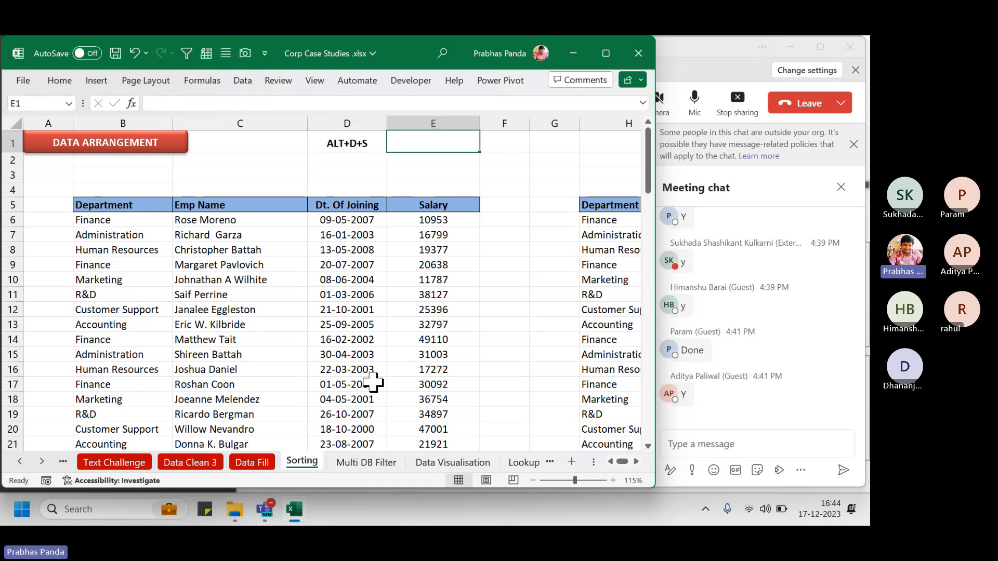
type("DATA---")
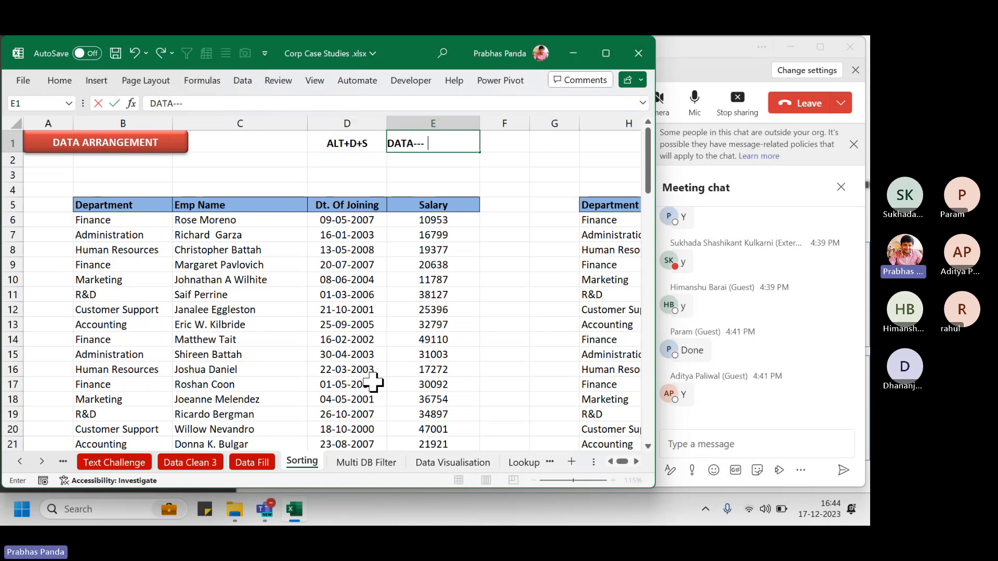
type("- SORTINF")
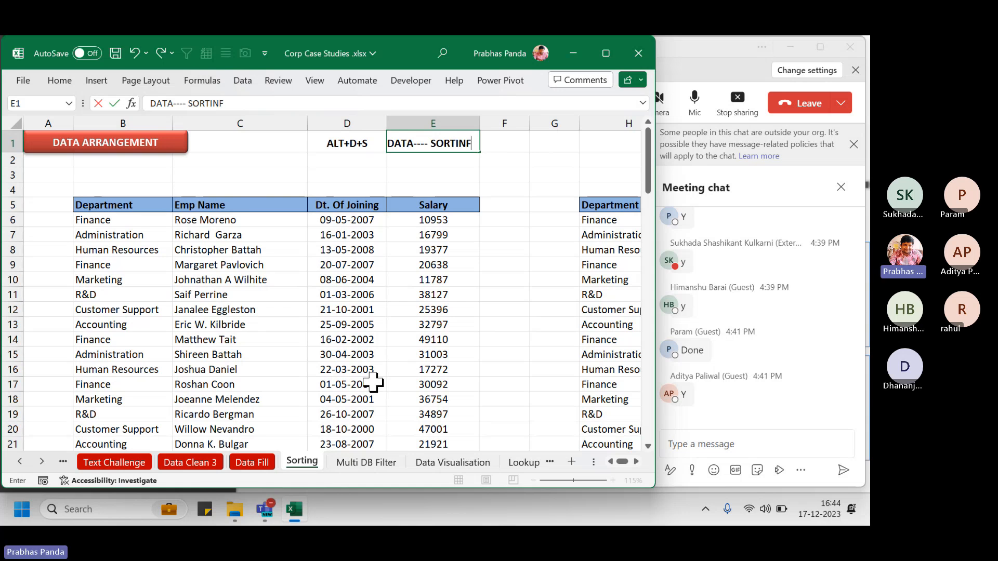
key("Return")
Correct the E1 note's trailing F to G so it reads 'DATA---- SORTING'
key("Up")
key("Right")
key("F2")
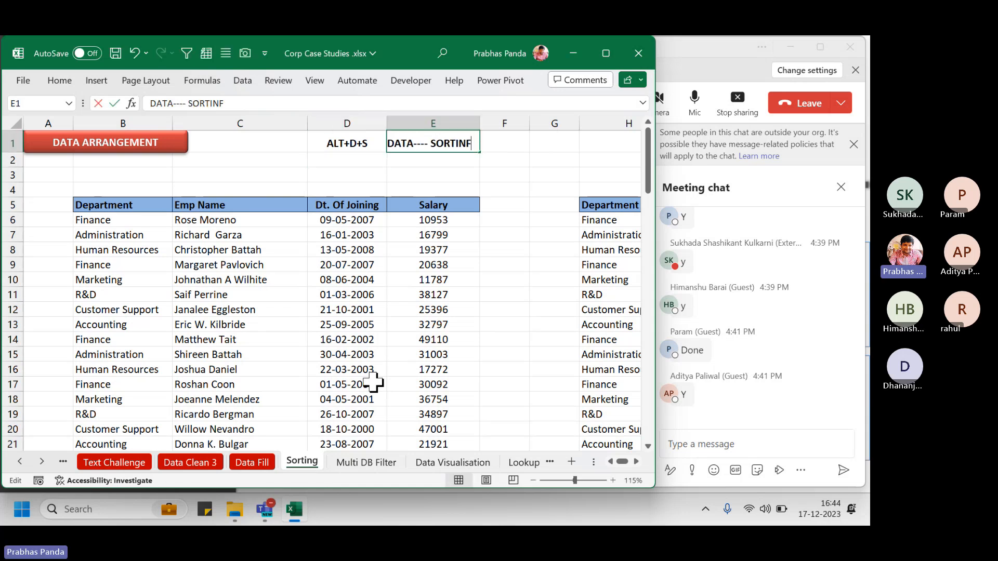
key("BackSpace")
type("G")
key("Return")
key("Return")
key("Return")
key("Return")
key("Return")
key("Return")
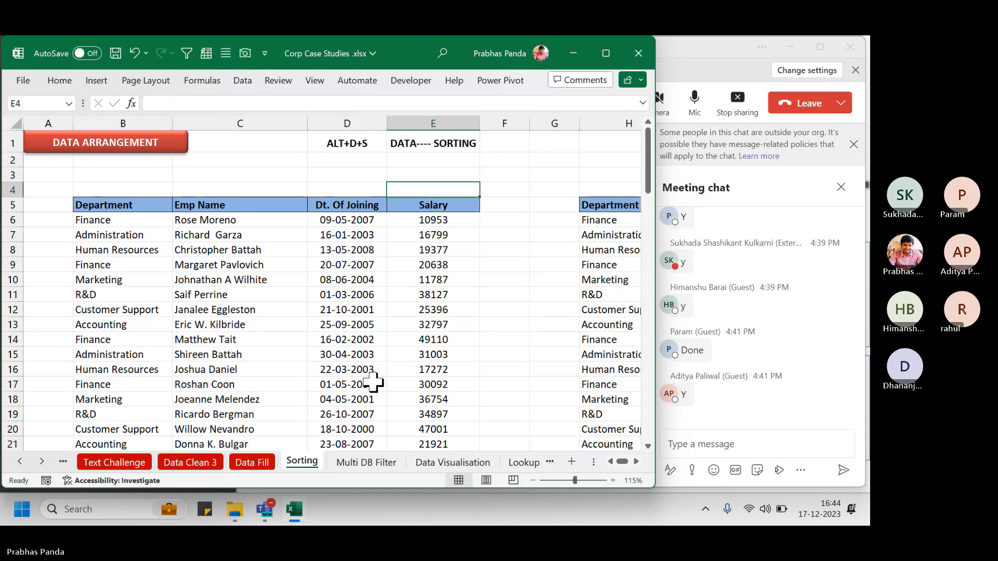
key("ctrl+a")
Sort the selected table by the Department column A to Z via Alt+D+S, putting Accounting first
key("alt")
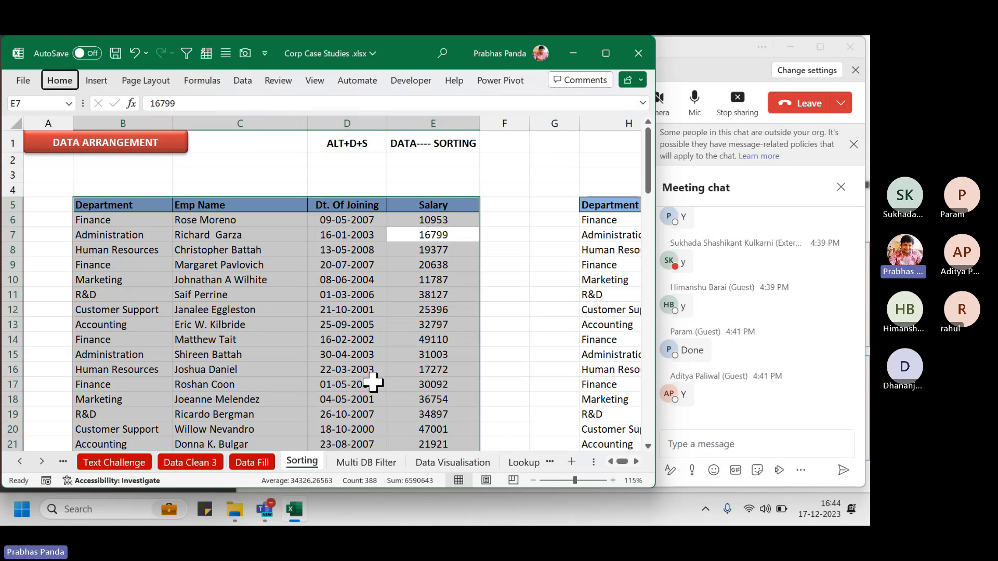
key("d")
key("s")
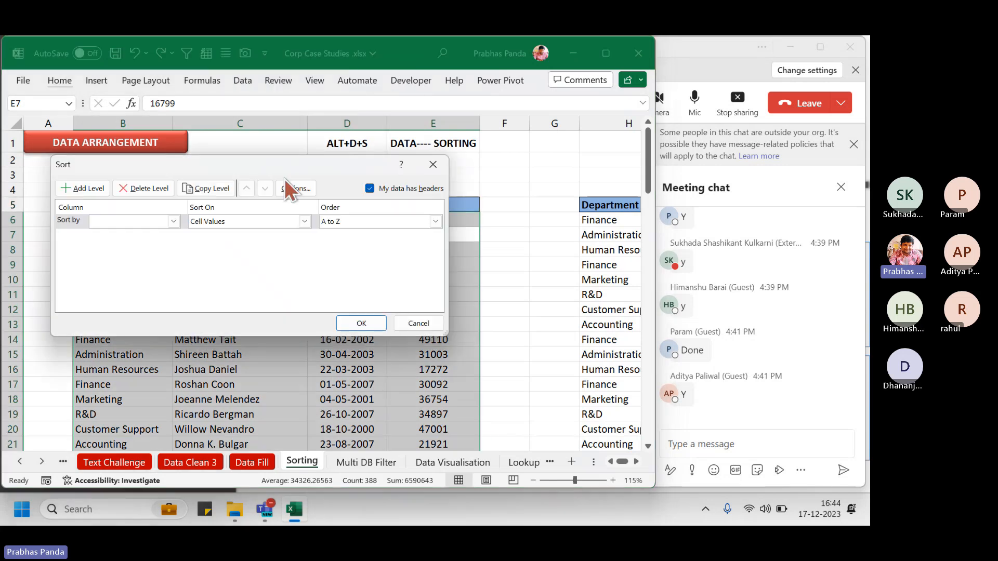
left_click_drag(285, 179, 353, 223)
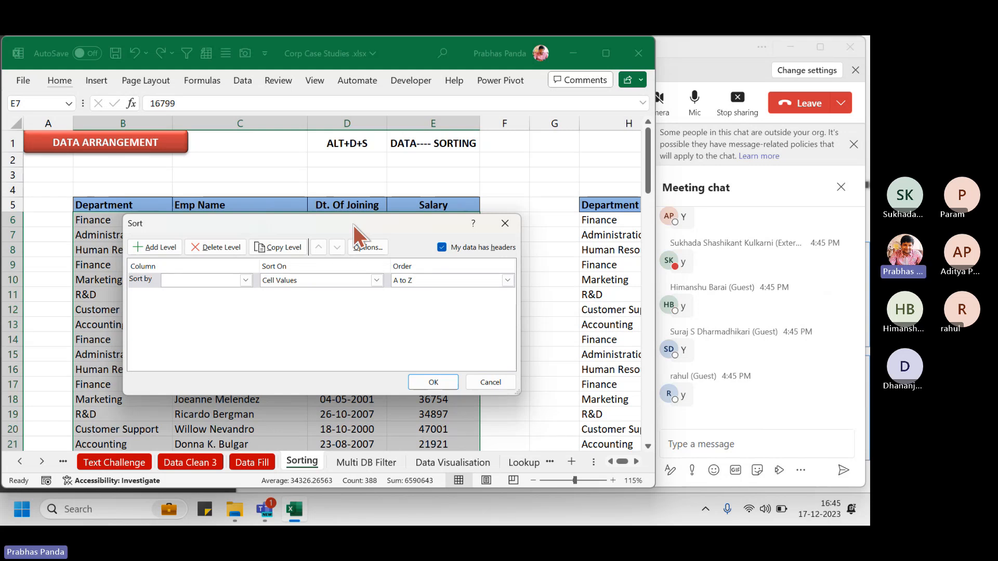
left_click(206, 281)
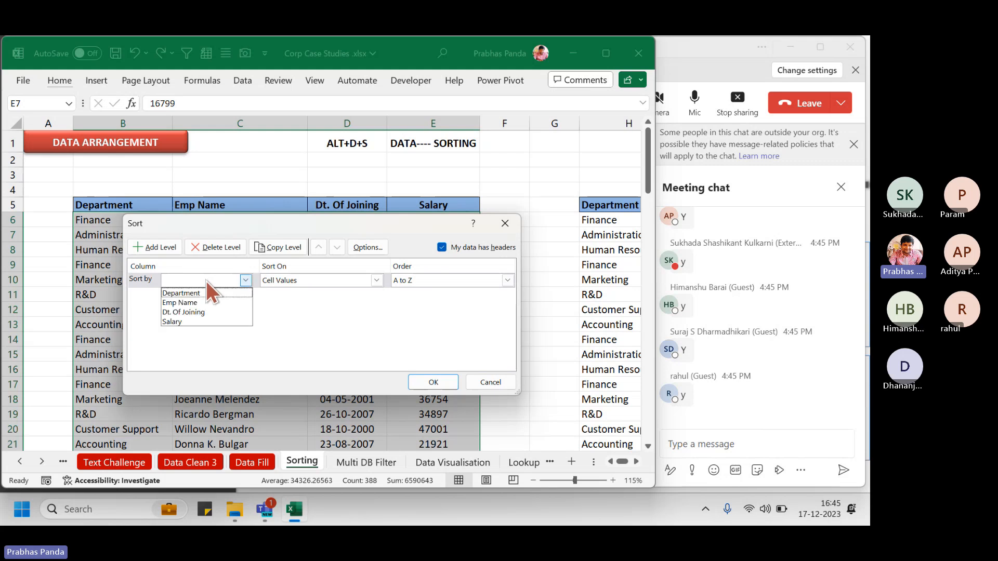
left_click(209, 294)
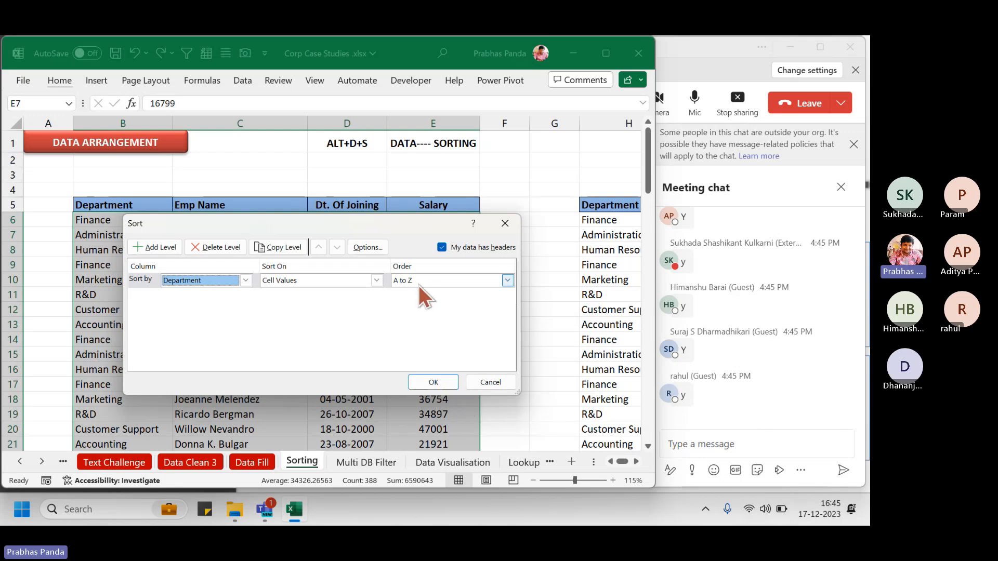
left_click(424, 383)
left_click(223, 325)
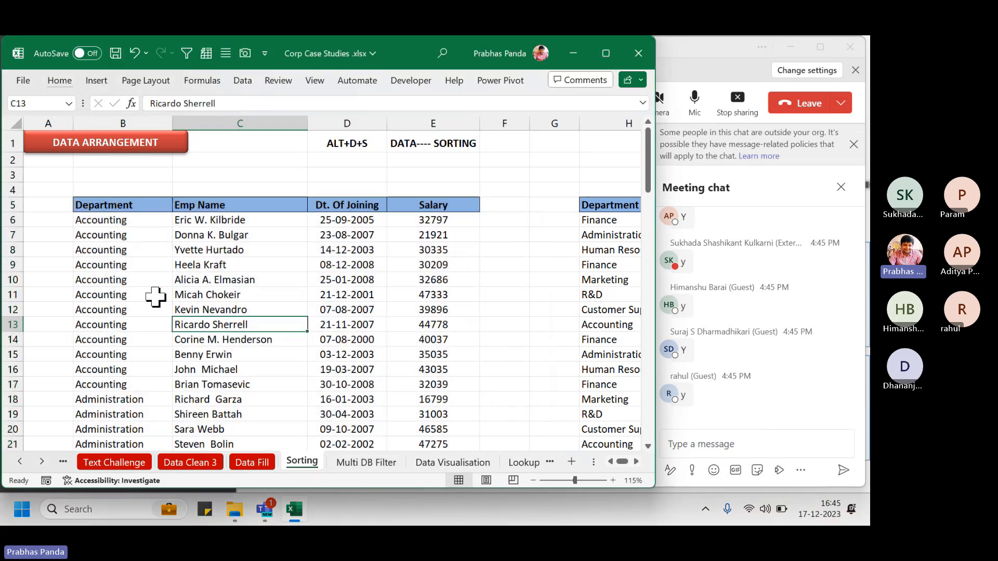
left_click_drag(115, 220, 401, 382)
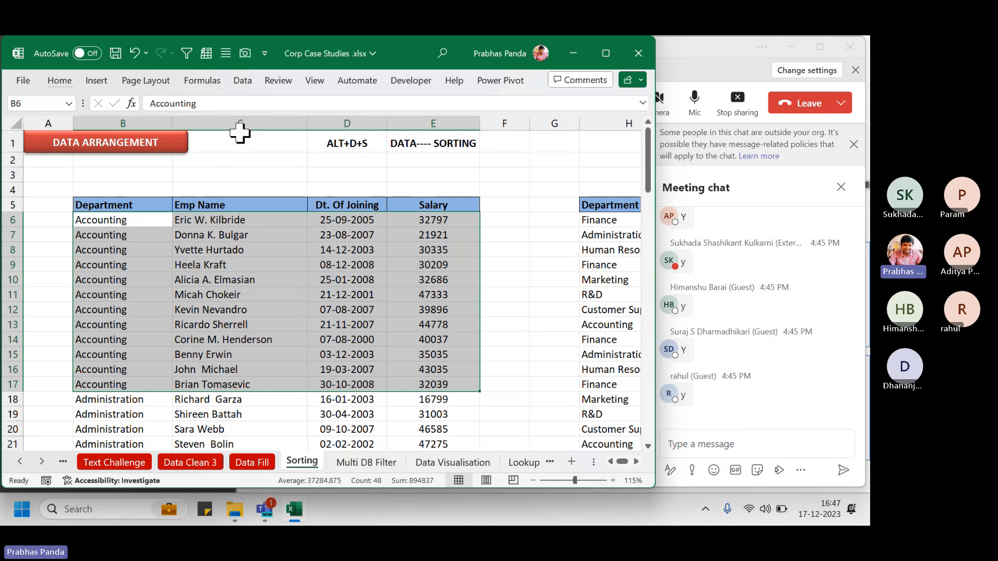
left_click(240, 128)
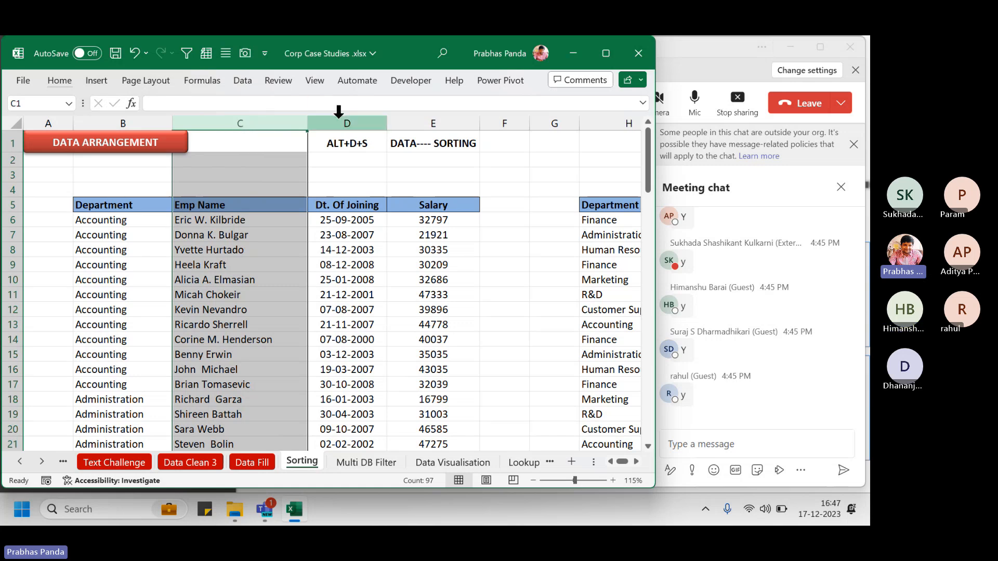
left_click(341, 116)
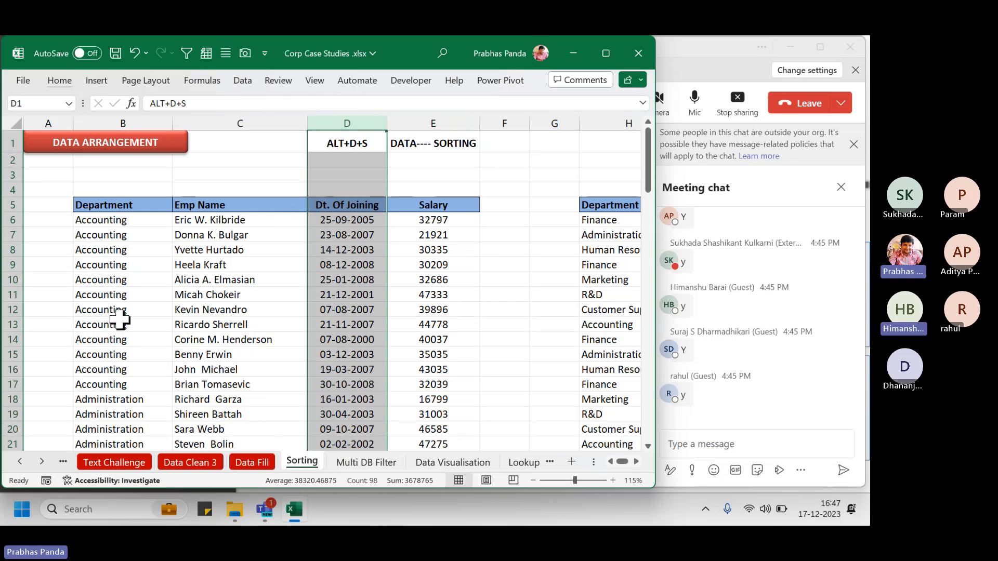
left_click_drag(115, 205, 128, 382)
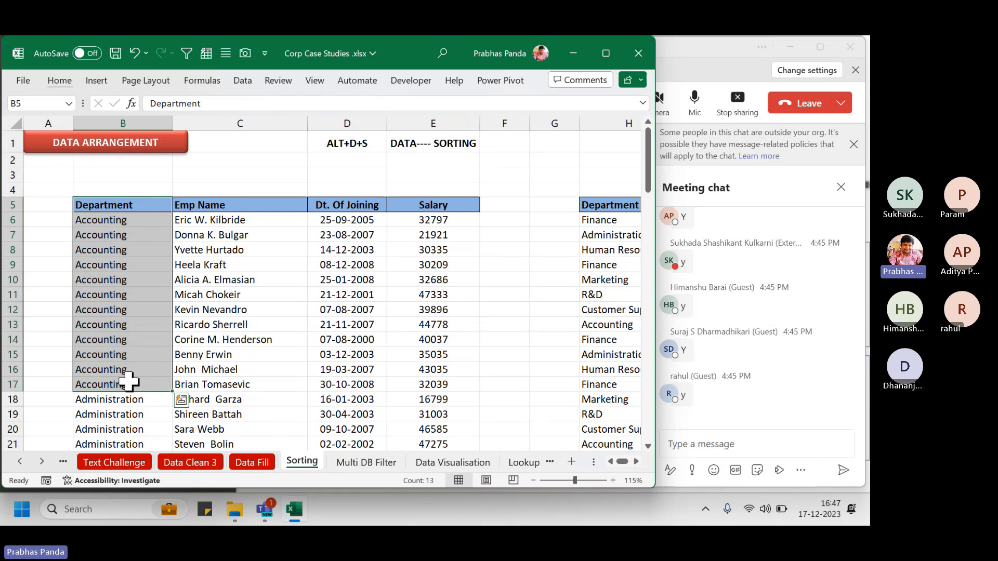
key("shift+Right")
key("shift+Right")
key("shift+Right")
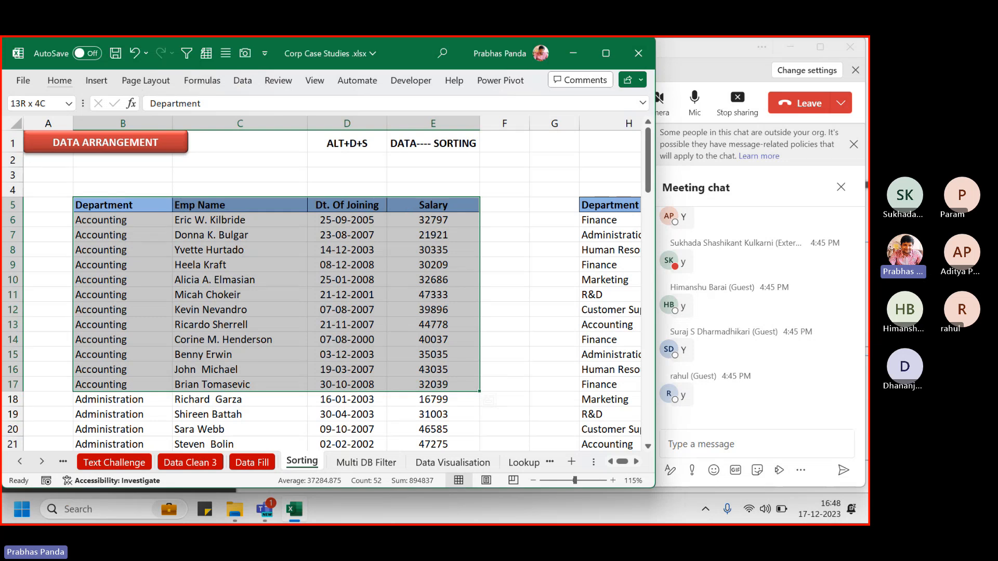
left_click_drag(407, 210, 466, 233)
left_click_drag(400, 374, 464, 390)
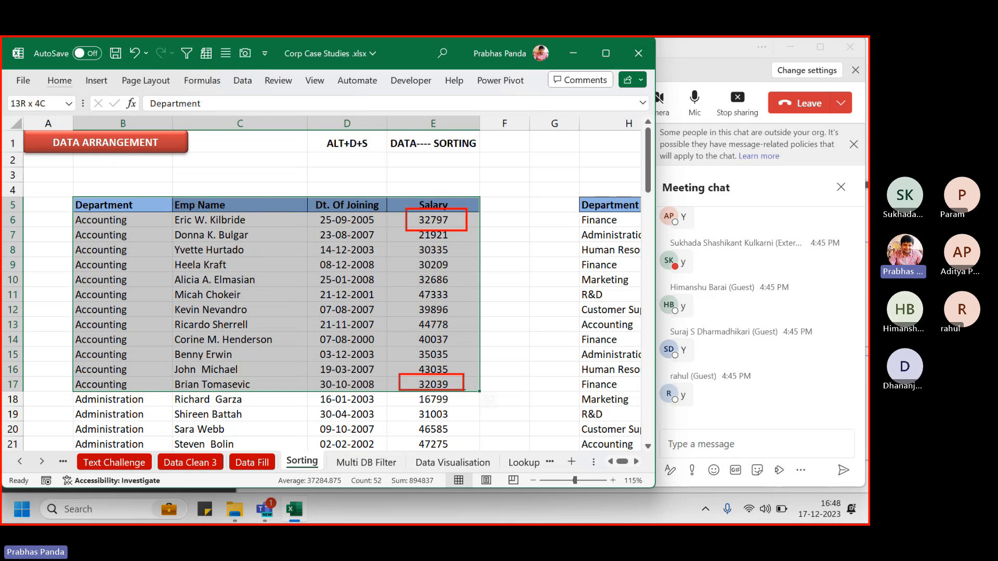
Sort the whole table by Department, adding a second level for Salary from largest to smallest
left_click(255, 266)
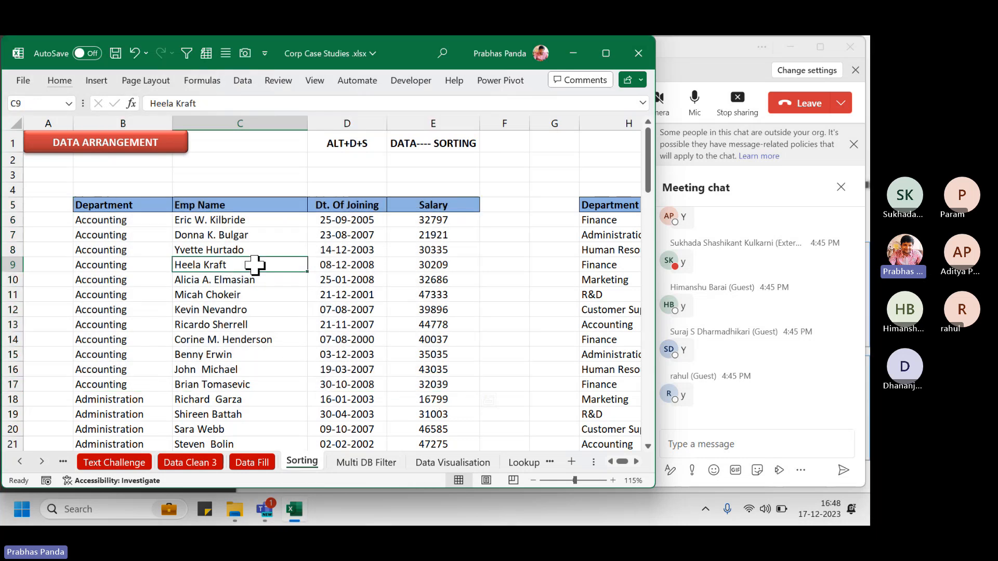
key("ctrl+a")
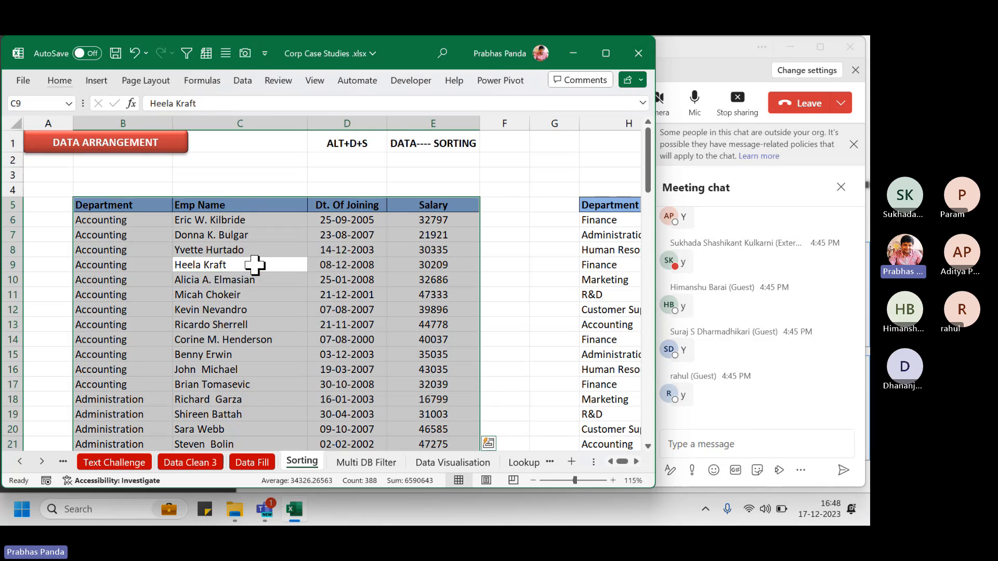
key("alt+d")
key("s")
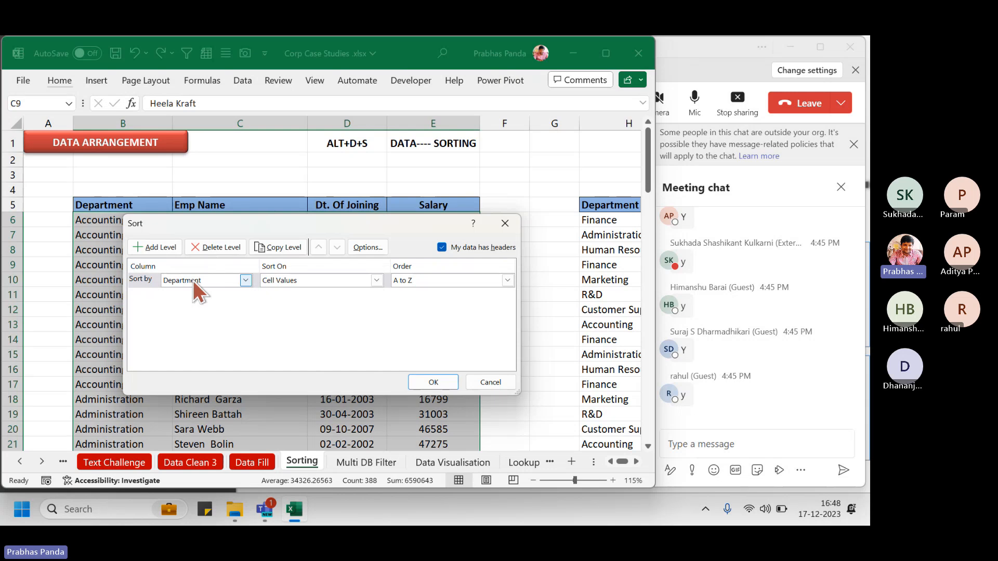
left_click(160, 248)
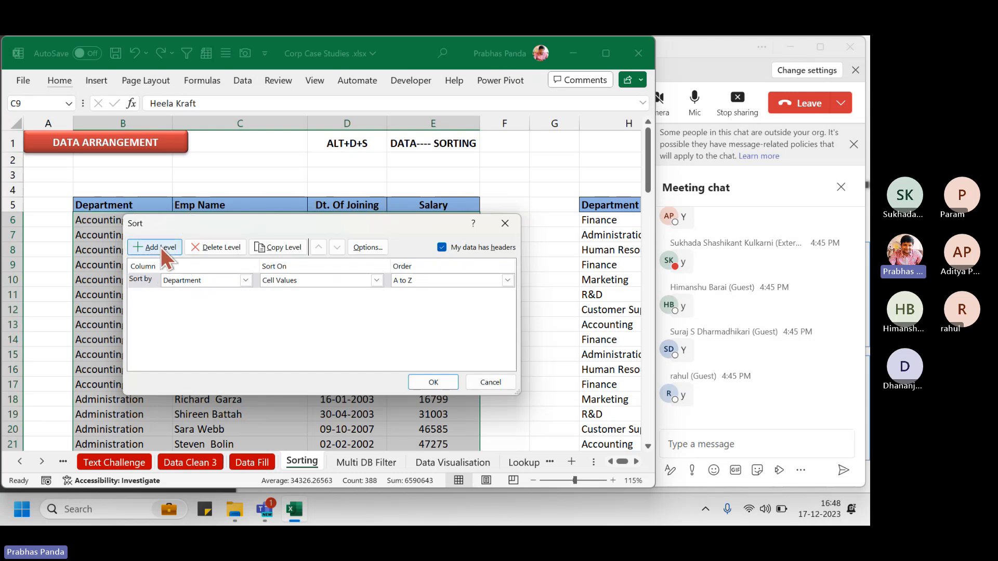
left_click(161, 247)
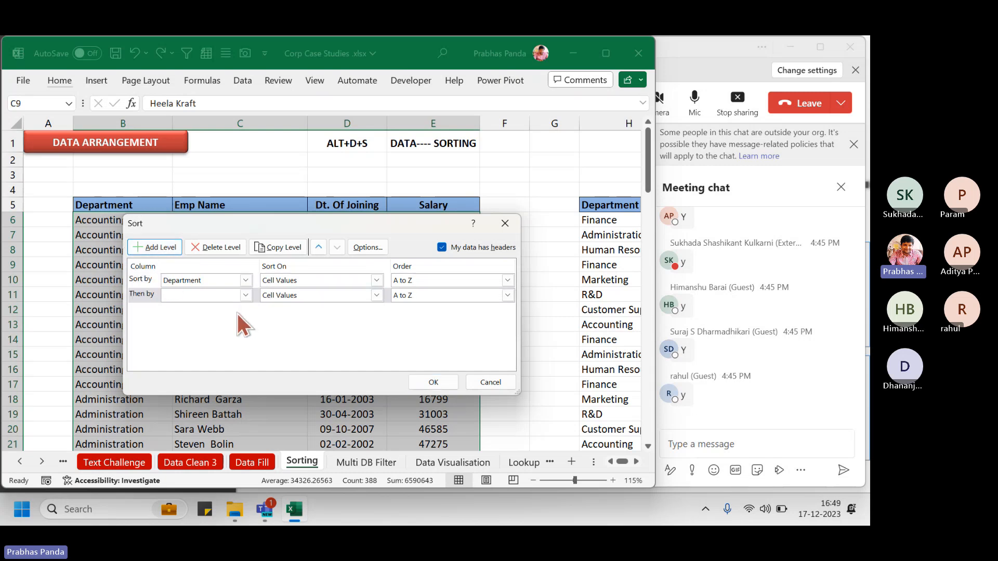
left_click(232, 301)
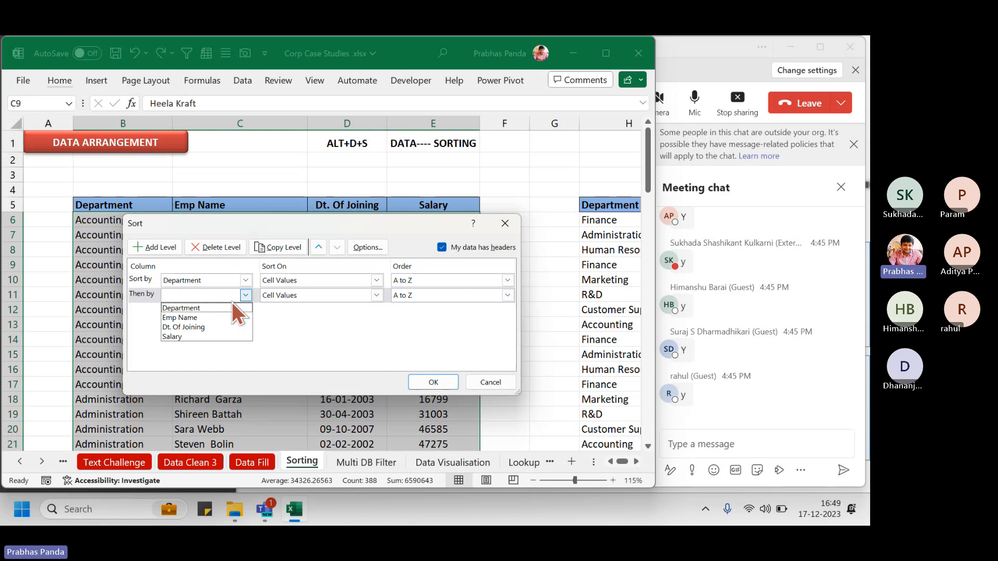
left_click(166, 337)
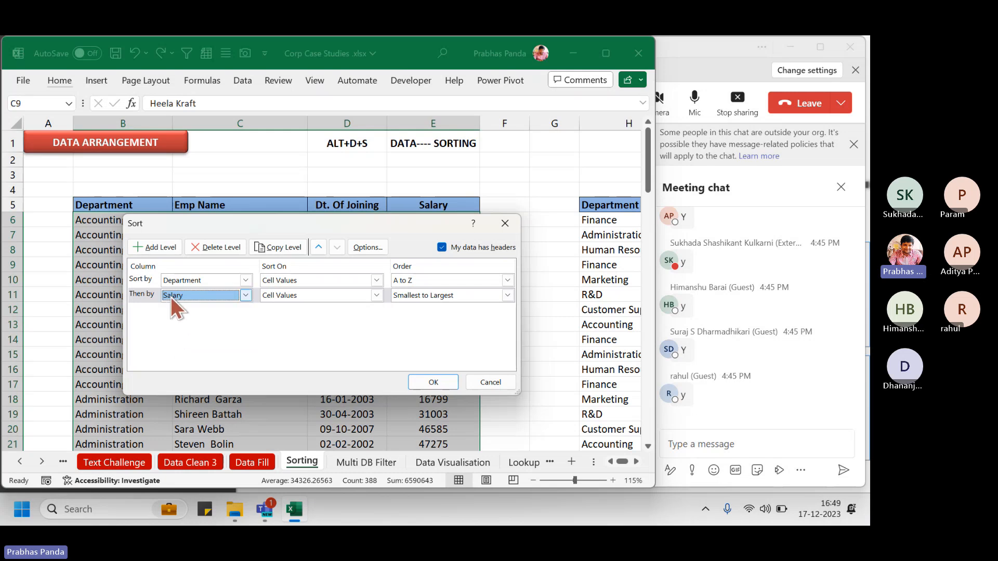
left_click(480, 294)
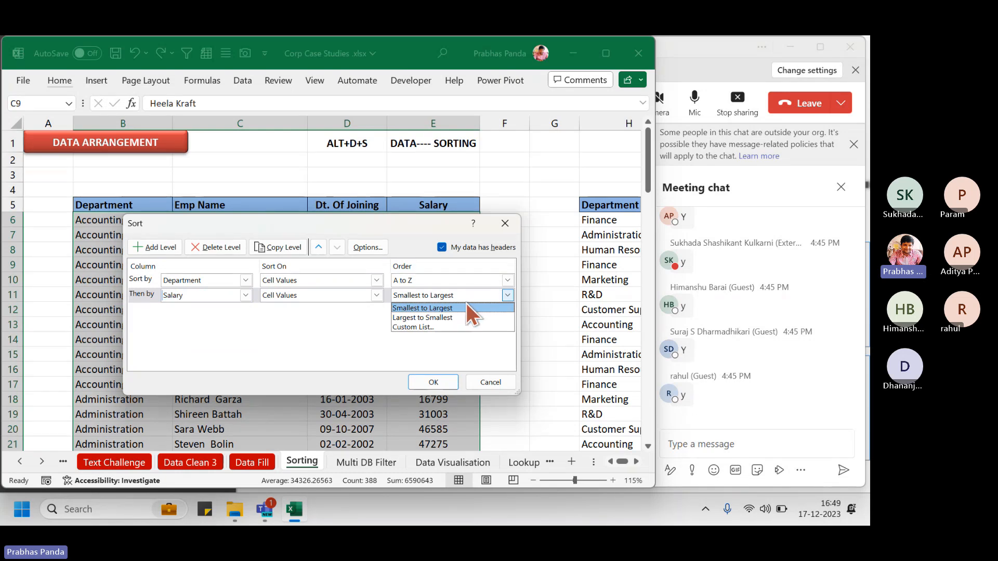
left_click(430, 317)
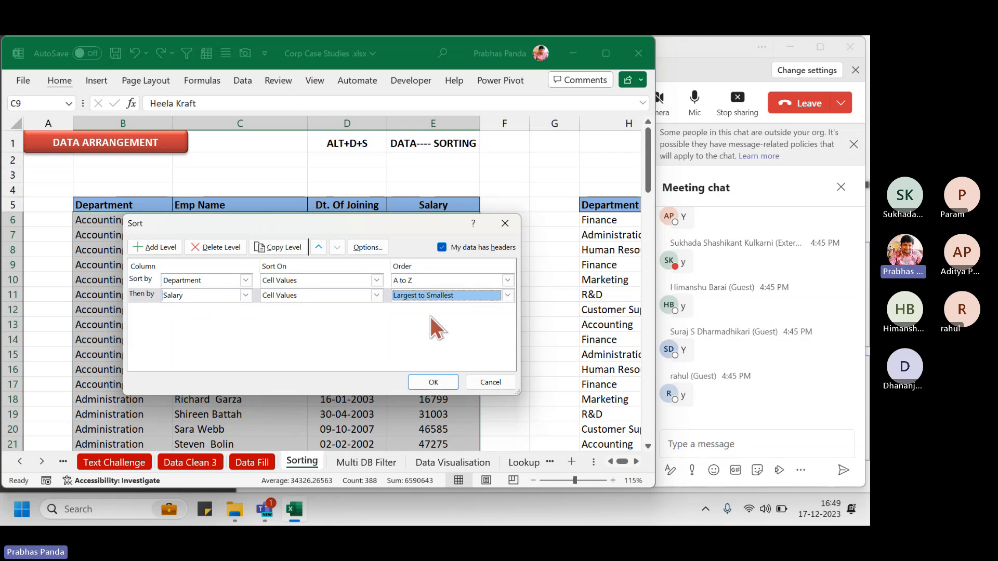
left_click(438, 379)
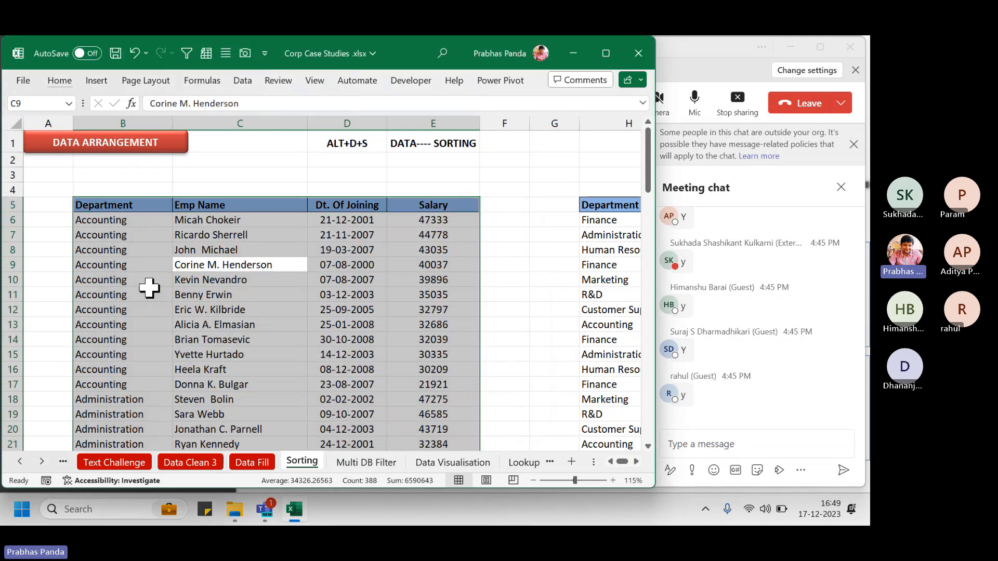
left_click(150, 283)
left_click_drag(120, 222, 427, 379)
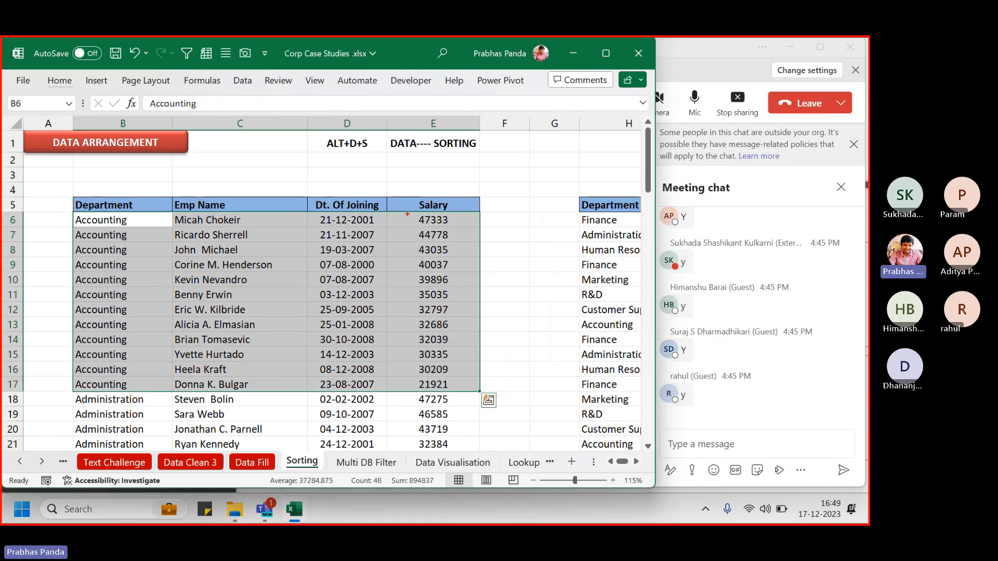
left_click_drag(407, 213, 456, 228)
left_click_drag(403, 375, 464, 396)
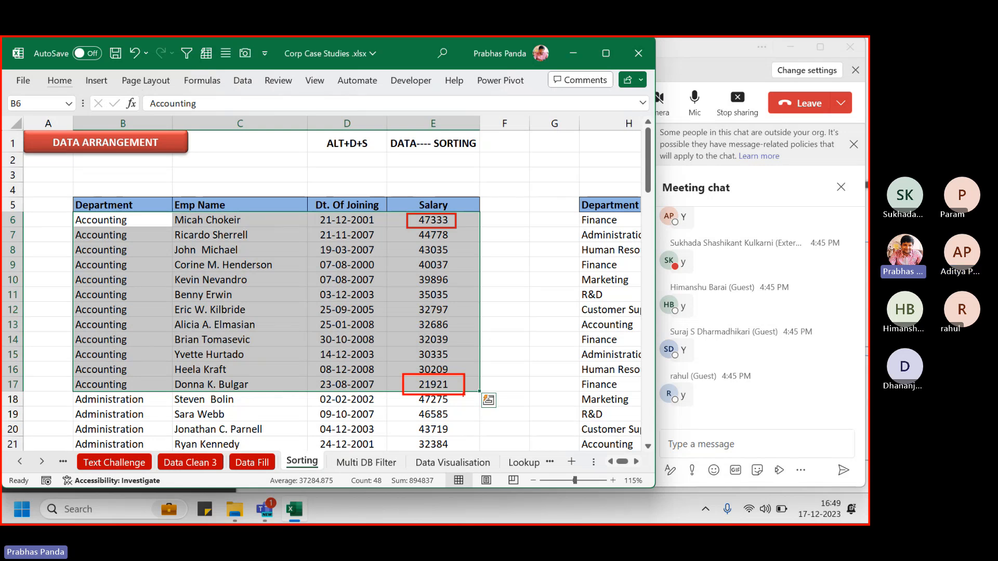
key("Escape")
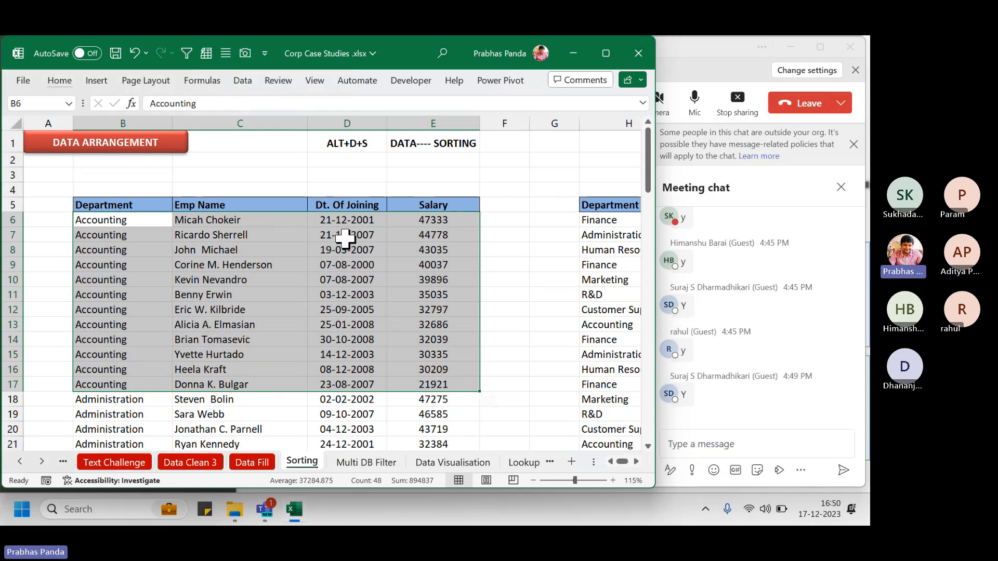
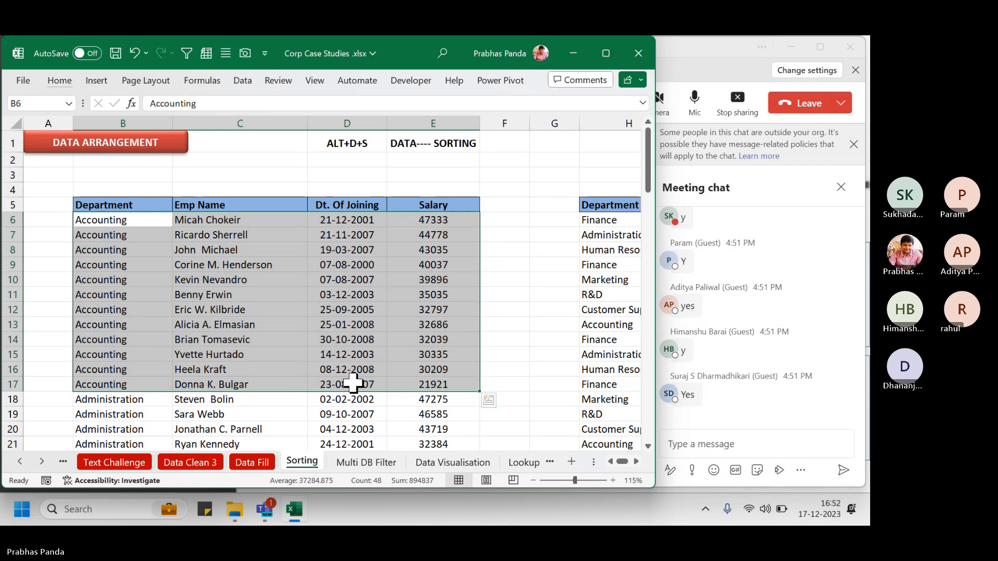
Try rupee currency format on salaries E6:E14, then undo it and clear the selection
left_click(353, 324)
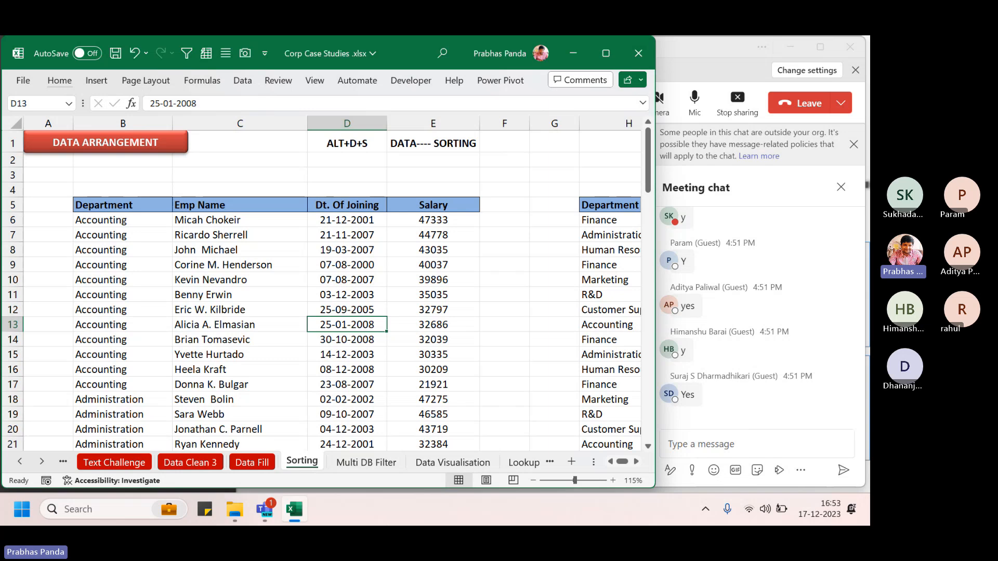
left_click(437, 219)
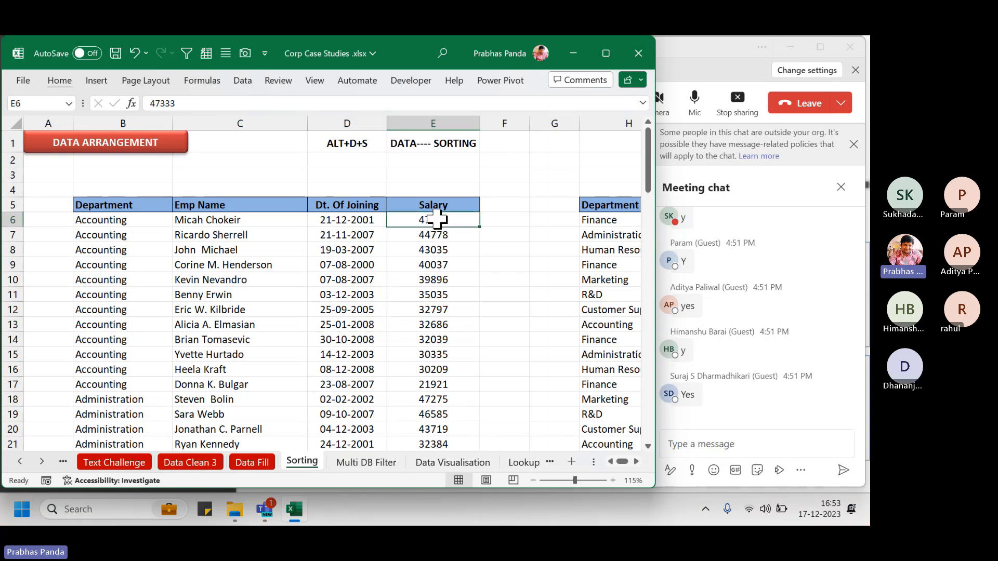
left_click_drag(437, 219, 444, 345)
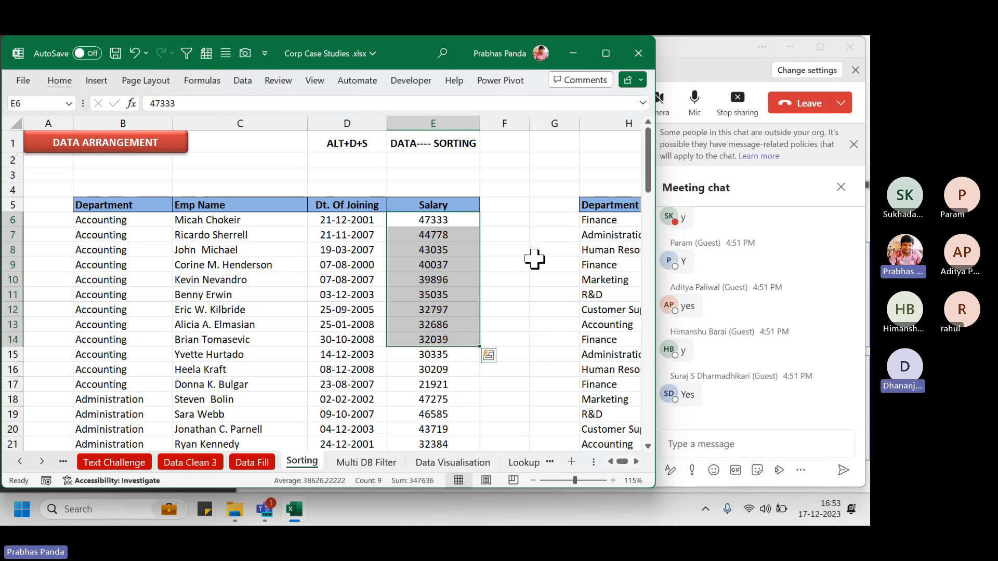
key("ctrl+shift+4")
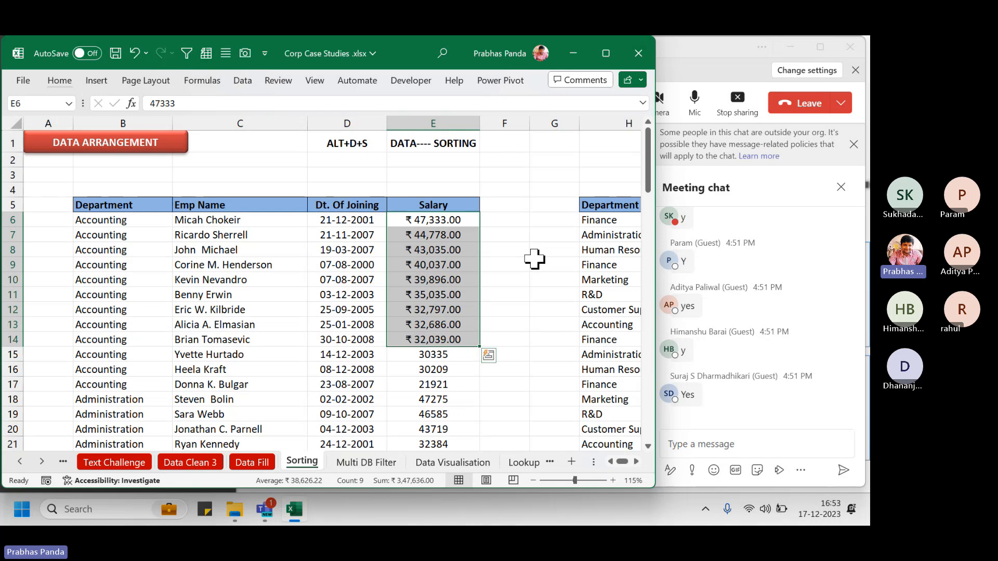
key("ctrl+z")
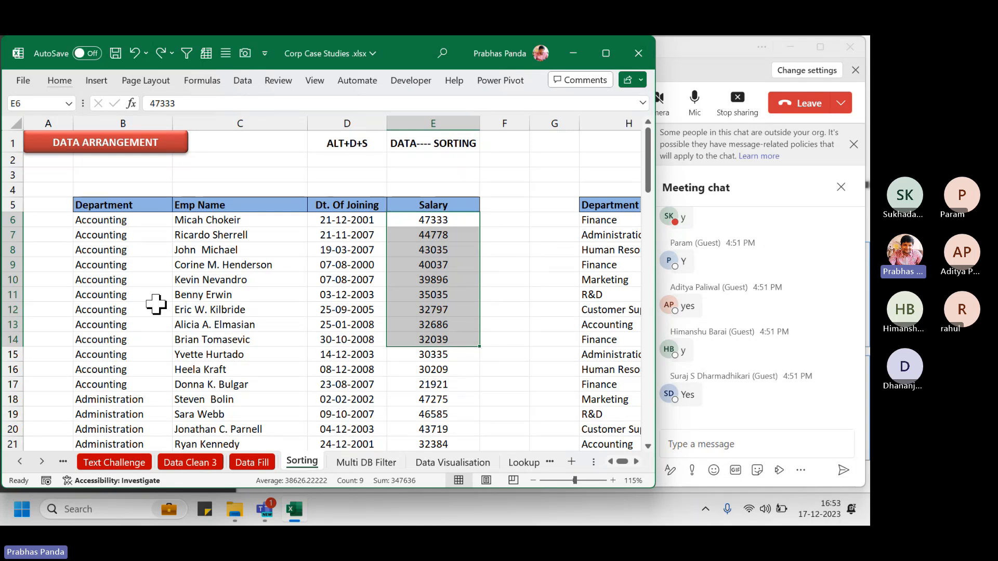
left_click_drag(122, 218, 437, 387)
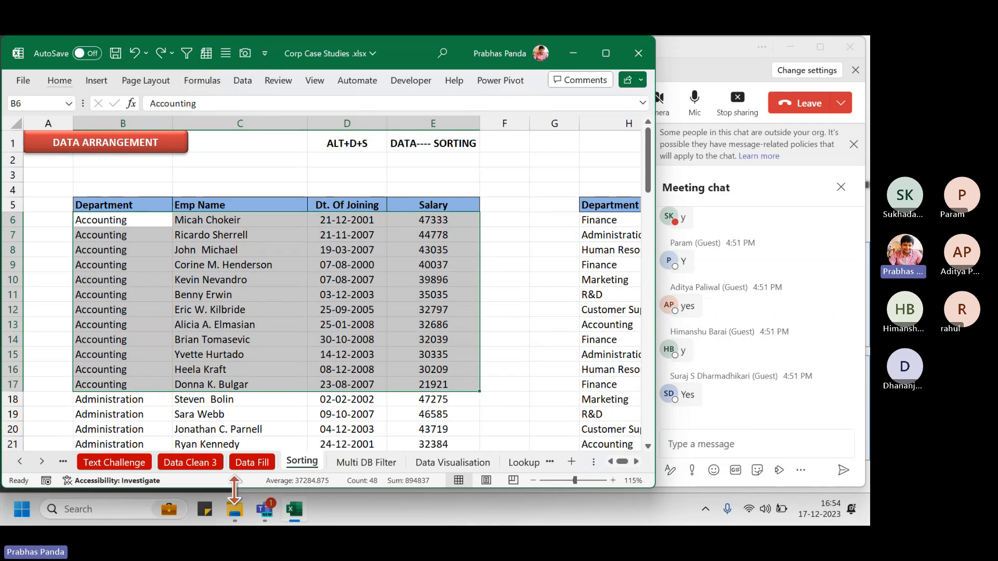
left_click(134, 283)
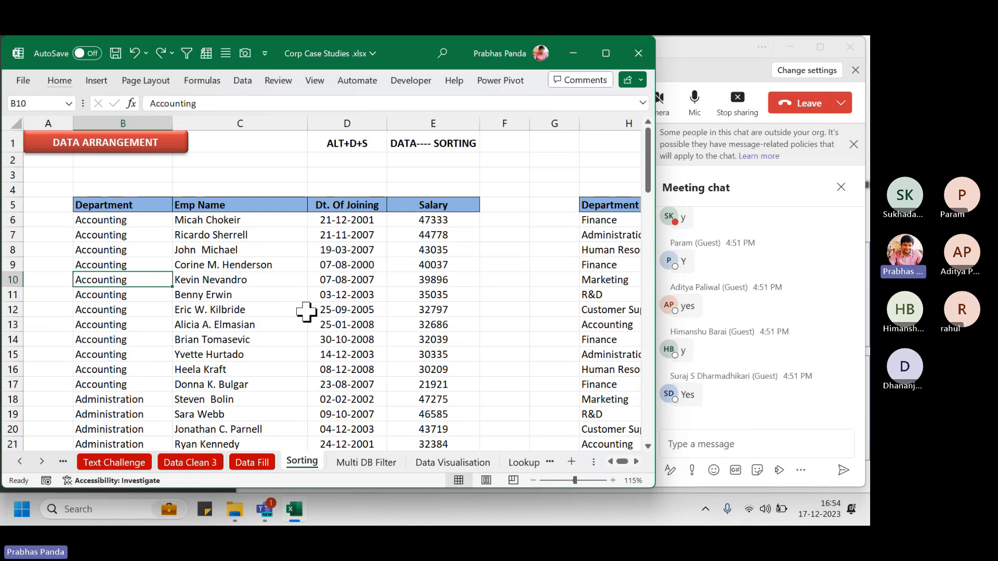
Add an Exp header in F5 beside the Salary column
left_click(344, 122)
left_click(512, 206)
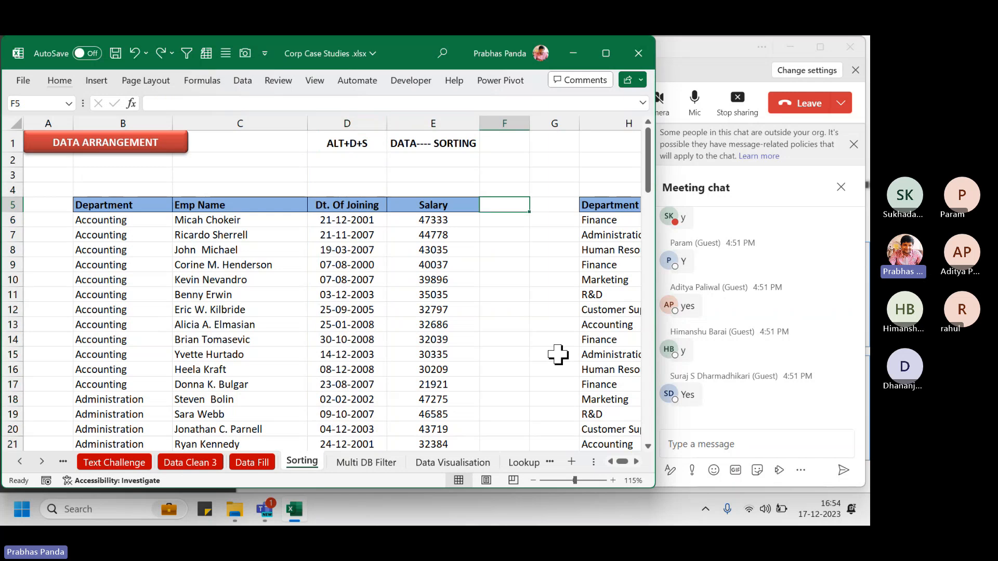
type("Exp")
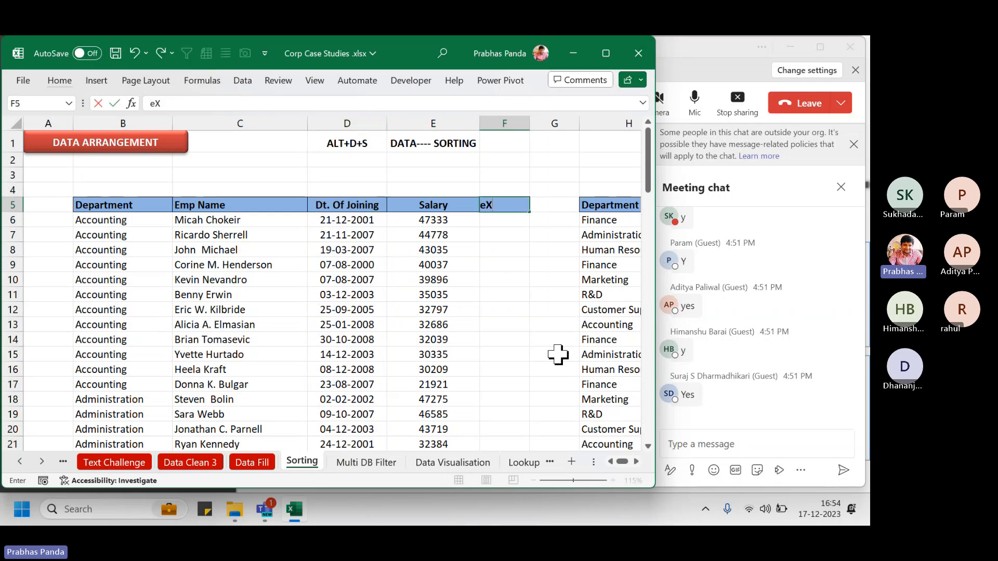
key("Return")
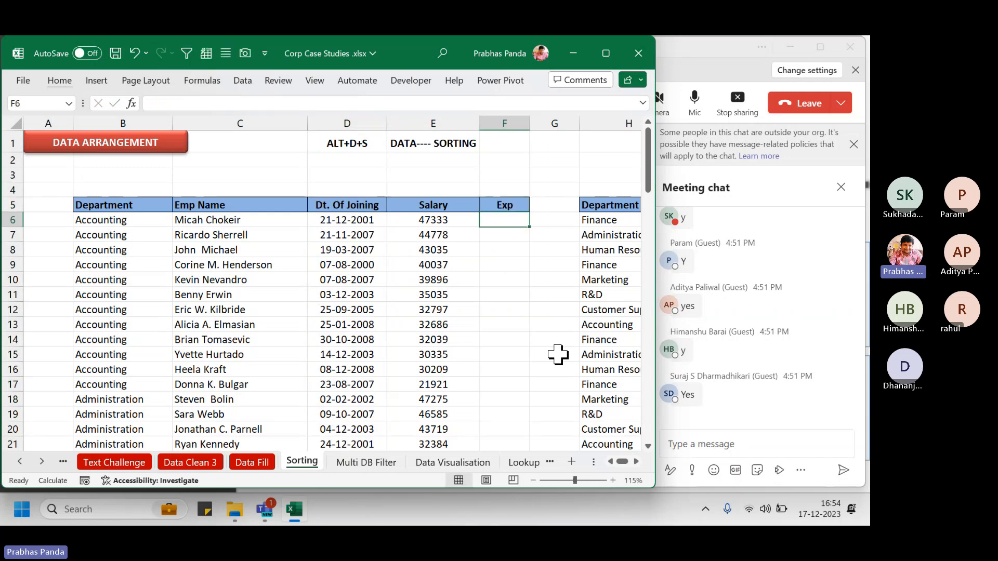
Enter =DATEDIF(D6,TODAY(),"Y") in F6 and fill it down the Exp column
type("=datedif")
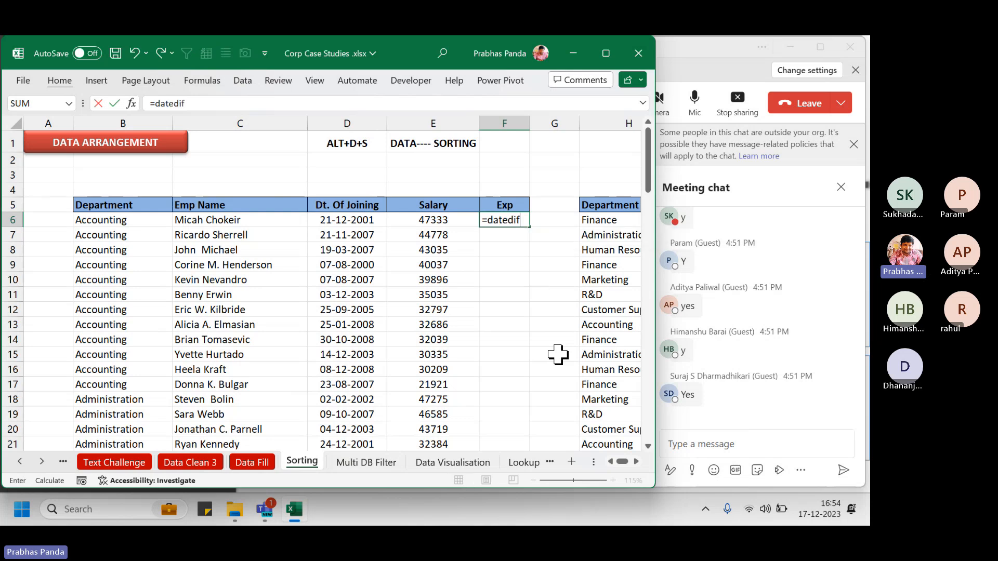
type("(")
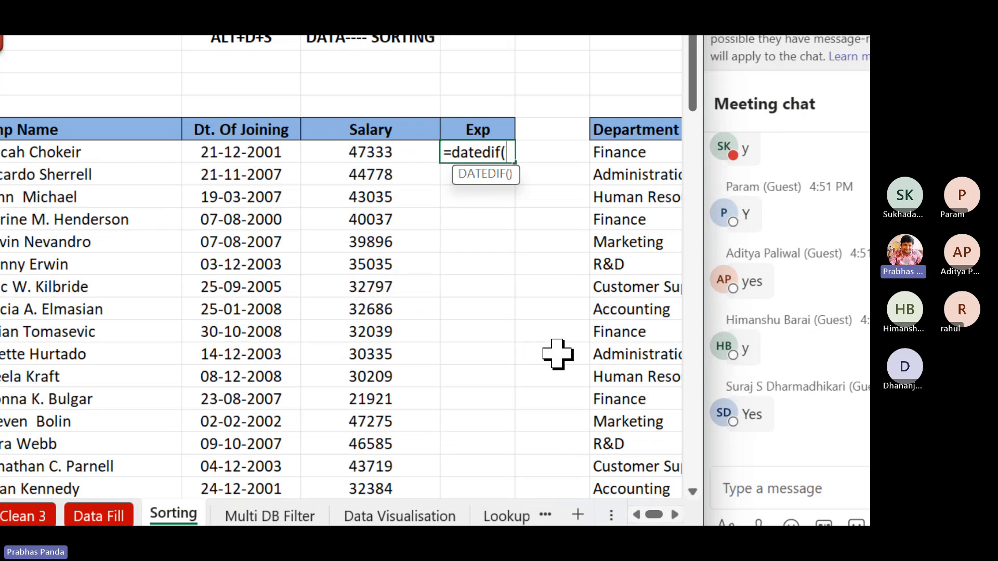
key("Left")
key("Left")
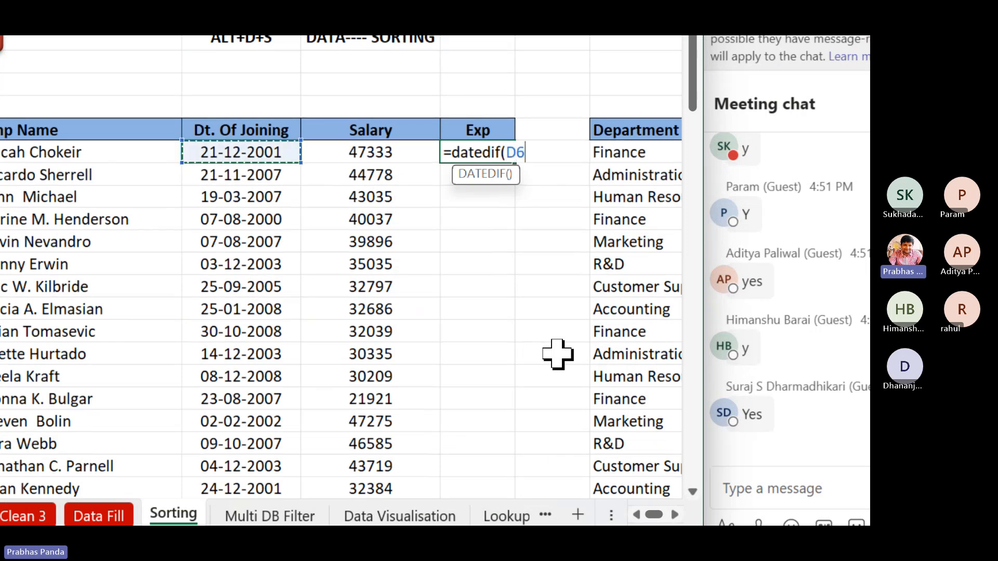
type(",today(),")
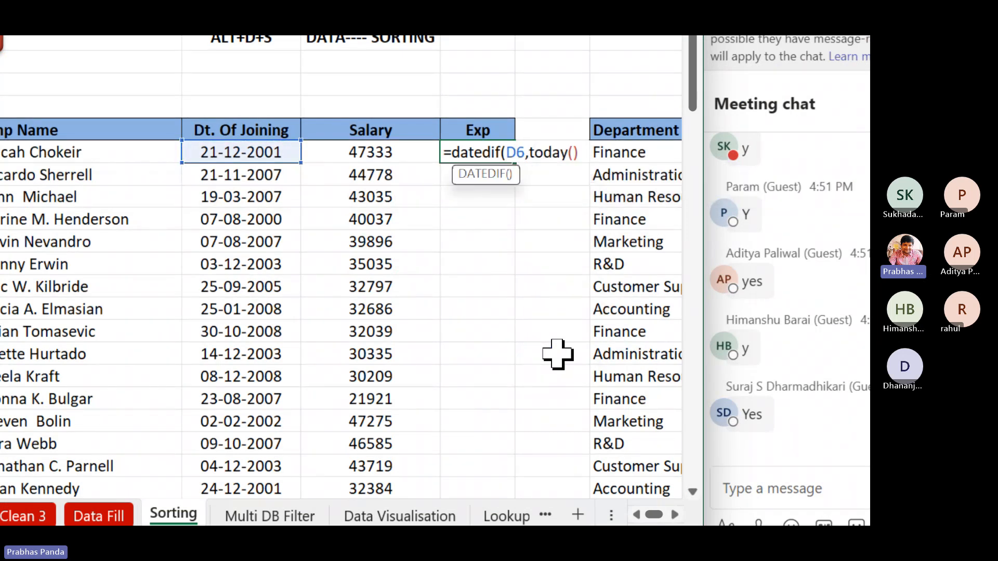
type("\"")
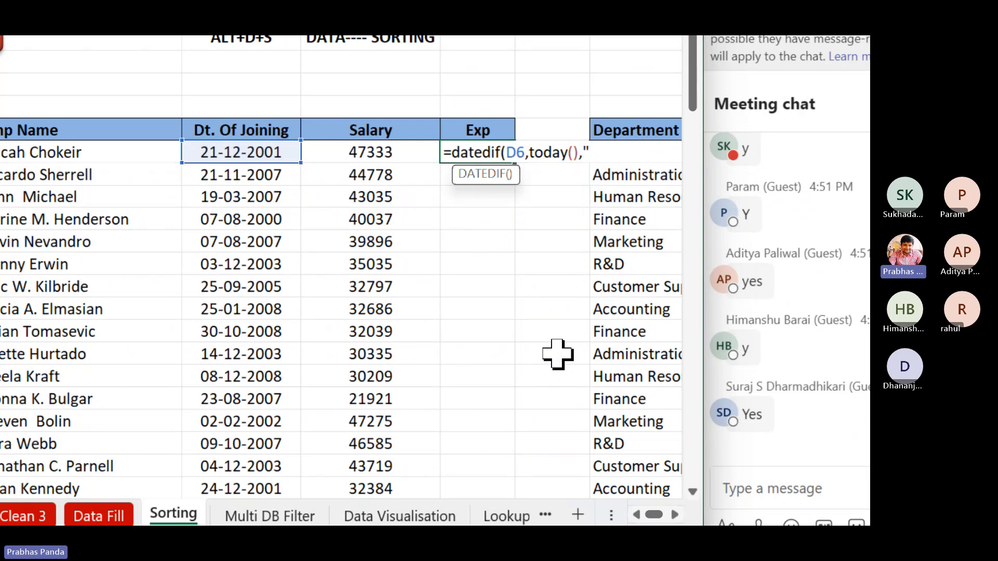
type("Y\"")
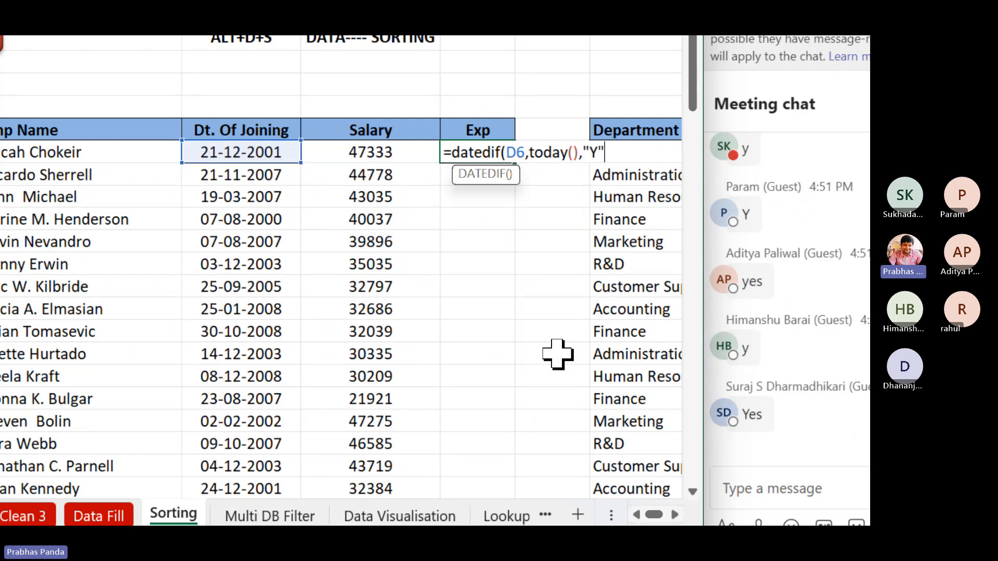
type(")")
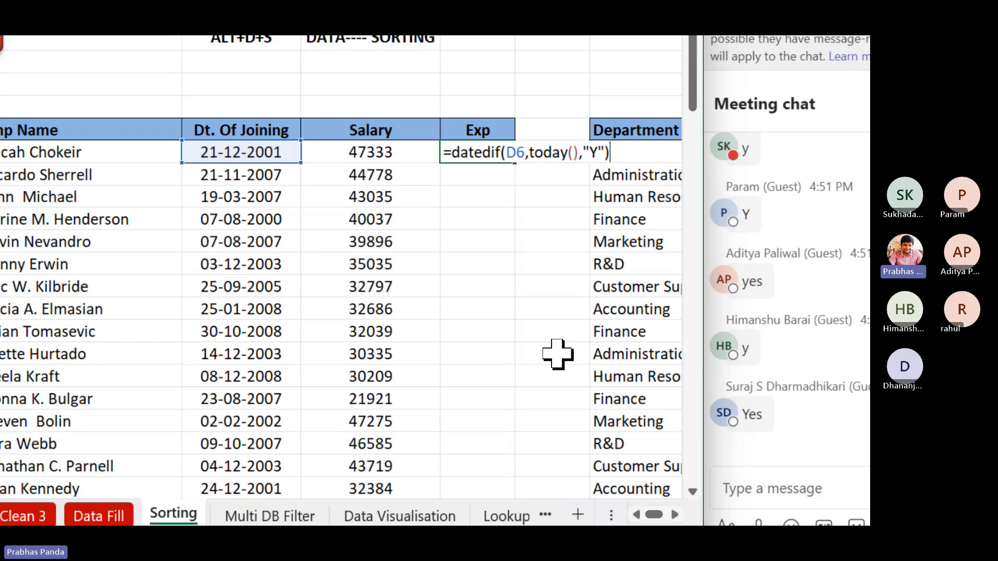
key("Return")
key("Up")
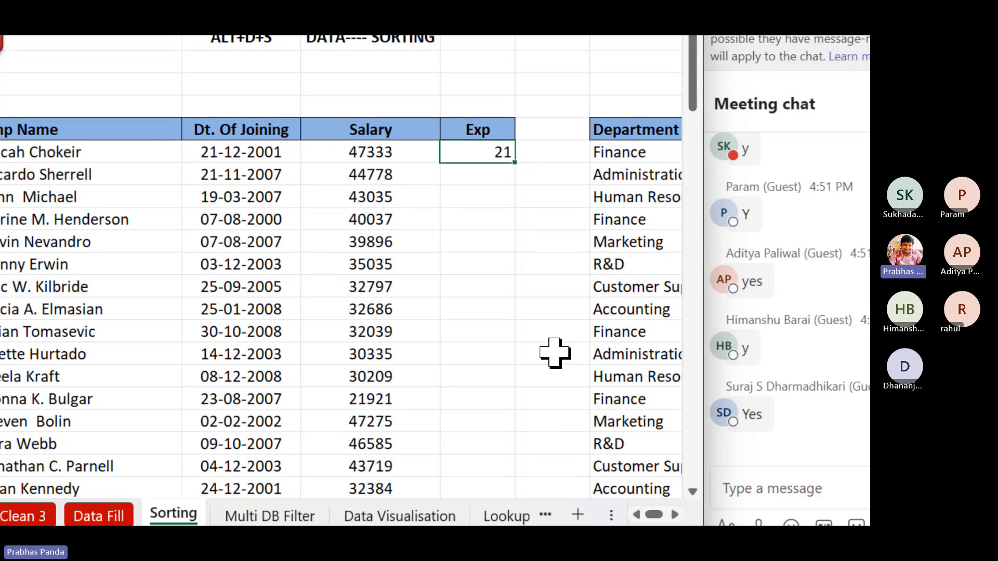
double_click(514, 165)
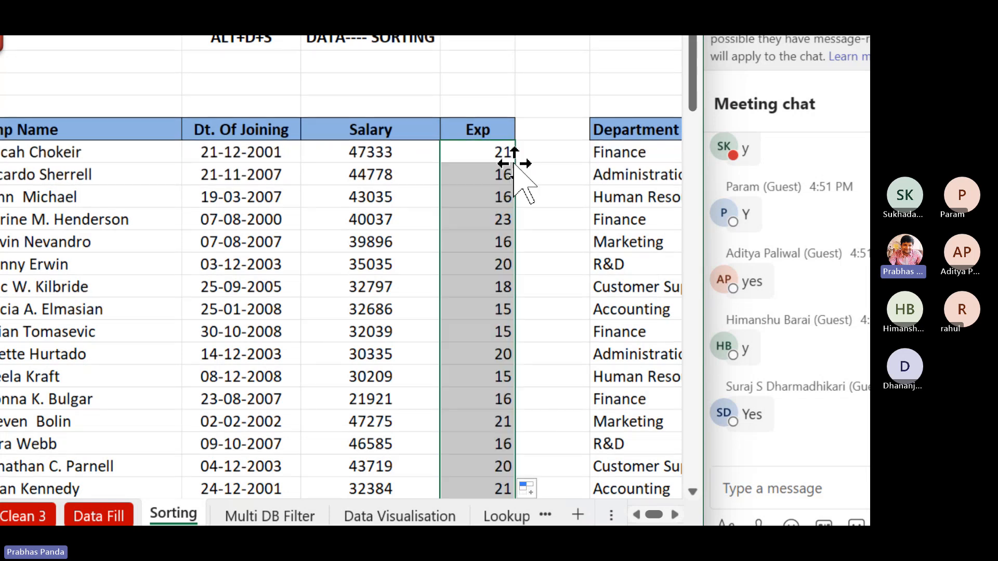
key("F2")
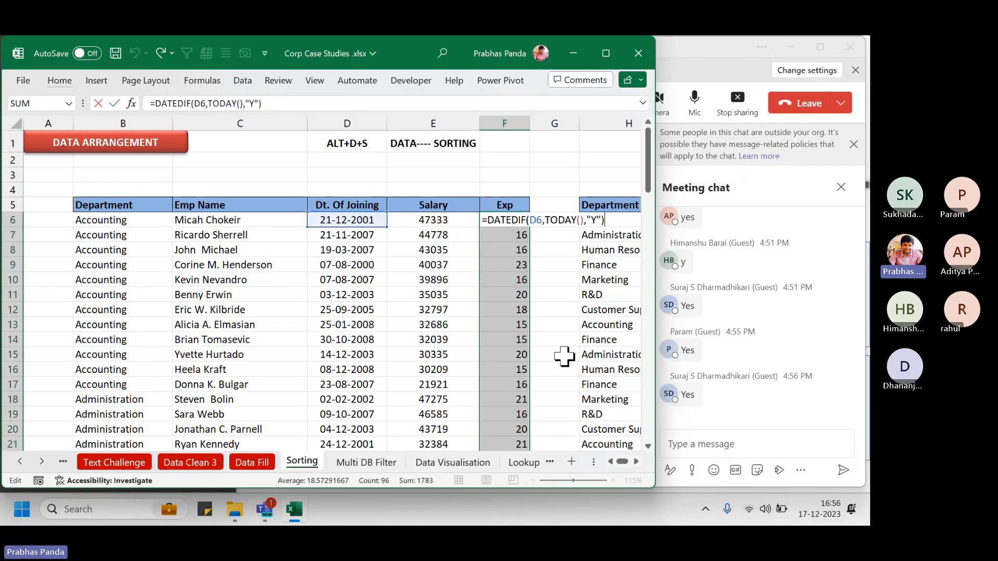
key("ctrl+Return")
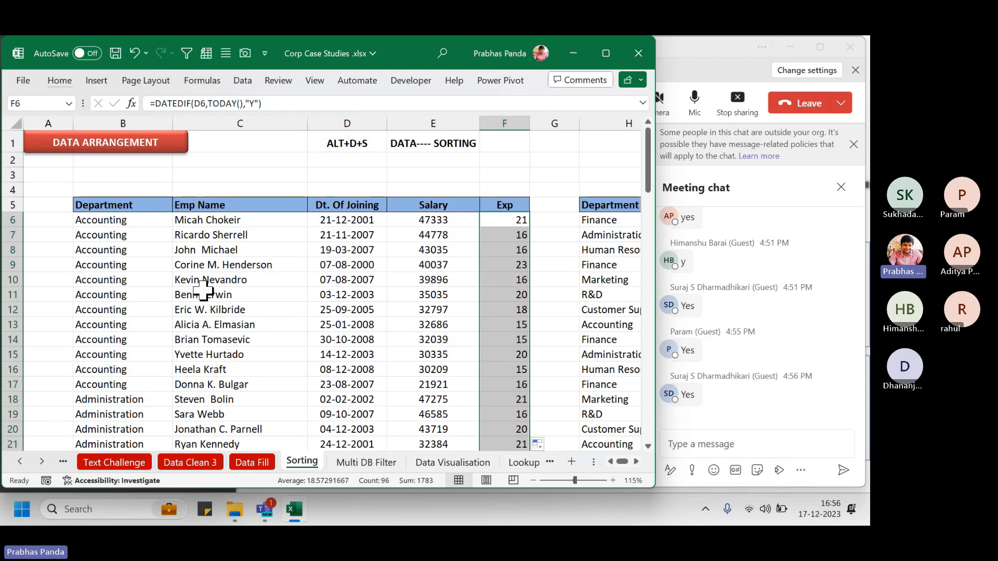
Widen columns H through K so Department, Emp Name, Dt. Of Joining and Salary fit
left_click(448, 207)
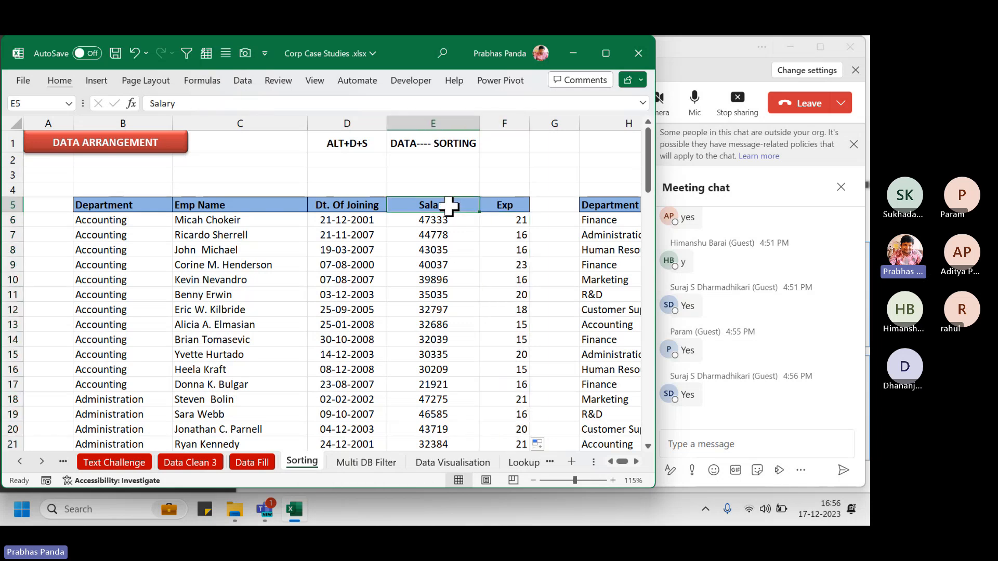
key("Right")
key("Right")
key("Right")
key("Right")
key("Right")
key("Right")
key("Right")
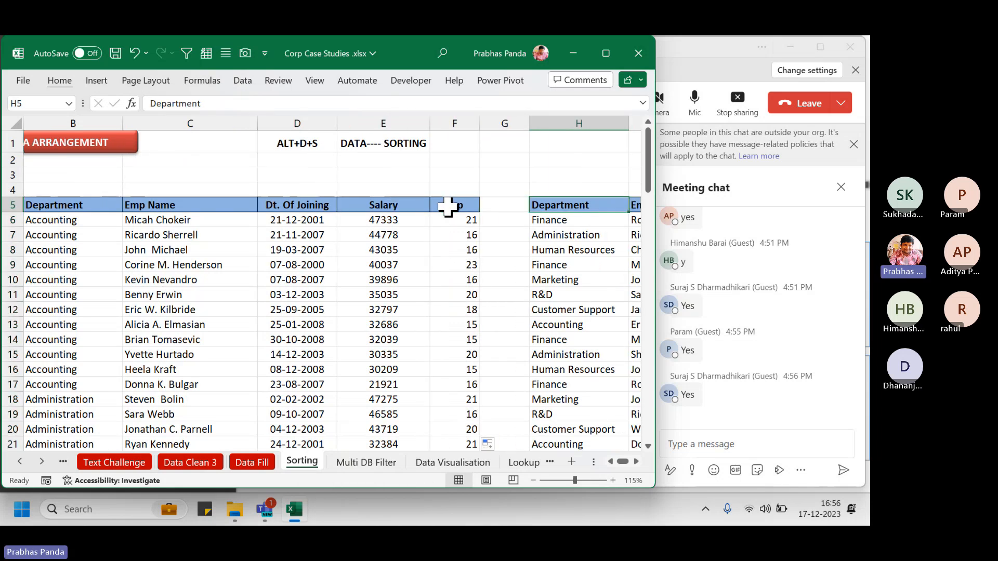
key("Right")
key("Right")
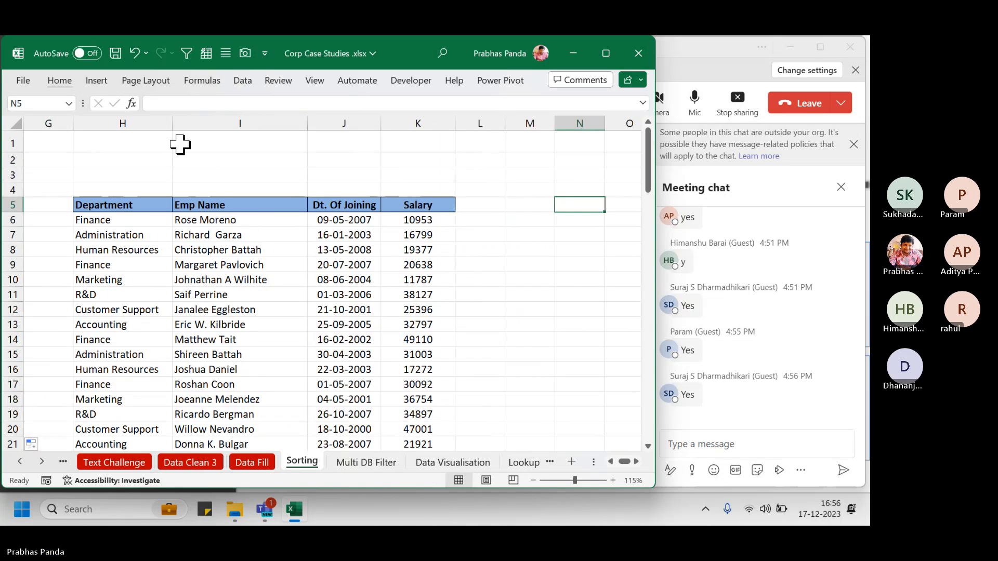
left_click_drag(172, 125, 193, 128)
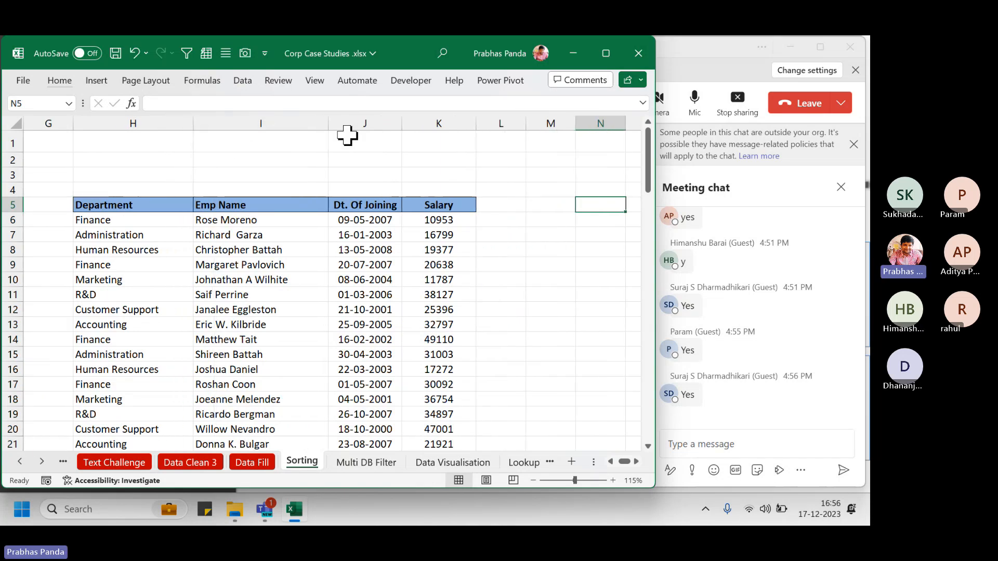
left_click_drag(329, 125, 332, 124)
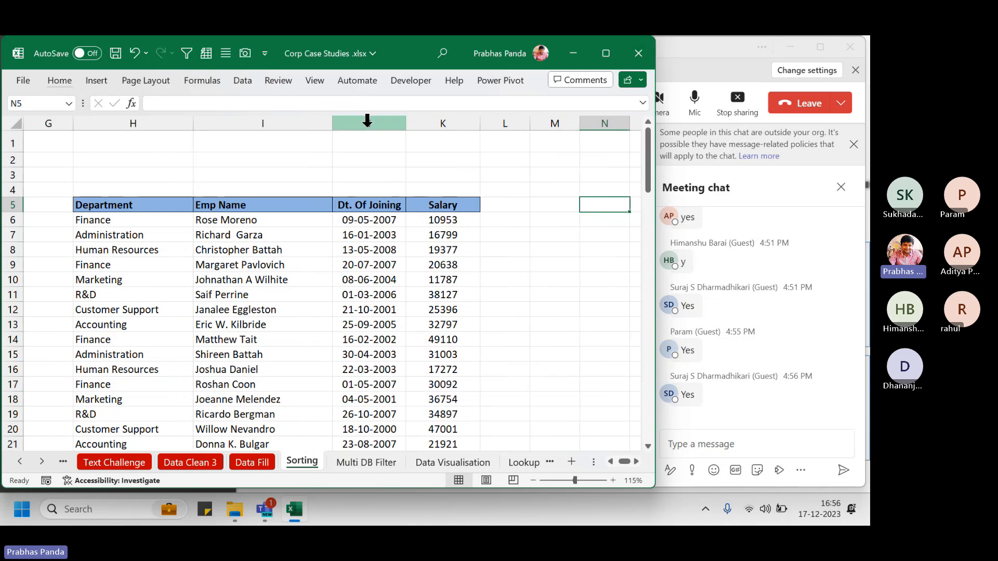
left_click_drag(405, 123, 421, 126)
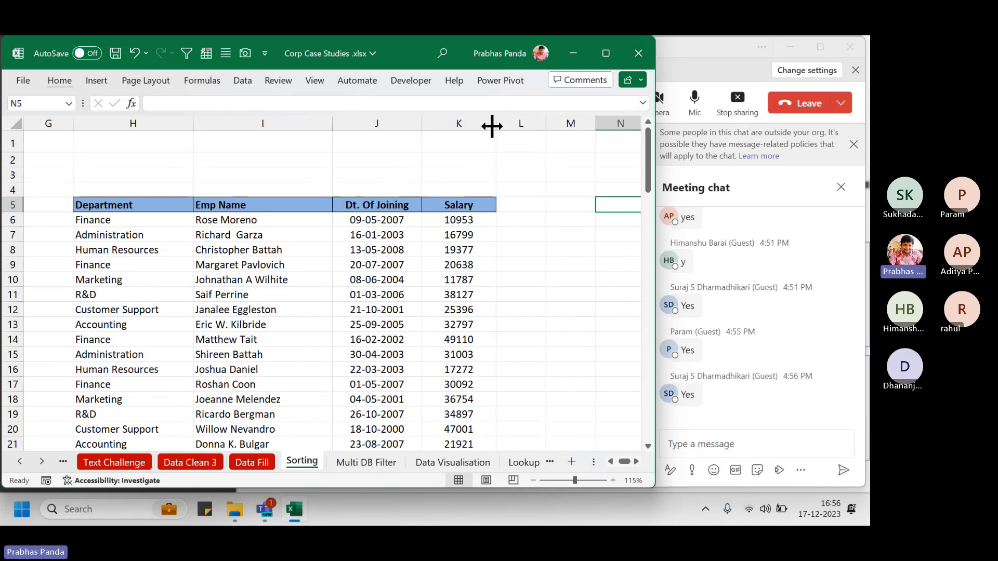
left_click_drag(493, 127, 519, 130)
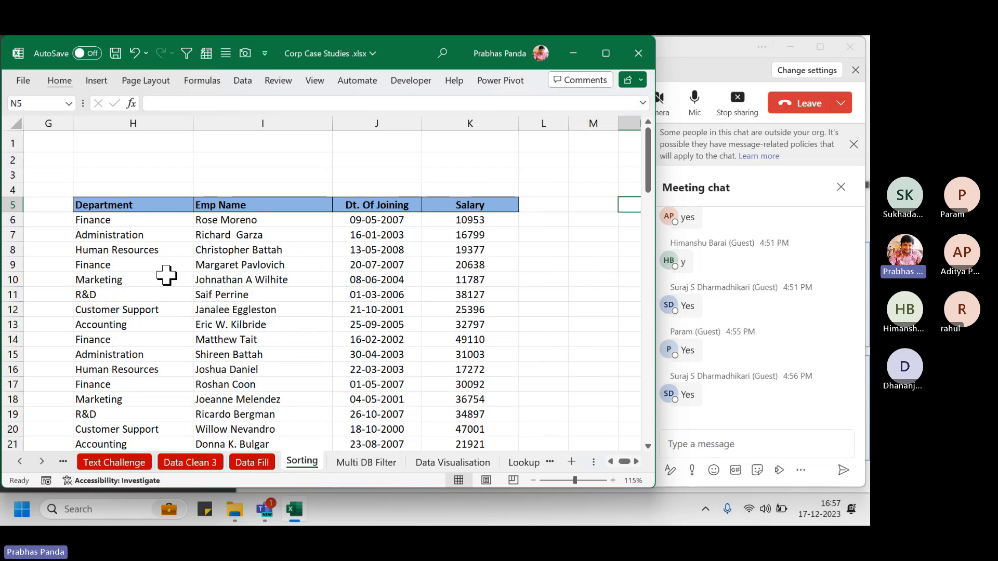
Sort the whole second table by Salary, largest to smallest, so it starts at 49942
left_click(252, 295)
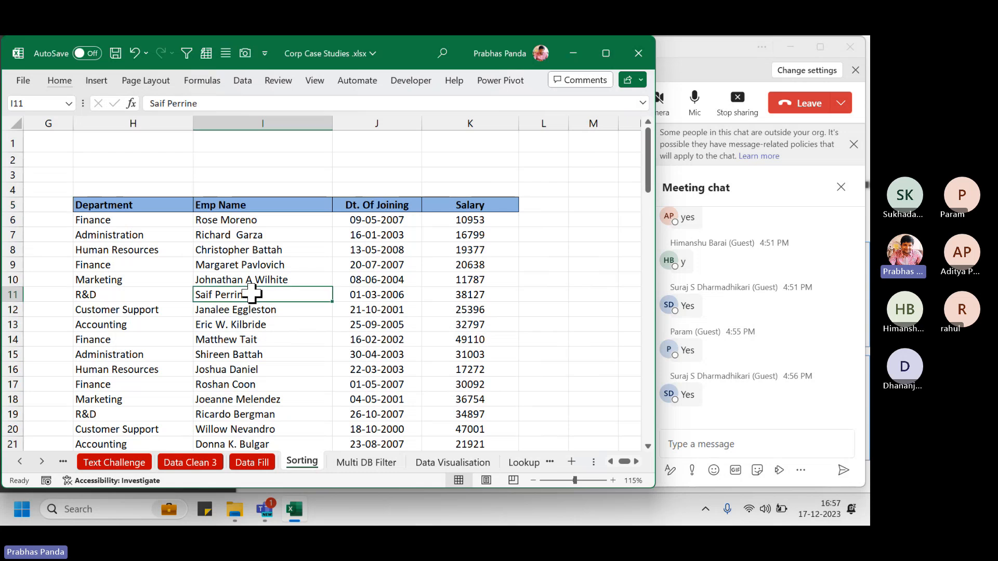
key("ctrl+a")
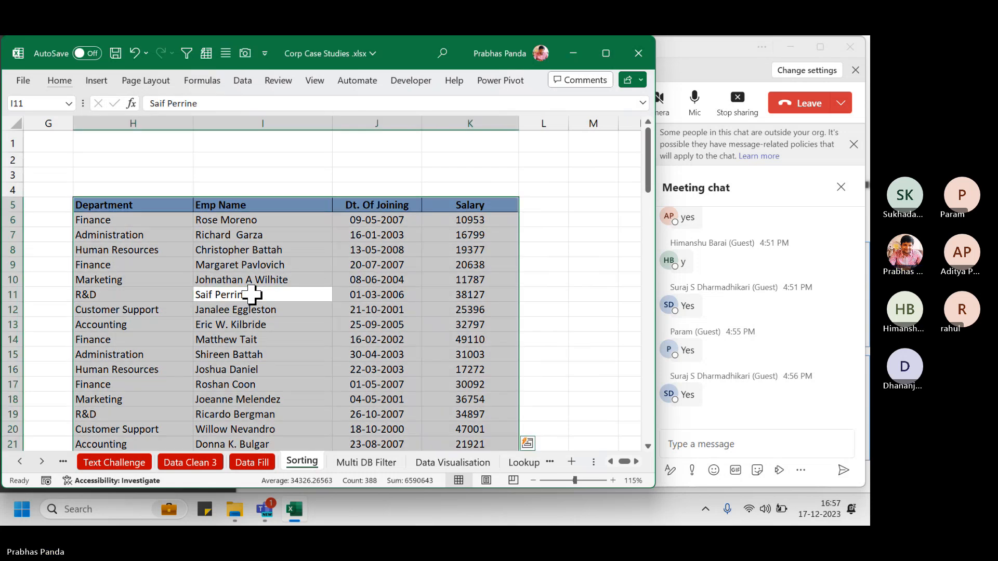
key("alt+d")
key("s")
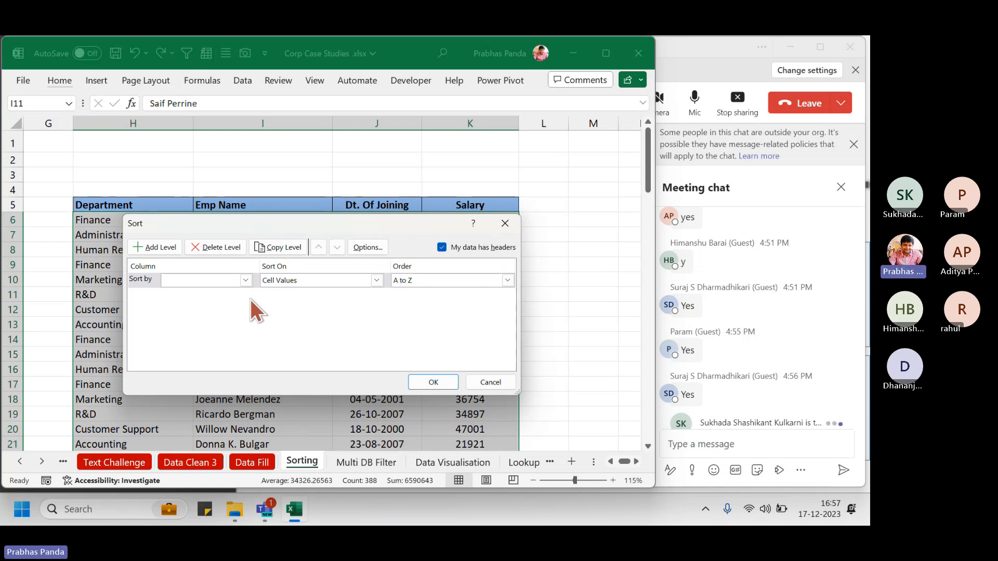
left_click(178, 280)
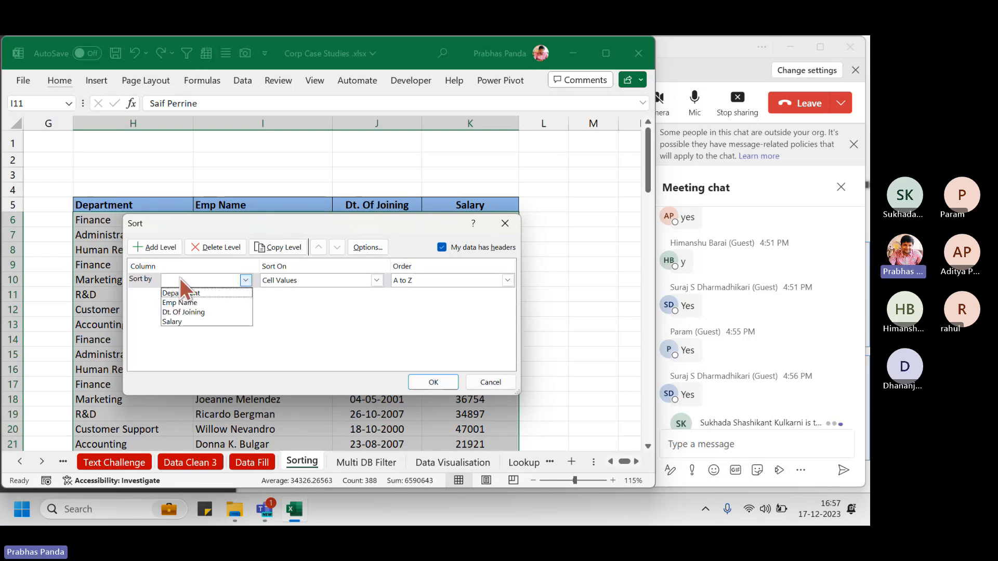
left_click(180, 322)
left_click(500, 279)
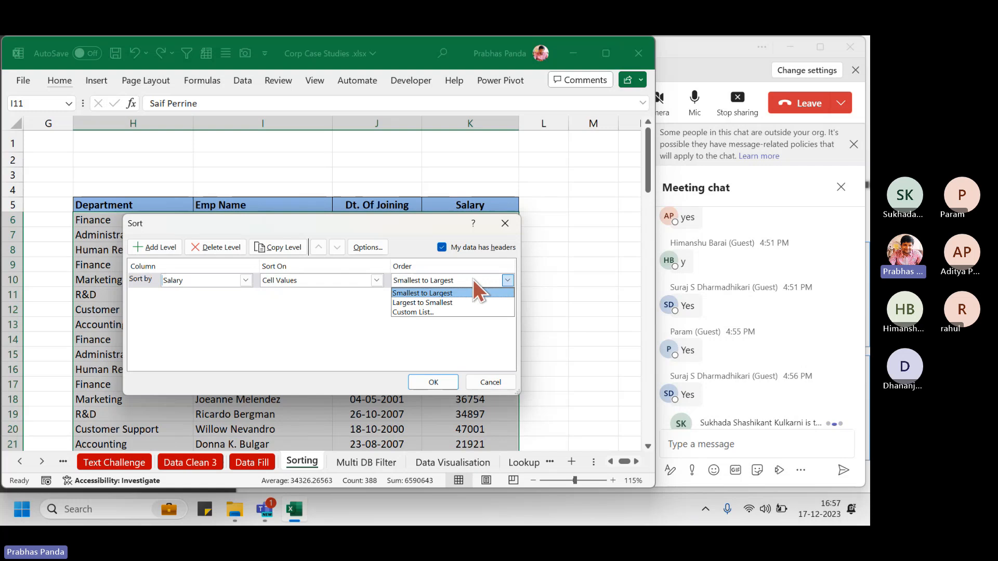
left_click(447, 304)
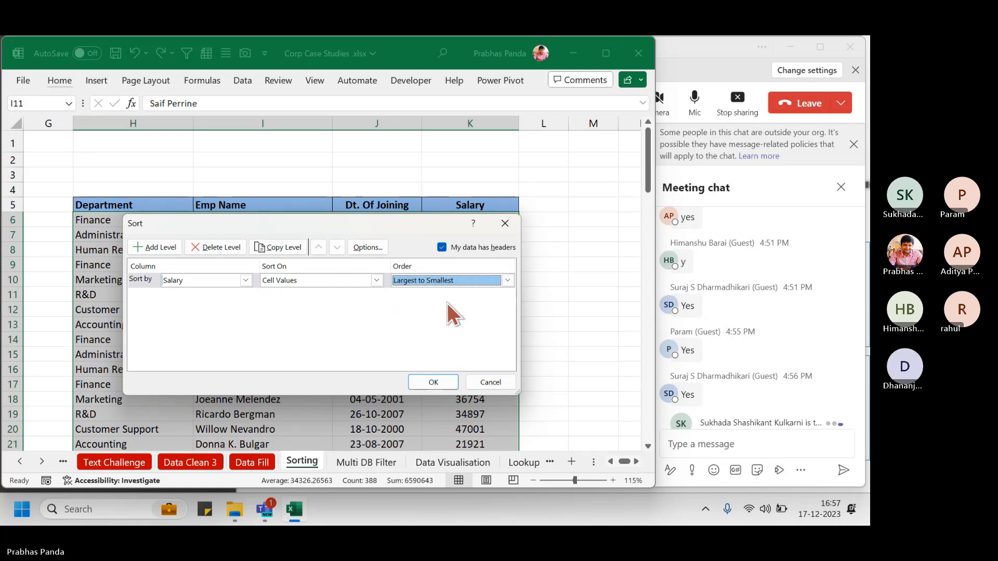
left_click(433, 382)
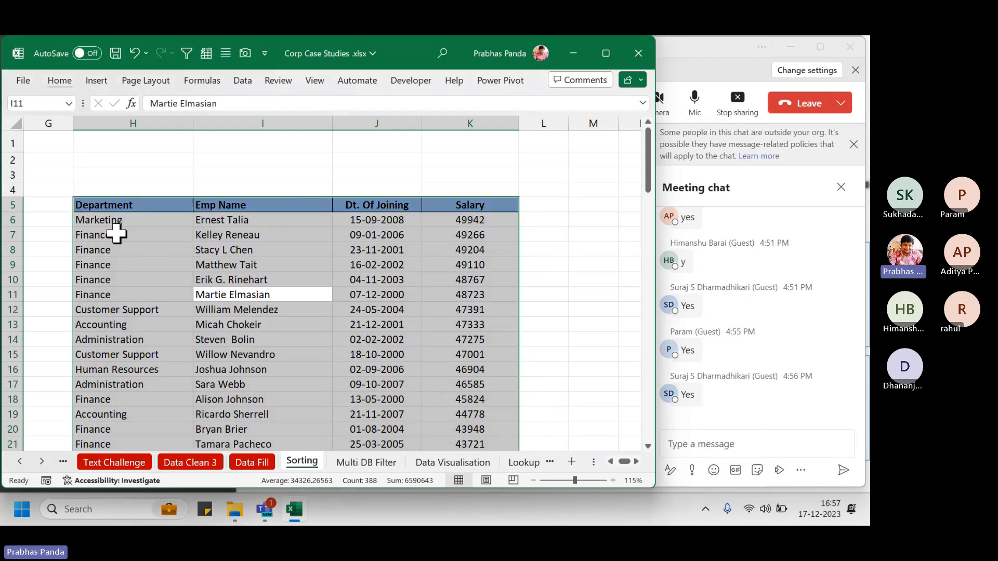
left_click(491, 222)
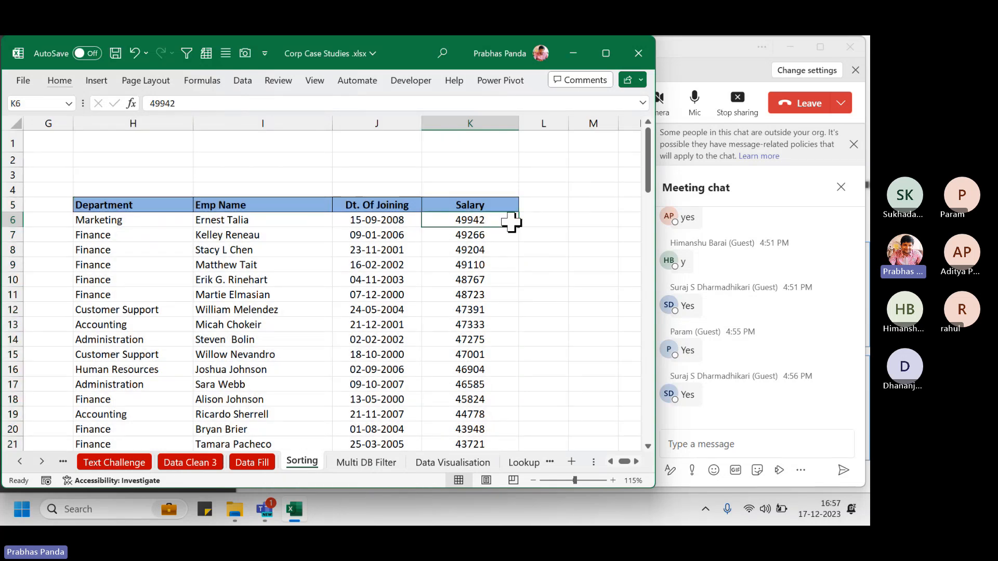
key("ctrl")
key("ctrl")
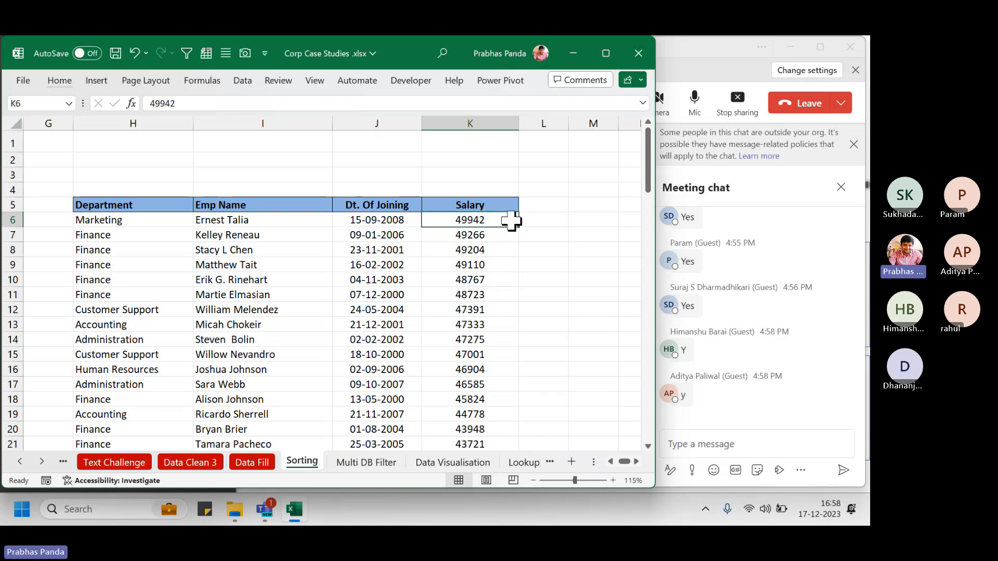
Select the whole H–K employee data range with Ctrl+A
key("ctrl+a")
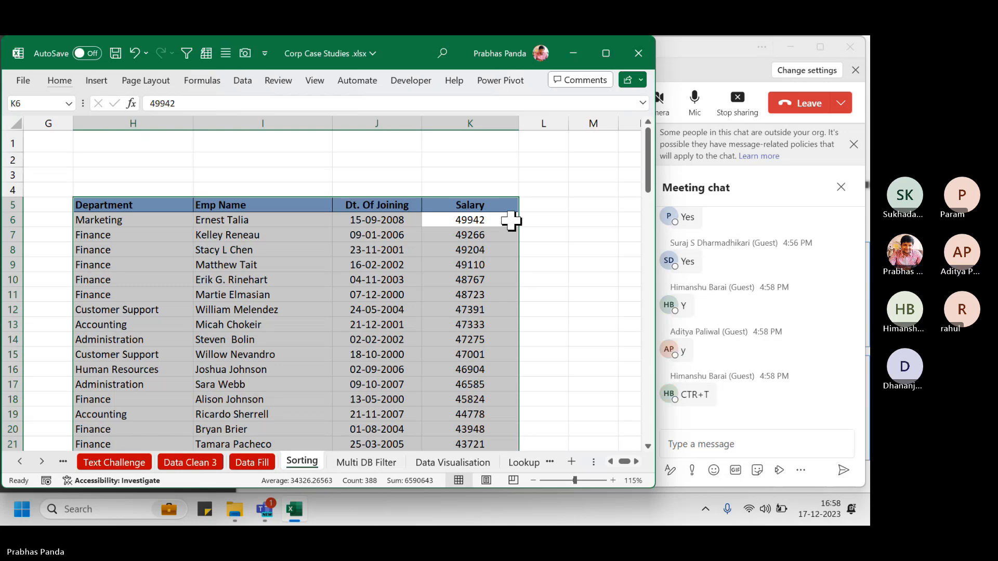
Convert the range H5:K101 into an Excel table with headers
key("ctrl+t")
key("Return")
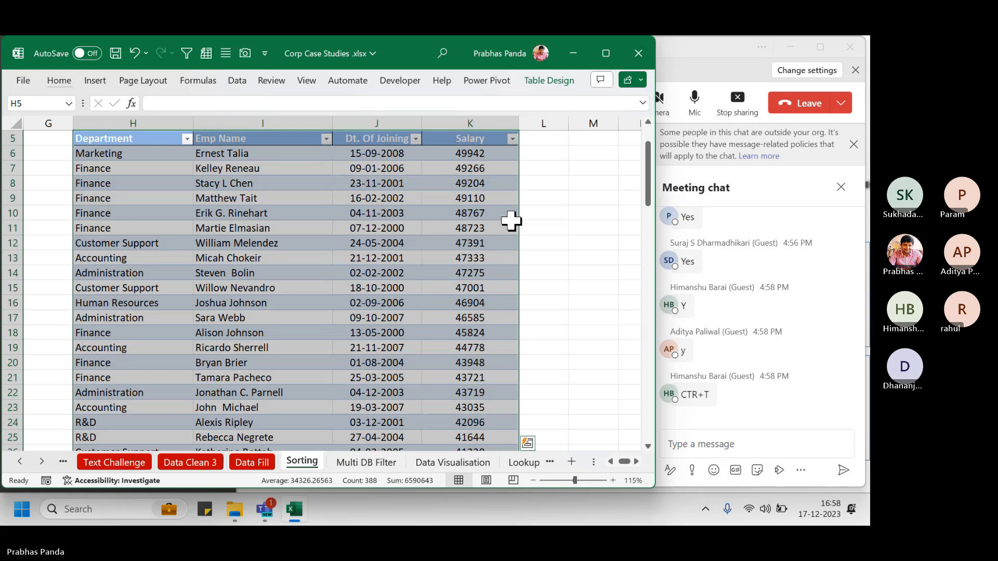
scroll(478, 229, "up", 2)
left_click(321, 246)
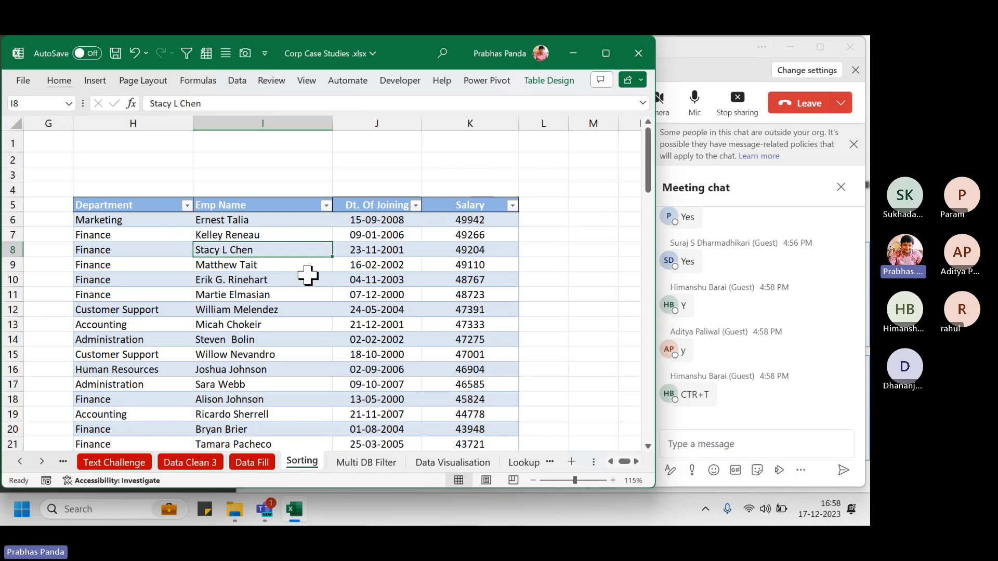
Uncheck Filter Button in Table Design to hide the table's header arrows
left_click(541, 83)
key("ctrl")
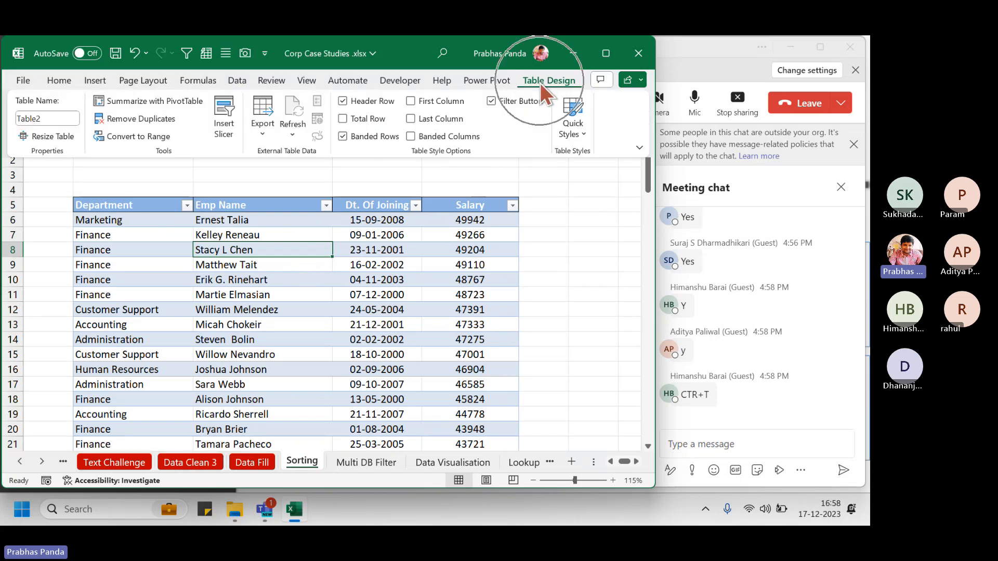
key("ctrl")
key("ctrl")
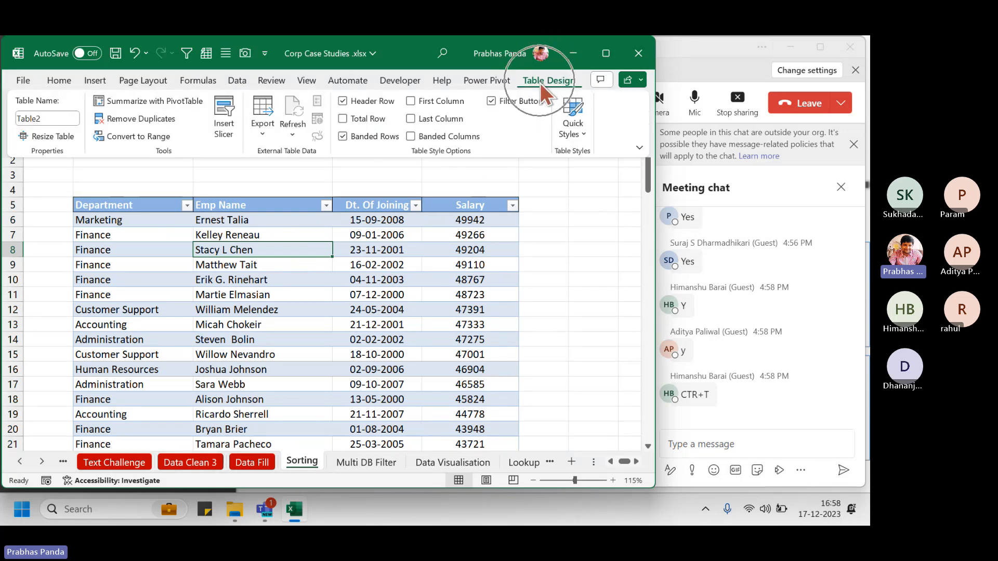
key("ctrl")
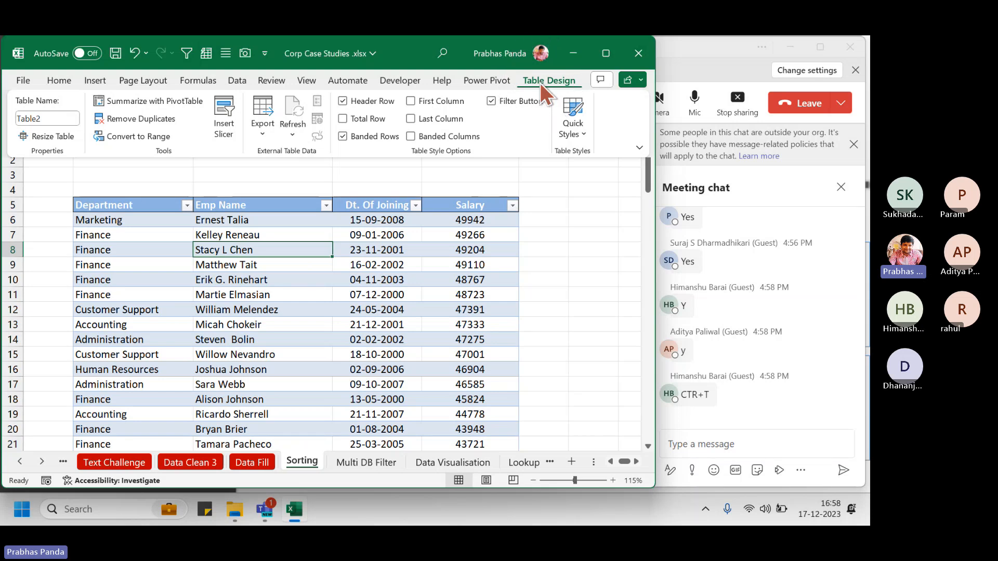
key("ctrl")
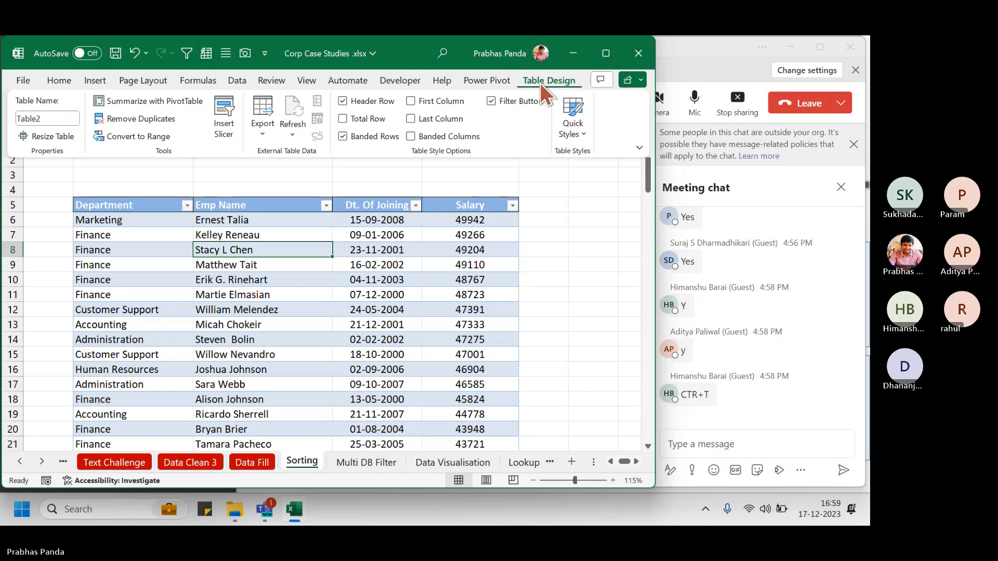
key("ctrl")
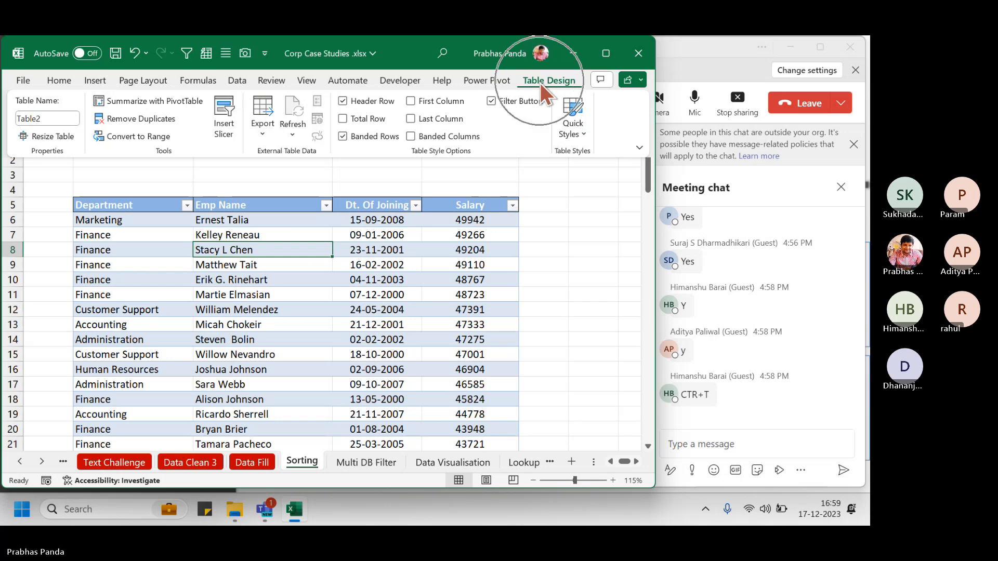
key("ctrl")
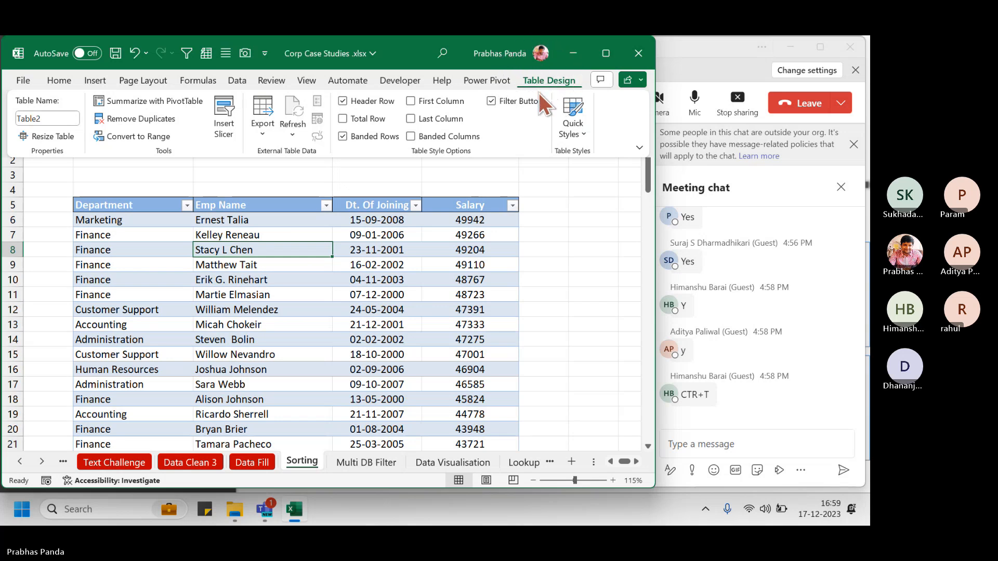
key("ctrl")
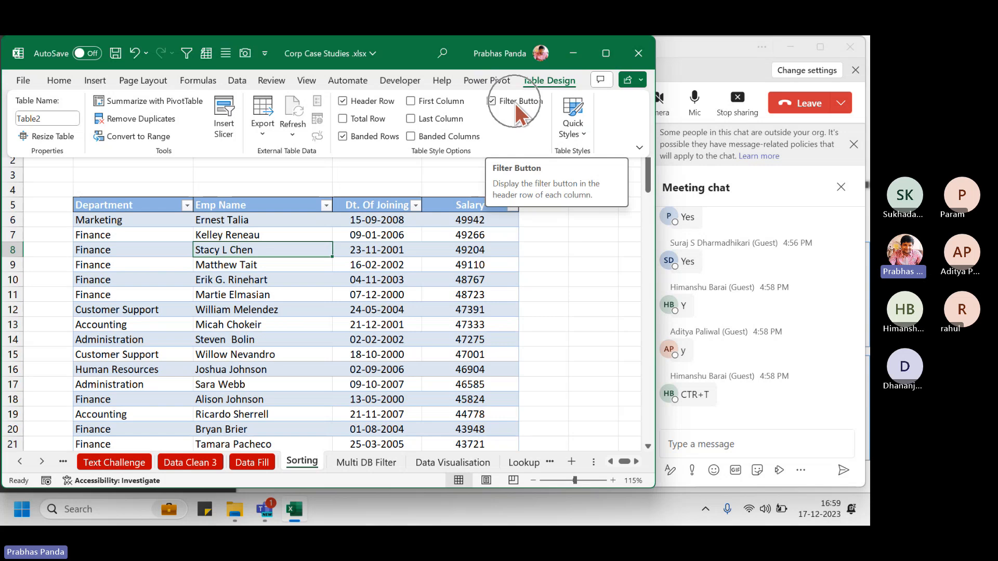
left_click(515, 103)
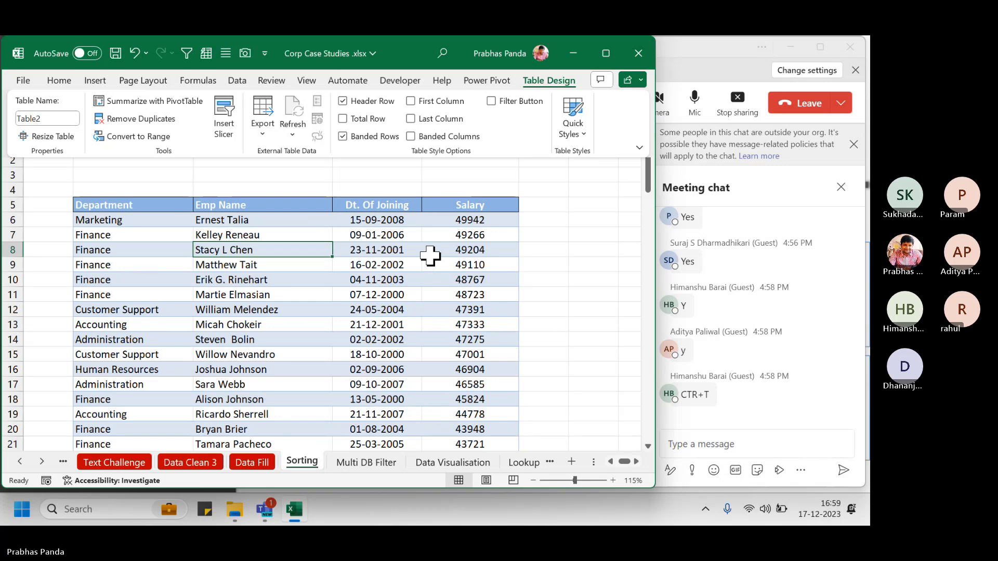
left_click(392, 193)
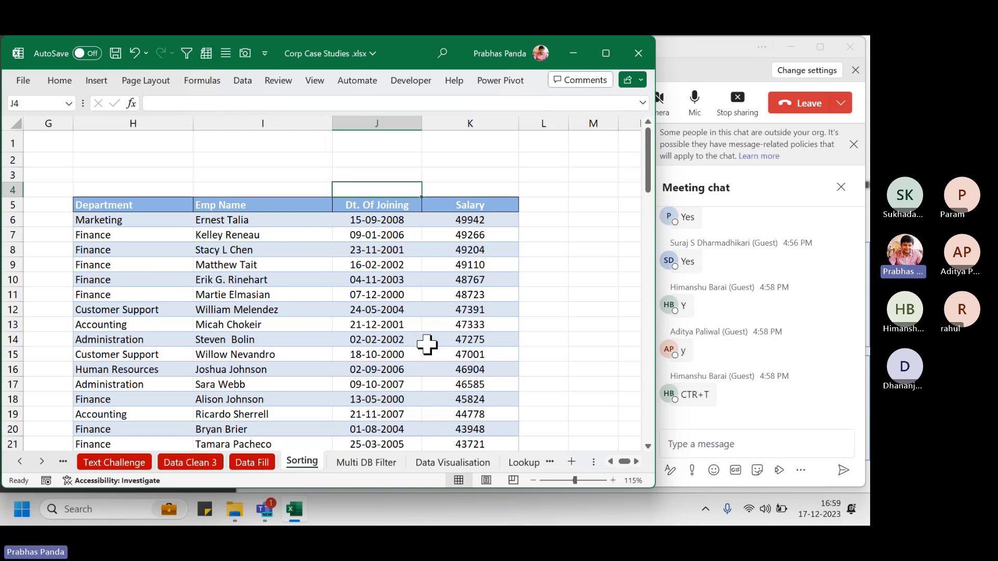
Type TOTAL in J4 and make J4:K4 centred and bold
type("TOTAL")
key("Tab")
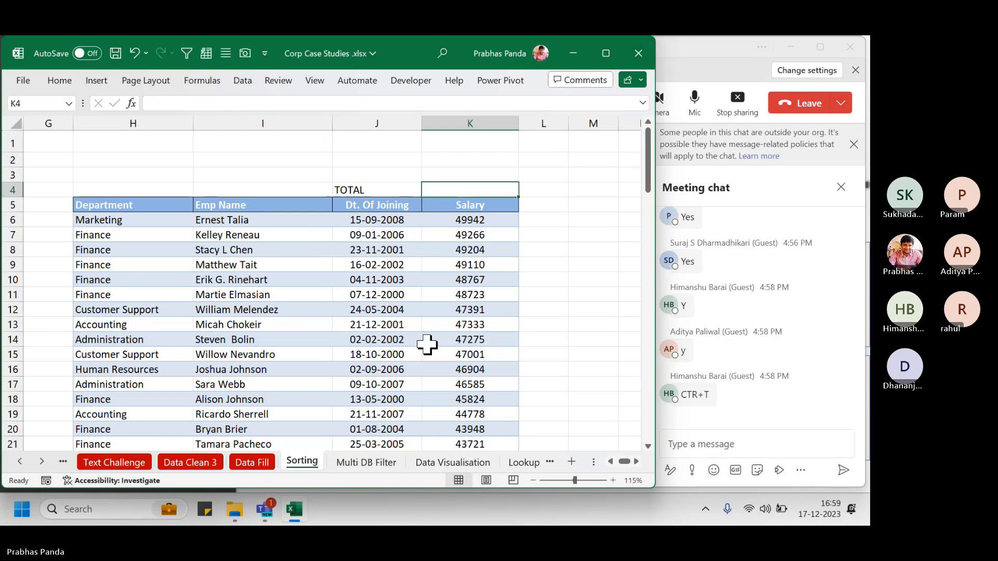
key("Left")
key("shift+Right")
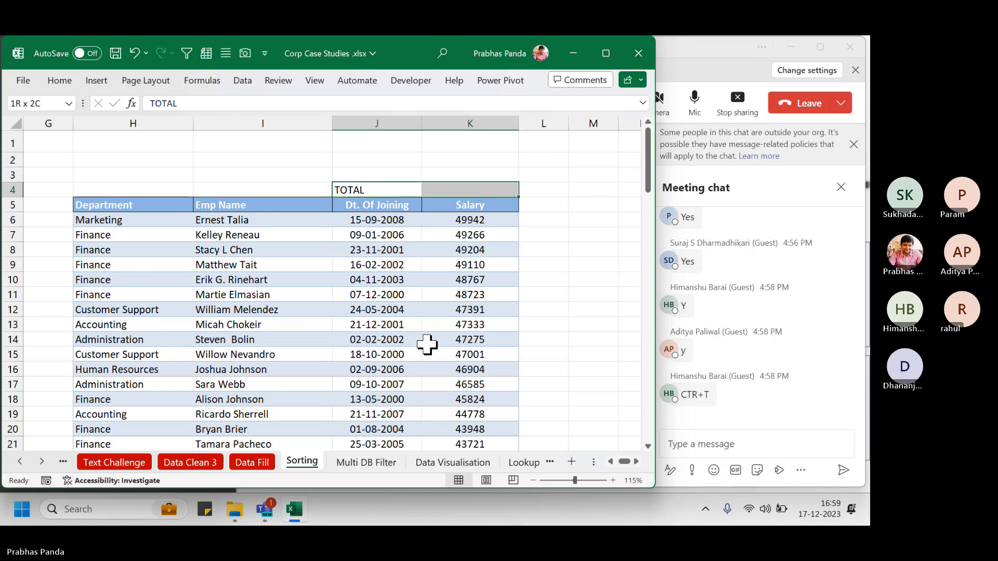
key("alt+h")
key("a")
key("c")
key("ctrl+b")
key("Down")
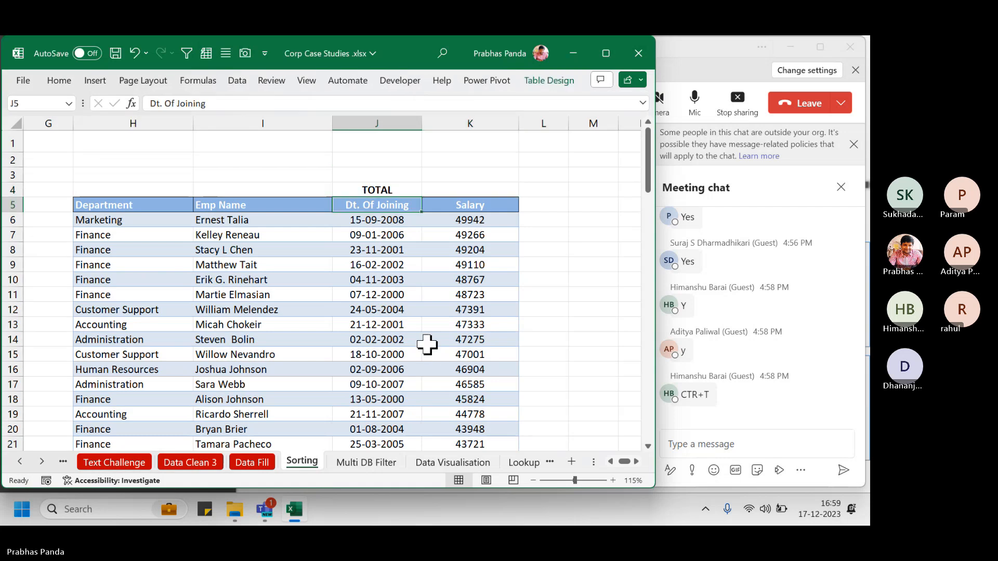
key("Up")
key("Right")
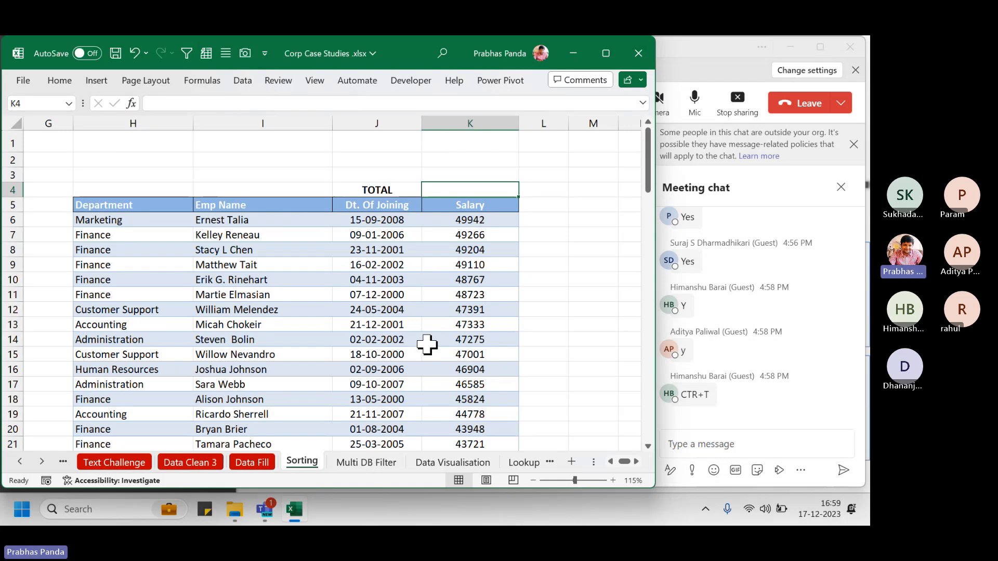
Start =SUBTOTAL(9, in K4, picking 9 - SUM as the function number
type("=SUBTOT")
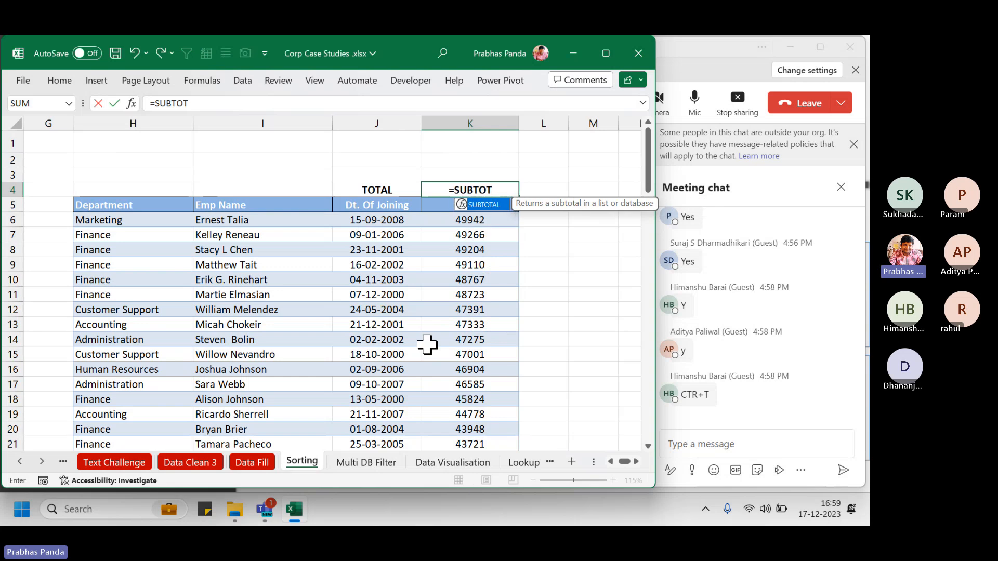
key("Tab")
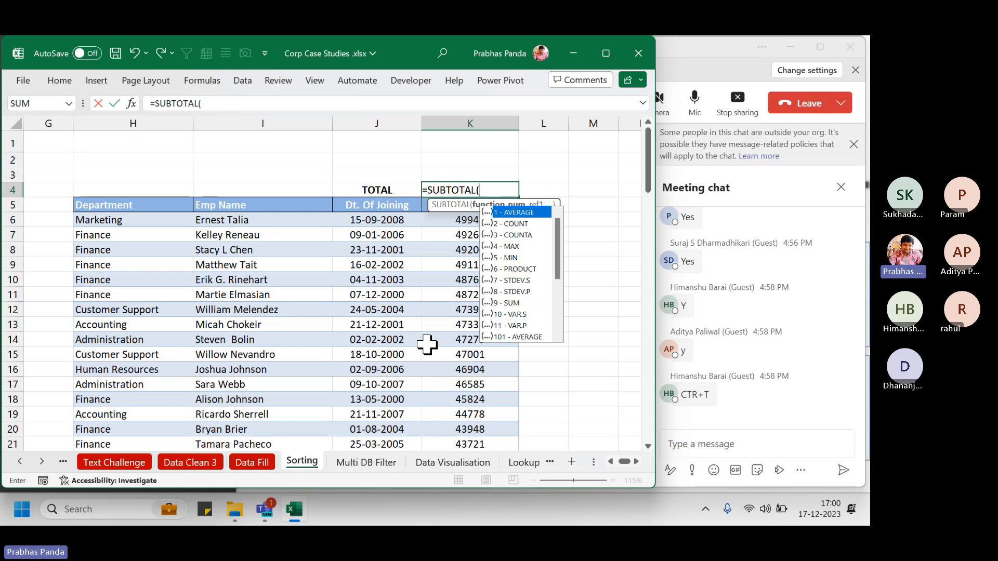
key("Down")
key("Down")
key("Down")
key("Down")
key("Down")
key("Down")
key("Down")
key("Down")
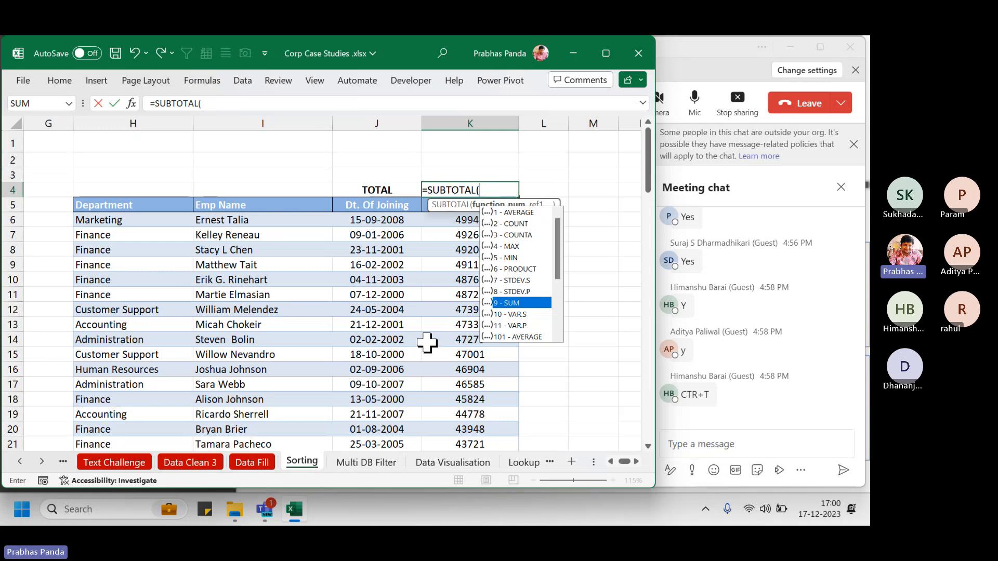
double_click(512, 303)
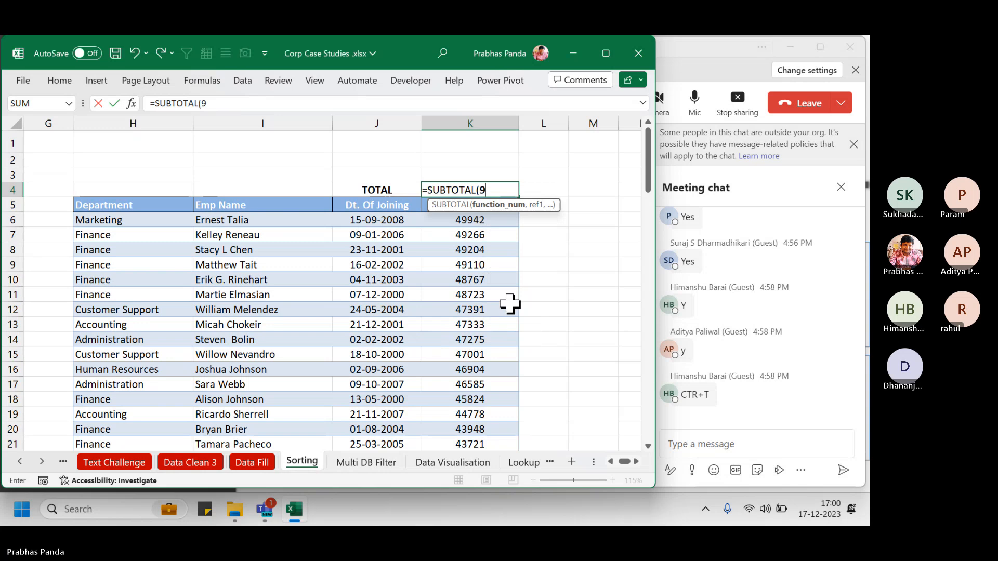
type(",")
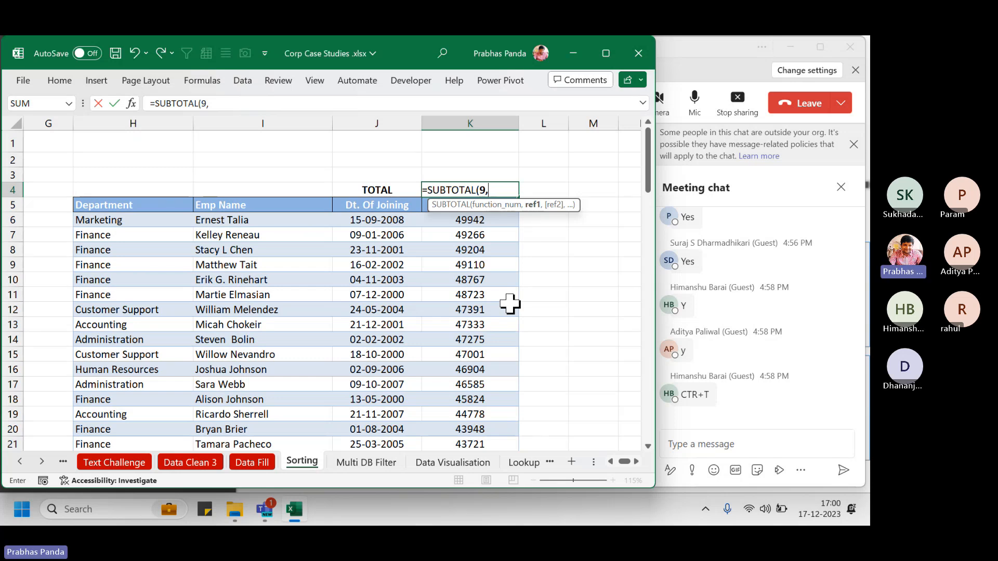
Complete K4 as =SUBTOTAL(9,Table2[Salary]), totalling 2911878
left_click(487, 222)
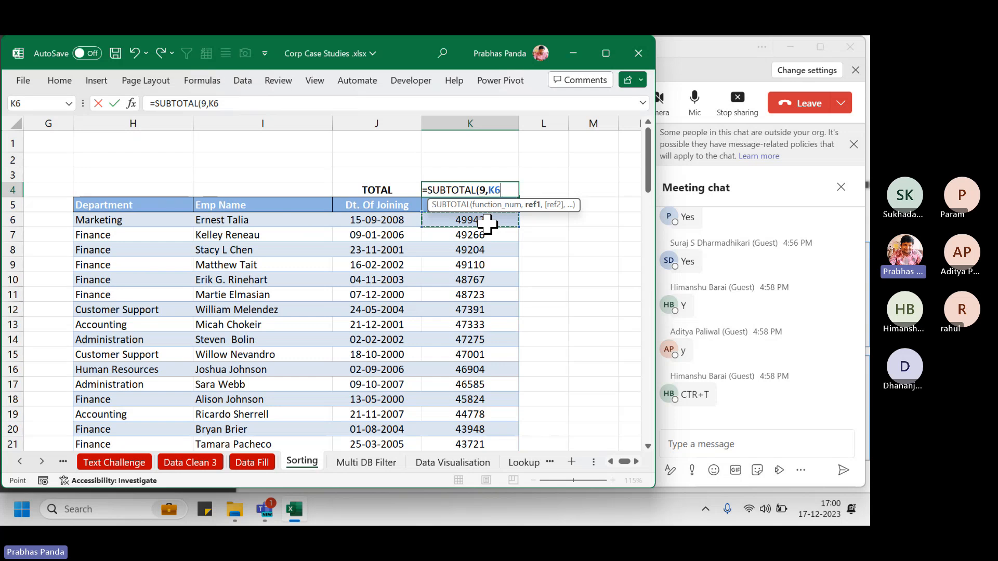
key("ctrl+shift+Down")
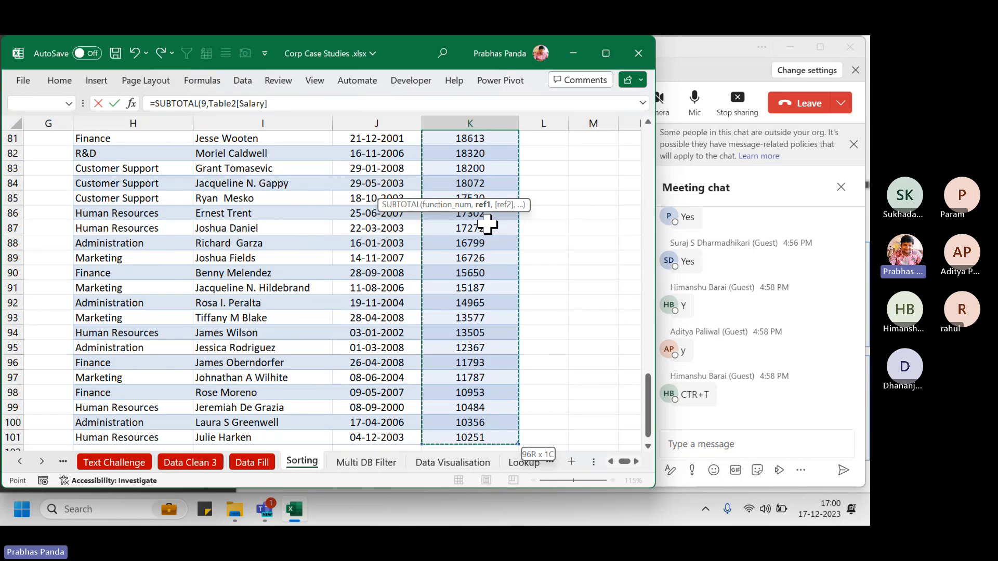
key("Return")
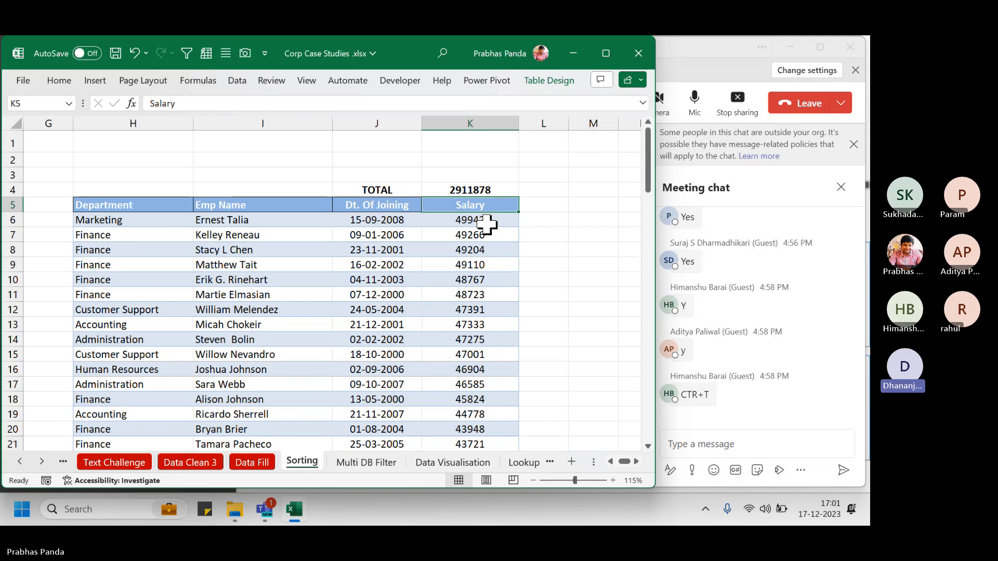
Recheck the K4 total, then jump back to column A of the Sorting sheet
key("Up")
key("Up")
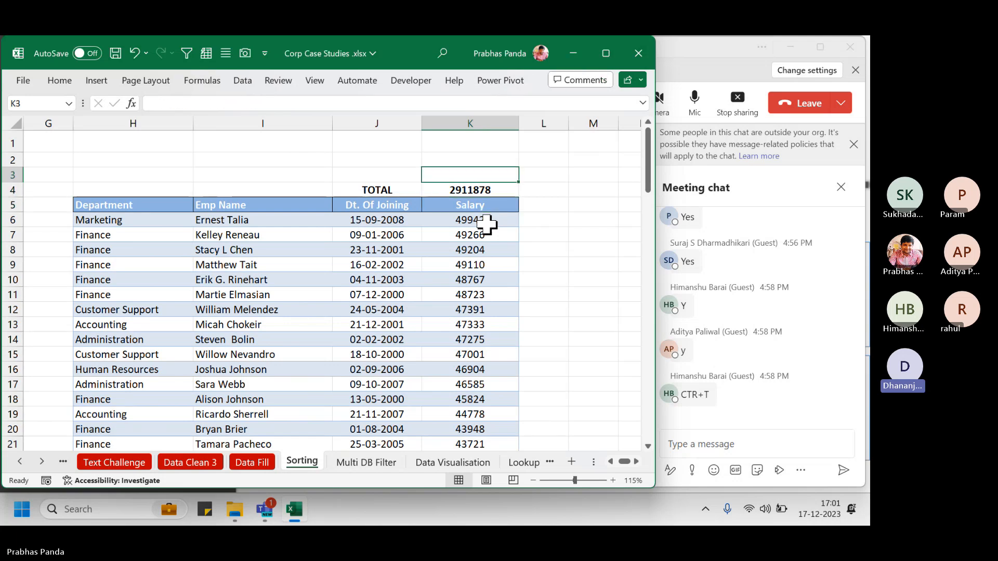
key("Down")
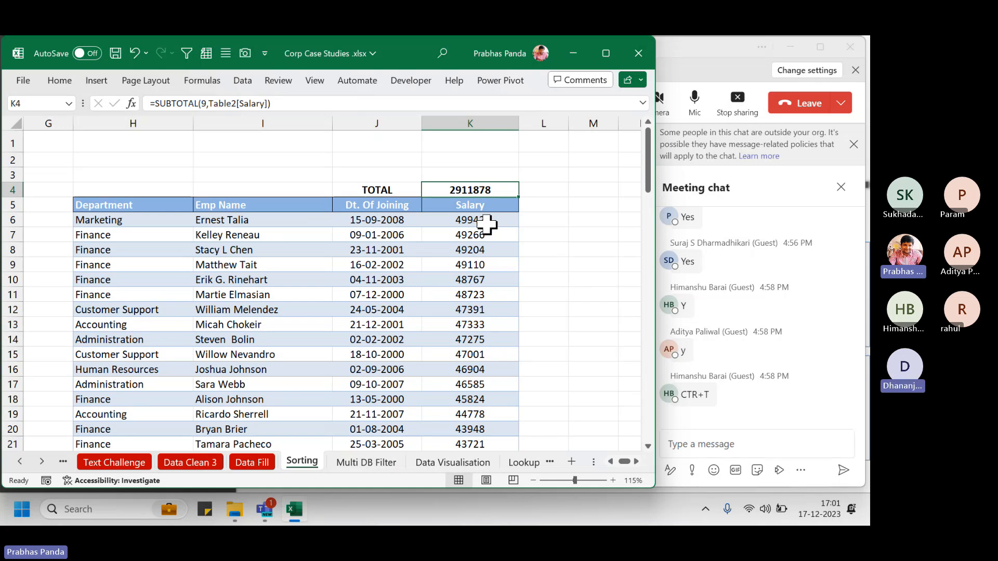
key("Left")
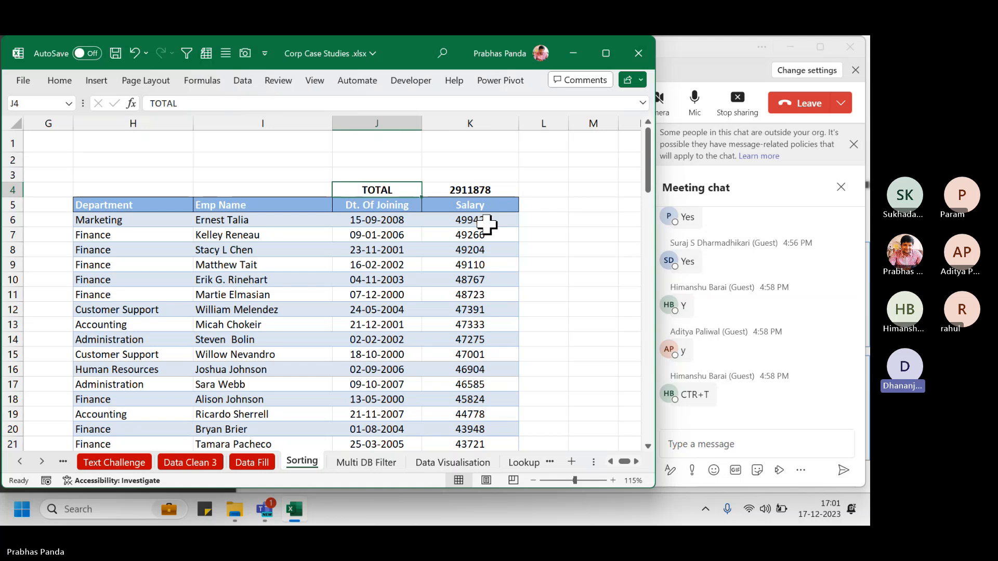
key("Home")
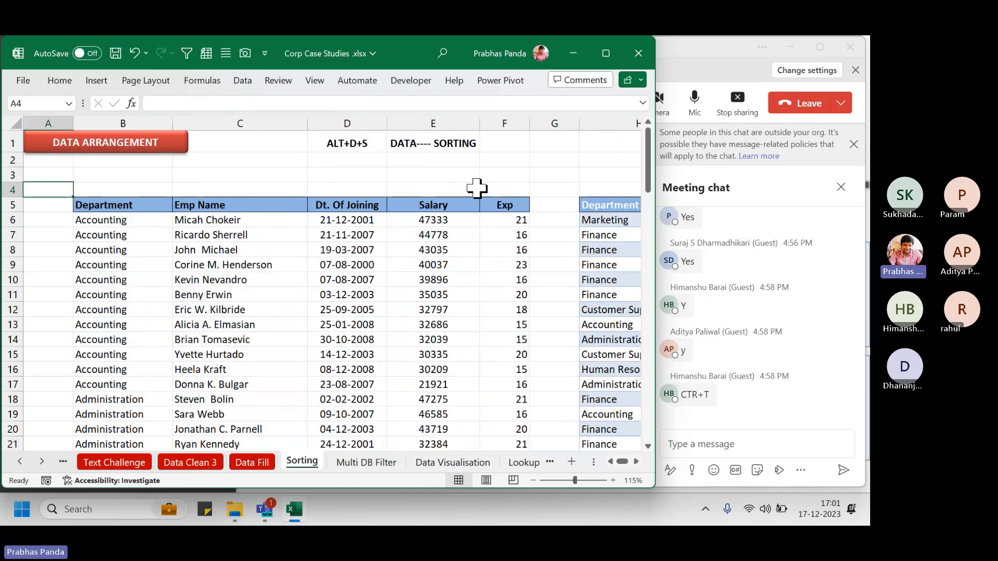
Enter =SUBTOTAL(9,E6:E101) in E4, matching the second table's 2911878 total
left_click(496, 191)
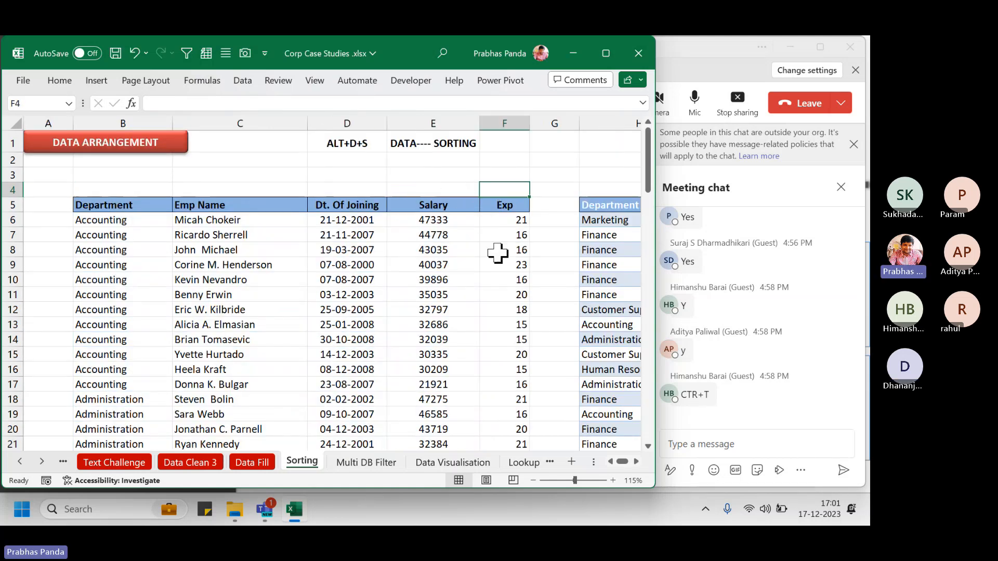
left_click(446, 188)
type("=S")
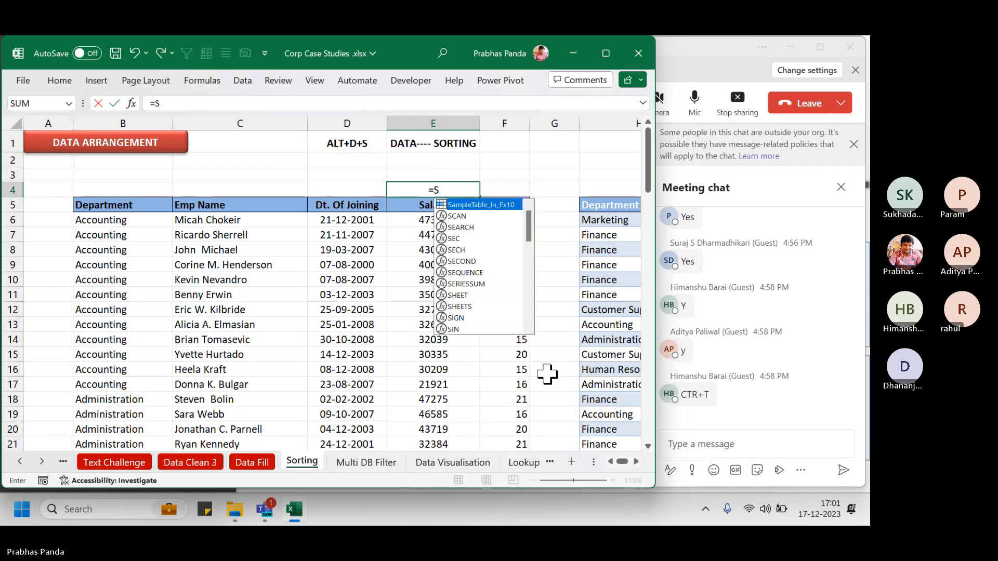
type("UBTOTAL(")
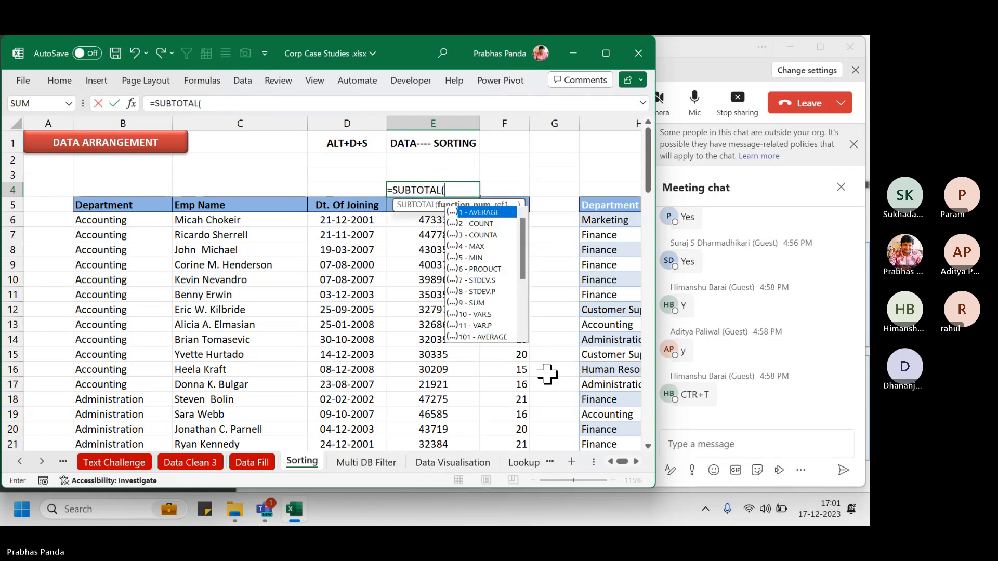
type("9")
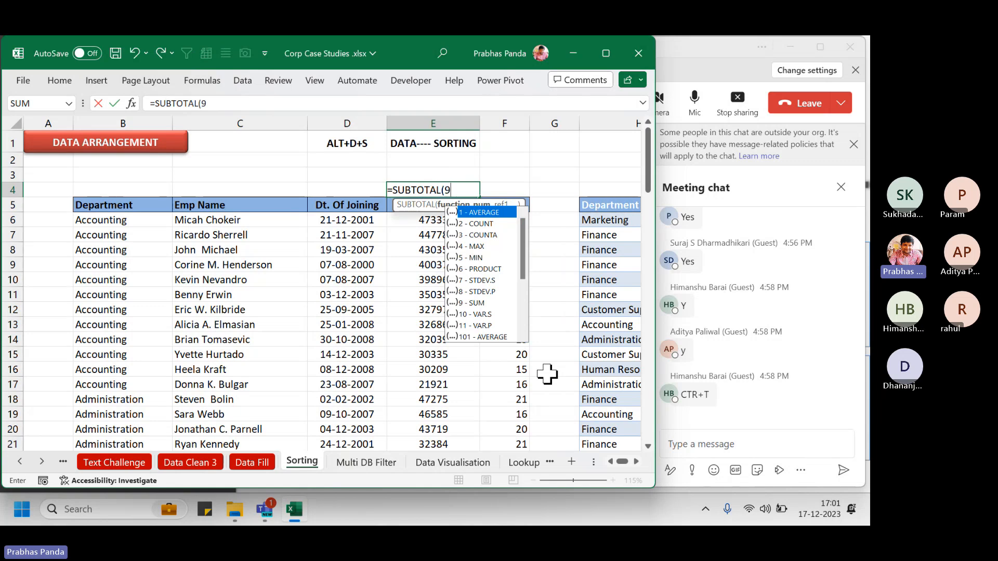
type(".")
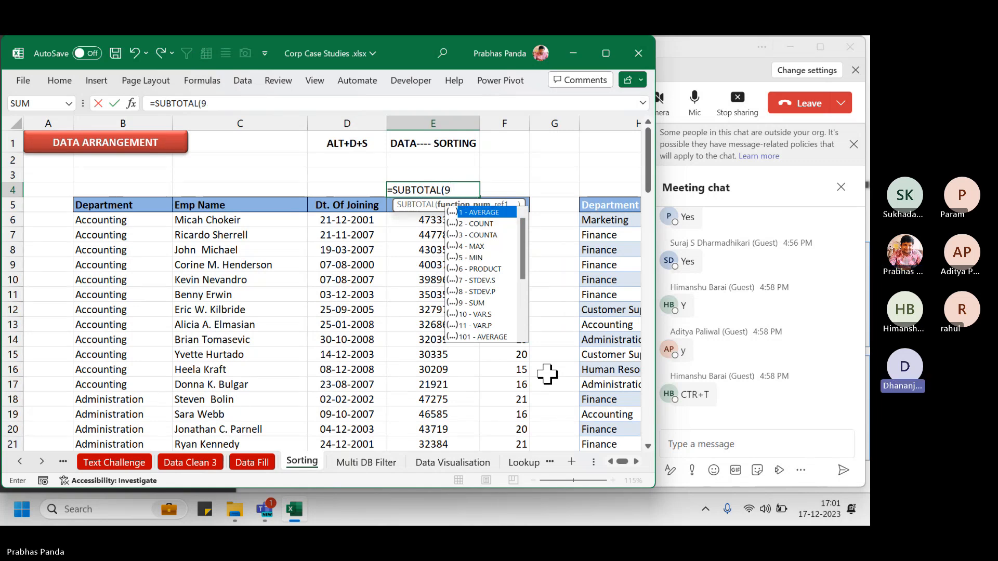
key("BackSpace")
type(",")
key("Down")
key("Down")
key("ctrl+shift+Down")
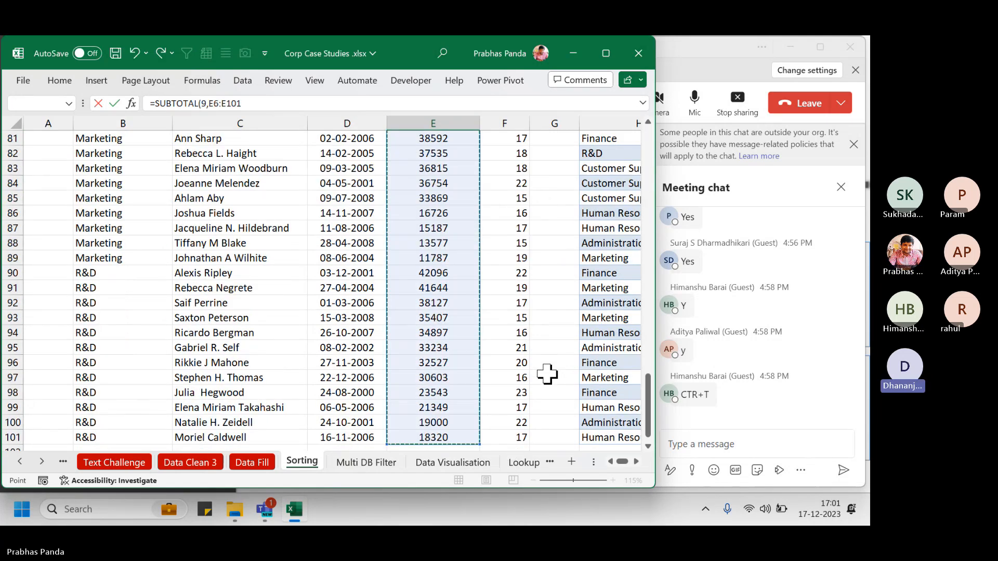
key("Return")
scroll(546, 374, "up", 2)
left_click(423, 190)
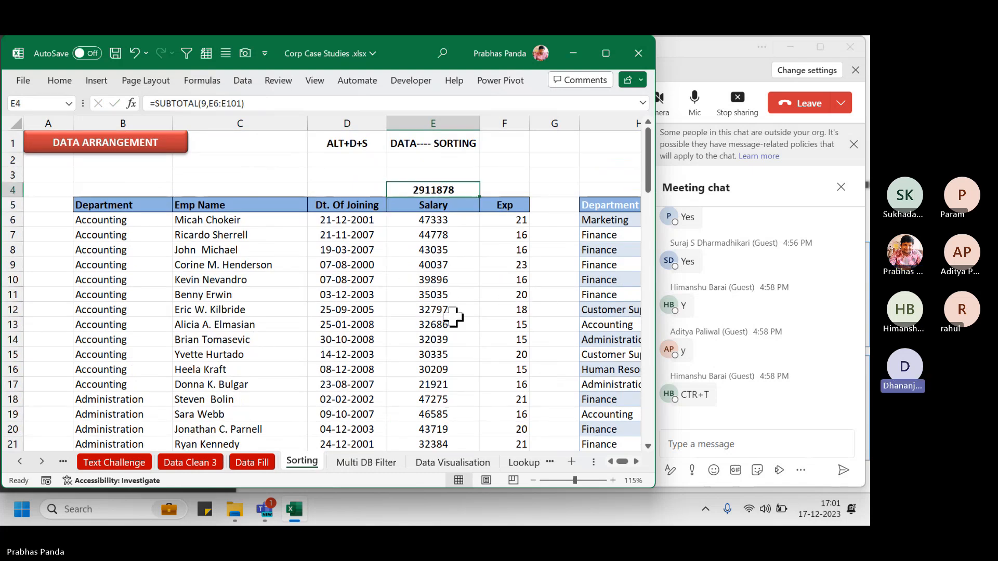
Hide rows 10 to 15 of the table with Ctrl+9
left_click(273, 300)
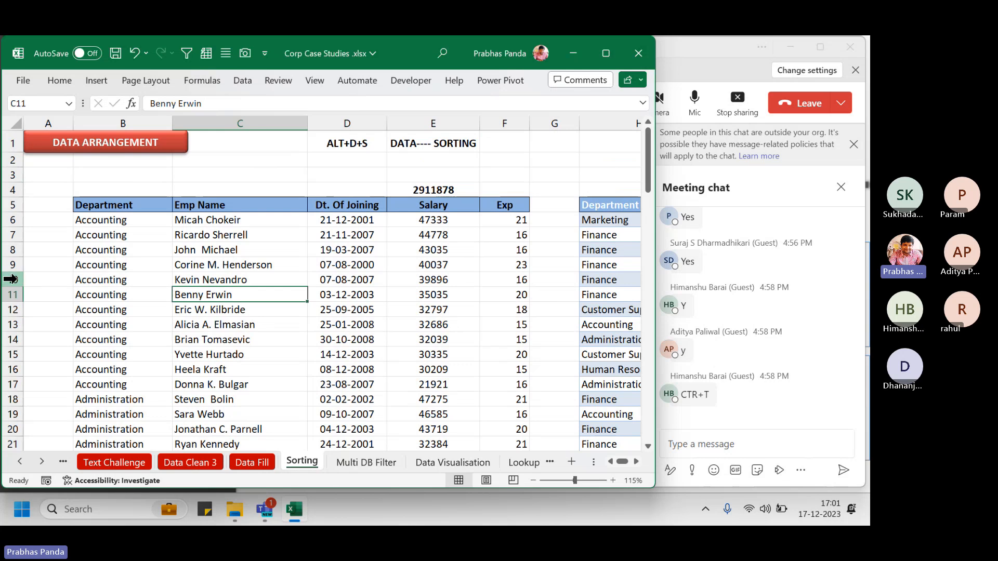
left_click_drag(12, 280, 2, 354)
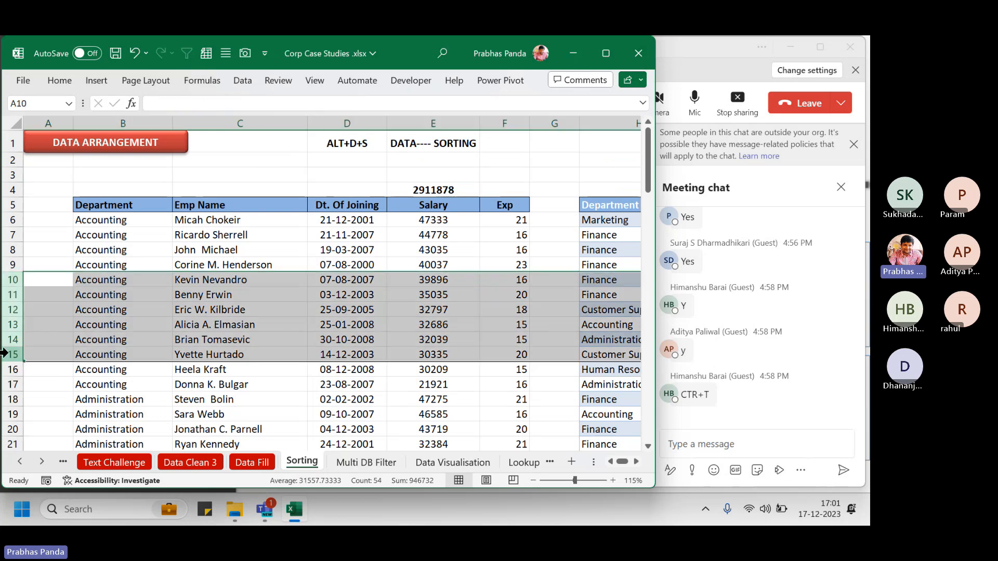
key("ctrl+9")
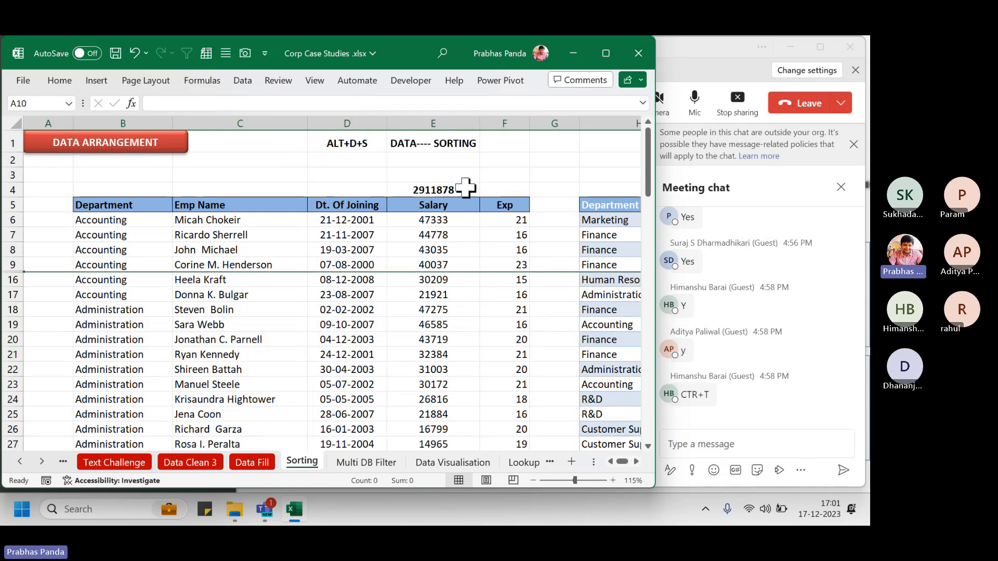
key("ctrl")
key("ctrl")
key("ctrl")
key("ctrl")
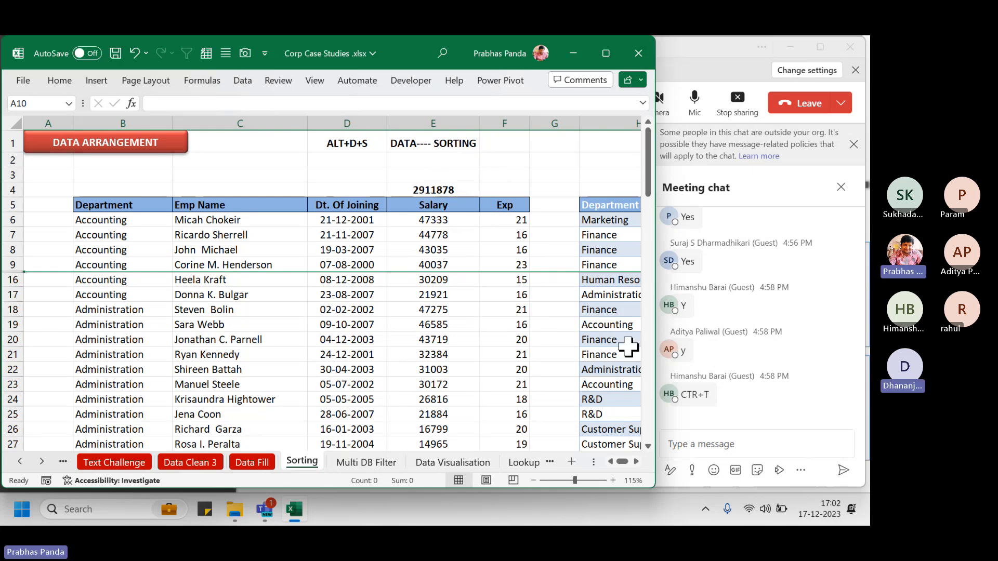
key("Right")
key("Right")
key("Right")
key("Right")
key("Right")
key("Right")
key("Right")
key("Right")
key("Right")
key("Right")
key("Right")
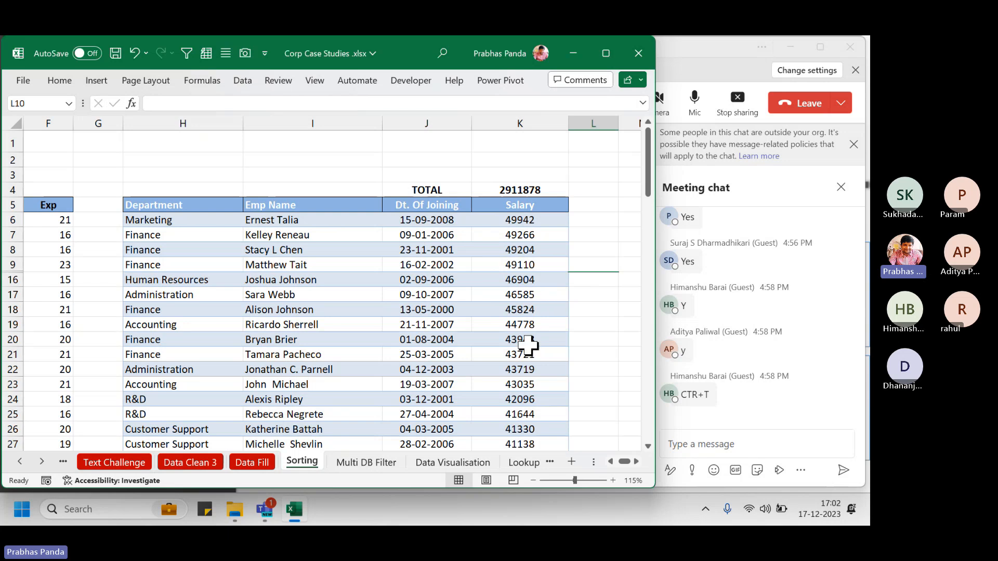
Return to cell E4, whose total still reads 2911878
left_click(189, 173)
key("Left")
key("Left")
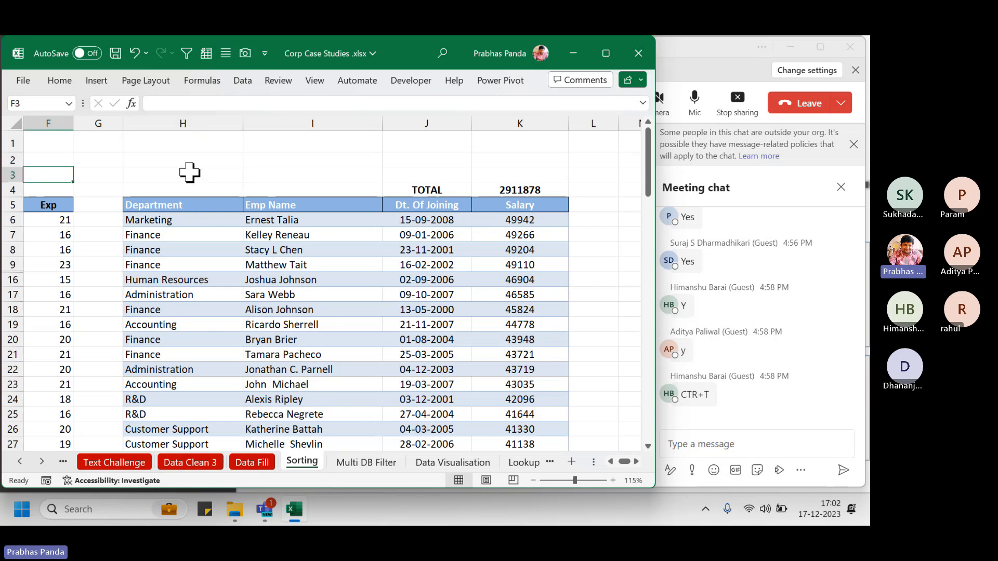
key("Left")
key("Left")
key("Left")
key("Left")
key("Left")
key("Right")
key("Right")
key("Right")
key("Right")
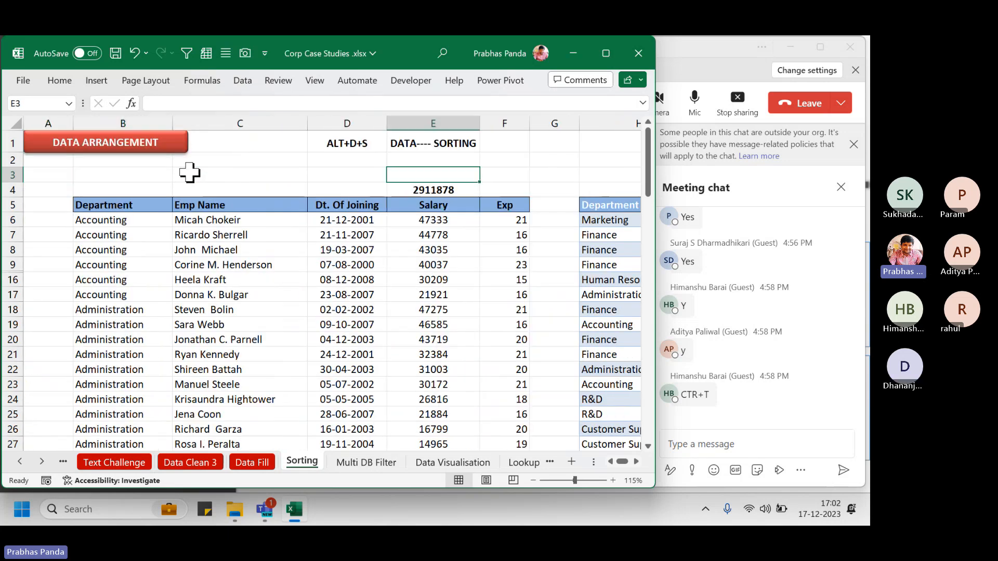
key("Down")
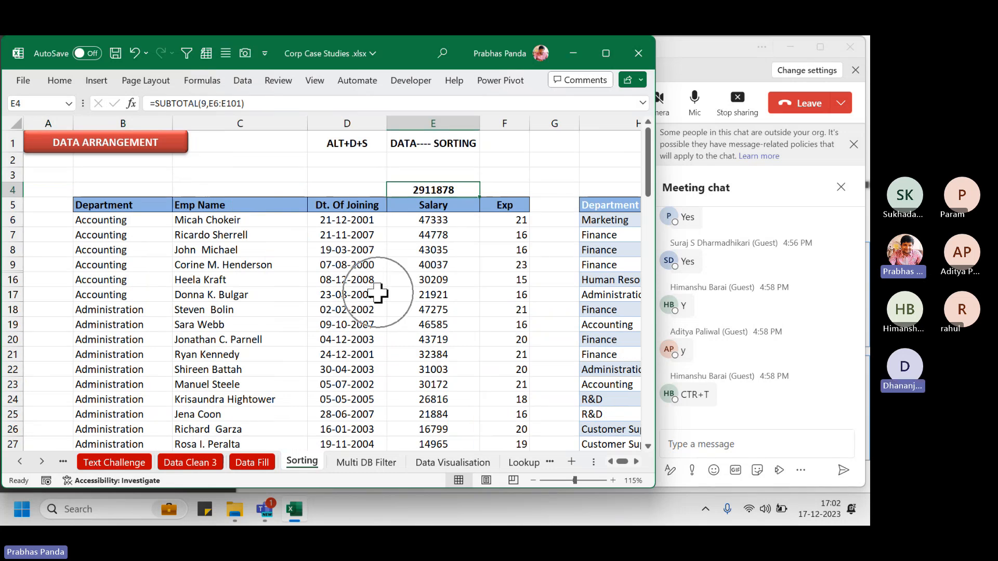
Change the E4 SUBTOTAL function number from 9 to 109 (SUM ignoring hidden rows)
key("F2")
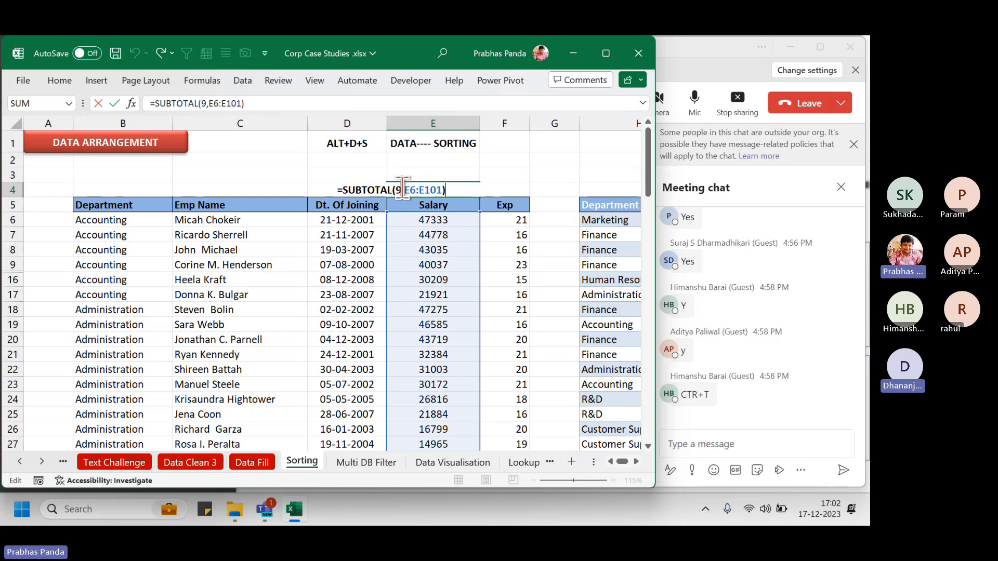
key("BackSpace")
type("109")
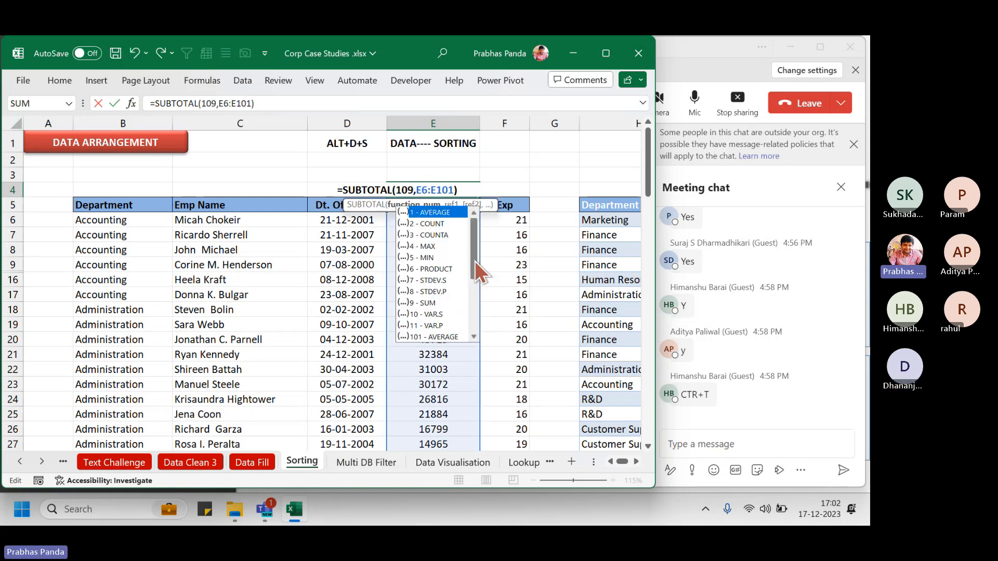
left_click_drag(474, 261, 469, 328)
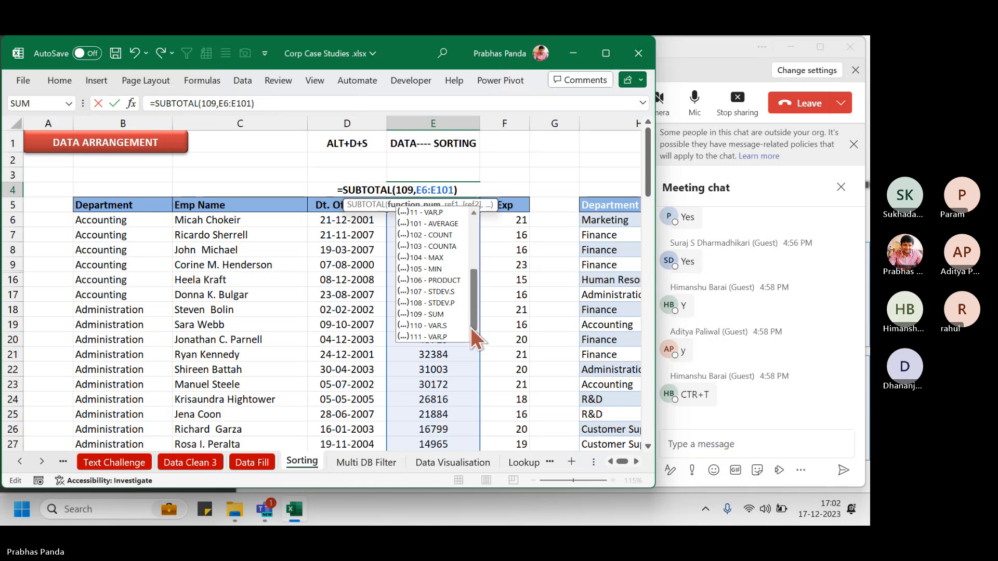
left_click(425, 316)
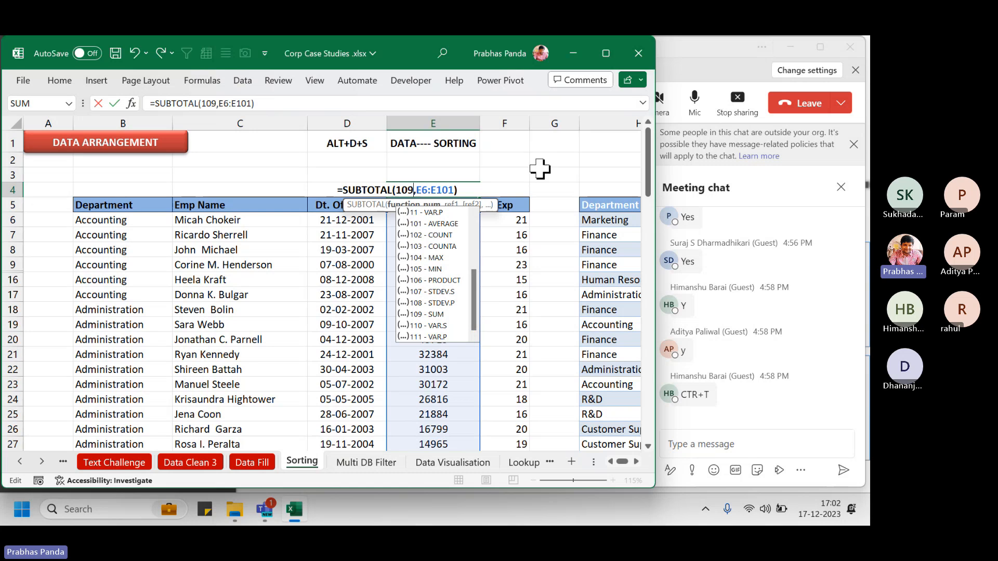
key("Return")
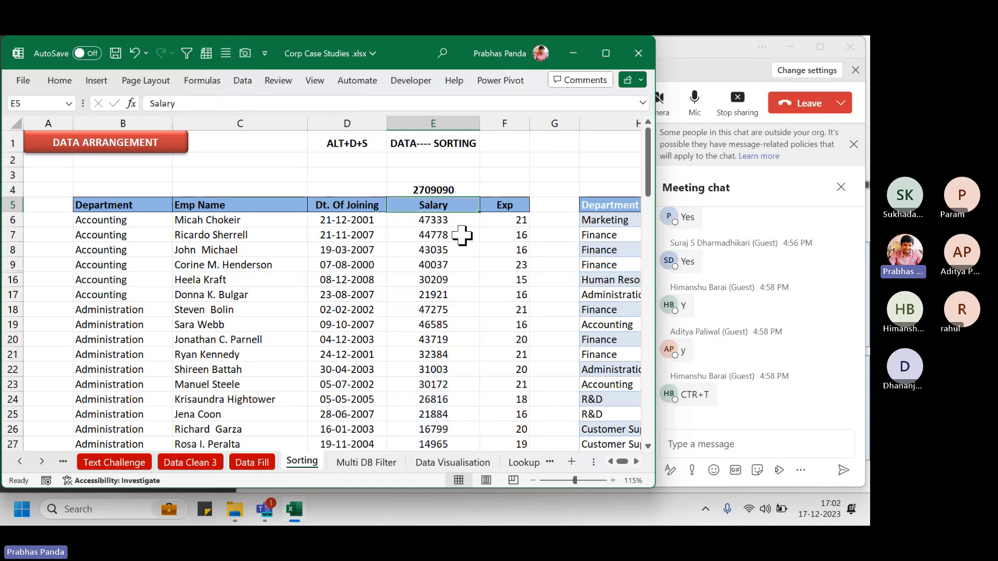
Select the salaries from E6 down to compare their sum with the new 2709090 total
left_click(473, 188)
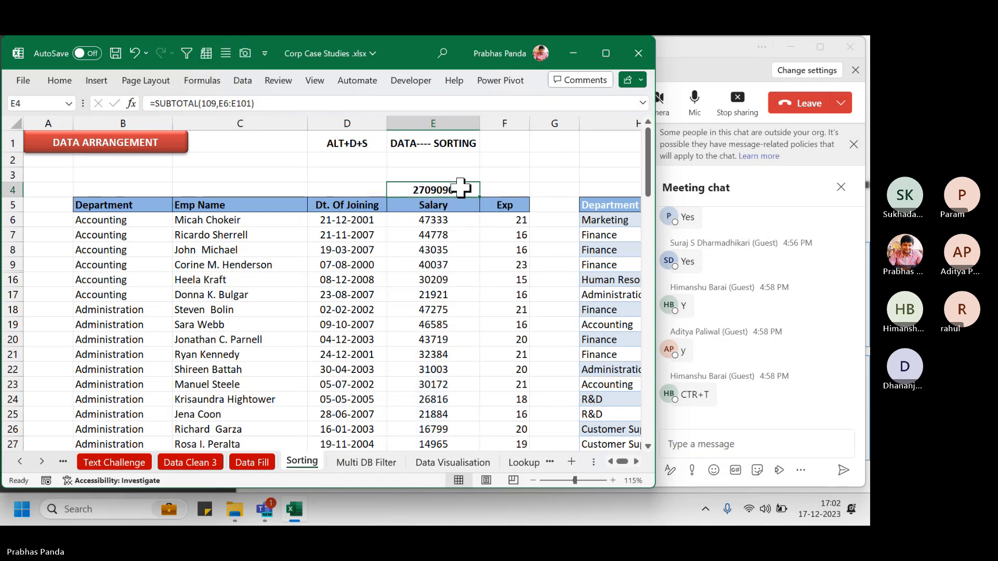
left_click_drag(463, 223, 436, 387)
key("ctrl+shift+Down")
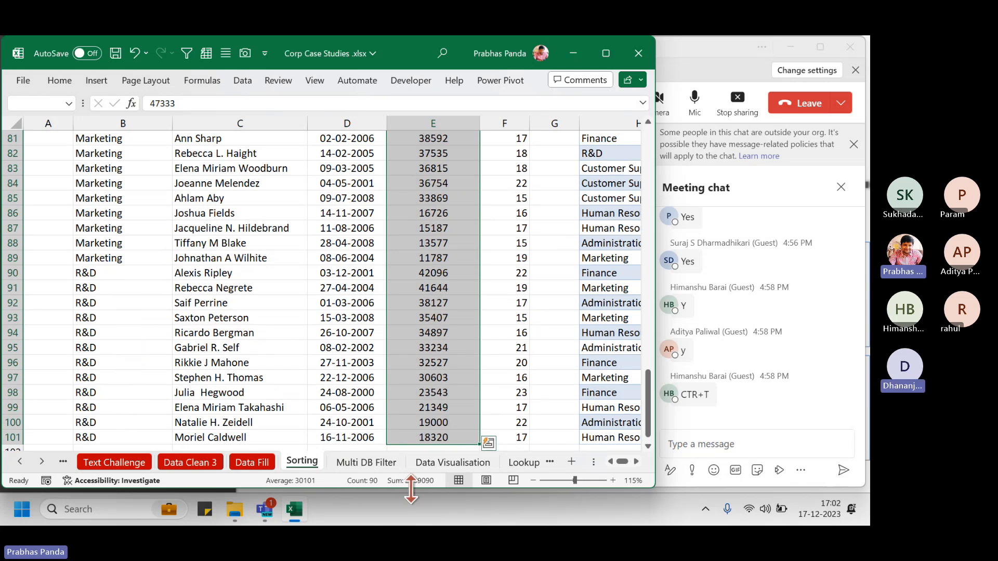
left_click_drag(648, 419, 663, 179)
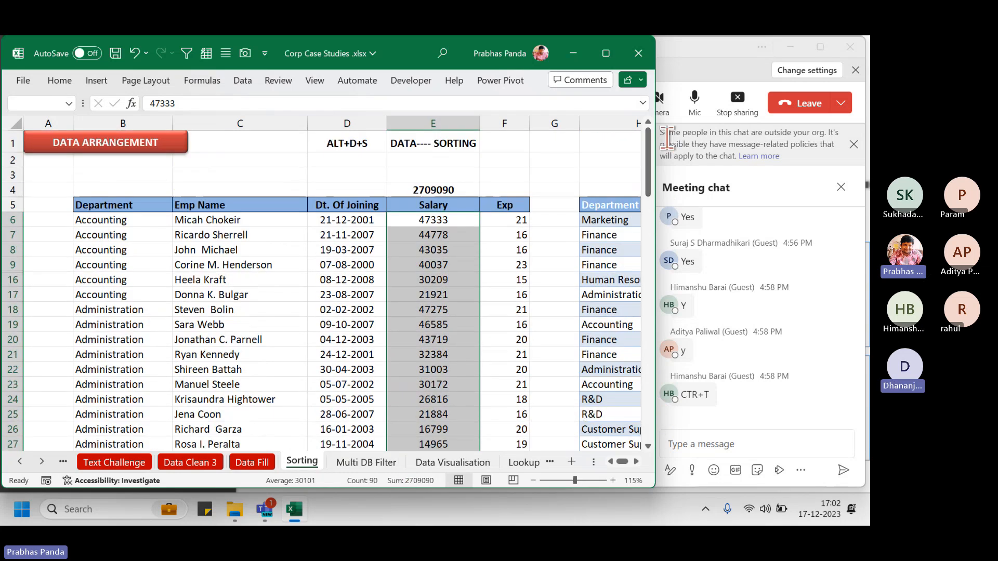
left_click(424, 191)
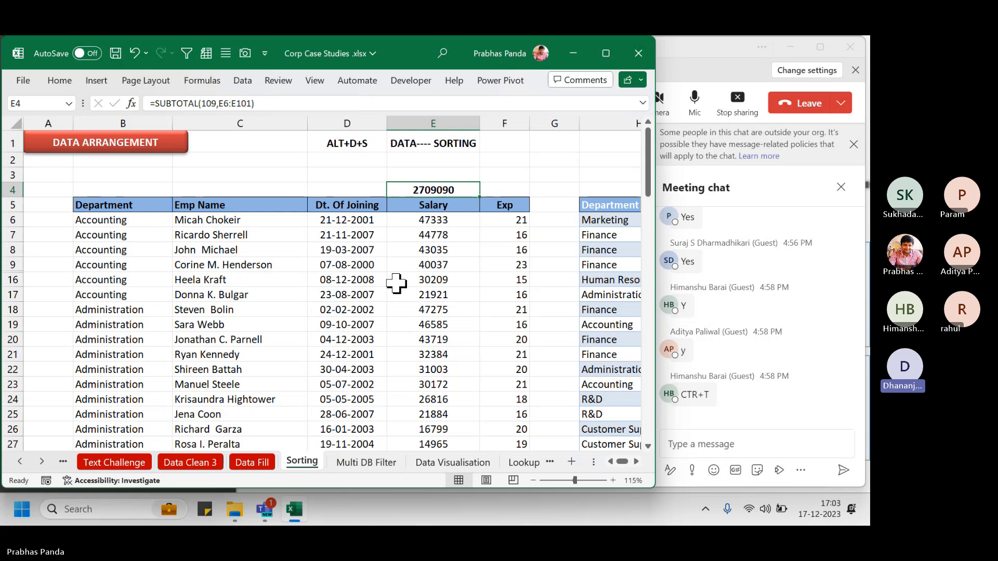
Undo the 109 change to restore rows 10–15, and delete the E4 total
key("ctrl+z")
key("ctrl+z")
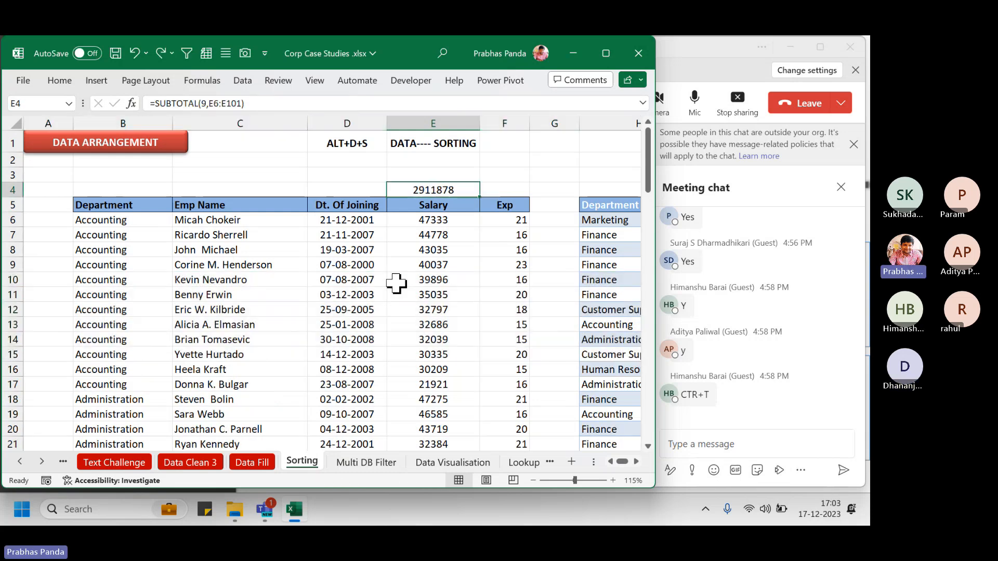
key("Delete")
left_click(500, 254)
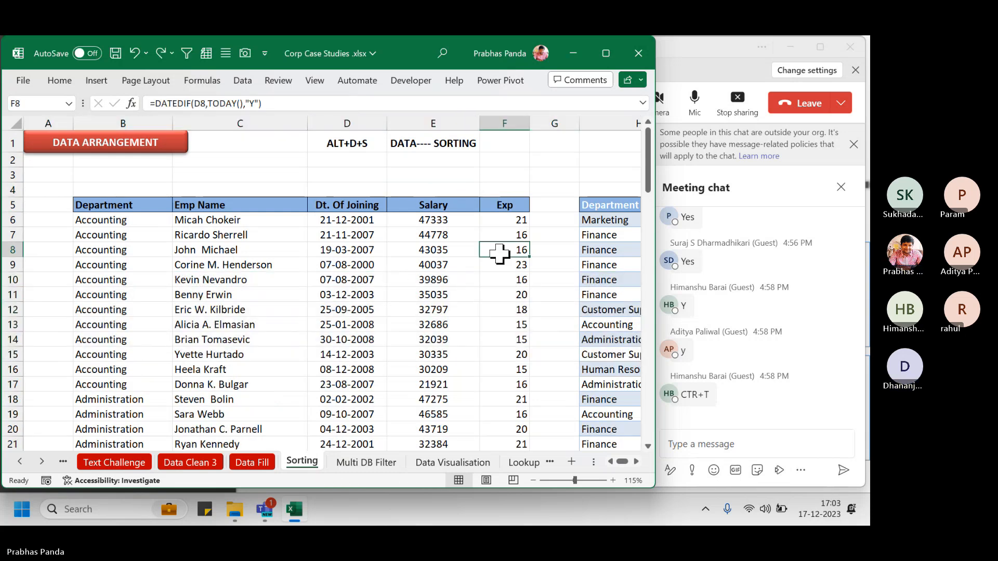
Move to the Department table on the right and select its K4 total of 2911878
key("Right")
key("Right")
key("Right")
key("Right")
key("Right")
key("Right")
key("Right")
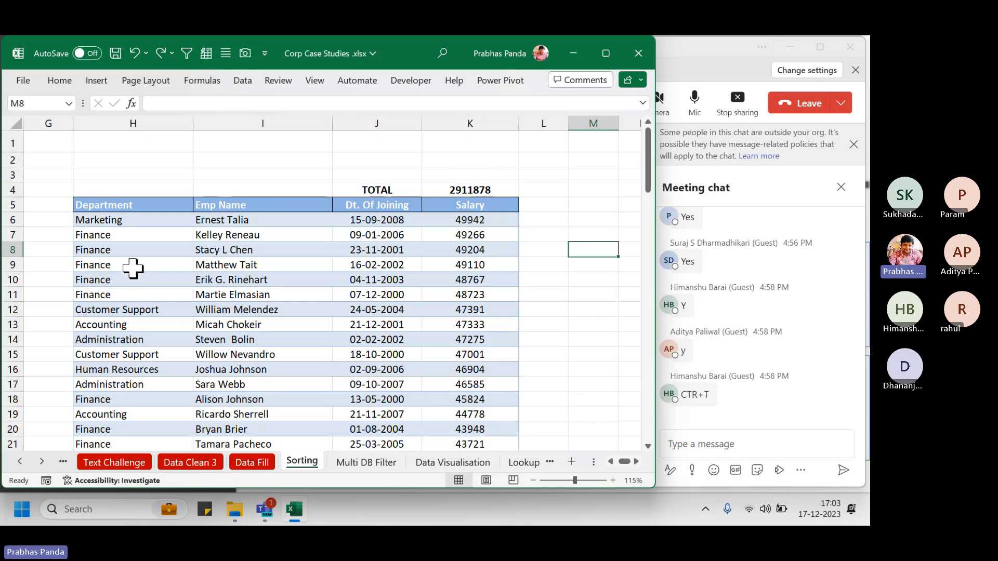
left_click_drag(102, 205, 470, 398)
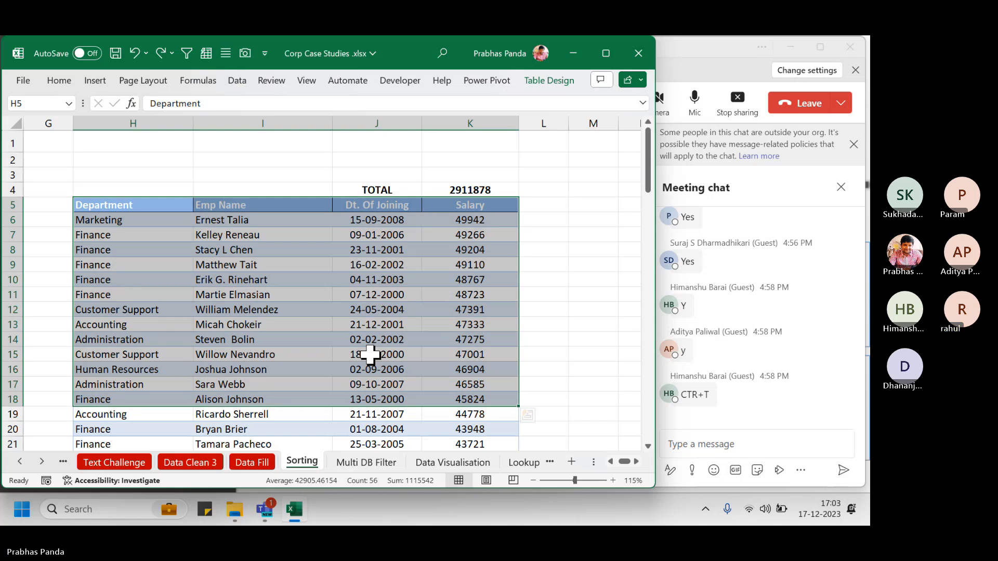
left_click(264, 291)
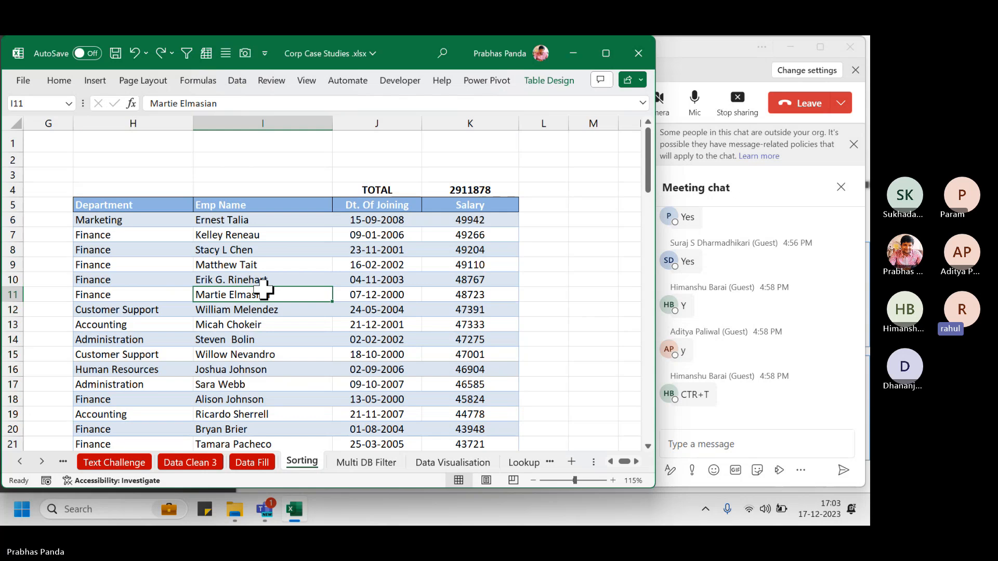
left_click(466, 190)
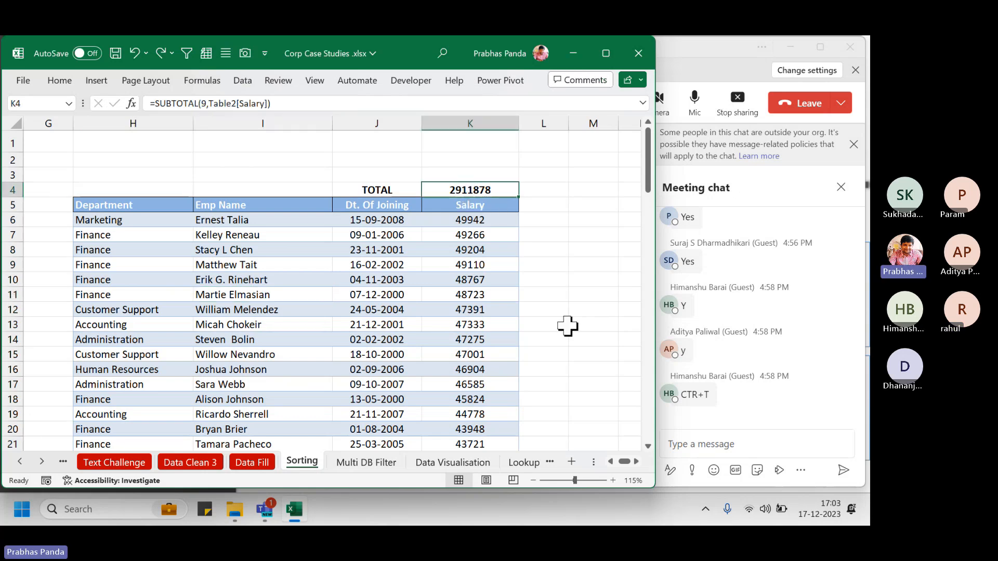
Replace the K4 formula with =SUM(Table2[Salary]), totalling 2911878
key("F2")
key("Escape")
type("=SUM(")
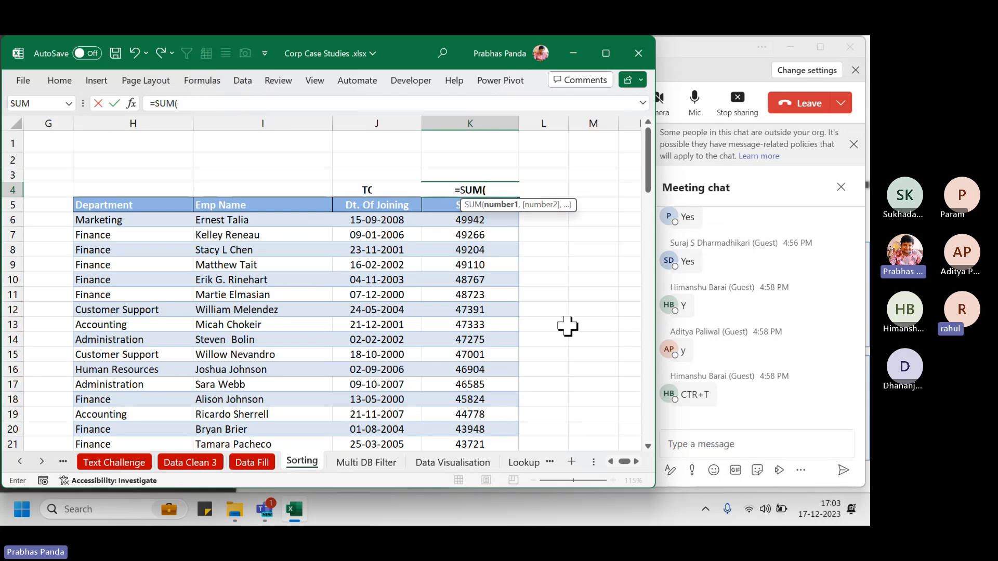
key("Down")
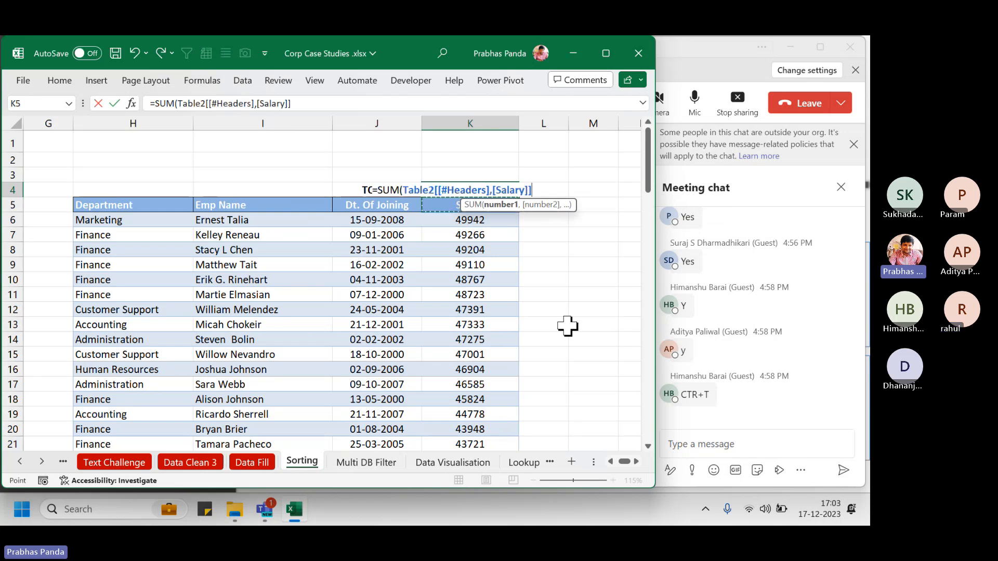
key("Down")
key("ctrl+shift+Down")
key("Return")
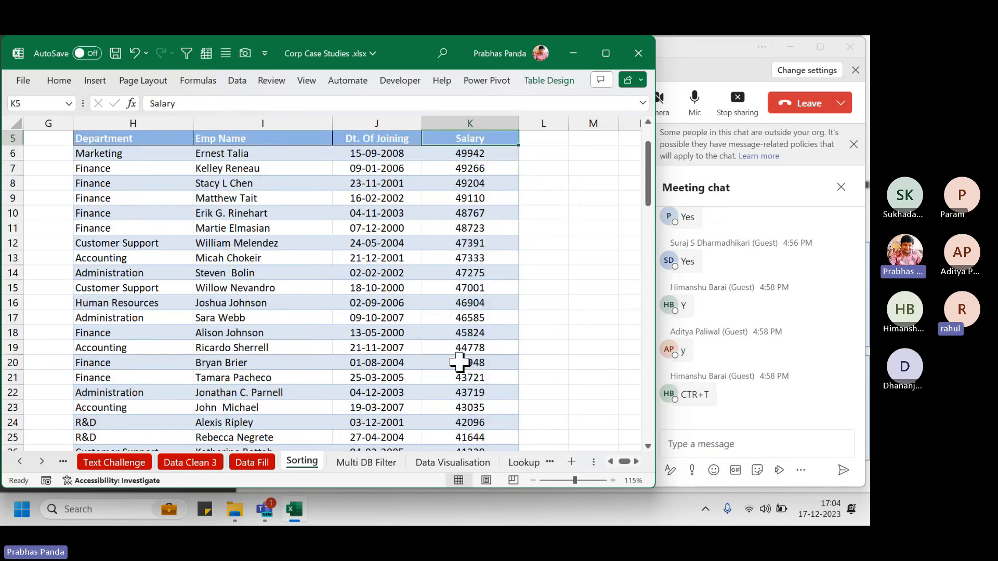
Hide rows 9–17 to test the K4 total, then undo to bring them back
scroll(455, 348, "up", 2)
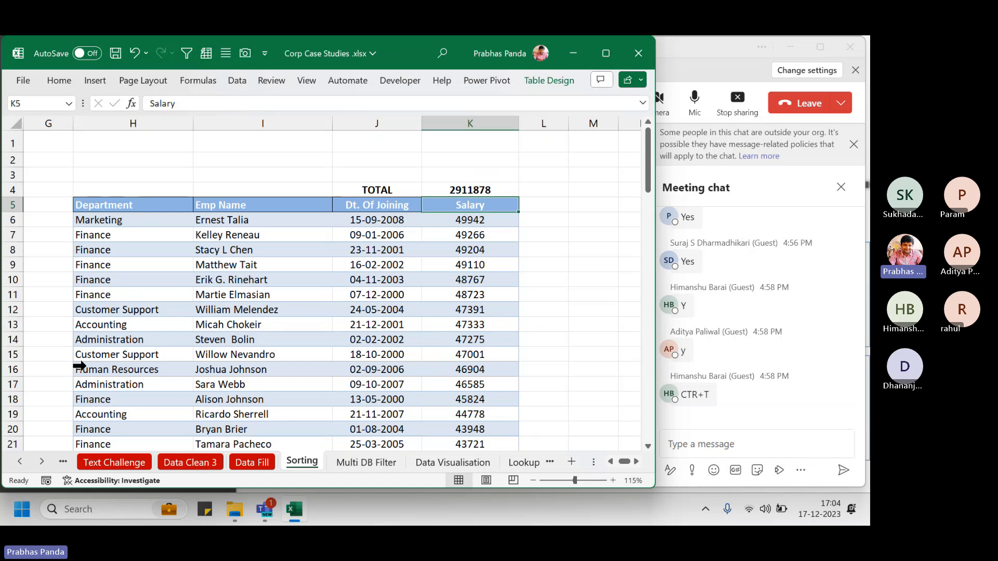
left_click_drag(8, 264, 14, 386)
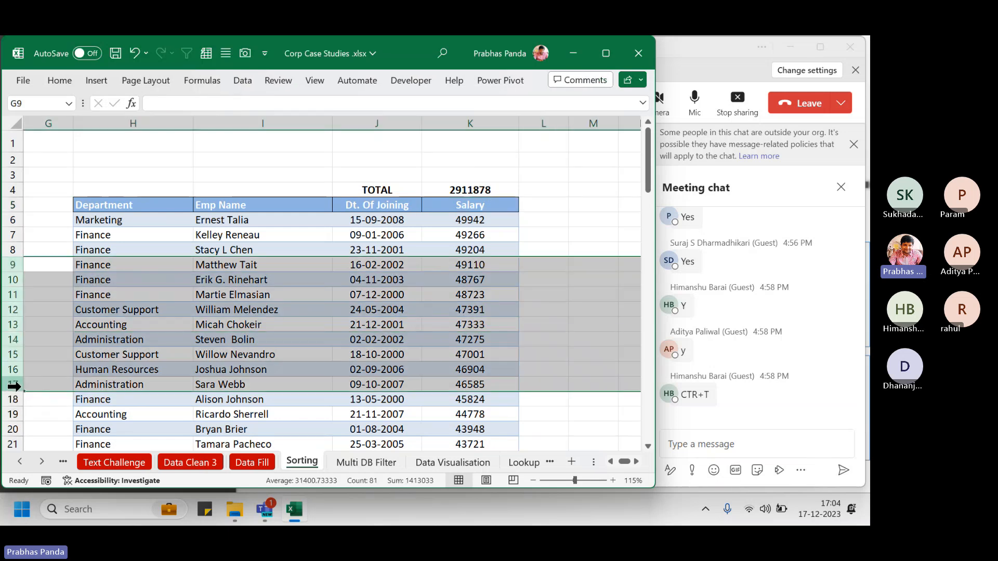
key("ctrl+9")
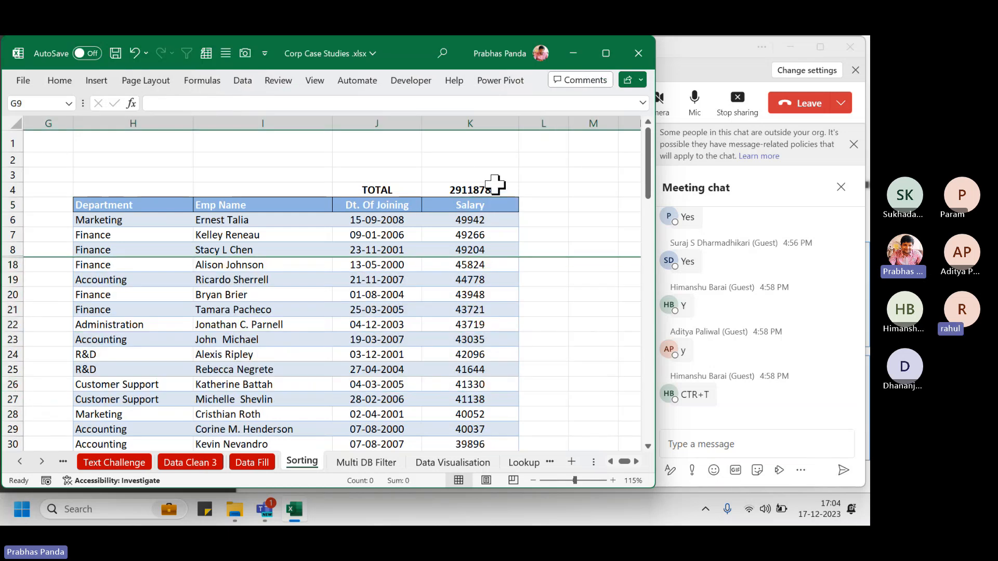
left_click(513, 188)
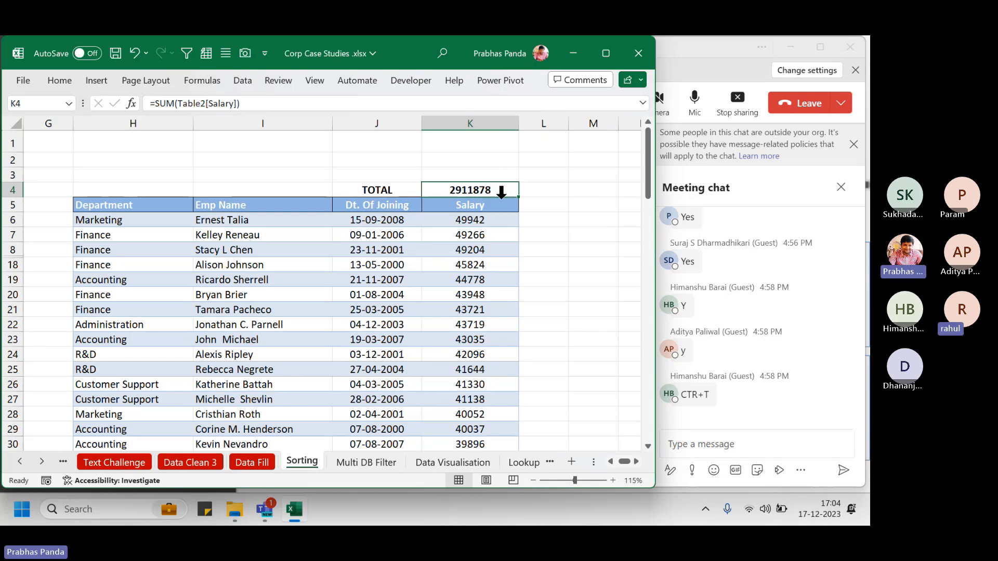
key("ctrl+z")
left_click(489, 191)
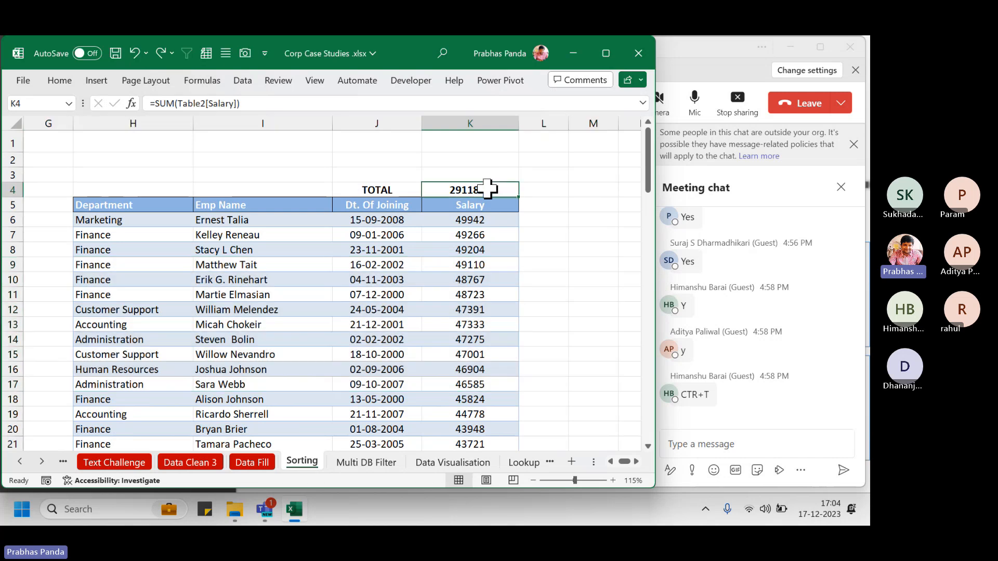
Enter =SUBTOTAL(109,Table2[Salary]) in K4
key("F2")
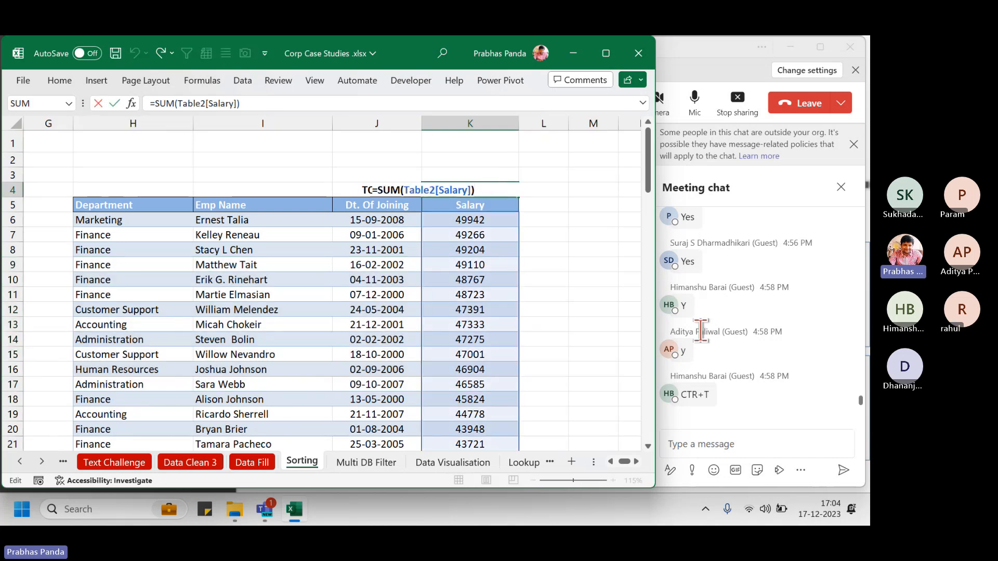
key("Escape")
type("=SUB")
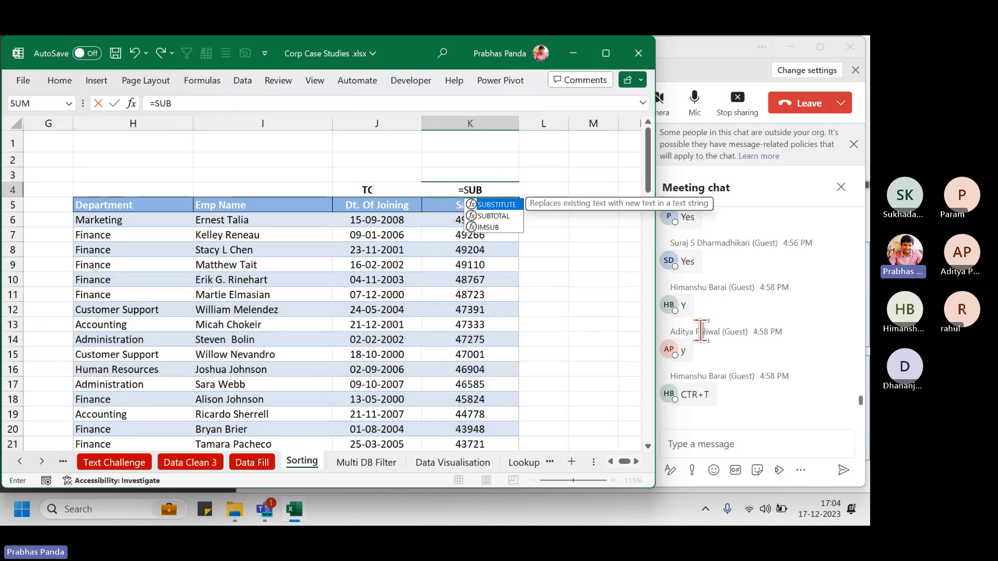
type("TOTAL(")
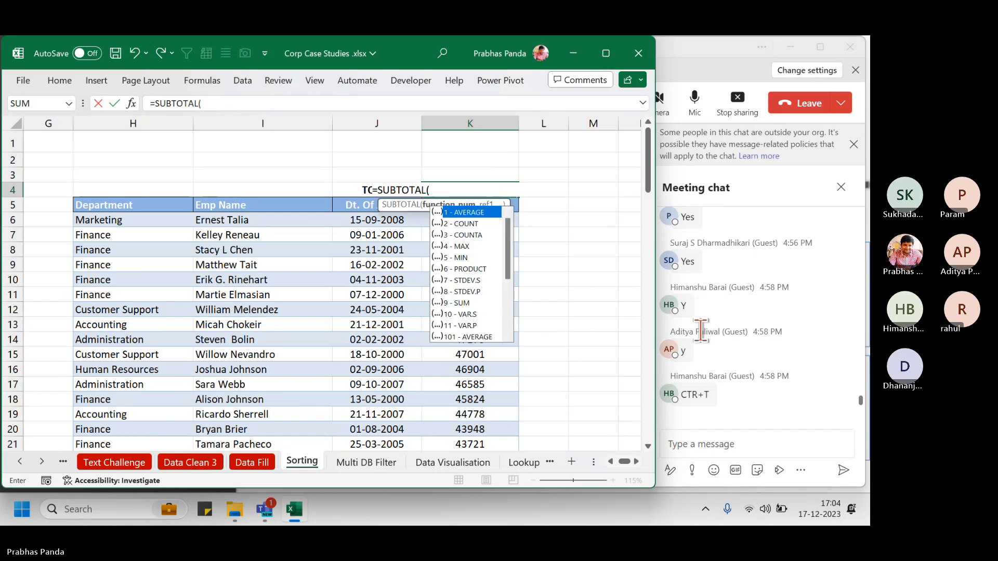
type("109,")
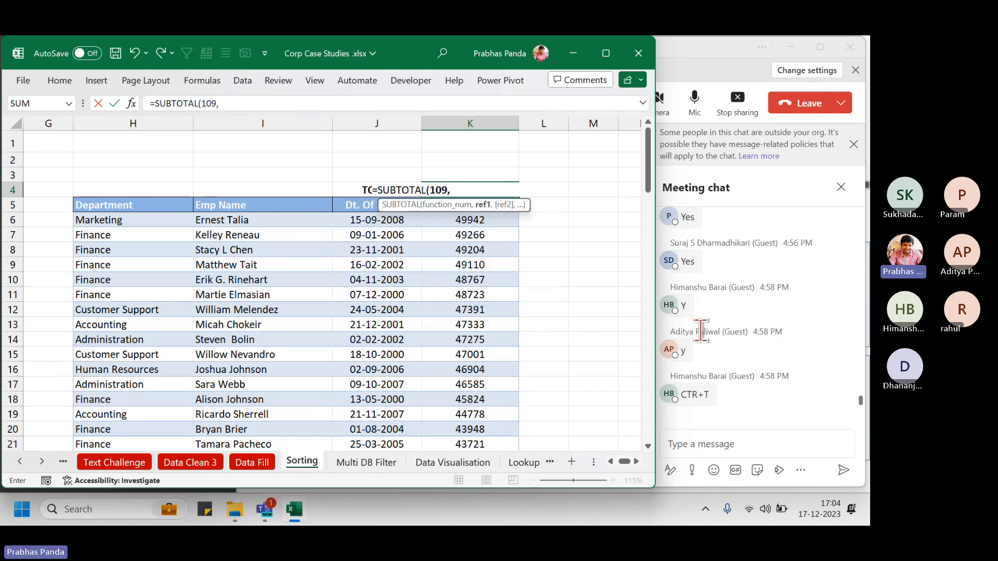
left_click(505, 222)
key("ctrl+shift+Down")
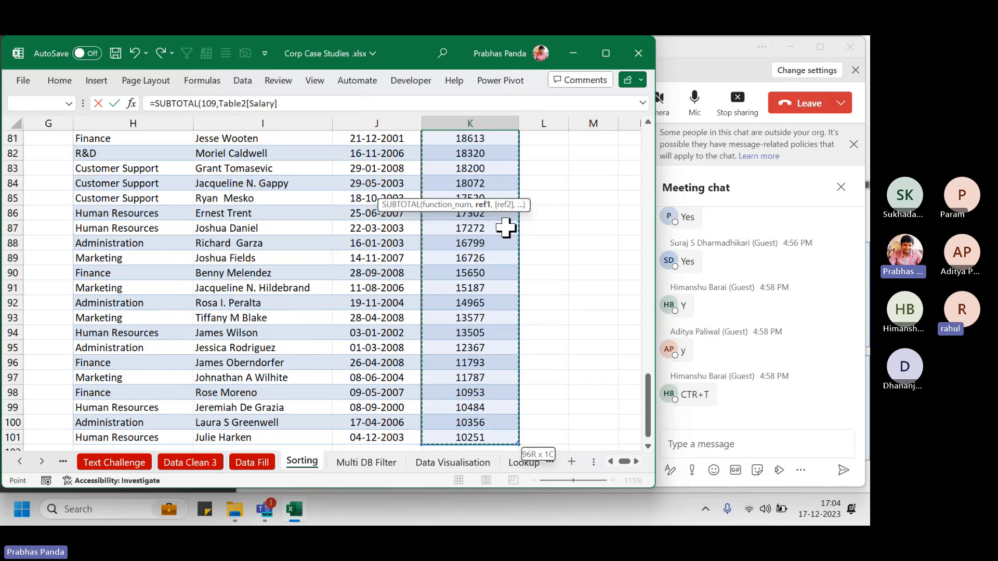
key("Return")
Hide rows 10–15 to test the SUBTOTAL 109 total, then undo and recheck K4
scroll(506, 227, "up", 2)
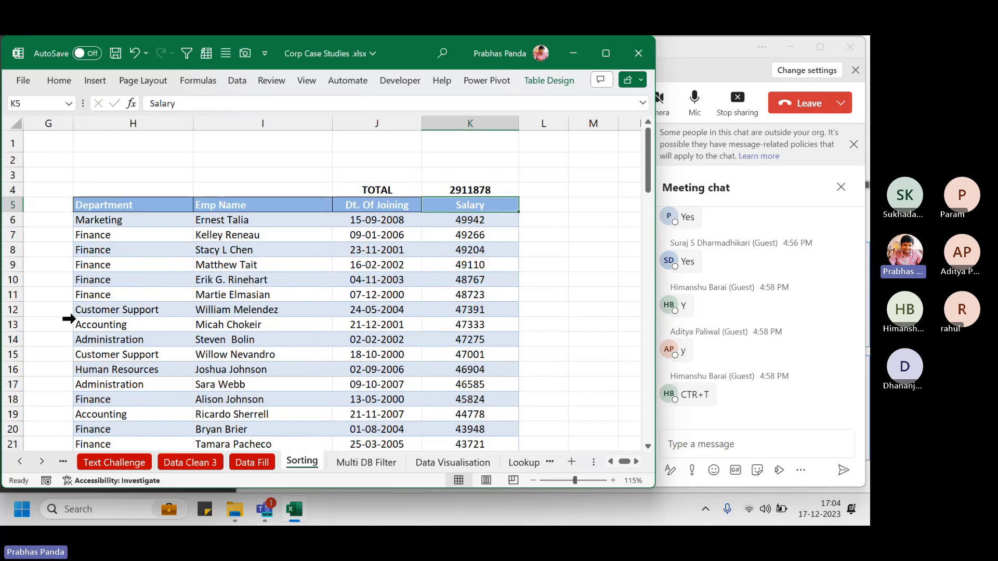
left_click_drag(9, 276, 6, 360)
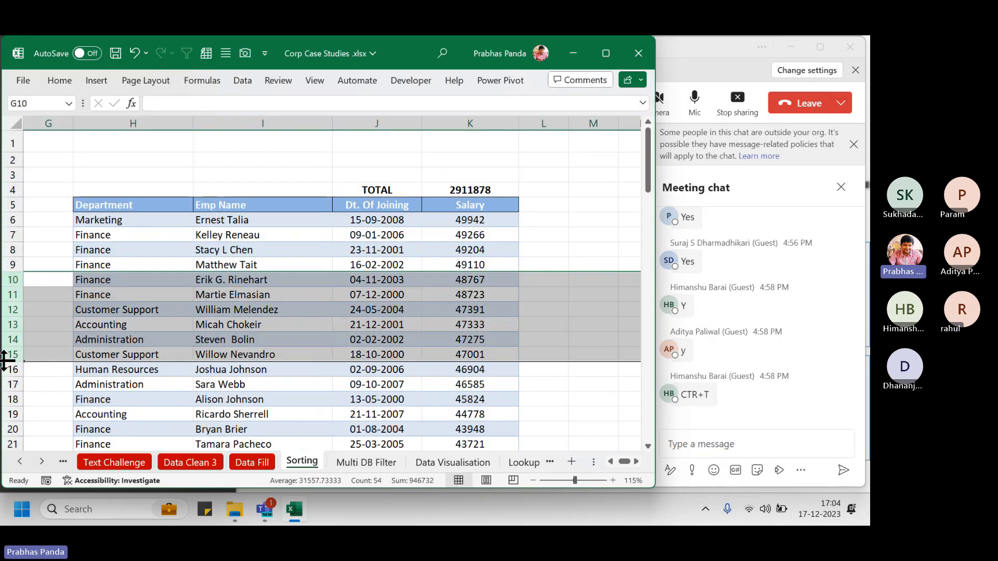
key("ctrl+9")
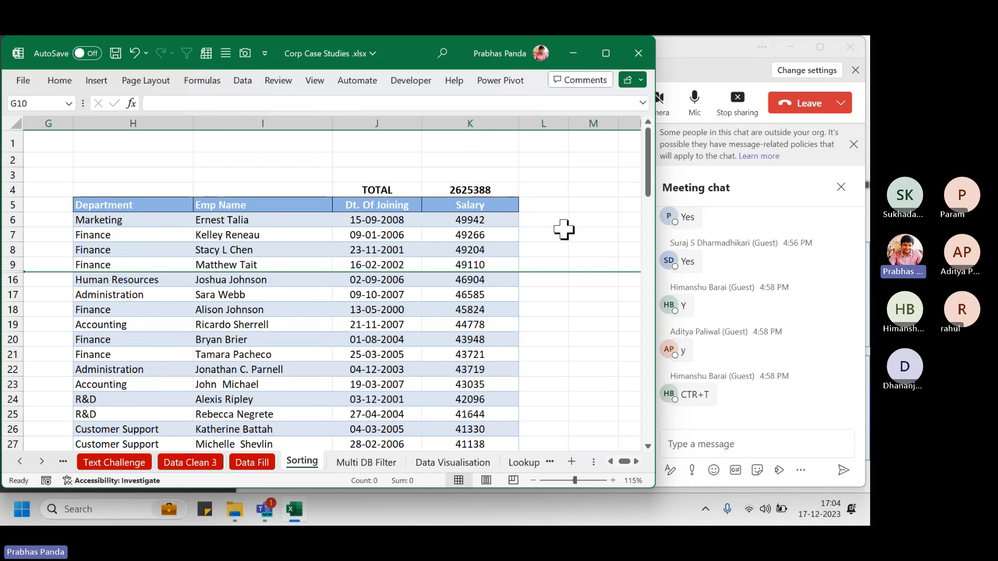
key("ctrl+z")
left_click(436, 250)
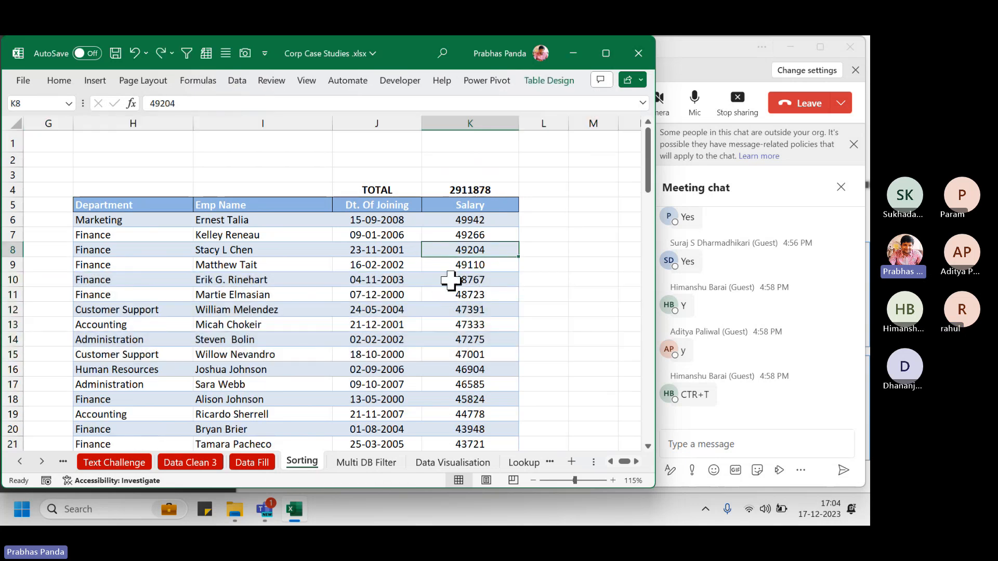
left_click(490, 189)
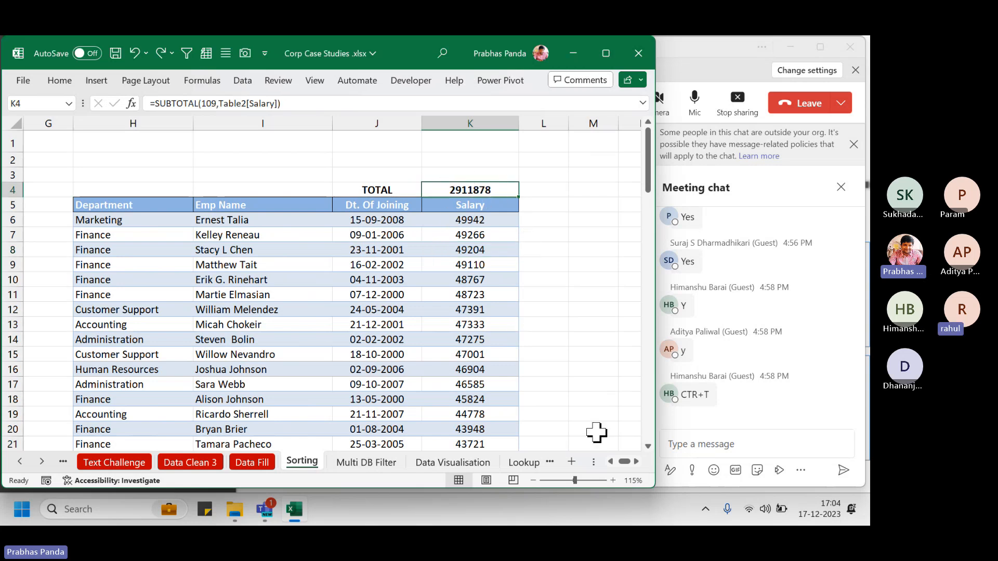
left_click_drag(619, 462, 609, 460)
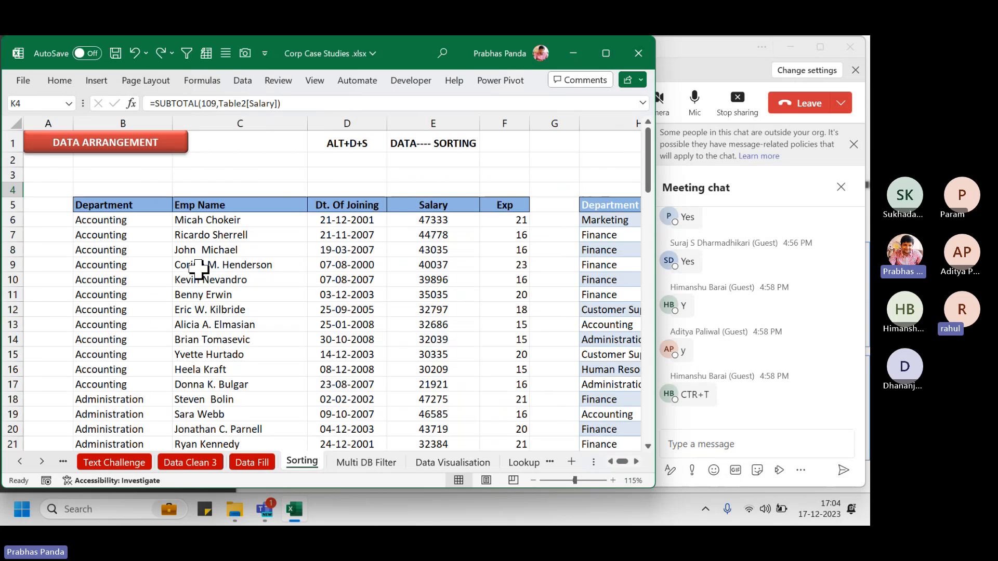
Select the TOTAL cell K4 above the Department table
left_click_drag(129, 207, 457, 403)
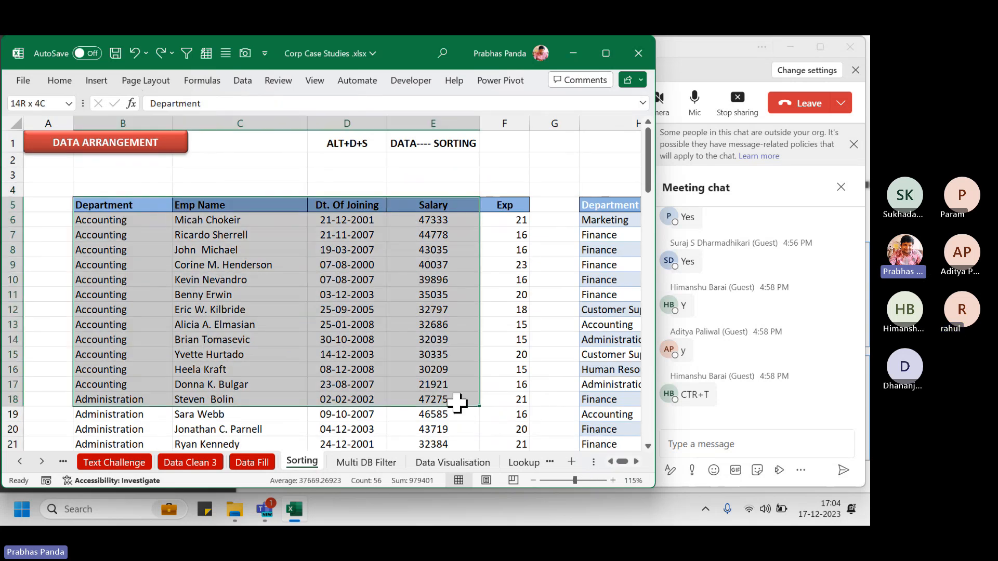
left_click(587, 265)
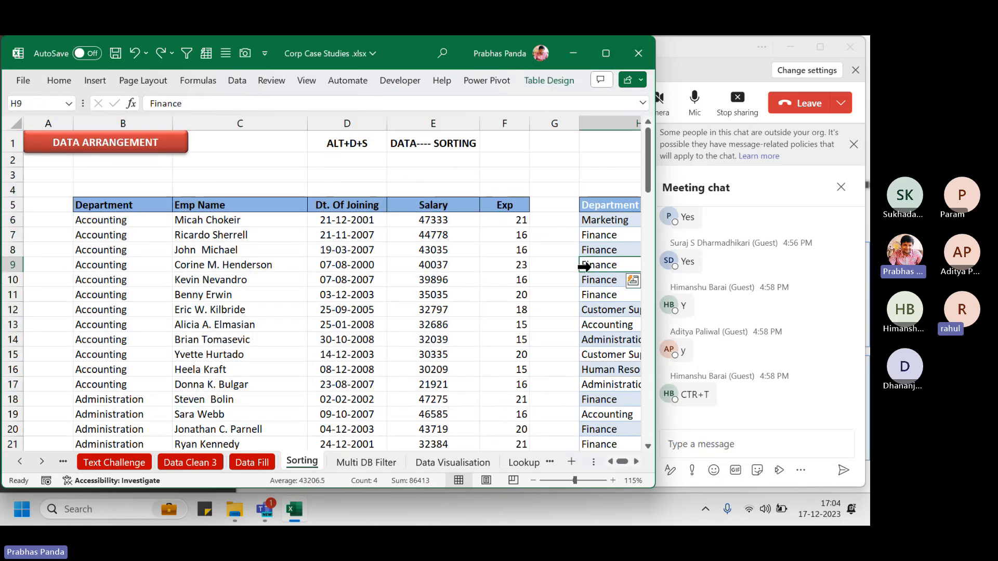
key("Right")
key("Right")
key("Right")
key("Right")
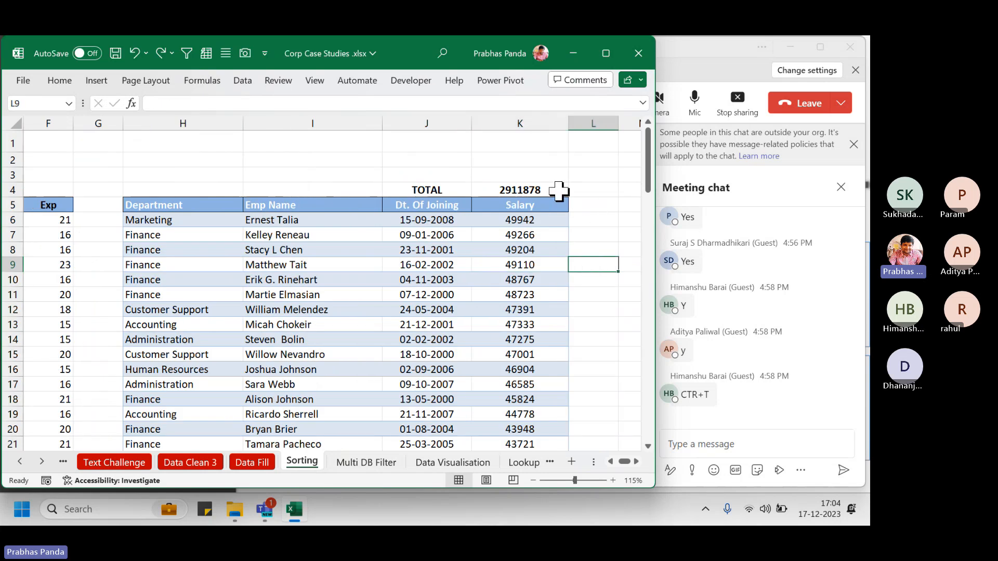
left_click(559, 191)
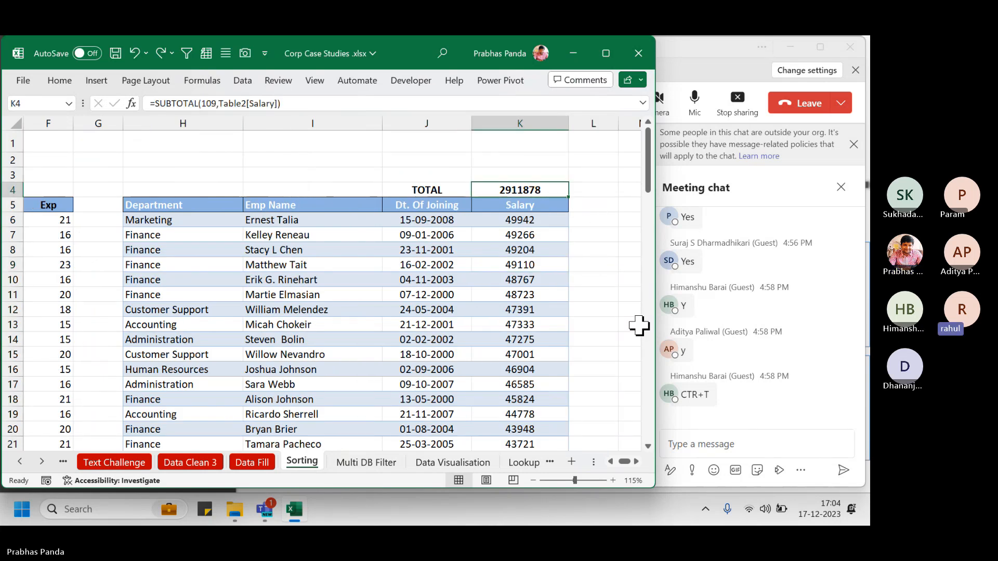
Enter =SUBTOTAL(9,Table2[Salary]) in K4, choosing 9 - SUM
type("=SUBTO")
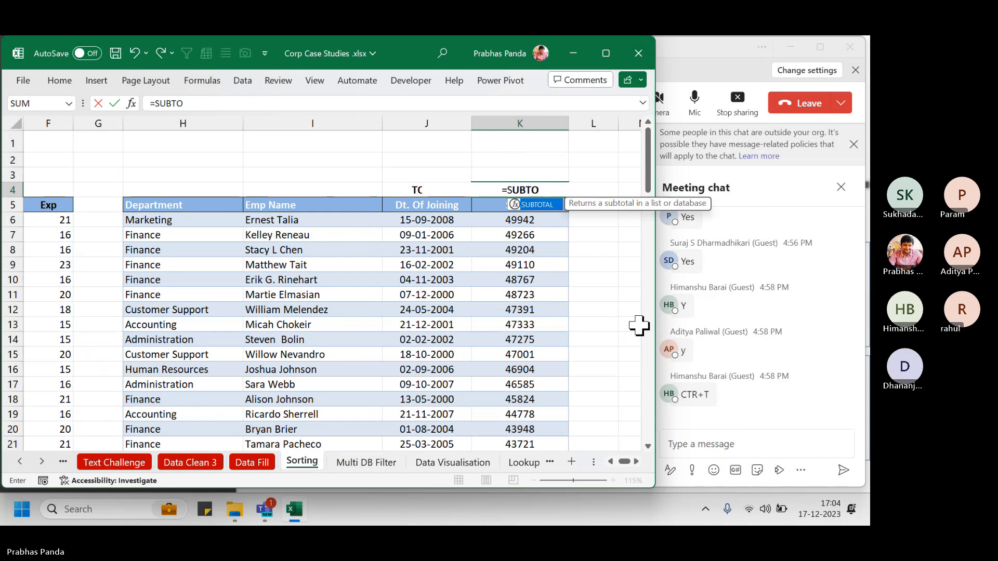
type("TAL(")
key("Down")
key("Down")
key("Down")
key("Down")
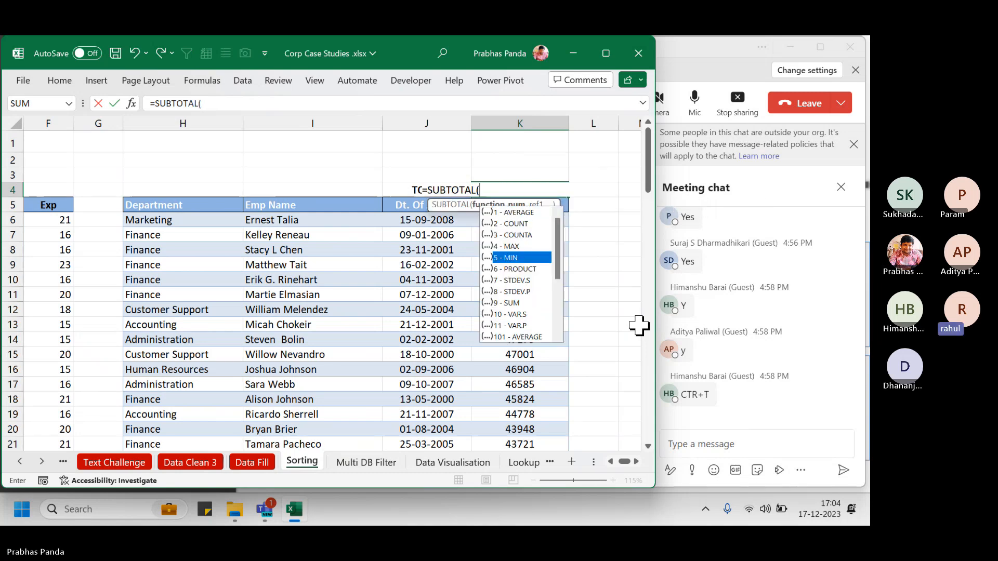
key("Down")
key("Down")
key("Down")
key("Down")
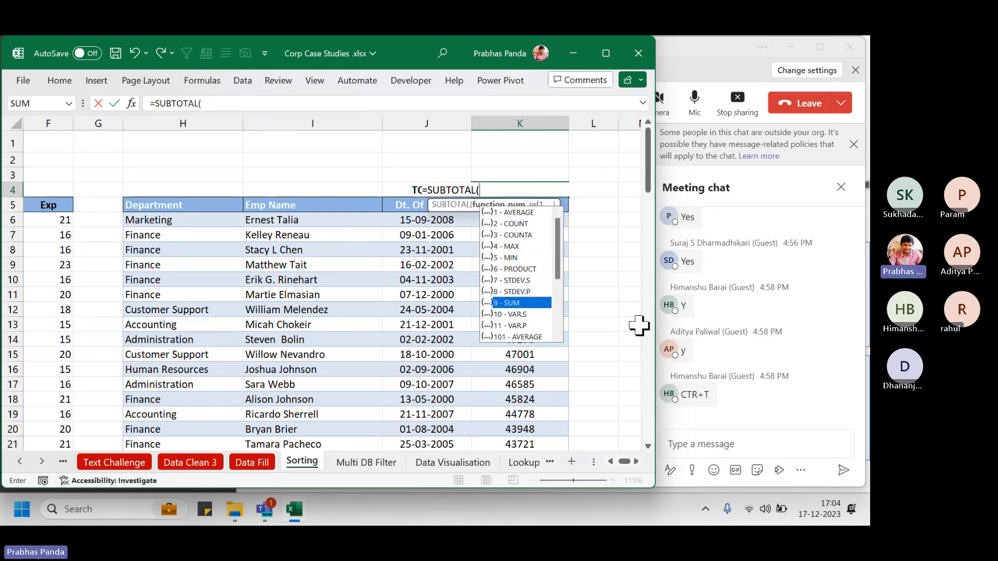
key("Tab")
type(",")
key("Down")
key("Down")
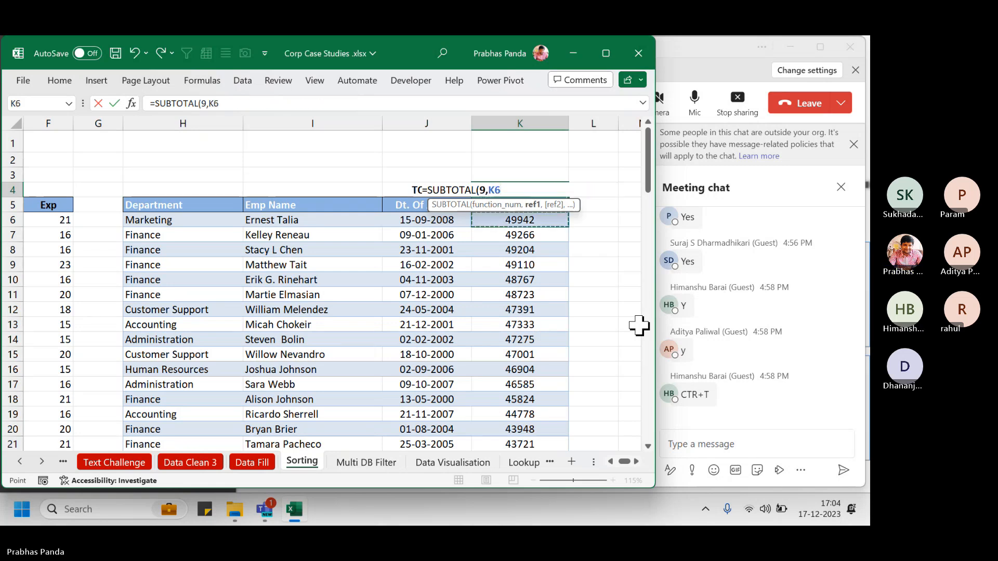
key("ctrl+shift+Down")
key("Return")
Make the K4 total bold, and briefly bring the Teams meeting window forward
key("Up")
key("Up")
key("Up")
key("Up")
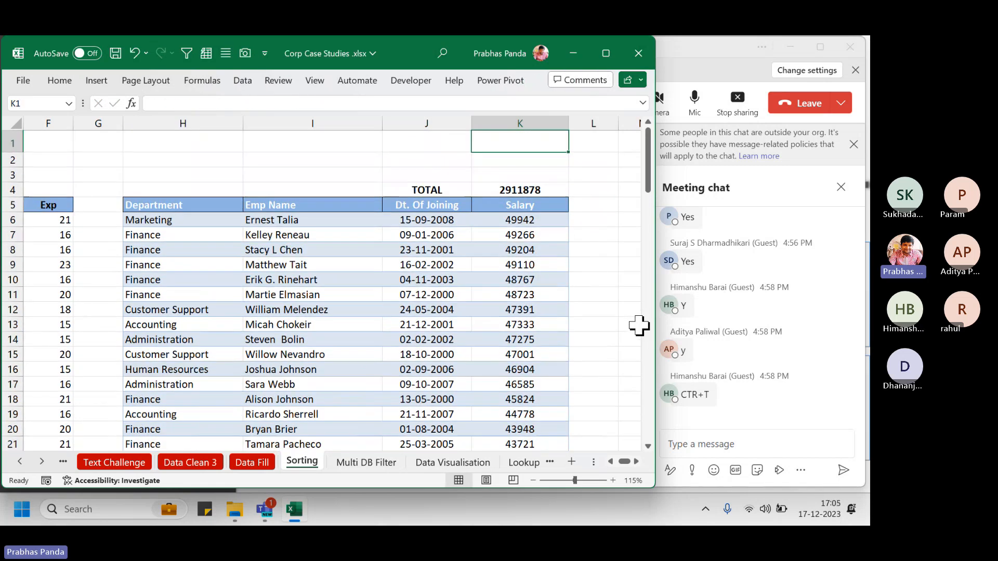
key("Down")
key("Down")
key("Down")
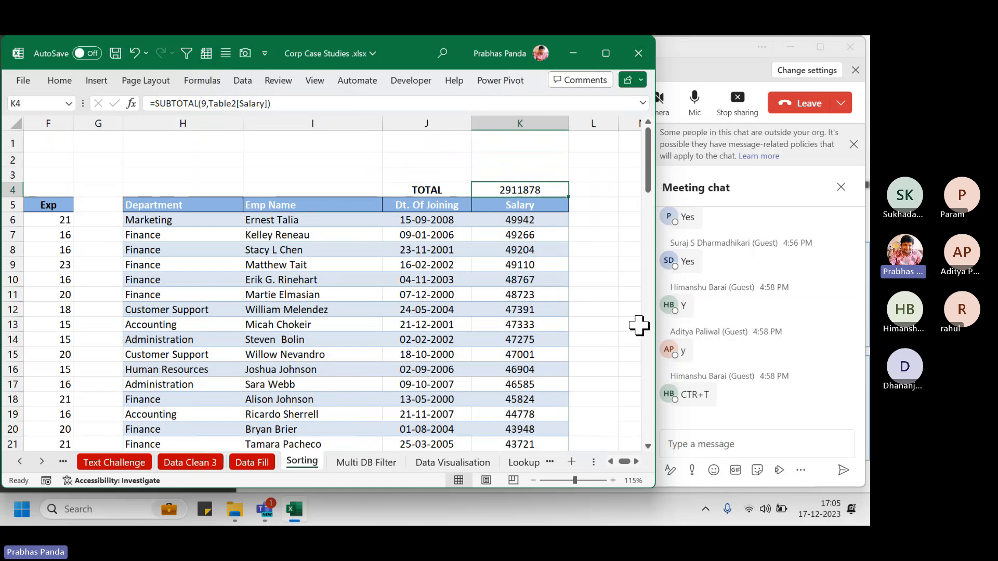
key("ctrl+b")
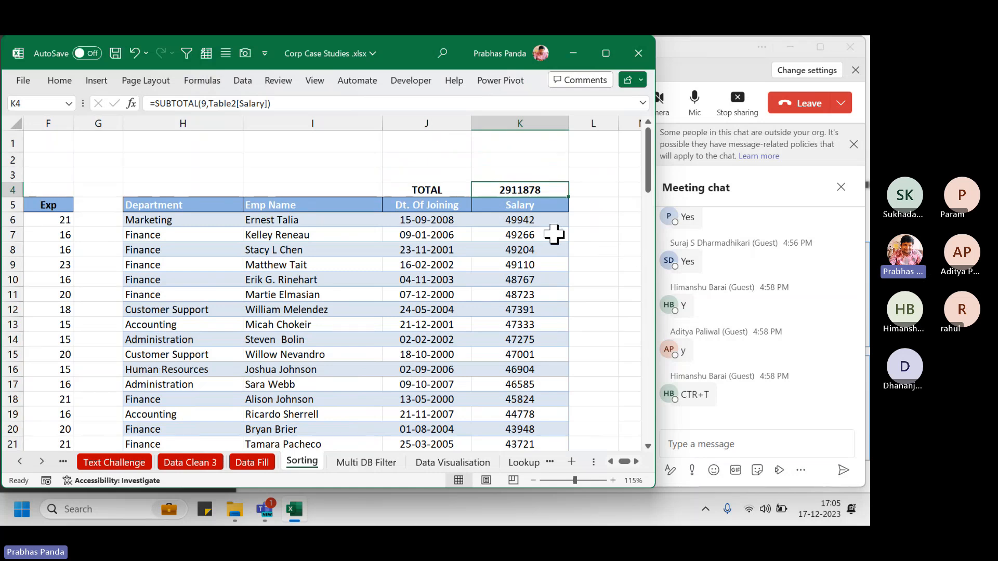
left_click(731, 371)
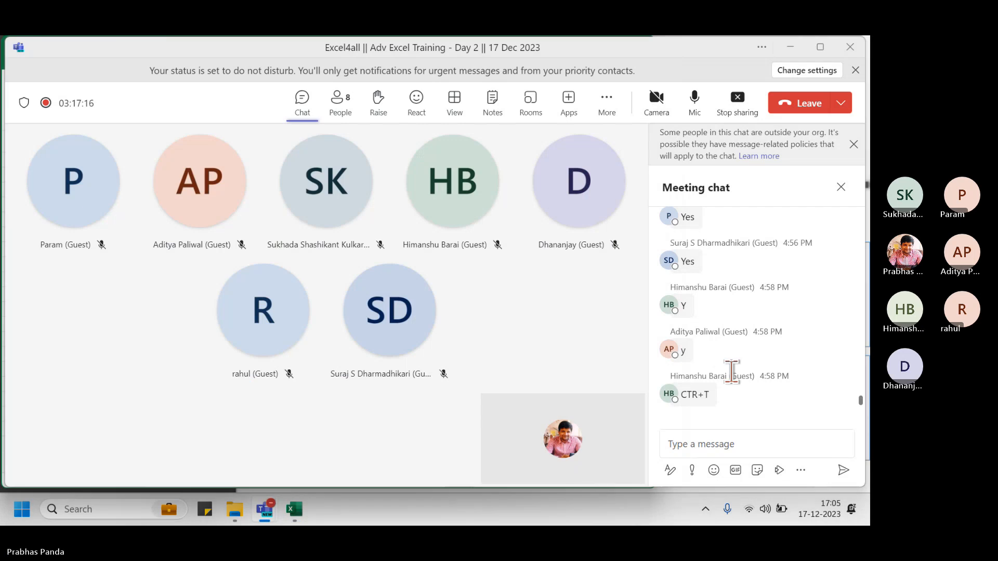
key("alt+Tab")
Give the K4 total currency format with no decimals, showing ₹ 29,11,878
key("ctrl+shift+4")
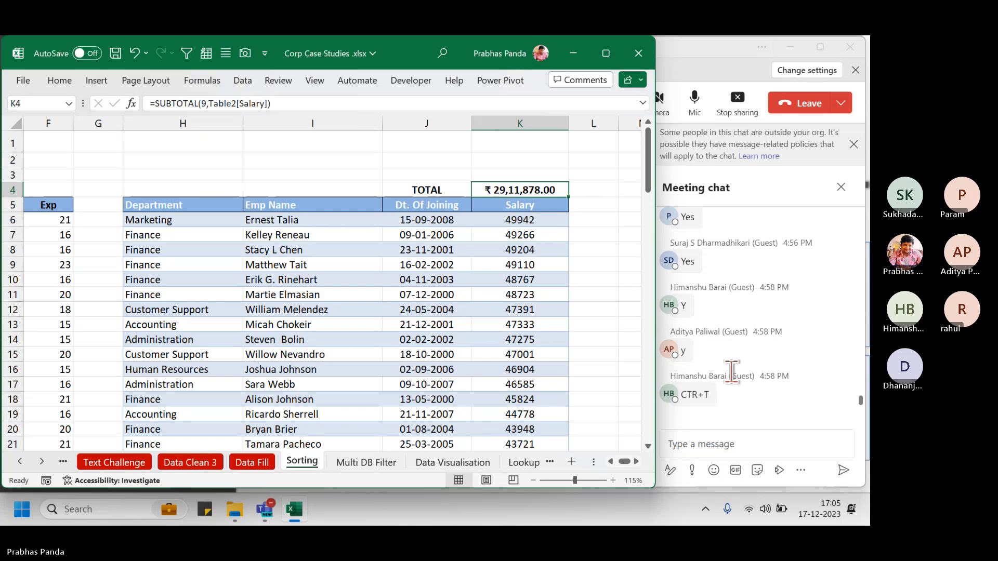
key("alt+h")
key("9")
key("alt+h")
key("9")
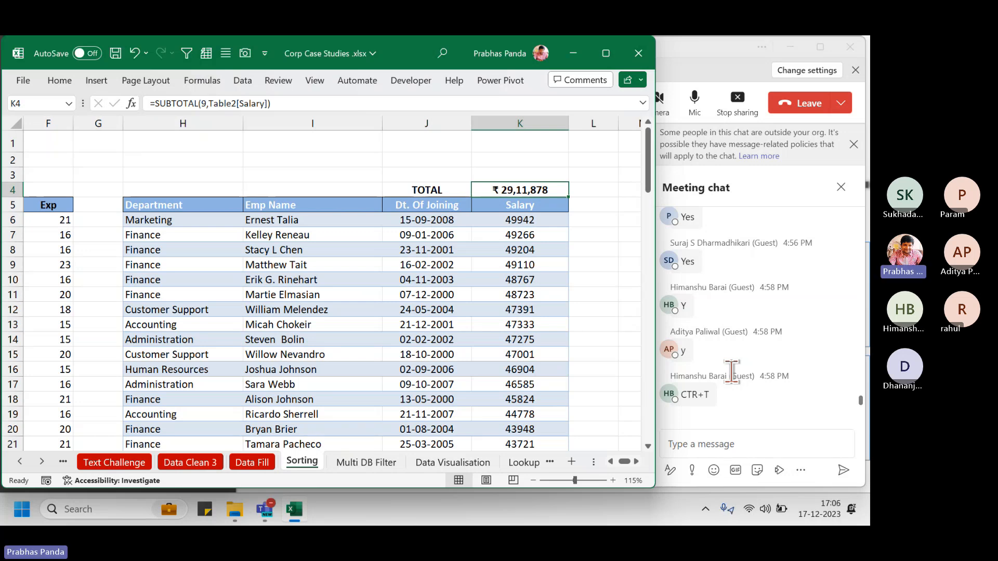
key("Up")
key("Left")
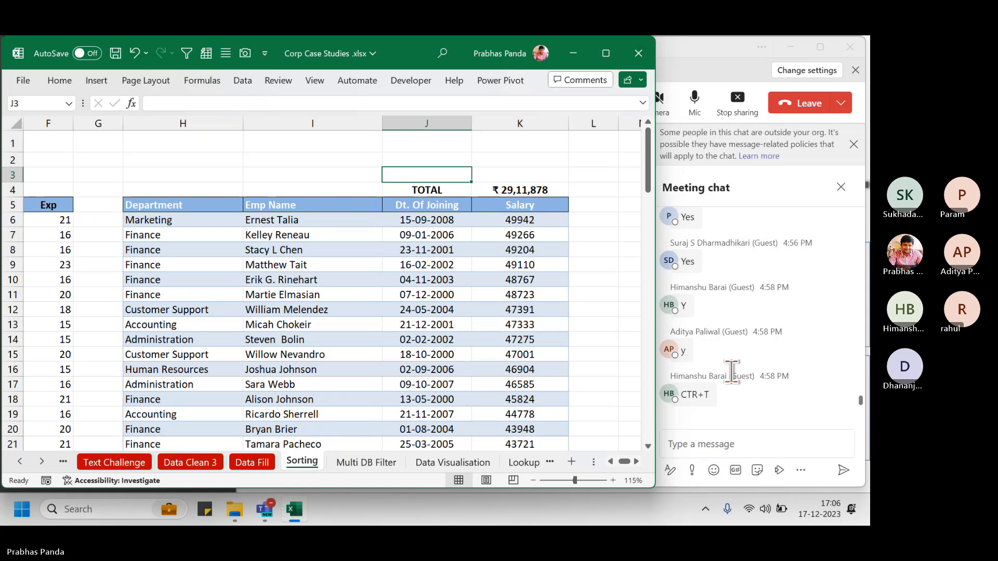
Insert a Rectangle shape spanning J2 to K3, just above the TOTAL row
left_click(97, 81)
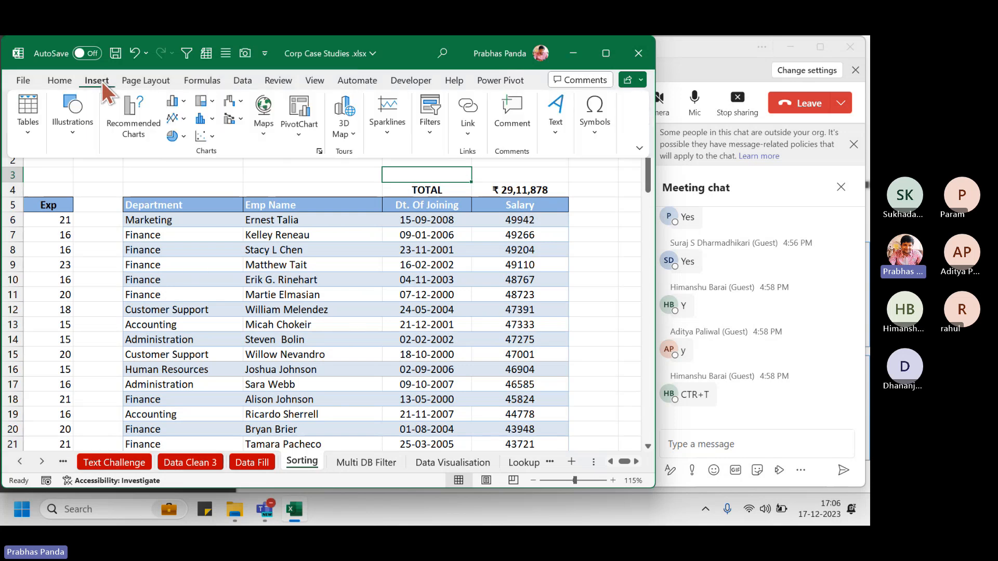
left_click(73, 133)
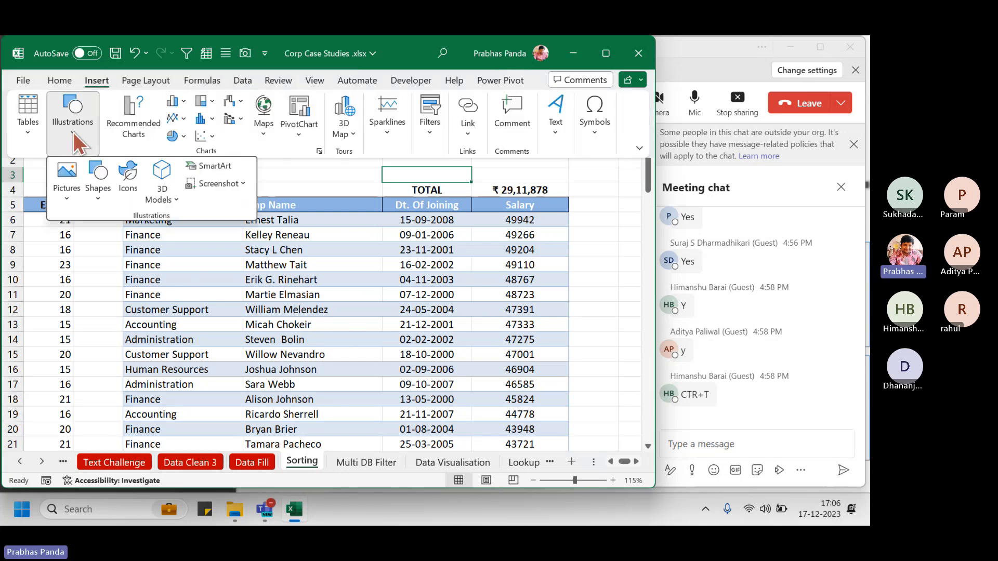
key("ctrl")
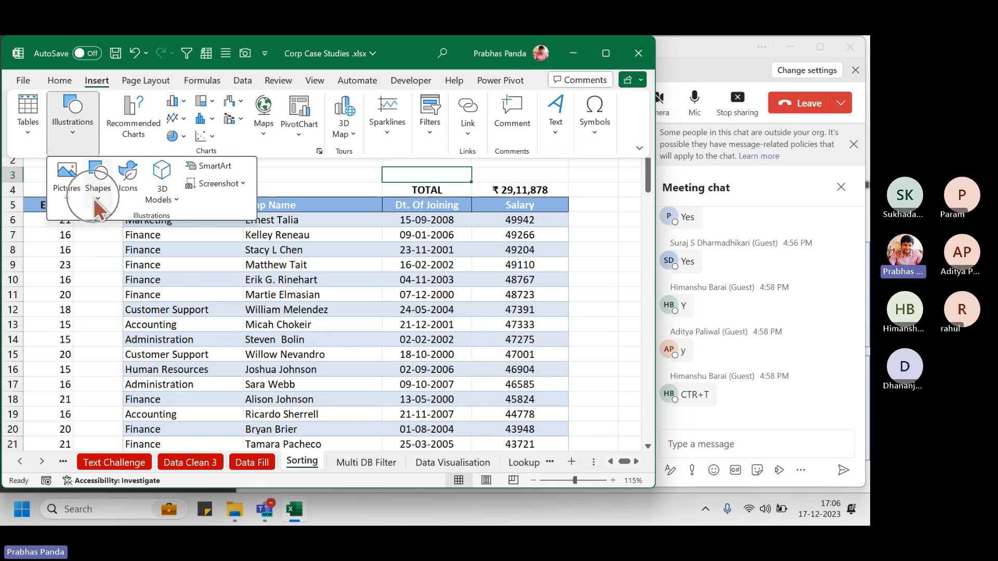
key("ctrl")
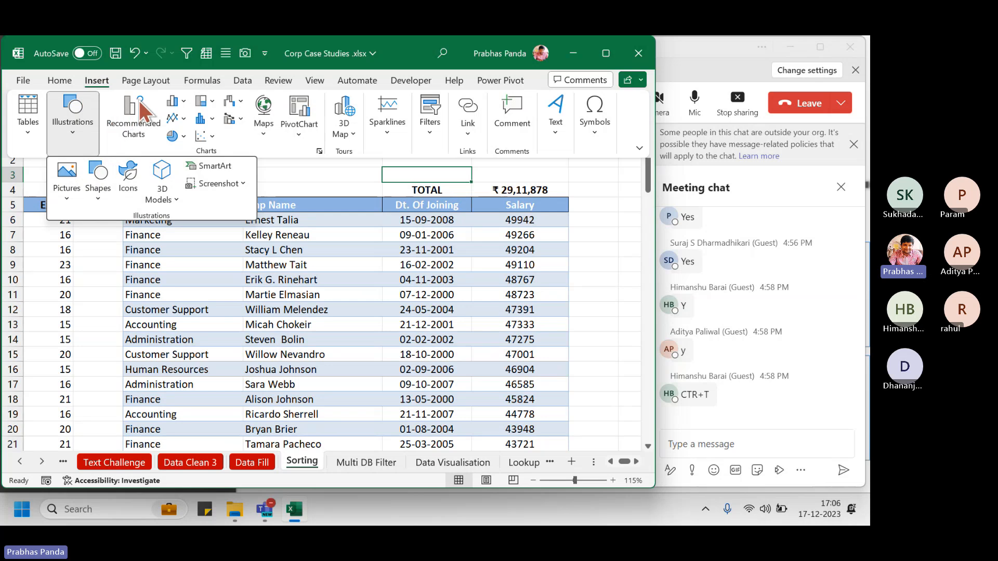
left_click(98, 195)
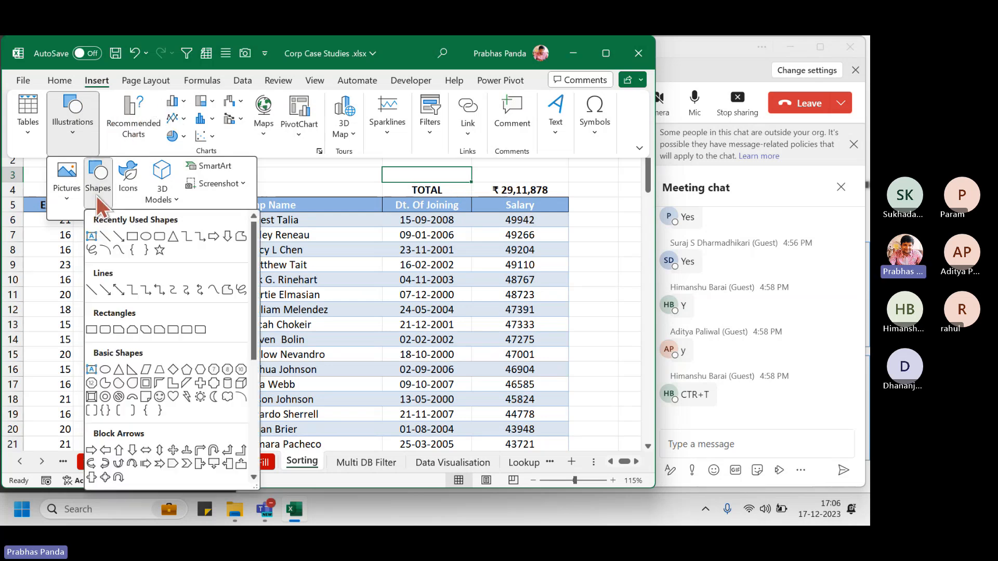
left_click(132, 236)
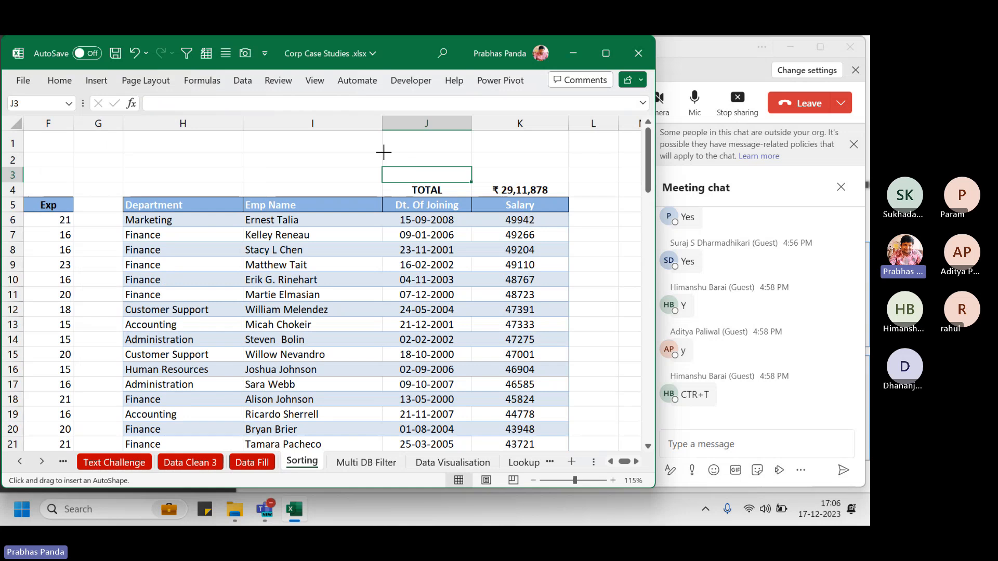
left_click_drag(383, 151, 571, 183)
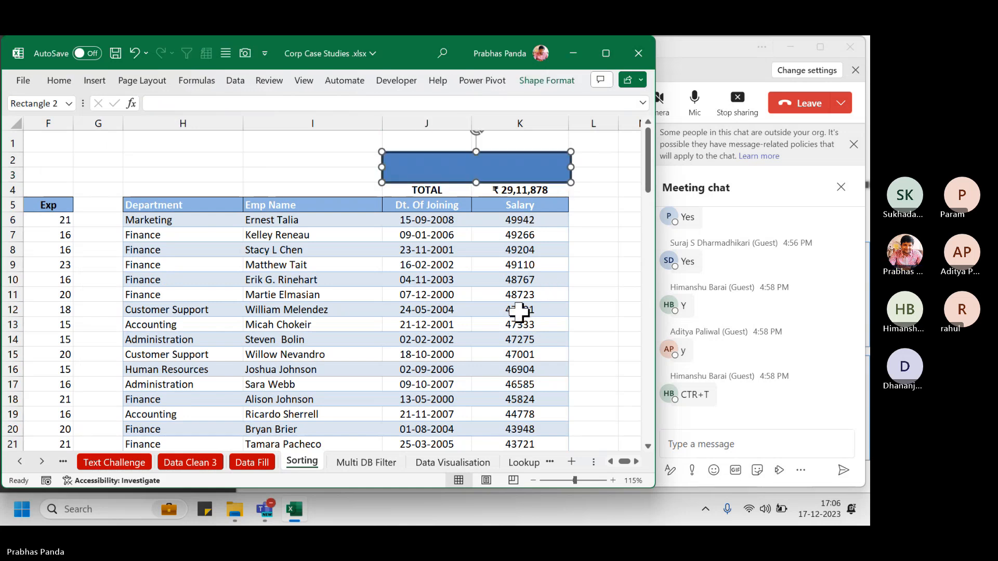
Apply the Moderate Effect - Red, Accent 2 shape style to the rectangle
left_click(546, 79)
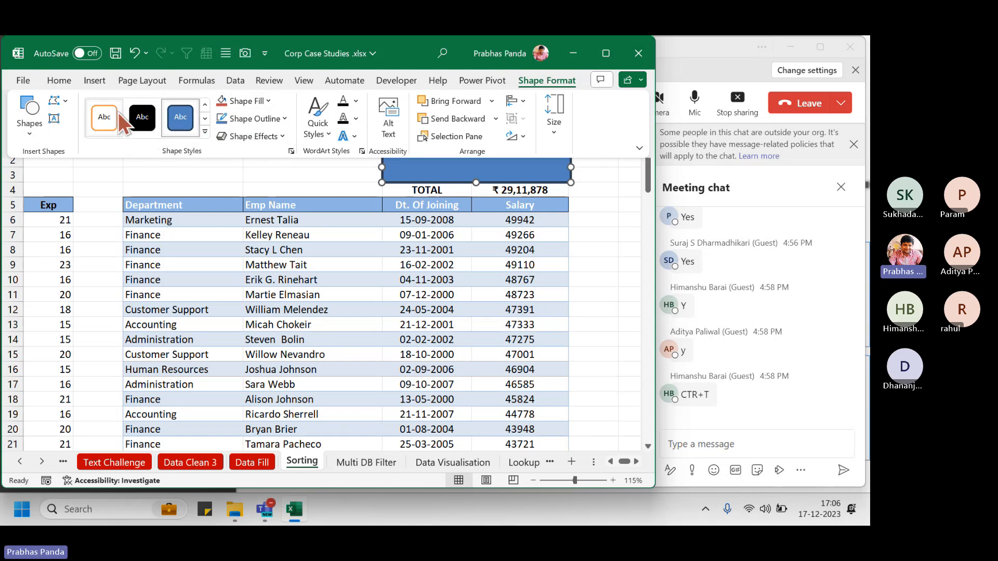
left_click(206, 133)
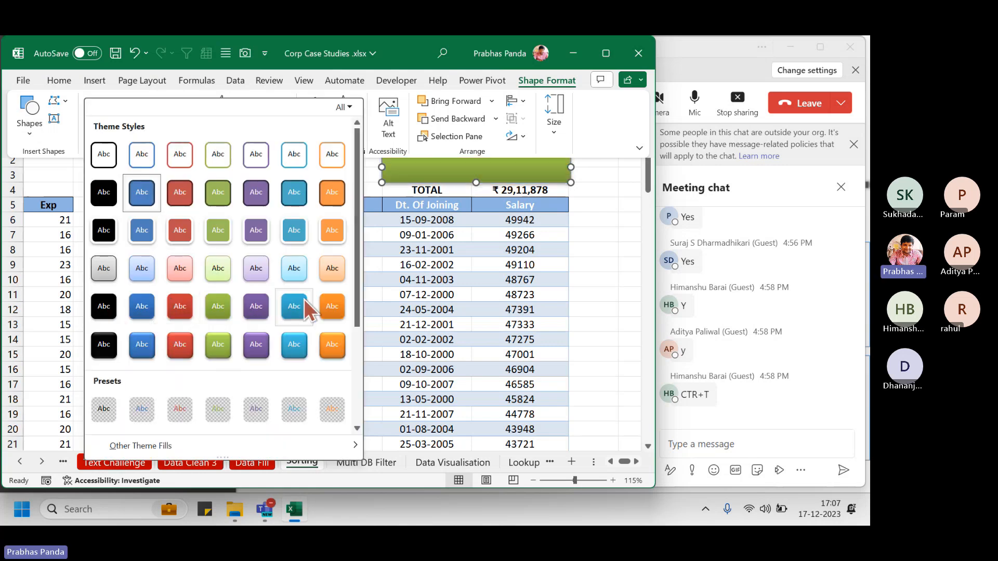
left_click(177, 311)
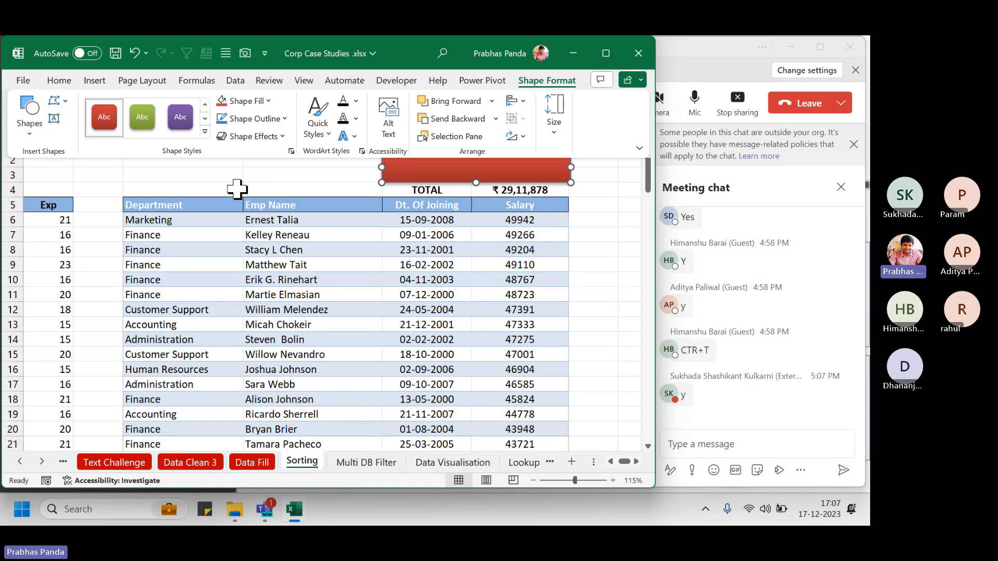
Link the rectangle's text to the K4 total with the formula =$K$4
left_click(233, 186)
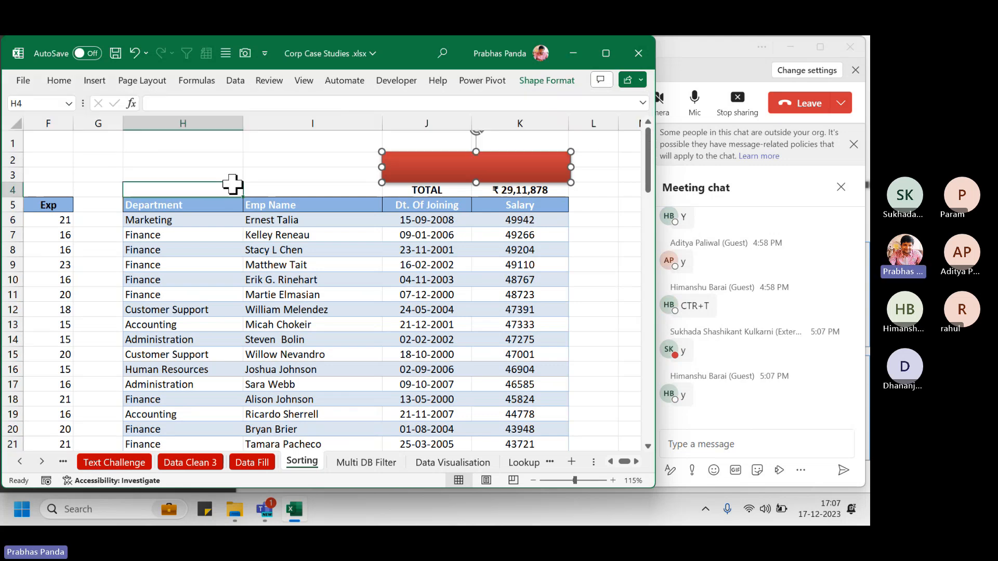
left_click(441, 168)
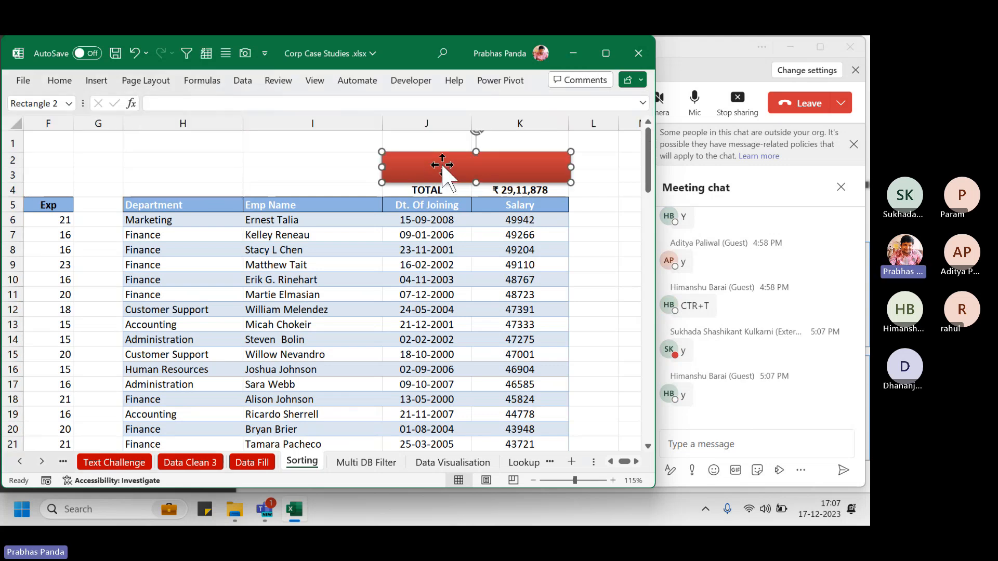
left_click(177, 104)
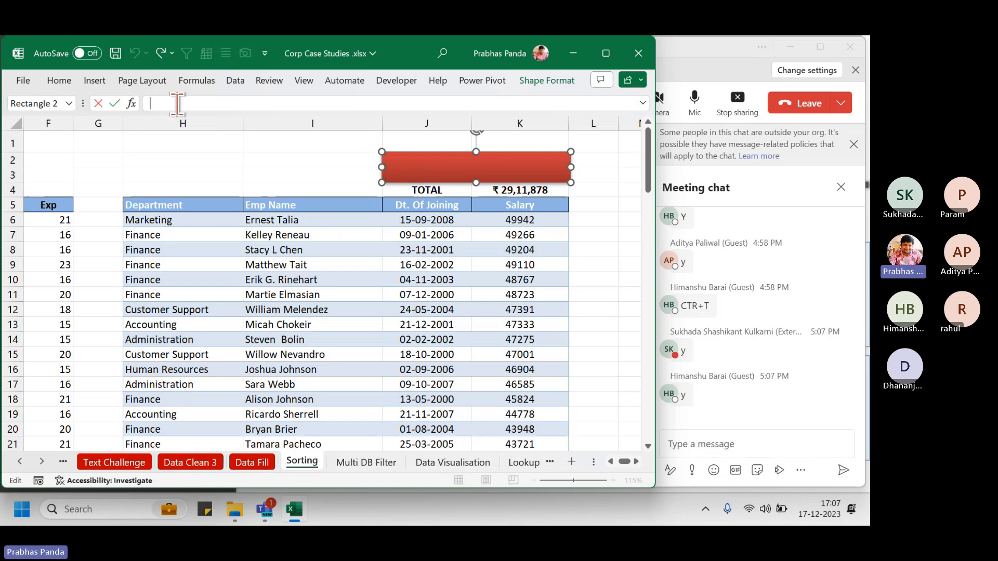
type("=")
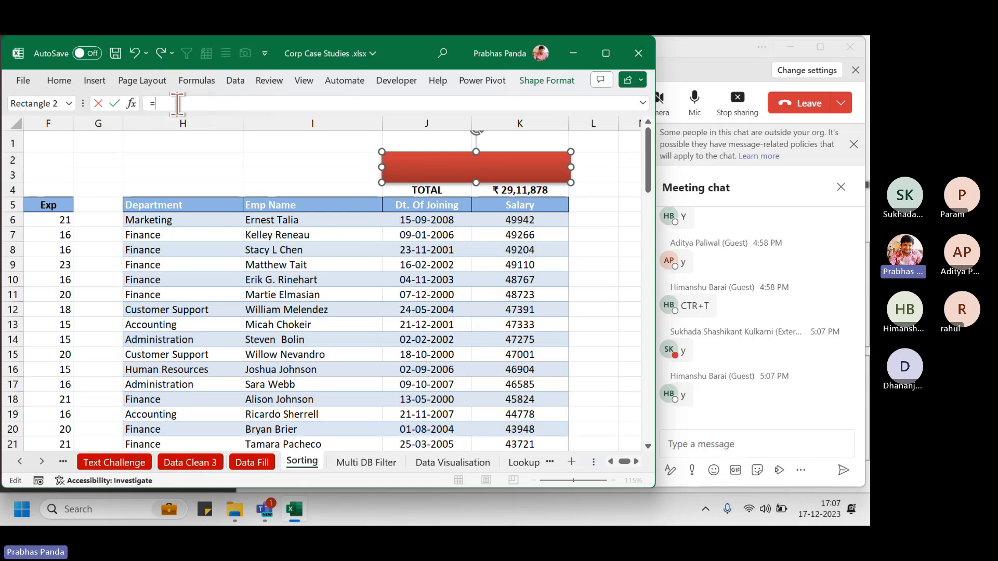
left_click(530, 189)
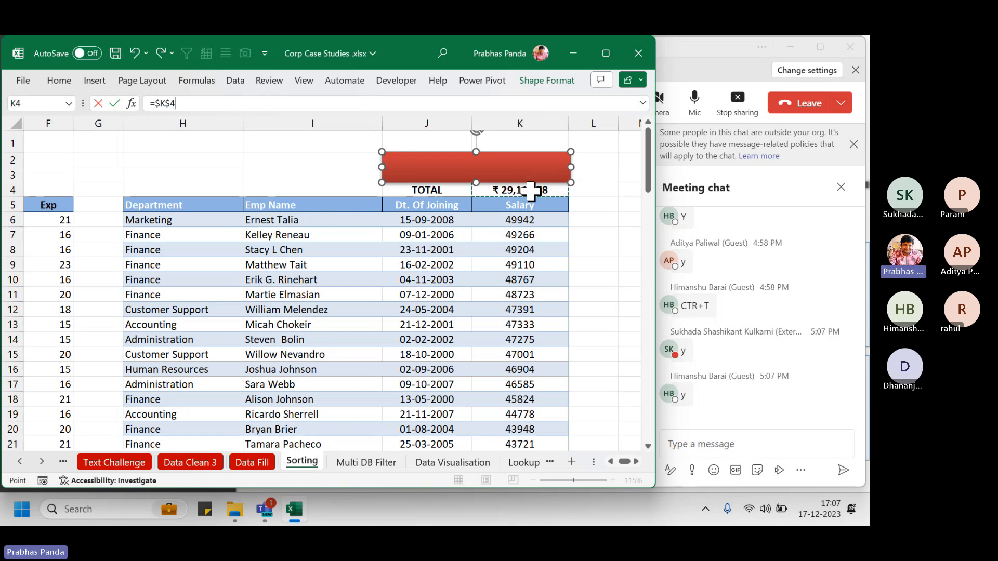
key("Return")
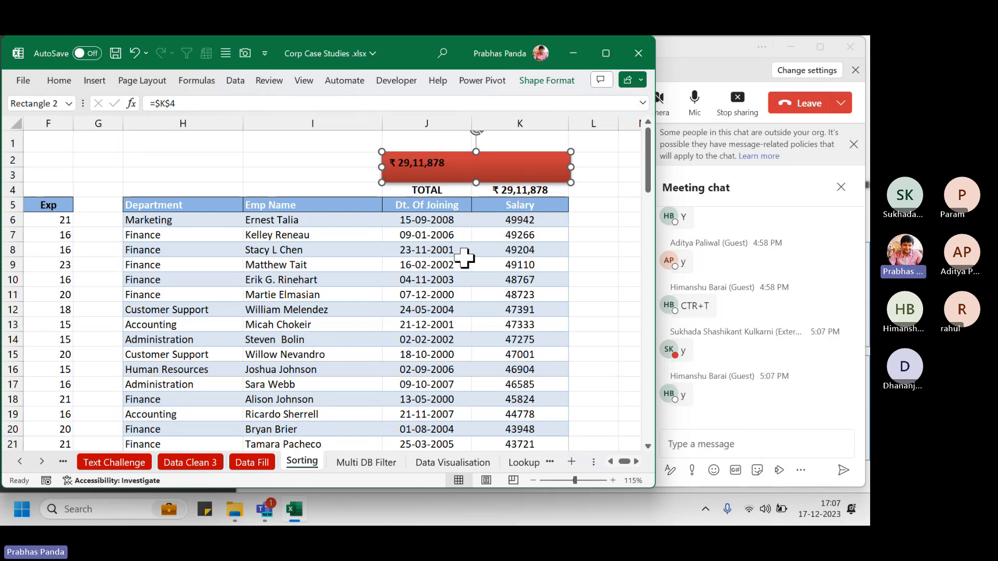
Enlarge and centre the total text in the rectangle, nudging the shape slightly up
key("ctrl+shift+period")
key("ctrl+shift+period")
key("ctrl+shift+period")
key("ctrl+shift+period")
key("ctrl+shift+period")
key("ctrl+shift+period")
key("ctrl+shift+period")
key("ctrl+shift+period")
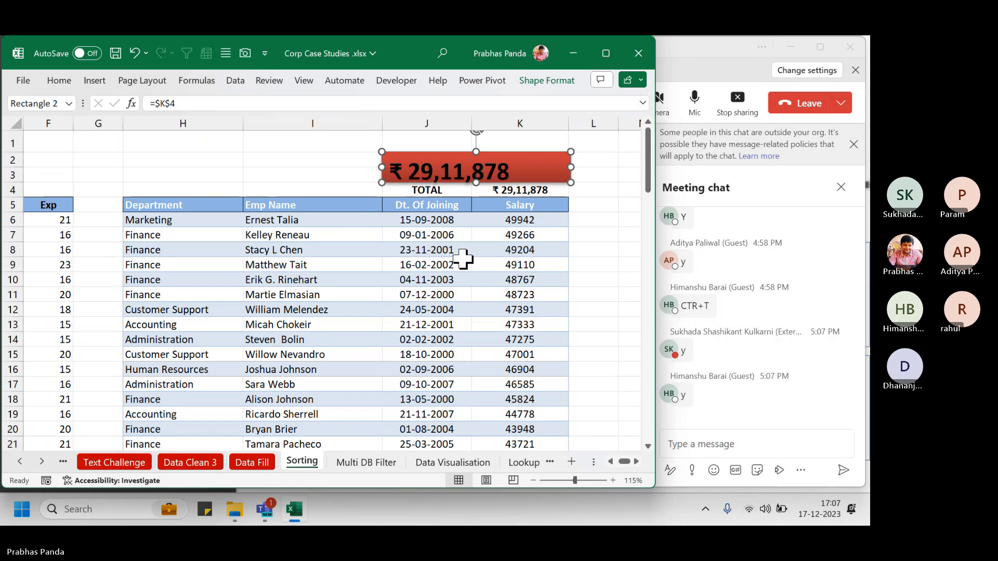
key("ctrl+e")
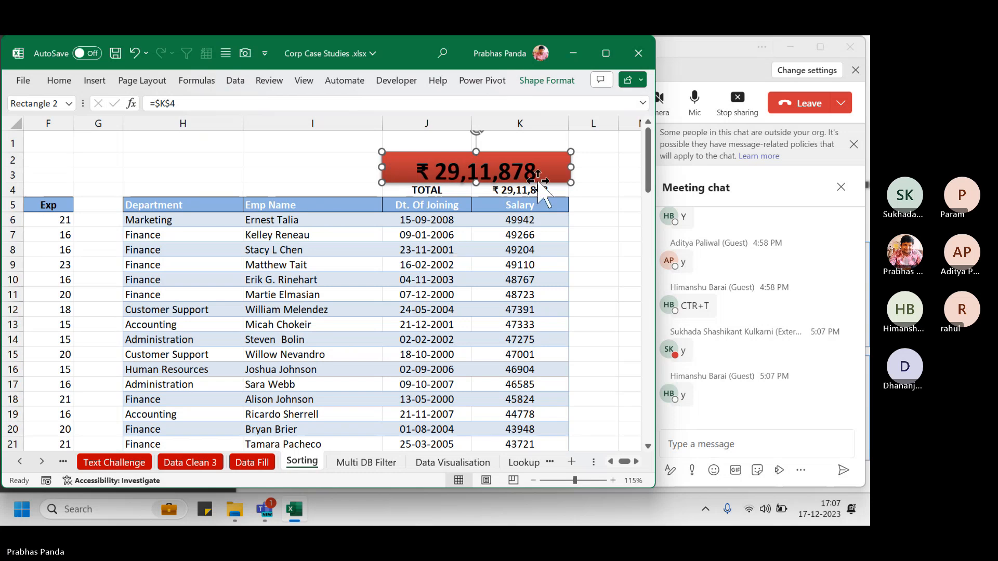
left_click_drag(477, 154, 478, 150)
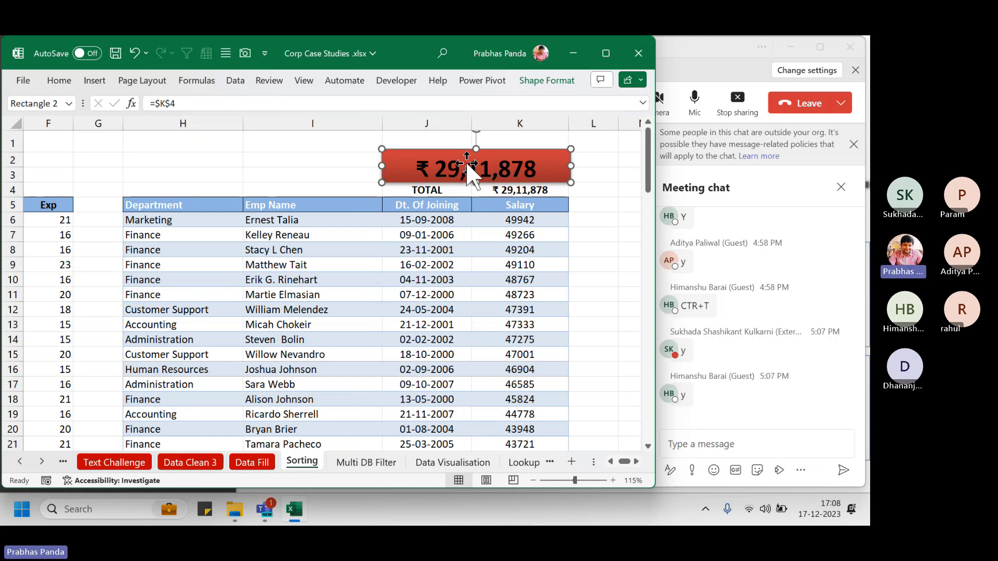
Make the red rectangle's total text white and nudge the rectangle just above the TOTAL row
left_click(541, 78)
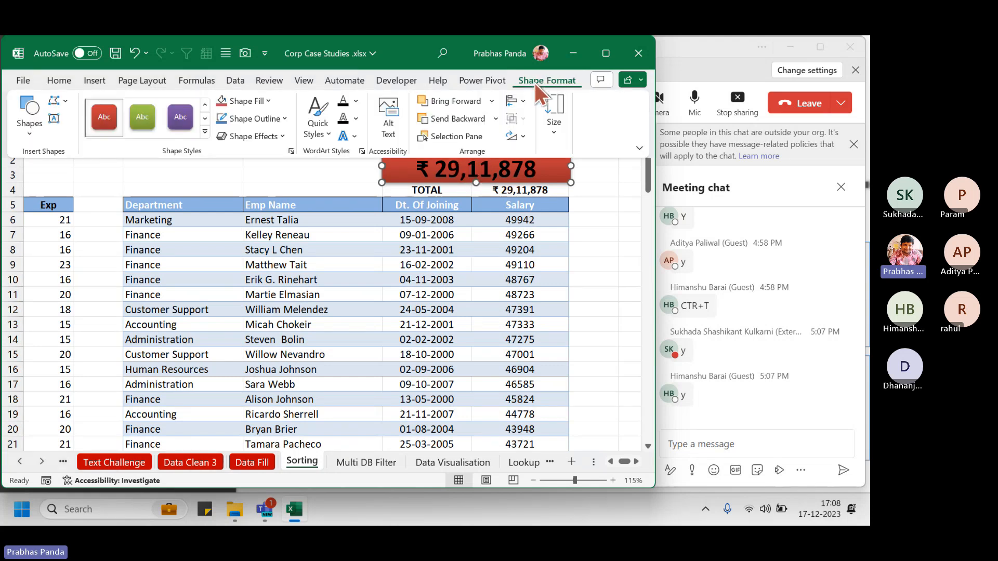
left_click(356, 98)
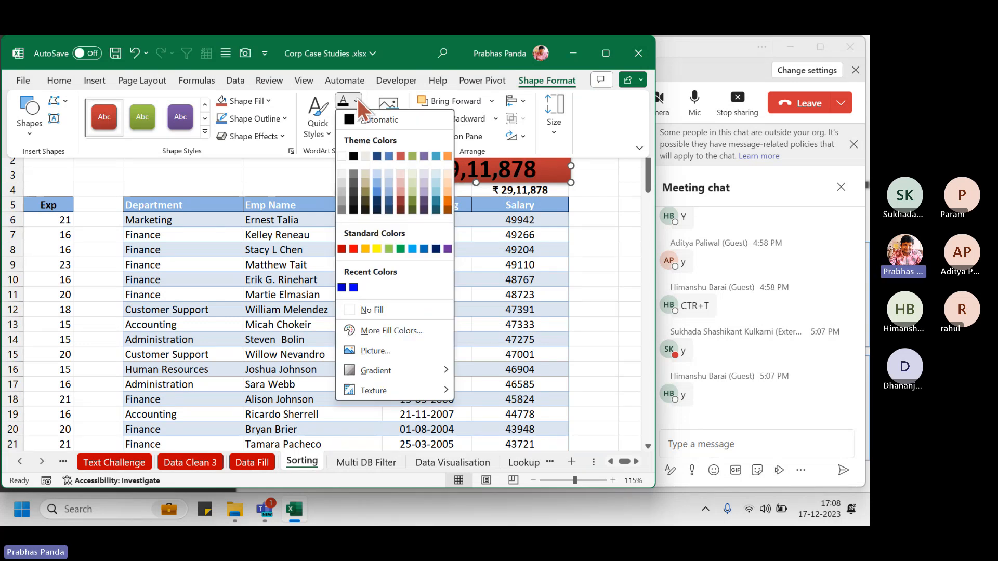
left_click(342, 156)
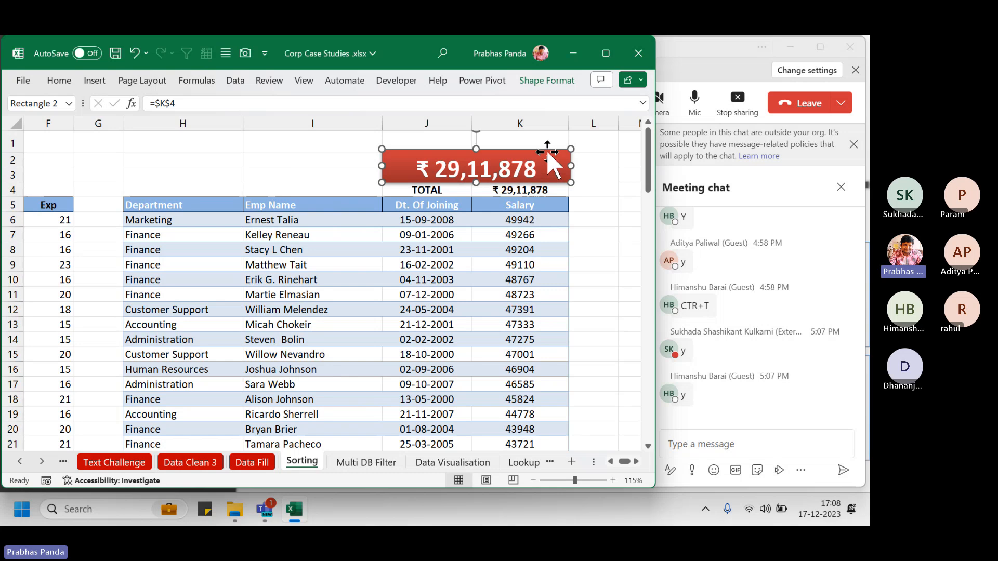
left_click_drag(547, 151, 547, 153)
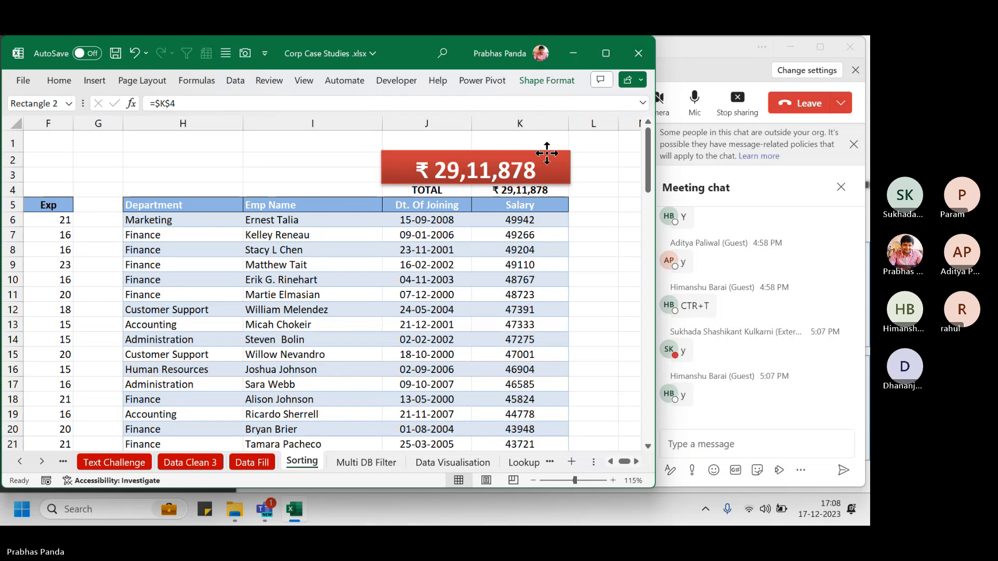
left_click_drag(548, 153, 546, 151)
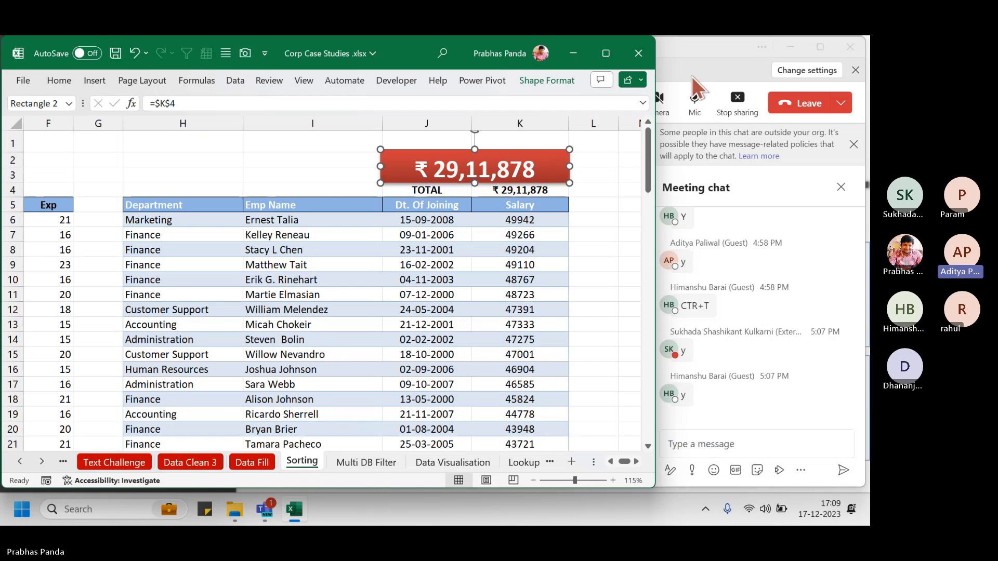
Bring Teams forward, dismiss the external-participants notice, close the meeting chat, and view the shared workbook
left_click(699, 55)
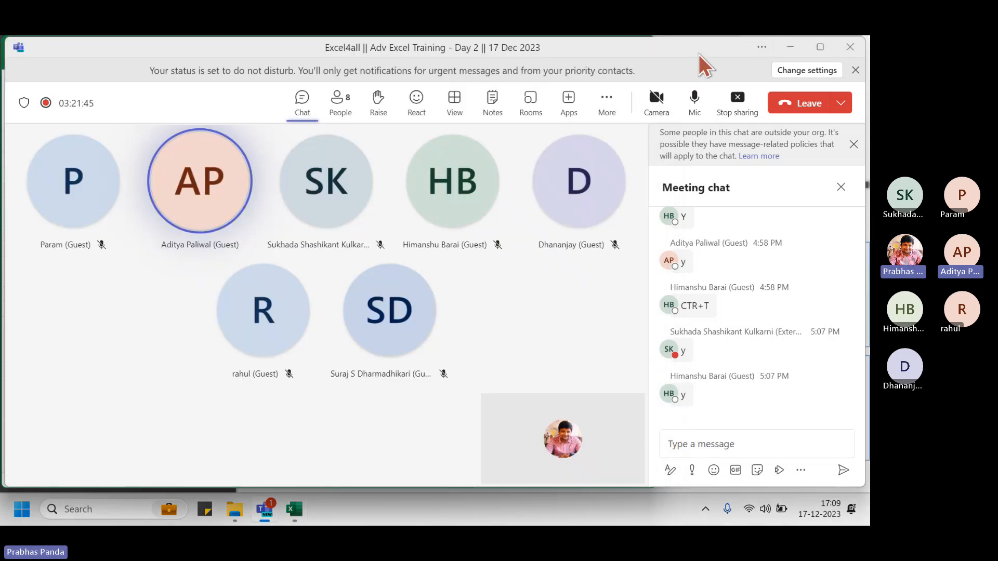
left_click(854, 144)
left_click(841, 145)
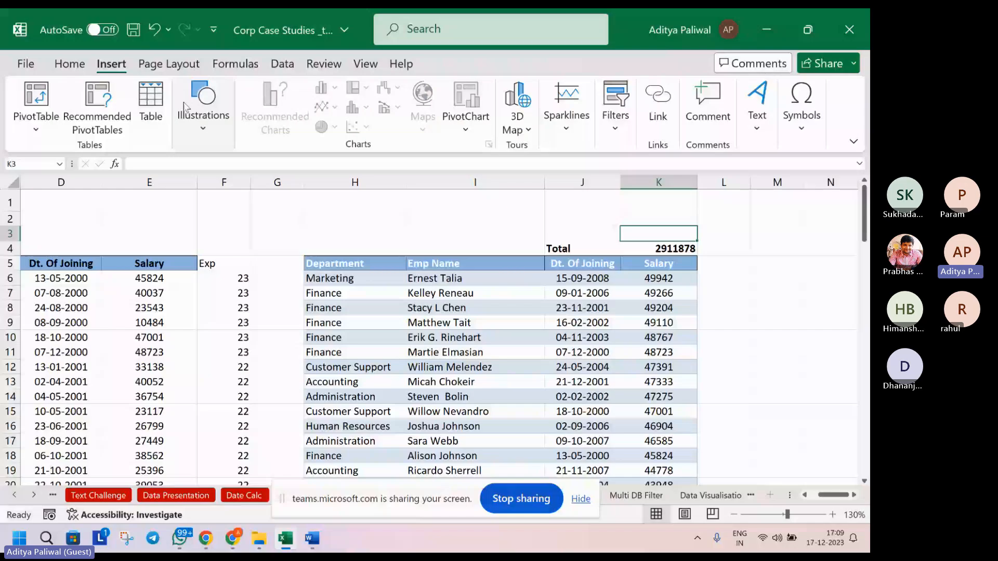
left_click(196, 130)
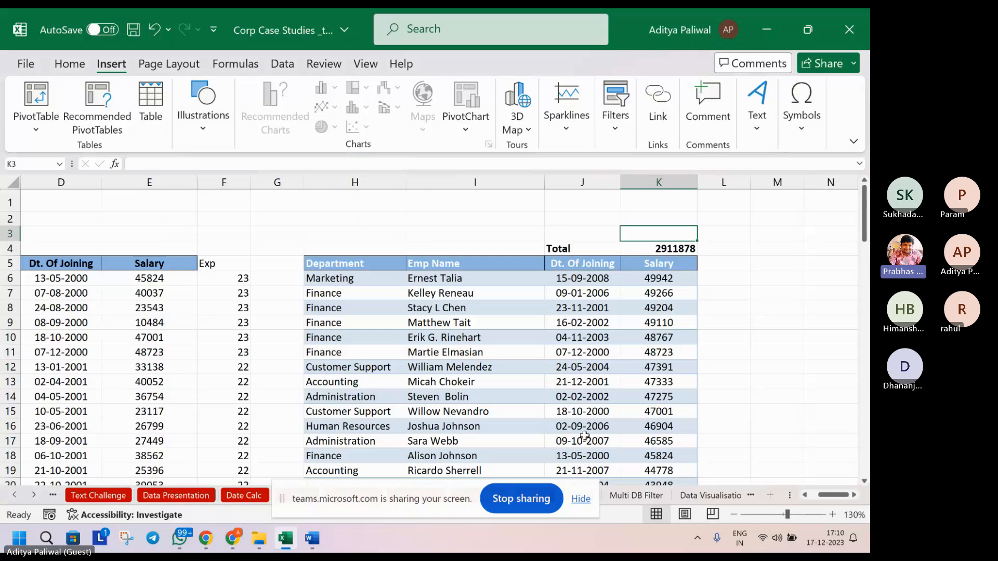
Hide the screen-sharing bar and click through the empty cells above the Sorting sheet table
scroll(584, 436, "down", 3)
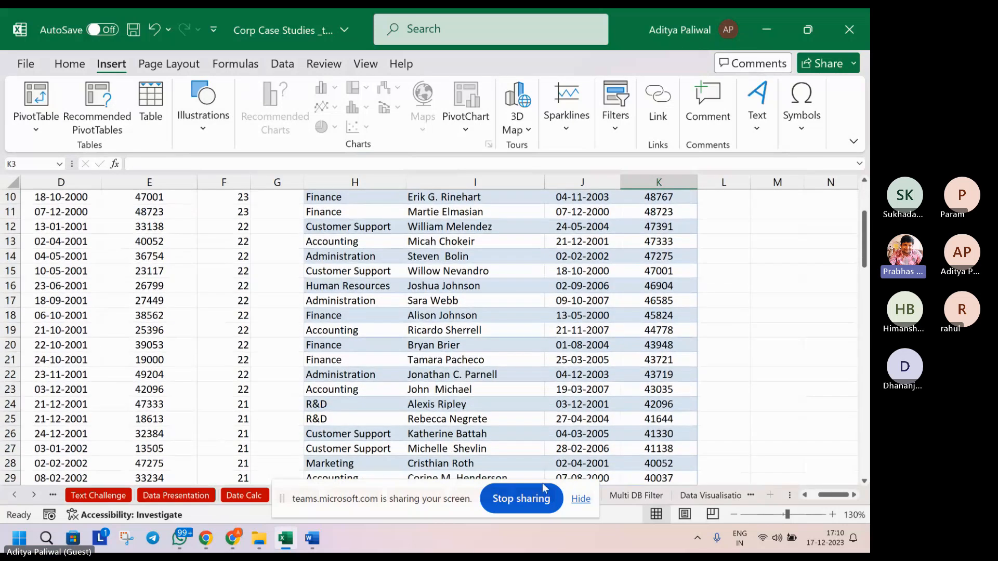
left_click(581, 498)
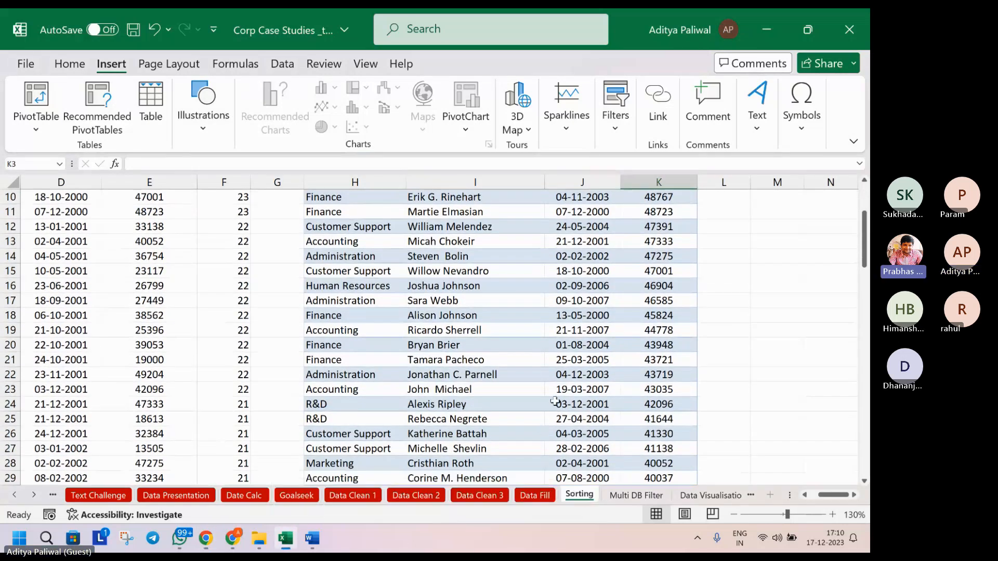
scroll(556, 402, "down", 1)
scroll(559, 395, "up", 4)
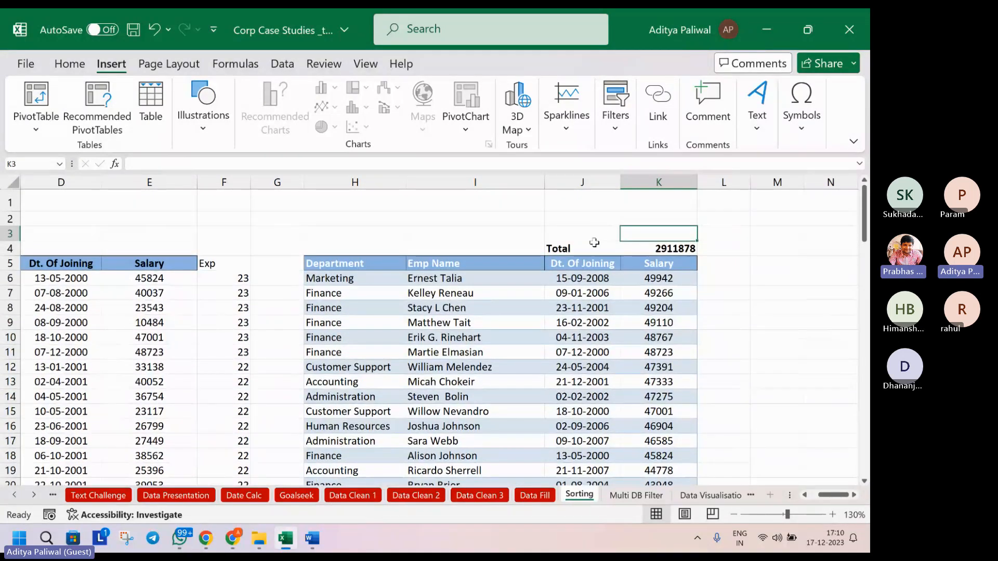
left_click(590, 234)
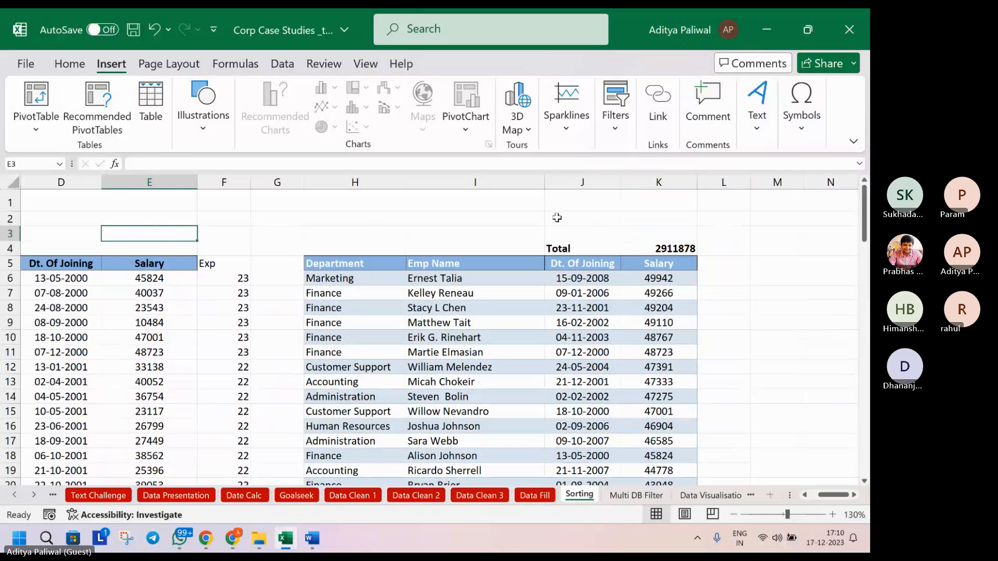
left_click(652, 229)
left_click(593, 229)
left_click(486, 221)
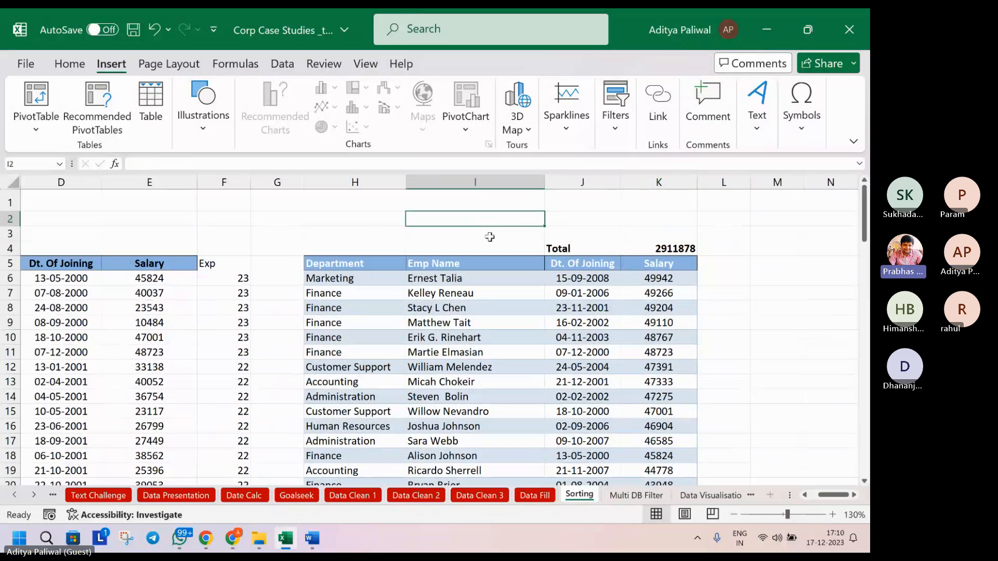
scroll(558, 227, "down", 2)
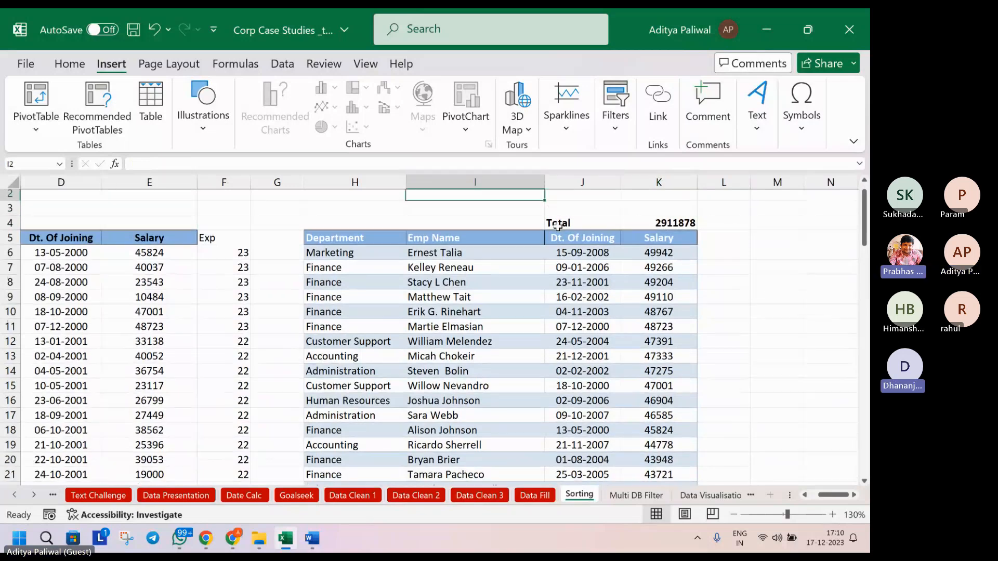
scroll(557, 227, "up", 2)
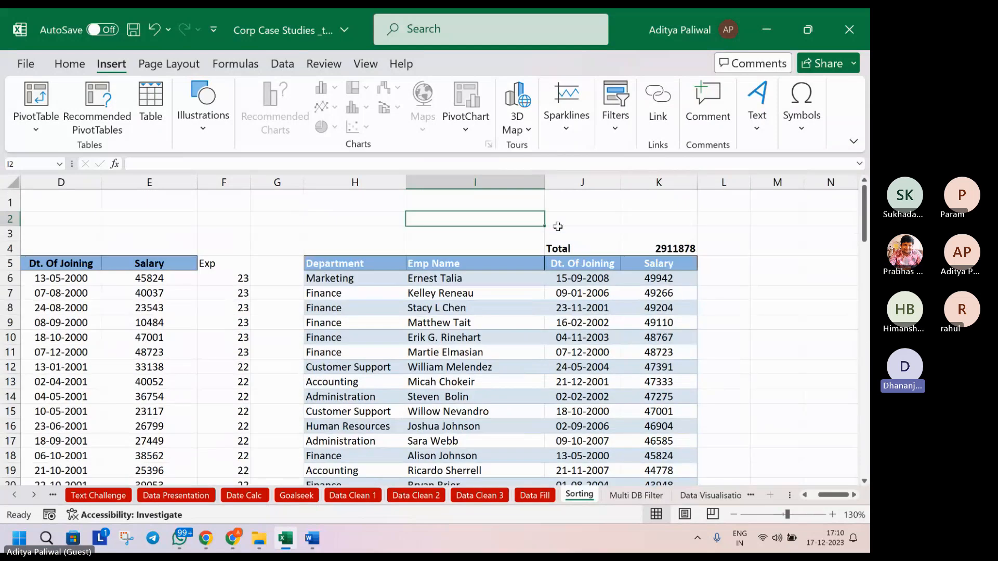
right_click(578, 497)
left_click(525, 217)
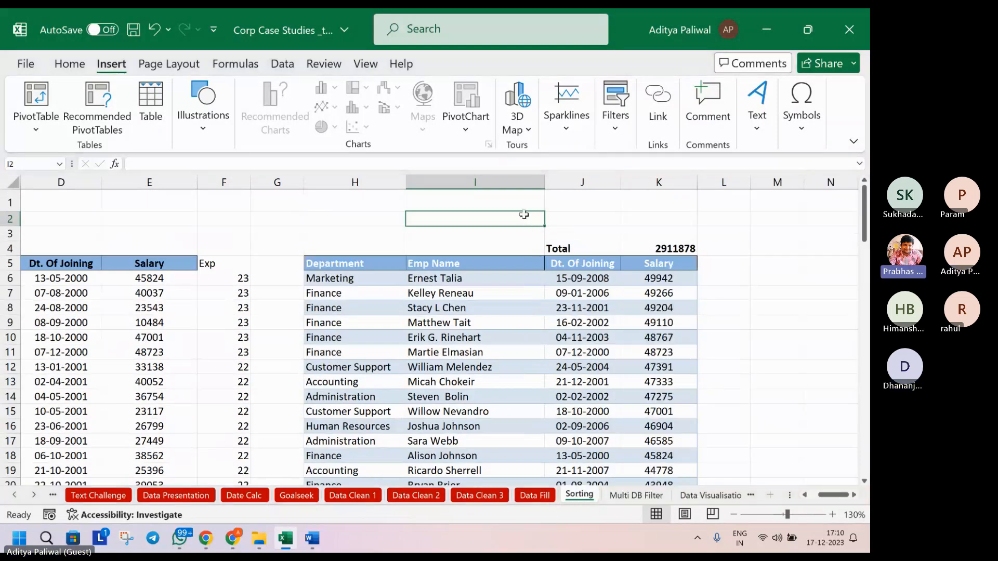
Select the salary table from H4 down to K101, including its Total row
left_click_drag(551, 218, 669, 218)
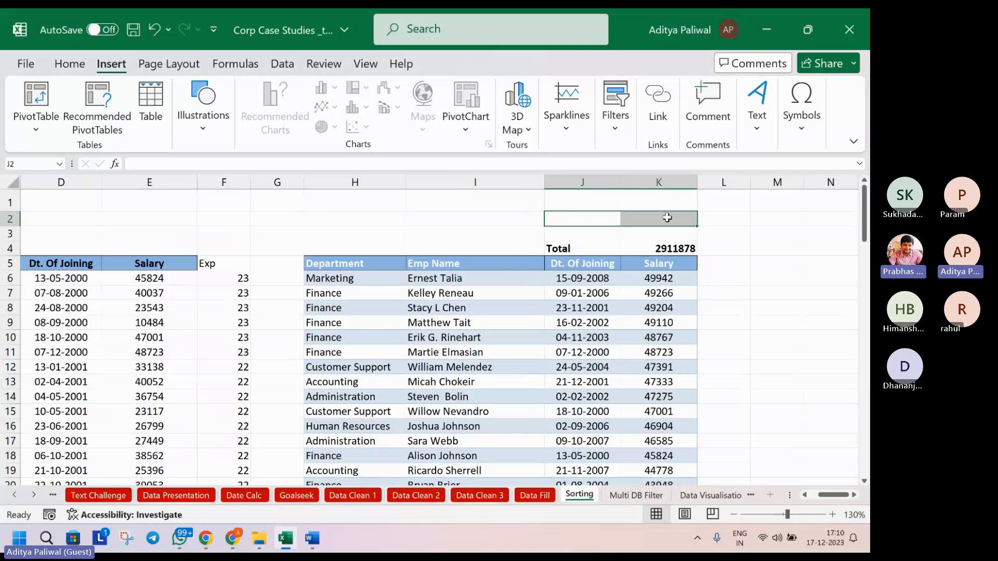
left_click_drag(500, 202, 630, 224)
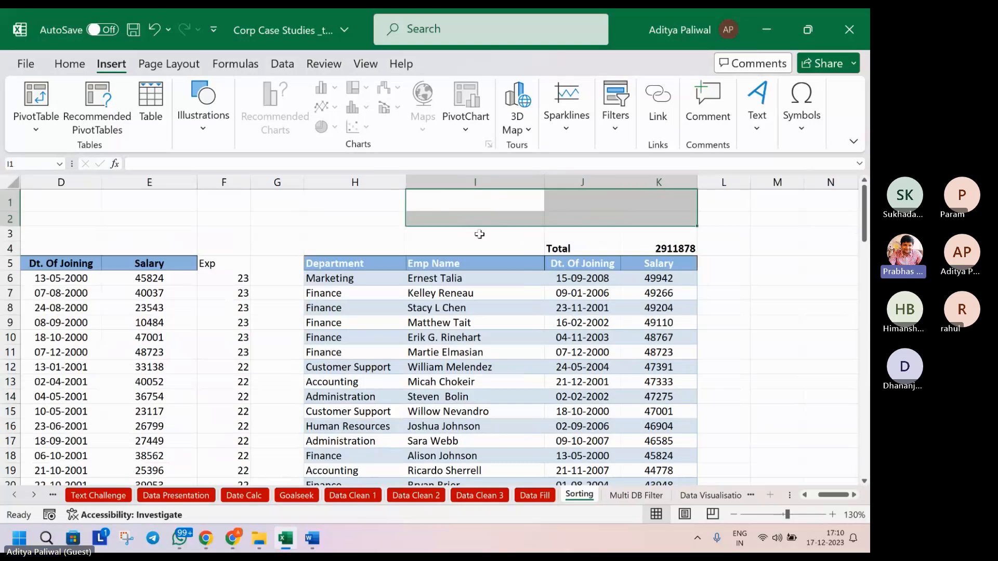
left_click(490, 216)
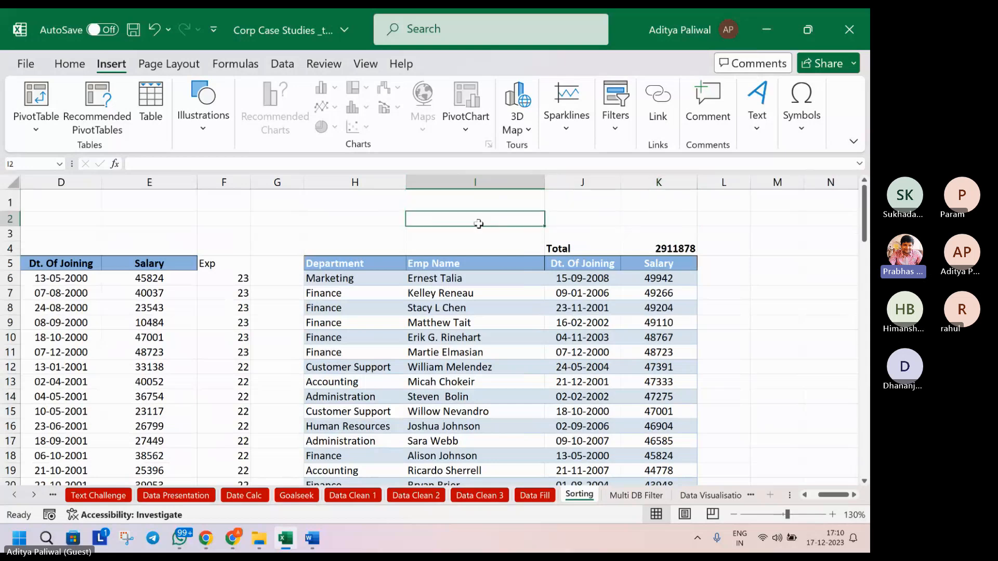
left_click(138, 217)
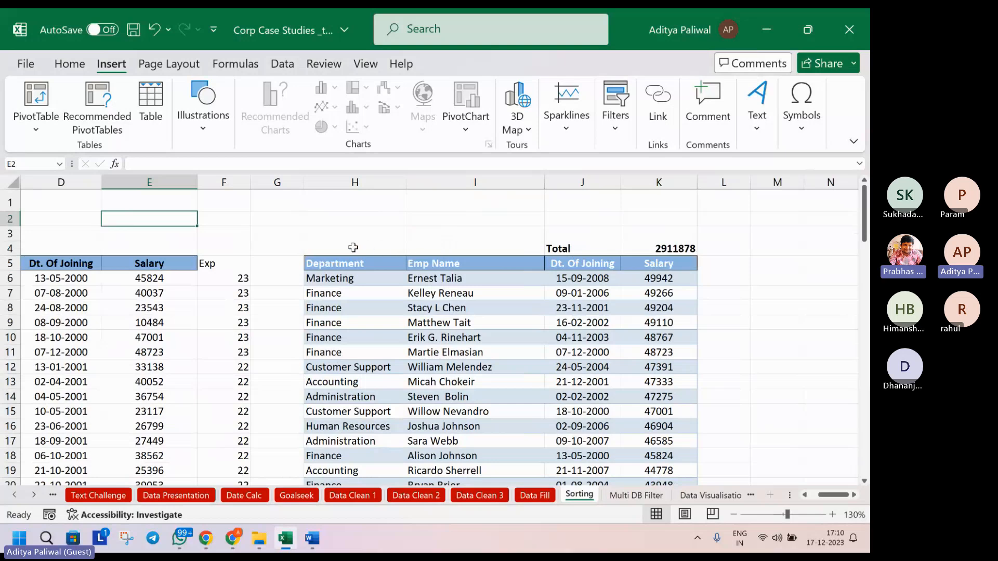
left_click_drag(338, 247, 666, 447)
Copy the salary table and paste it at A4 of a newly inserted worksheet
key("ctrl+c")
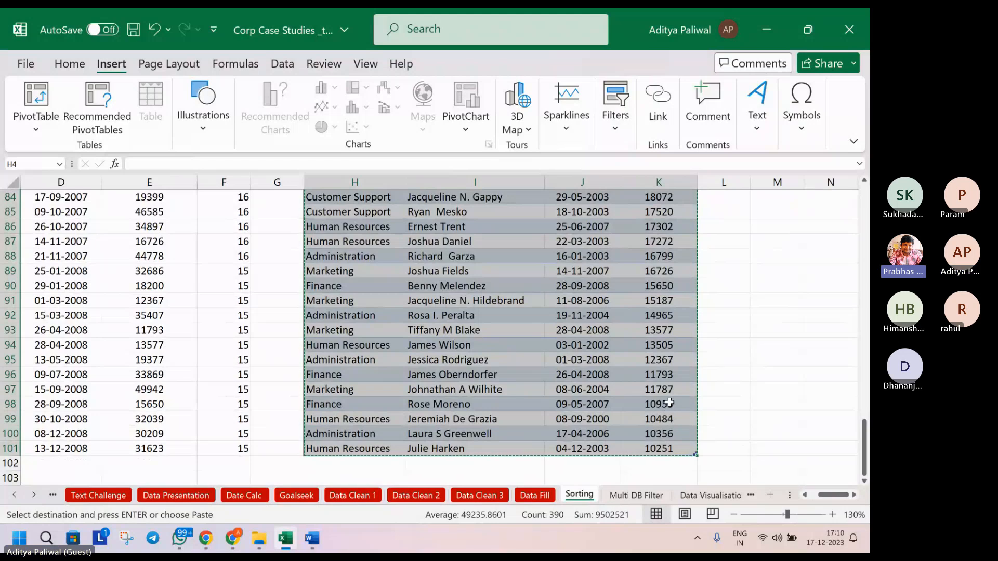
key("alt")
key("i")
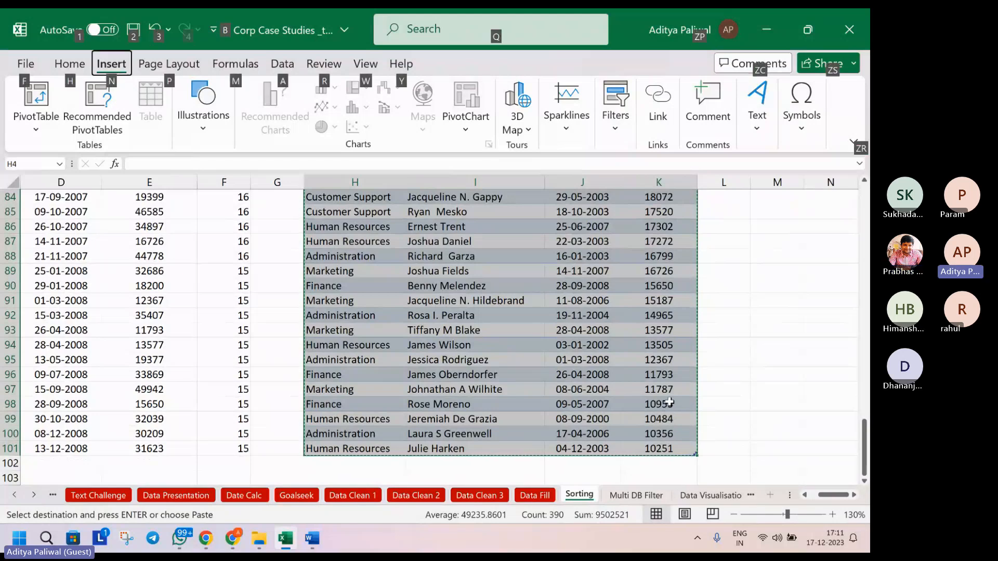
key("w")
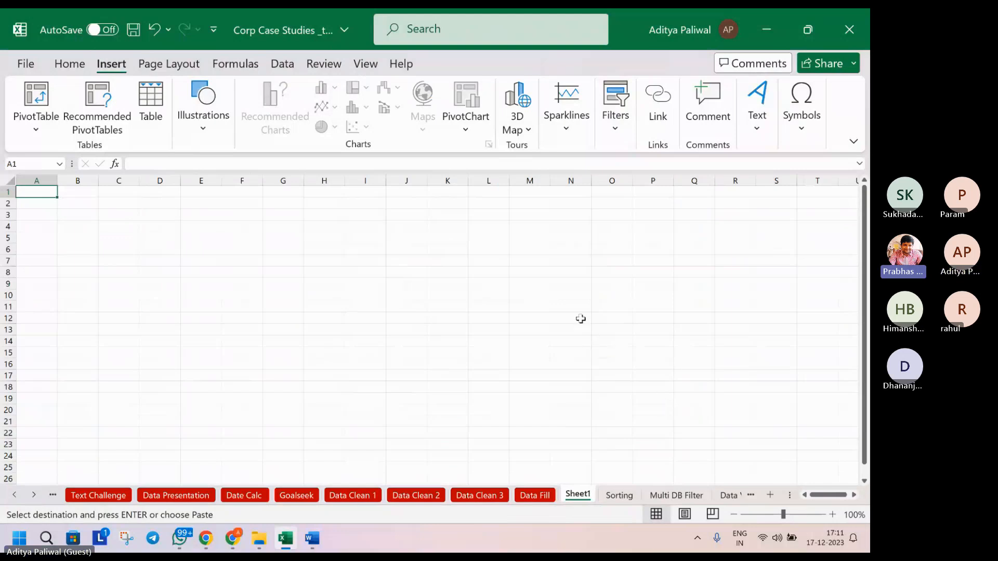
left_click(38, 225)
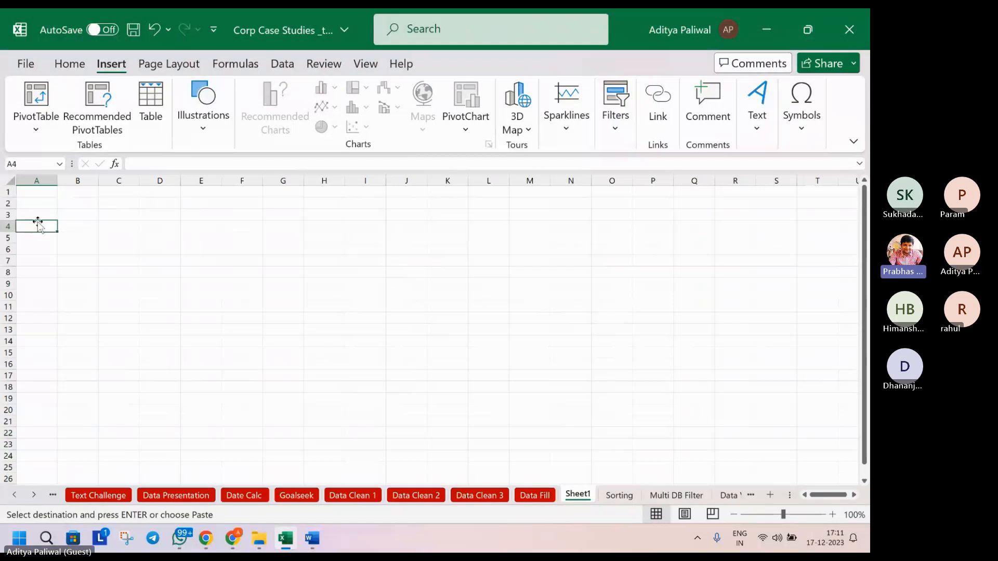
key("ctrl+v")
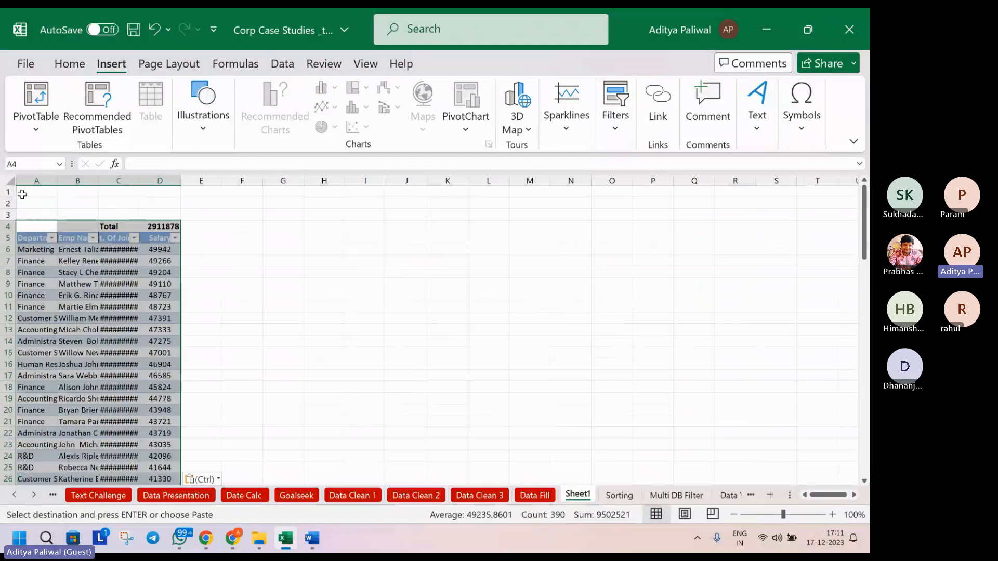
Auto-fit all columns to the pasted table, then create a new blank workbook with Ctrl+N
left_click(10, 179)
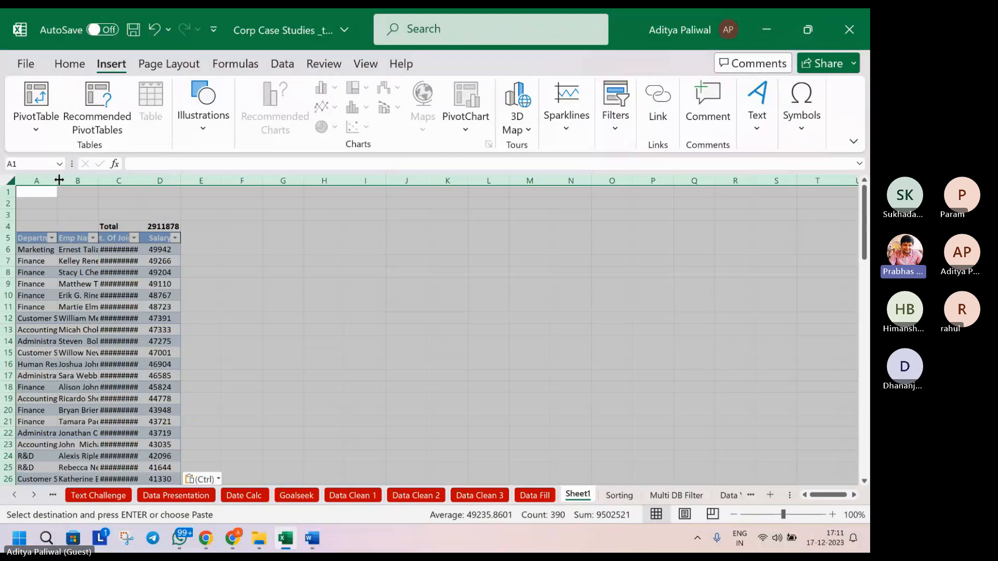
double_click(60, 180)
left_click(76, 250)
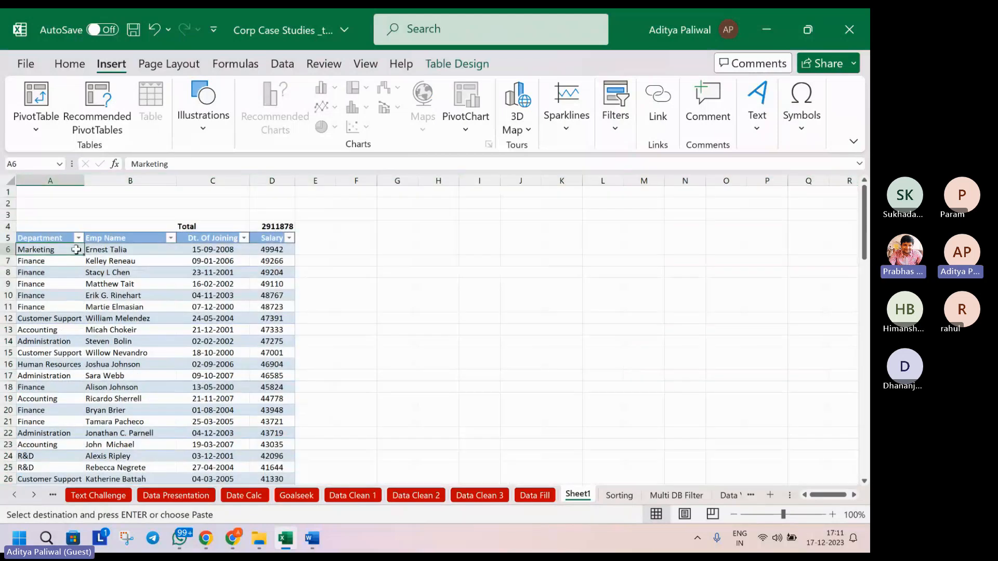
left_click(156, 204)
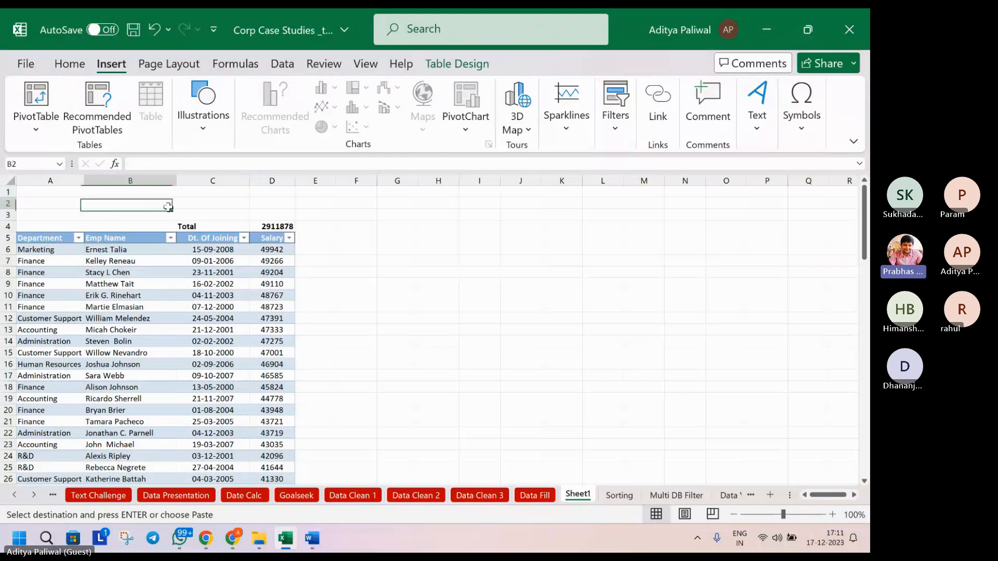
left_click(205, 204)
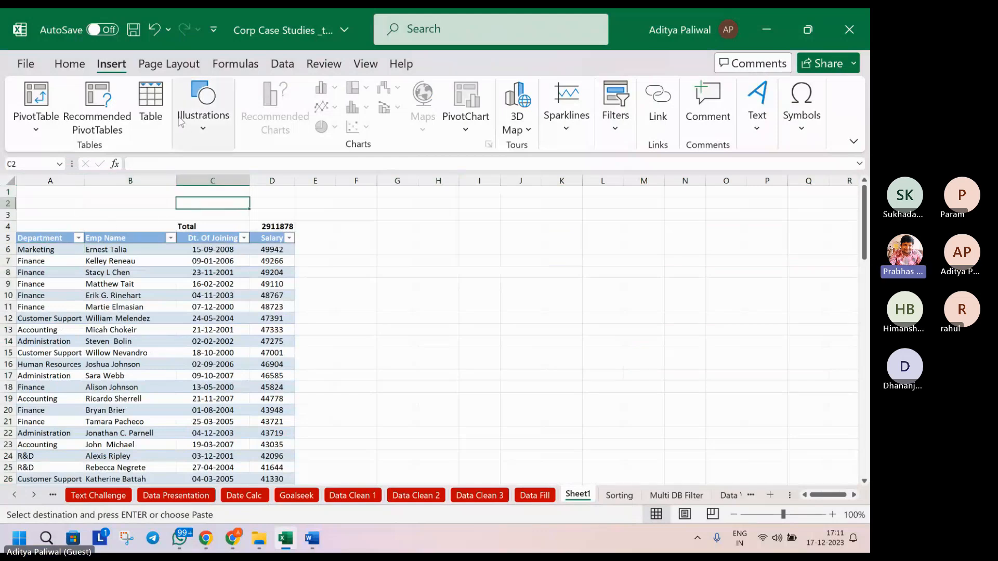
left_click(200, 132)
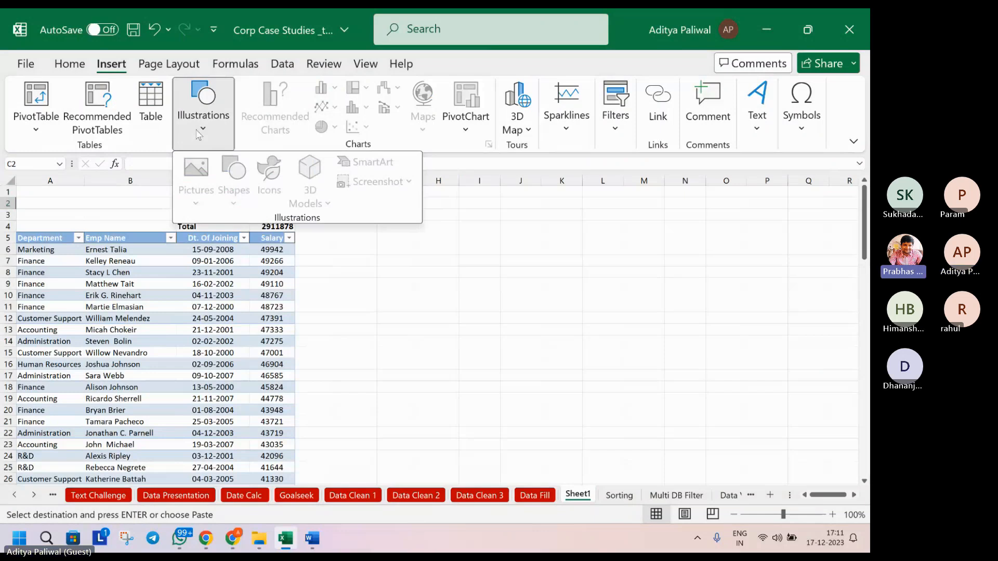
left_click(133, 207)
left_click(132, 207)
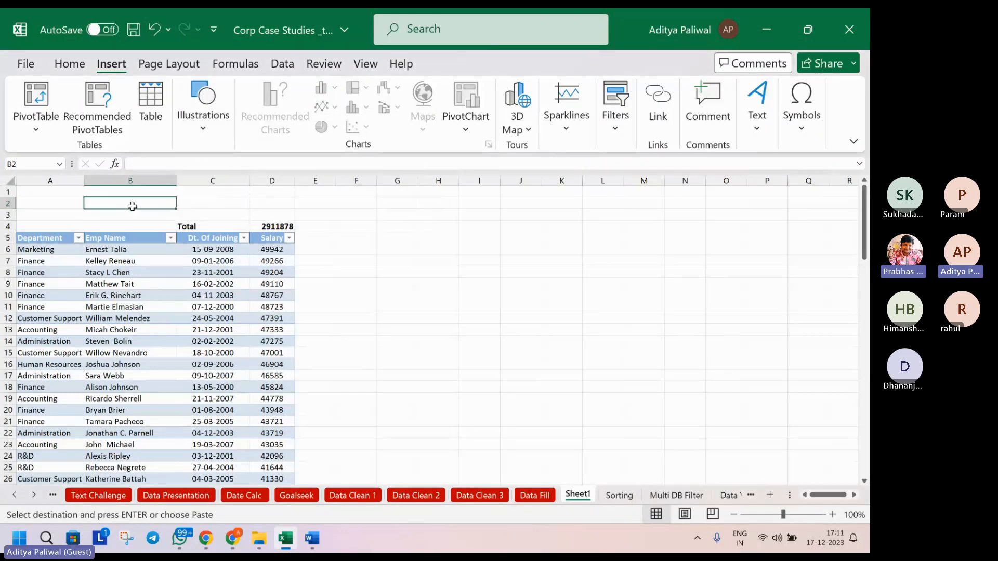
key("ctrl+n")
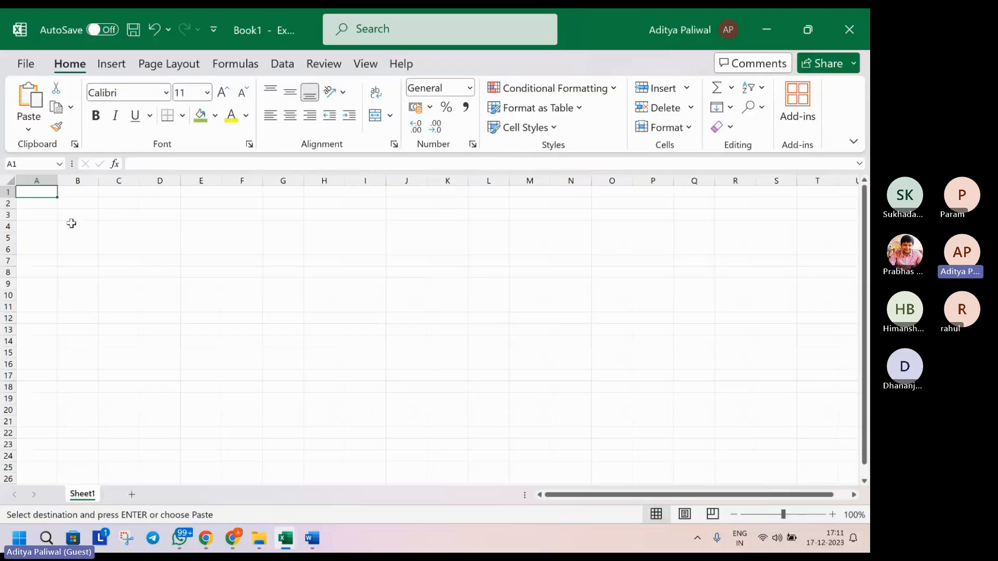
Paste the salary table at A4 of Book1 and auto-fit all its columns
left_click(40, 226)
key("ctrl+v")
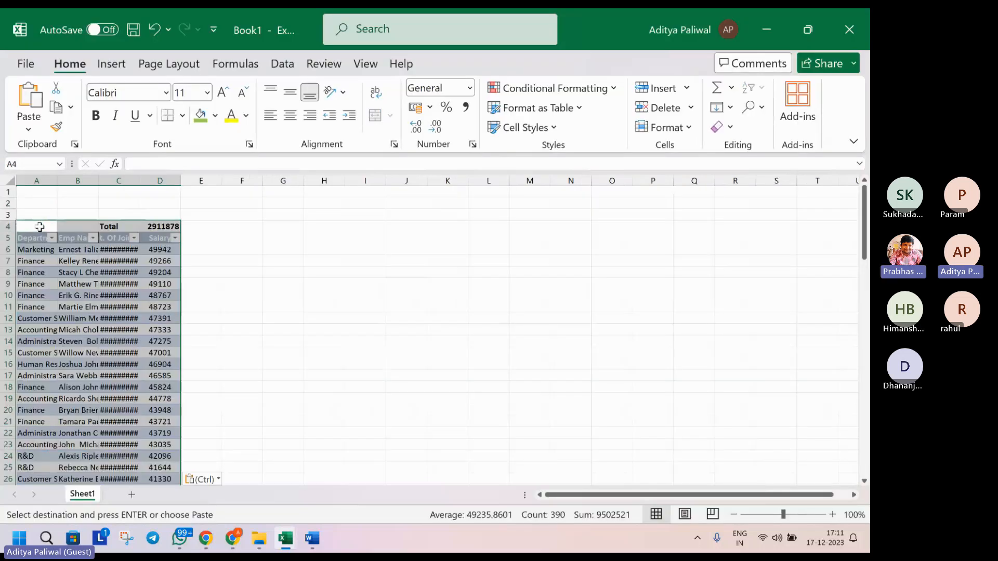
left_click(12, 180)
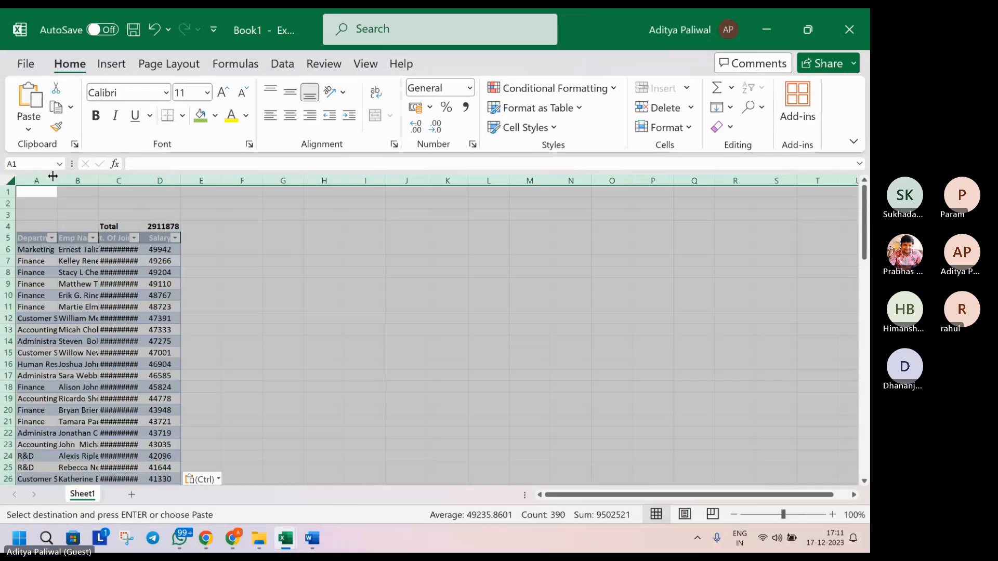
double_click(58, 180)
left_click(155, 211)
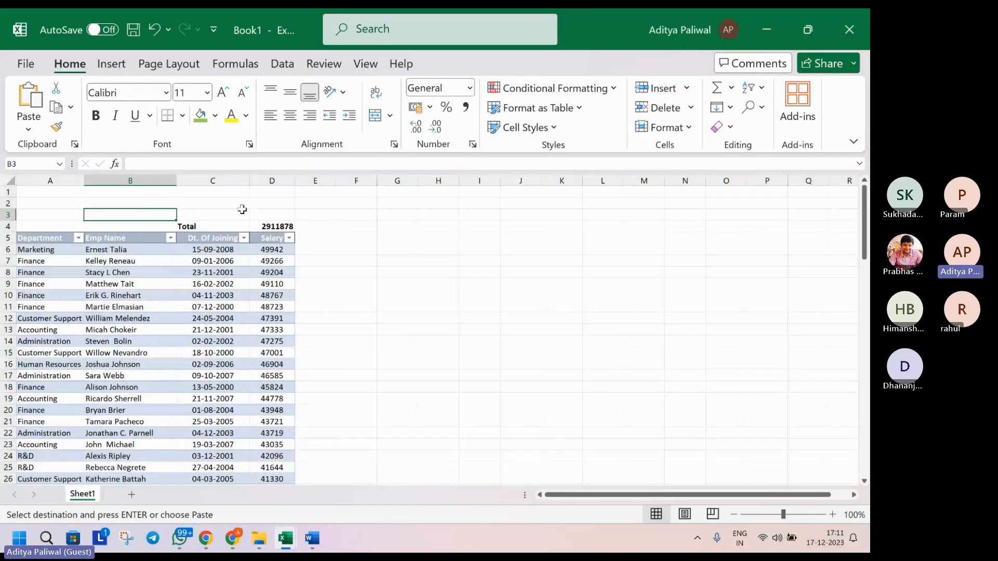
left_click(261, 212)
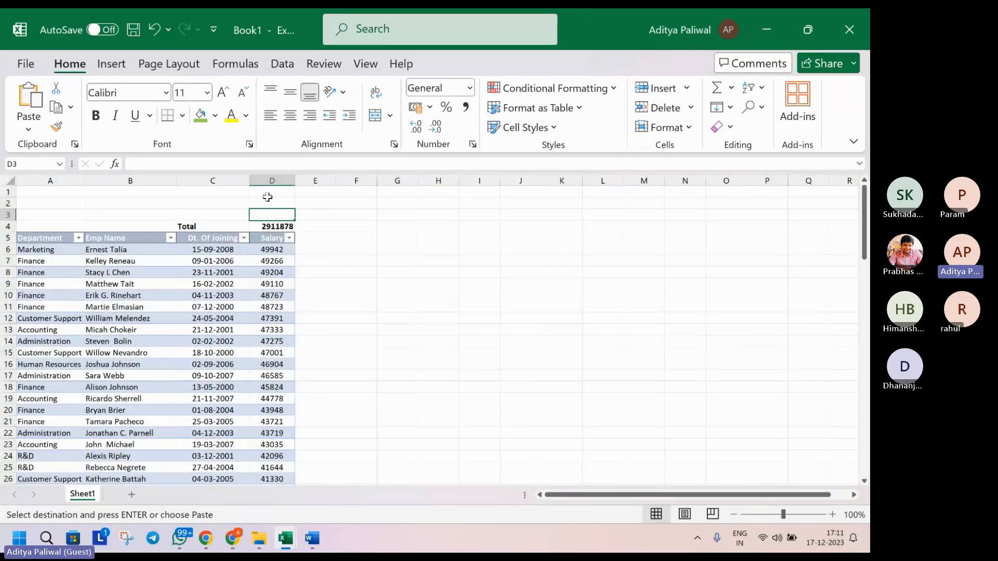
Choose the Rectangle shape from Insert > Illustrations > Shapes
left_click(113, 64)
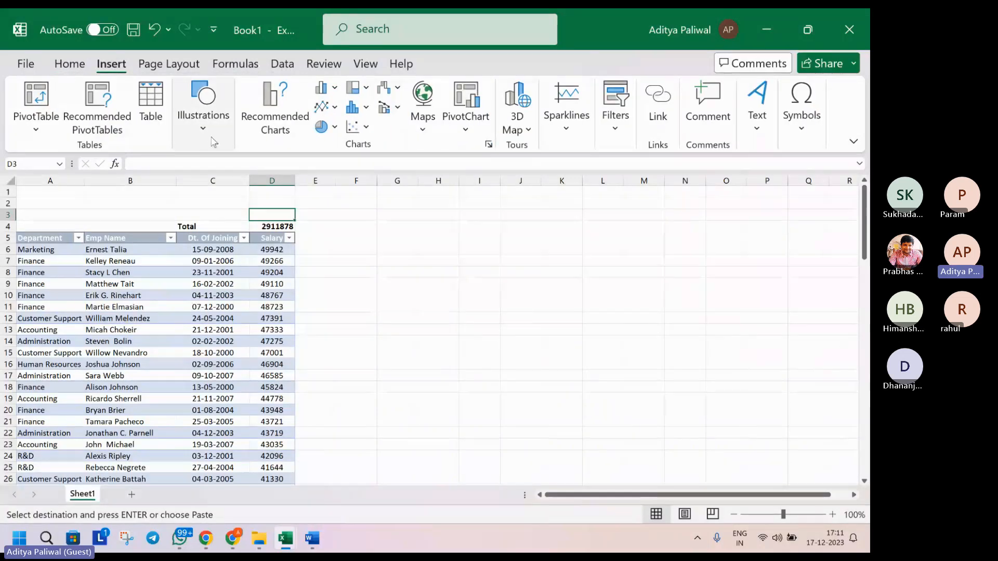
left_click(203, 123)
left_click(233, 201)
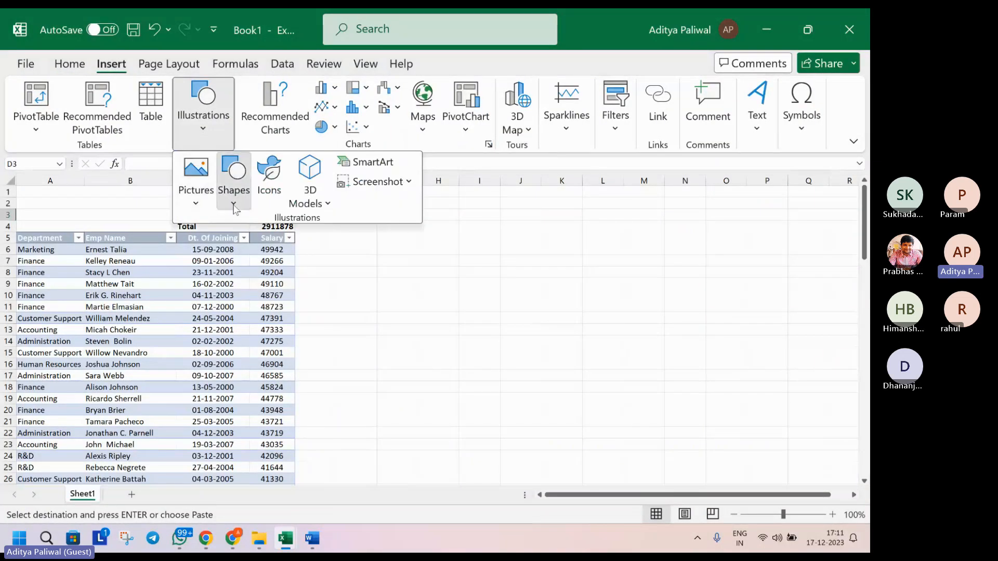
left_click(274, 239)
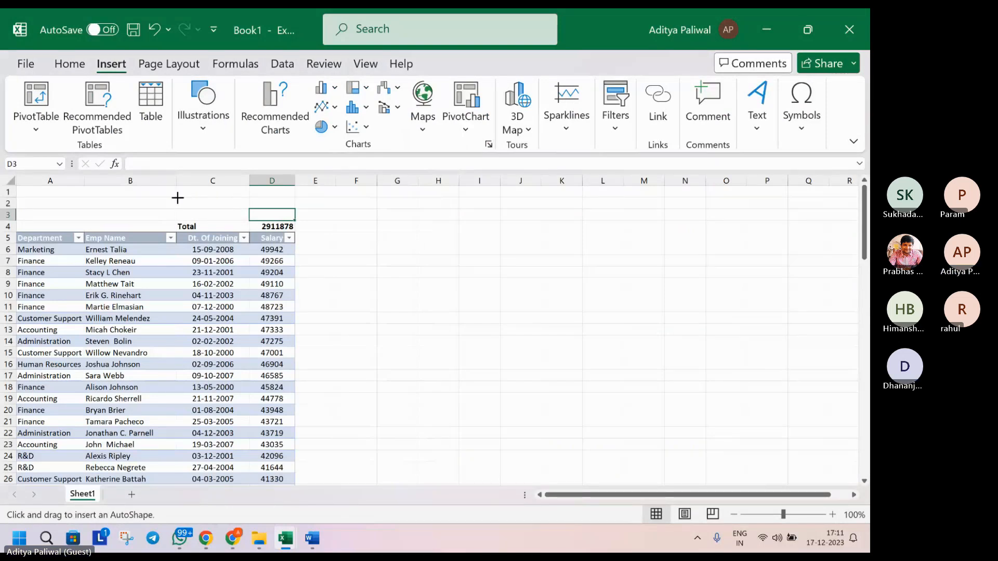
Draw a rectangle above the Total row in rows 2–3 and give it an orange theme style
left_click_drag(177, 198, 295, 215)
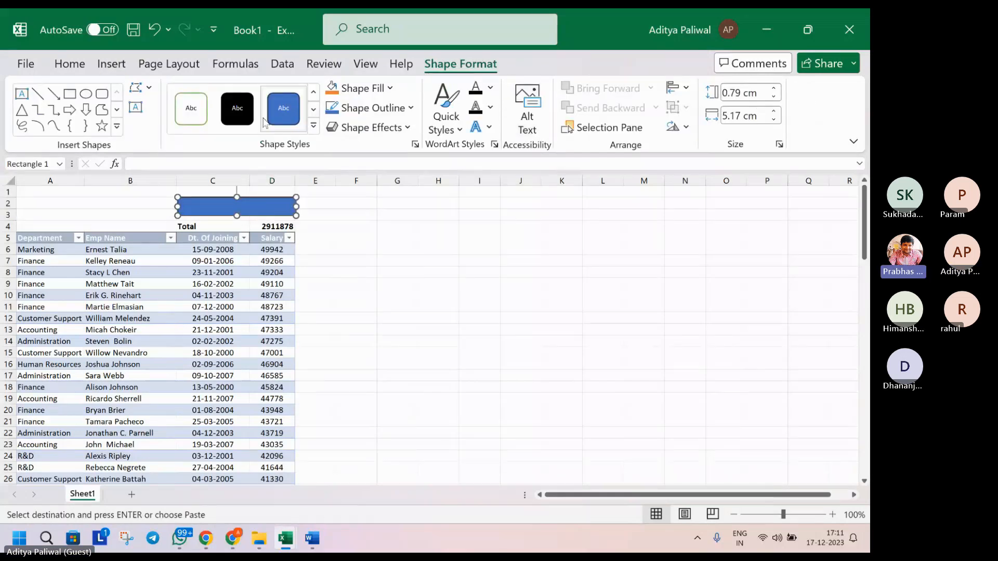
left_click(314, 128)
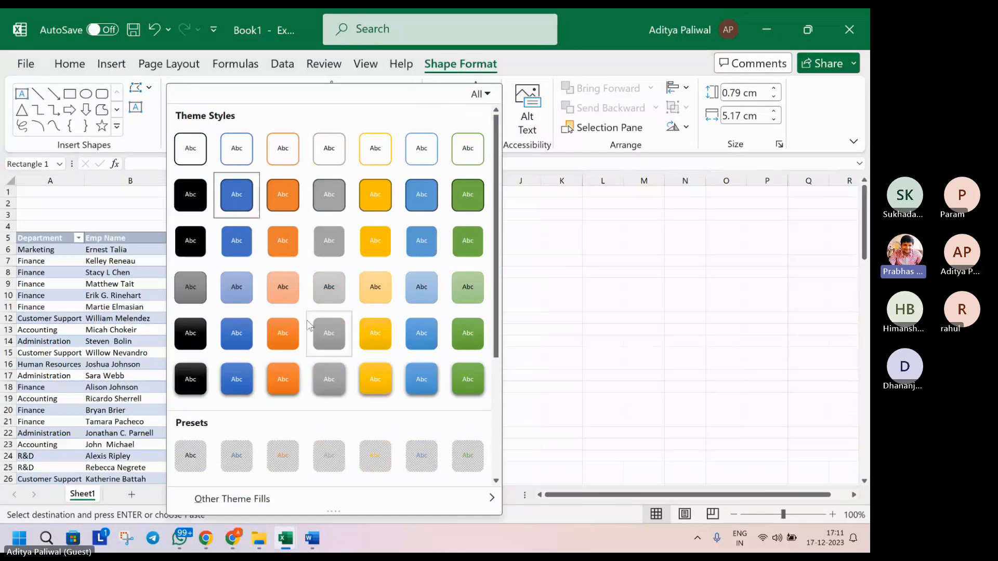
left_click(290, 378)
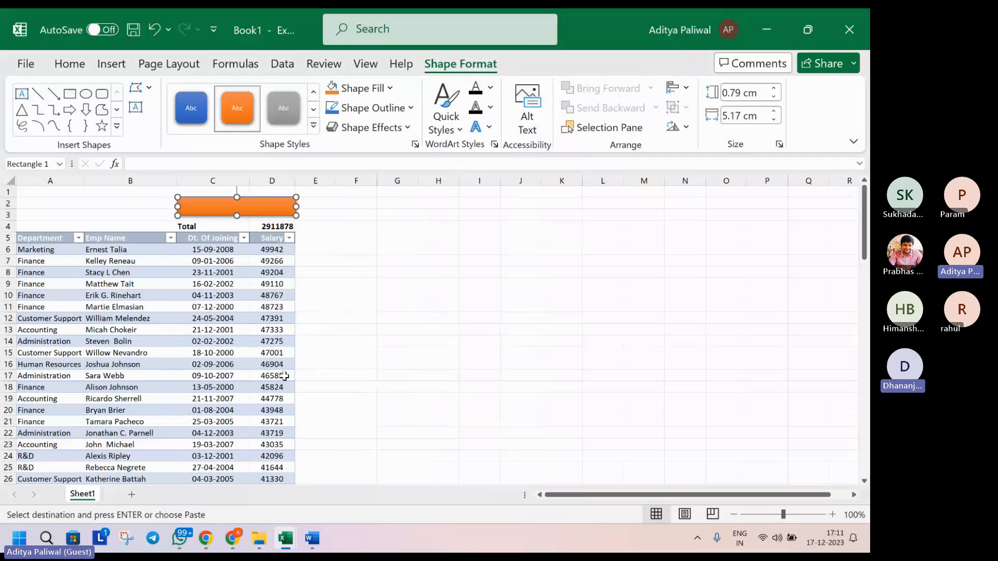
Link the rectangle's text to =$D$4 and enlarge the 2911878 figure two font sizes
left_click(162, 167)
type("=")
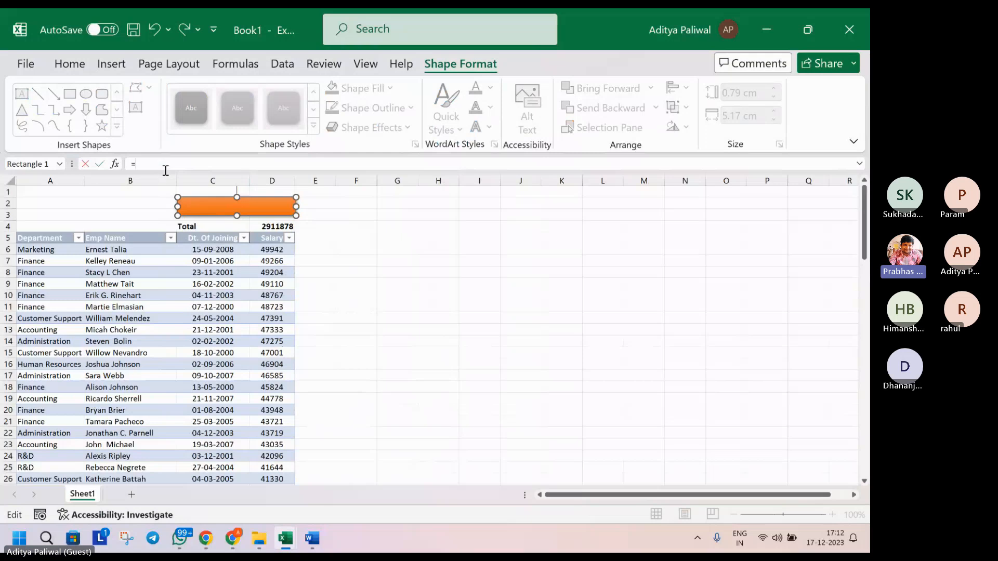
left_click(268, 226)
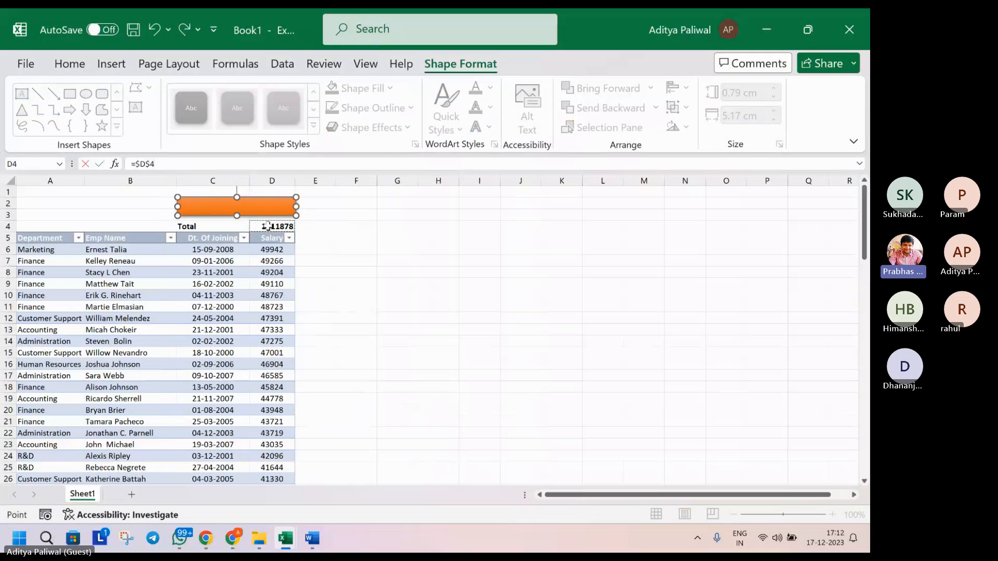
key("Return")
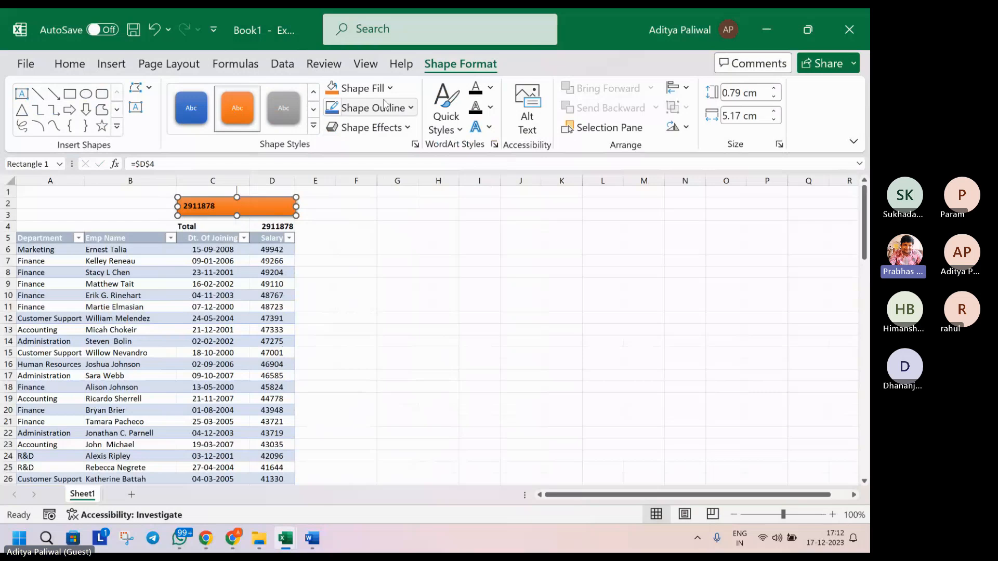
key("ctrl+shift+period")
key("ctrl+shift+period")
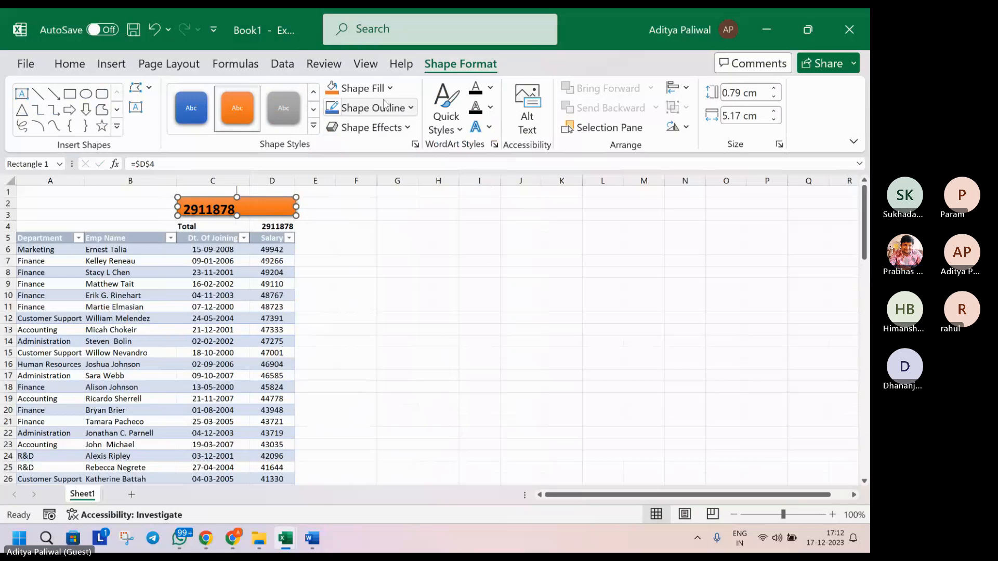
key("ctrl+shift+period")
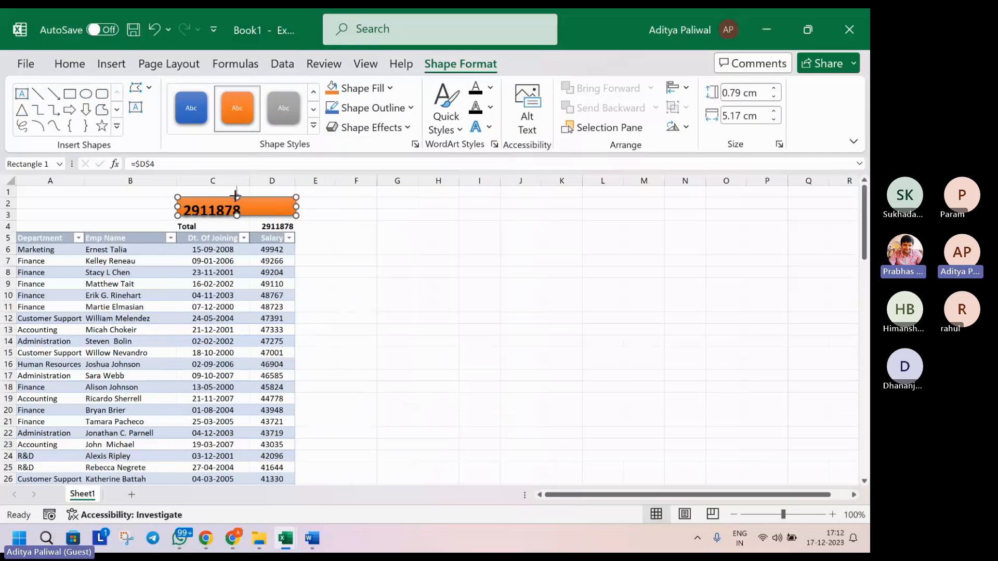
Heighten the orange shape, centre its text, format D4 as ₹ currency, then switch to Teams
left_click_drag(236, 196, 237, 190)
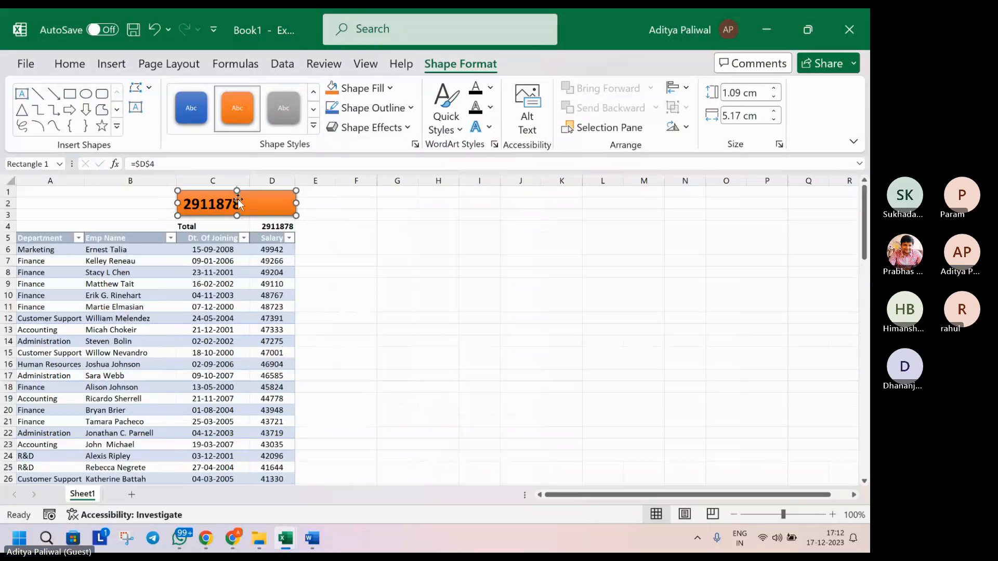
key("ctrl+e")
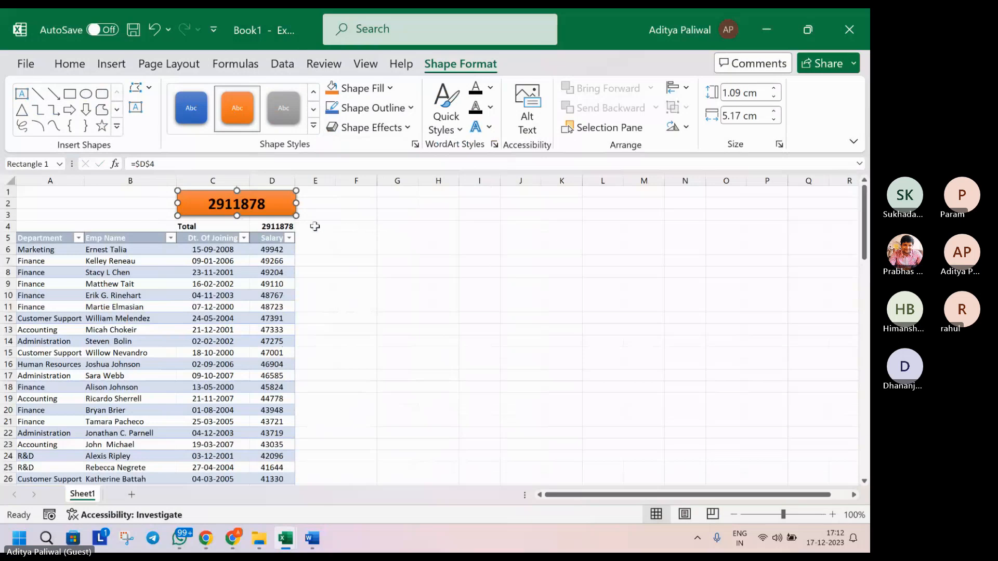
left_click(284, 227)
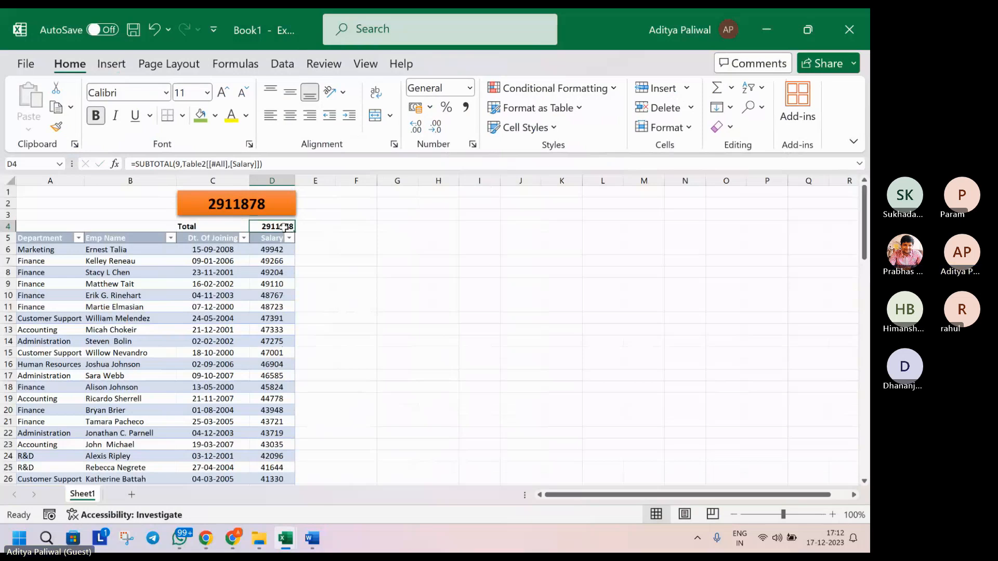
key("ctrl+shift+4")
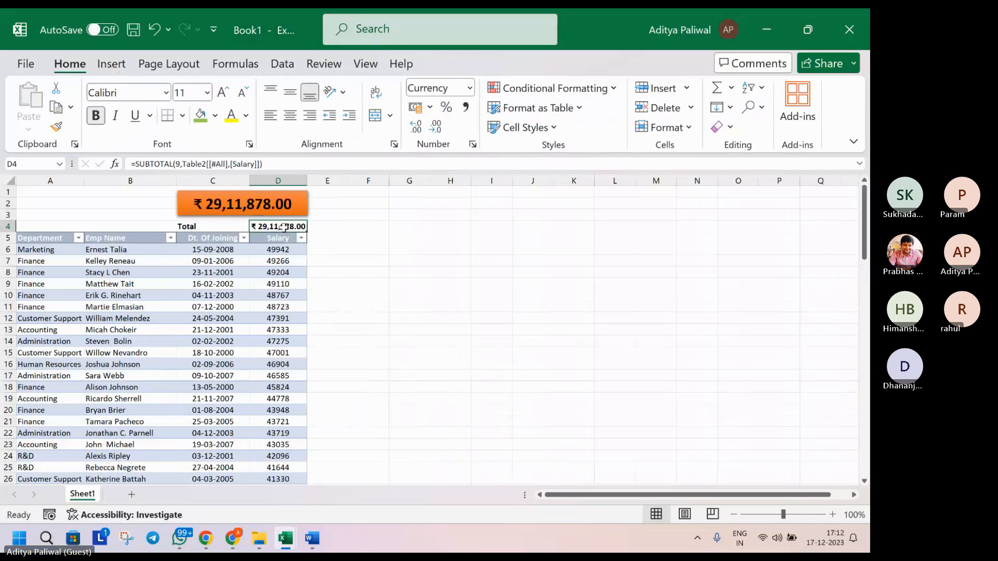
key("Down")
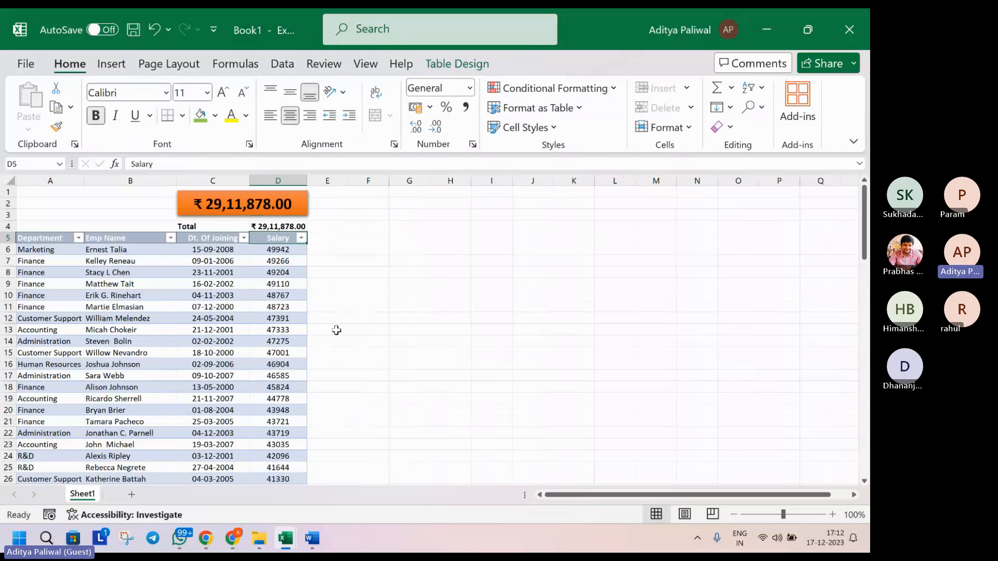
left_click(233, 546)
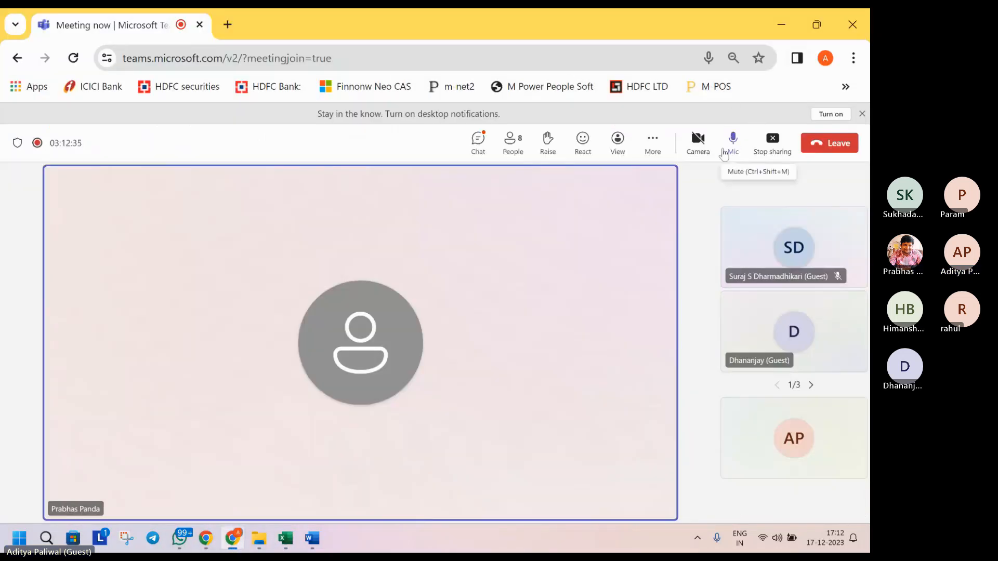
Stop screen sharing, open the Teams meeting chat, and return to Corp Case Studies.xlsx
left_click(767, 149)
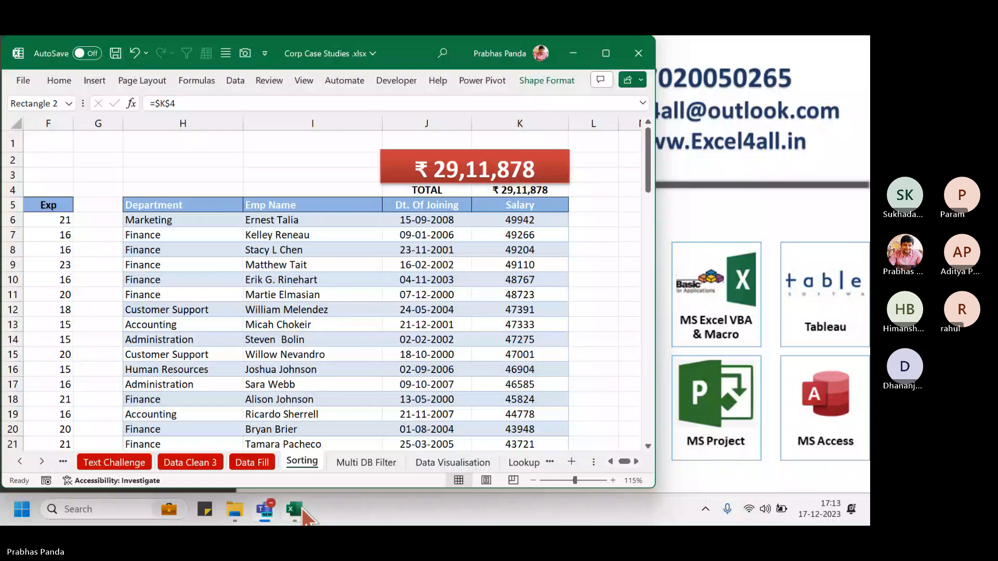
mouse_move(265, 509)
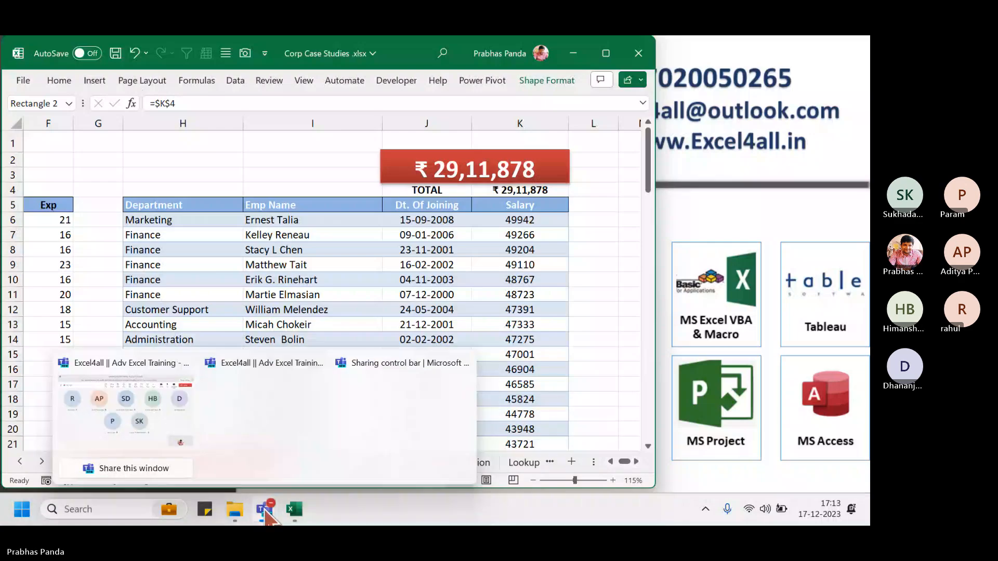
left_click(132, 419)
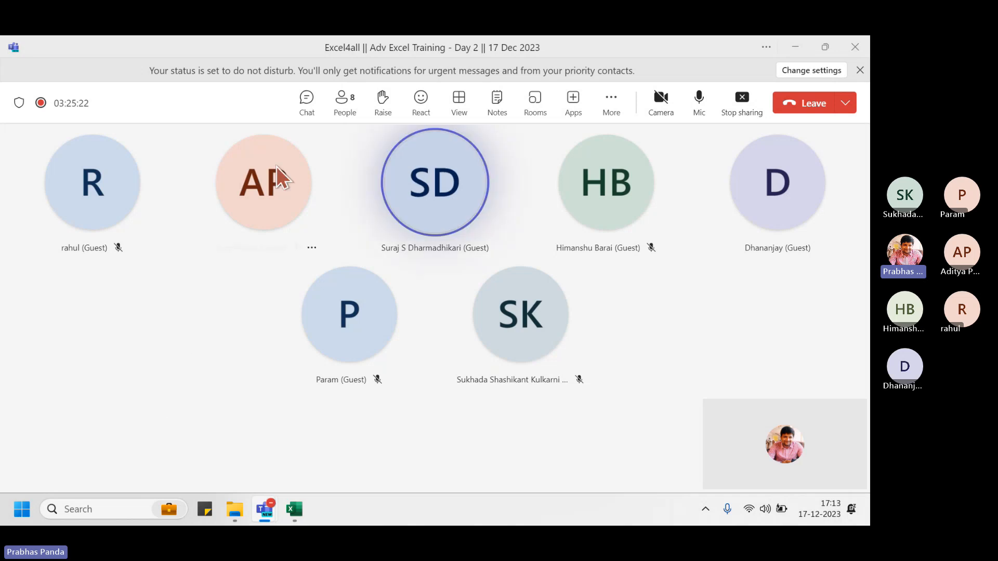
left_click(305, 101)
left_click(294, 506)
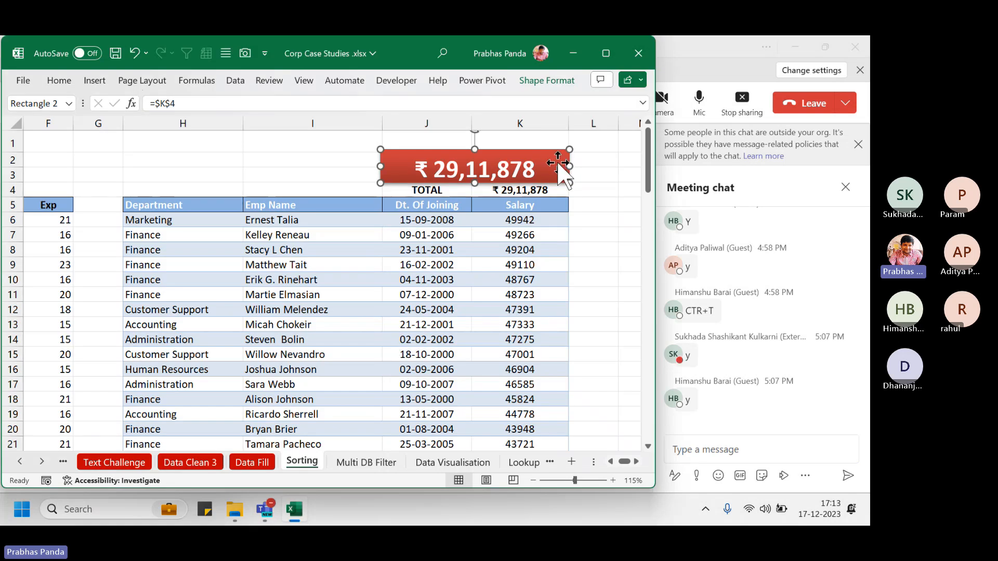
Drag the red ₹ 29,11,878 card down over the TOTAL row, deselect it, and zoom to 110%
left_click_drag(539, 152, 541, 166)
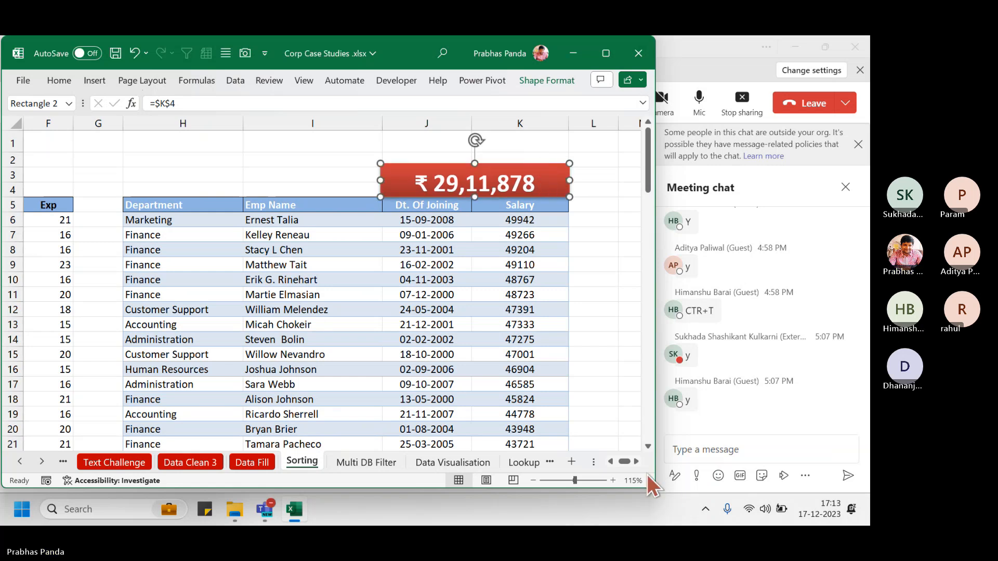
left_click(635, 462)
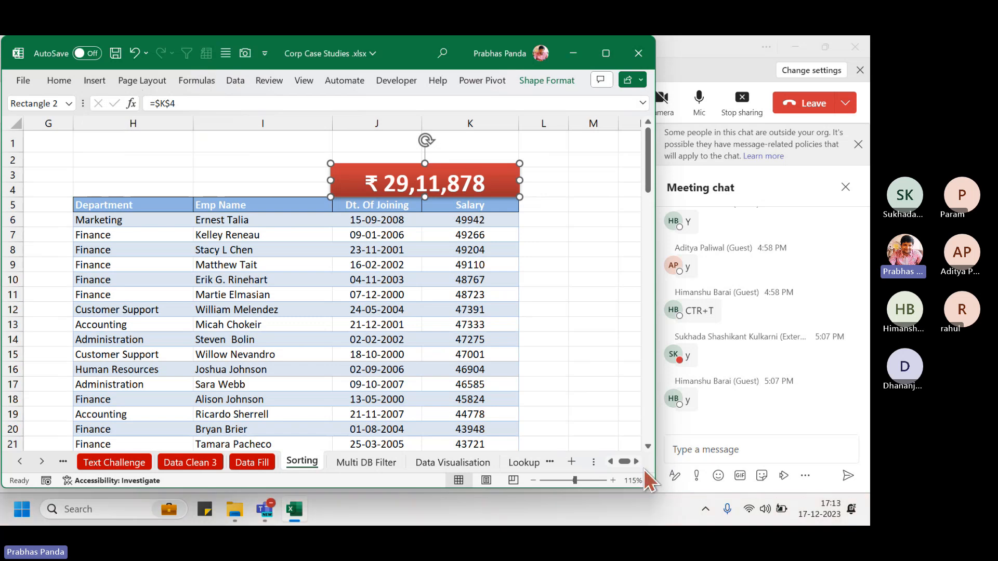
left_click(636, 461)
left_click(231, 314)
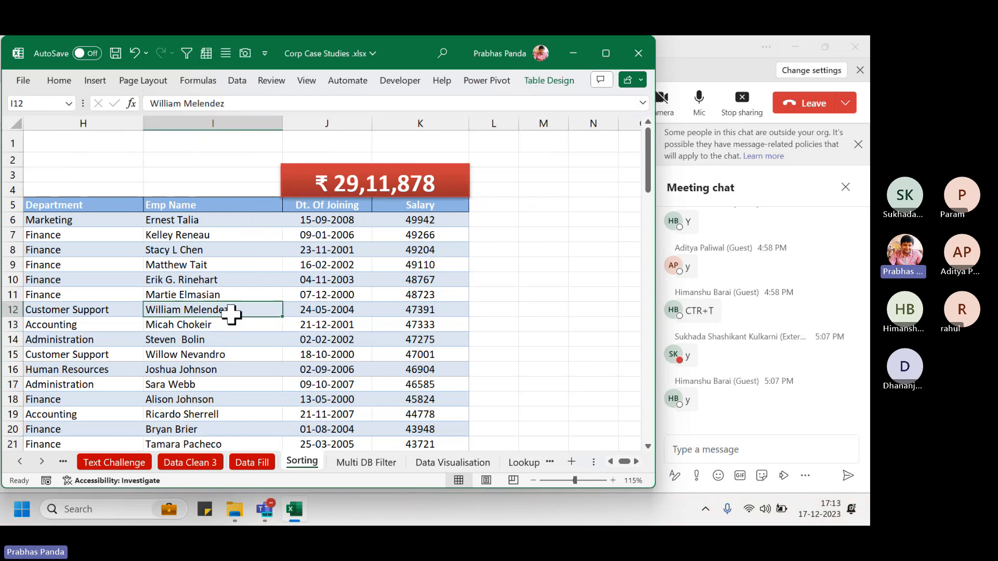
left_click(533, 482)
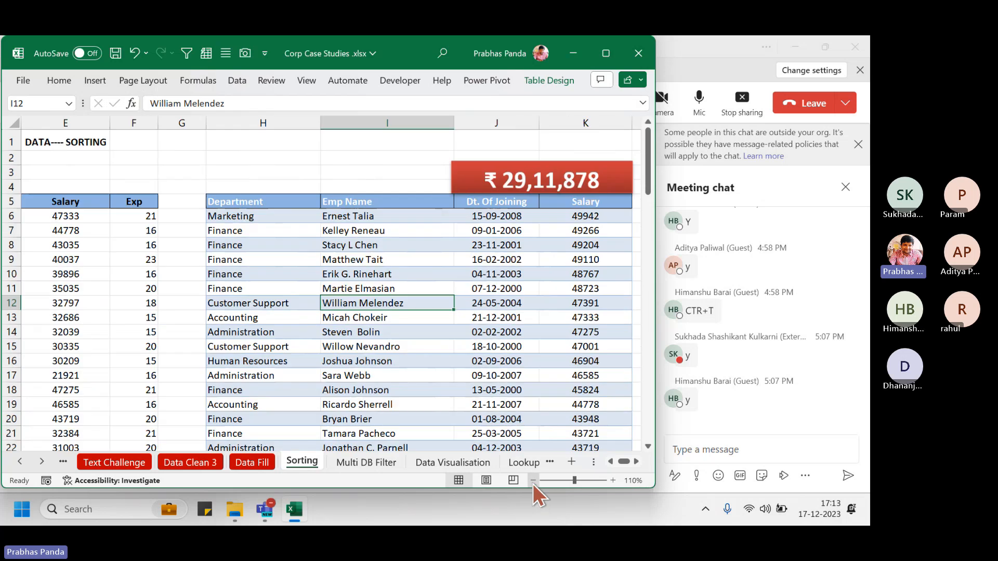
left_click(637, 461)
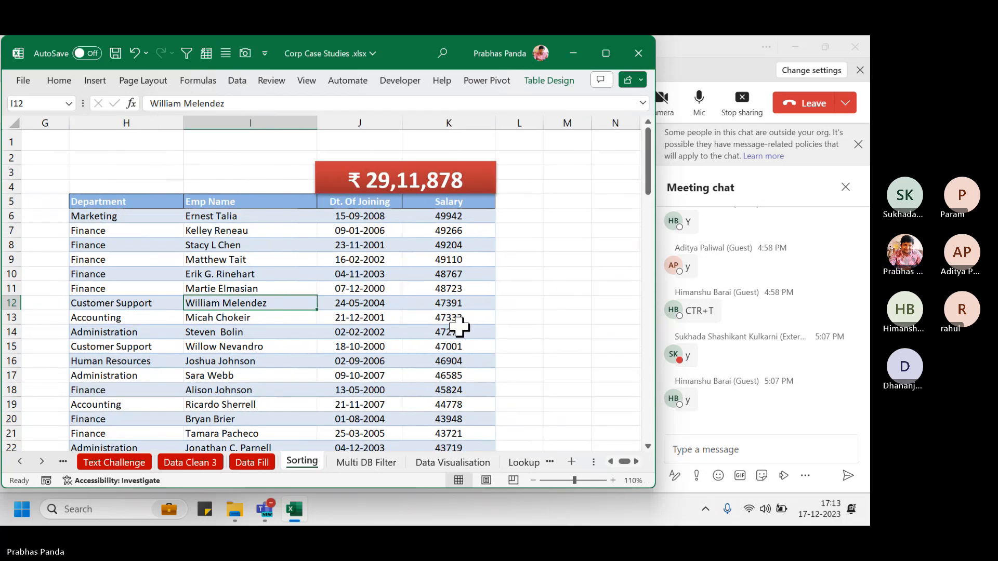
Insert a slicer on the Department field from the Table Design ribbon
left_click(549, 81)
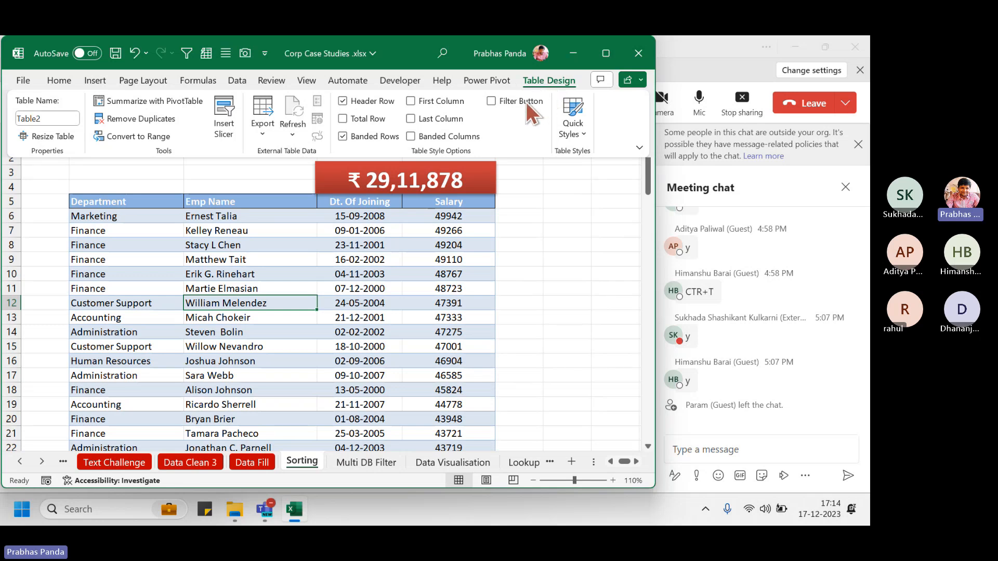
key("ctrl")
key("ctrl")
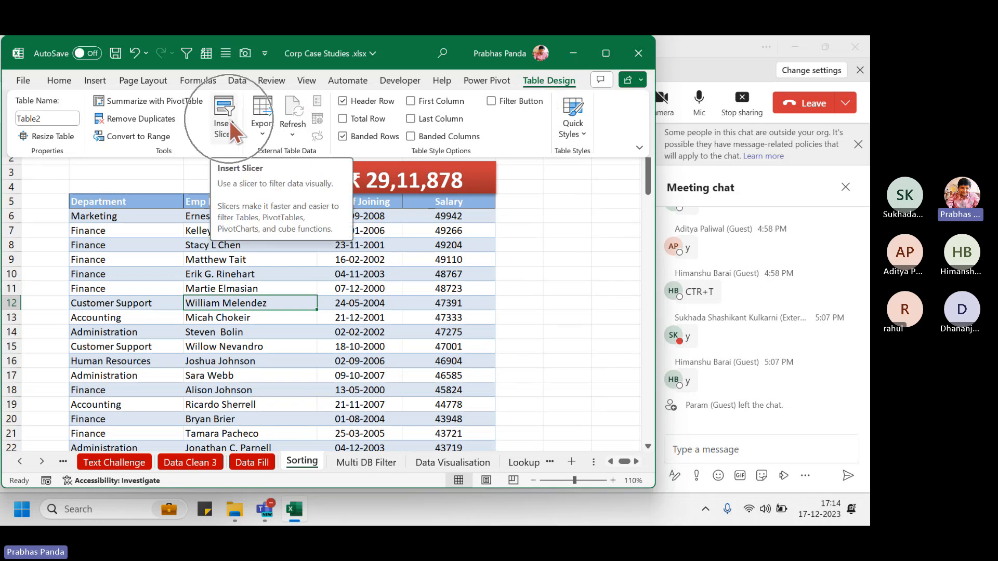
key("ctrl")
key("ctrl")
key("ctrl")
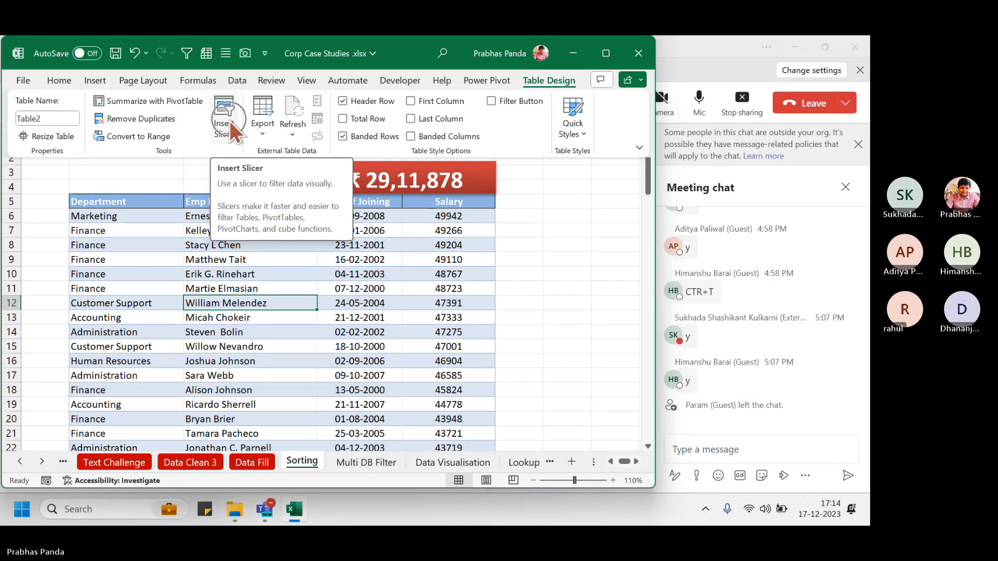
key("ctrl")
key("ctrl")
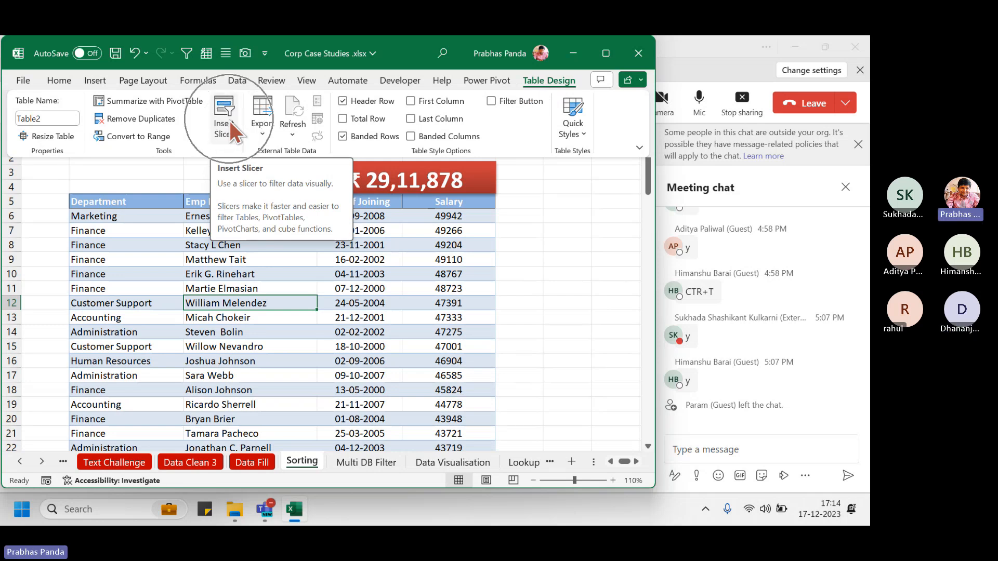
left_click(229, 123)
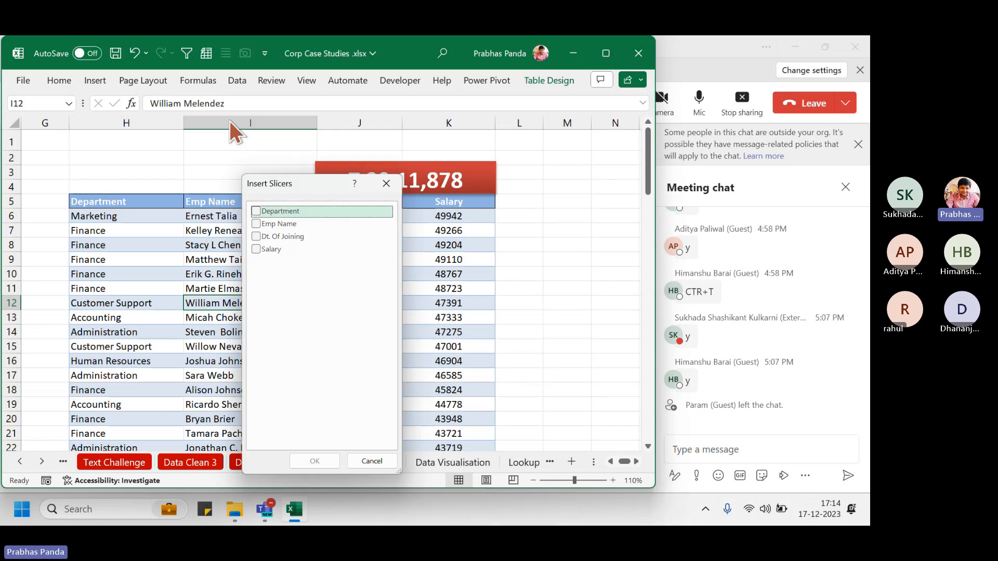
key("ctrl")
key("ctrl")
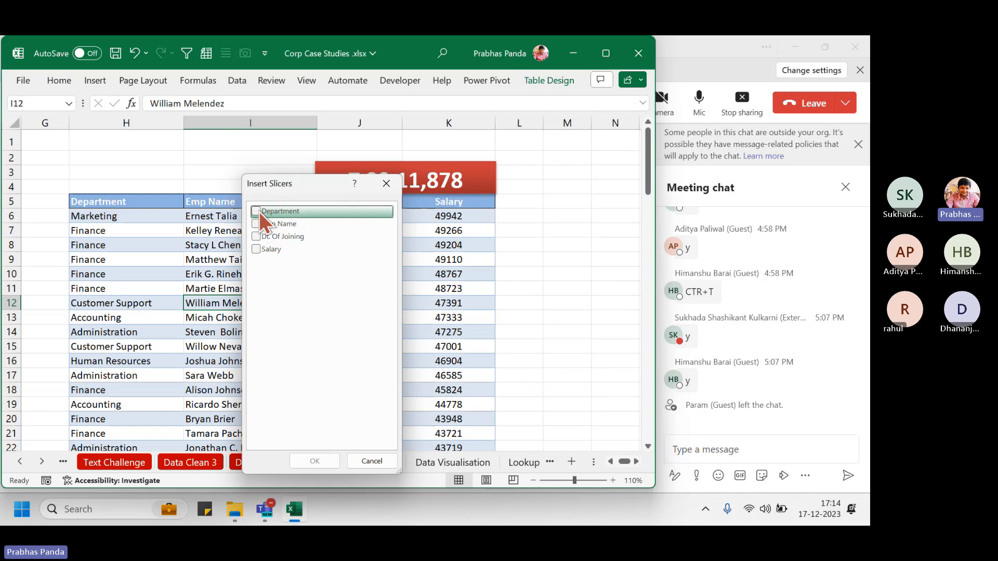
left_click(259, 211)
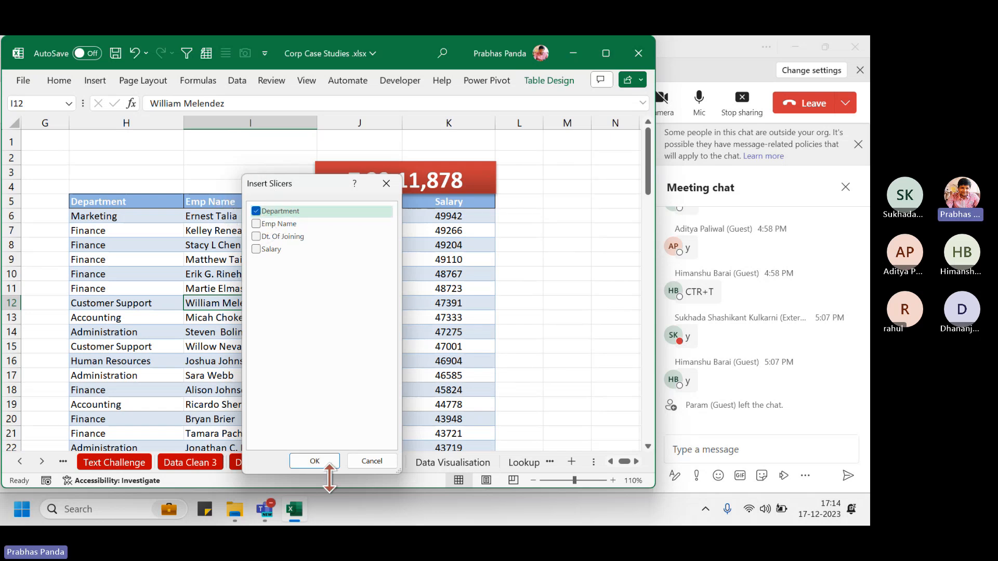
left_click(321, 463)
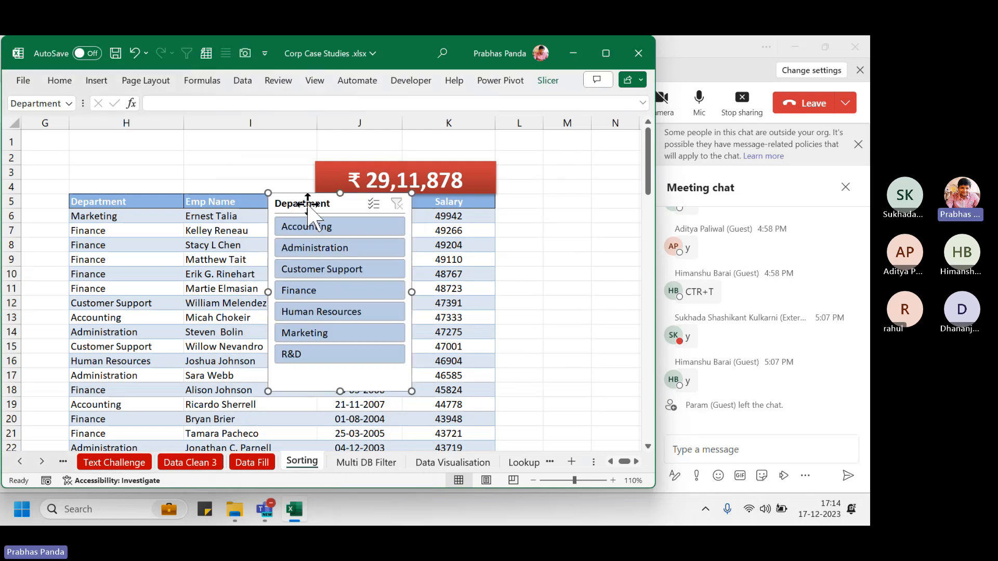
Move the Department slicer right of the table and try each department, ending on Human Resources
left_click_drag(317, 201, 536, 171)
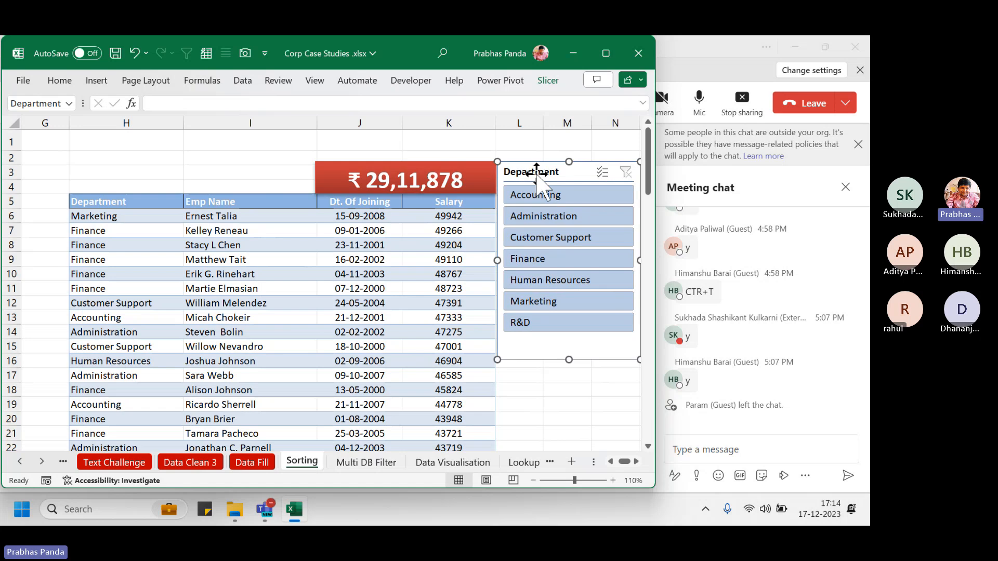
left_click(557, 279)
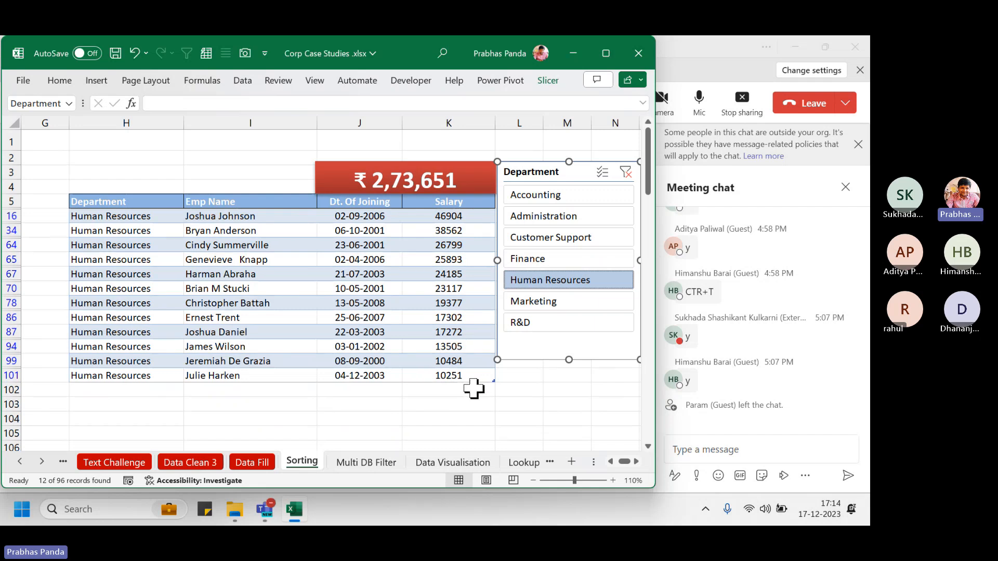
left_click(550, 217)
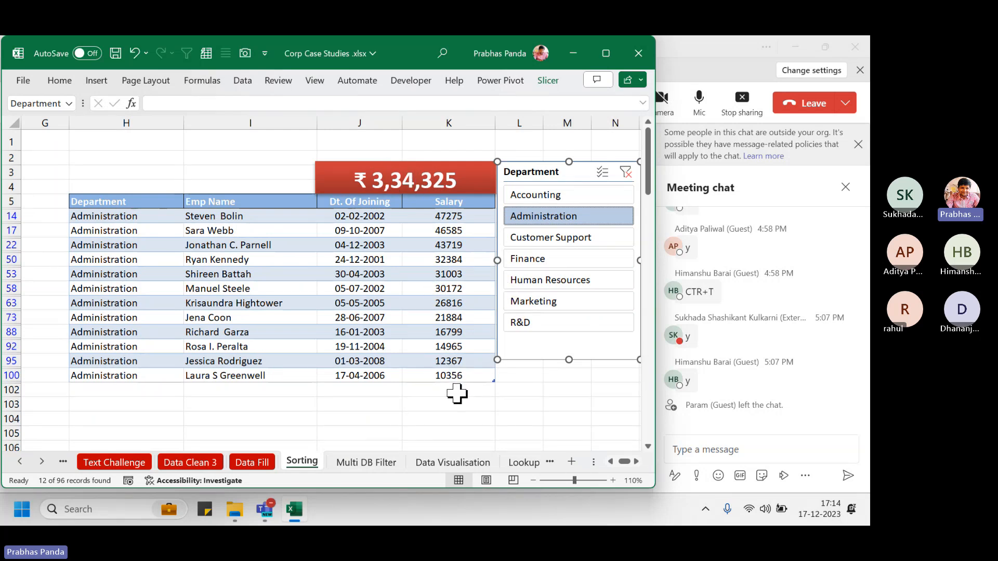
left_click(550, 281)
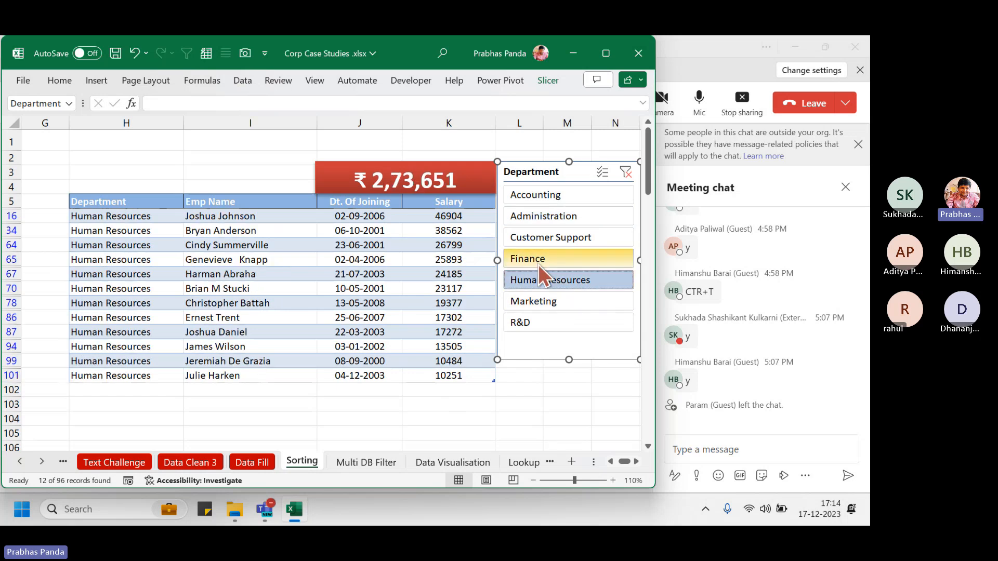
left_click(539, 258)
left_click(543, 237)
left_click(535, 216)
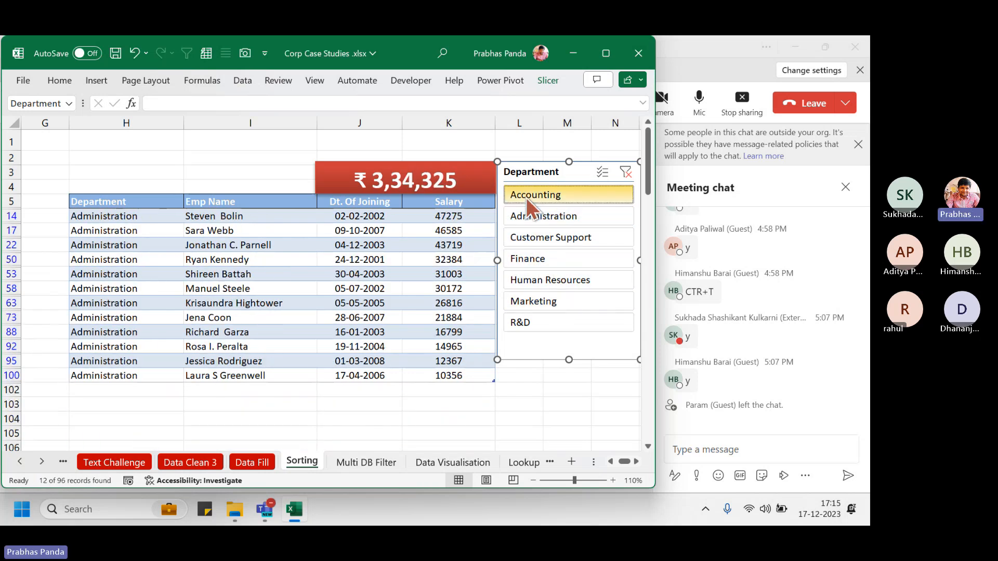
left_click(526, 198)
left_click(528, 279)
Admit the waiting guest into the Teams meeting, then return to the Excel workbook
left_click(704, 55)
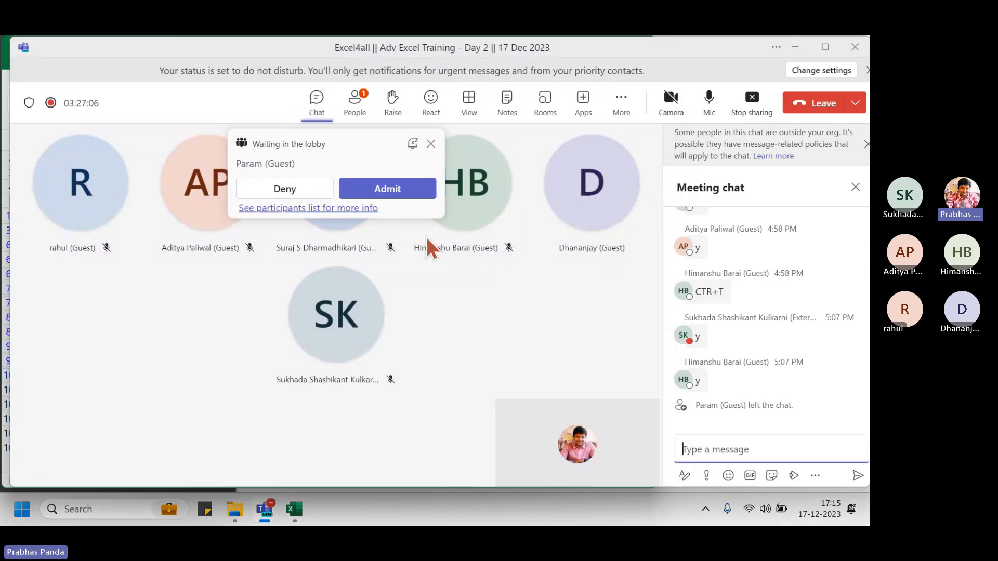
left_click(401, 190)
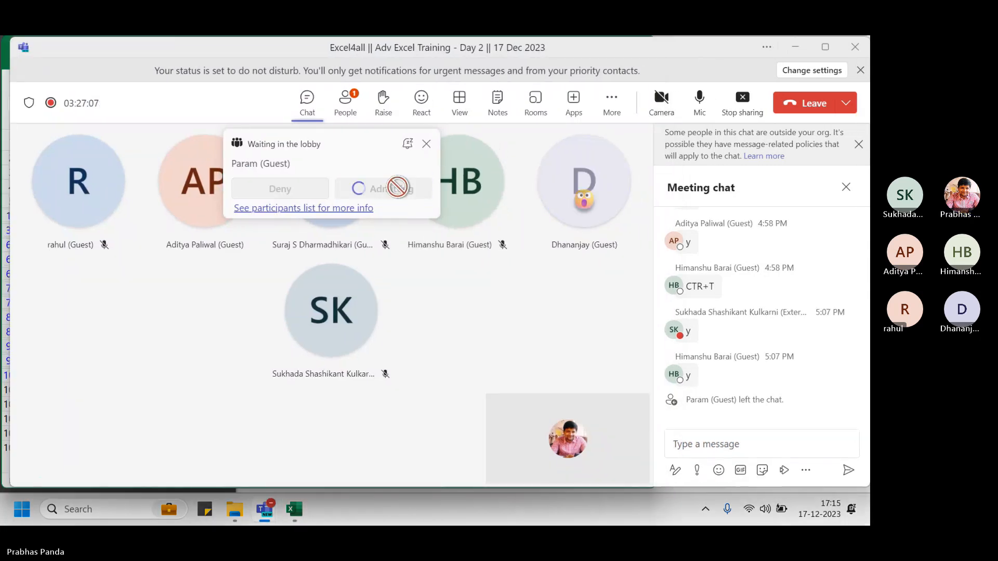
left_click(824, 48)
key("alt+Tab")
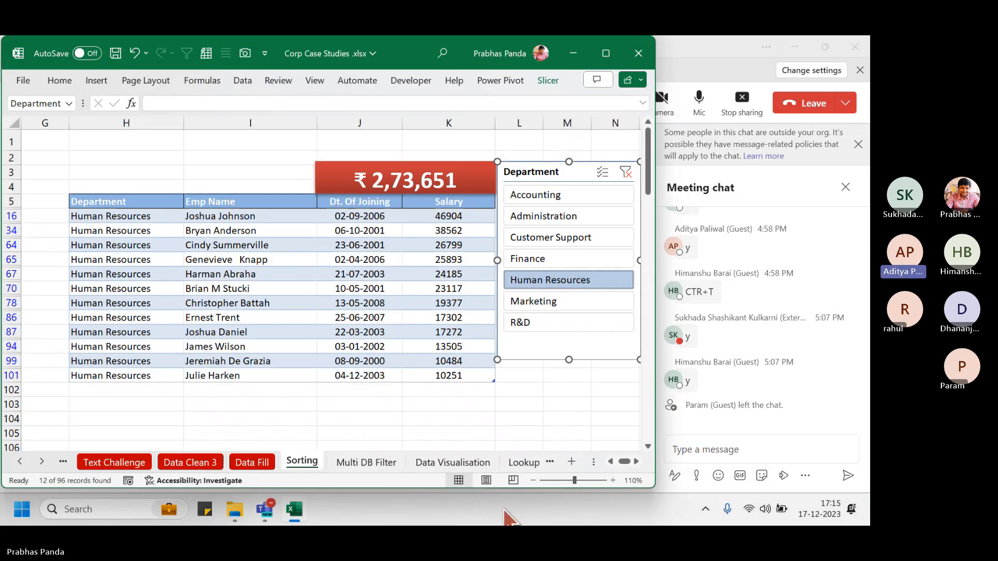
Clear the Department slicer filter and colour the Sorting sheet tab red
left_click(626, 172)
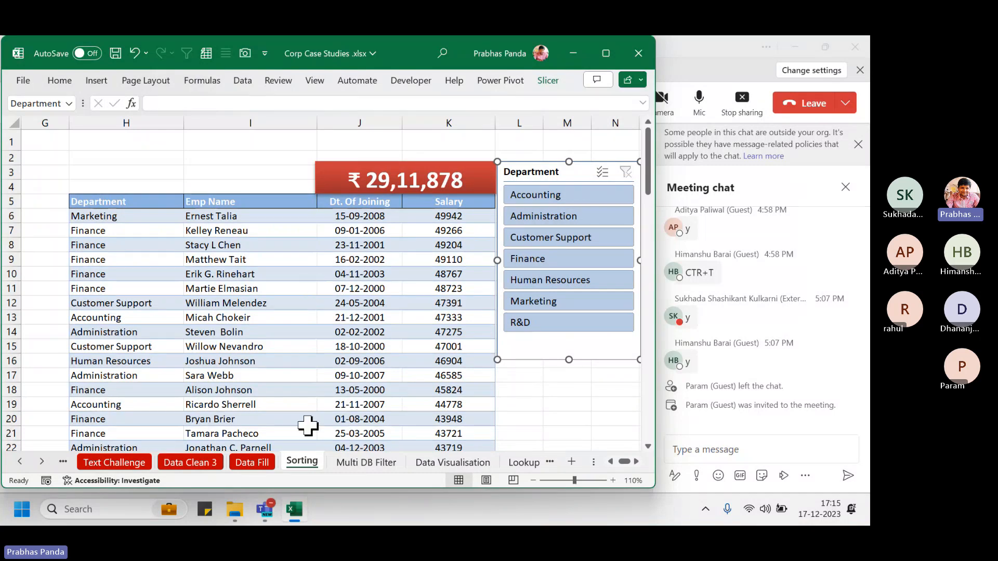
right_click(307, 460)
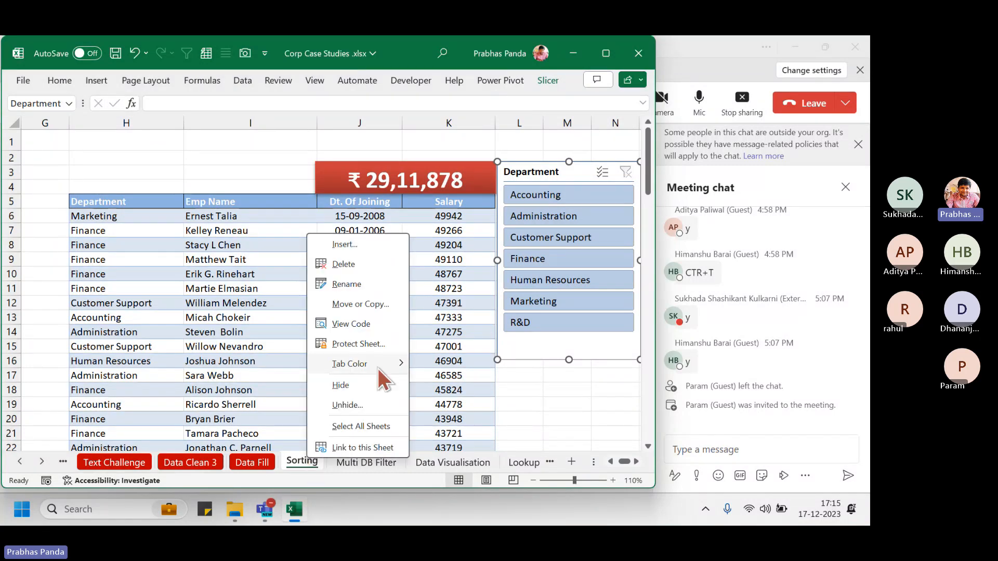
mouse_move(378, 365)
left_click(427, 399)
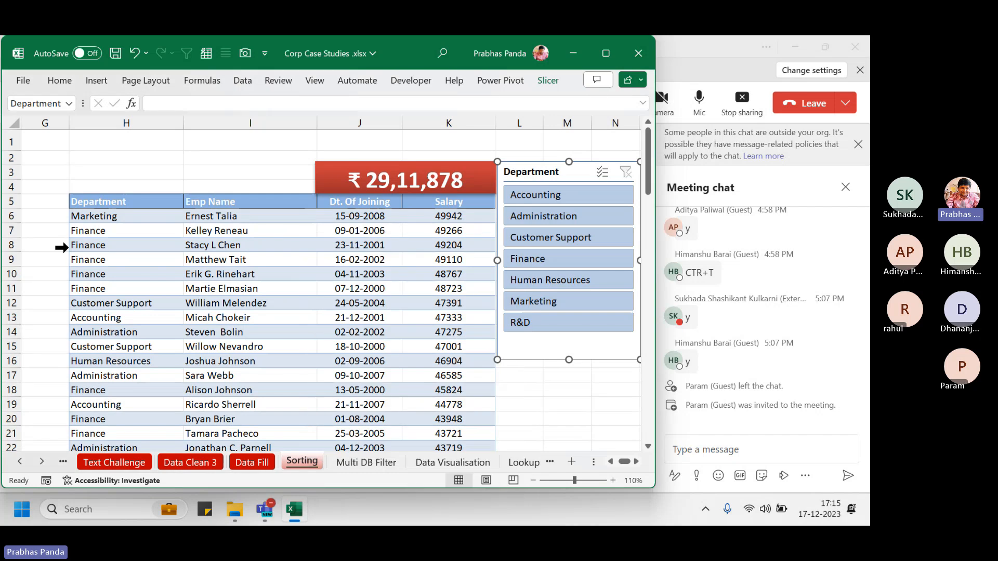
Deselect the slicer and scroll the sheet so the whole slicer is in view
left_click(62, 161)
key("Left")
key("Left")
key("Left")
key("Left")
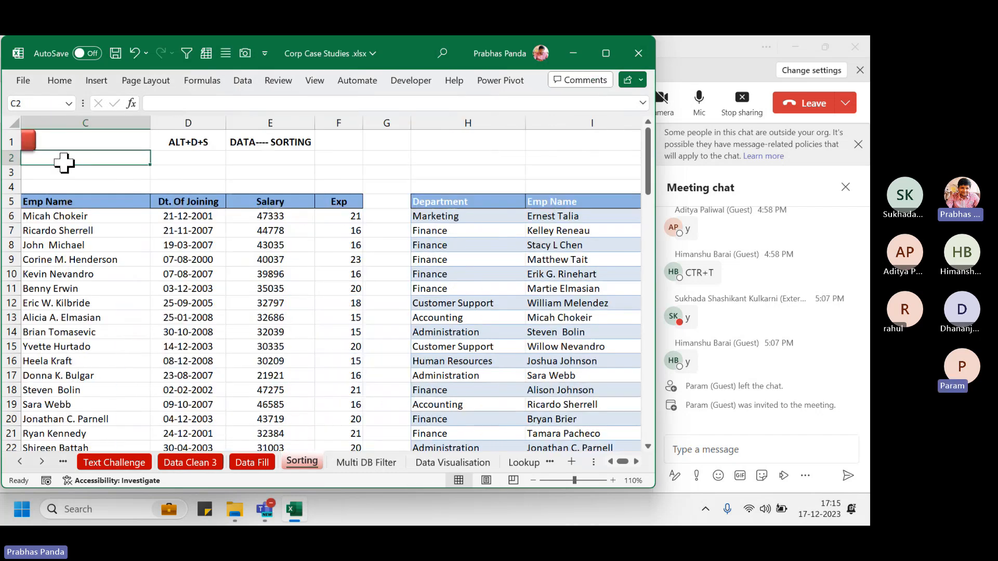
scroll(164, 252, "down", 1)
scroll(163, 252, "down", 3)
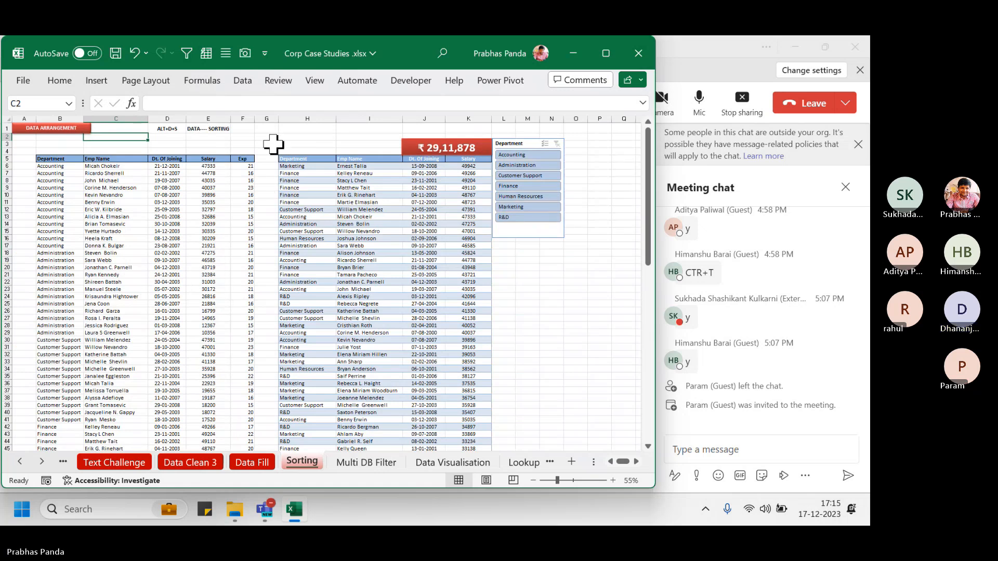
scroll(273, 138, "up", 1)
scroll(274, 138, "up", 1)
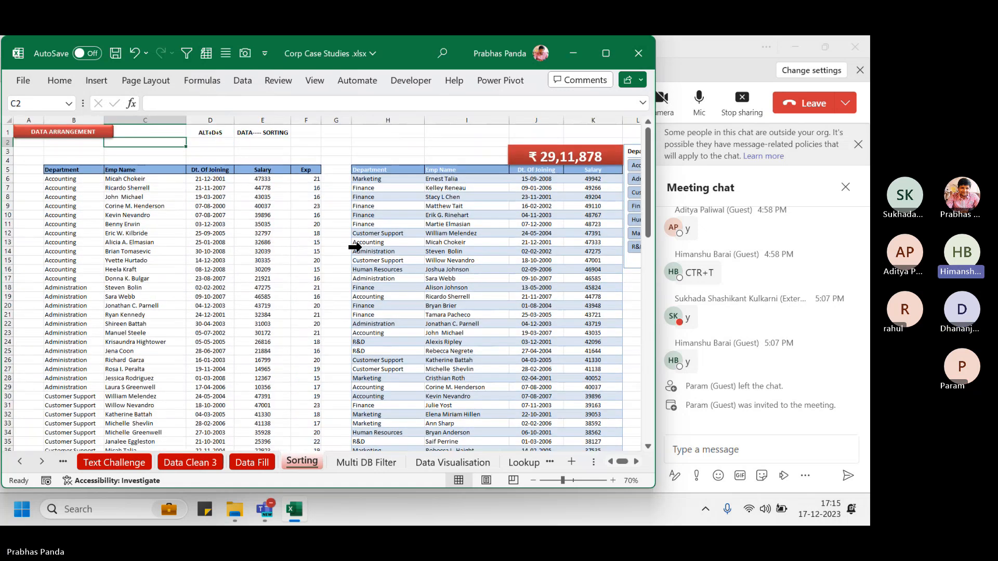
left_click(635, 461)
left_click(635, 461)
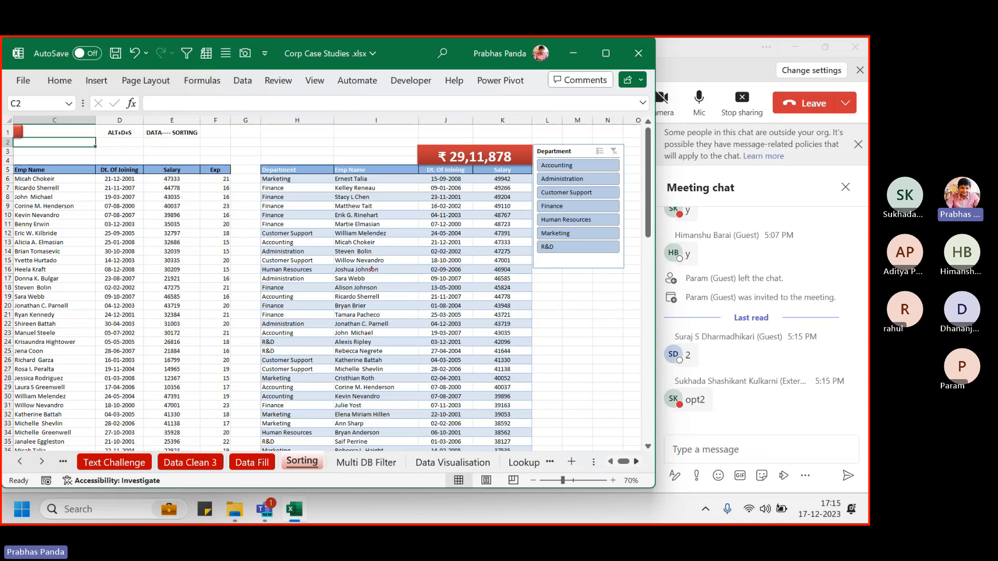
Outline the Department slicer, look over the Insert and Home ribbons, then bring Teams forward
left_click_drag(530, 137, 634, 289)
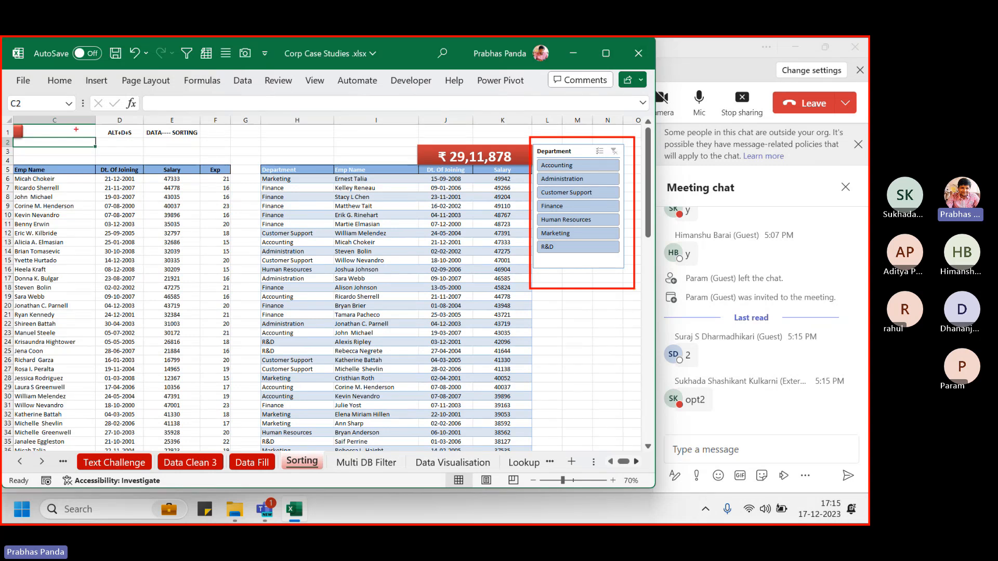
left_click(97, 79)
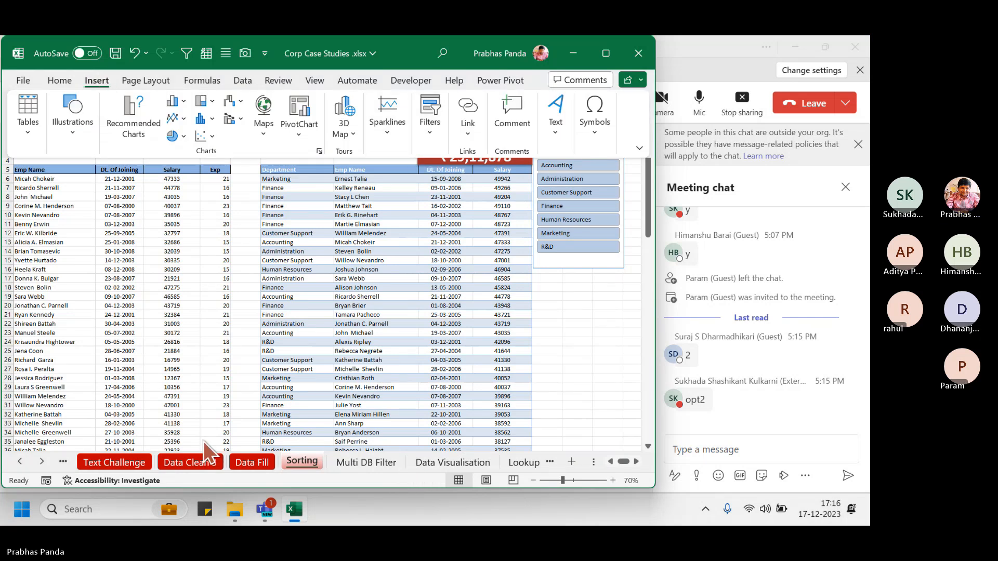
left_click(61, 81)
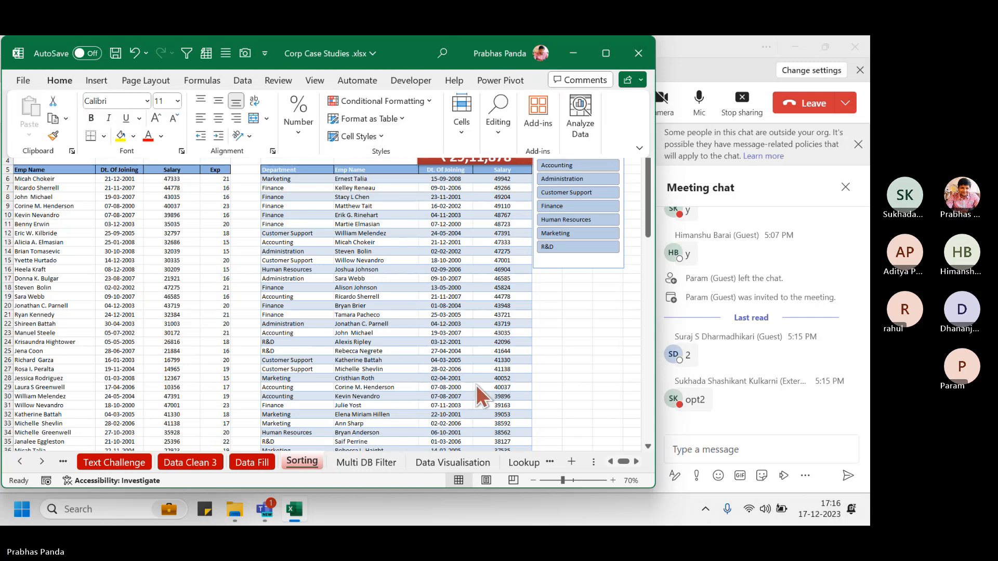
left_click(413, 281)
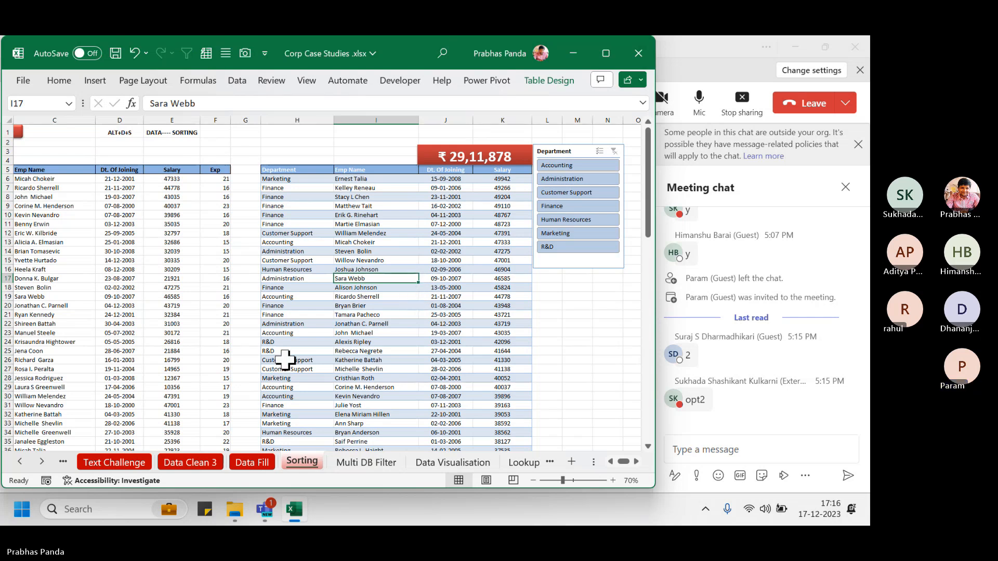
left_click(718, 52)
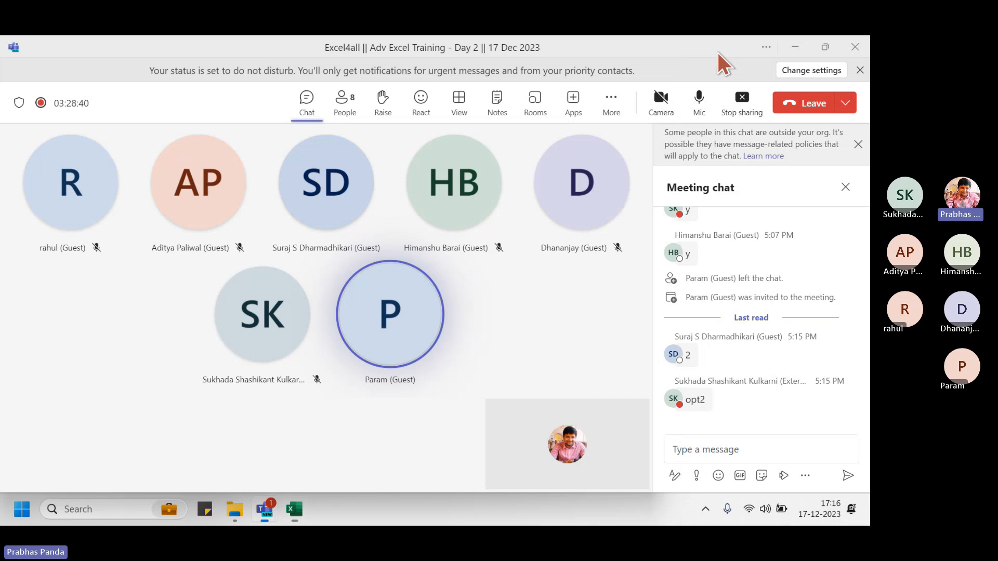
Dismiss the outside-organization notice and close the Meeting chat panel
left_click(856, 145)
left_click(845, 144)
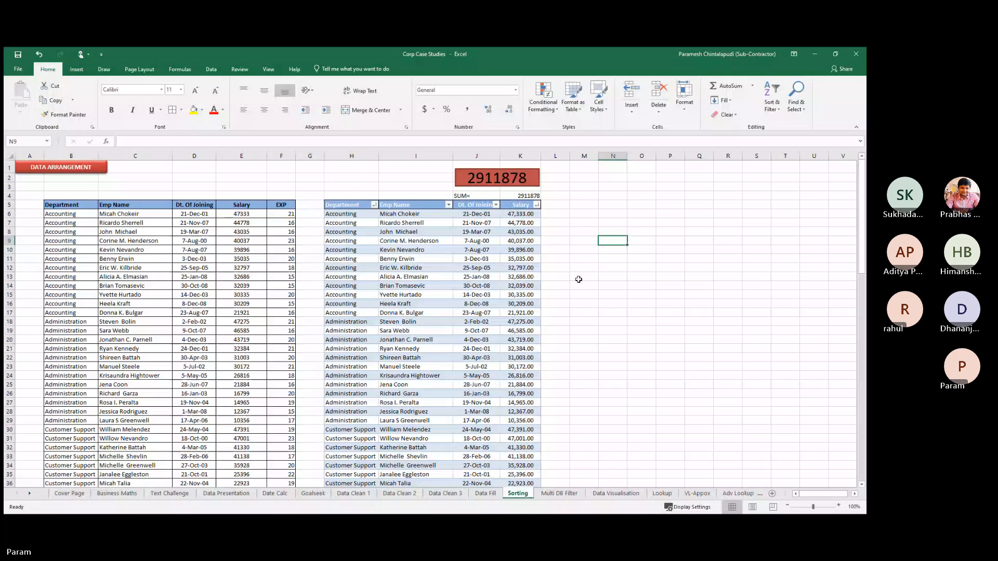
left_click(498, 287)
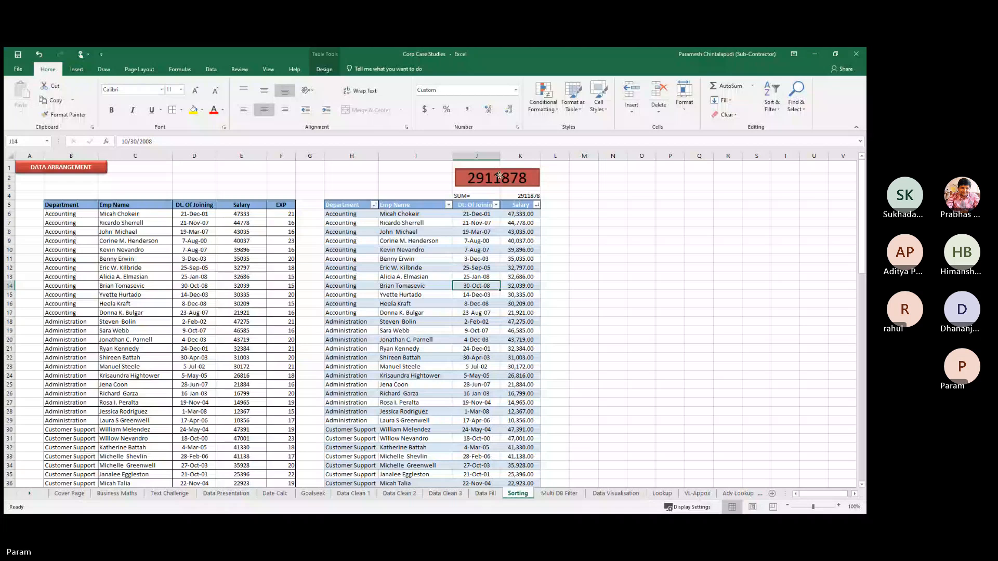
left_click(524, 196)
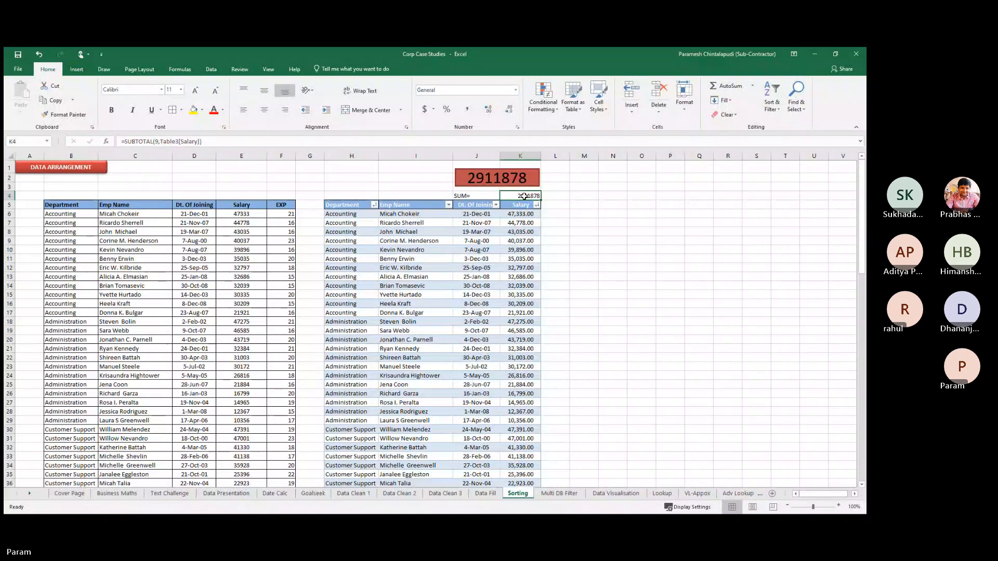
Apply dollar Currency format to the K4 total so it reads $2,911,878.00
key("ctrl+shift+4")
left_click(577, 234)
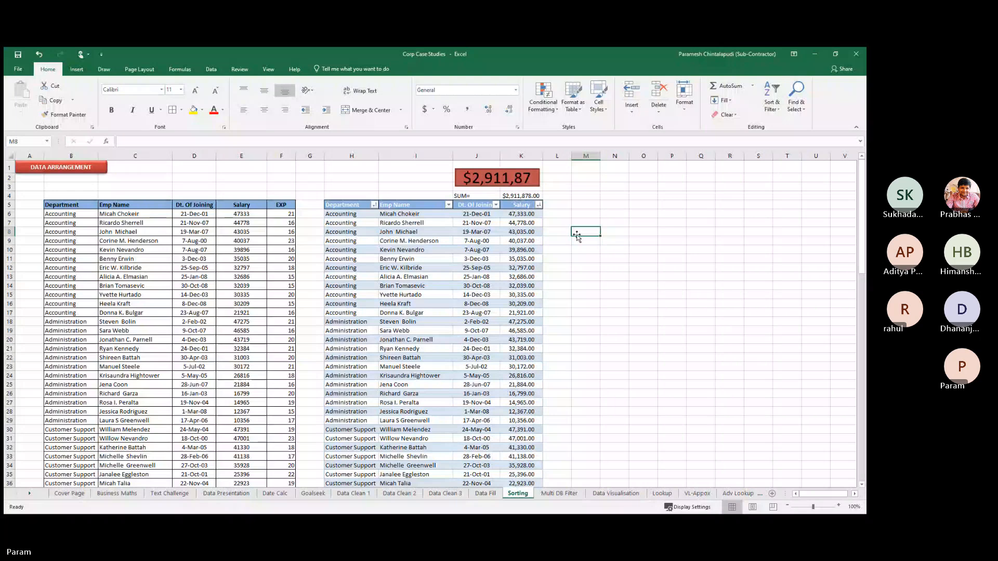
left_click(514, 179)
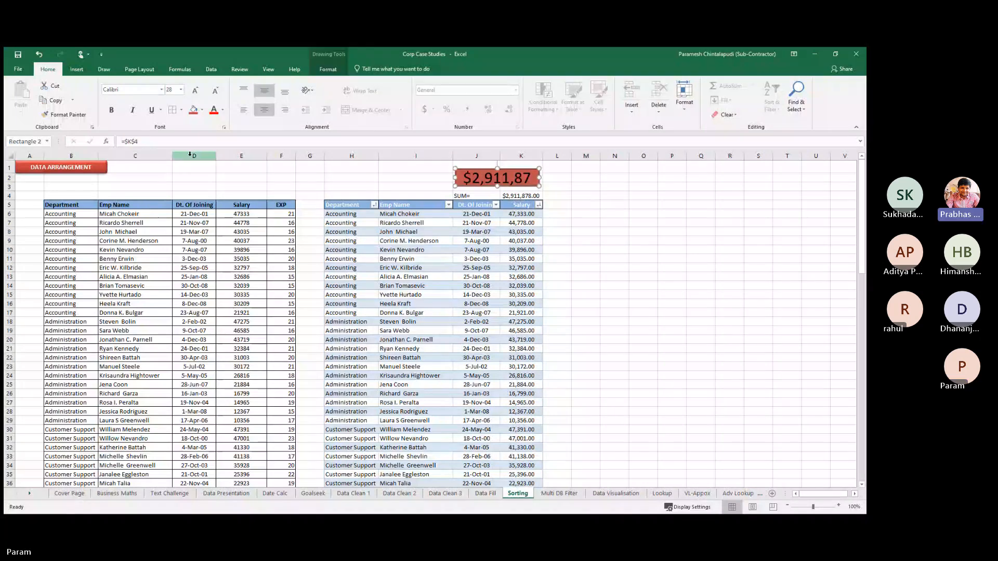
left_click(619, 303)
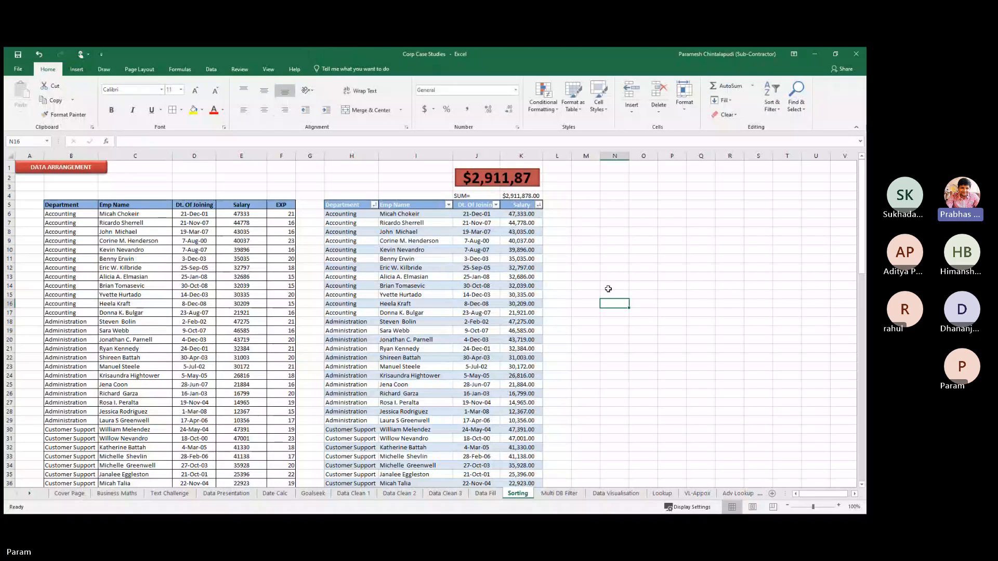
left_click(529, 214)
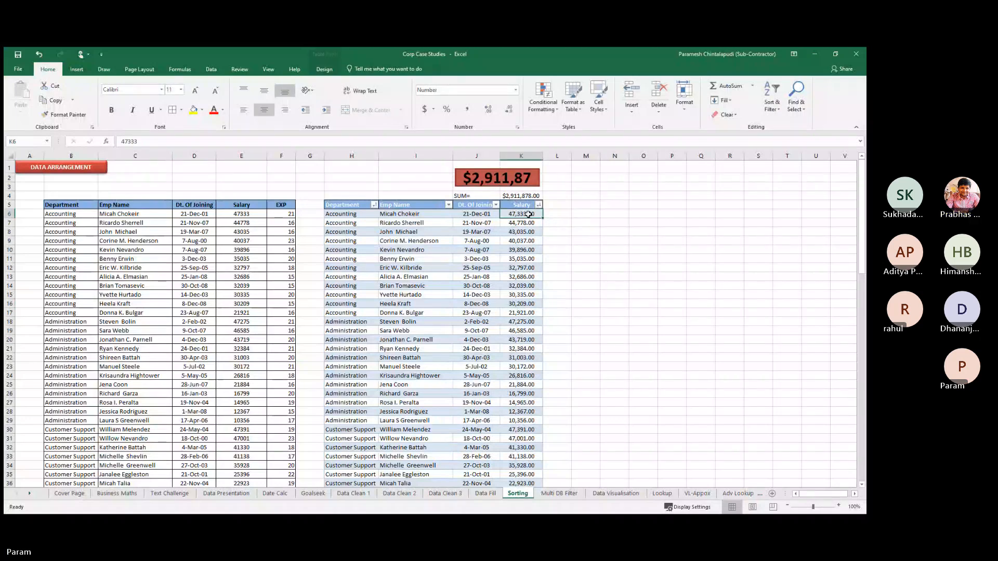
left_click(524, 196)
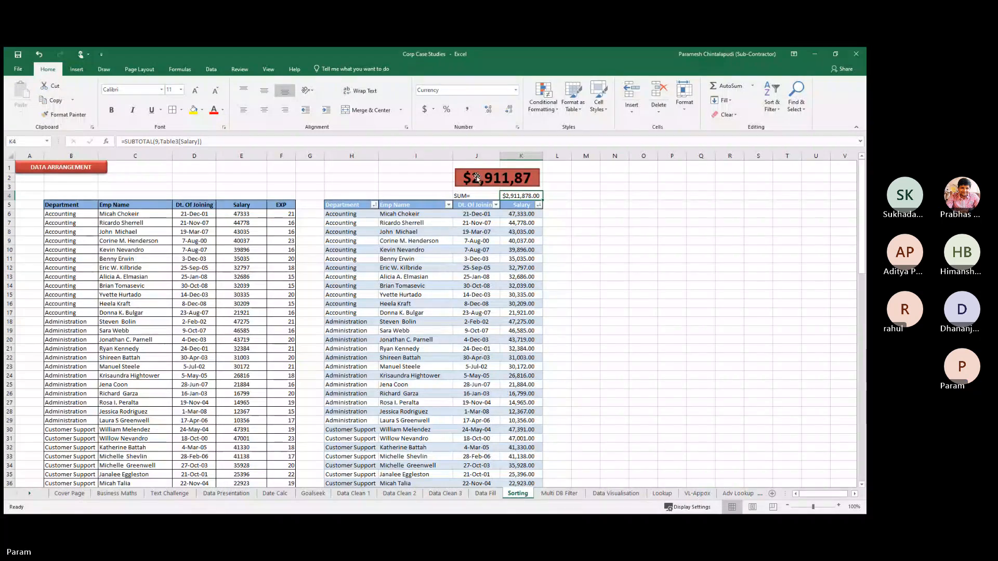
Remove K4's two decimals so it shows $2,911,878, then select the red total shape
left_click(507, 110)
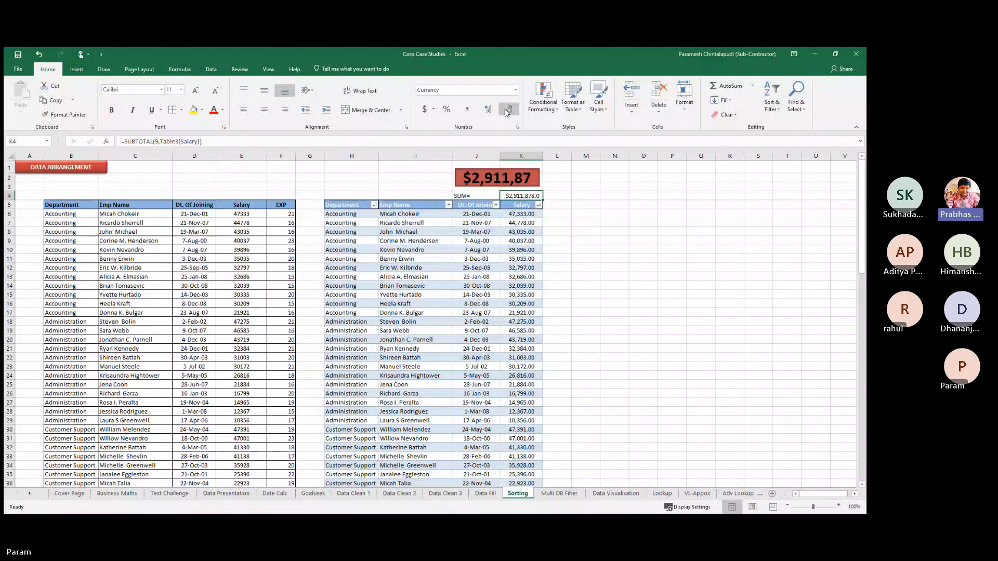
left_click(507, 111)
left_click(672, 340)
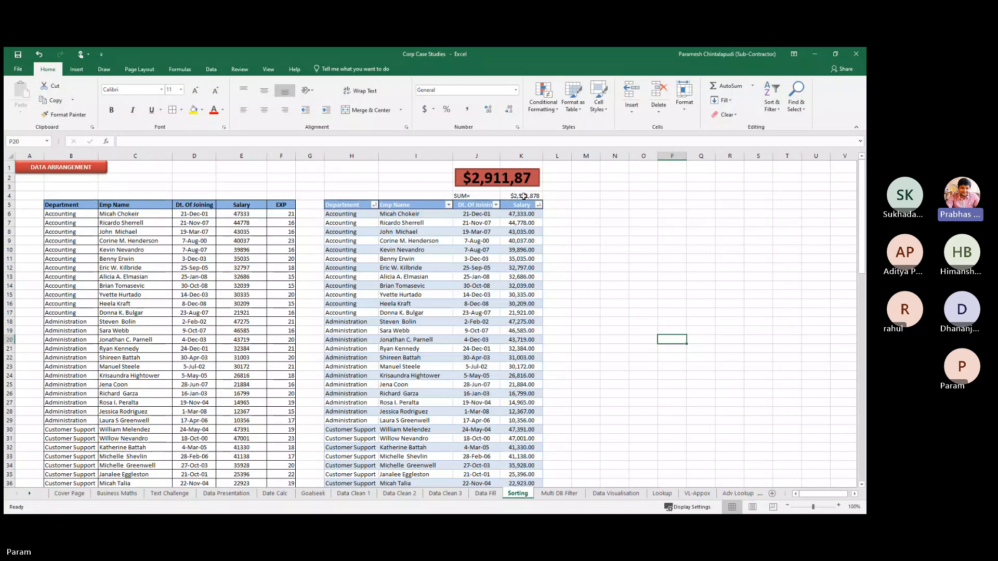
left_click_drag(338, 204, 518, 257)
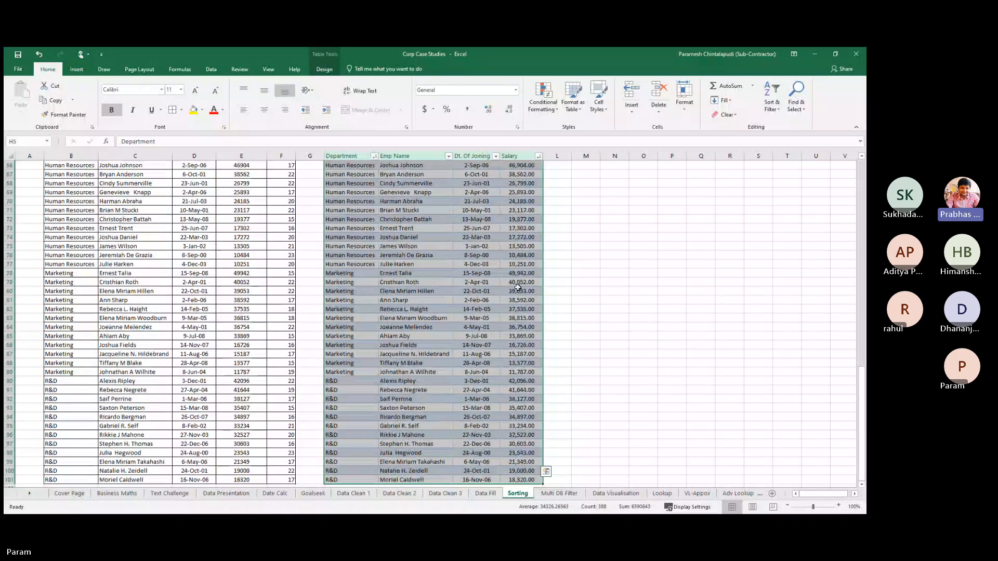
scroll(518, 288, "up", 20)
scroll(518, 287, "up", 1)
left_click(615, 277)
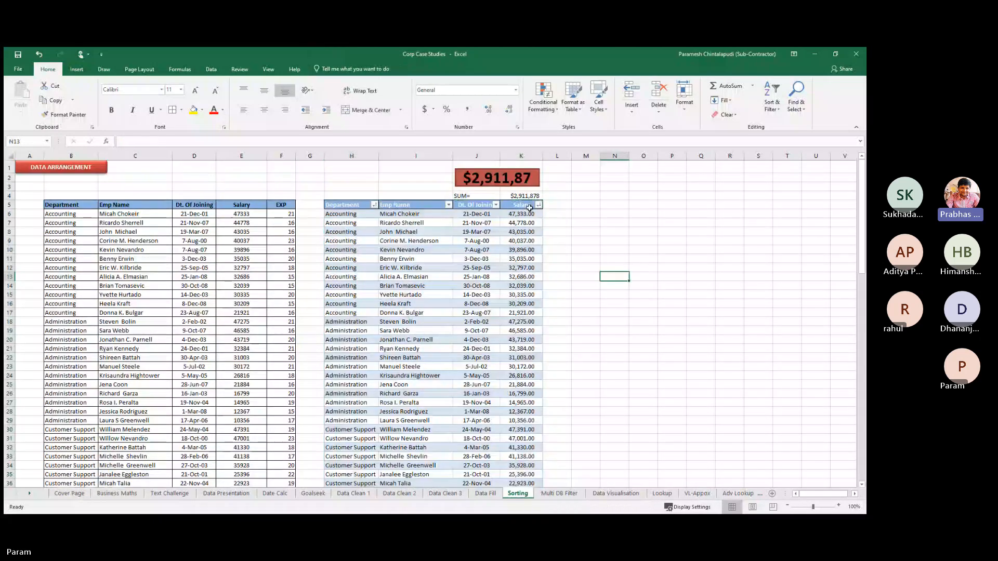
left_click(512, 178)
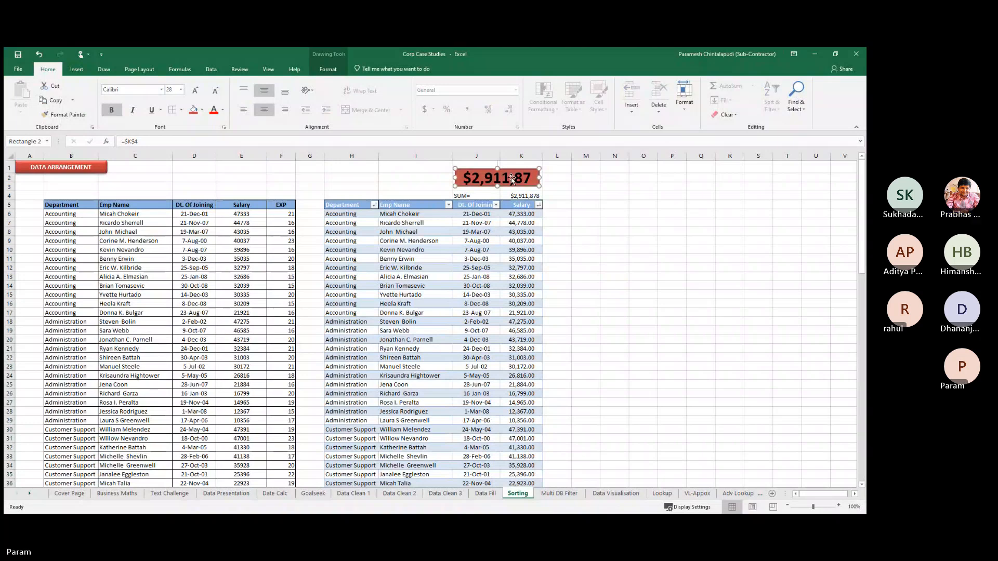
Try 32-point text on the red shape, then settle on 28 point
left_click(181, 90)
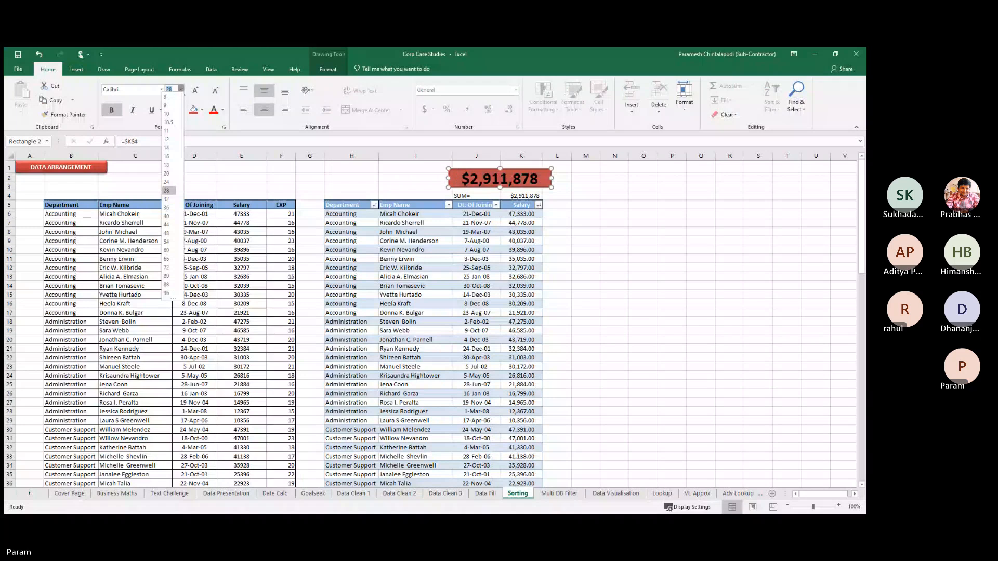
left_click(167, 199)
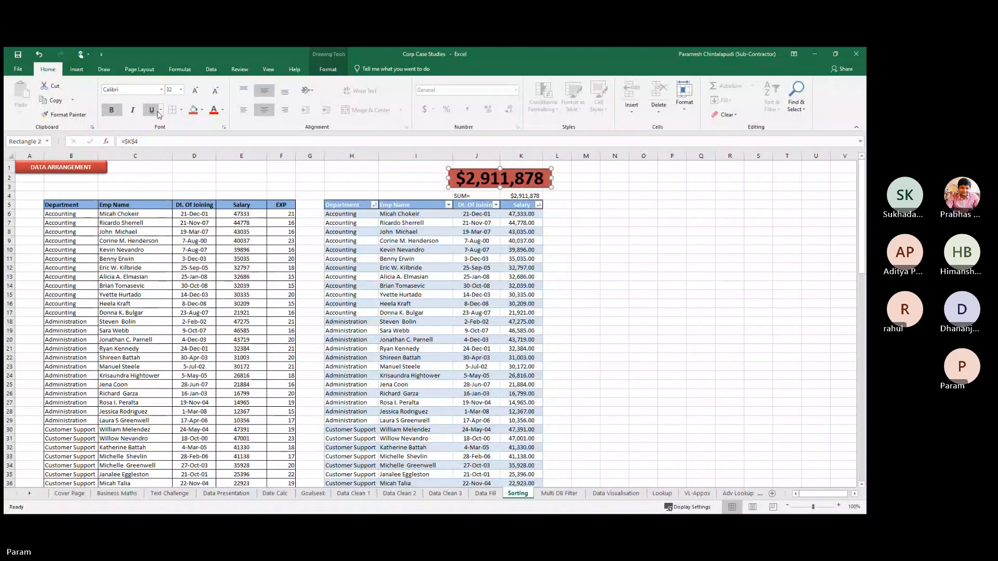
left_click(181, 90)
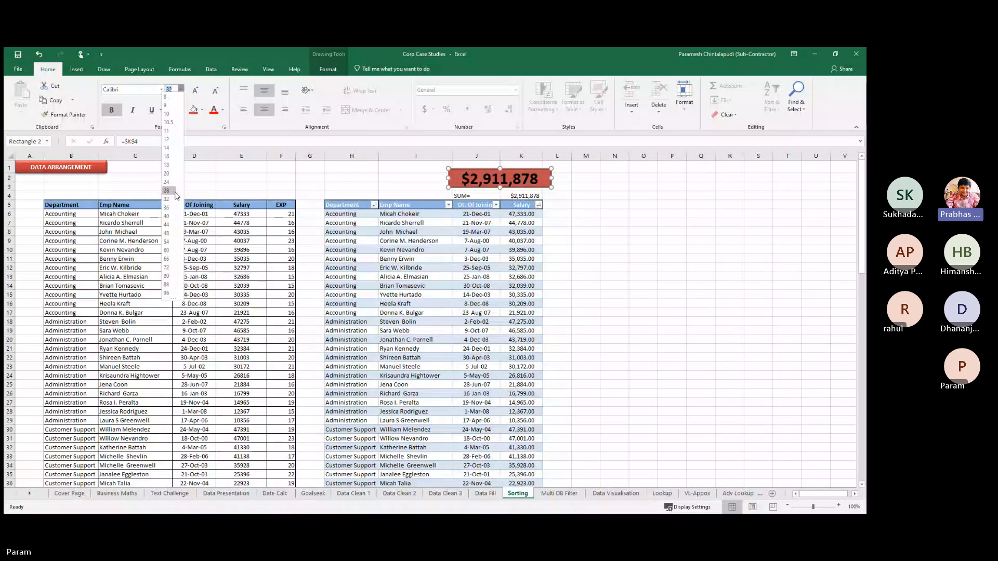
left_click(167, 191)
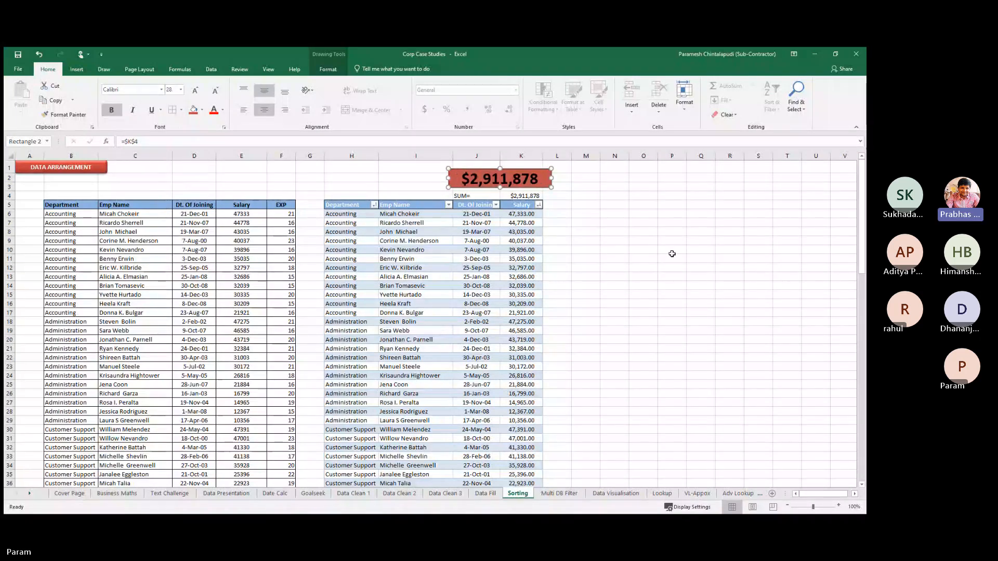
left_click(672, 252)
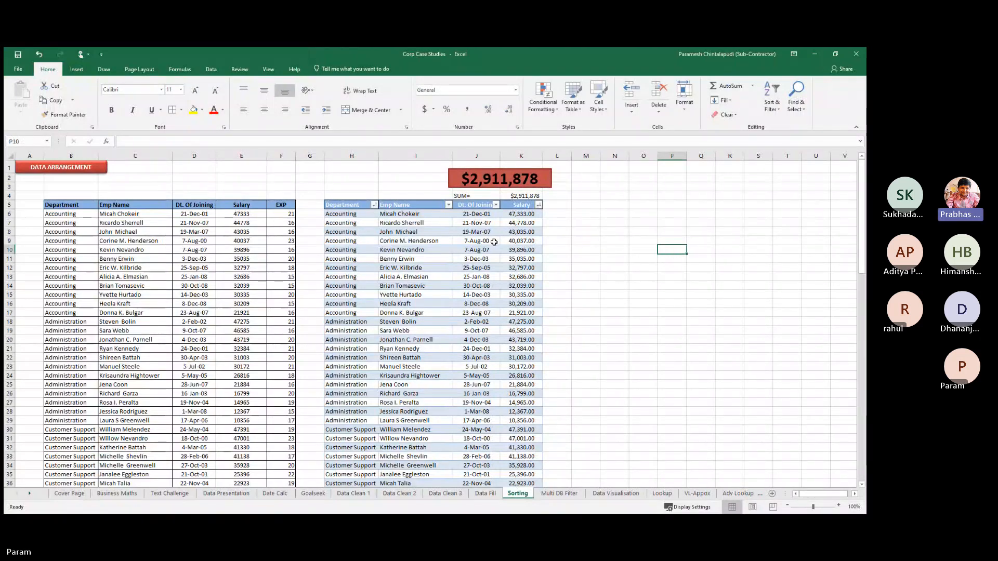
Set the red shape's Text Fill to White so the $2,911,878 total stands out
left_click(498, 182)
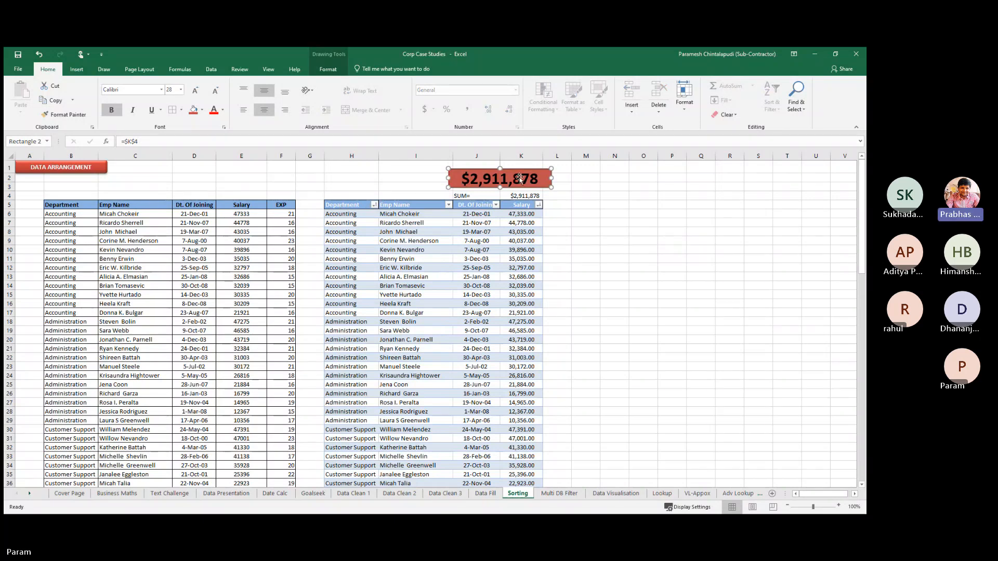
left_click(686, 101)
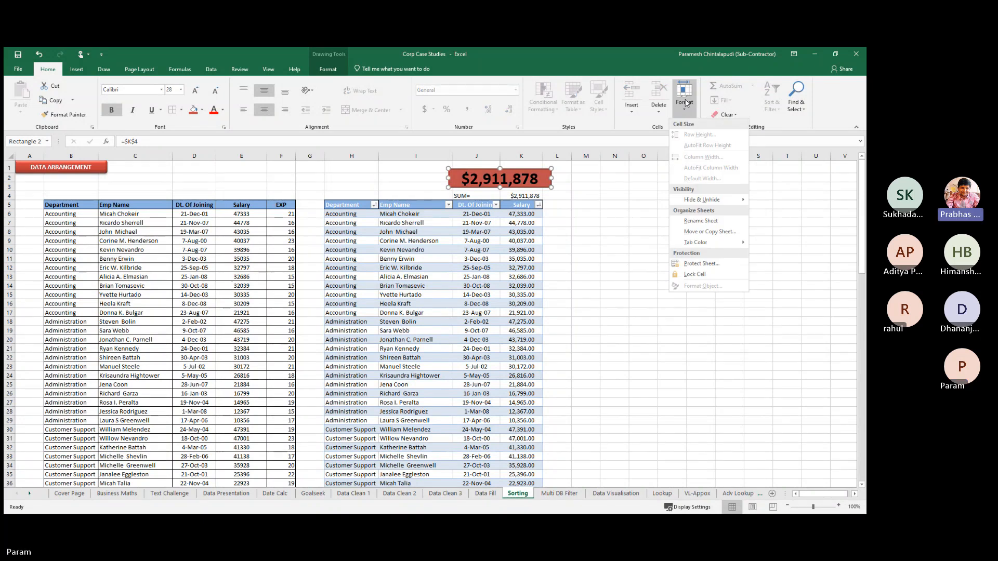
left_click(572, 206)
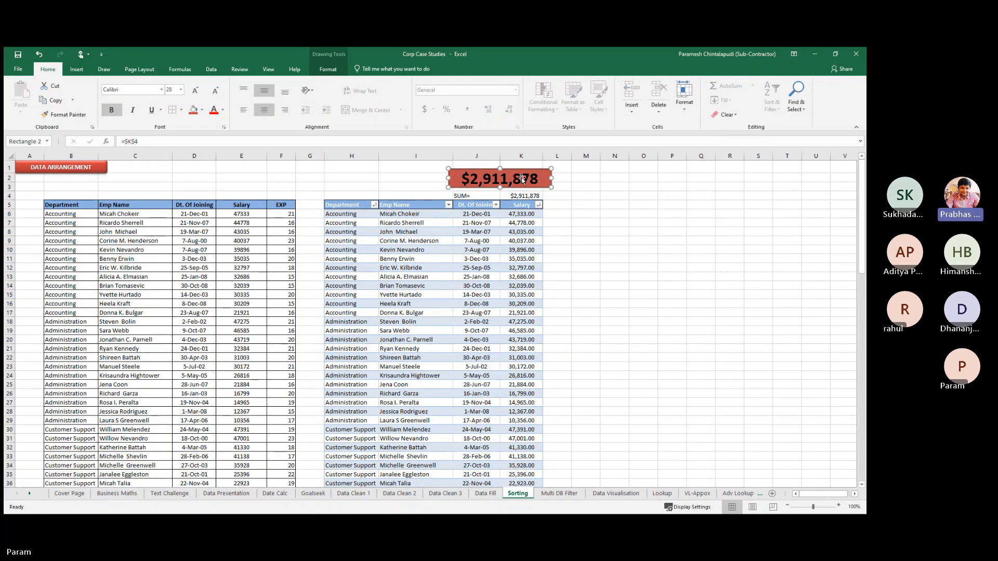
left_click(73, 72)
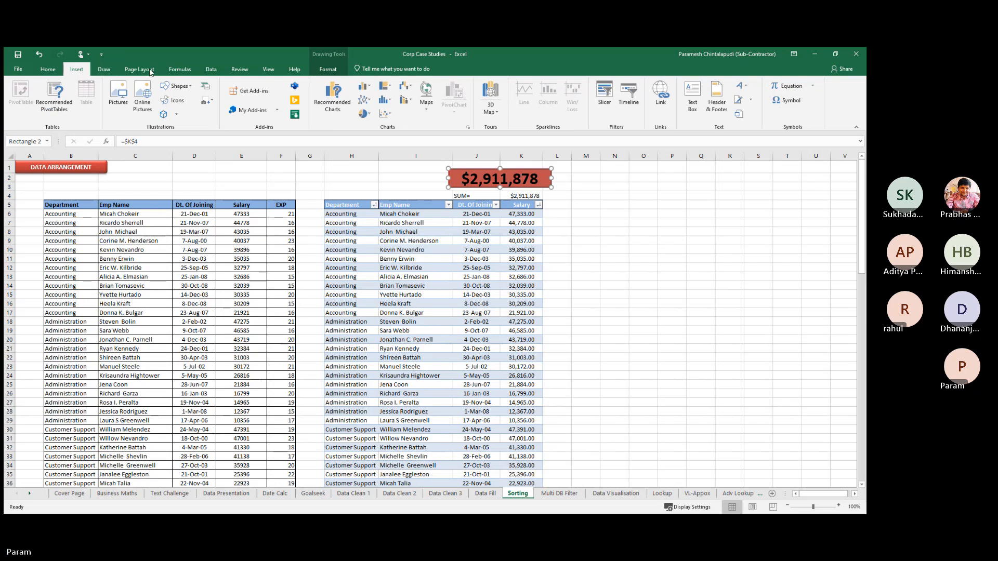
left_click(328, 69)
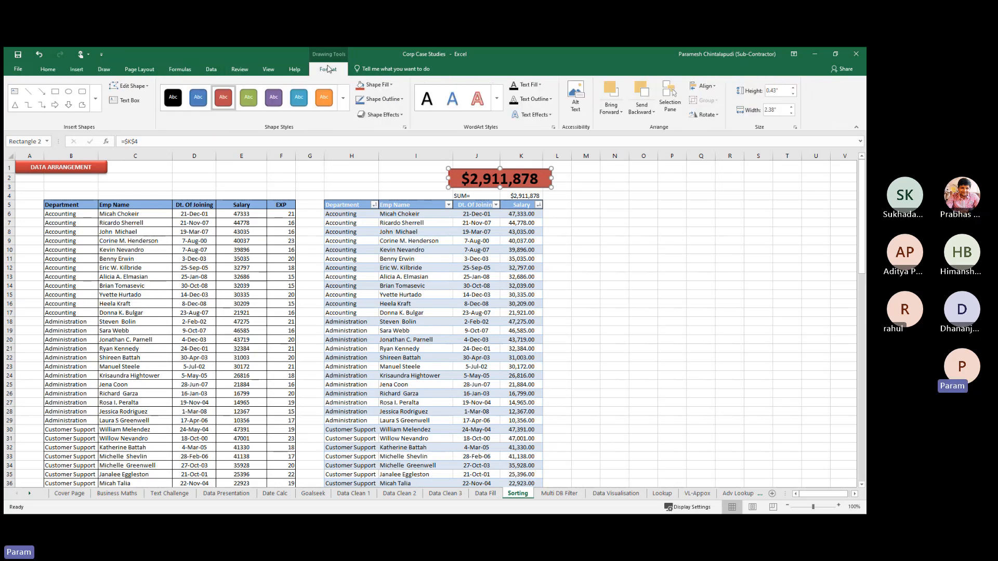
left_click(342, 106)
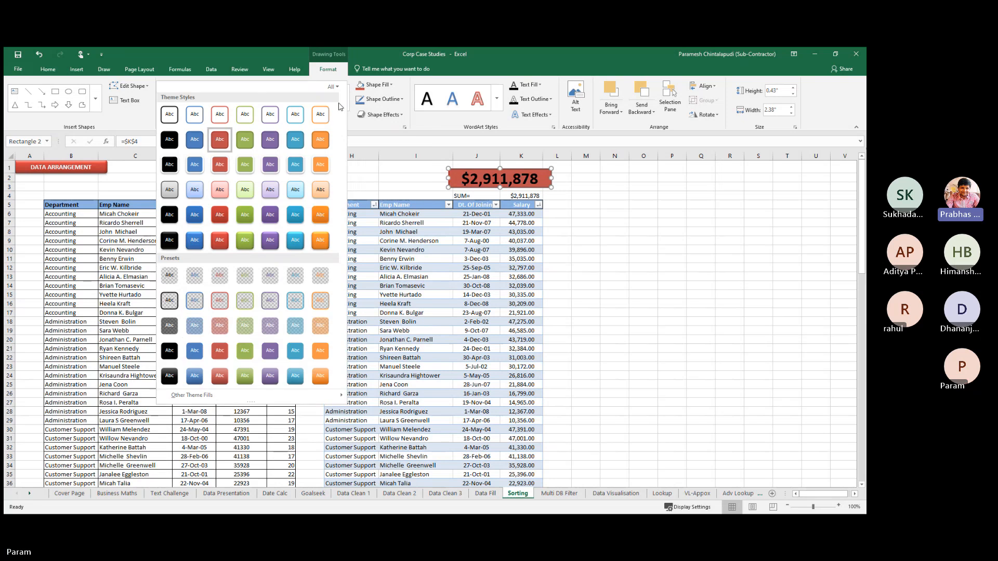
left_click(359, 121)
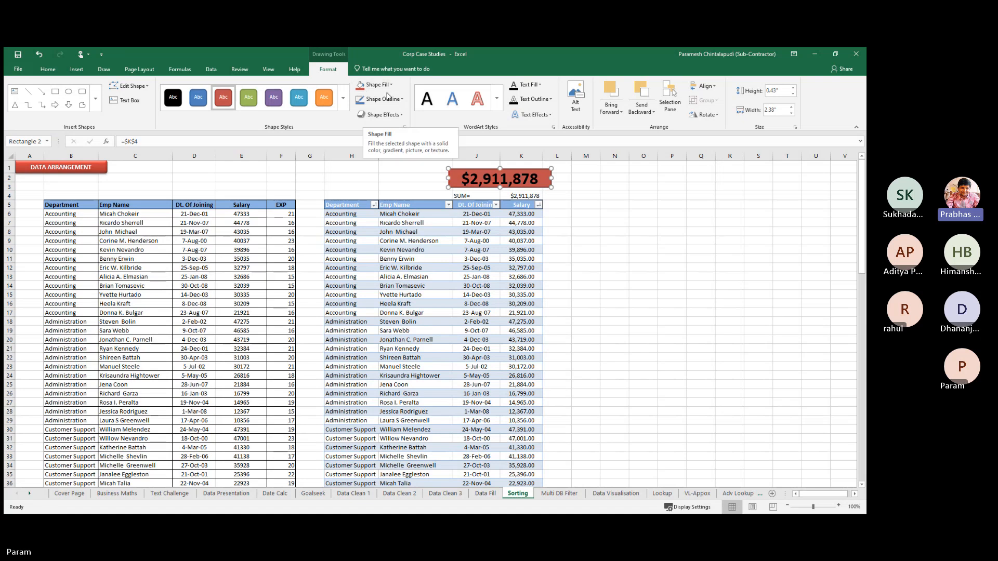
left_click(540, 85)
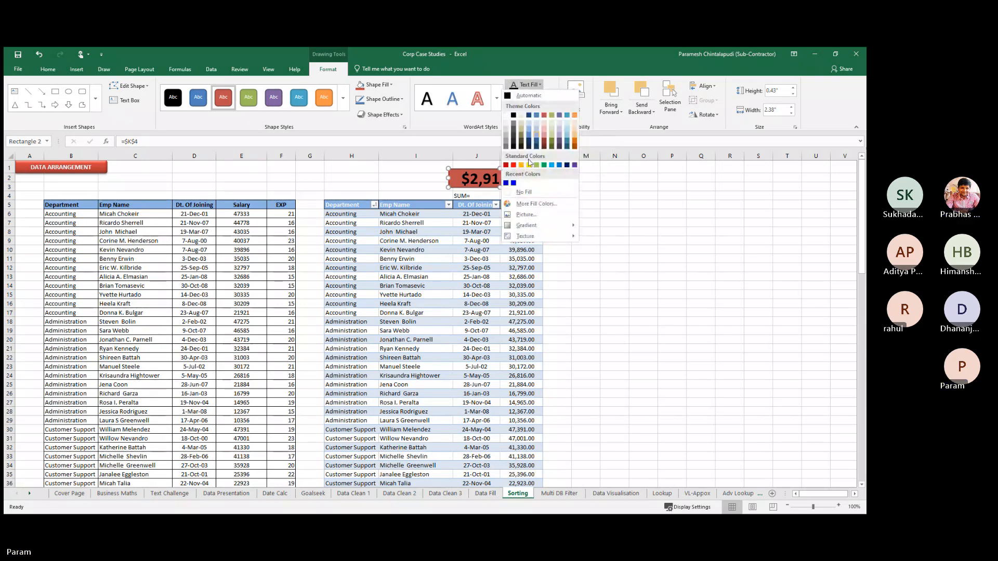
left_click(506, 115)
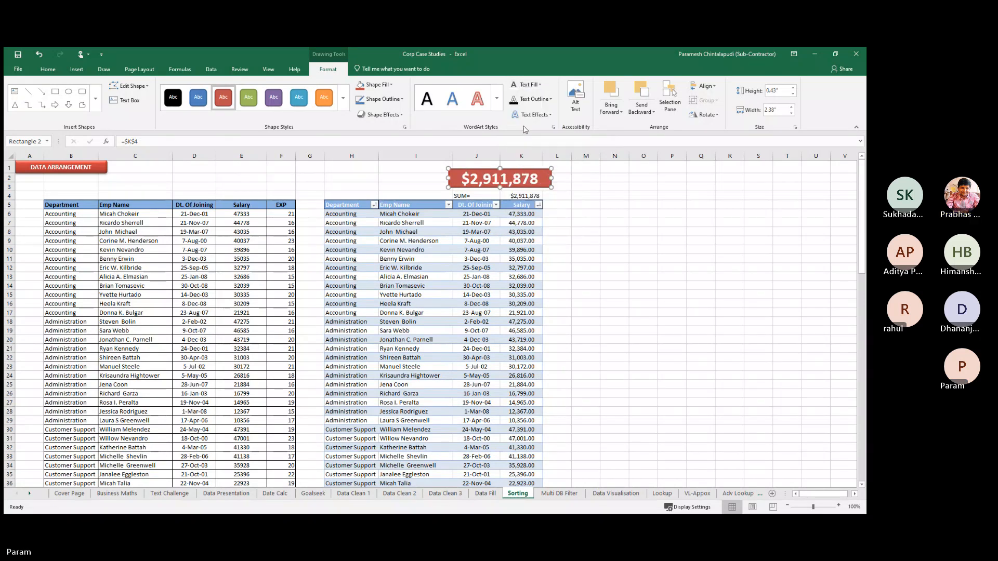
left_click(617, 240)
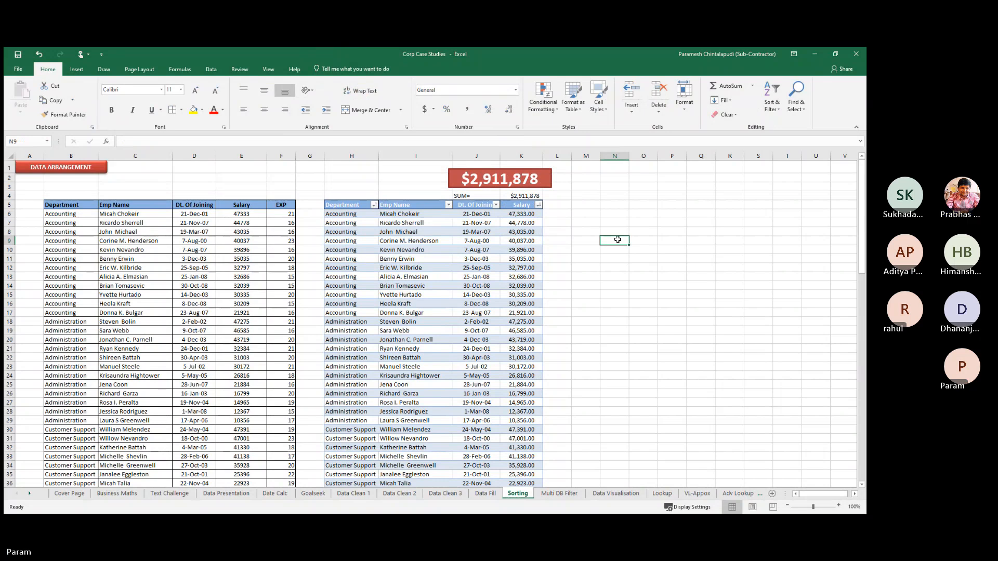
Insert a slicer on the Department field for the right-hand salary table
left_click(494, 224)
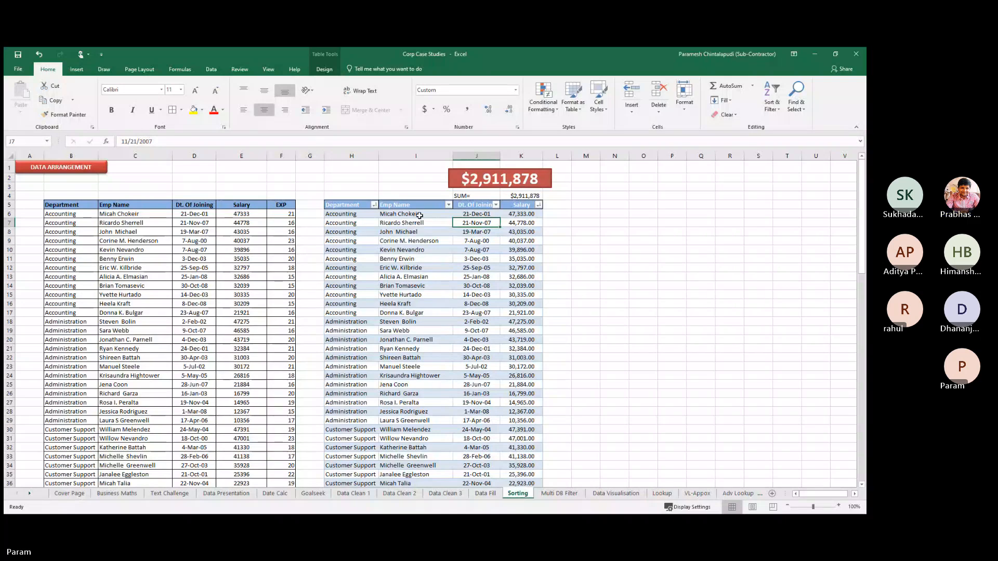
left_click(324, 69)
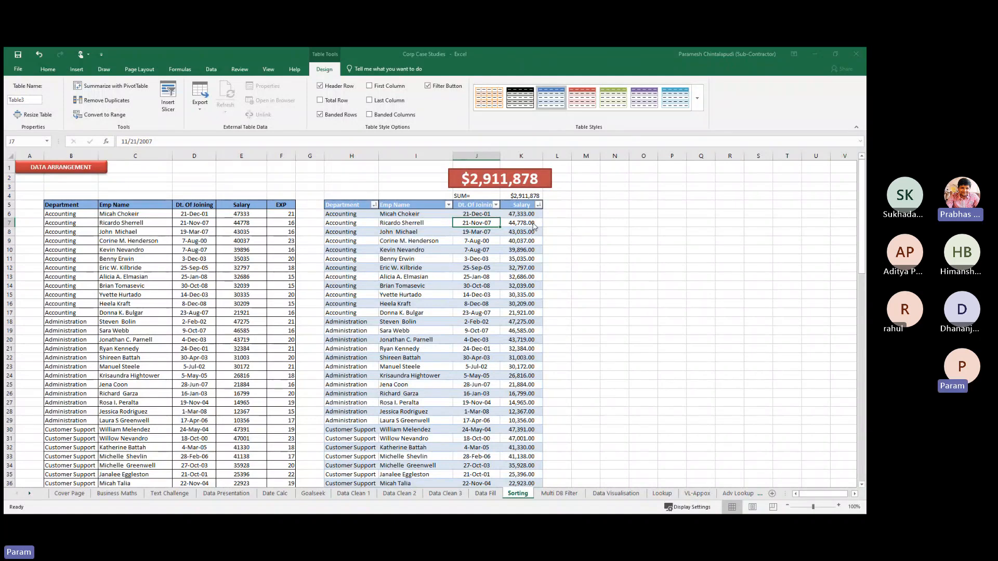
left_click(561, 385)
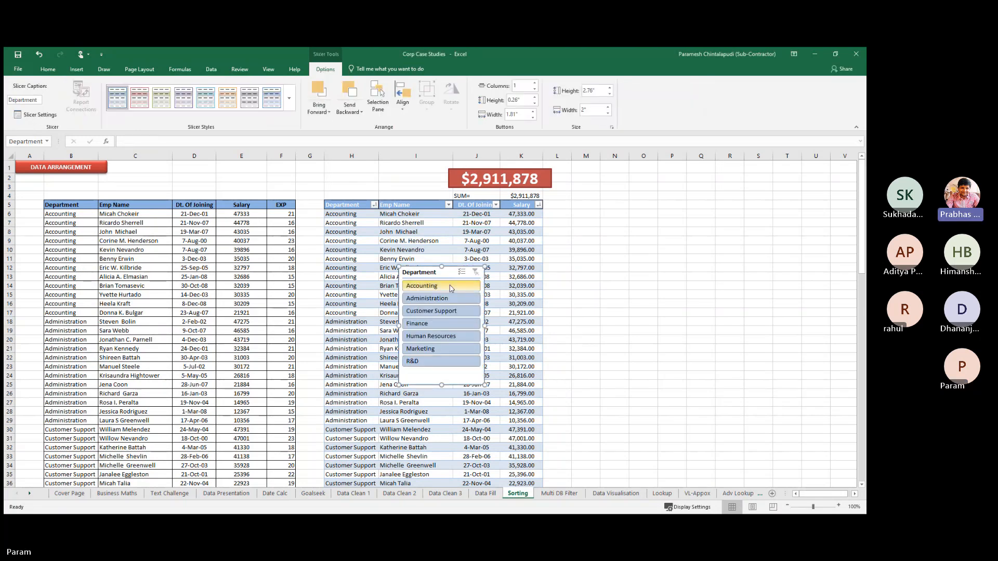
Move the slicer beside the table and filter to Accounting, giving a $430,101 total
left_click_drag(446, 269, 638, 240)
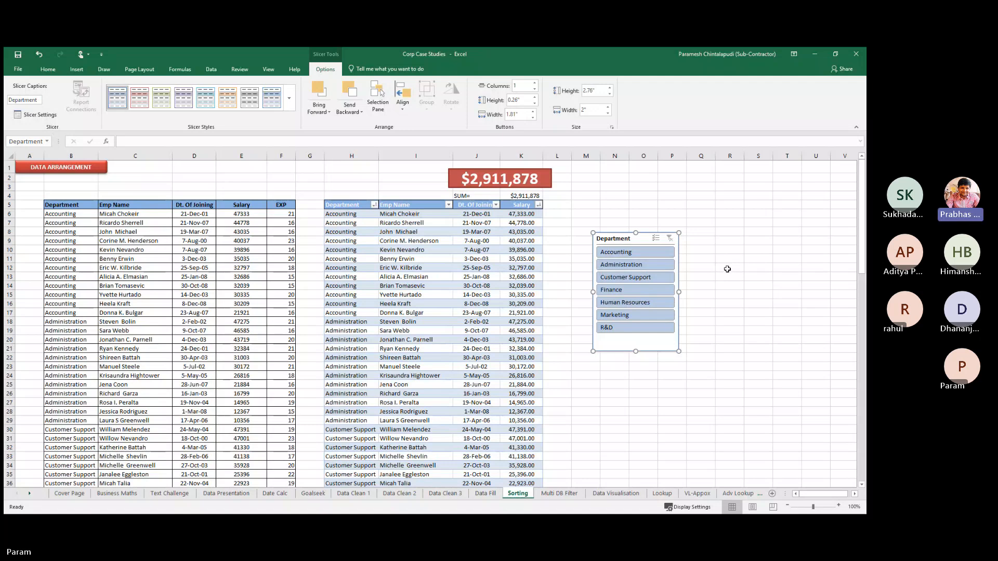
left_click(644, 255)
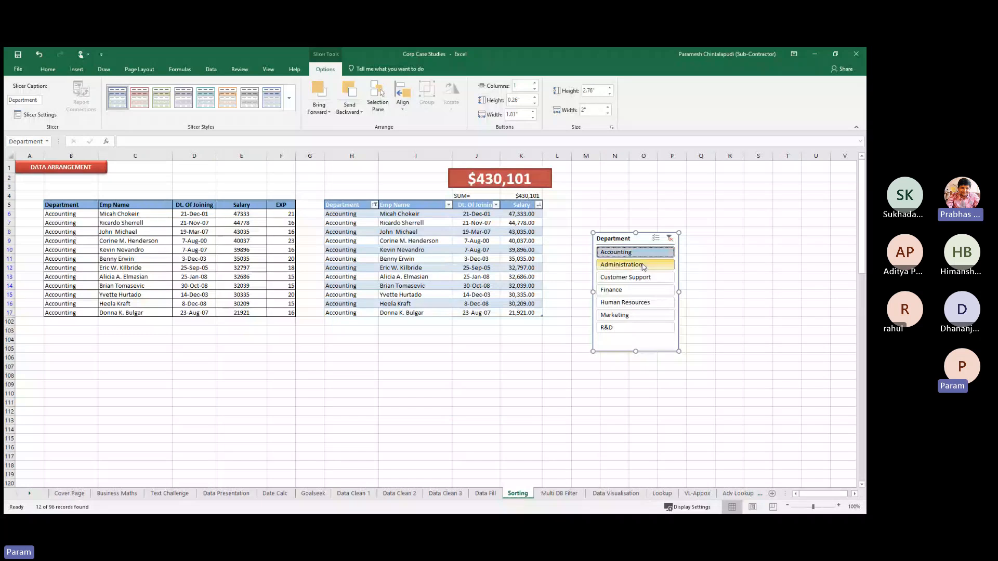
left_click(643, 265)
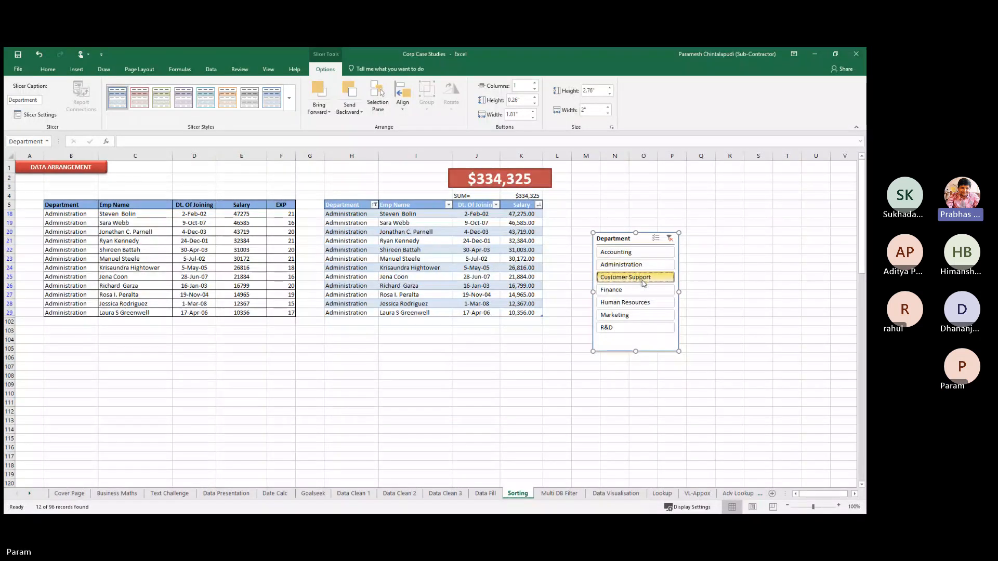
left_click(643, 277)
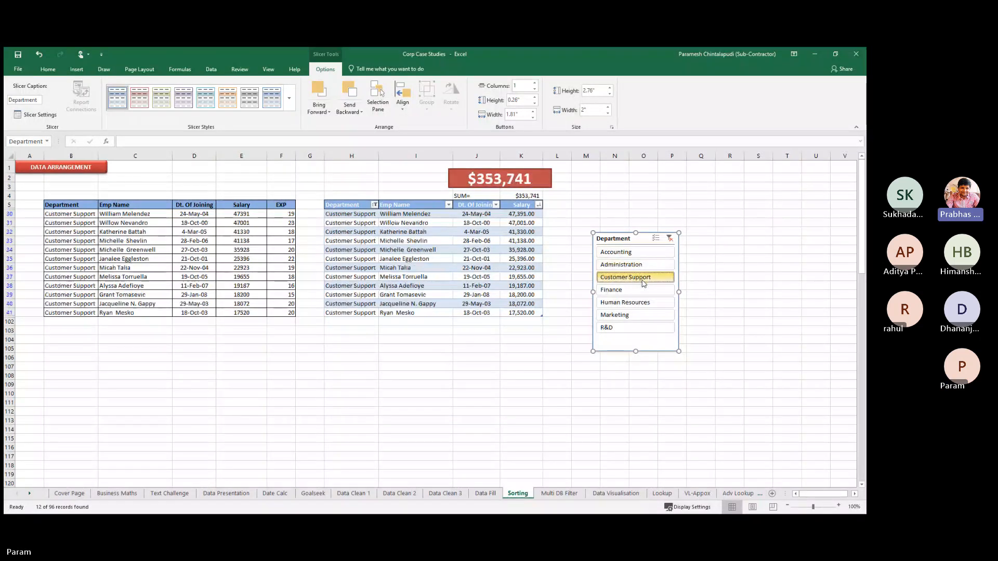
left_click(642, 253)
left_click(701, 243)
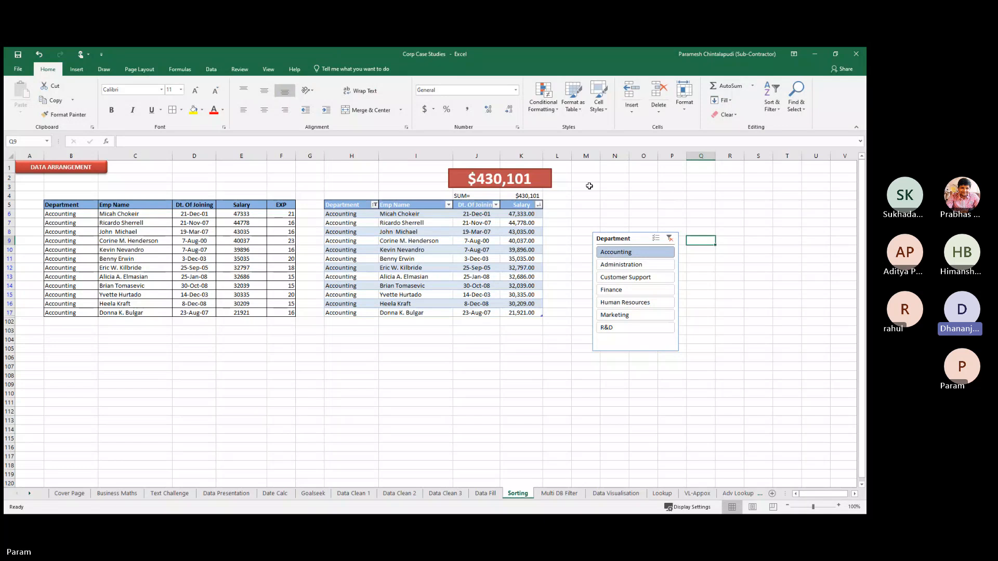
Select the $430,101 total shape, deselect it via cell N4, then show the Draw tab's inking pens
left_click(500, 182)
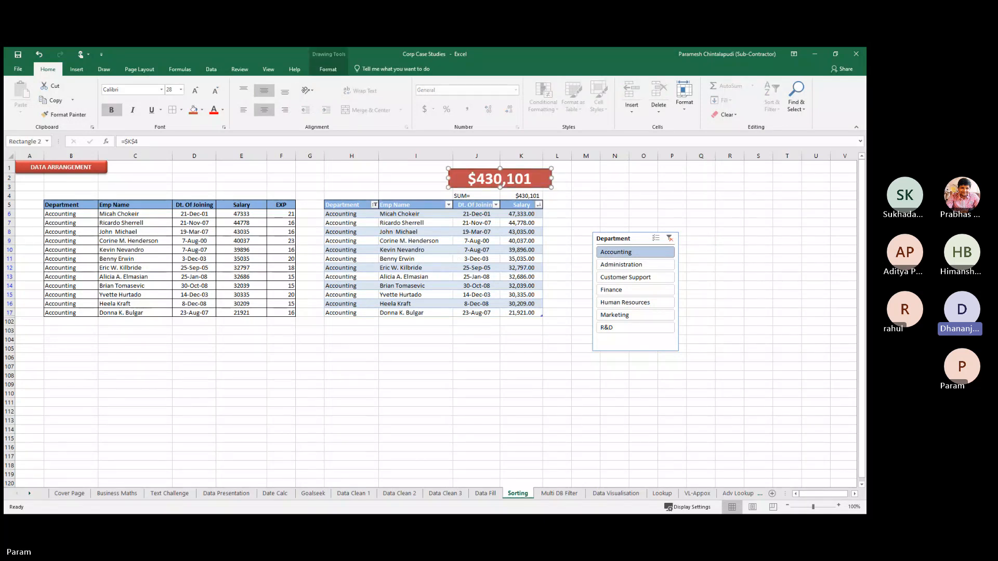
left_click(368, 495)
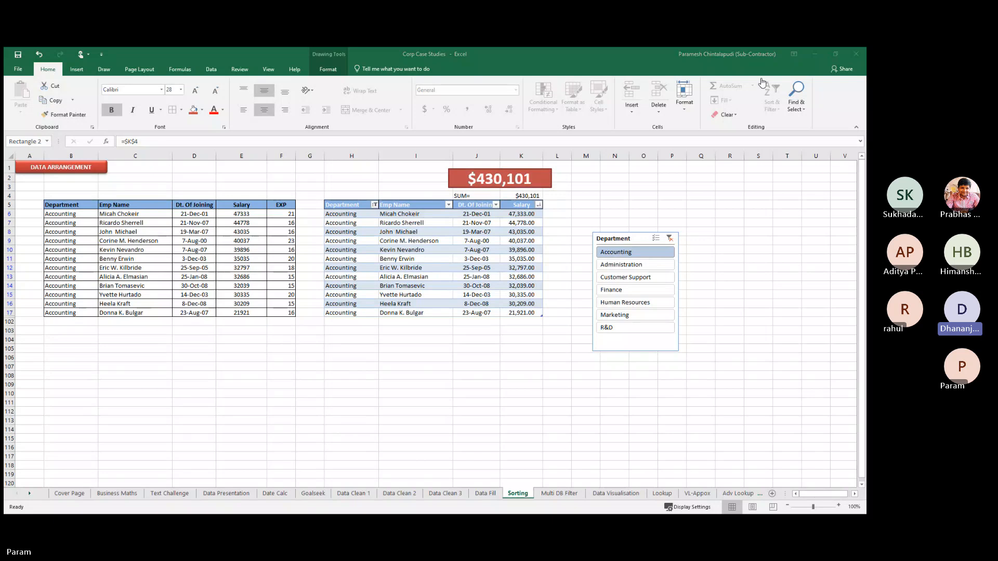
left_click(817, 59)
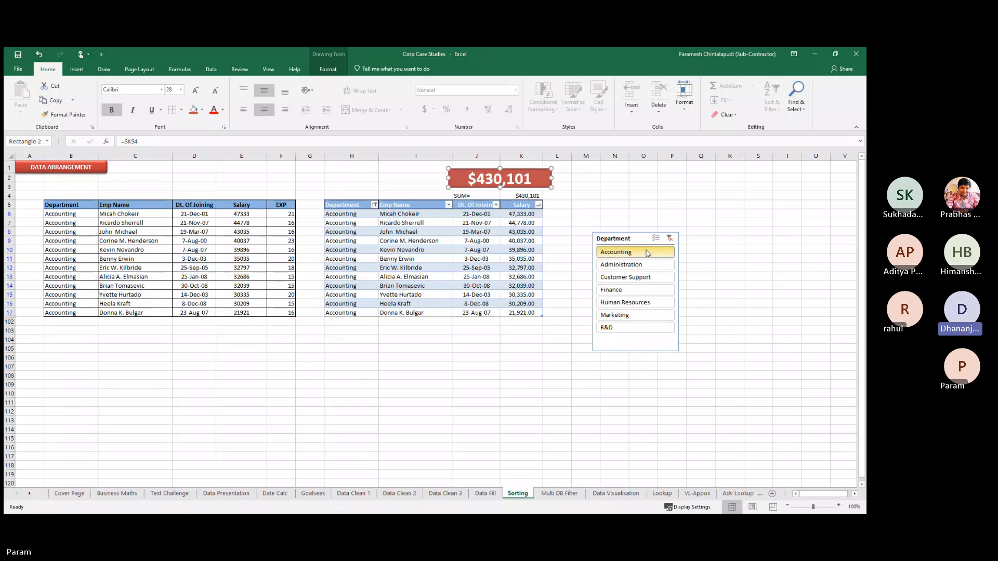
left_click(613, 197)
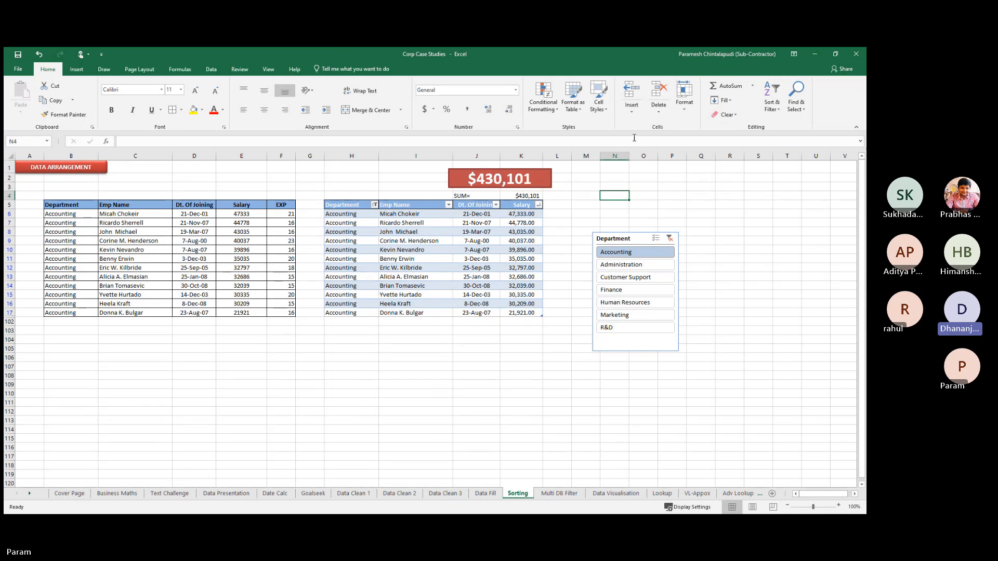
left_click(73, 71)
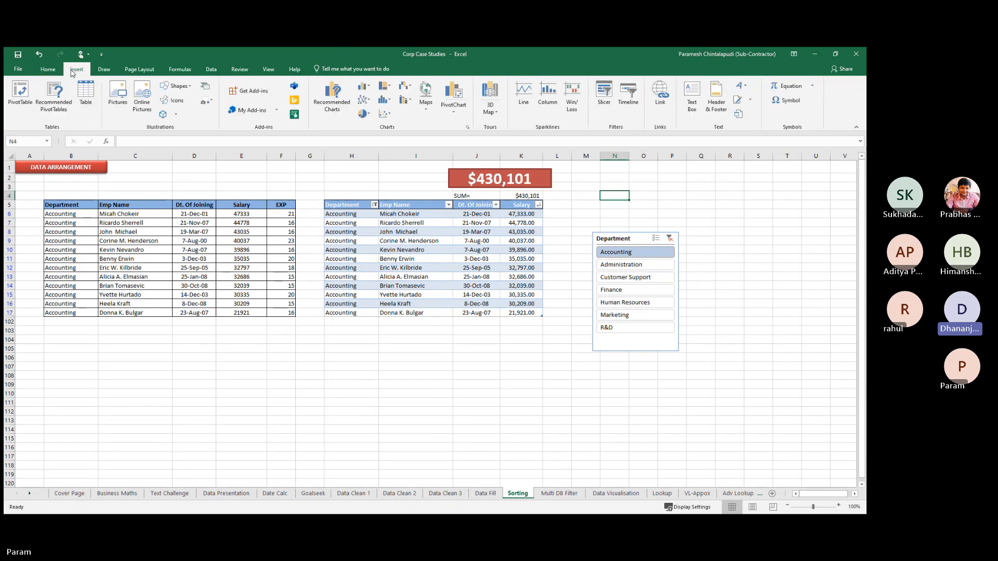
left_click(104, 69)
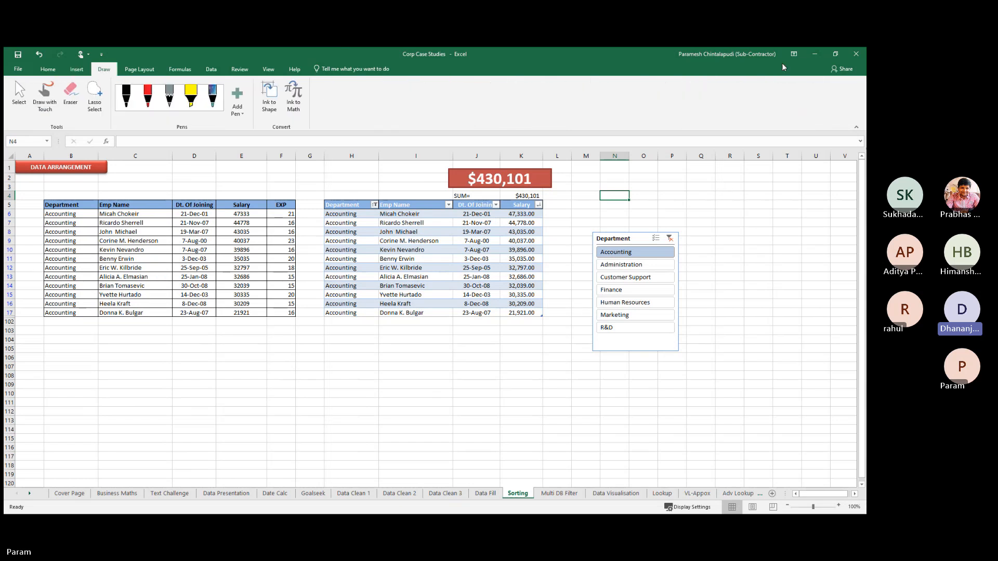
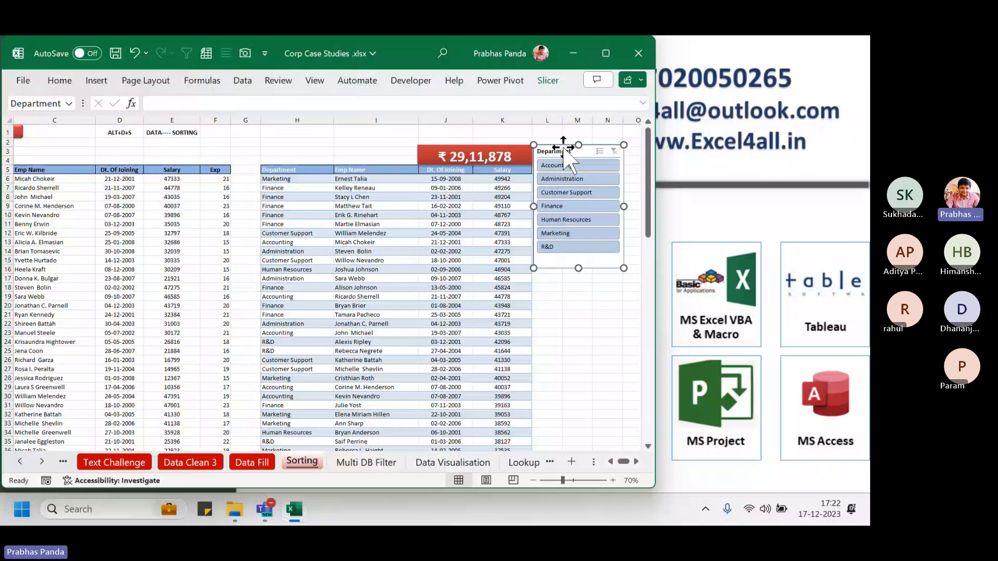
Paste the Department slicer onto Multi DB Filter beside the table, choose Accounting, then return to Sorting
left_click(369, 463)
left_click(490, 277)
key("ctrl+v")
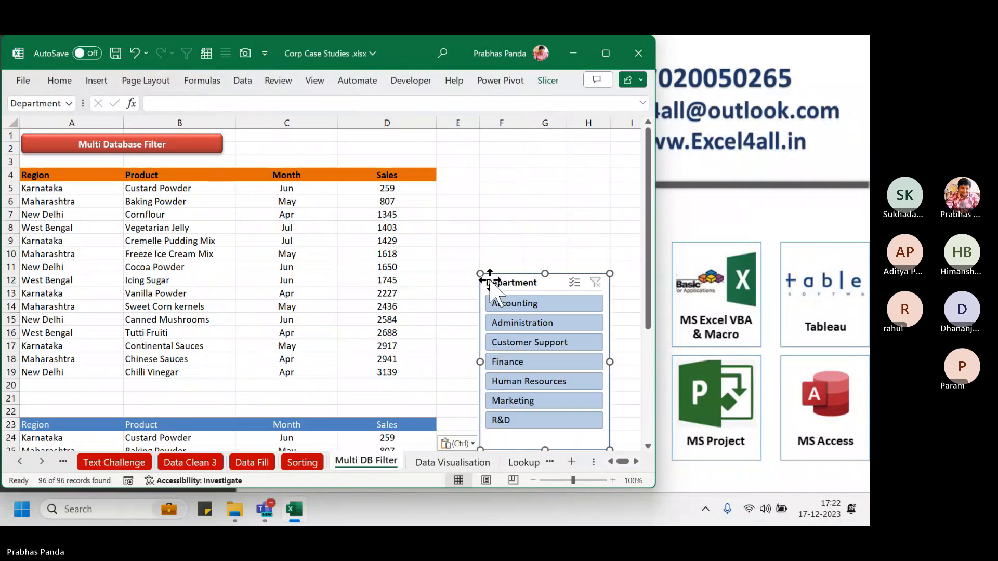
left_click_drag(499, 283, 491, 185)
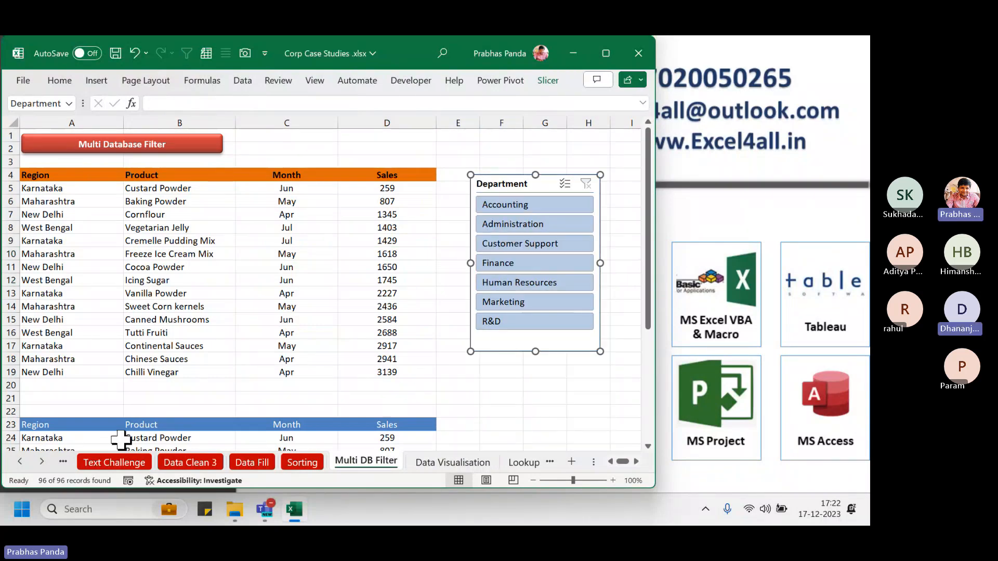
left_click(504, 204)
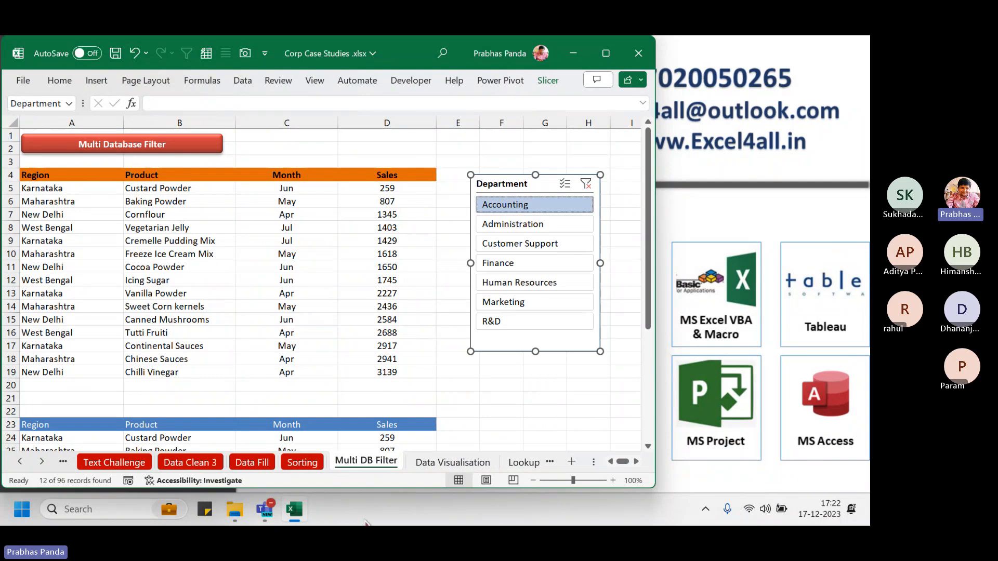
left_click(303, 462)
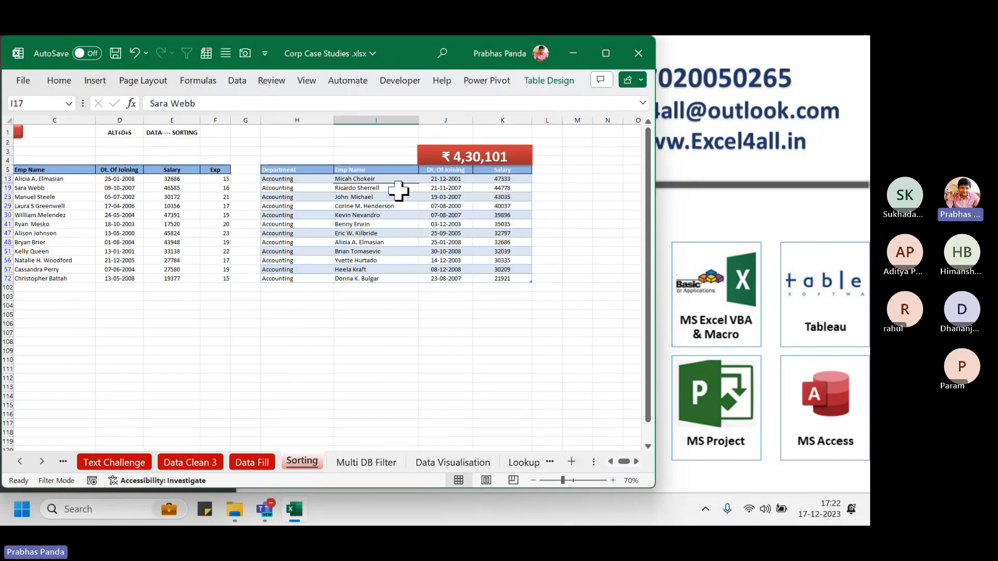
scroll(609, 162, "up", 2, "ctrl")
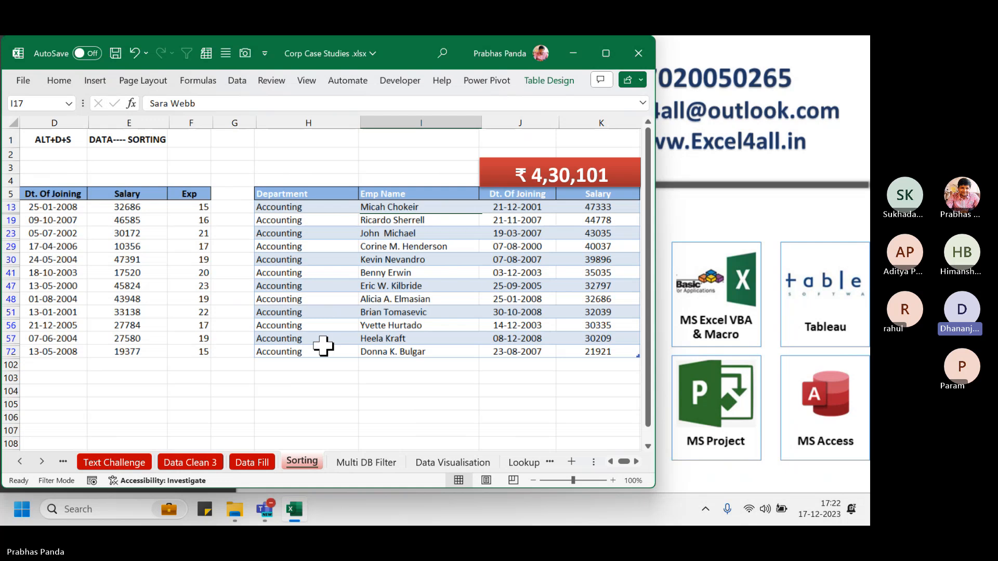
Review the twelve Accounting rows totalling ₹4,30,101, then switch to the Multi DB Filter sheet
left_click(635, 461)
left_click(635, 461)
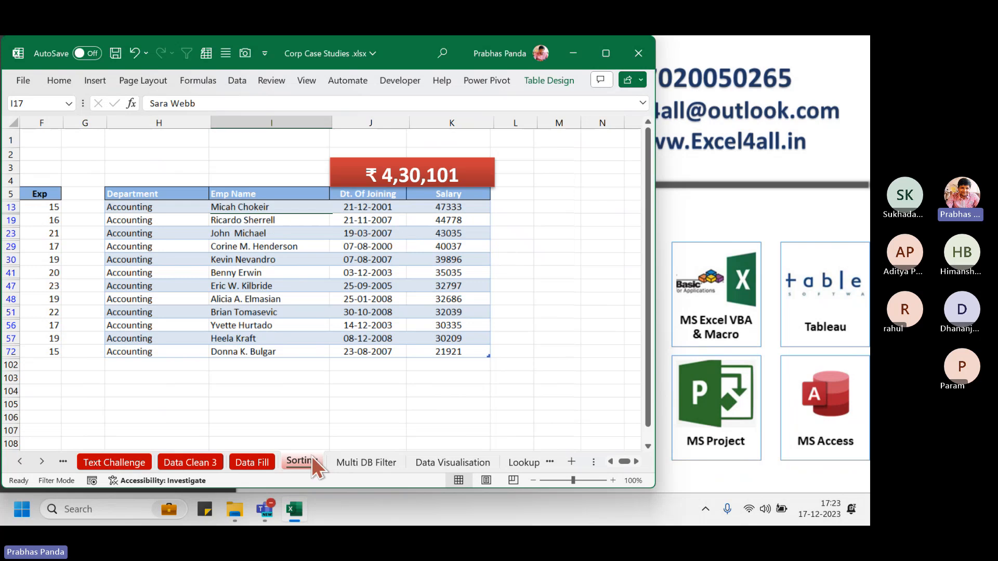
left_click(347, 450)
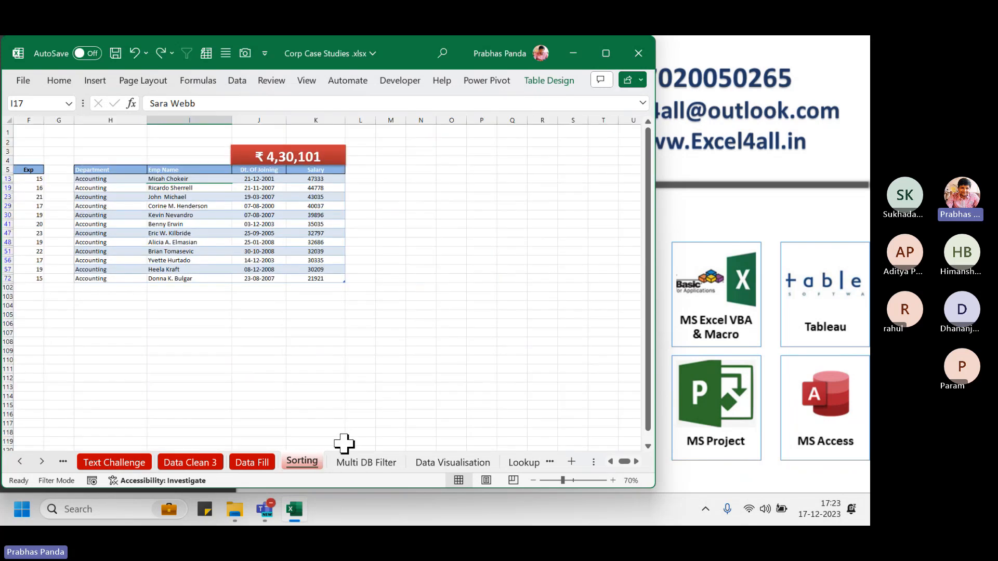
Delete the copied slicer, then move the Sorting sheet's Department slicer down beside the table
key("Delete")
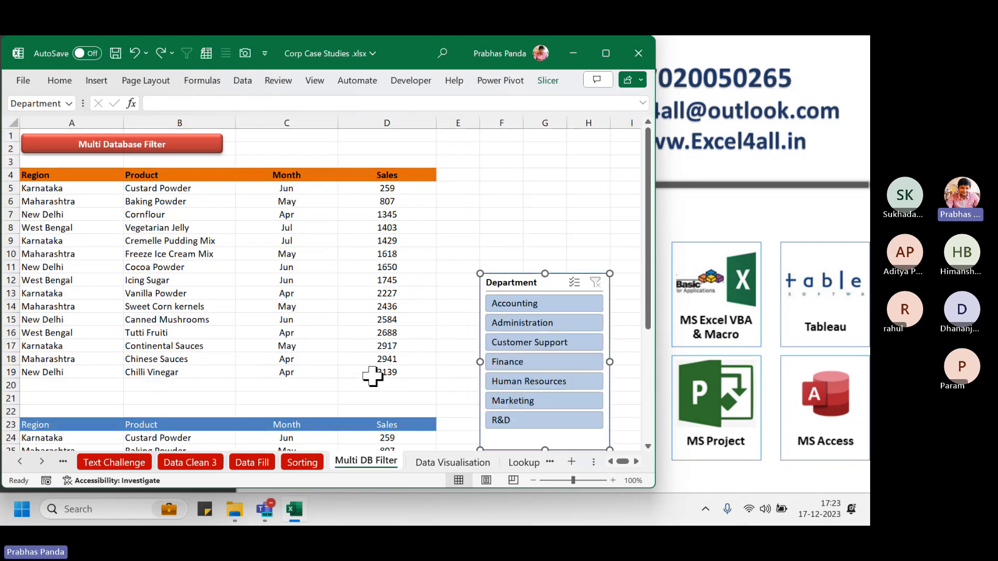
key("ctrl+Page_Up")
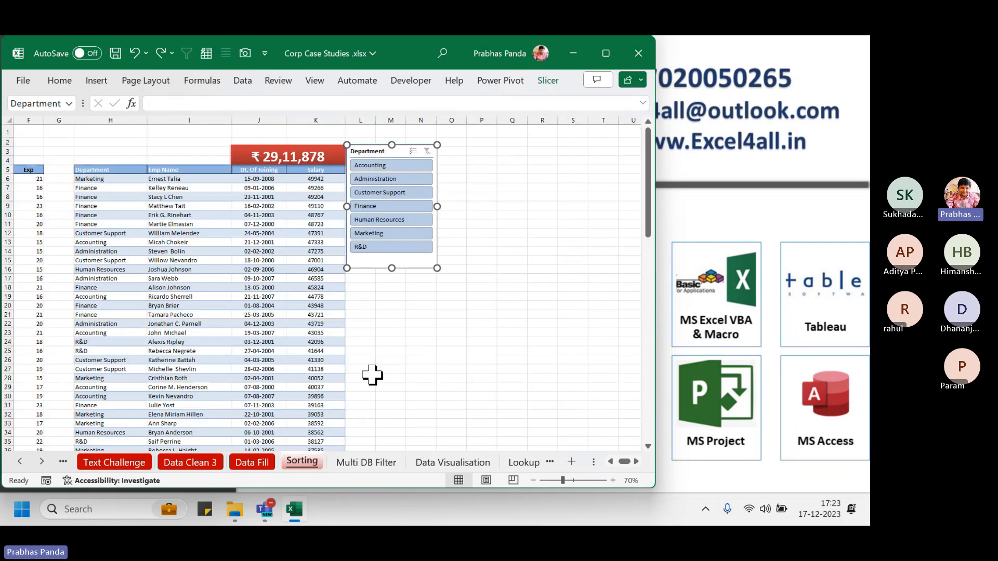
left_click_drag(383, 152, 383, 172)
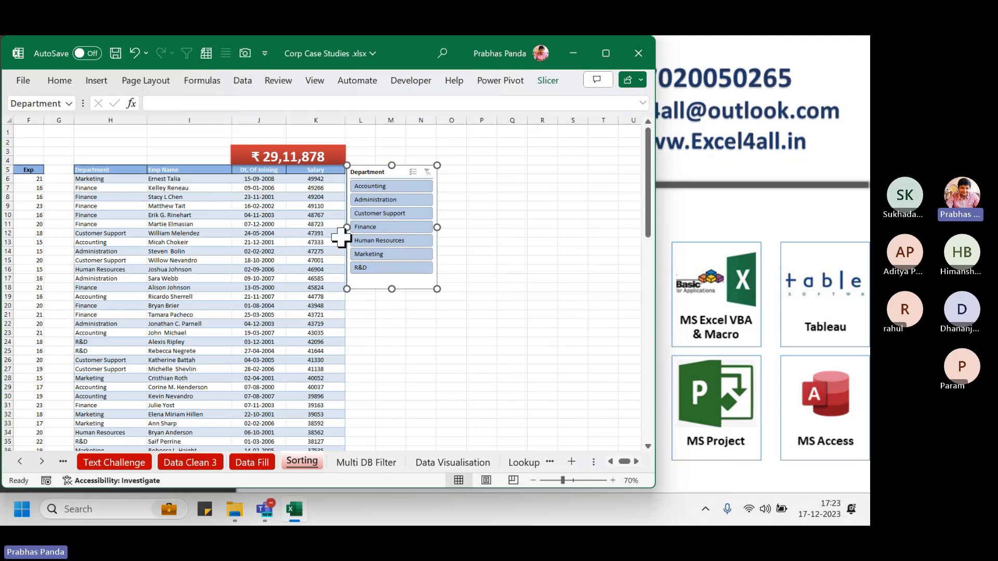
left_click(174, 144)
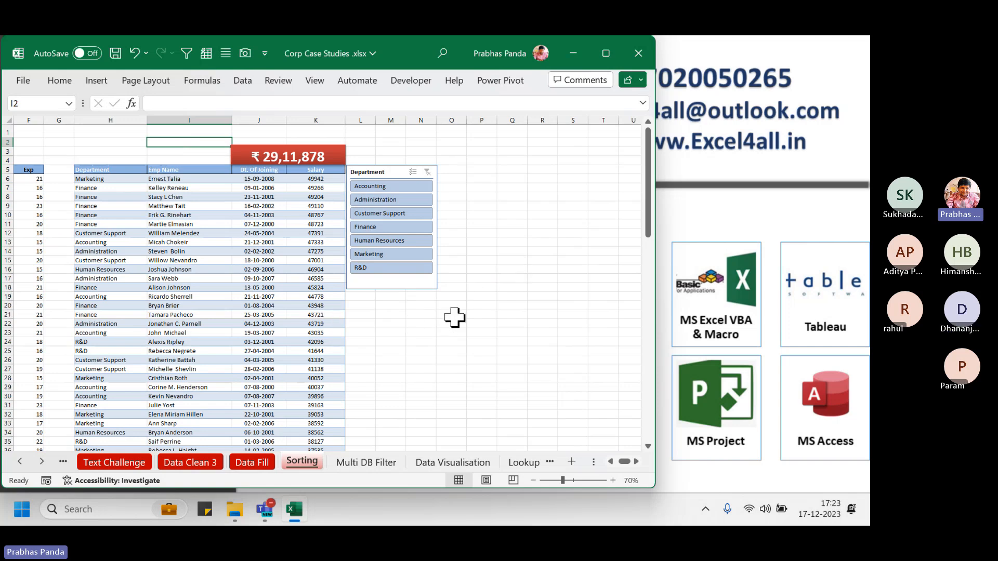
scroll(350, 342, "up", 3, "ctrl")
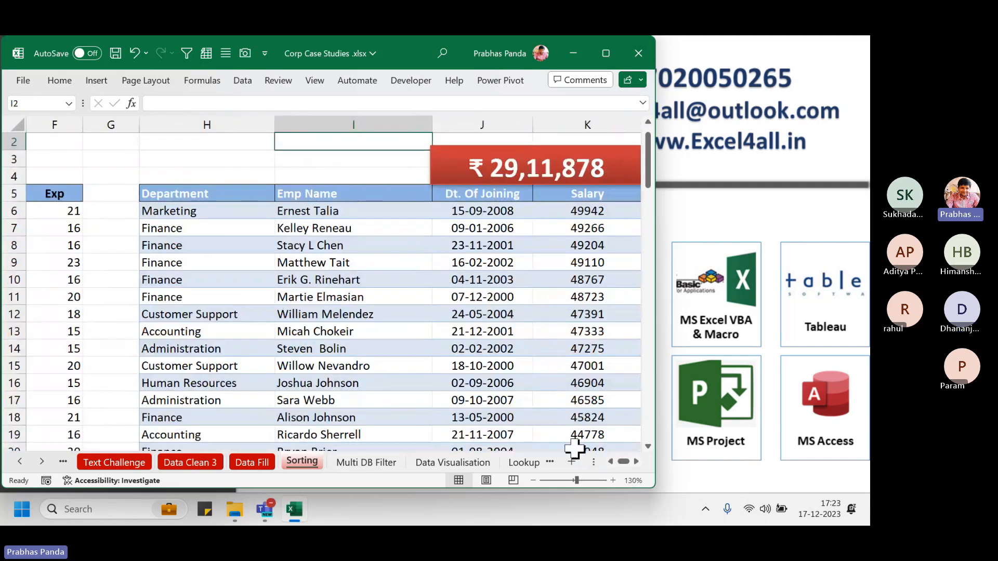
Select H5:H14, then pick Administration in the Department slicer to show 12 of 96 records
left_click_drag(192, 195, 202, 340)
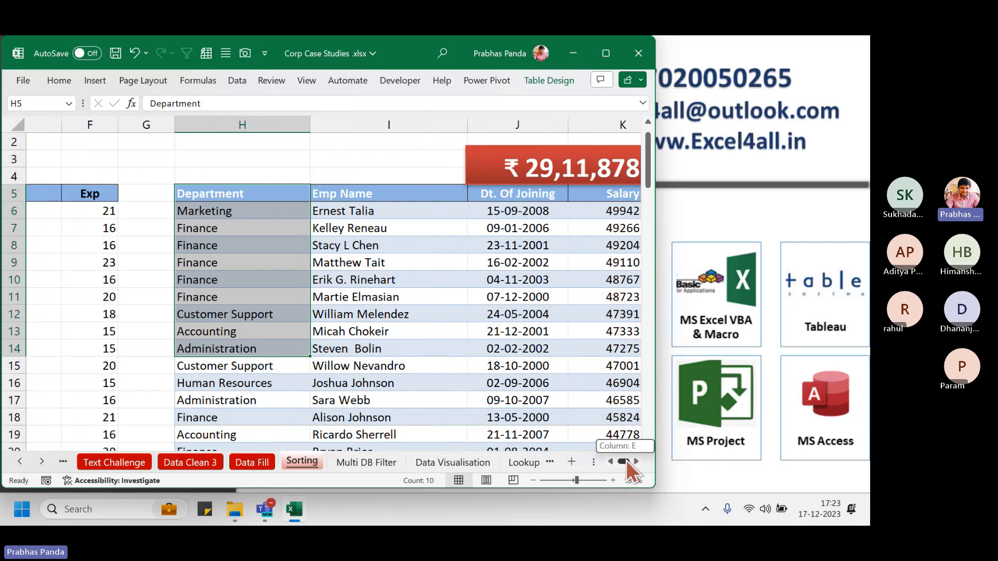
left_click_drag(626, 460, 631, 460)
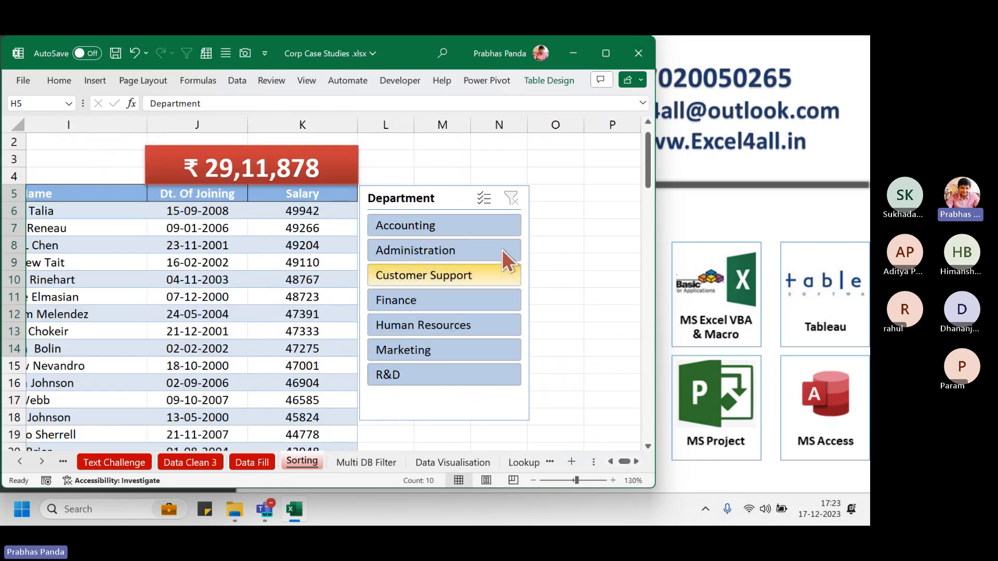
left_click(417, 253)
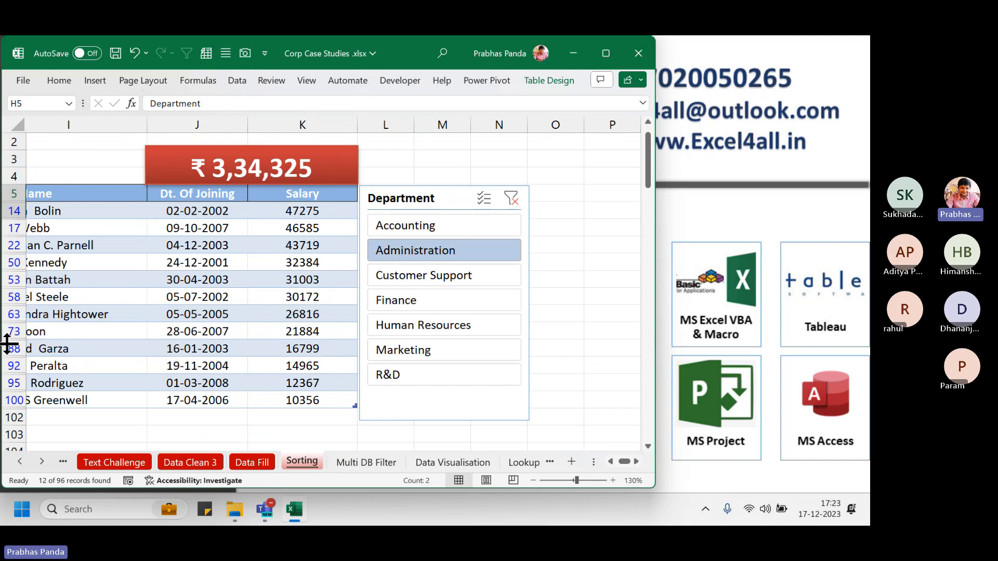
left_click(611, 461)
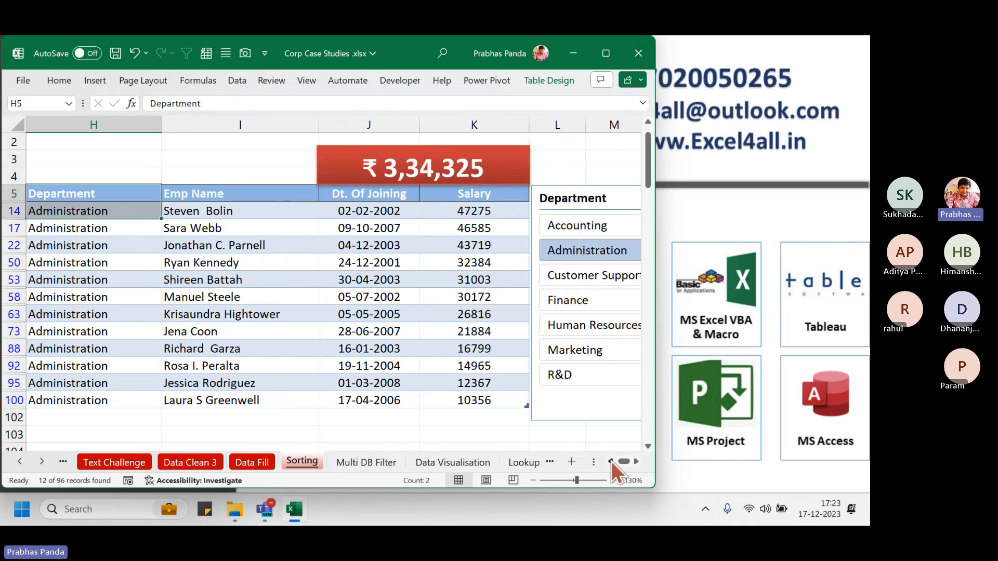
scroll(279, 328, "down", 1, "ctrl")
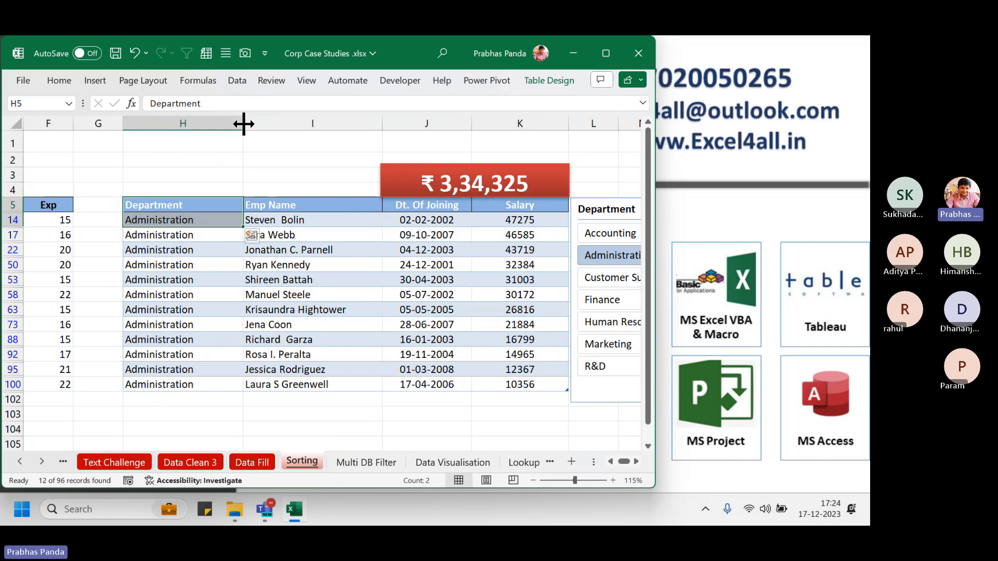
Narrow the Department and Emp Name columns and shift the slicer left toward the table
left_click_drag(244, 123, 213, 124)
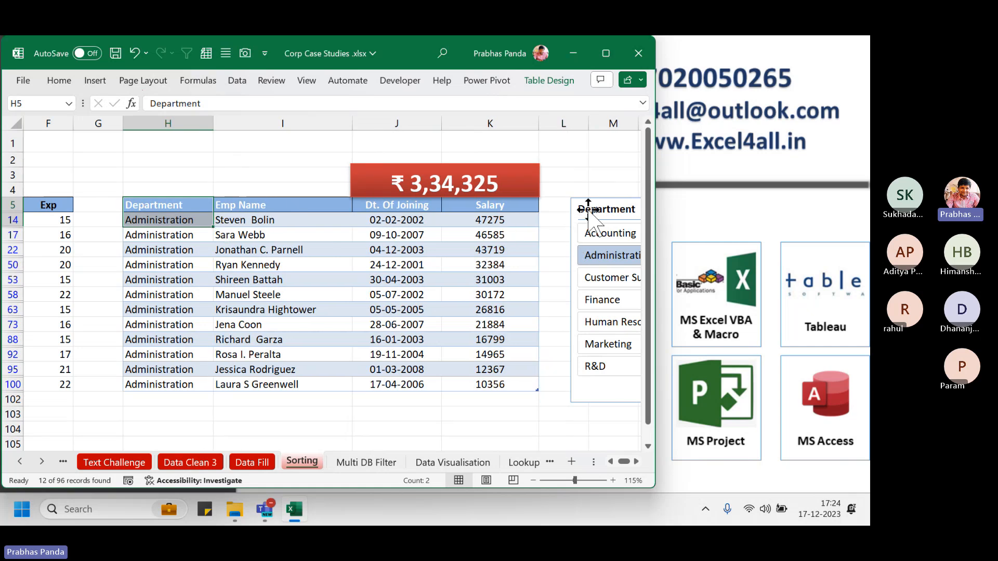
left_click_drag(589, 208, 566, 208)
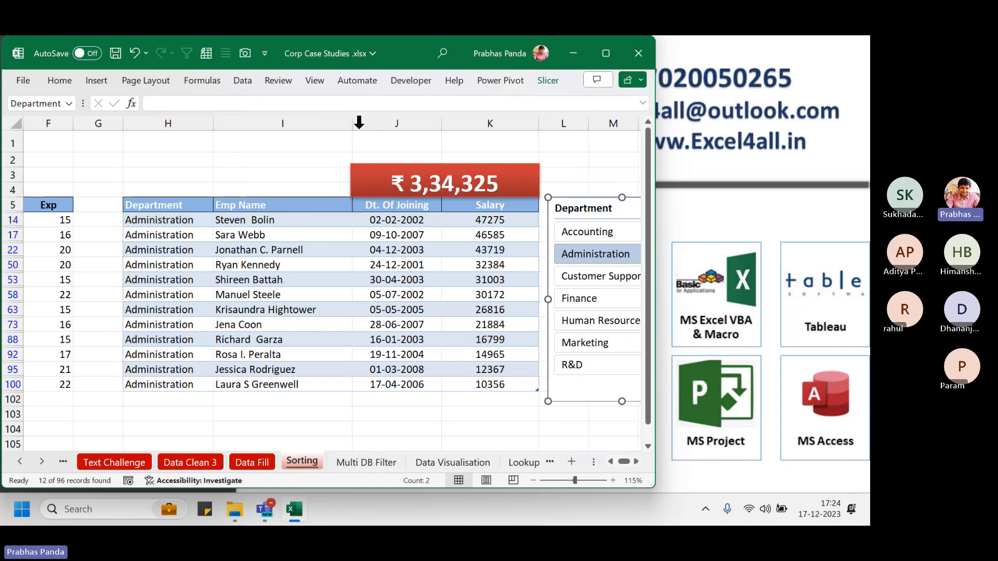
left_click_drag(352, 124, 333, 125)
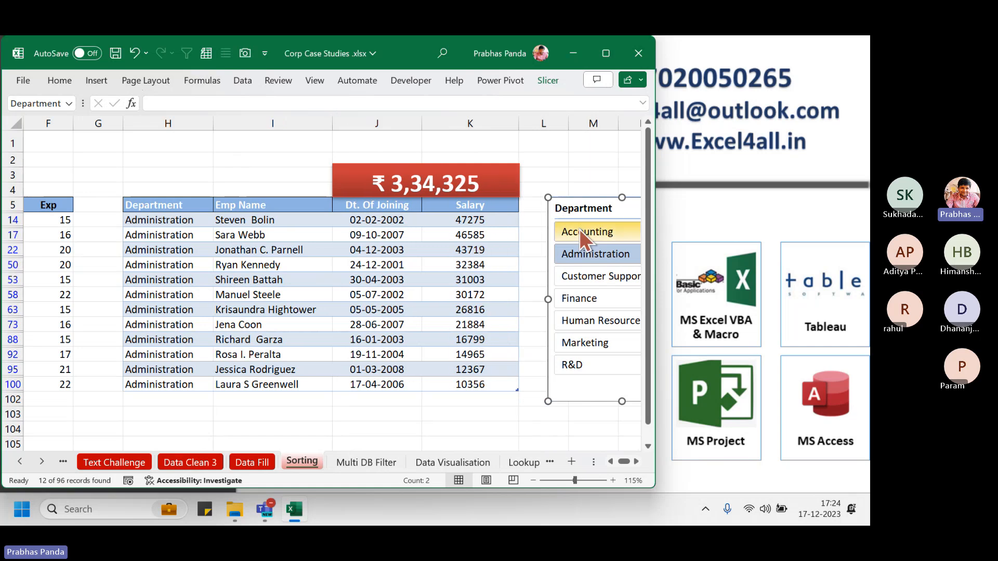
left_click_drag(592, 202, 570, 202)
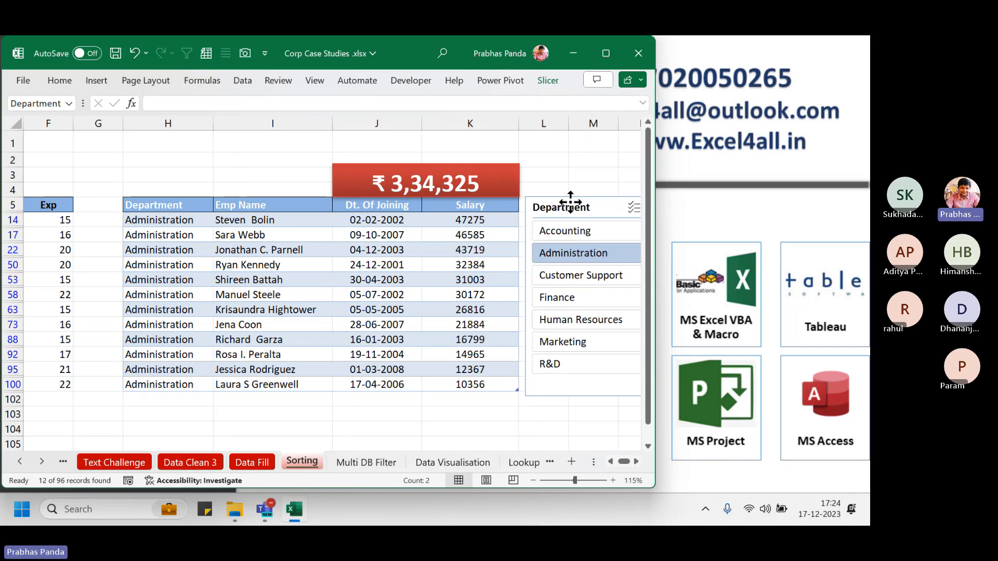
Select the table's header row H5:K5 for Quick Analysis
left_click(636, 462)
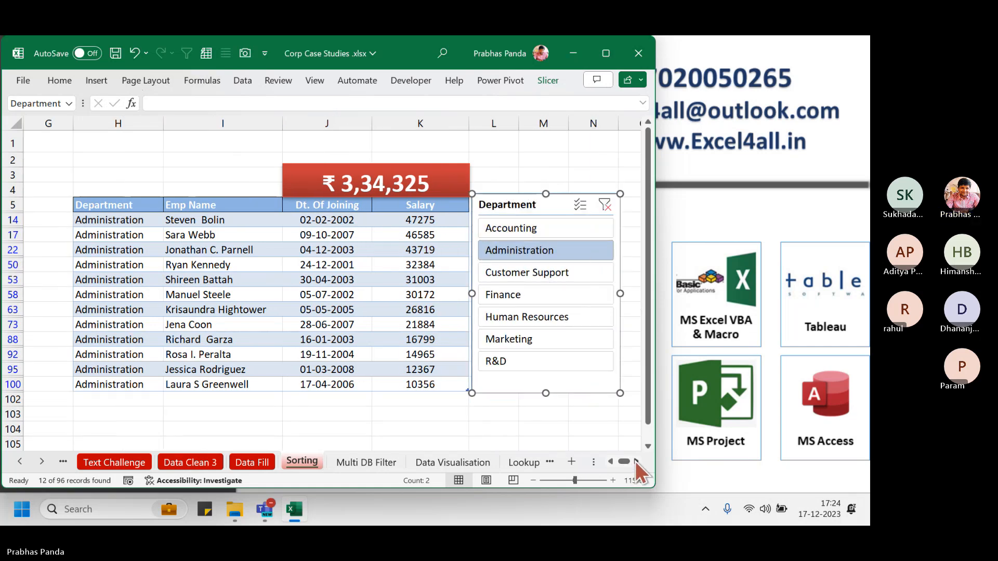
left_click(141, 207)
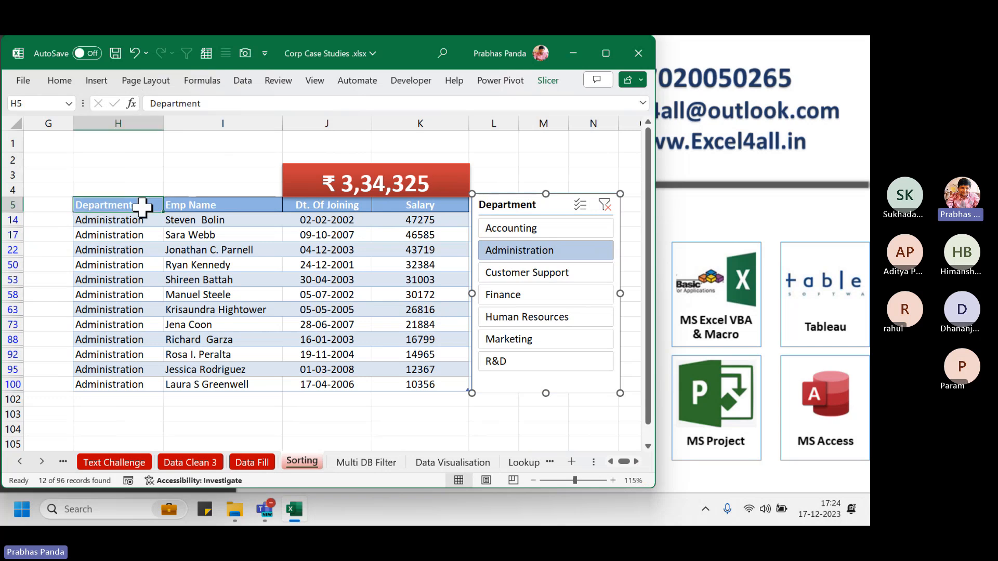
left_click_drag(142, 208, 414, 206)
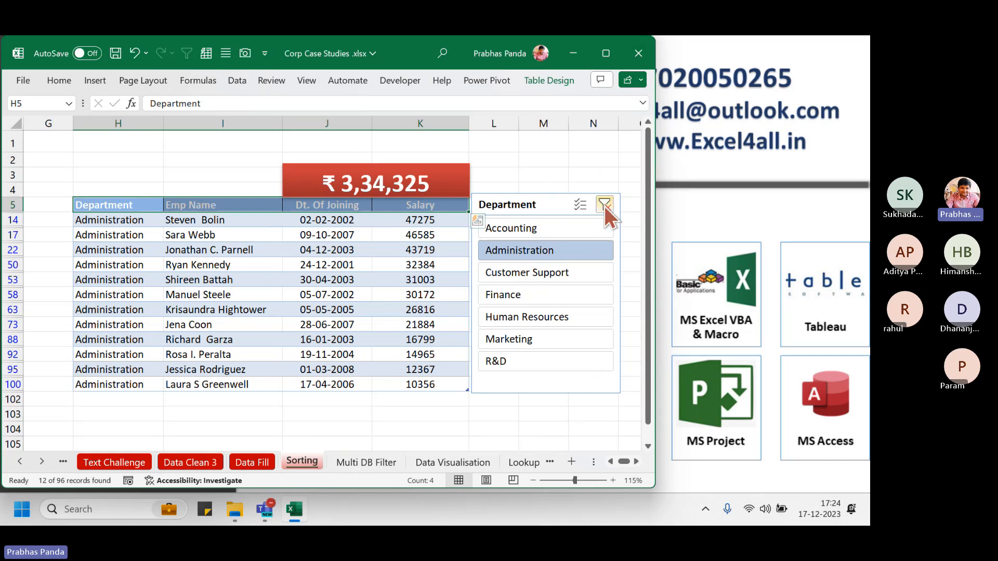
key("ctrl+q")
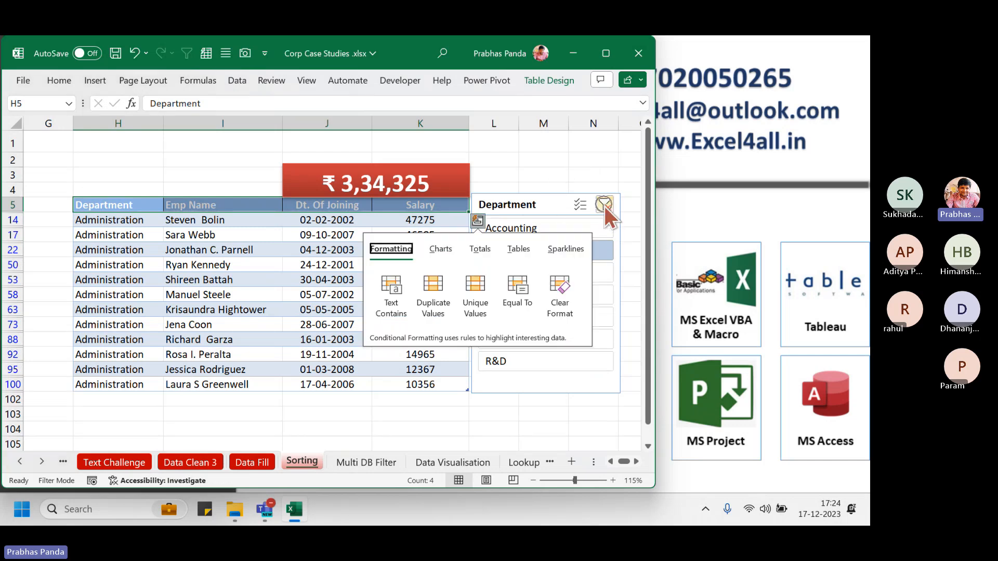
left_click(604, 206)
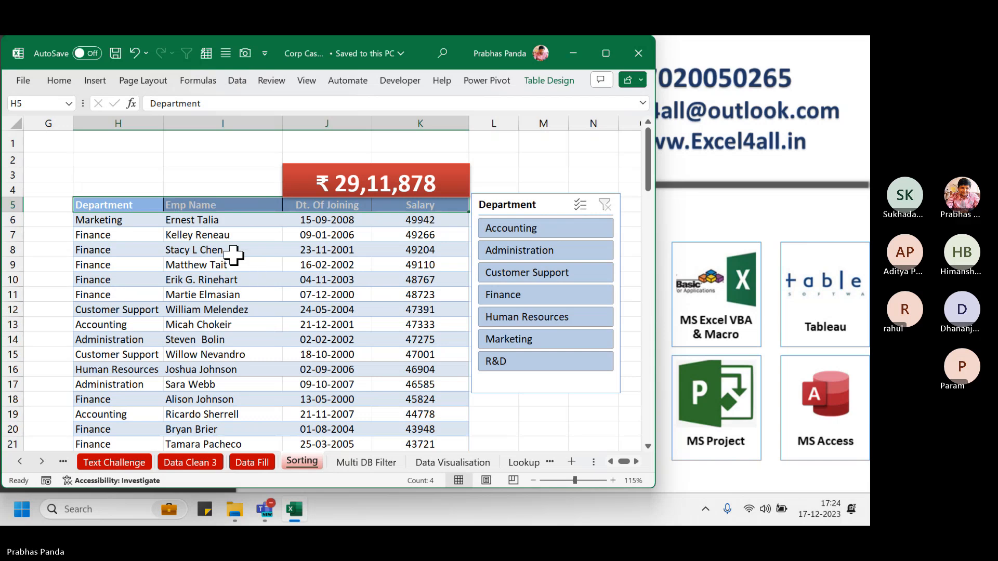
left_click(123, 220)
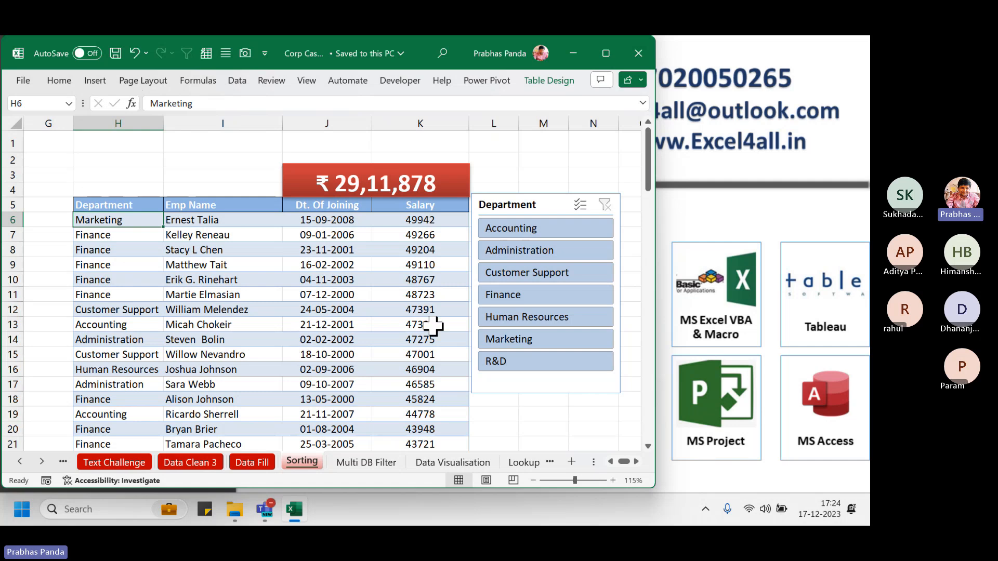
Delete the Department slicer from the Sorting sheet
left_click(366, 463)
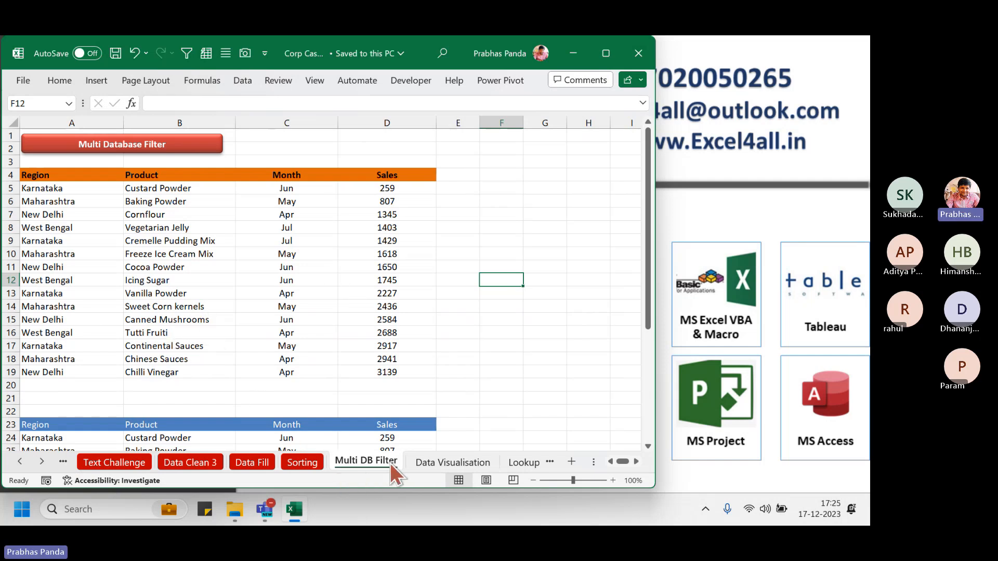
left_click(305, 462)
left_click(512, 198)
key("Delete")
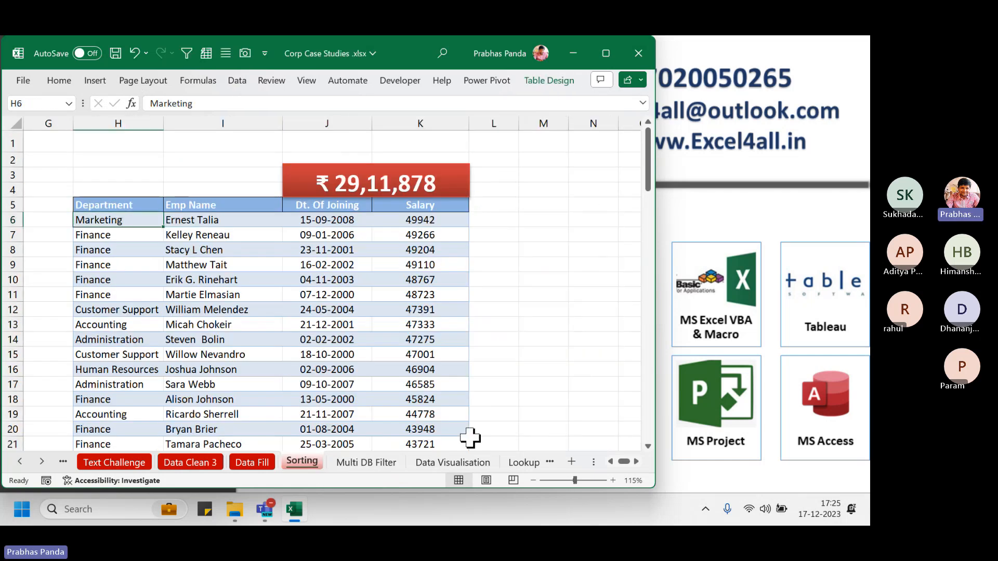
Open the Data Visualisation sheet and scroll the sheet tabs to reveal later sheet names
left_click(350, 462)
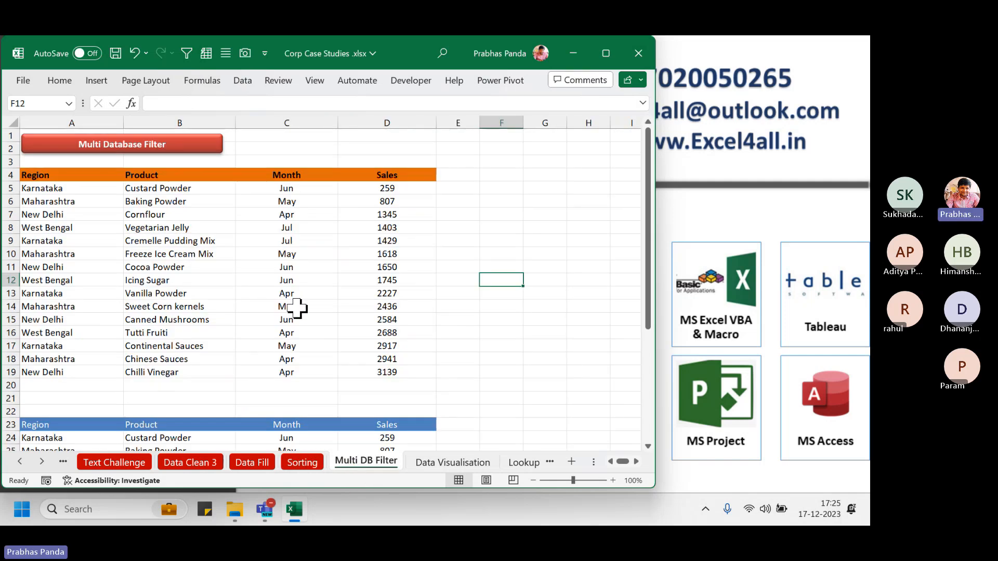
left_click(309, 466)
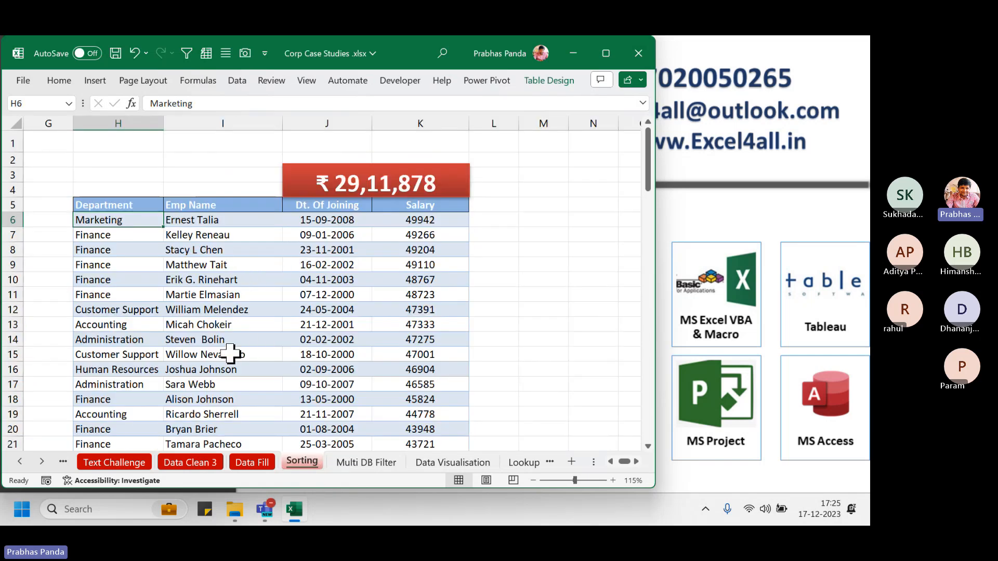
left_click(351, 456)
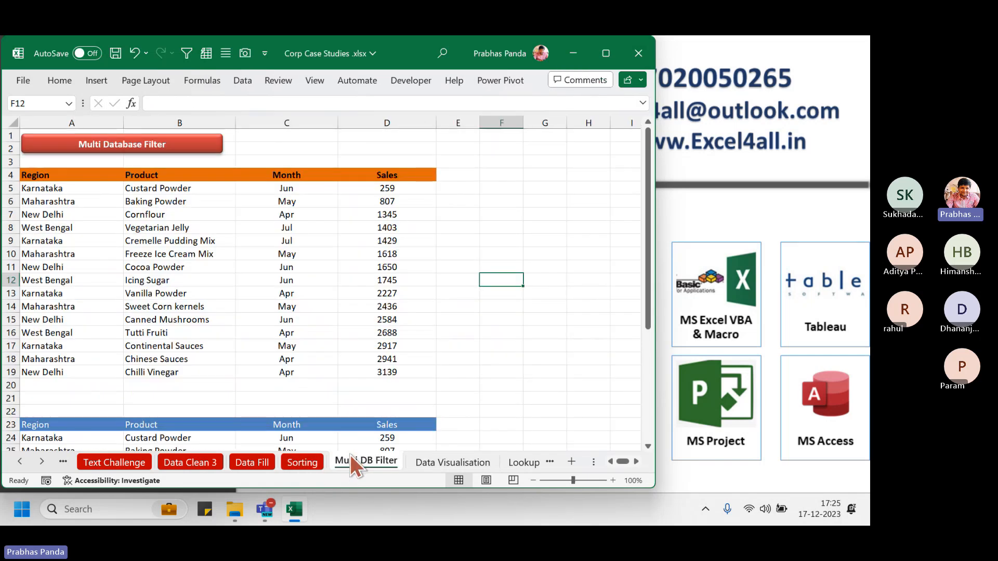
left_click(446, 461)
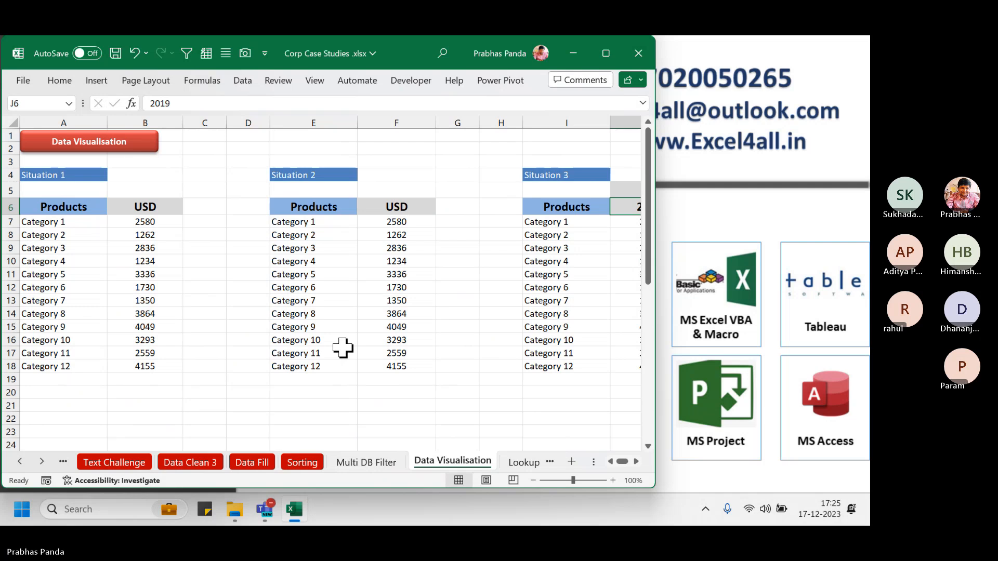
left_click(41, 461)
left_click(42, 461)
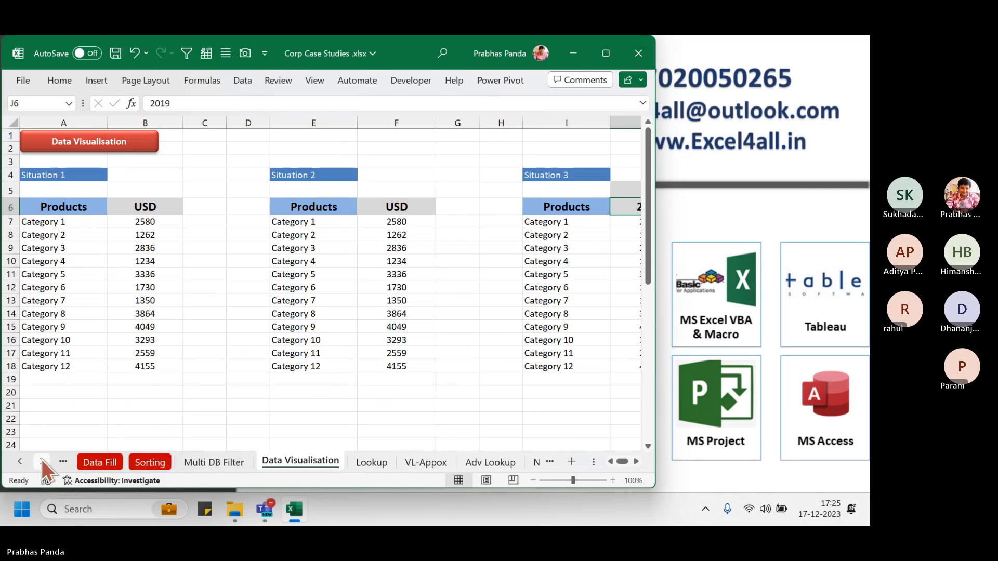
left_click(42, 461)
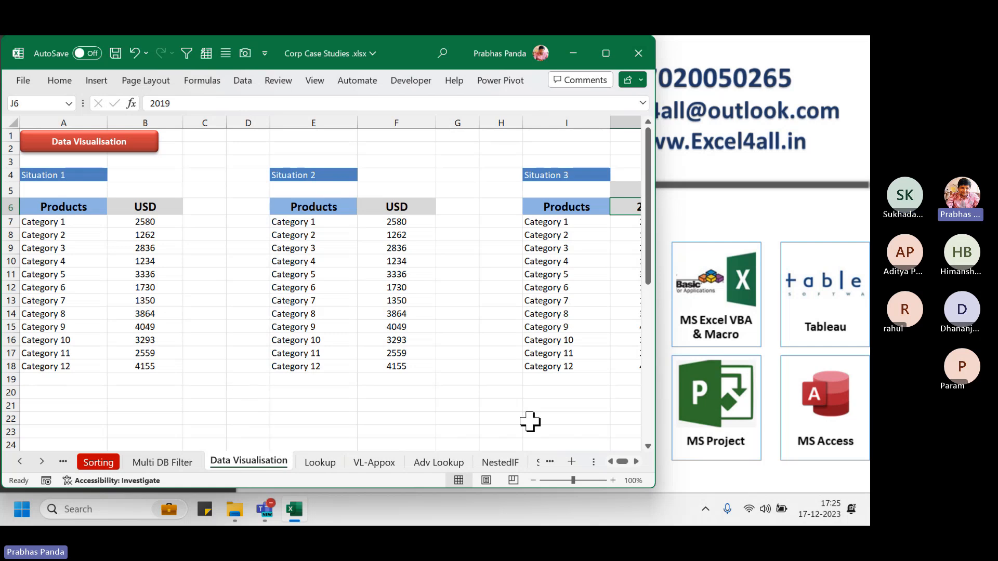
Bring the Teams meeting forward, open its chat, then return to the Excel workbook
mouse_move(275, 514)
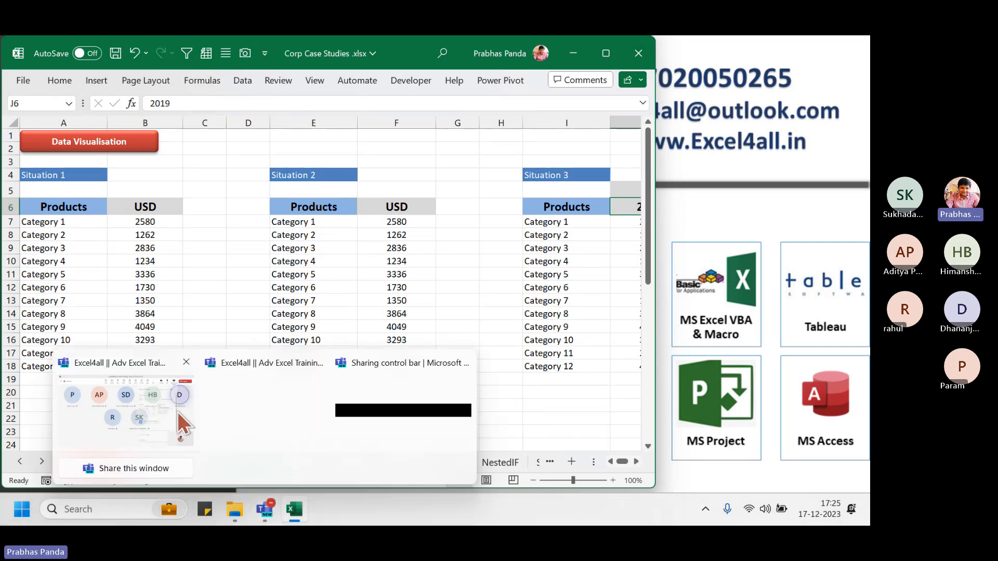
left_click(136, 398)
left_click(306, 104)
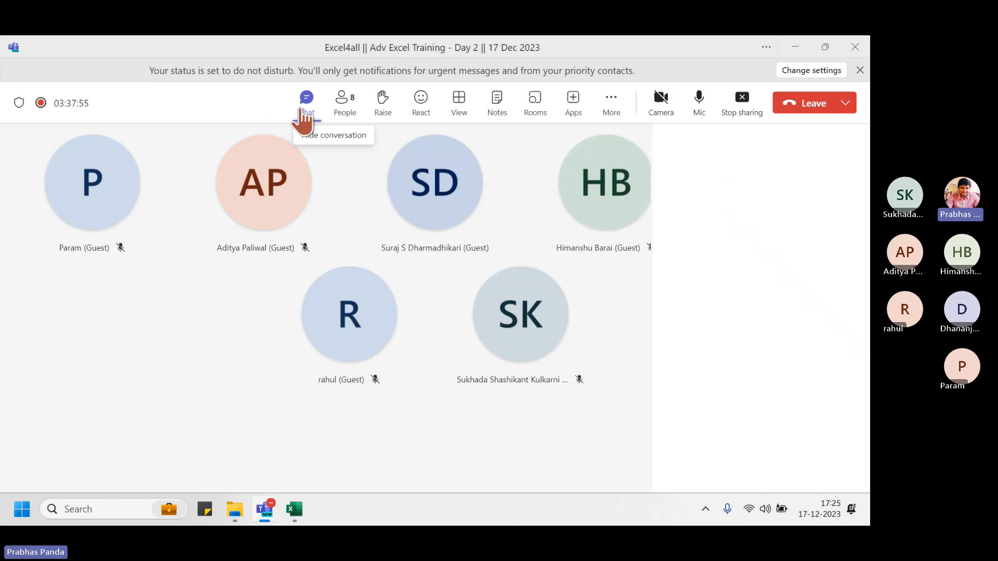
left_click(294, 511)
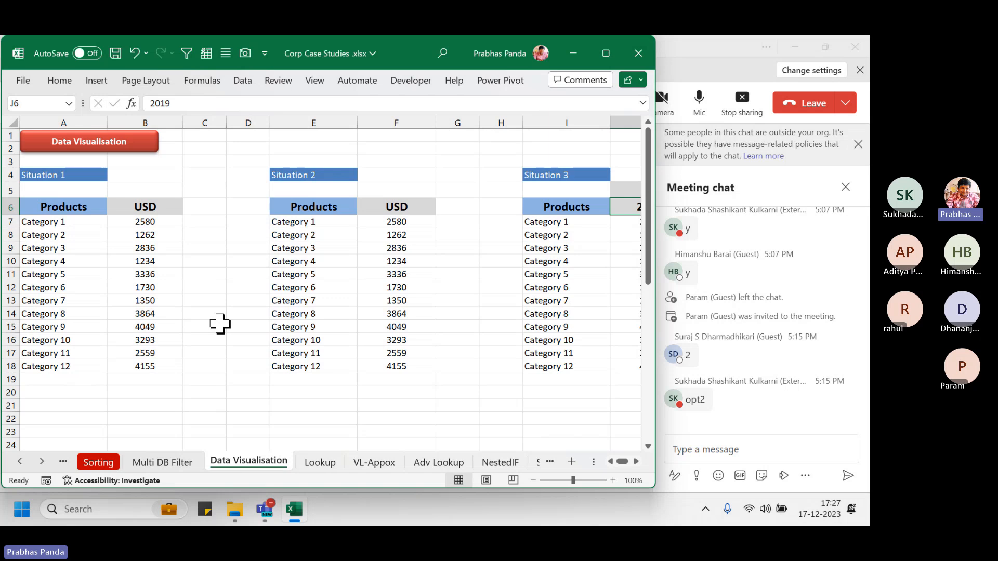
Narrow column A and select the Situation 1 table A6:B18
scroll(41, 291, "up", 1)
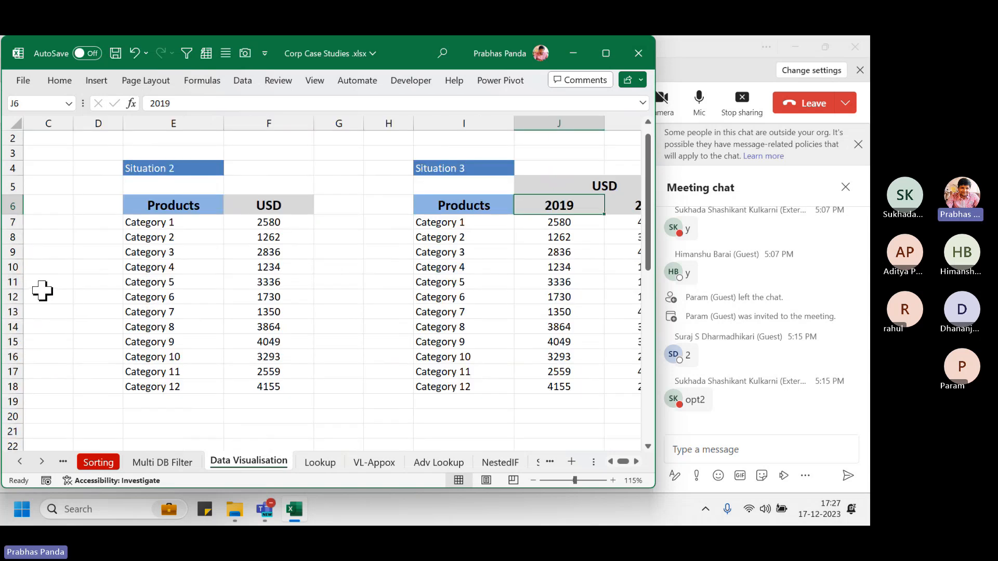
key("ctrl+Home")
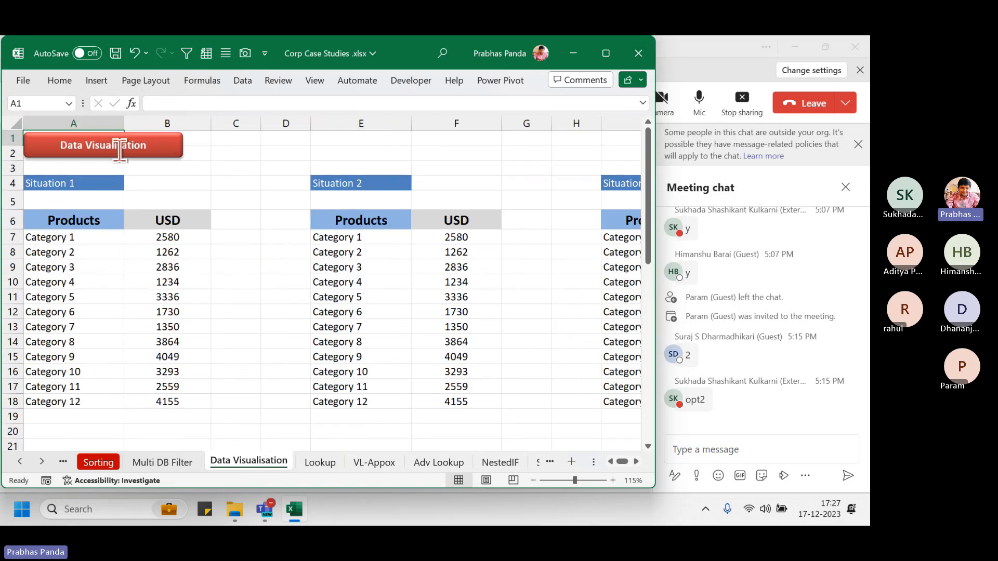
left_click_drag(124, 127, 103, 127)
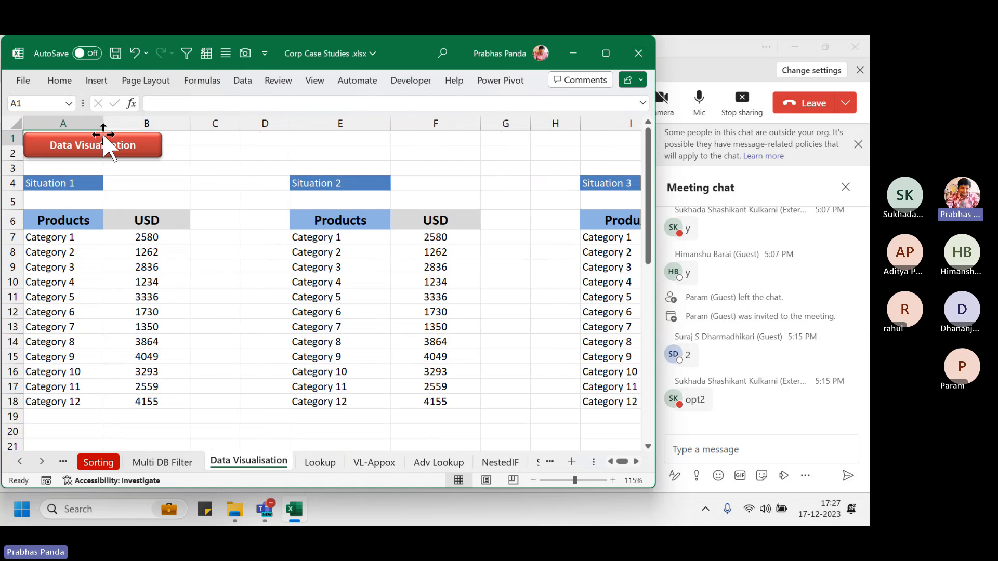
left_click(56, 227)
left_click_drag(56, 227, 143, 397)
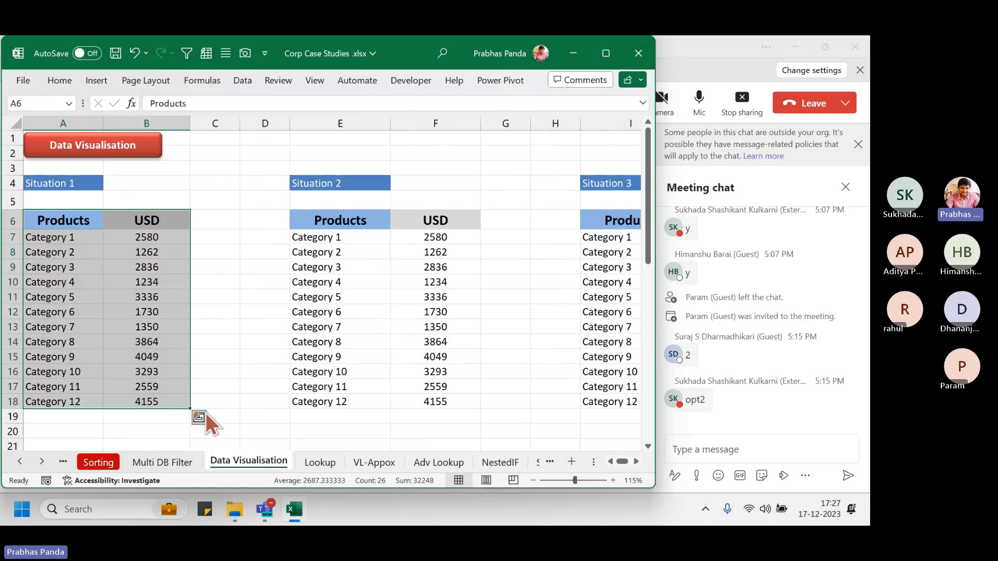
Add a 'Visual' header in C6, widen column C, and narrow columns A and B
left_click(216, 222)
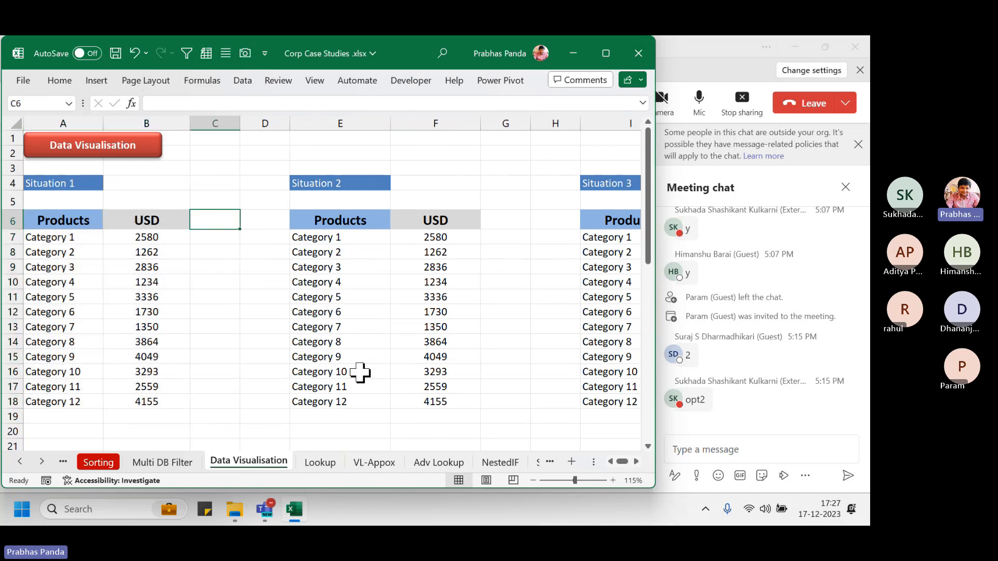
key("ctrl+r")
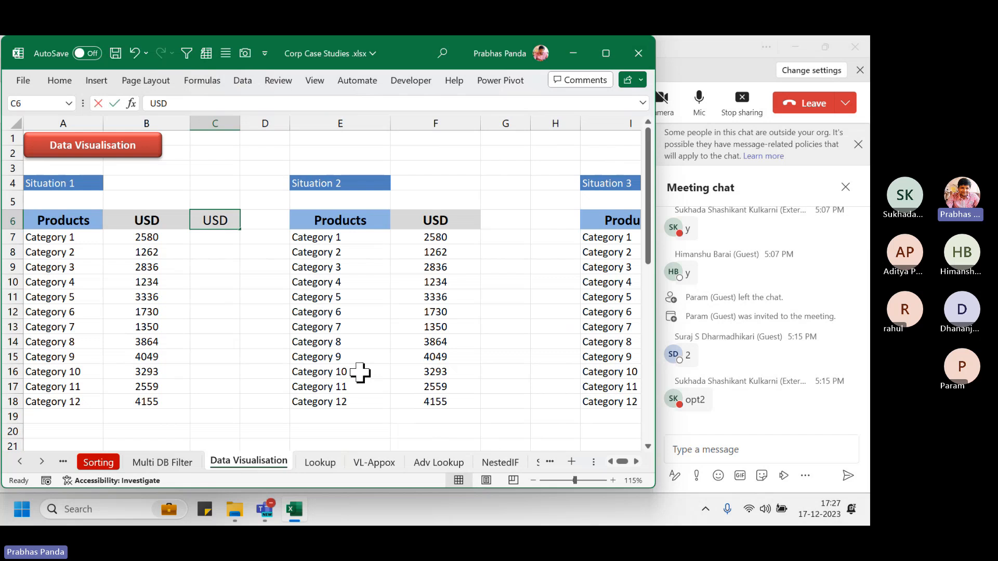
type("Visual")
key("Return")
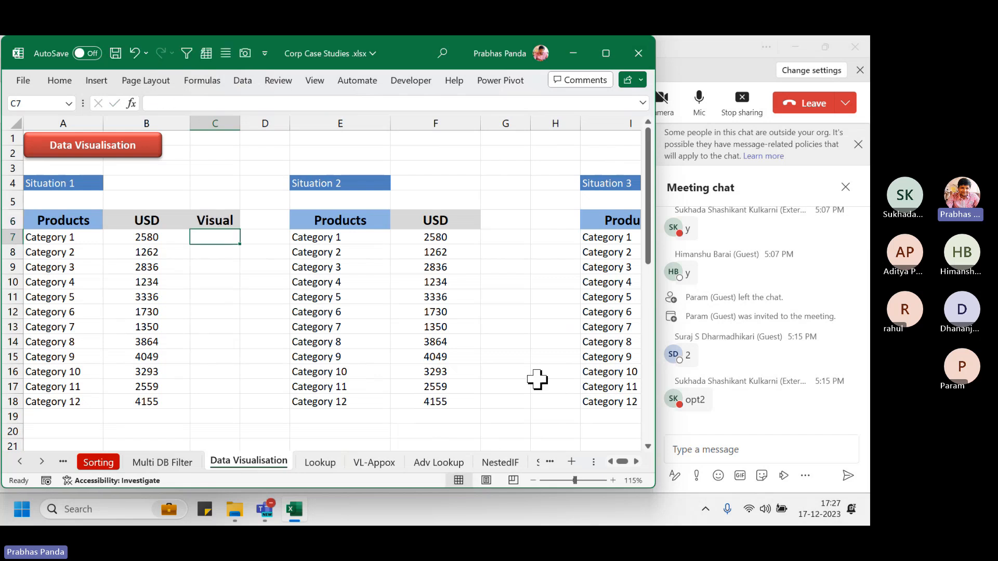
left_click_drag(240, 123, 368, 110)
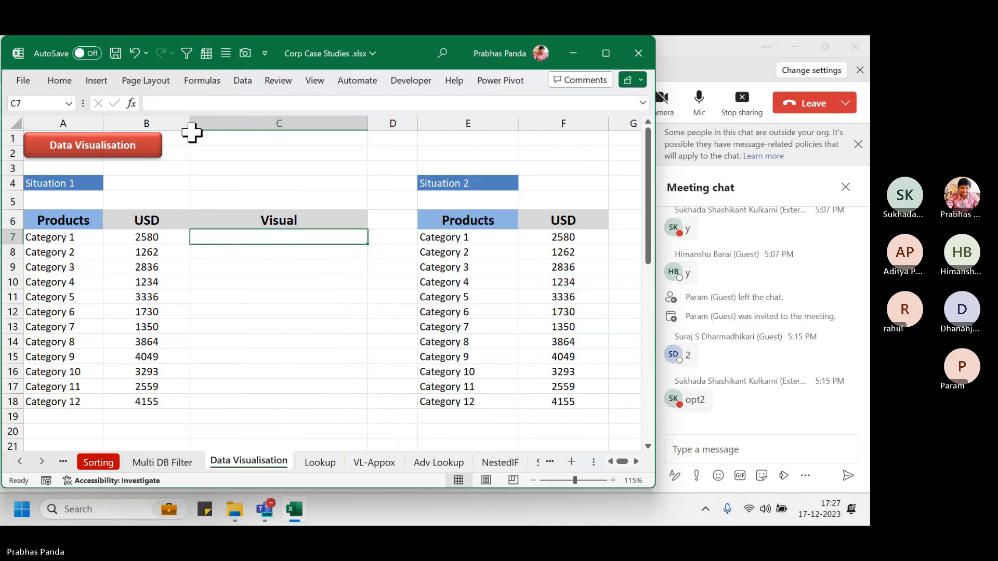
left_click_drag(190, 124, 174, 123)
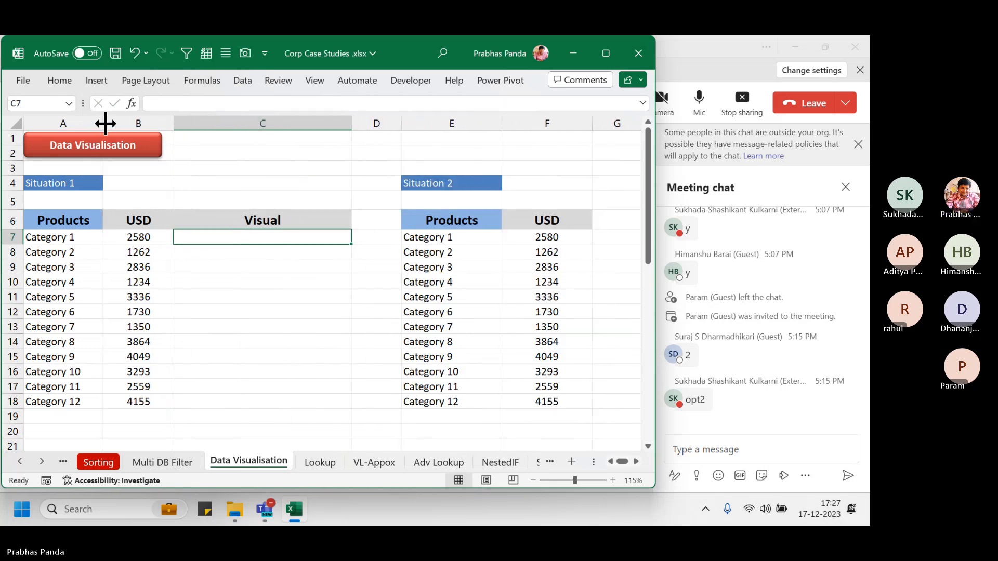
left_click_drag(104, 123, 96, 123)
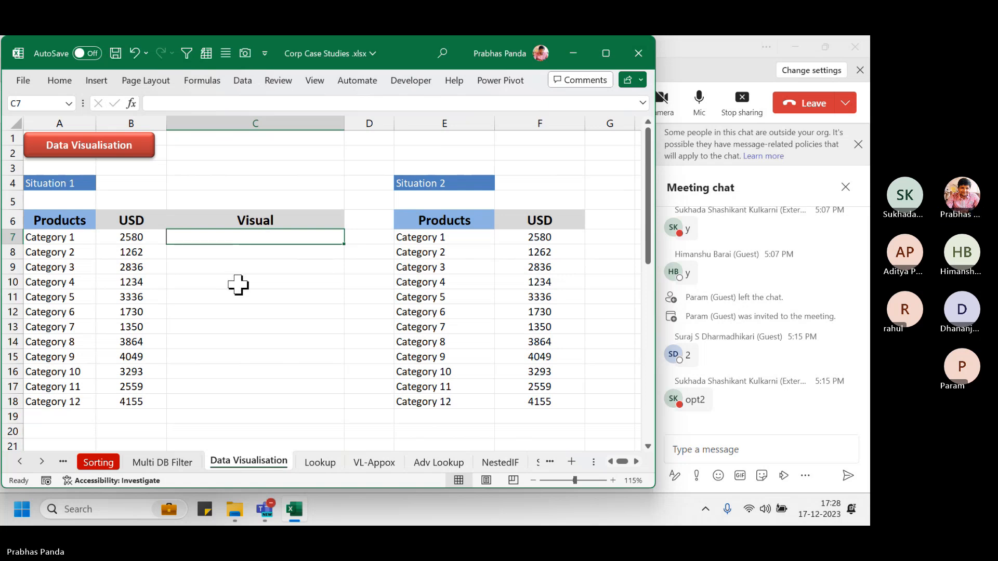
Fill =B7 into C7:C18 at once so each Visual cell copies its USD value
left_click_drag(212, 239, 213, 403)
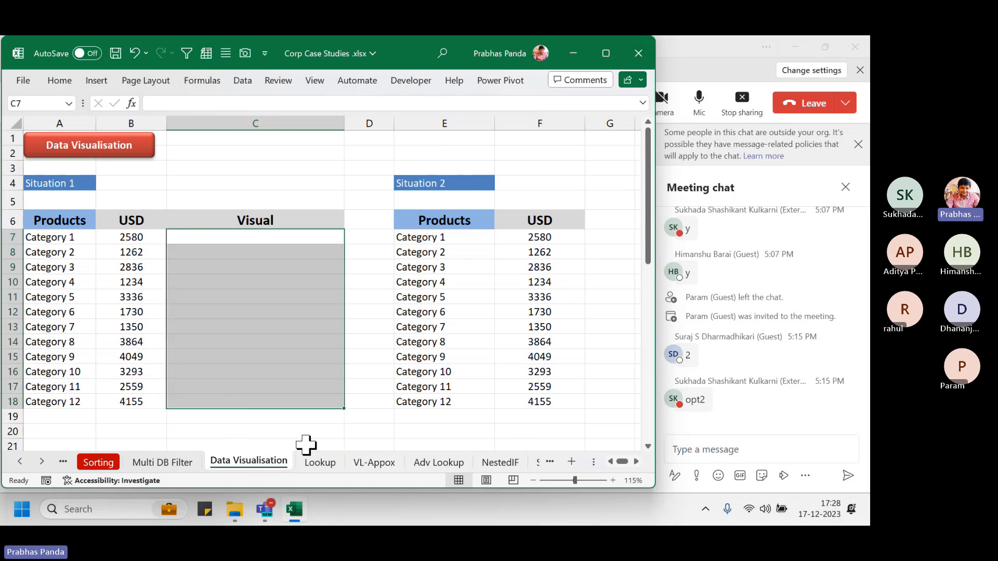
type("=")
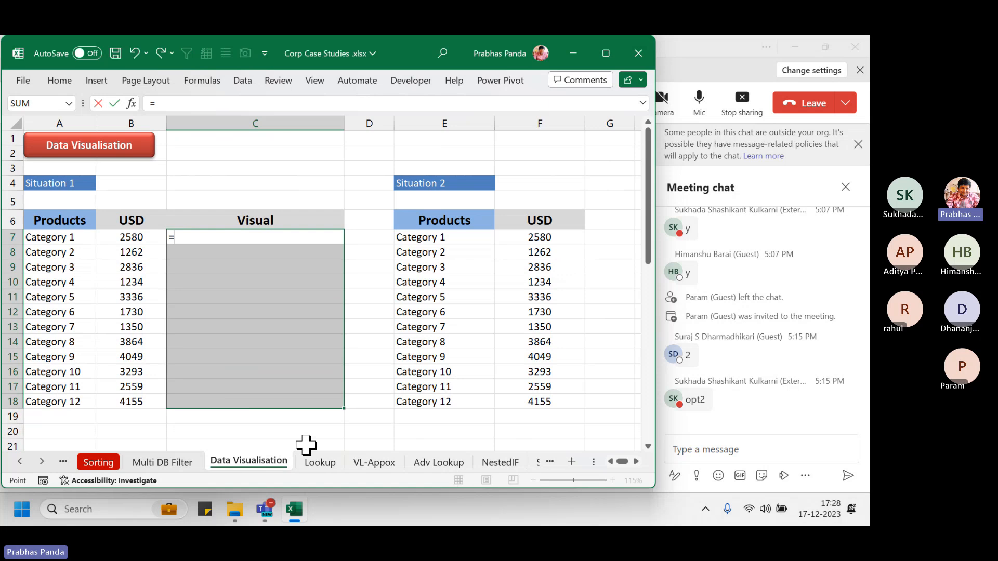
key("Left")
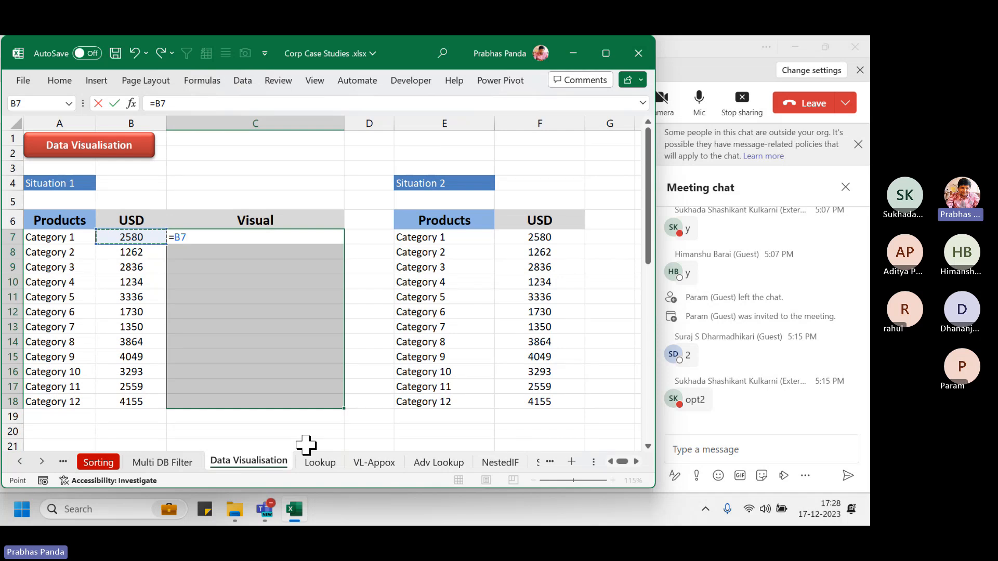
key("ctrl+Return")
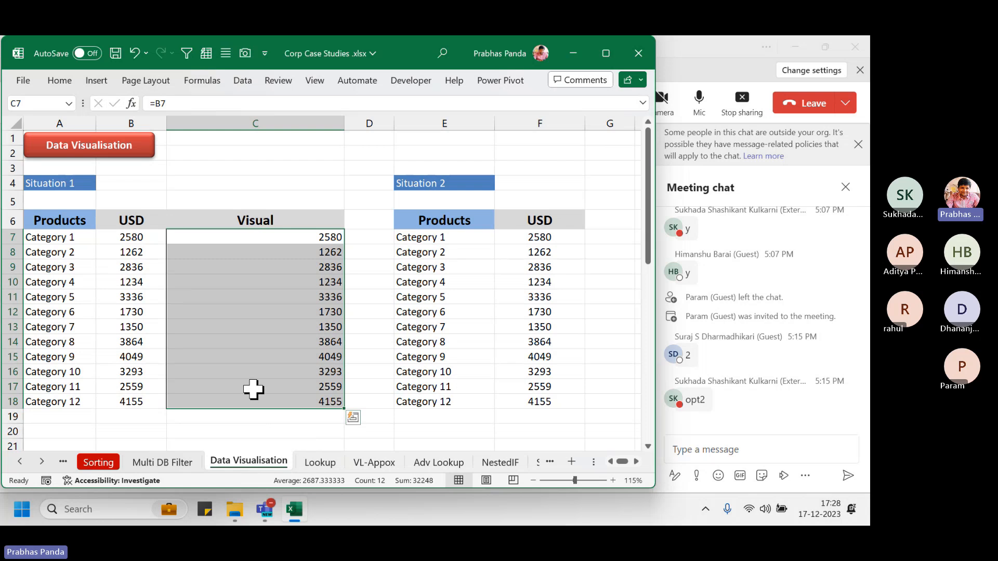
Apply Light Blue Data Bar gradient fill conditional formatting to C7:C18
left_click(58, 81)
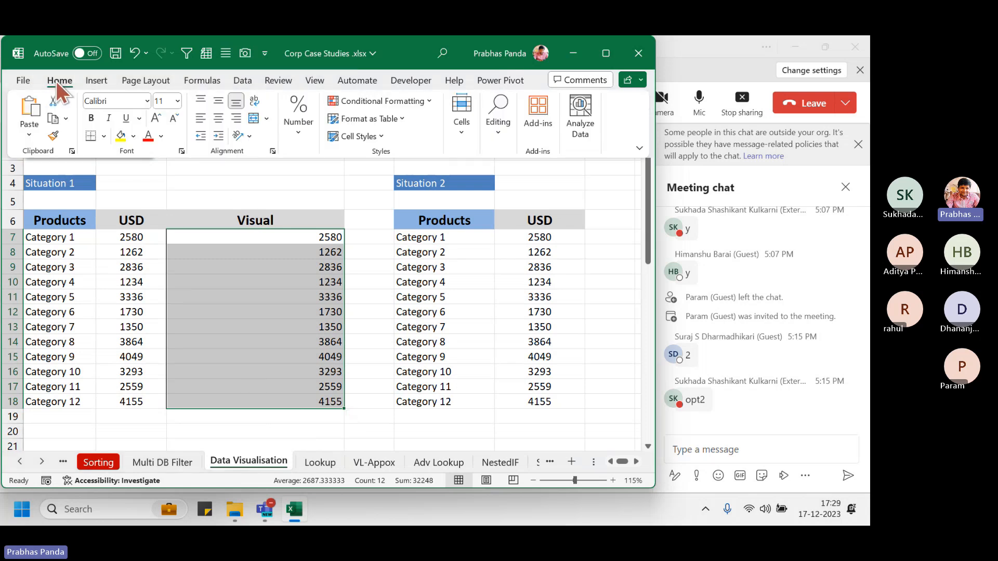
left_click(419, 99)
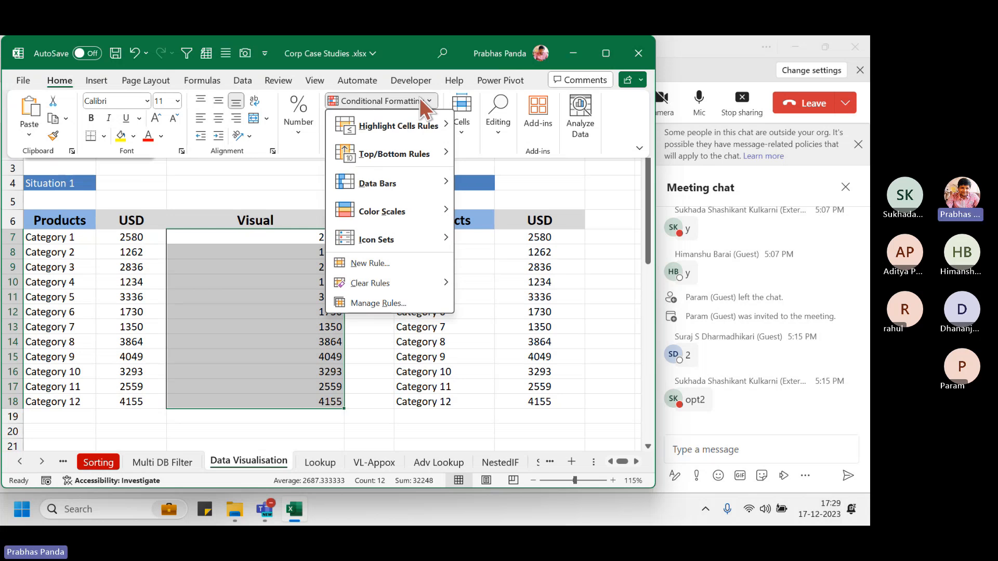
mouse_move(435, 193)
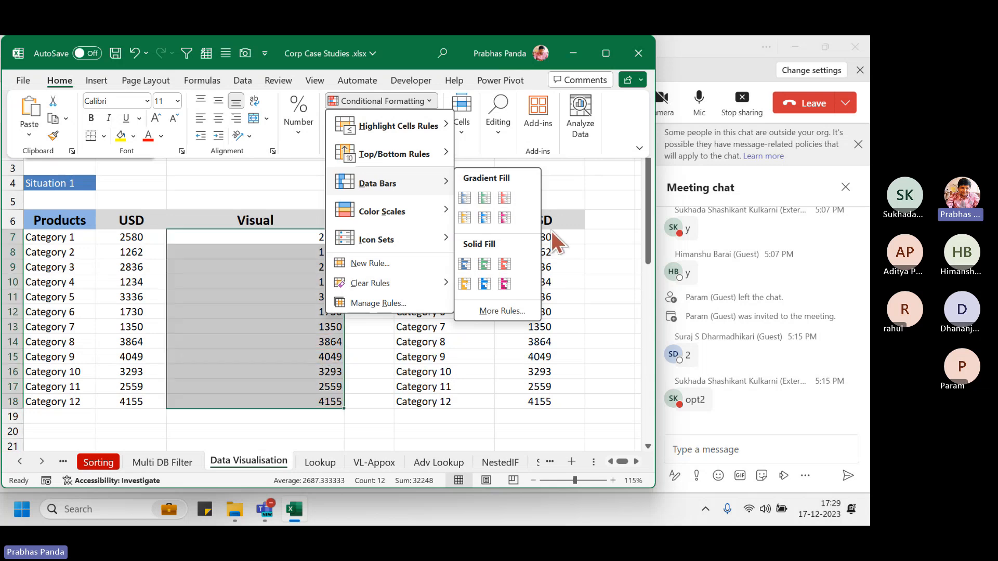
left_click(484, 216)
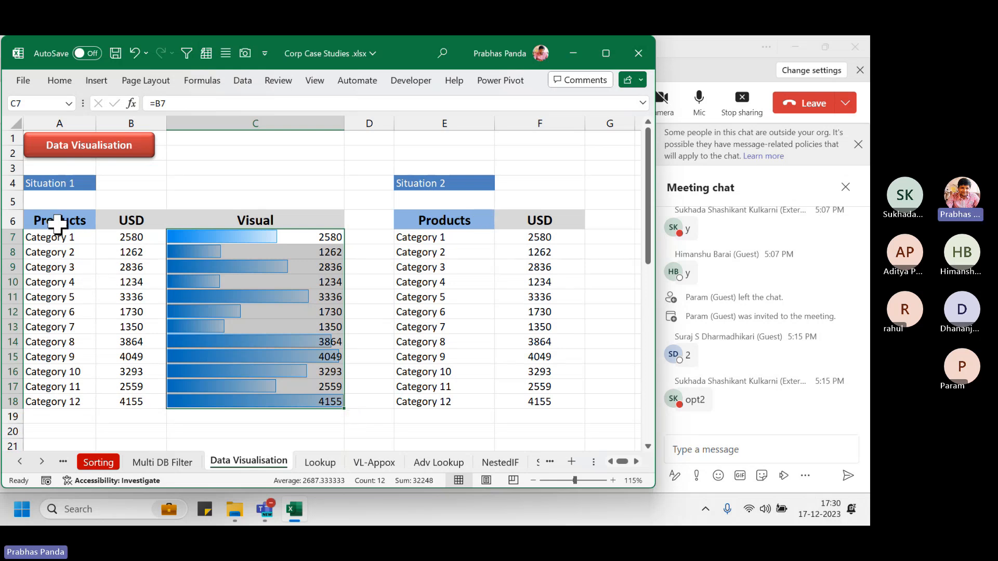
left_click_drag(52, 218, 122, 407)
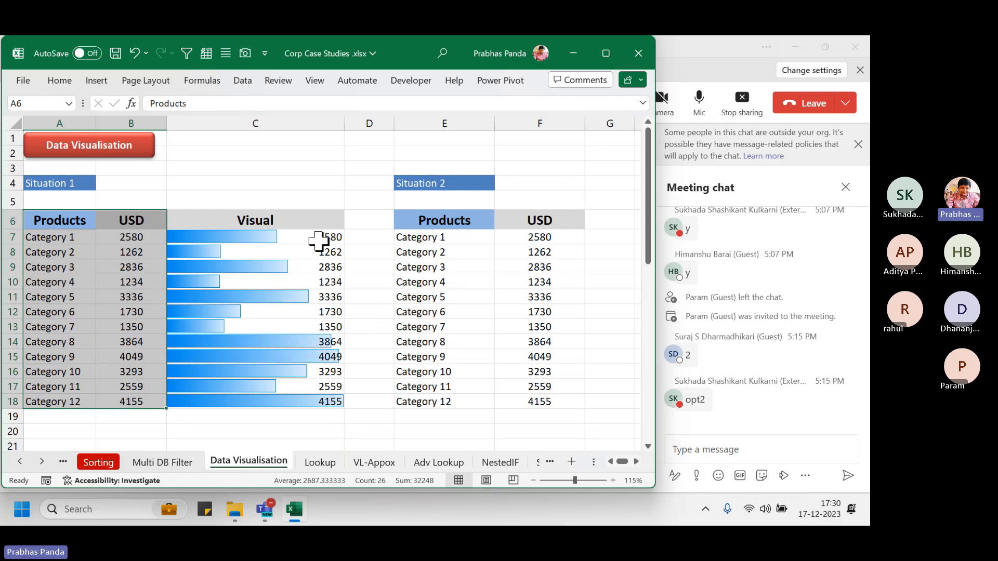
left_click_drag(323, 236, 306, 405)
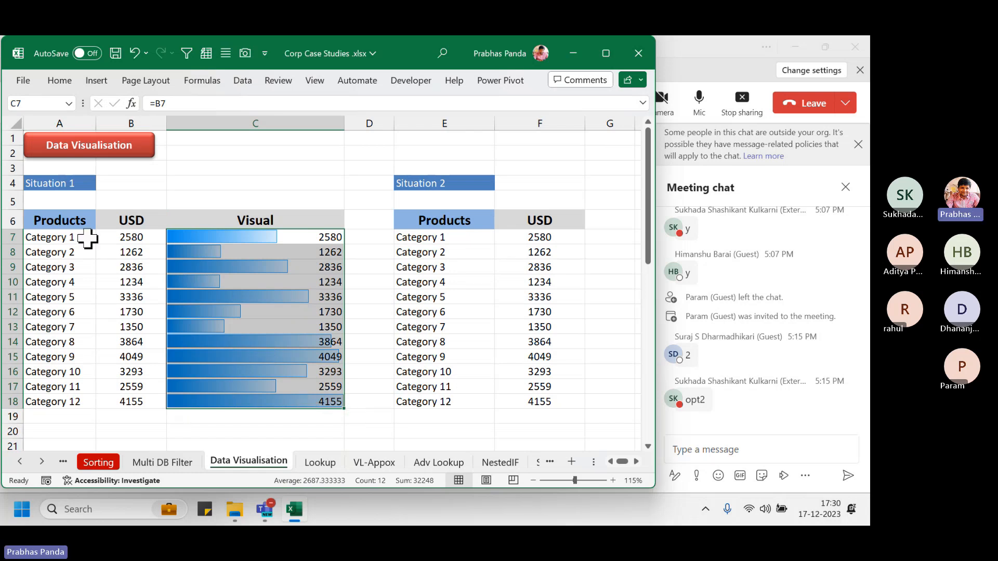
left_click_drag(62, 221, 123, 398)
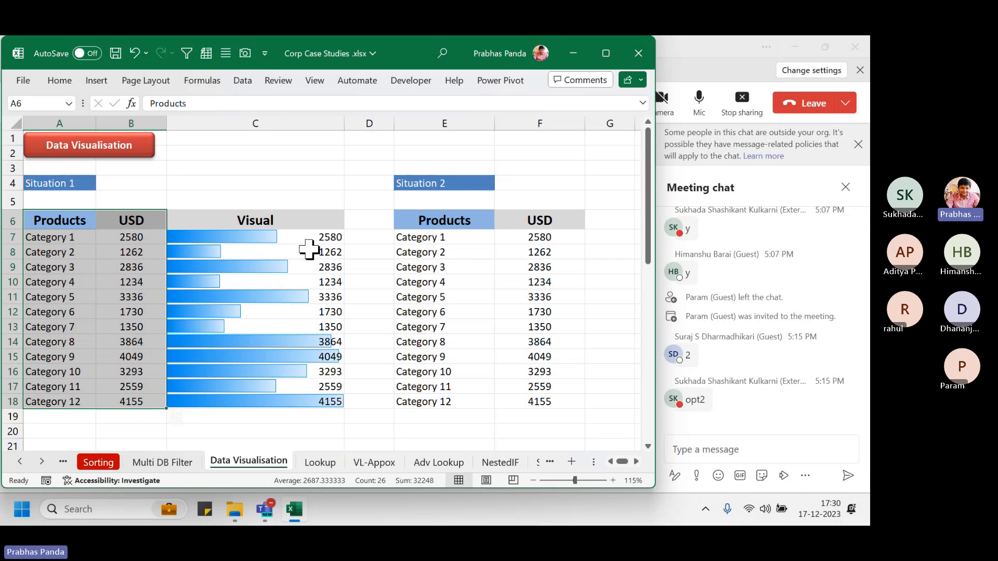
left_click_drag(303, 238, 292, 400)
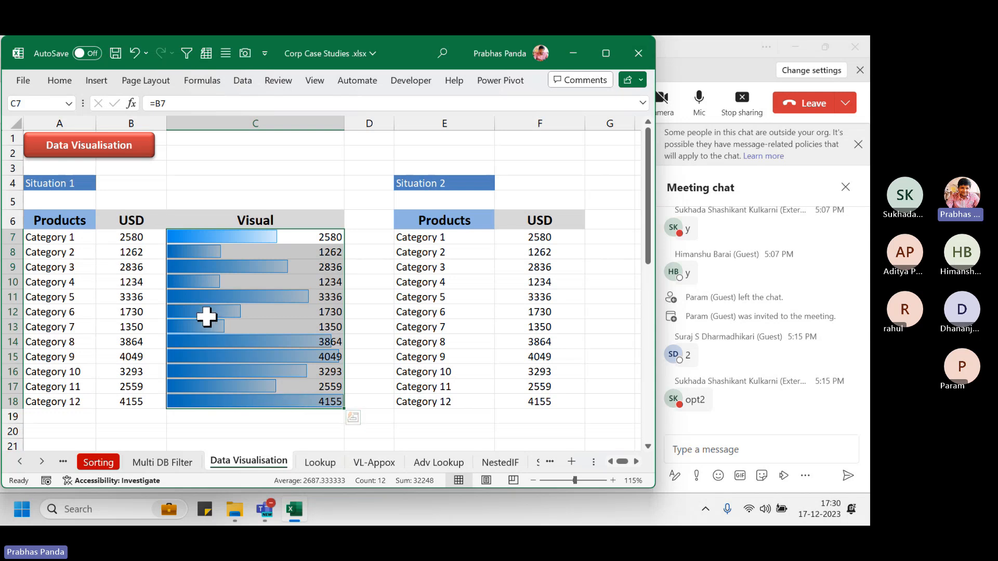
Enter the bold note 'HOME---- CONDITIONAL FORMATTING---- DATA BARS' in cell A5
left_click(75, 201)
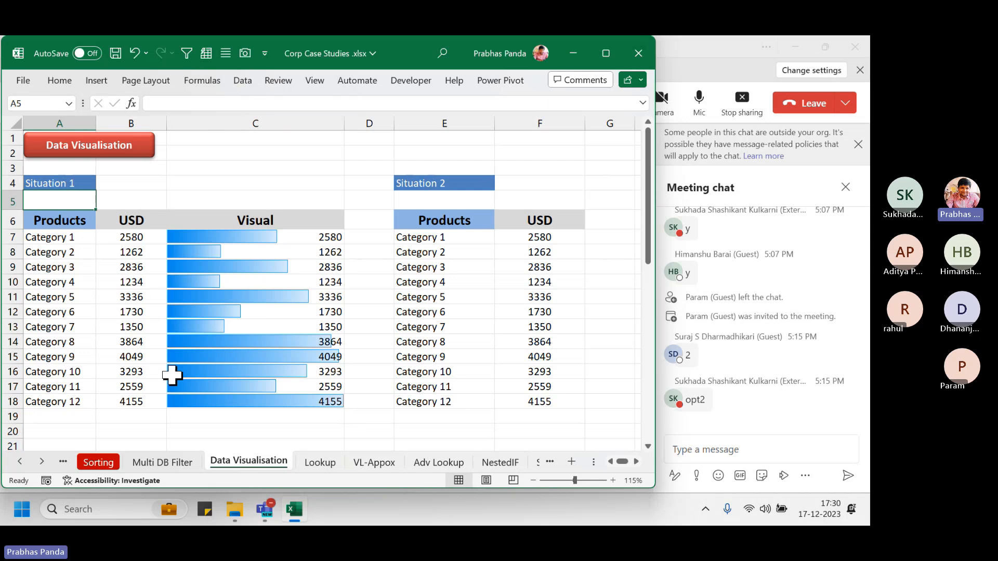
type("HOME----")
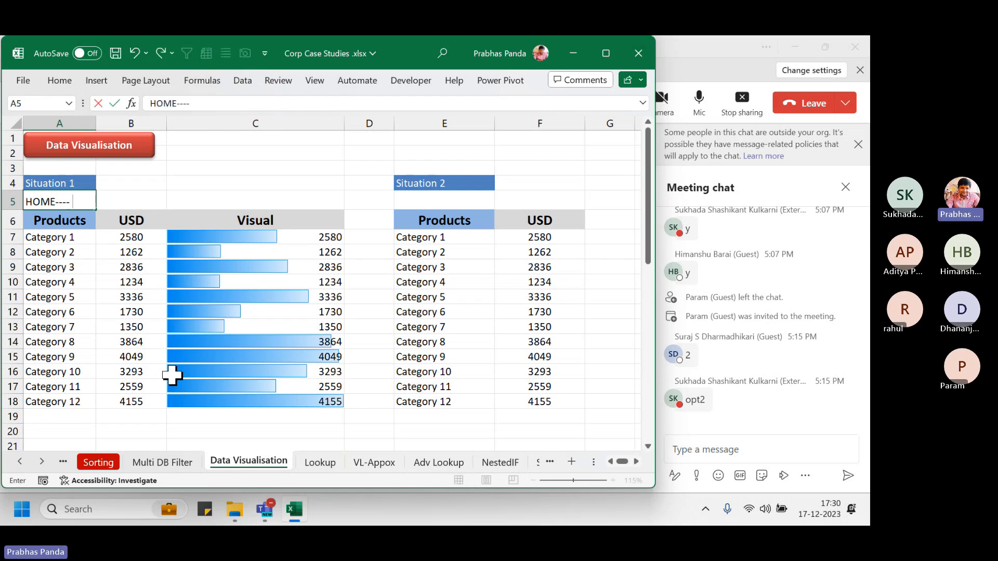
type(" CONDITIONAL")
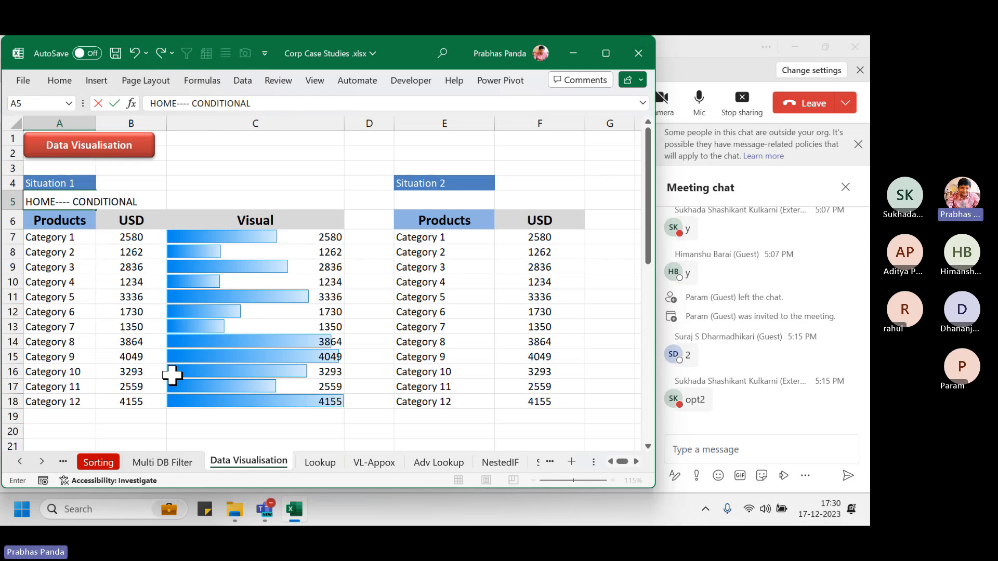
type(" FORMATTING--")
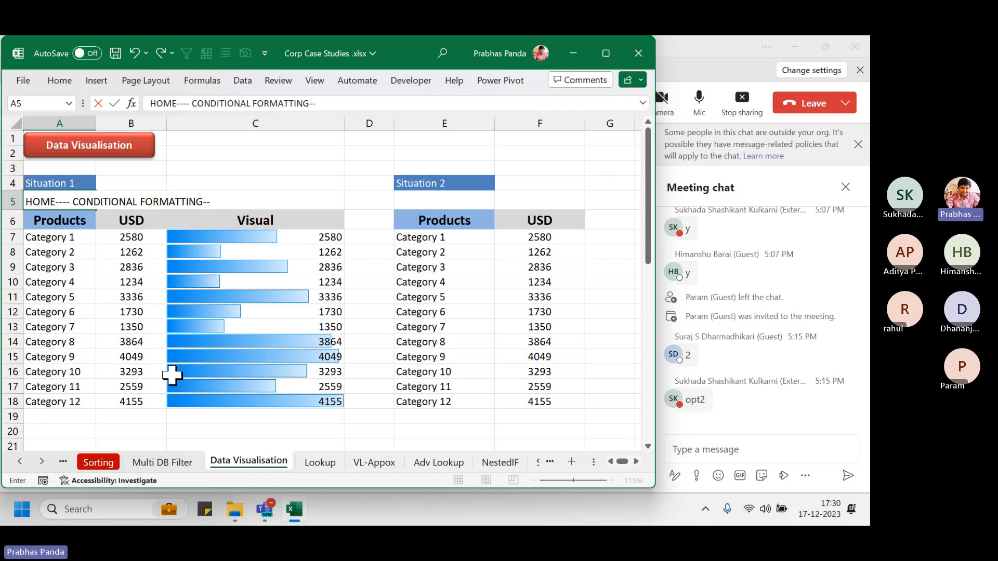
type("-- DATA BARS")
key("Return")
key("Up")
key("ctrl+b")
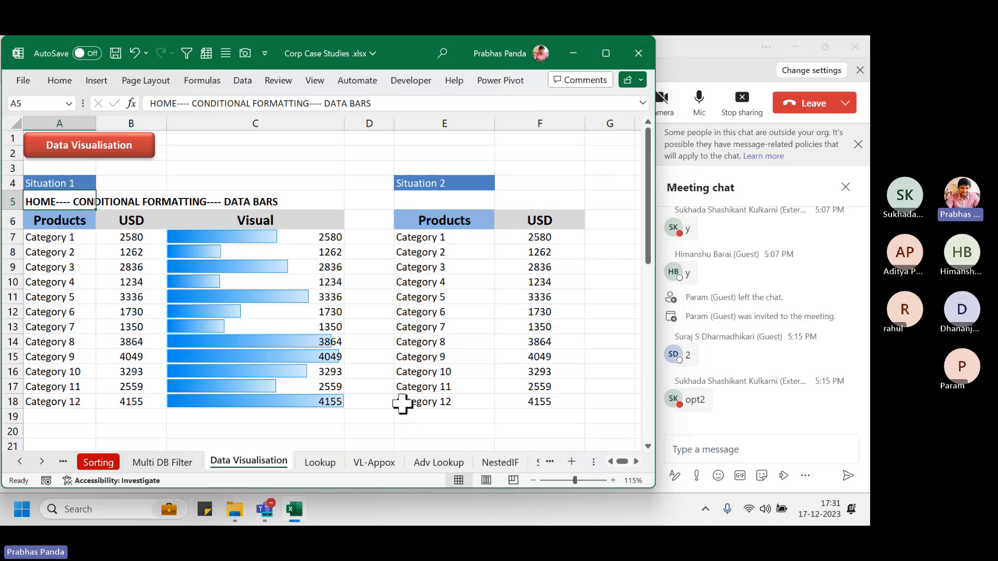
Select the Visual column cells C7:C18
left_click(284, 235)
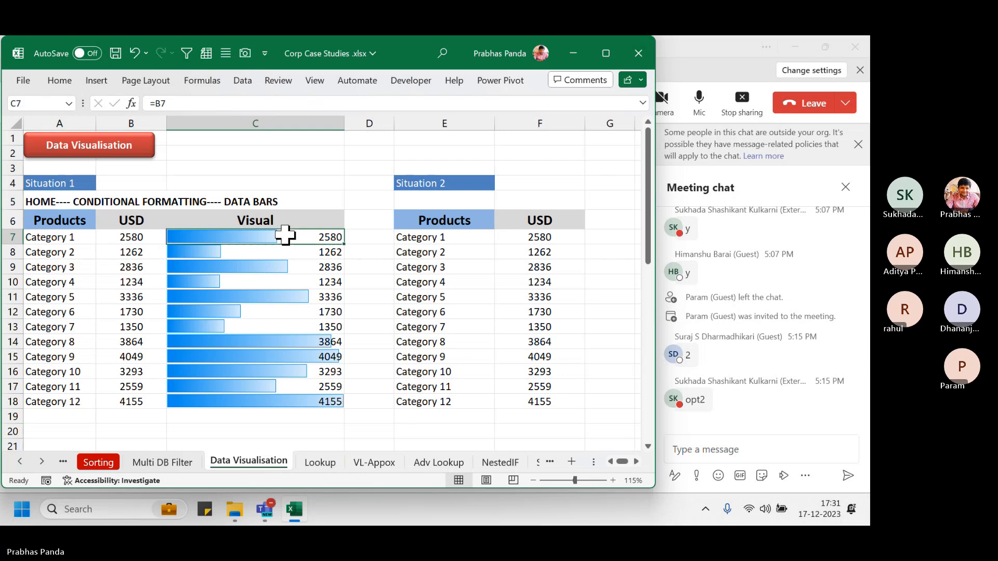
key("ctrl+shift+Down")
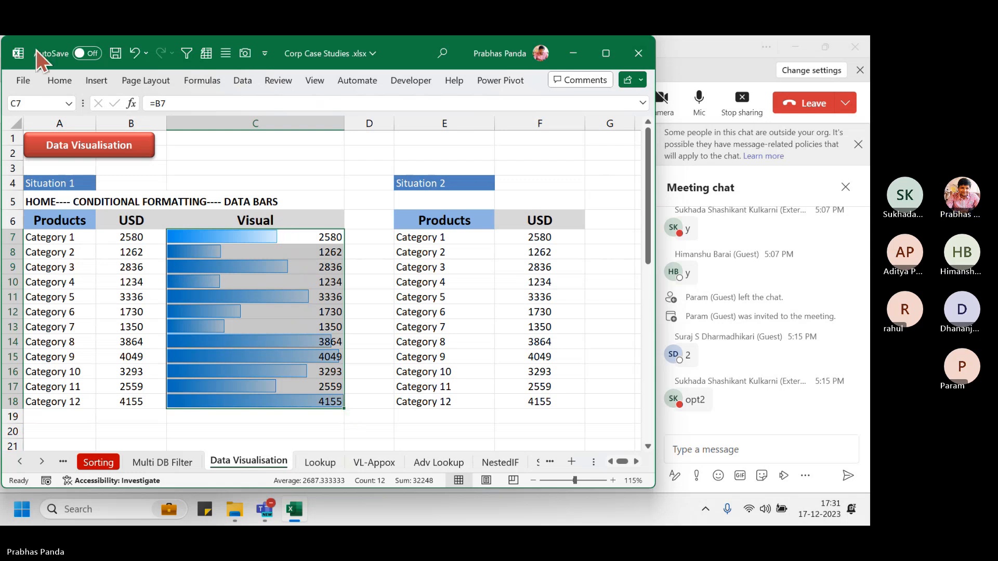
left_click(65, 76)
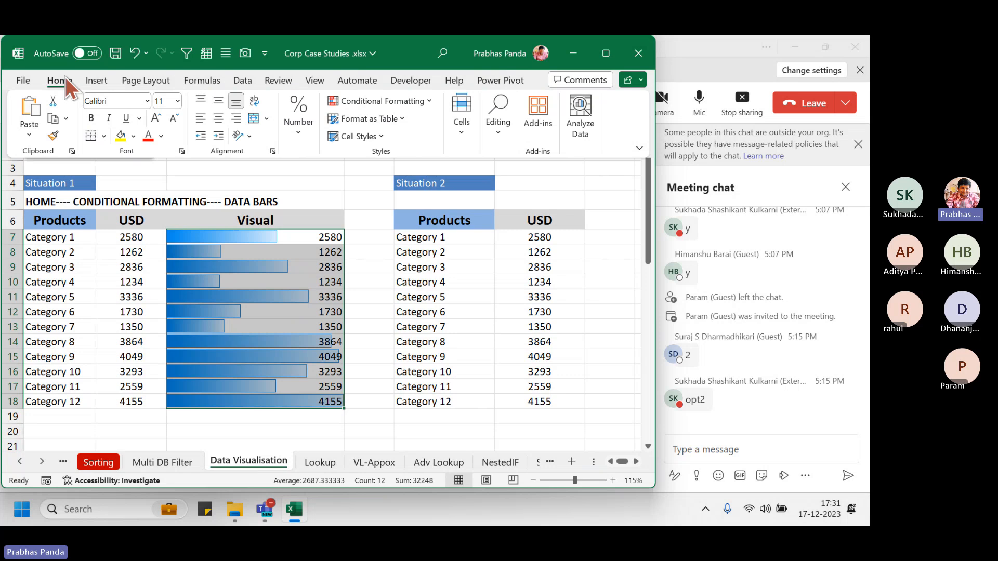
Open the Visual column's existing Data Bar rule for editing in the rules manager
left_click(426, 98)
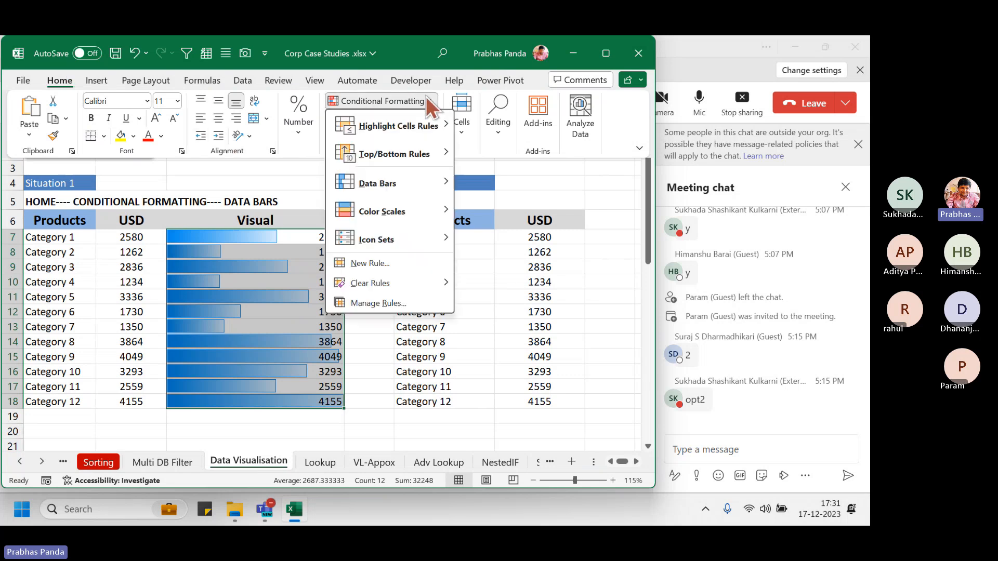
left_click(398, 307)
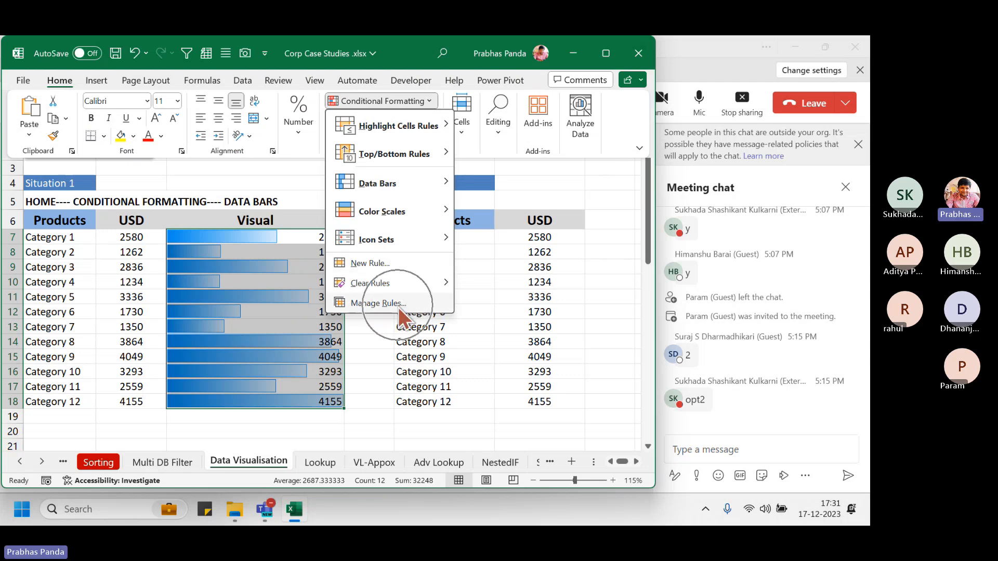
left_click(398, 307)
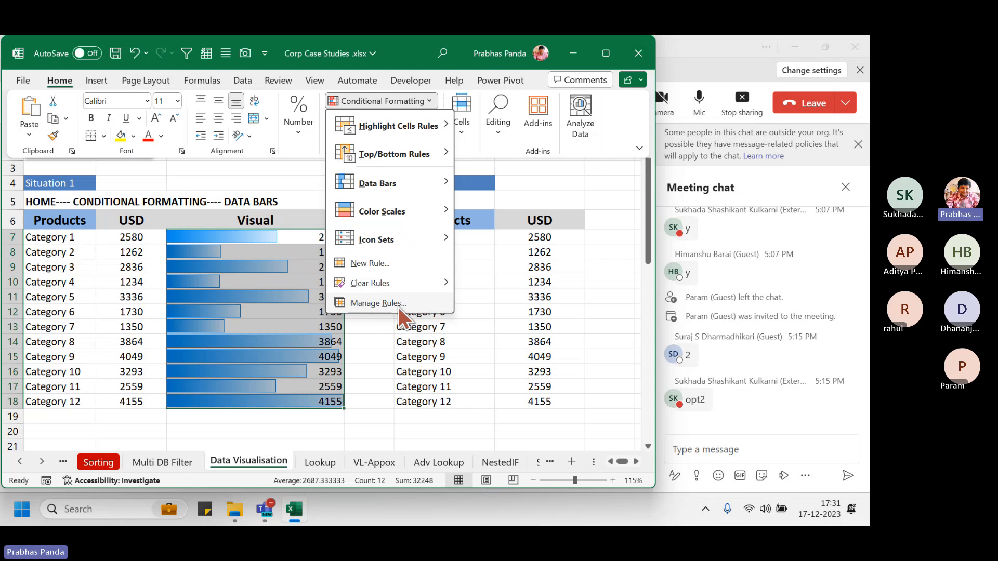
key("ctrl")
key("ctrl")
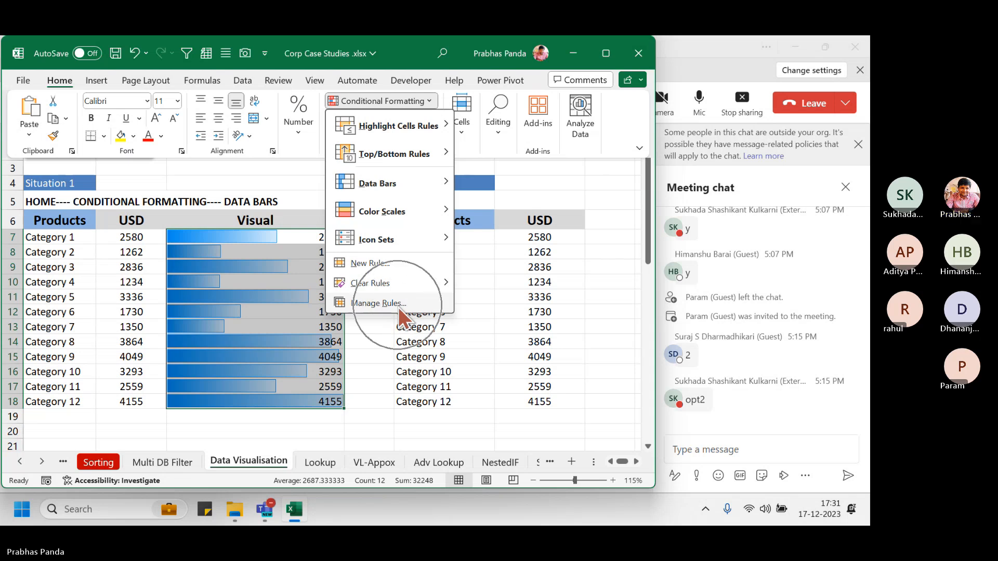
left_click(399, 307)
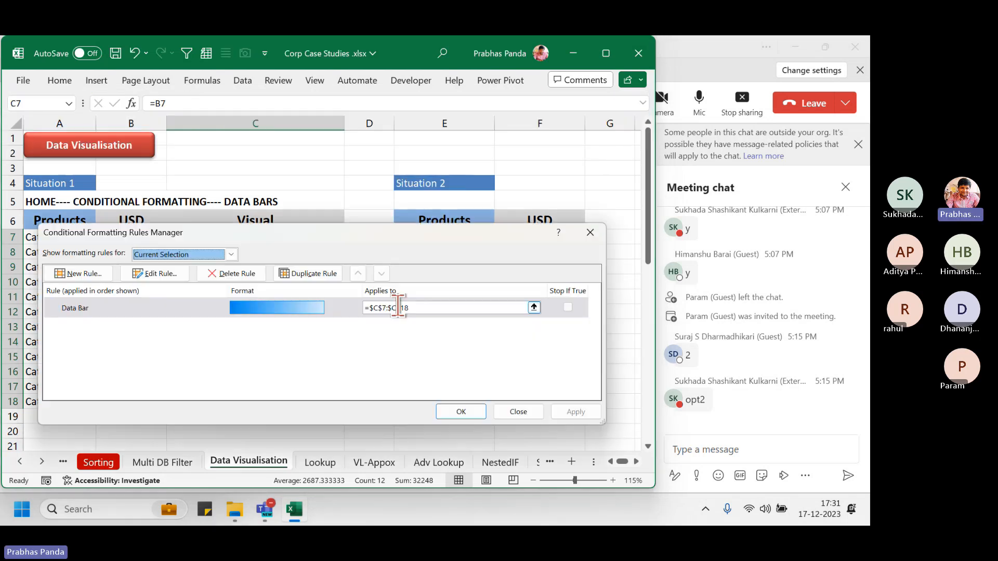
left_click(144, 279)
key("ctrl")
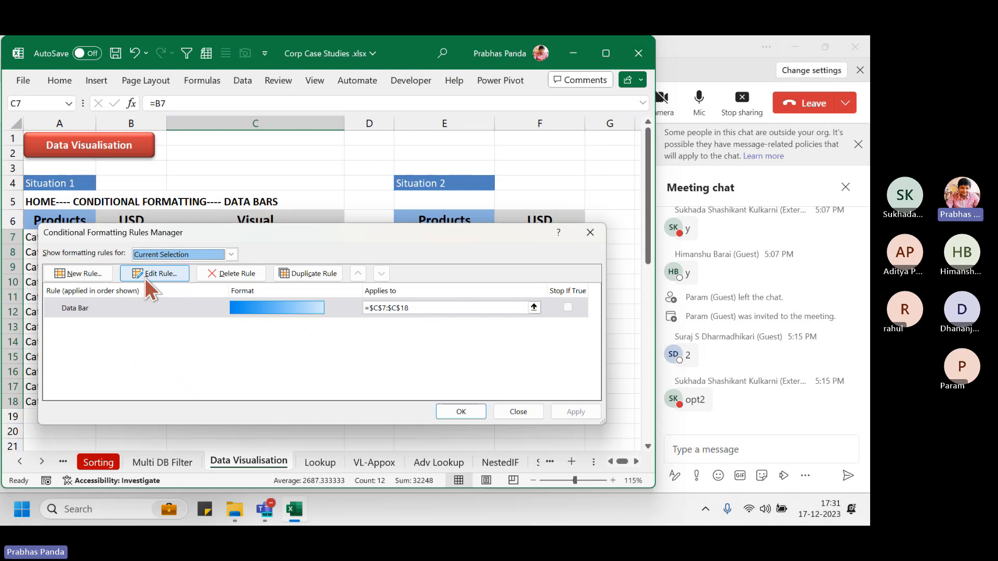
left_click(145, 279)
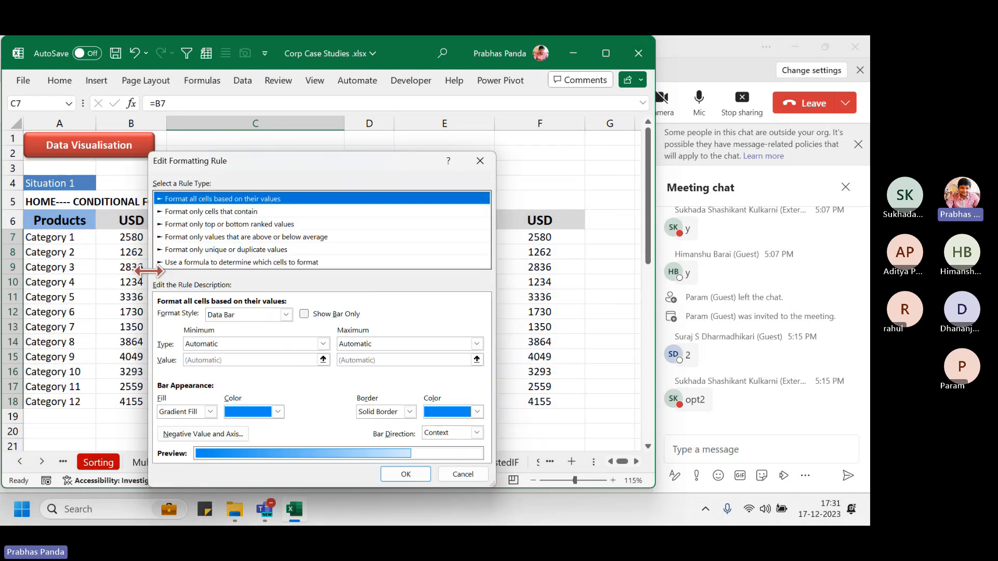
Keep the blue gradient fill, tick Show Bar Only, and confirm both dialogs
left_click_drag(250, 158, 439, 89)
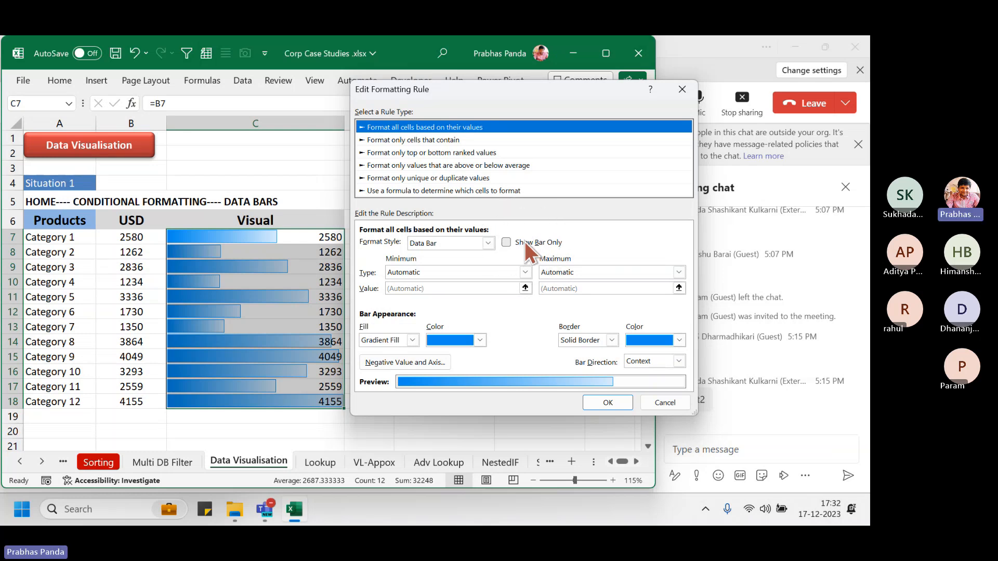
left_click(506, 242)
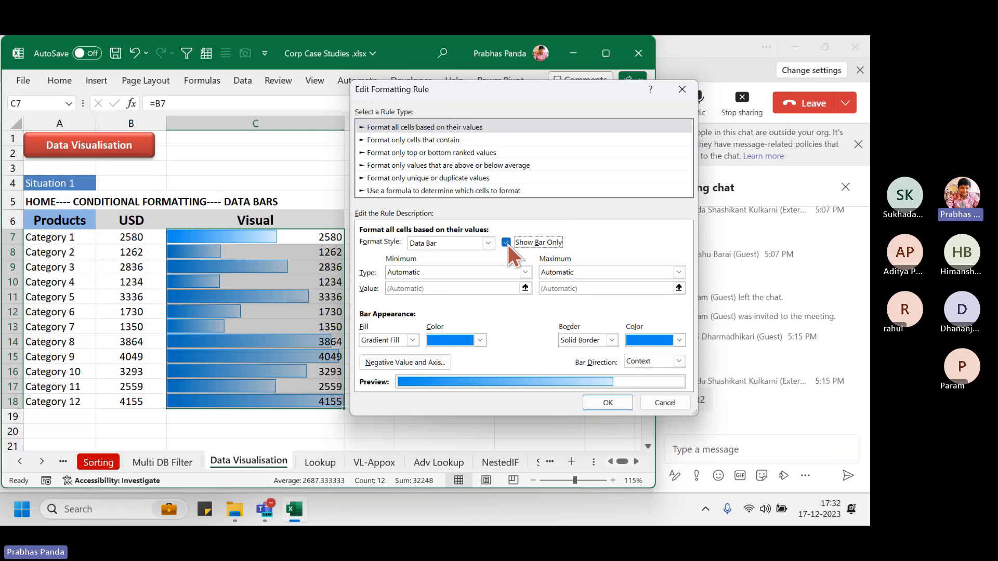
left_click(608, 403)
left_click(471, 410)
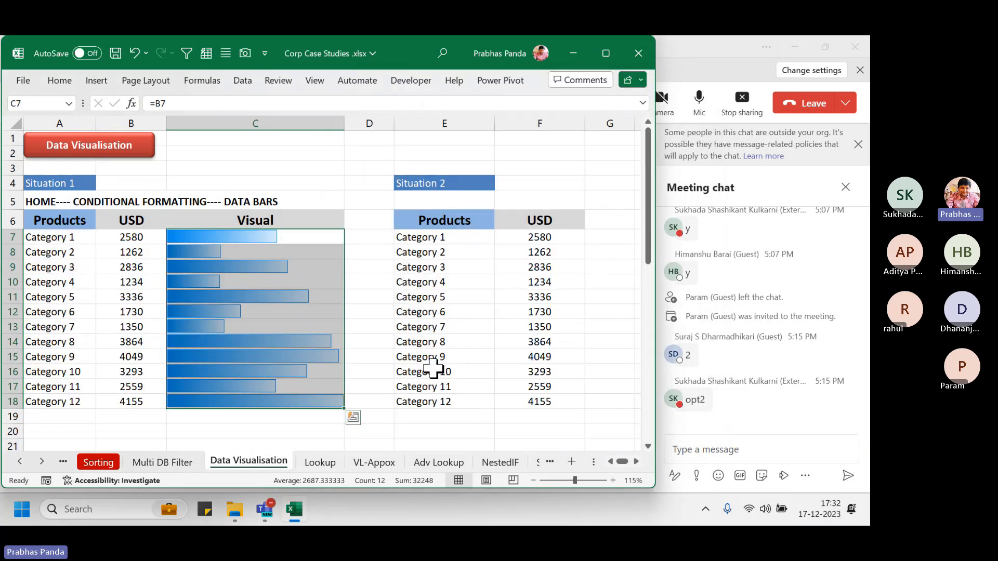
left_click(340, 194)
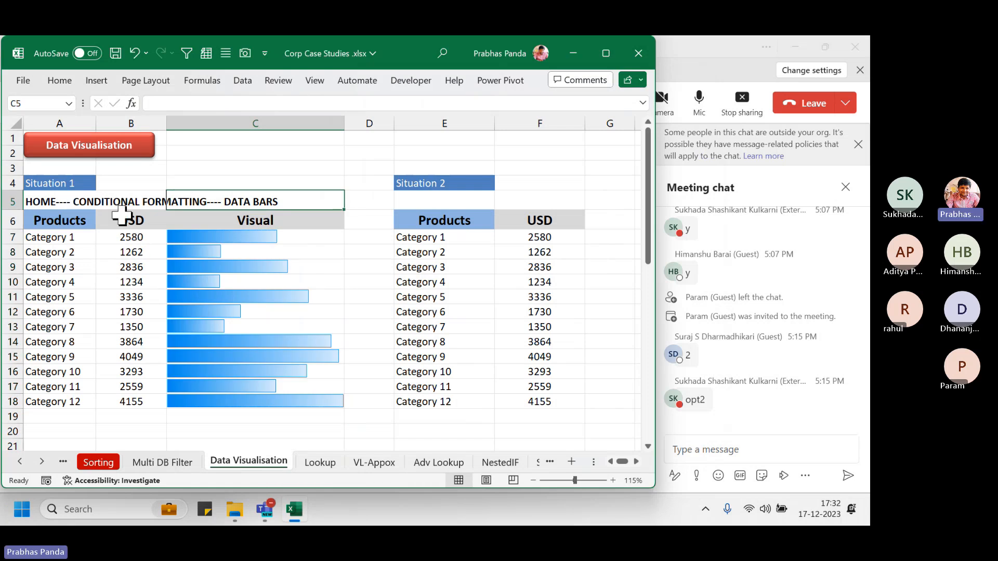
left_click_drag(124, 218, 129, 402)
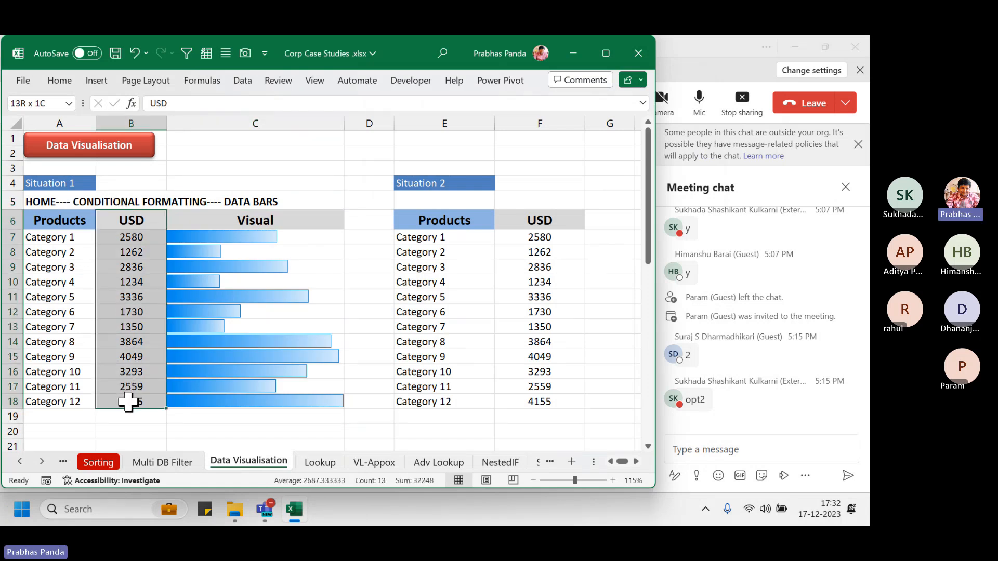
left_click_drag(312, 220, 298, 409)
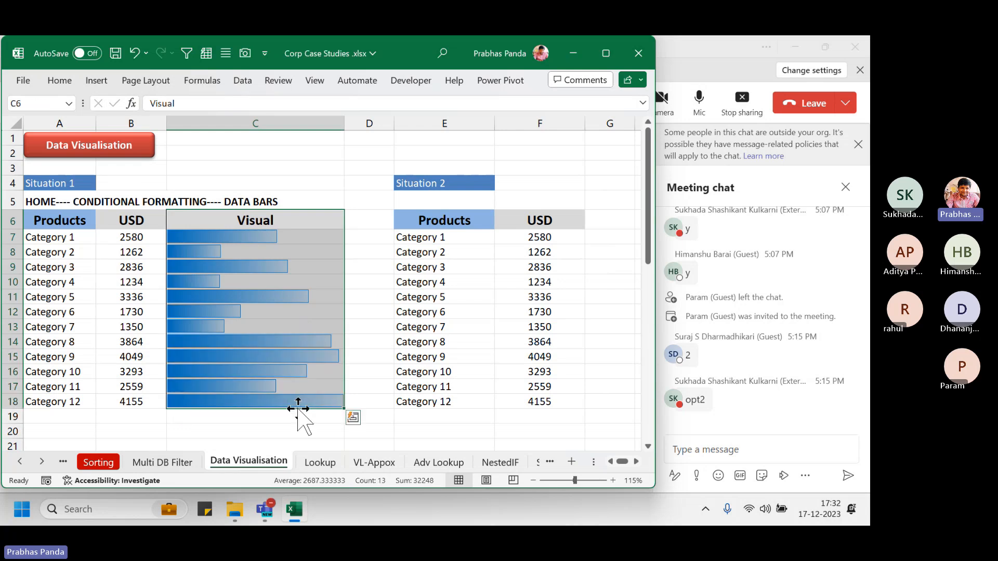
left_click_drag(140, 218, 135, 405)
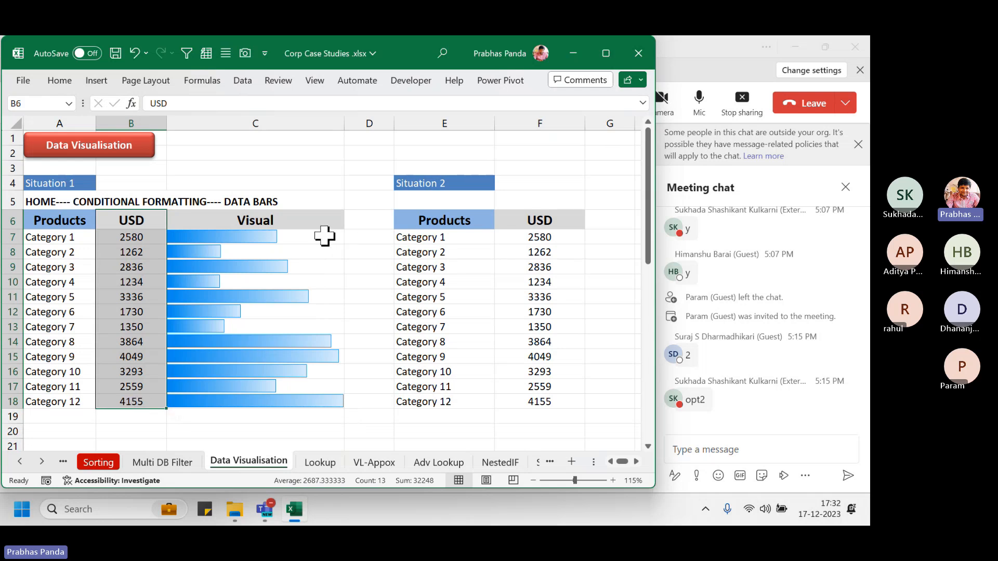
left_click_drag(326, 234, 297, 402)
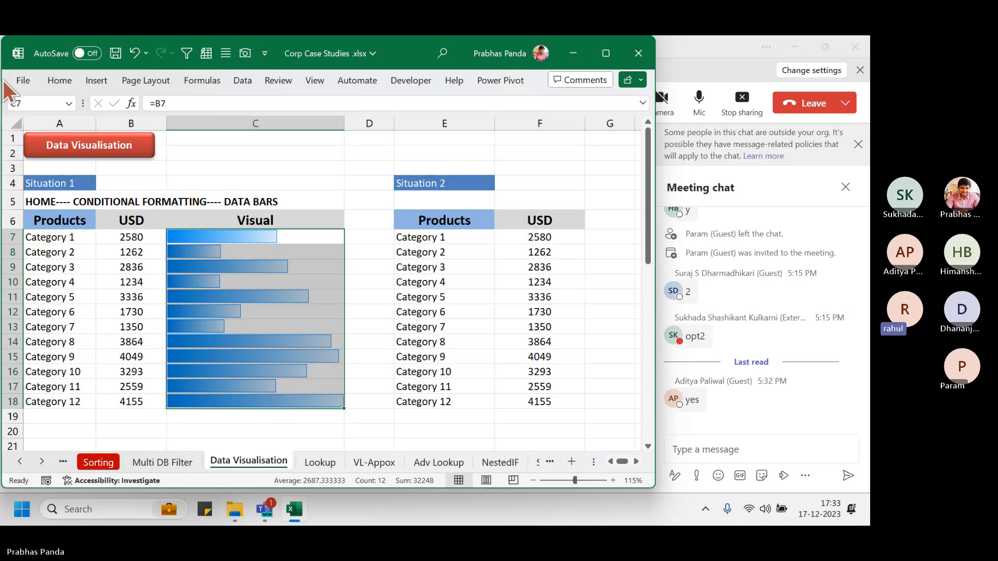
left_click(58, 82)
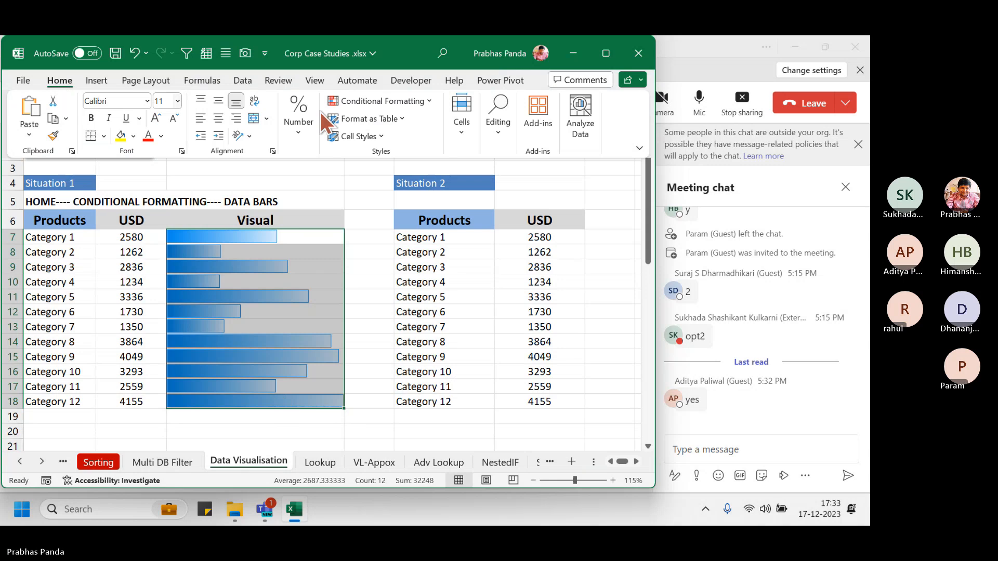
left_click(431, 101)
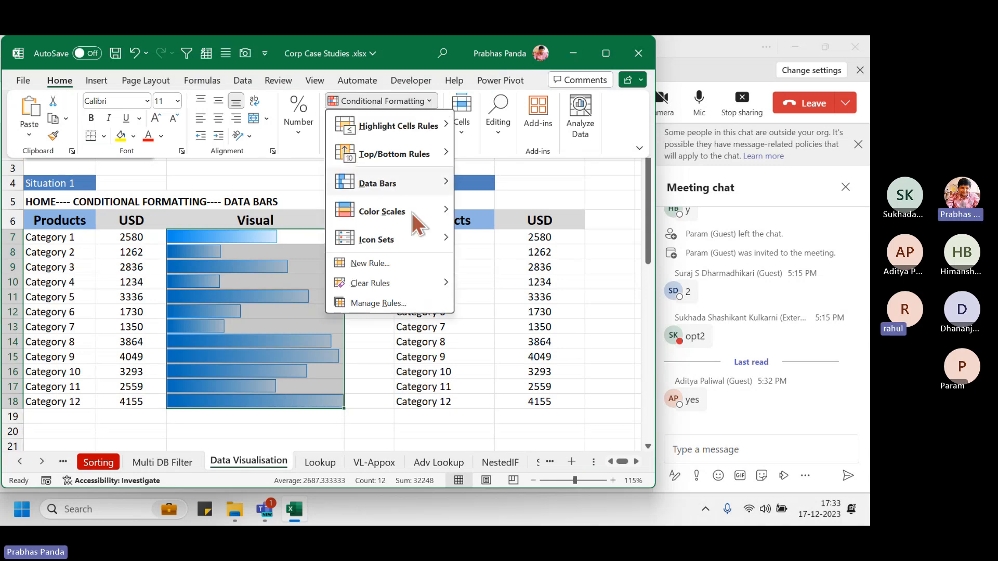
left_click(398, 303)
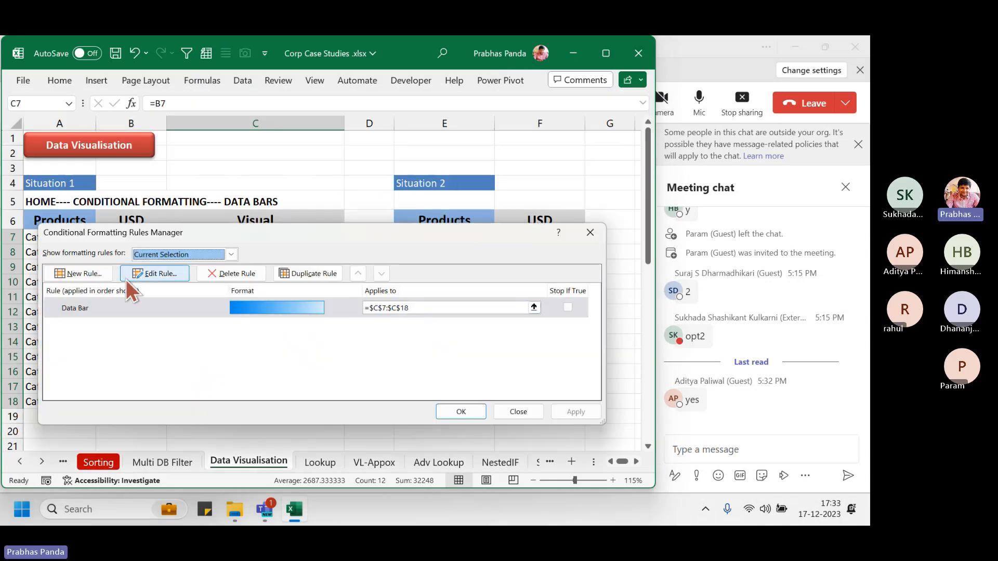
left_click(133, 272)
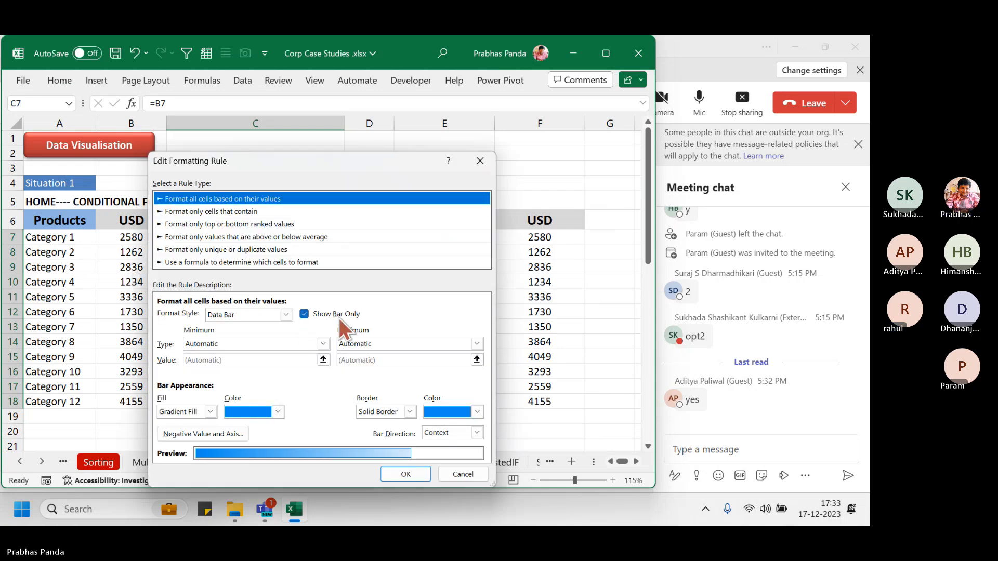
key("ctrl")
key("ctrl")
key("ctrl")
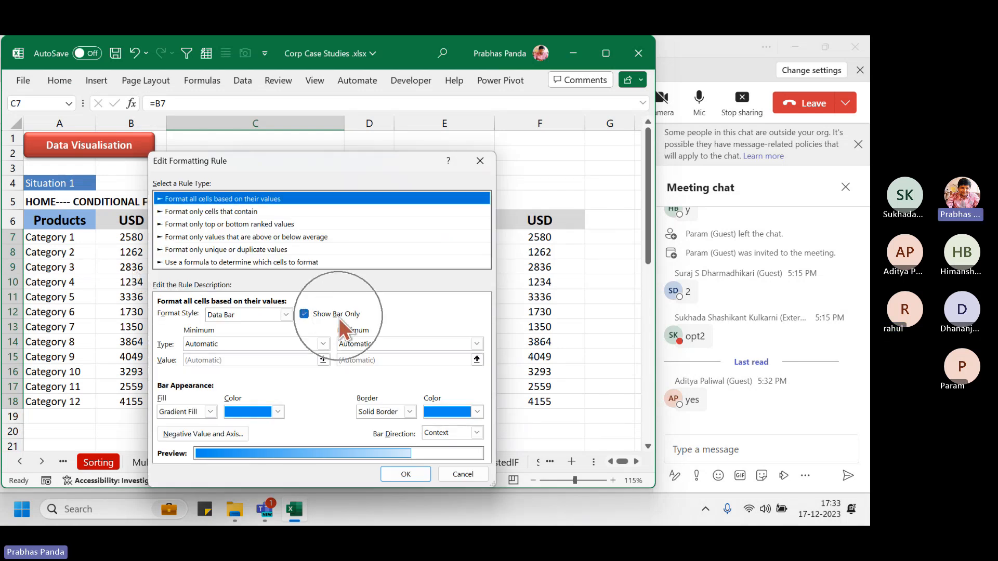
key("ctrl")
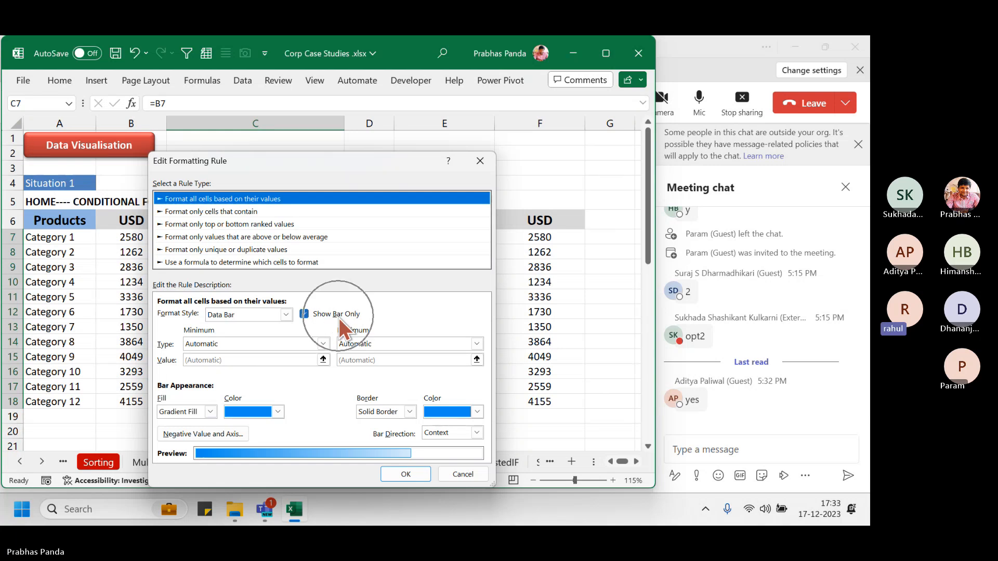
left_click(492, 166)
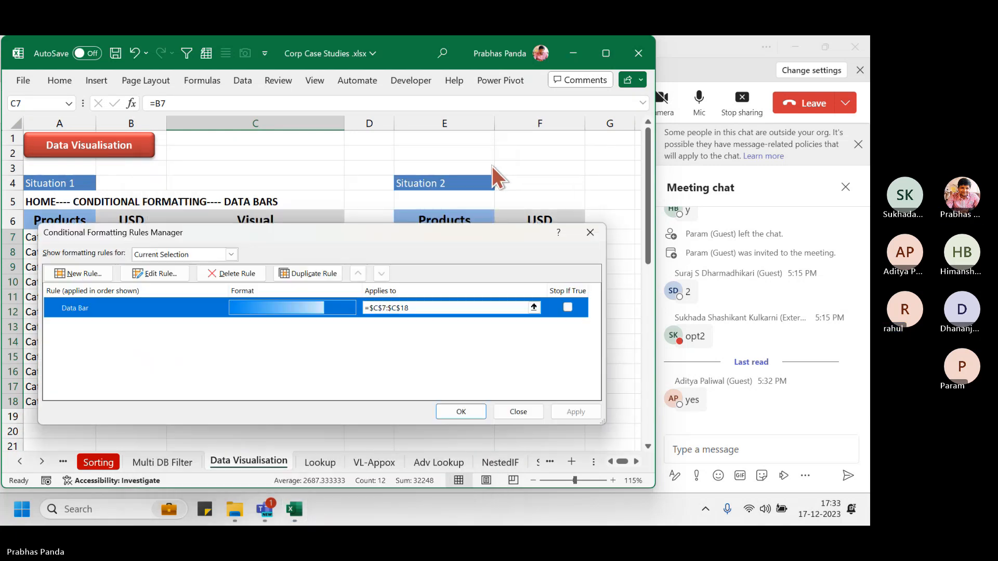
left_click(589, 232)
left_click(122, 310)
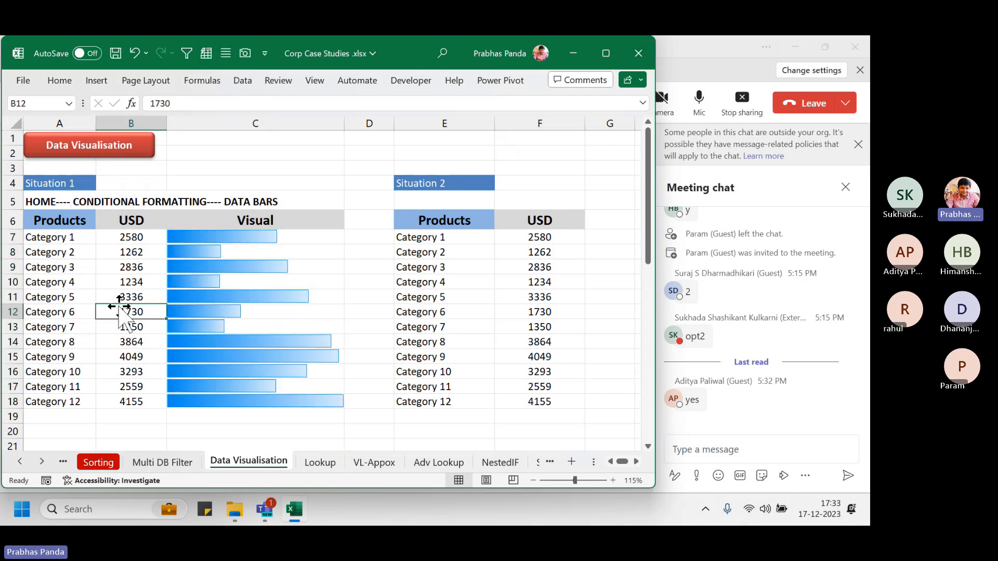
Copy the Products, USD and Visual table A6:C18
left_click(73, 225)
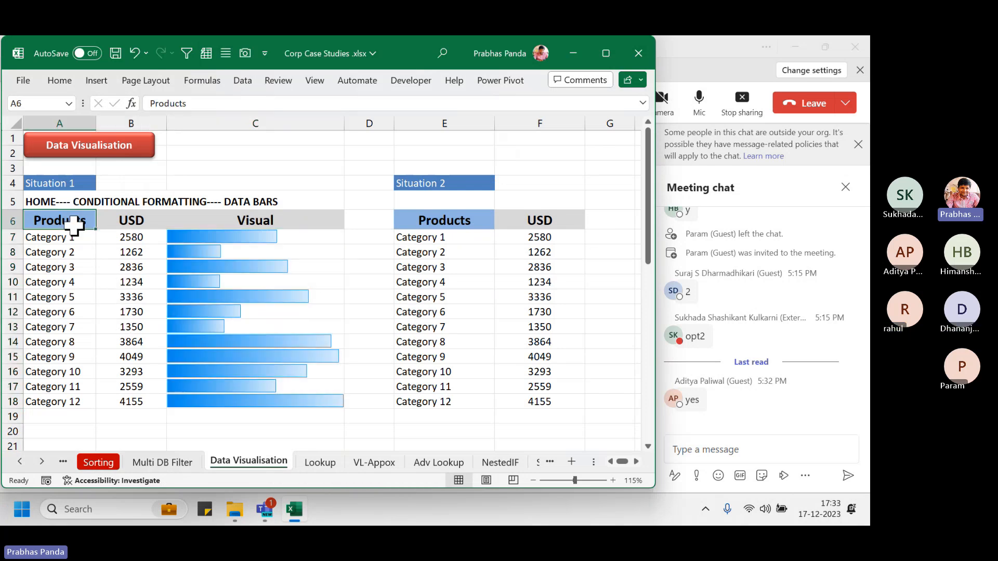
key("shift+Right")
key("shift+Right")
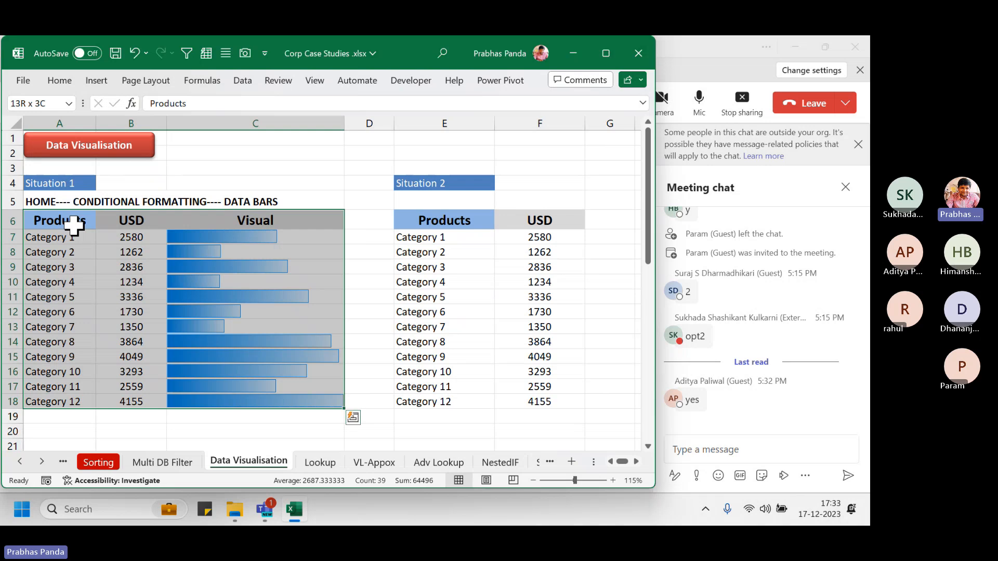
key("ctrl+c")
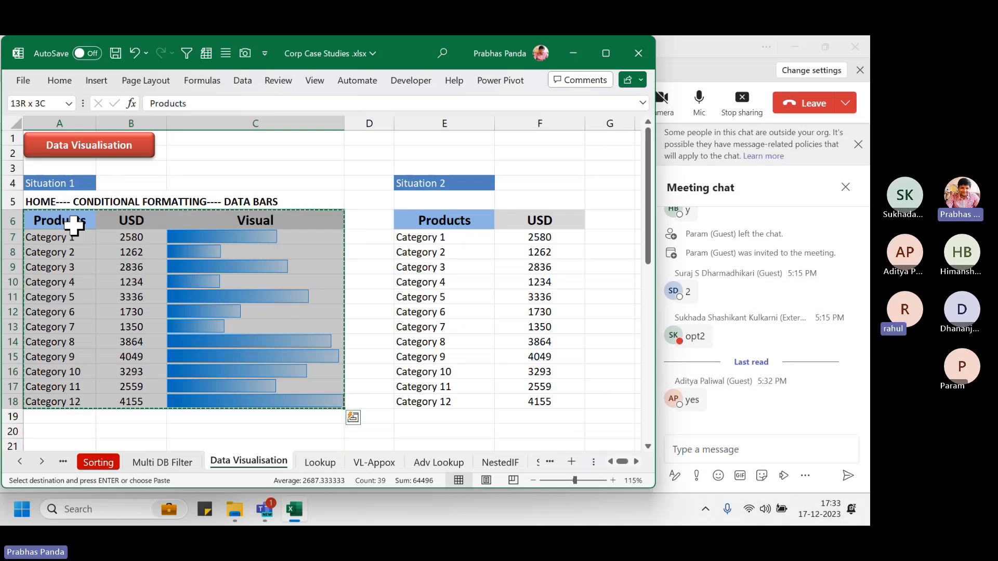
Launch PowerPoint from the Windows search
key("super")
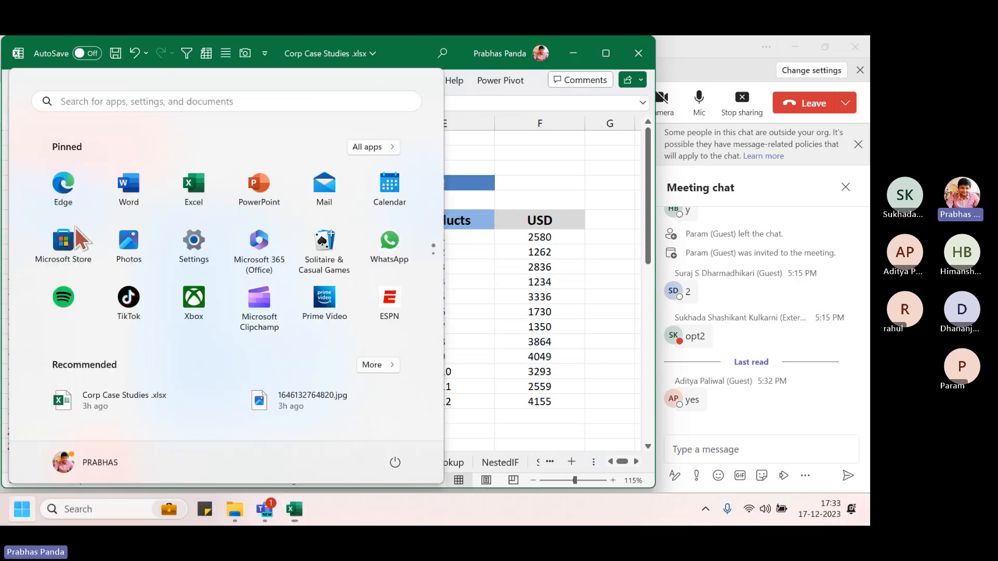
type("POWER")
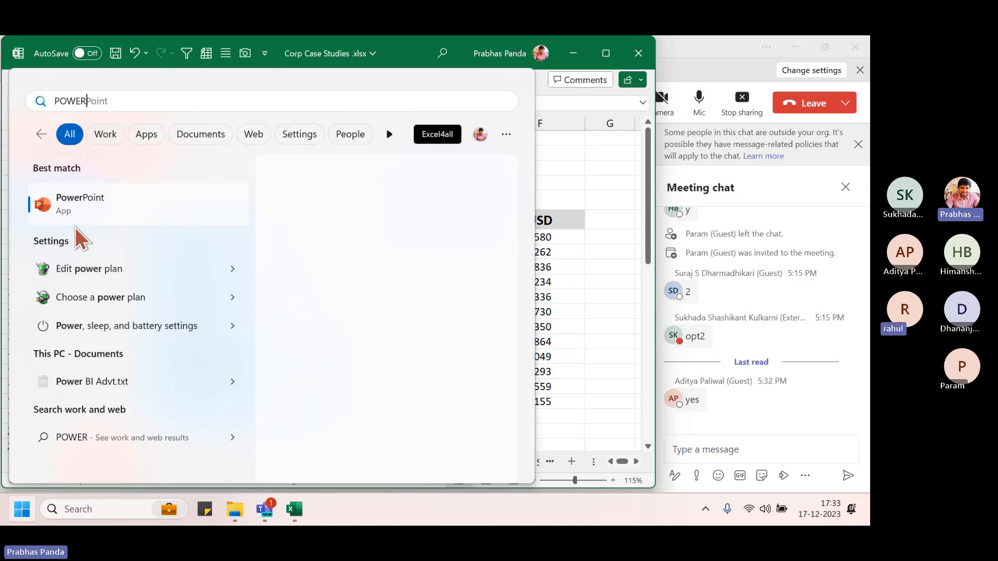
key("Return")
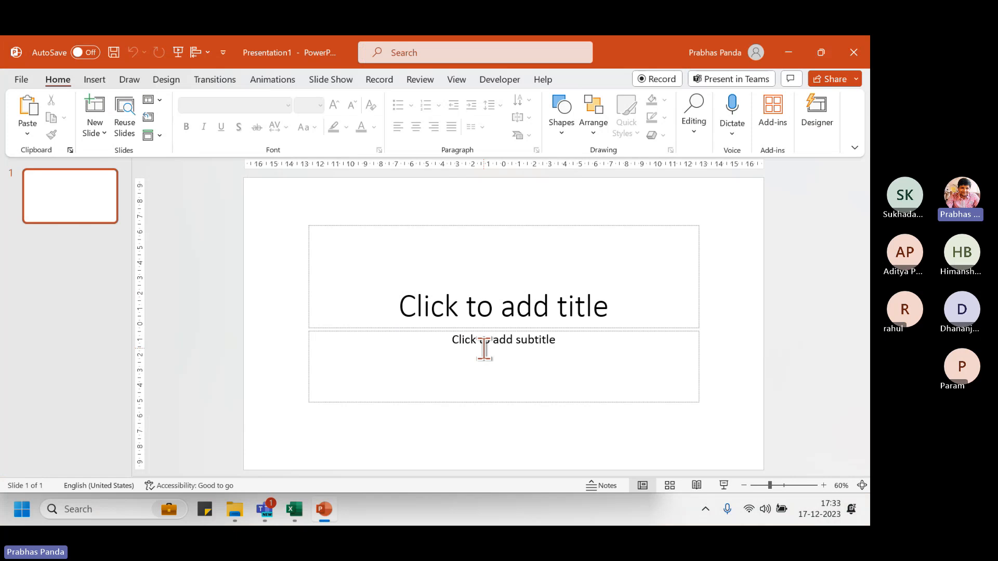
Clear the slide's placeholders, paste the table as a picture, and enlarge it to fill the slide
key("ctrl+a")
key("Delete")
right_click(455, 210)
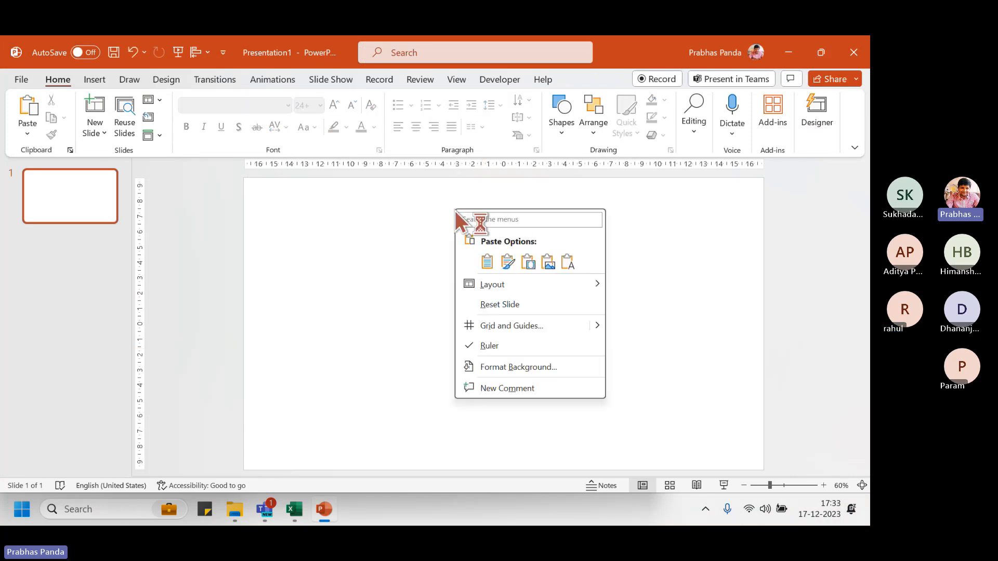
left_click(549, 261)
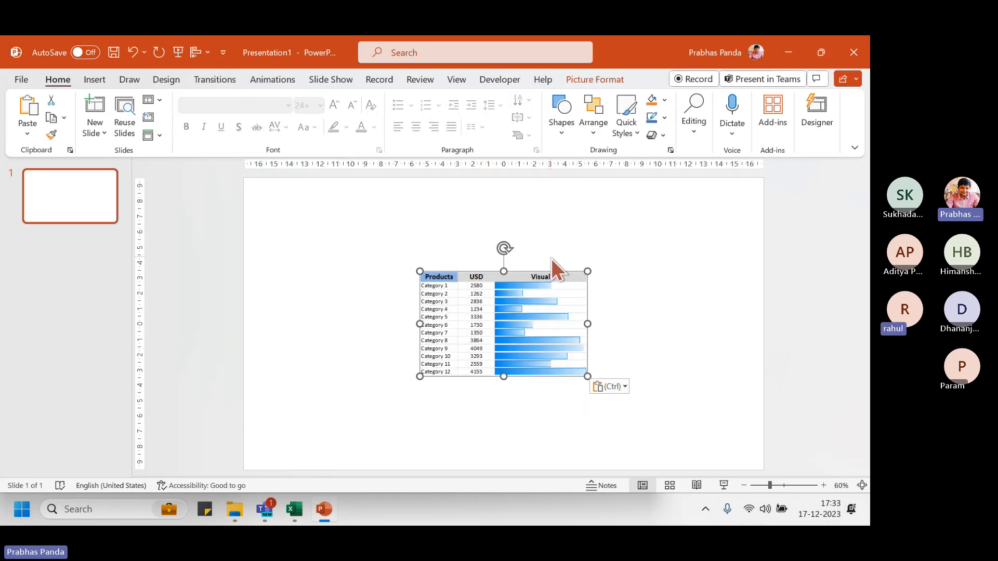
left_click_drag(588, 377, 718, 458)
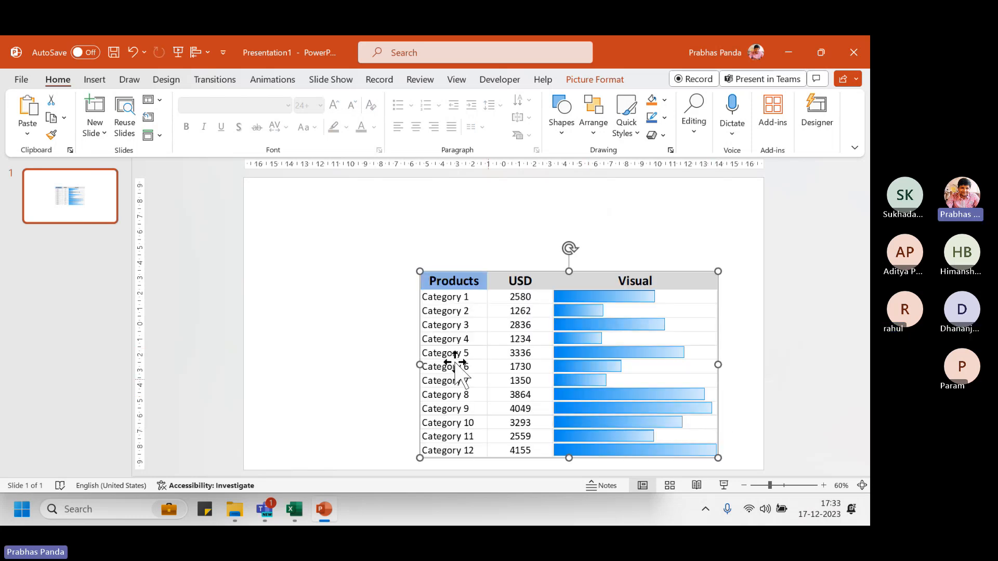
left_click_drag(420, 271, 278, 215)
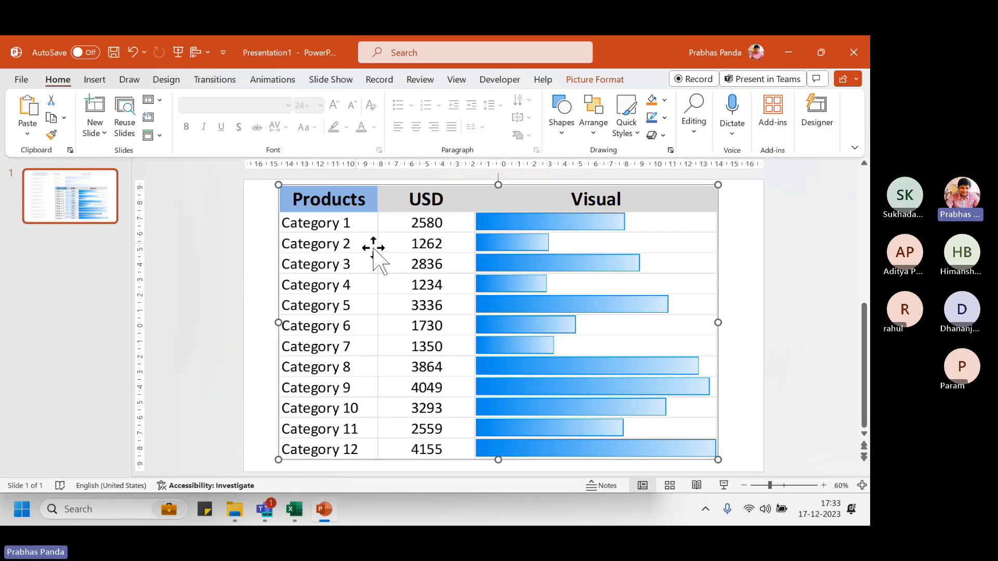
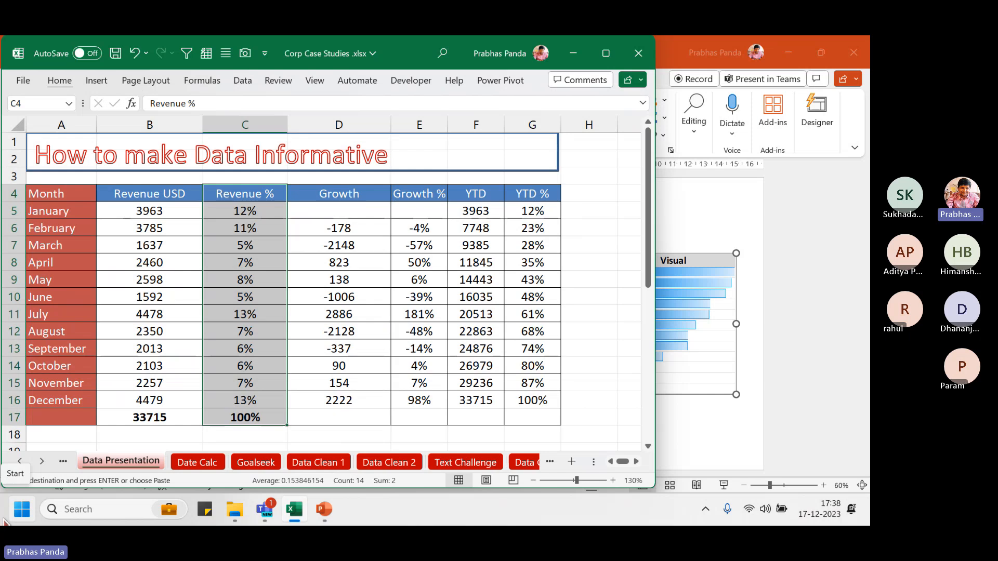
Return to Excel's Data Visualisation sheet and select the Visual cells C7:C18
left_click(324, 510)
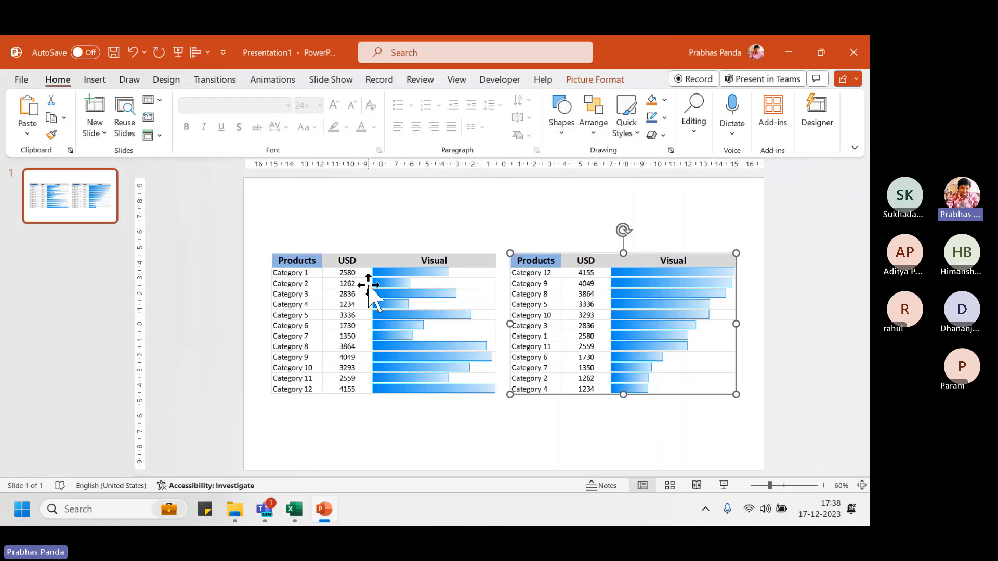
left_click(787, 54)
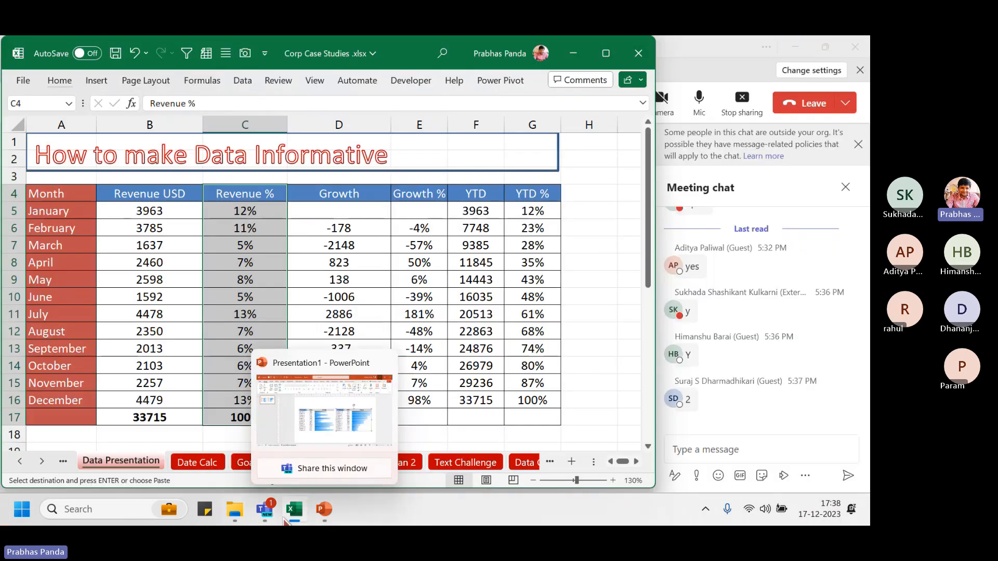
right_click(28, 465)
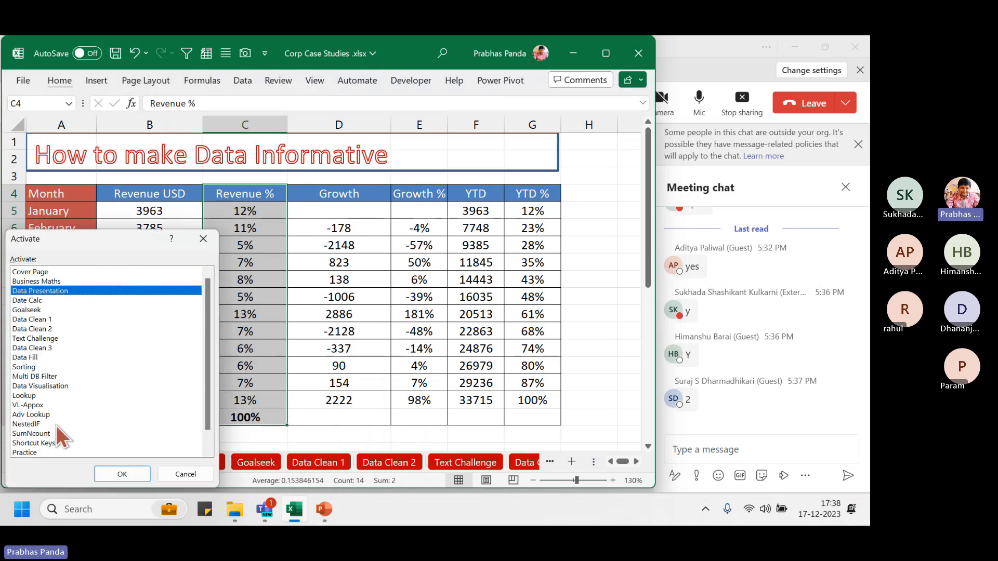
left_click(55, 390)
left_click(124, 471)
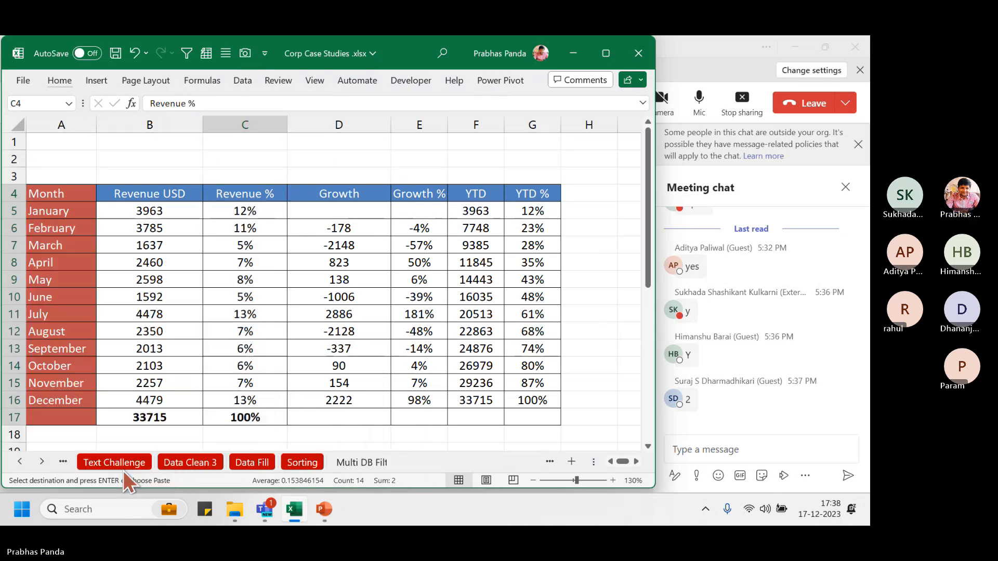
left_click(285, 251)
left_click_drag(284, 238, 255, 401)
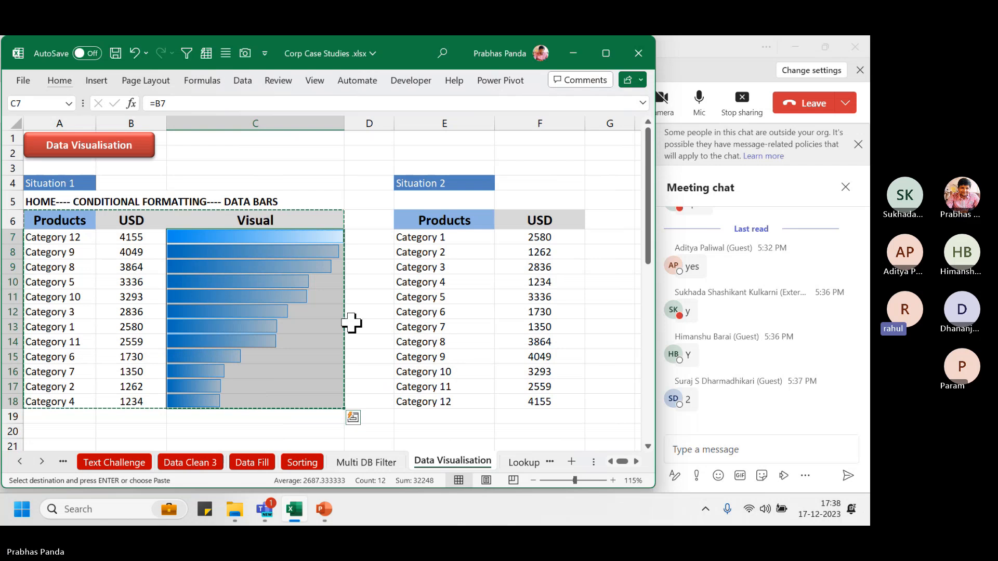
Enter =B7/SUM($B$7:$B$18) in C7 as the product's share of total USD
left_click(283, 240)
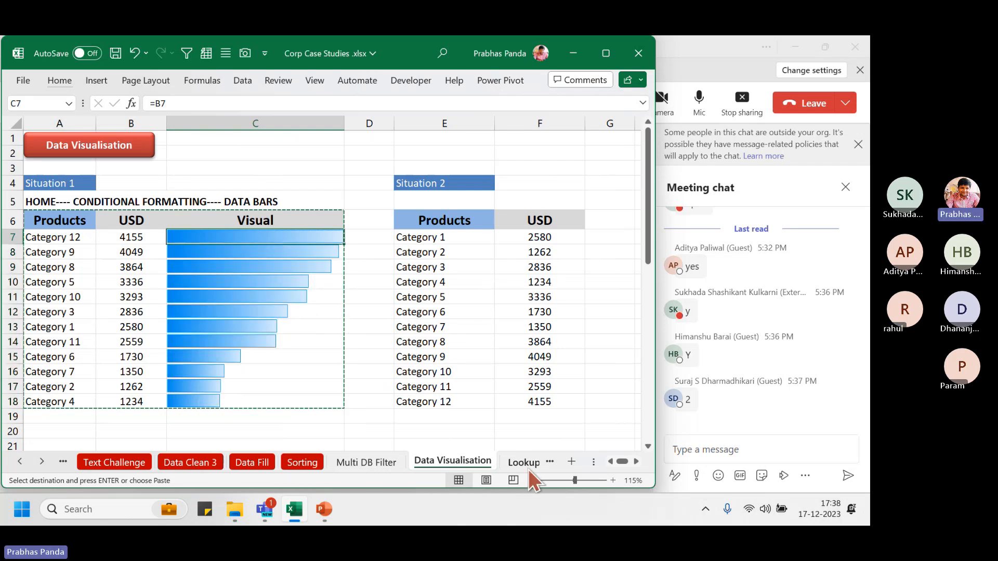
type("=")
key("Left")
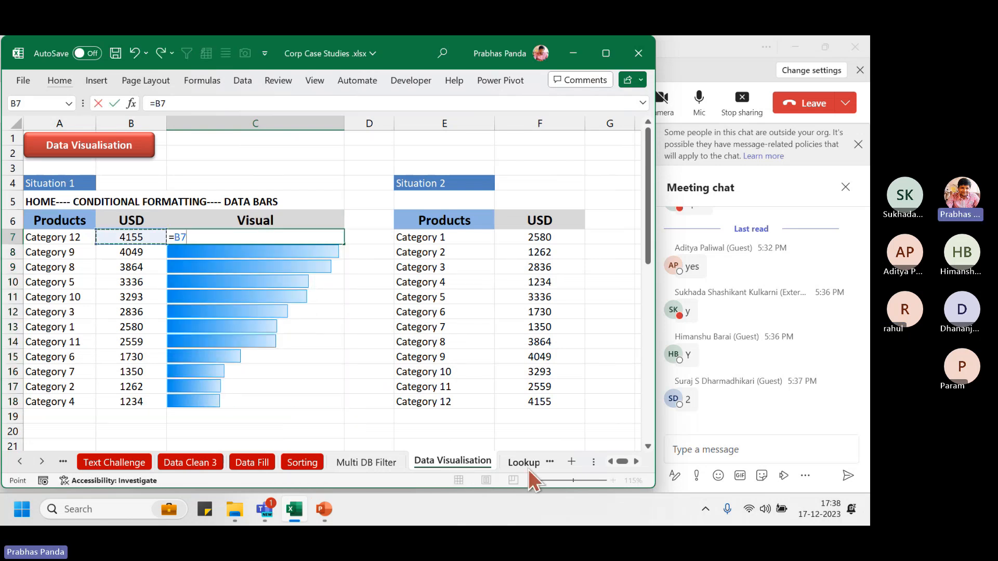
type("/S")
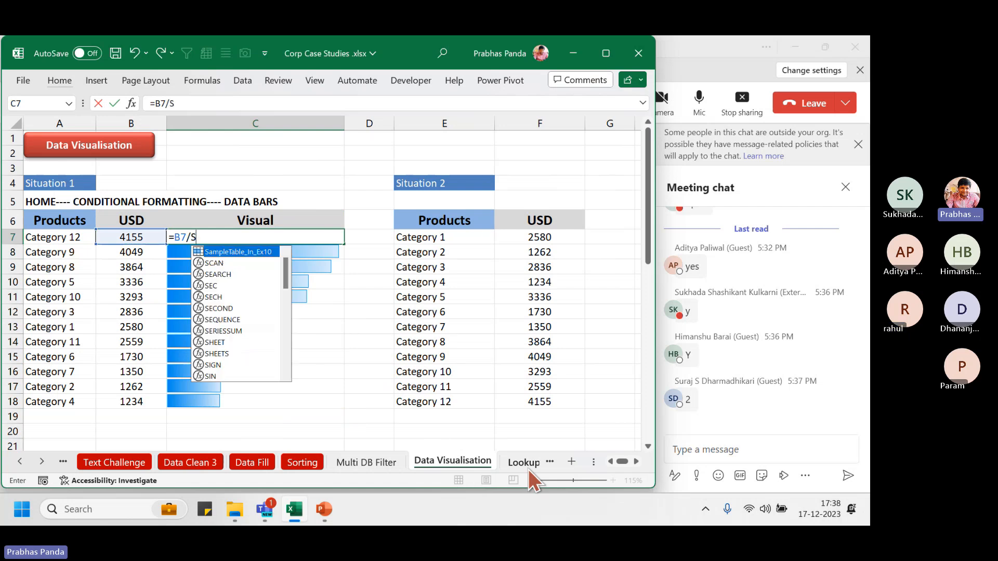
type("UM(")
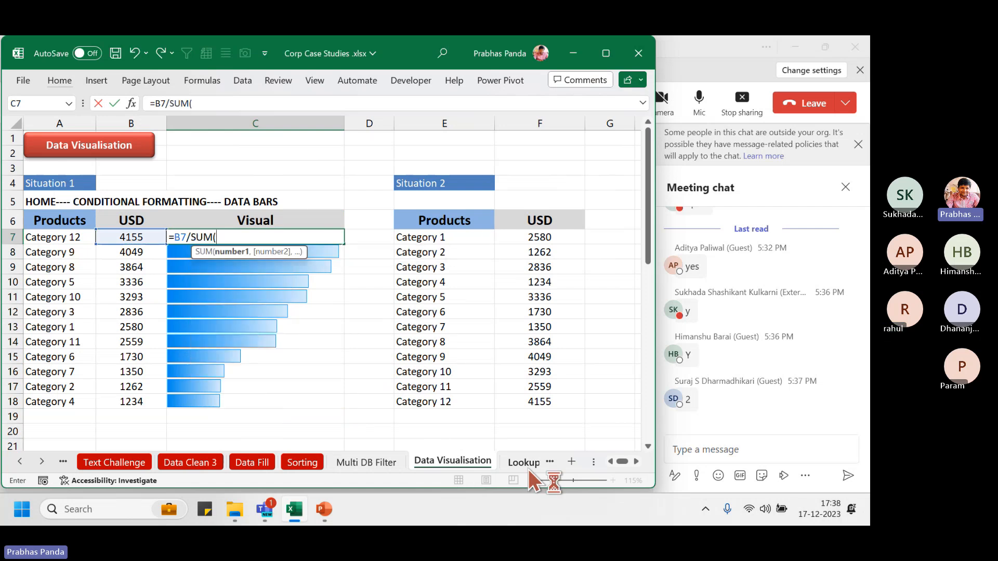
key("Left")
key("ctrl+shift+Down")
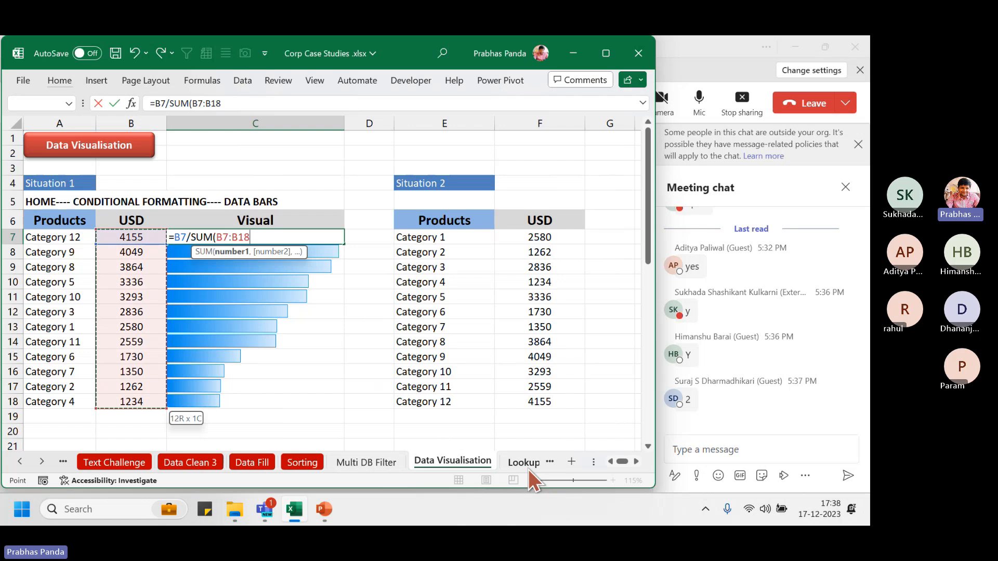
key("F4")
type(")")
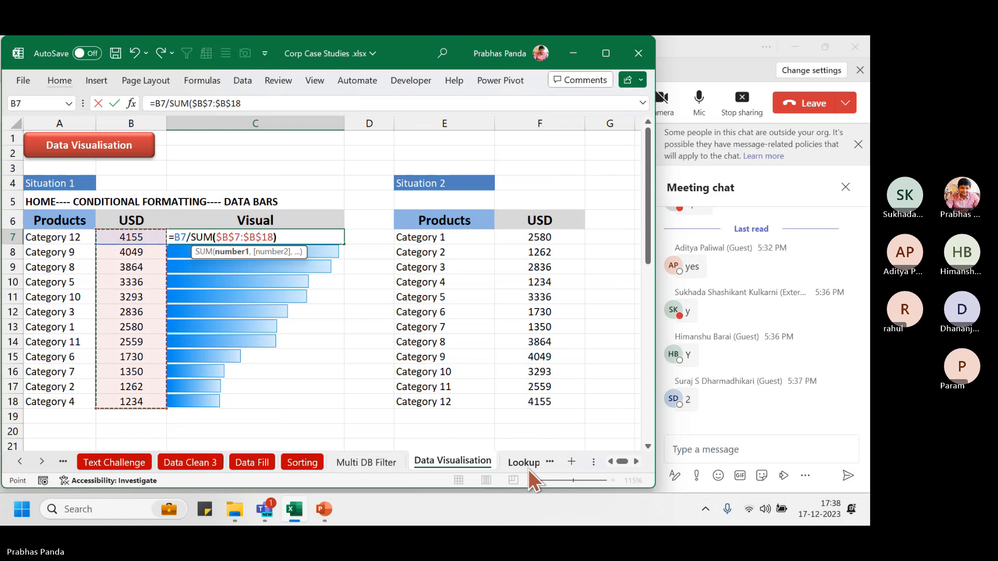
key("ctrl+Return")
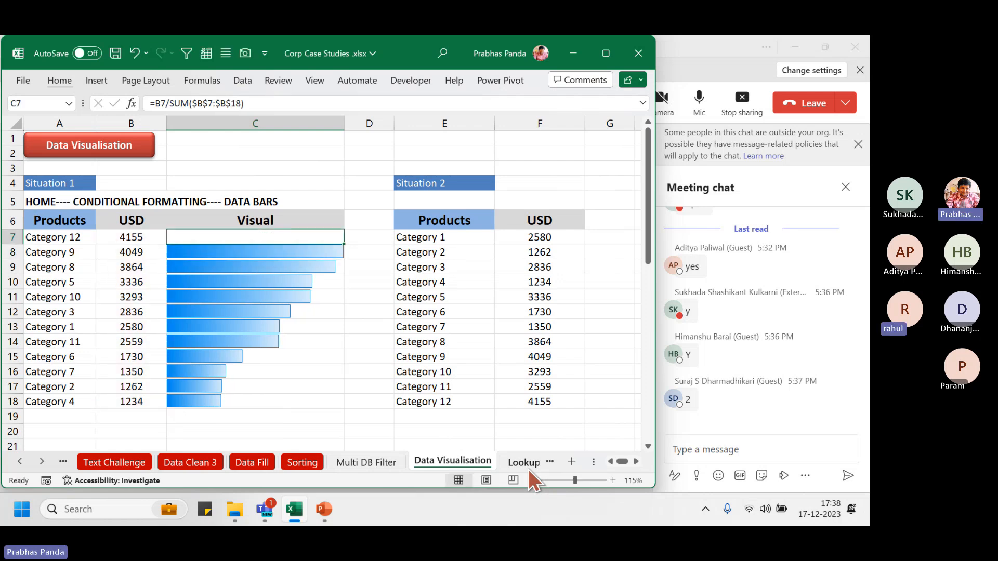
Format the Visual cells as percentages and fill the C7 formula down to C18
key("shift+Down")
key("shift+Down")
key("shift+Down")
key("shift+Down")
key("shift+Down")
key("shift+Down")
key("shift+Down")
key("shift+Down")
key("shift+Down")
key("shift+Down")
key("shift+Down")
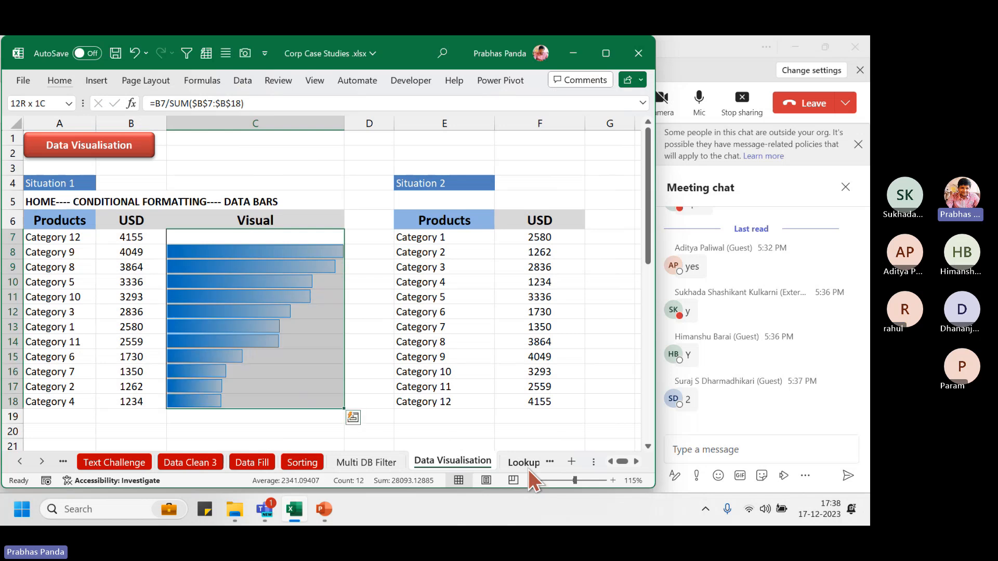
key("ctrl+shift+5")
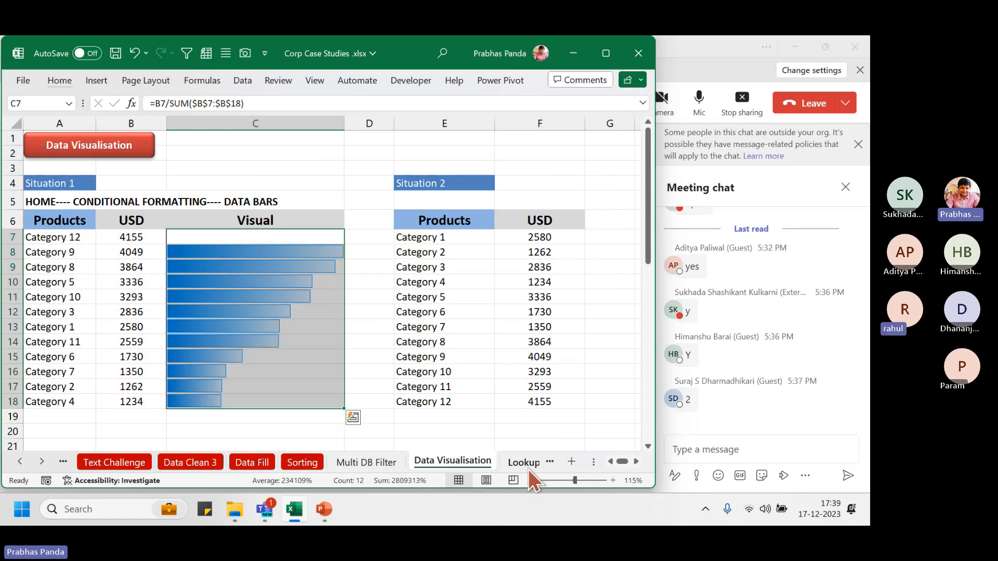
left_click(286, 237)
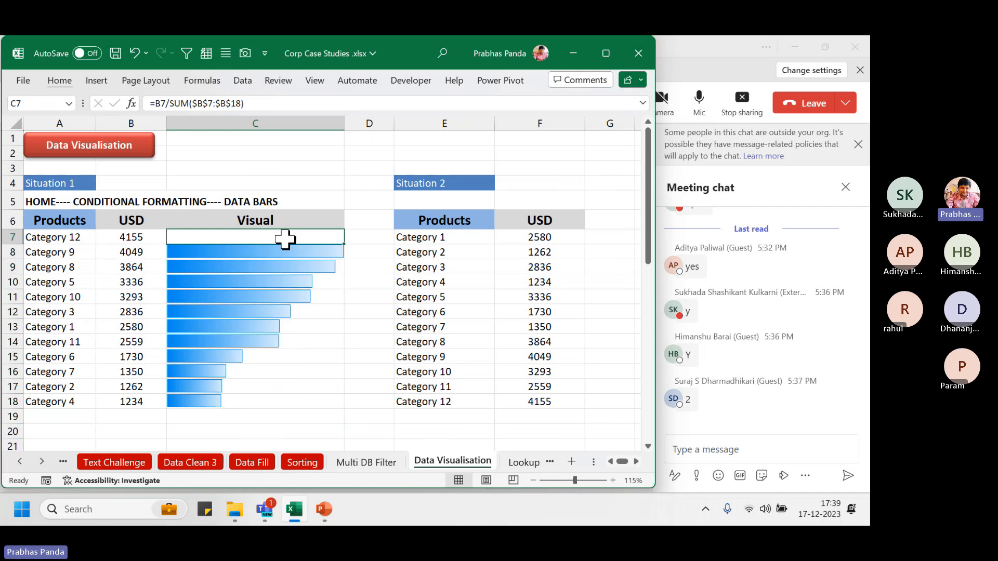
left_click_drag(345, 243, 329, 407)
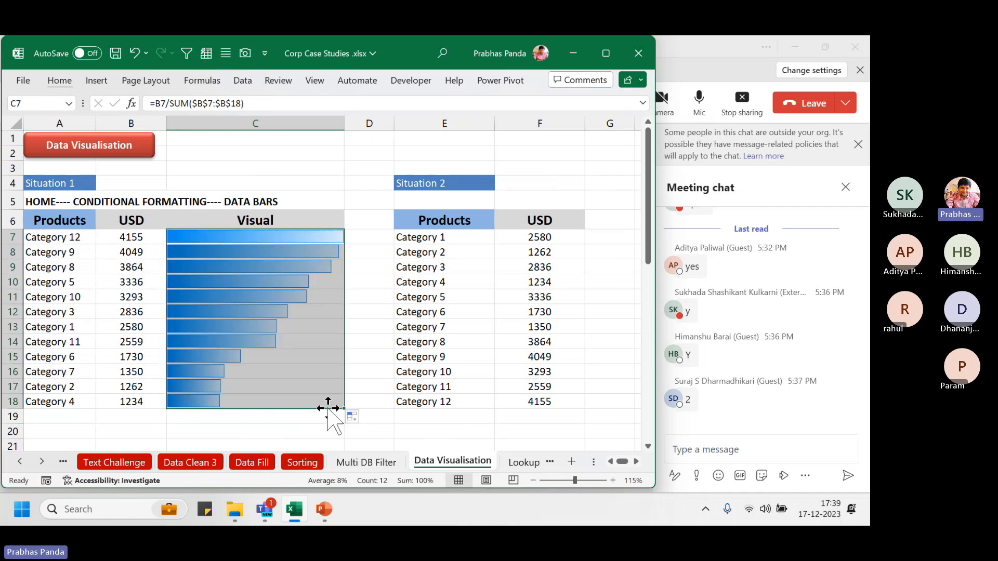
left_click(281, 357)
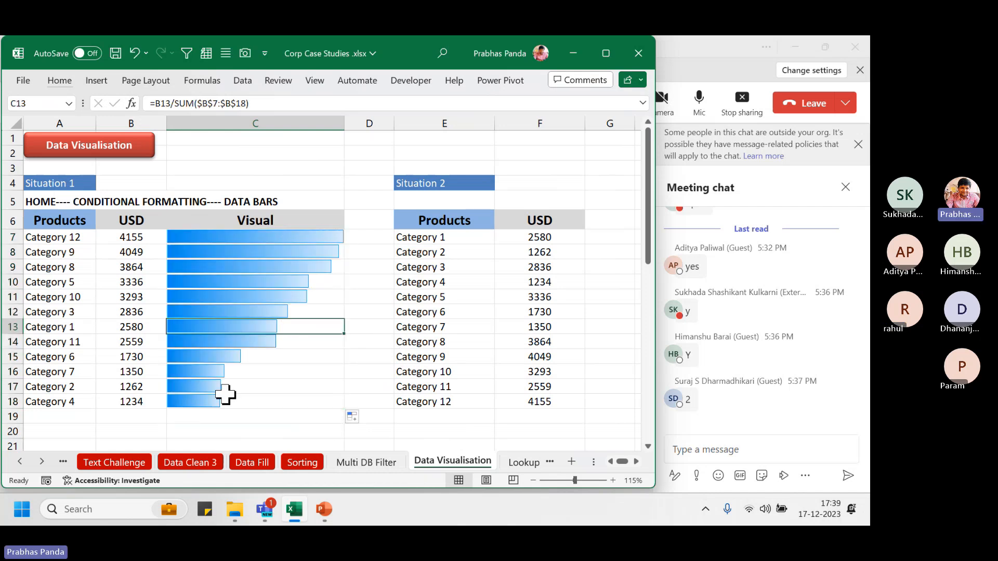
left_click_drag(273, 237, 251, 401)
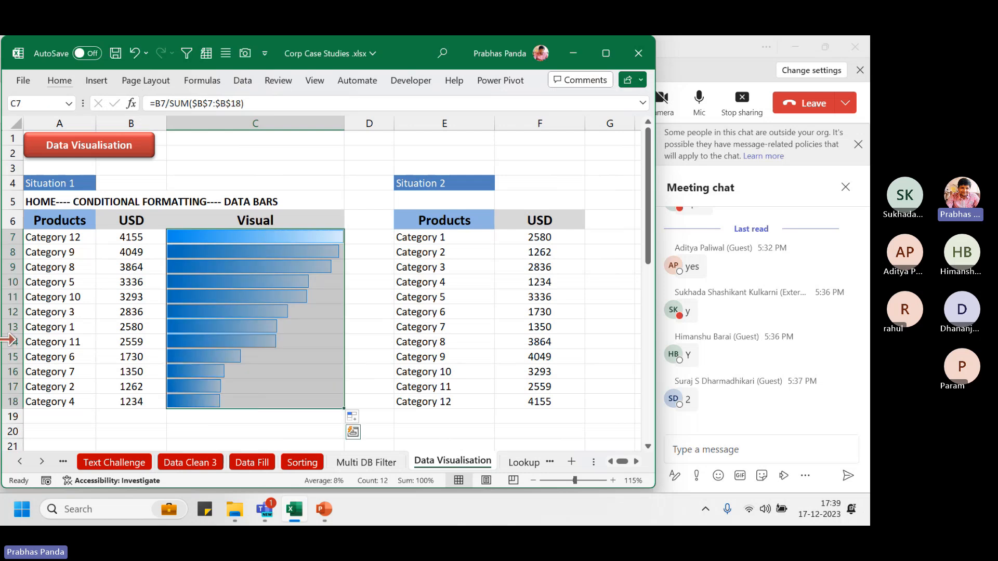
Untick Show Bar Only in the Visual column's Data Bar rule so percentages appear beside bars
left_click(59, 80)
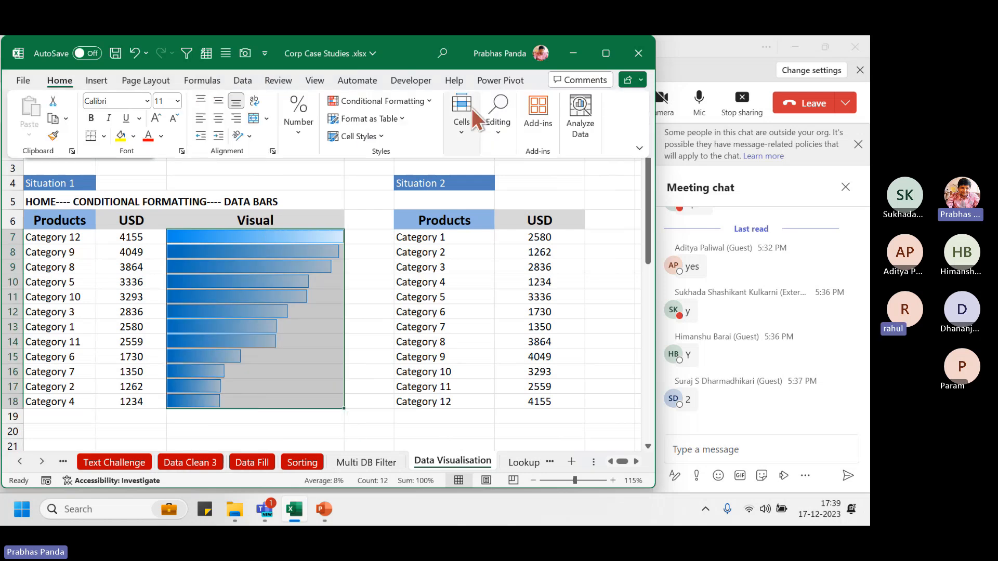
left_click(395, 101)
left_click(392, 303)
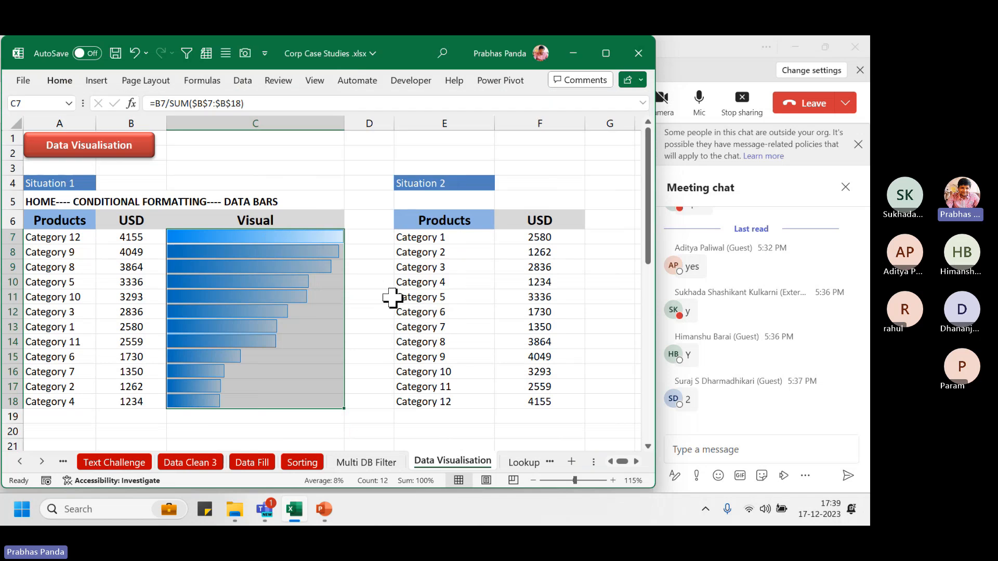
left_click(132, 335)
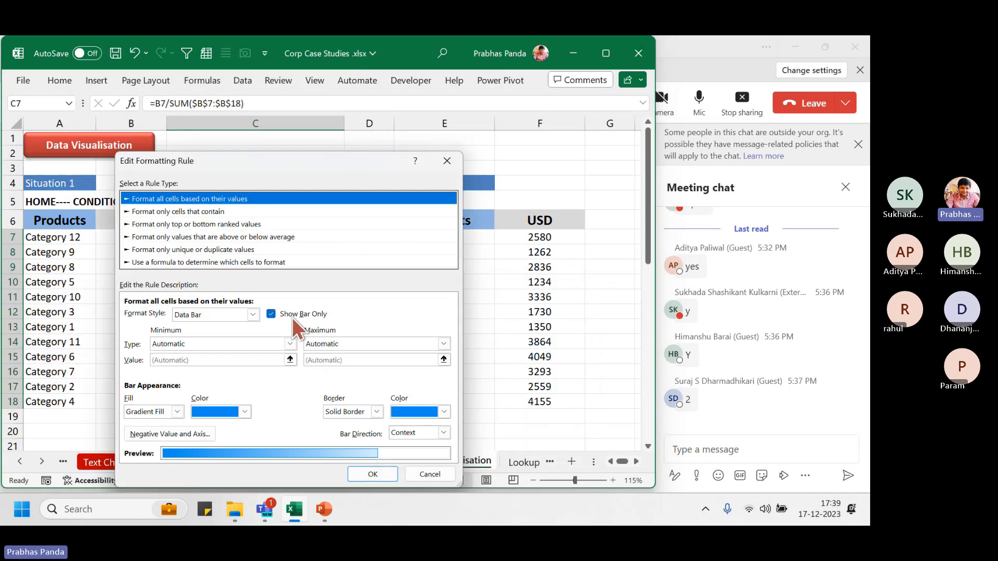
left_click(293, 315)
left_click(372, 476)
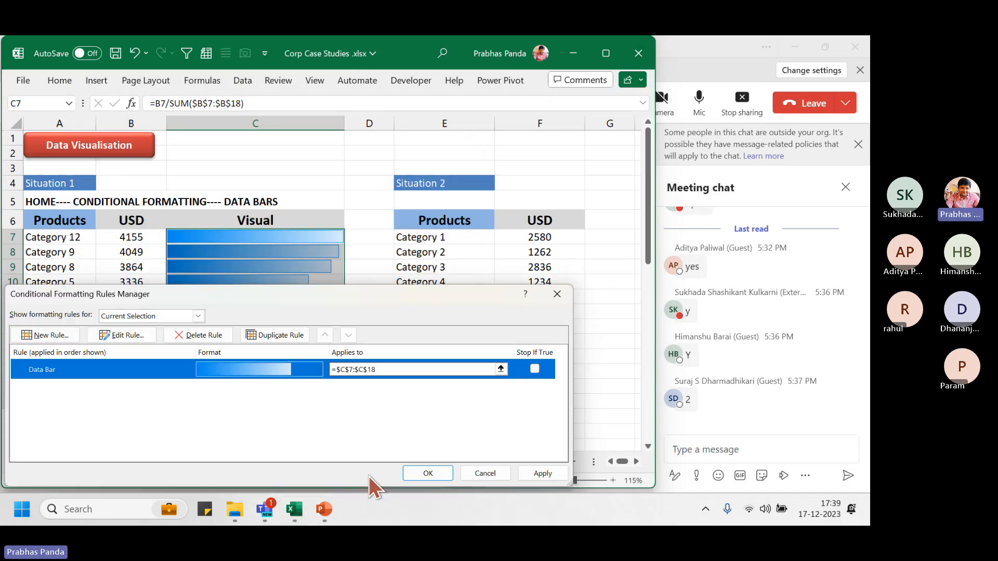
left_click(543, 473)
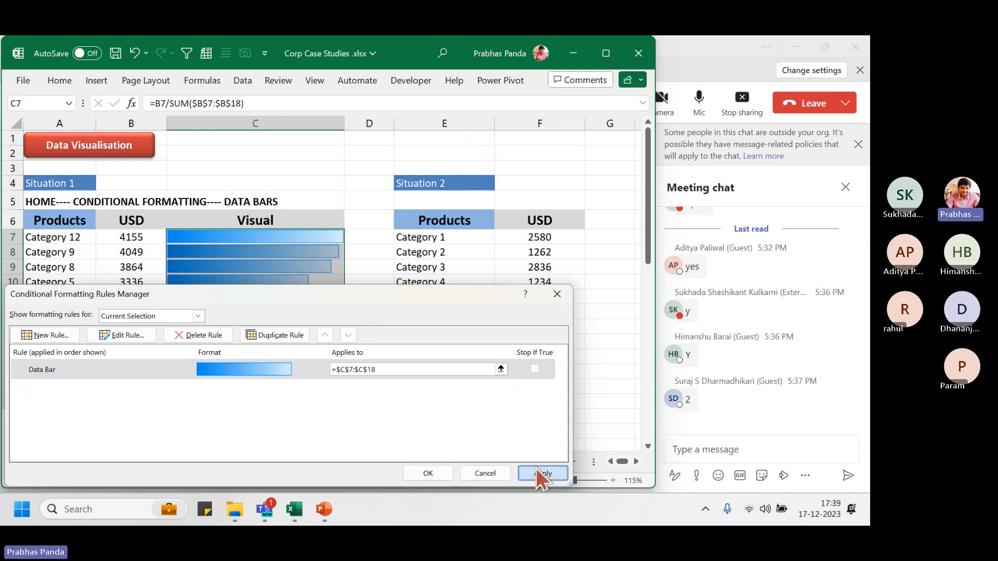
left_click_drag(327, 299, 729, 152)
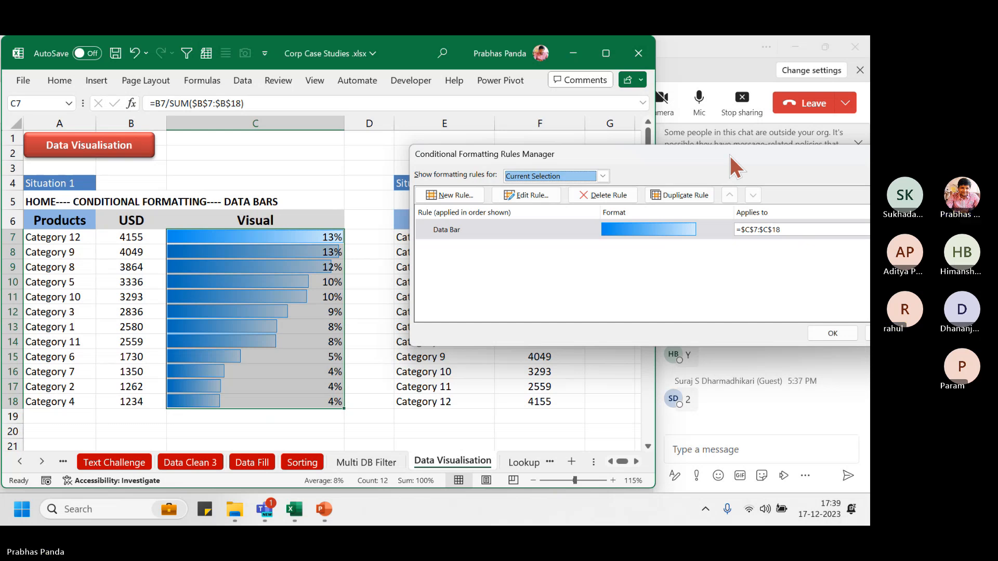
left_click_drag(729, 152, 554, 124)
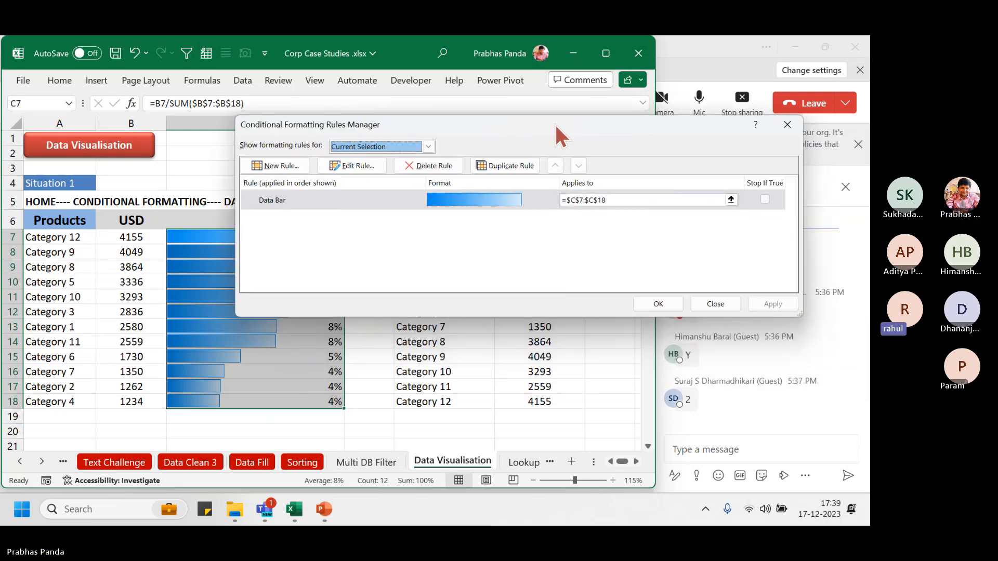
left_click(788, 125)
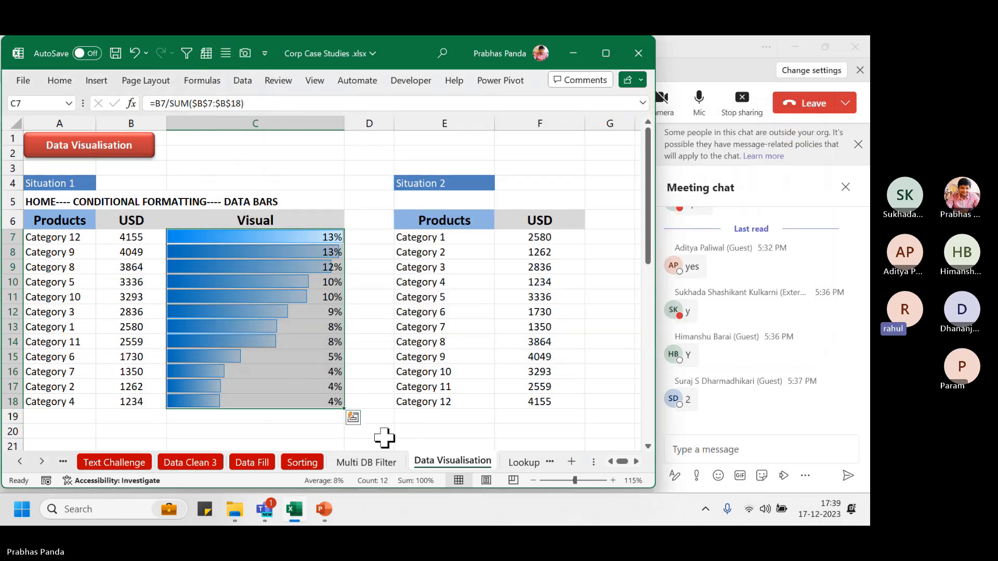
Undo the Visual column changes and return to the PowerPoint slide to close it
key("ctrl+z")
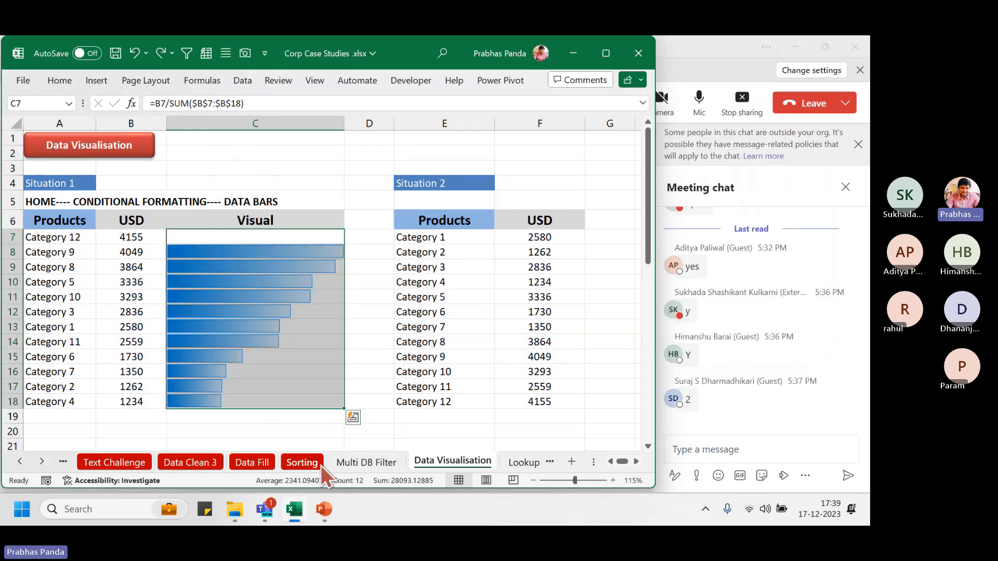
key("ctrl+z")
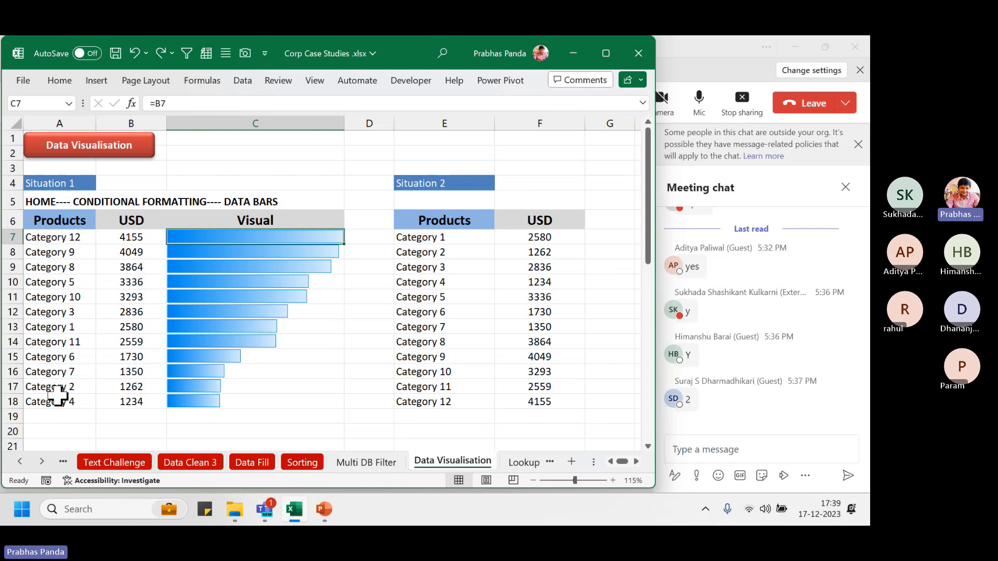
key("alt+Tab")
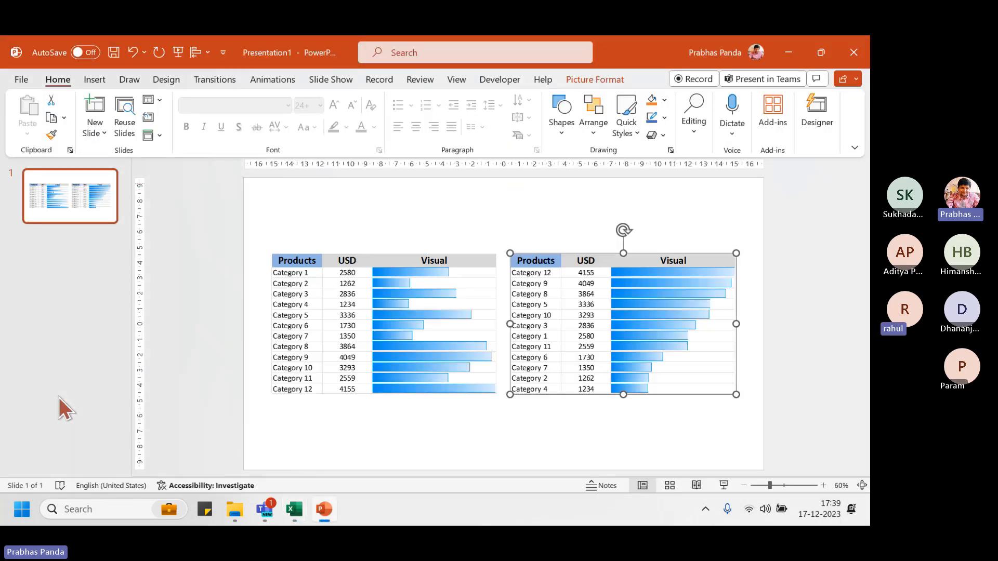
key("alt+Tab")
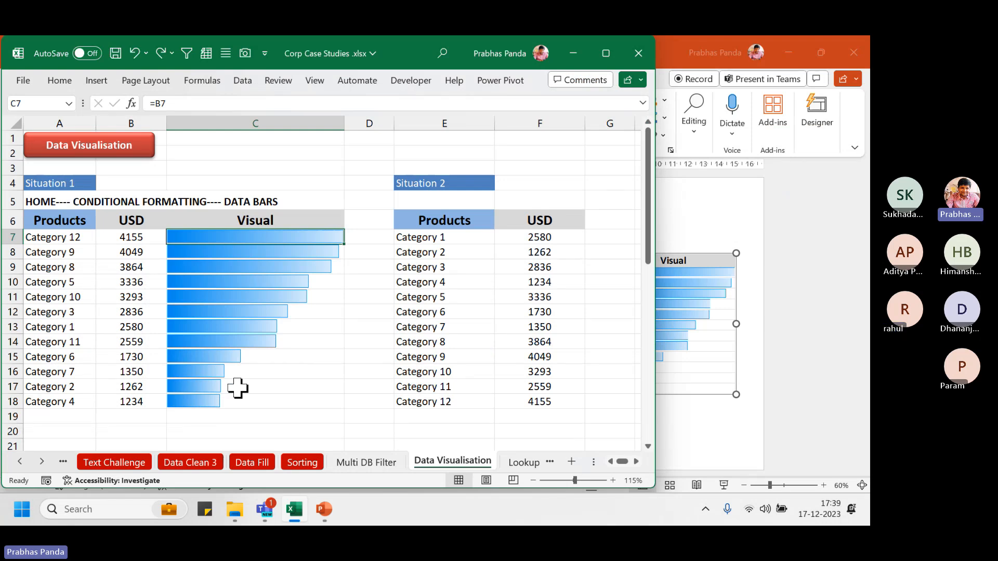
left_click(862, 51)
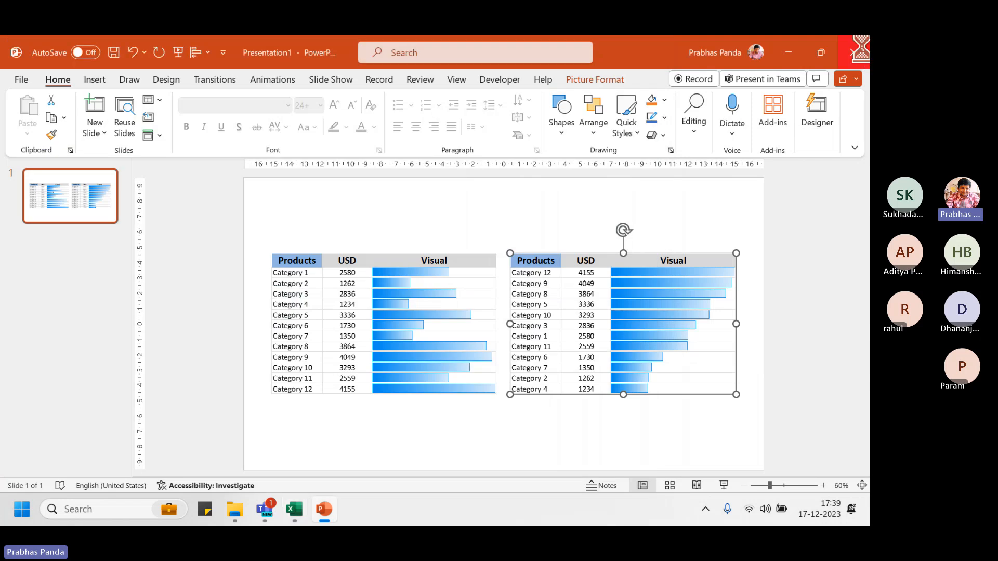
Close the presentation without saving and select the Visual data bars C7:C18 in Excel
left_click(496, 345)
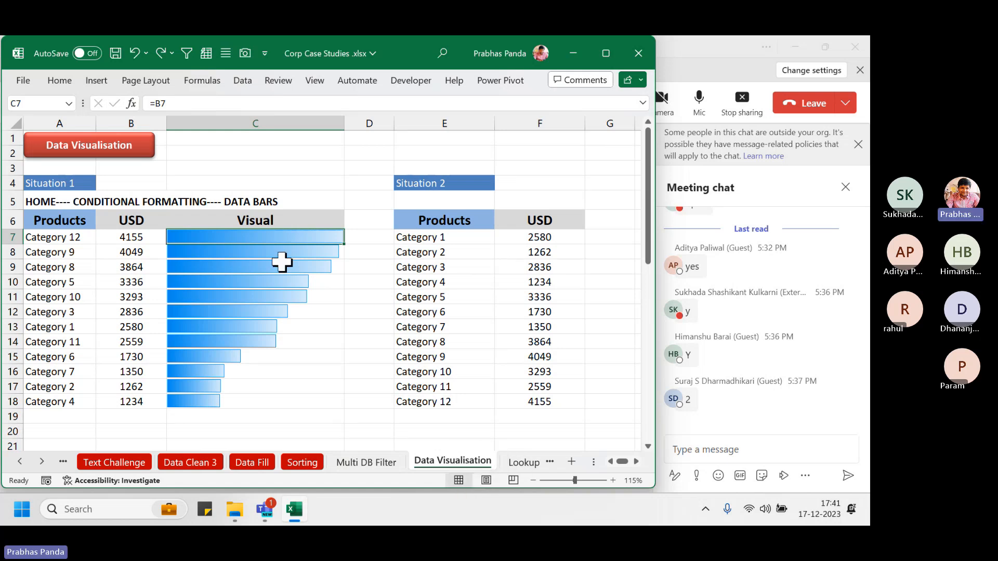
left_click_drag(285, 239, 242, 396)
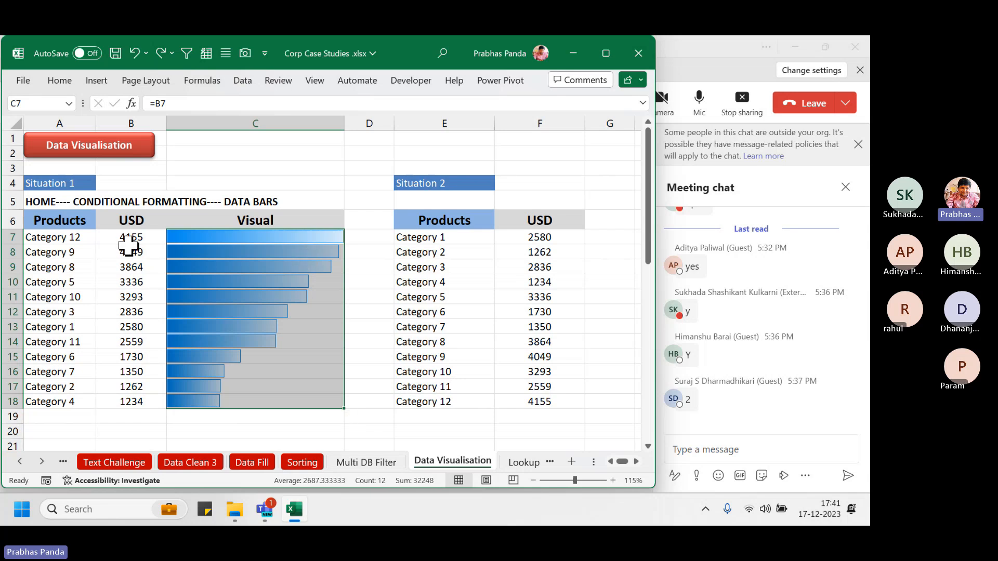
Enter -4500 as Category 3's USD value in B12 to show a negative red bar
left_click_drag(129, 239, 137, 404)
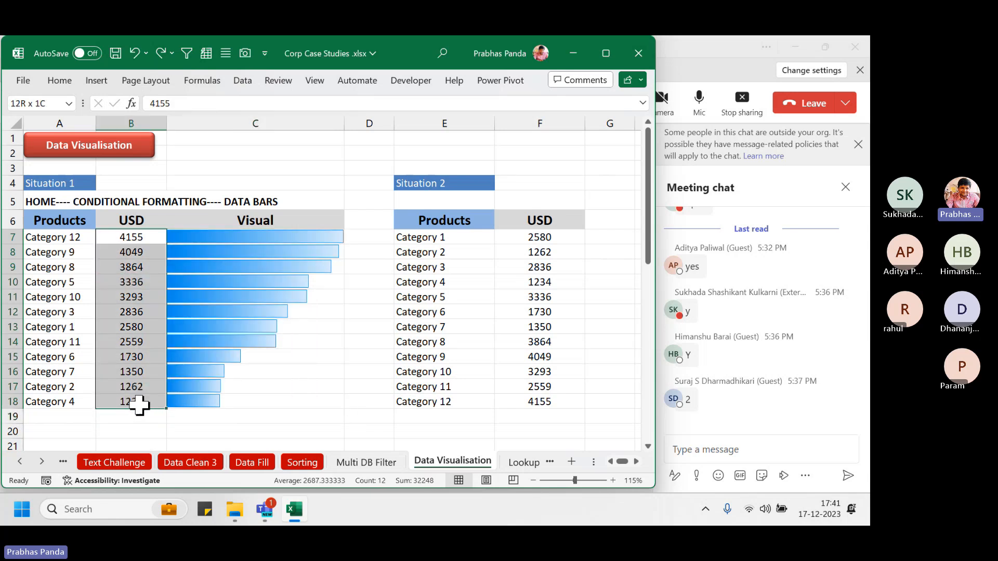
scroll(114, 414, "up", 1, "ctrl")
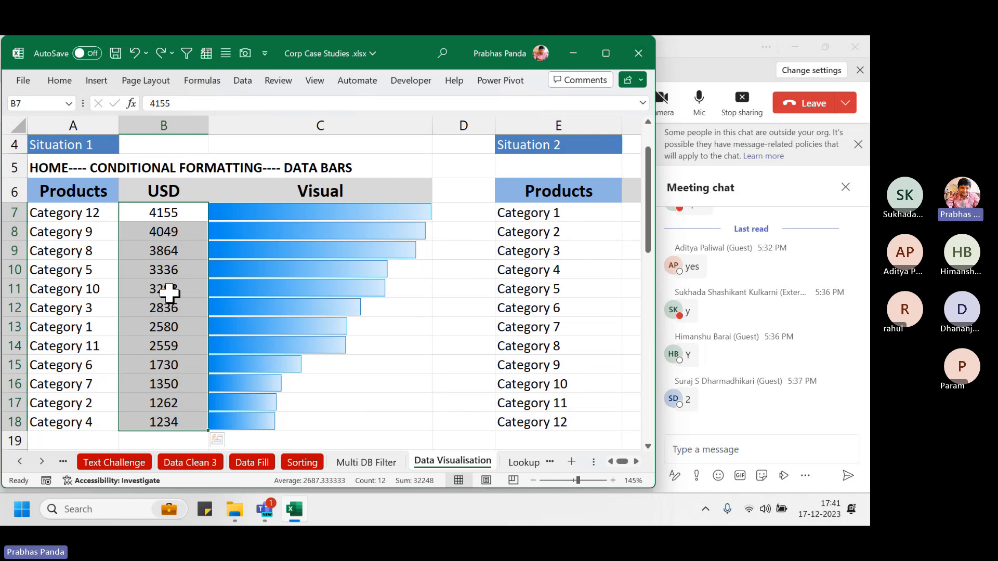
left_click(165, 311)
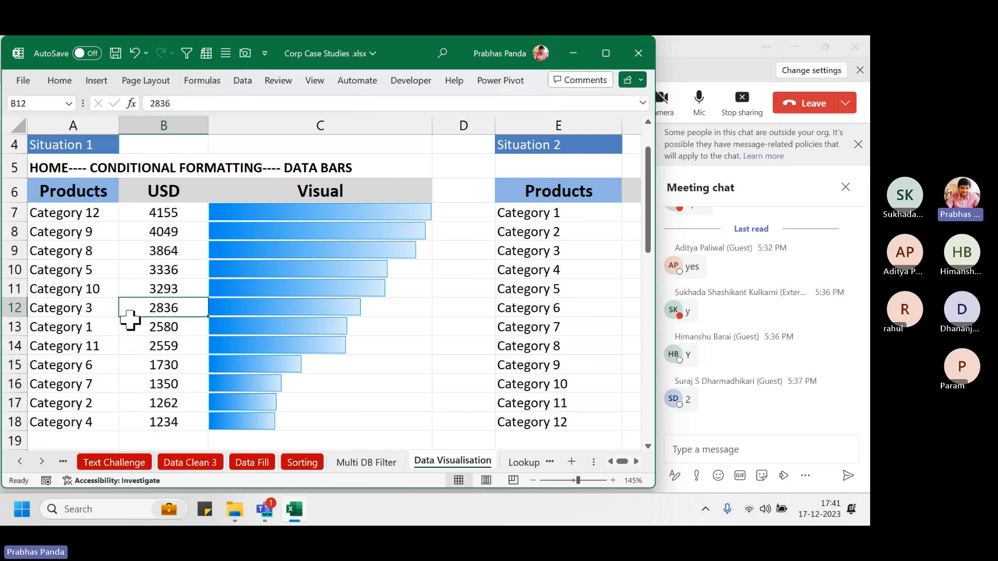
type("-")
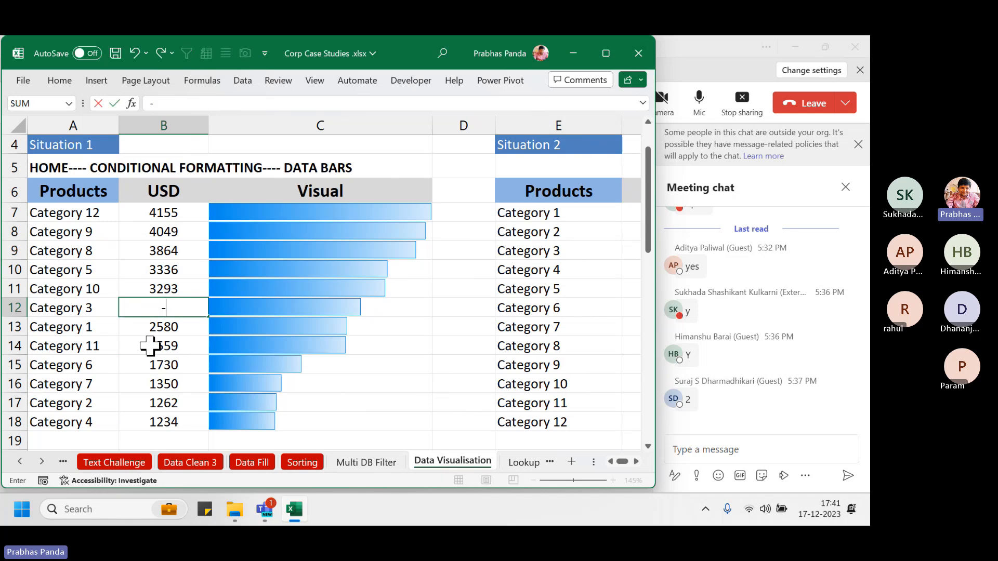
type("4500")
key("Return")
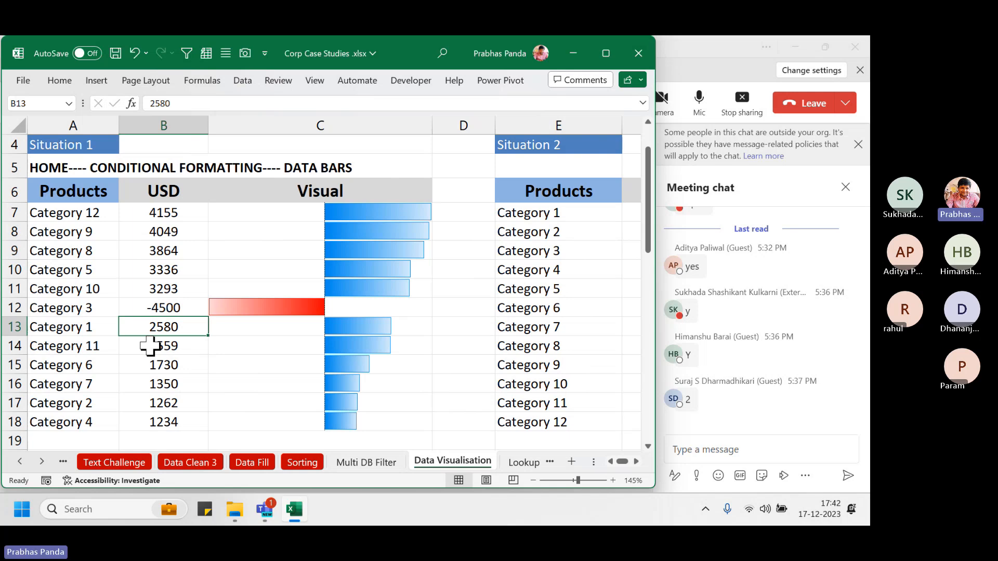
Bring B12 back to its original 2836 with two undos and reselect the Visual cells C7:C18
scroll(244, 255, "down", 2, "ctrl")
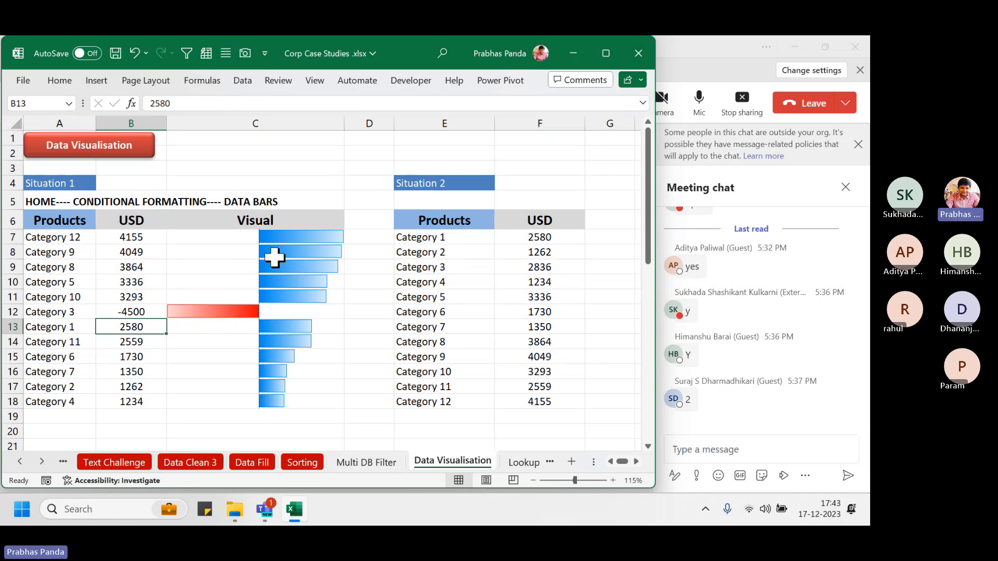
left_click(279, 234)
left_click(121, 313)
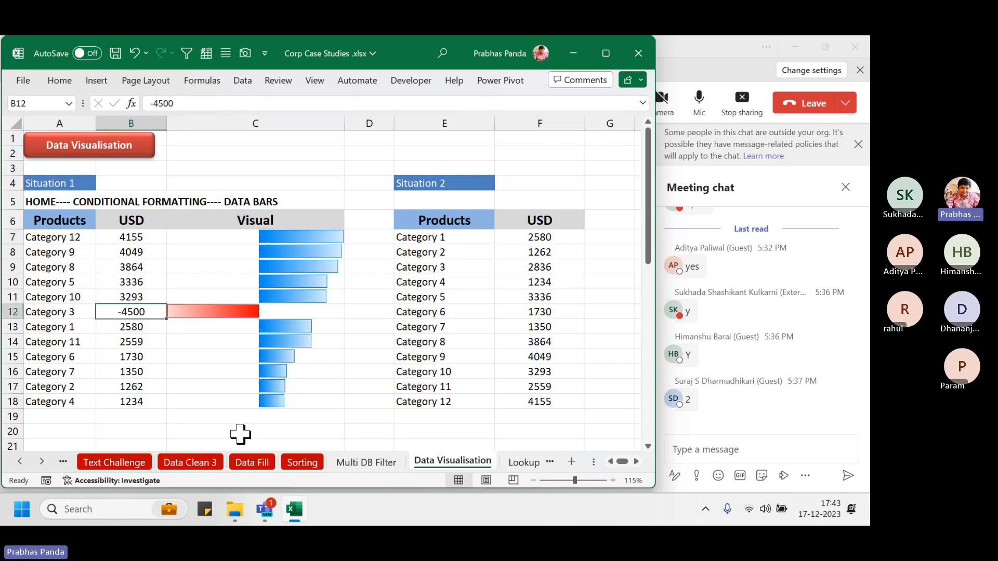
type("4500")
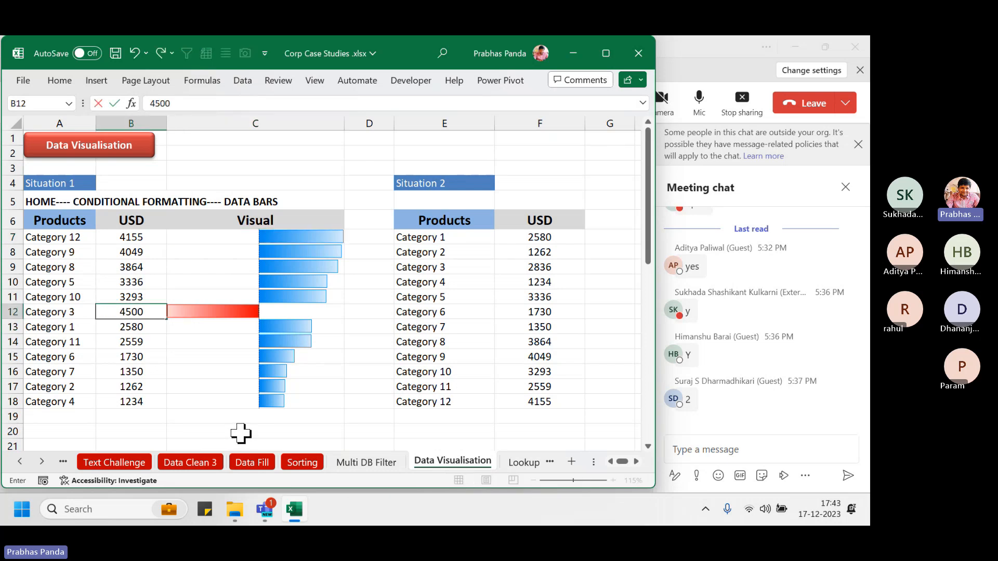
key("Return")
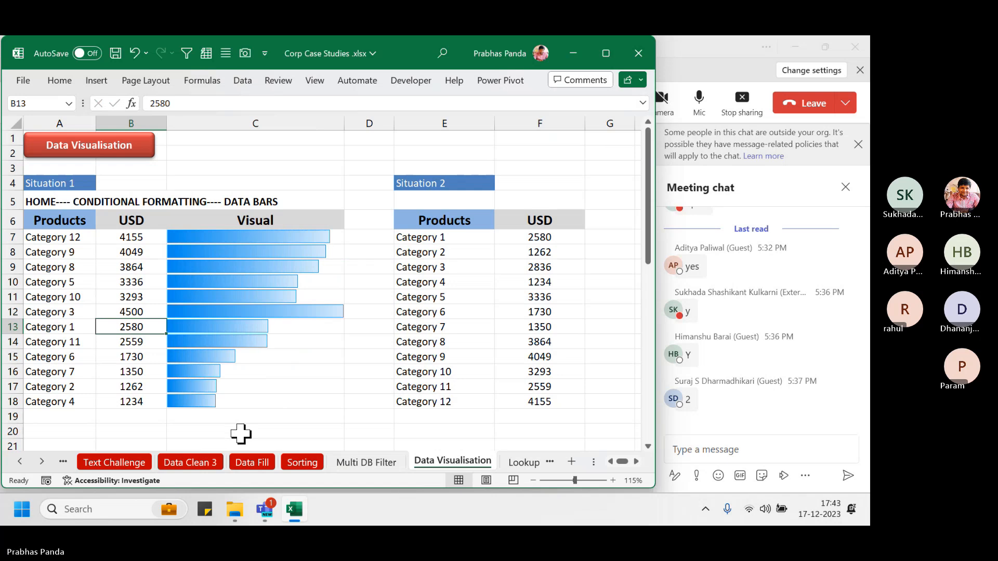
key("Up")
key("ctrl+z")
scroll(240, 434, "up", 3)
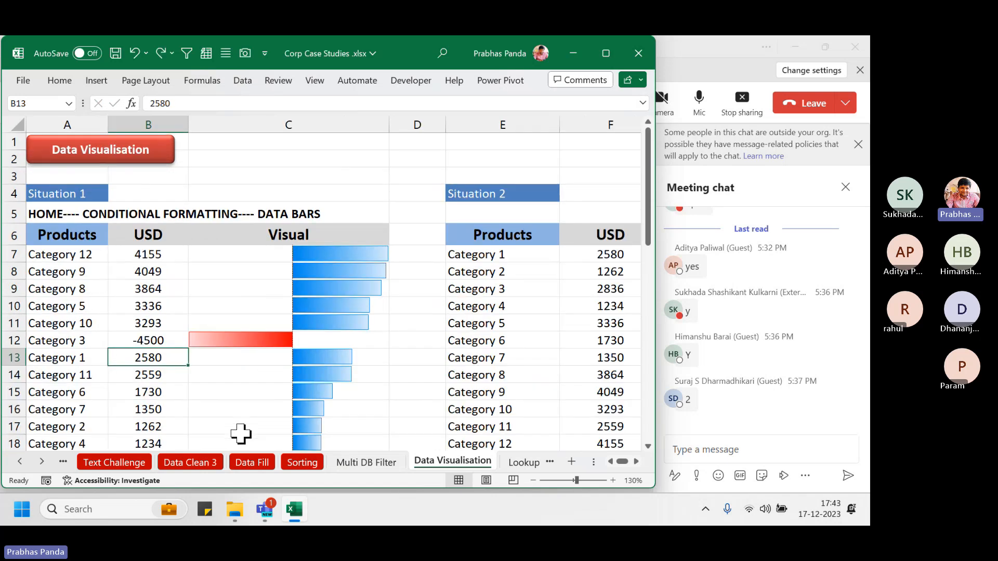
key("ctrl+z")
scroll(188, 369, "down", 2)
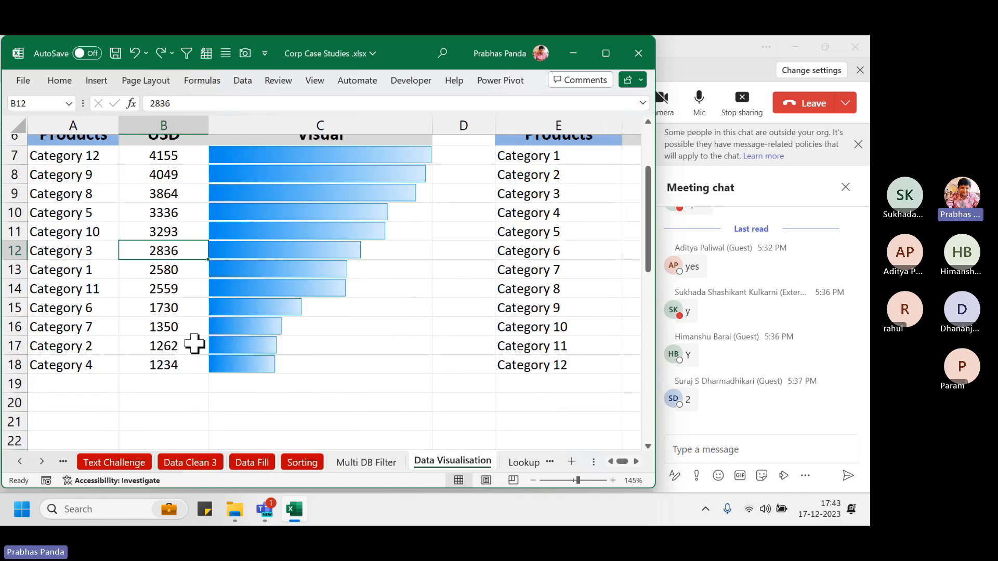
scroll(375, 245, "up", 1)
scroll(330, 232, "down", 2)
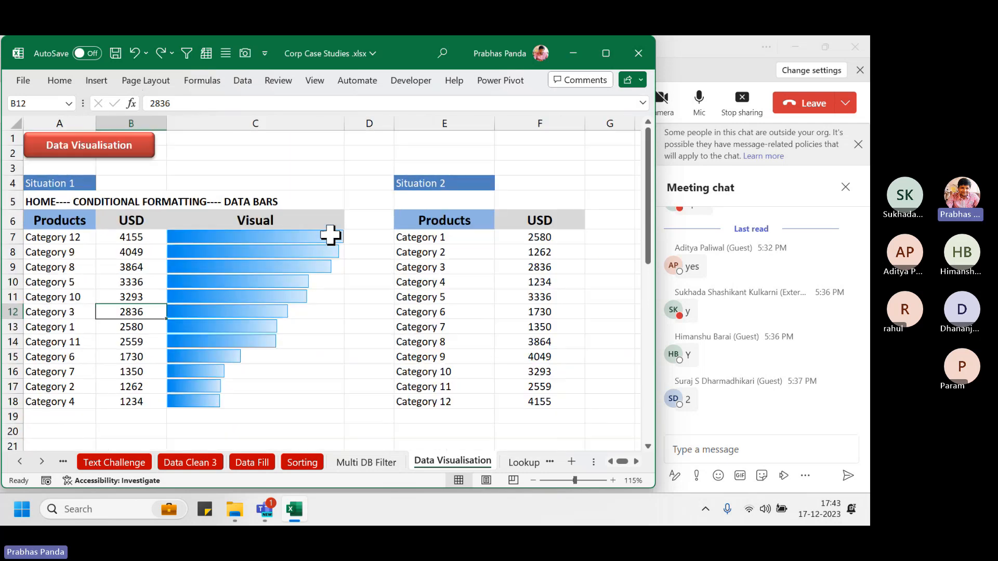
left_click_drag(328, 234, 290, 403)
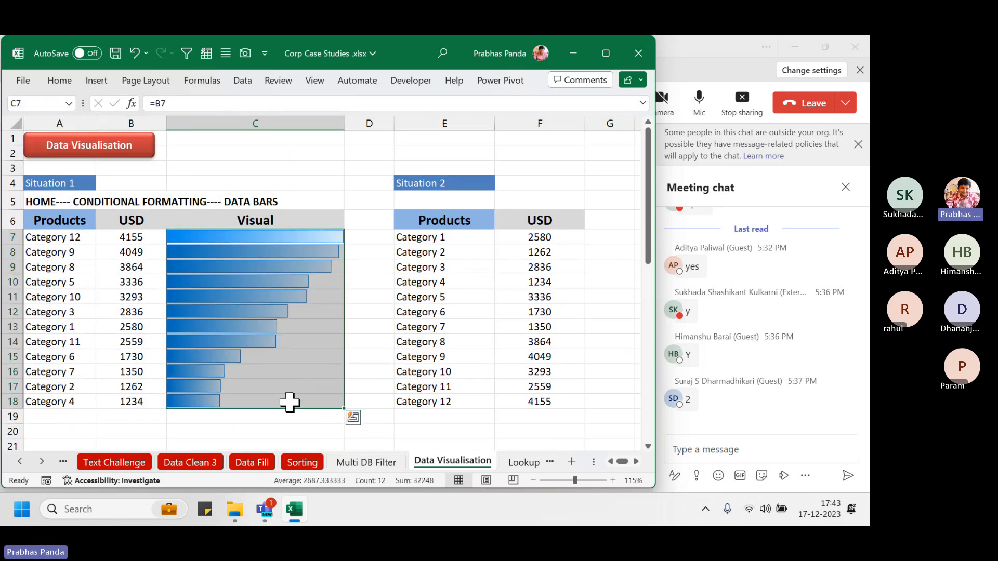
Change the Data Bar rule's minimum and maximum types to Number
left_click(63, 80)
left_click(411, 101)
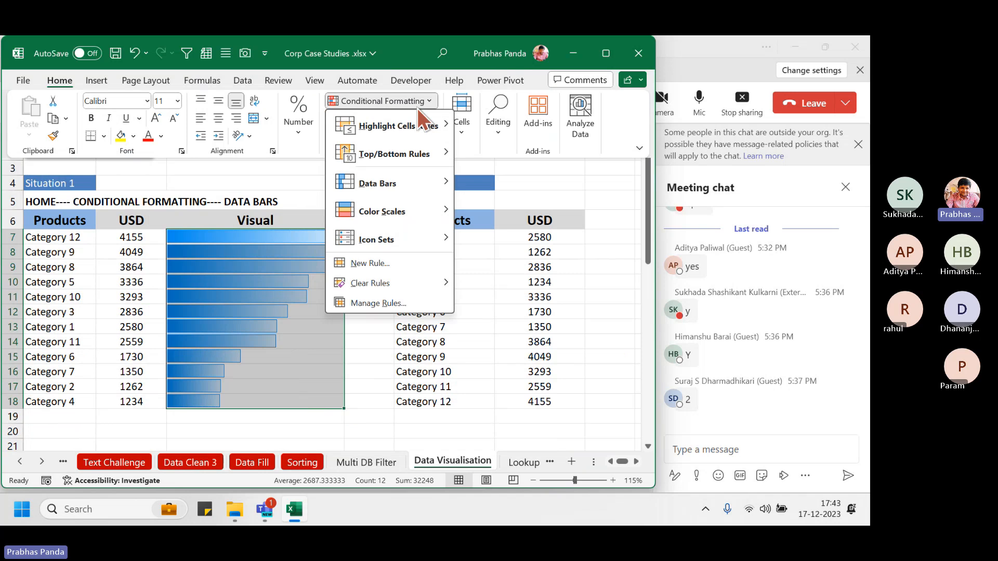
left_click(389, 302)
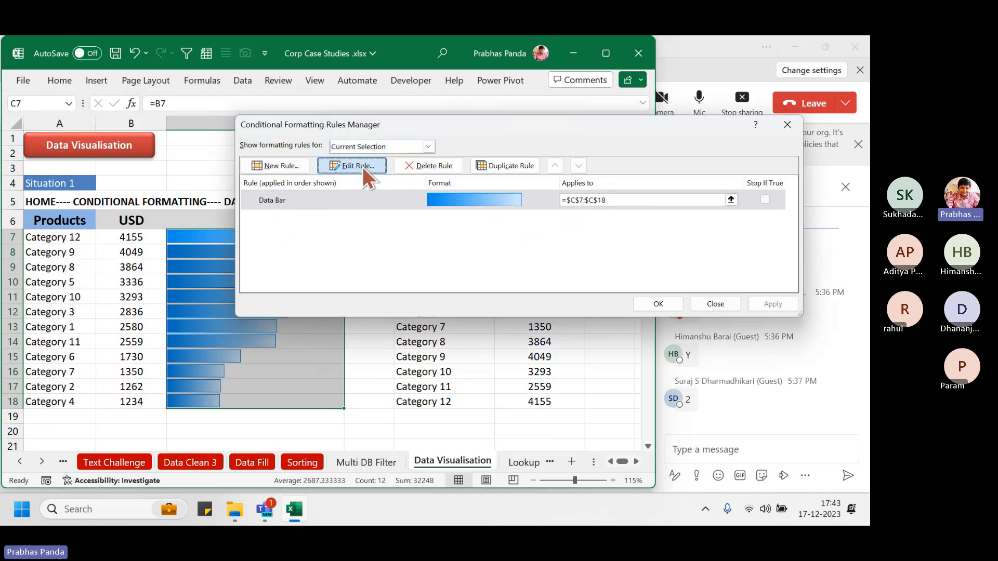
left_click(363, 167)
left_click_drag(582, 54, 606, 88)
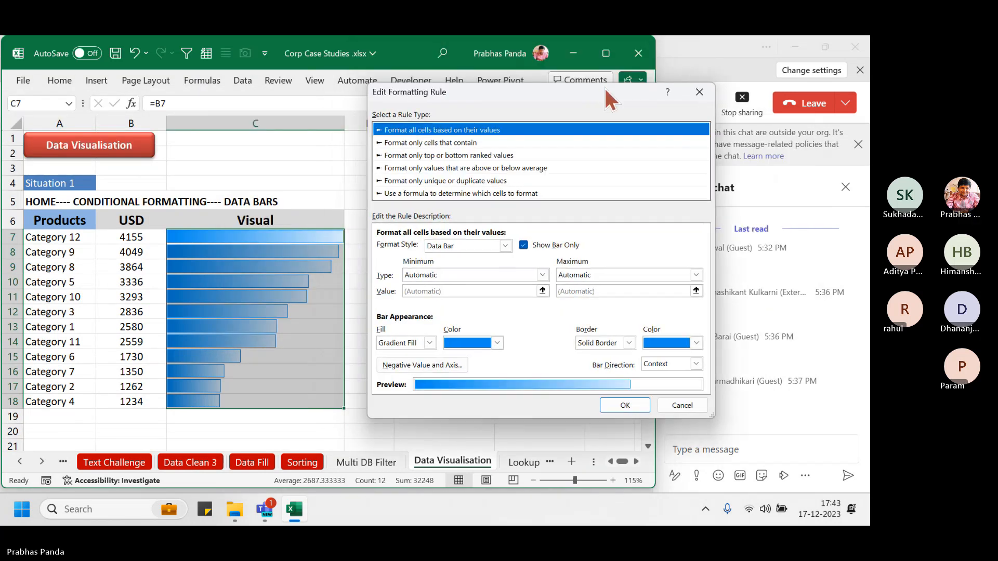
left_click(544, 275)
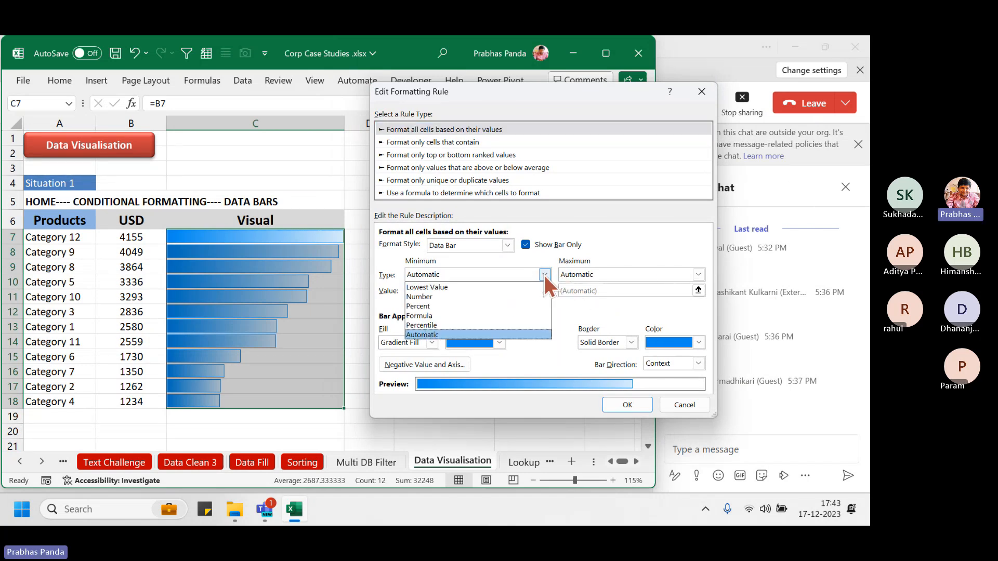
left_click(484, 297)
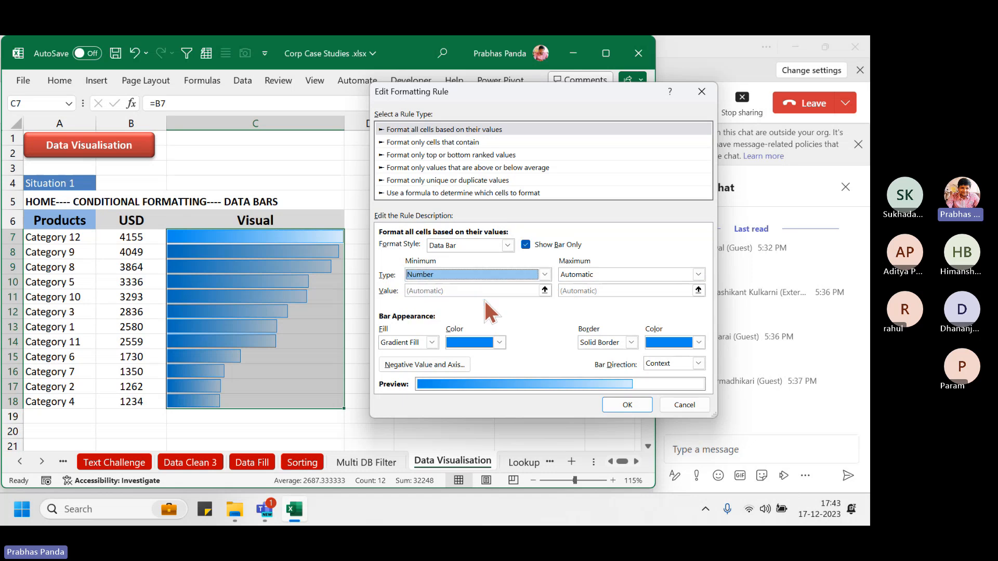
left_click(591, 274)
left_click(578, 296)
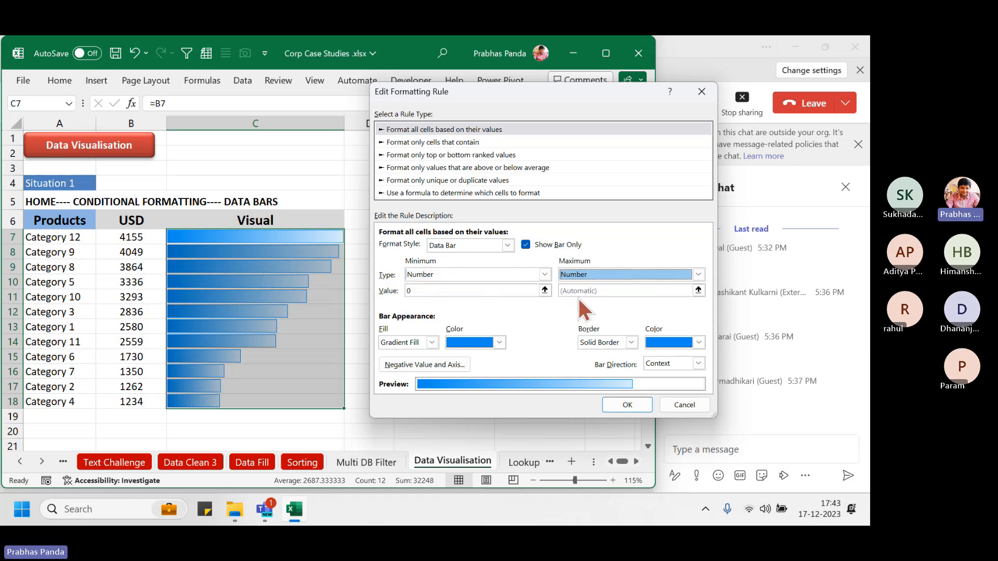
Set the data bar minimum to -25 and maximum to 5000, and apply the rule
left_click(476, 292)
key("BackSpace")
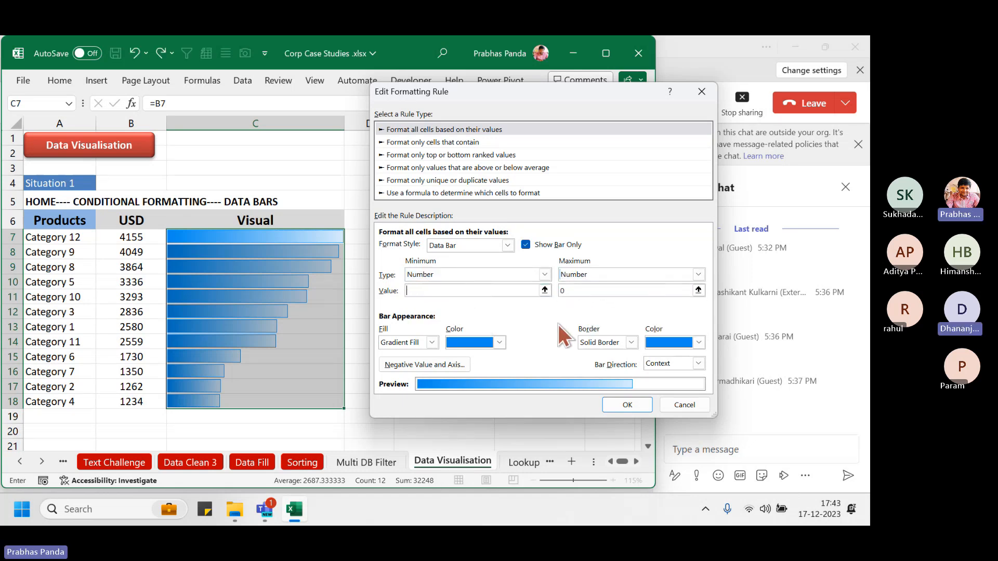
type("-")
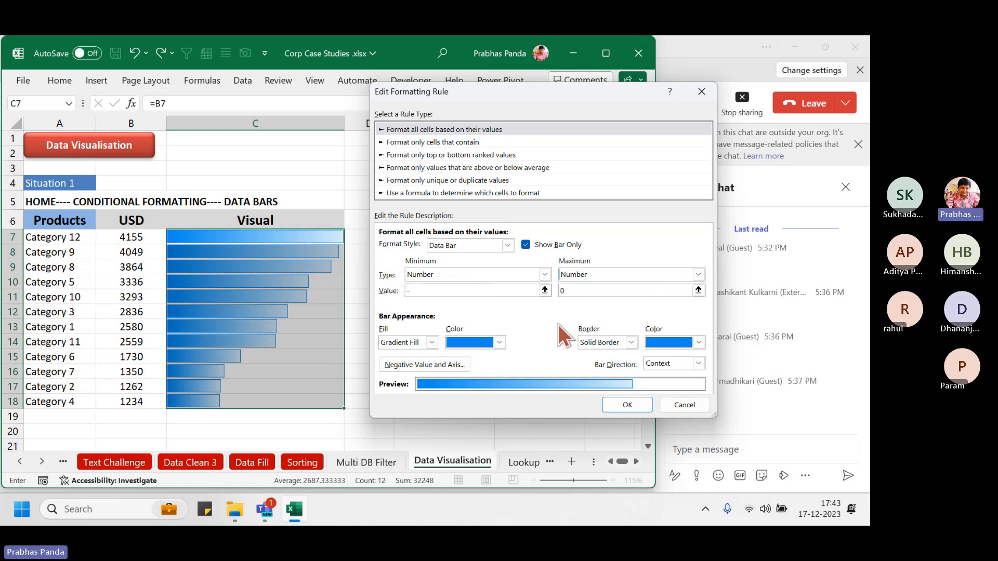
type("25")
left_click(571, 291)
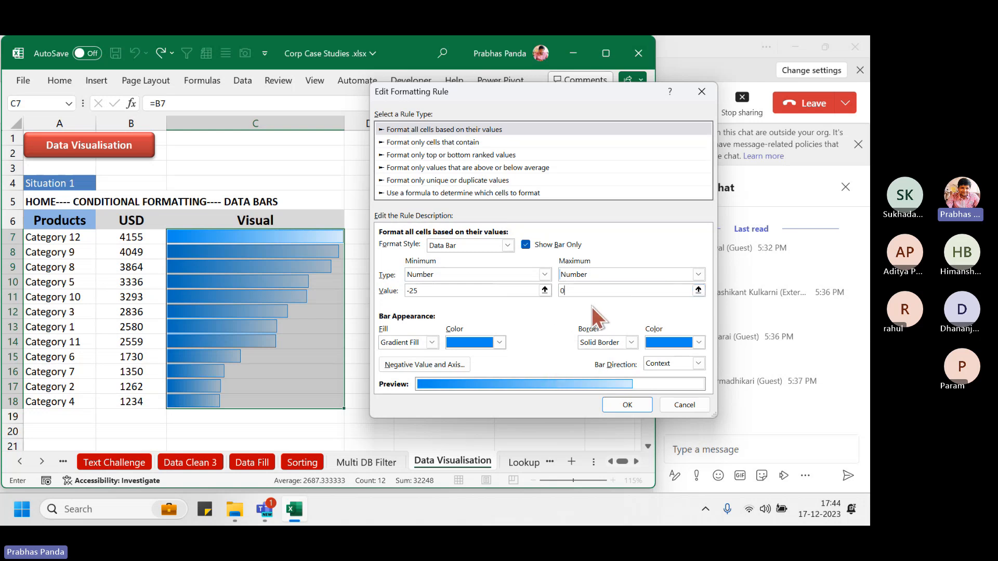
key("BackSpace")
type("500")
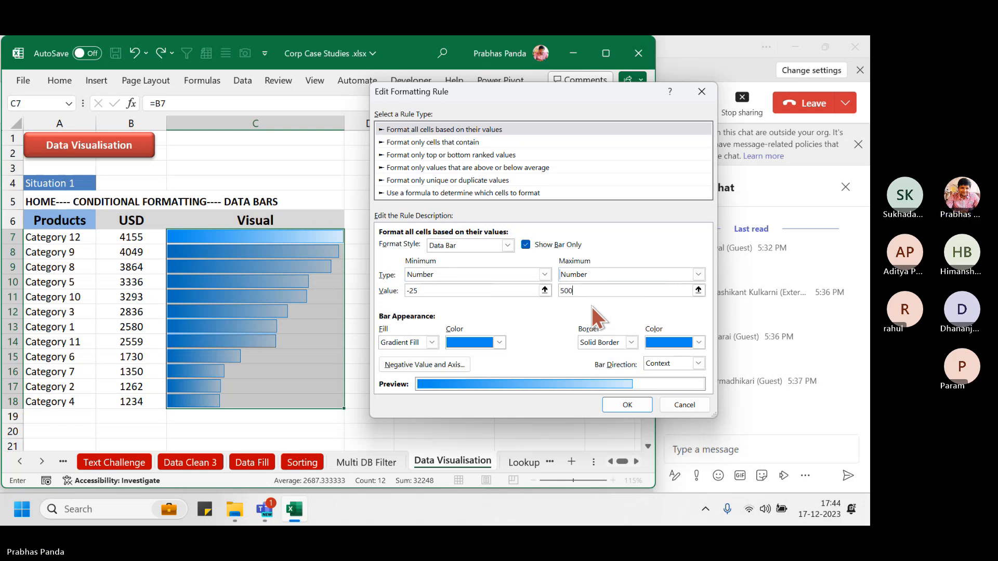
type("0")
left_click(623, 402)
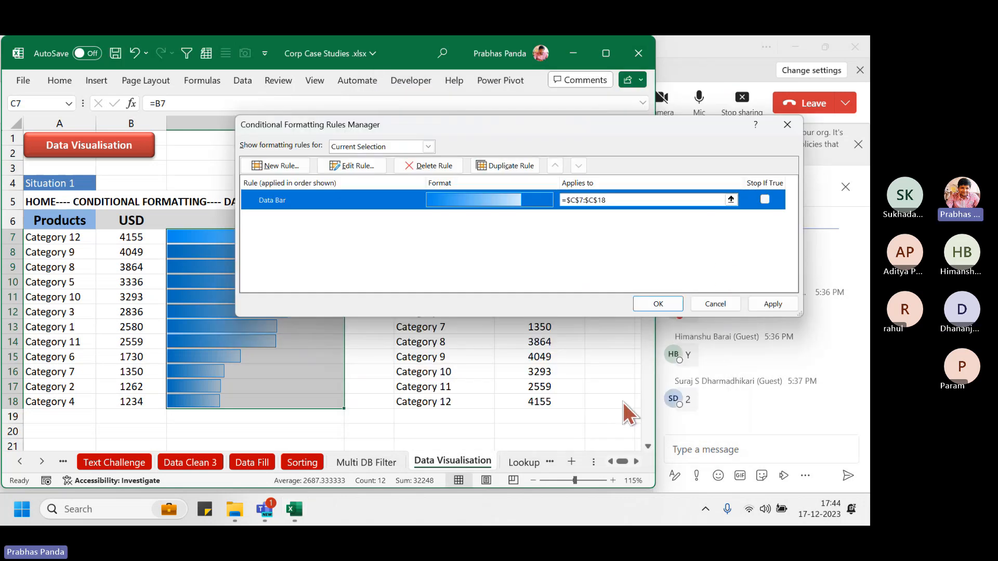
left_click(770, 303)
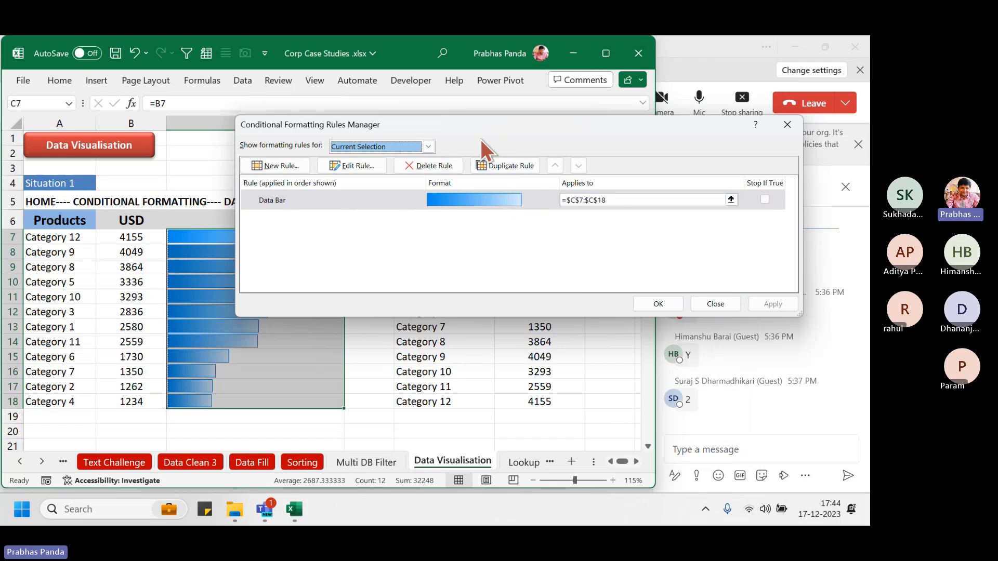
Correct the data bar minimum to -5000, apply it, and recheck the rule
left_click_drag(480, 139, 563, 155)
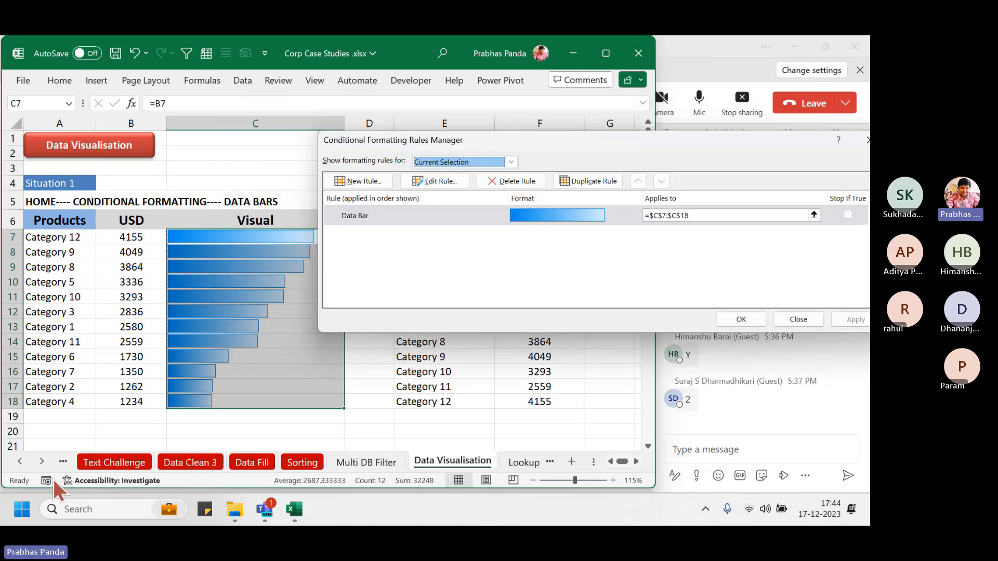
left_click(453, 178)
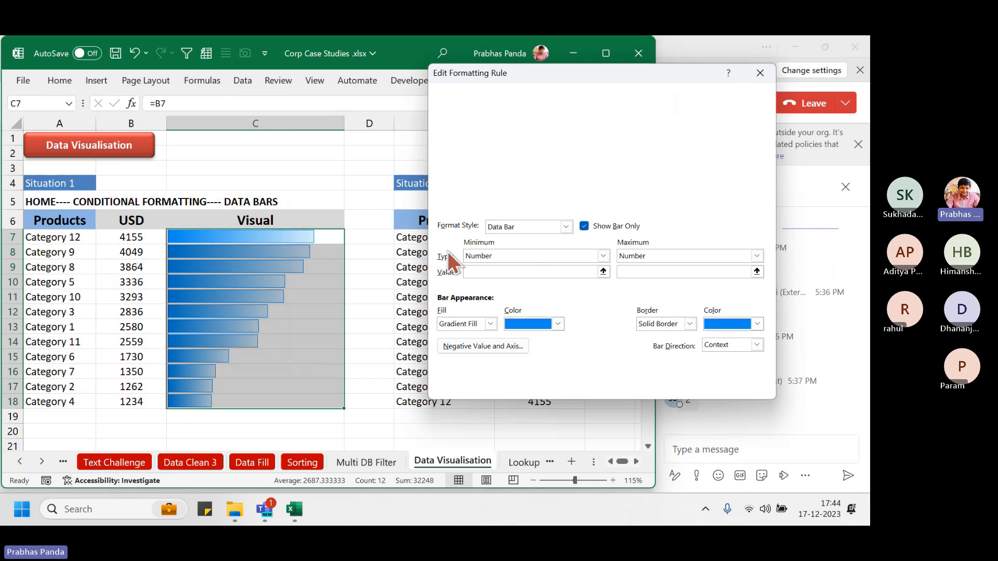
left_click(481, 270)
key("BackSpace")
key("BackSpace")
key("BackSpace")
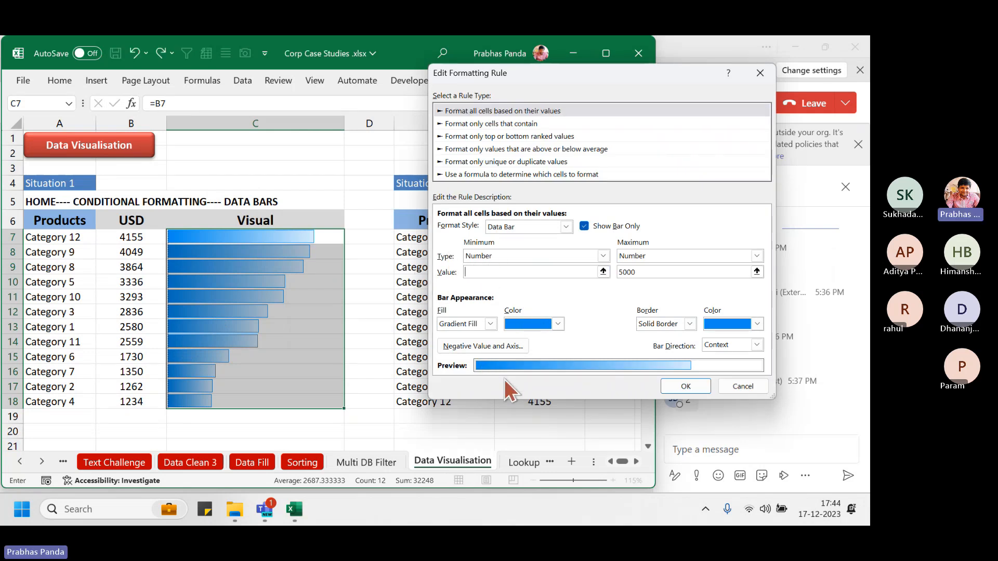
type("-5000")
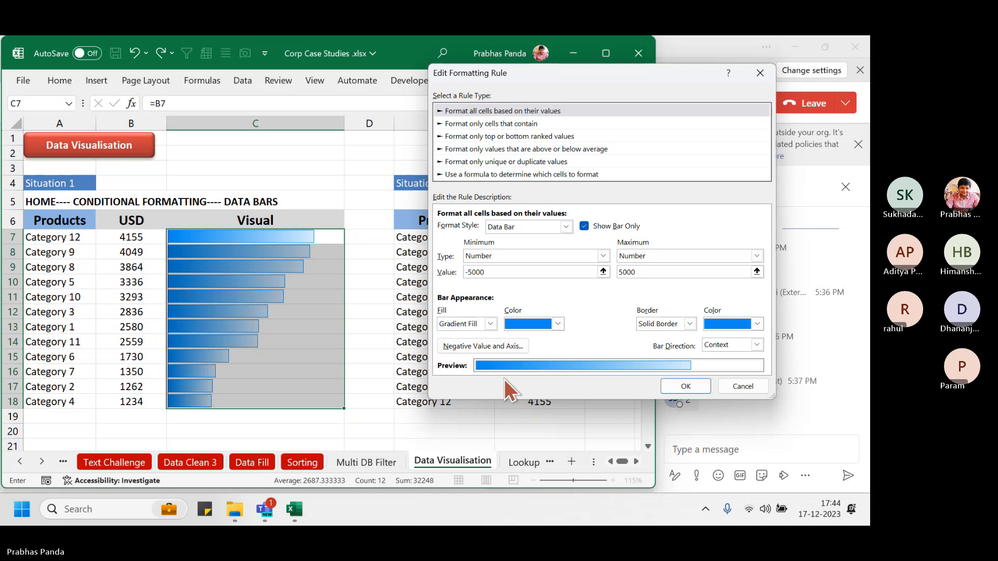
left_click(687, 386)
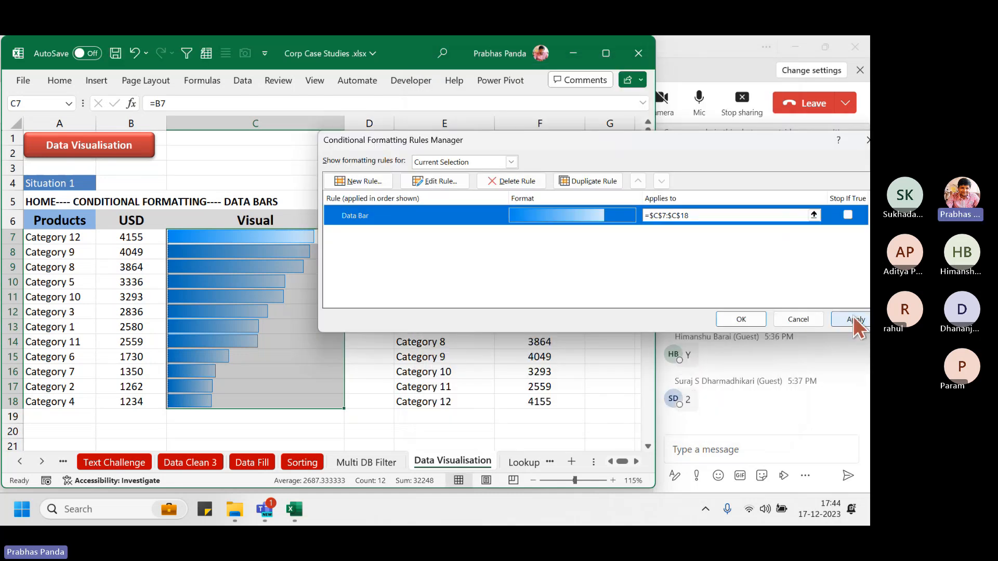
left_click(853, 318)
mouse_move(703, 151)
left_mouse_down()
mouse_move(718, 323)
mouse_move(713, 150)
left_mouse_up()
left_click(436, 181)
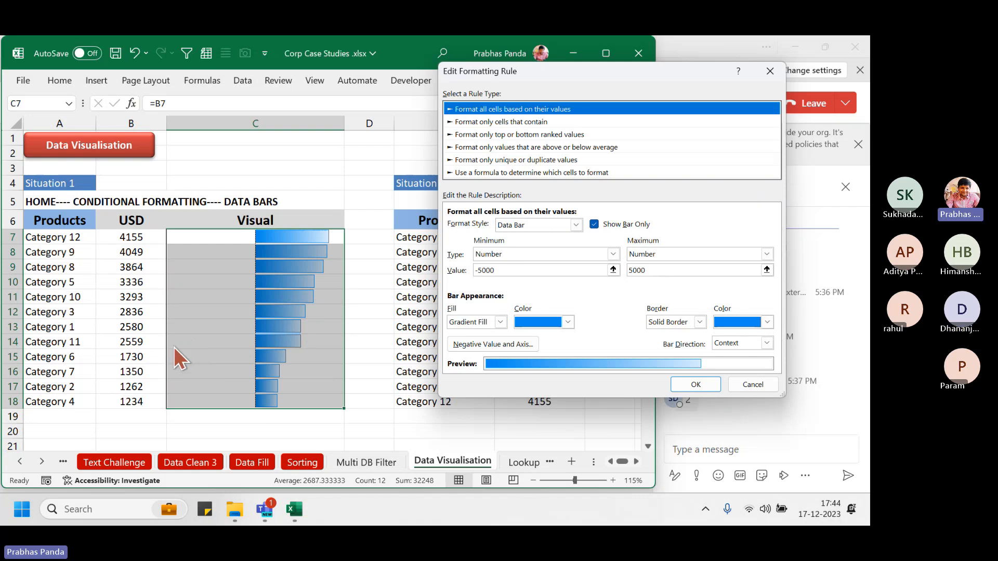
key("Return")
key("Return")
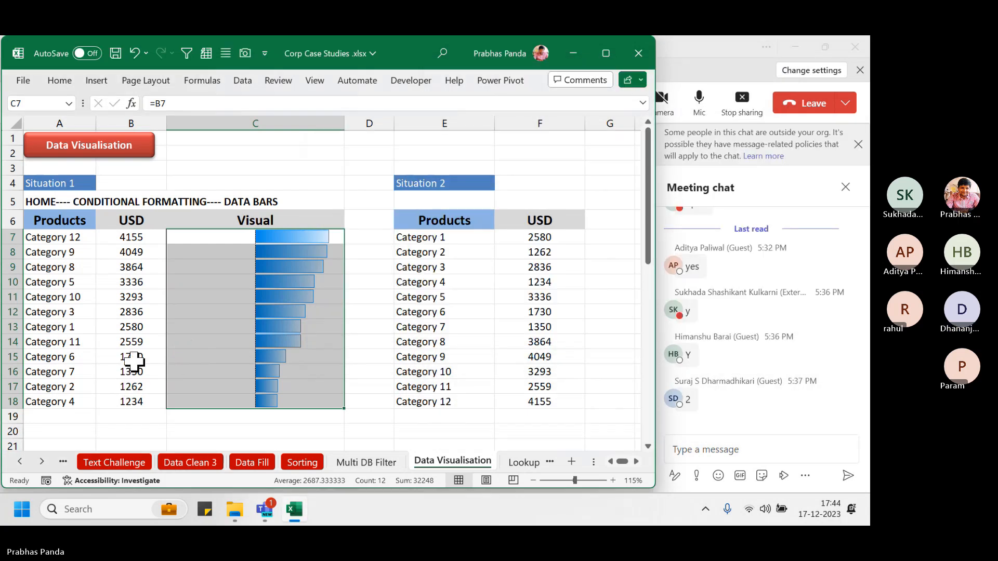
Undo the zoom and largest-to-smallest sort, then redo the A5 title and centred data bars
key("ctrl+z")
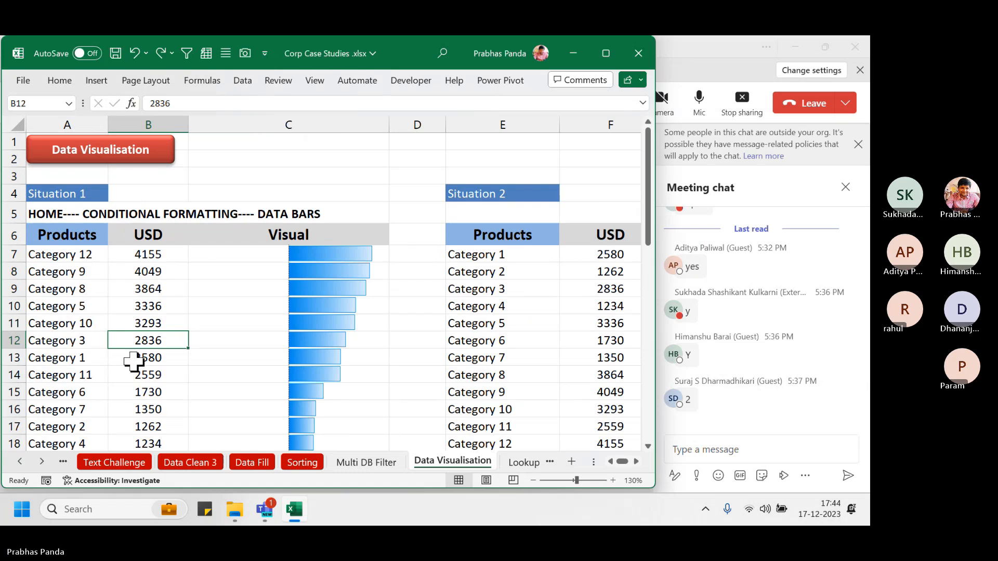
scroll(133, 363, "up", 1)
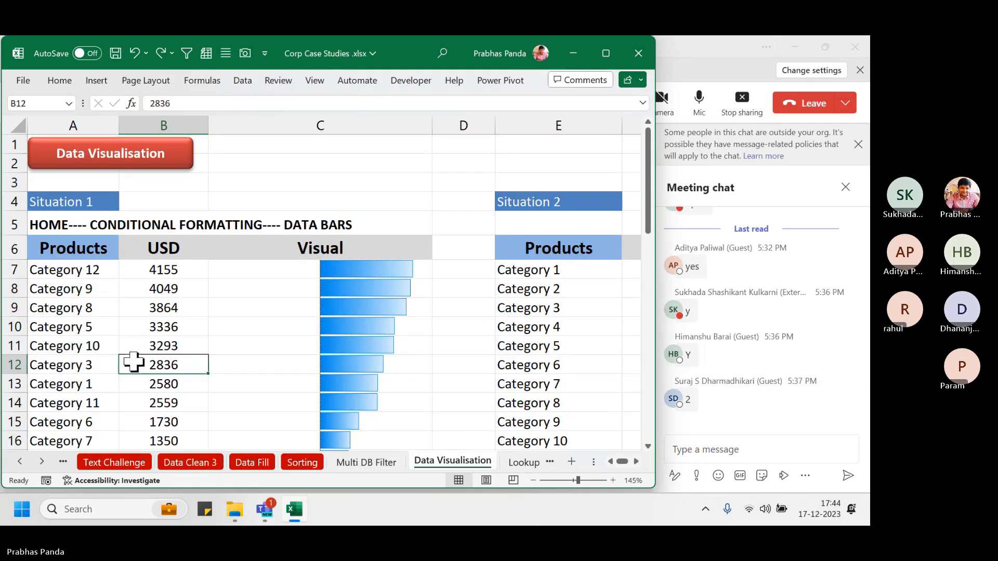
key("ctrl+z")
scroll(133, 363, "down", 2)
key("ctrl+z")
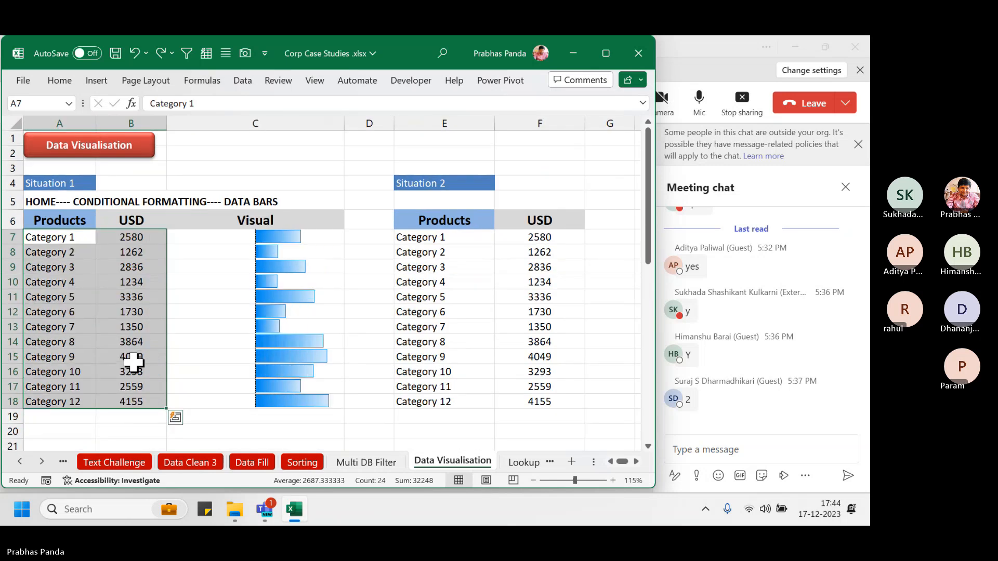
left_click(220, 236)
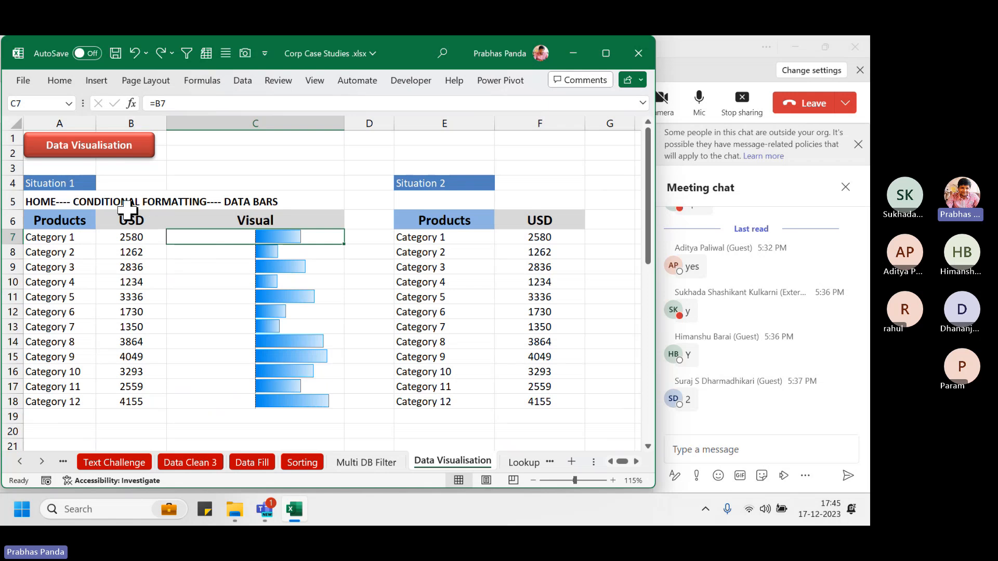
key("ctrl+z")
key("ctrl+z")
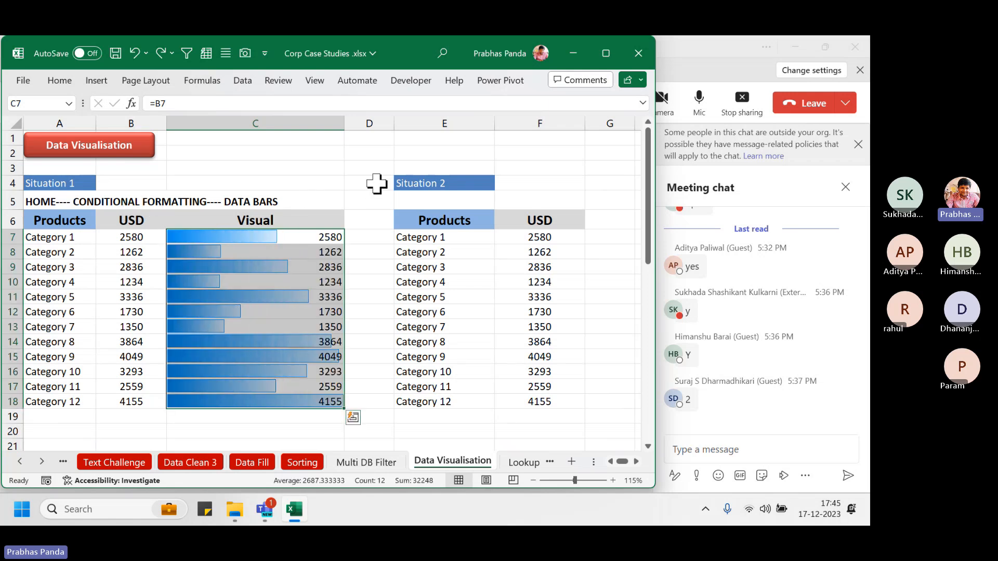
key("ctrl+z")
key("ctrl+z")
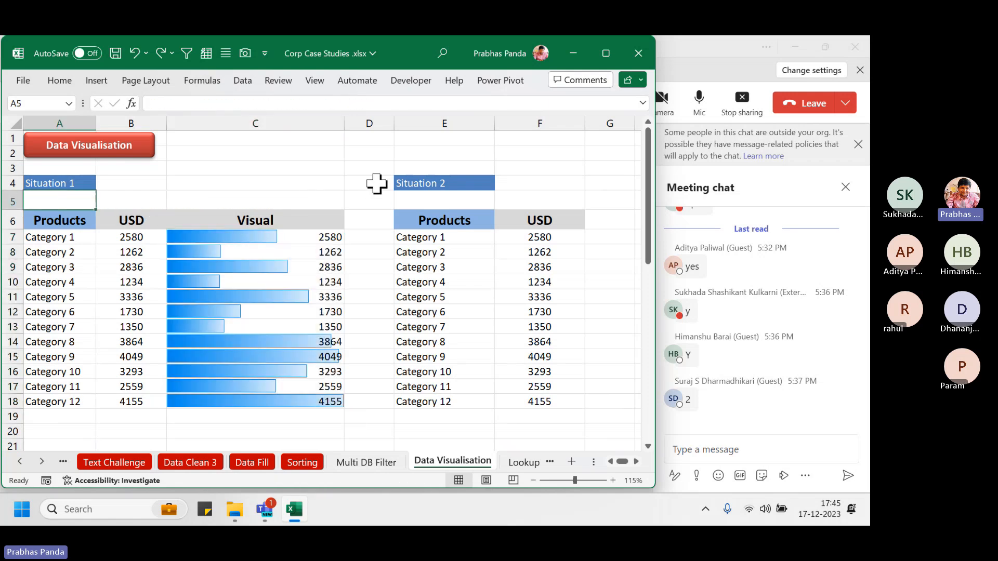
key("ctrl+y")
key("ctrl+y")
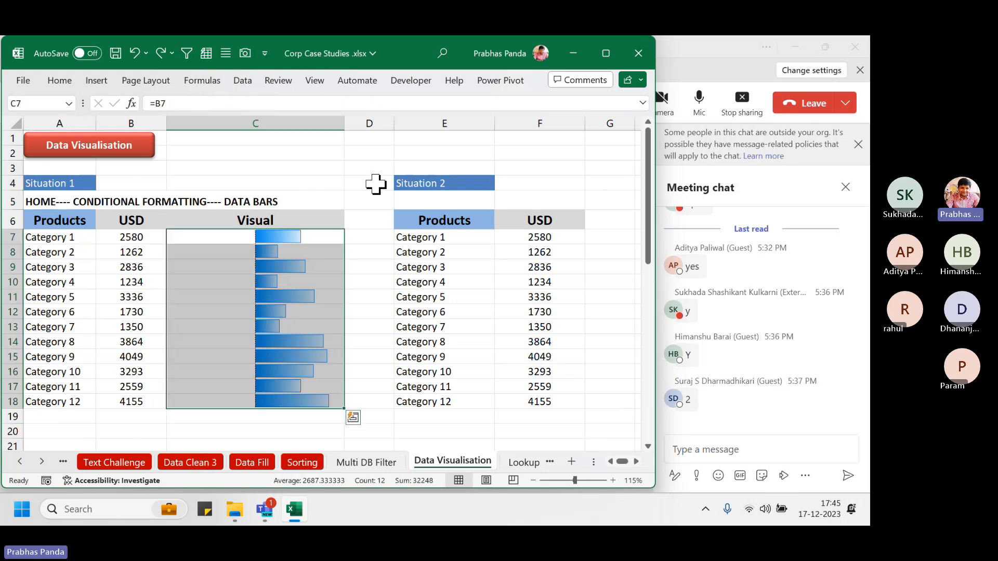
left_click(400, 200)
Narrow columns E and F of the Situation 2 table, column F to 12.09
key("Right")
key("Right")
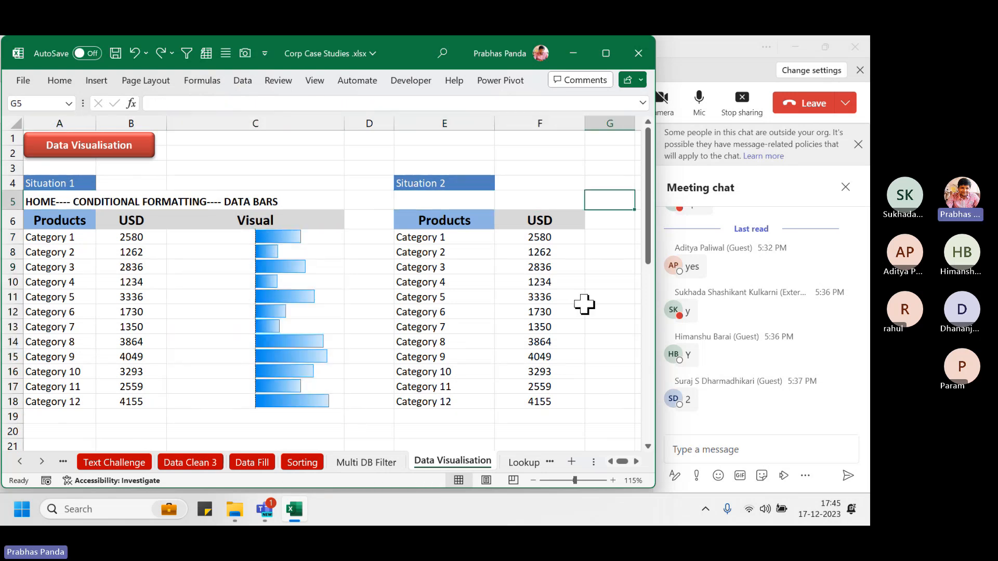
key("Right")
key("Right")
key("Right")
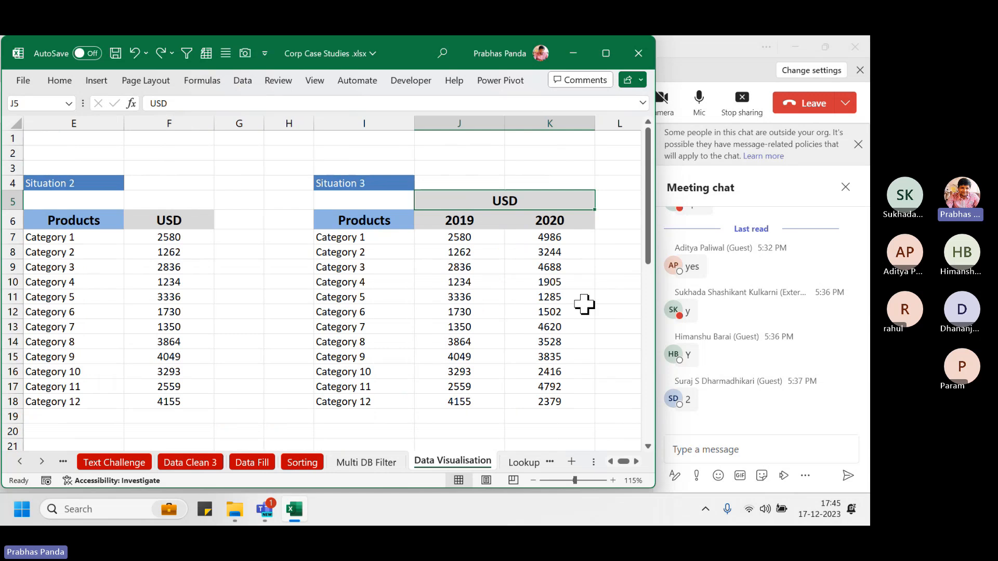
left_click(610, 462)
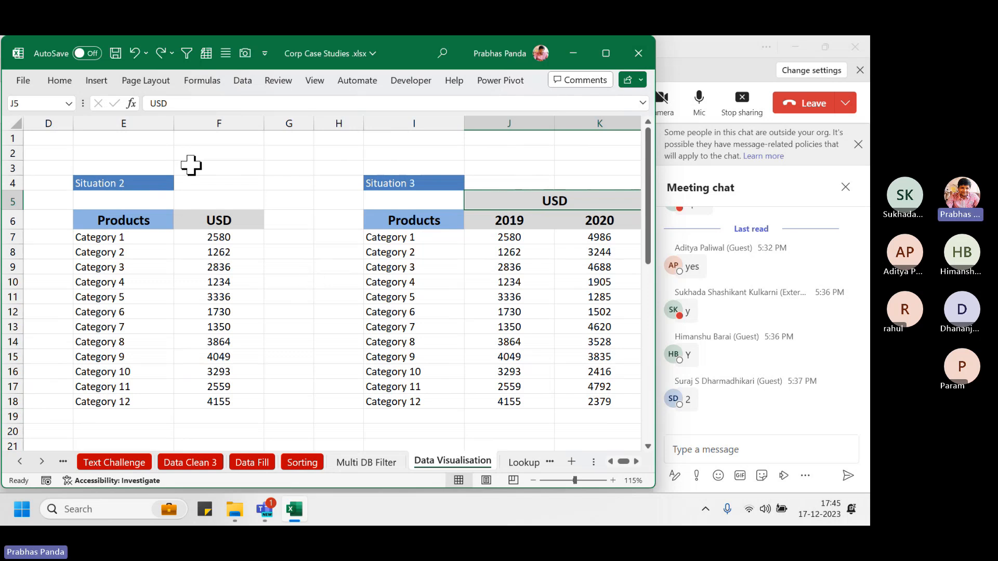
left_click_drag(173, 125, 154, 126)
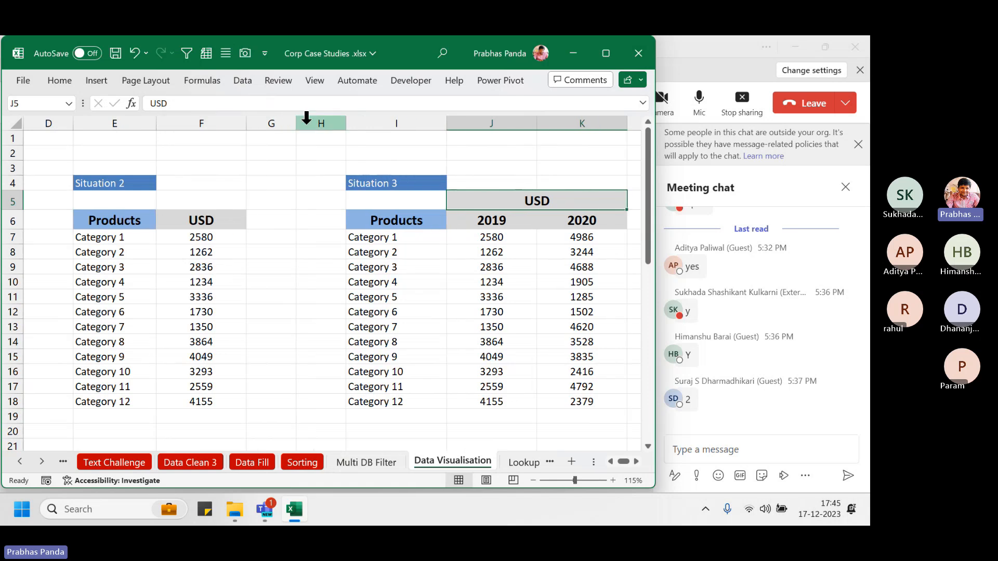
left_click_drag(248, 123, 224, 123)
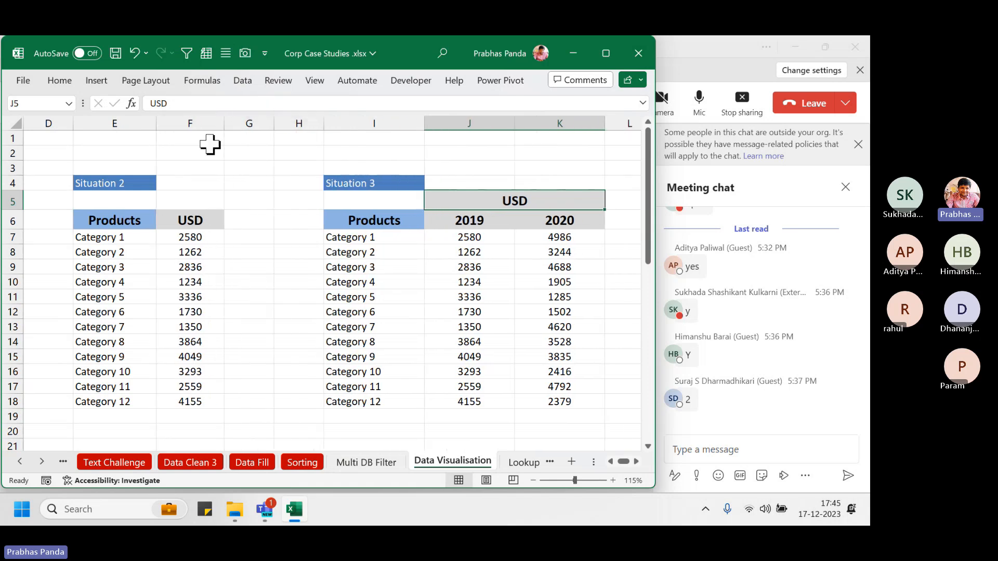
Add a Visual heading in G6, widen column G, and select USD values F7:F18
left_click(250, 218)
type("USD")
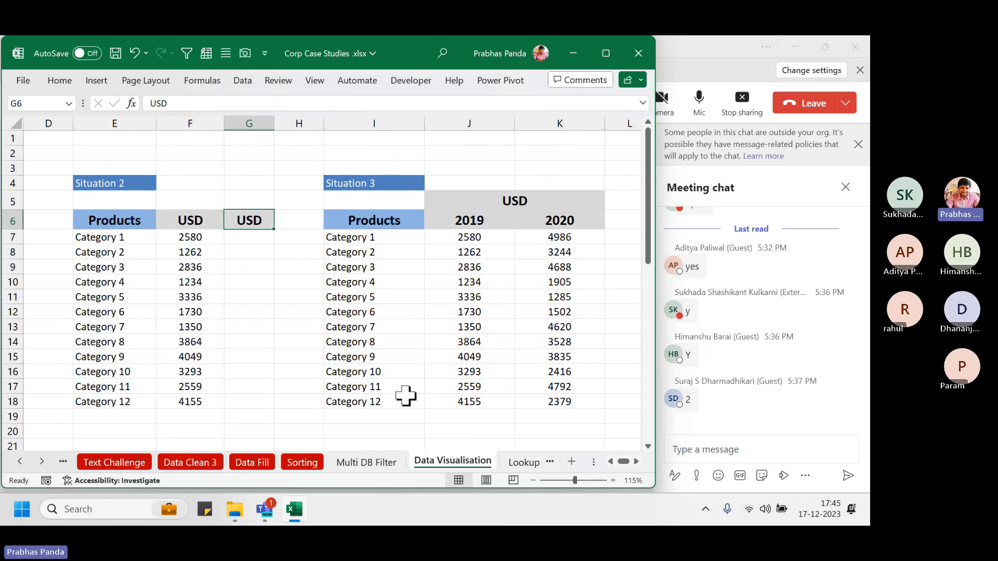
type("vISUAL")
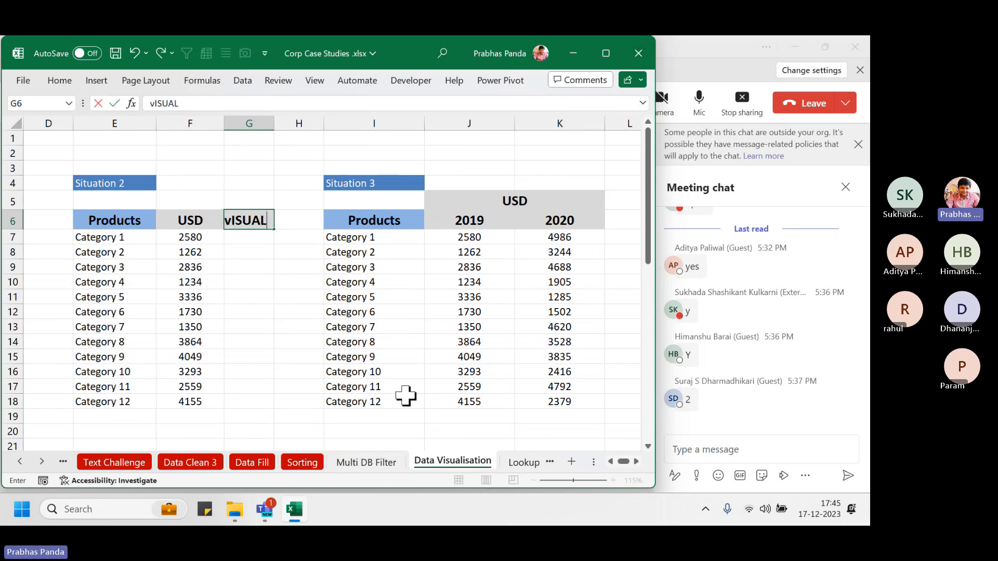
key("Return")
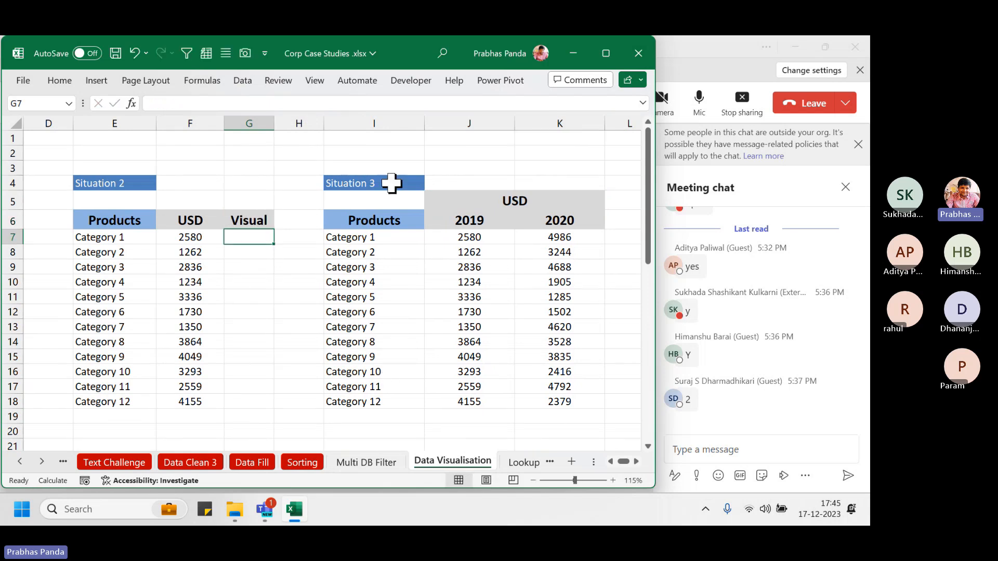
left_click_drag(274, 124, 388, 123)
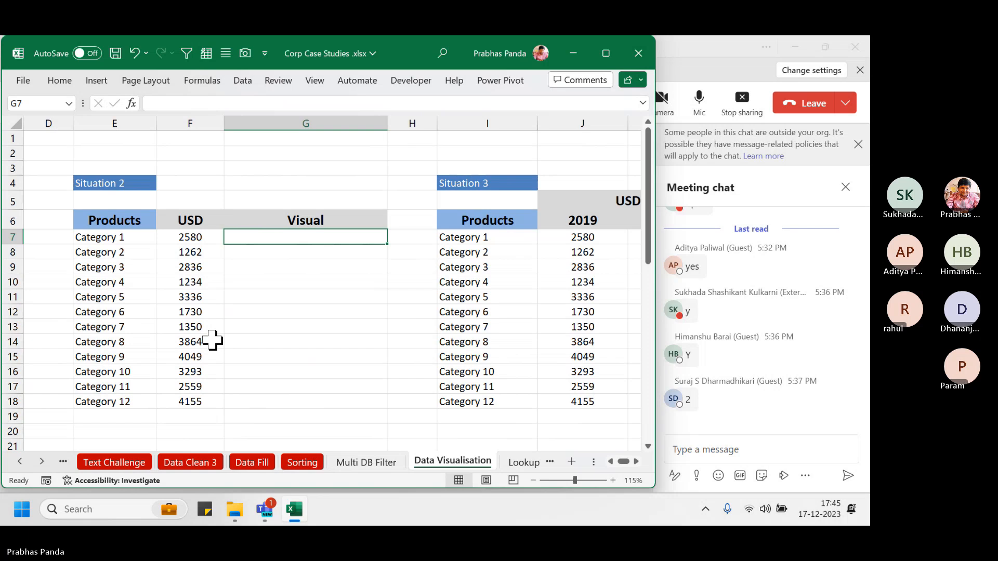
key("Left")
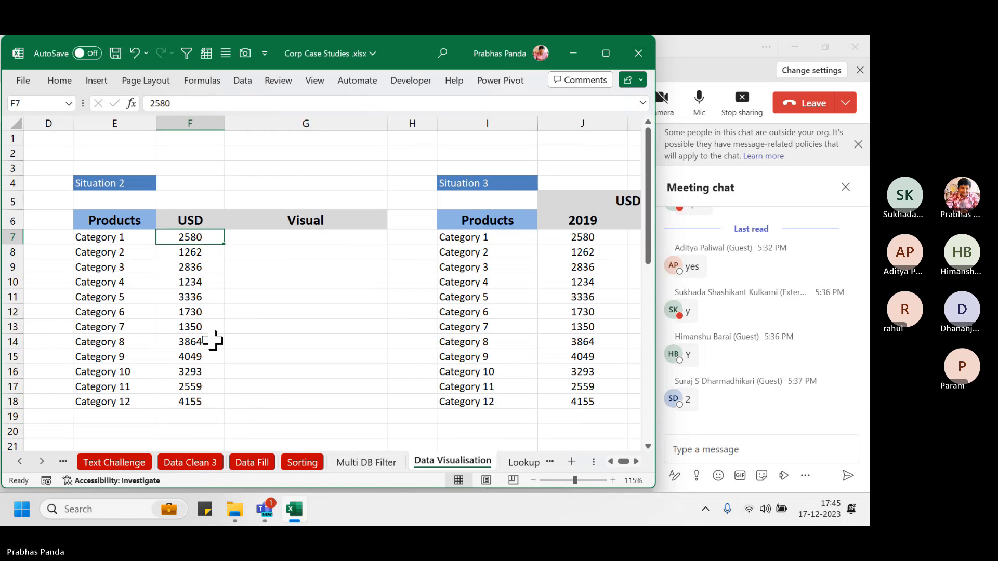
key("ctrl+shift+Down")
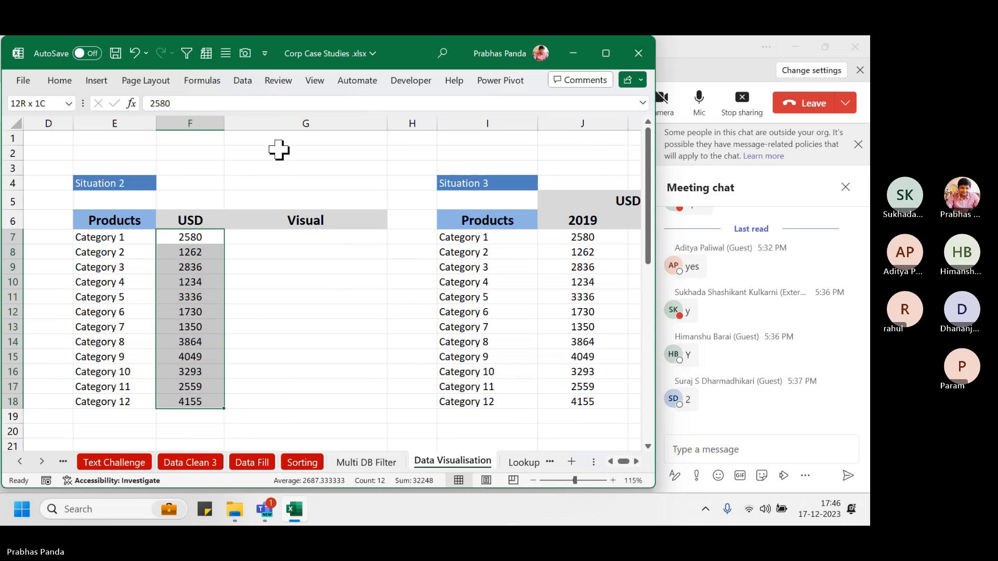
Select the USD values F7:F18 and bring up the Insert ribbon's sparkline type choices
left_click(95, 79)
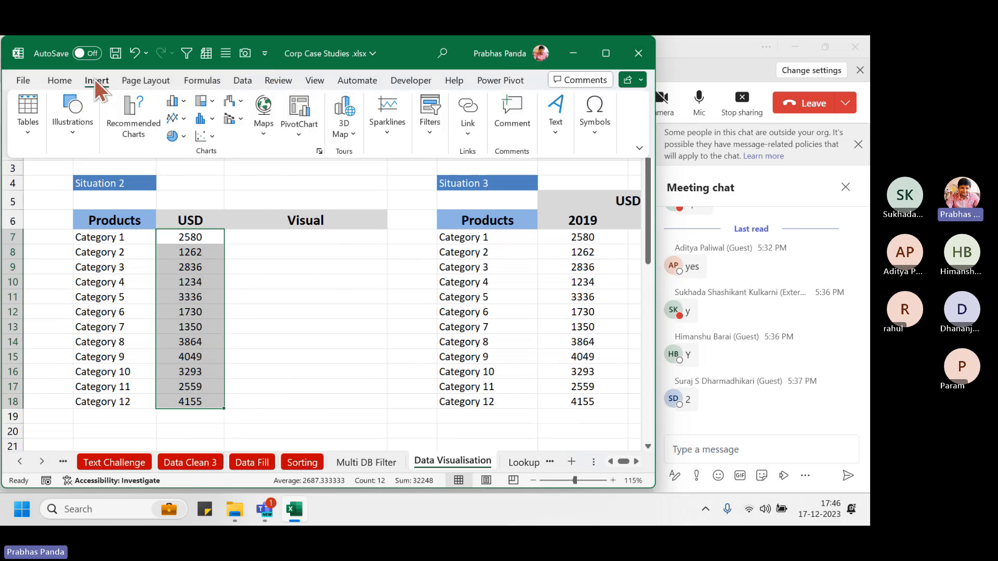
left_click(392, 138)
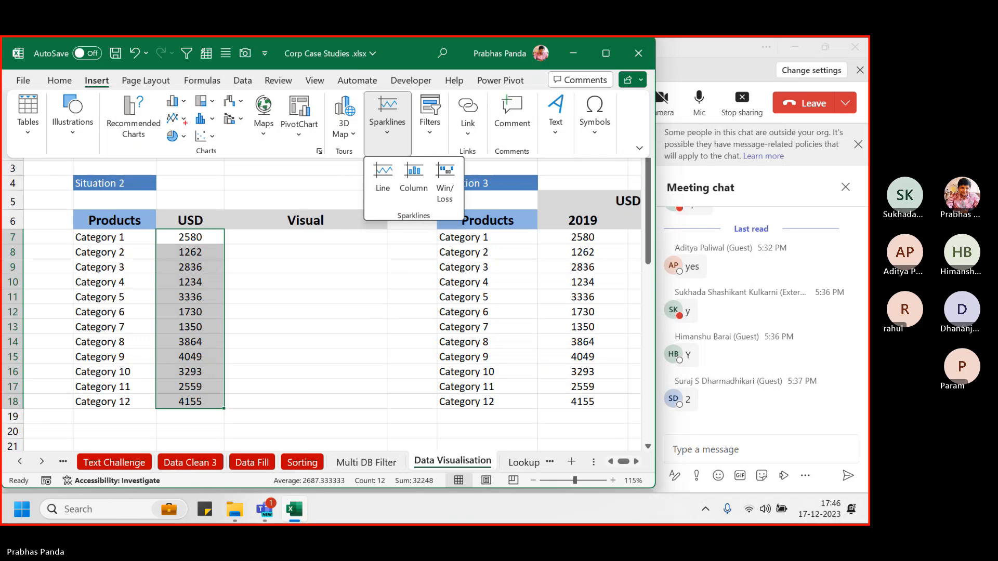
left_click_drag(72, 75, 126, 89)
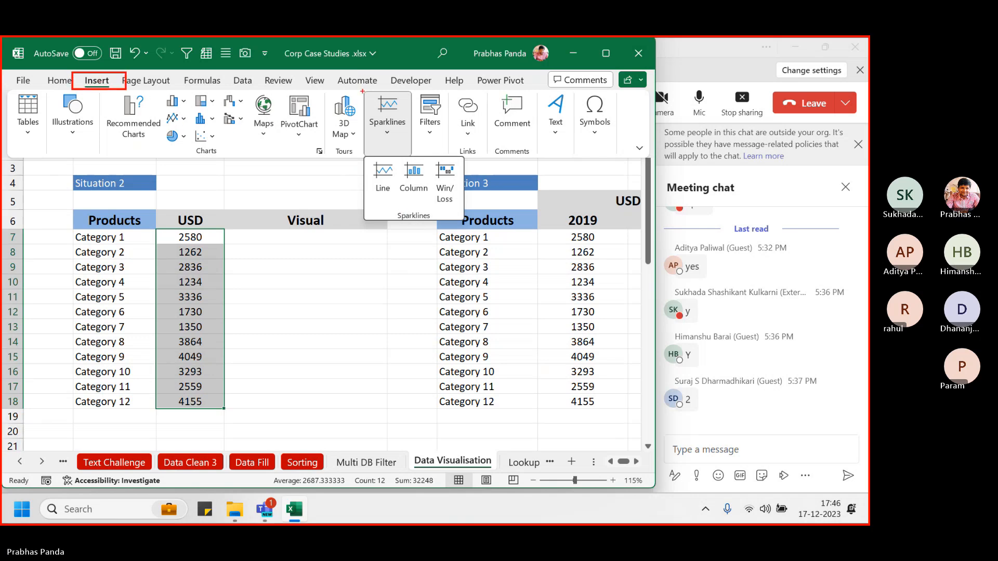
mouse_move(362, 78)
left_mouse_down()
mouse_move(397, 138)
mouse_move(427, 151)
left_mouse_up()
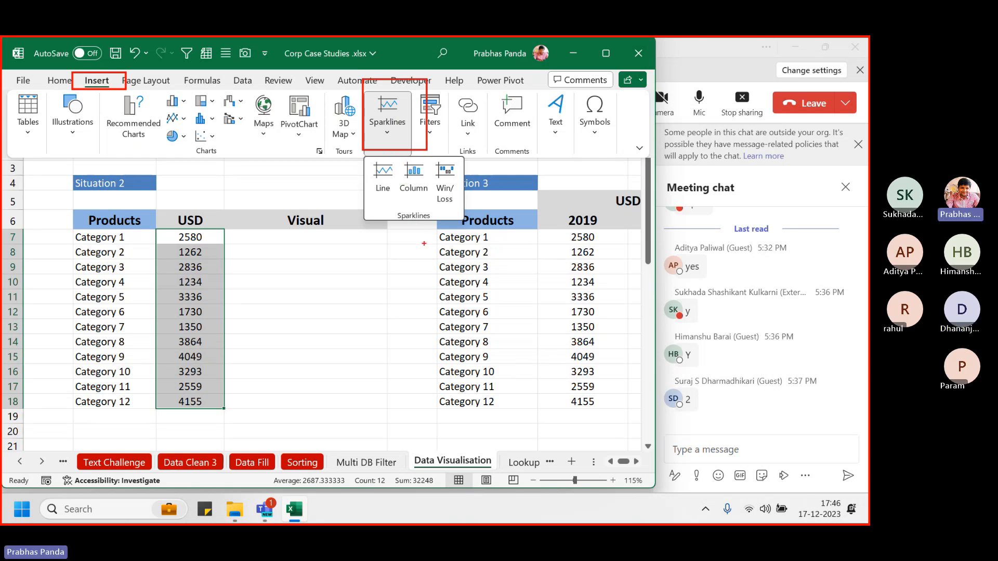
key("Escape")
left_click(92, 82)
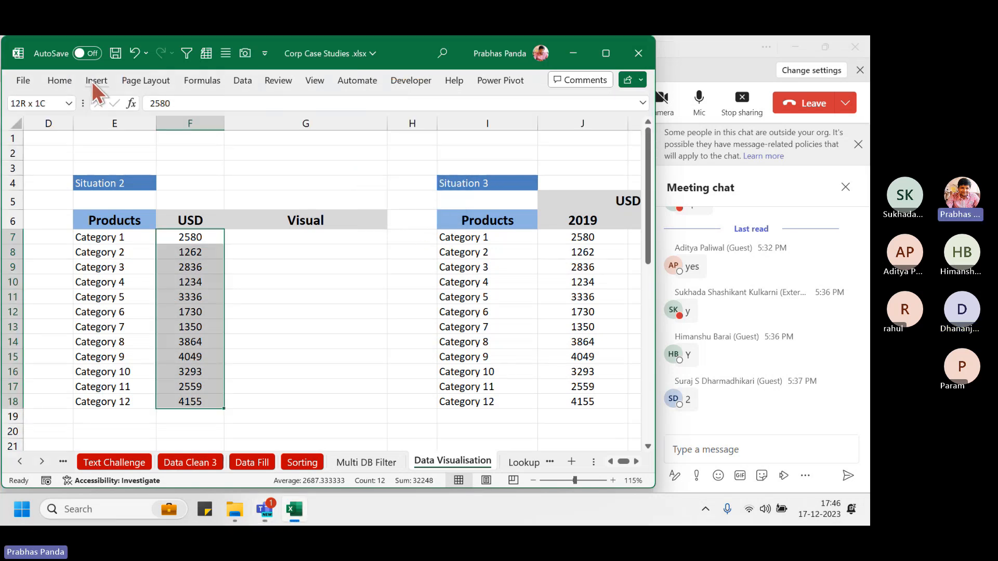
left_click(95, 82)
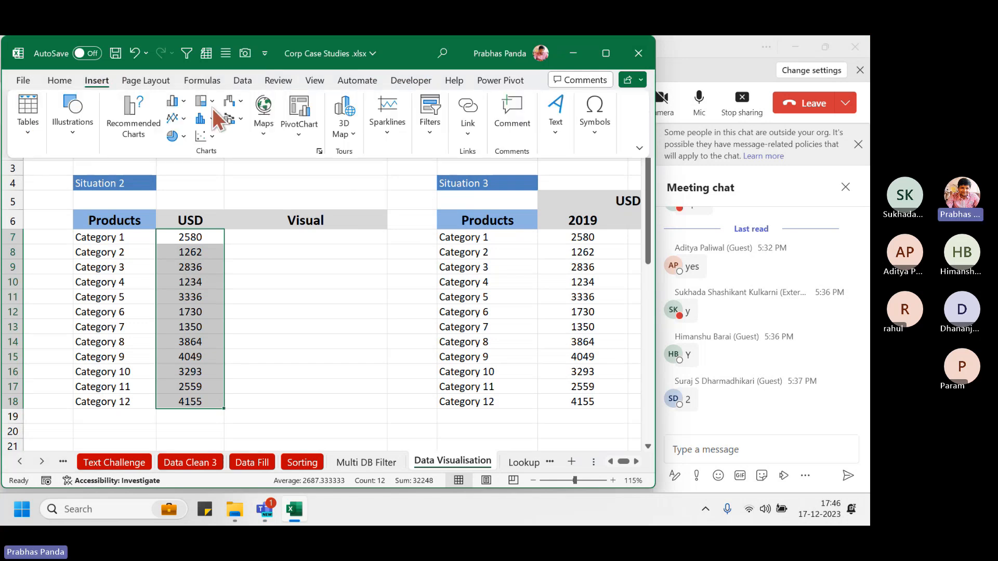
left_click(386, 128)
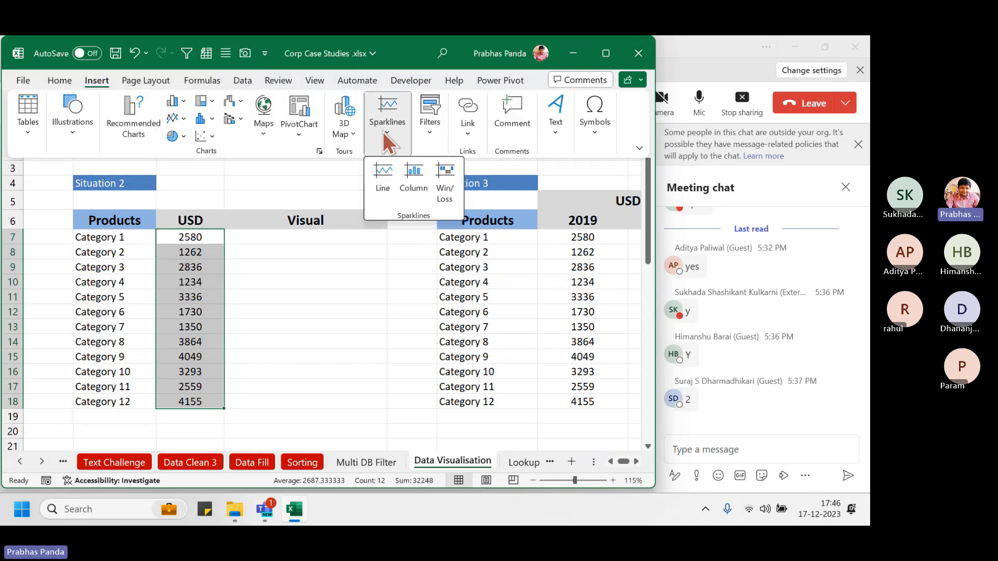
Create a column sparkline from F7:F18 with location range $G$7
left_click(422, 185)
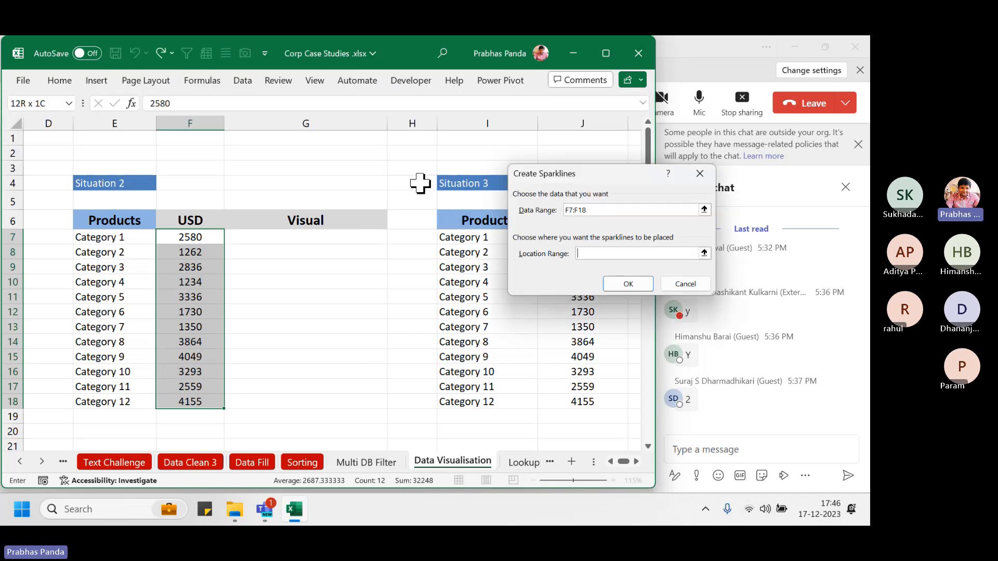
left_click_drag(552, 170, 471, 143)
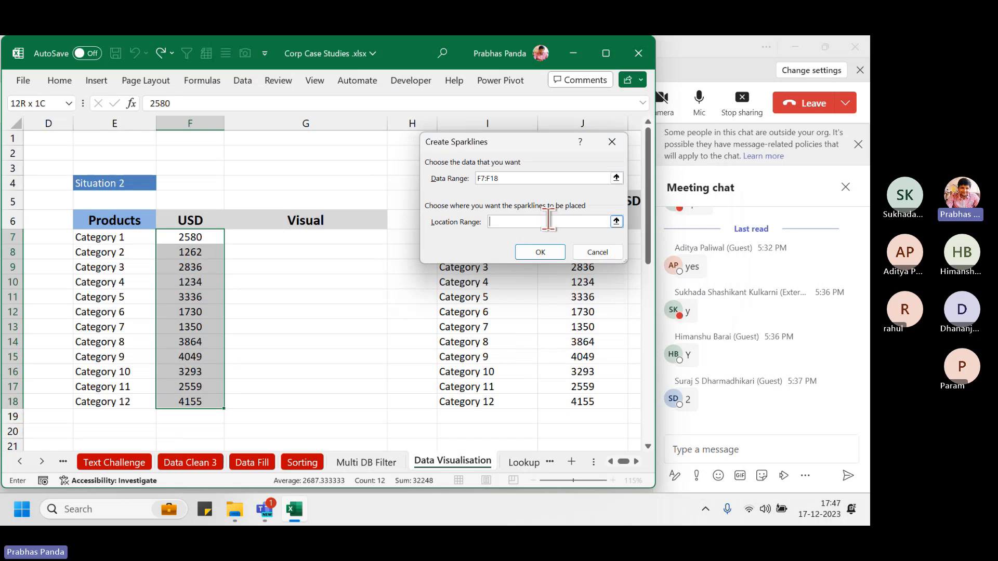
left_click(279, 239)
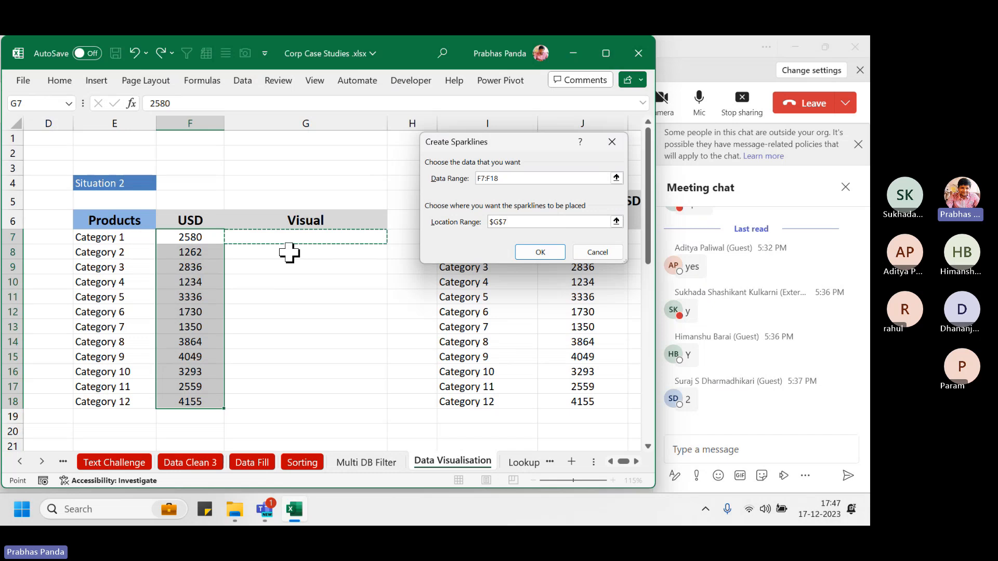
left_click(539, 252)
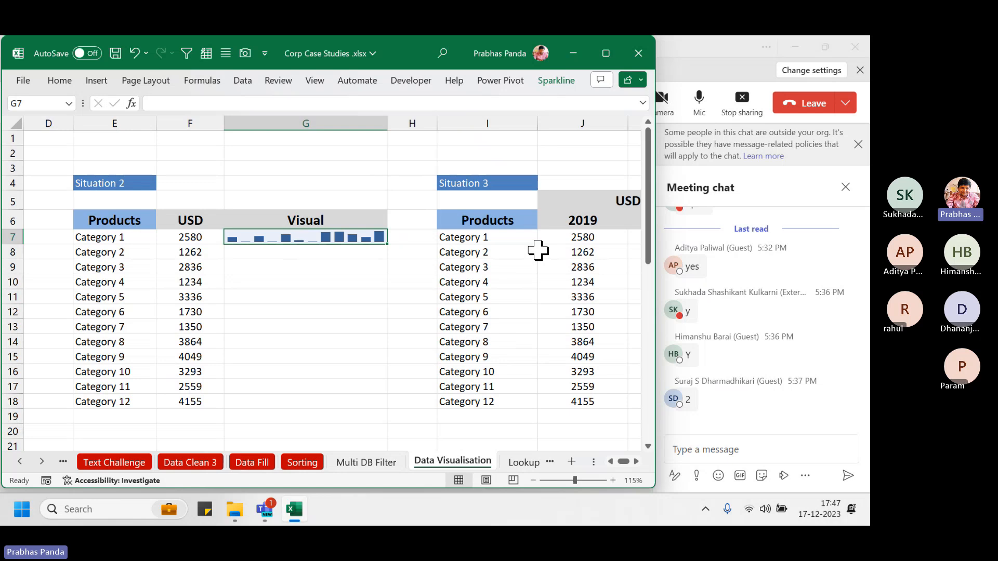
Merge & Center cells G7:G18 so the sparkline fills one tall cell
key("shift+Down")
key("shift+Down")
key("shift+Down")
key("shift+Down")
key("shift+Down")
key("shift+Down")
key("shift+Down")
key("shift+Down")
key("shift+Down")
key("shift+Down")
key("shift+Down")
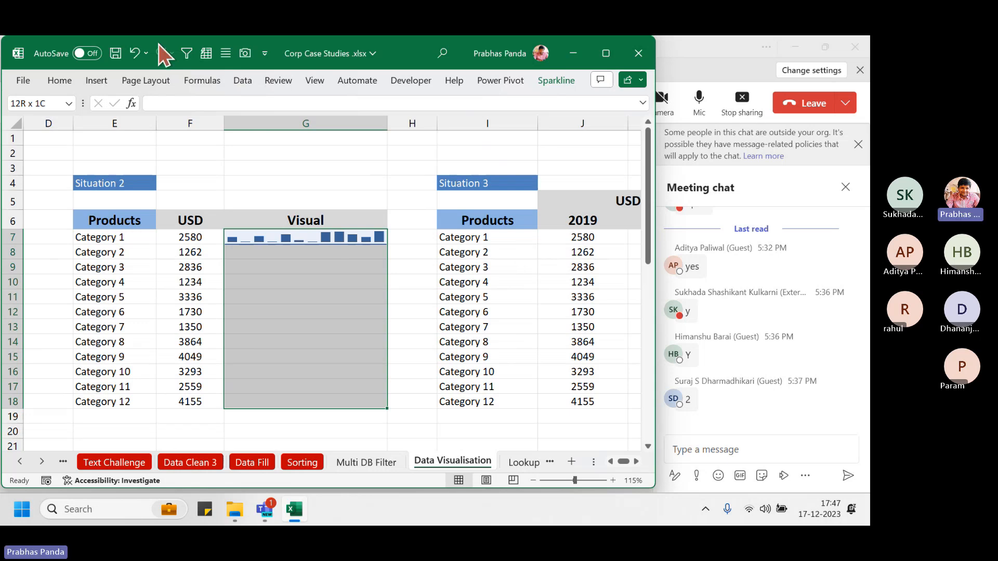
left_click(63, 83)
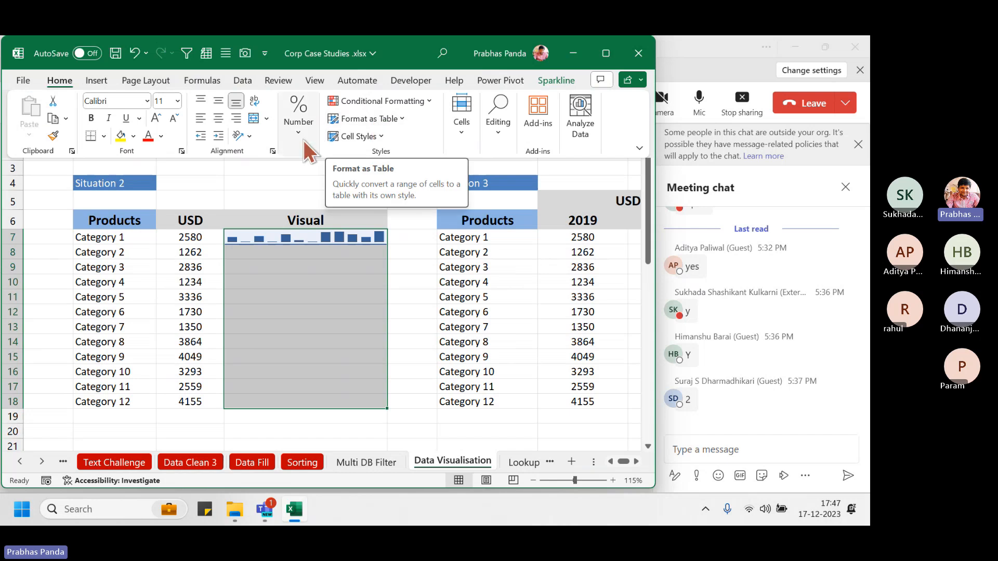
left_click(257, 119)
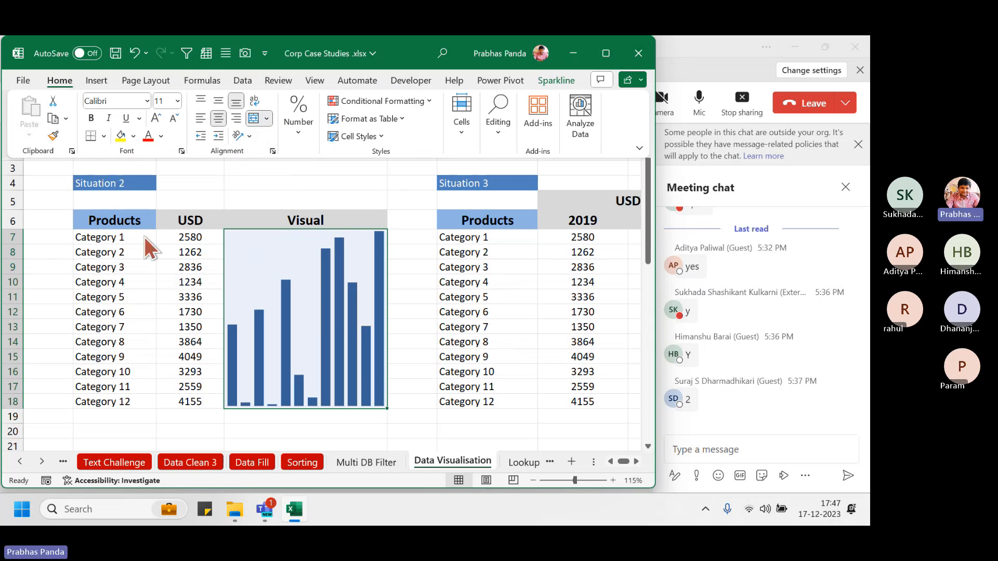
left_click(110, 203)
left_click(109, 200)
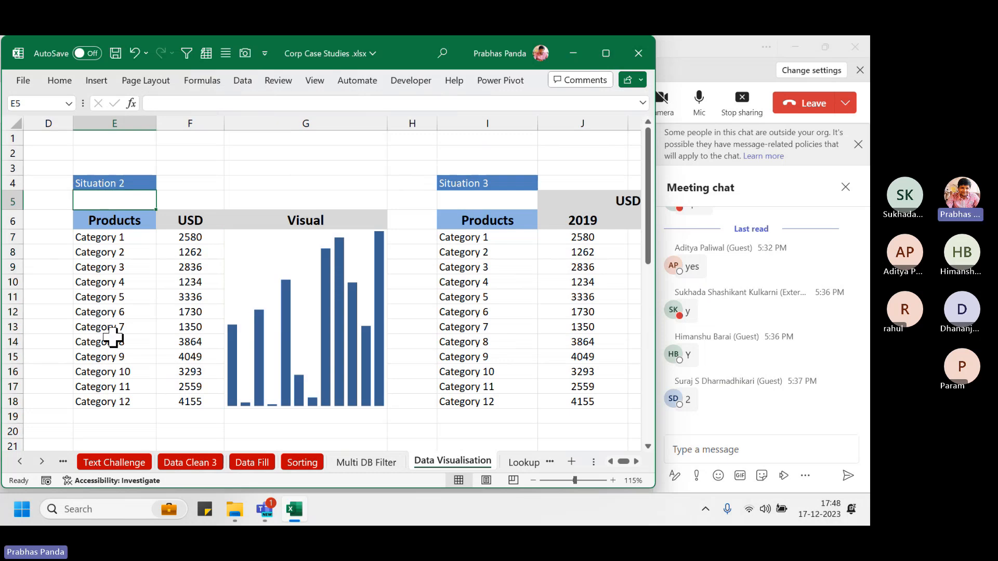
Enter 'INSERT----- SPARKLINES------ COLUMN SPARKLINES' in E5 and make it bold and underlined
type("INSERT")
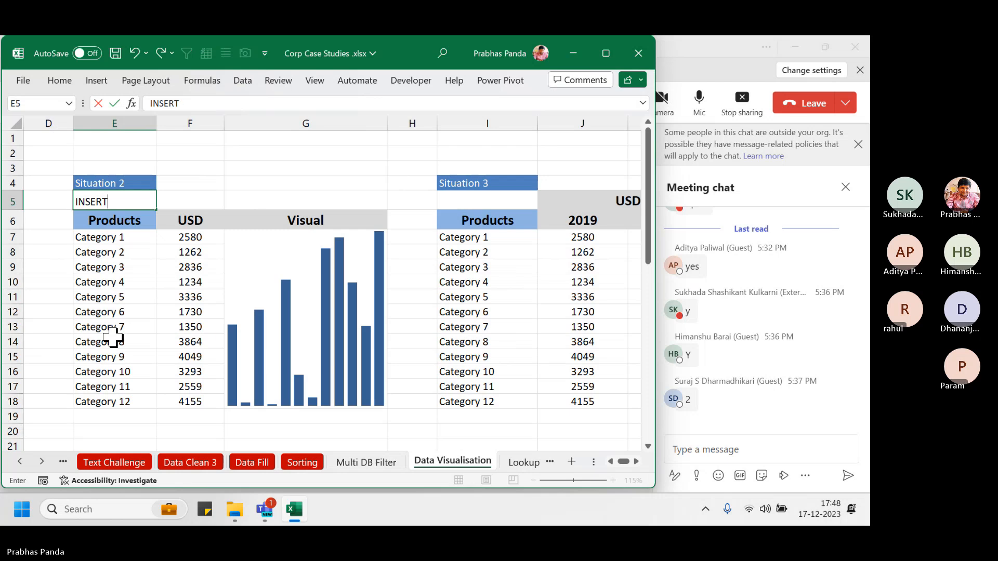
type("----- SPARKLINES------")
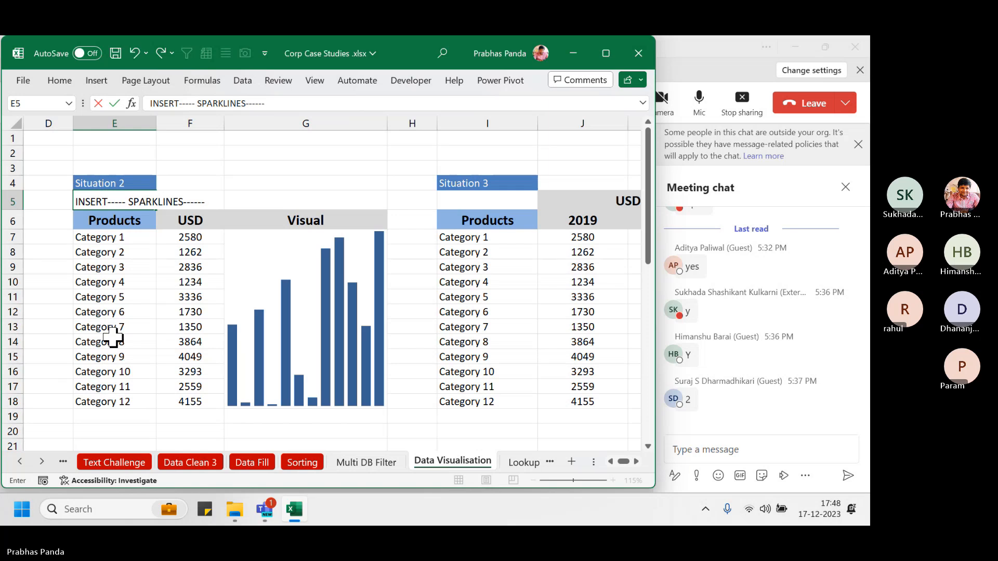
type(" COLUMN SP")
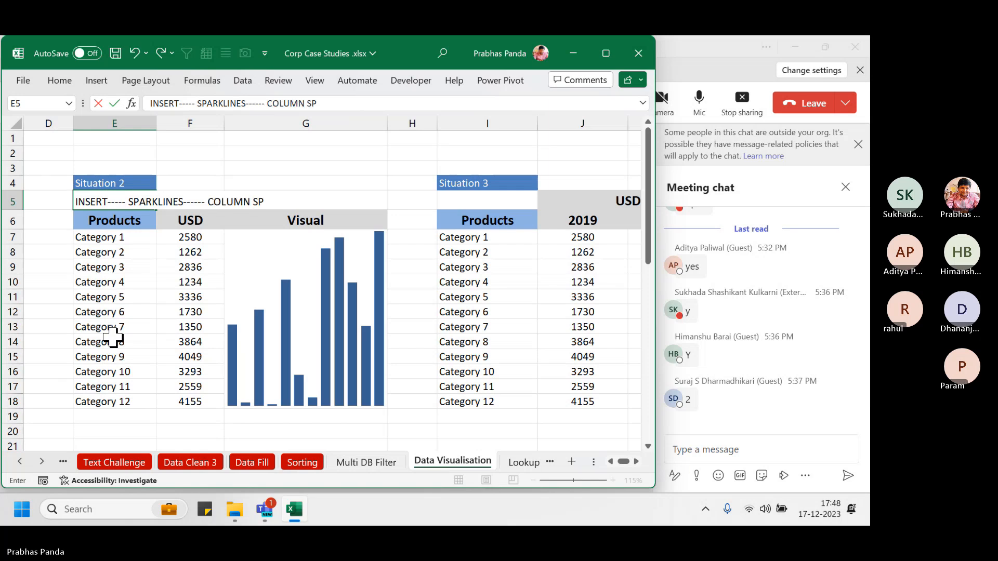
type("ARKLINES")
key("Return")
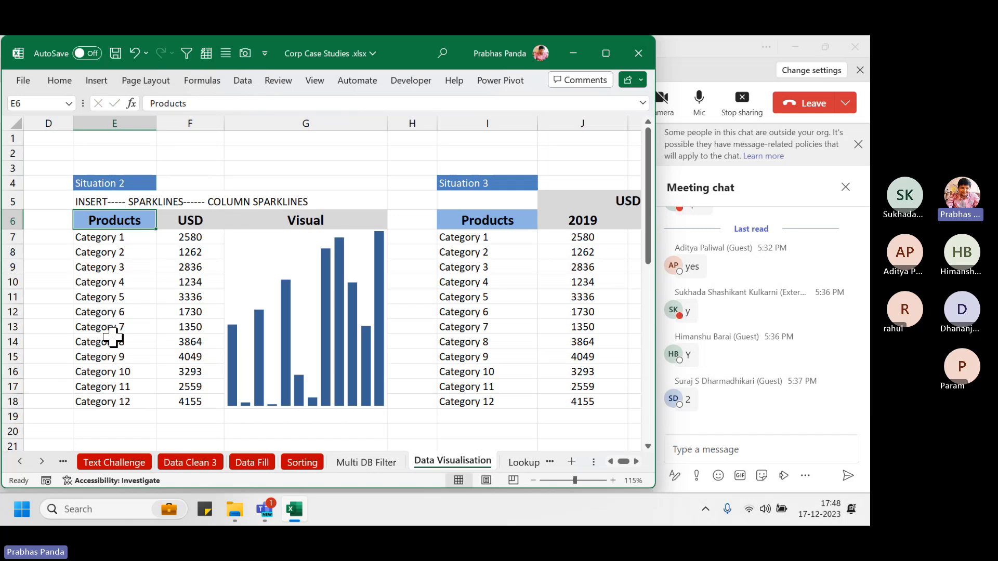
key("Up")
key("ctrl+b")
key("ctrl+u")
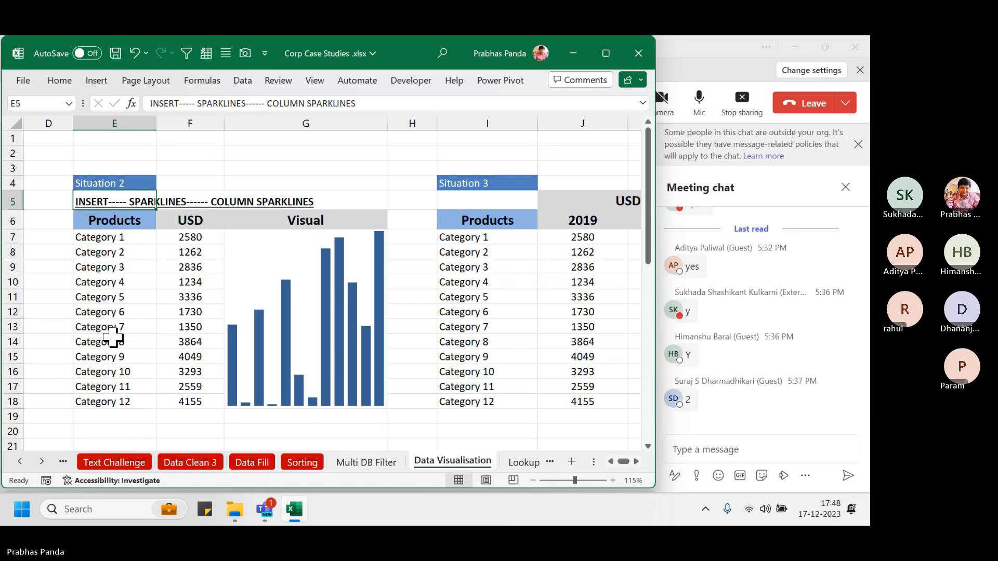
left_click(161, 269)
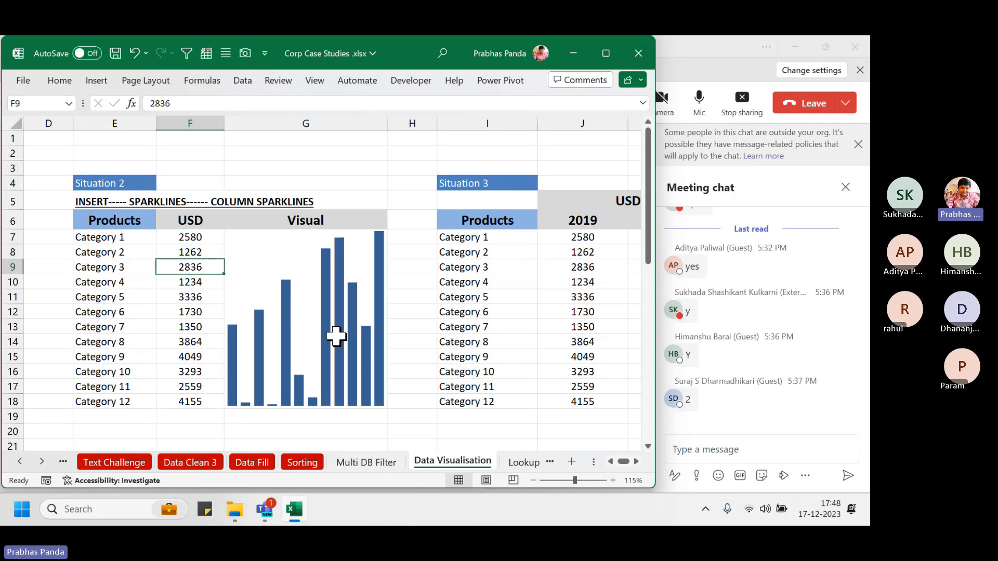
Sort the table E6:F18 by USD, largest to smallest (4155 down to 1234)
left_click(124, 225)
left_click_drag(191, 311, 169, 399)
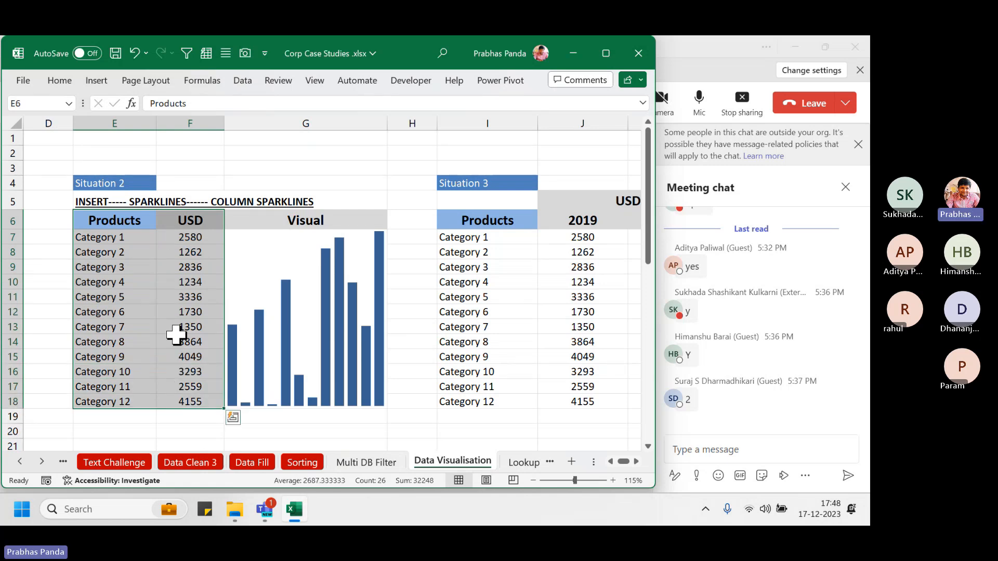
key("alt")
key("d")
key("s")
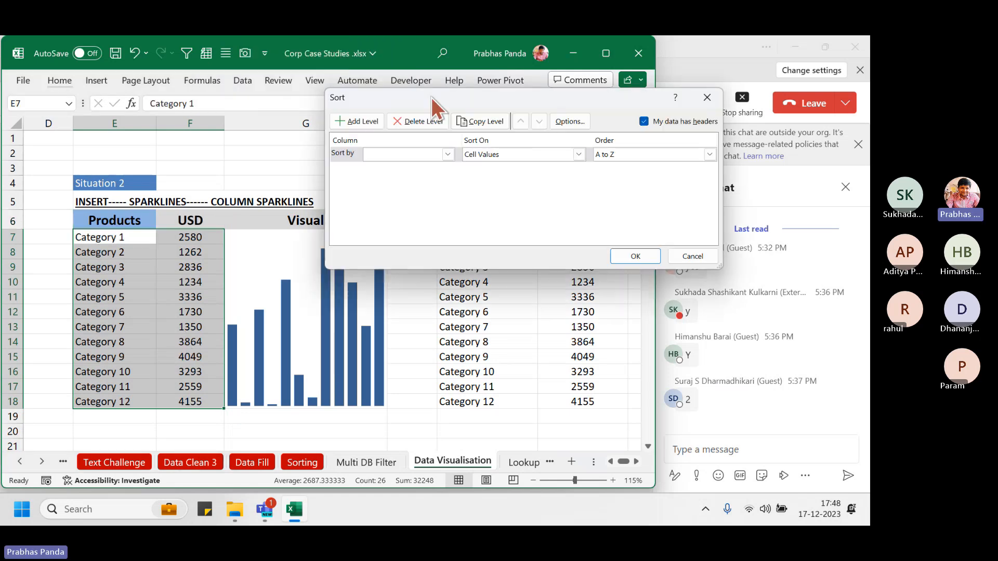
left_click(406, 154)
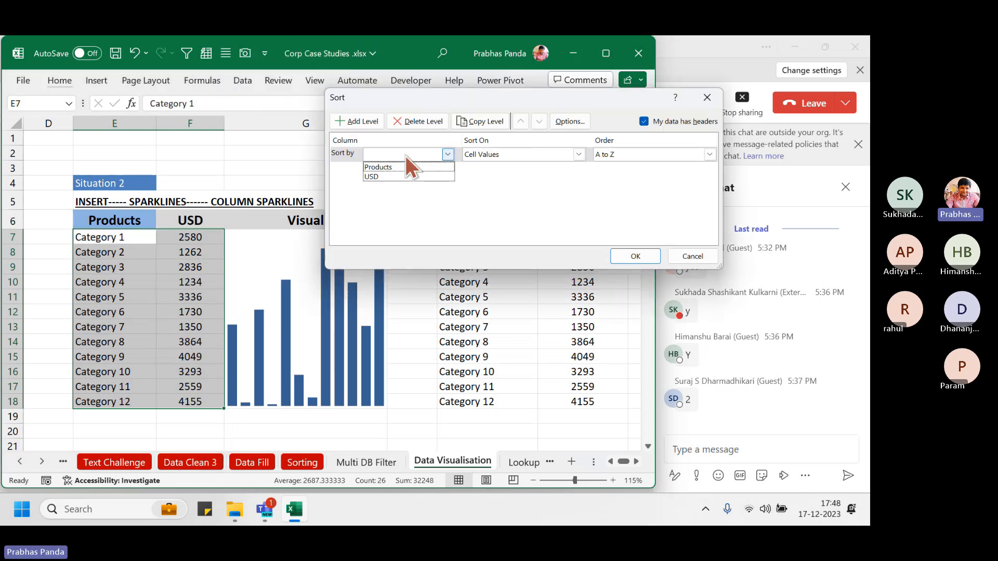
left_click(395, 179)
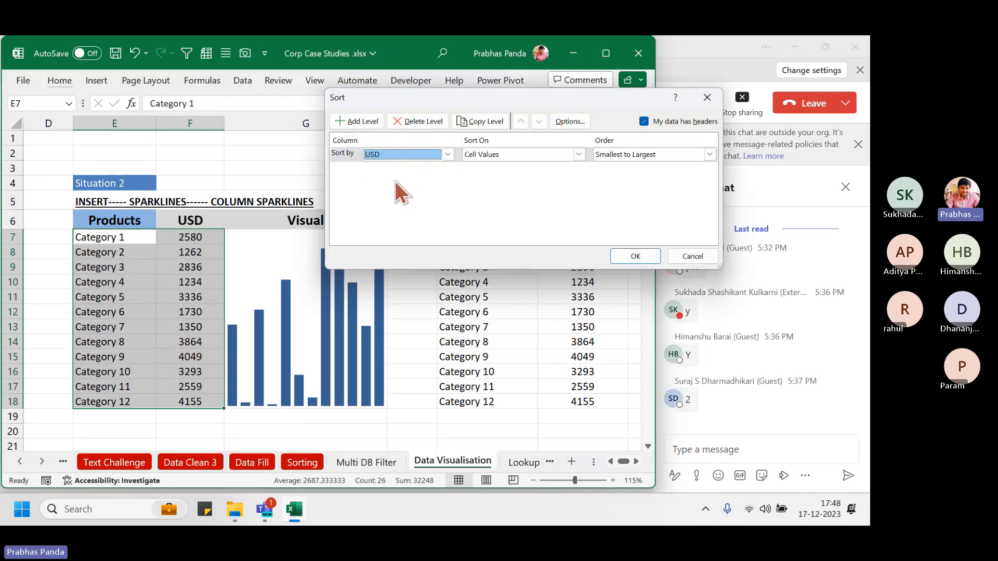
left_click(645, 153)
left_click(634, 175)
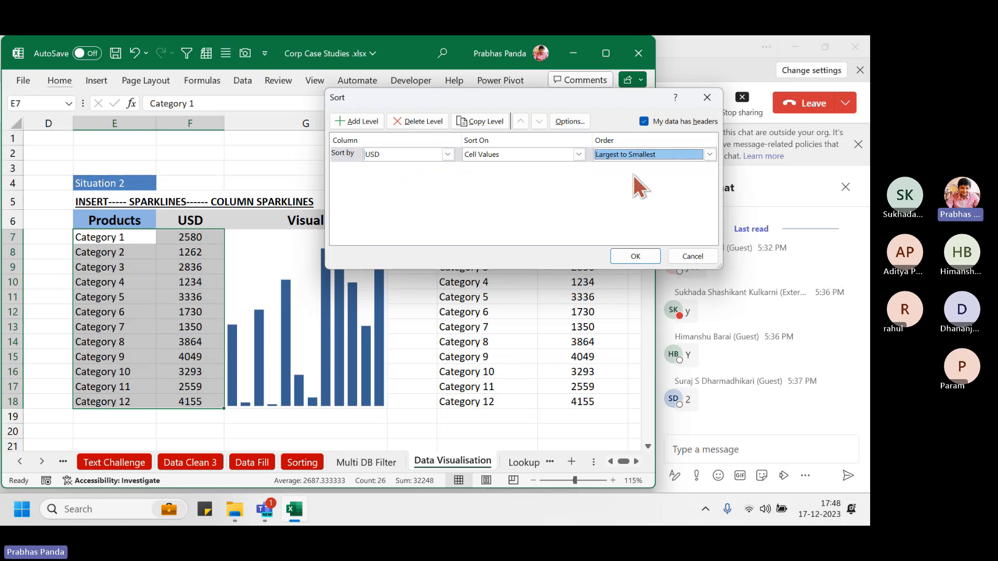
left_click(636, 257)
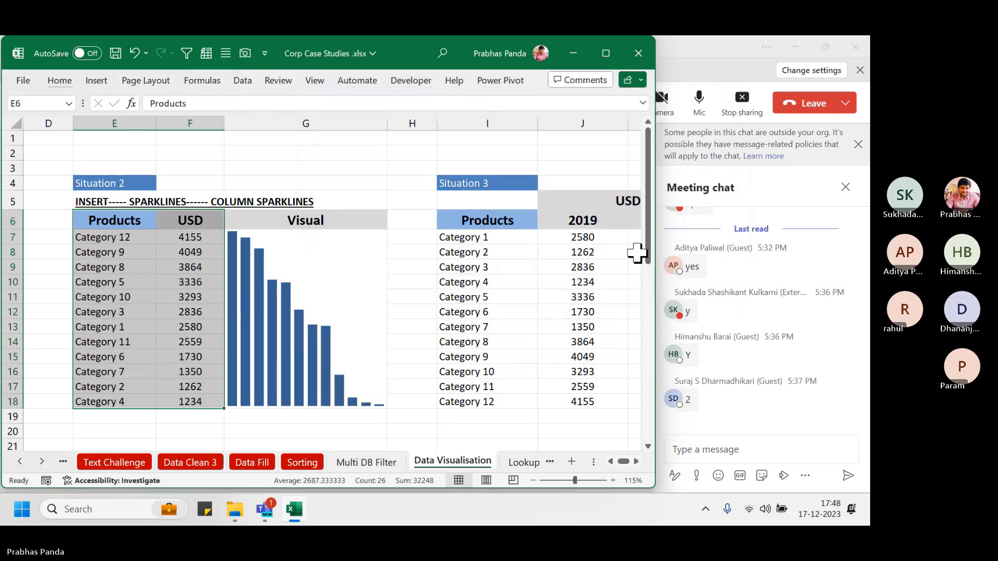
left_click(338, 276)
left_click(292, 155)
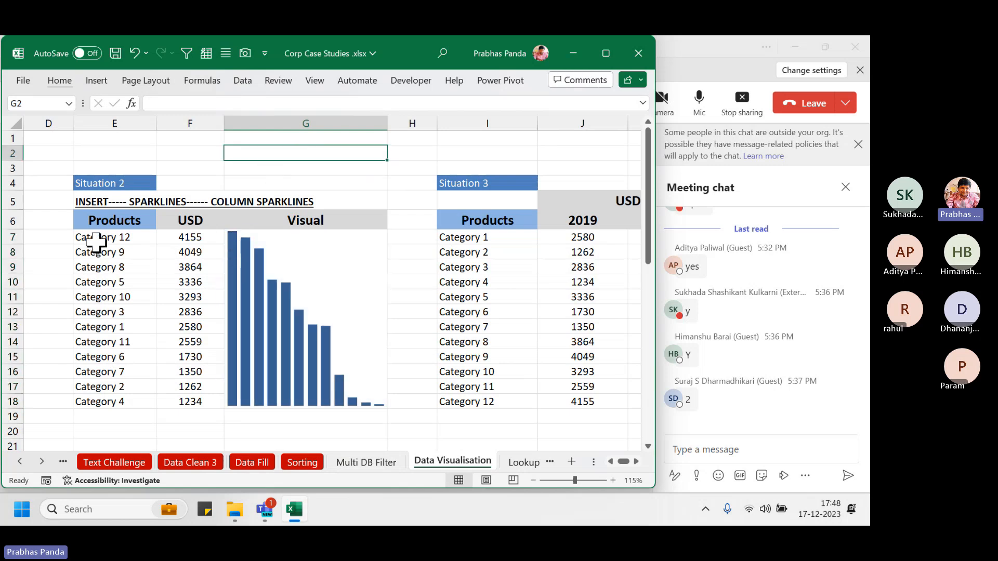
left_click_drag(91, 239, 184, 237)
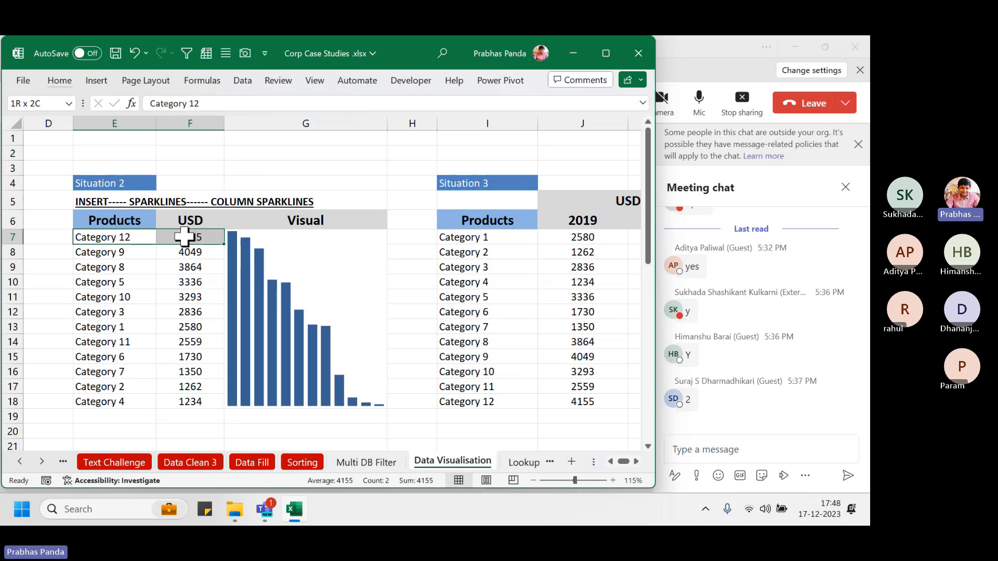
left_click_drag(104, 401, 218, 399)
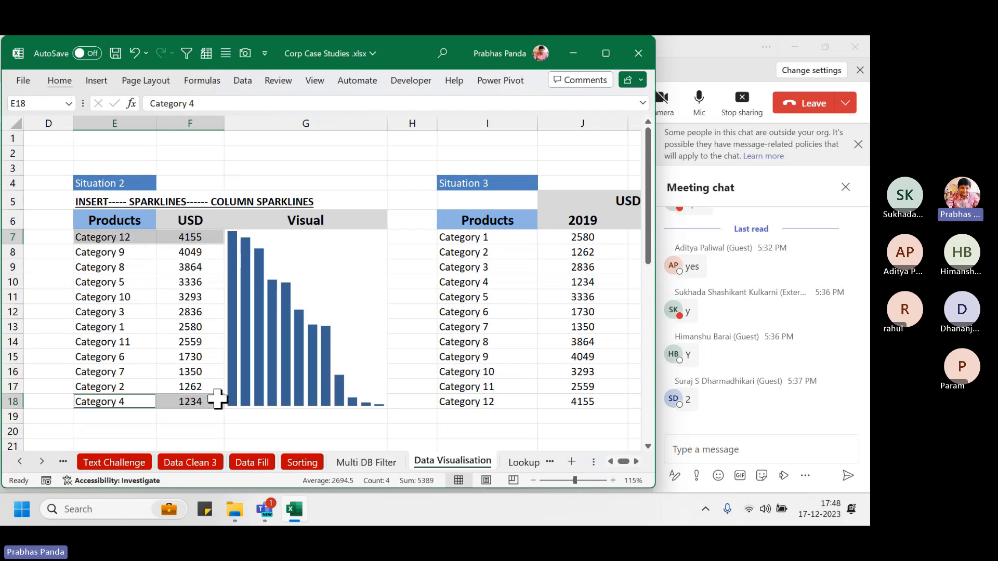
key("ctrl+2")
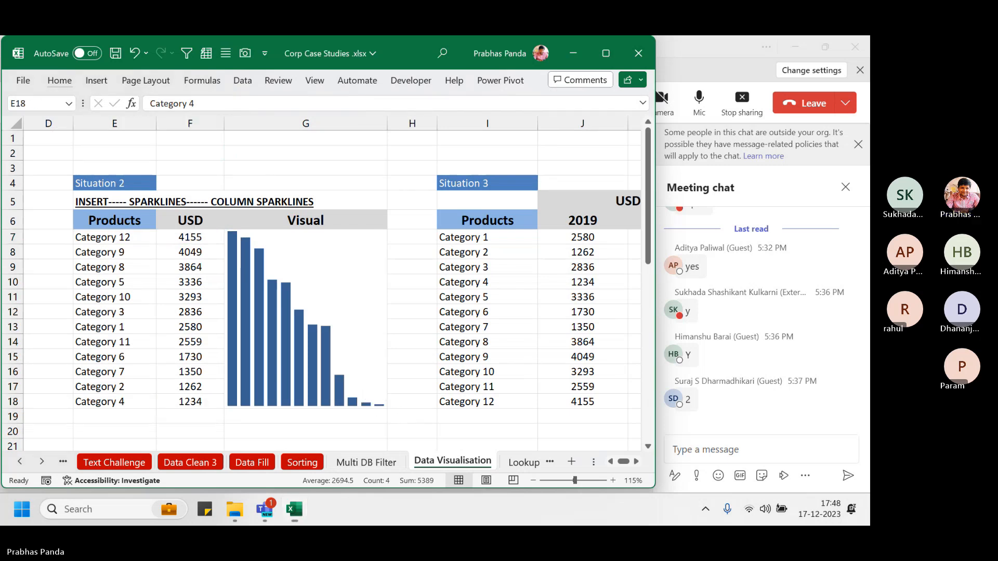
mouse_move(371, 394)
left_mouse_down()
mouse_move(395, 418)
mouse_move(206, 405)
left_mouse_up()
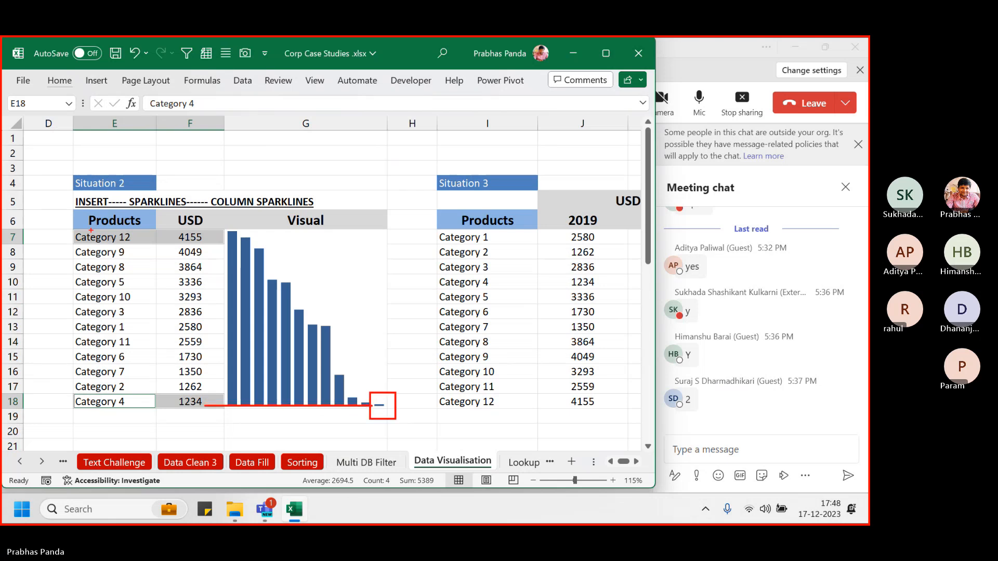
left_click_drag(65, 224, 219, 247)
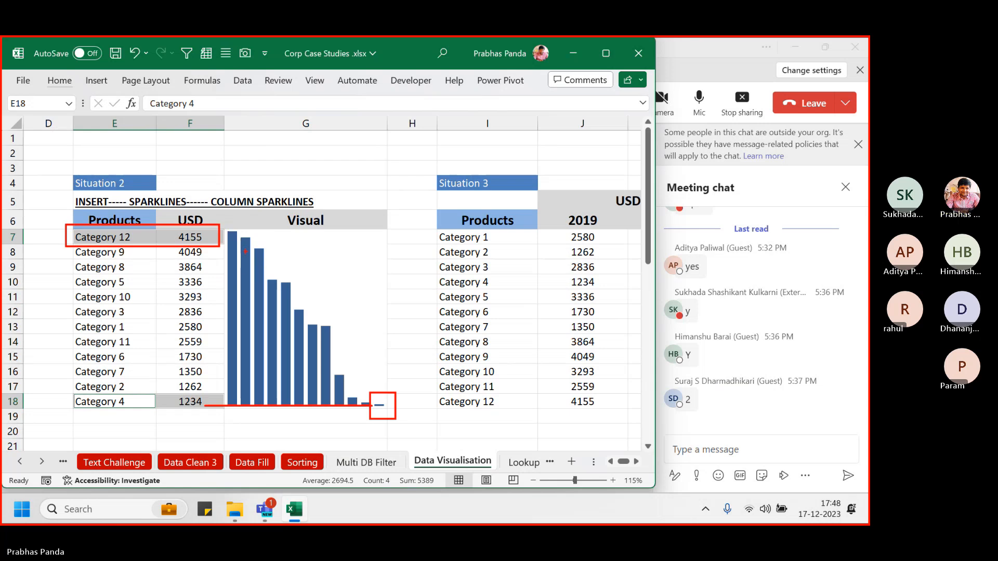
left_click_drag(226, 218, 254, 281)
left_click_drag(207, 232, 233, 232)
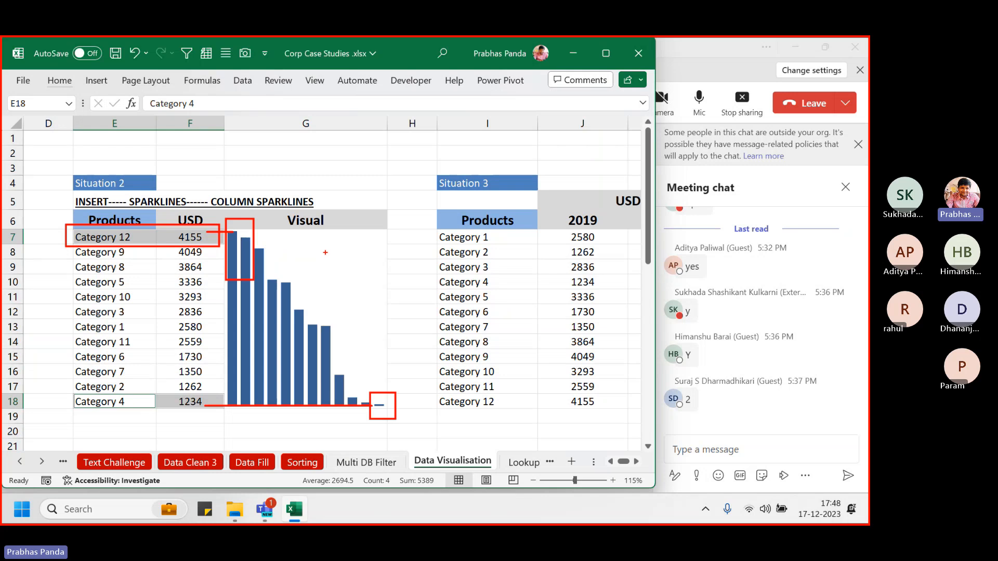
key("Escape")
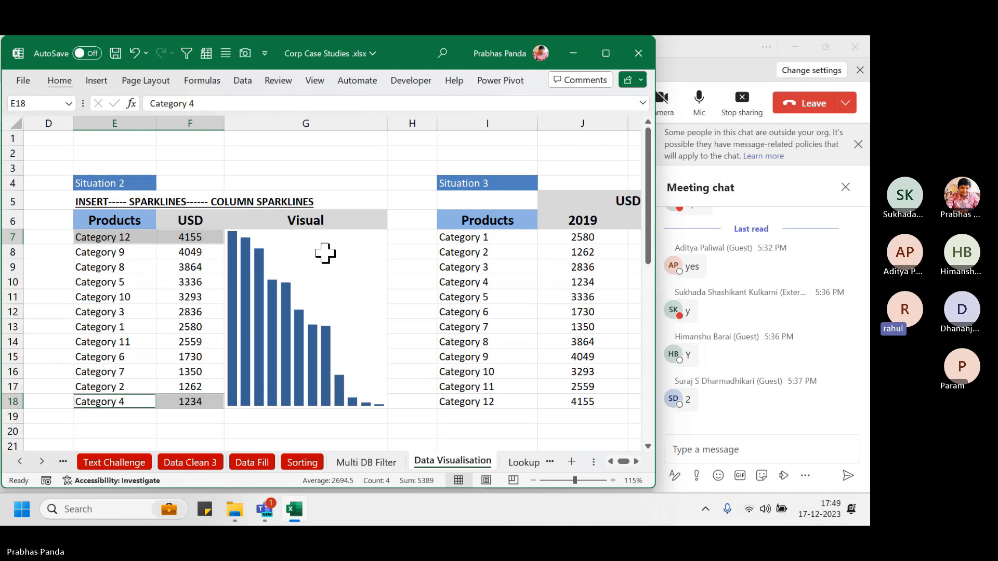
Dismiss the external-participants notice and close the Teams meeting chat pane
left_click(706, 54)
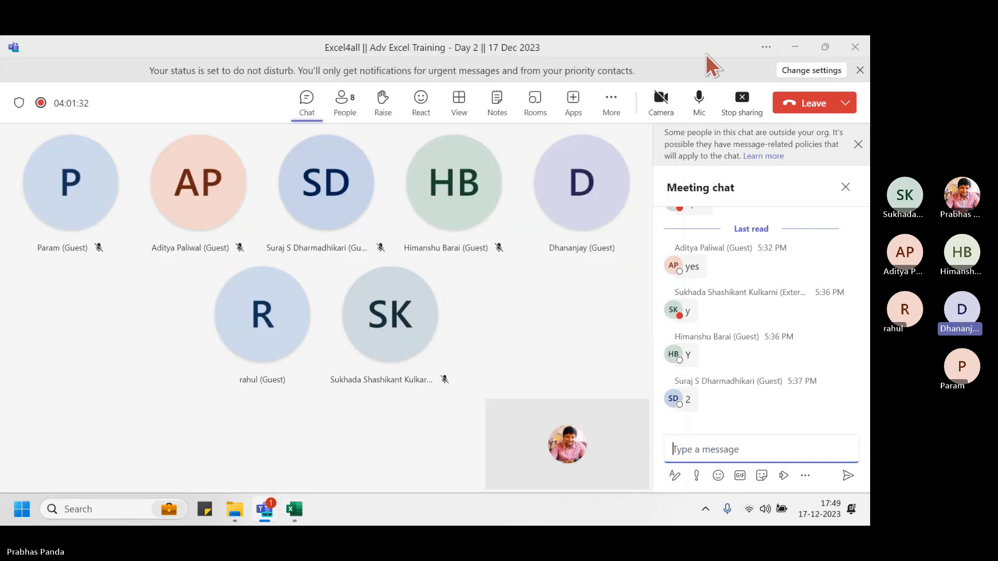
left_click(858, 144)
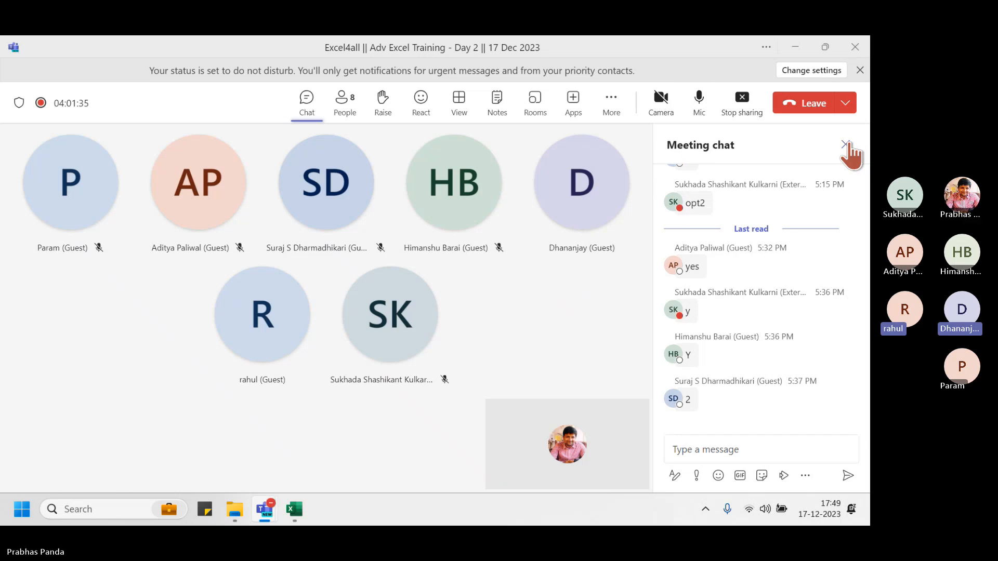
left_click(846, 145)
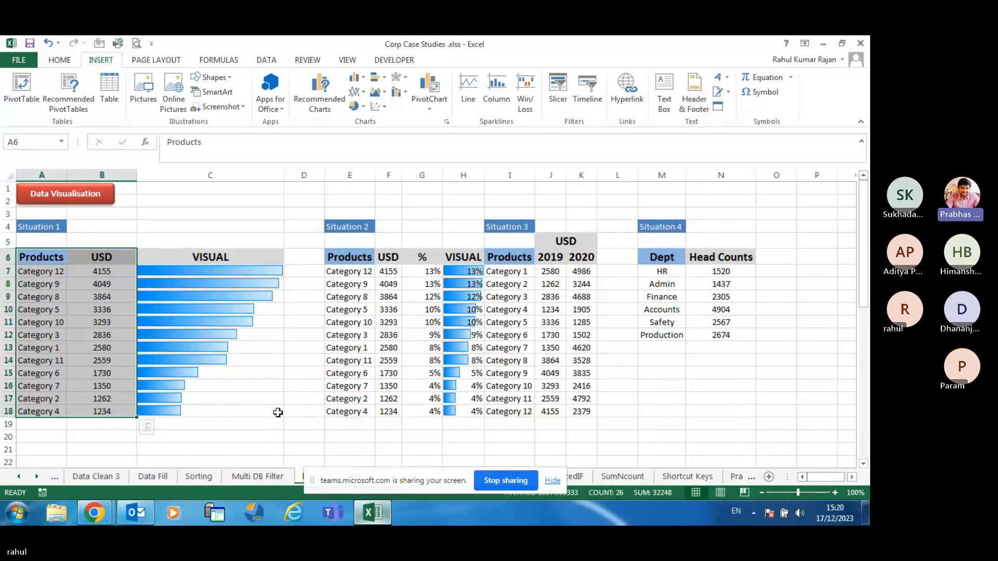
Glance at the Line Chart types, then bring the Teams meeting window and its chat forward
left_click(367, 93)
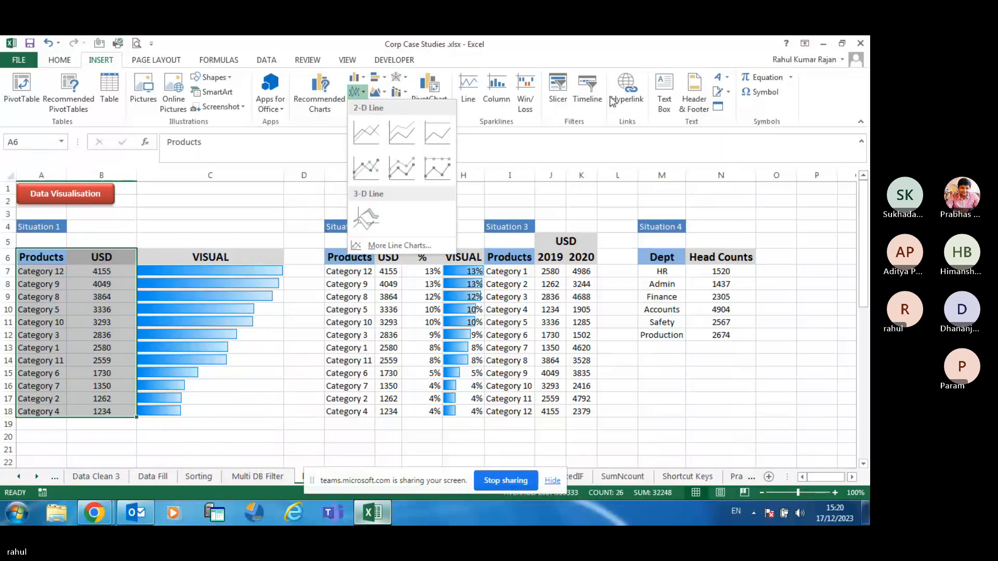
left_click(508, 126)
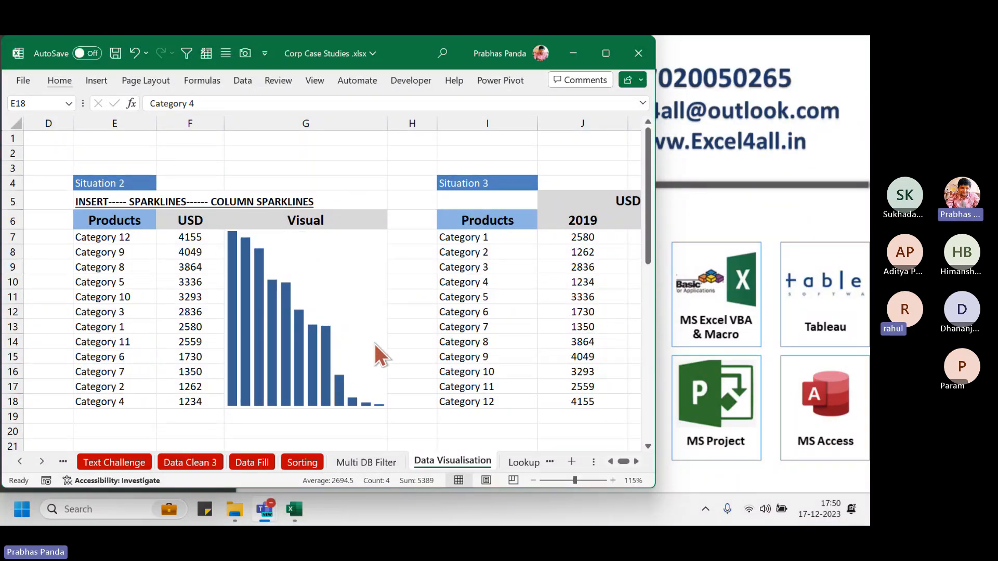
mouse_move(265, 508)
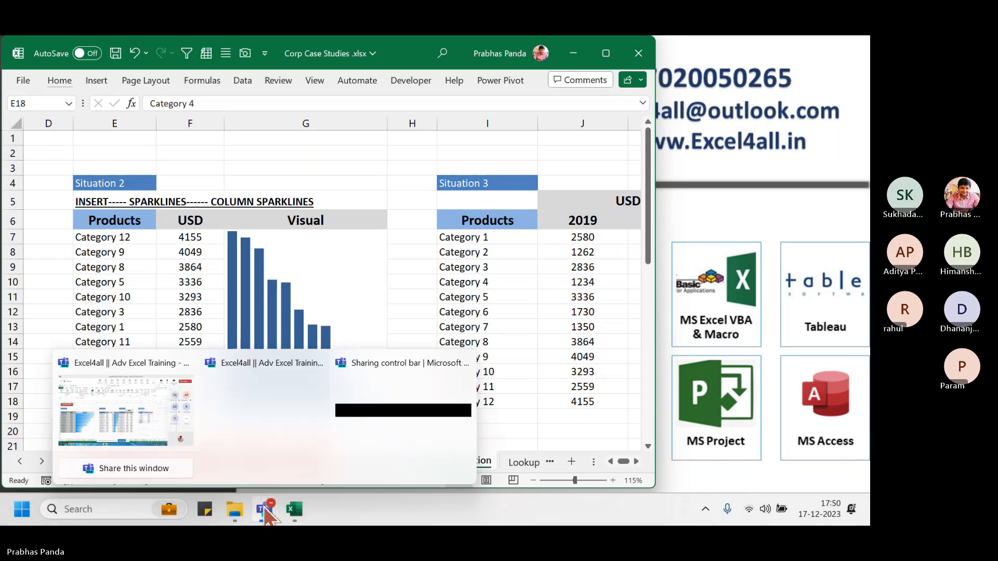
left_click(166, 426)
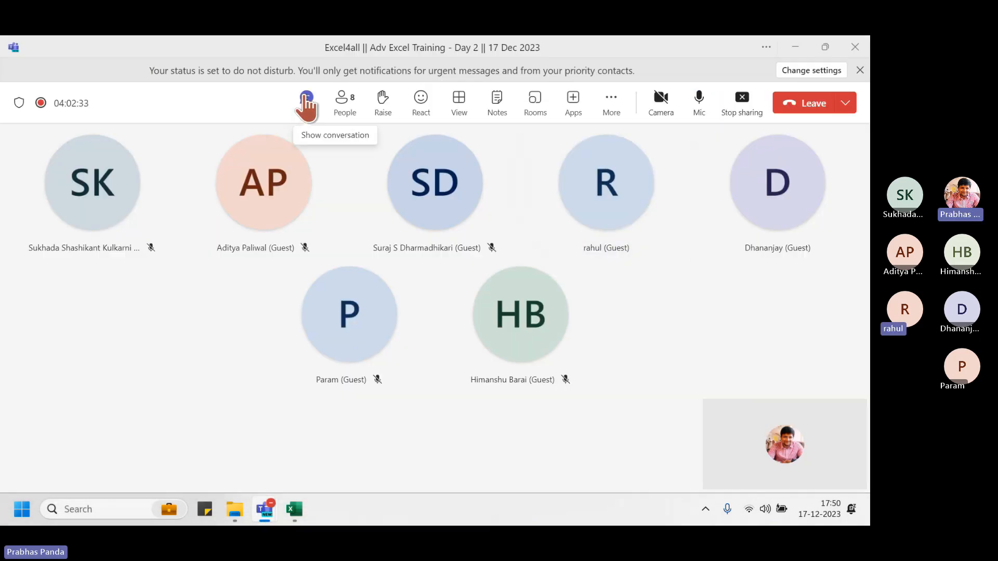
left_click(307, 100)
Back in Excel, select F7:F18 and drag column G wider to stretch the sparkline
left_click(301, 512)
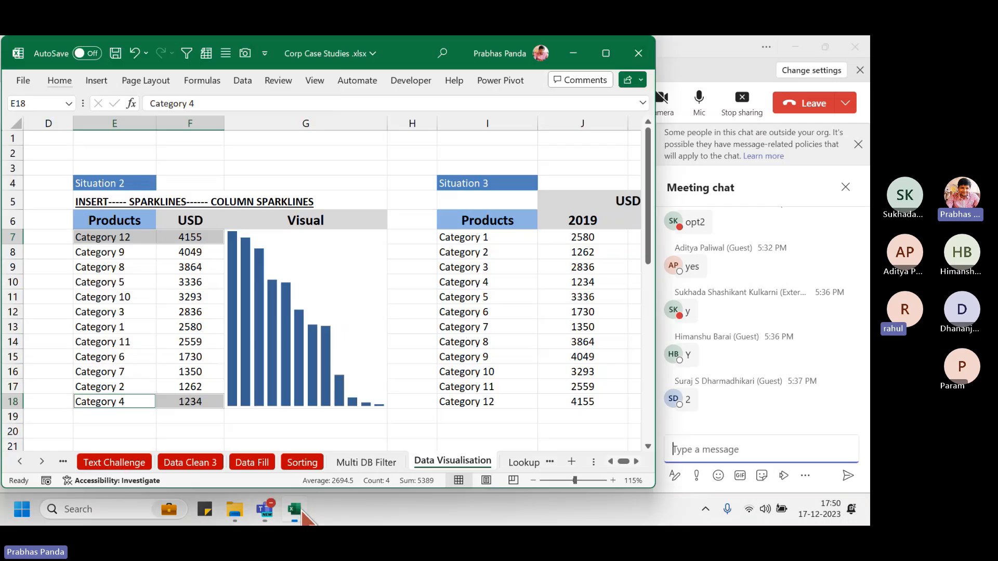
left_click(161, 297)
left_click(190, 238)
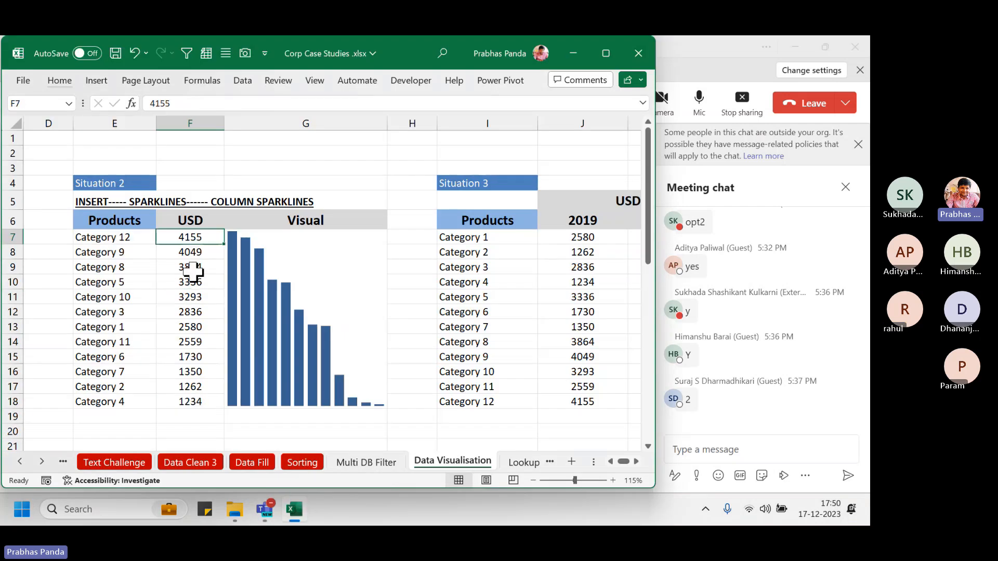
left_click(200, 401, "shift")
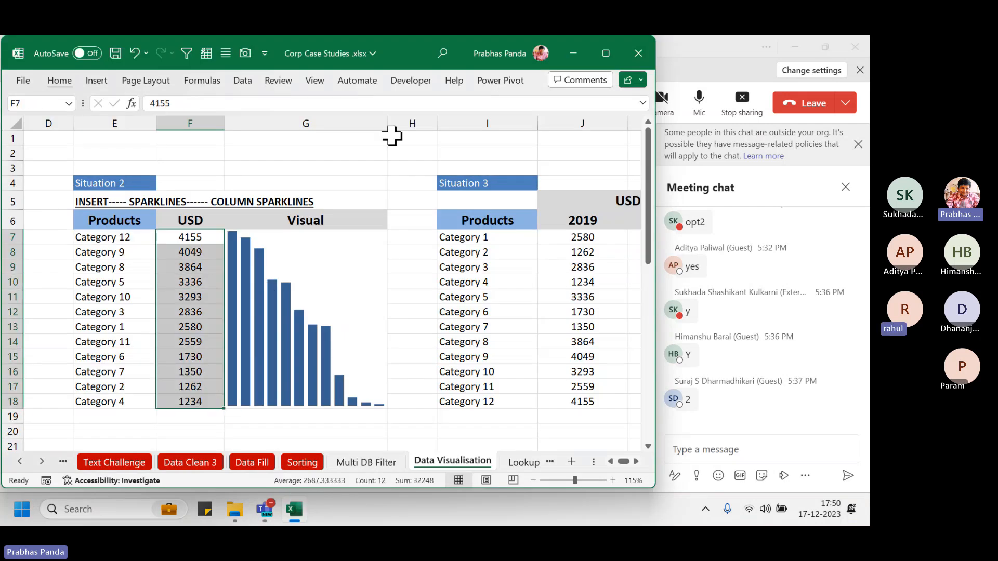
left_click_drag(387, 123, 414, 123)
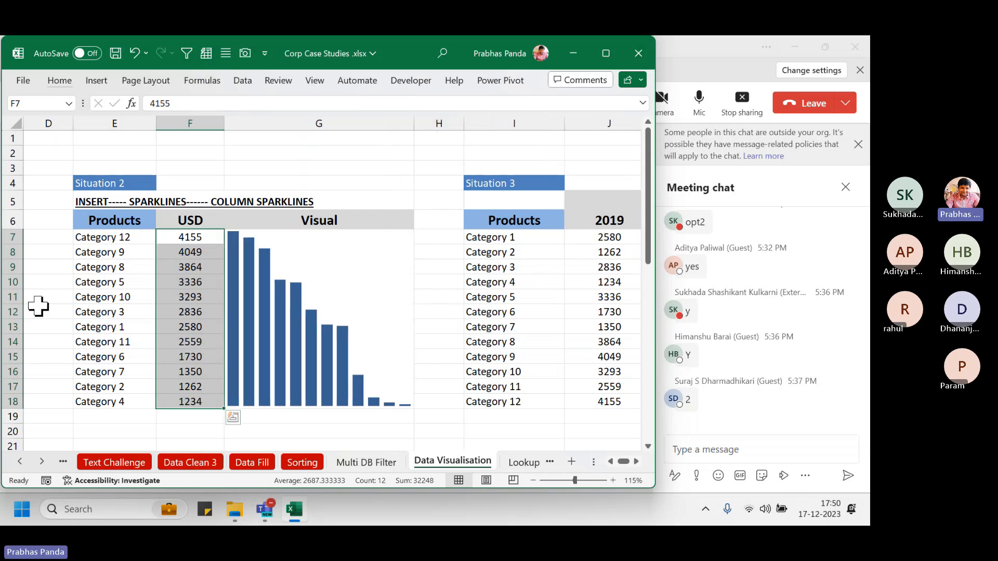
left_click(338, 287)
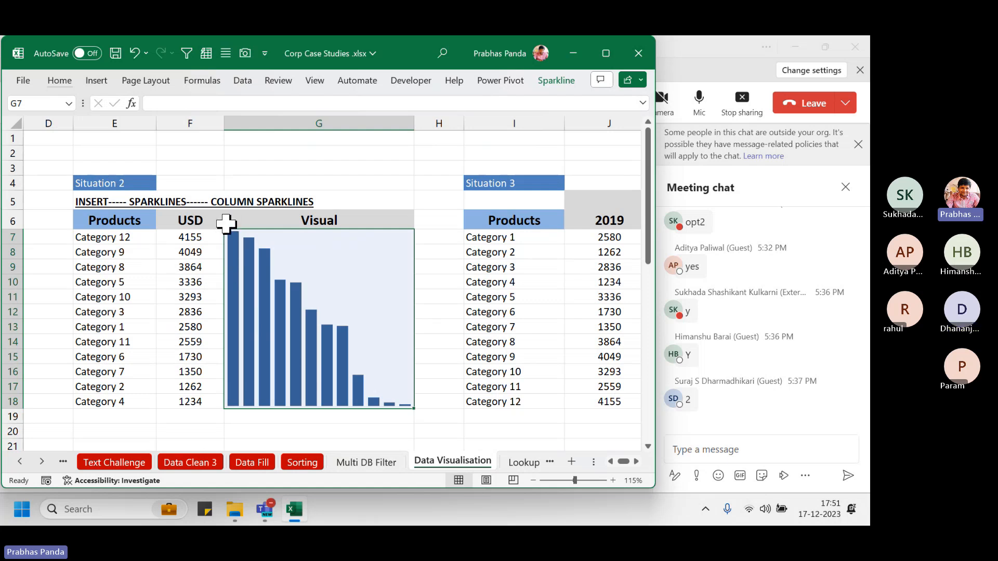
Select the sparkline group and set its High Point marker color to Green
left_click_drag(83, 238, 187, 235)
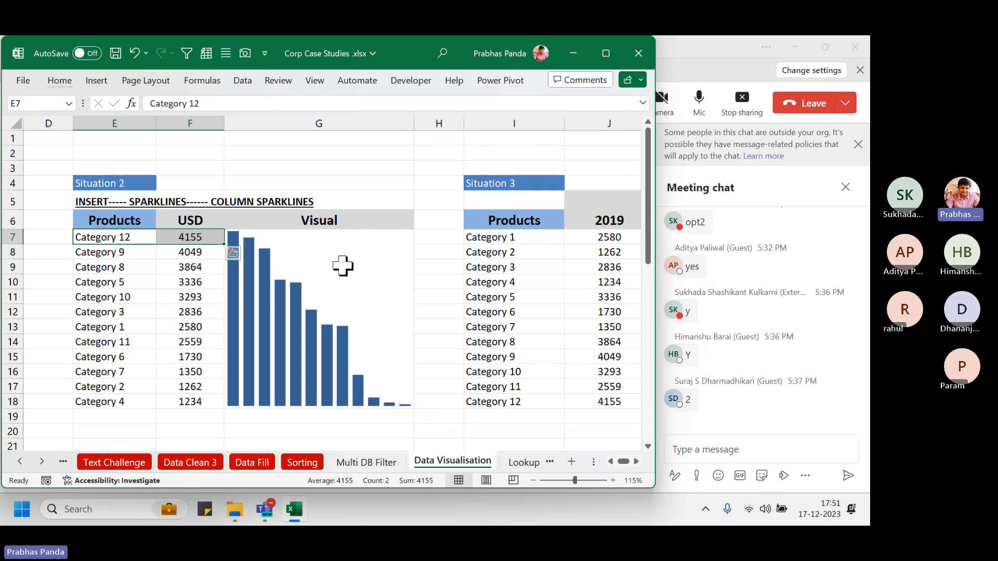
left_click(343, 267)
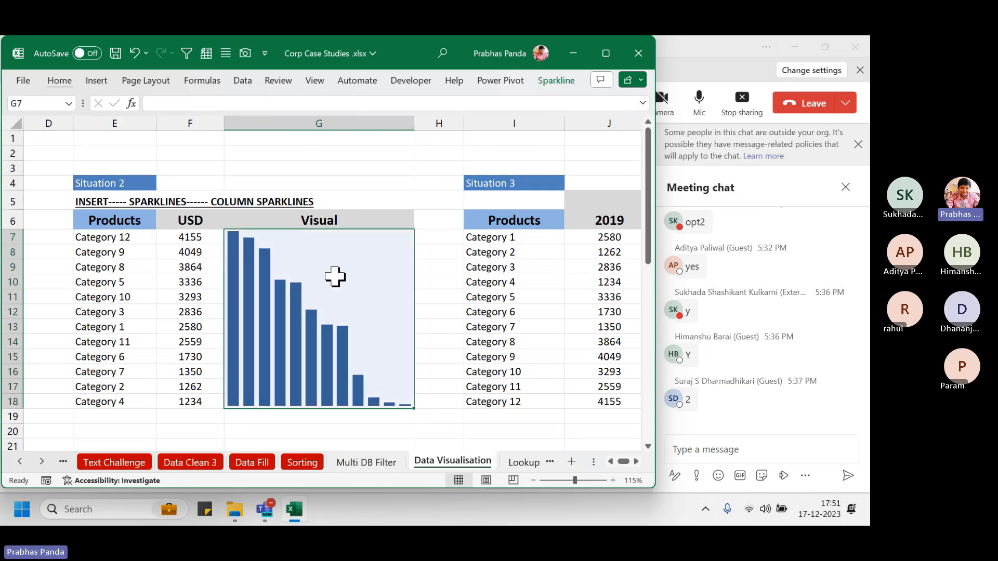
left_click(556, 82)
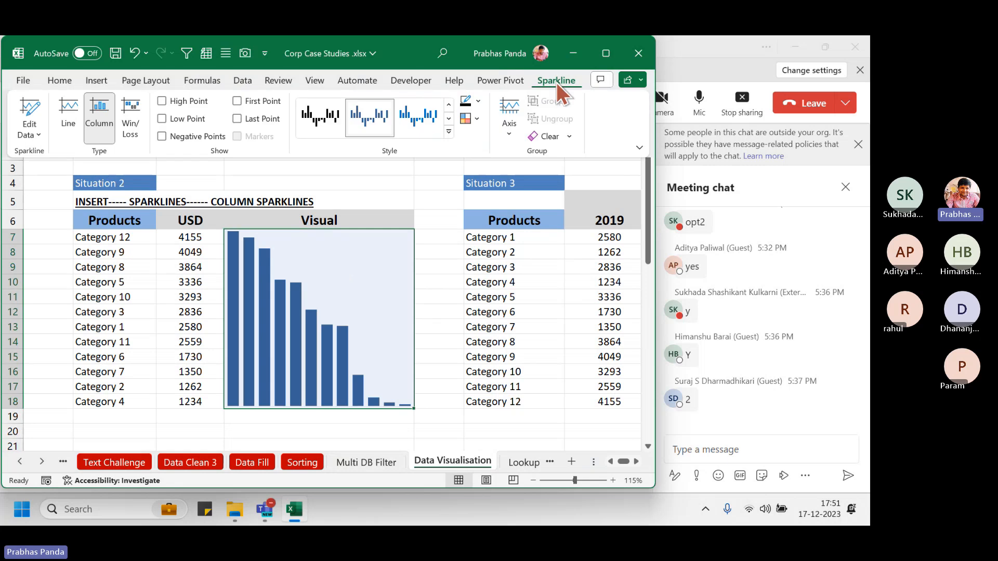
left_click(556, 81)
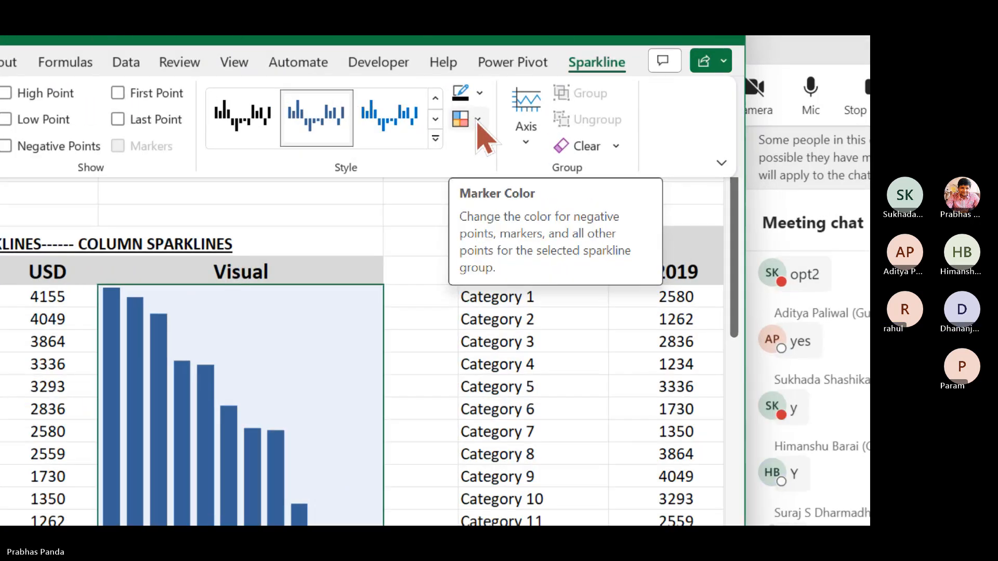
left_click(477, 120)
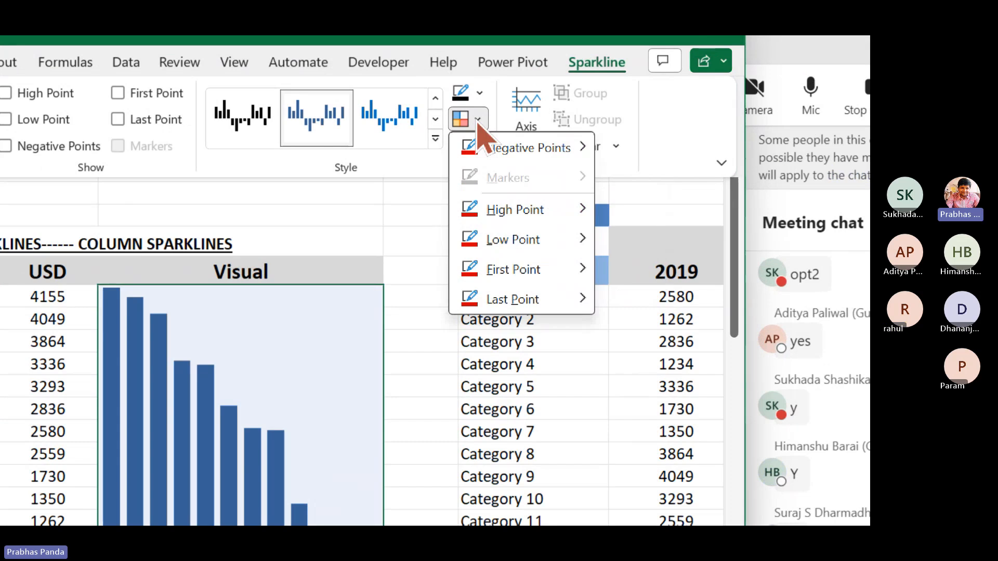
mouse_move(541, 216)
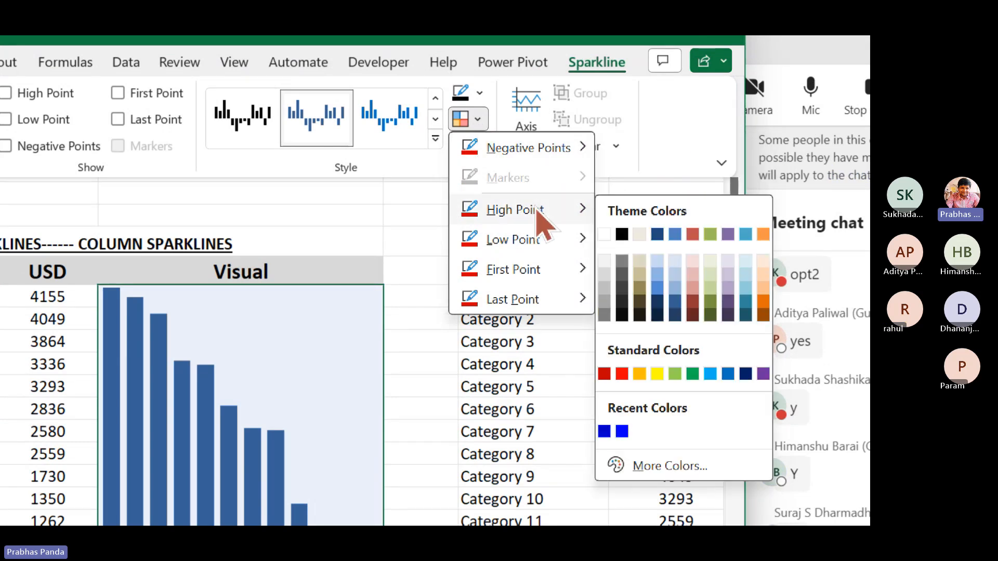
left_click(693, 374)
Set the sparkline's Low Point marker color to Dark Red
left_click(477, 119)
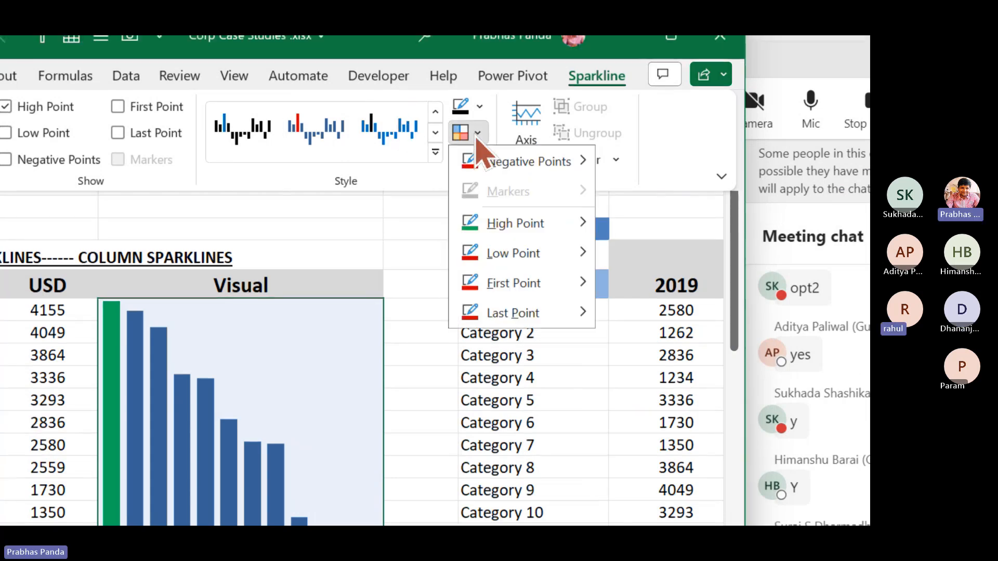
mouse_move(561, 260)
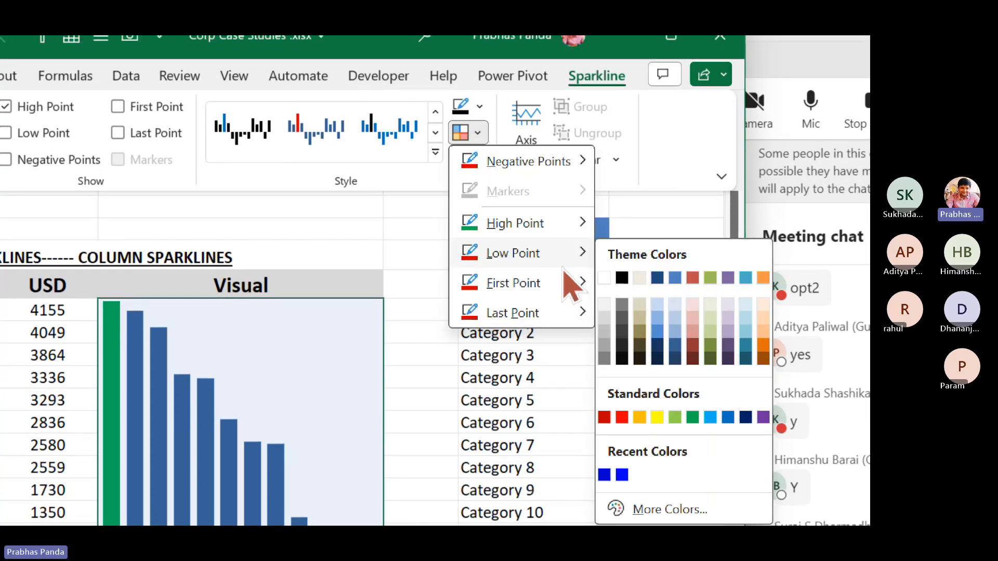
left_click(604, 417)
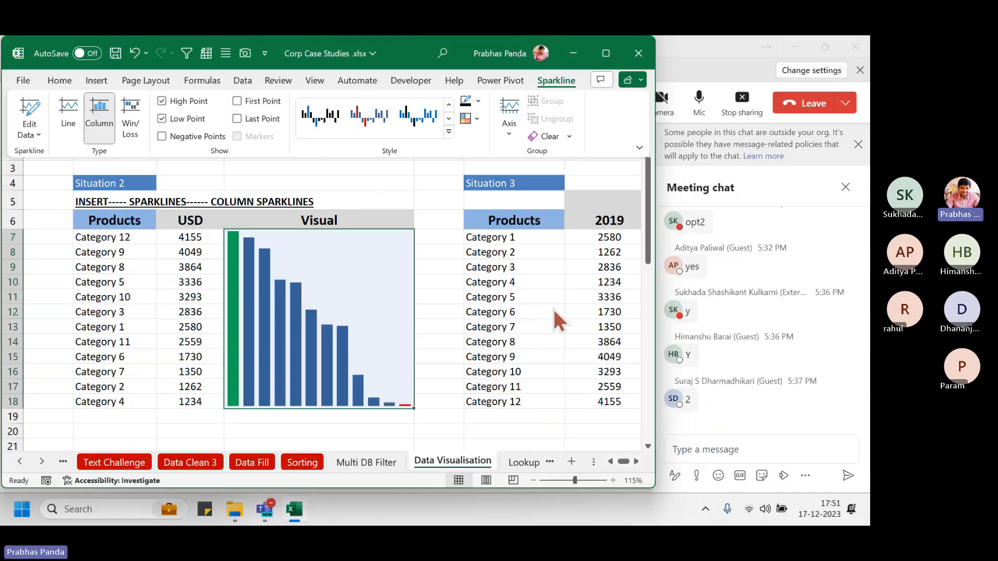
left_click(199, 299)
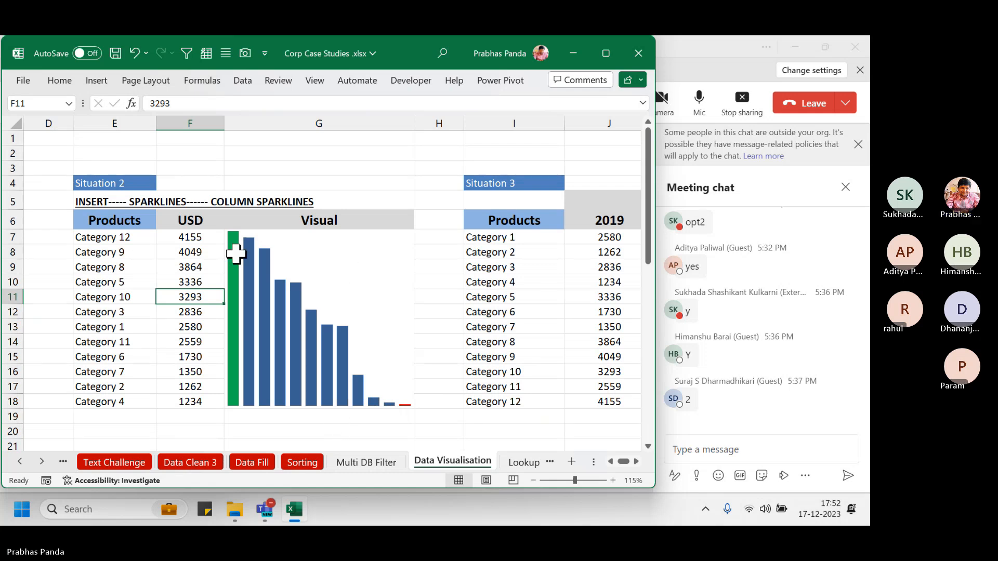
left_click_drag(194, 239, 195, 402)
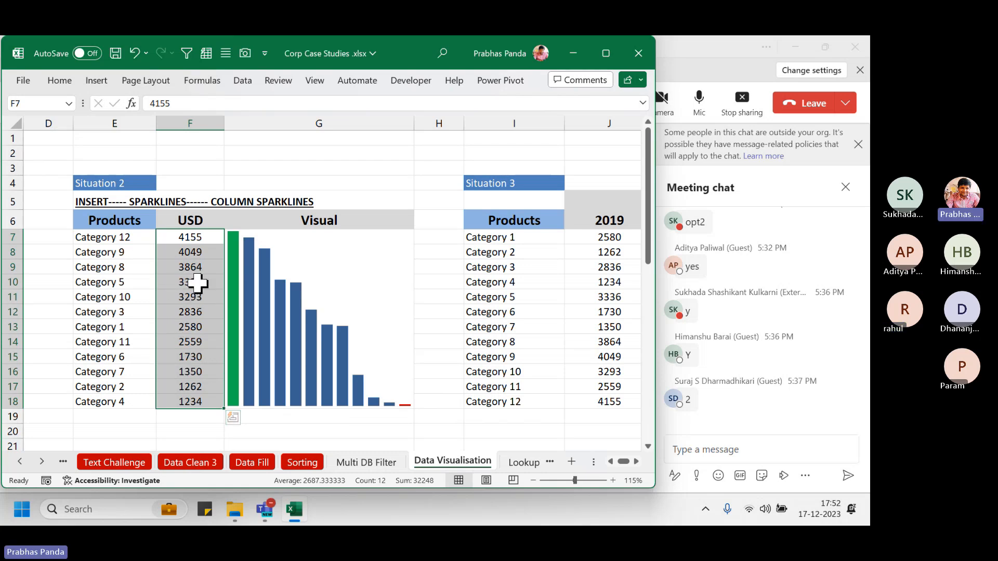
left_click(196, 282)
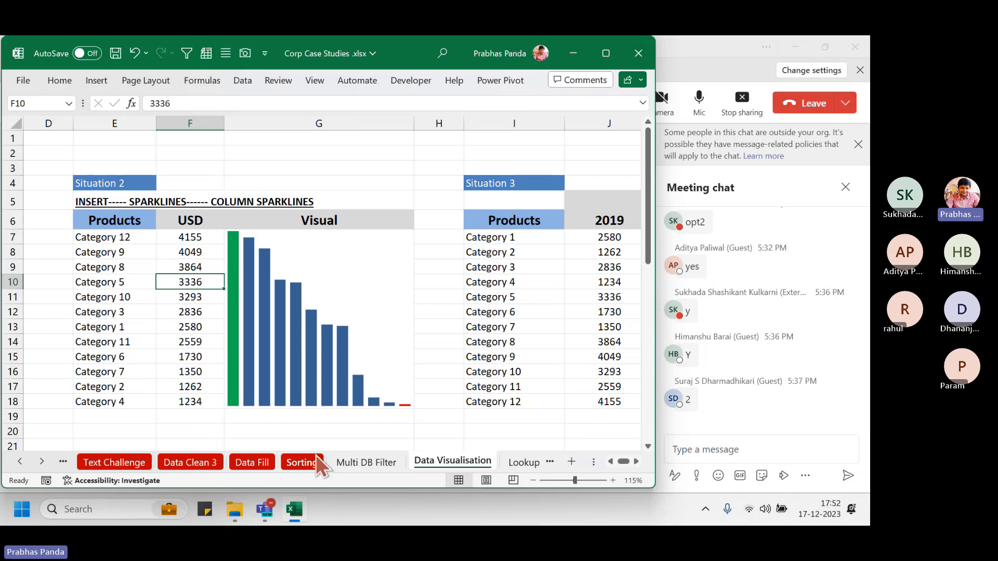
left_click(196, 315)
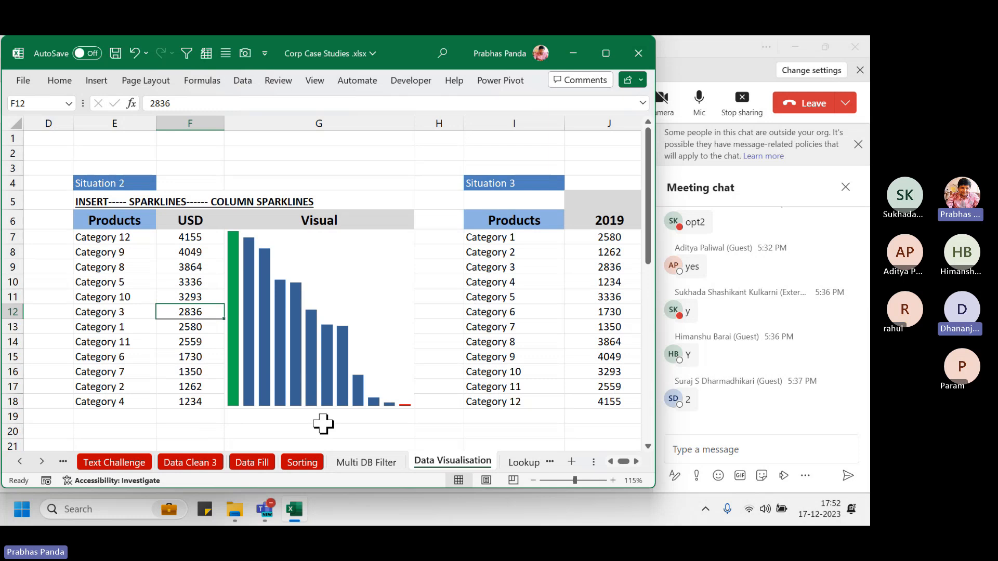
Enter -4500 in F12 for Category 3 to test a negative sparkline bar
type("-4500")
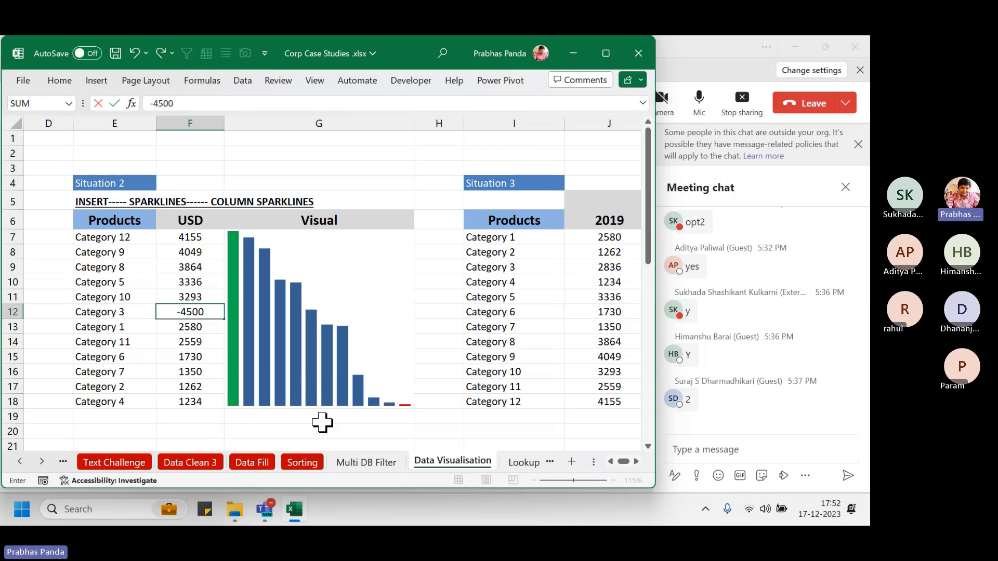
key("Return")
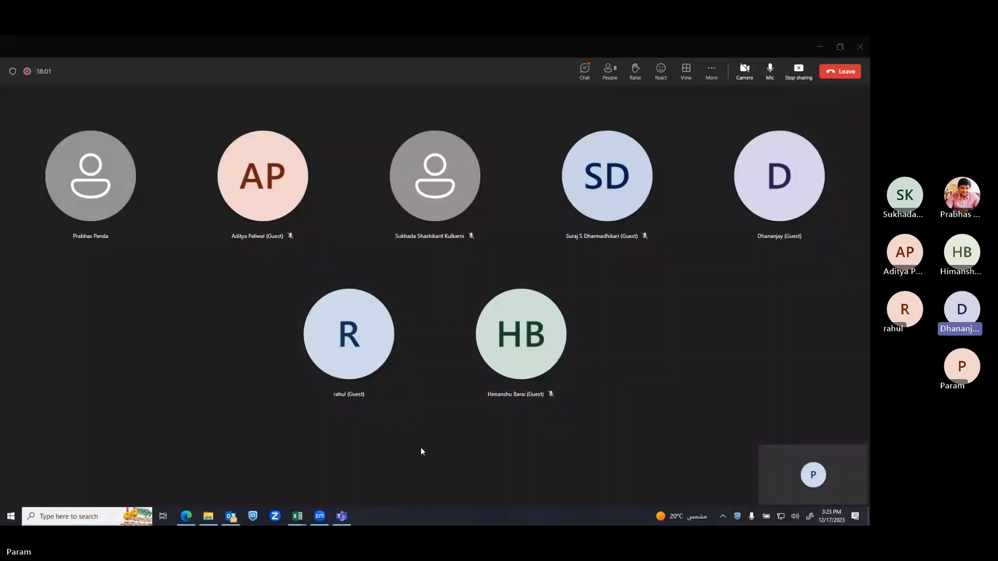
In the Corp Case Studies workbook, merge the Visual cells from G7 downward so the sparkline fills them
mouse_move(303, 512)
left_click(345, 481)
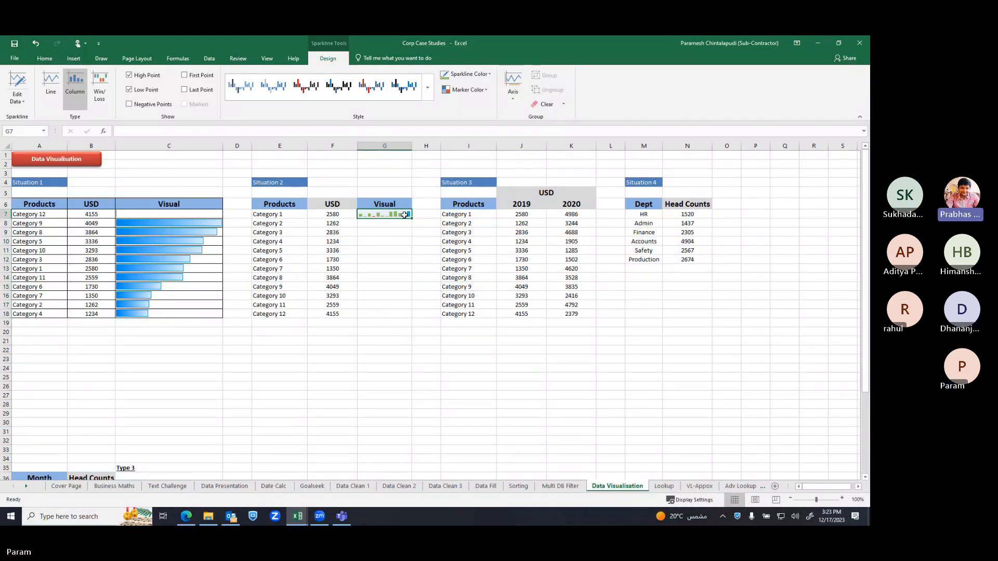
left_click(404, 214)
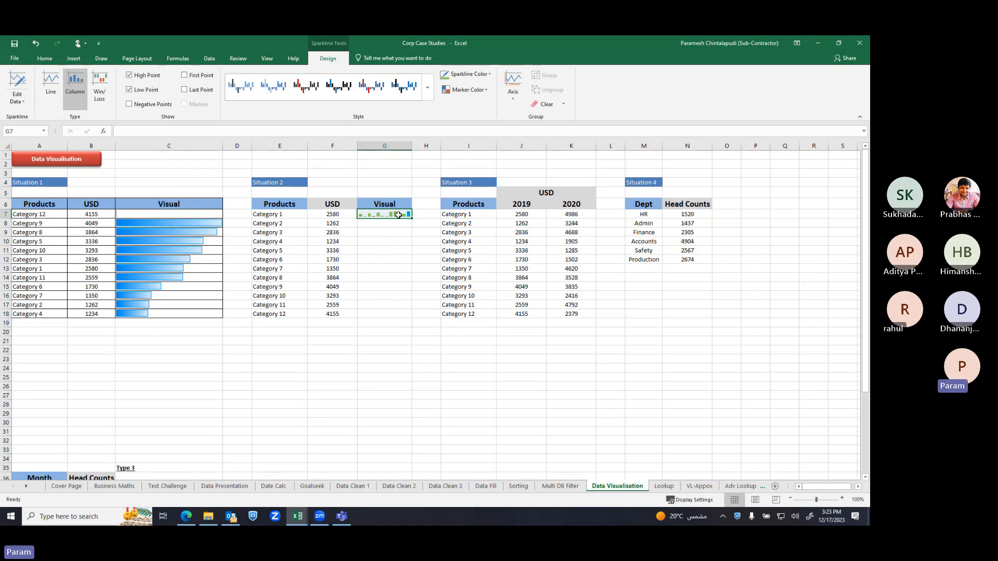
left_click_drag(399, 214, 395, 316)
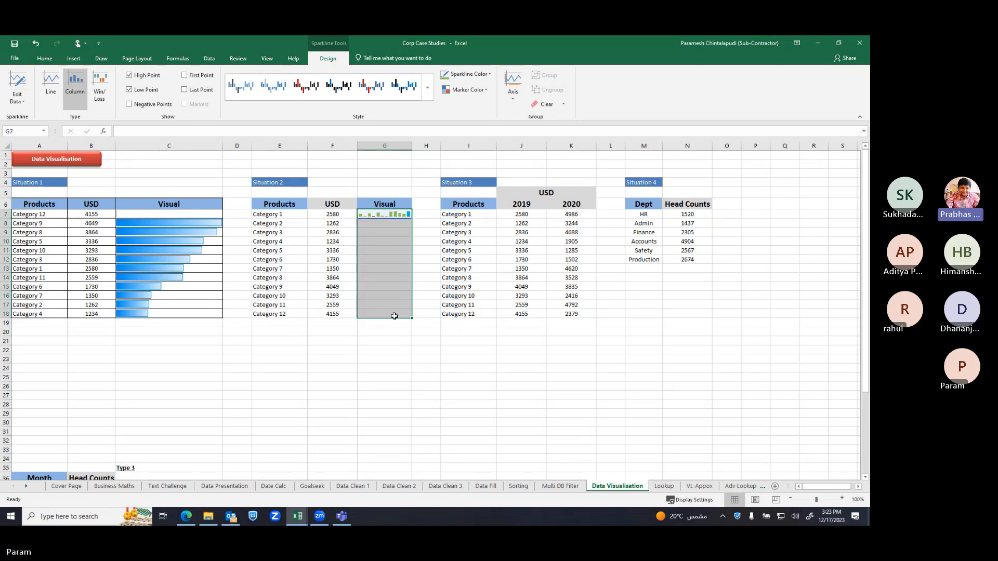
left_click(45, 59)
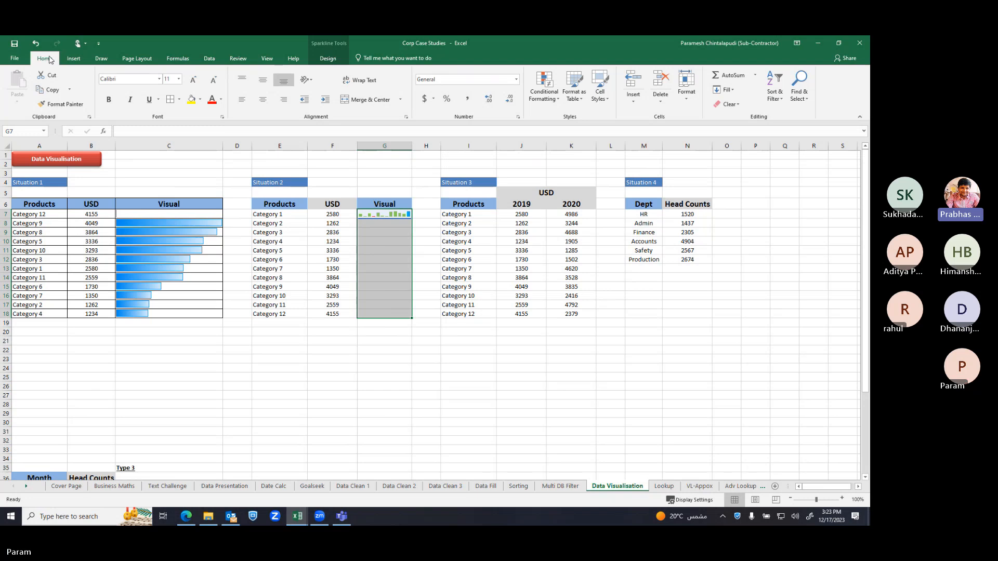
left_click(352, 103)
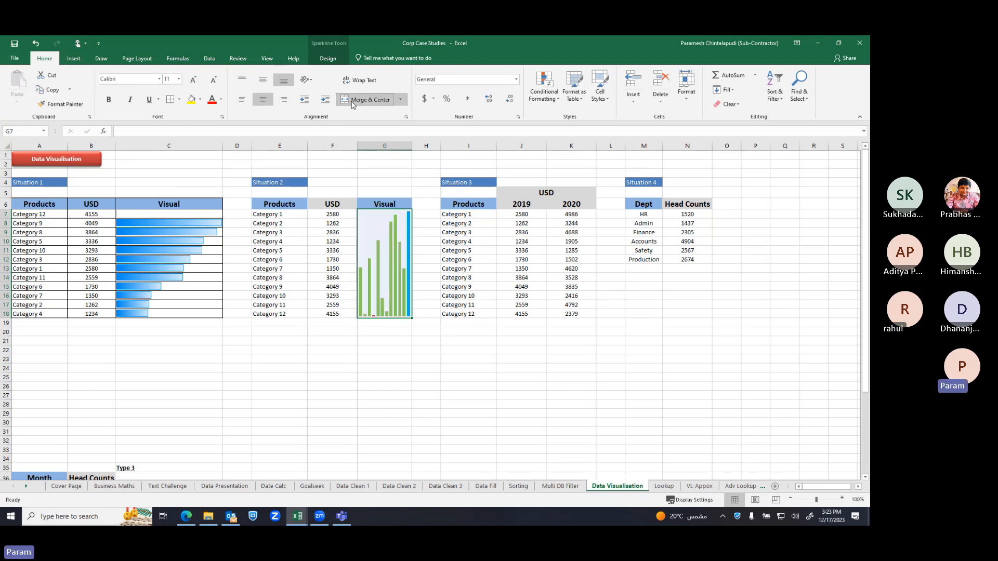
Autofit column G, then widen it so the Situation 2 sparkline is larger
double_click(412, 146)
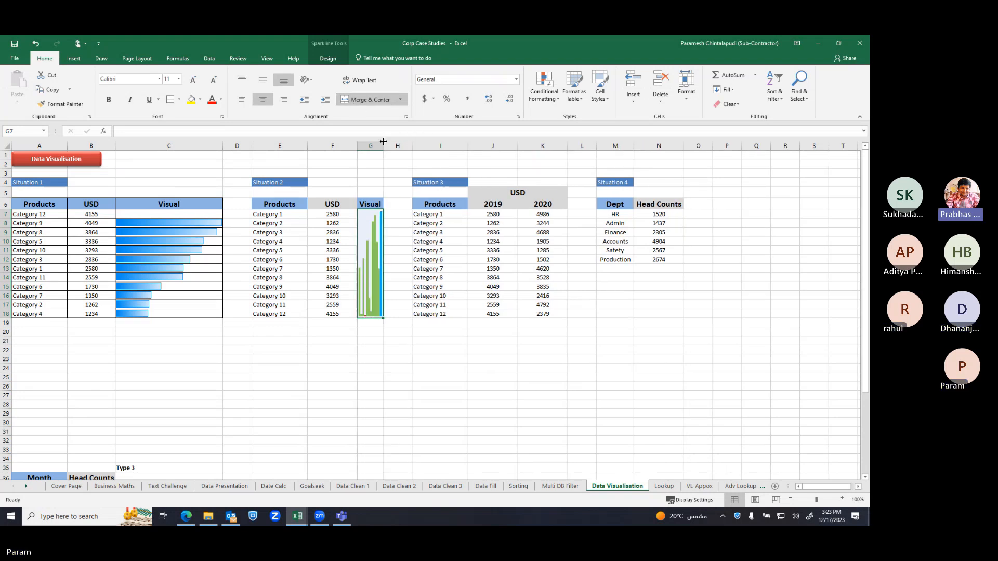
left_click_drag(384, 142, 461, 147)
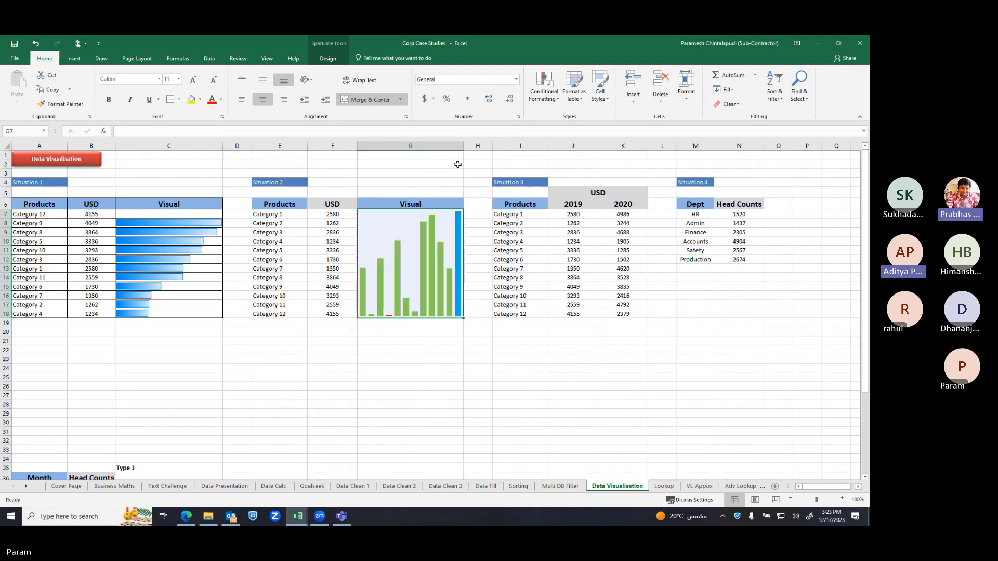
left_click(426, 358)
left_click(412, 220)
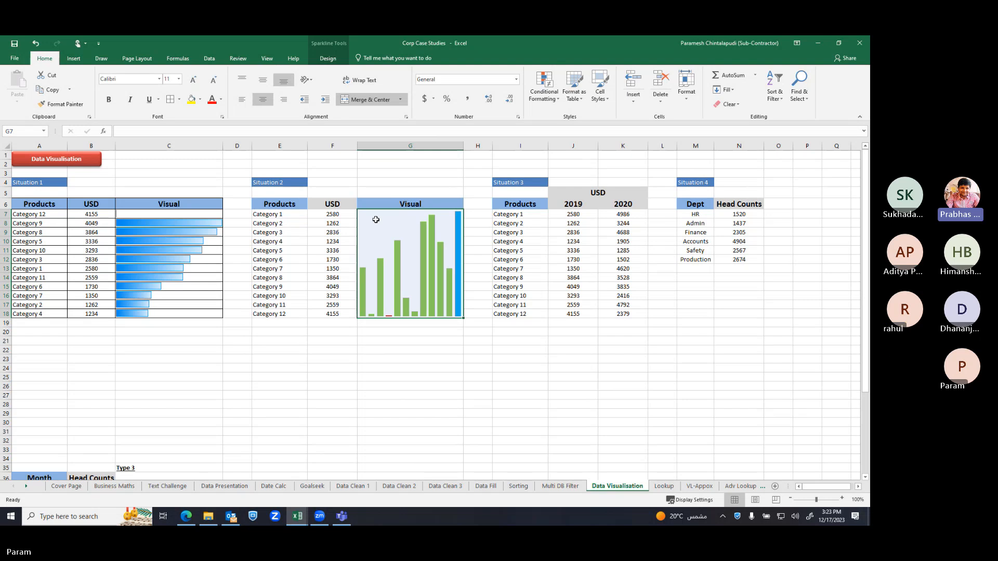
Select the Situation 2 table with headers and open the Sort dialog with Alt+D+S
left_click_drag(273, 214, 338, 315)
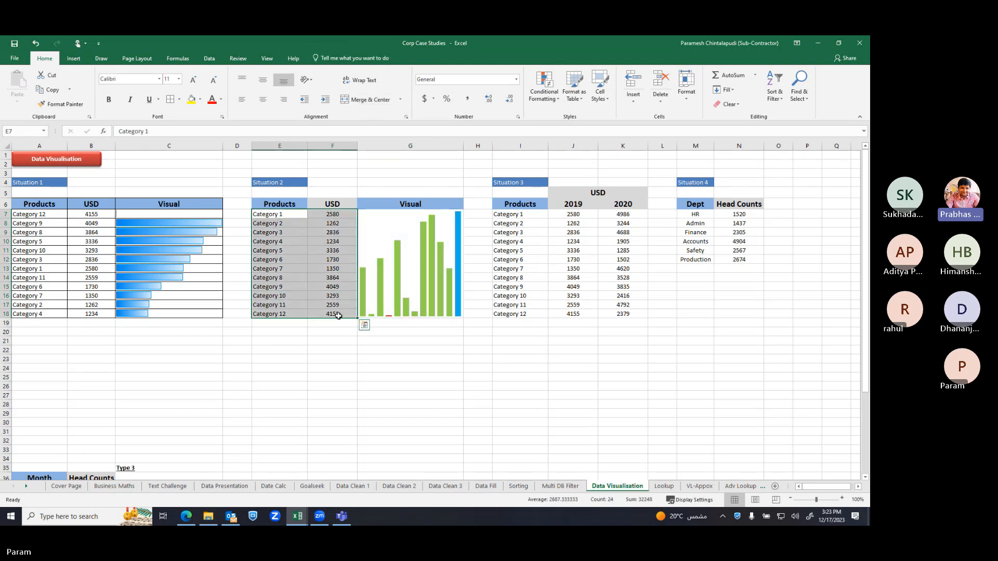
key("alt")
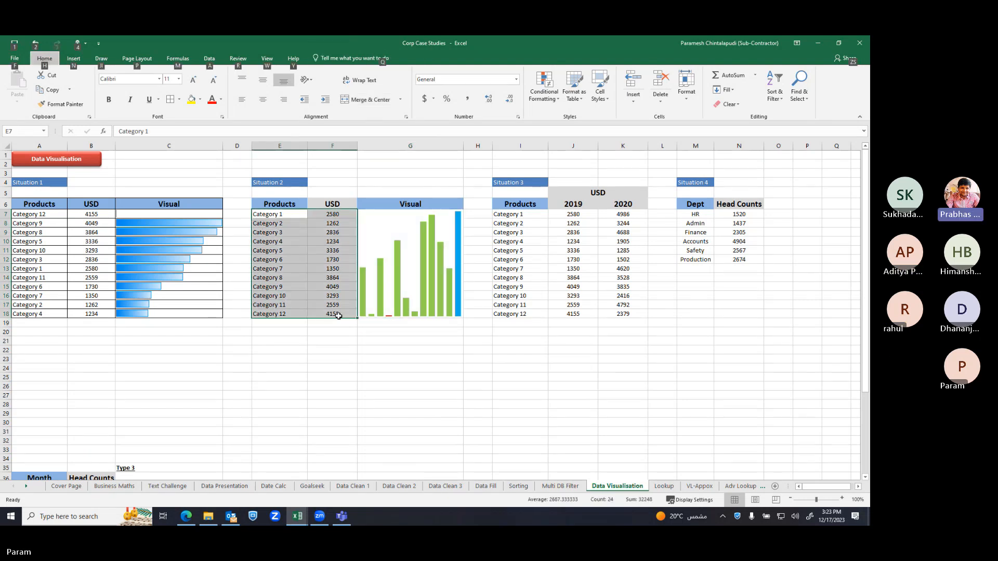
left_click_drag(271, 203, 334, 319)
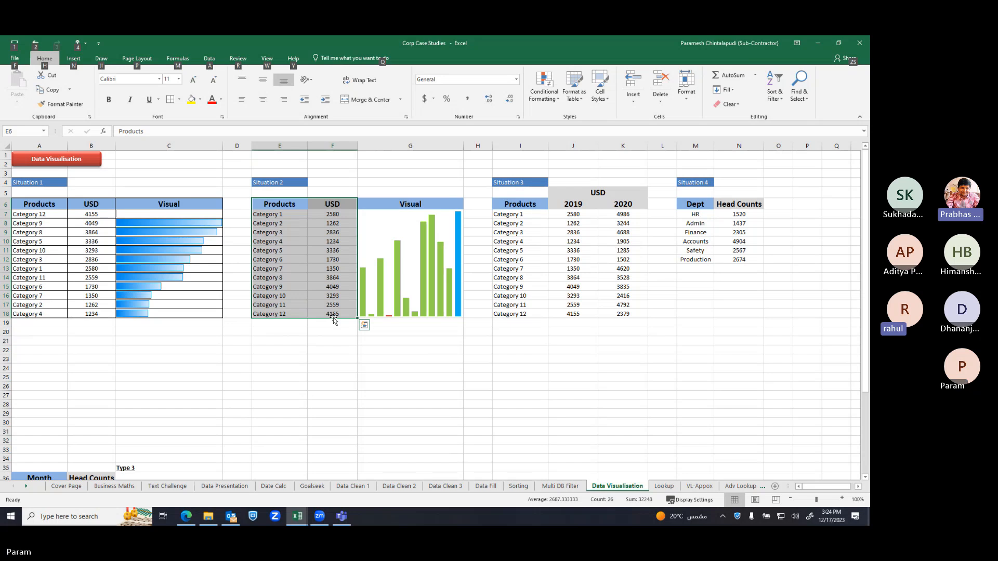
key("d")
key("d")
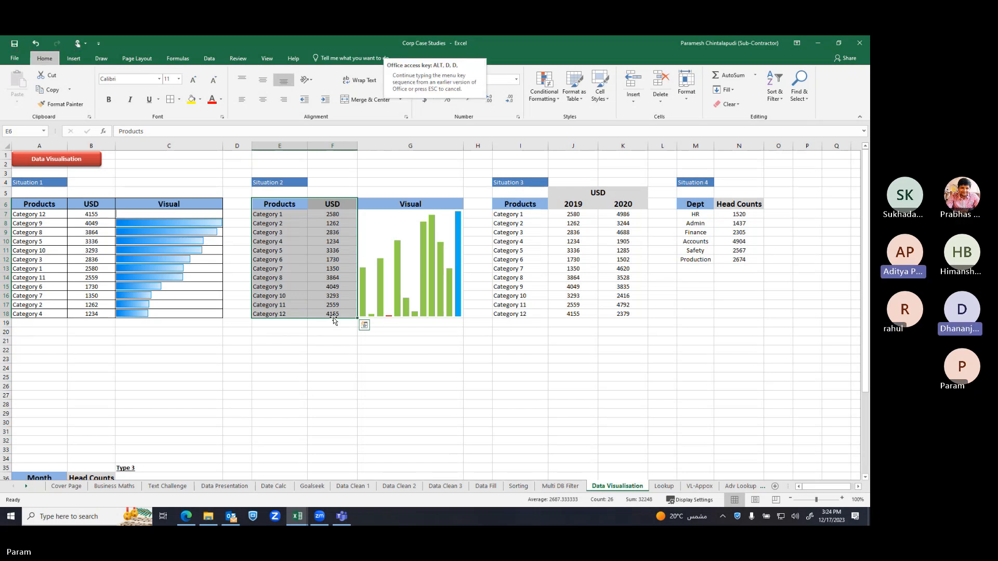
key("Escape")
key("alt")
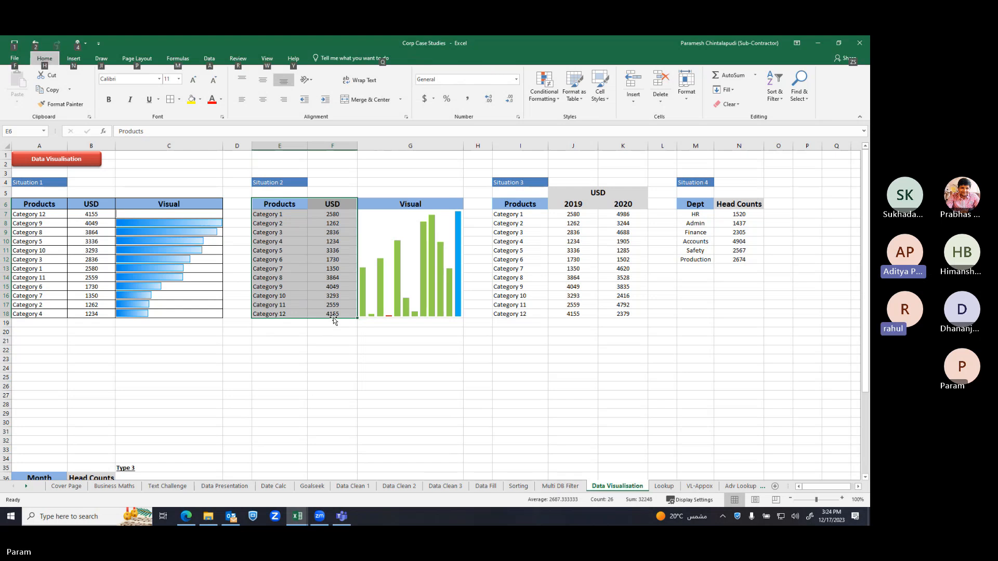
key("d")
key("s")
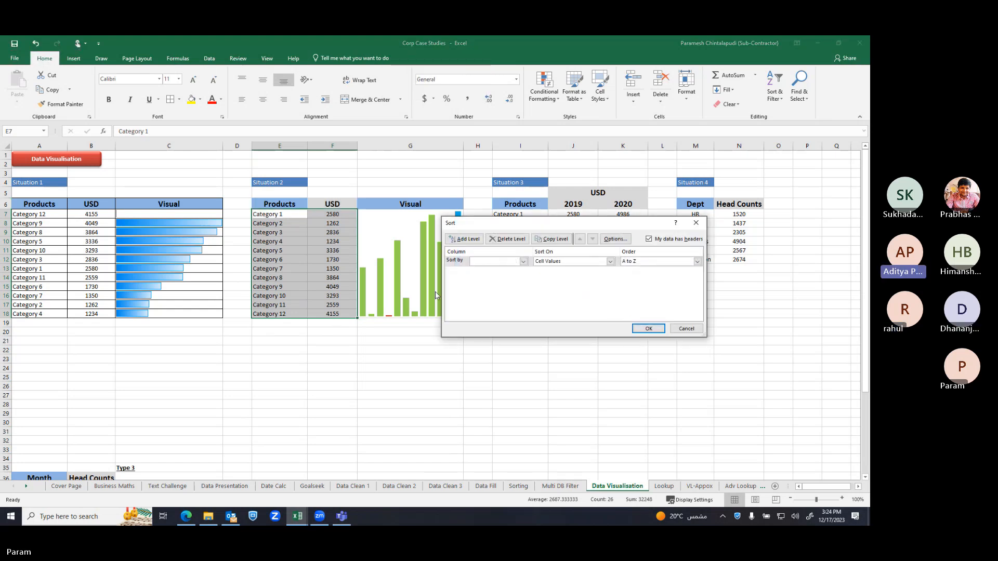
Sort the table by USD, Largest to Smallest
left_click(523, 262)
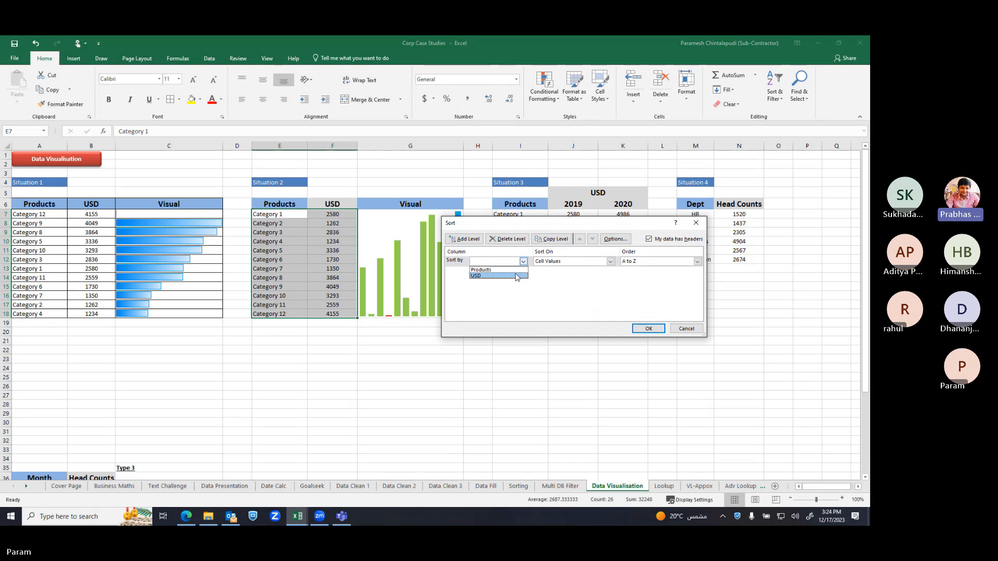
left_click(494, 275)
left_click(698, 263)
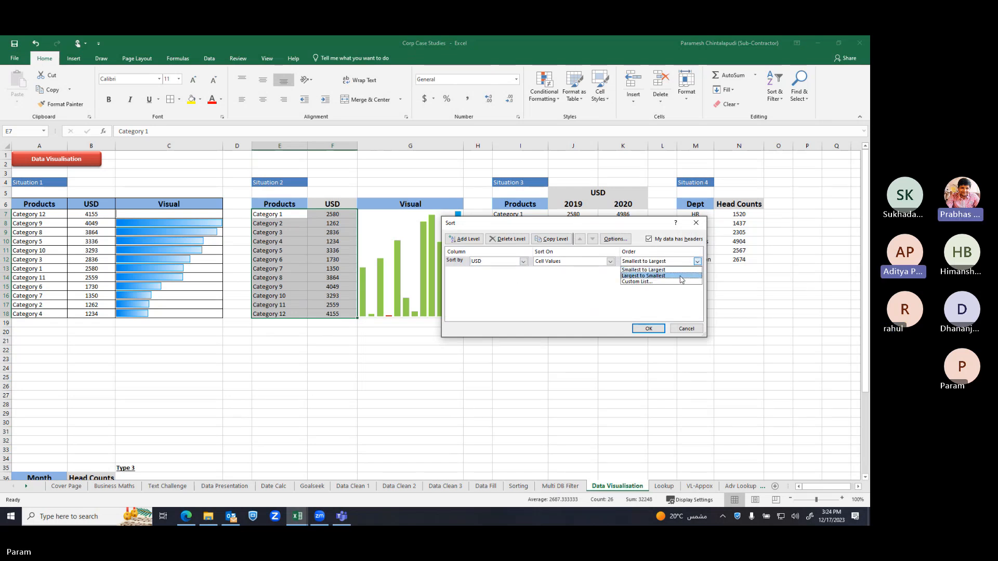
left_click(681, 276)
left_click(653, 329)
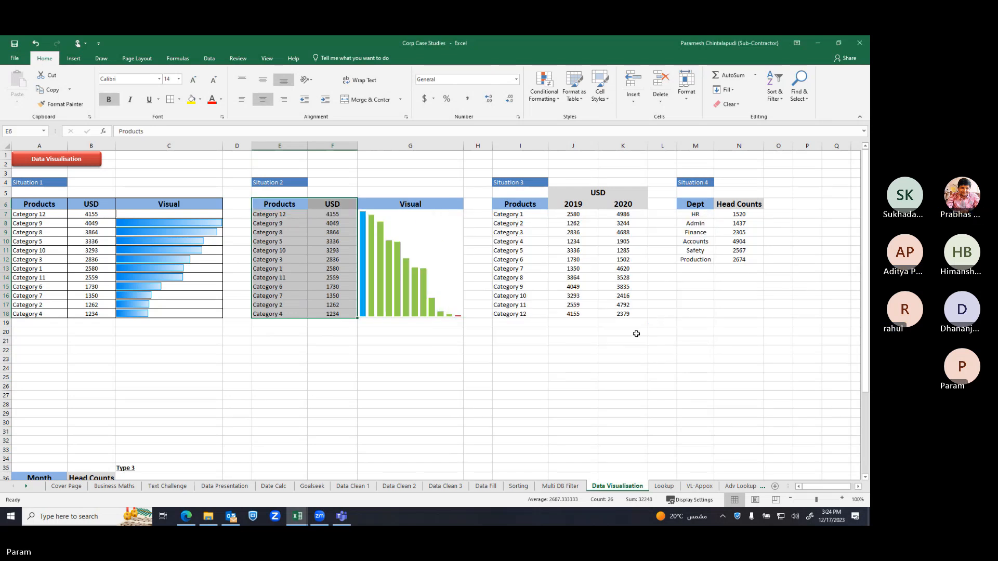
left_click(520, 376)
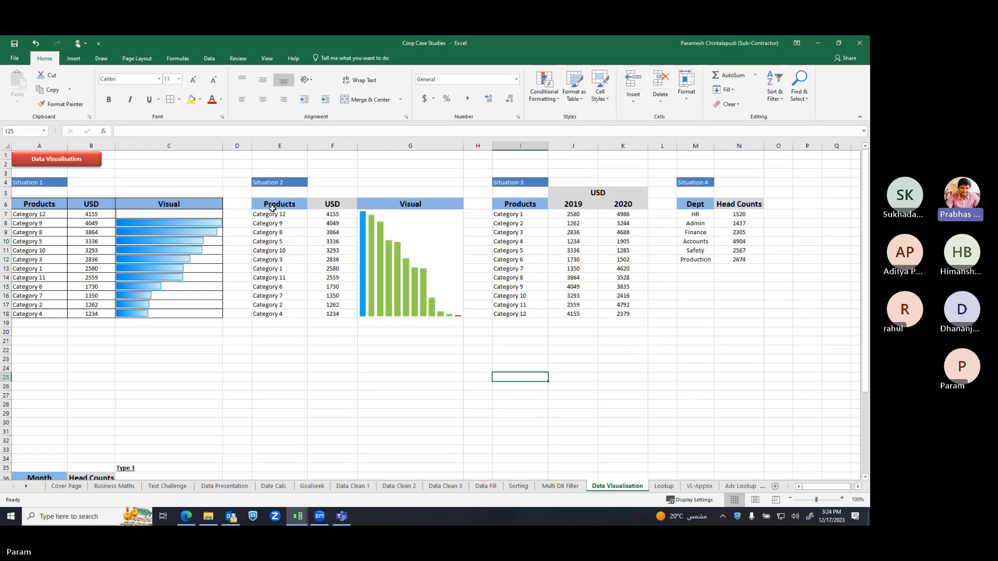
Replace Category 3's USD value 2836 with -2534 so the sparkline shows a negative bar
left_click(333, 260)
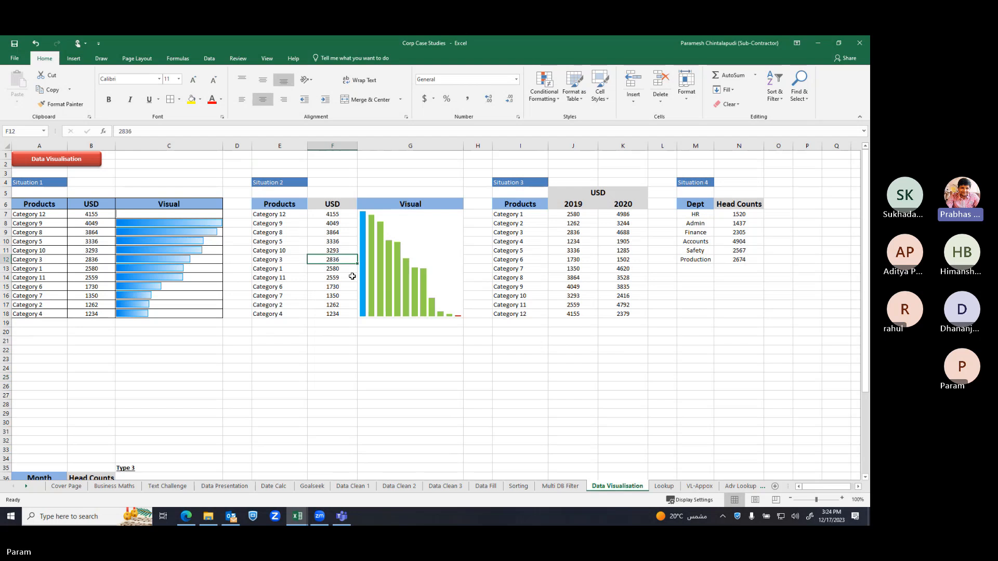
left_click(125, 132)
key("BackSpace")
key("BackSpace")
key("BackSpace")
key("BackSpace")
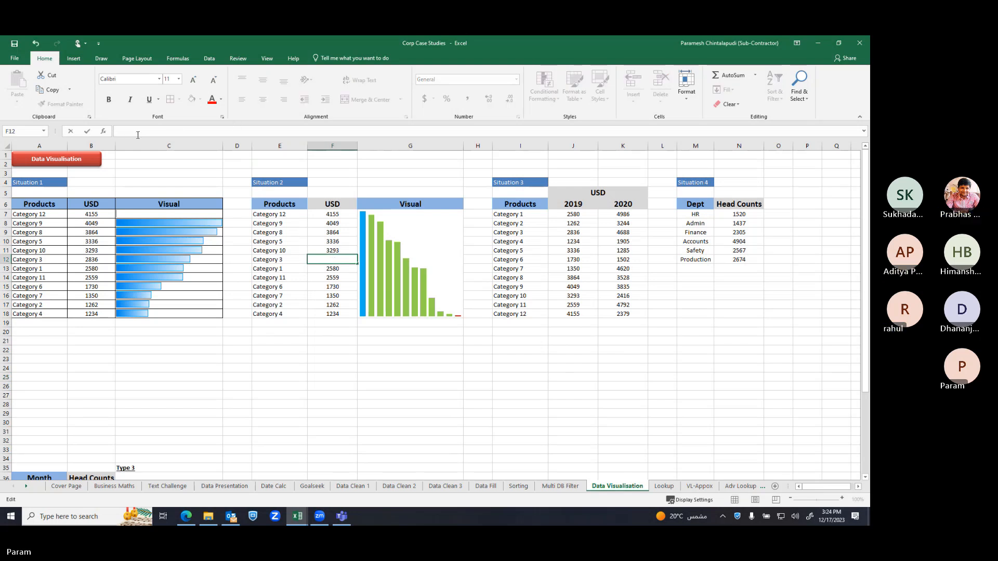
type("-")
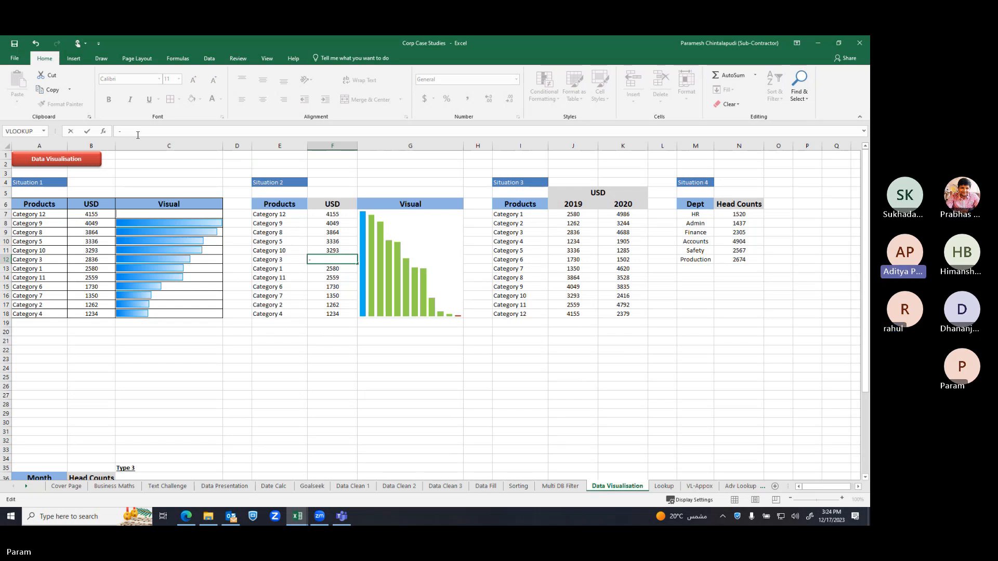
type("2534")
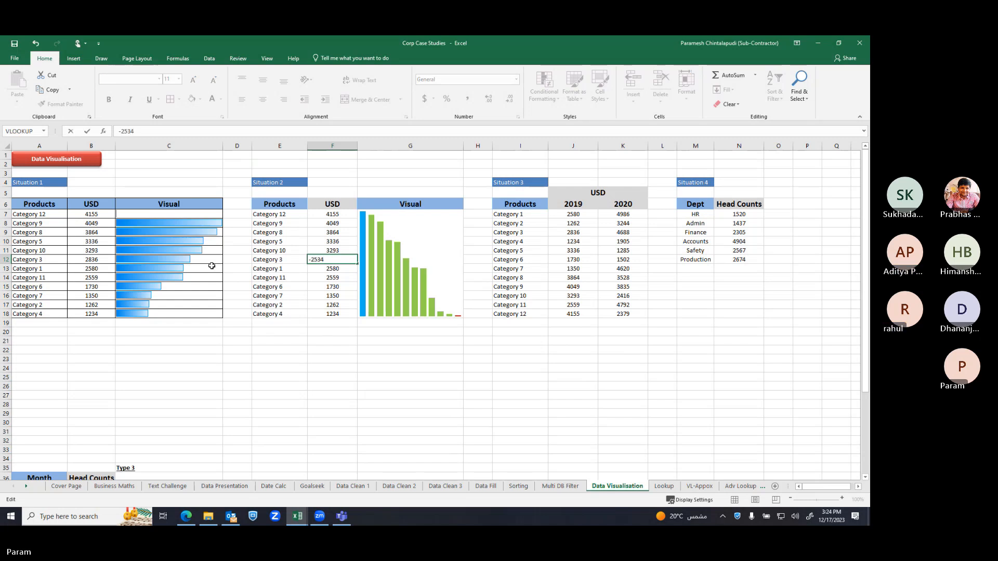
left_click(372, 422)
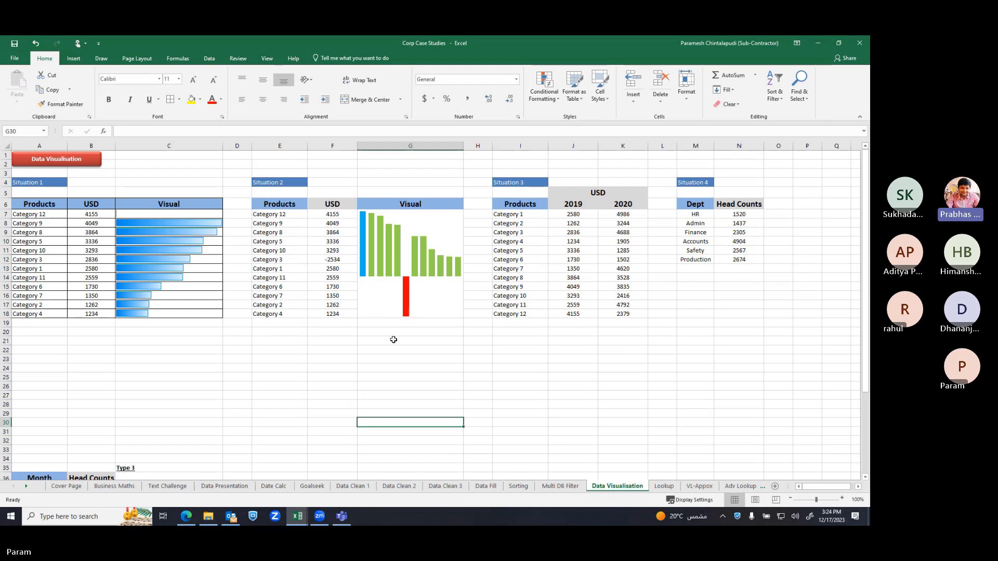
left_click(423, 292)
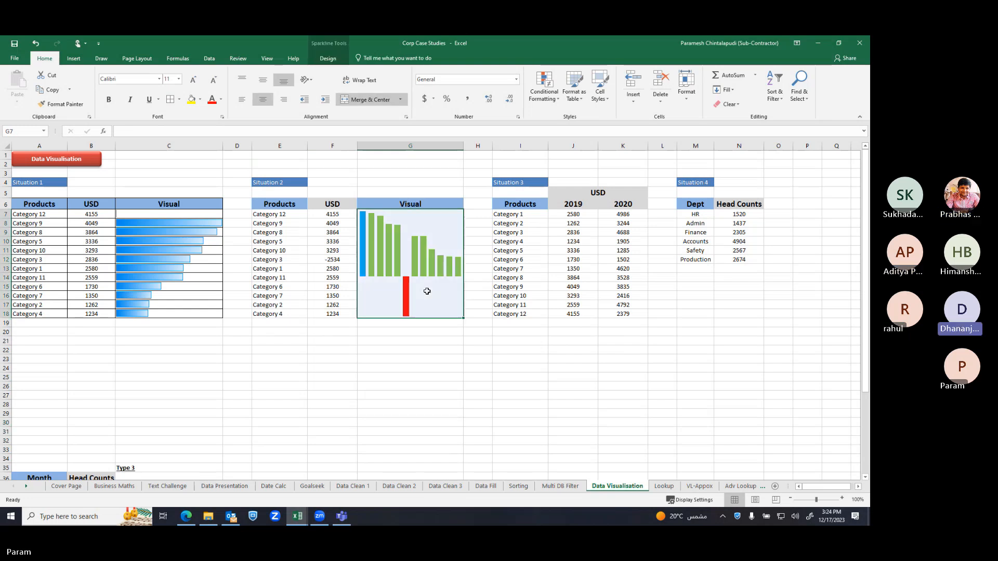
key("alt+Tab")
key("alt+Tab")
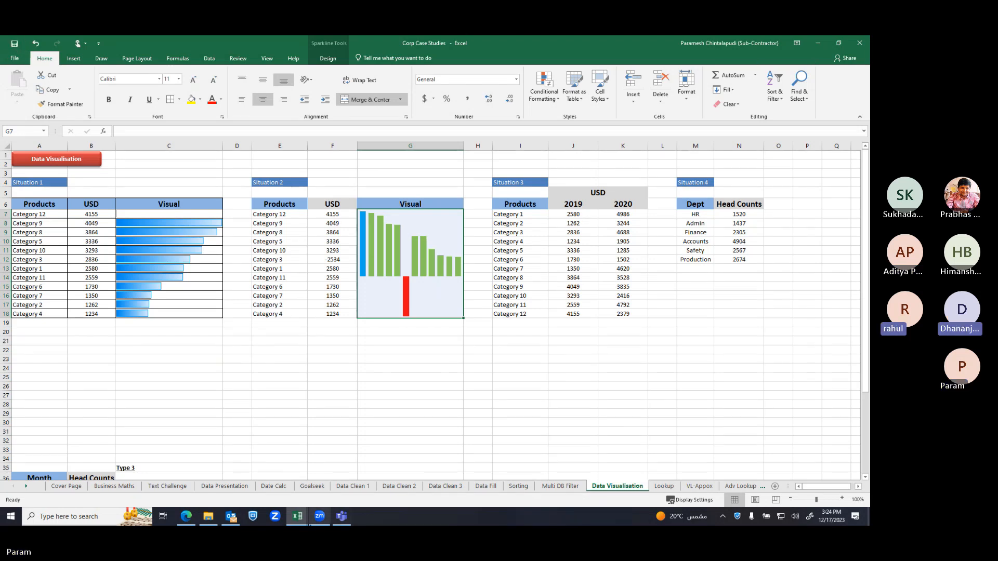
Stop sharing the screen in the Teams meeting
left_click(349, 519)
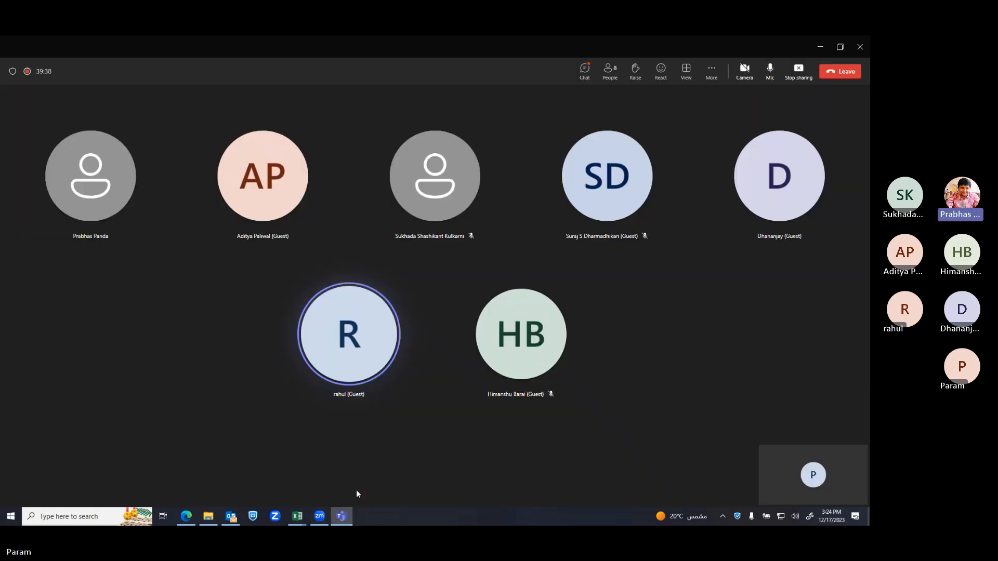
left_click(802, 77)
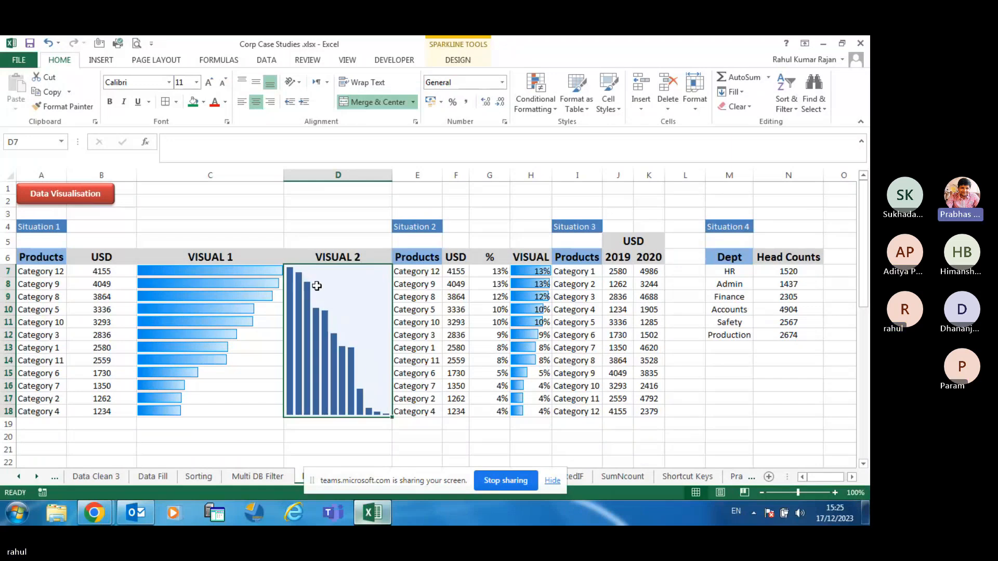
Set the sparkline's high point marker to green and its low point marker to red
left_click(460, 61)
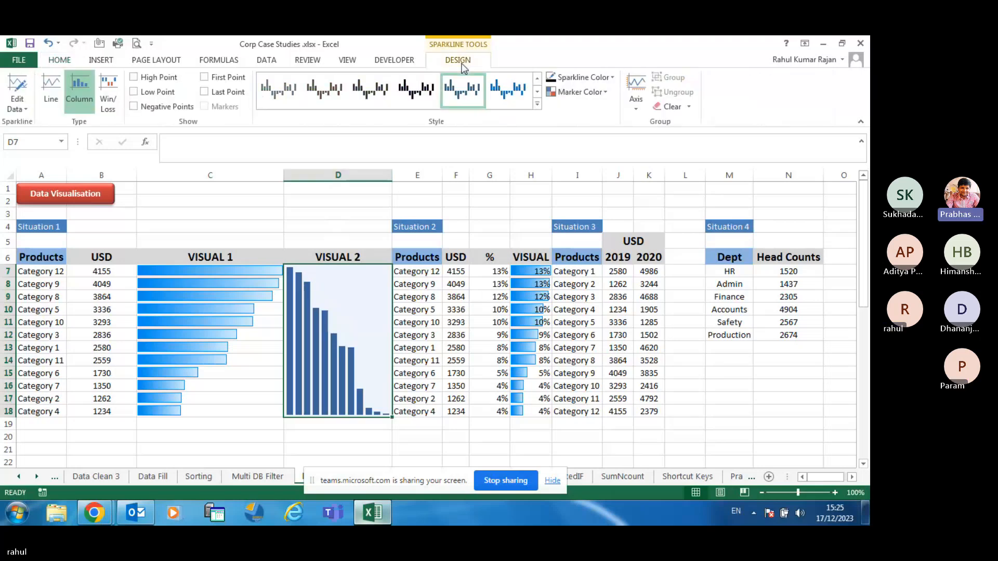
left_click(606, 93)
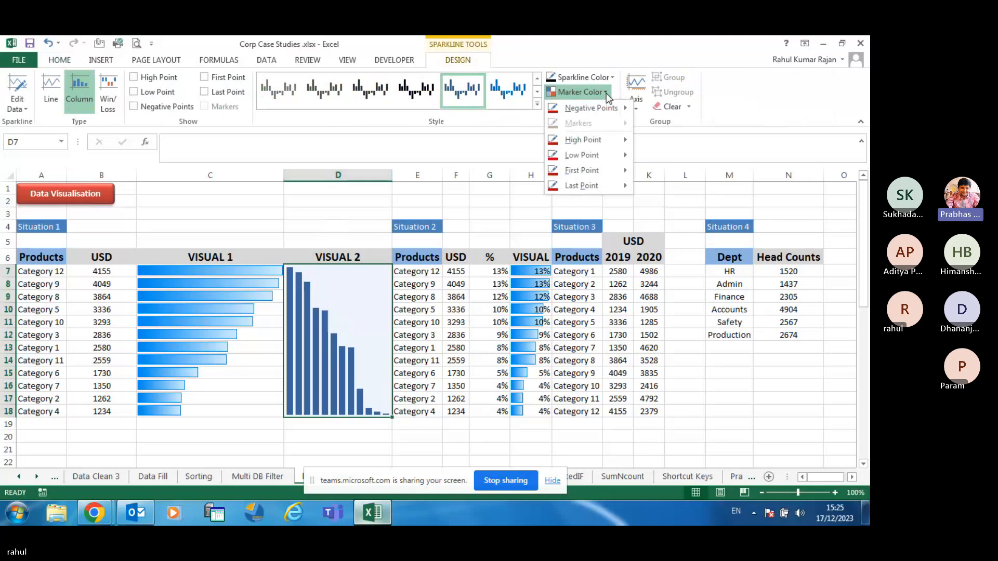
mouse_move(595, 141)
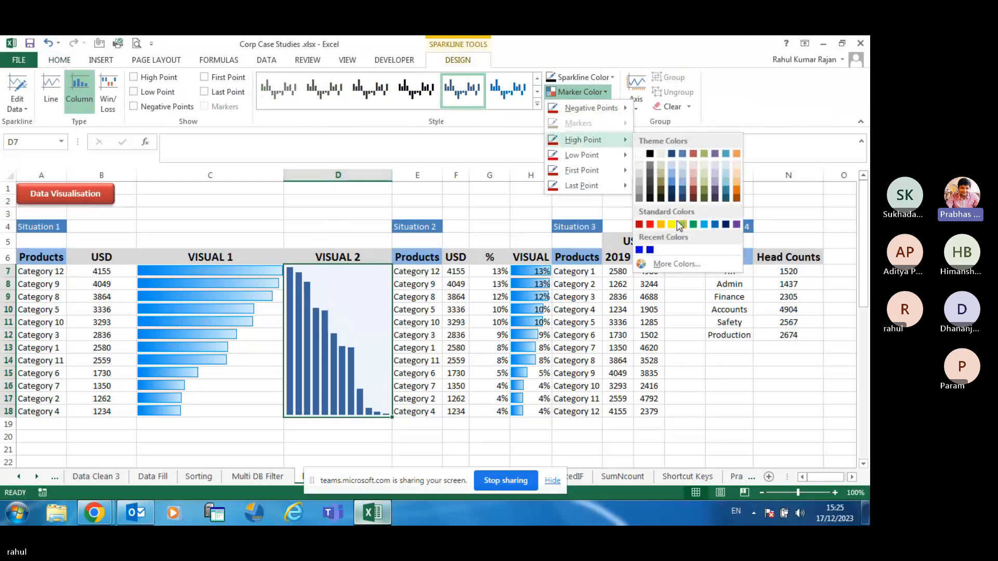
left_click(693, 224)
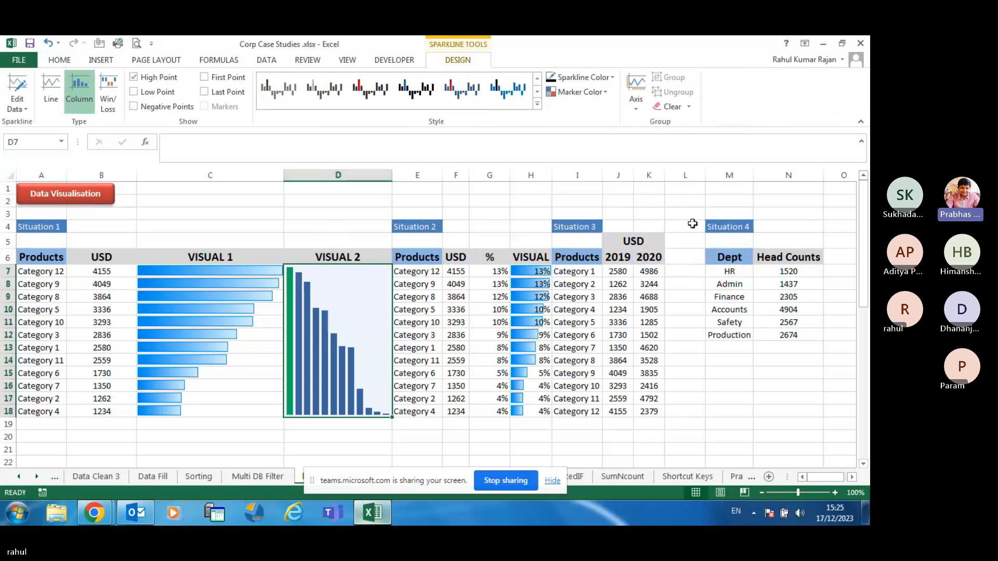
left_click(606, 92)
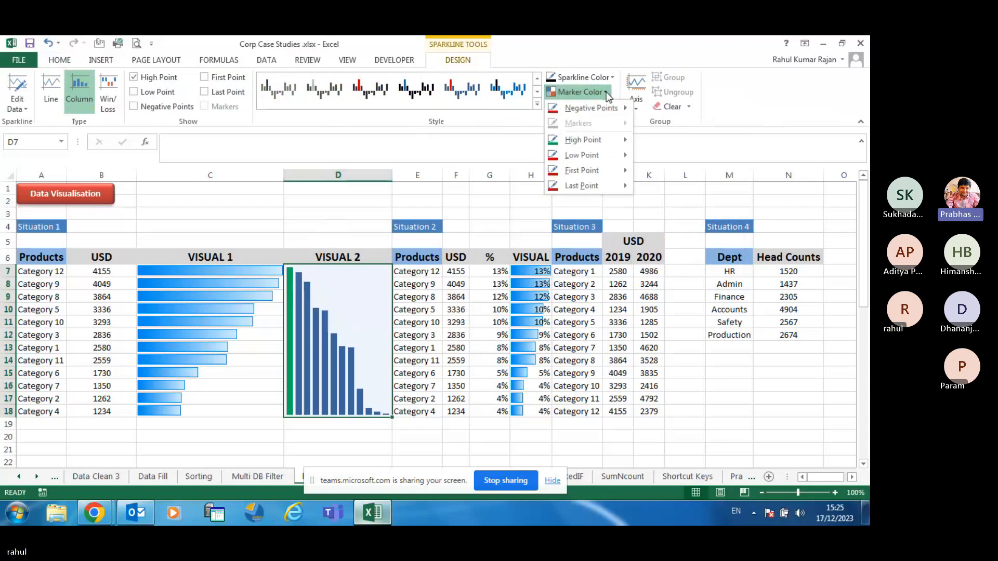
mouse_move(622, 156)
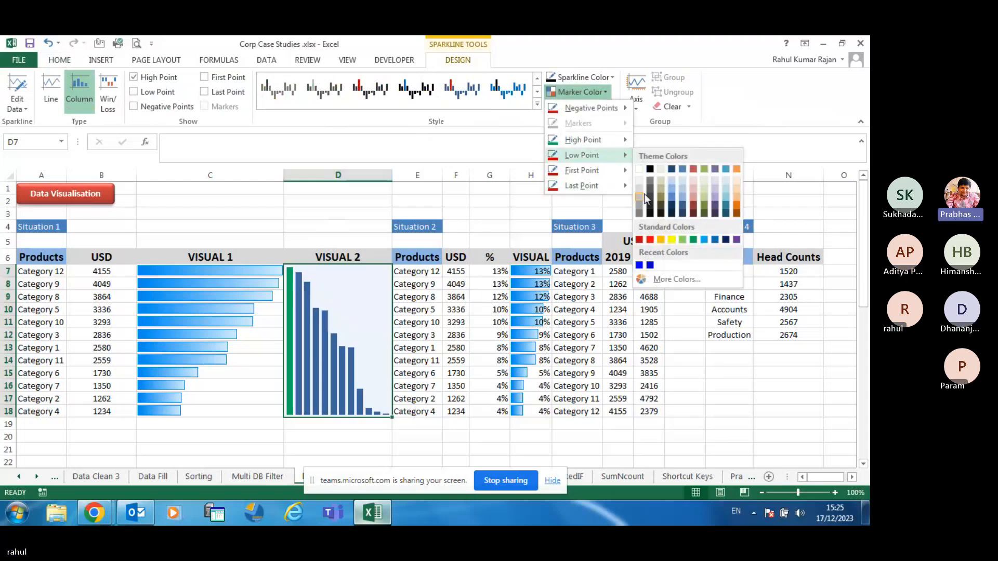
left_click(646, 238)
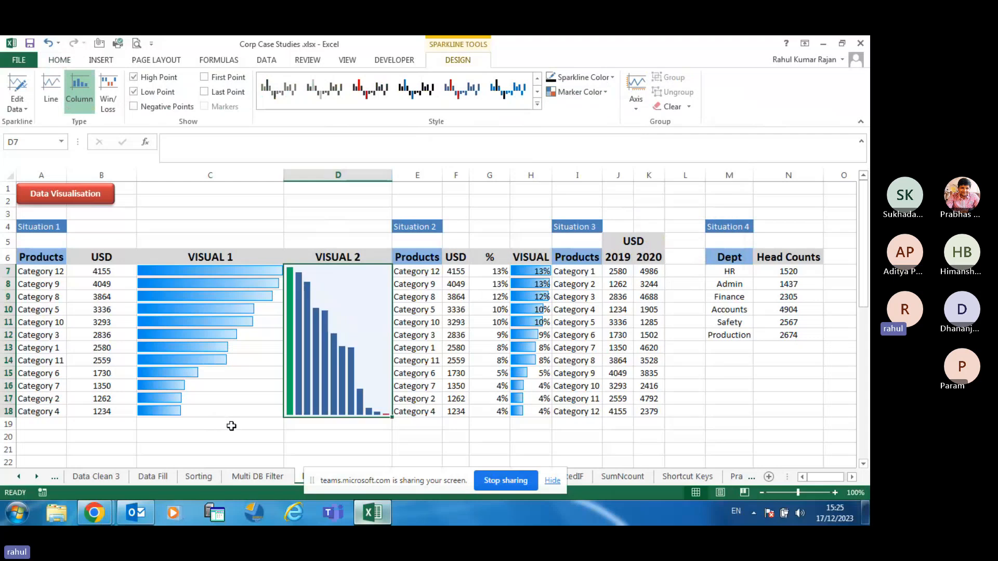
left_click(235, 427)
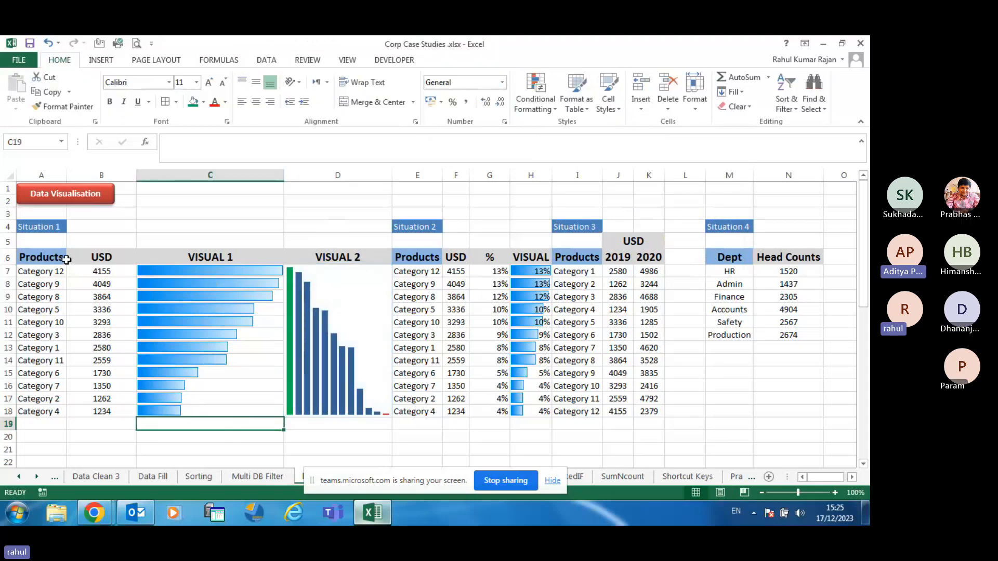
Try darker blue, brown and red sparkline styles, then apply a lighter blue style with green high point
left_click(370, 349)
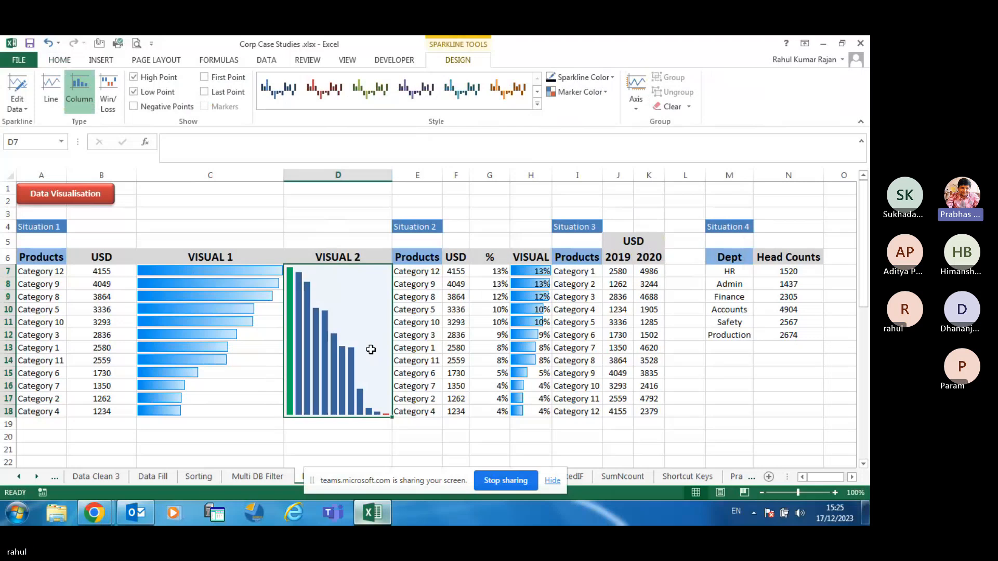
left_click(470, 98)
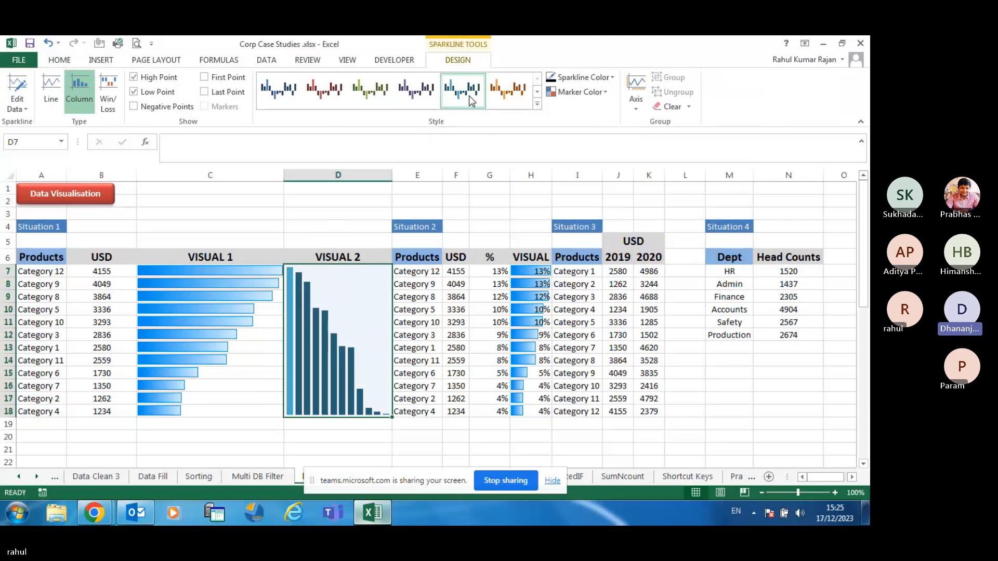
left_click(507, 90)
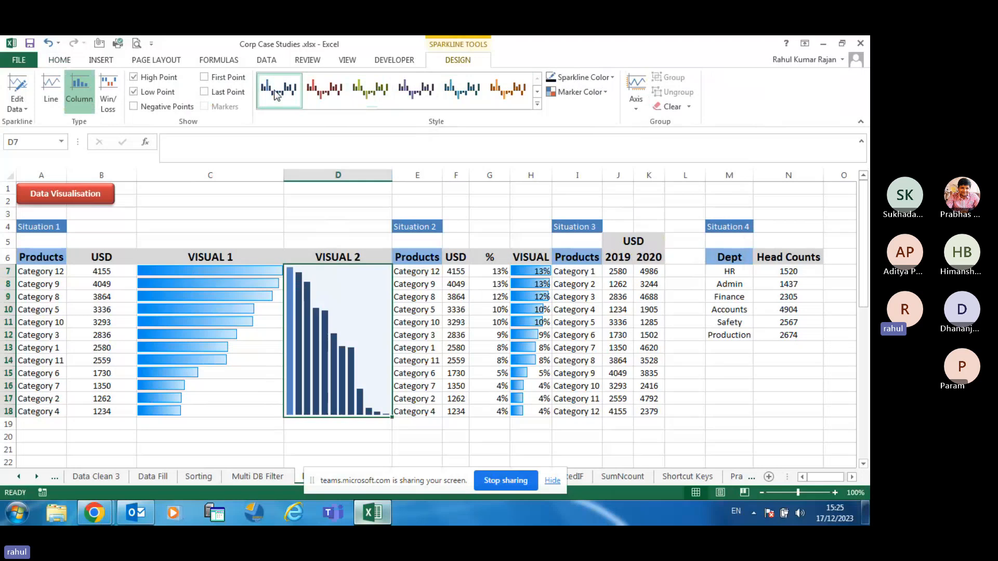
left_click(312, 98)
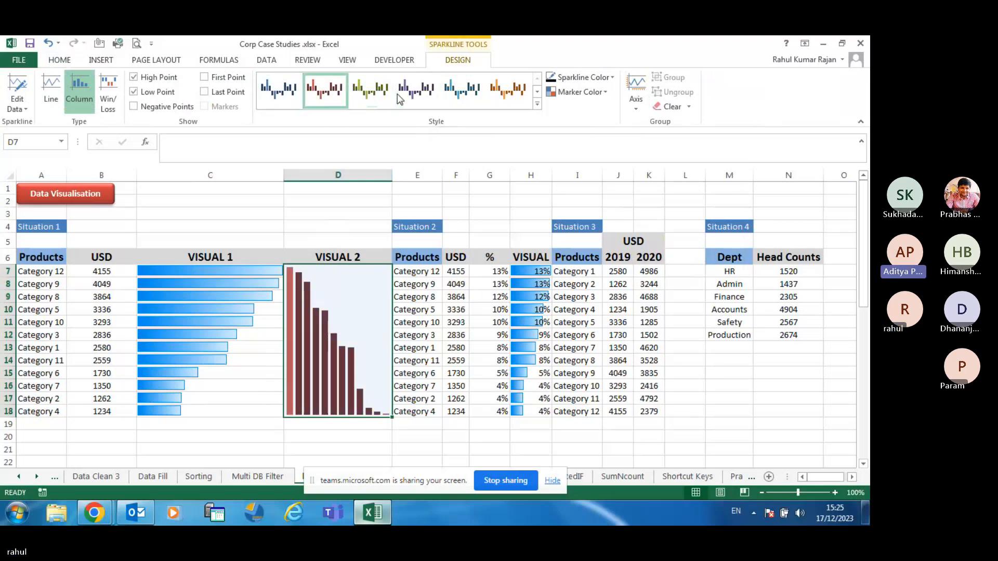
left_click(538, 106)
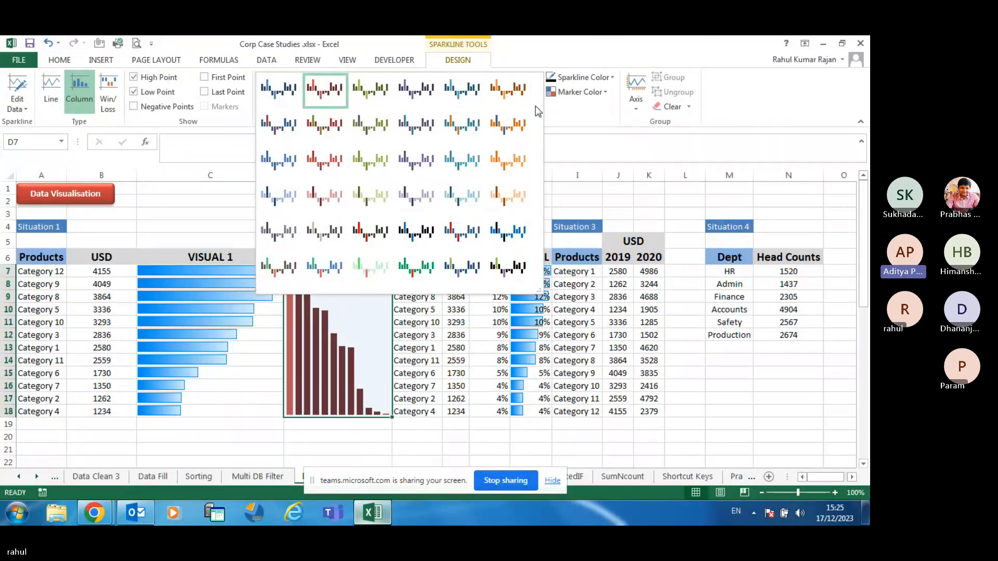
left_click(332, 264)
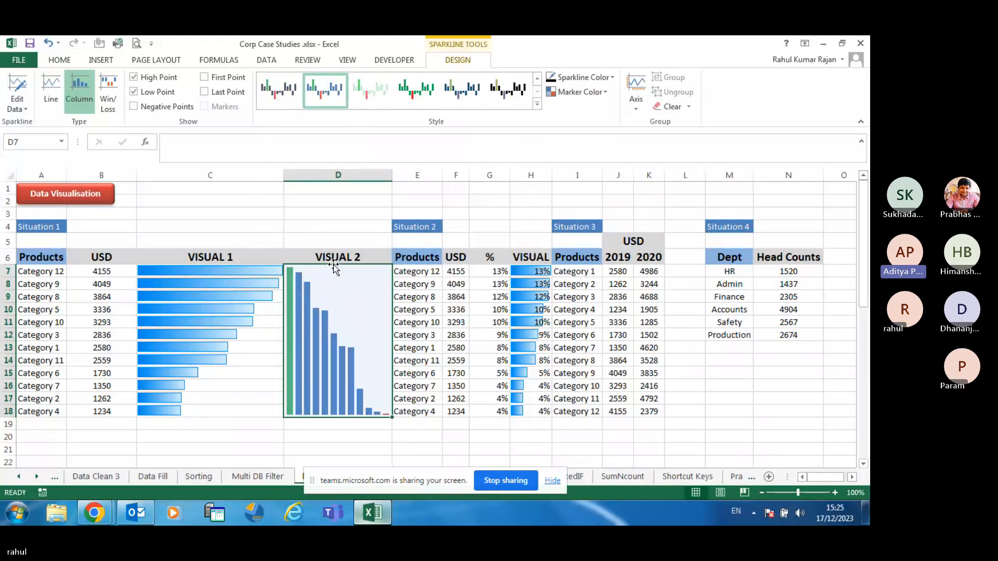
Reselect the VISUAL 2 sparkline group and show its full style gallery
left_click(346, 447)
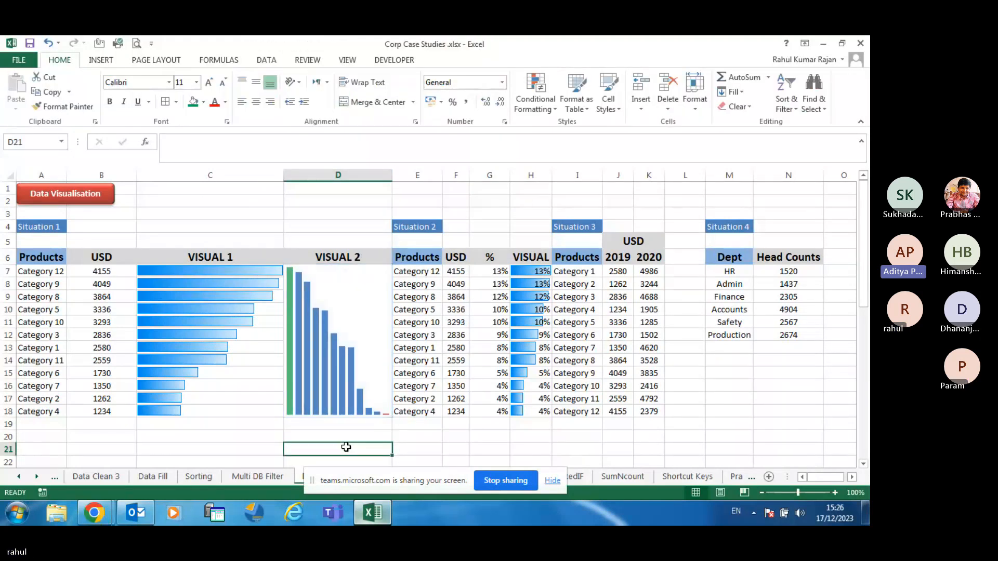
left_click(356, 367)
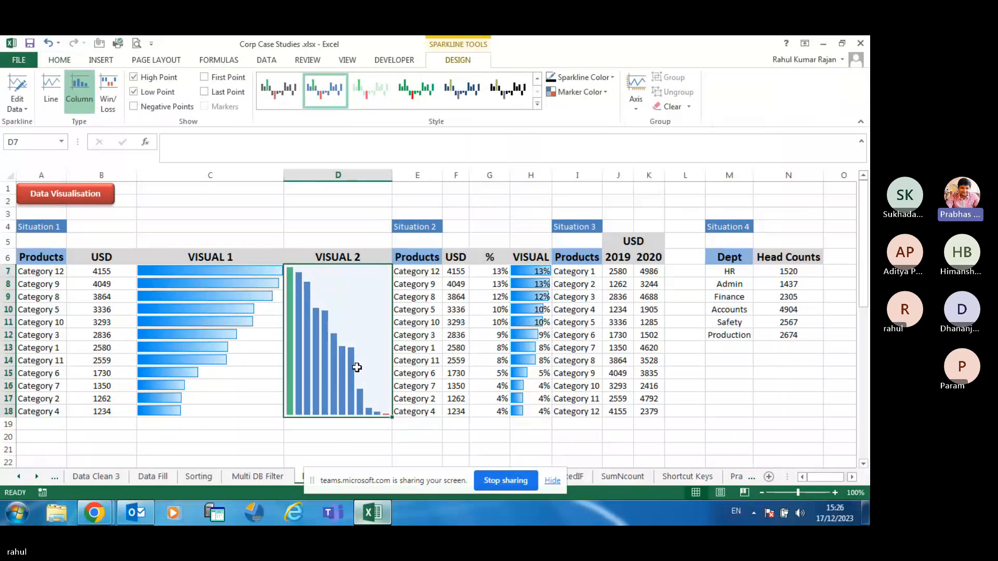
left_click(537, 104)
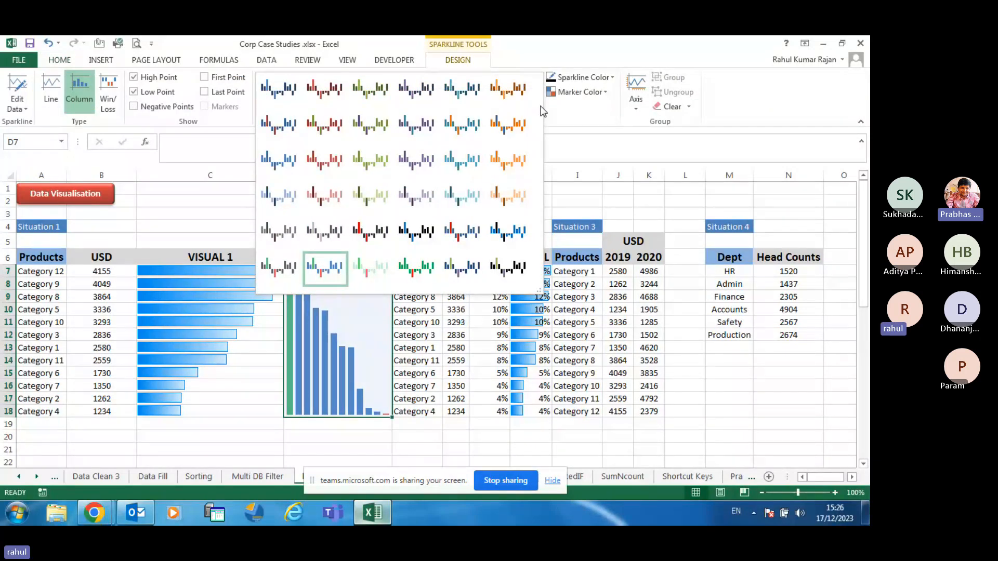
Test Category 6 as -1730, then undo it back to 1730
left_click(113, 376)
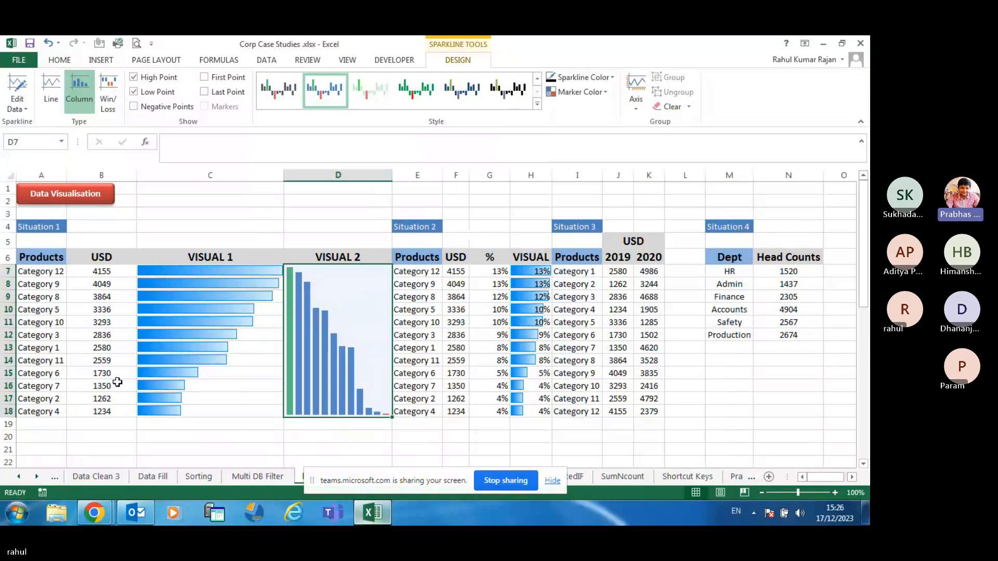
left_click(165, 142)
type("-")
key("Return")
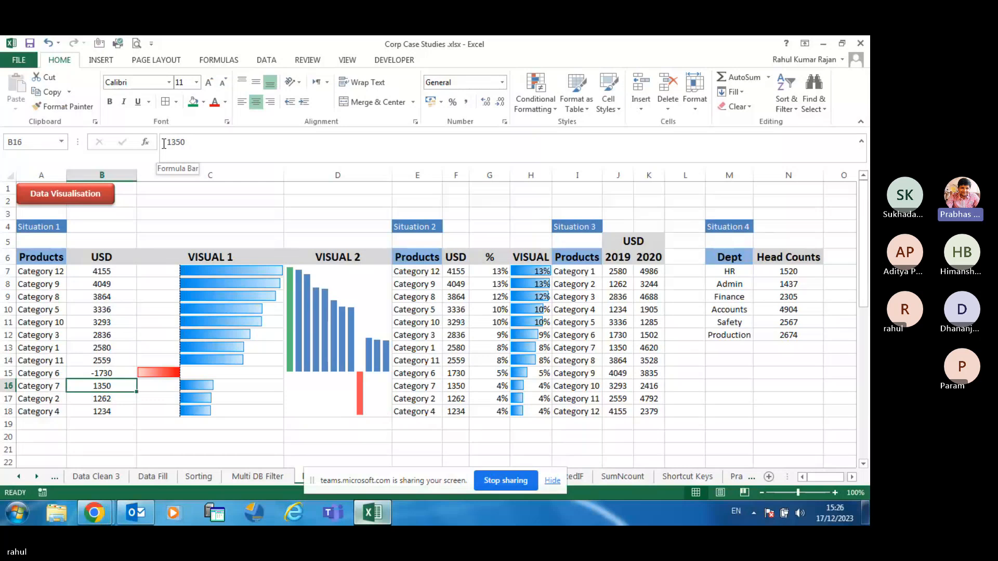
key("ctrl+z")
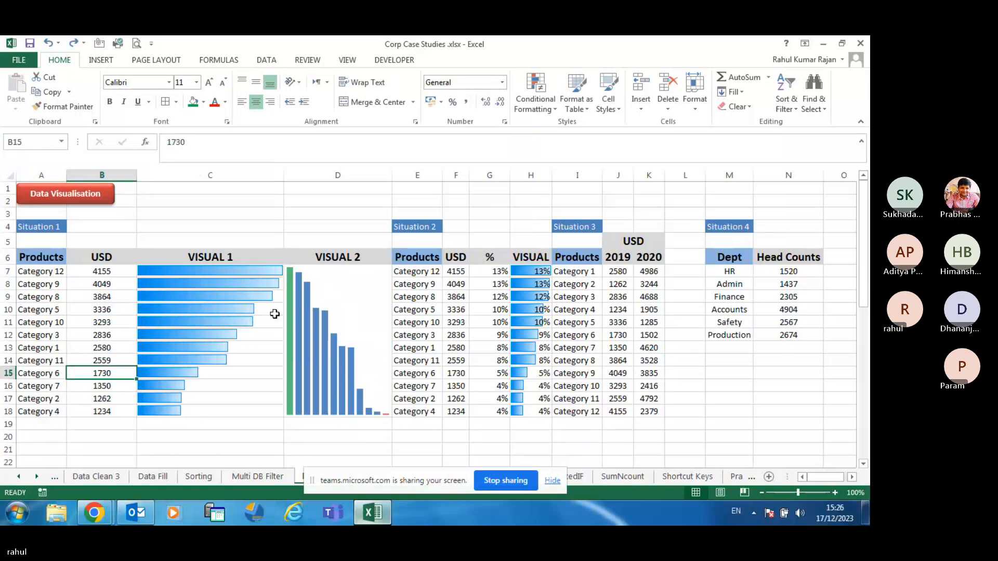
Widen column H so the Situation 2 VISUAL data bars become longer
left_click(380, 299)
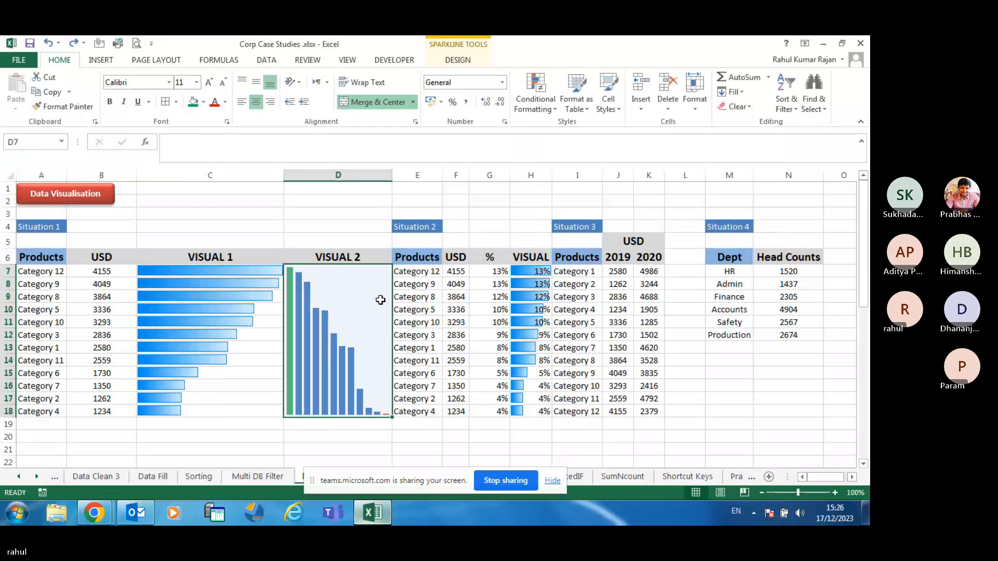
left_click(563, 239)
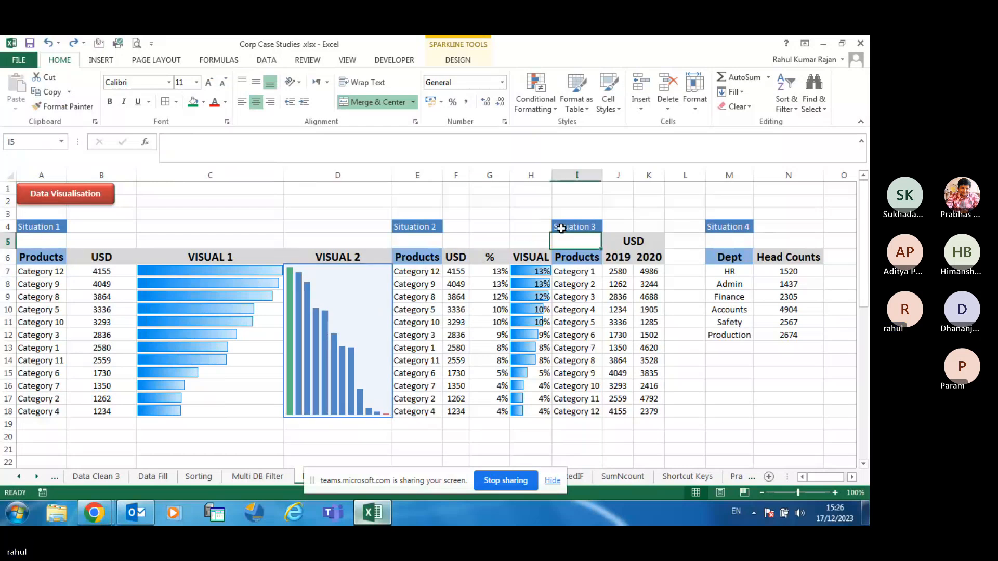
left_click_drag(552, 175, 607, 185)
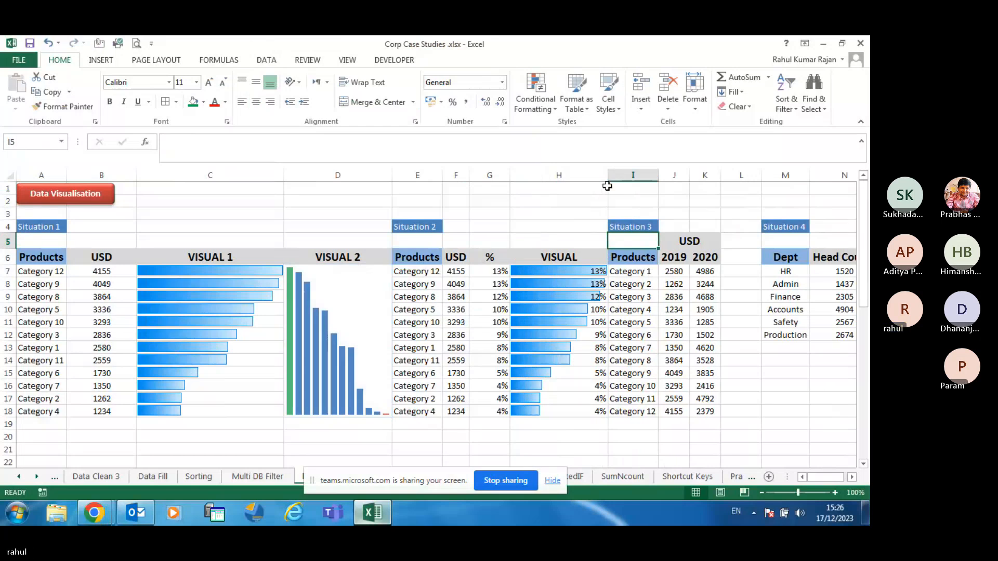
left_click(94, 513)
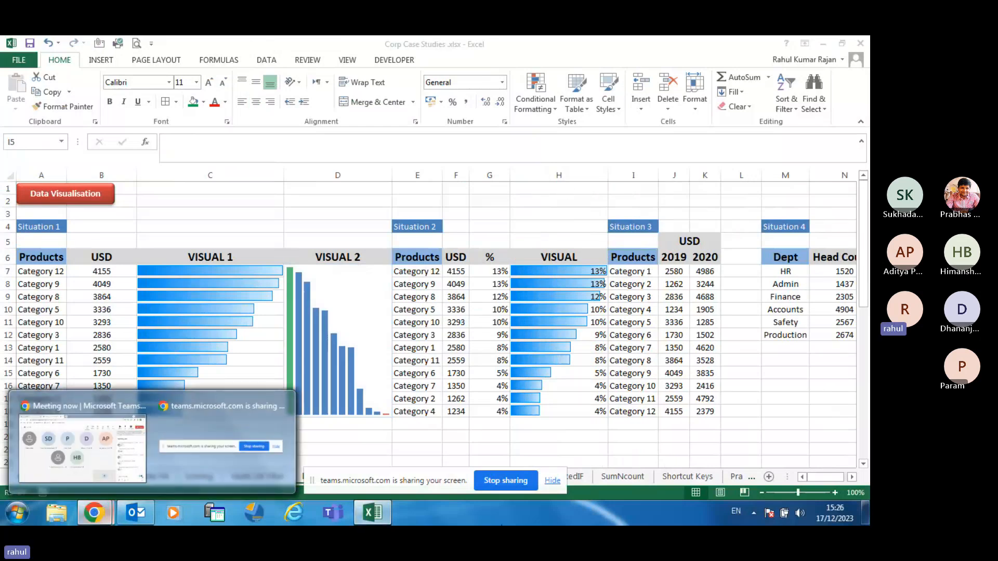
Stop the Teams screen share, open the meeting chat, and bring the Corp Case Studies workbook forward
left_click(507, 487)
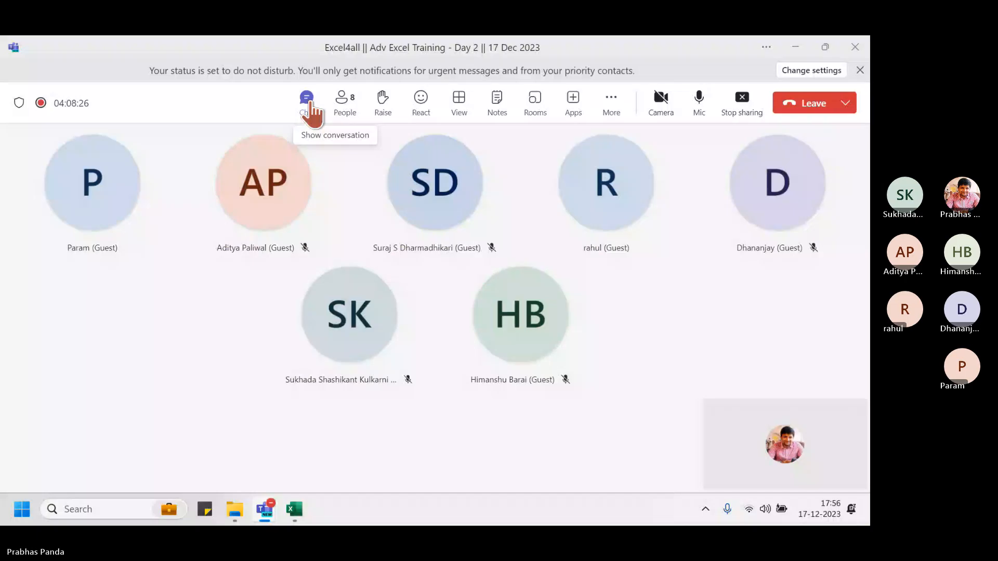
left_click(306, 101)
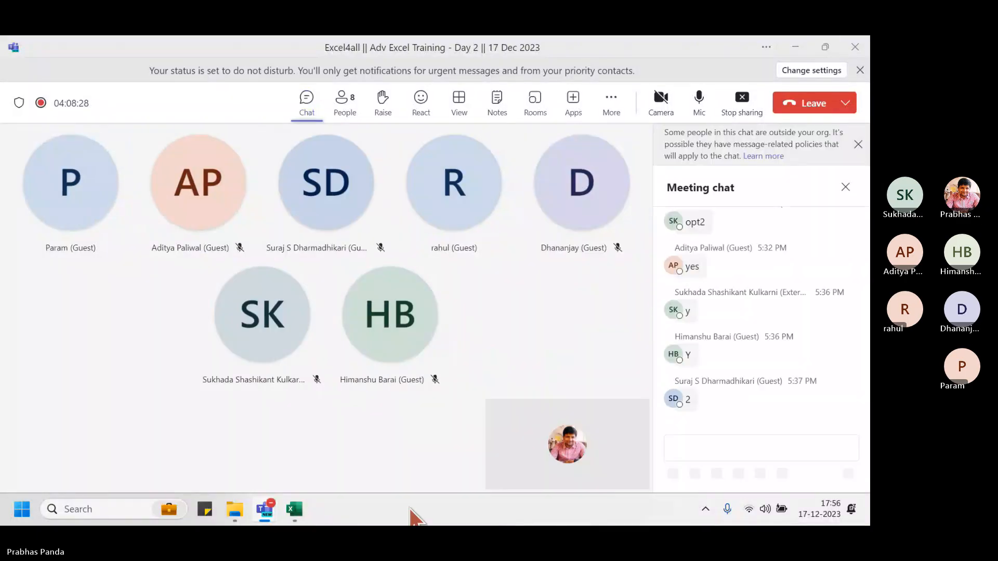
left_click(287, 515)
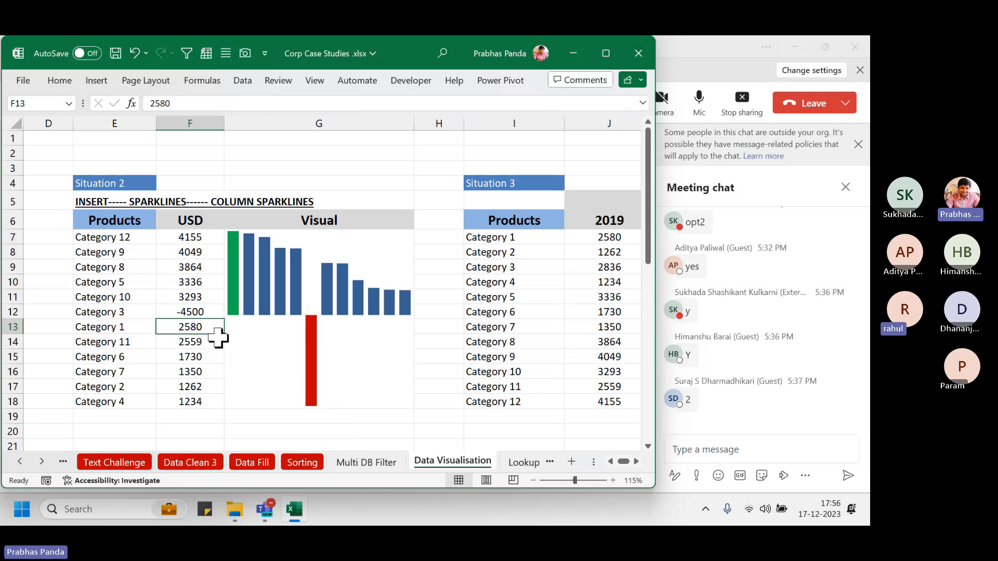
Change Category 5's value in F10 from 3336 to -3450
left_click(198, 279)
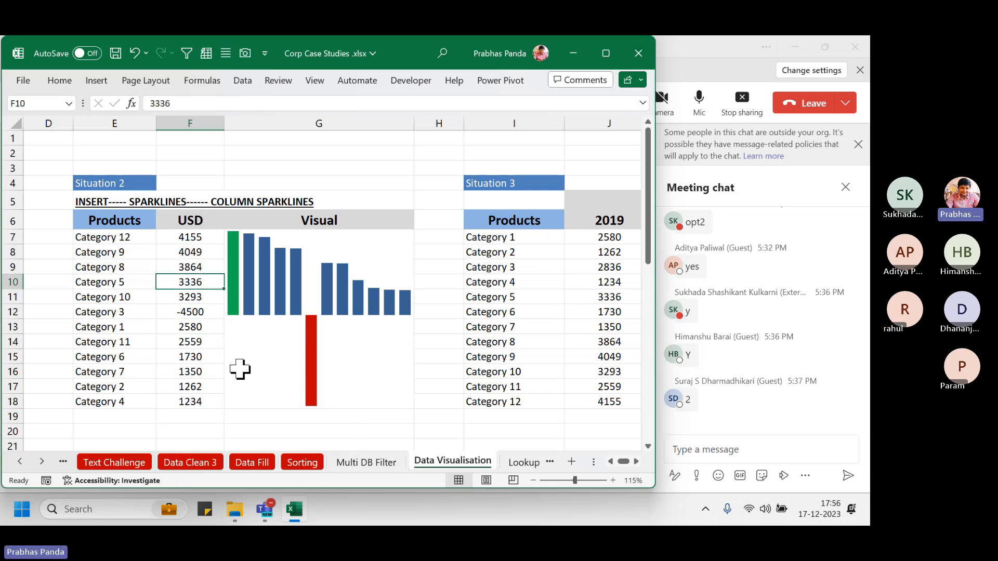
type("-3450")
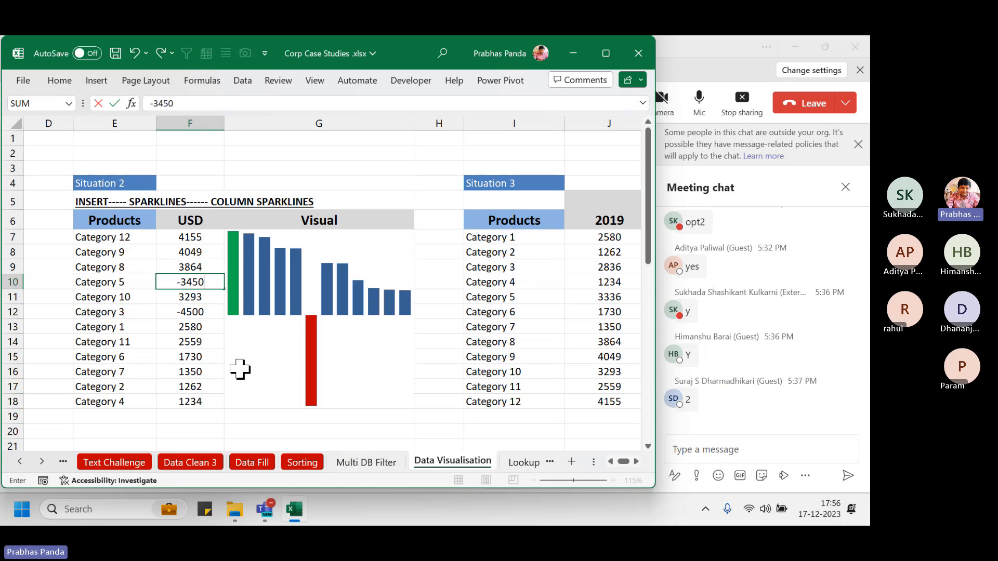
key("Return")
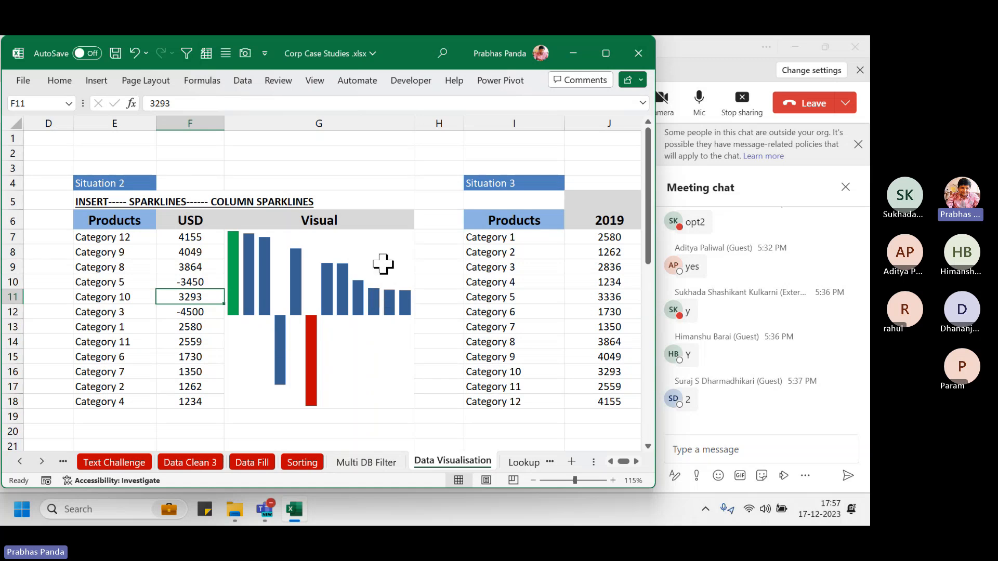
On the sparkline, turn off Low Point and turn on Negative Points to show all negatives in red
left_click(380, 262)
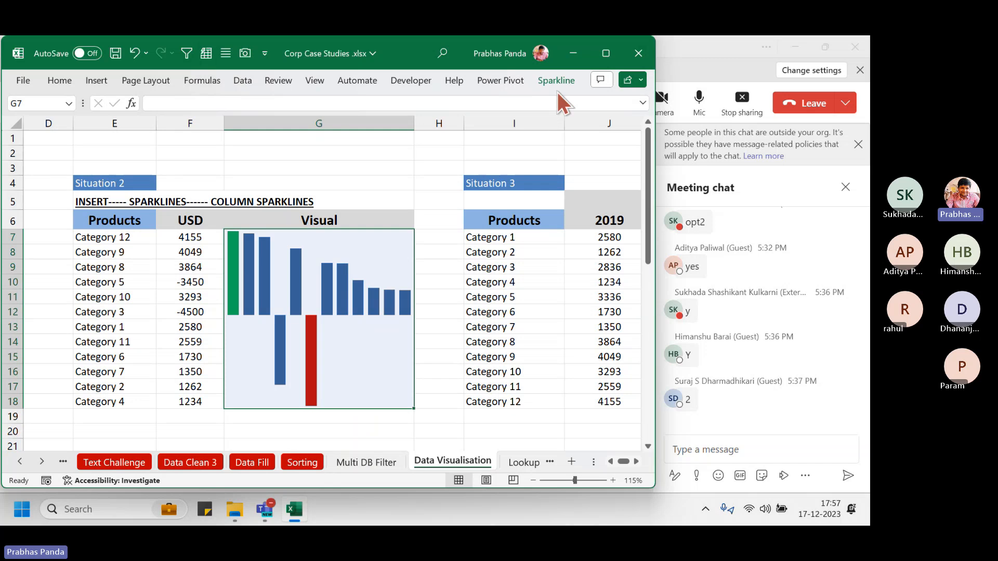
left_click(552, 79)
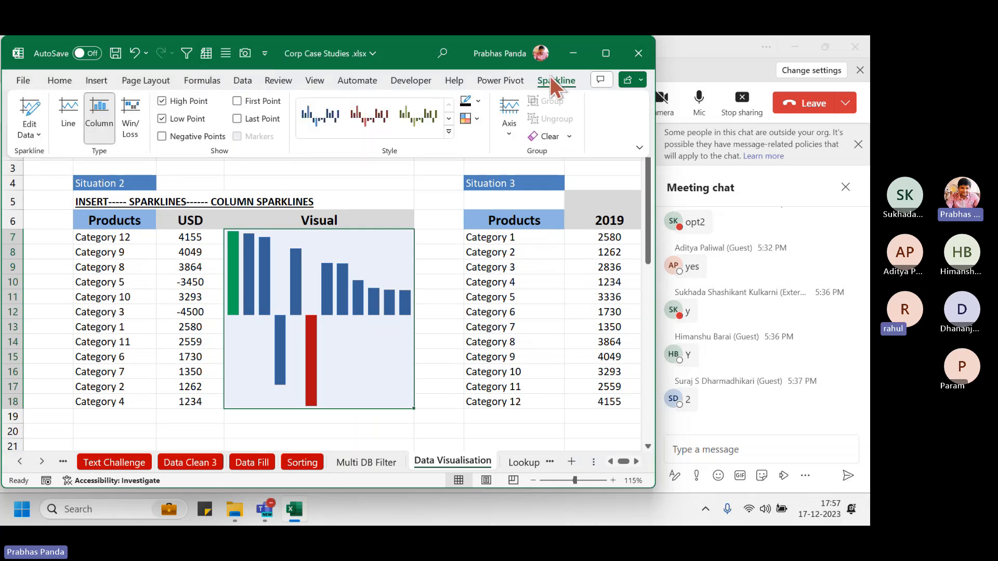
left_click(185, 120)
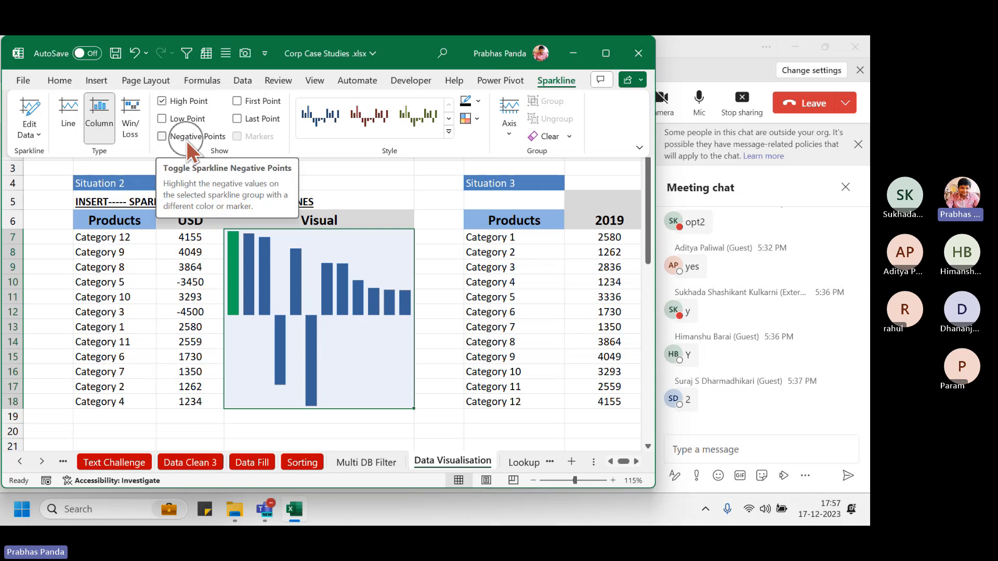
left_click(186, 139)
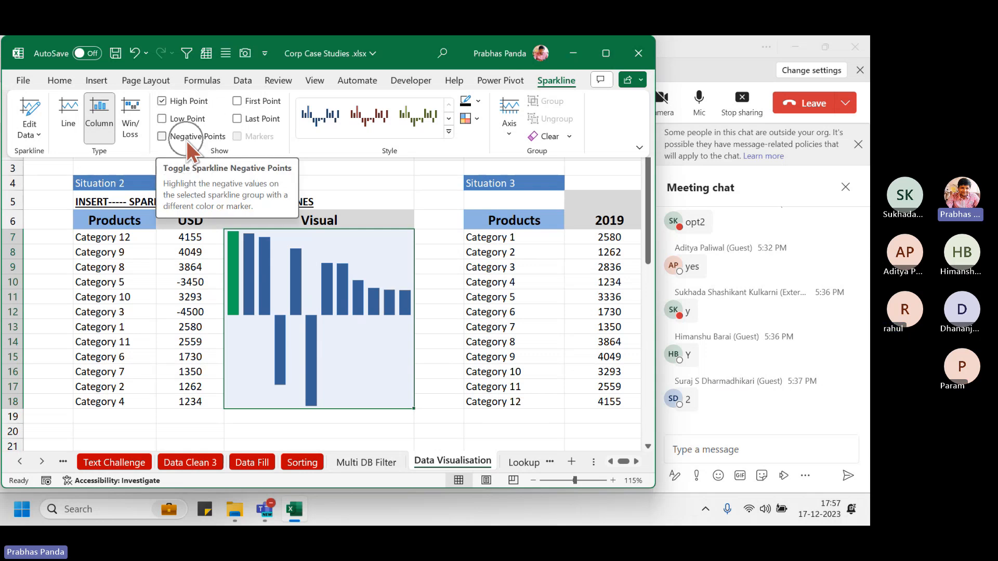
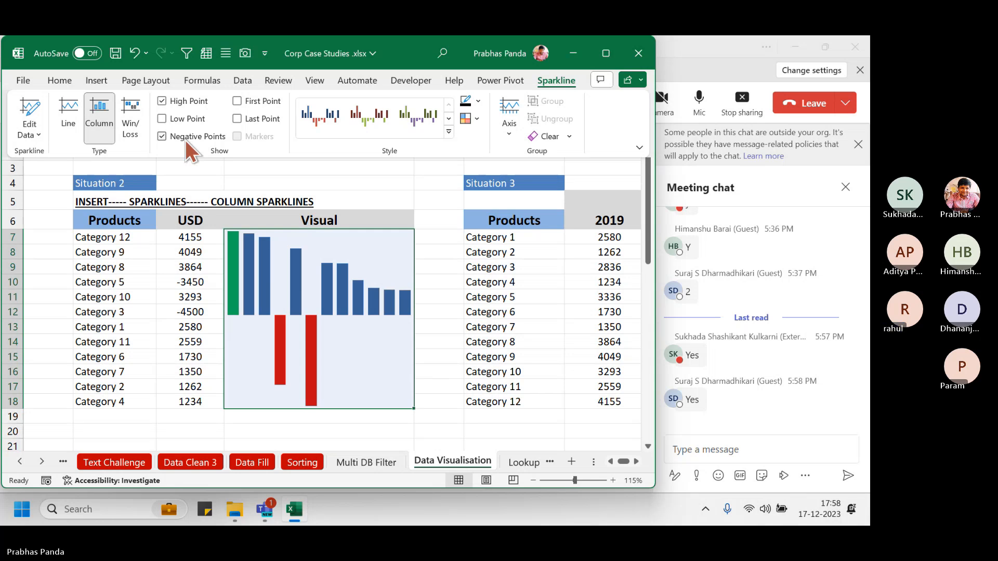
Close the sparkline settings and move across to the Situation 3 product table
left_click(337, 282)
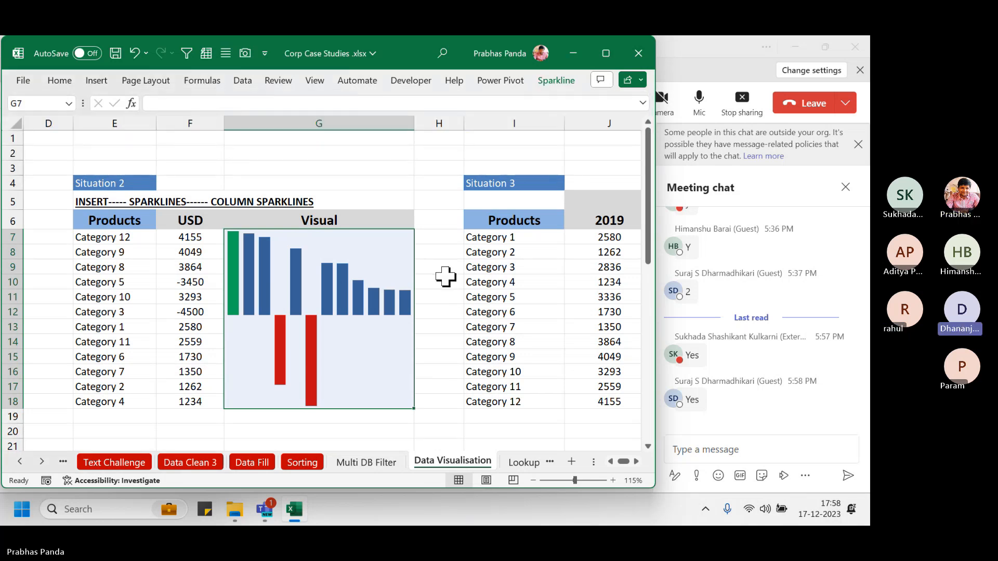
key("ctrl+Right")
key("ctrl+Right")
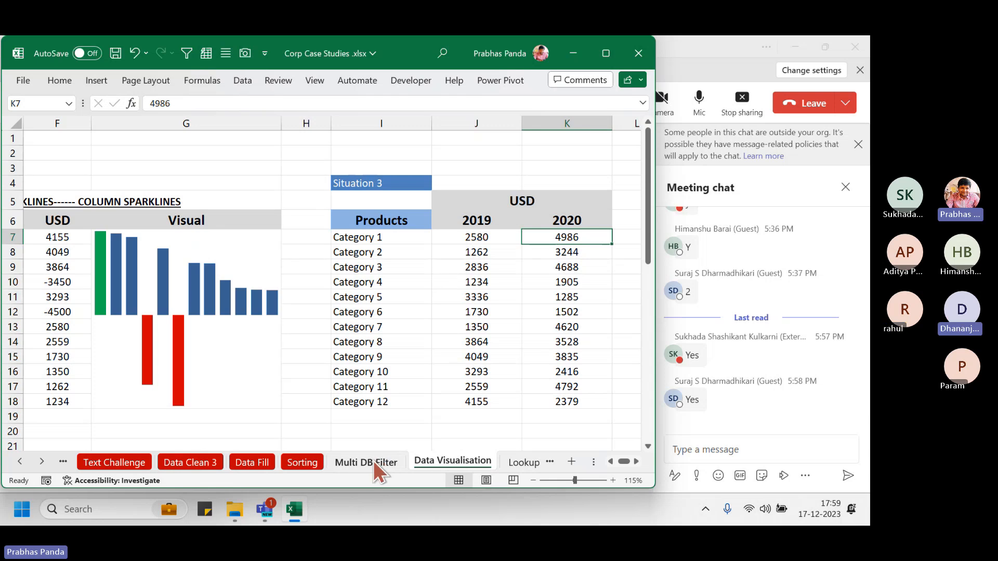
Narrow the Products, 2019 and 2020 columns of the Situation 3 table
left_click(439, 252)
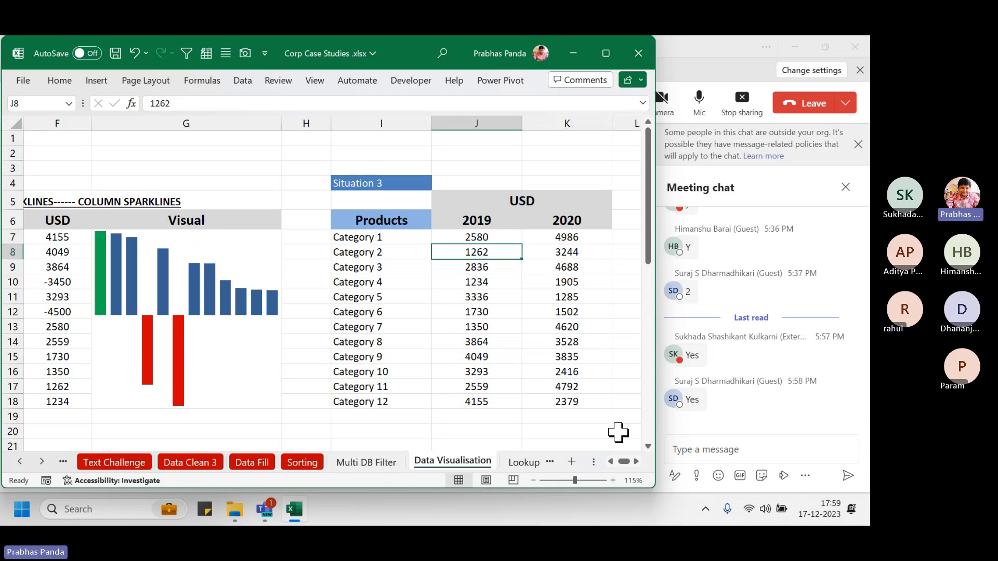
left_click(636, 462)
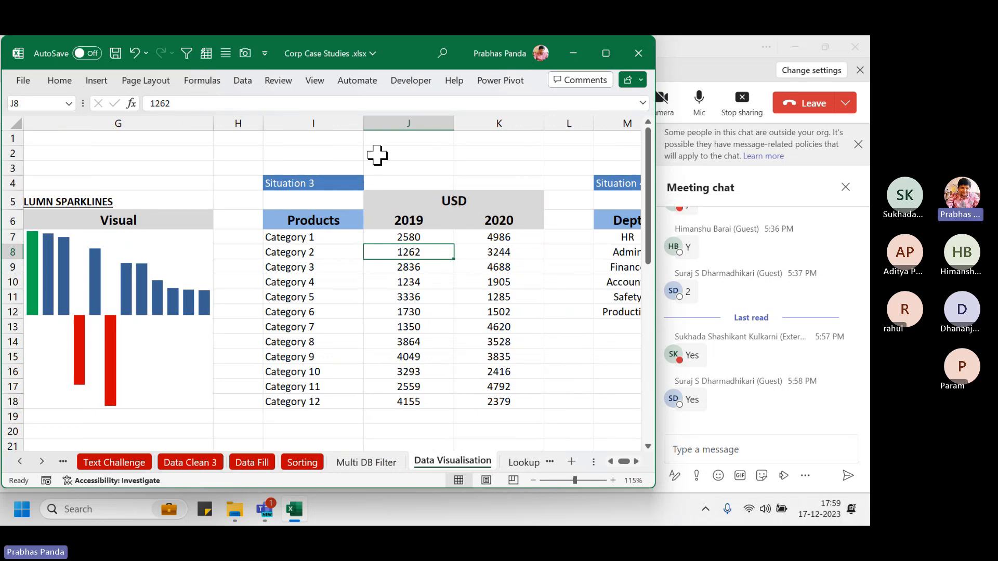
left_click_drag(364, 125, 348, 134)
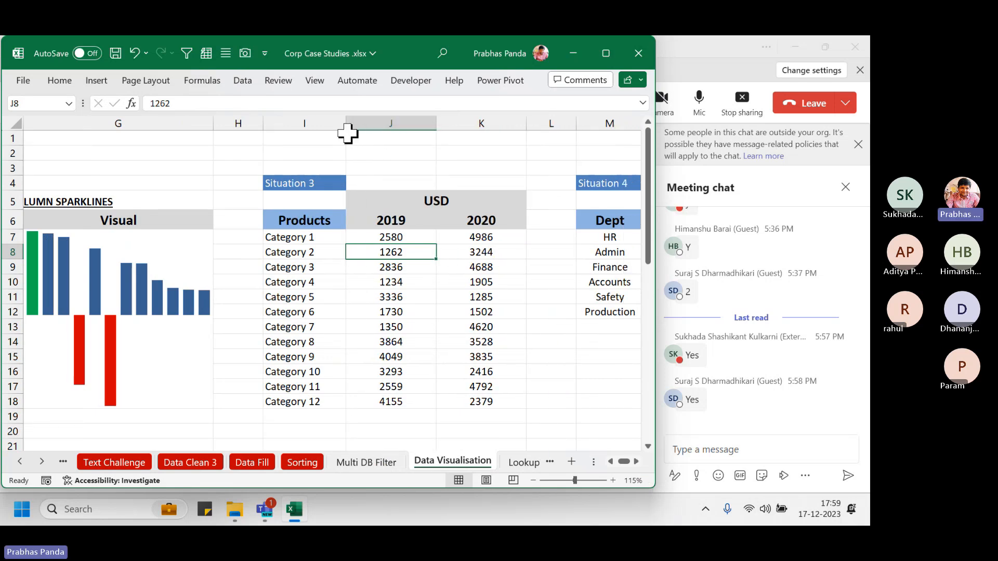
left_click_drag(437, 126, 422, 133)
left_click_drag(511, 125, 491, 126)
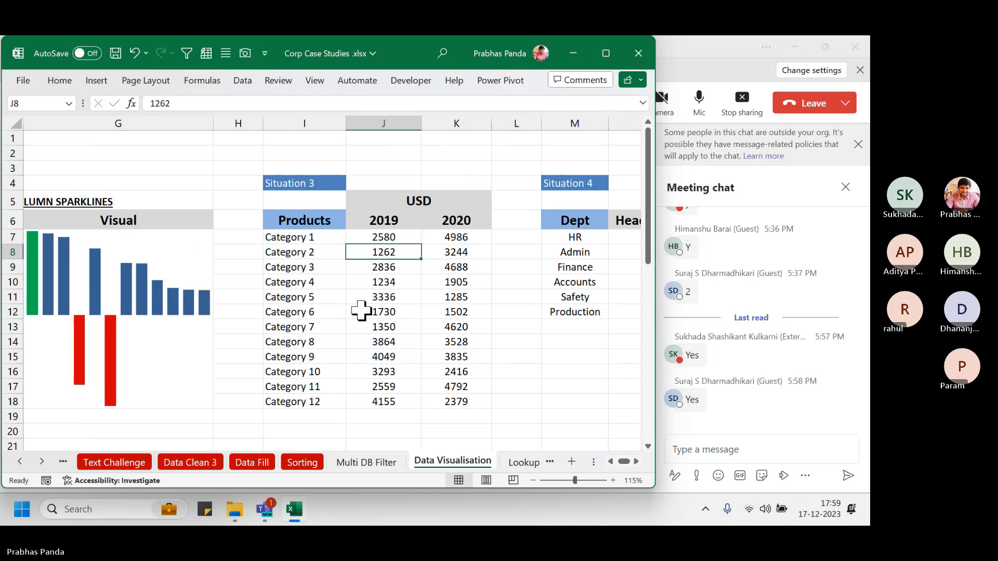
Insert two blank columns after 2020 and head them Growth and Visual
left_click(514, 219)
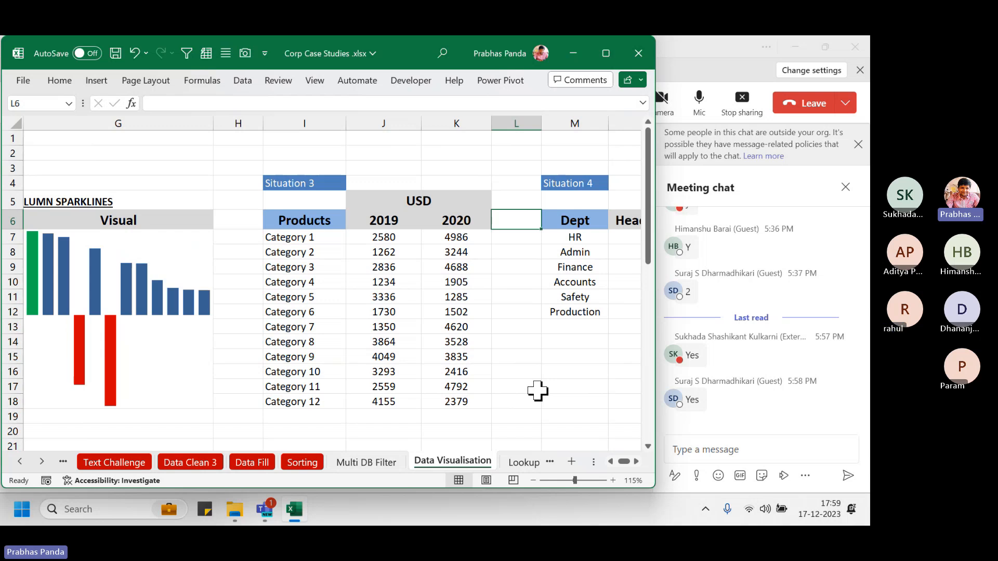
key("alt+i")
key("c")
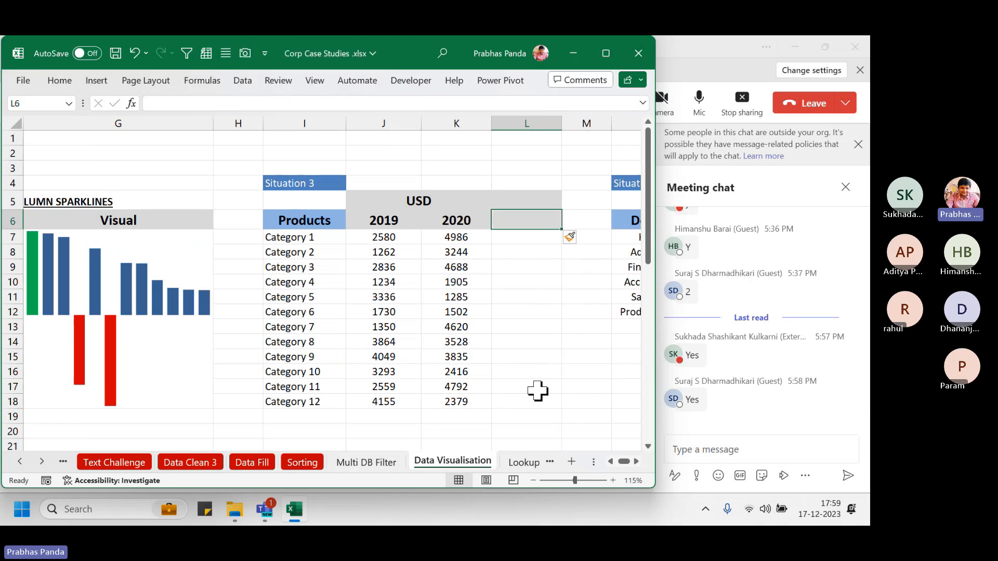
key("alt+i")
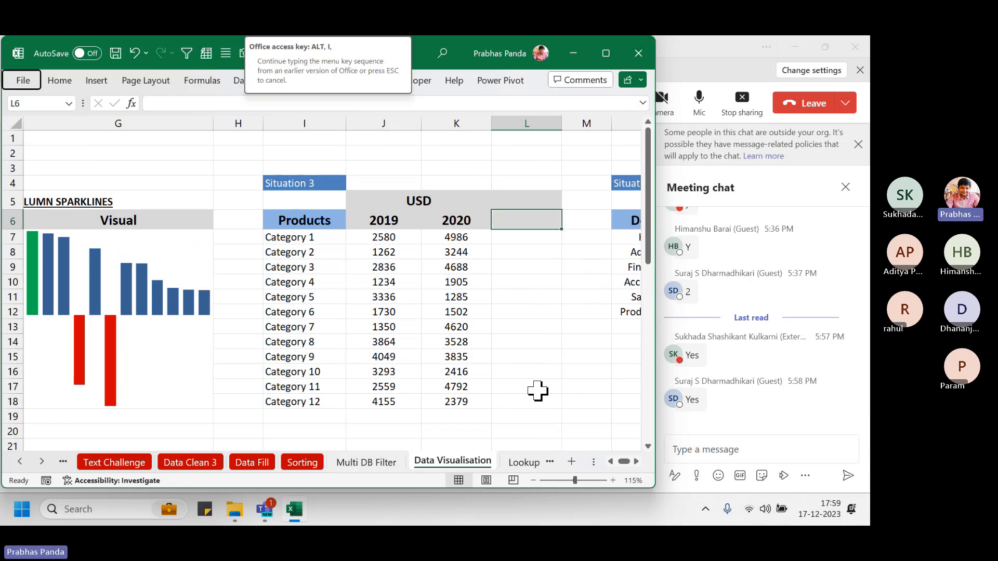
key("c")
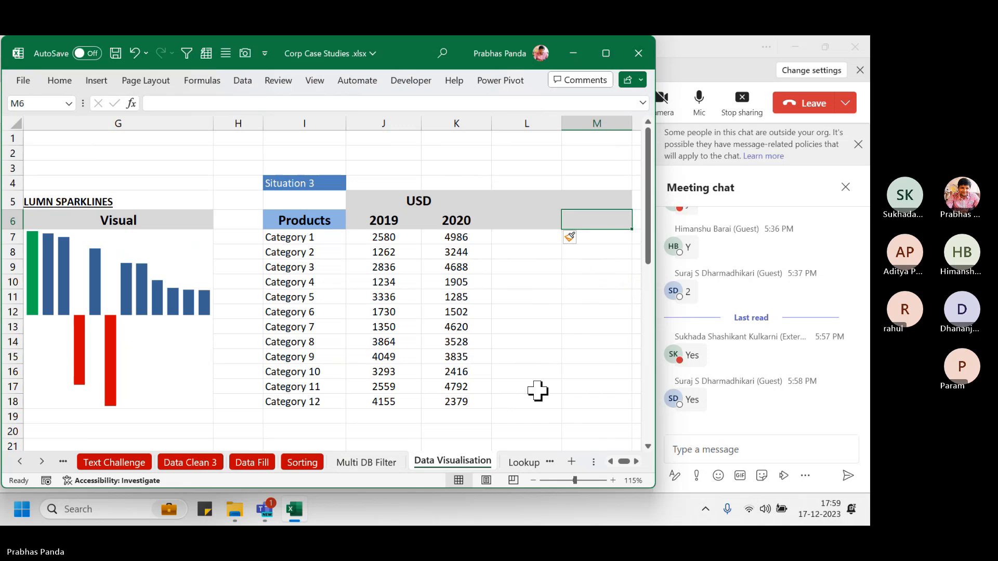
scroll(538, 391, "right", 1)
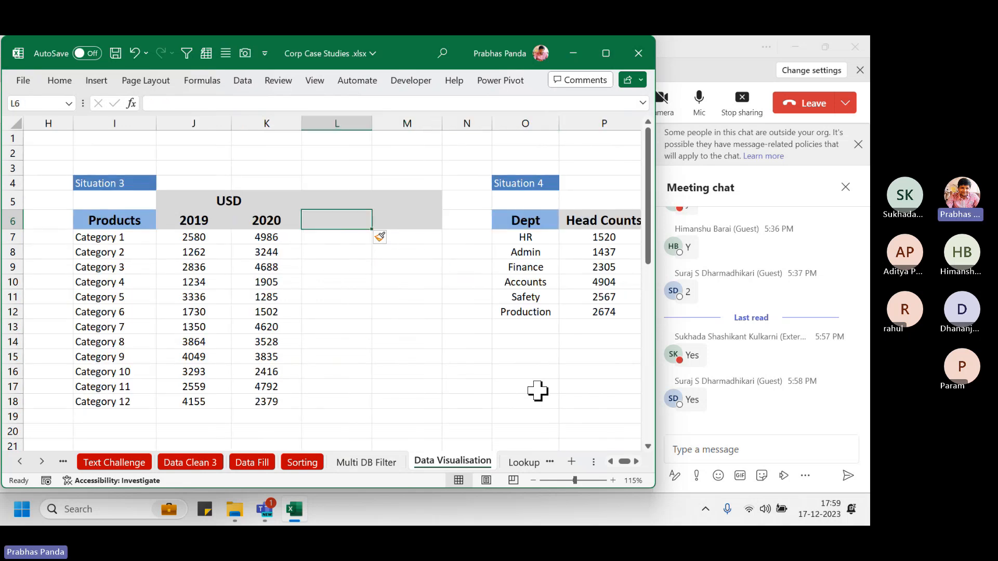
type("gROWTH")
key("Tab")
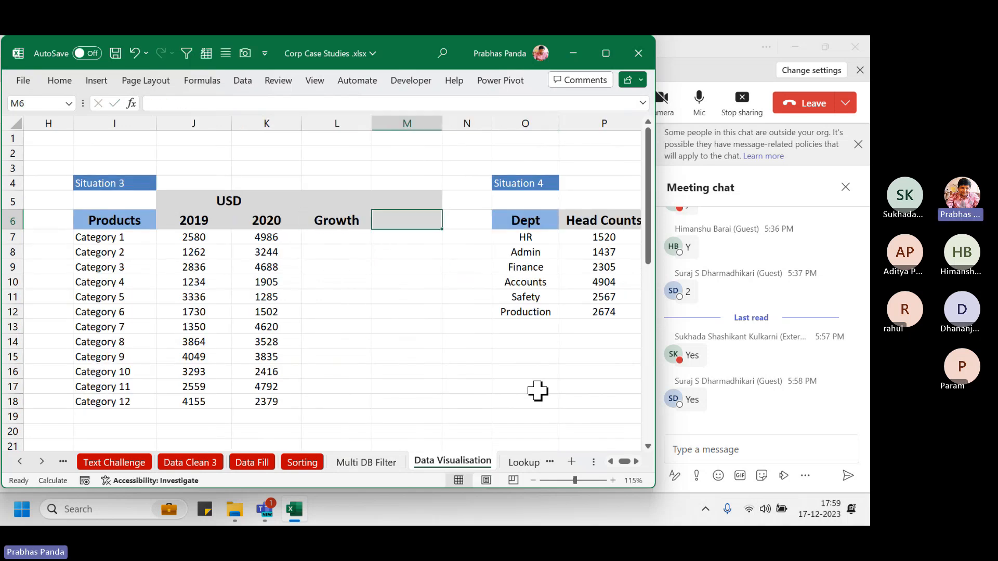
type("Visual")
key("Return")
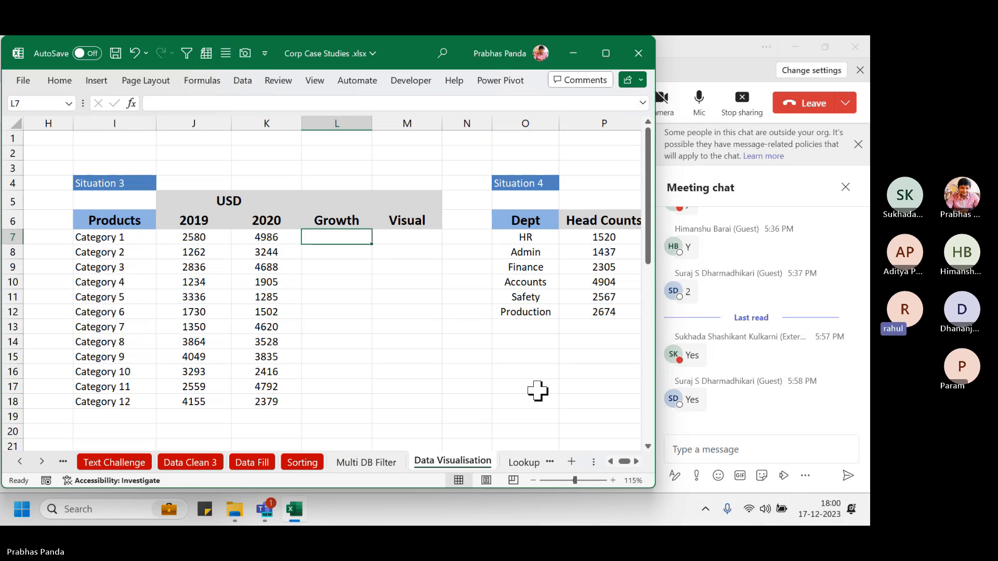
Fill Growth cells L7:L18 with =K7-J7, giving 2020 minus 2019 per category
key("shift+Down")
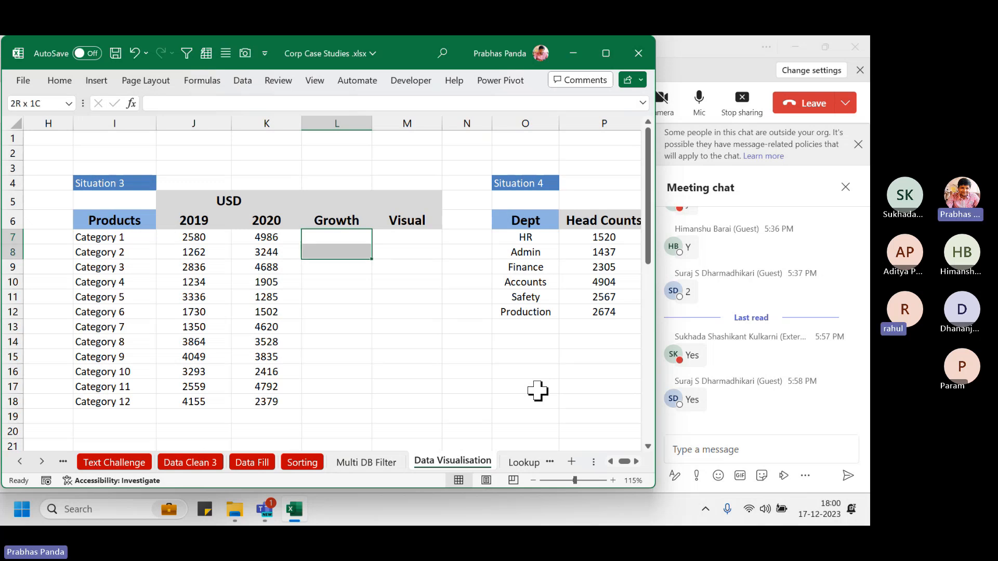
key("shift+Down")
key("shift+Down")
key("shift+Down")
key("shift+Down")
key("shift+Down")
key("shift+Down")
key("shift+Down")
key("shift+Down")
key("shift+Down")
key("shift+Down")
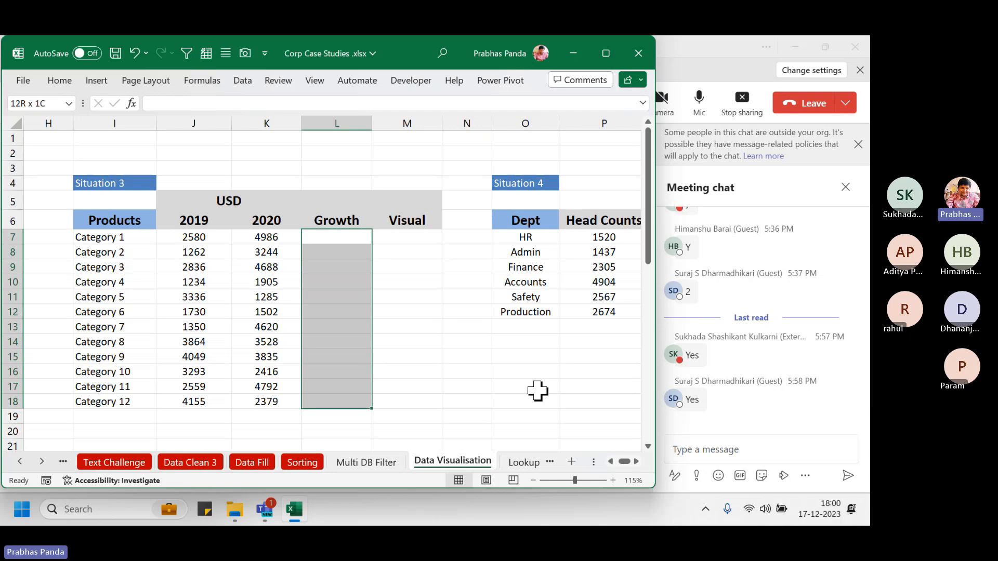
type("=")
key("Left")
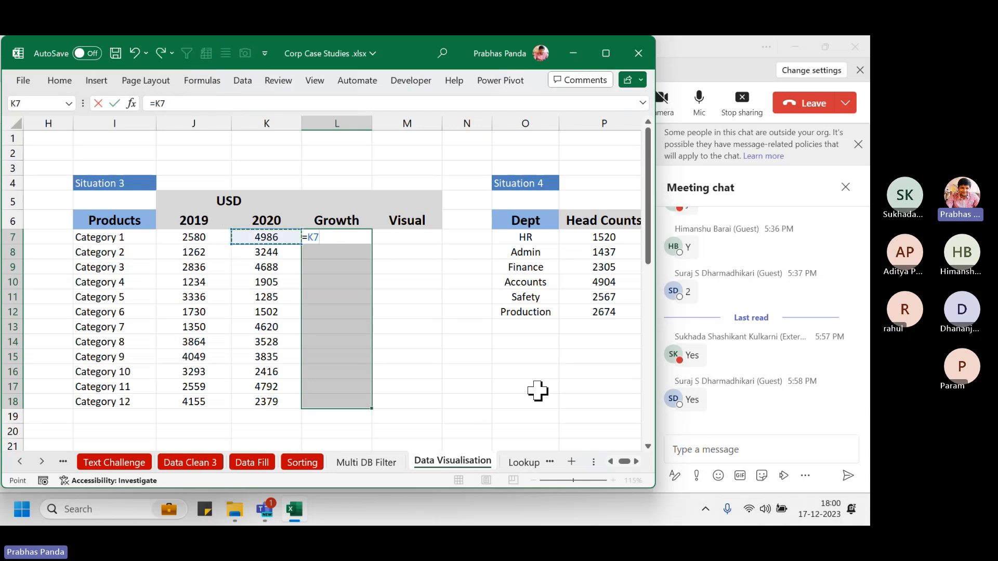
type("-")
key("Left")
key("Left")
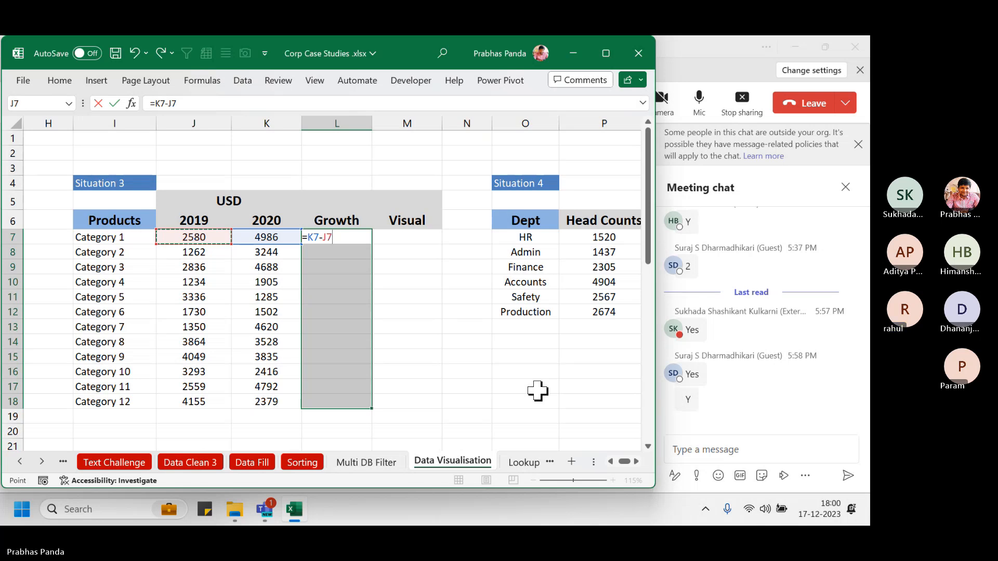
key("ctrl+Return")
Select the twelve Visual cells M7:M18
key("Right")
key("shift+Down")
key("shift+Down")
key("shift+Down")
key("shift+Down")
key("shift+Down")
key("shift+Down")
key("shift+Down")
key("shift+Down")
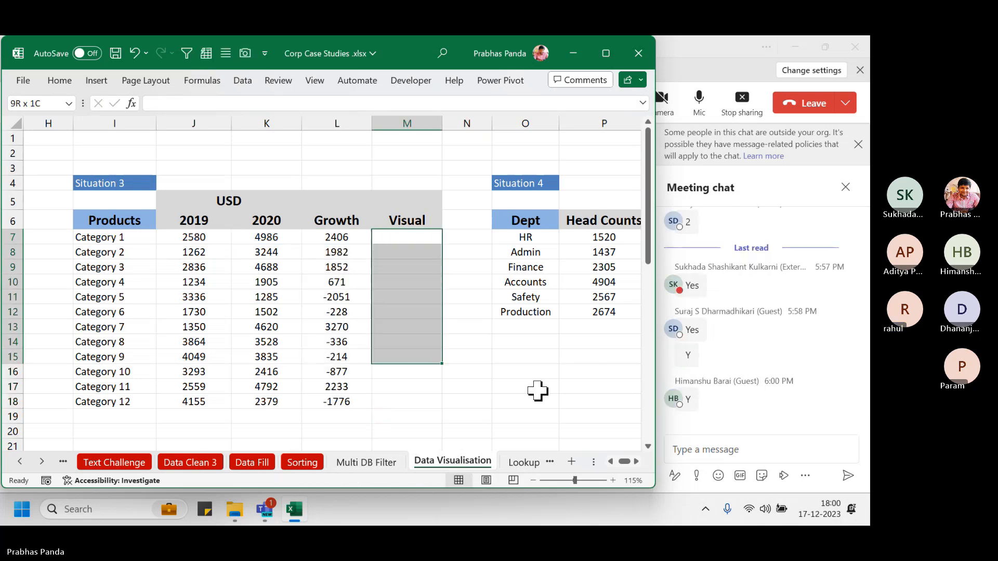
key("shift+Down")
key("shift+Down")
key("shift+Down")
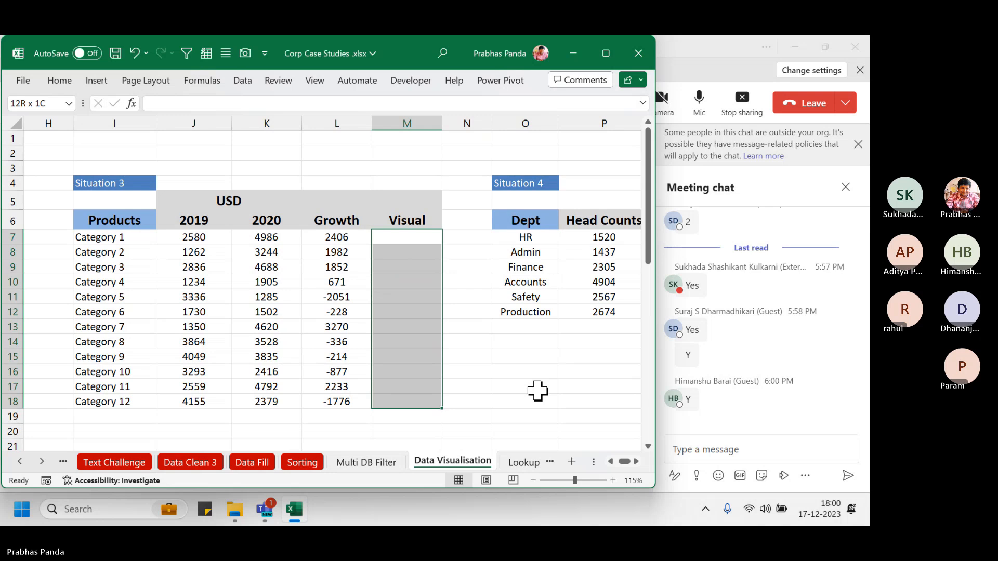
Fill Visual cells M7:M18 with =L7 so each mirrors its Growth value
type("=")
key("Left")
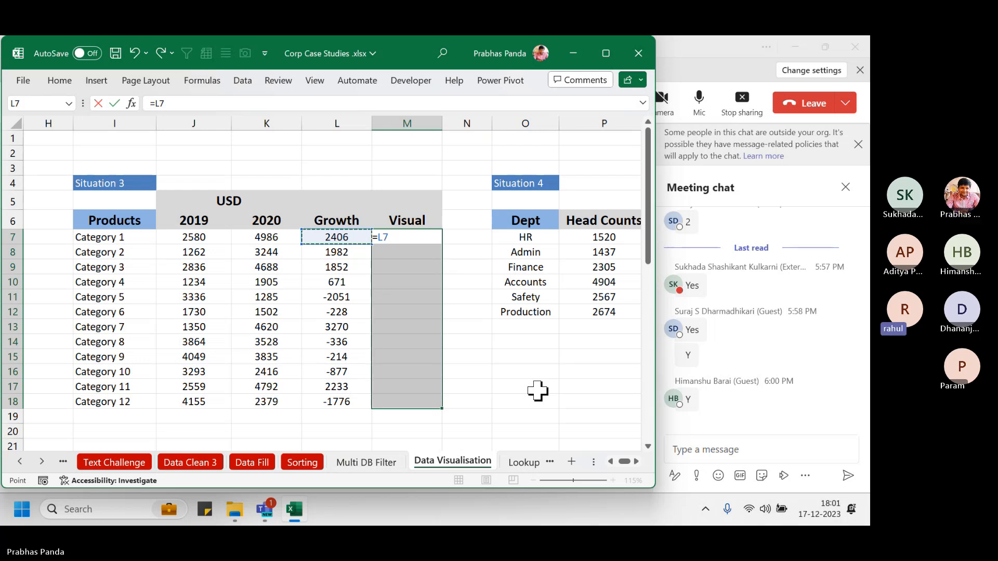
key("ctrl+Return")
key("F2")
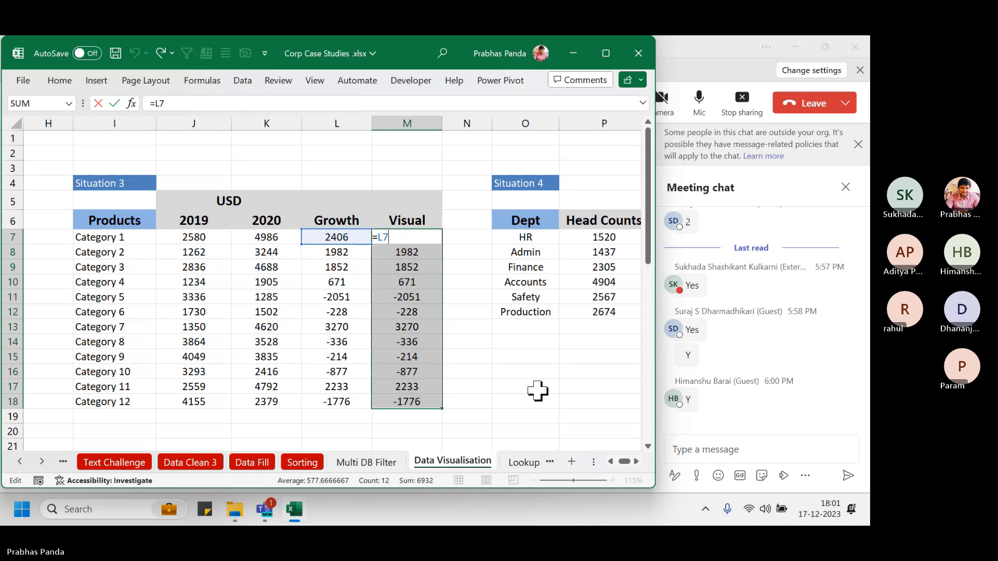
Apply the Directional 3 Arrows (Colored) icon set to Visual values M7:M18
left_click(57, 81)
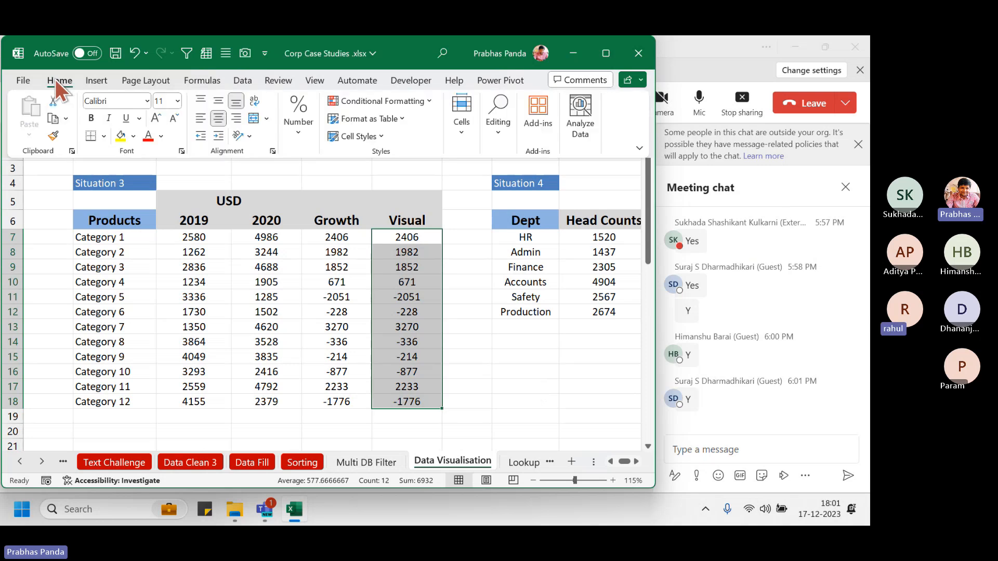
left_click(423, 103)
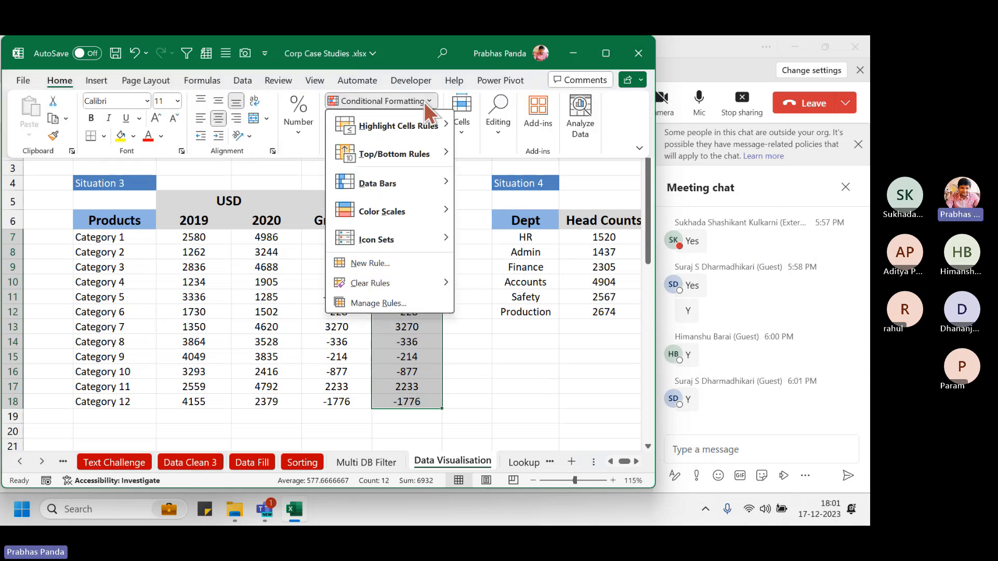
mouse_move(423, 242)
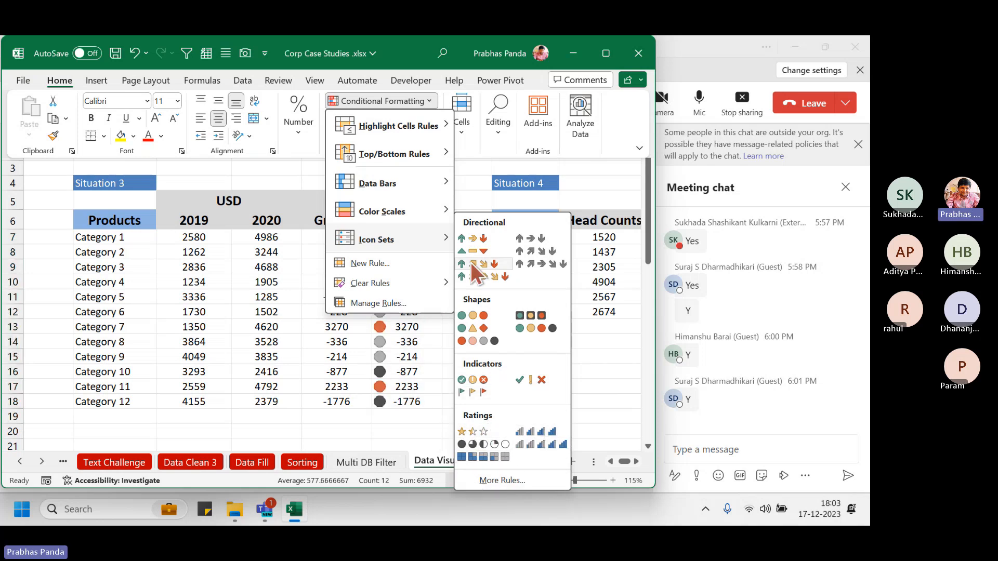
left_click(492, 236)
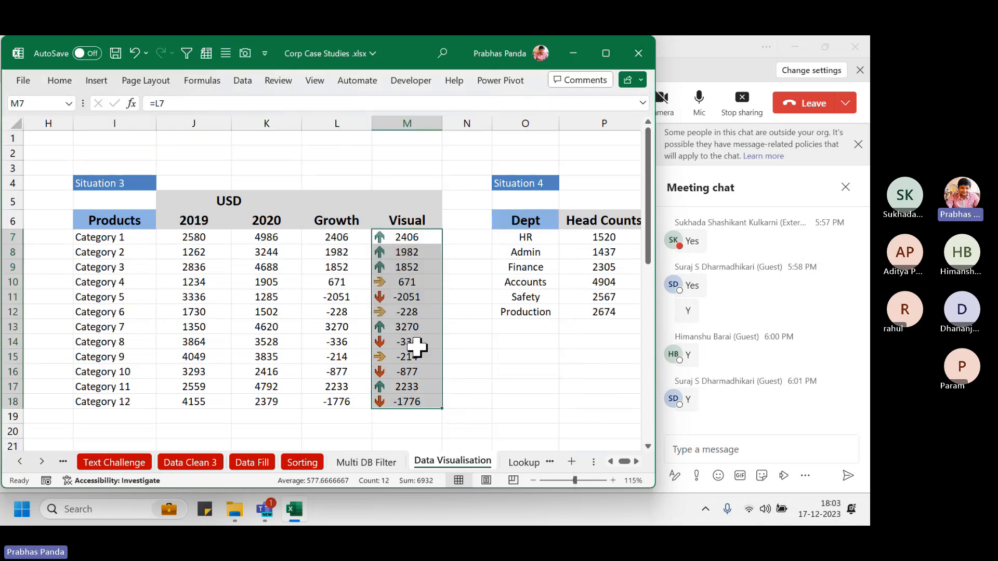
left_click(233, 252)
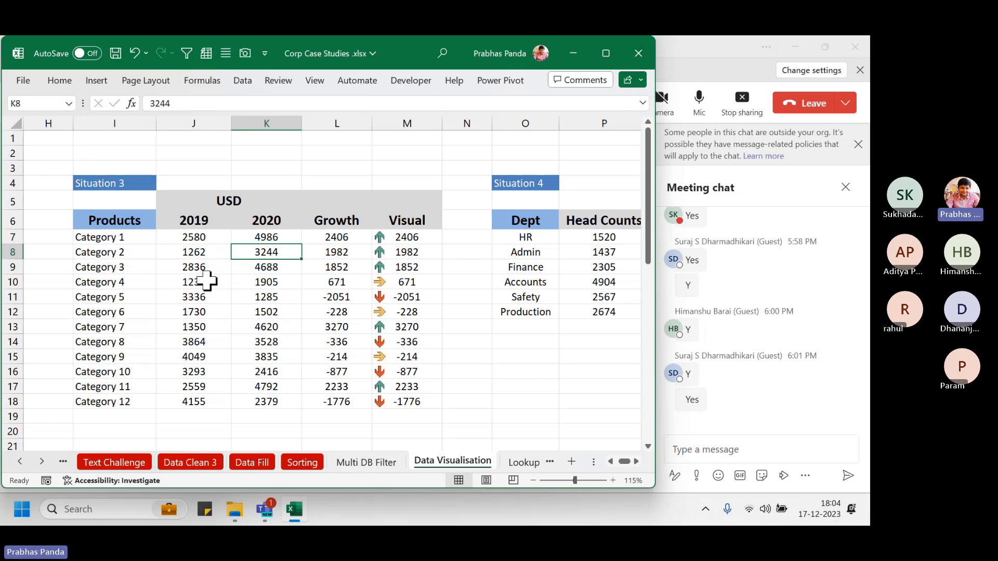
left_click(406, 238)
left_click_drag(406, 238, 410, 264)
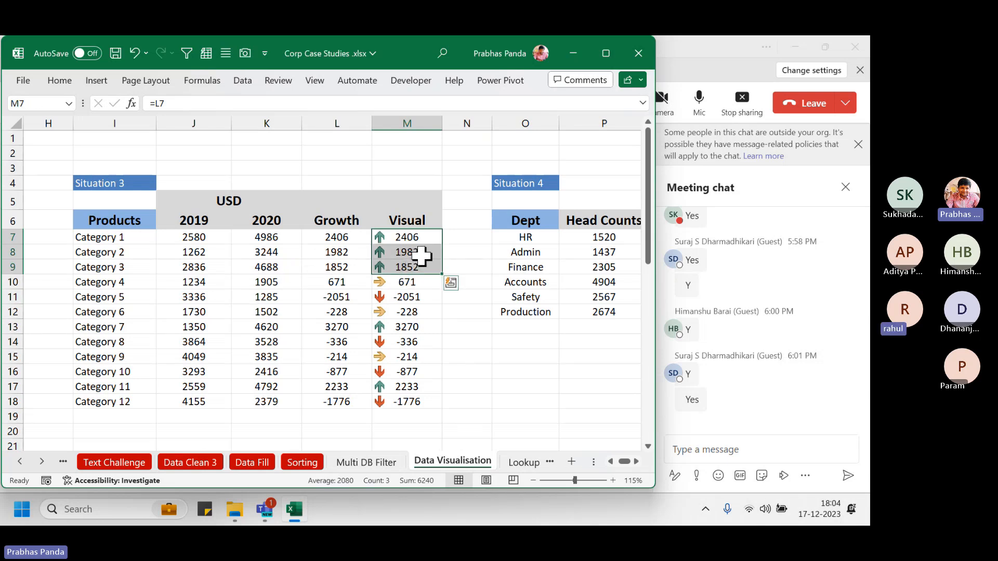
left_click(413, 297)
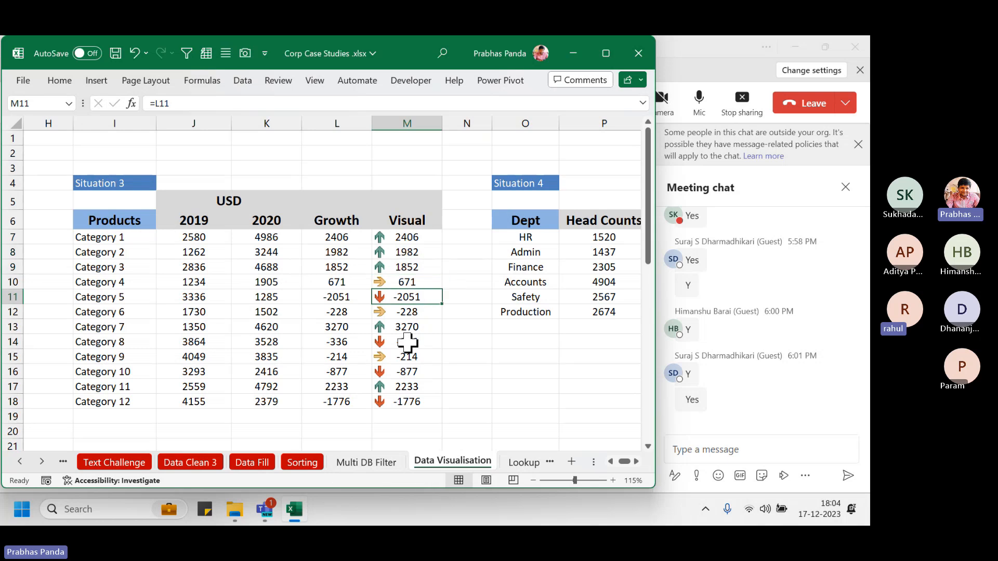
left_click(405, 342, "ctrl")
left_click(405, 371, "ctrl")
left_click(393, 401, "ctrl")
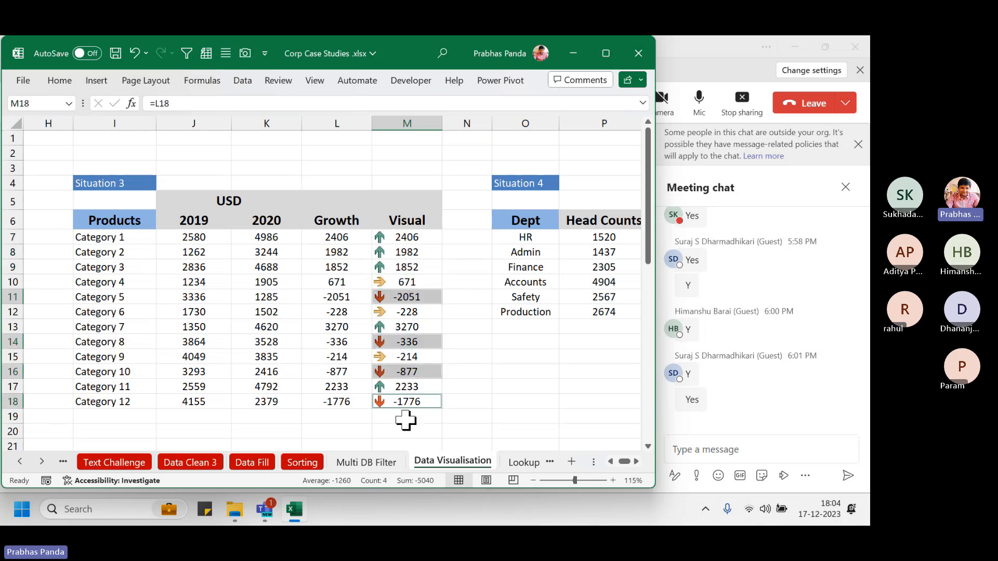
left_click(401, 282)
left_click(405, 312, "ctrl")
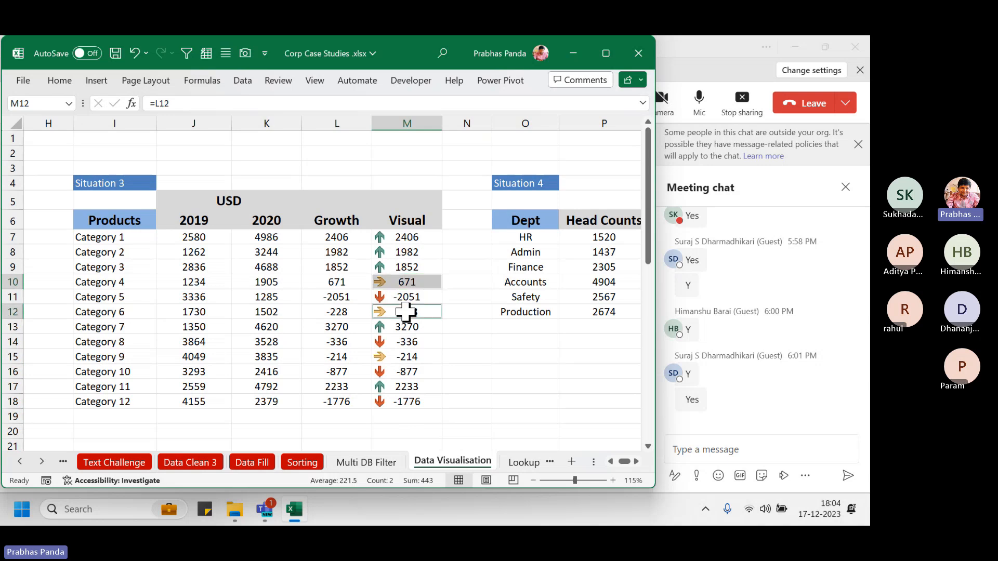
left_click(404, 356, "ctrl")
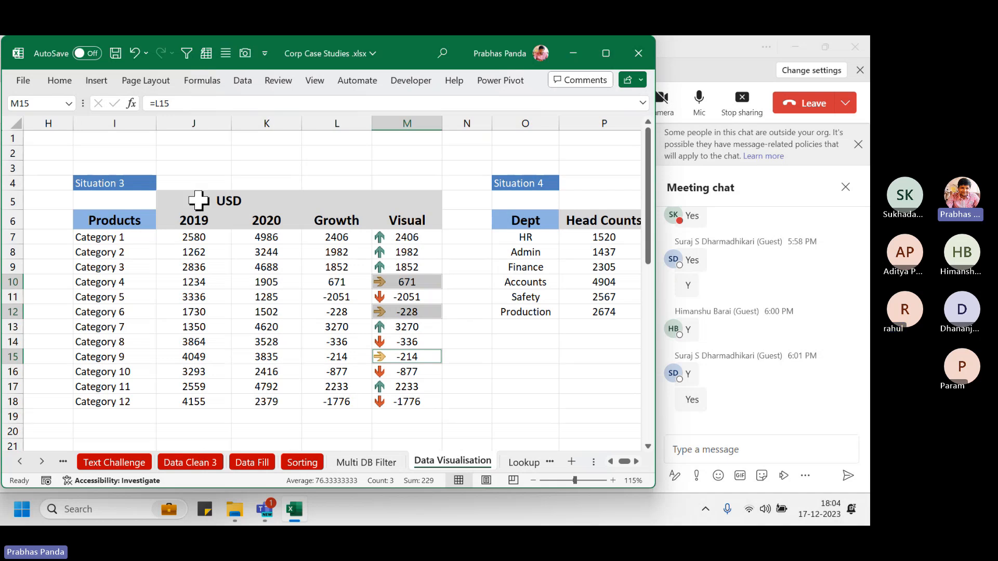
left_click_drag(195, 168, 265, 341)
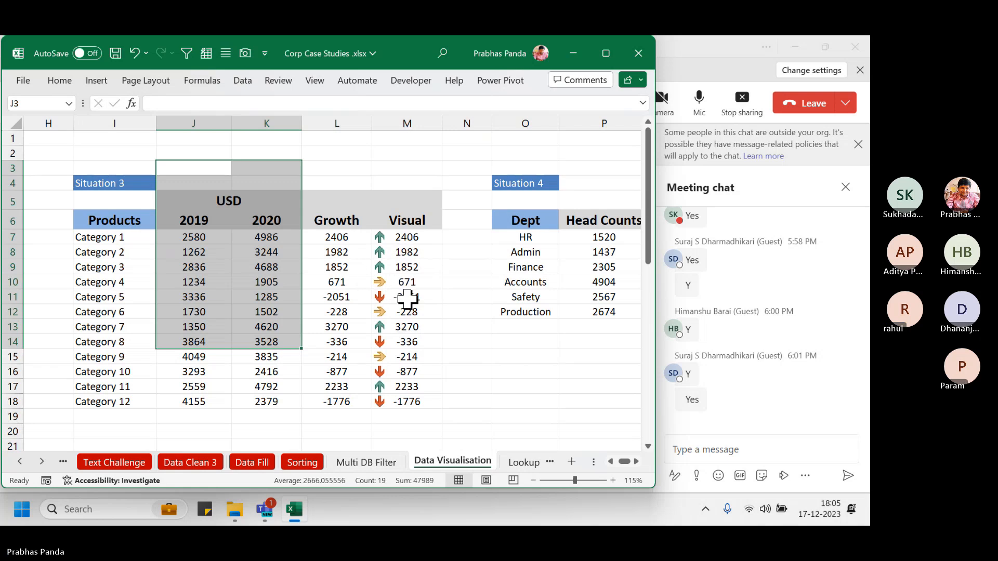
left_click(458, 354)
left_click(421, 240)
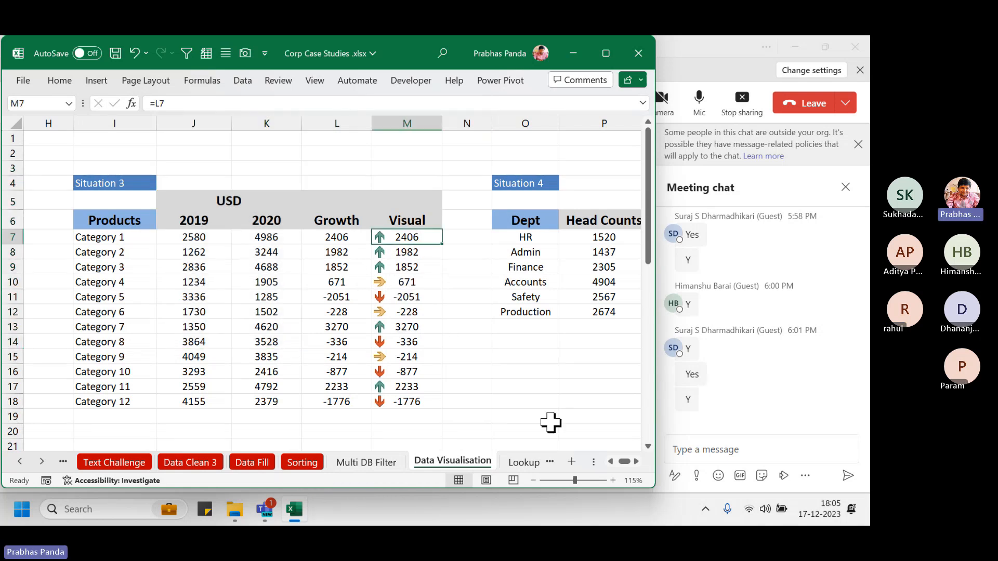
key("ctrl+shift+Down")
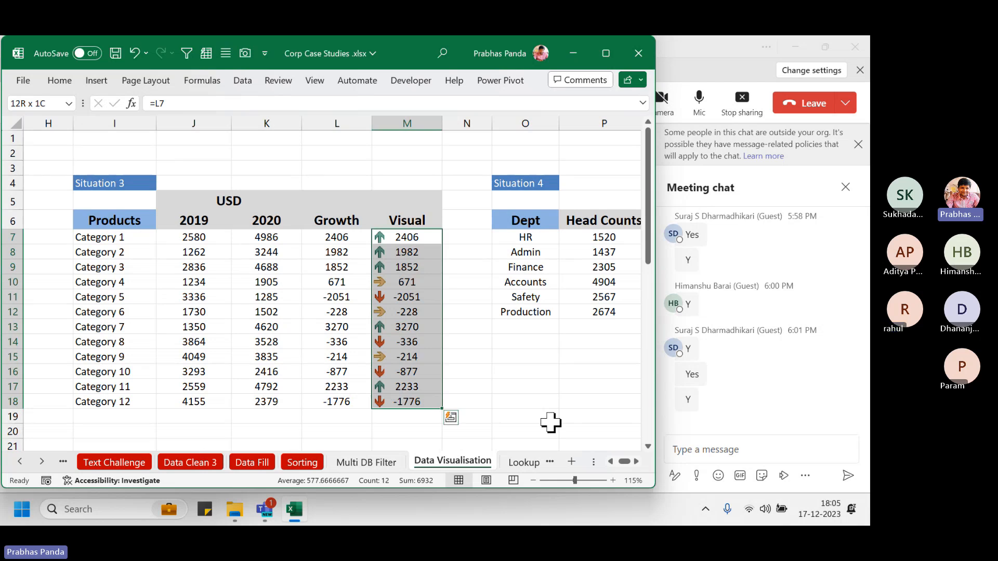
Open the Conditional Formatting Rules Manager via Conditional Formatting > Manage Rules
left_click(68, 79)
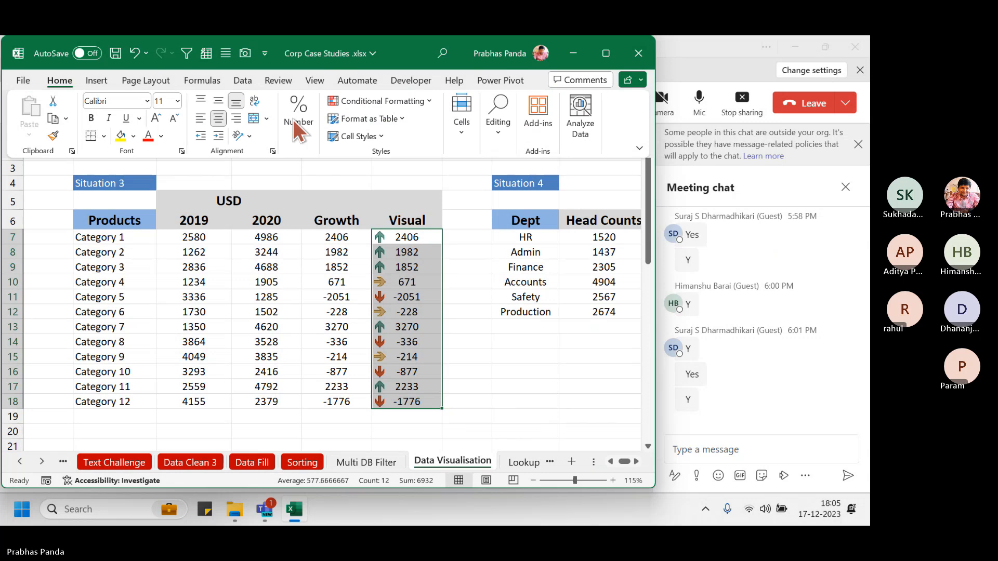
left_click(417, 100)
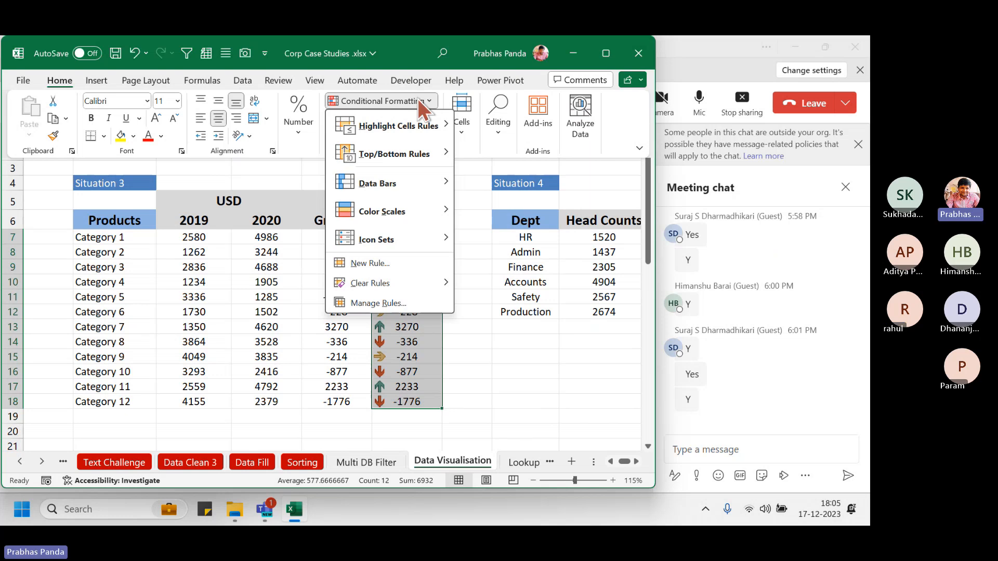
left_click(388, 305)
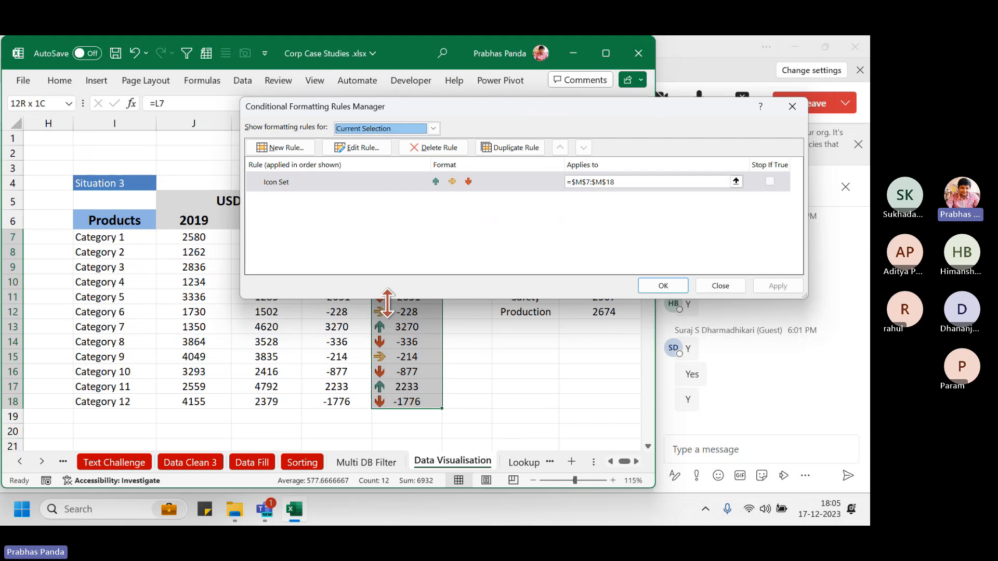
Edit the arrow Icon Set rule, switching the up and sideways thresholds to Number type
left_click(363, 148)
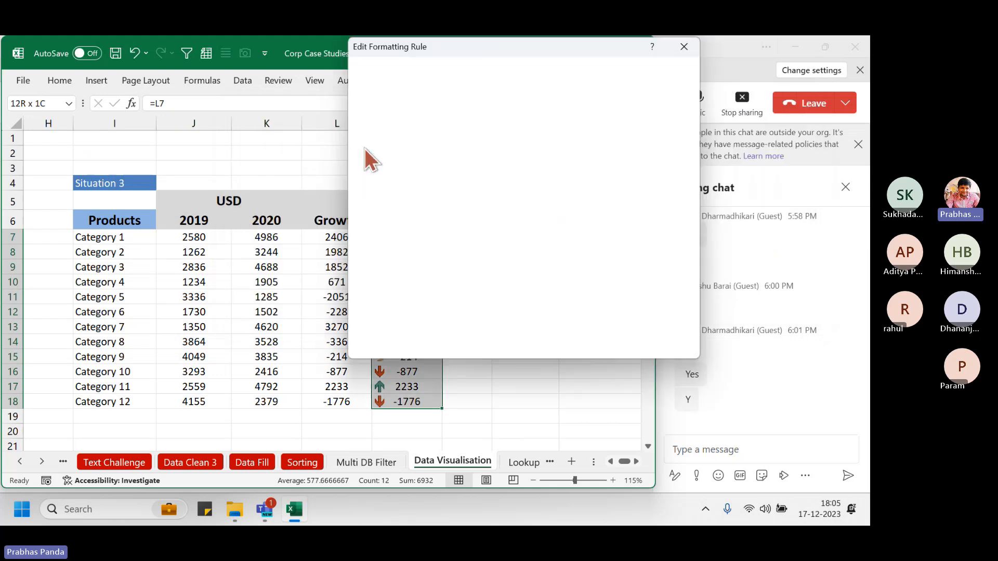
left_click_drag(557, 51, 223, 85)
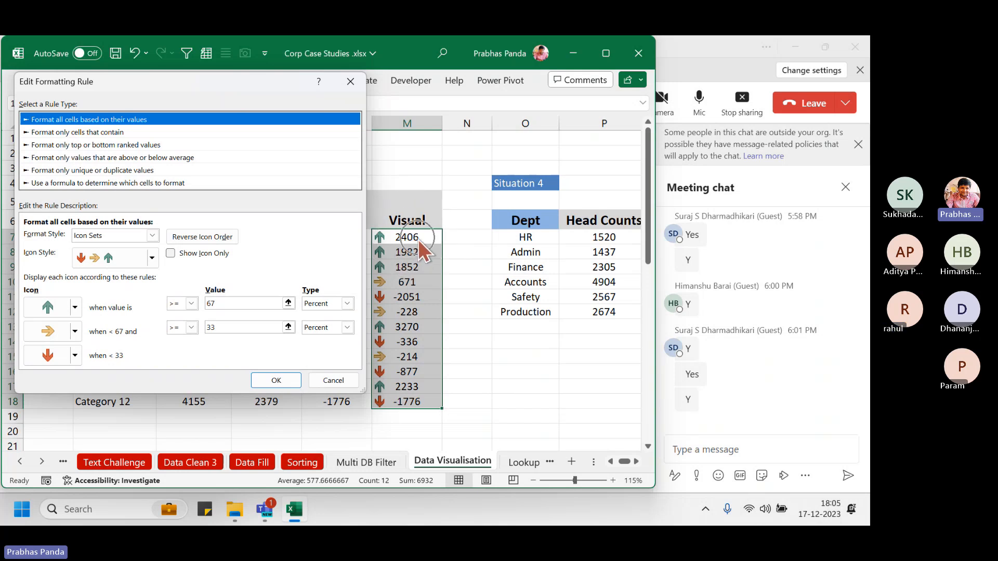
left_click(322, 305)
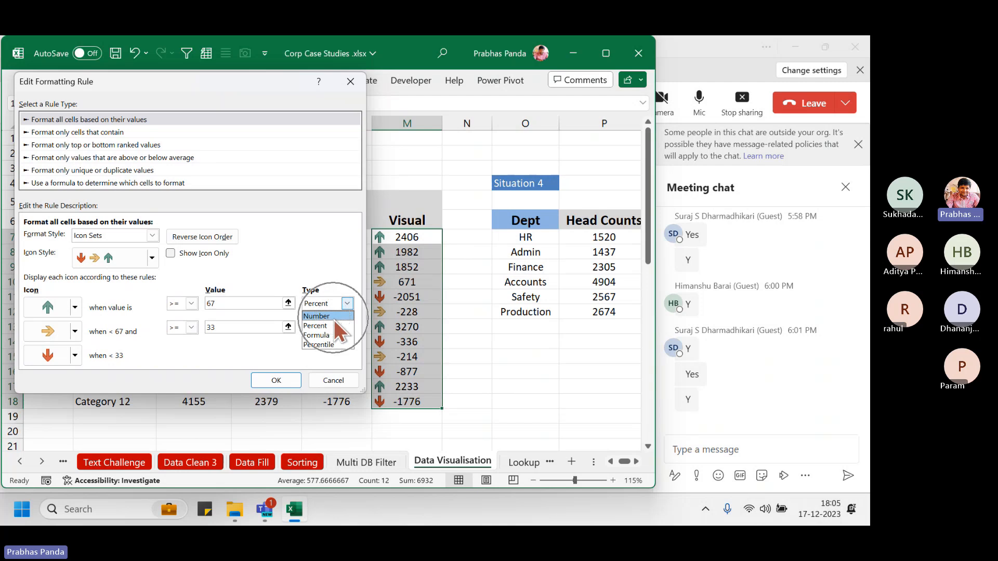
left_click(333, 317)
left_click(344, 328)
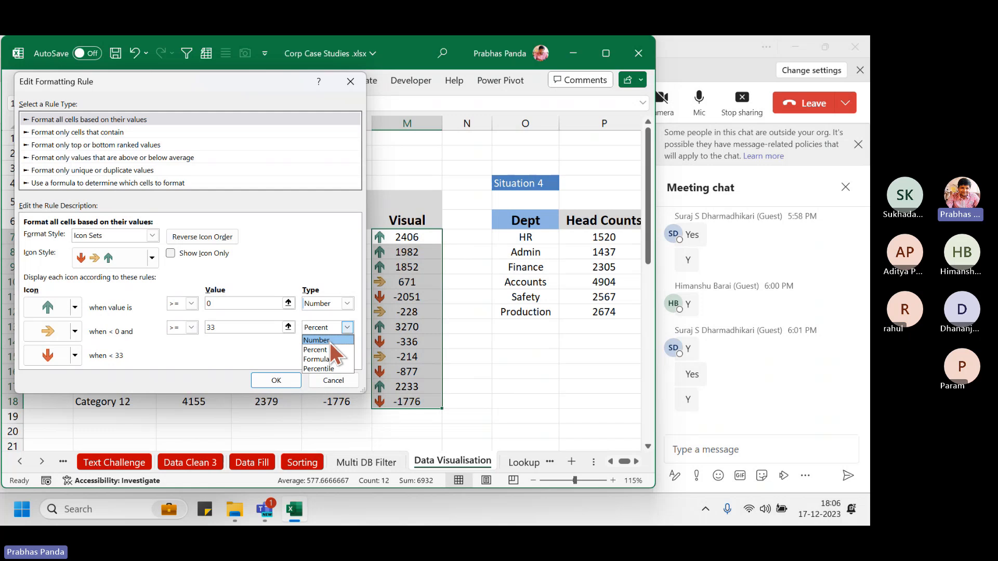
left_click(329, 341)
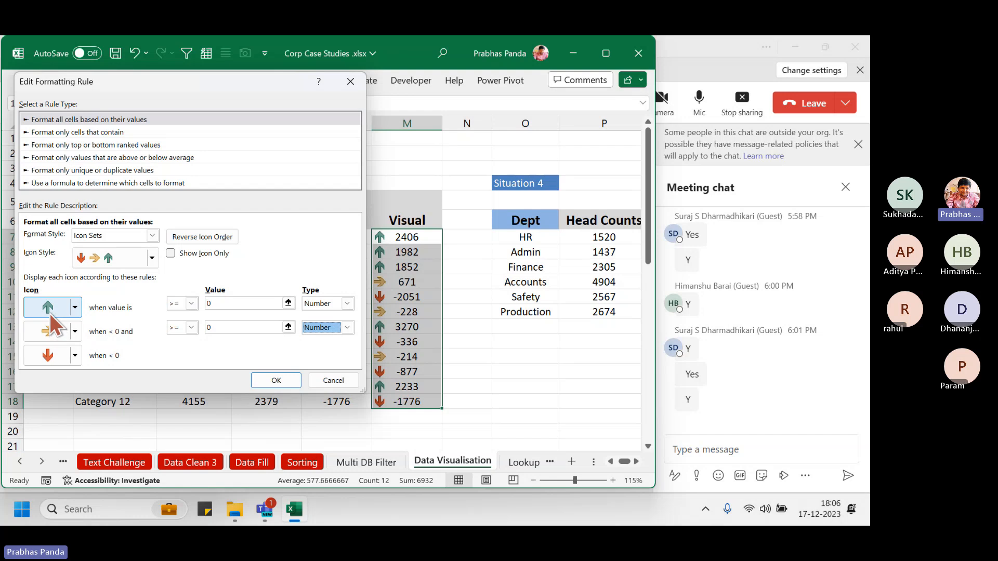
mouse_move(19, 285)
left_mouse_down()
mouse_move(236, 318)
mouse_move(363, 315)
left_mouse_up()
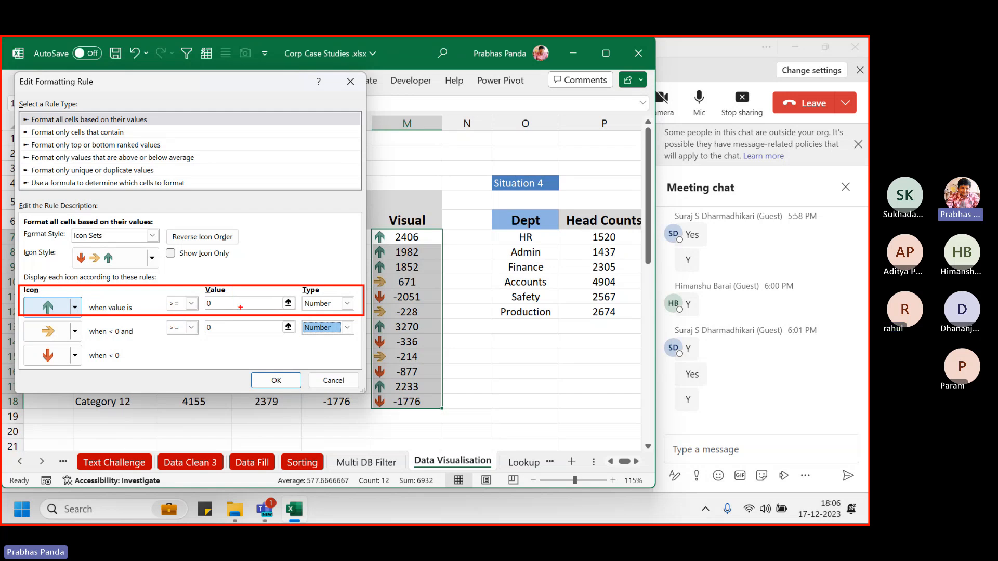
key("Escape")
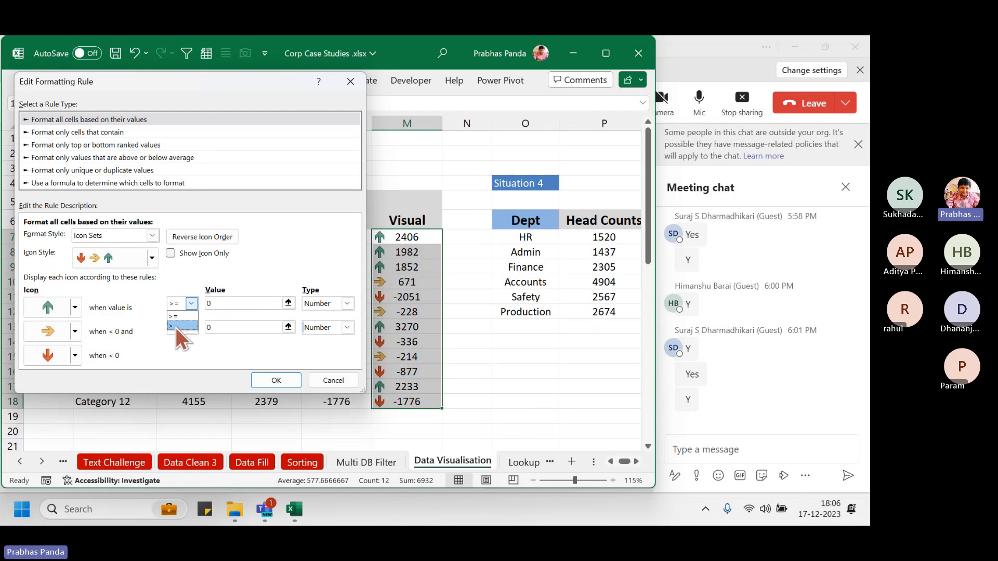
Make the up arrow apply only above 0 and tick Show Icon Only
left_click(176, 326)
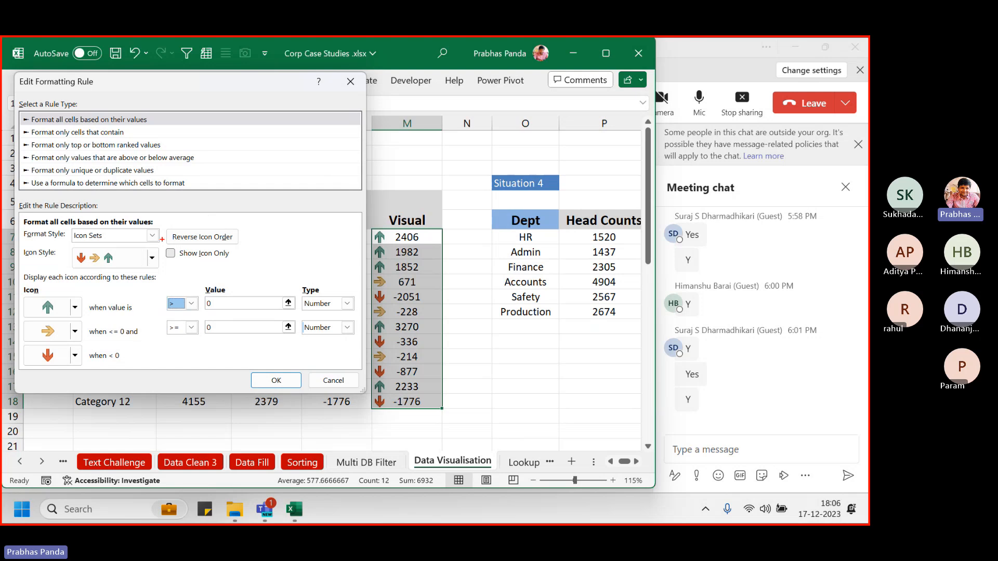
mouse_move(160, 240)
left_mouse_down()
mouse_move(296, 289)
mouse_move(323, 317)
mouse_move(294, 289)
left_mouse_up()
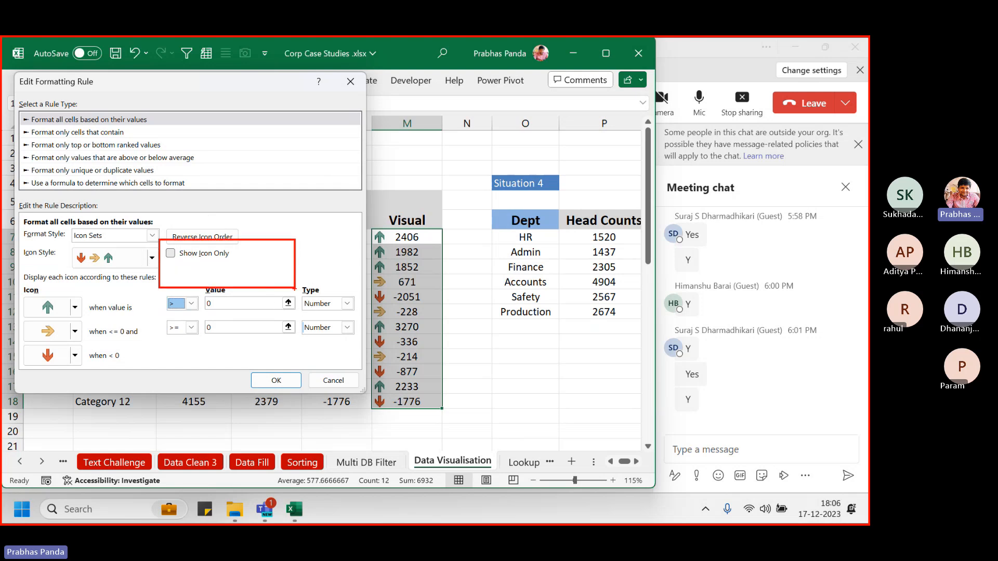
left_click(170, 254)
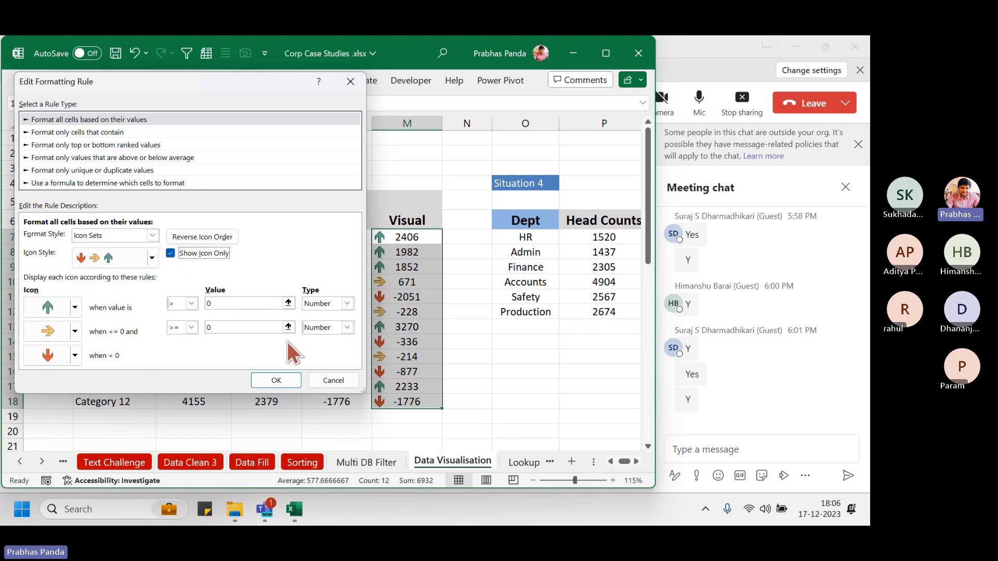
left_click_drag(299, 274, 362, 359)
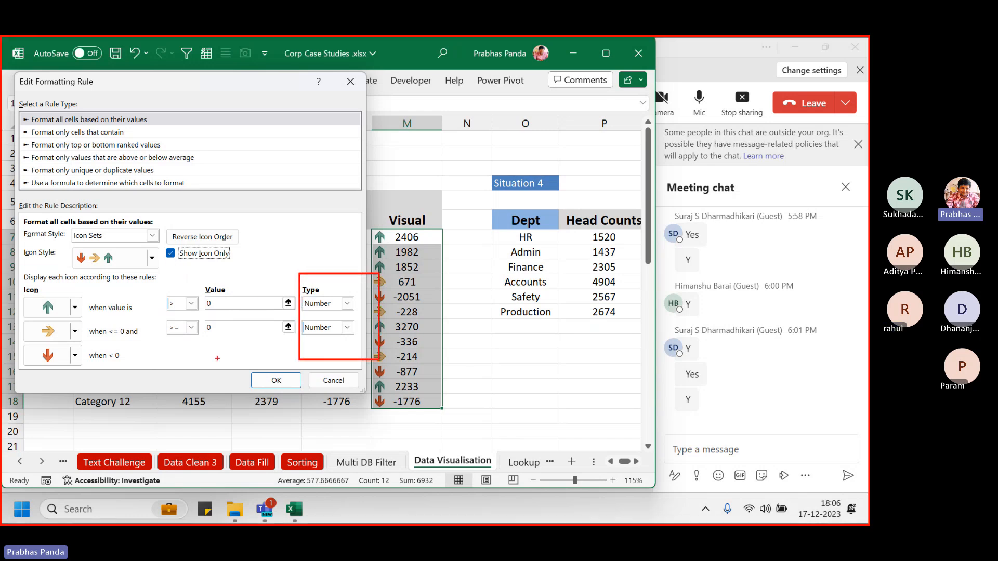
left_click_drag(151, 287, 220, 331)
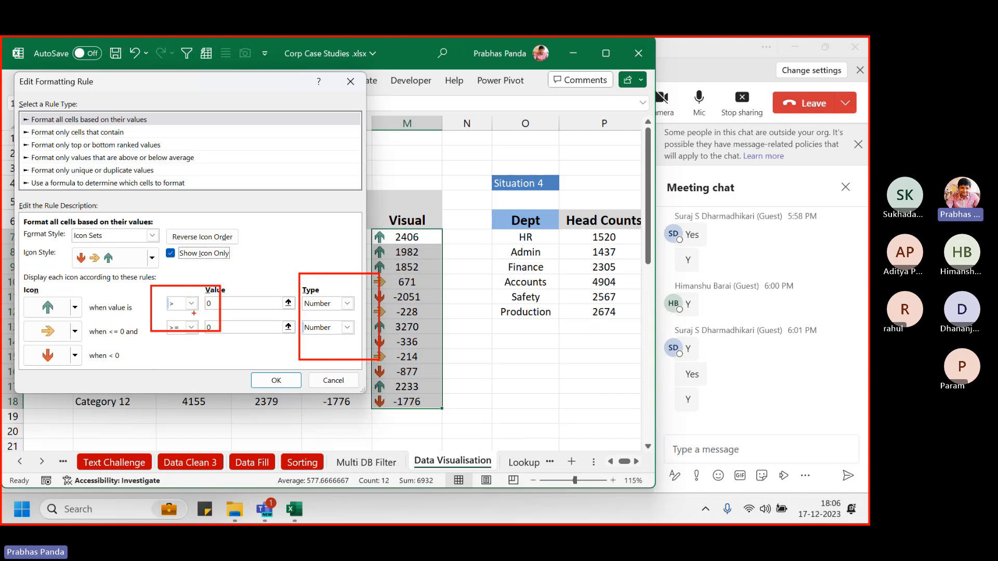
left_click_drag(159, 239, 239, 277)
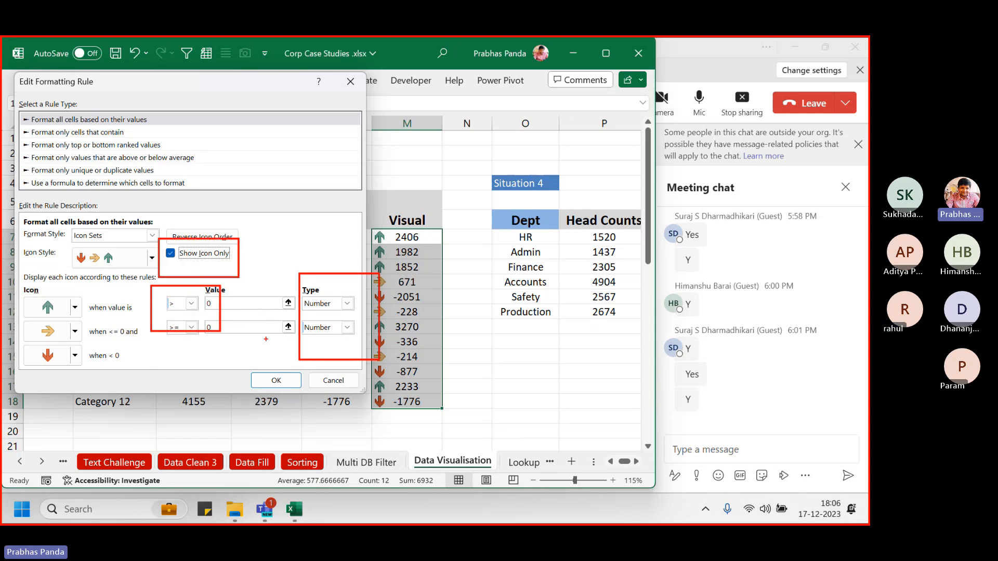
left_click_drag(226, 356, 301, 410)
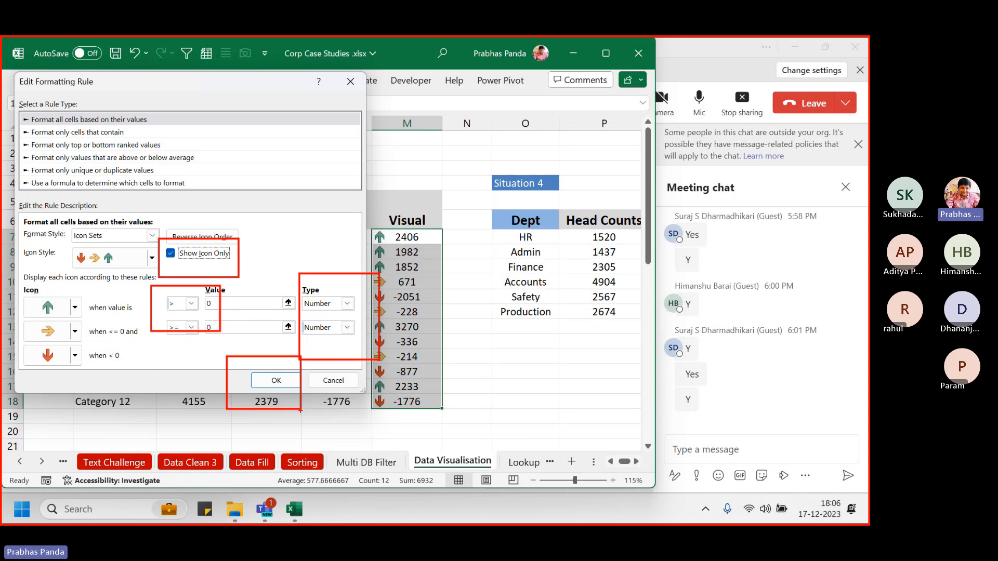
Confirm the icon-only arrow rule and close the Rules Manager
left_click(272, 378)
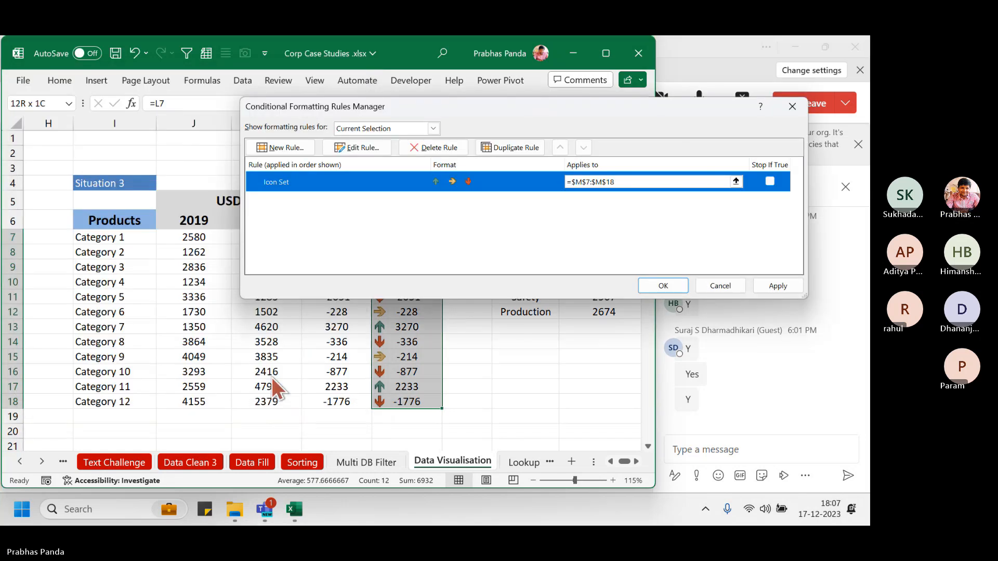
left_click(677, 291)
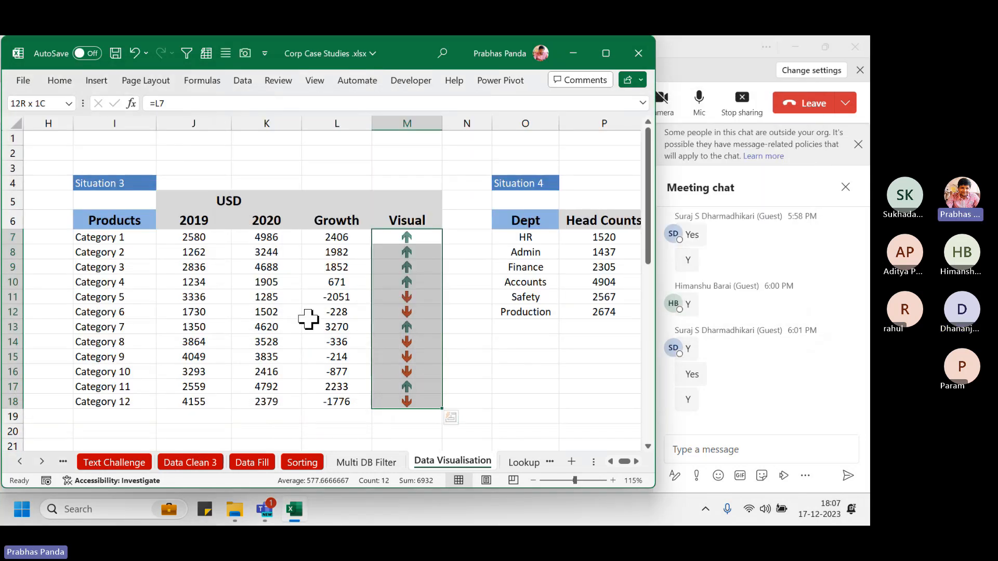
left_click(278, 300)
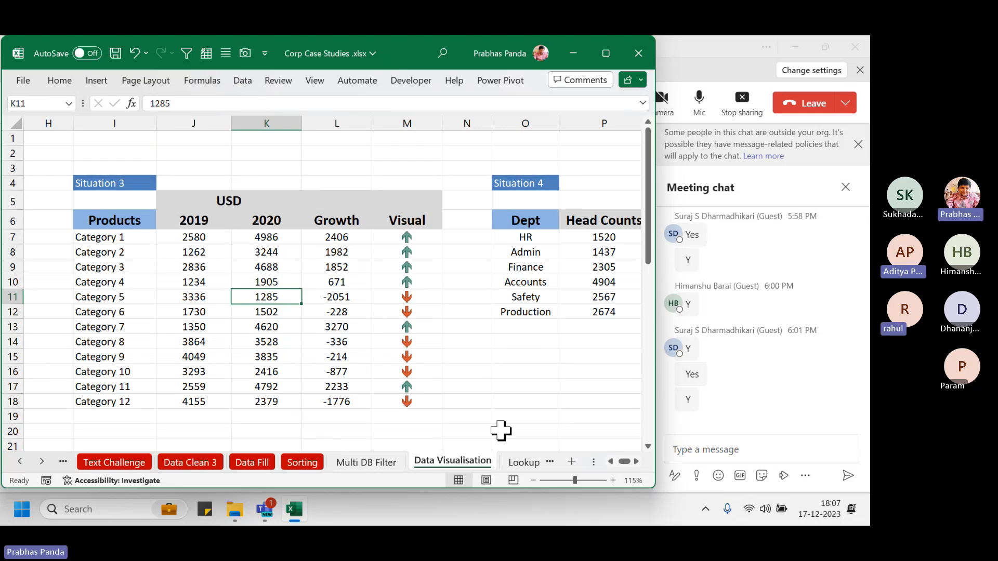
Copy 1730 into Category 6's 2020 cell K12 for zero growth, then save
key("Down")
key("Down")
key("Up")
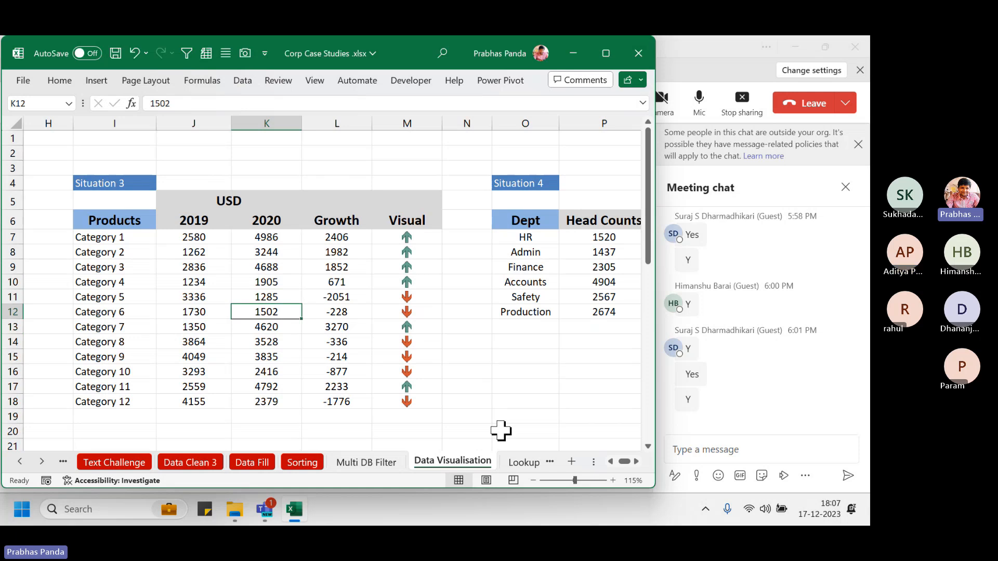
key("ctrl+r")
key("shift+space")
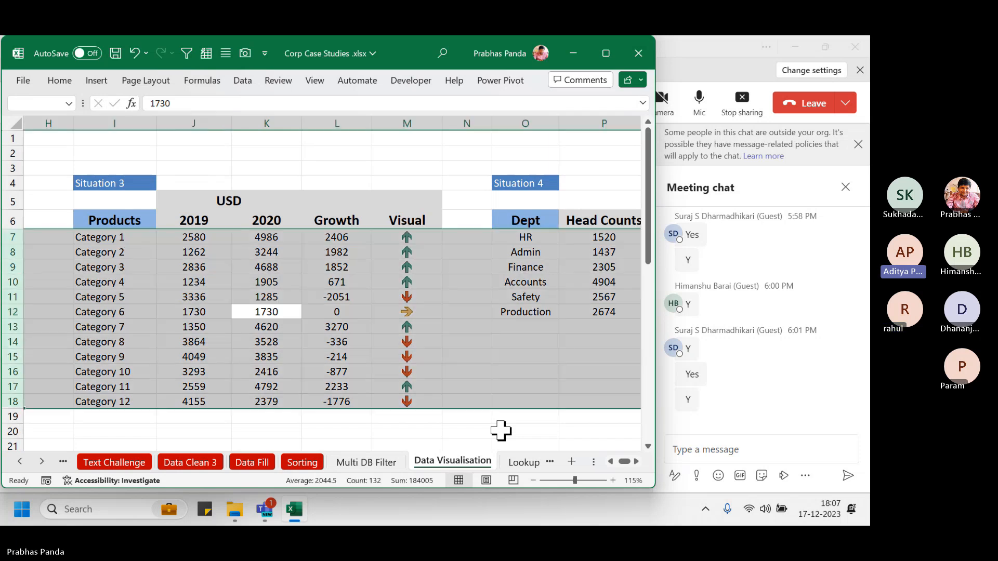
key("shift+BackSpace")
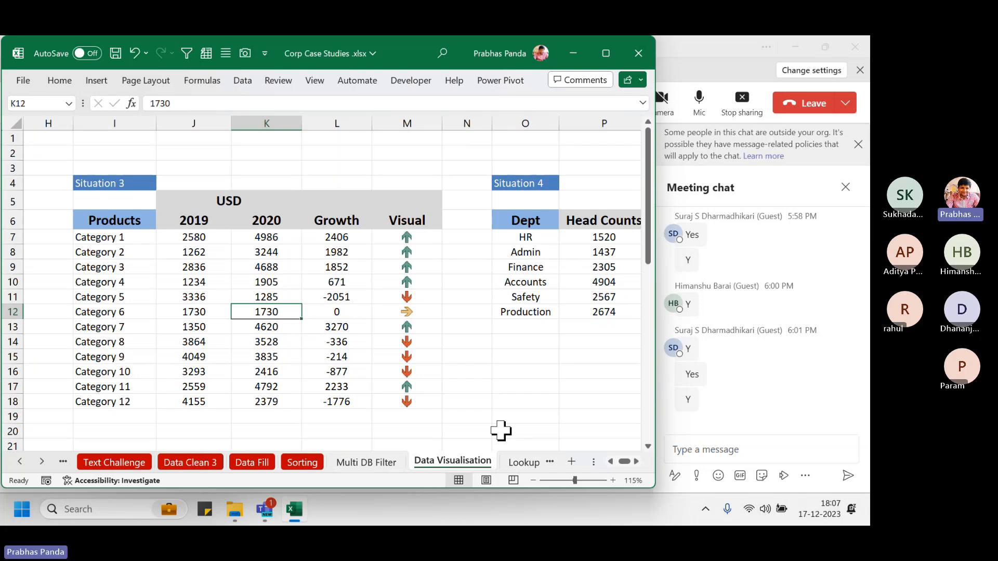
key("ctrl+s")
Colour the Data Visualisation sheet tab red and return to the sheet's top-left
right_click(458, 461)
mouse_move(529, 369)
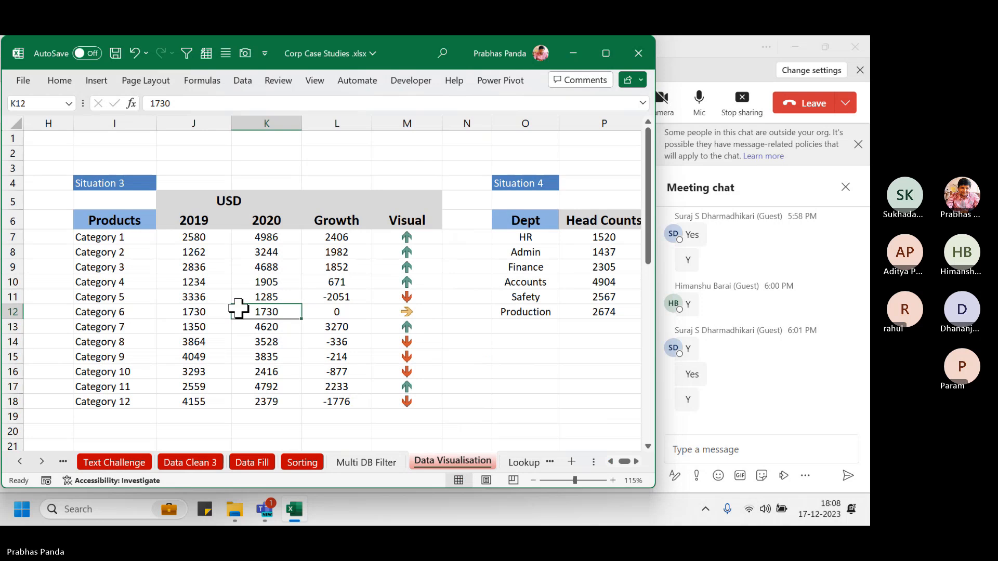
key("ctrl+Home")
key("Right")
key("Right")
key("Right")
key("Right")
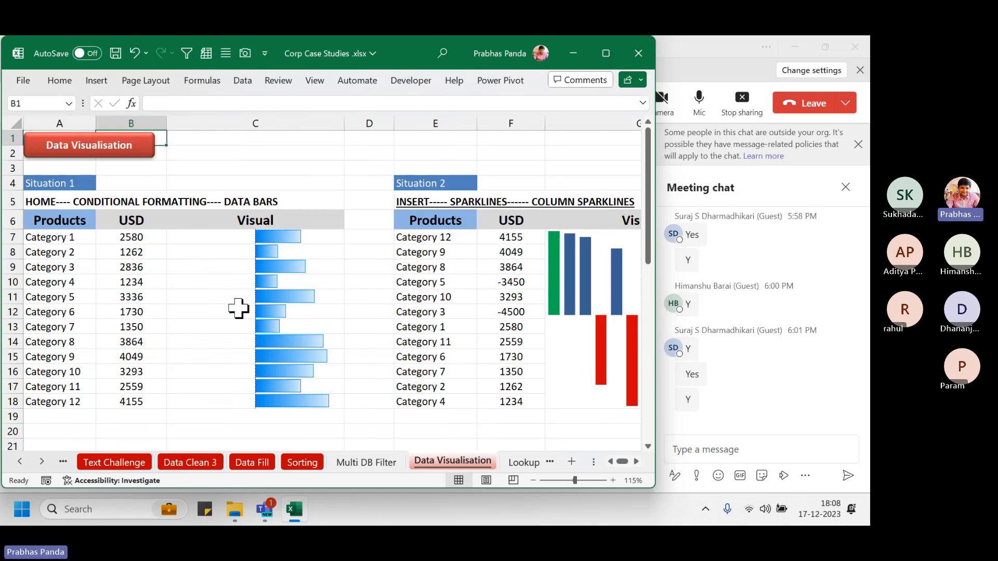
key("Right")
key("Right")
key("Right")
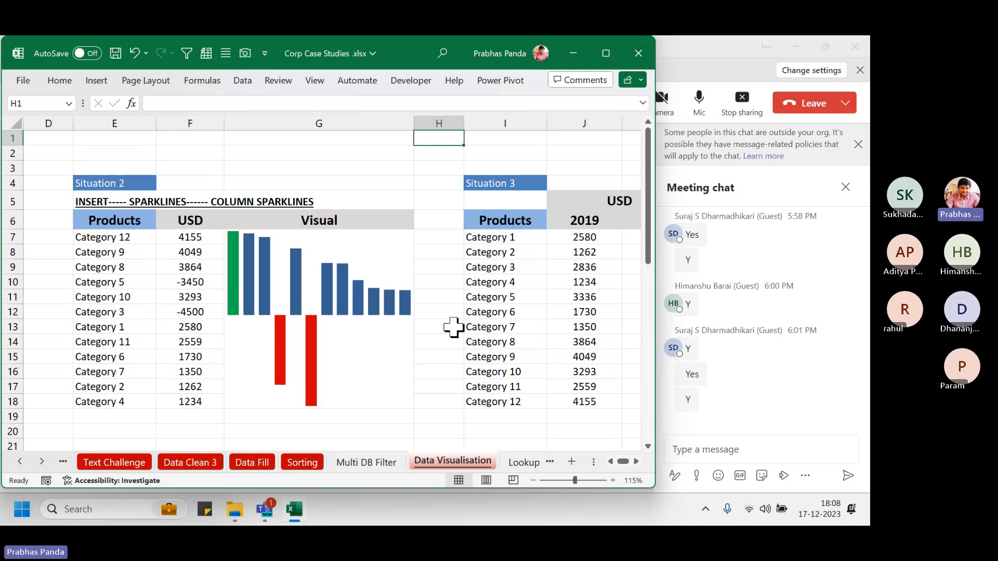
Check Visual cell M7's =L7 formula and select the Growth values L7:L18
left_click(491, 286)
key("Right")
key("Right")
key("Right")
key("Right")
key("Right")
key("Right")
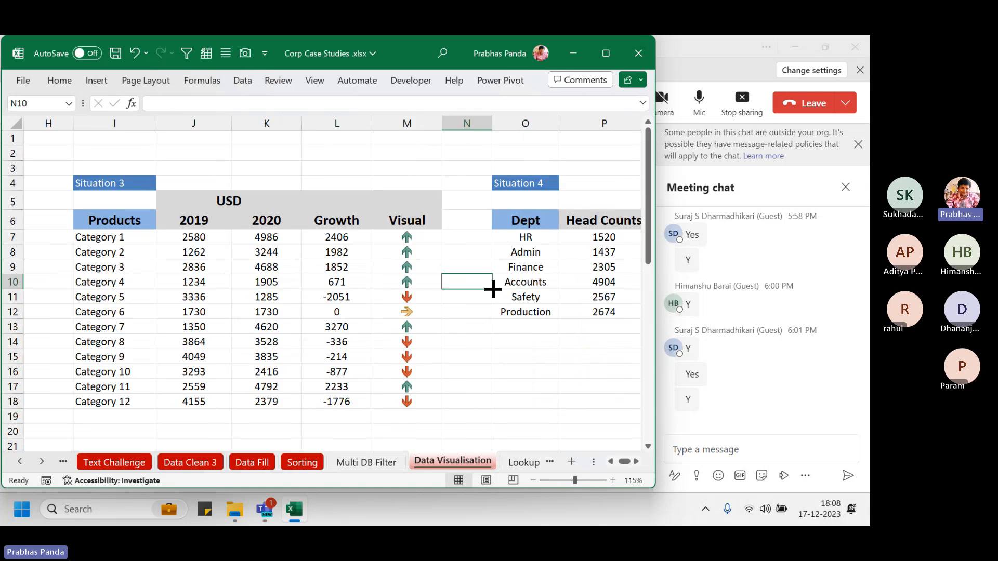
left_click(417, 235)
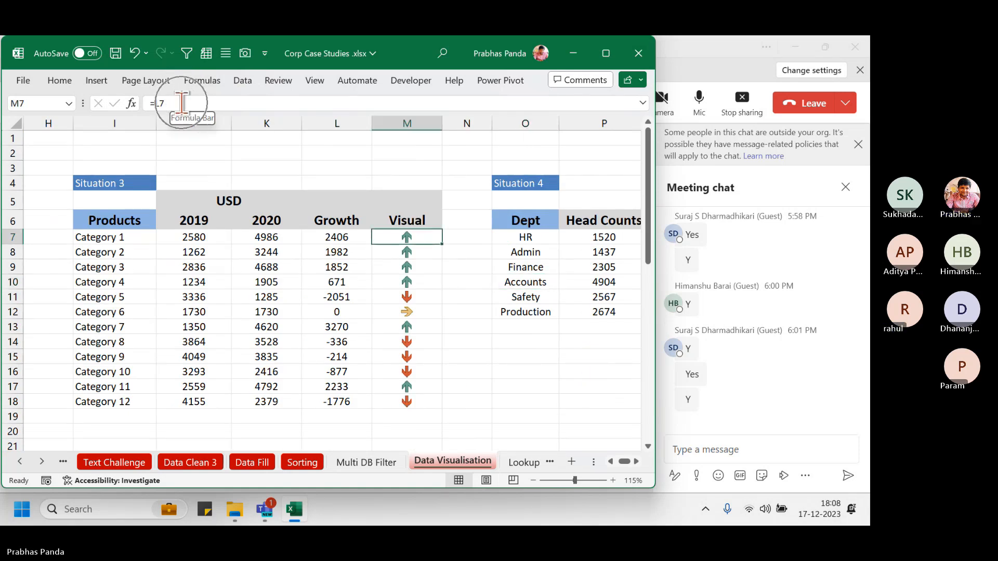
key("ctrl")
key("ctrl")
key("ctrl")
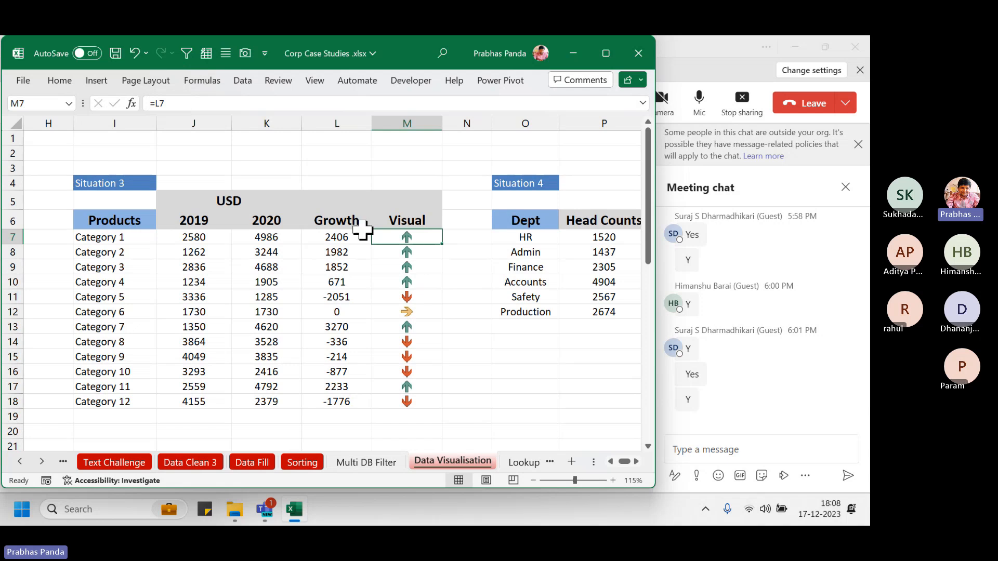
left_click_drag(335, 236, 322, 400)
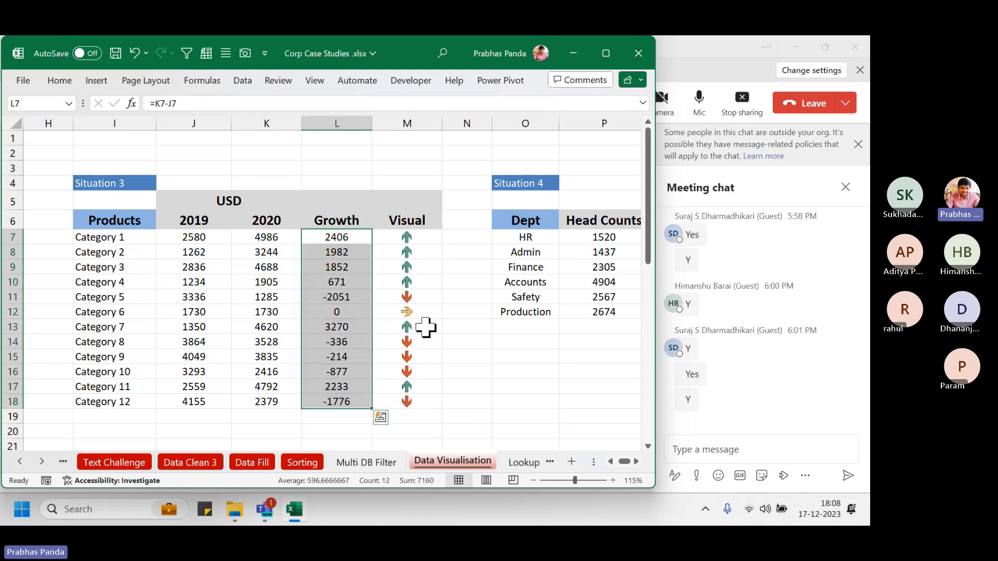
left_click(399, 238)
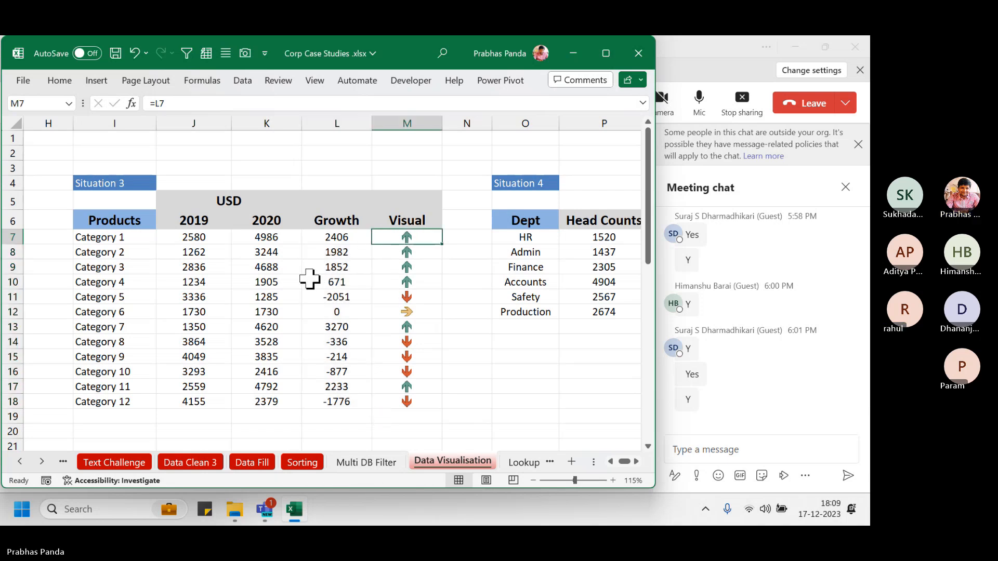